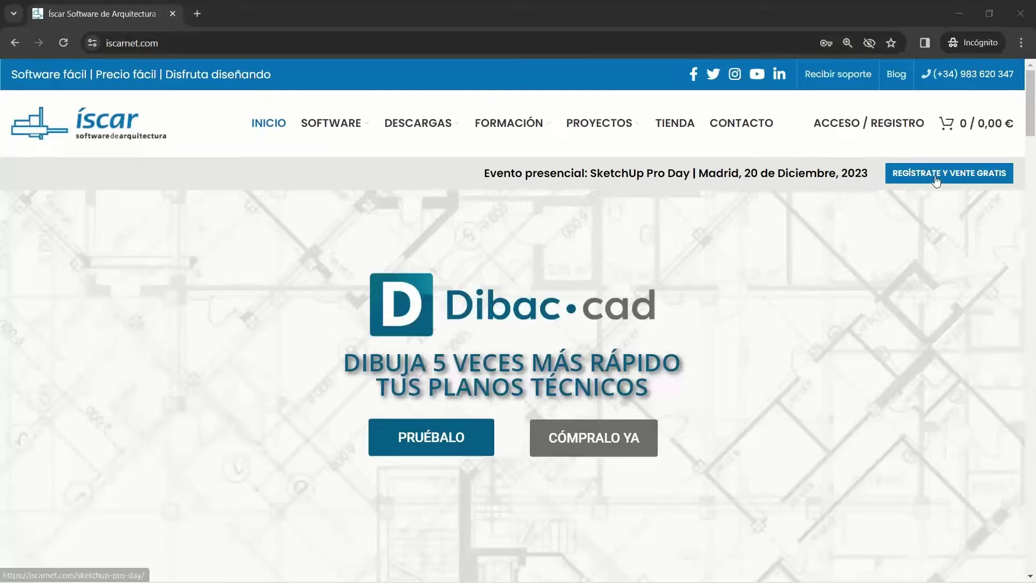
- Open the SketchUp Pro Day event page from the 'Regístrate y vente gratis' banner
click(863, 179)
scroll(420, 238, down, 5)
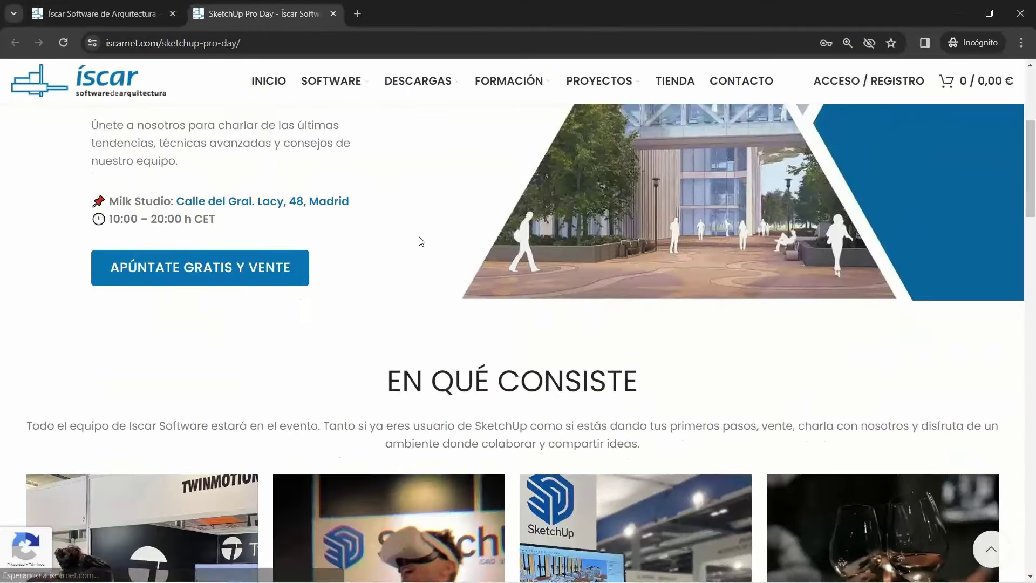
scroll(96, 267, up, 5)
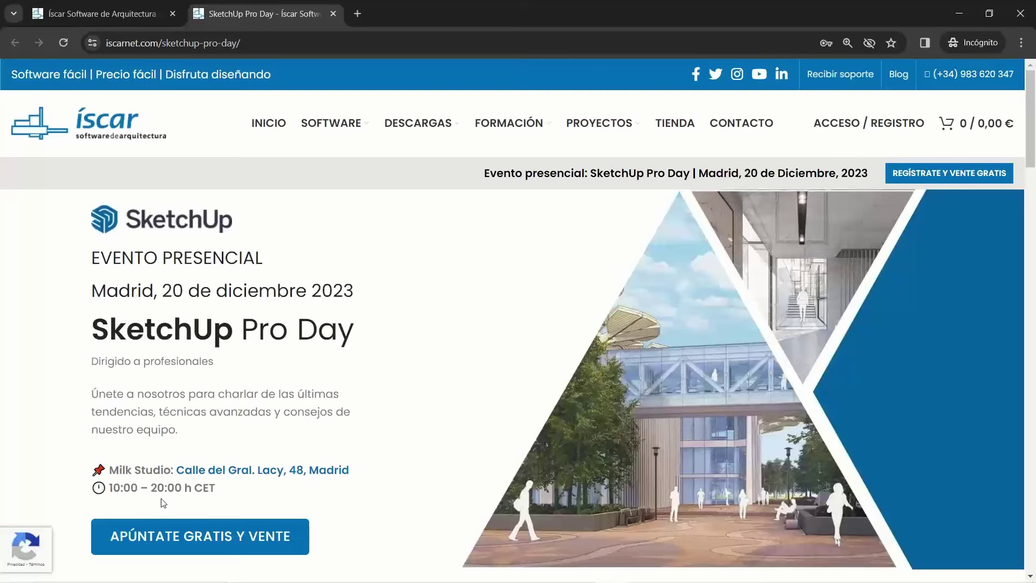
scroll(164, 497, down, 1)
- Jump to the event registration form via 'Apúntate gratis y vente' and scroll through it
click(173, 462)
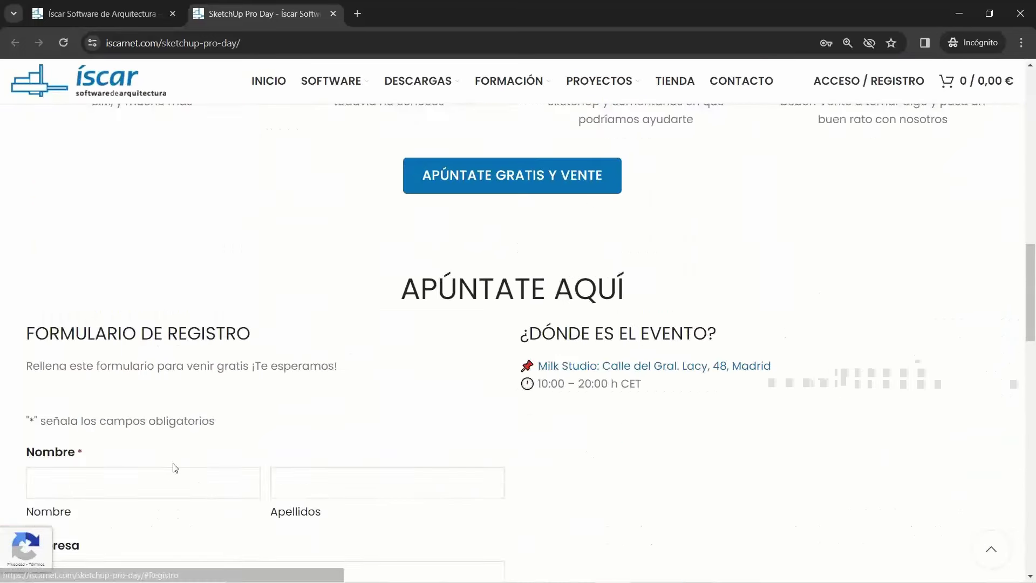
scroll(167, 378, down, 5)
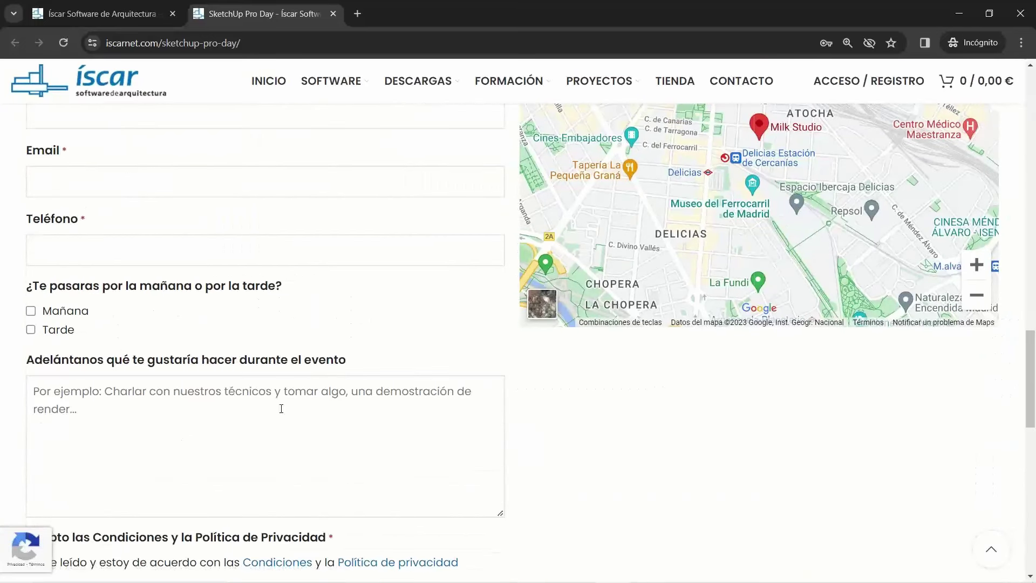
scroll(281, 413, up, 6)
scroll(281, 411, up, 5)
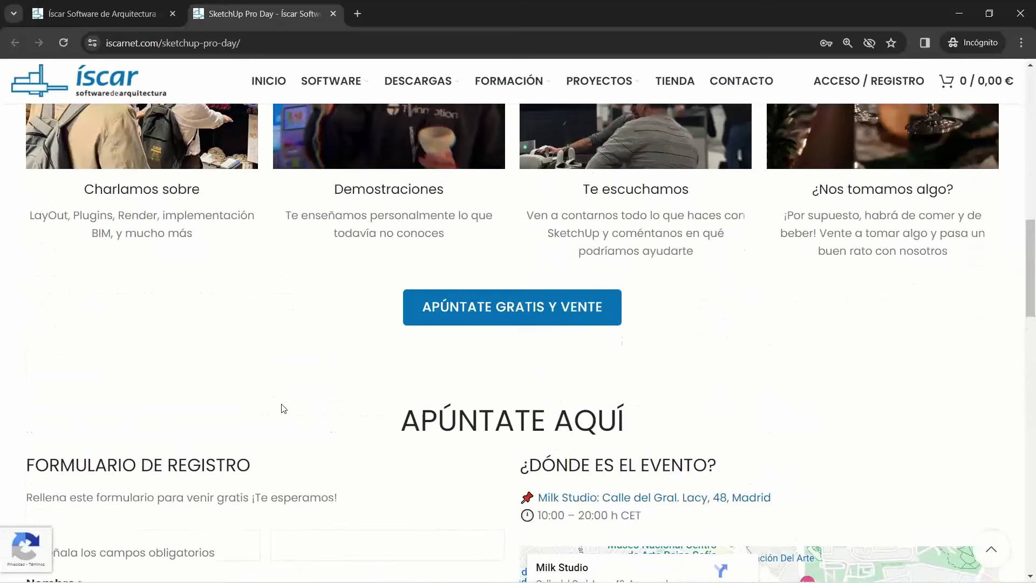
scroll(284, 409, up, 3)
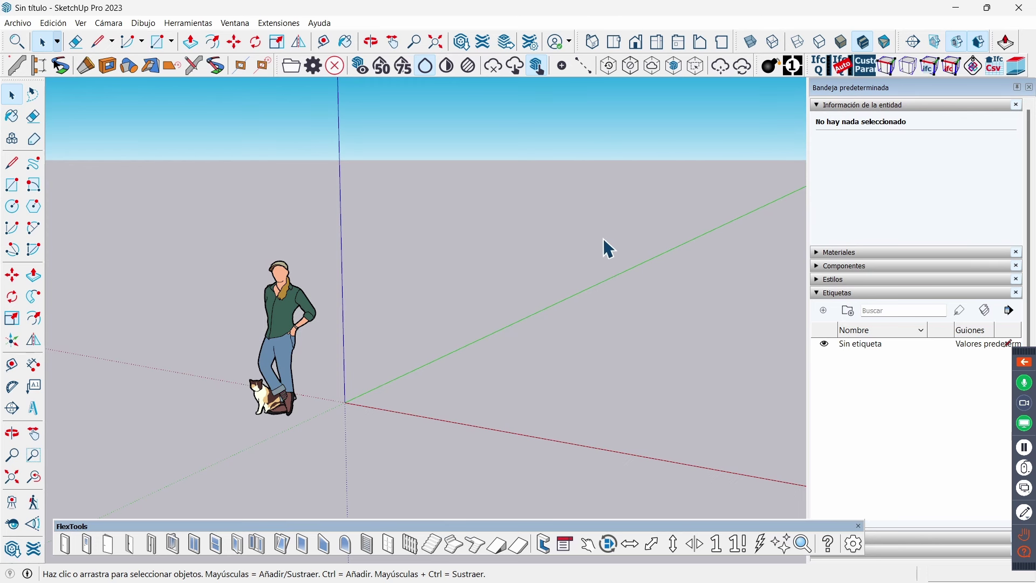
- Drag the Default Tray's left border rightward to widen the empty model's viewport
scroll(439, 285, down, 1)
scroll(377, 291, down, 1)
middle_drag(353, 295, 383, 305)
scroll(517, 310, up, 1)
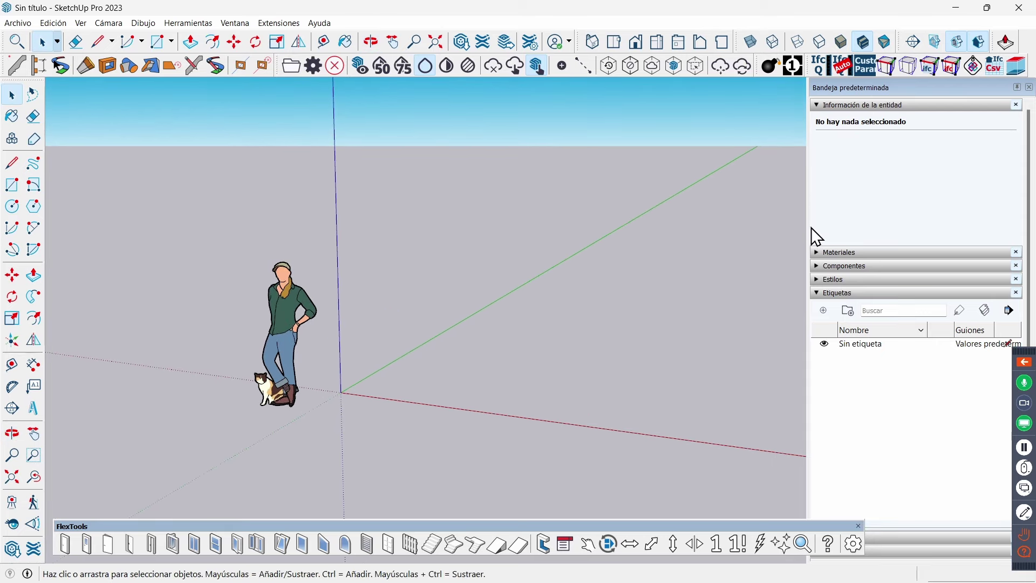
drag(808, 227, 848, 231)
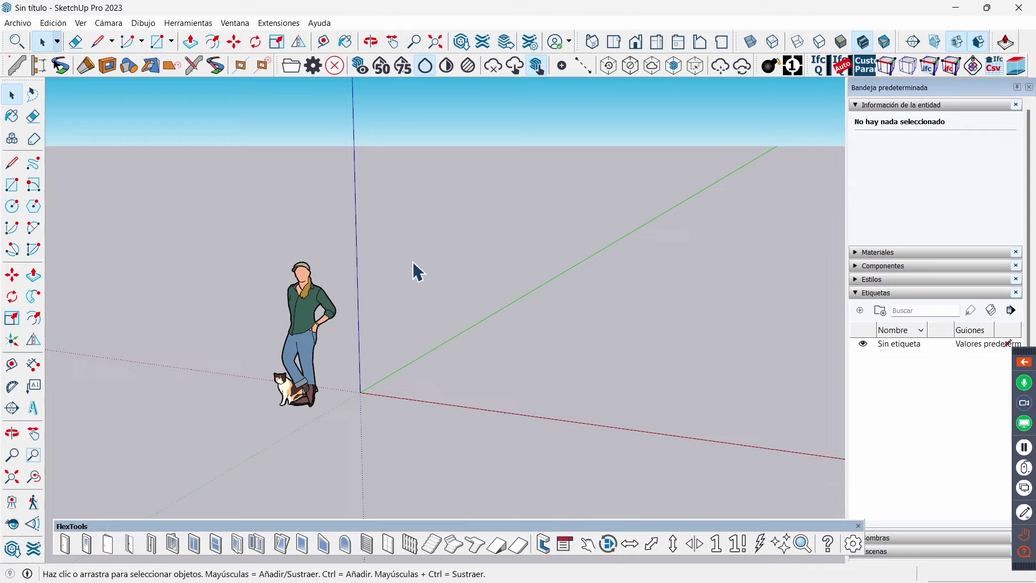
scroll(418, 272, down, 1)
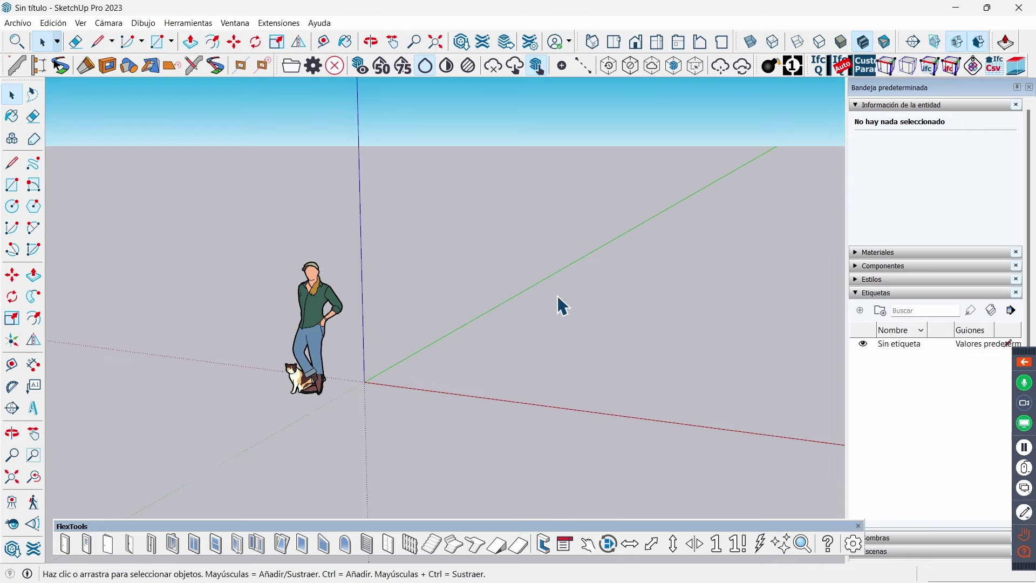
scroll(343, 309, down, 1)
scroll(544, 339, up, 2)
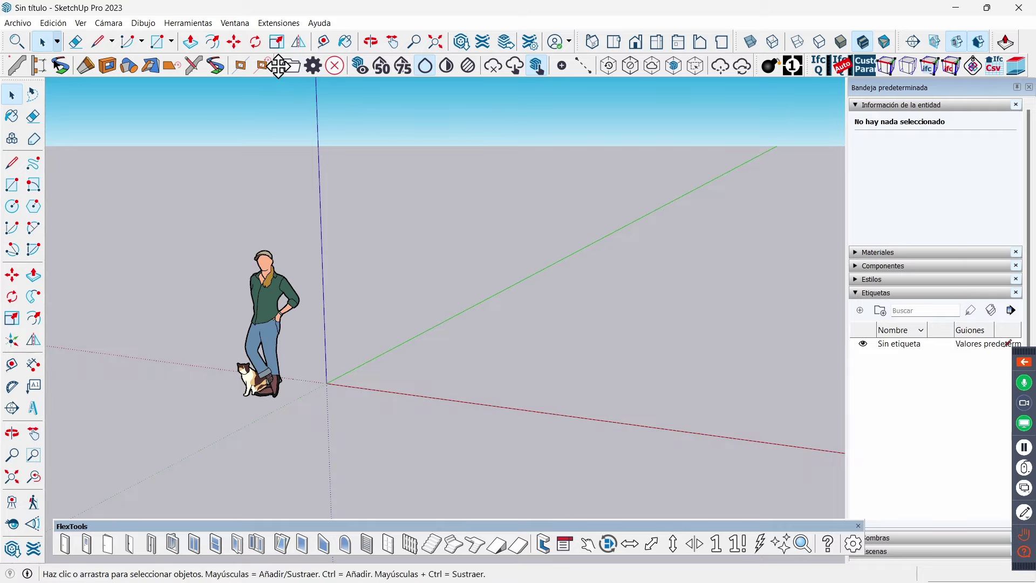
mouse_move(279, 68)
mouse_down()
mouse_move(273, 111)
mouse_move(243, 130)
mouse_move(249, 134)
mouse_move(233, 127)
mouse_up()
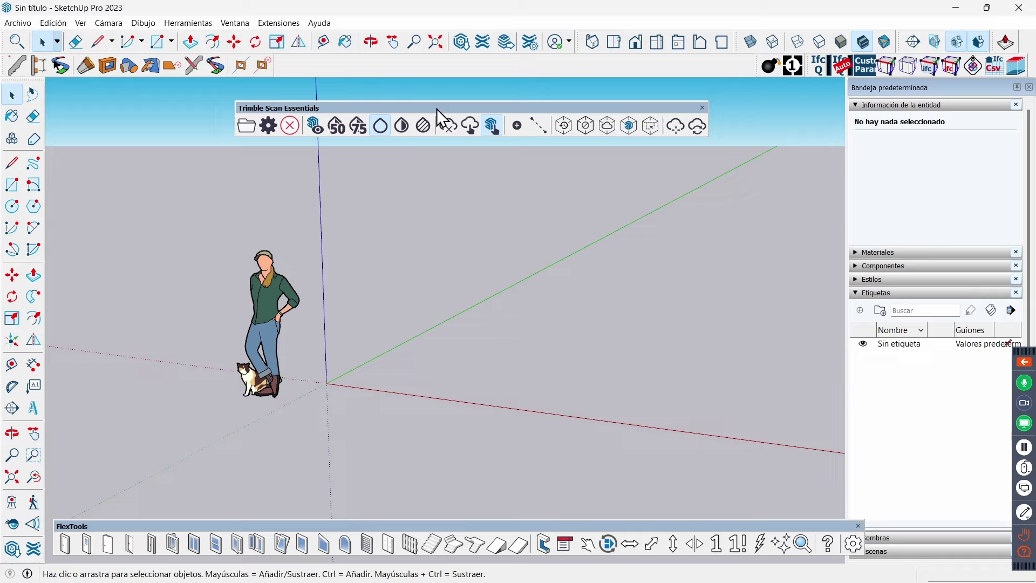
mouse_move(435, 108)
mouse_down()
mouse_move(477, 77)
mouse_move(476, 52)
mouse_up()
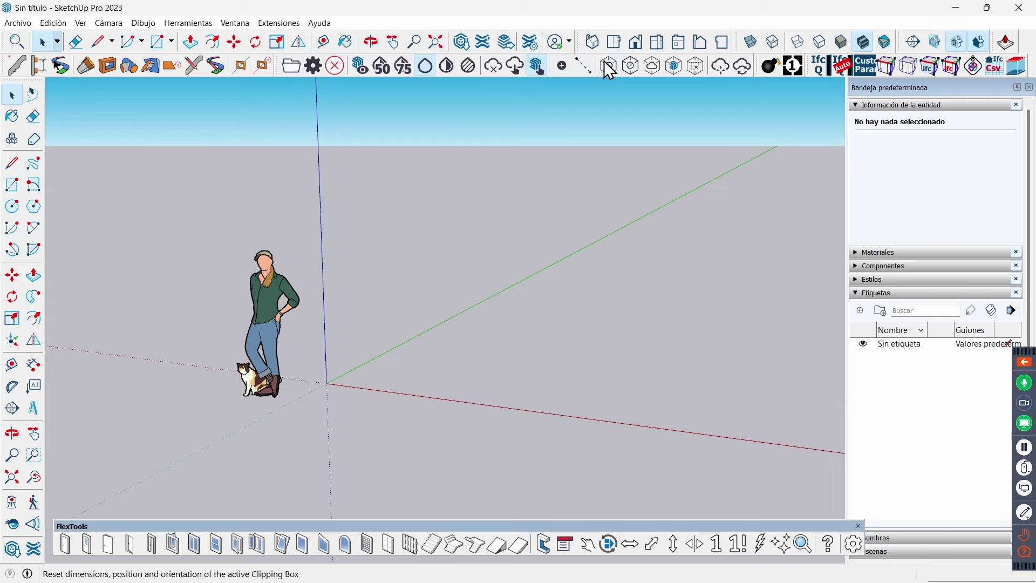
- Browse to the E57_OficinaAltop folder and select Conjunto_Oficina_Edificio_Entorno.e57 as the point cloud
click(292, 73)
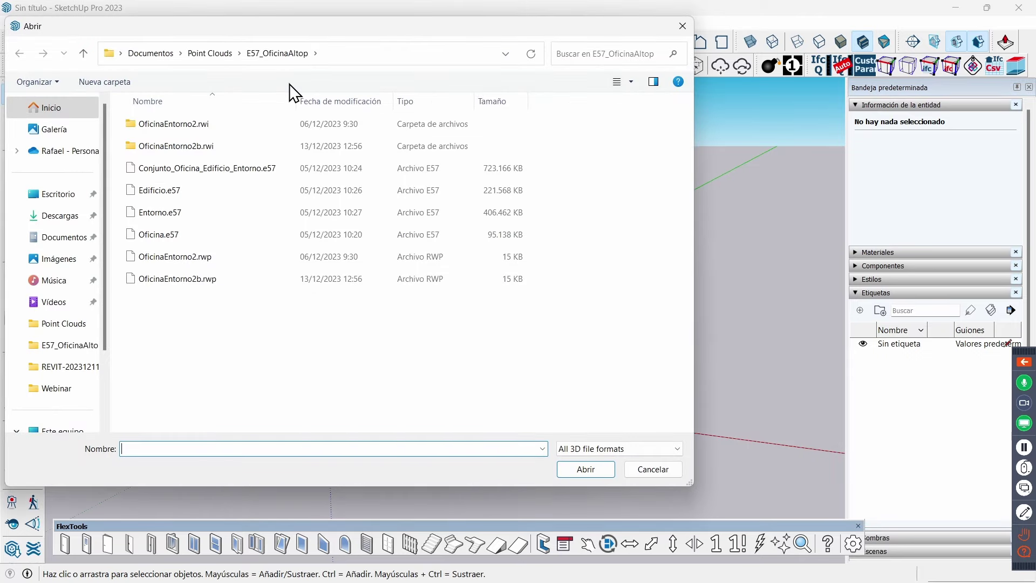
click(215, 56)
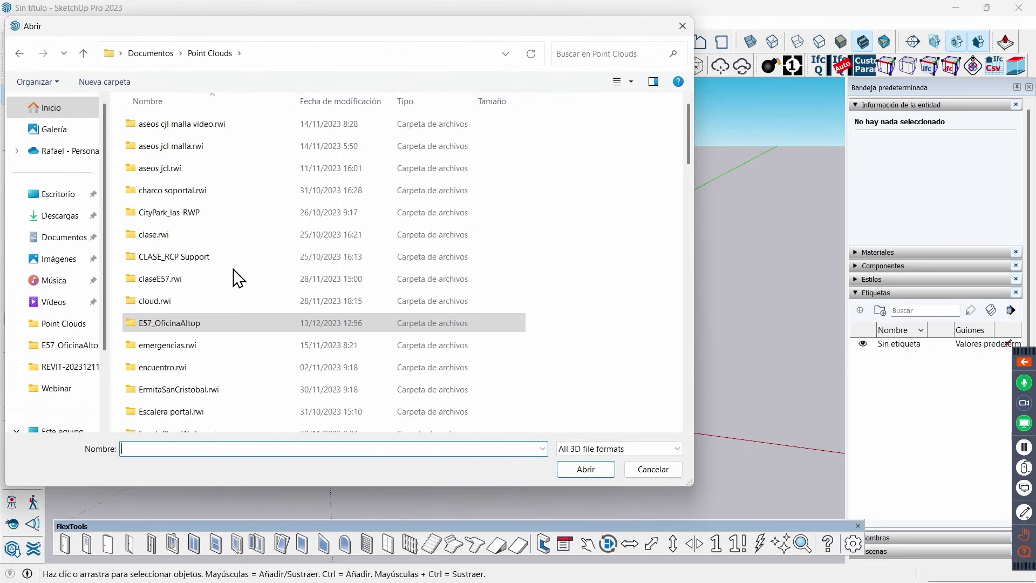
click(196, 319)
double_click(182, 325)
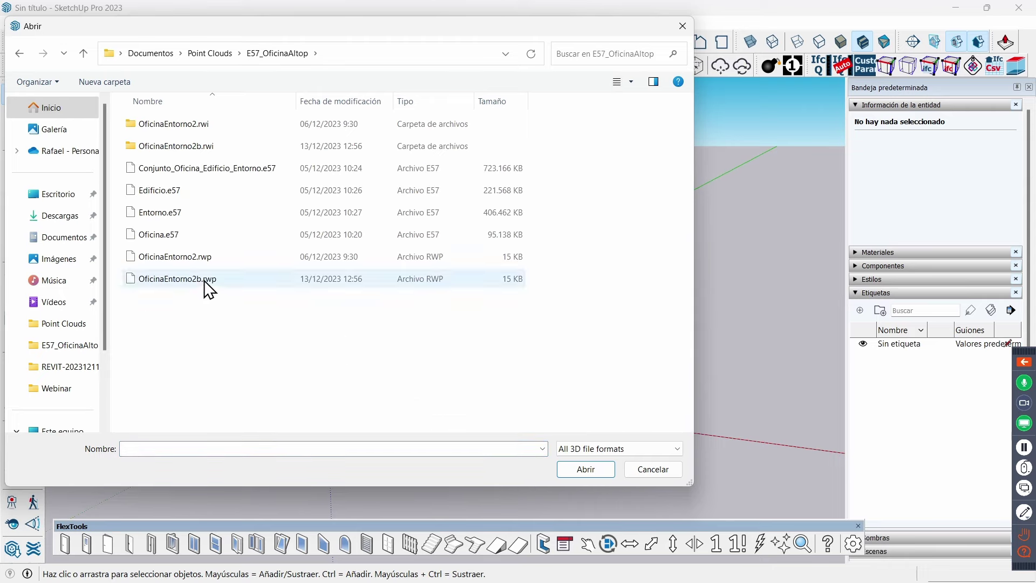
click(207, 174)
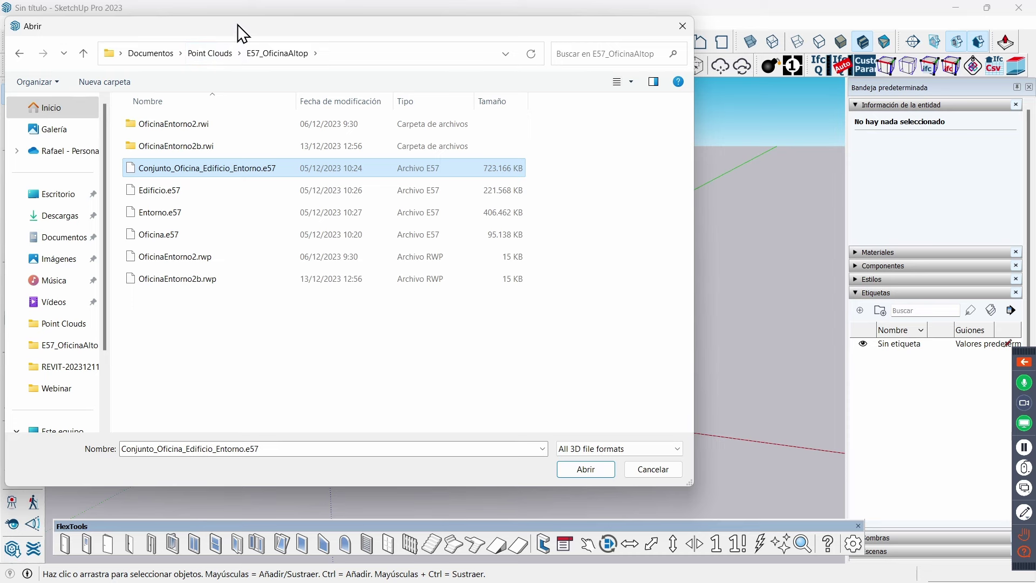
- Keep the all-3D-formats file filter and open the selected E57 scan
drag(237, 34, 362, 44)
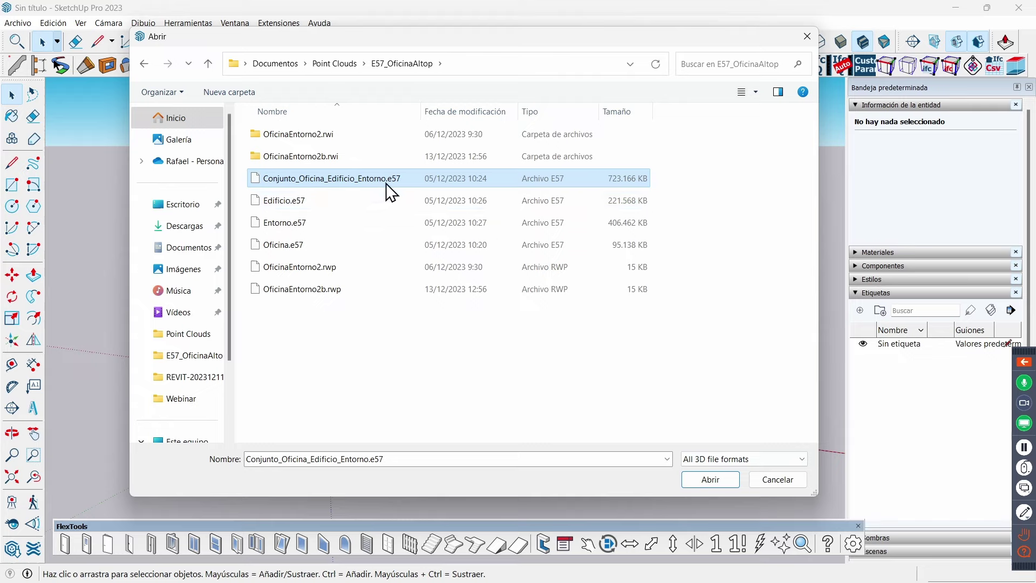
mouse_move(396, 186)
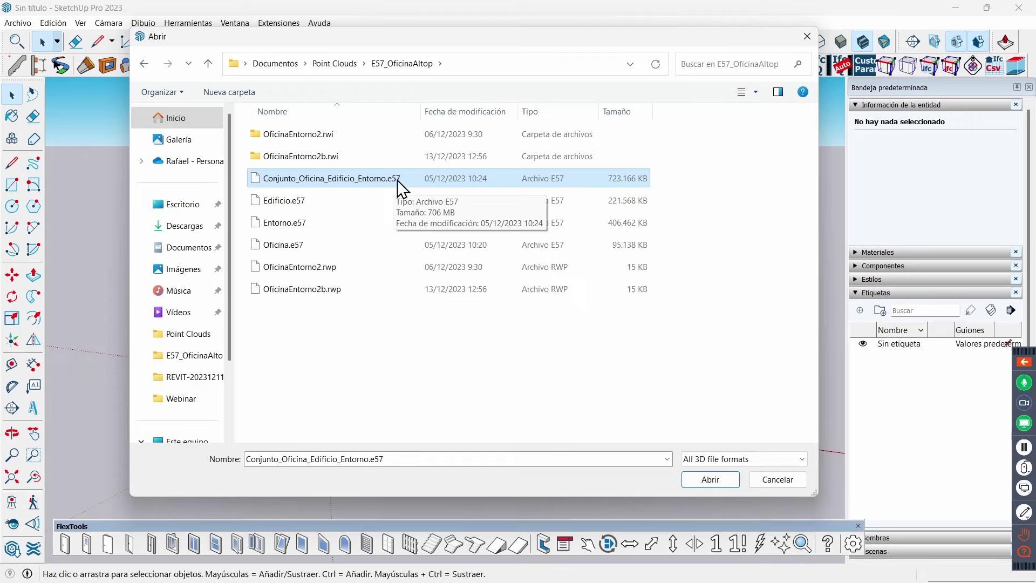
click(739, 461)
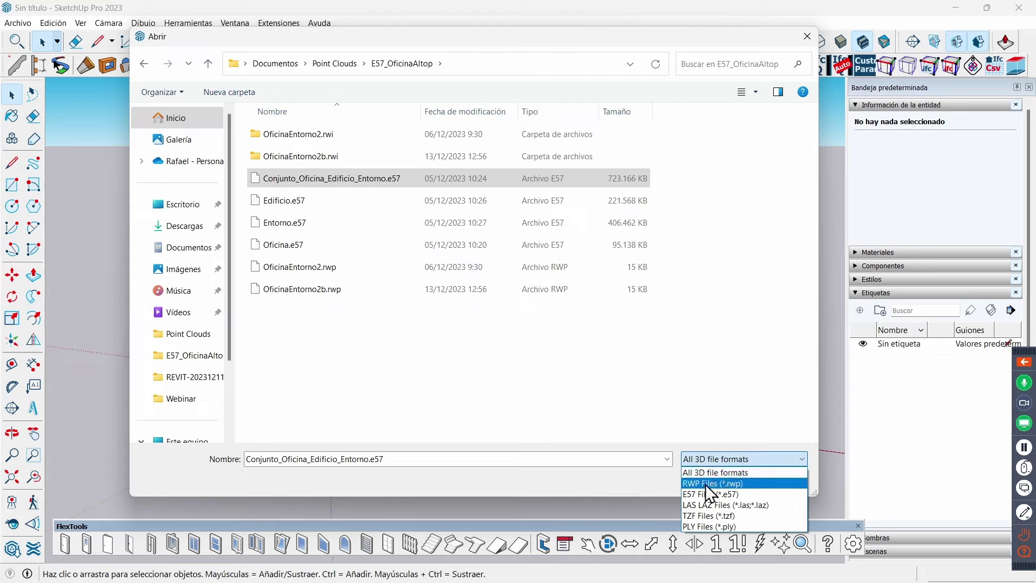
click(712, 399)
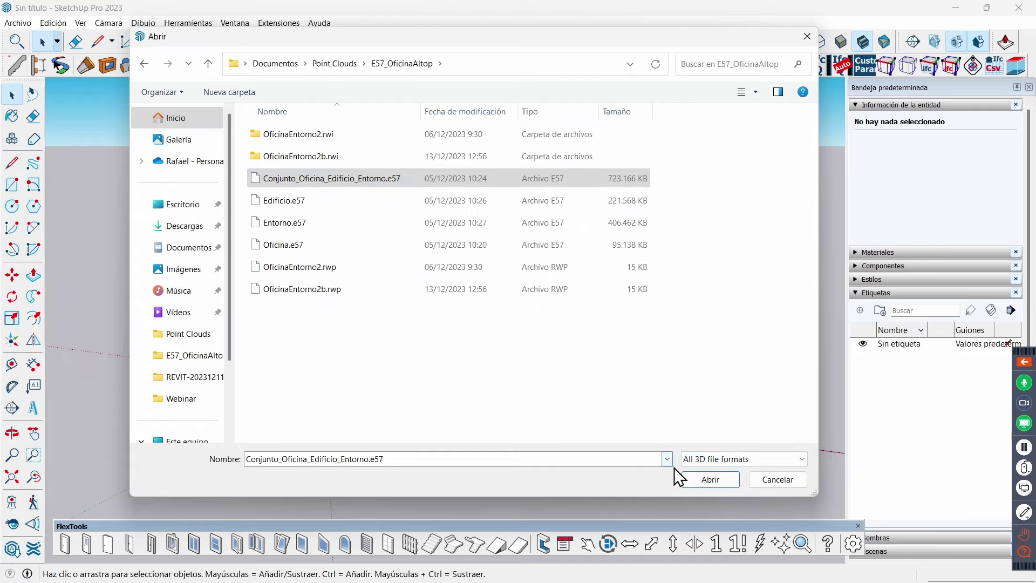
click(705, 480)
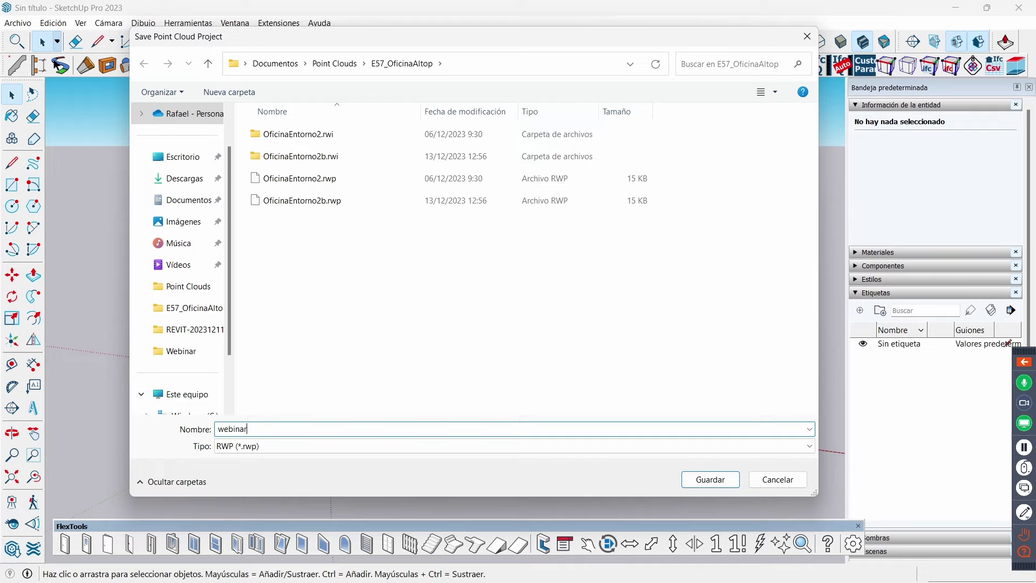
- Save the 'webinar' point-cloud project into Escritorio > Webinar so the scan loads
click(181, 158)
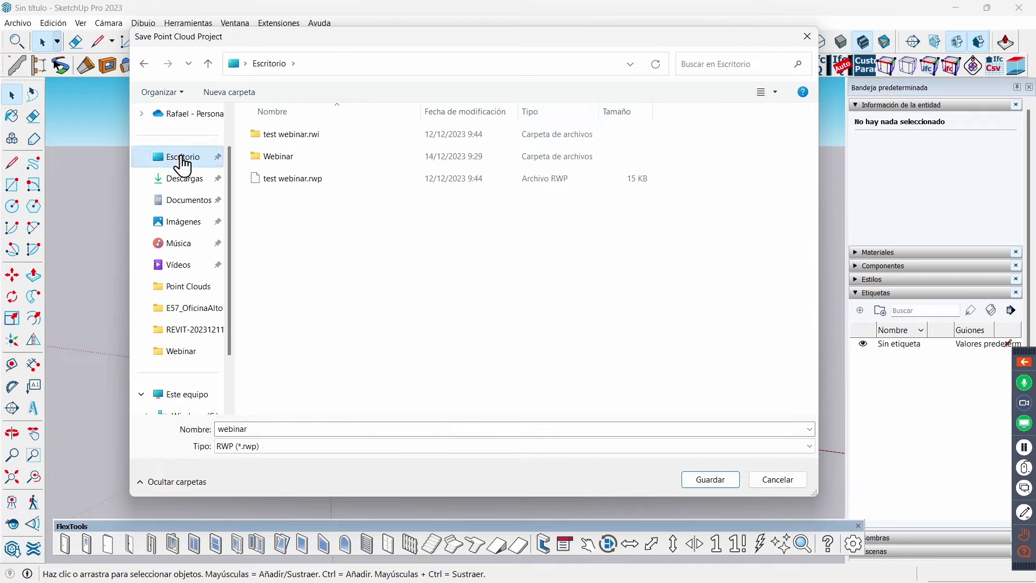
click(711, 481)
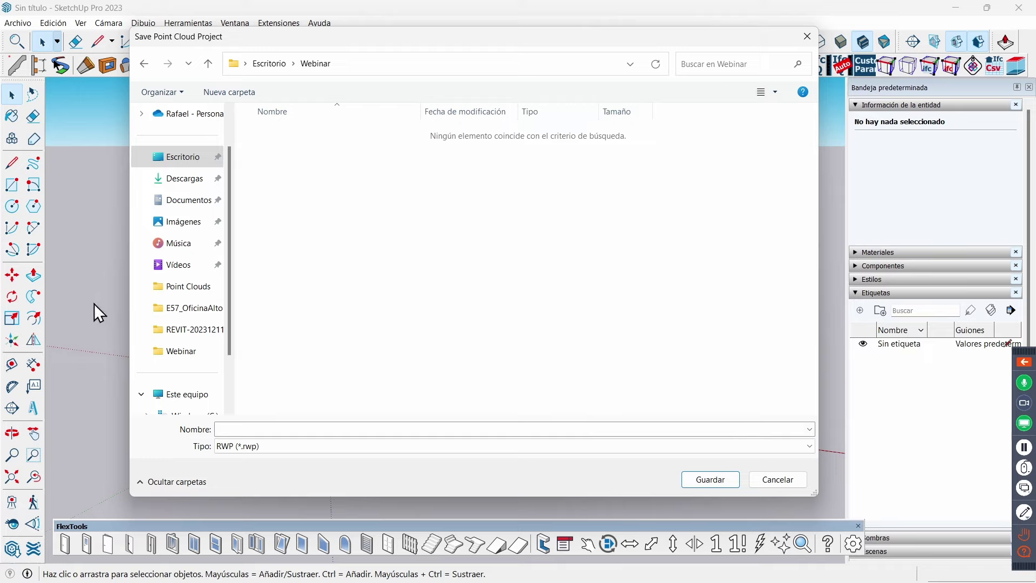
click(267, 430)
text(webinar)
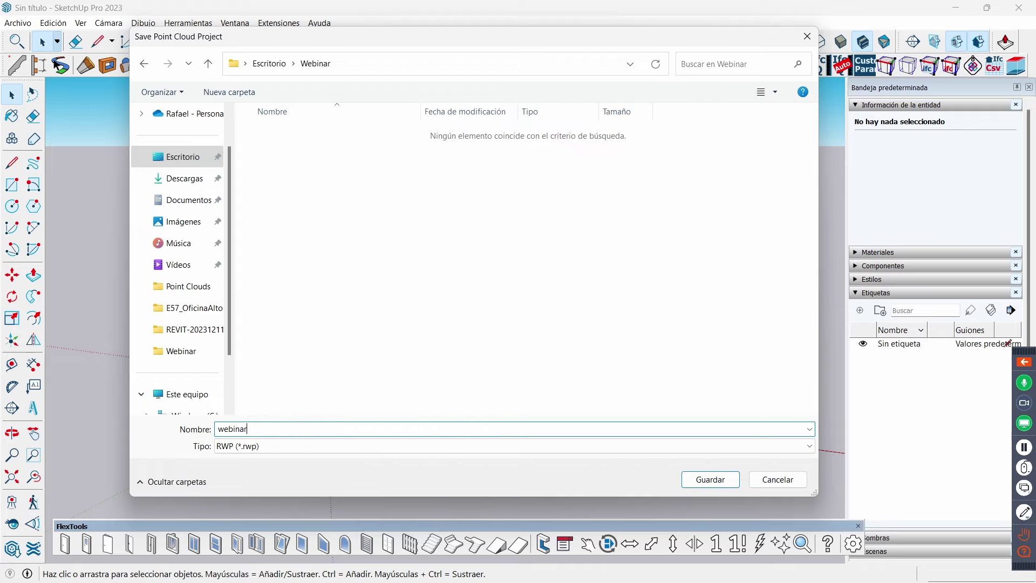
click(704, 482)
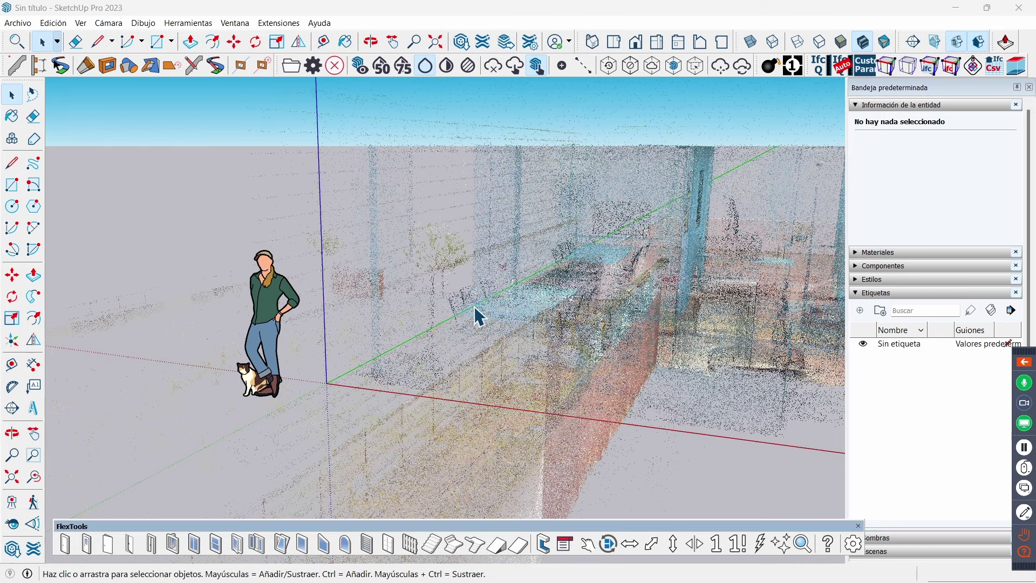
- Zoom in and orbit to view the scanned building from the street
scroll(455, 312, down, 2)
scroll(454, 312, down, 2)
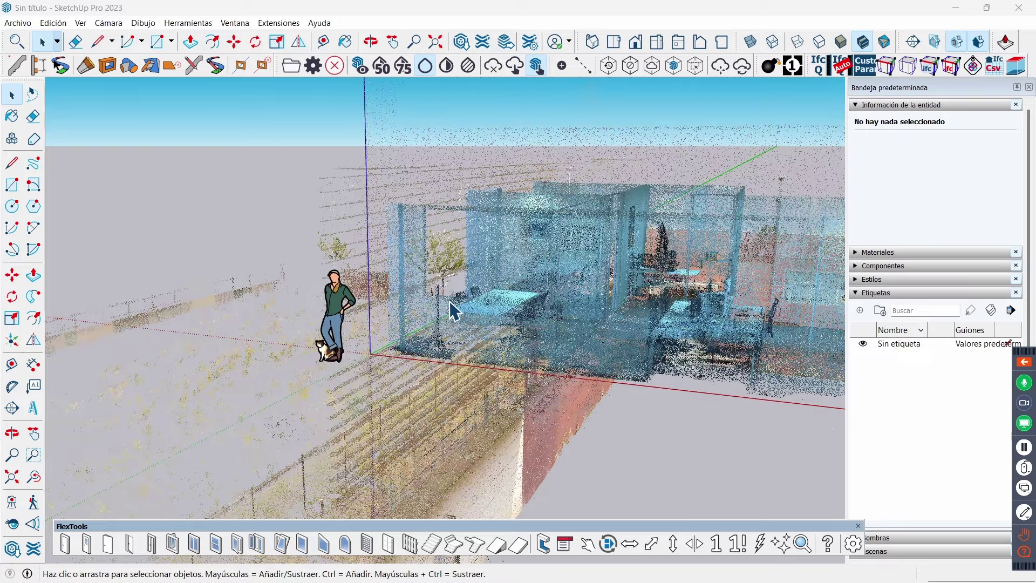
scroll(455, 310, down, 2)
scroll(455, 309, down, 2)
scroll(451, 297, down, 2)
scroll(451, 297, down, 2)
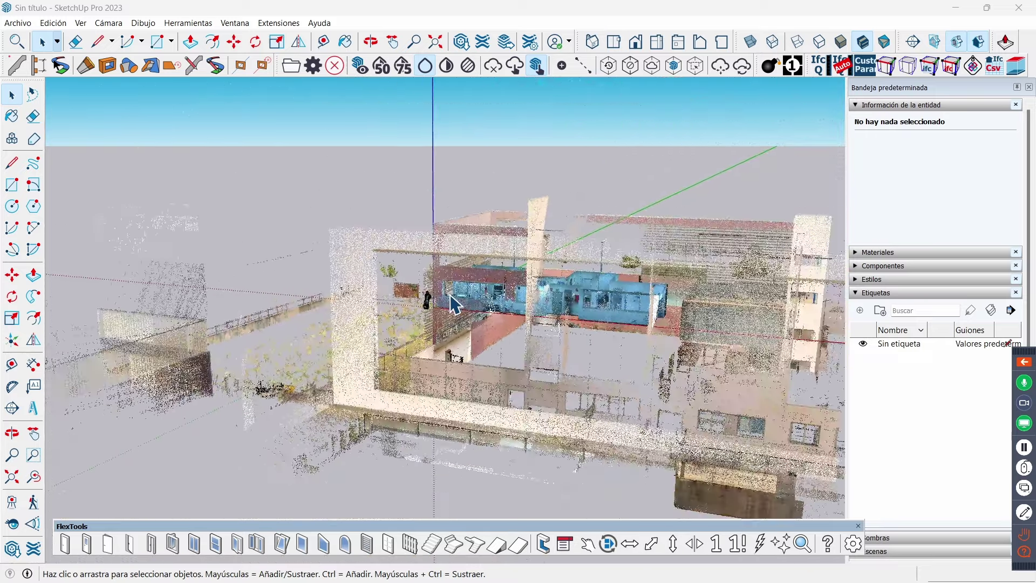
scroll(450, 297, down, 2)
scroll(451, 298, down, 1)
mouse_move(620, 317)
middle_down()
mouse_move(424, 299)
mouse_move(536, 296)
mouse_move(417, 296)
mouse_move(608, 321)
mouse_move(492, 330)
mouse_move(647, 367)
middle_up()
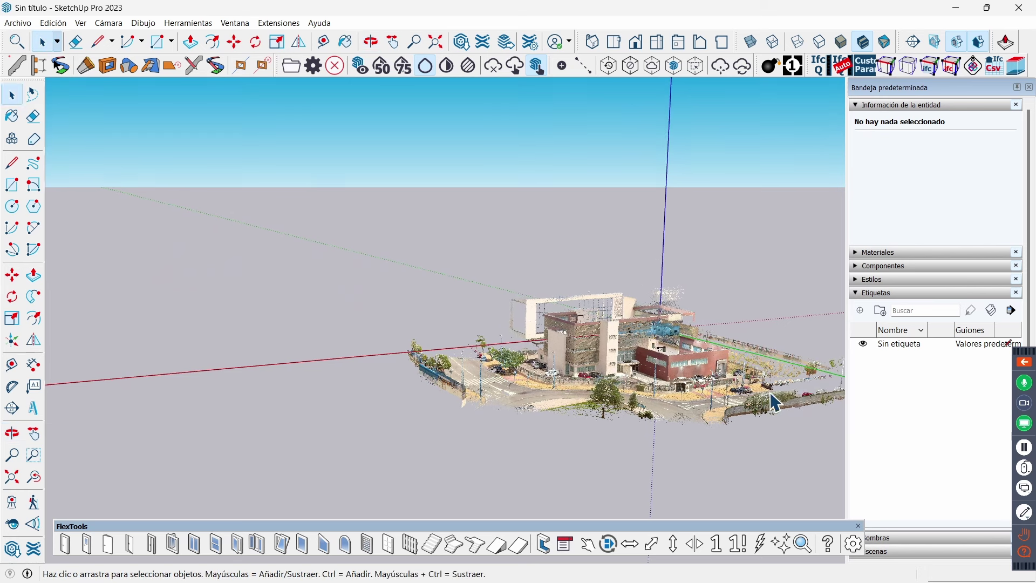
scroll(743, 368, up, 2)
scroll(744, 368, up, 2)
scroll(741, 368, up, 2)
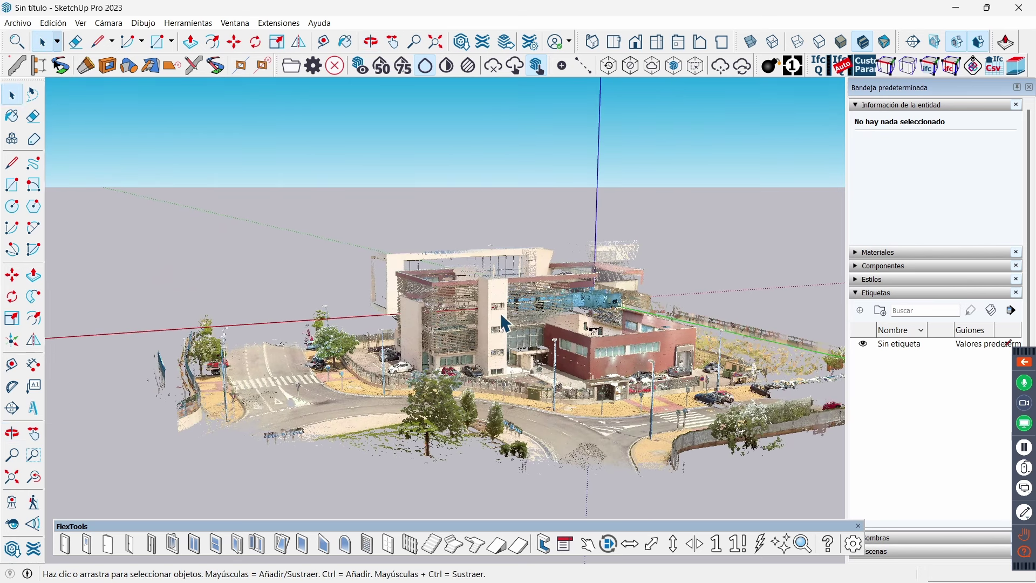
- Orbit to a steep overhead view of the blue rooftop interior scan
mouse_move(505, 322)
middle_down()
mouse_move(510, 371)
mouse_move(289, 343)
mouse_move(346, 323)
middle_up()
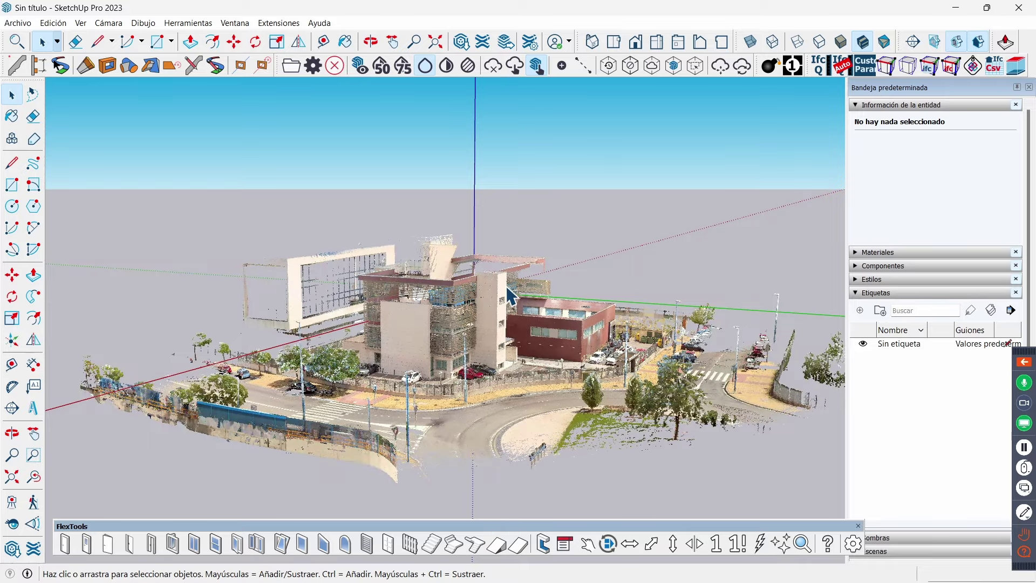
mouse_move(510, 294)
middle_down()
mouse_move(478, 289)
mouse_move(475, 335)
middle_up()
scroll(470, 302, up, 3)
scroll(467, 266, up, 3)
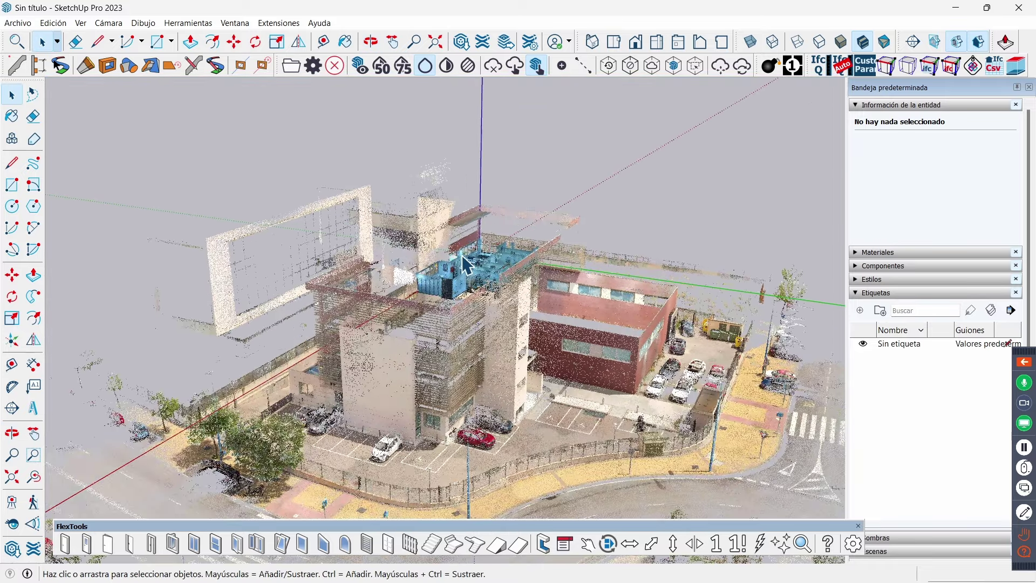
middle_drag(467, 264, 485, 252)
scroll(491, 251, up, 2)
scroll(494, 249, up, 2)
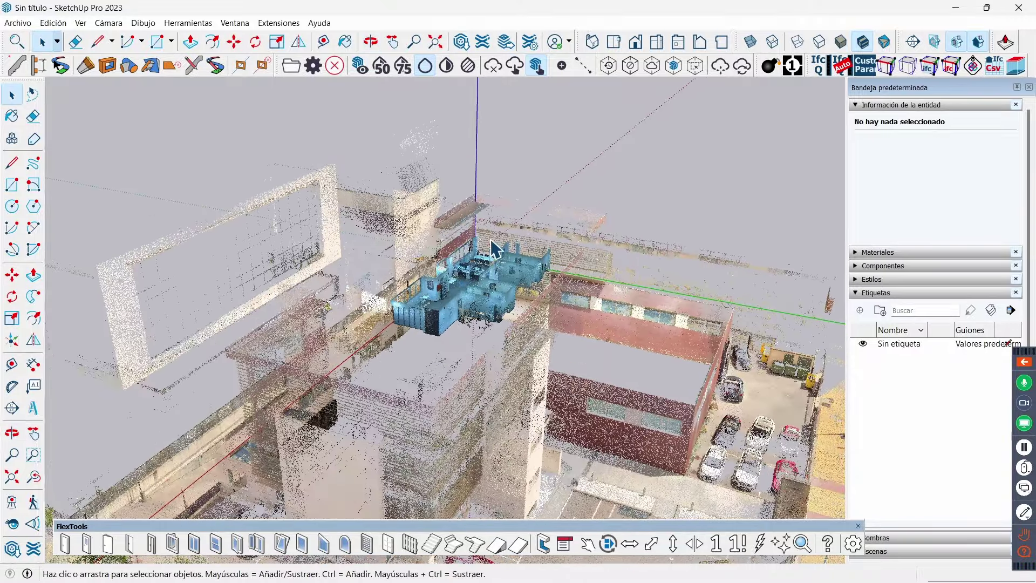
scroll(522, 312, down, 2)
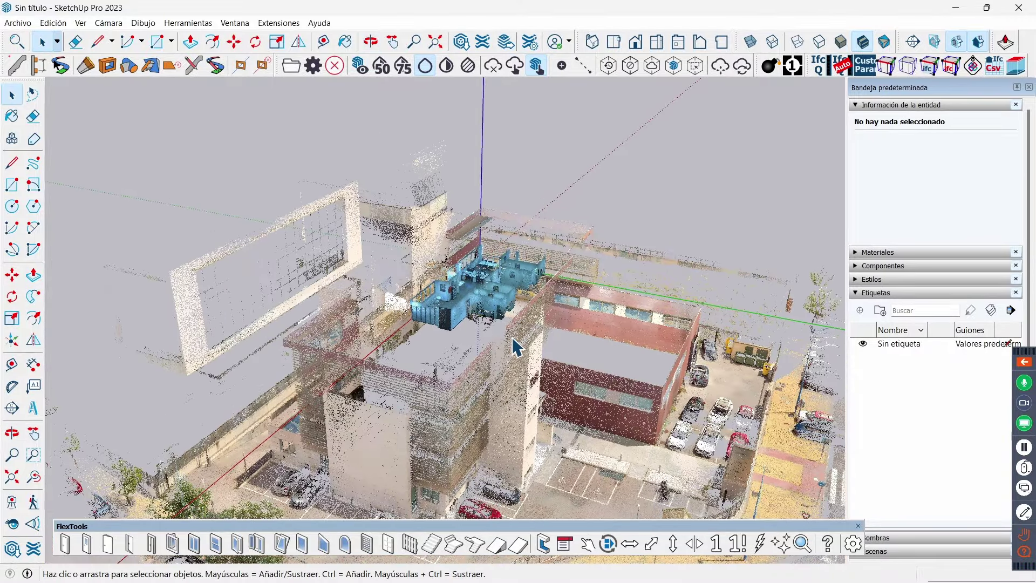
- Pull back from a level view to look down over the whole scanned site
mouse_move(517, 347)
middle_down()
mouse_move(527, 342)
mouse_move(500, 270)
middle_up()
scroll(495, 265, down, 2)
scroll(499, 265, down, 2)
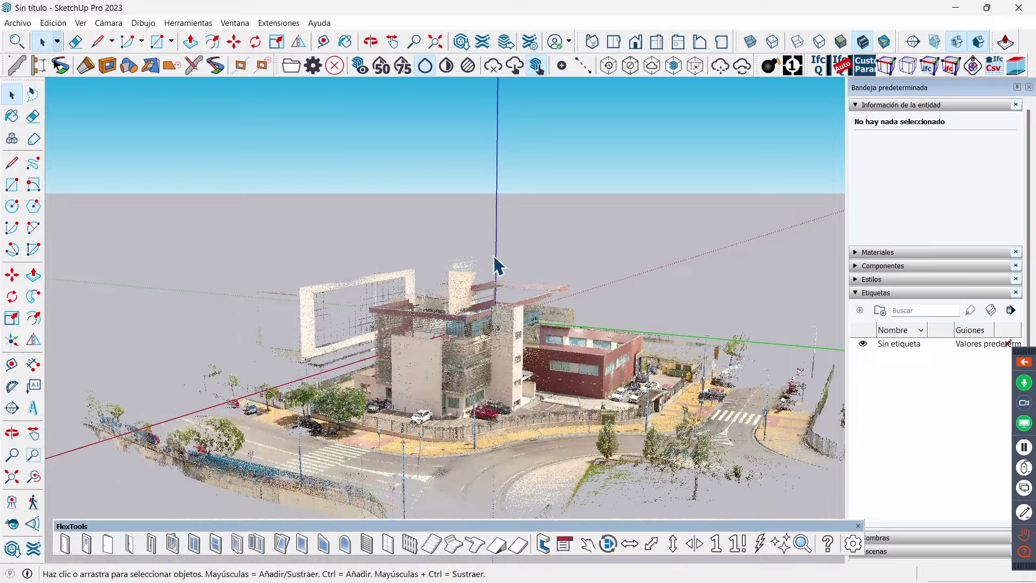
scroll(496, 264, down, 2)
scroll(495, 264, down, 2)
scroll(562, 386, up, 2)
scroll(563, 388, up, 2)
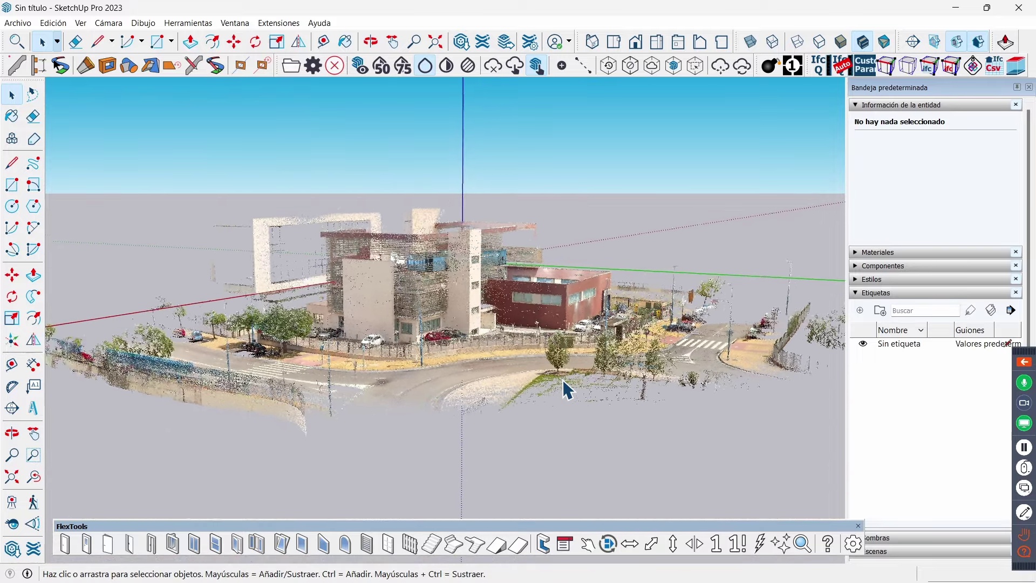
scroll(563, 388, up, 1)
mouse_move(564, 388)
middle_down()
mouse_move(537, 377)
mouse_move(564, 412)
middle_up()
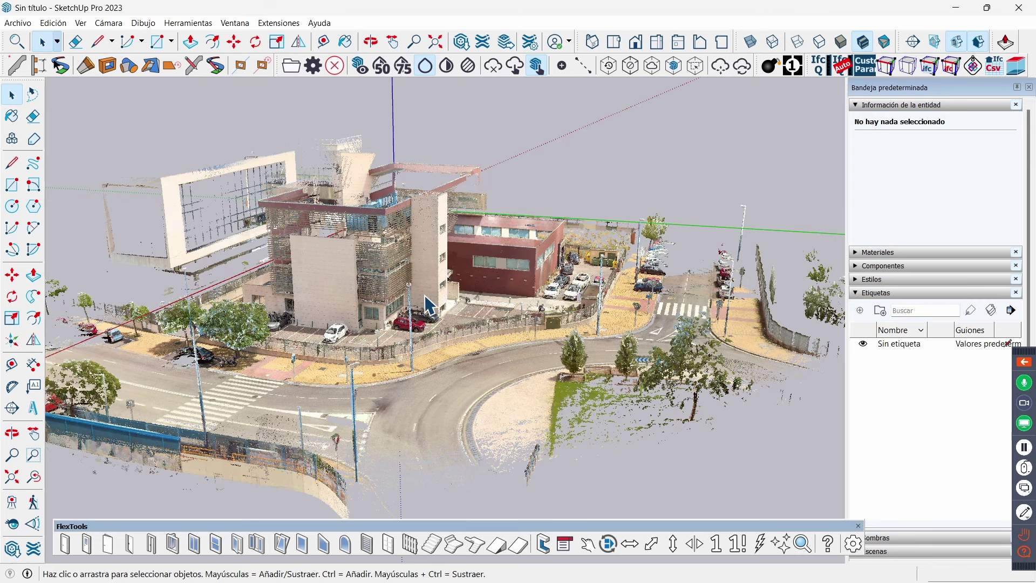
- Zoom toward the interior scan, orbiting past the courtyard and red building
scroll(340, 260, up, 1)
scroll(340, 261, up, 2)
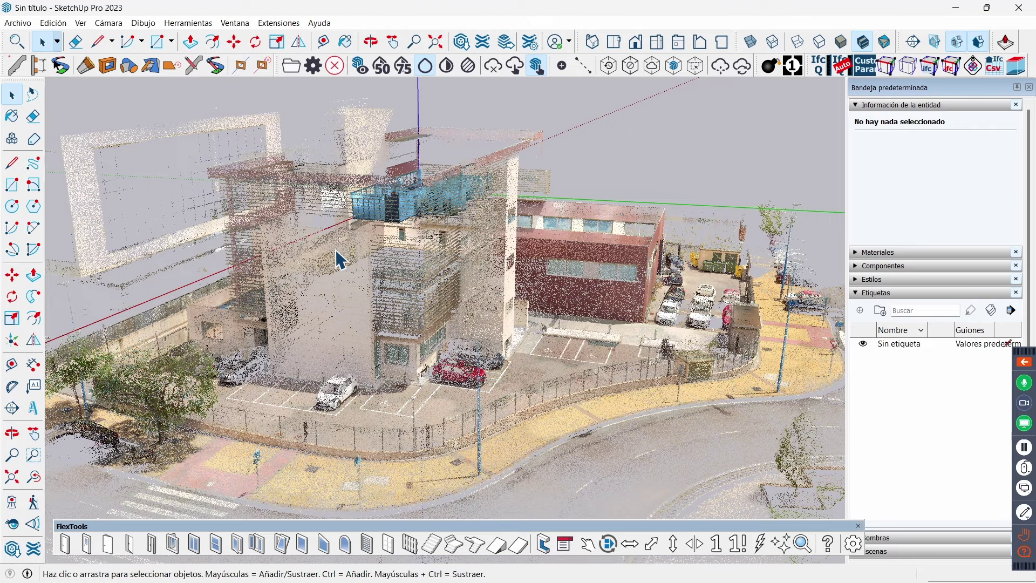
scroll(341, 261, up, 2)
scroll(340, 261, up, 2)
scroll(341, 261, up, 1)
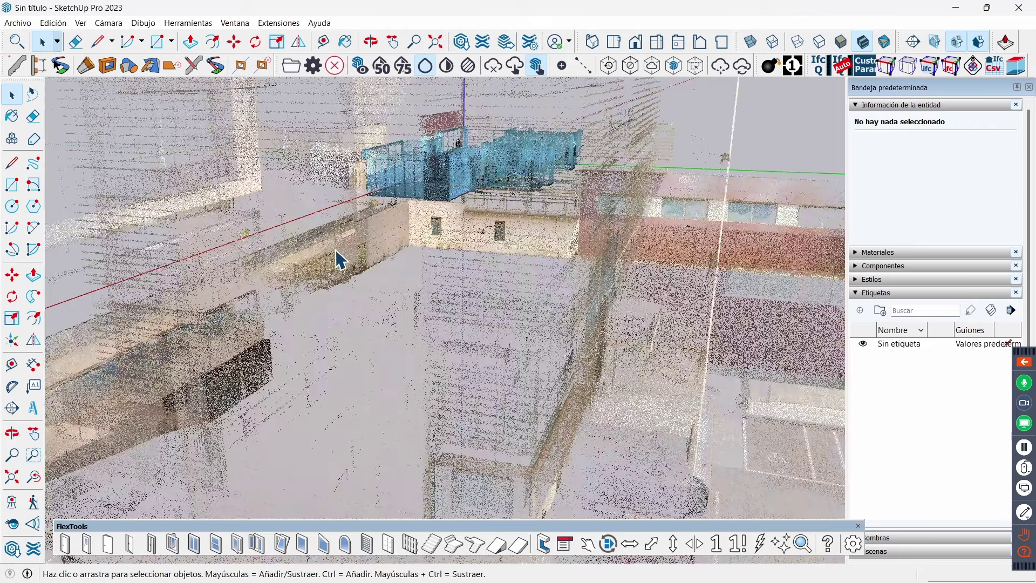
scroll(340, 260, up, 1)
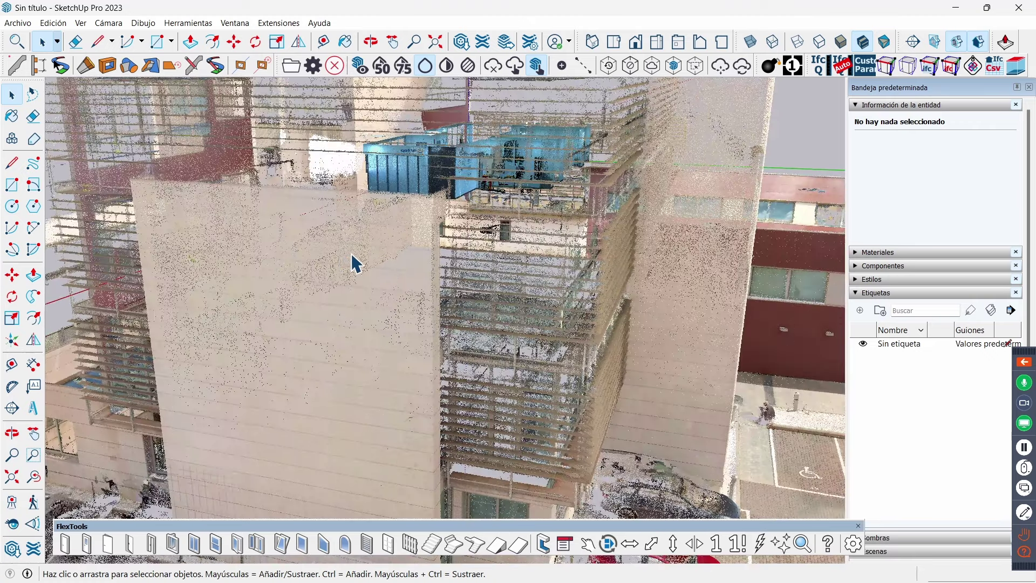
mouse_move(482, 304)
middle_down()
mouse_move(483, 294)
mouse_move(567, 310)
mouse_move(613, 404)
middle_up()
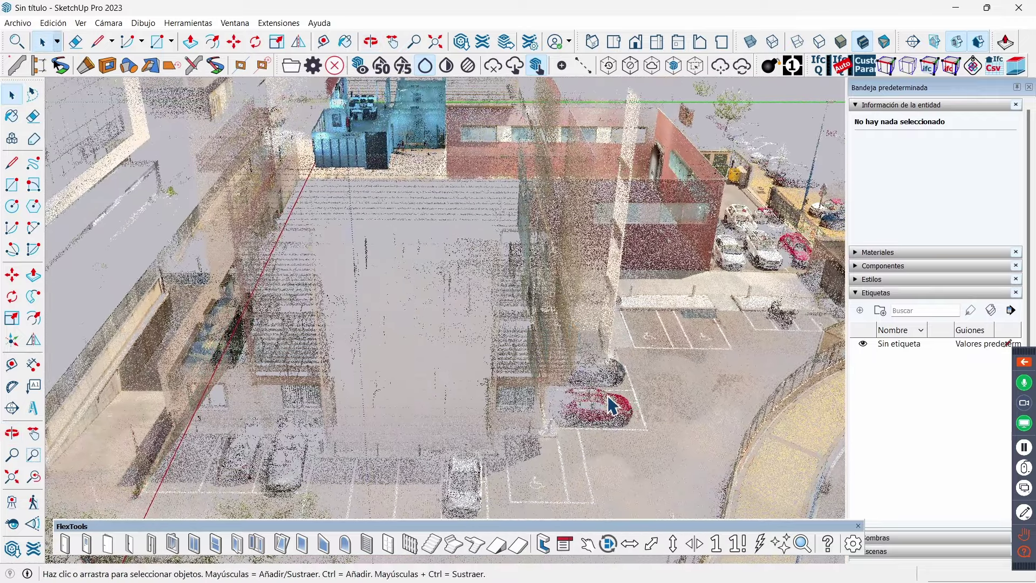
scroll(604, 426, down, 3)
scroll(597, 446, up, 1)
scroll(439, 232, up, 3)
scroll(440, 221, up, 3)
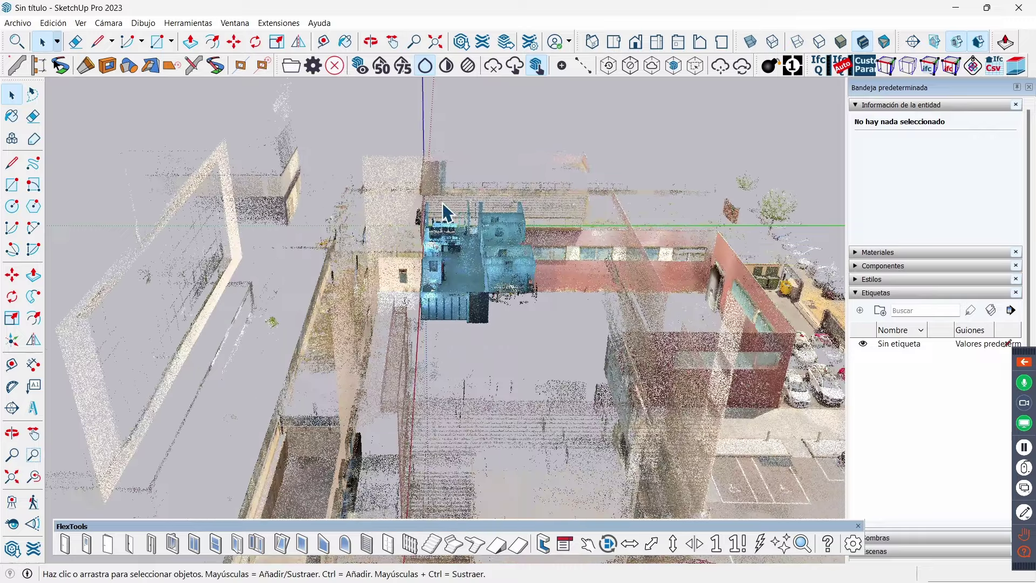
scroll(439, 222, up, 2)
- Inspect the interior scan from a top-down view, then an oblique angle
mouse_move(440, 221)
middle_down()
mouse_move(438, 256)
mouse_move(463, 308)
middle_up()
scroll(462, 324, up, 1)
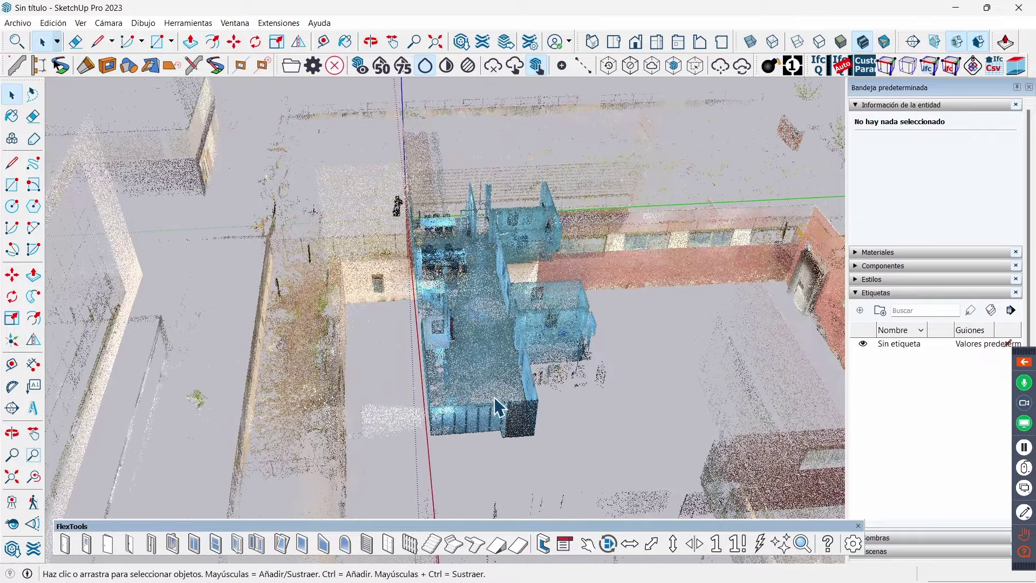
scroll(463, 367, up, 2)
scroll(462, 388, up, 2)
mouse_move(462, 388)
middle_down()
mouse_move(532, 394)
mouse_move(520, 363)
mouse_move(621, 366)
mouse_move(459, 291)
middle_up()
scroll(384, 261, up, 2)
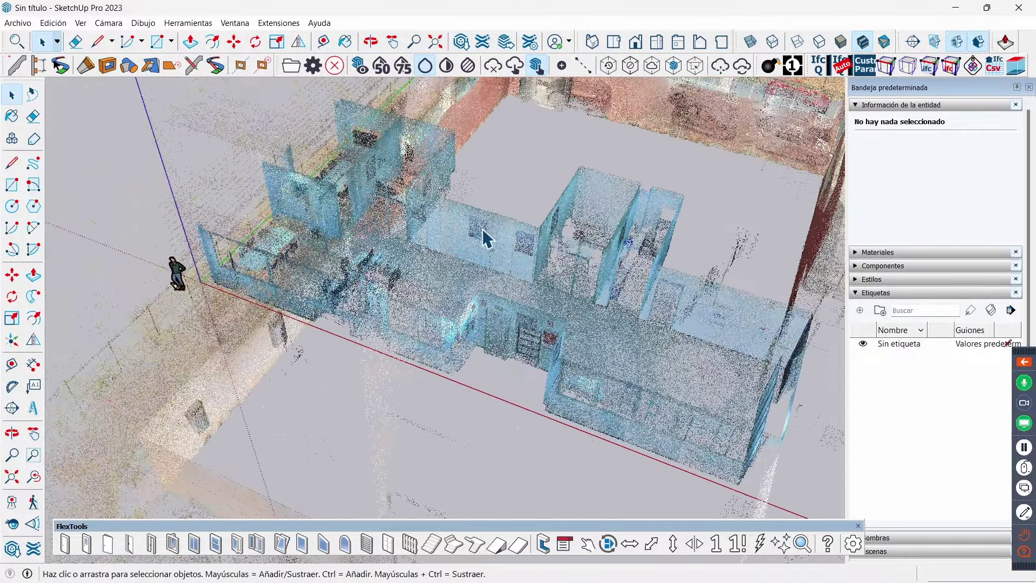
scroll(484, 237, up, 3)
- Orbit over the office rooms toward the origin, then back out to frame the block
mouse_move(585, 316)
middle_down()
mouse_move(342, 273)
mouse_move(451, 296)
mouse_move(393, 308)
mouse_move(366, 299)
middle_up()
scroll(436, 259, up, 2)
scroll(436, 259, up, 2)
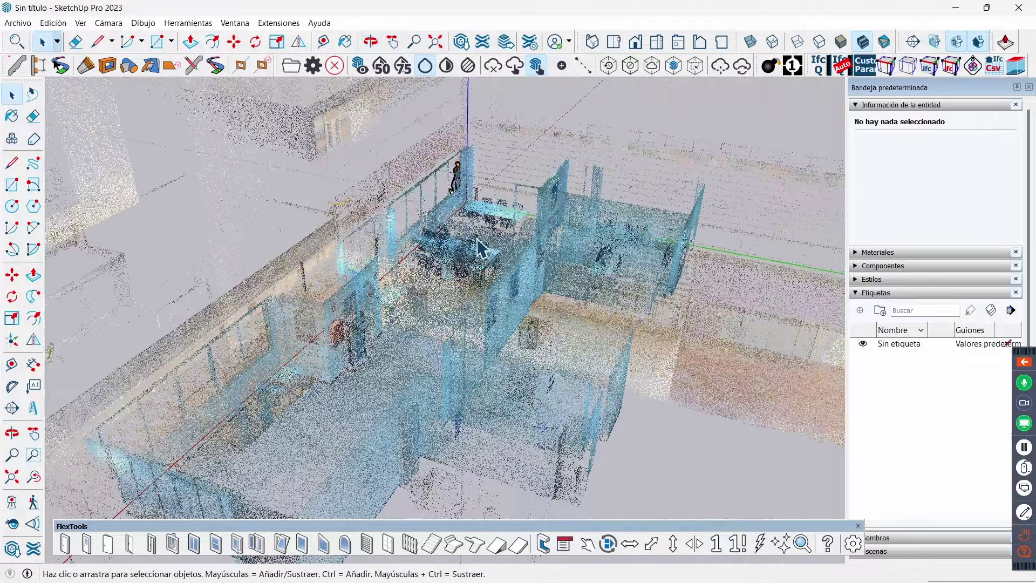
scroll(436, 259, up, 2)
scroll(436, 259, up, 3)
scroll(436, 259, up, 1)
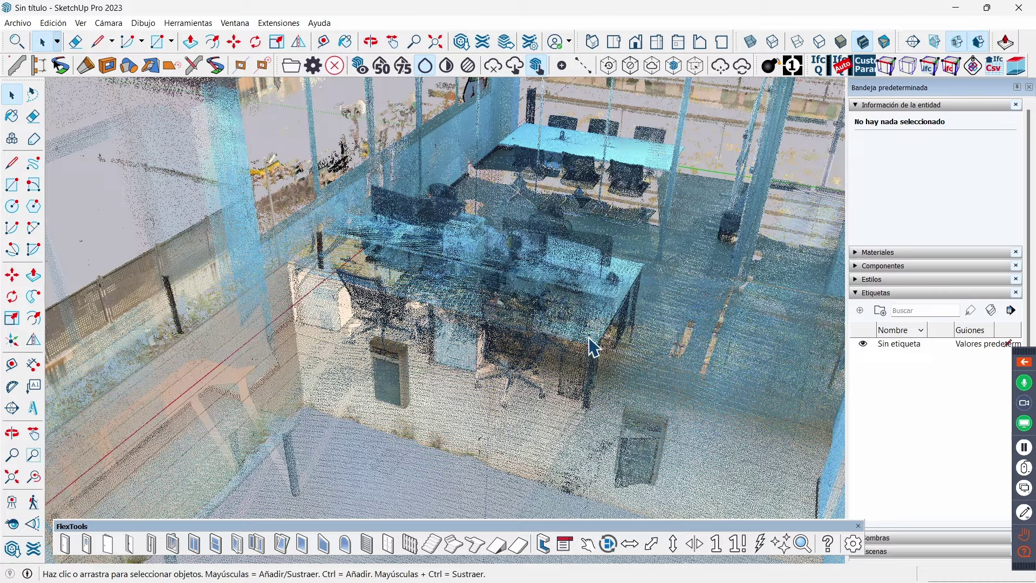
mouse_move(593, 347)
middle_down()
mouse_move(558, 291)
mouse_move(616, 315)
middle_up()
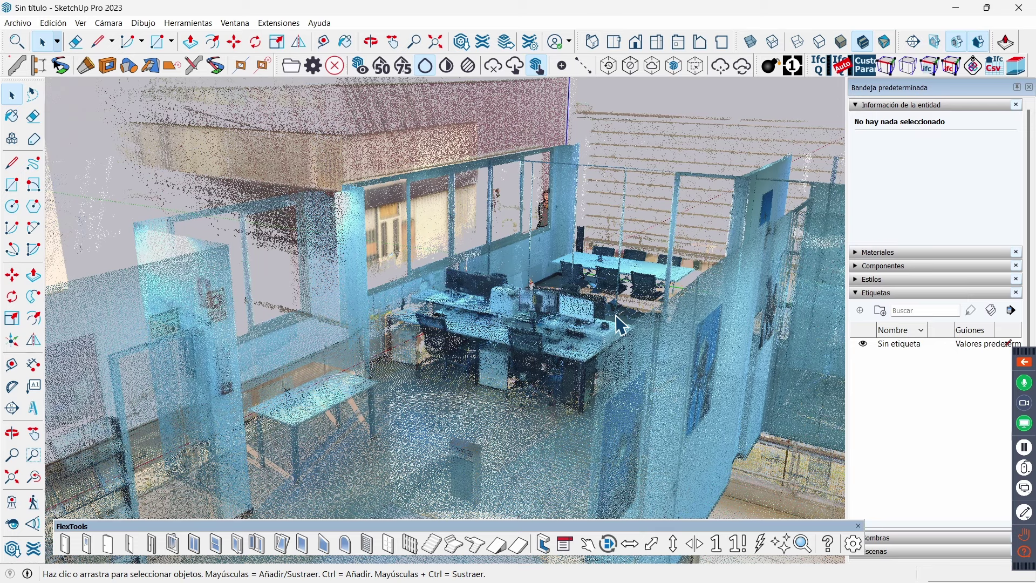
middle_drag(610, 317, 372, 220)
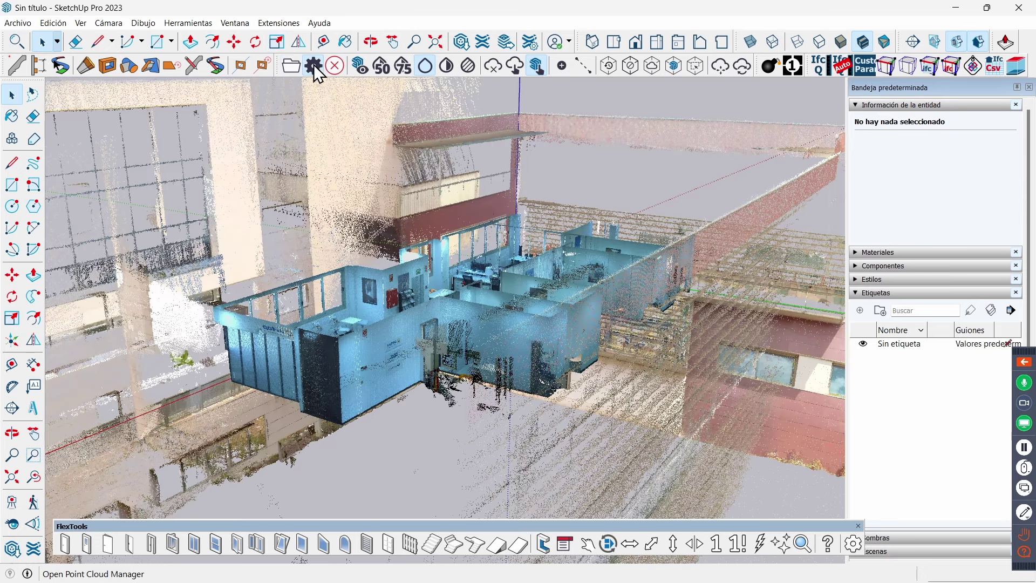
- Set point cloud density from 0 to 100 in the Point Cloud Manager and orbit the denser scan
click(314, 67)
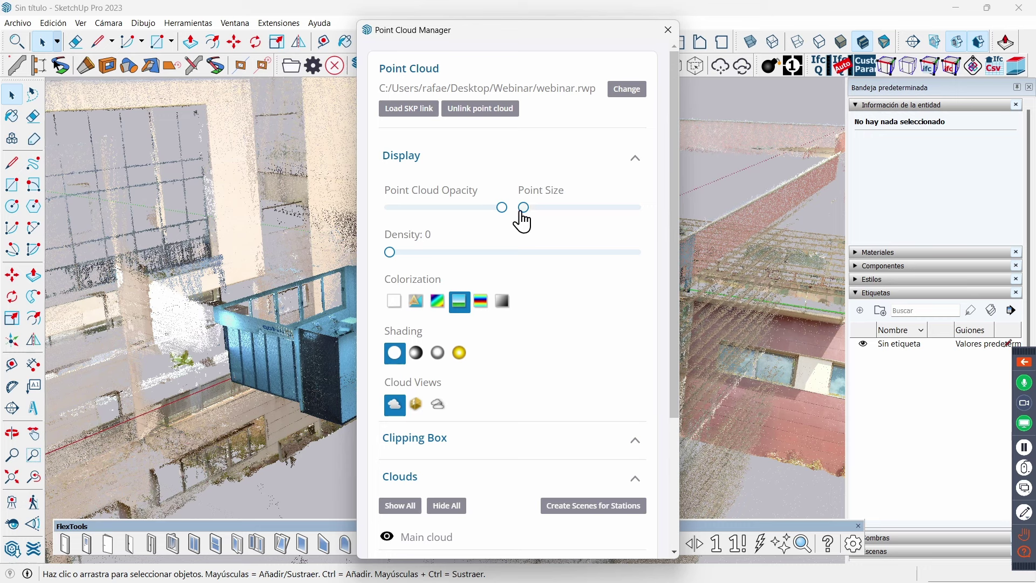
drag(390, 253, 645, 263)
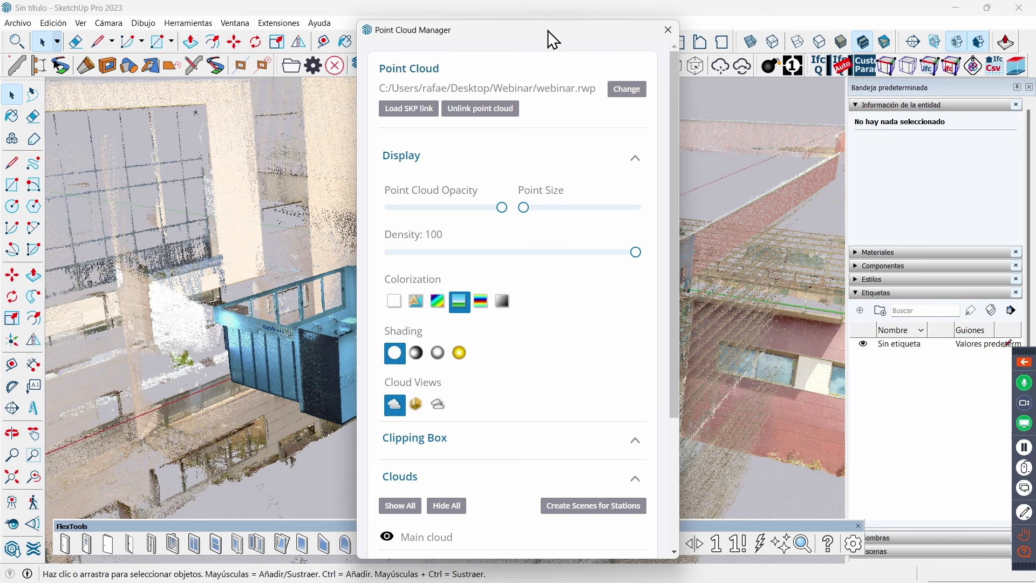
drag(553, 39, 785, 41)
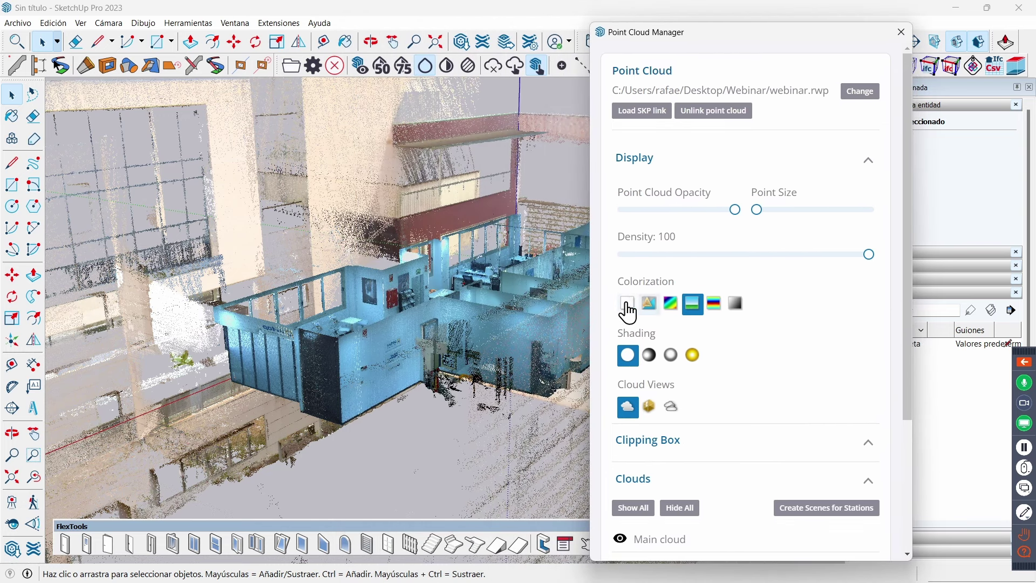
middle_drag(512, 336, 421, 294)
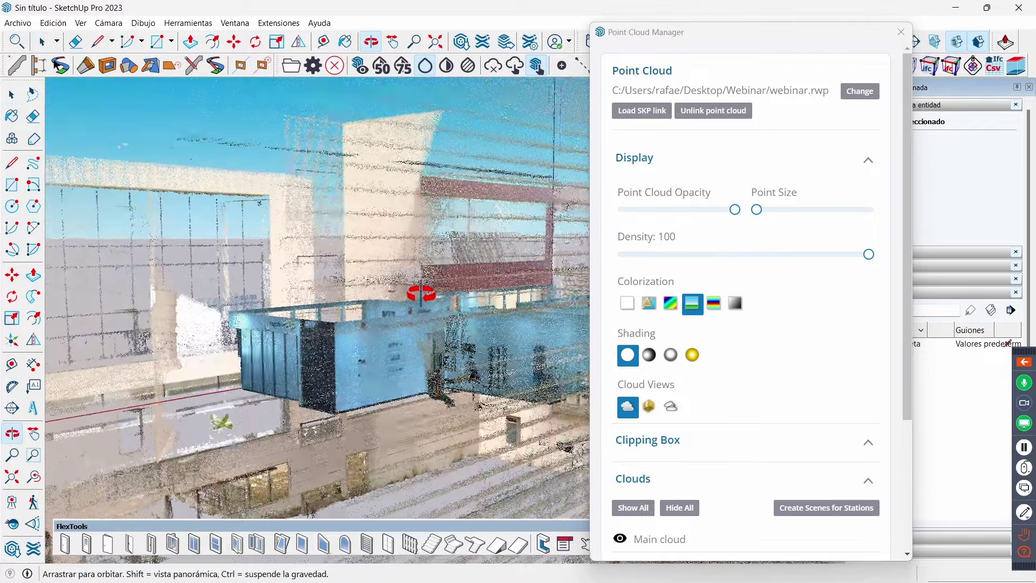
middle_drag(429, 294, 439, 338)
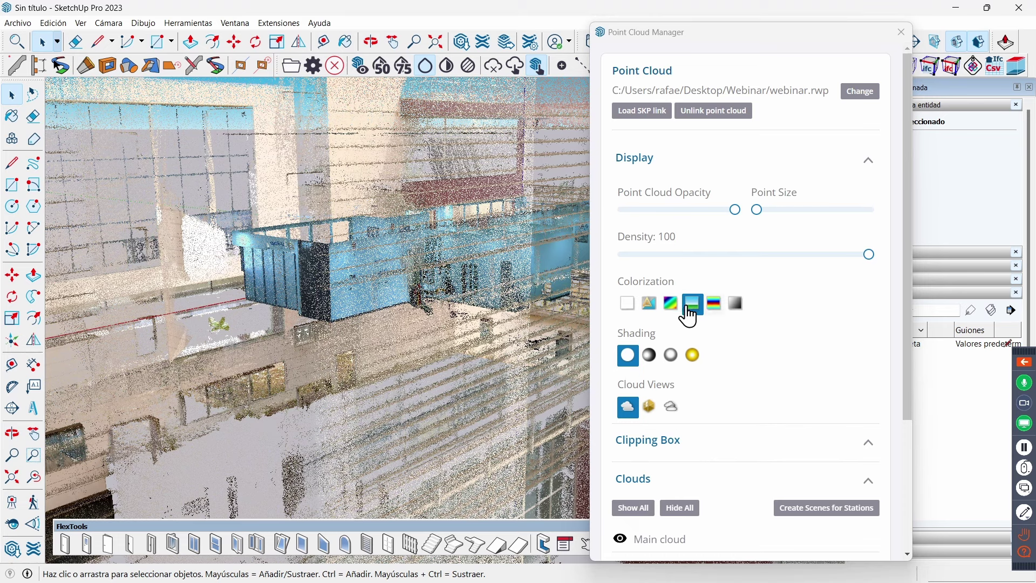
- Apply rainbow-stripe colorization to the point cloud and orbit to inspect it
click(718, 313)
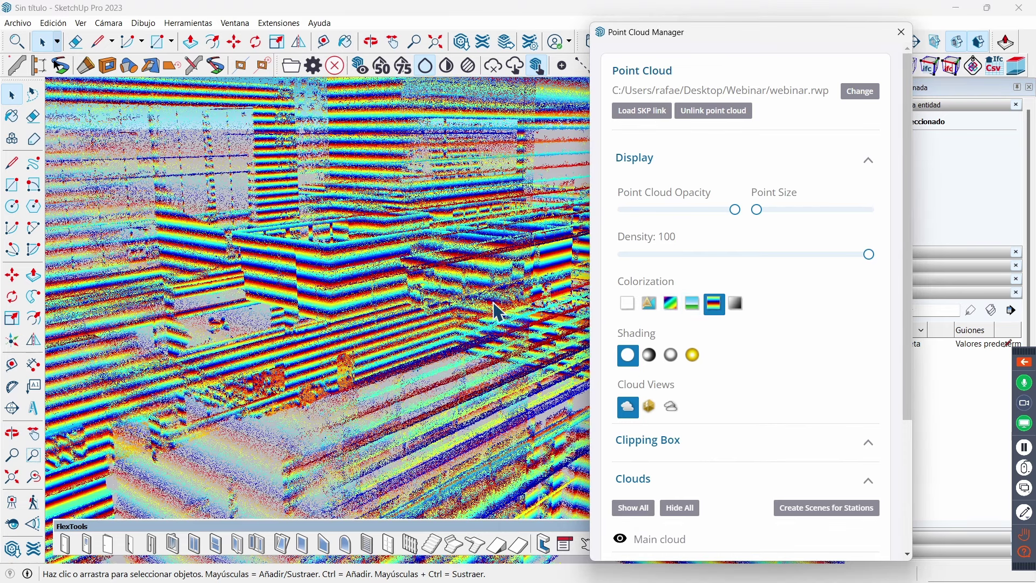
scroll(410, 348, down, 2)
middle_drag(410, 348, 393, 304)
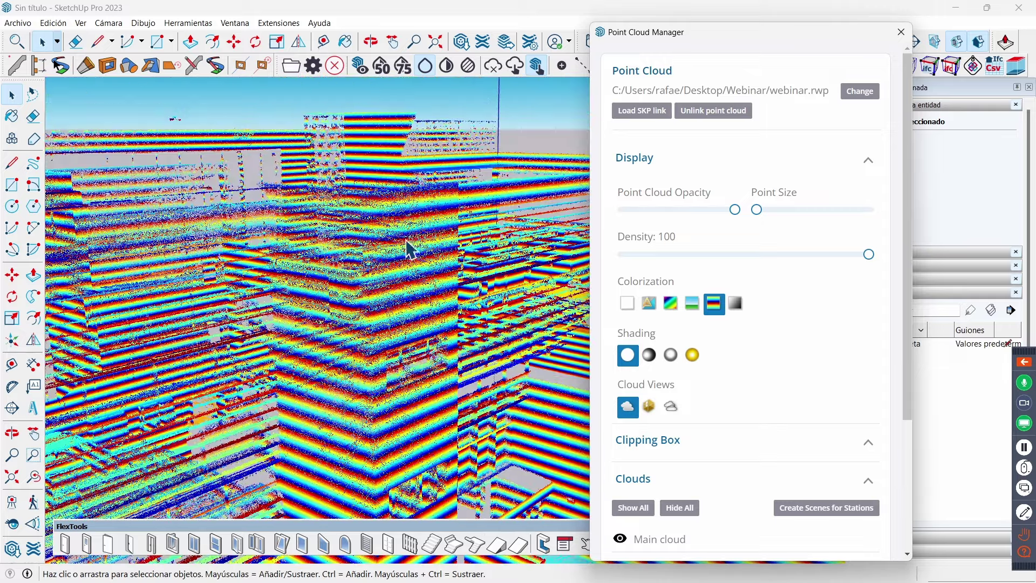
scroll(405, 316, down, 2)
scroll(421, 329, down, 2)
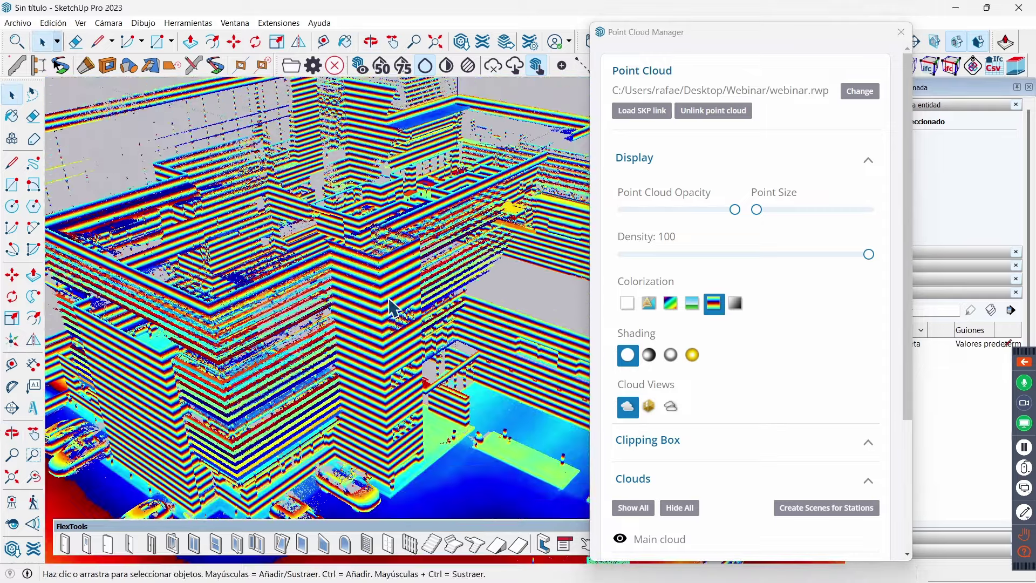
scroll(435, 340, down, 2)
middle_drag(435, 340, 432, 302)
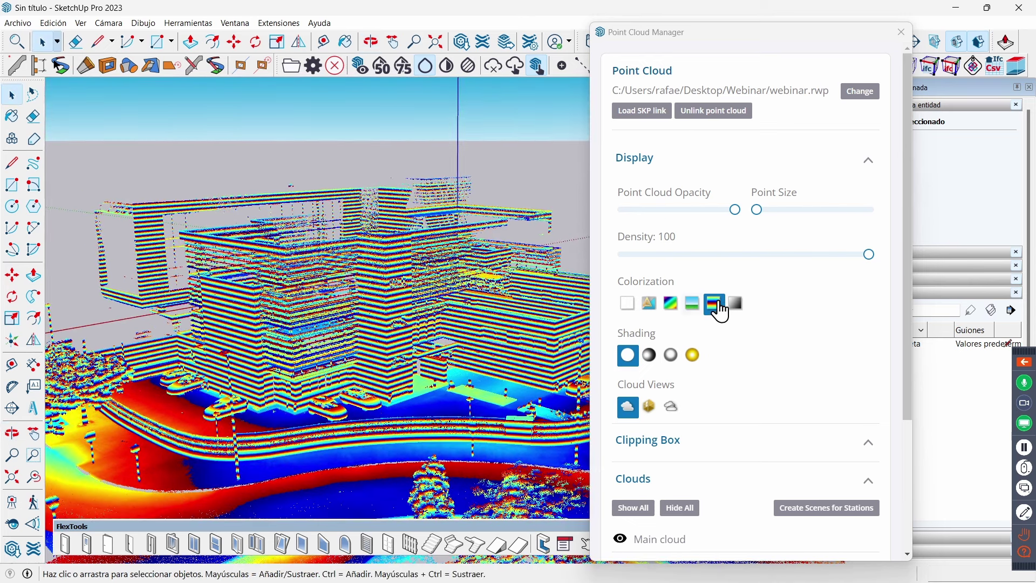
- Try greyscale intensity and height heat-map colouring, ending on realistic RGB colours
click(735, 310)
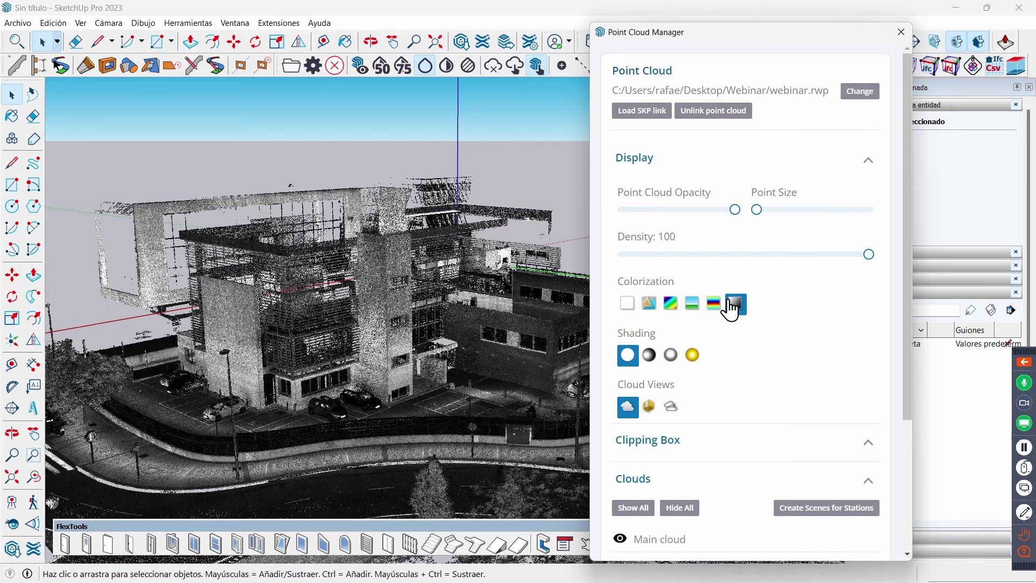
click(669, 306)
middle_drag(473, 316, 221, 262)
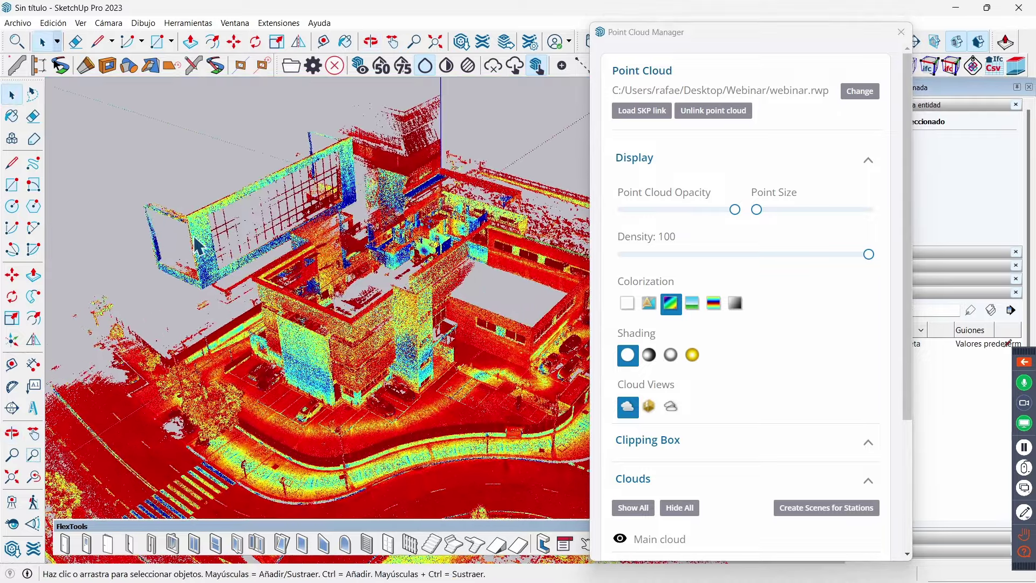
scroll(221, 261, up, 3)
scroll(221, 262, up, 2)
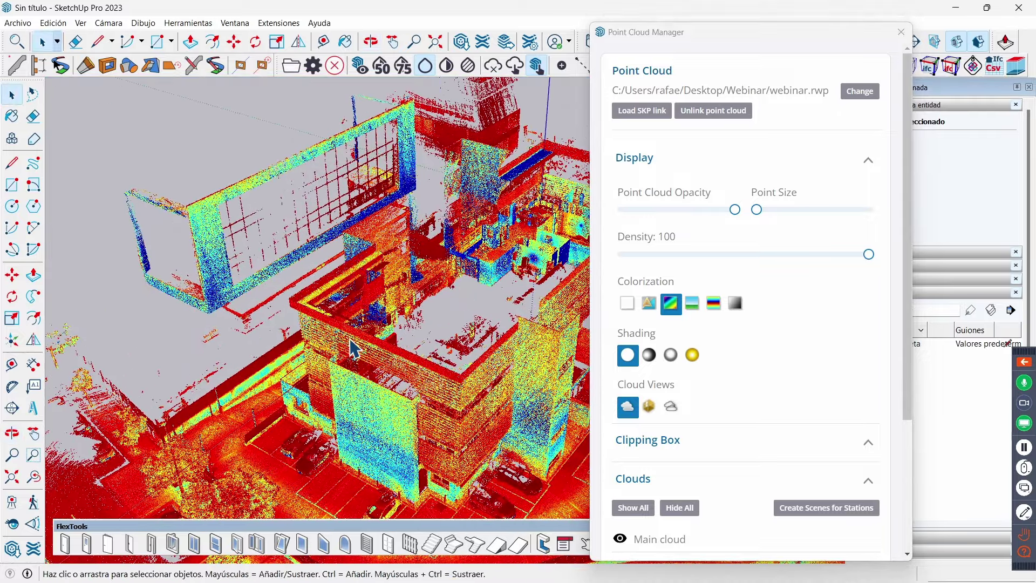
mouse_move(334, 291)
middle_down()
mouse_move(384, 300)
mouse_move(424, 254)
middle_up()
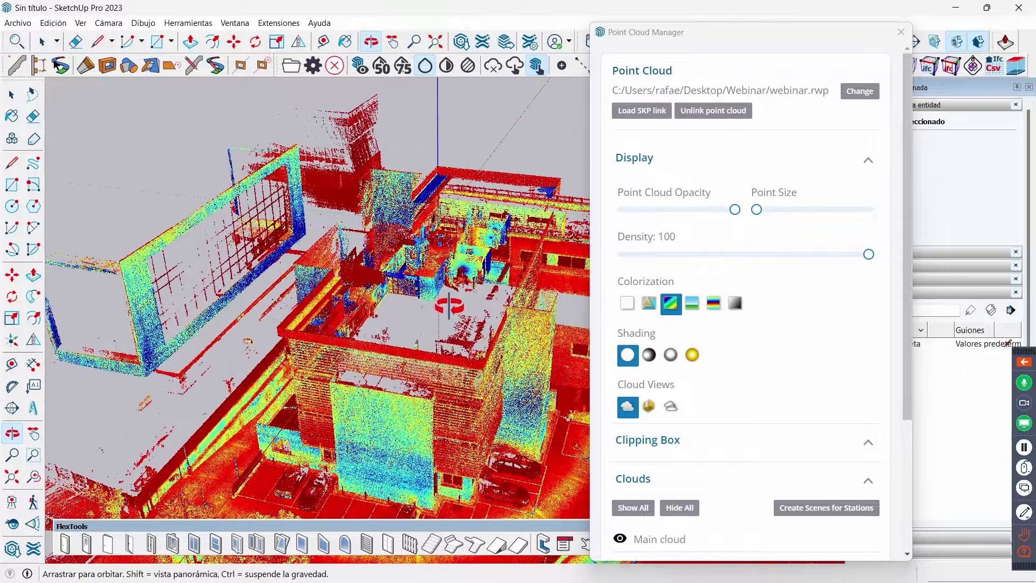
scroll(423, 230, up, 2)
scroll(422, 229, up, 2)
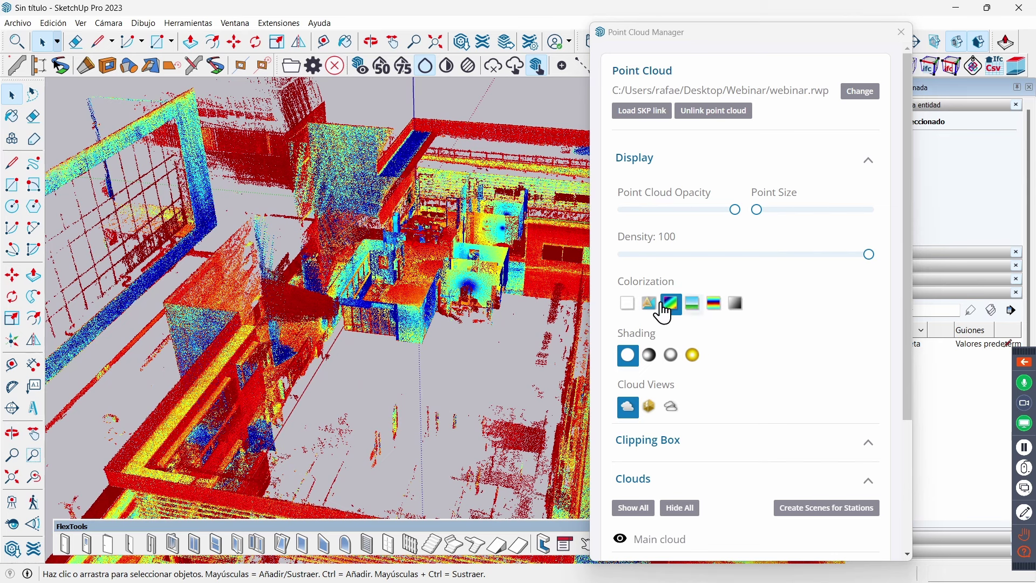
click(694, 306)
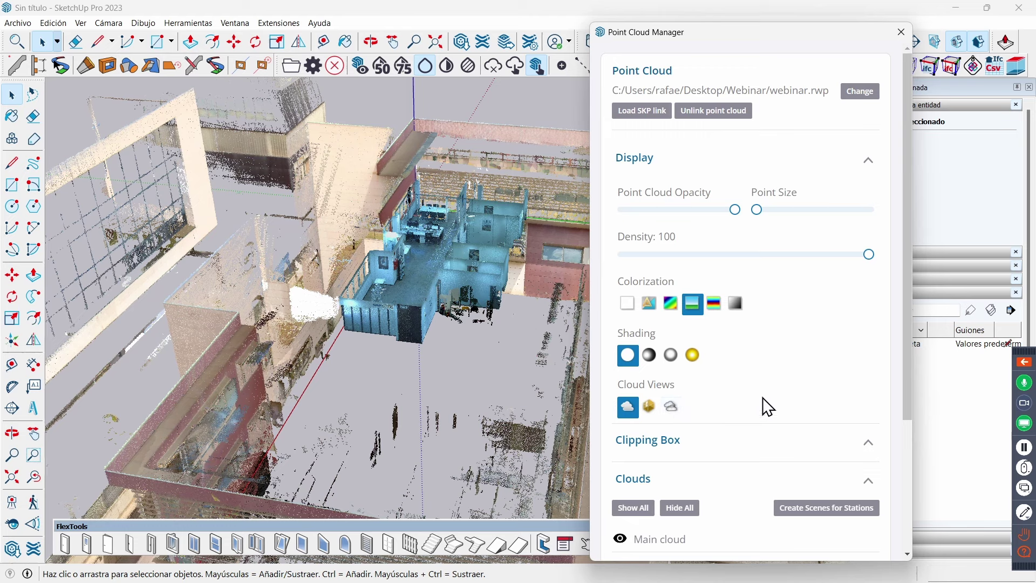
- Zoom in on the cloud, then set Colorization back to the red-to-blue height ramp
middle_drag(469, 296, 410, 323)
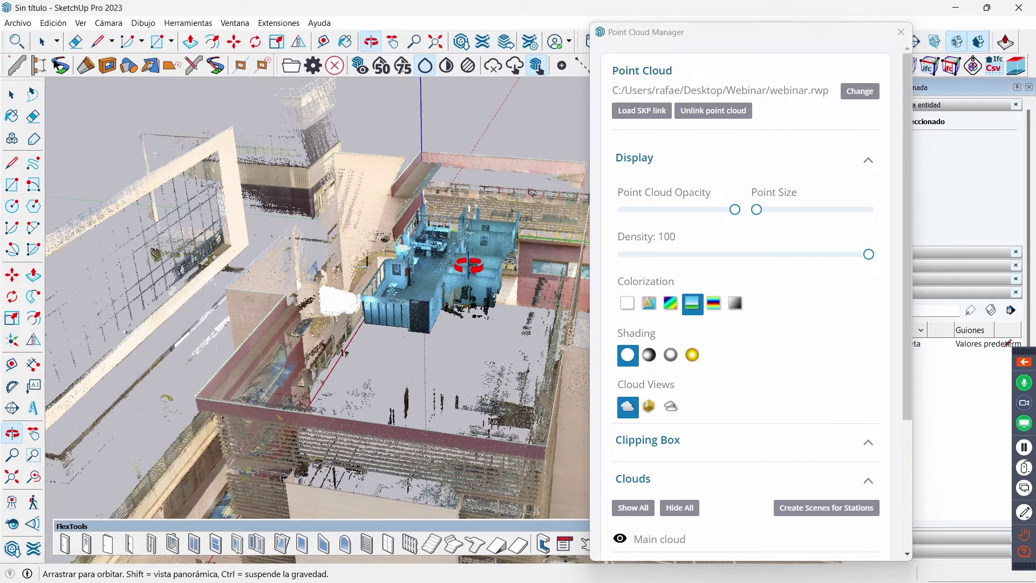
scroll(413, 320, up, 2)
scroll(421, 310, up, 2)
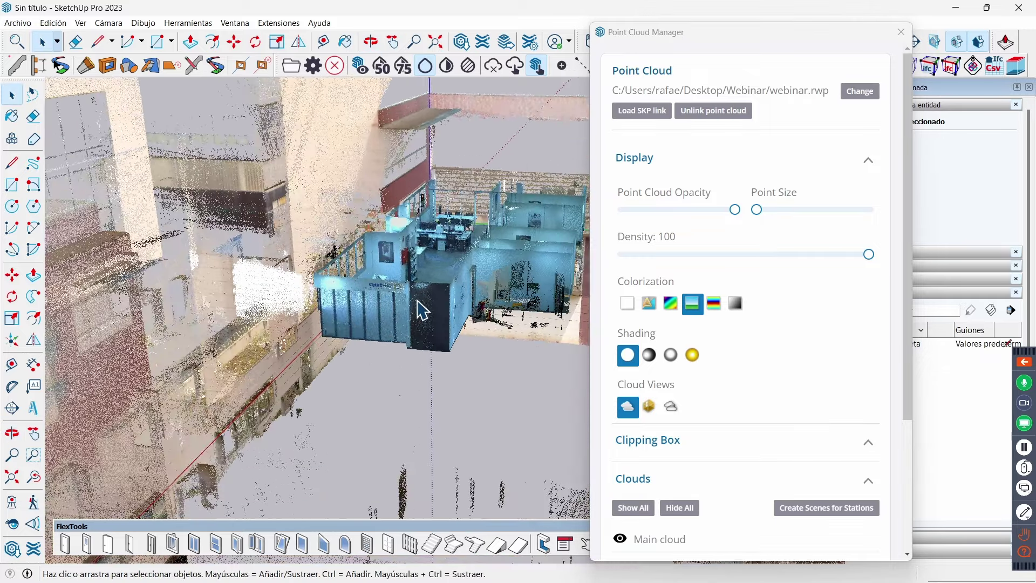
scroll(422, 309, up, 2)
scroll(423, 311, up, 2)
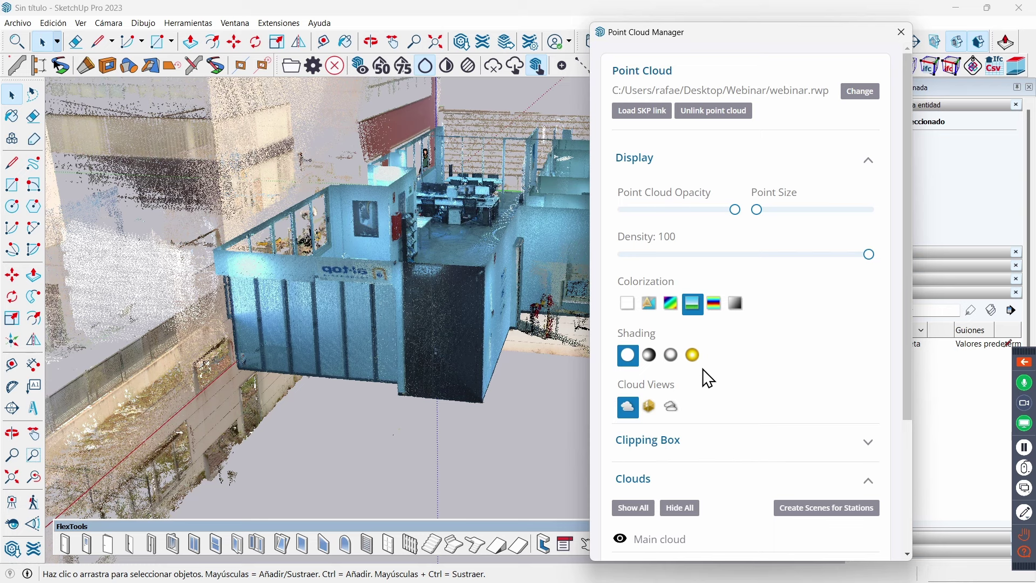
scroll(712, 375, down, 1)
scroll(716, 374, down, 3)
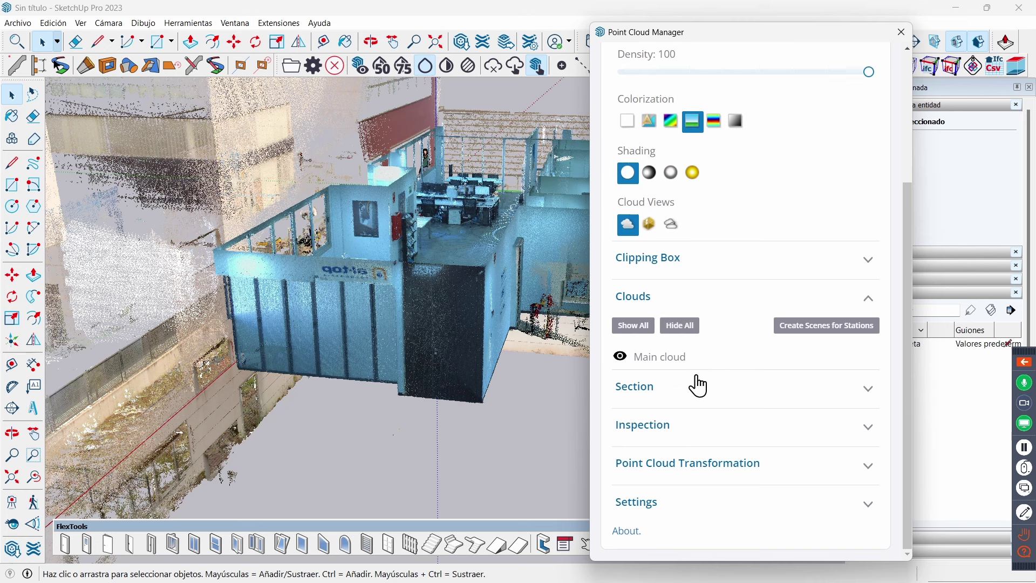
scroll(704, 420, up, 4)
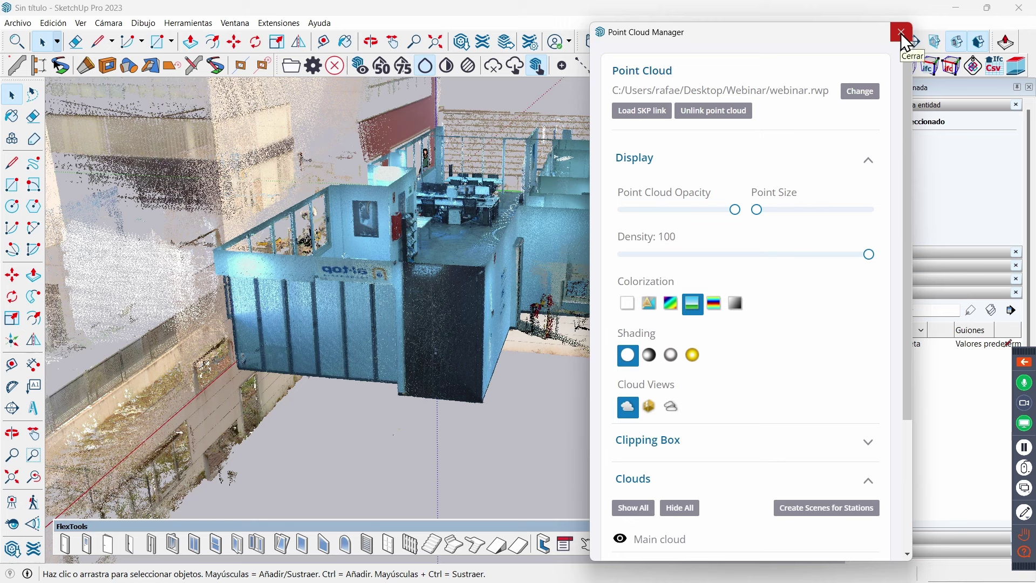
click(671, 305)
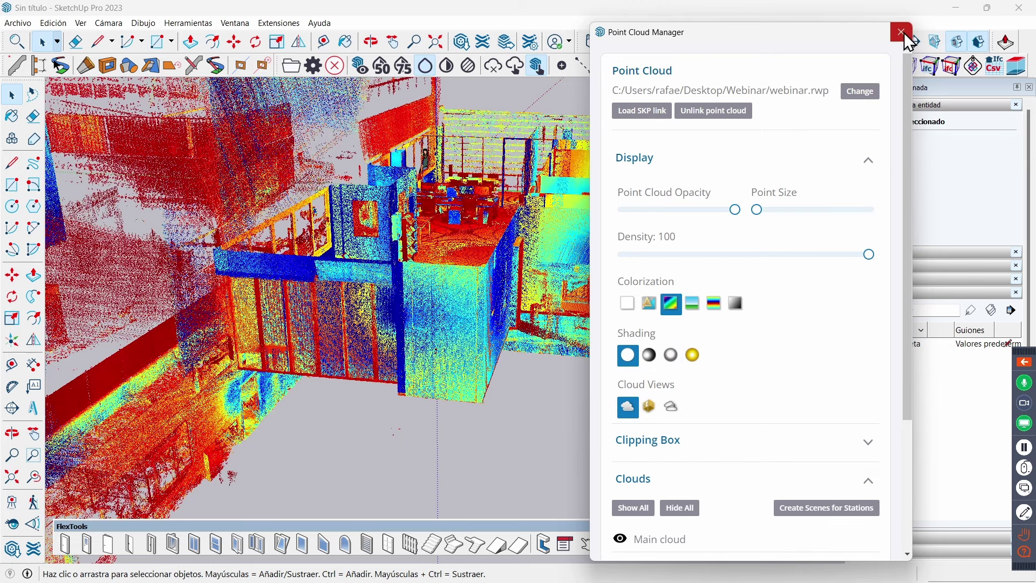
- Close the Point Cloud Manager and orbit around the office block
click(901, 32)
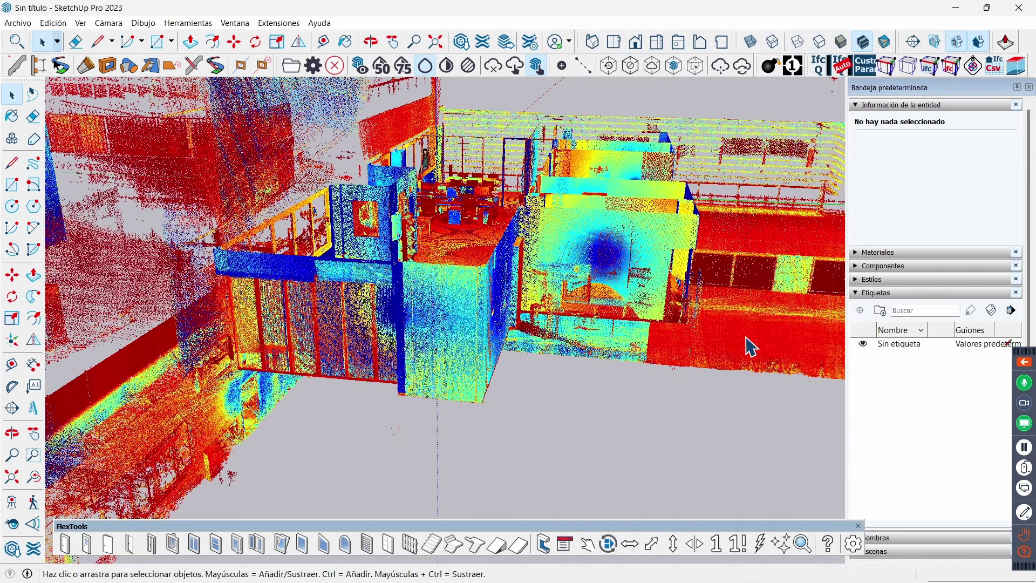
scroll(672, 437, up, 2)
scroll(655, 343, up, 2)
mouse_move(655, 343)
middle_down()
mouse_move(642, 302)
mouse_move(657, 173)
middle_up()
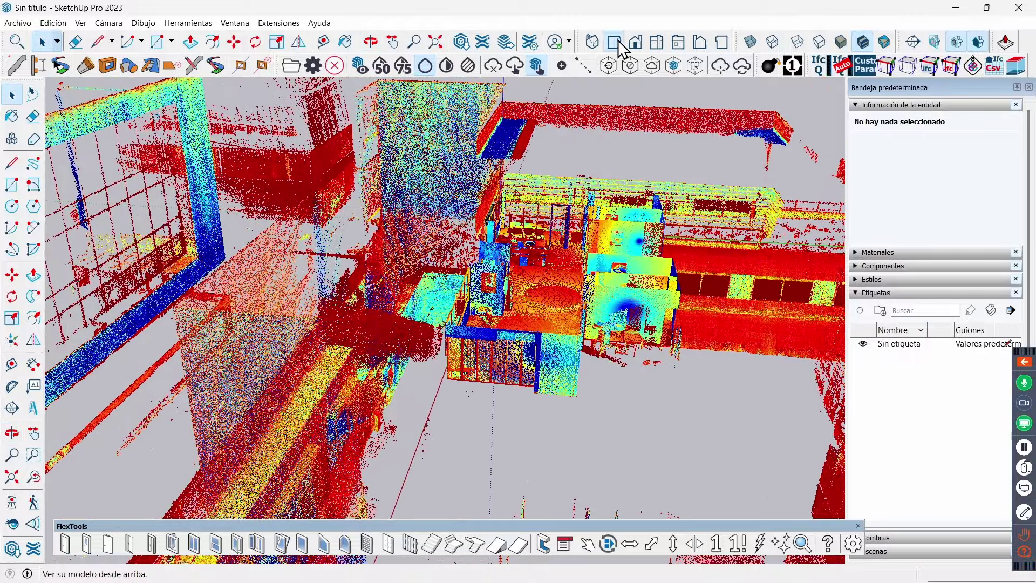
- Switch to the Top (Planta) view and zoom in on the central office area
click(615, 42)
scroll(518, 358, down, 3)
scroll(519, 323, down, 2)
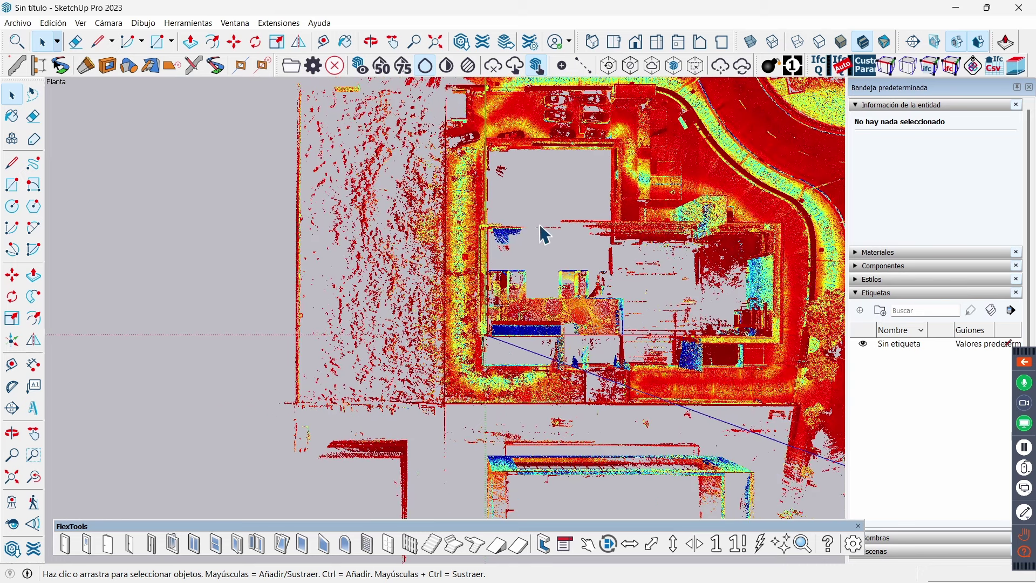
scroll(635, 260, up, 1)
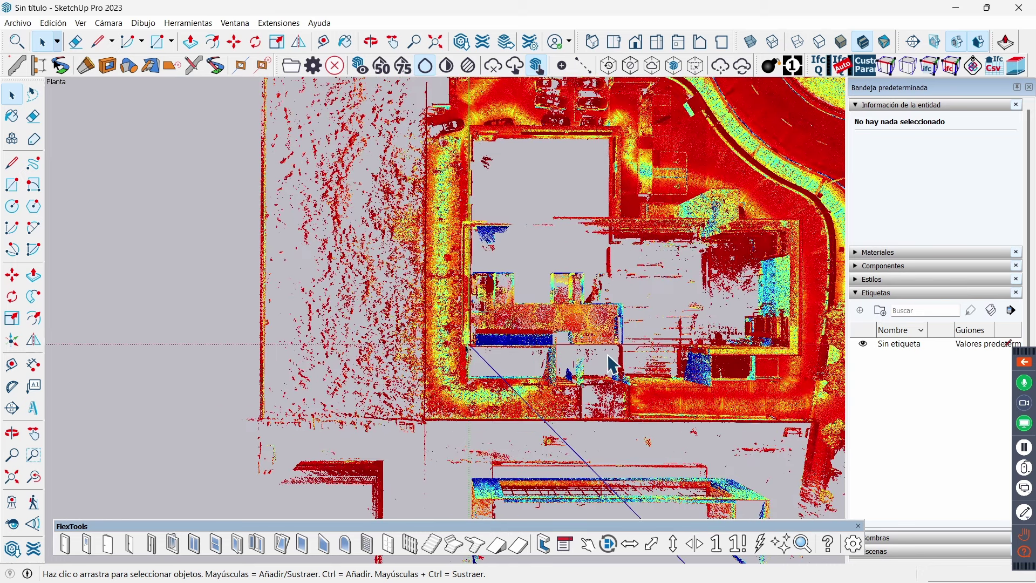
scroll(620, 338, up, 1)
scroll(620, 339, up, 1)
scroll(621, 339, up, 1)
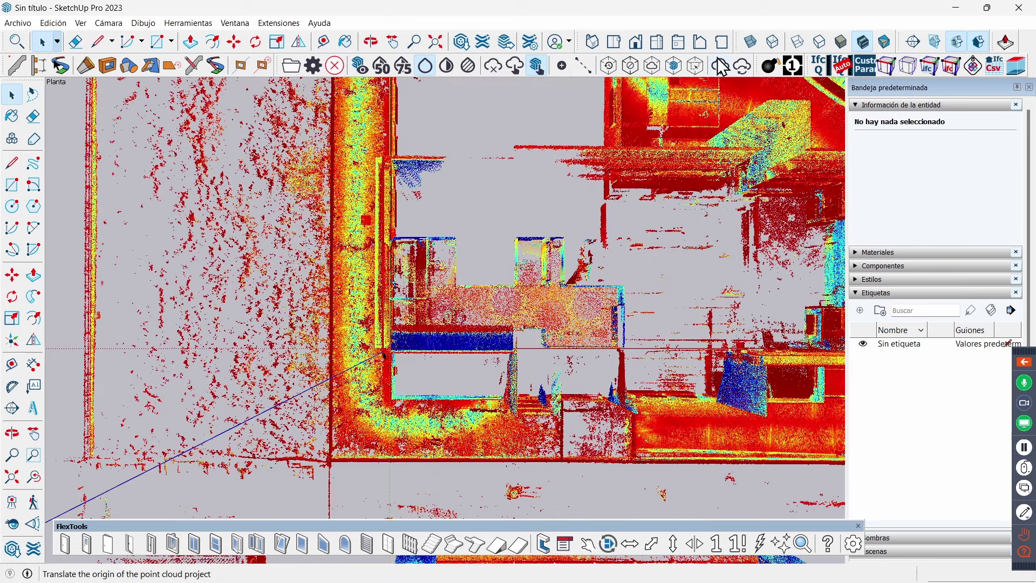
- Draw a clipping box around the central offices in plan so only that block of the cloud remains
click(694, 64)
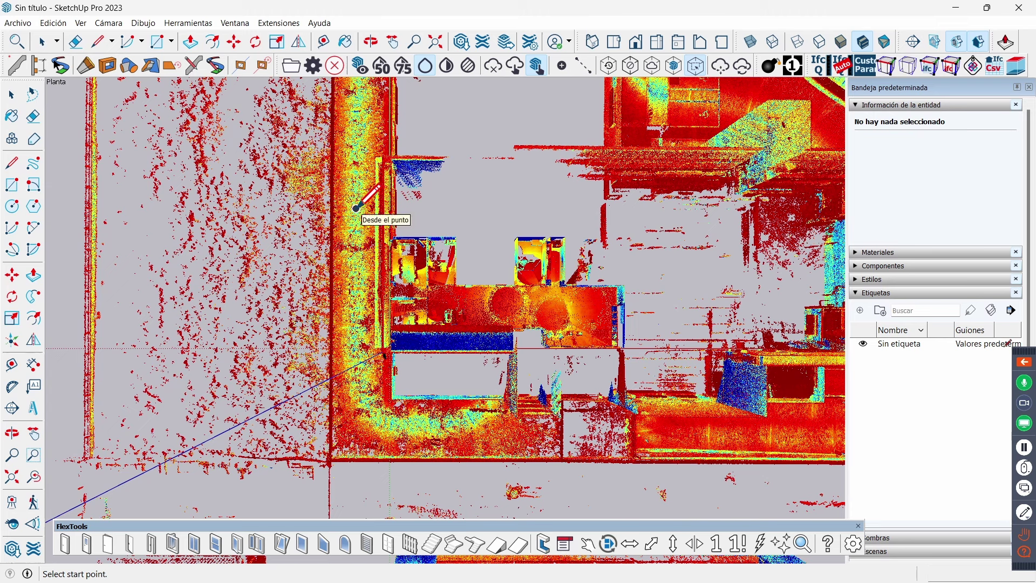
click(356, 210)
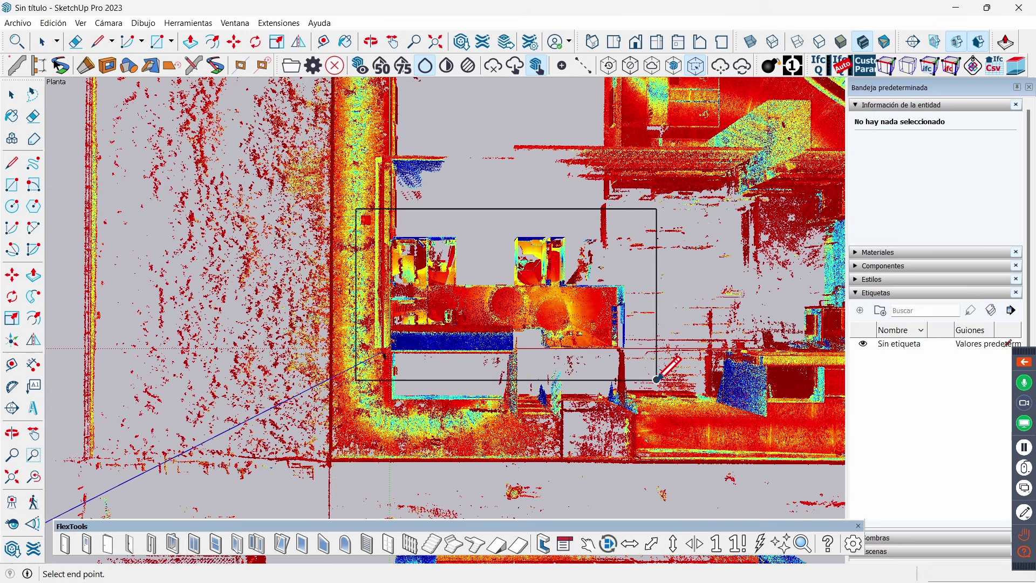
click(656, 379)
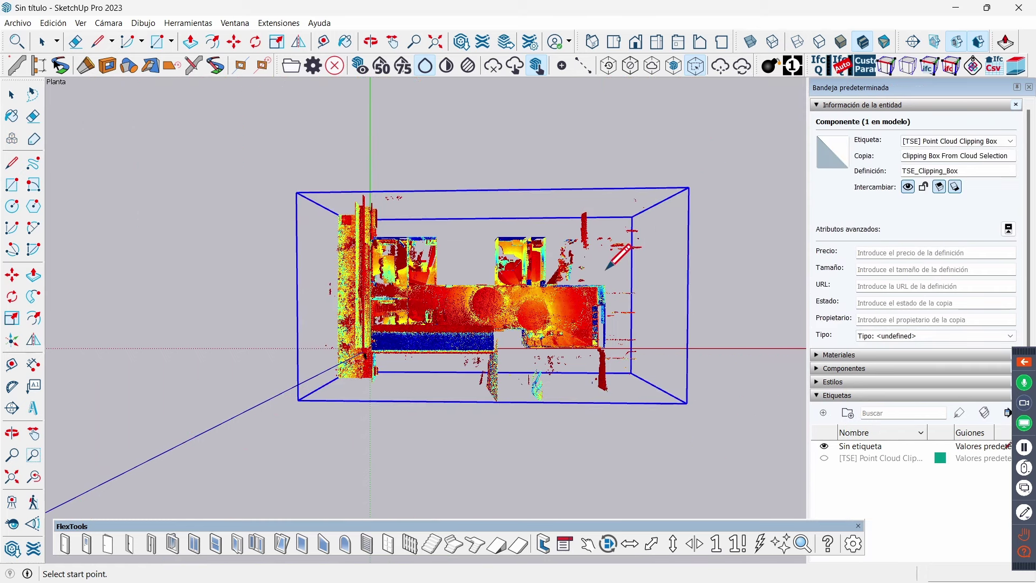
key(space)
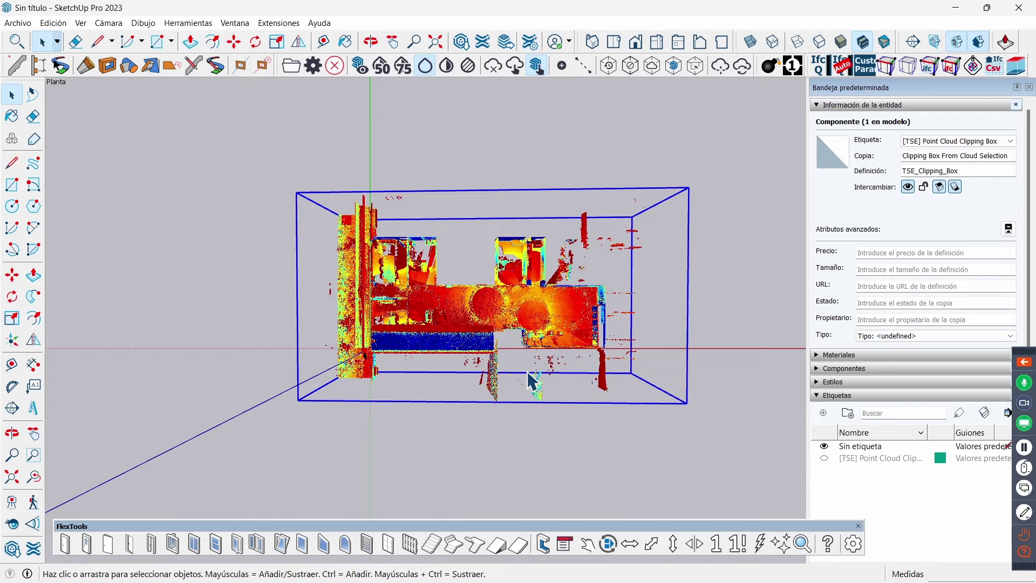
- Orbit and zoom to inspect the clipped office cloud in perspective
mouse_move(566, 437)
middle_down()
mouse_move(358, 320)
mouse_move(518, 270)
middle_up()
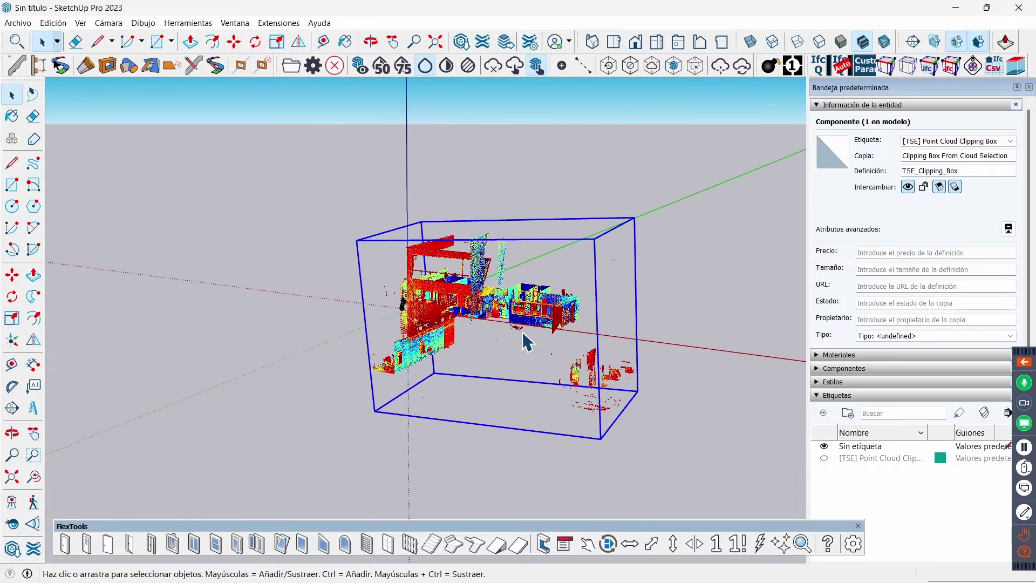
middle_drag(523, 340, 452, 308)
scroll(452, 308, up, 2)
scroll(452, 308, up, 1)
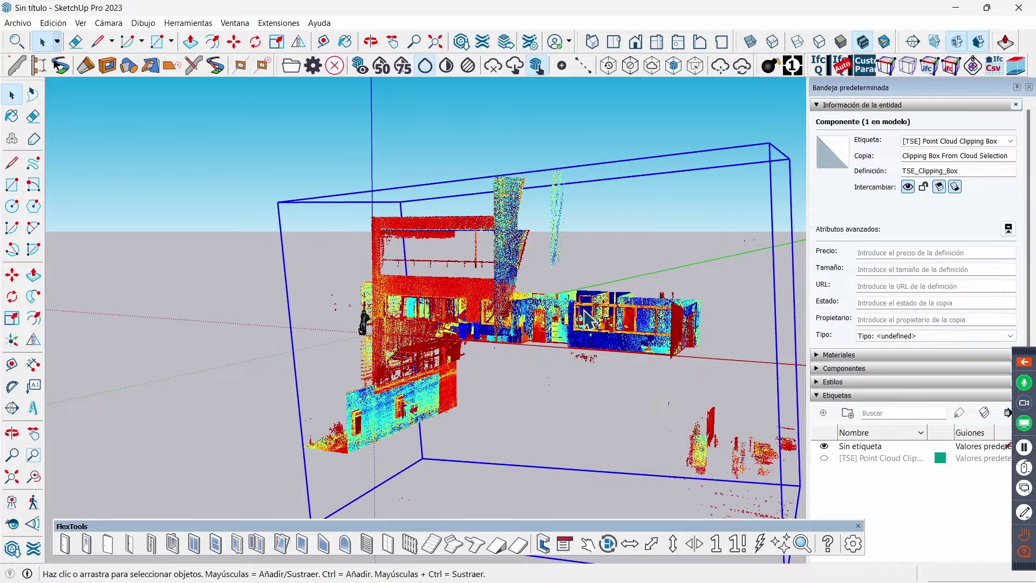
scroll(591, 319, up, 1)
mouse_move(604, 282)
middle_down()
mouse_move(619, 275)
mouse_move(363, 290)
mouse_move(498, 398)
mouse_move(548, 423)
mouse_move(520, 416)
mouse_move(488, 374)
mouse_move(494, 272)
middle_up()
scroll(494, 348, down, 3)
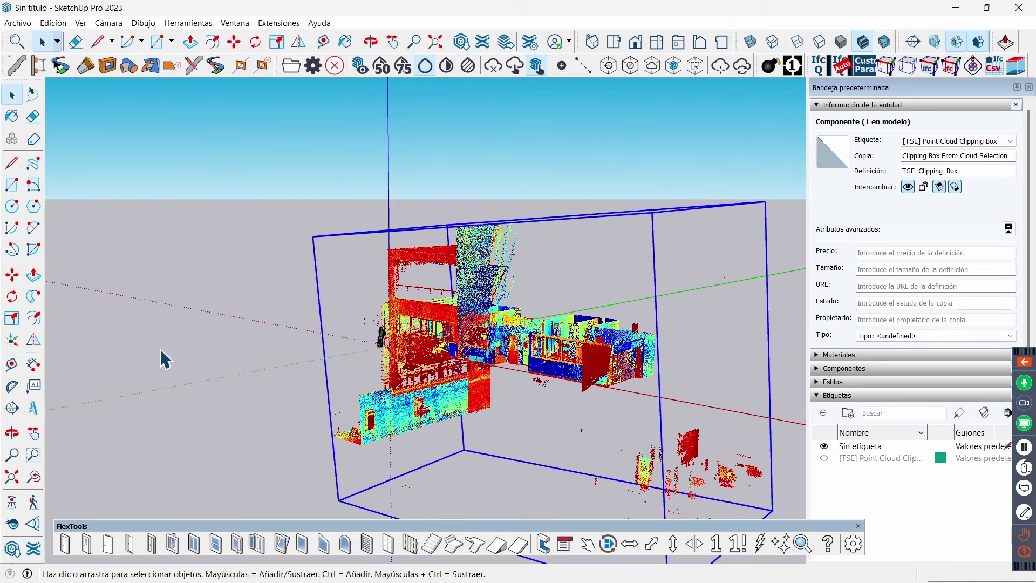
- With the Section Plane tool active, zoom in closely on the offices
click(12, 408)
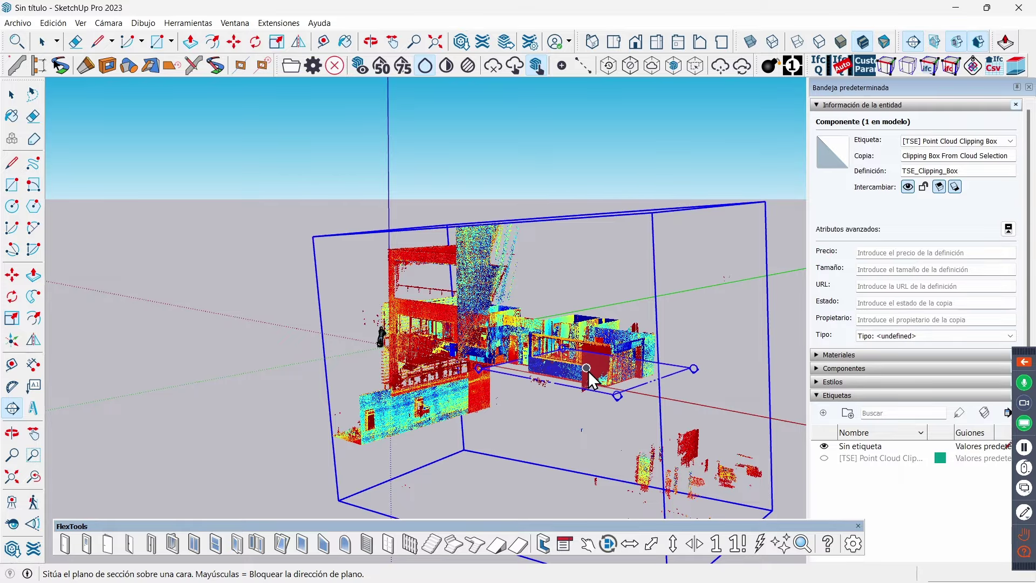
scroll(589, 374, up, 2)
scroll(505, 361, up, 3)
scroll(505, 362, up, 2)
scroll(510, 370, up, 2)
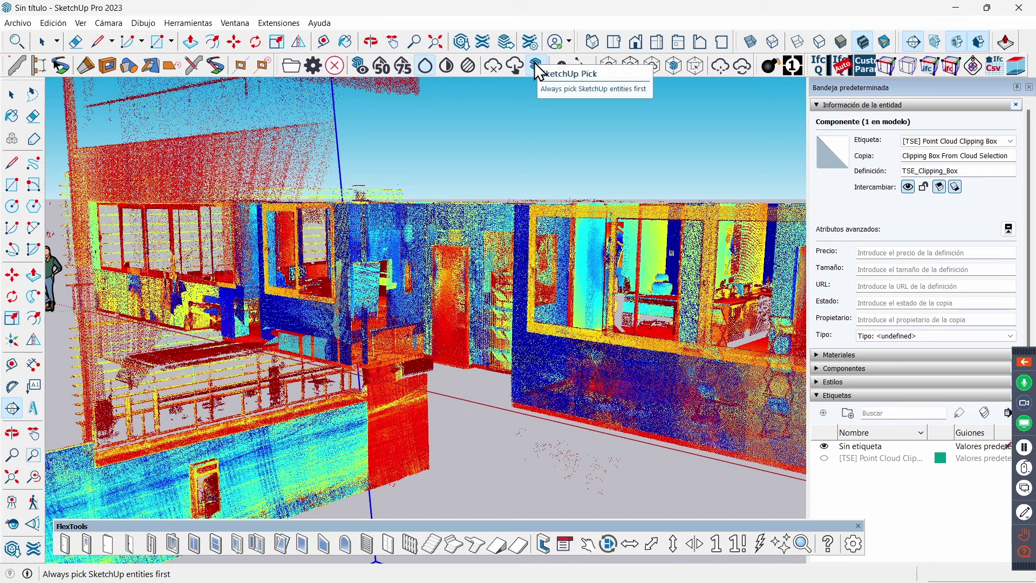
- Cut the office cloud with a horizontal section plane named Sección 1, picking the point cloud
click(535, 69)
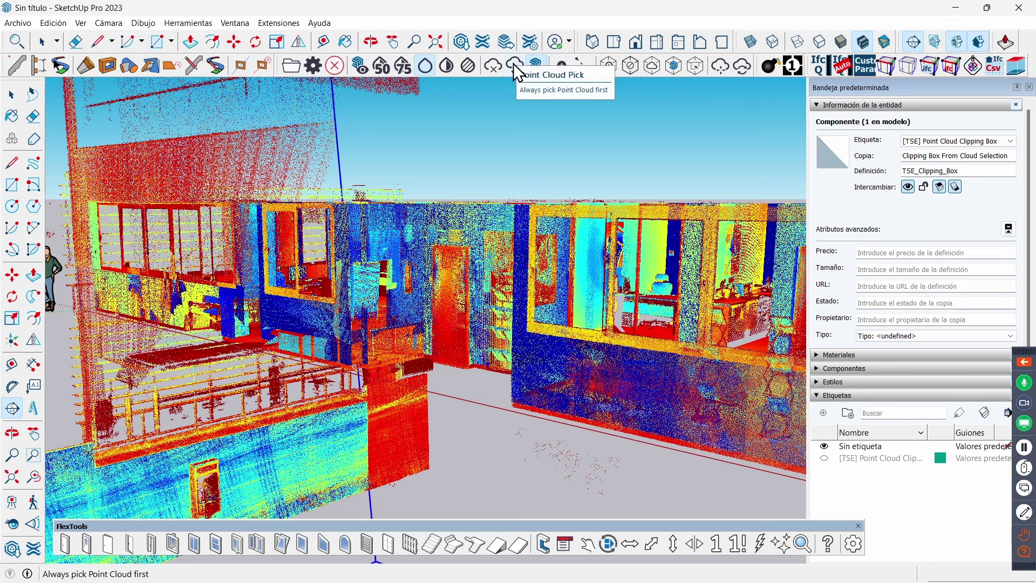
click(513, 63)
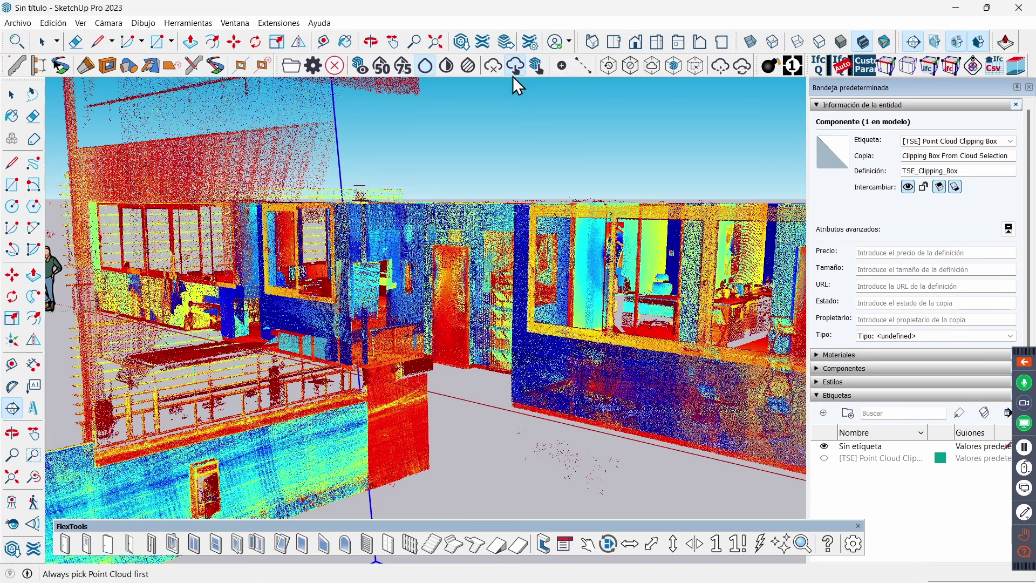
click(512, 364)
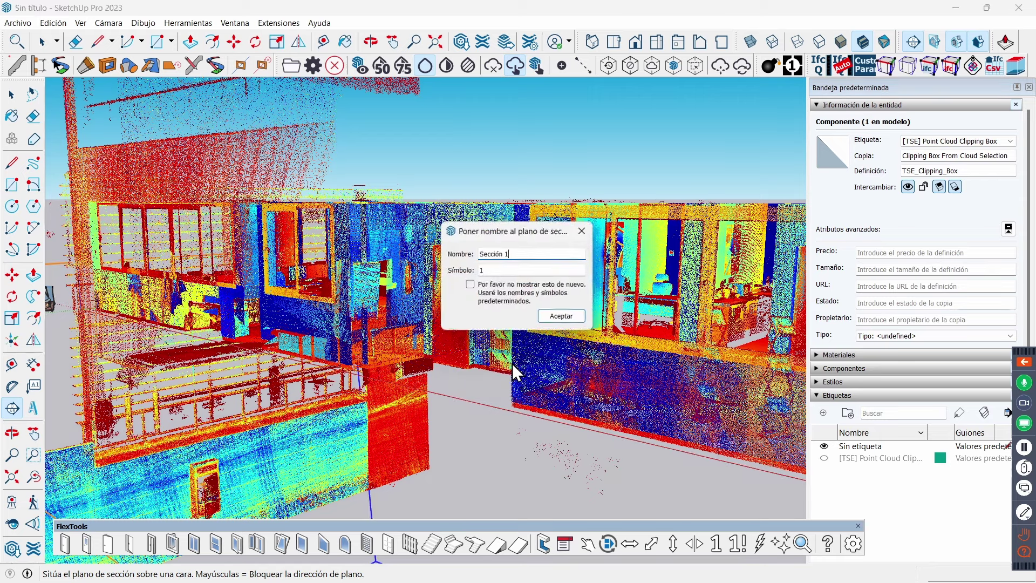
click(562, 319)
- View the cut floor straight down from the Top view
mouse_move(496, 268)
middle_down()
mouse_move(501, 307)
mouse_move(488, 307)
middle_up()
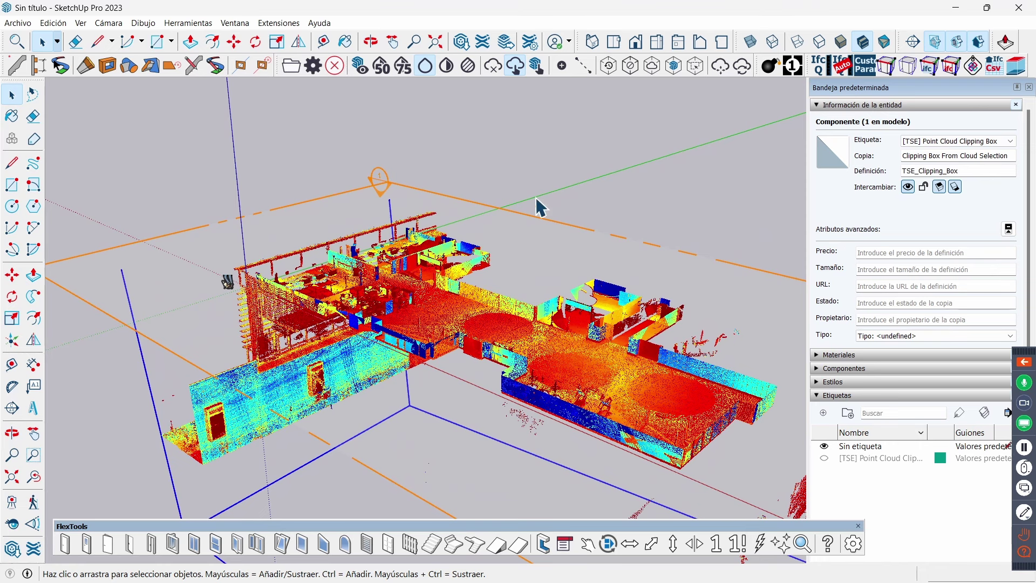
click(615, 47)
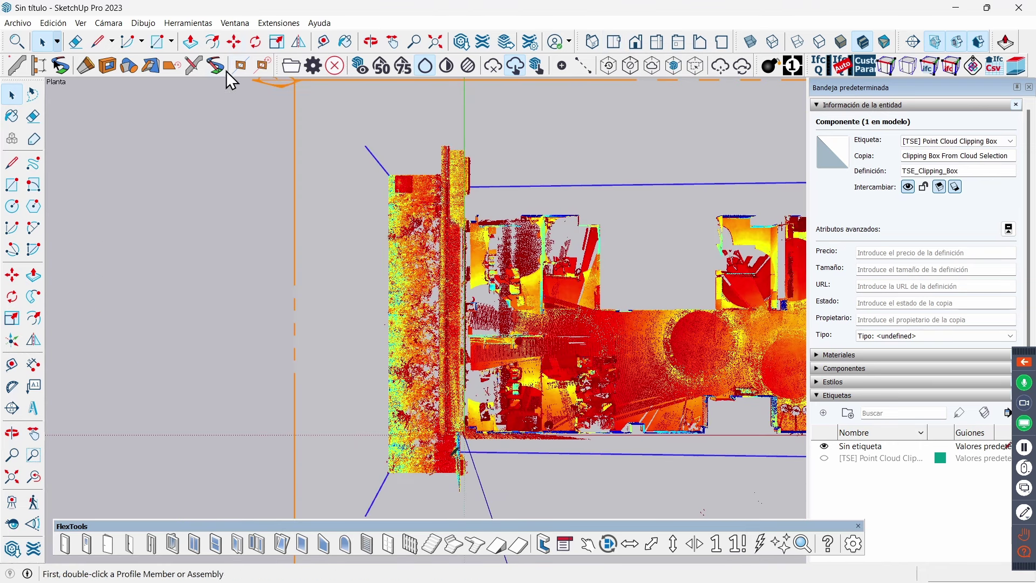
click(113, 23)
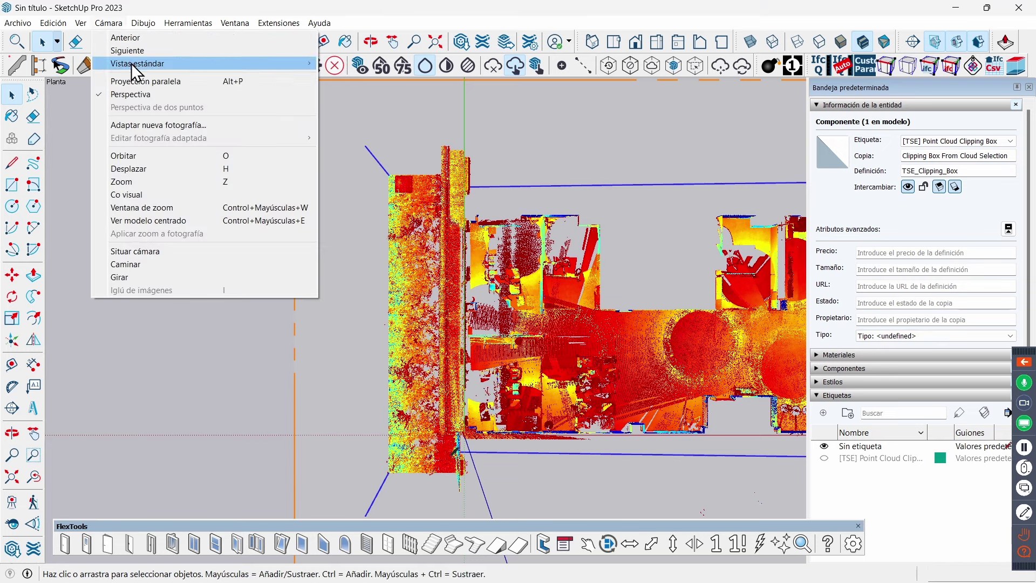
- Switch to parallel projection and zoom into the top-right corner of the floor outline
click(141, 81)
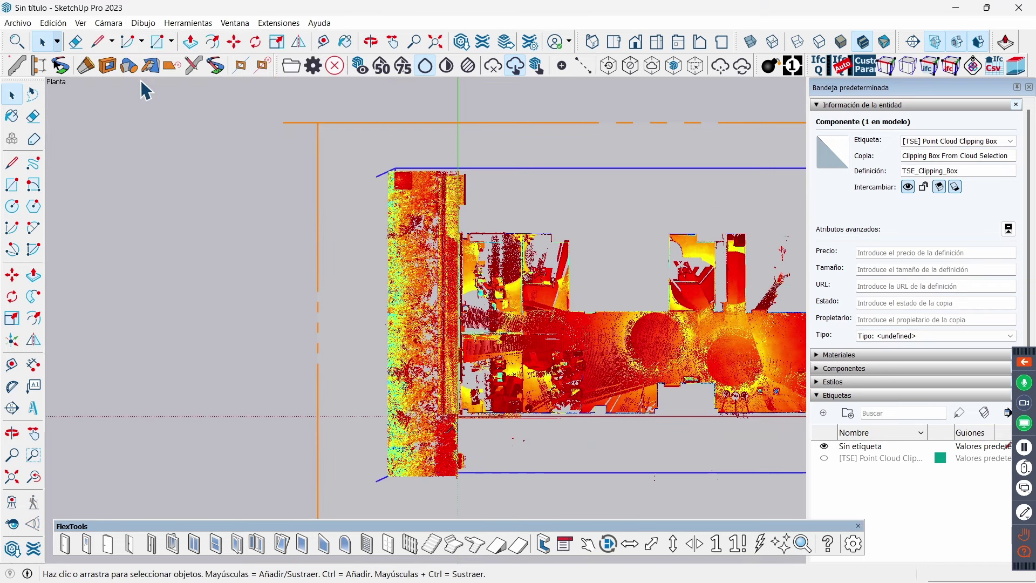
scroll(178, 186, down, 2)
scroll(323, 254, down, 2)
scroll(526, 274, up, 2)
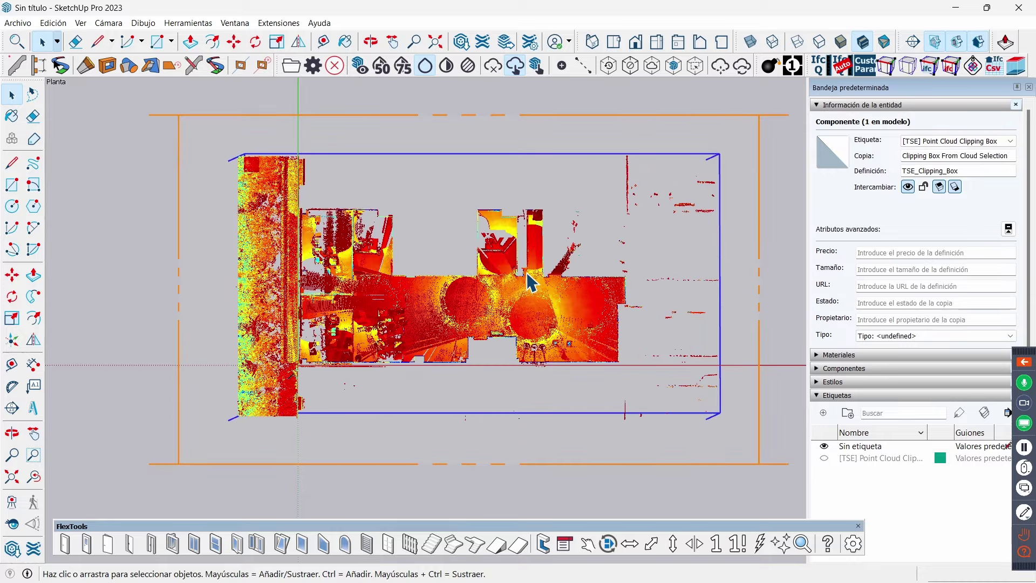
scroll(666, 284, up, 1)
scroll(667, 294, up, 2)
scroll(669, 312, up, 1)
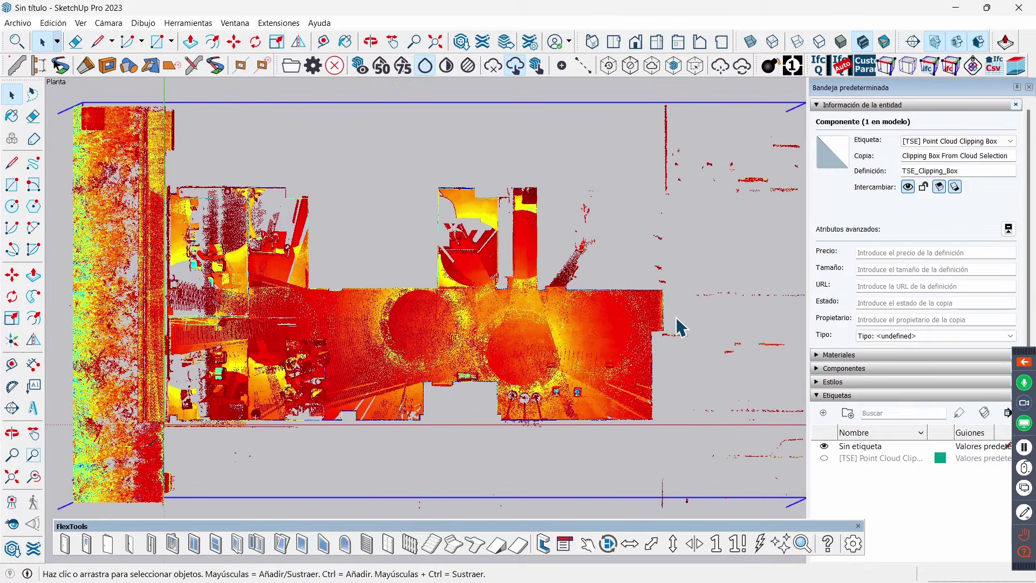
scroll(669, 325, up, 2)
scroll(669, 325, up, 2)
scroll(668, 321, up, 1)
scroll(671, 304, up, 2)
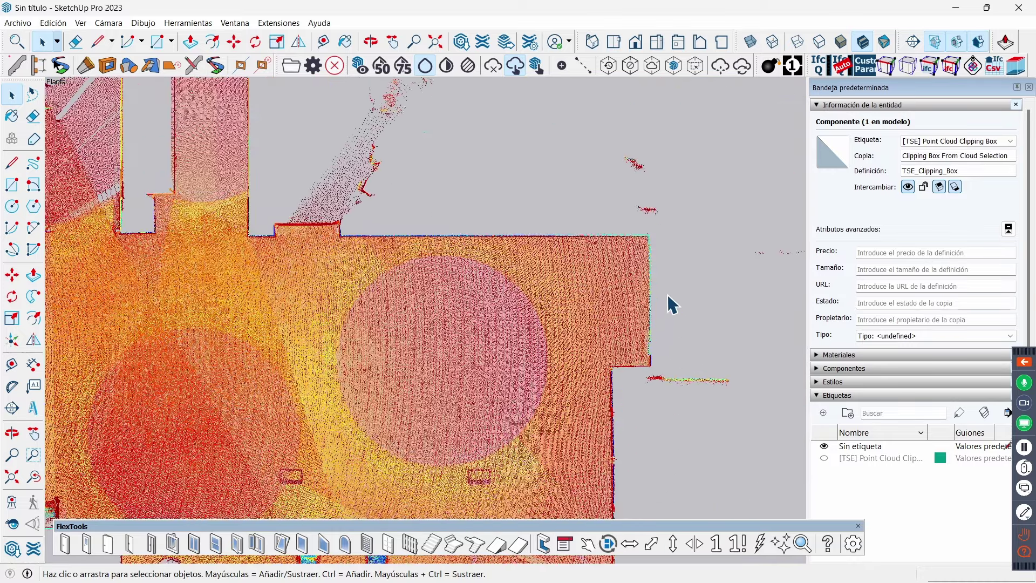
scroll(656, 232, up, 1)
scroll(656, 228, up, 2)
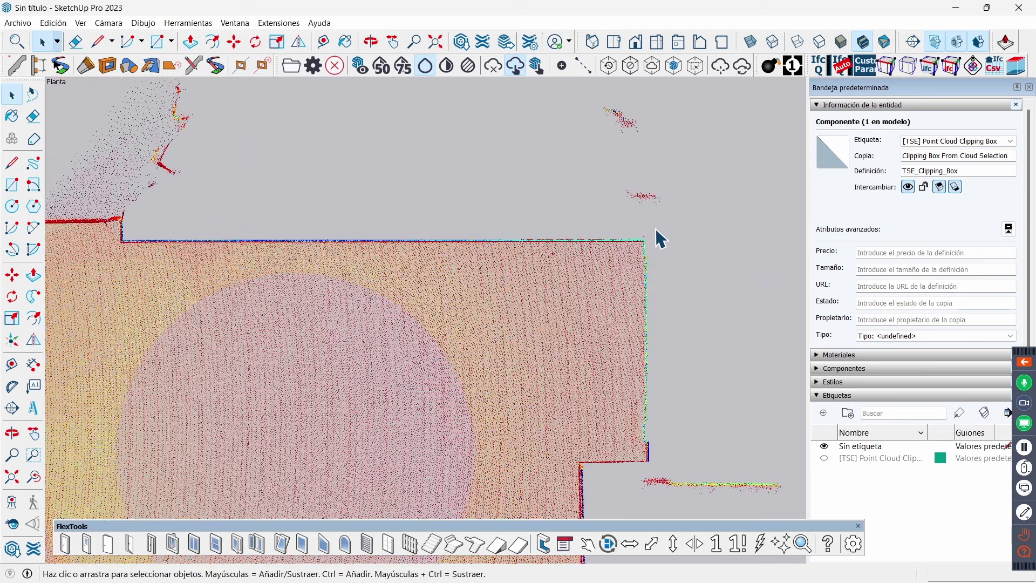
scroll(656, 229, up, 2)
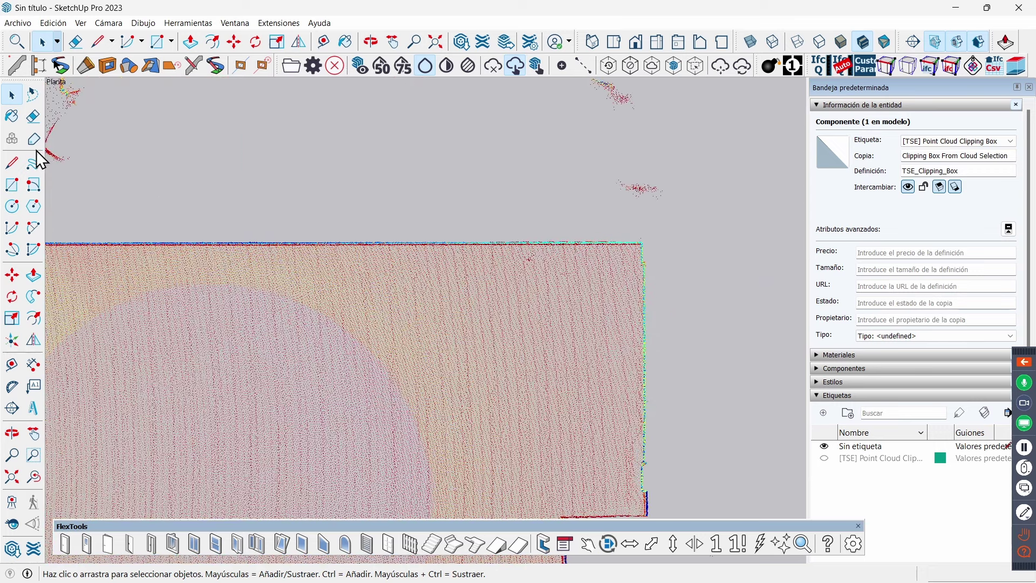
- With the Line tool, zoom in closely on the outline's upper-right corner
click(12, 165)
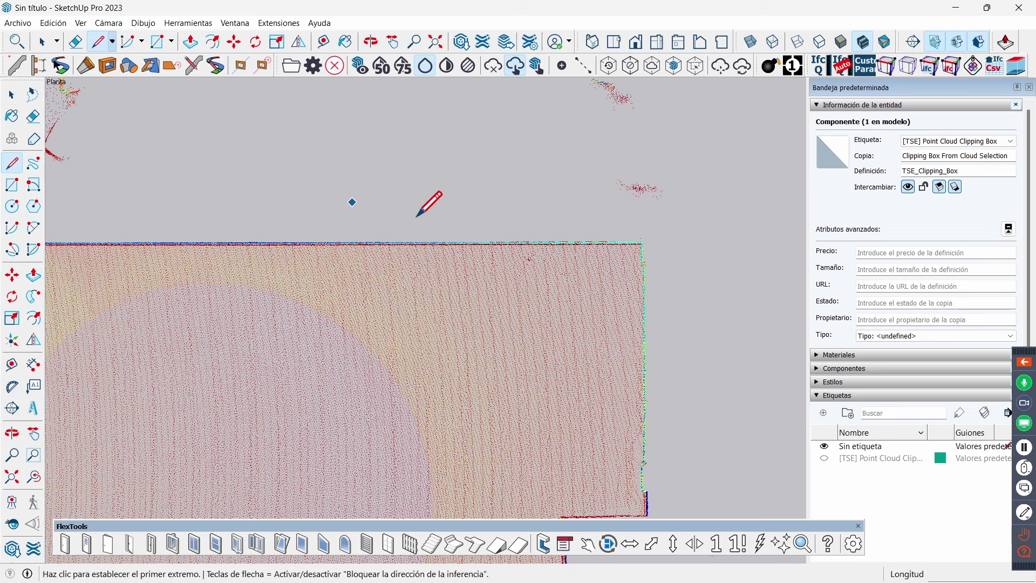
scroll(675, 216, up, 1)
scroll(629, 278, up, 1)
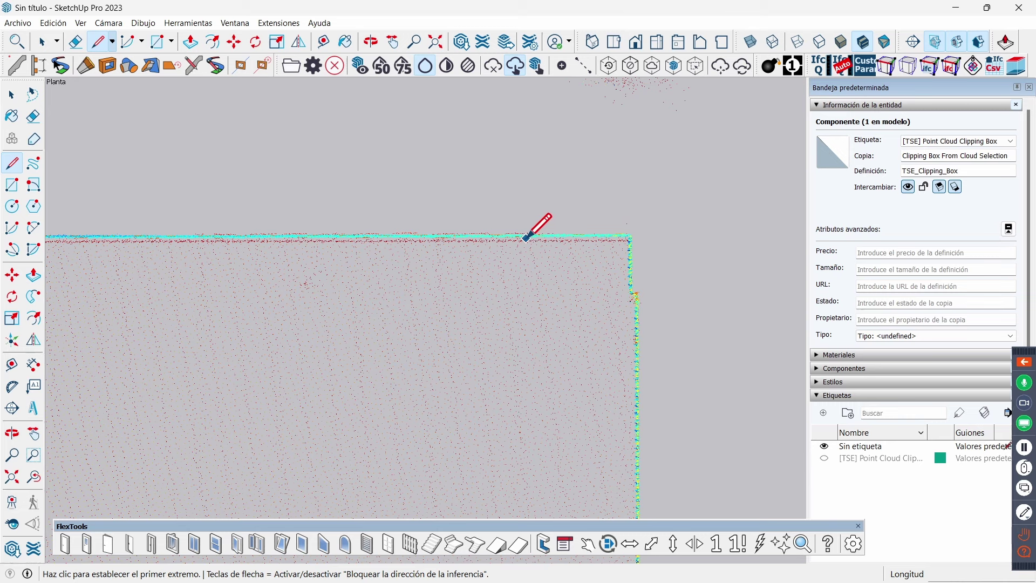
scroll(551, 234, up, 1)
scroll(551, 234, up, 2)
scroll(550, 232, up, 1)
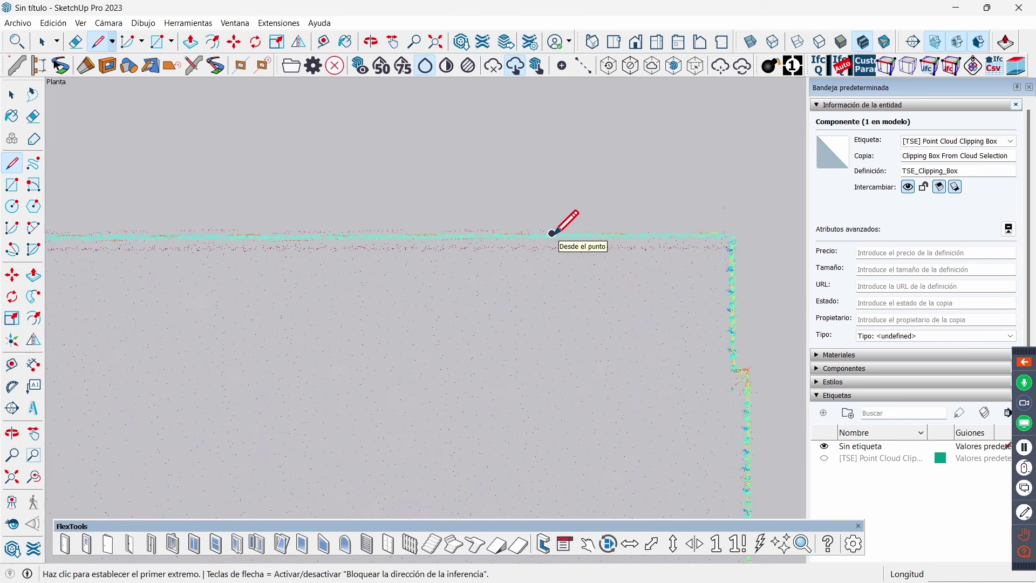
scroll(537, 233, up, 1)
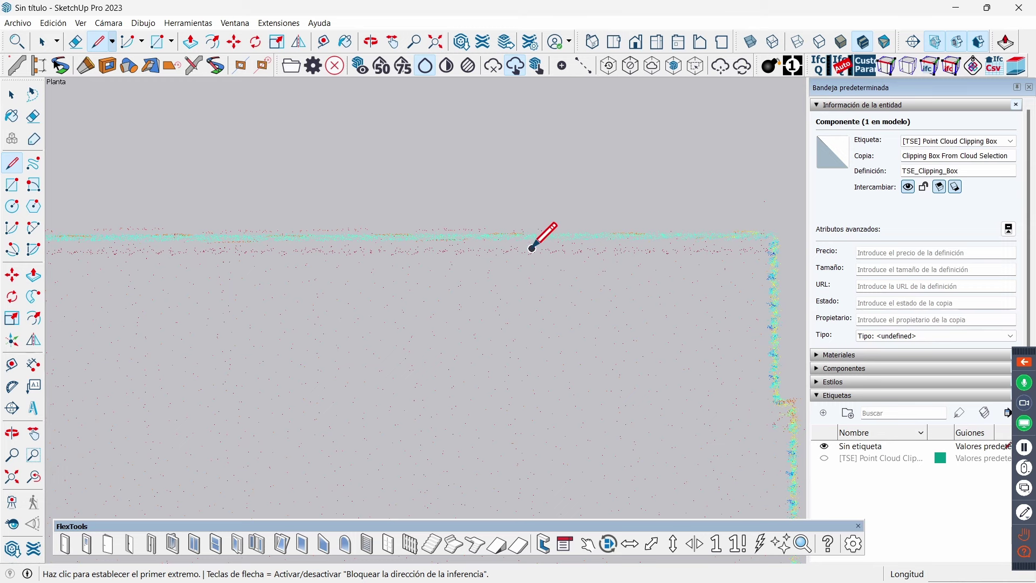
scroll(351, 259, down, 2)
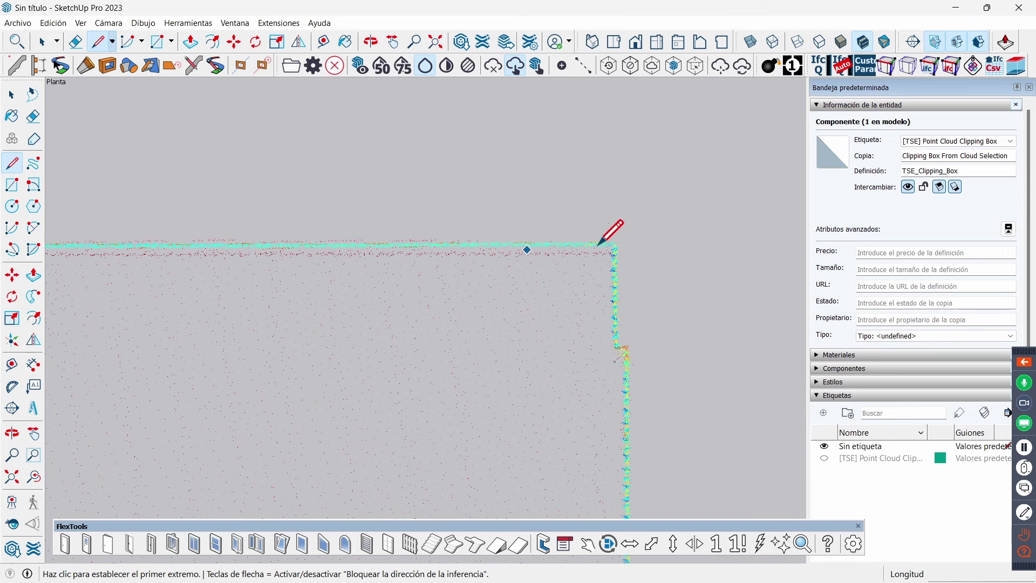
scroll(614, 248, up, 2)
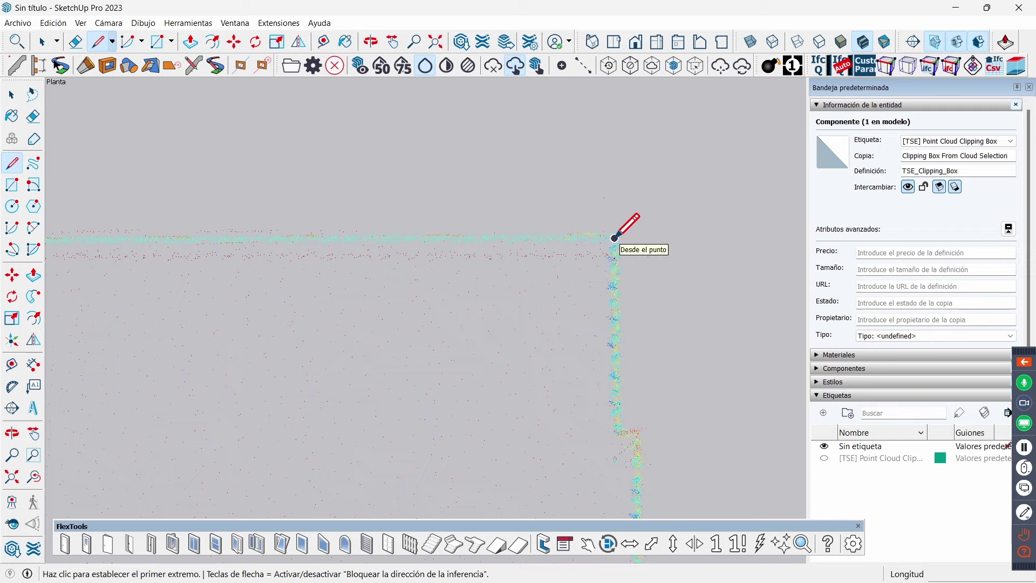
- Start a line at the outline's upper-right corner and run it left along the top wall
click(614, 238)
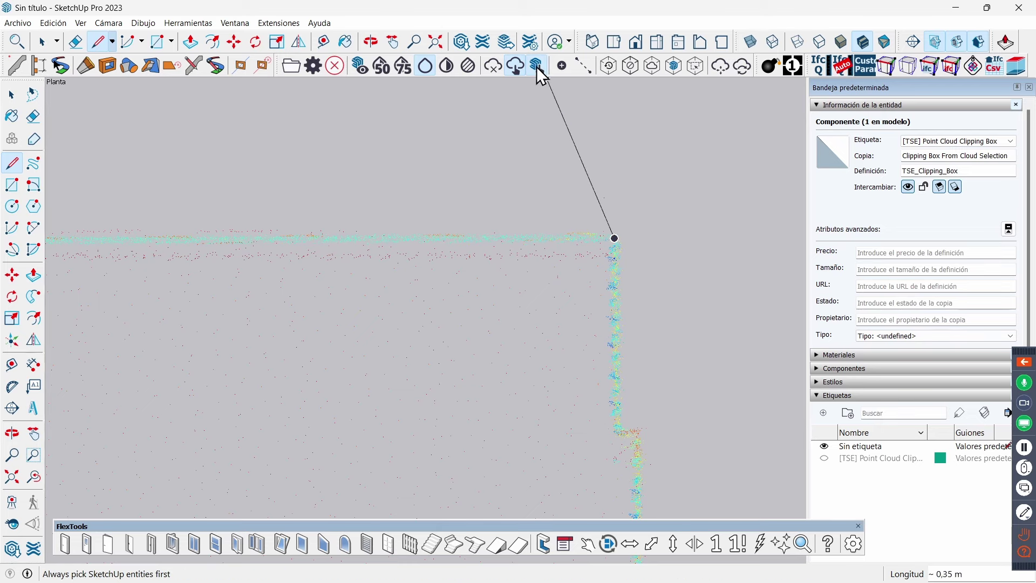
scroll(671, 246, down, 2)
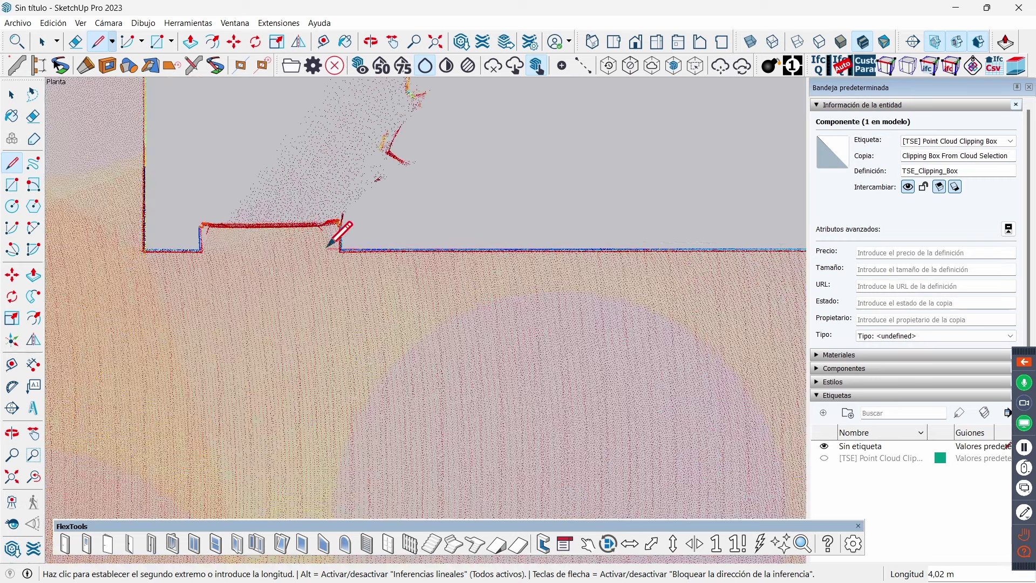
scroll(334, 232, up, 3)
scroll(346, 232, up, 2)
scroll(340, 248, up, 2)
scroll(340, 248, up, 2)
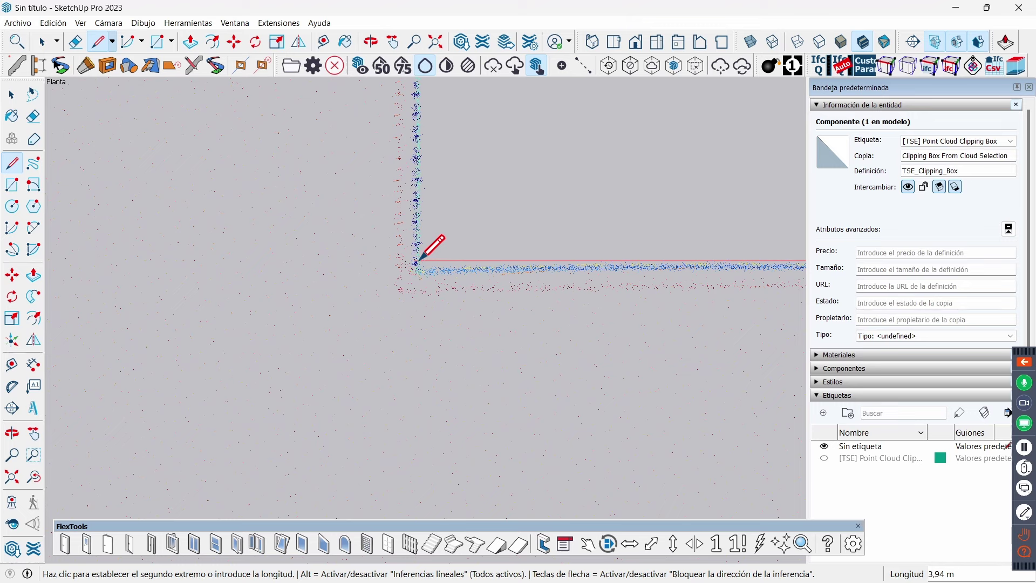
- Fix the traced edge along the top wall and zoom in on the wall step
click(415, 261)
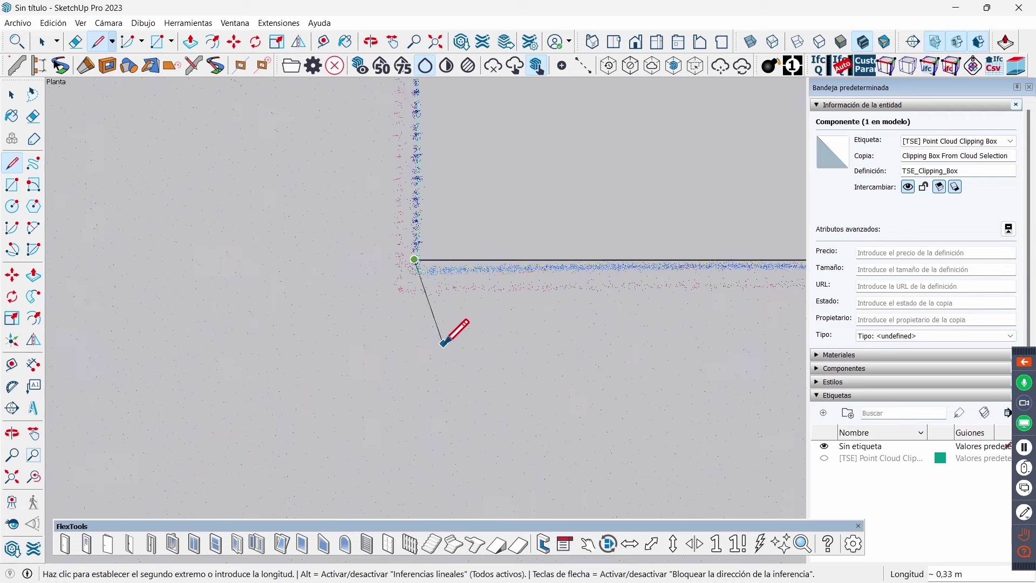
scroll(459, 348, down, 2)
scroll(478, 356, down, 2)
scroll(594, 334, down, 1)
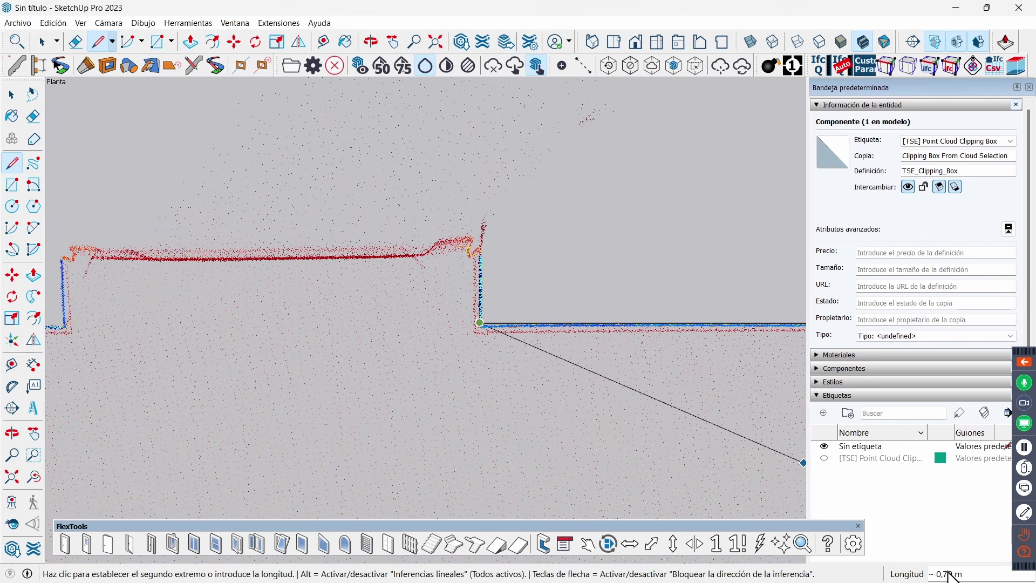
scroll(491, 245, up, 1)
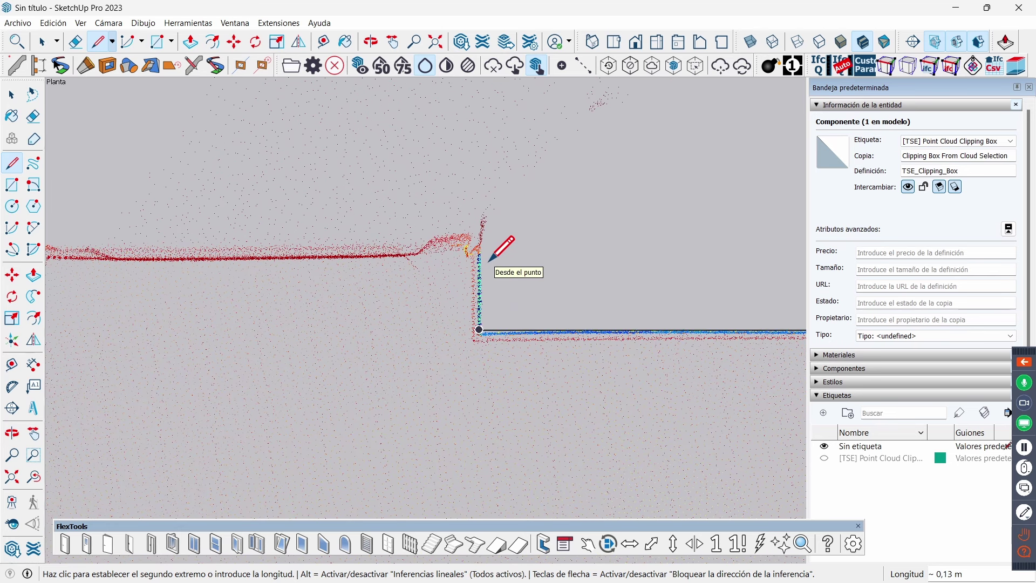
scroll(484, 256, up, 1)
scroll(483, 255, up, 1)
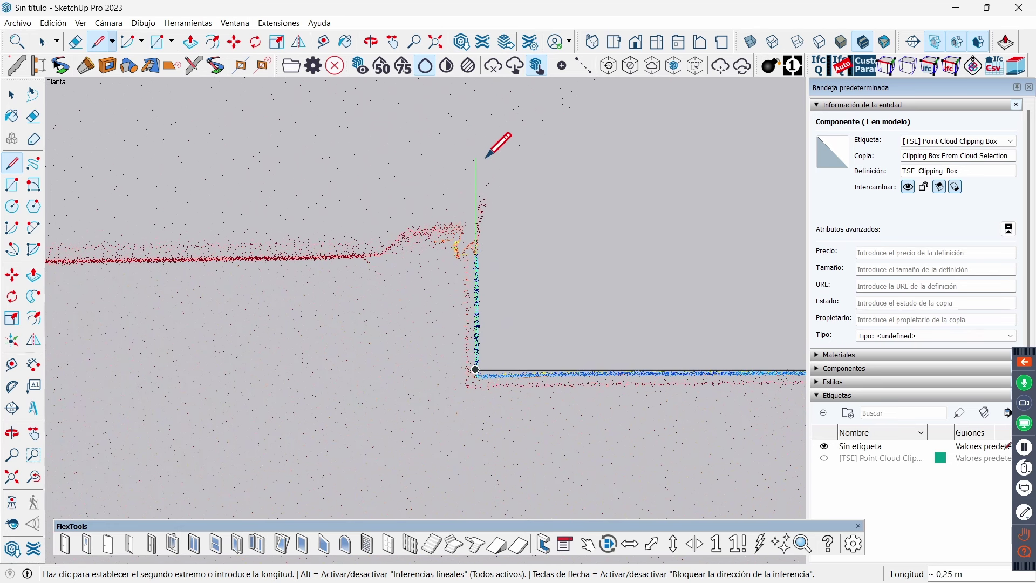
- Trace the wall step: up its short side, across to its corner, and down the notch side
click(476, 254)
scroll(664, 264, down, 3)
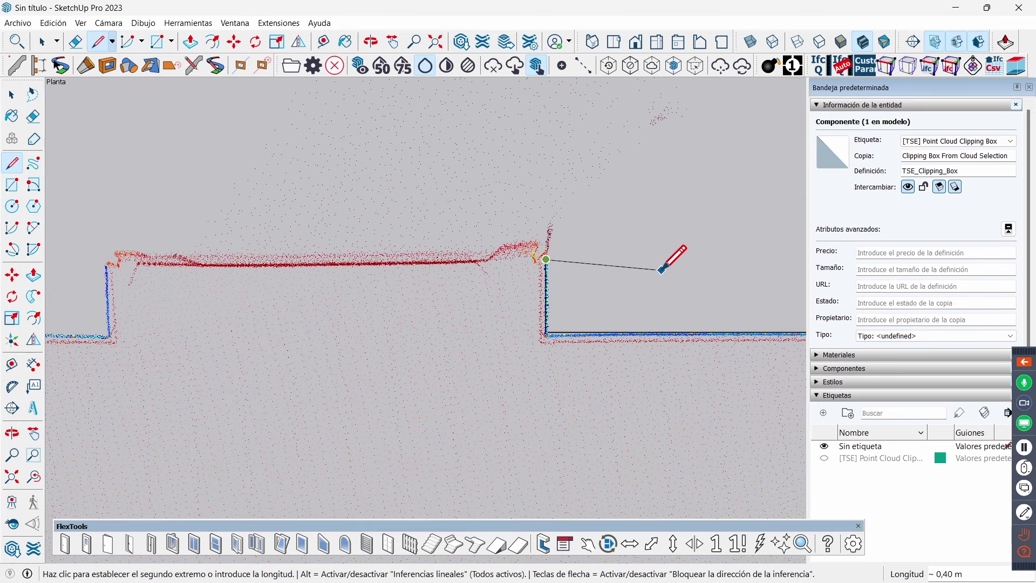
scroll(664, 272, down, 2)
scroll(405, 267, up, 3)
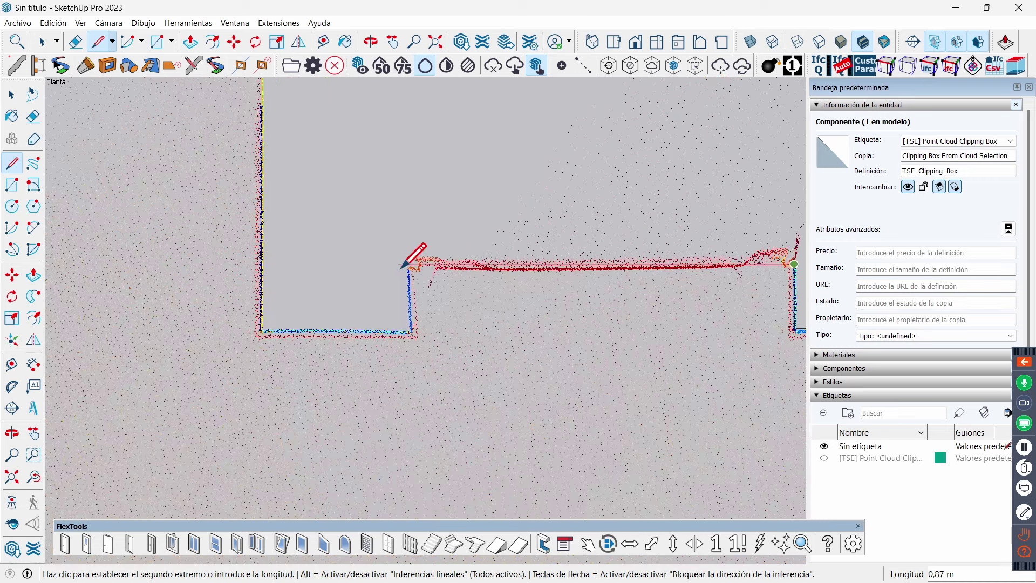
scroll(404, 267, up, 2)
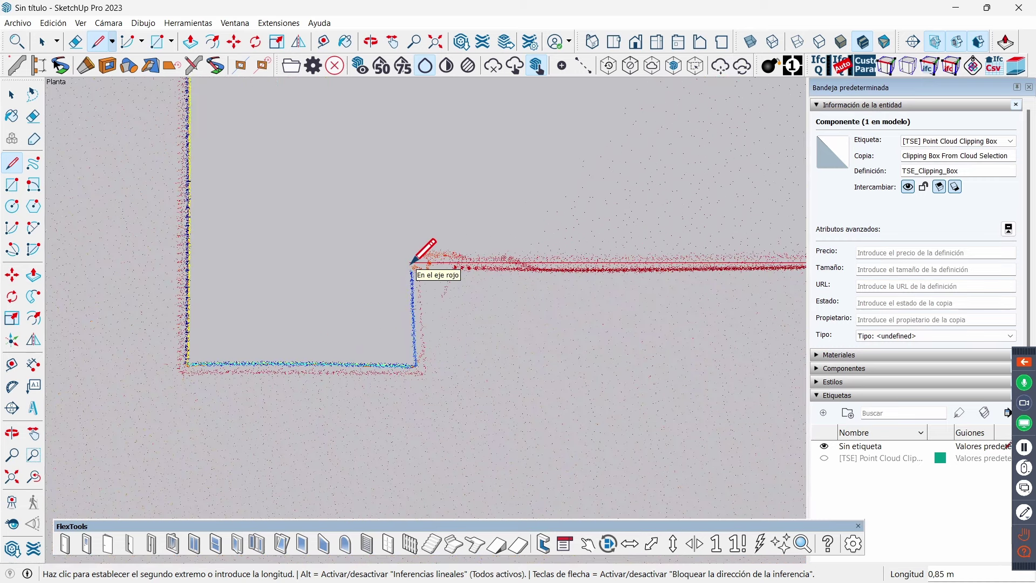
click(410, 262)
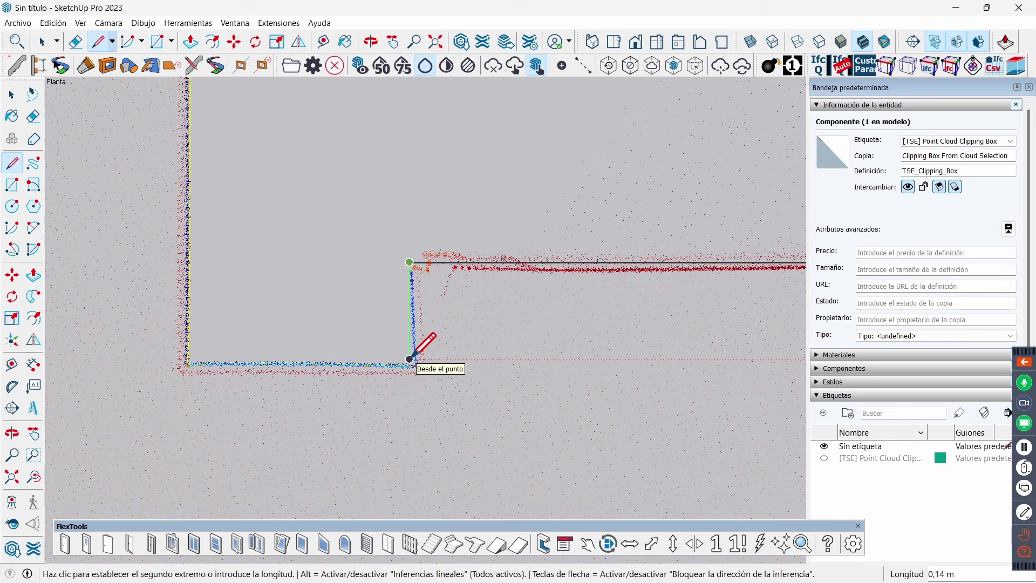
click(410, 358)
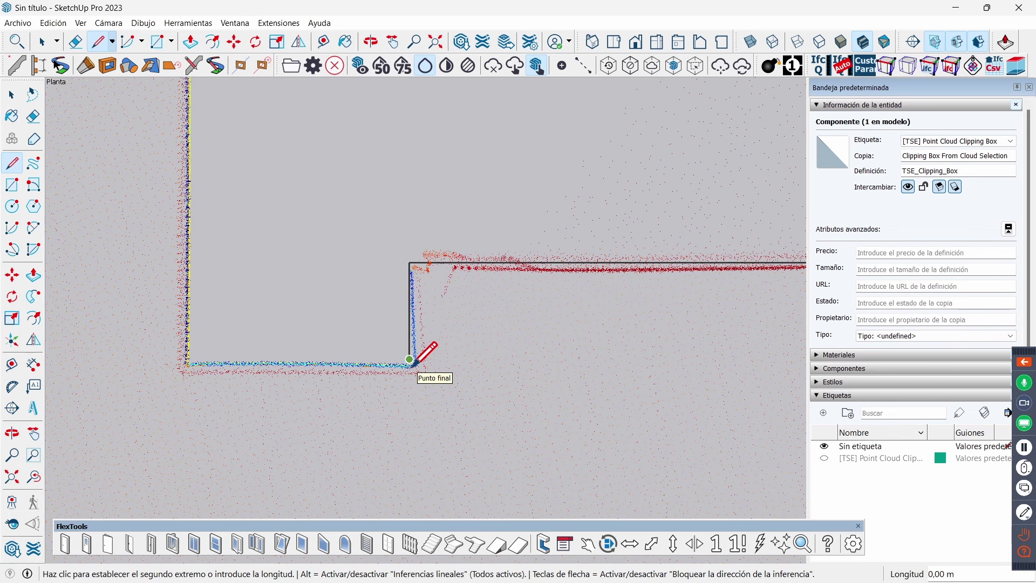
- Trace the edge along the notch's bottom wall
scroll(411, 362, up, 2)
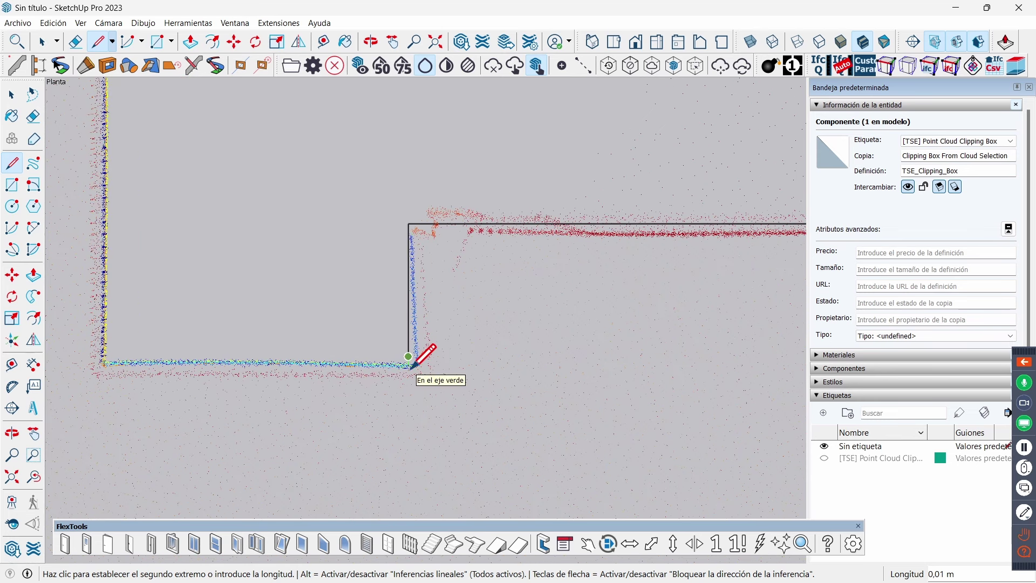
scroll(413, 366, down, 2)
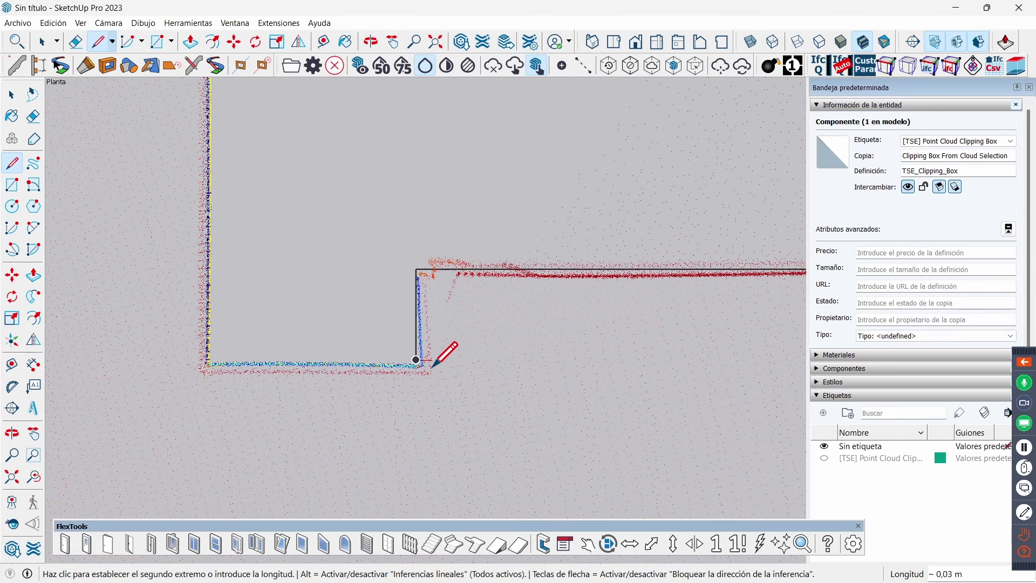
scroll(420, 362, down, 1)
scroll(425, 358, up, 2)
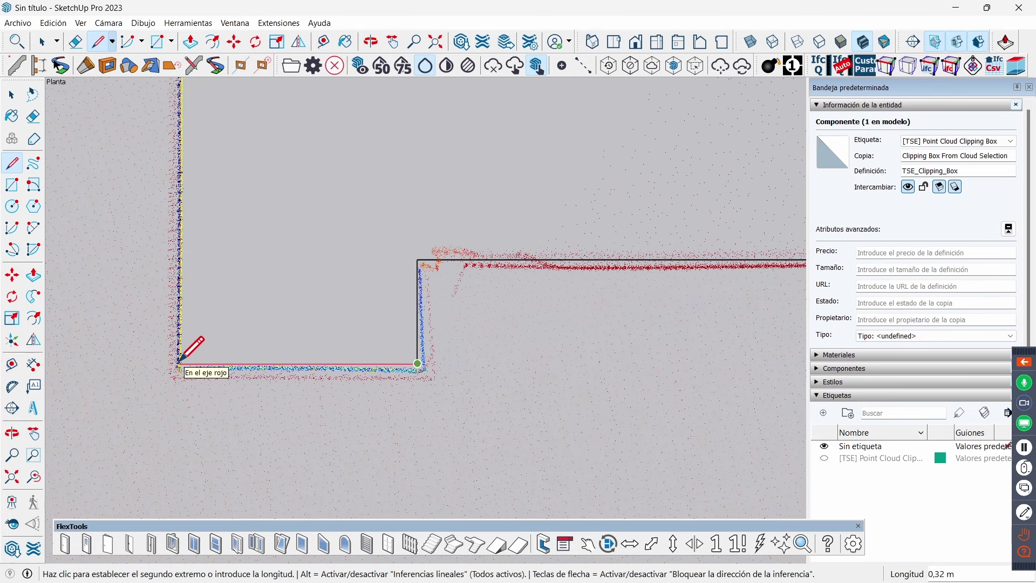
click(179, 362)
scroll(592, 424, down, 1)
- Extend the traced edge up along the room's wall
scroll(610, 426, down, 2)
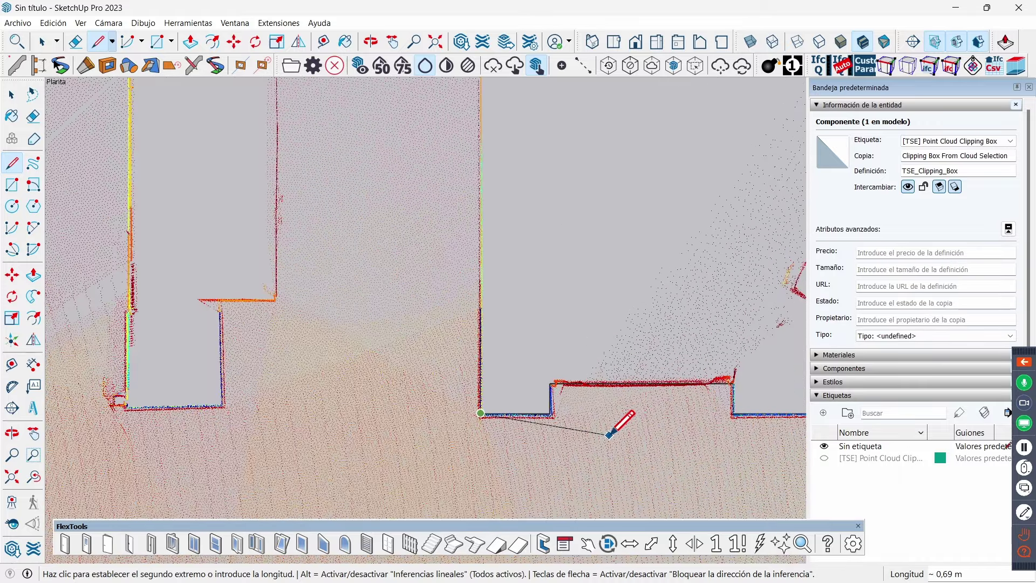
scroll(612, 429, down, 2)
scroll(614, 432, down, 2)
scroll(613, 431, down, 2)
scroll(613, 431, down, 1)
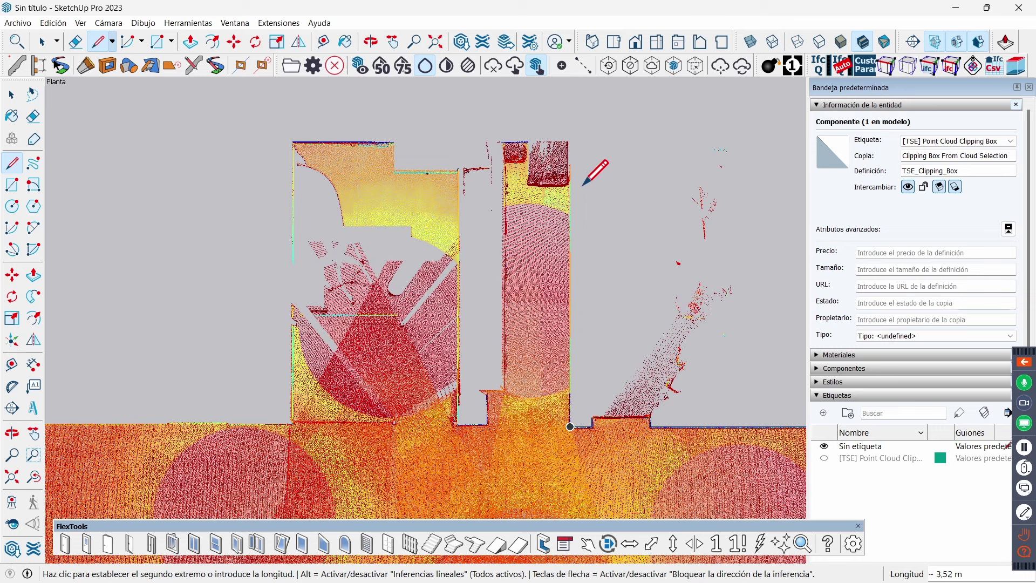
scroll(583, 173, up, 1)
scroll(574, 156, up, 2)
scroll(572, 102, up, 1)
scroll(567, 124, up, 2)
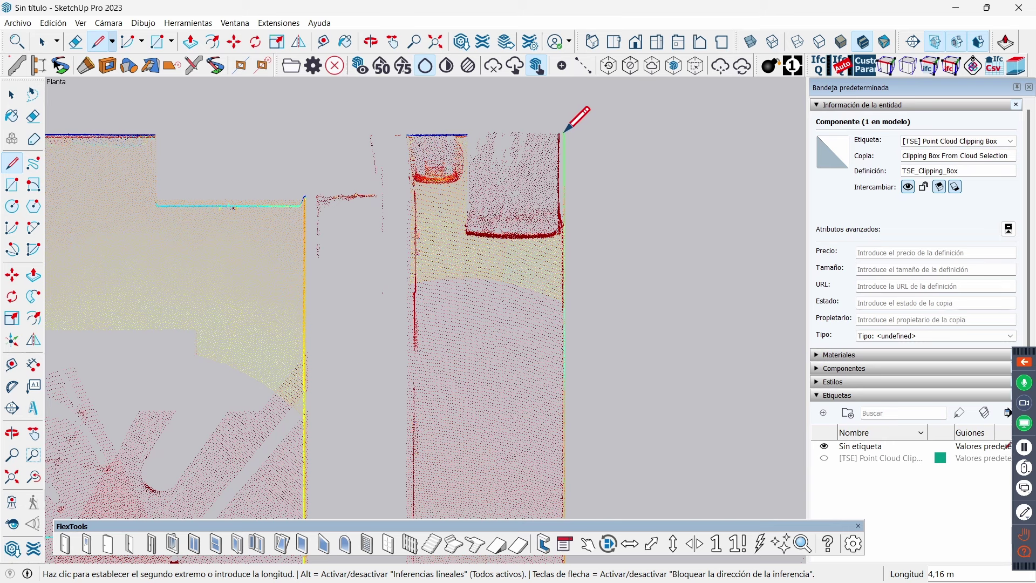
click(564, 132)
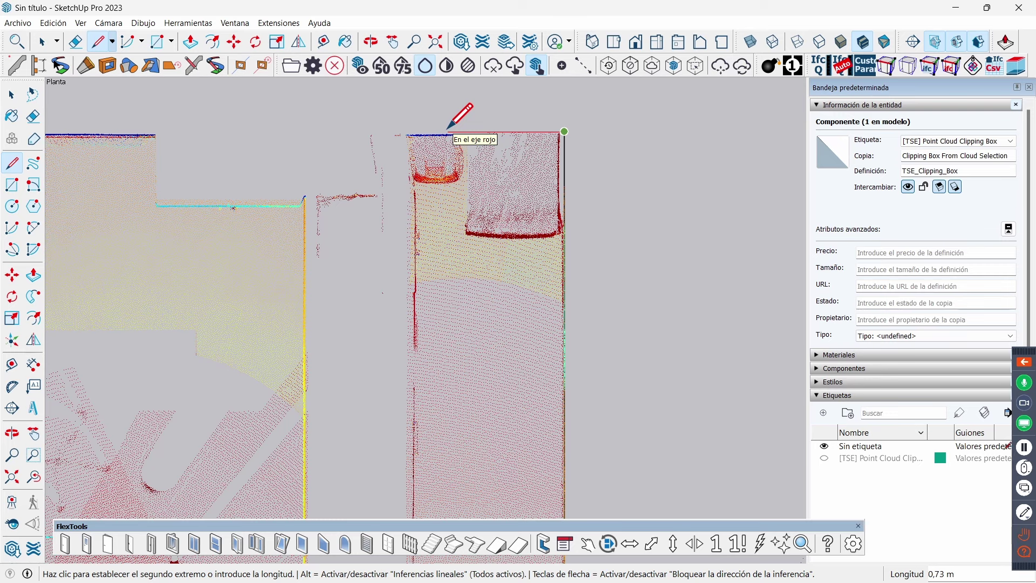
- Start a new outline at the room's top-left corner and trace the left wall down
scroll(447, 130, down, 3)
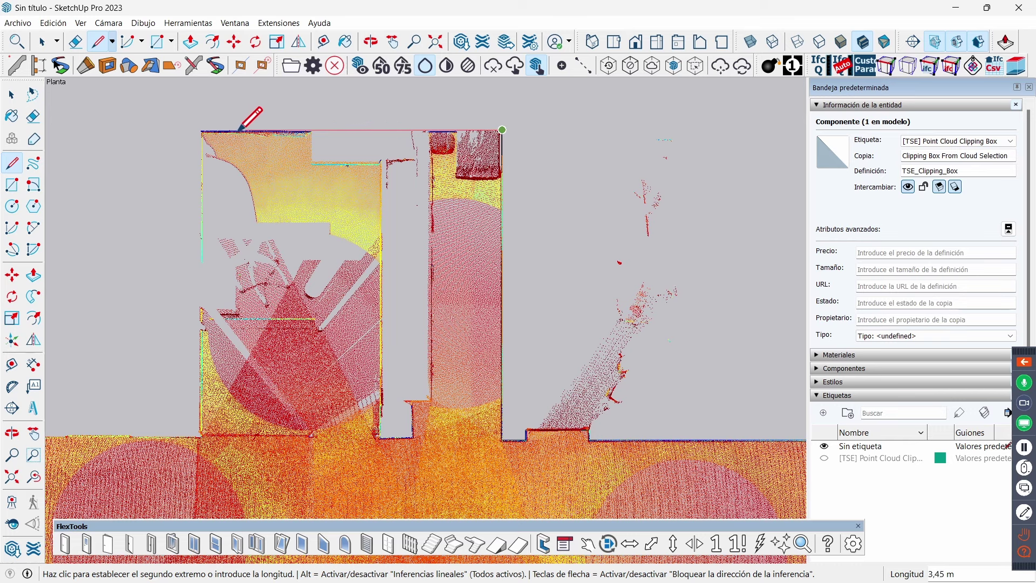
scroll(172, 125, up, 2)
scroll(173, 123, up, 2)
scroll(242, 130, up, 1)
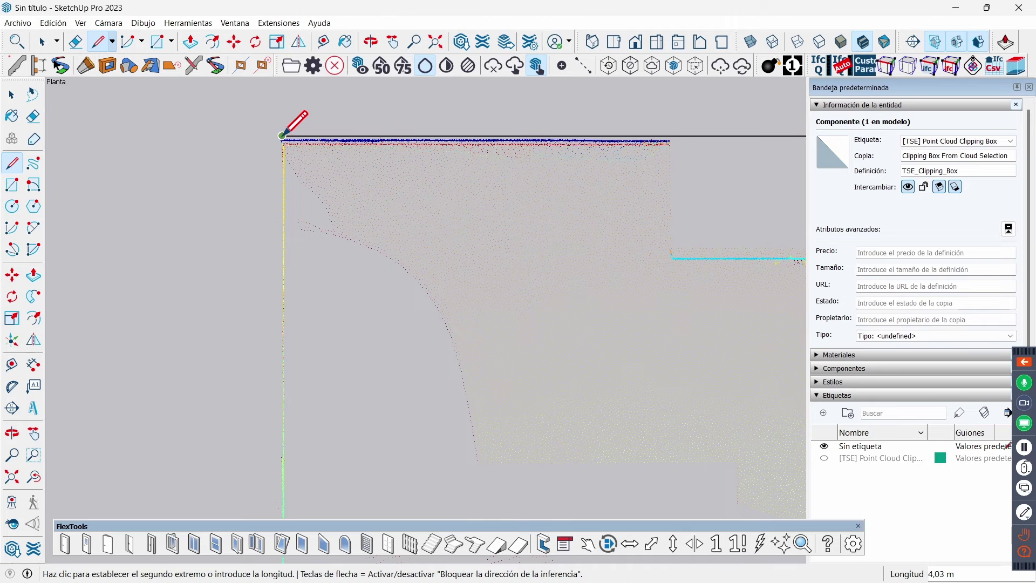
click(282, 136)
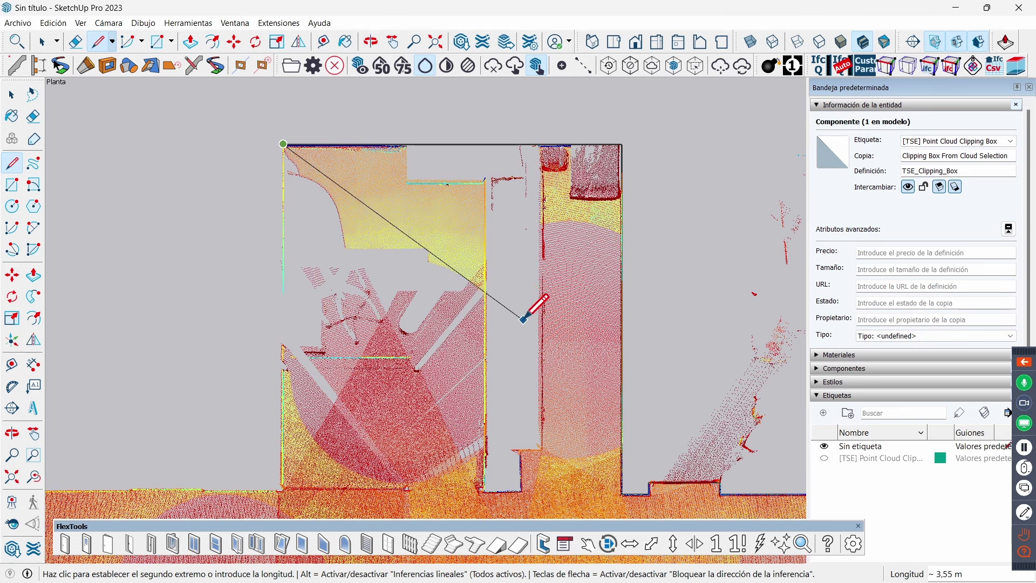
scroll(545, 273, down, 3)
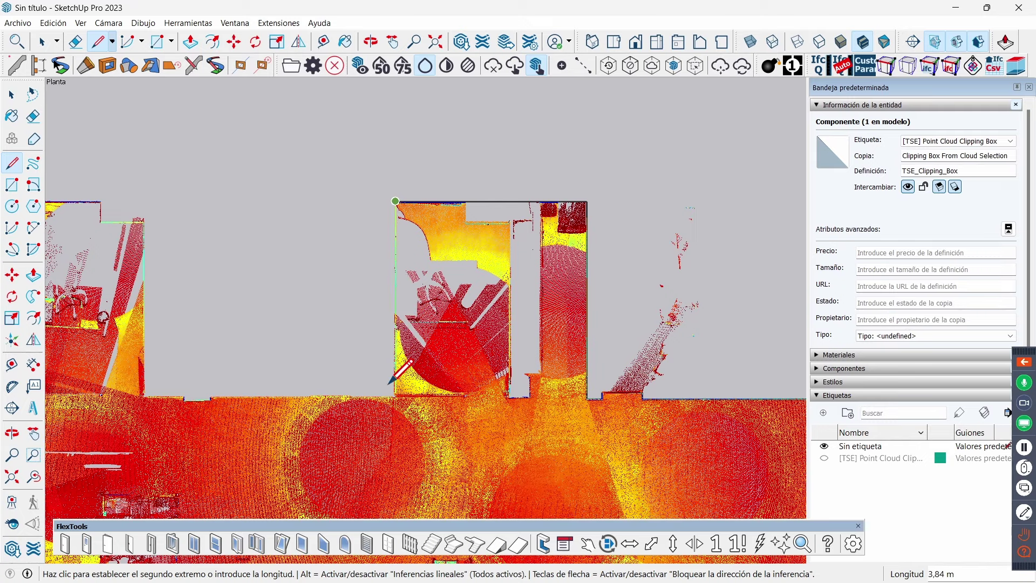
scroll(389, 384, up, 2)
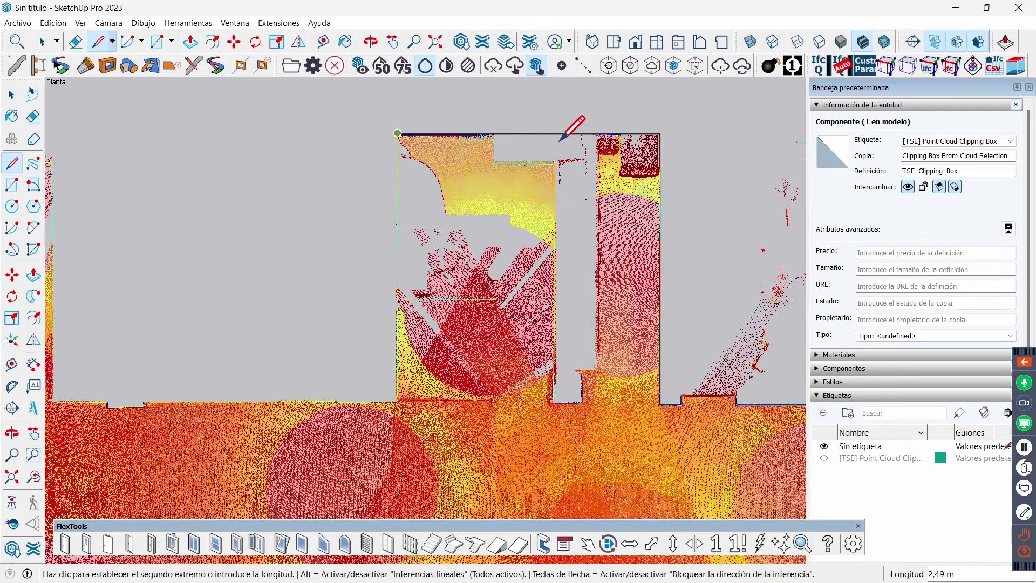
scroll(410, 386, up, 3)
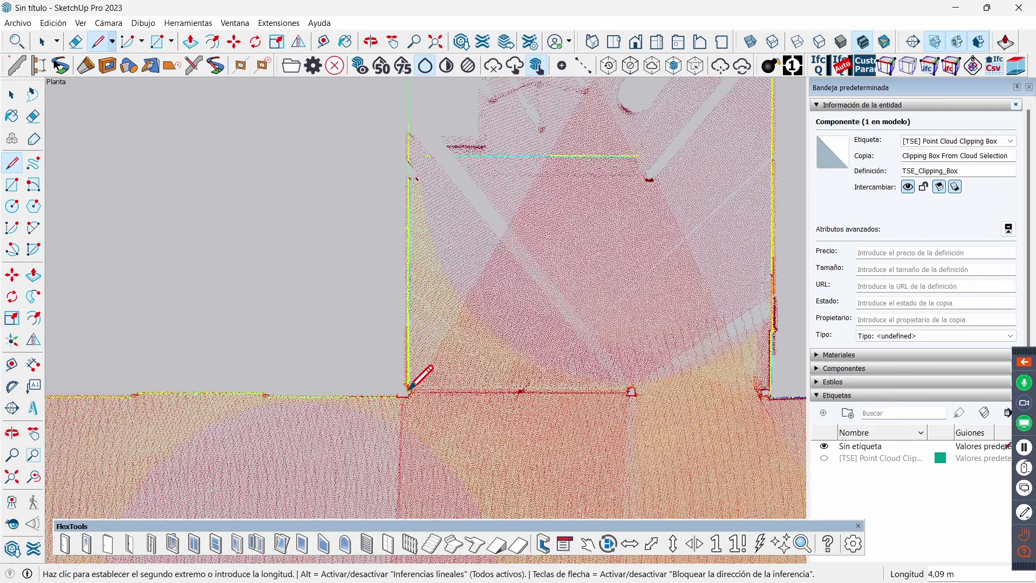
scroll(409, 401, up, 3)
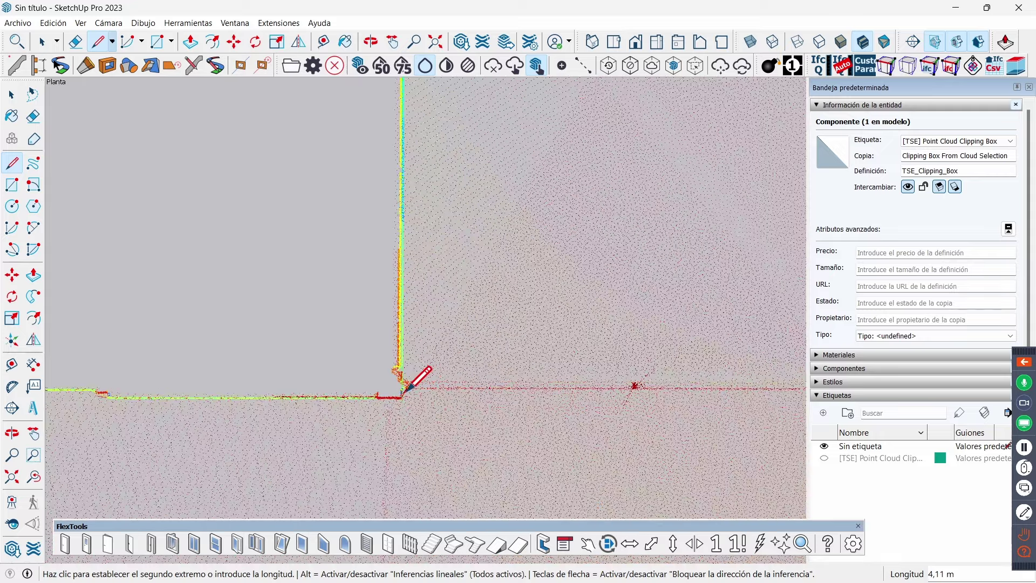
click(402, 390)
- Trace the bottom wall to the notch, then down and across the notch's bottom
scroll(671, 373, down, 2)
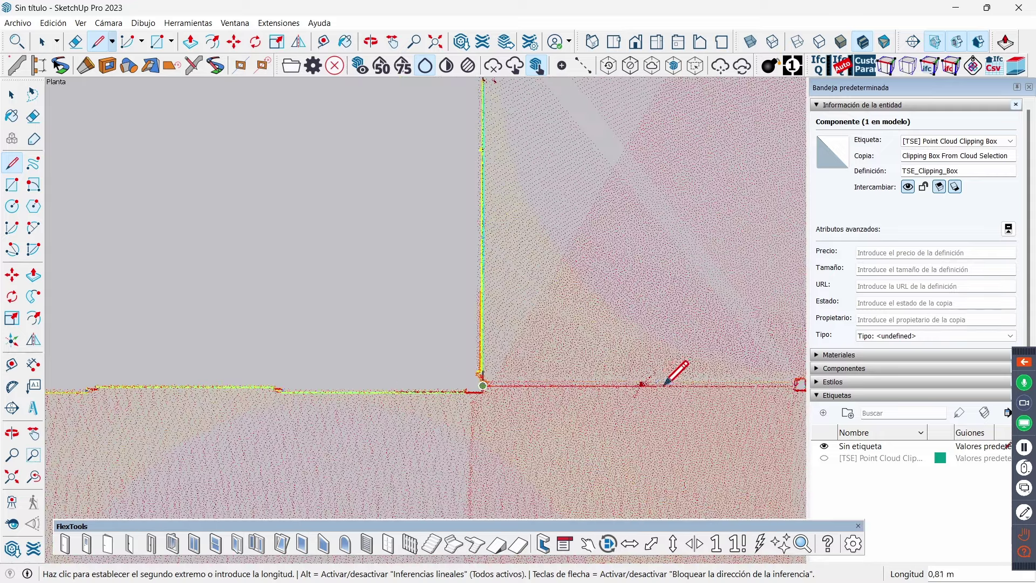
scroll(671, 386, down, 3)
scroll(648, 384, down, 3)
scroll(590, 378, up, 4)
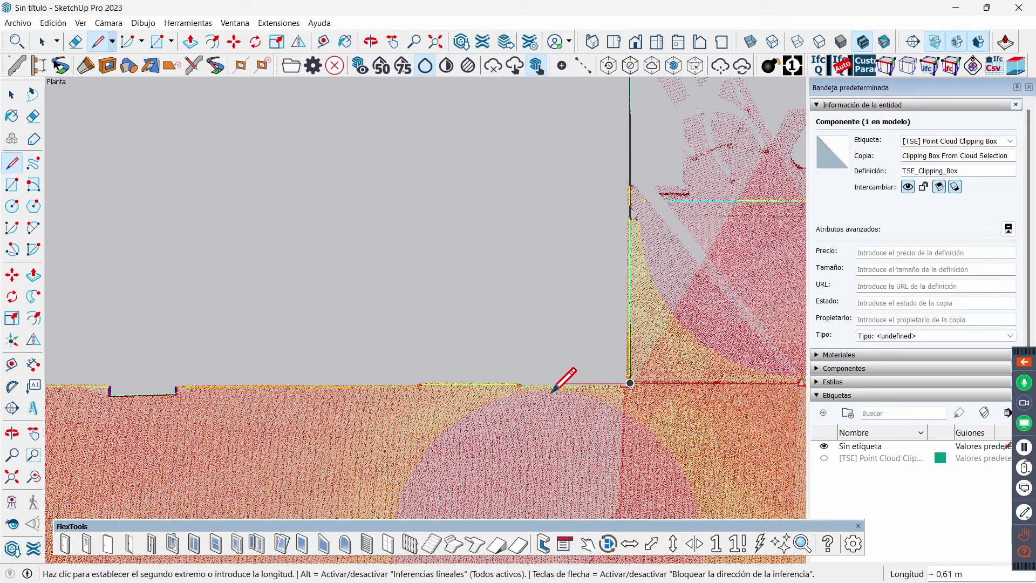
scroll(519, 385, up, 2)
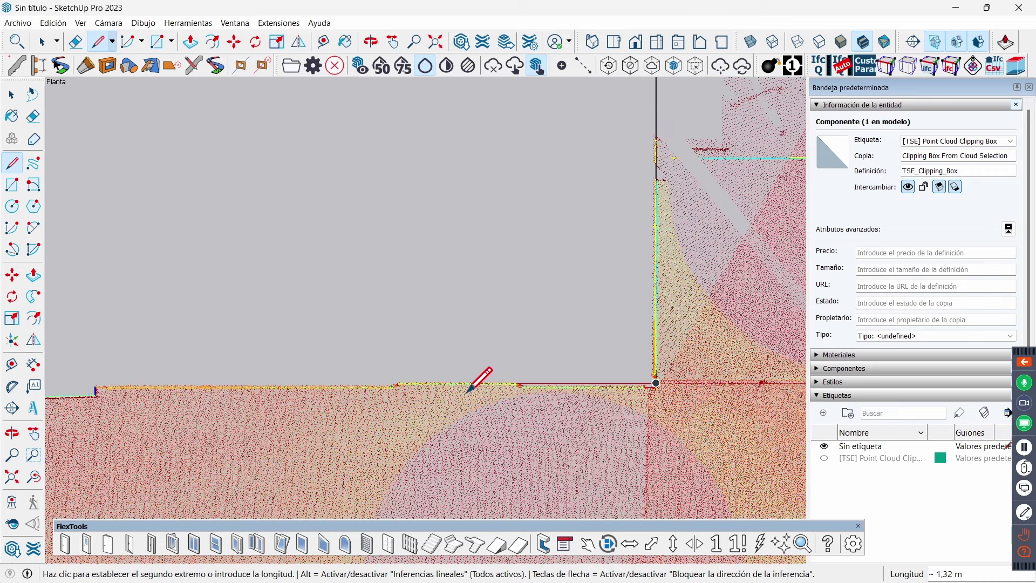
scroll(429, 386, up, 3)
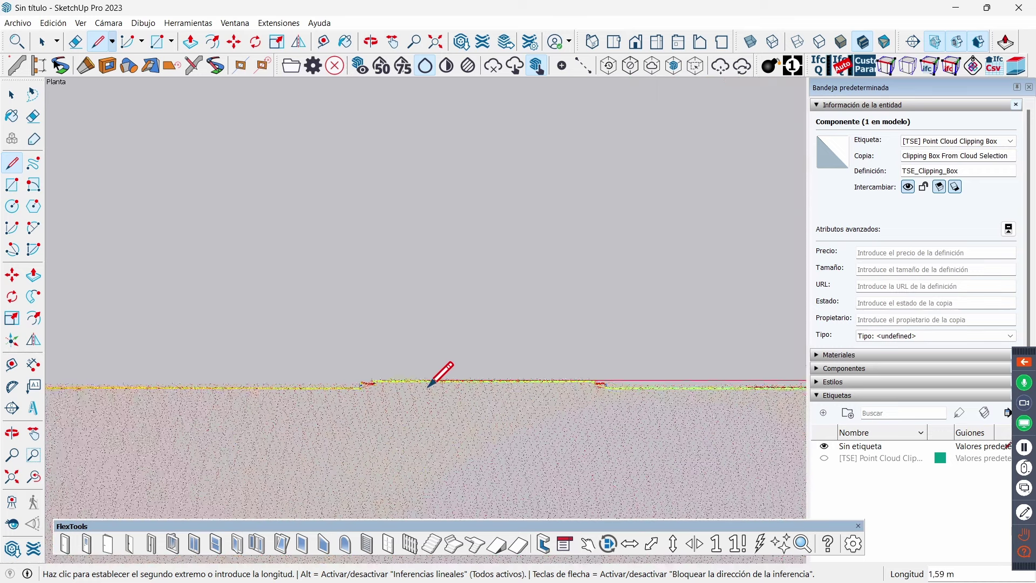
scroll(615, 353, down, 2)
scroll(647, 351, down, 4)
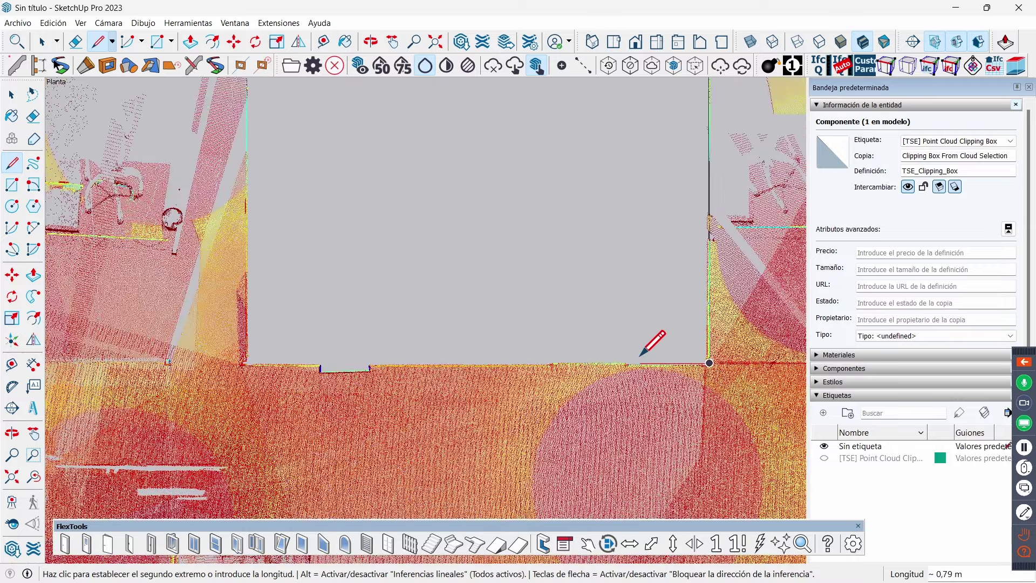
scroll(447, 364, up, 2)
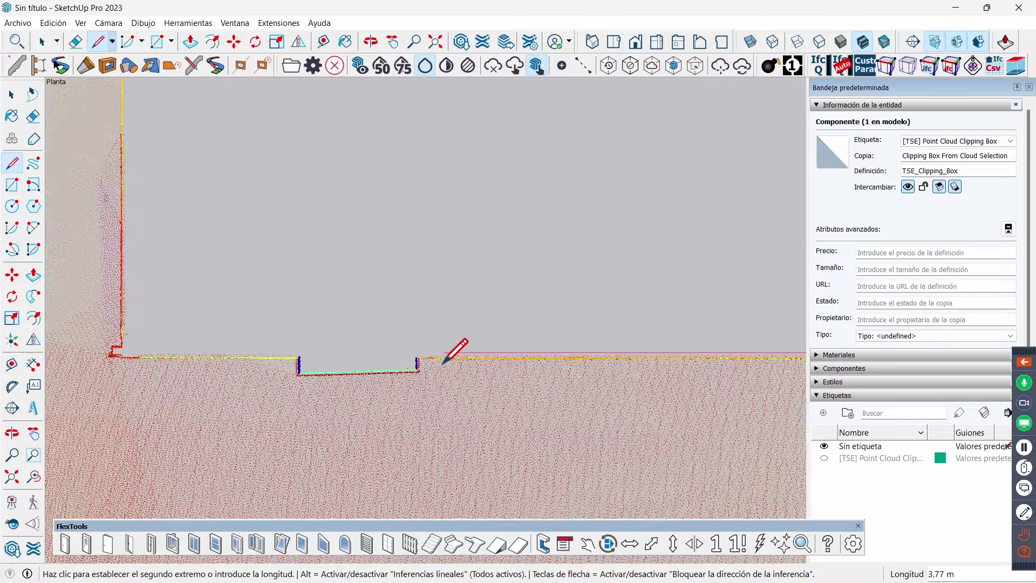
scroll(437, 360, up, 1)
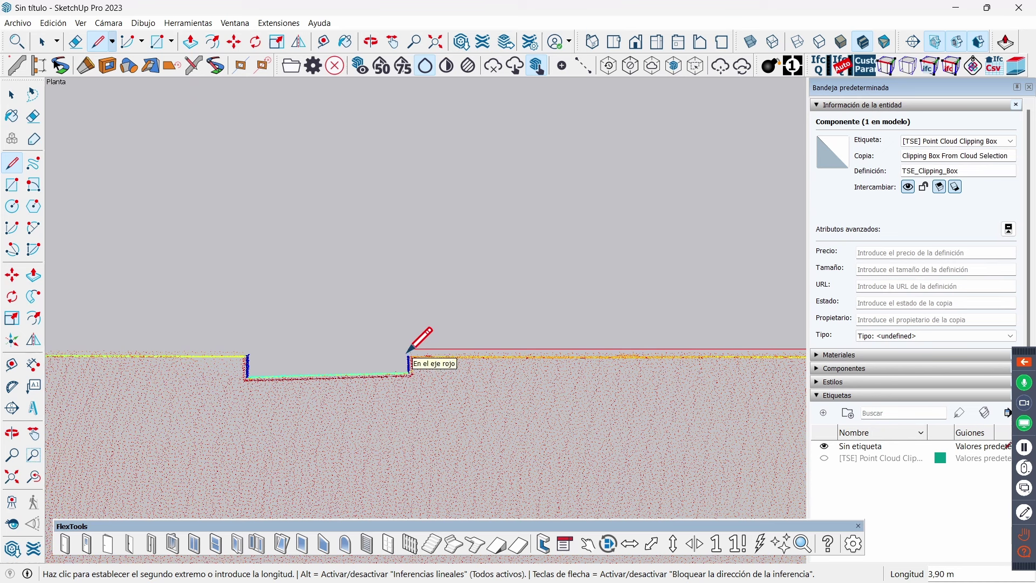
click(407, 349)
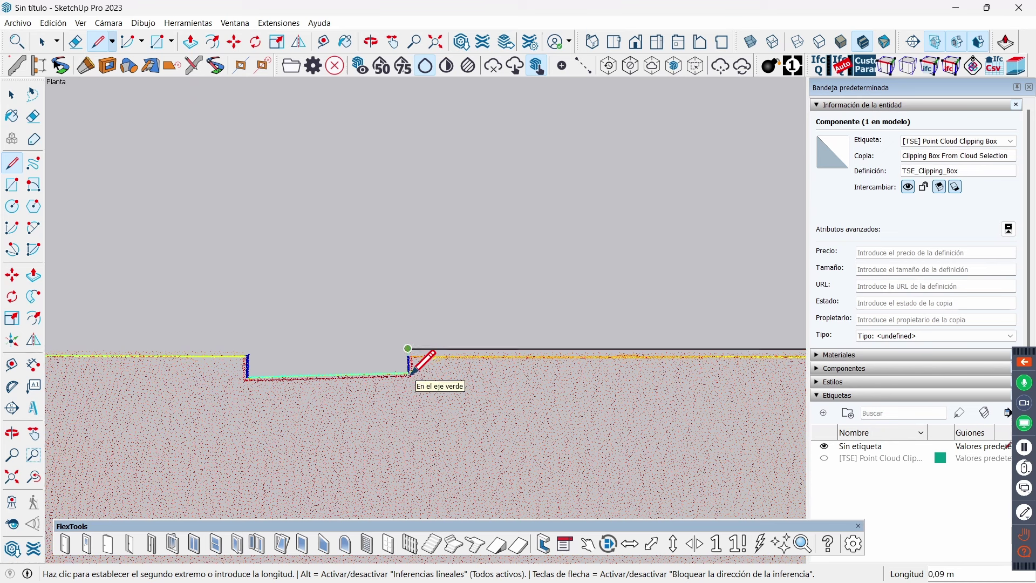
click(408, 374)
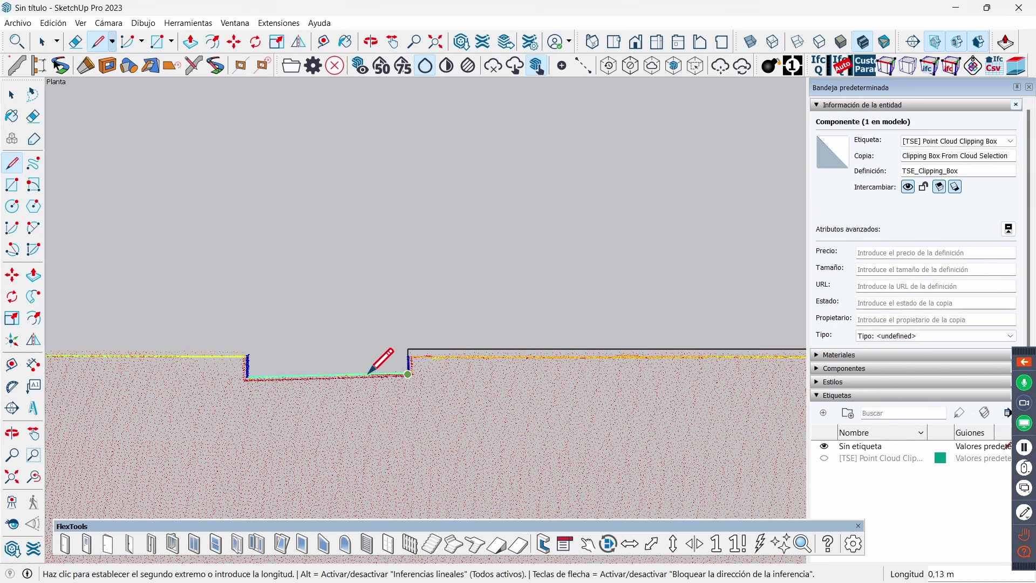
click(245, 373)
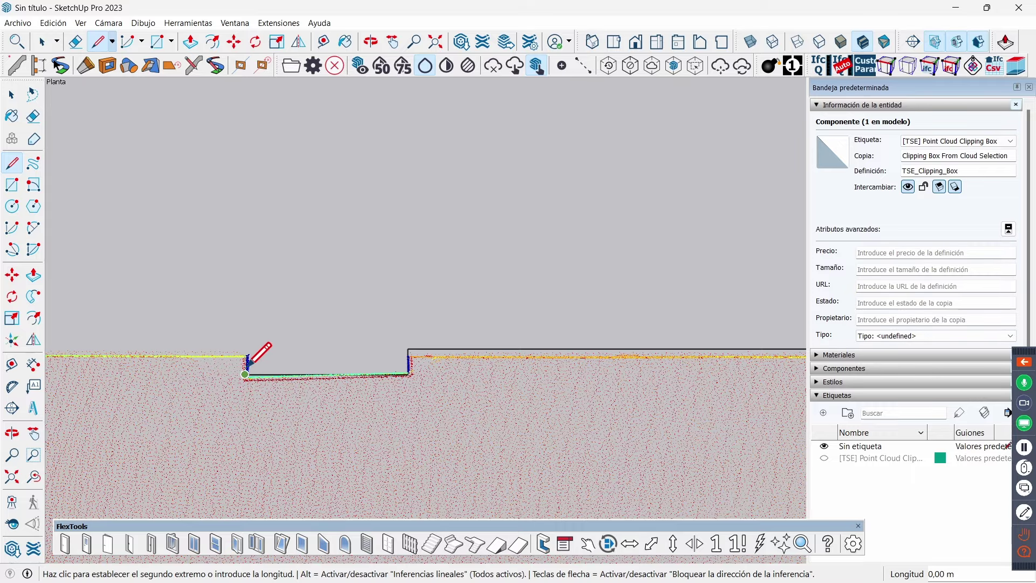
- Continue the traced edge to the next wall corner
scroll(654, 347, down, 2)
scroll(640, 358, down, 3)
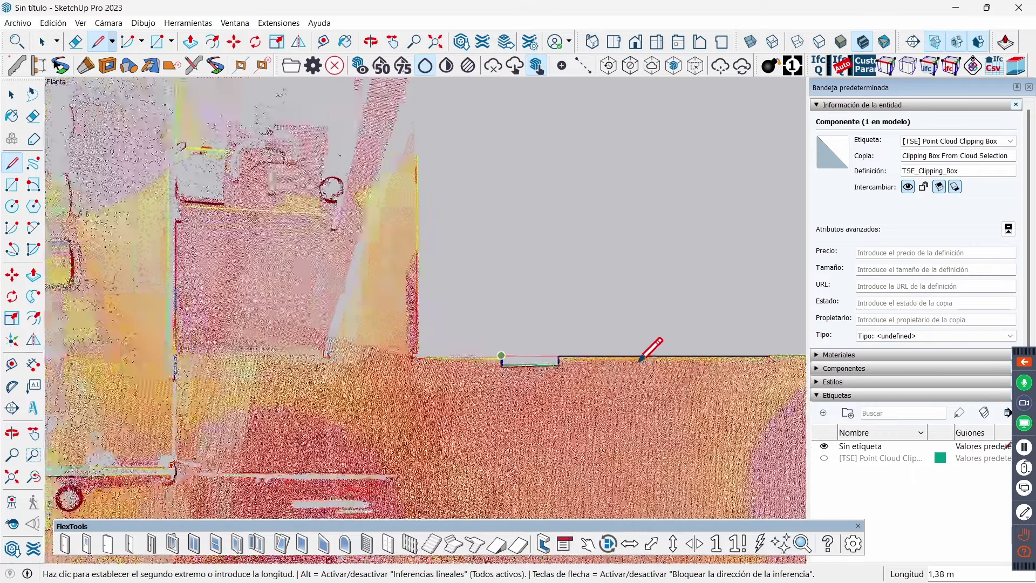
scroll(463, 345, up, 2)
scroll(466, 348, up, 2)
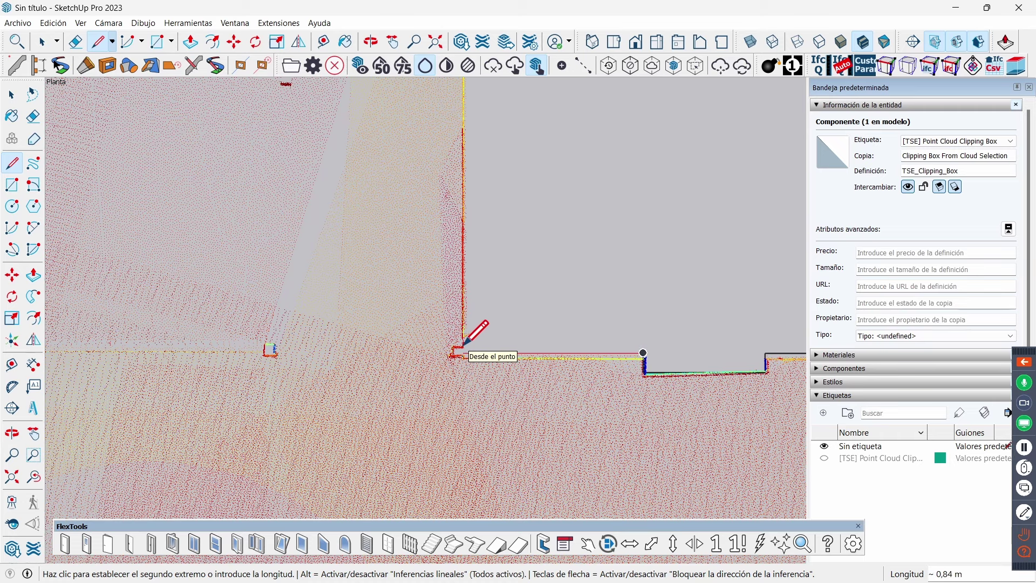
click(462, 348)
scroll(456, 450, down, 3)
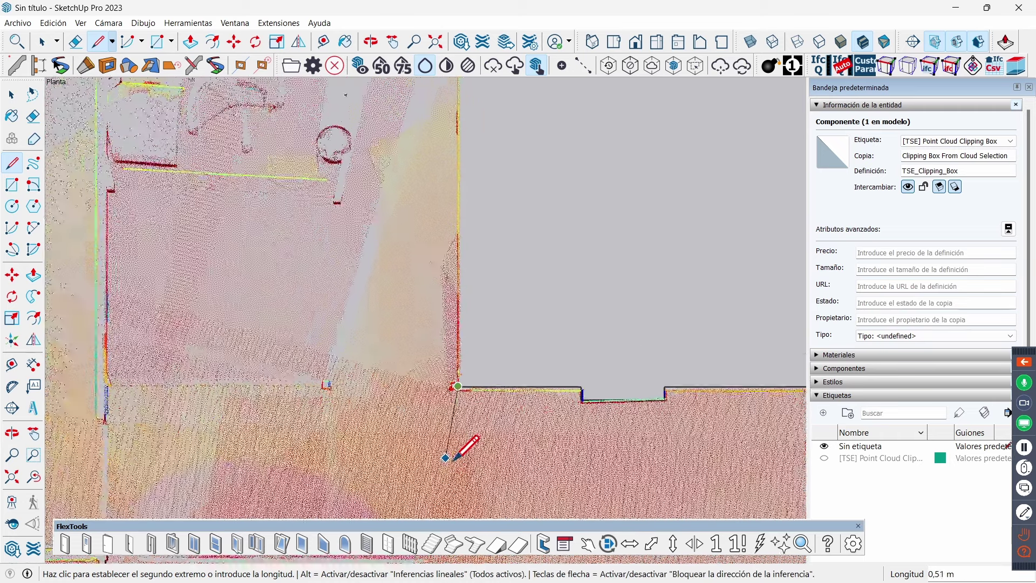
scroll(460, 437, down, 2)
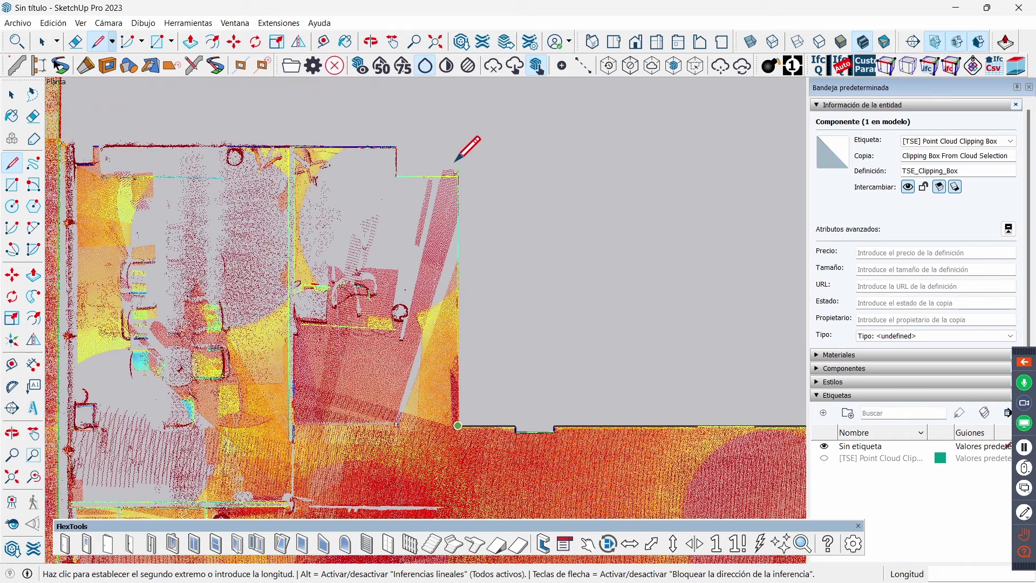
scroll(457, 161, down, 1)
scroll(454, 168, up, 1)
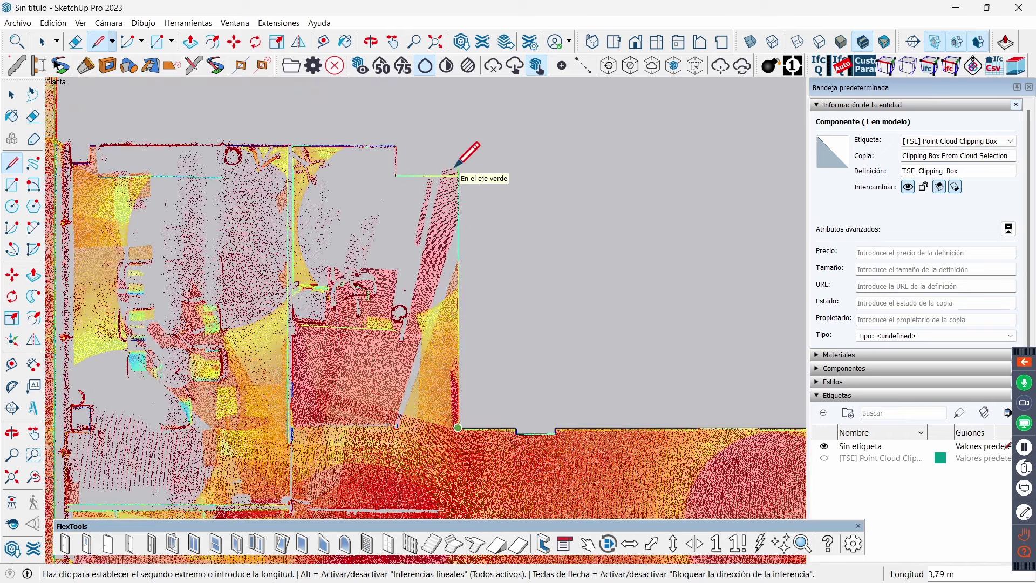
scroll(457, 166, up, 1)
scroll(461, 165, up, 1)
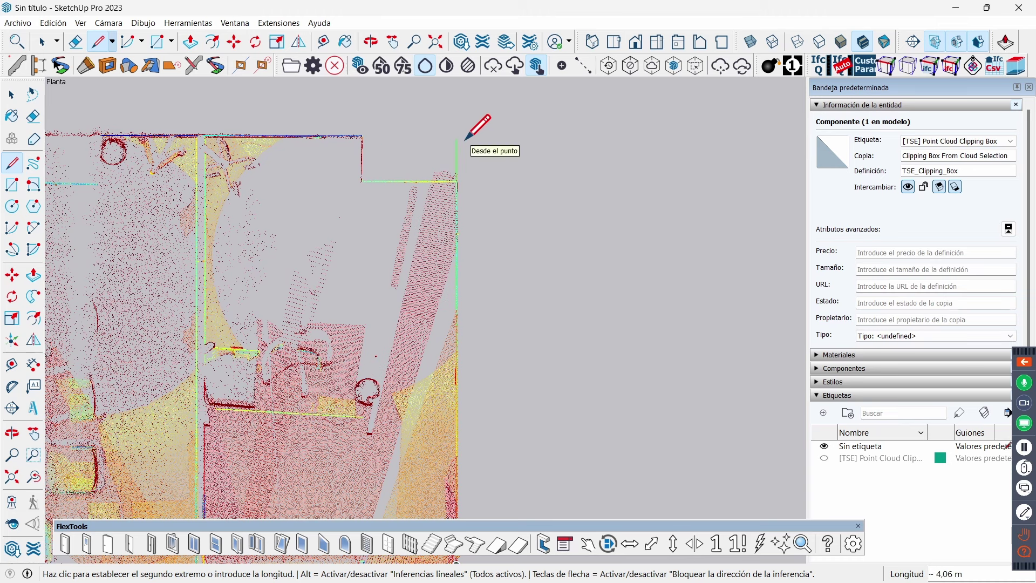
- Trace an edge locked to the green axis up to the level of the top wall
key(shift)
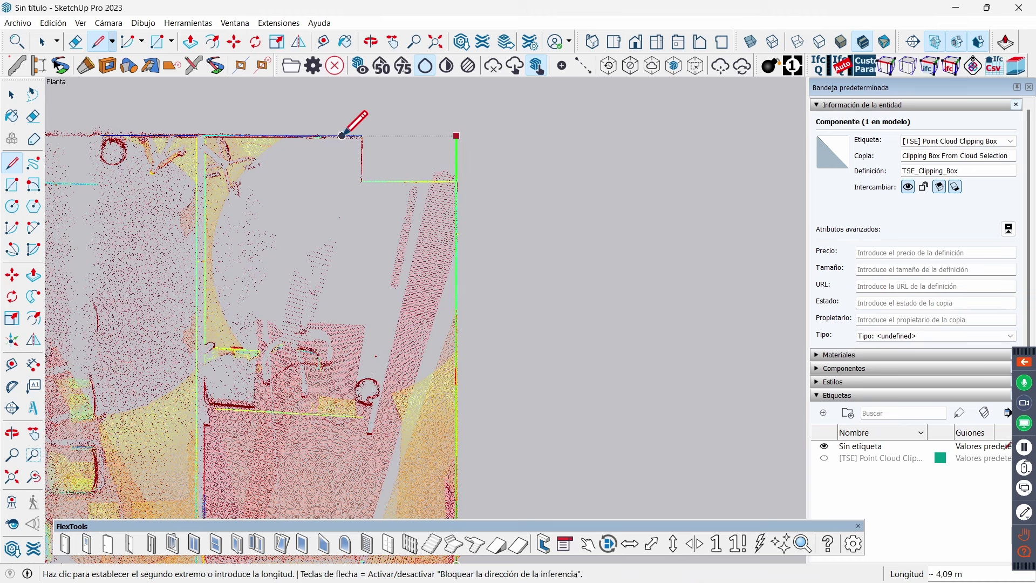
scroll(363, 135, up, 2)
scroll(363, 134, up, 1)
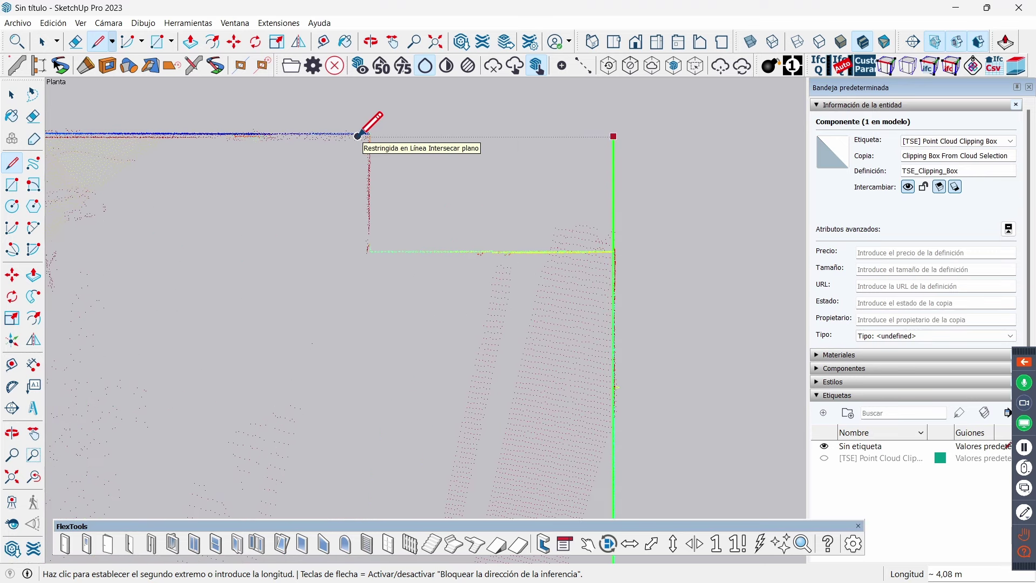
scroll(363, 135, up, 1)
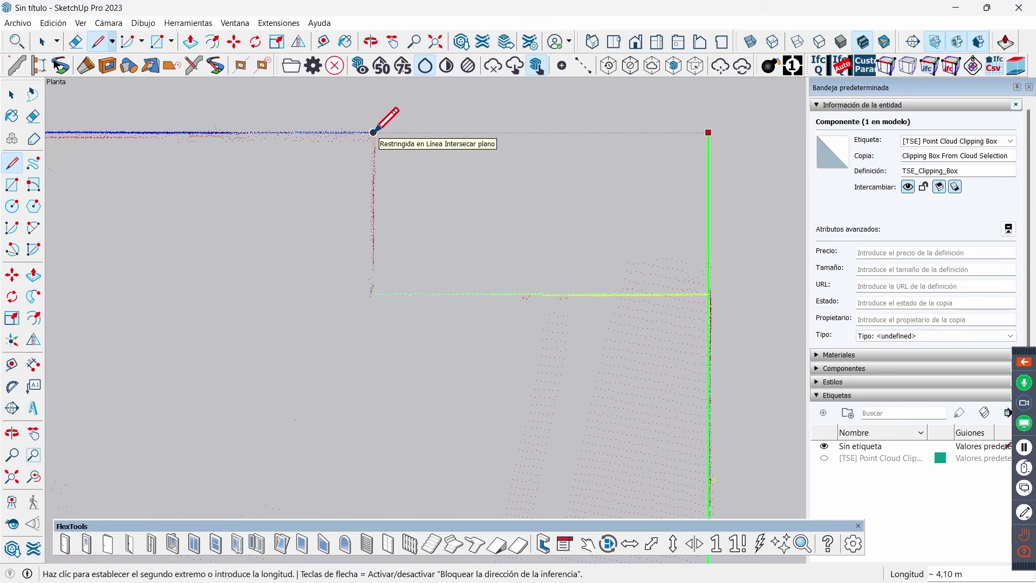
click(373, 132)
scroll(613, 231, down, 1)
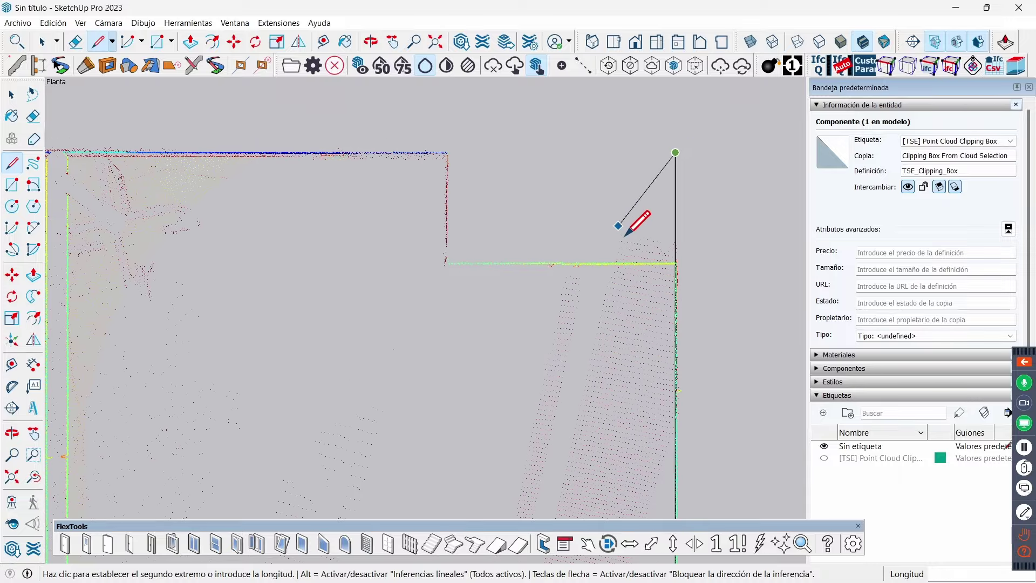
scroll(643, 239, down, 2)
scroll(647, 237, down, 1)
scroll(649, 237, down, 1)
scroll(653, 232, down, 1)
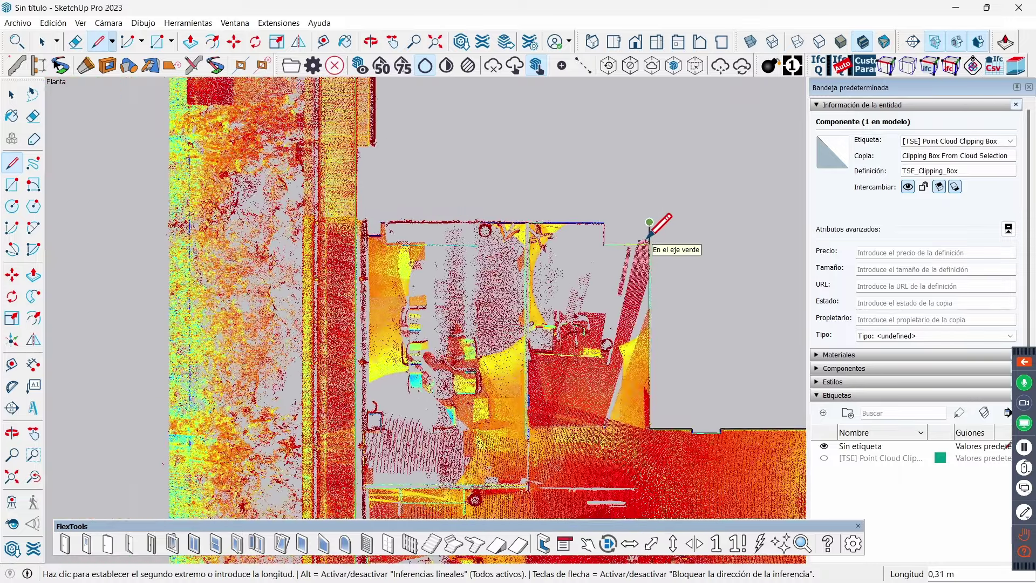
- Trace the outline past the top-left wall jog and around the small column's corners
scroll(386, 206, up, 1)
scroll(377, 216, up, 1)
scroll(375, 220, up, 1)
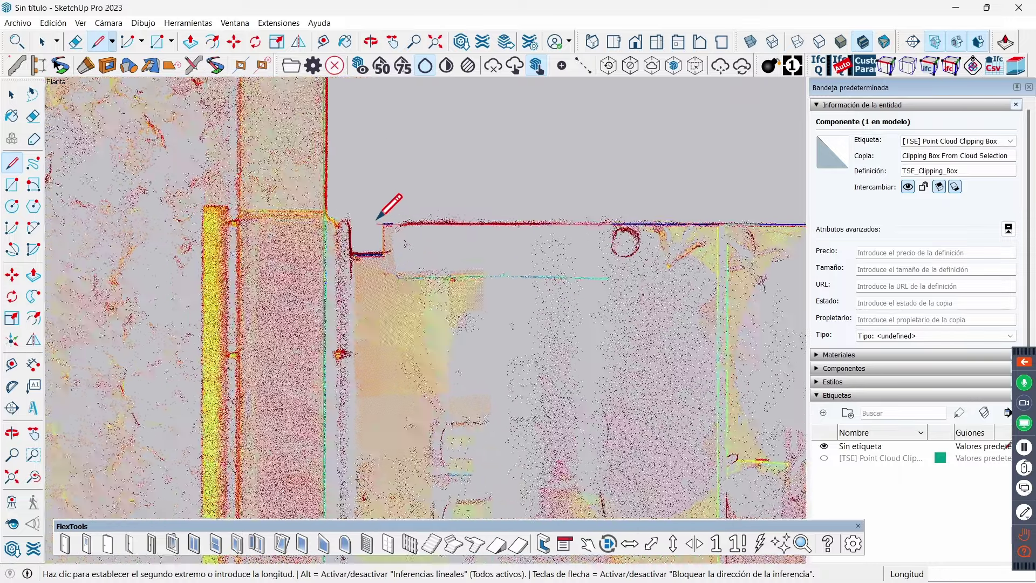
scroll(380, 220, up, 1)
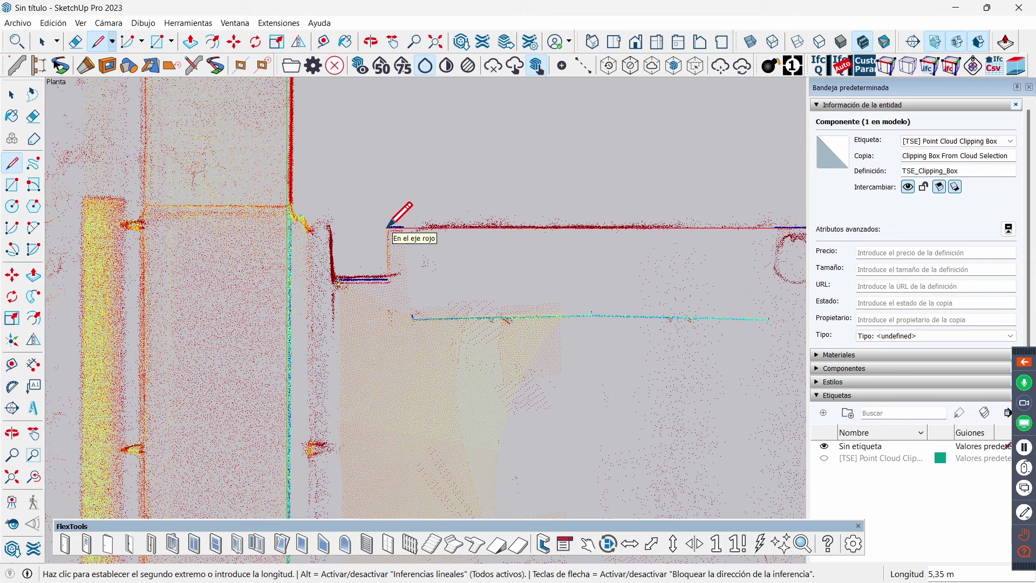
click(388, 227)
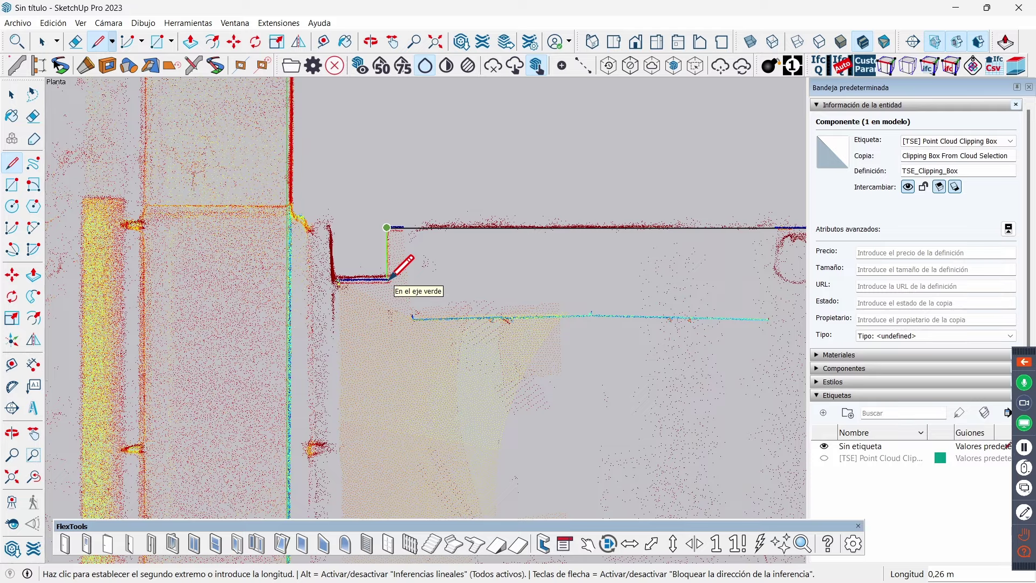
click(389, 278)
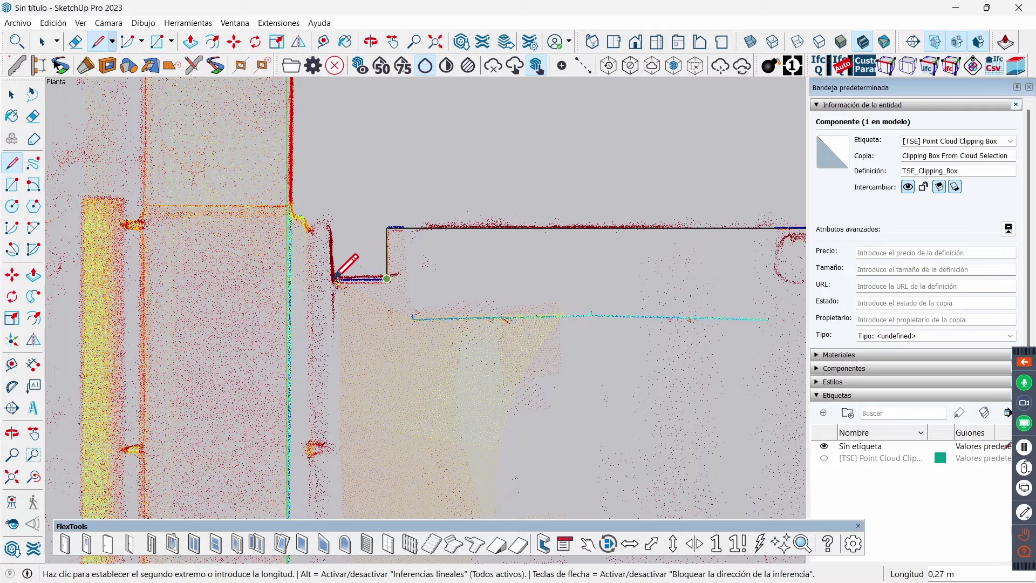
scroll(360, 219, down, 3)
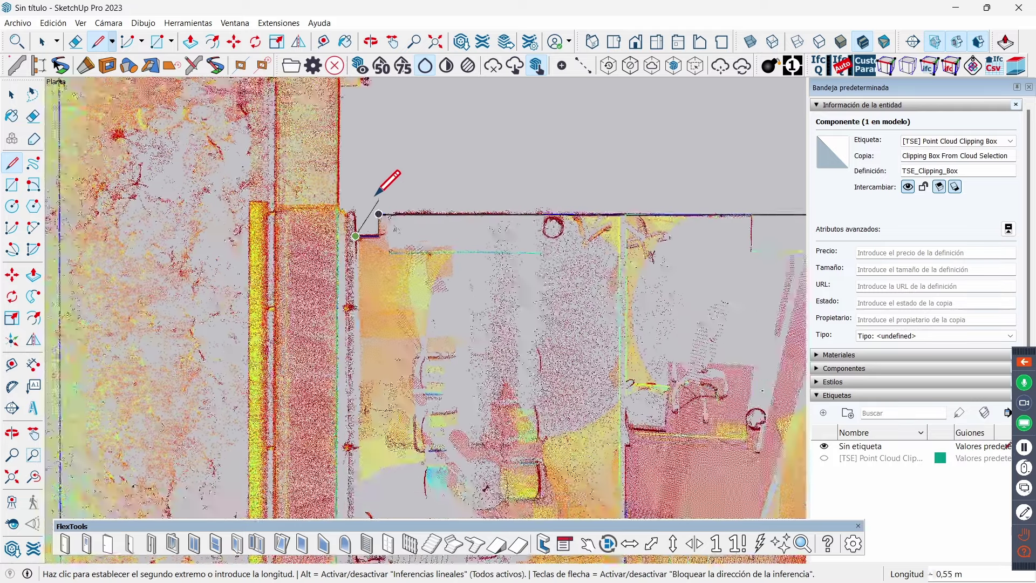
scroll(370, 199, down, 2)
scroll(372, 317, up, 1)
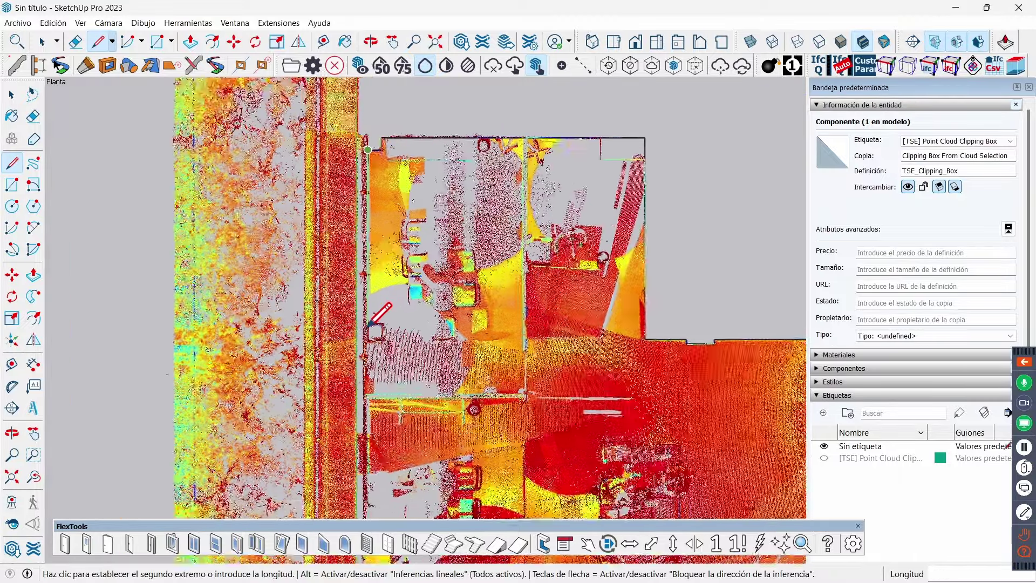
scroll(371, 317, up, 2)
scroll(372, 317, up, 2)
scroll(370, 318, up, 1)
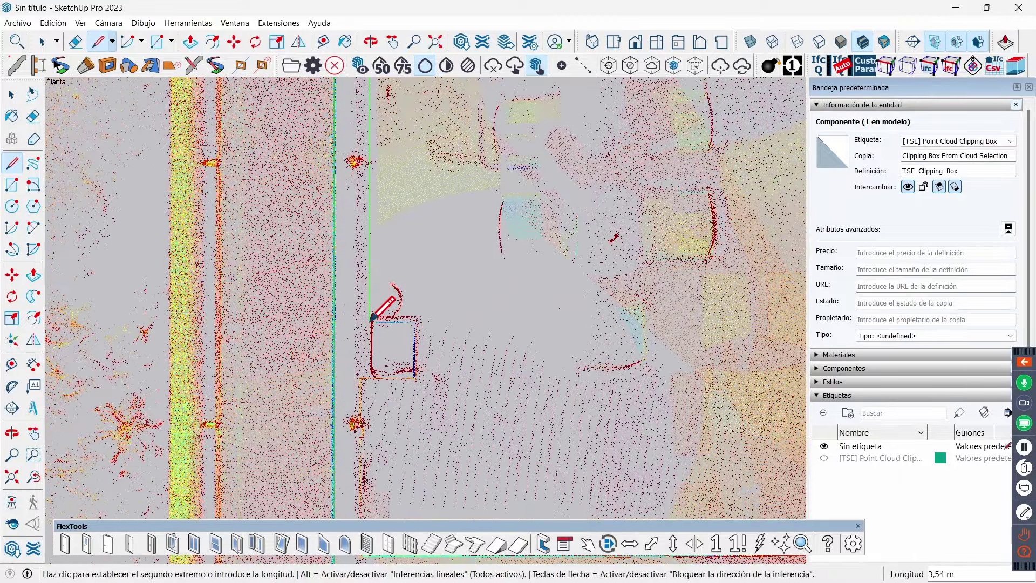
click(371, 319)
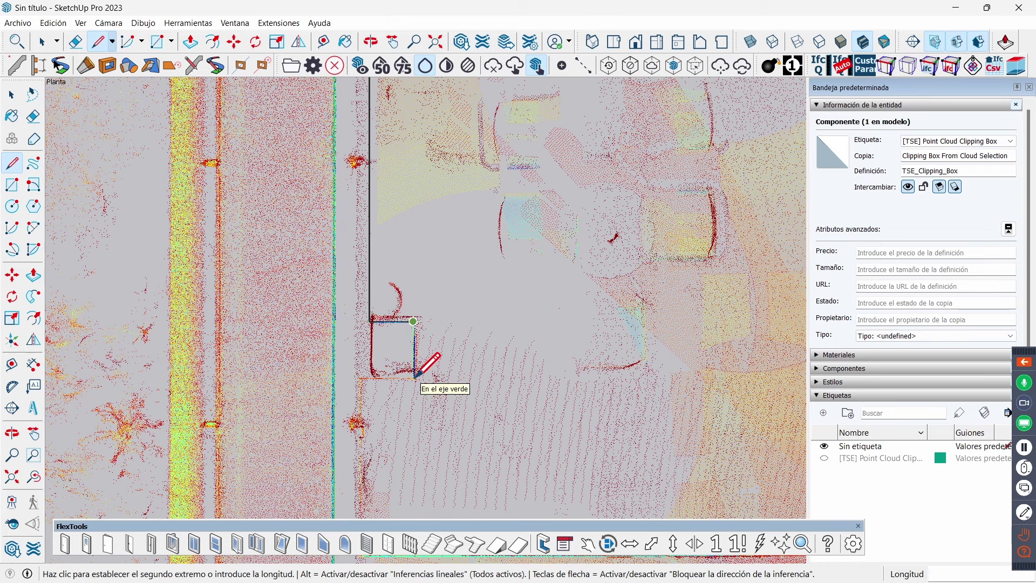
scroll(416, 376, up, 2)
scroll(414, 377, up, 1)
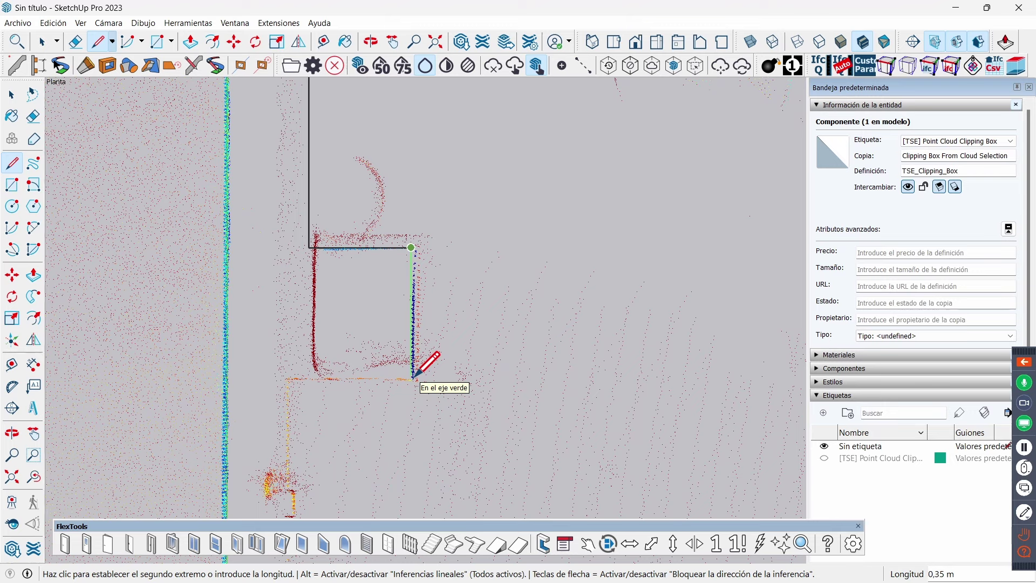
click(414, 376)
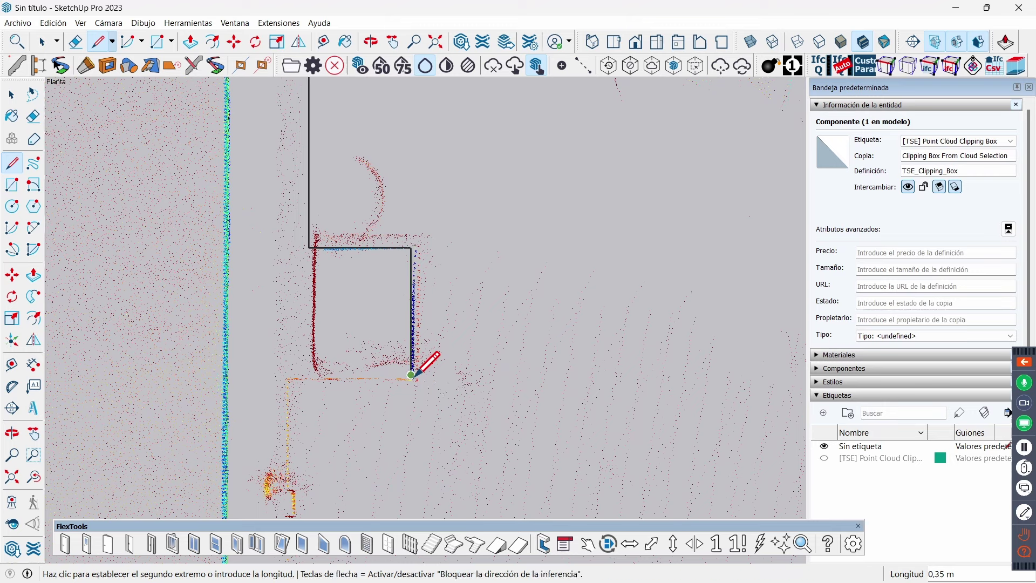
click(309, 375)
- Trace the lower wall step: its corner, top edge and right side down to the wall
scroll(449, 249, down, 1)
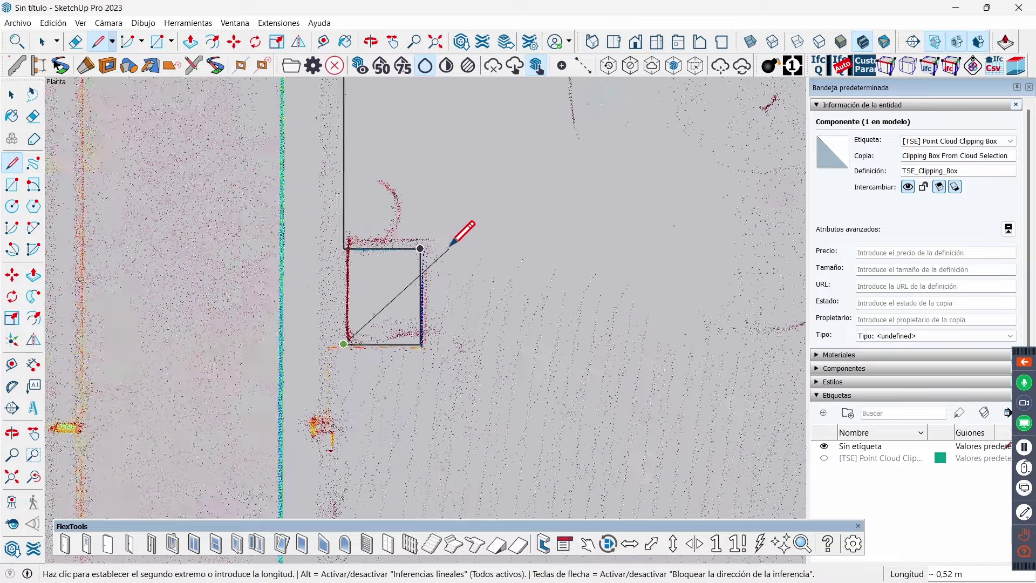
scroll(451, 238, down, 2)
scroll(450, 232, down, 2)
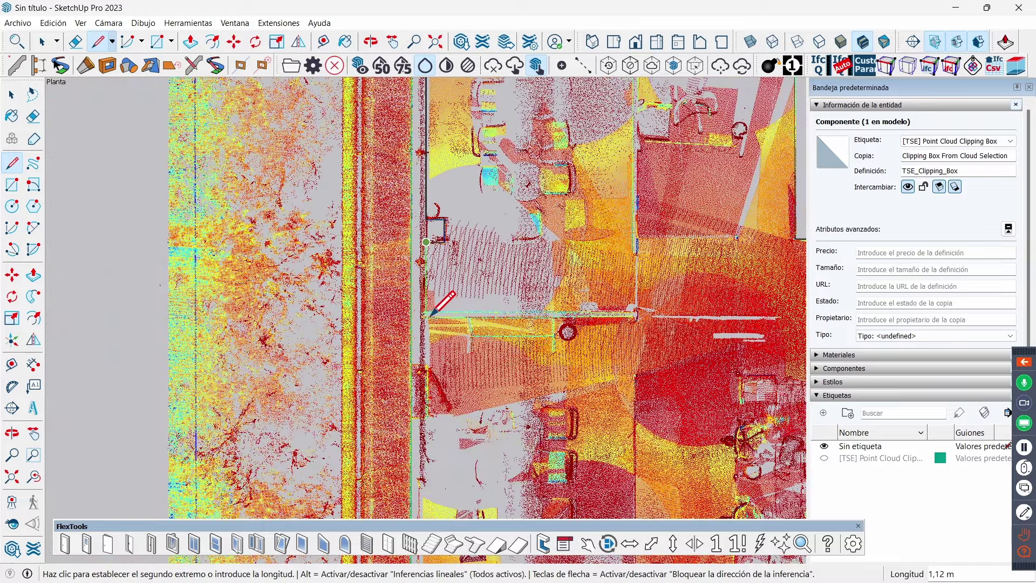
scroll(432, 316, down, 2)
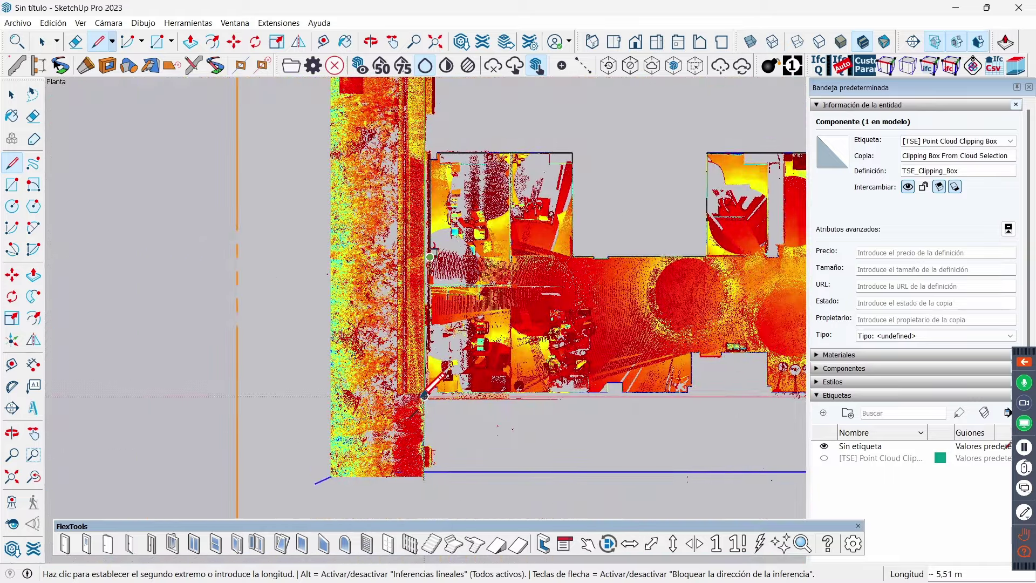
scroll(425, 396, up, 2)
scroll(427, 389, up, 1)
scroll(433, 377, up, 2)
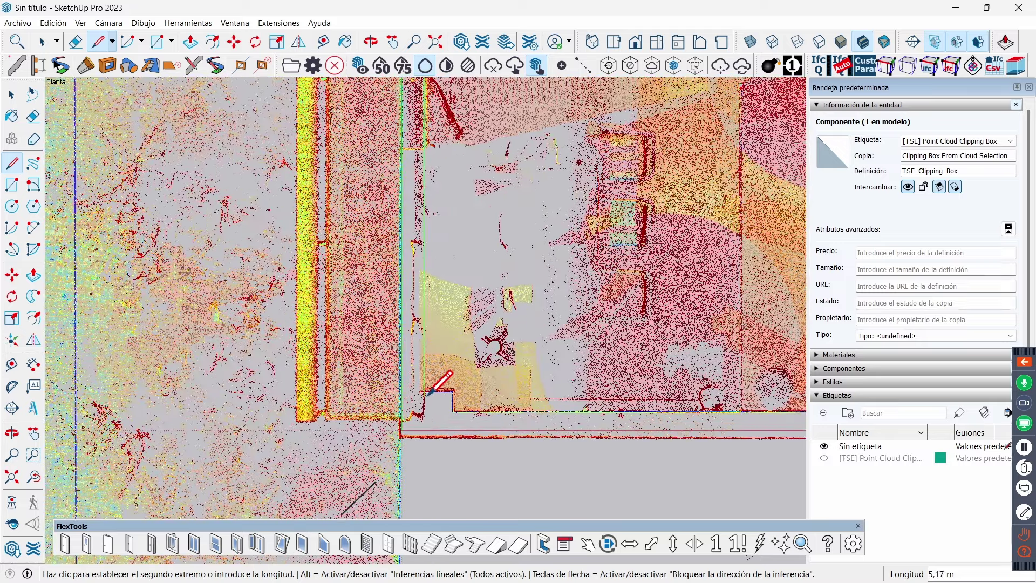
scroll(425, 391, up, 1)
scroll(423, 391, up, 2)
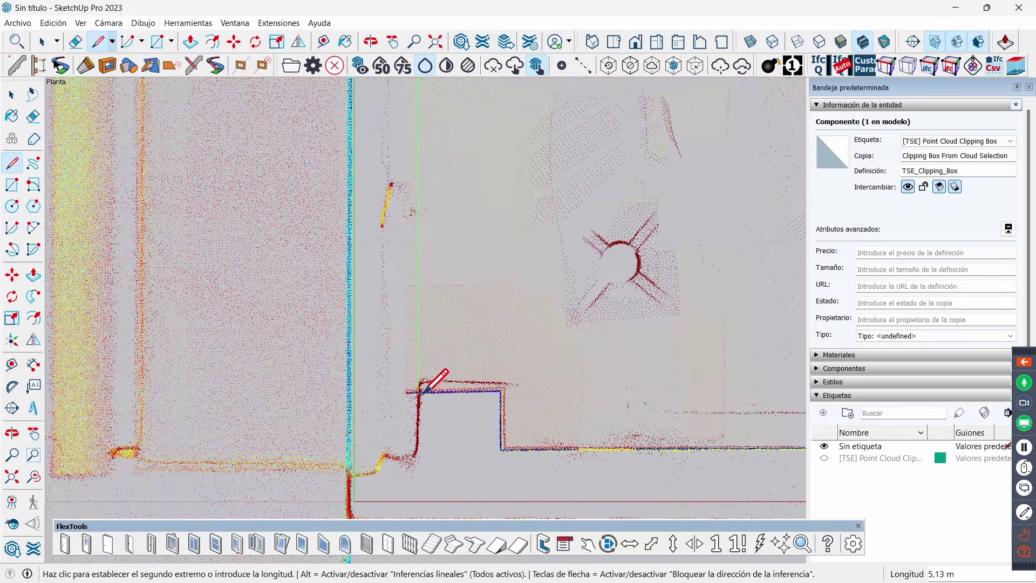
click(419, 393)
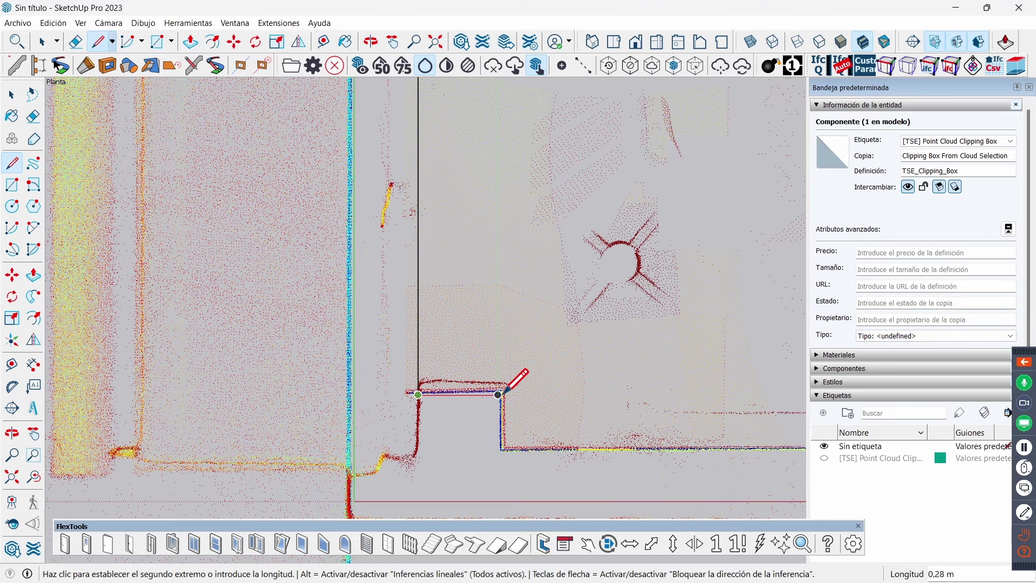
click(498, 394)
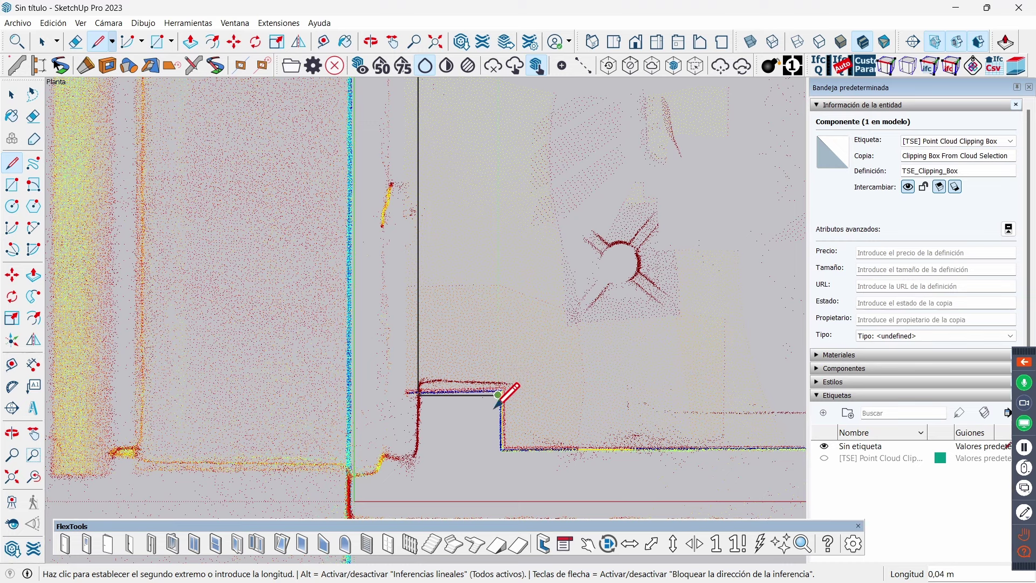
click(498, 448)
scroll(499, 449, down, 3)
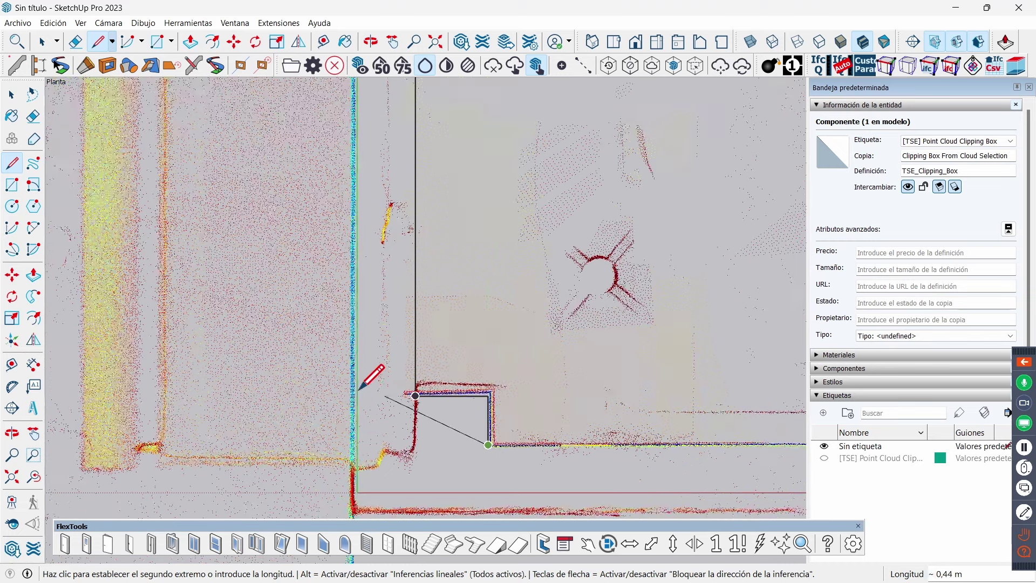
scroll(324, 347, down, 2)
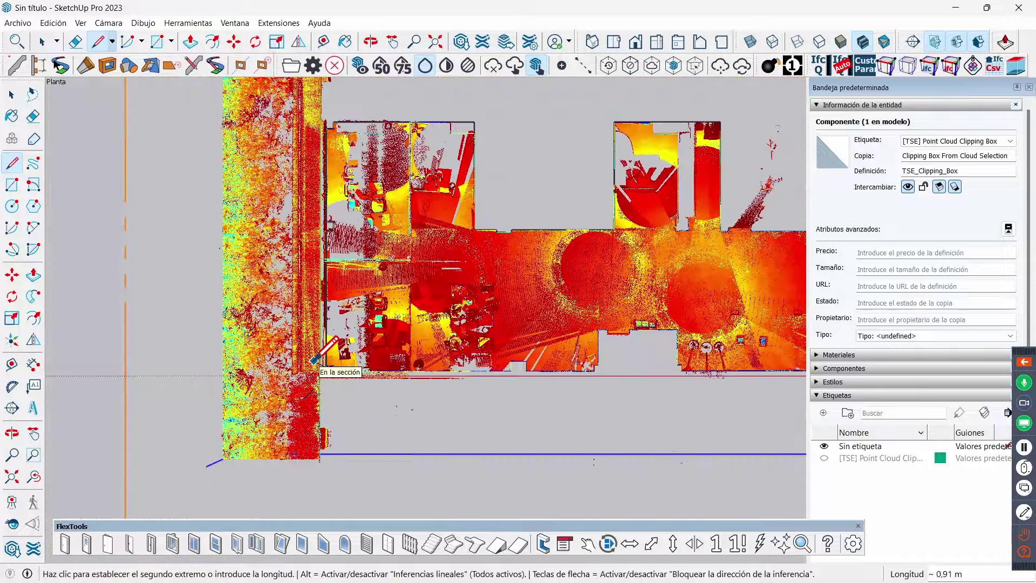
- Trace the outline around the next rectangular notch in the wall
scroll(431, 366, up, 3)
scroll(494, 366, up, 3)
scroll(493, 365, up, 2)
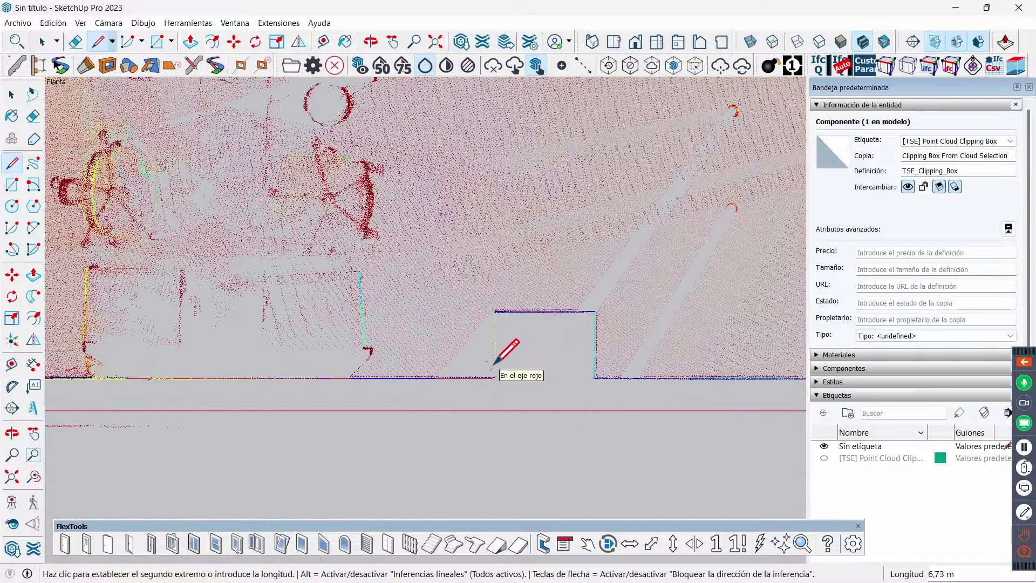
click(495, 377)
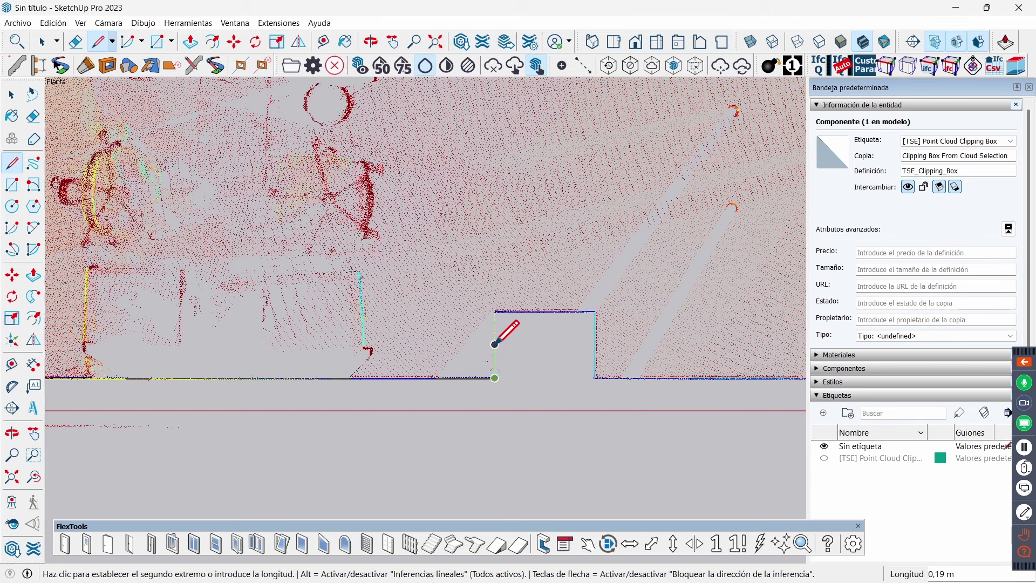
click(495, 311)
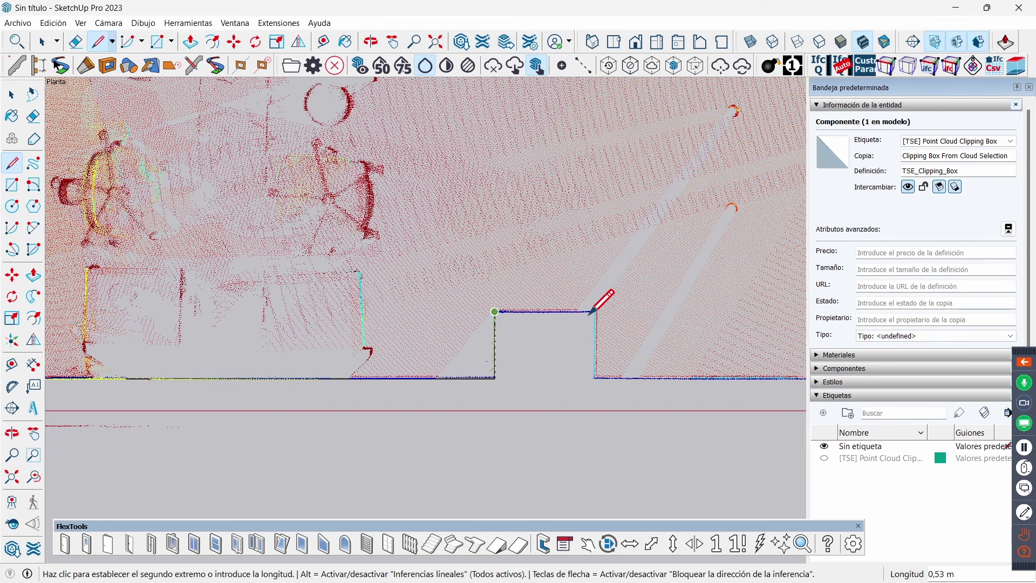
click(595, 312)
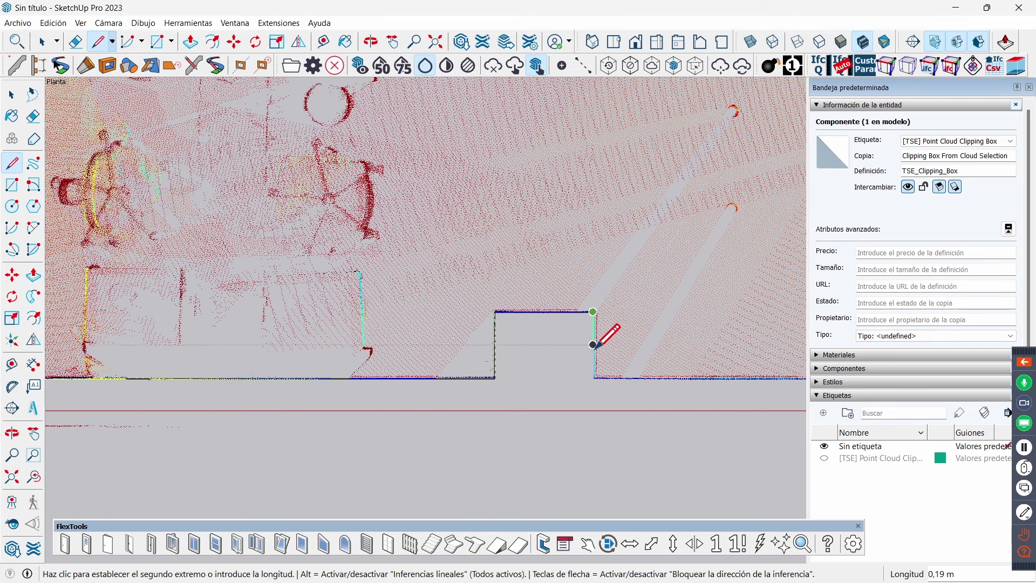
click(595, 377)
- Trace the bottom wall recess and jog, then the long wall up to its top corner
scroll(381, 362, down, 1)
scroll(346, 352, down, 2)
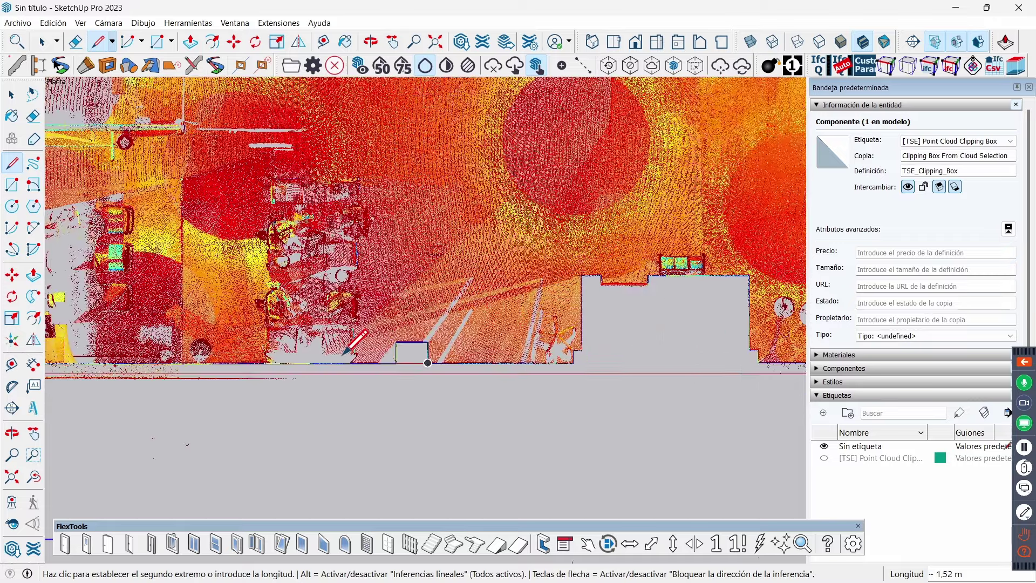
scroll(624, 359, up, 3)
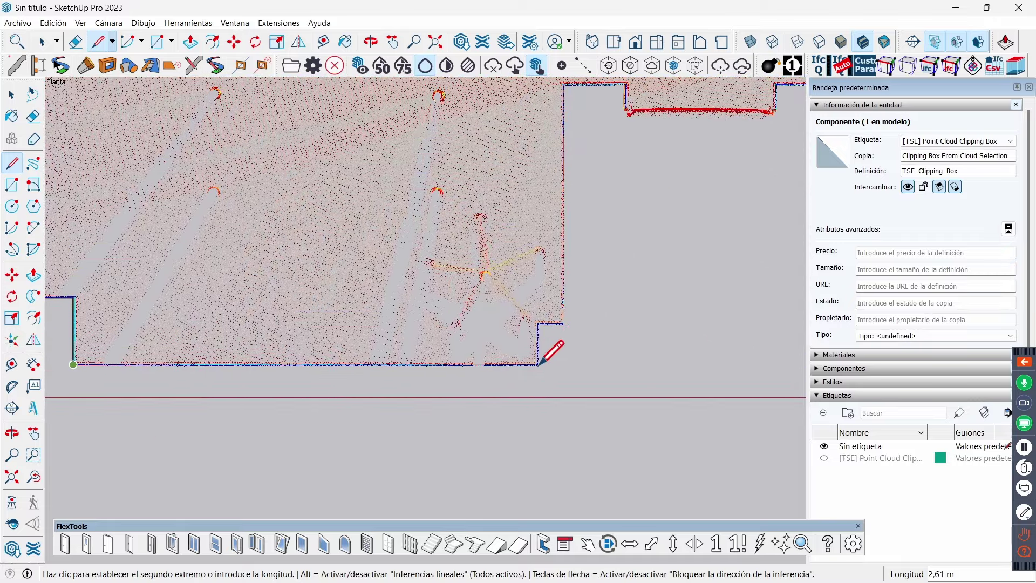
click(538, 365)
click(538, 323)
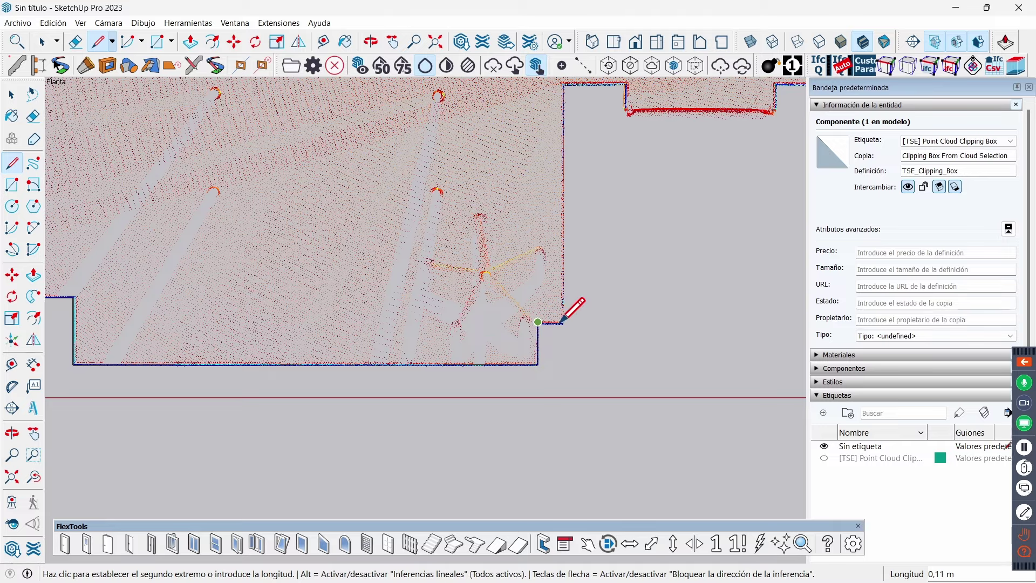
click(563, 322)
scroll(583, 348, down, 2)
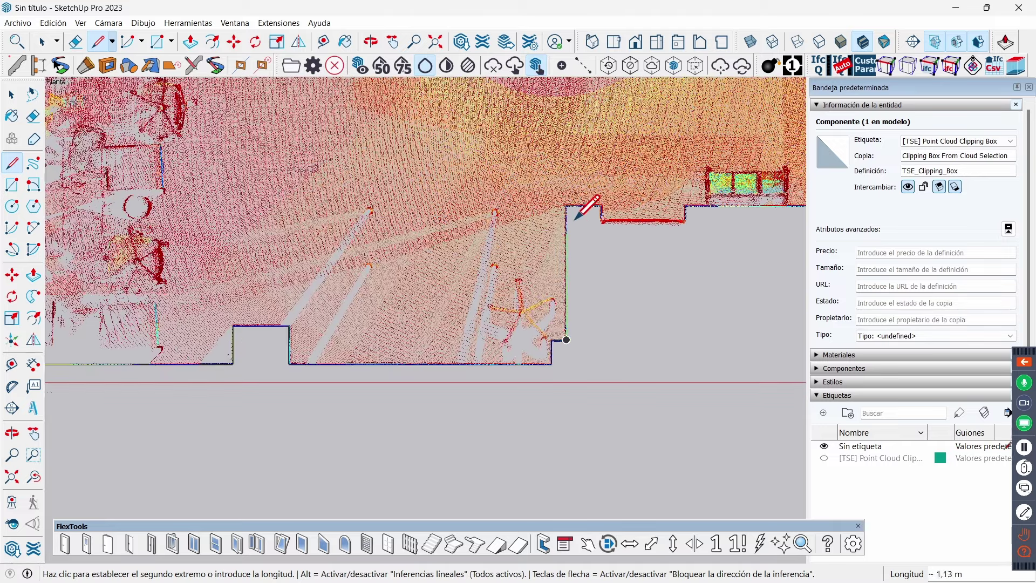
scroll(572, 204, up, 2)
scroll(569, 205, up, 2)
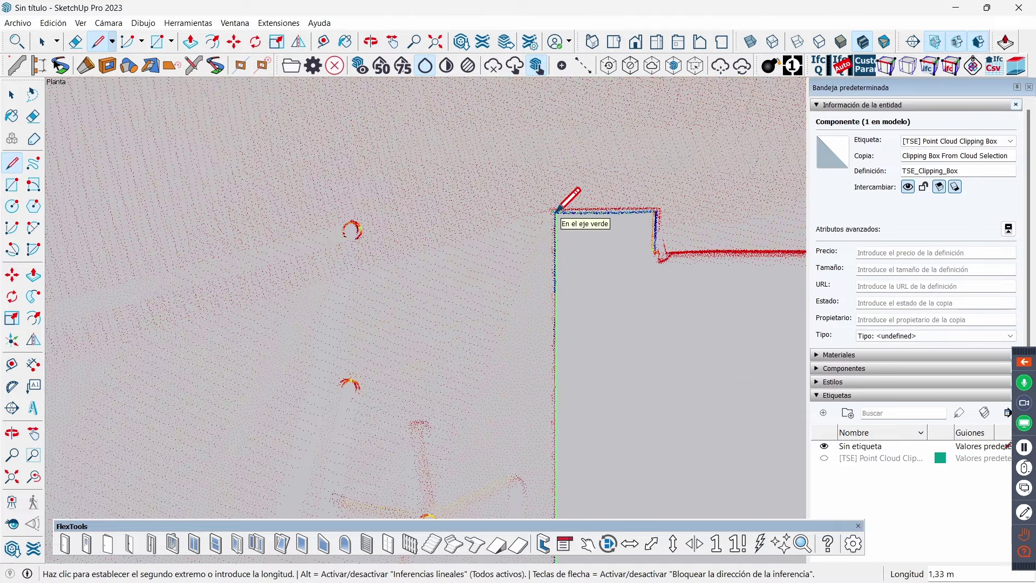
click(556, 210)
- Trace the top wall edge to the right corner and down to the lower wall corner
scroll(539, 213, down, 1)
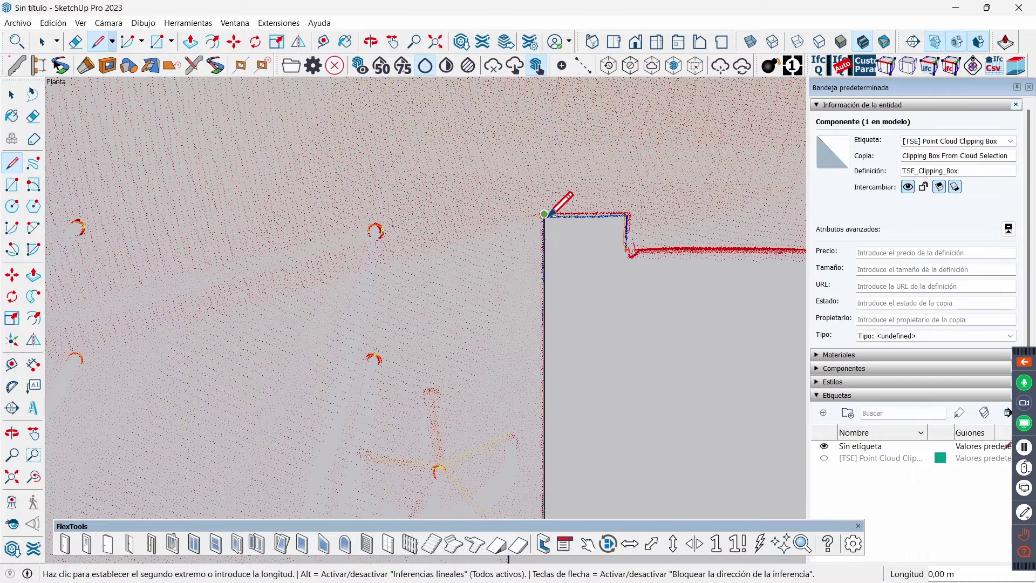
scroll(539, 213, down, 2)
scroll(540, 213, down, 1)
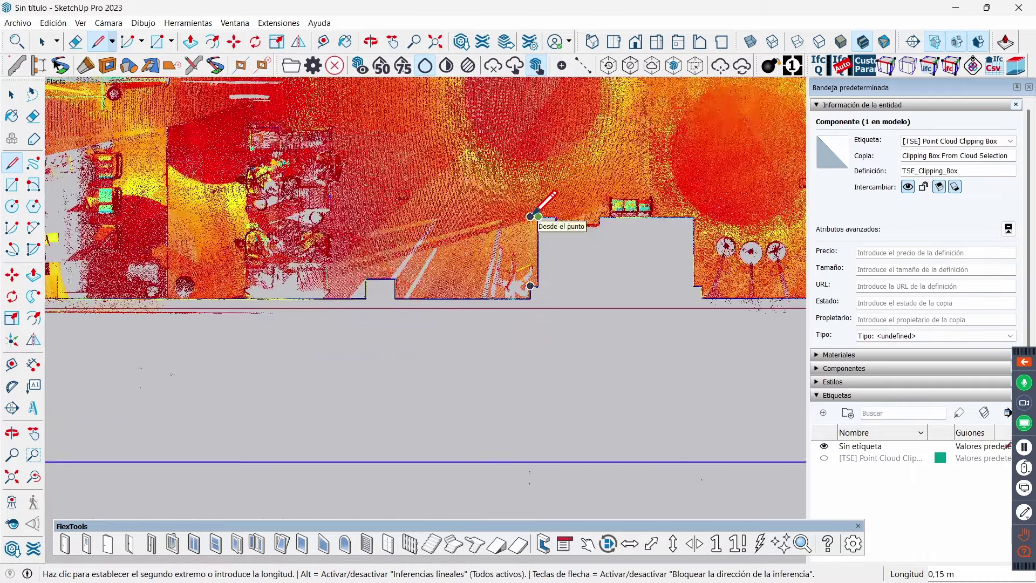
scroll(695, 205, up, 2)
scroll(695, 207, up, 2)
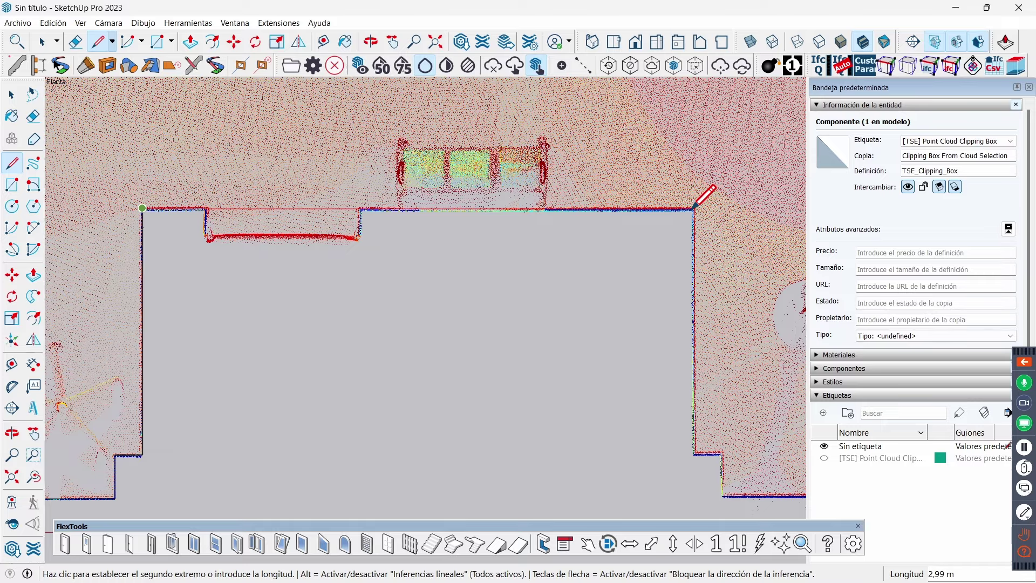
click(695, 208)
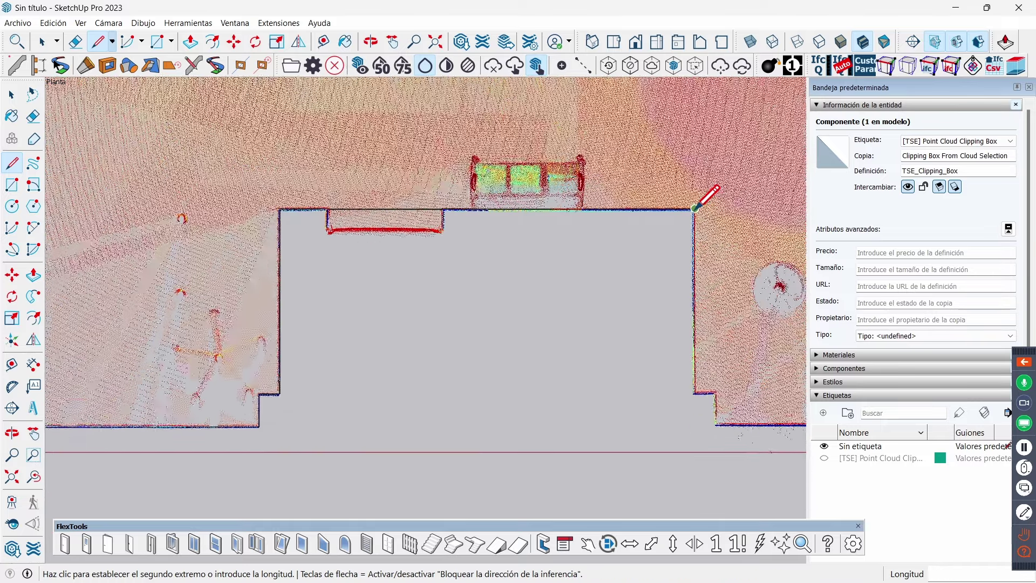
scroll(696, 207, down, 2)
scroll(696, 209, down, 2)
scroll(698, 272, up, 2)
scroll(702, 286, up, 2)
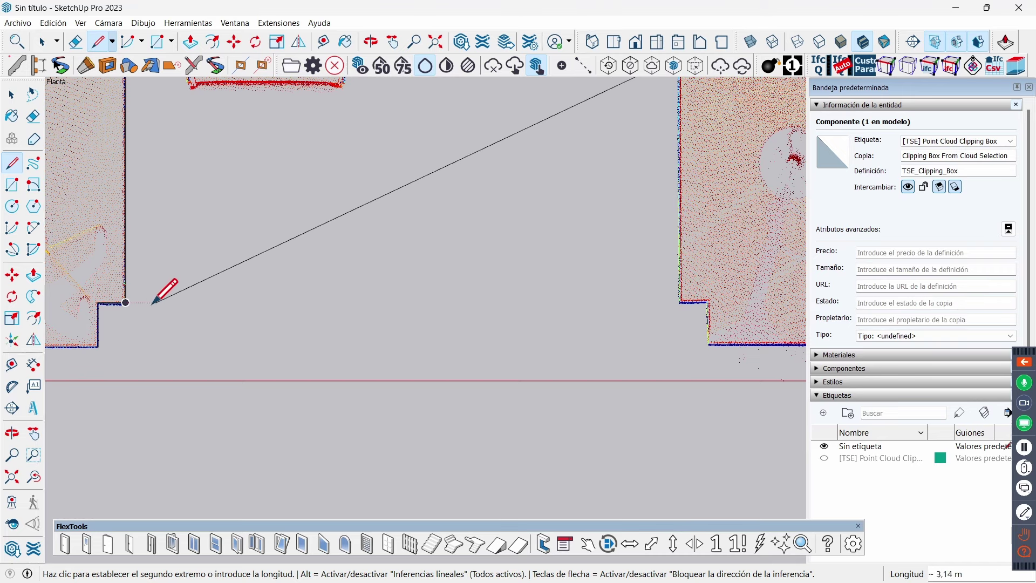
click(680, 302)
scroll(708, 299, up, 2)
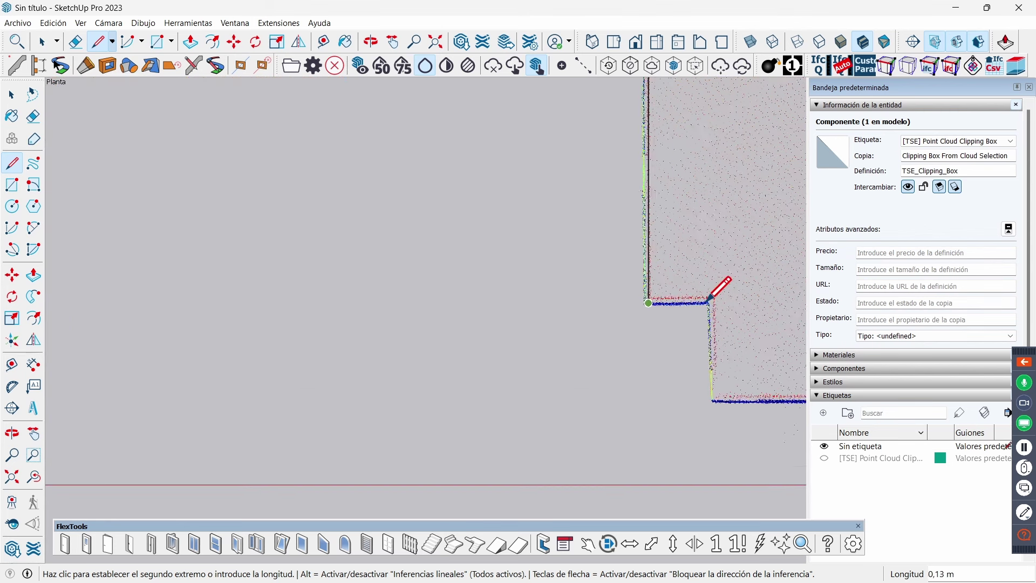
scroll(708, 300, up, 1)
click(709, 303)
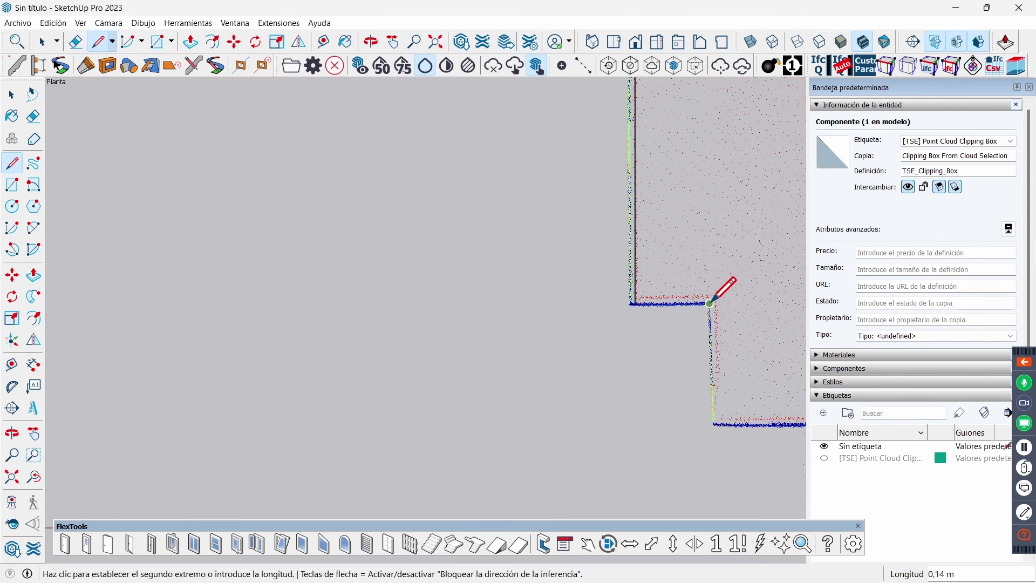
click(714, 423)
- Trace the remaining right-side wall corners and close the outline at the top corner
scroll(370, 300, down, 2)
scroll(305, 308, down, 2)
scroll(290, 317, down, 3)
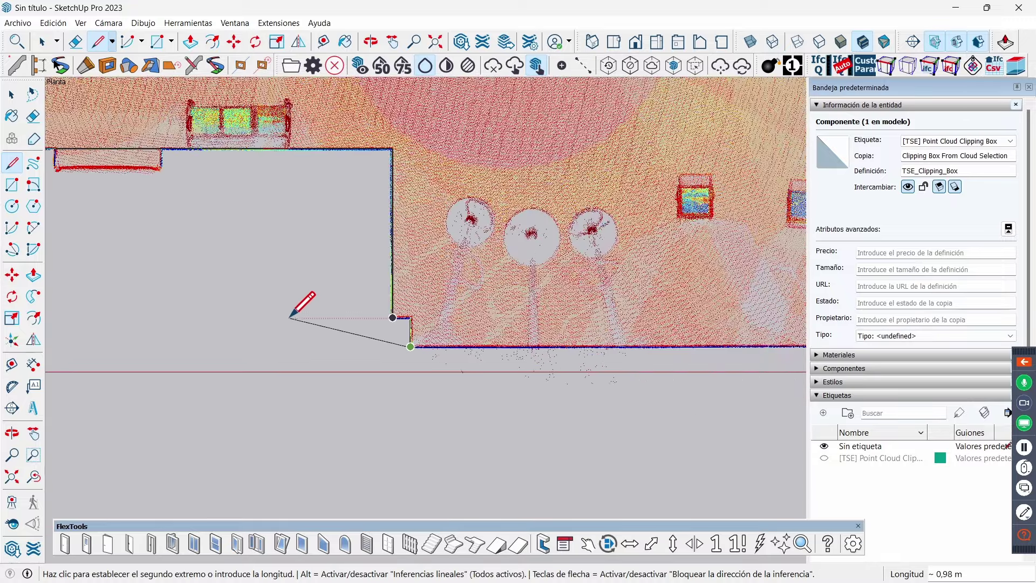
scroll(289, 317, down, 2)
scroll(291, 315, down, 2)
scroll(615, 305, up, 3)
scroll(586, 317, up, 3)
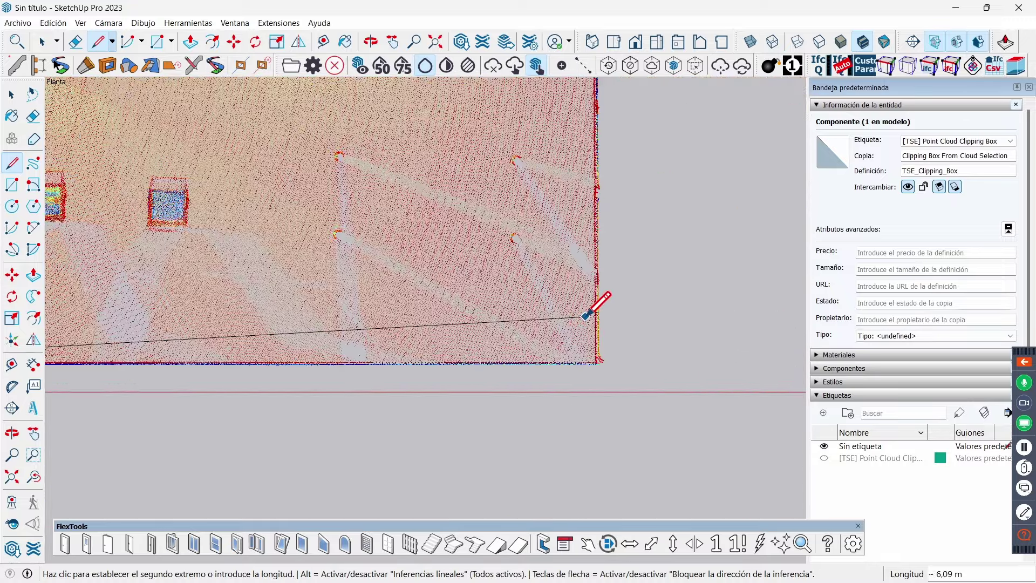
scroll(586, 317, up, 3)
scroll(609, 378, up, 2)
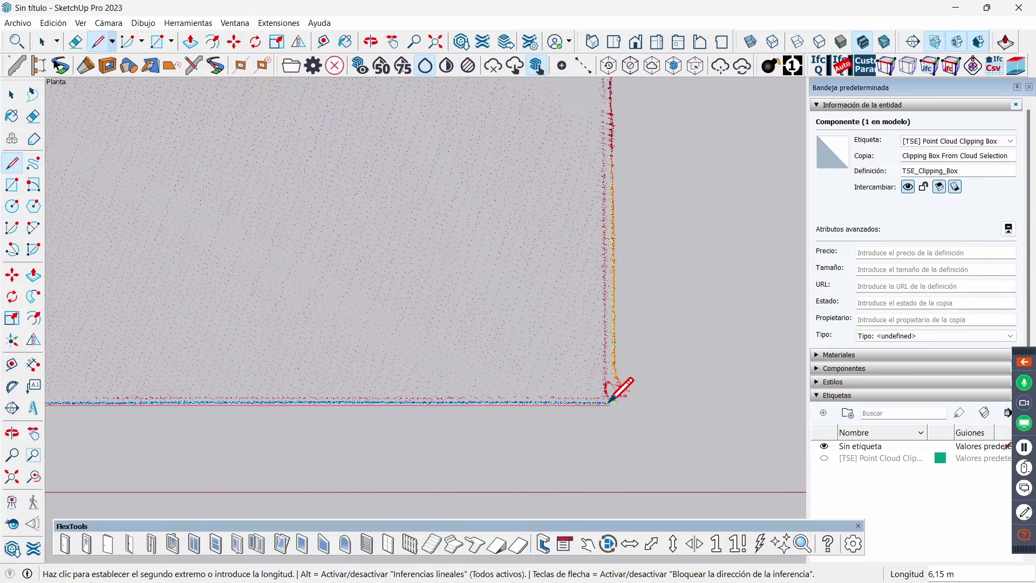
click(607, 402)
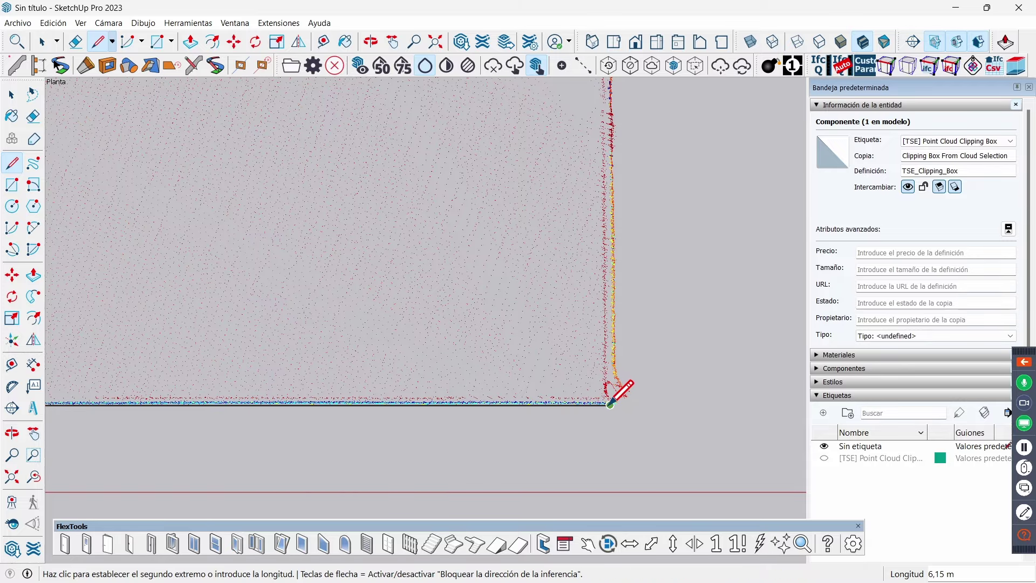
scroll(615, 410, down, 2)
scroll(640, 453, down, 2)
scroll(639, 454, down, 2)
scroll(647, 434, down, 1)
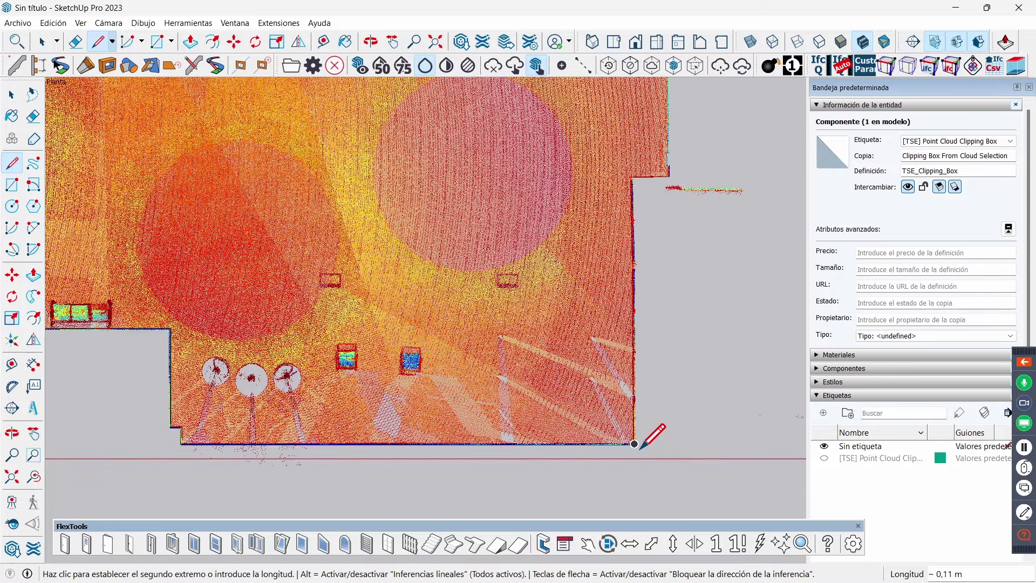
scroll(634, 176, up, 3)
scroll(634, 177, up, 2)
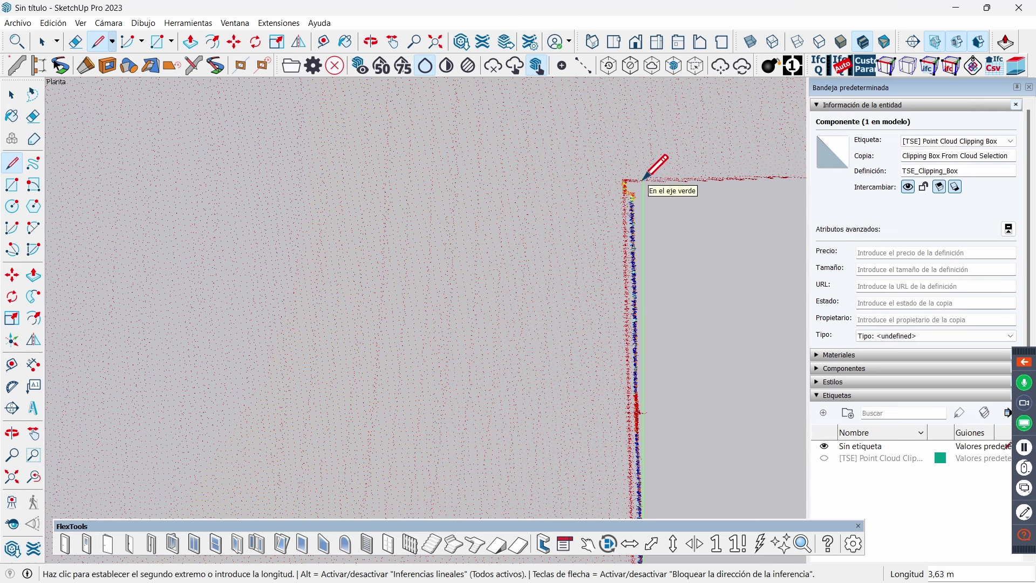
click(643, 178)
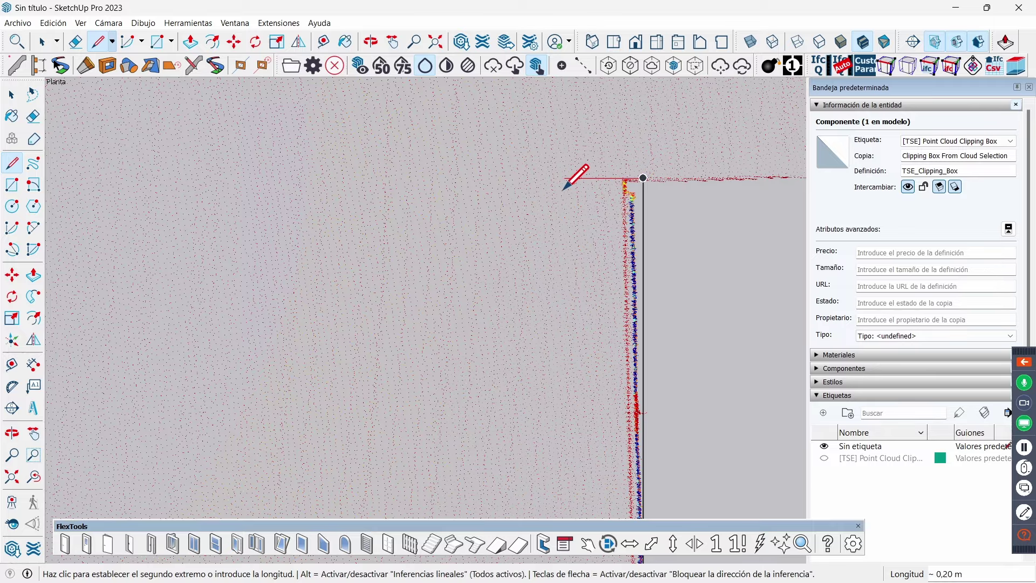
scroll(567, 187, down, 2)
scroll(573, 180, down, 1)
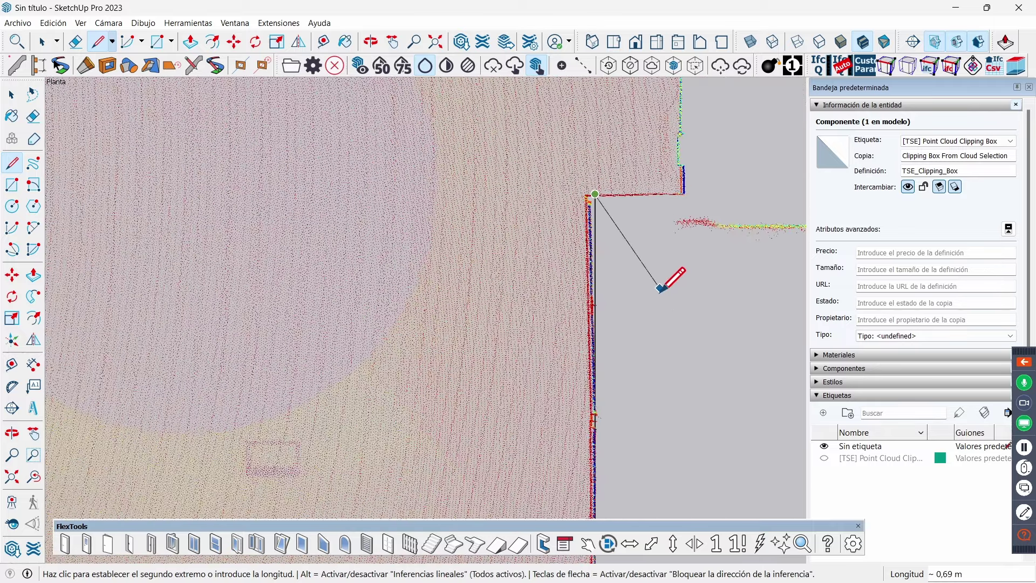
scroll(659, 289, down, 3)
scroll(659, 289, down, 1)
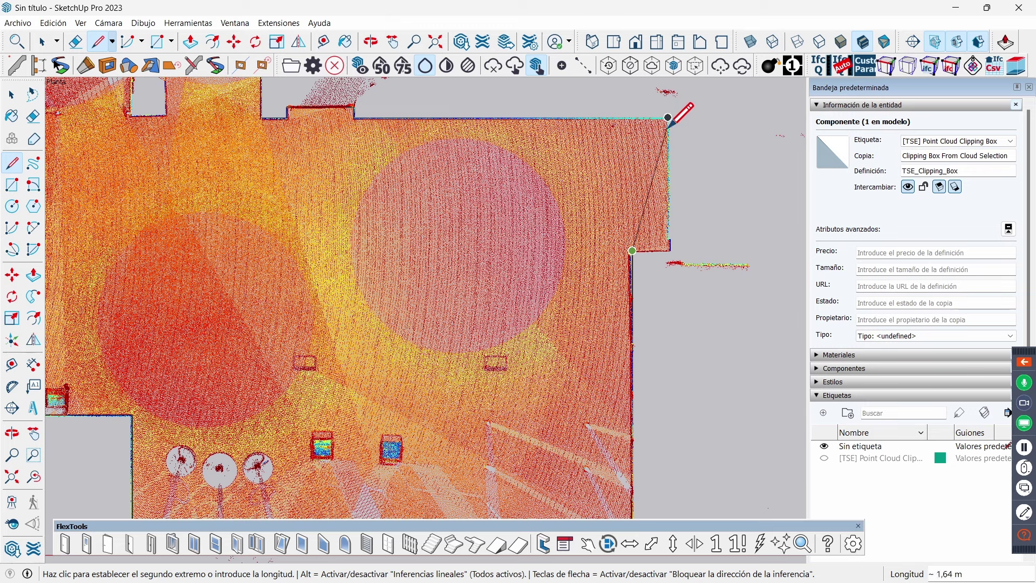
scroll(672, 244, up, 2)
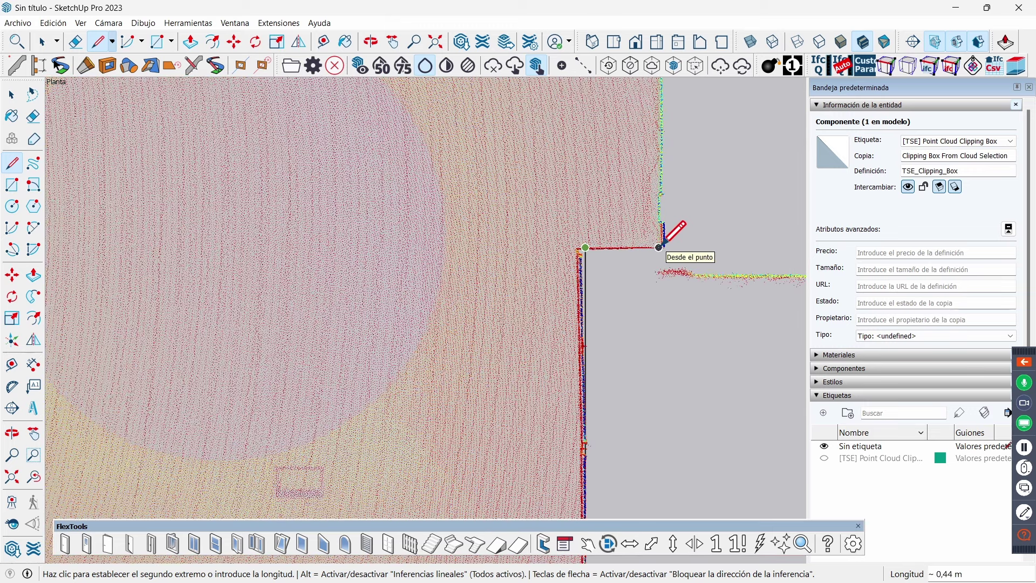
click(659, 247)
scroll(660, 247, down, 1)
scroll(659, 247, down, 2)
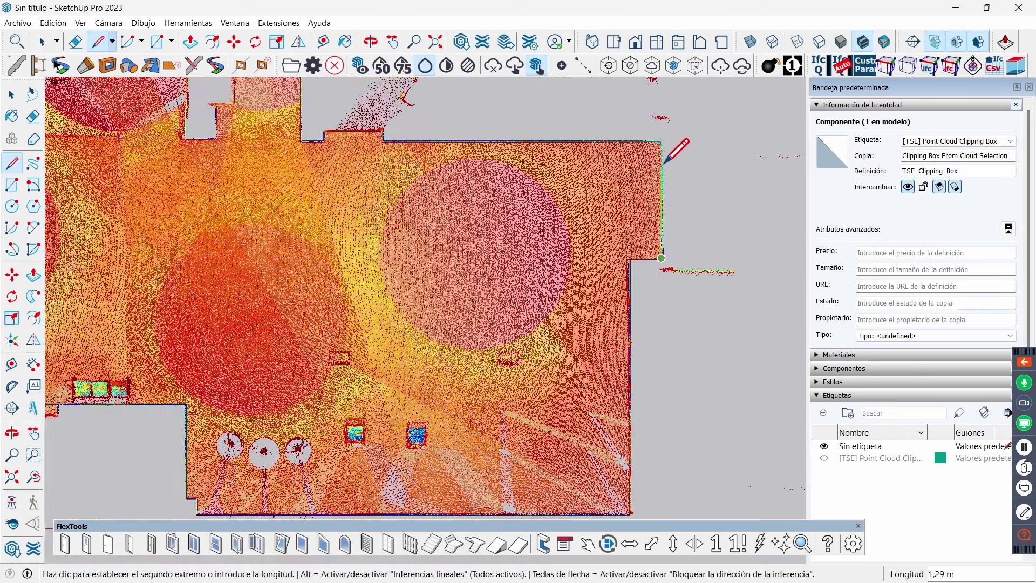
click(662, 141)
- Zoom out and select the traced floor-plan face, confirming its 140,32 m² area
key(space)
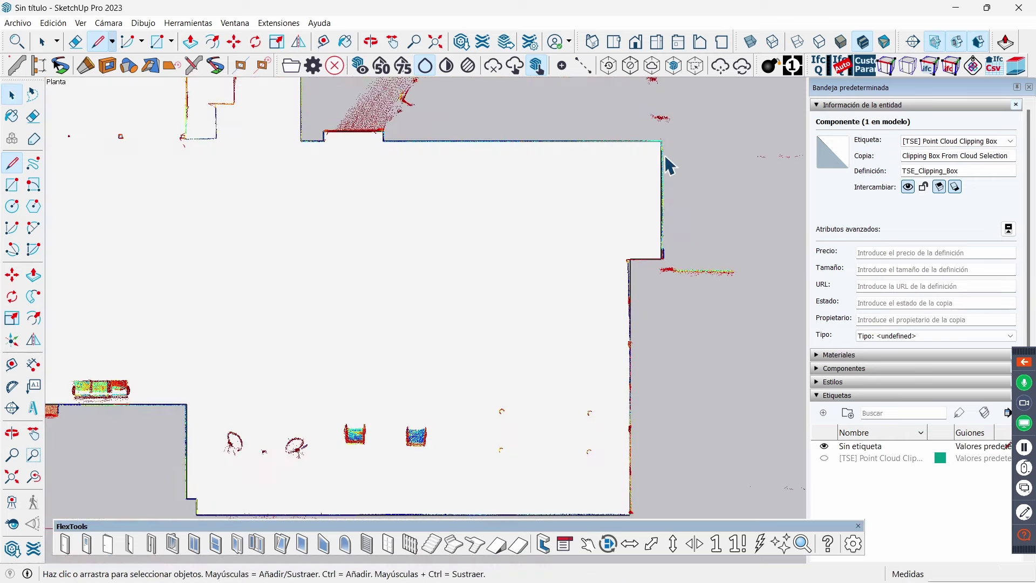
scroll(705, 230, down, 1)
scroll(705, 229, down, 1)
scroll(709, 238, down, 1)
scroll(713, 259, down, 2)
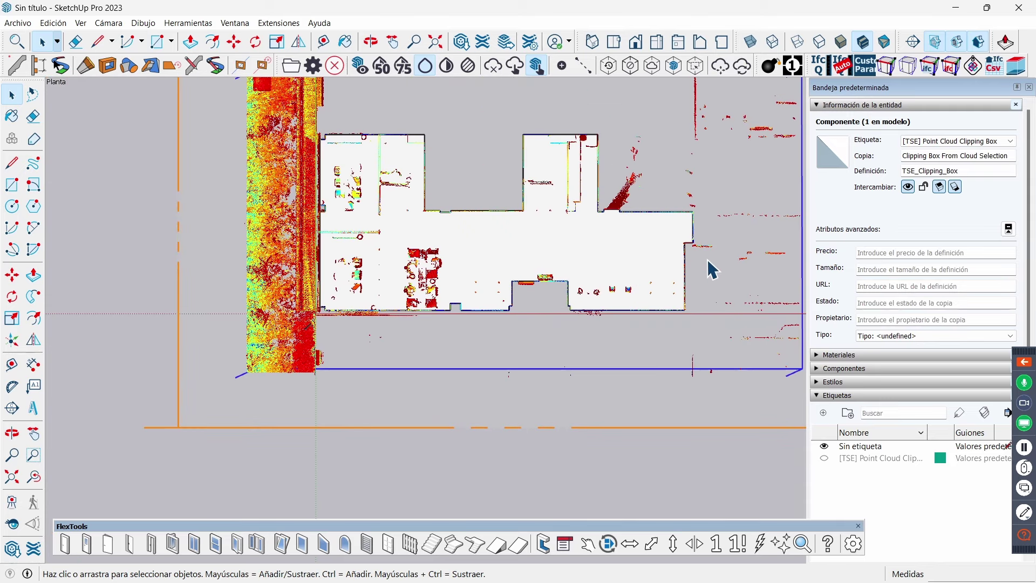
click(669, 251)
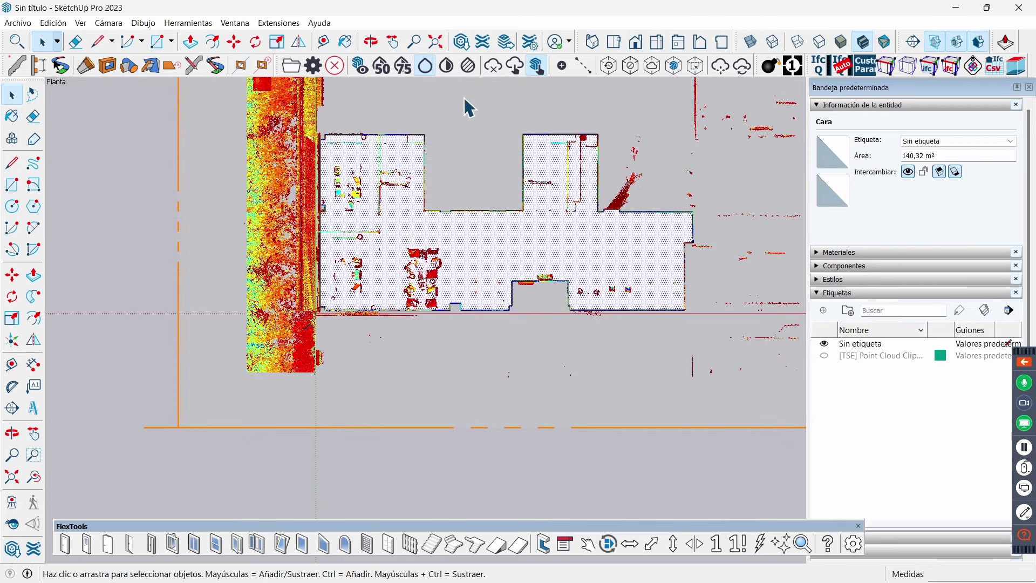
scroll(468, 105, up, 1)
scroll(764, 157, up, 1)
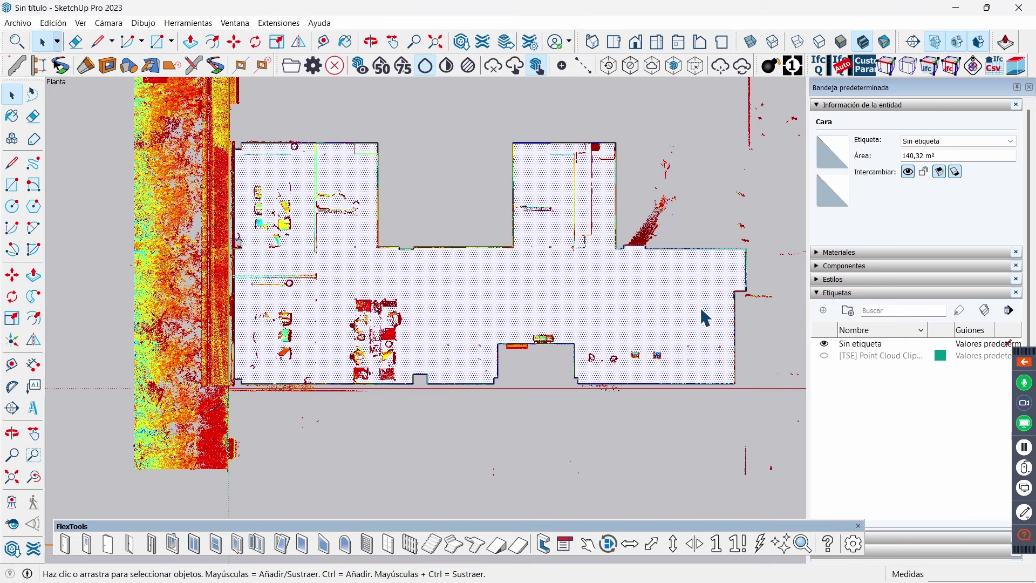
- Disable the Sección 1 section cut in the Outliner to reveal the full 3D point cloud
middle_drag(706, 357, 771, 332)
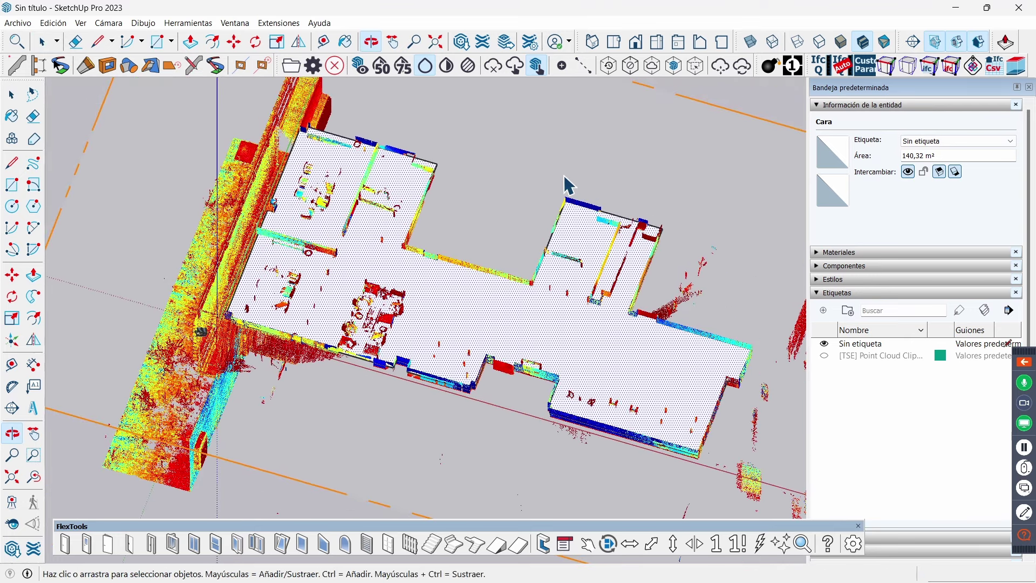
click(817, 295)
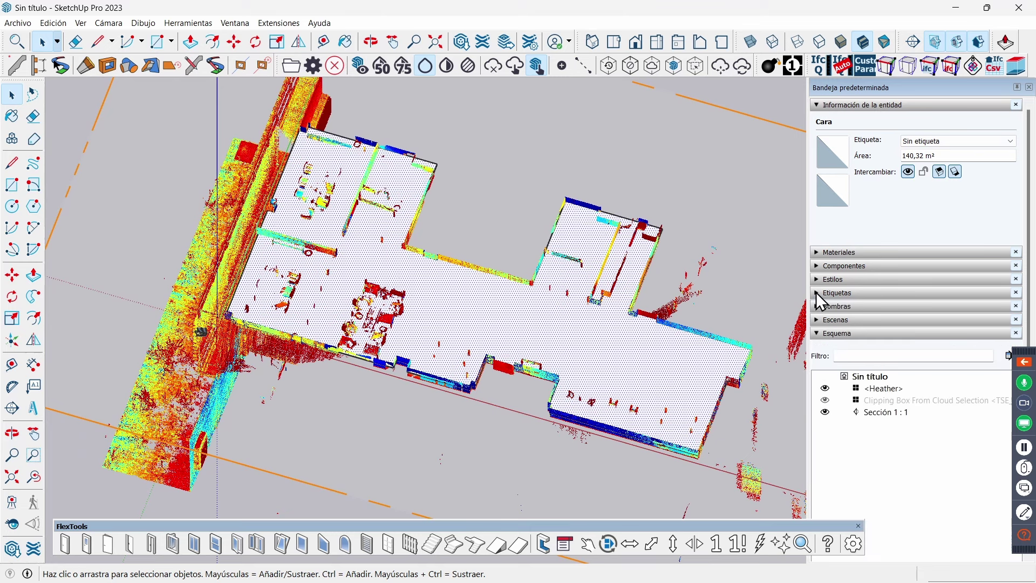
double_click(858, 412)
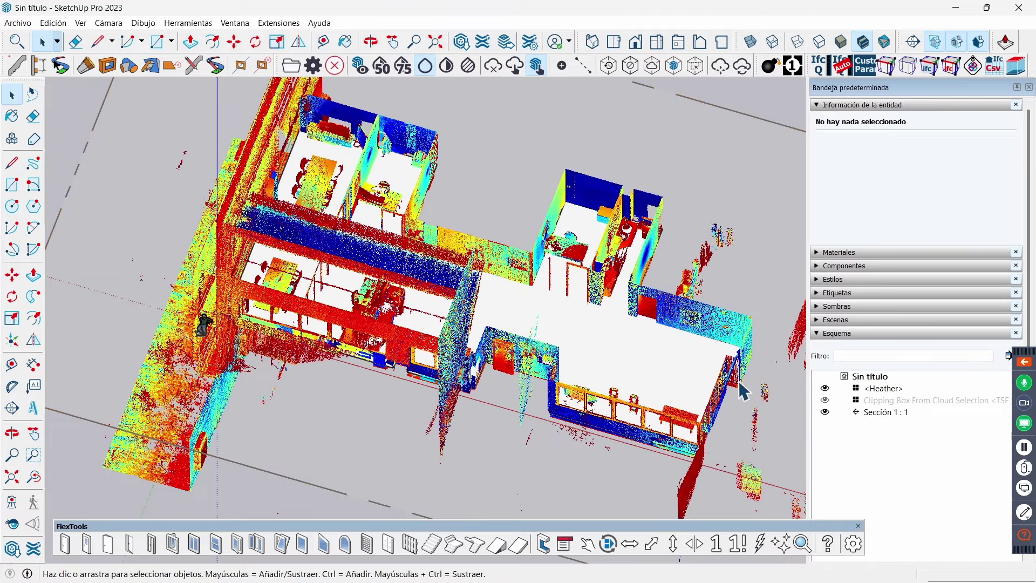
- Select all 41 entities of the traced floor-plan face and edges
middle_drag(626, 267, 599, 215)
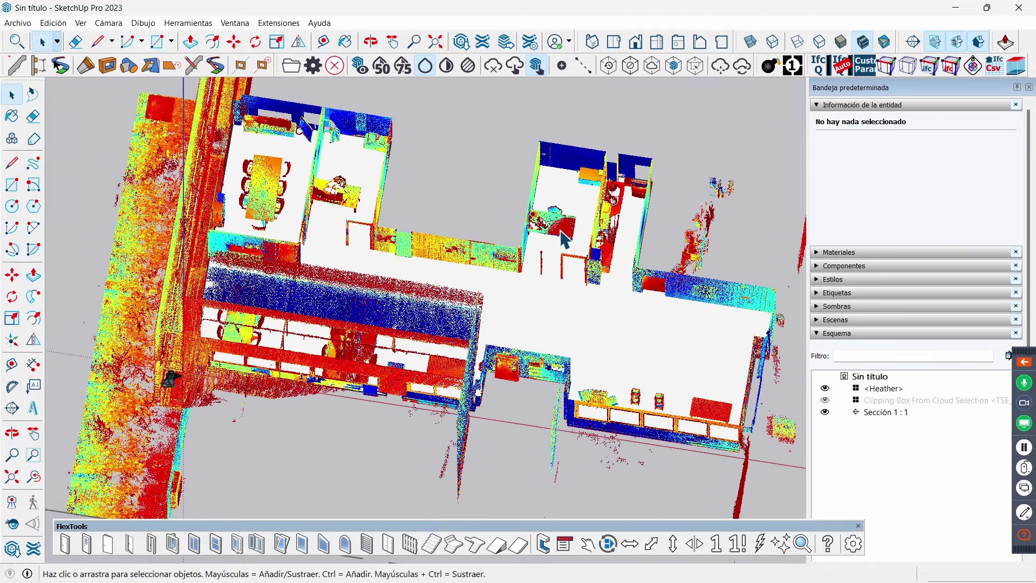
scroll(599, 216, up, 3)
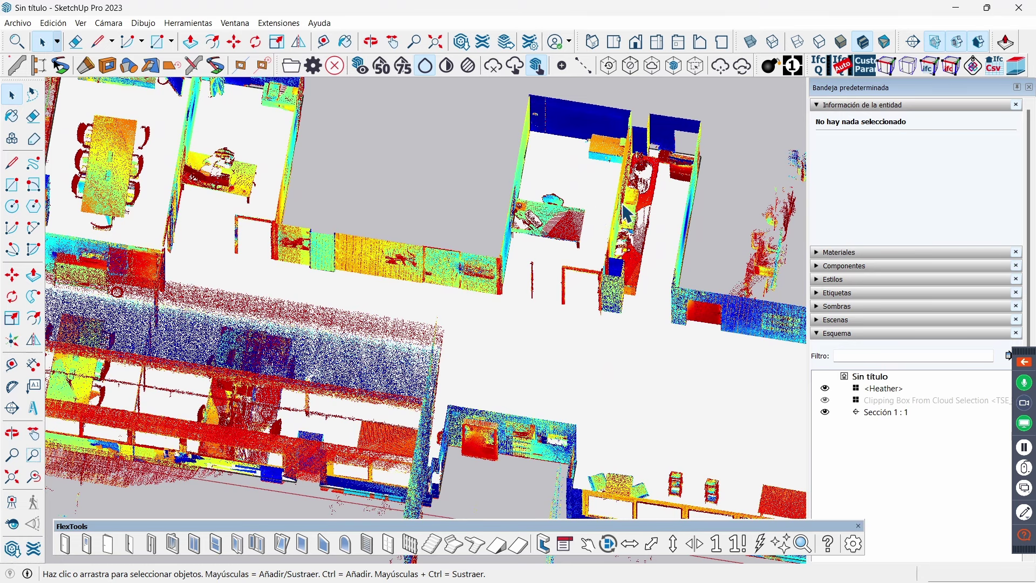
scroll(629, 248, down, 2)
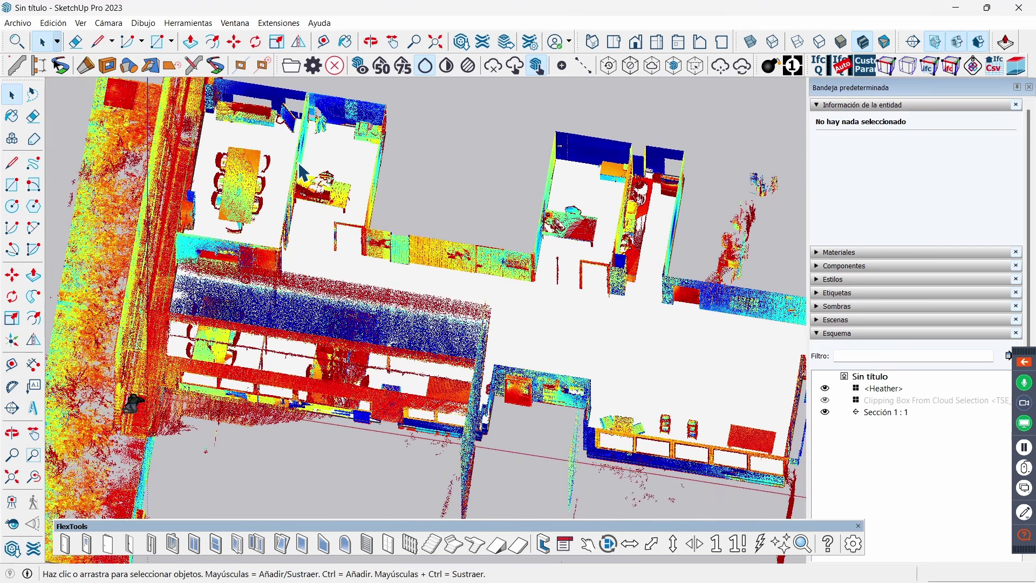
click(638, 345)
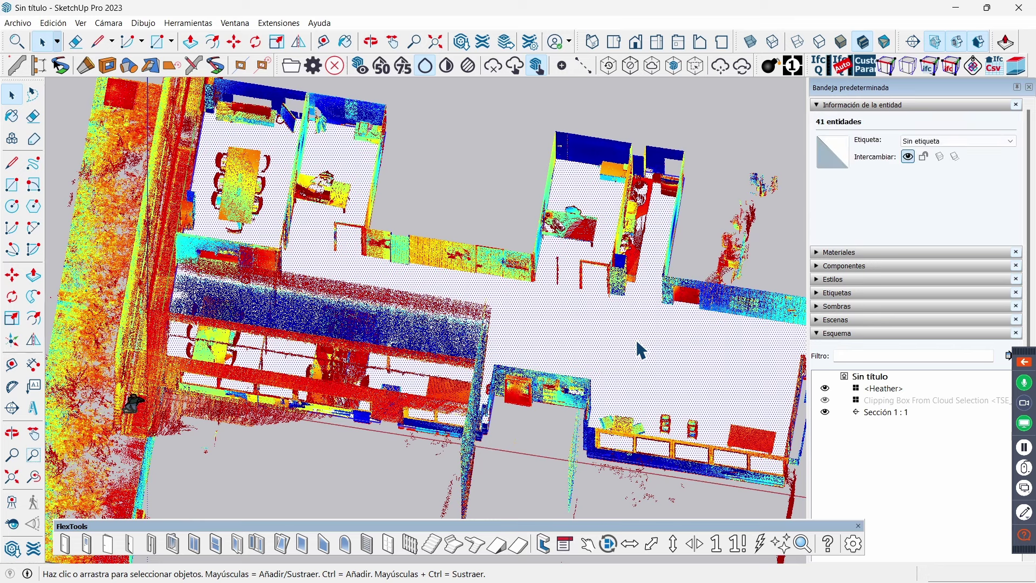
scroll(559, 319, down, 2)
scroll(564, 327, down, 2)
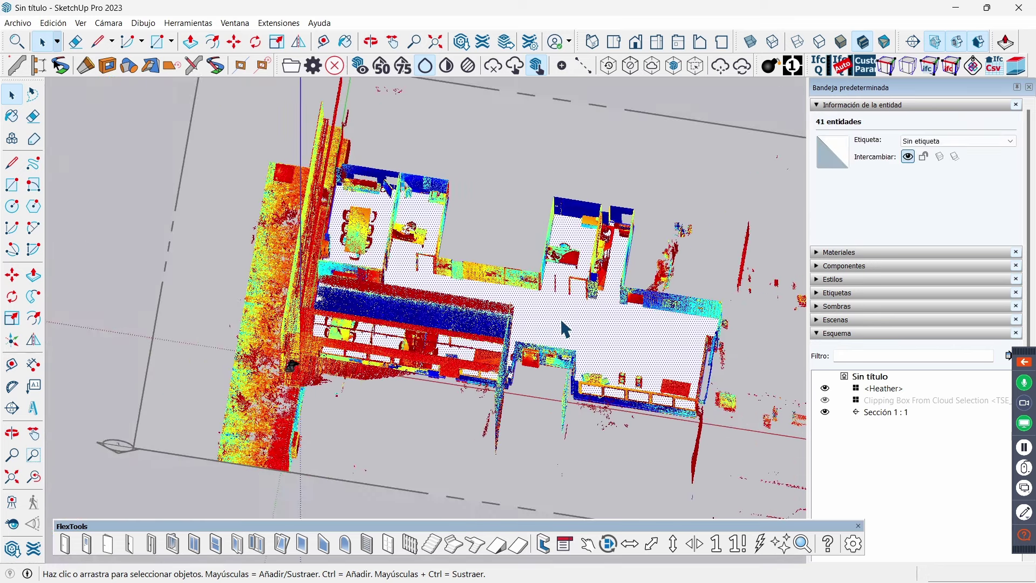
middle_drag(631, 363, 571, 275)
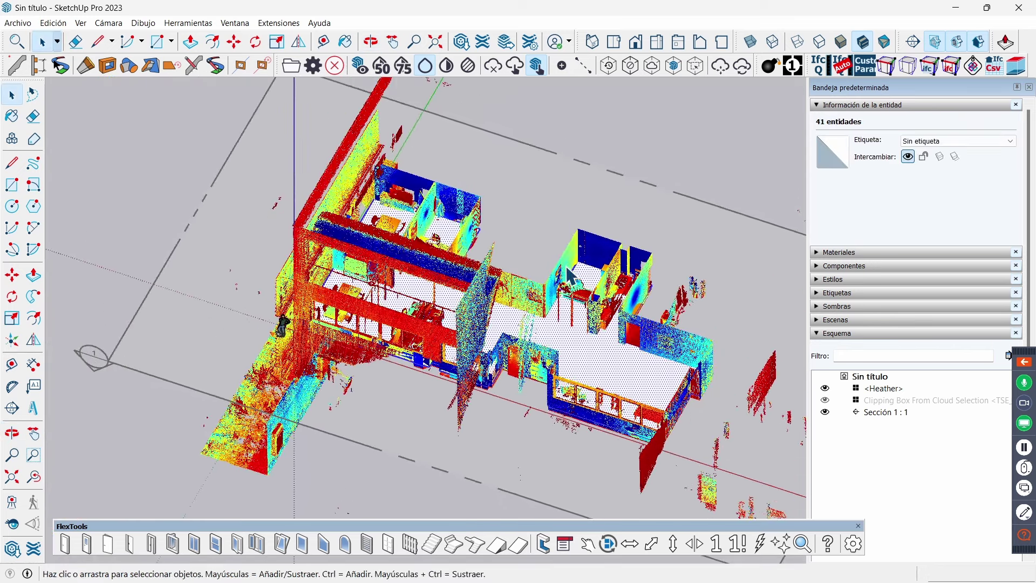
- Move the 41 floor-plan entities straight down about 2,39 m to the scanned floor
key(m)
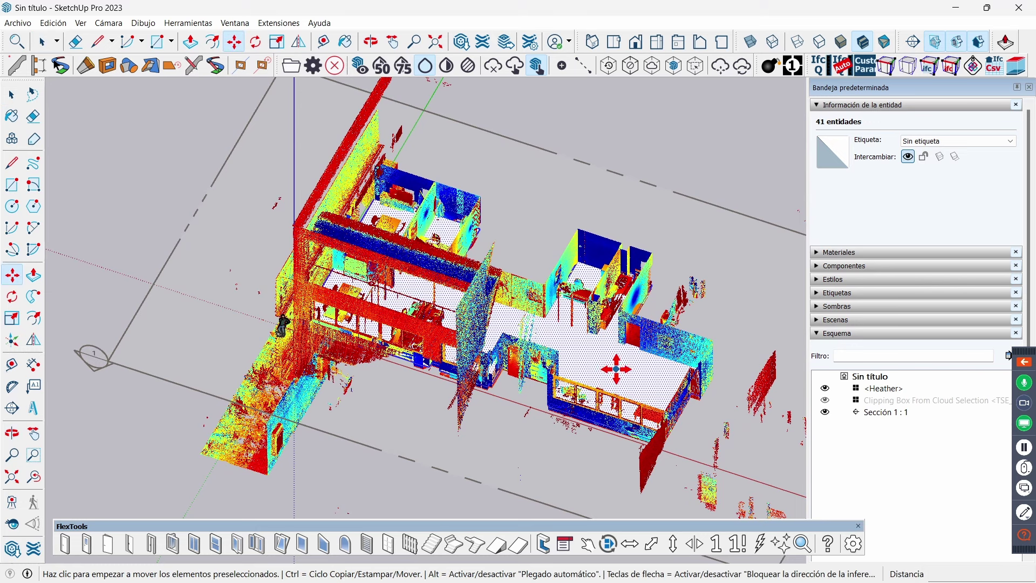
click(618, 364)
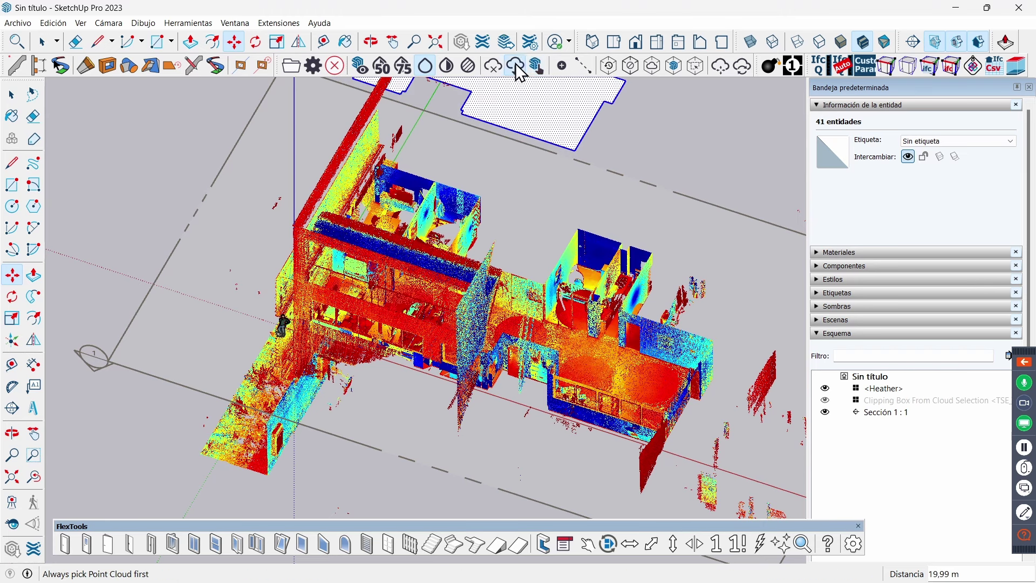
scroll(599, 195, up, 2)
scroll(608, 203, up, 2)
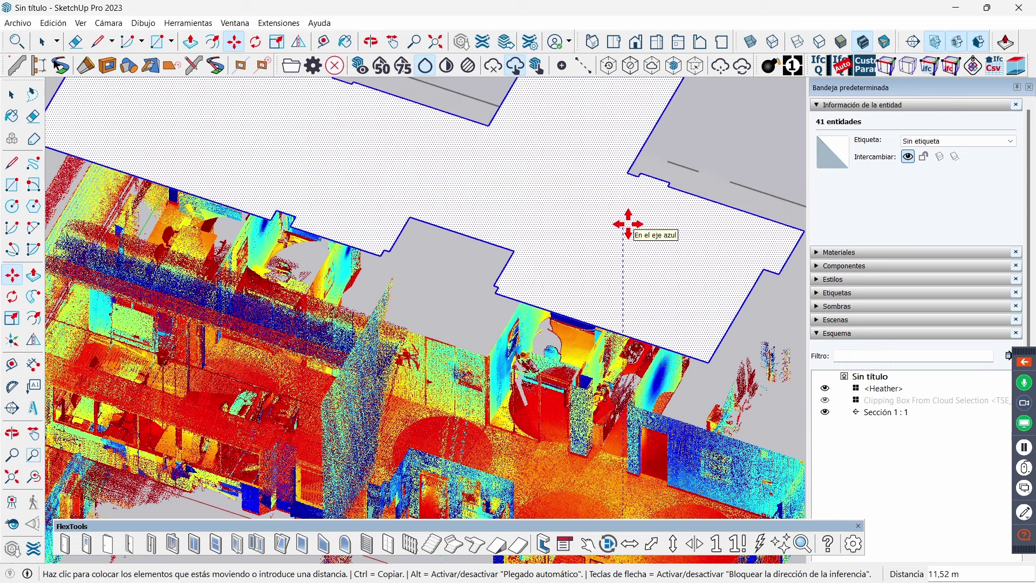
scroll(660, 302, up, 2)
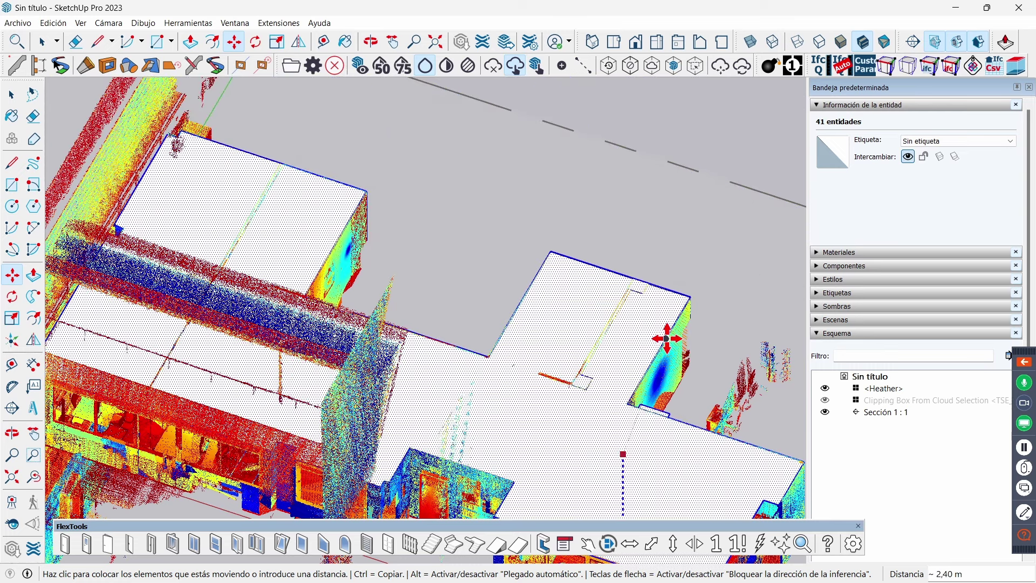
scroll(677, 320, up, 2)
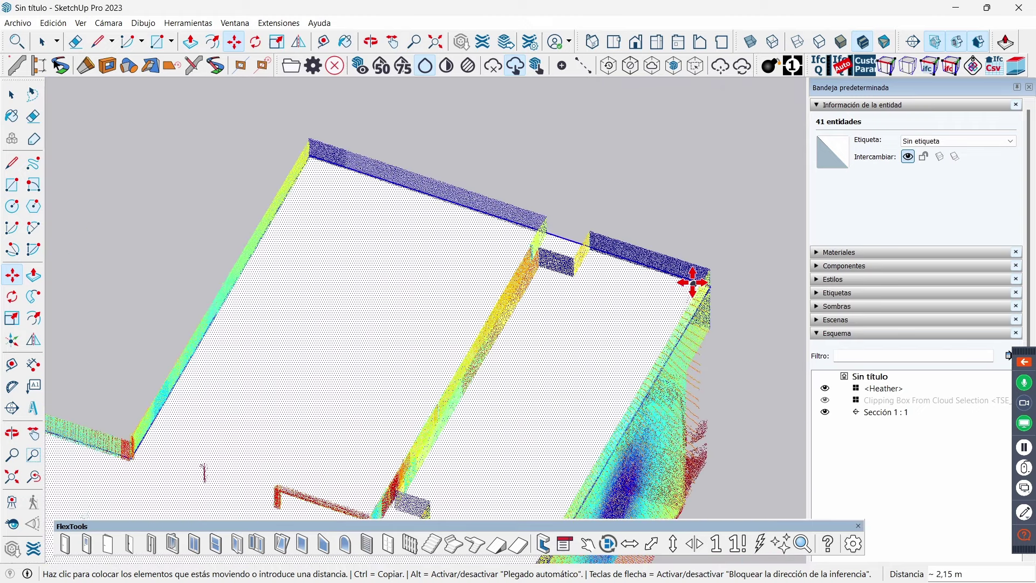
click(573, 260)
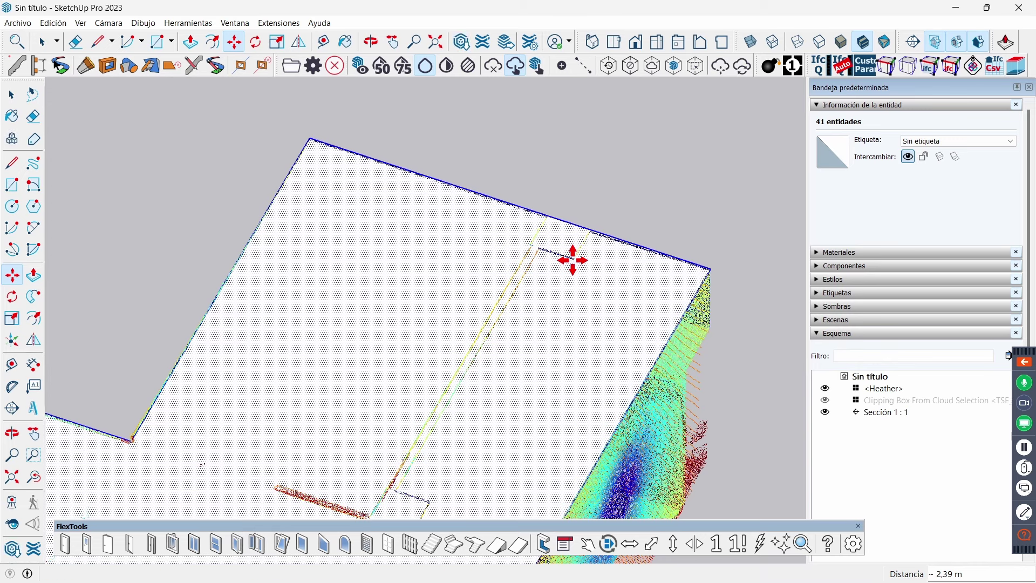
key(space)
- Select the traced floor face and switch to a top-down plan view
click(623, 252)
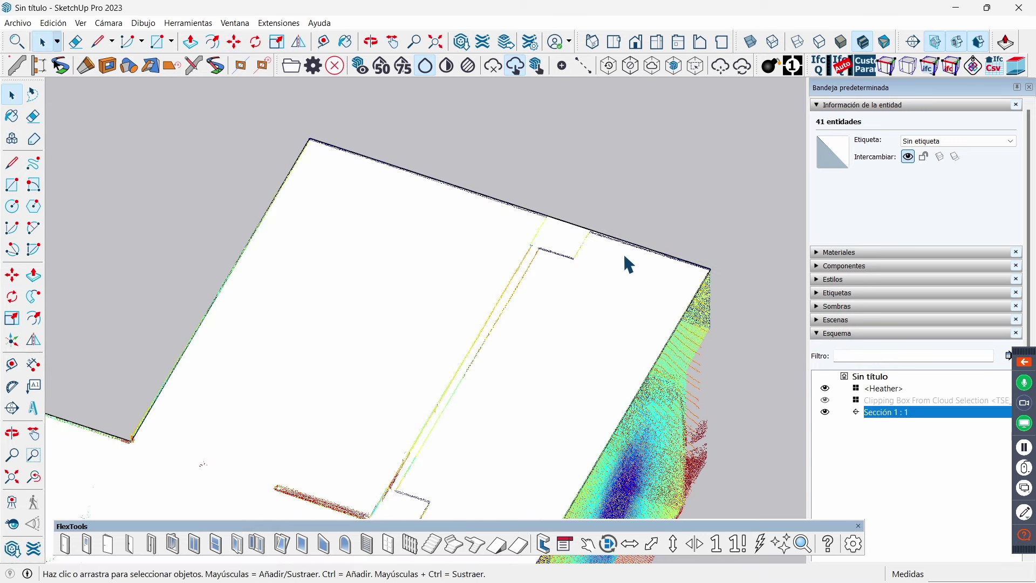
mouse_move(636, 216)
middle_down()
mouse_move(610, 268)
mouse_move(619, 278)
mouse_move(615, 256)
middle_up()
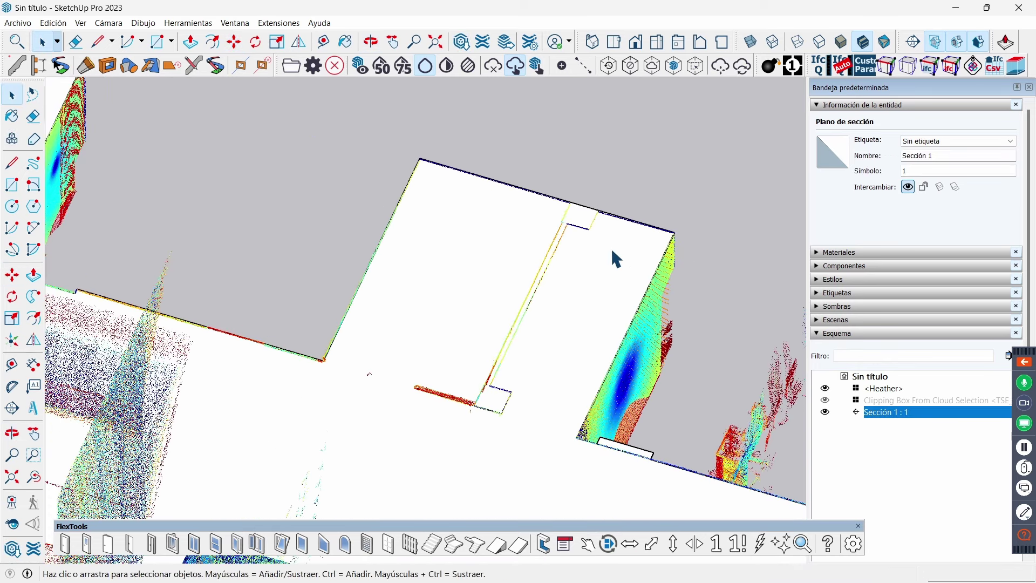
click(615, 258)
scroll(601, 231, up, 1)
scroll(601, 230, up, 1)
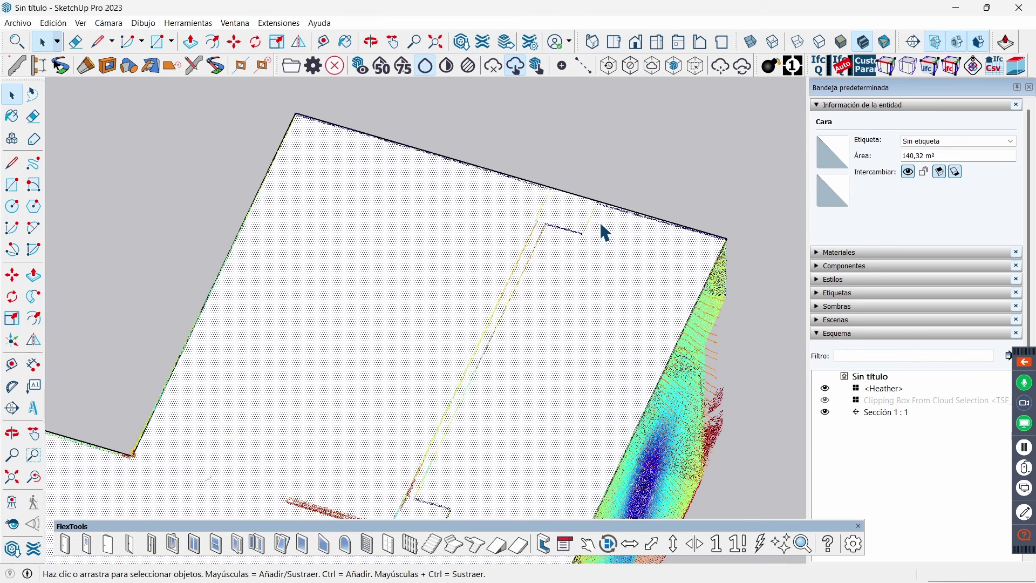
scroll(604, 231, up, 1)
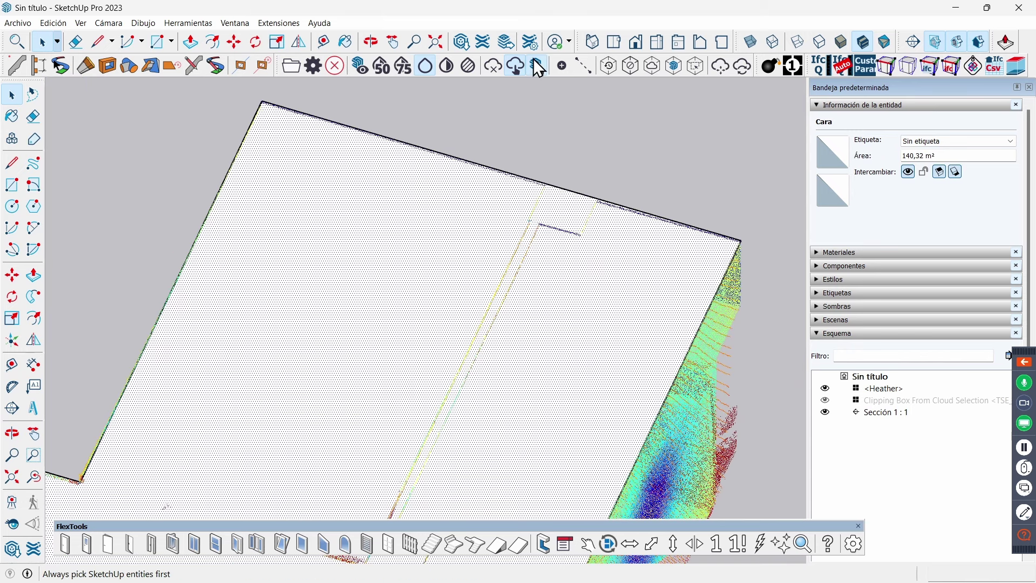
click(619, 47)
scroll(608, 303, down, 1)
scroll(608, 300, down, 1)
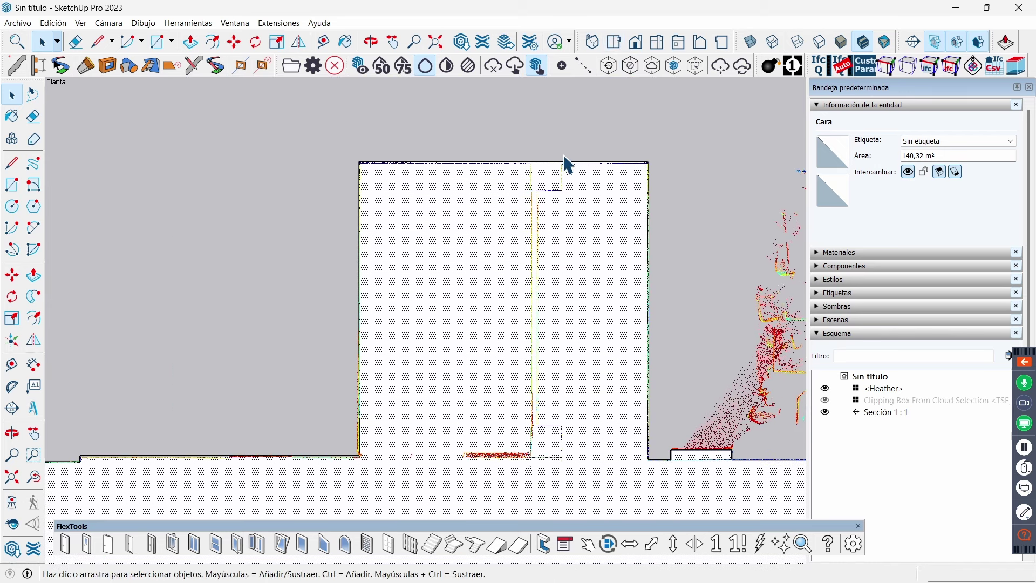
scroll(571, 162, up, 1)
scroll(570, 162, up, 2)
- Trace the upper column rectangle, 0,40 m deep, against the floor face's top edge
key(l)
scroll(564, 163, up, 2)
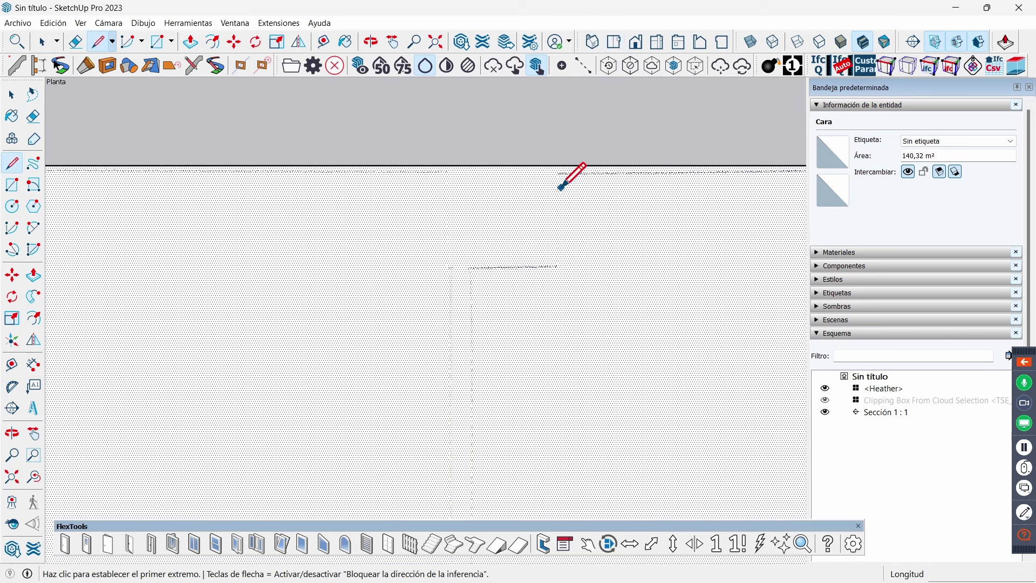
scroll(559, 162, up, 1)
click(557, 163)
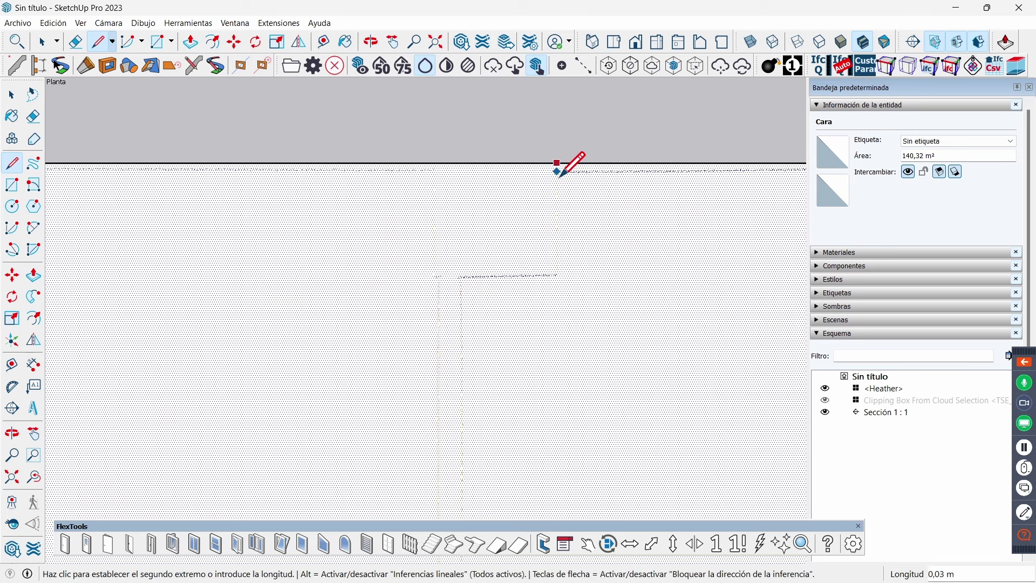
click(556, 276)
click(436, 276)
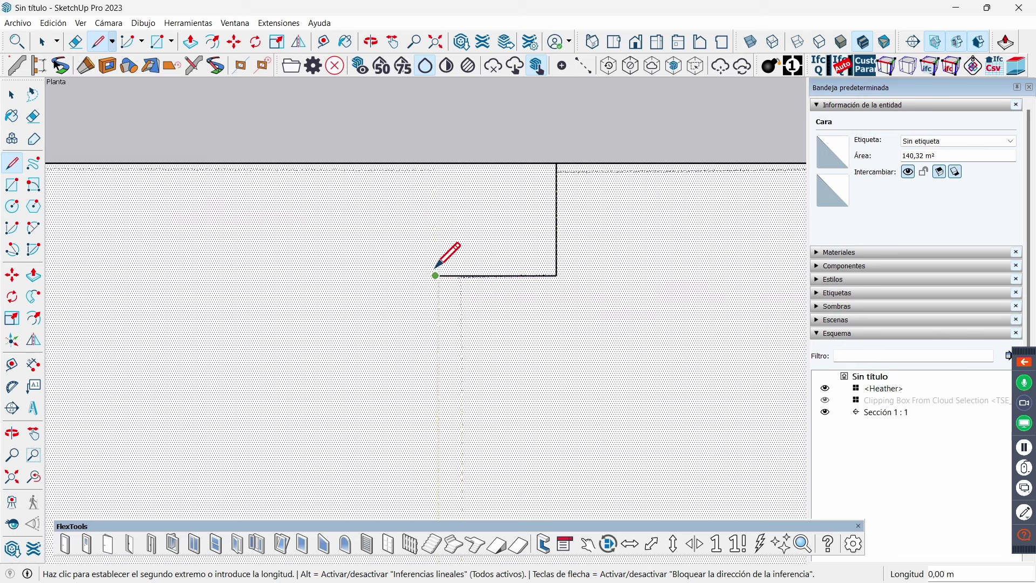
click(436, 162)
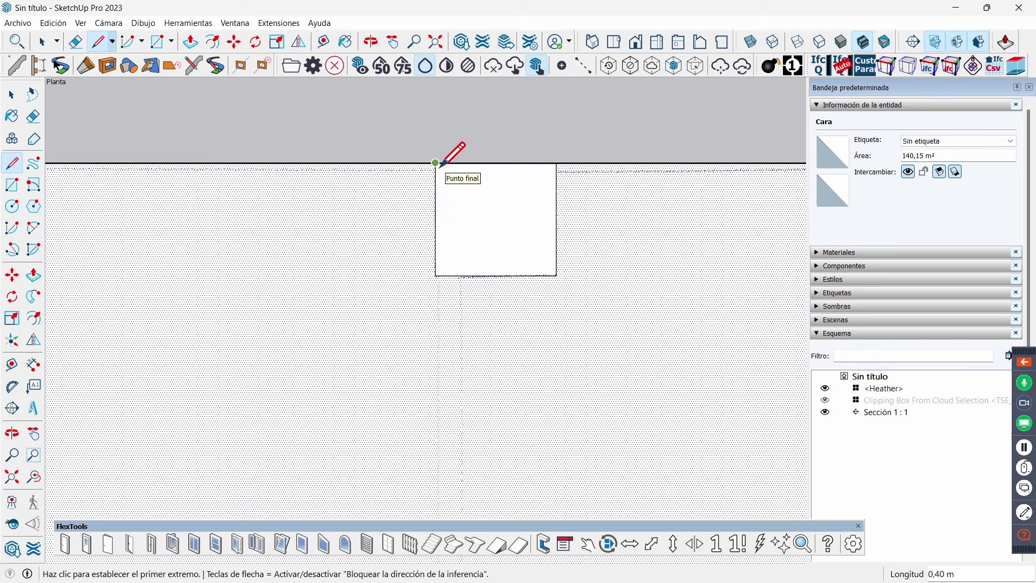
scroll(442, 272, up, 2)
scroll(427, 281, up, 1)
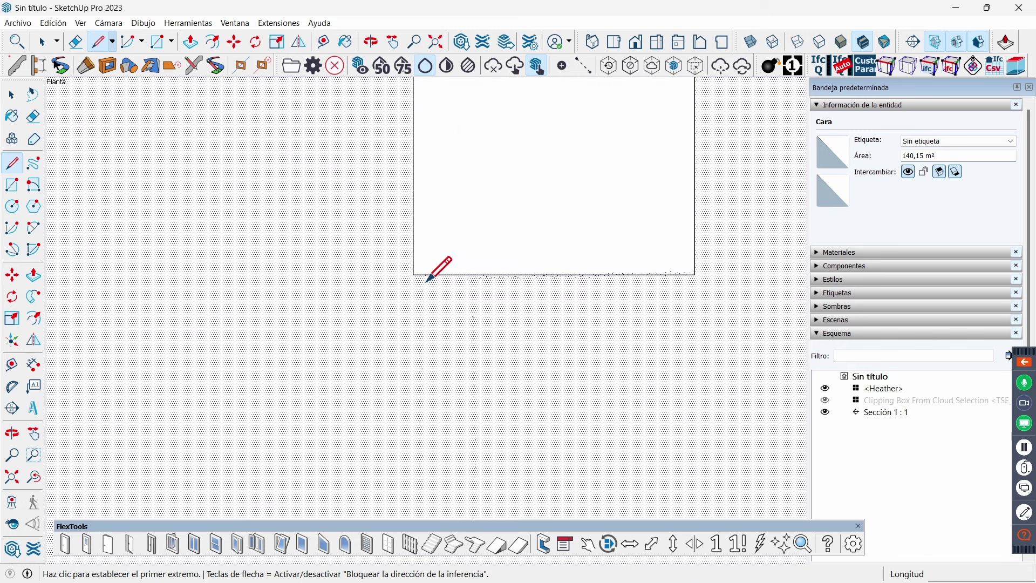
- Run a wall edge down from the upper column and trace the lower column rectangle
click(425, 274)
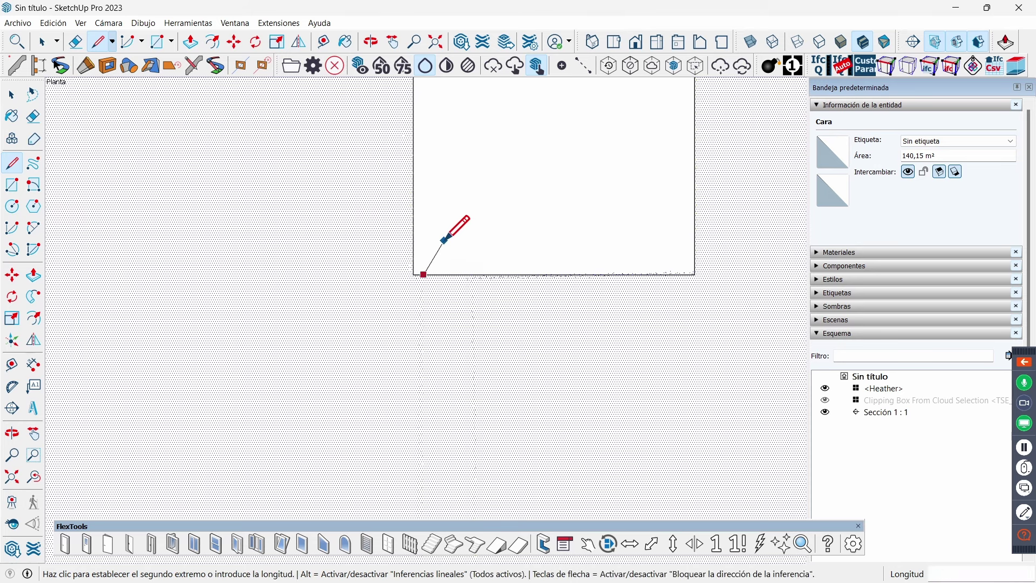
scroll(449, 235, down, 3)
scroll(452, 241, down, 2)
scroll(454, 239, down, 3)
scroll(463, 228, up, 2)
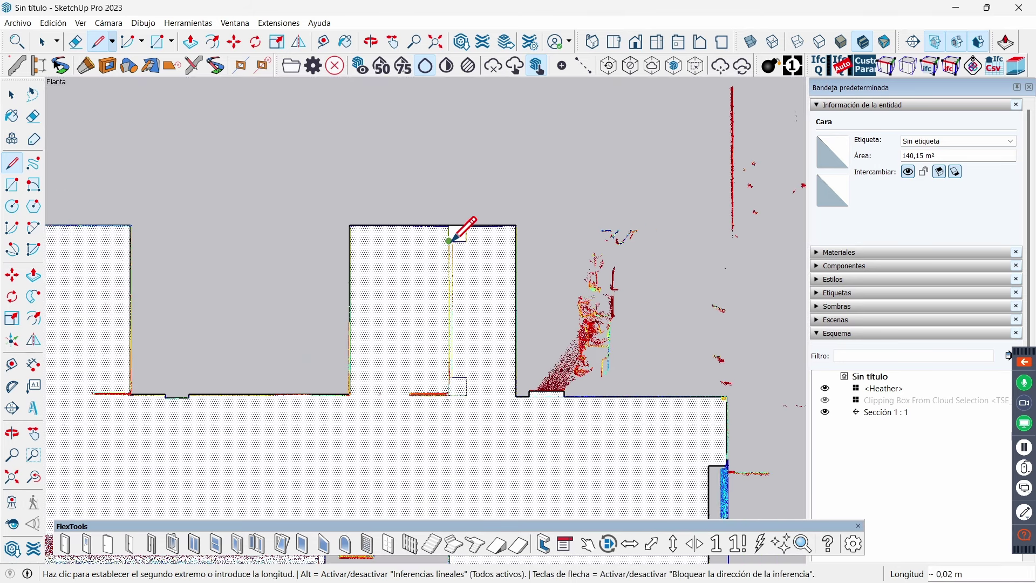
scroll(458, 394, up, 2)
scroll(464, 386, up, 2)
scroll(451, 378, up, 1)
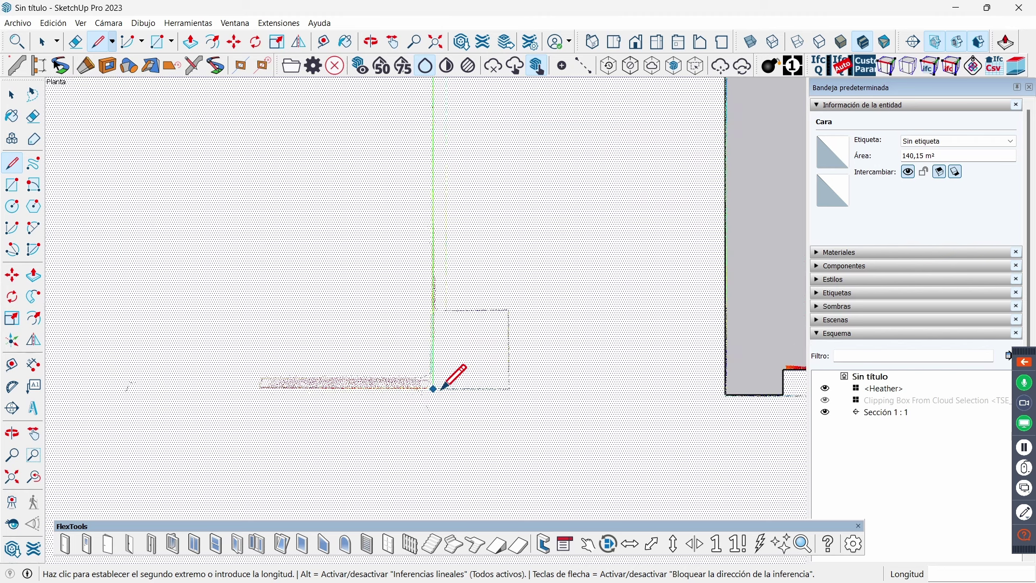
scroll(435, 375, up, 1)
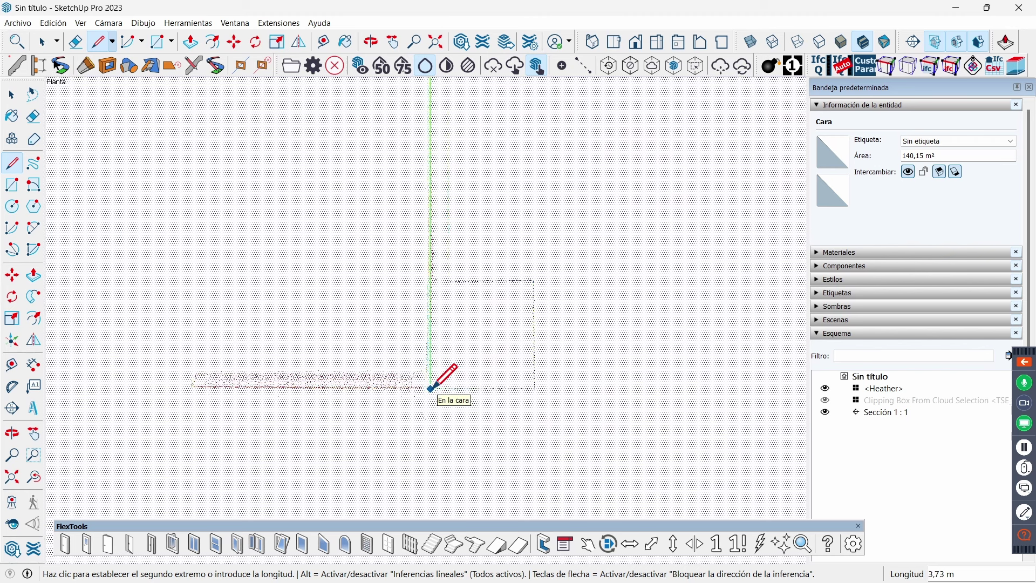
click(429, 388)
click(533, 389)
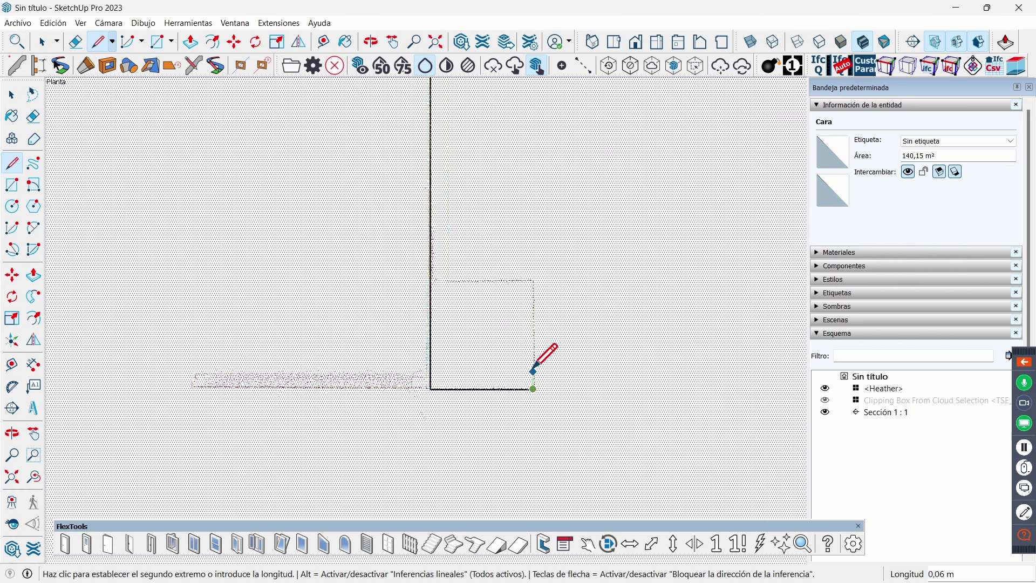
click(533, 280)
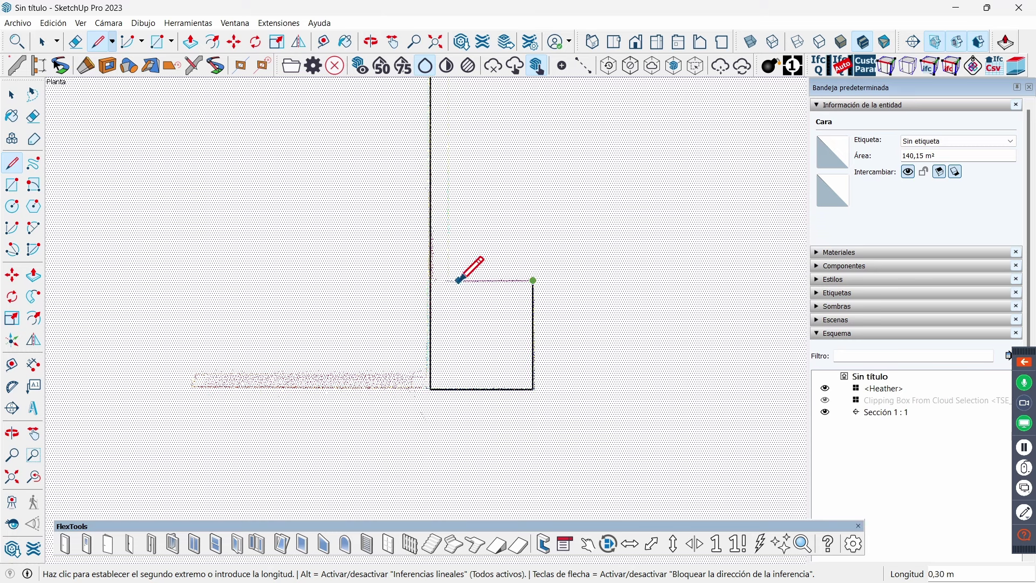
click(432, 281)
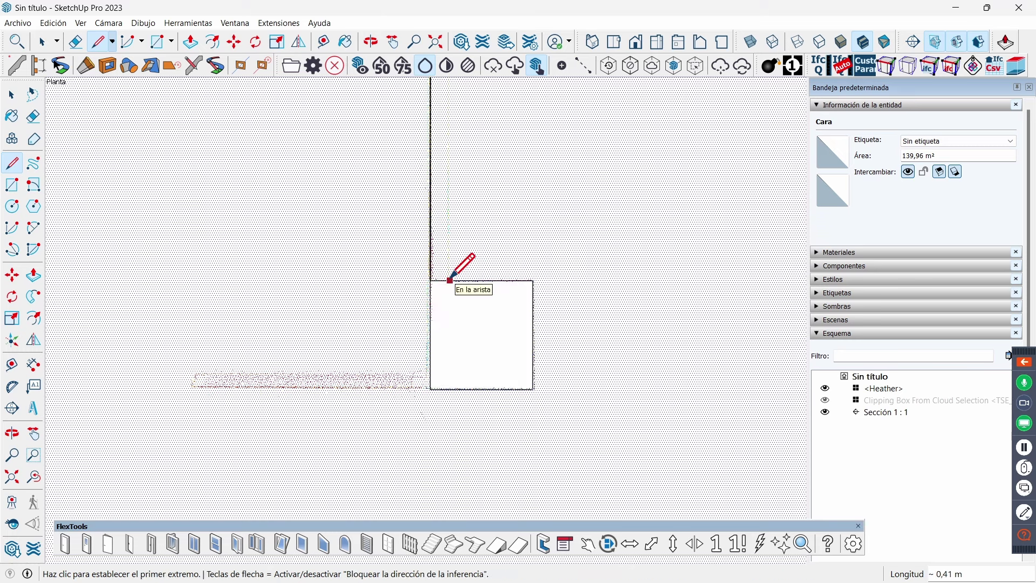
- Draw the thin wall's second edge from the lower column up to the upper column
click(450, 280)
scroll(489, 405, down, 3)
scroll(492, 407, down, 1)
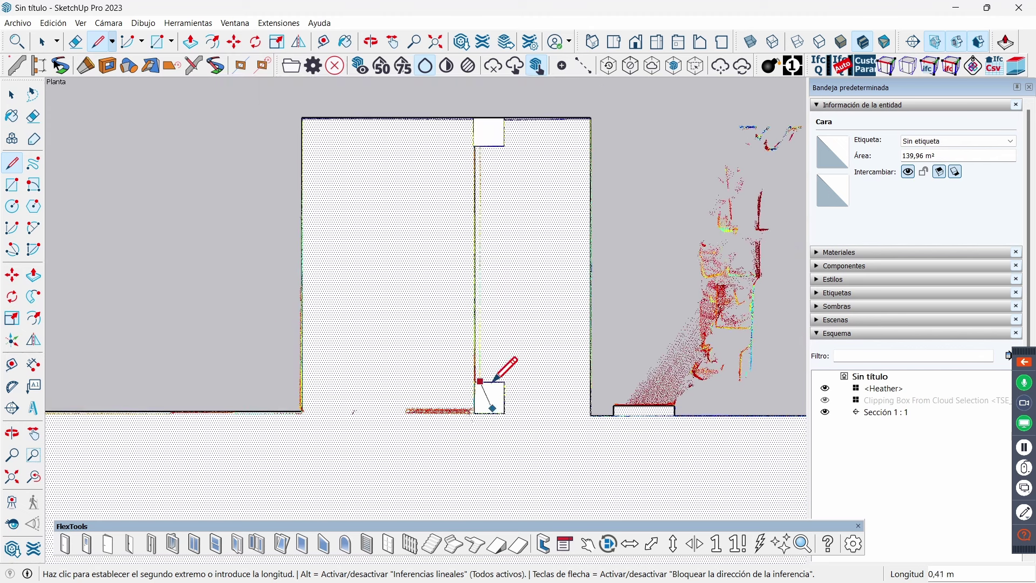
scroll(486, 138, up, 2)
scroll(478, 141, up, 2)
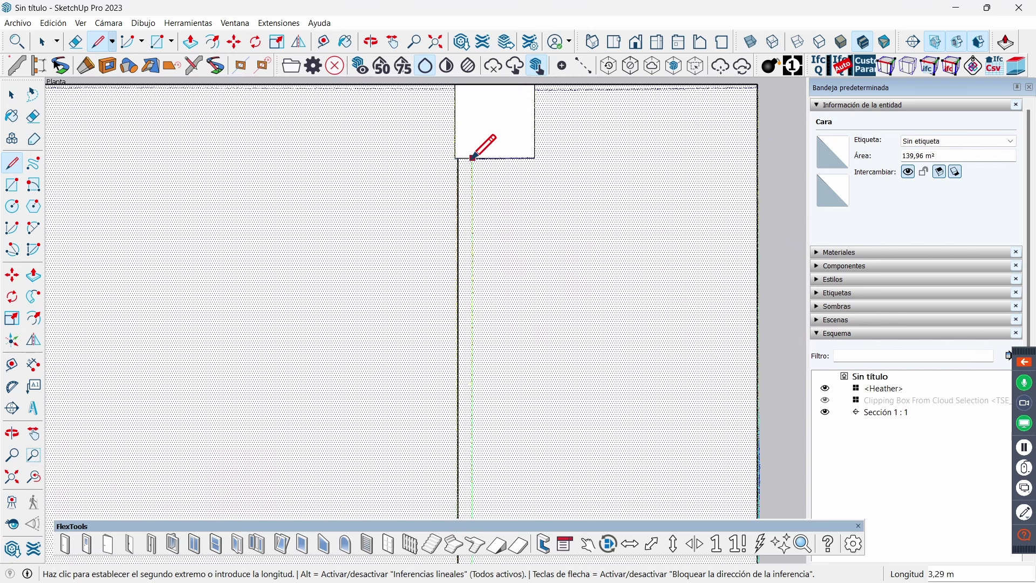
click(473, 157)
key(space)
scroll(534, 199, down, 2)
- Trace the bottom wall line from beside the column square to the left corner, plus a short edge
scroll(542, 189, down, 2)
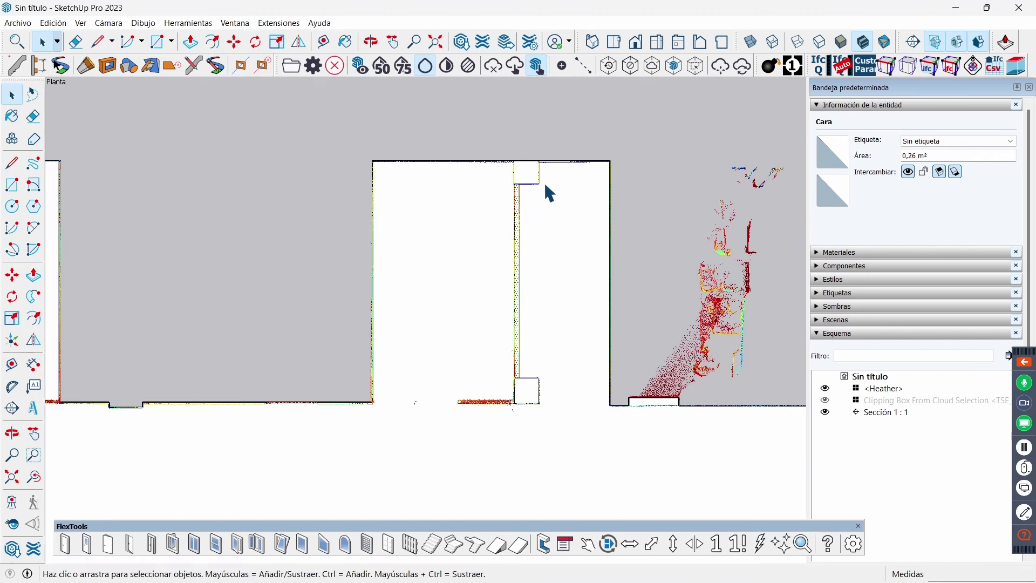
scroll(549, 192, down, 3)
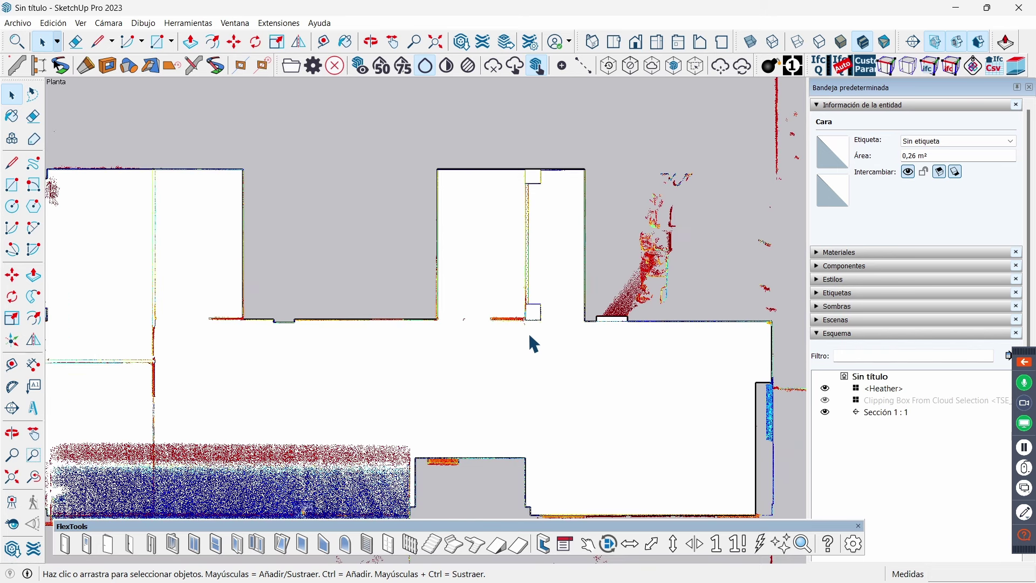
scroll(495, 323, up, 2)
scroll(504, 323, up, 2)
scroll(504, 322, up, 2)
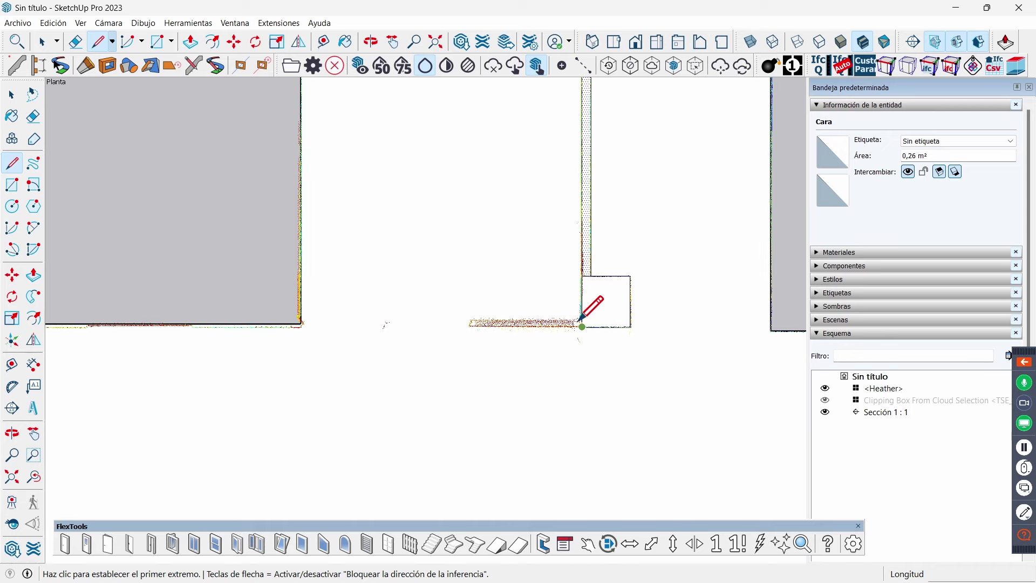
scroll(575, 324, up, 3)
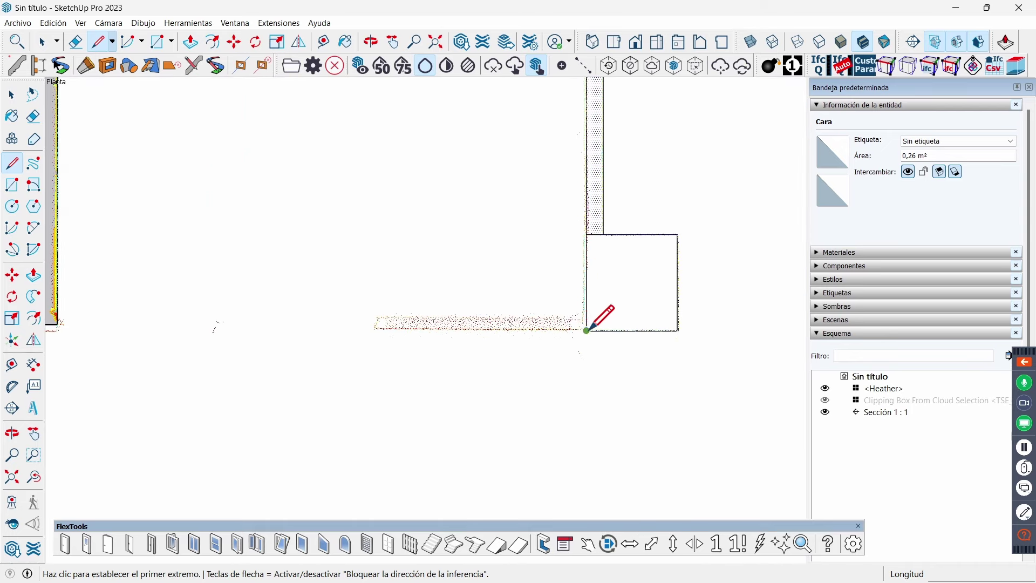
scroll(587, 330, up, 1)
scroll(585, 332, up, 2)
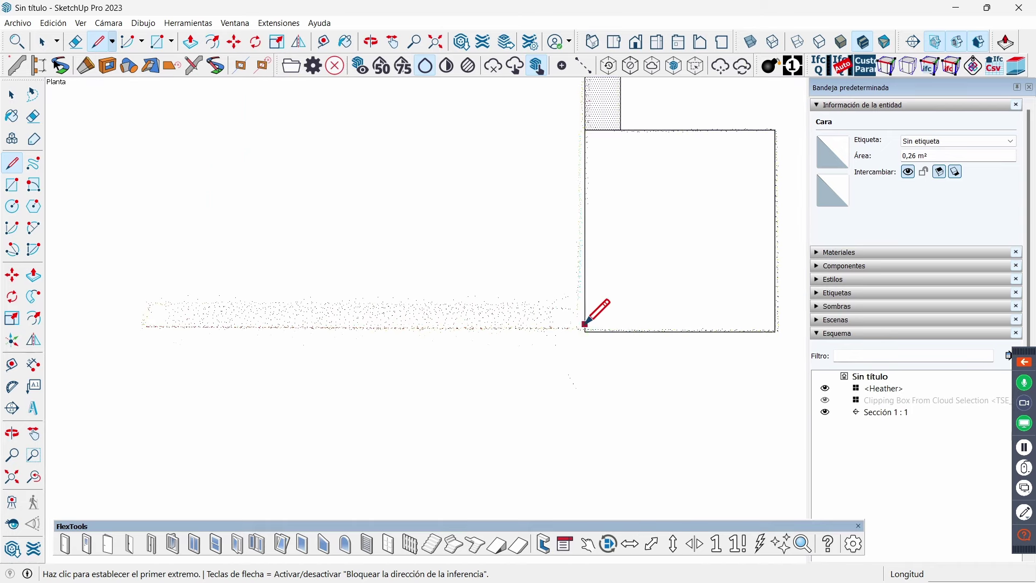
scroll(584, 324, up, 2)
scroll(575, 327, up, 1)
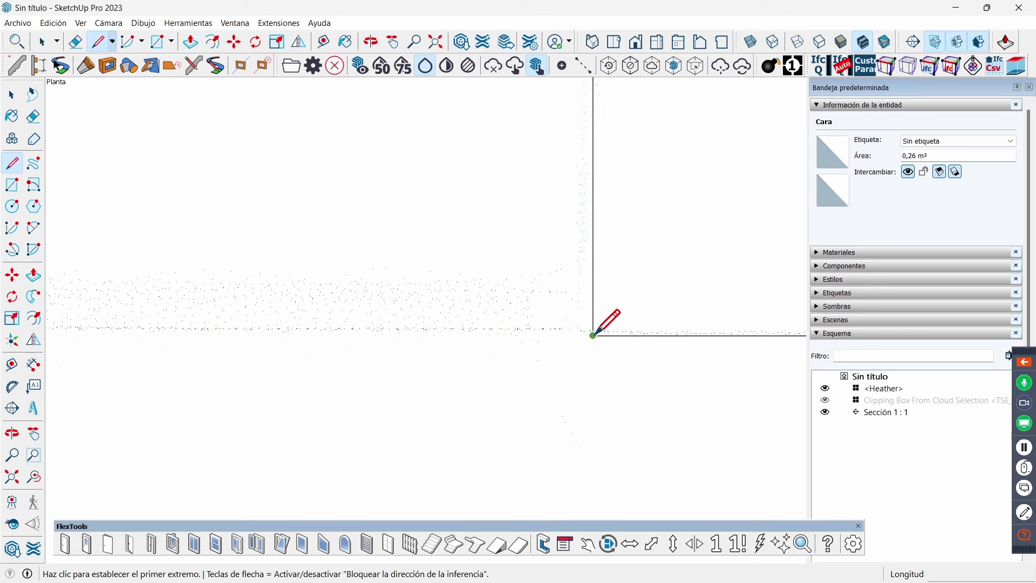
click(594, 336)
scroll(595, 332, down, 1)
scroll(595, 331, down, 2)
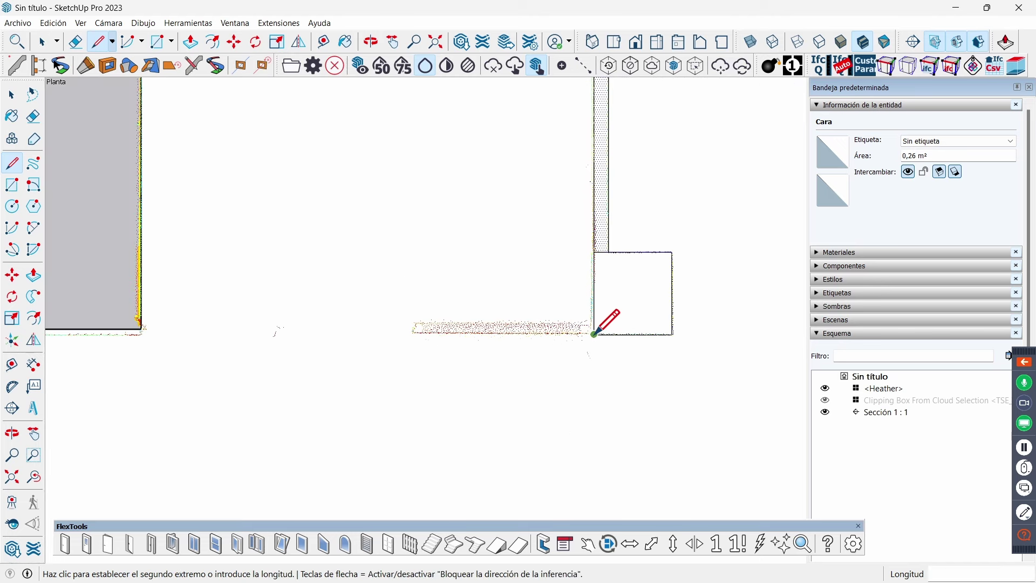
scroll(583, 333, down, 1)
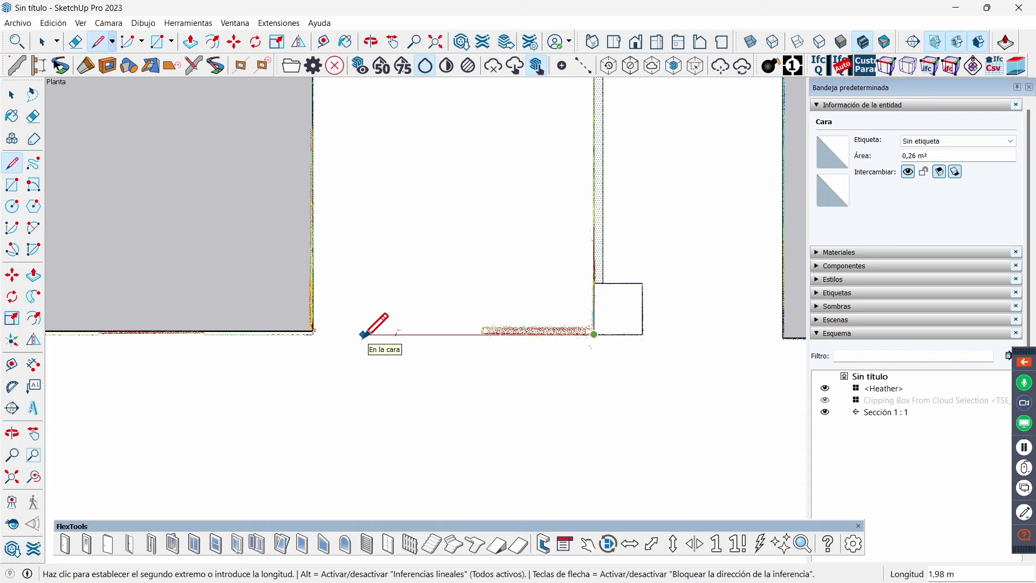
click(313, 334)
scroll(313, 335, up, 1)
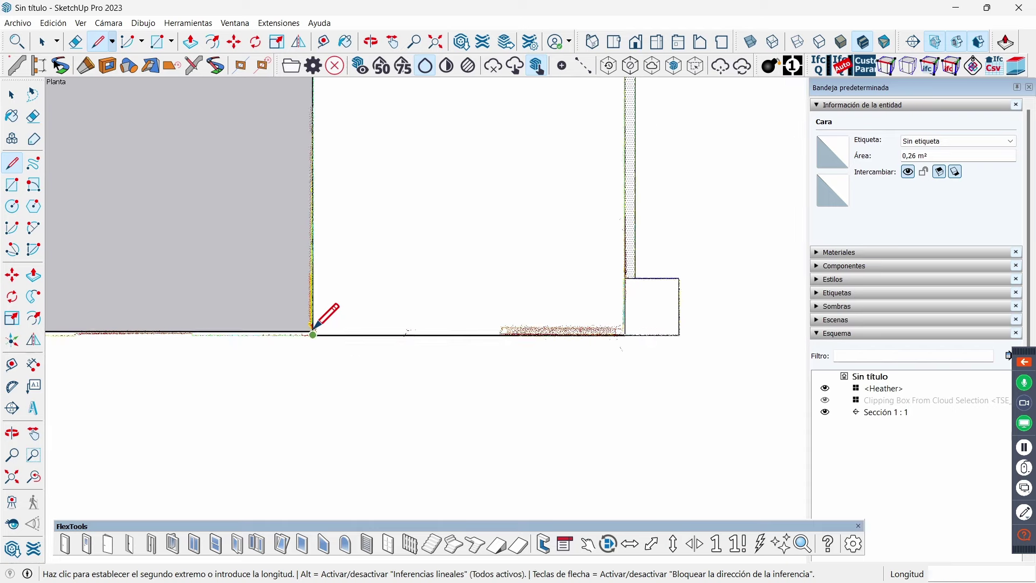
scroll(314, 334, up, 2)
scroll(315, 310, down, 2)
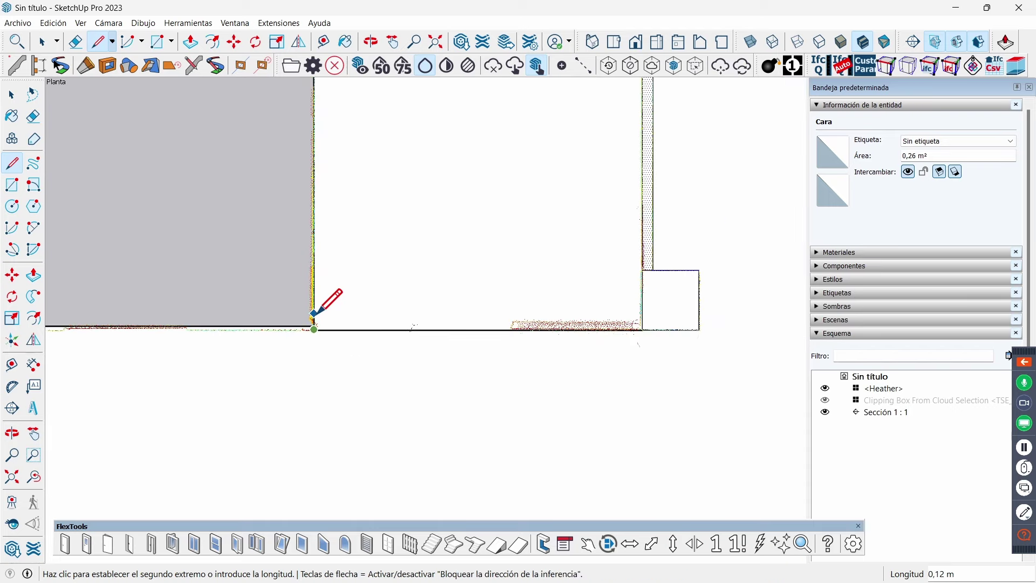
scroll(404, 295, down, 2)
scroll(556, 301, up, 2)
scroll(545, 316, up, 2)
scroll(541, 318, up, 1)
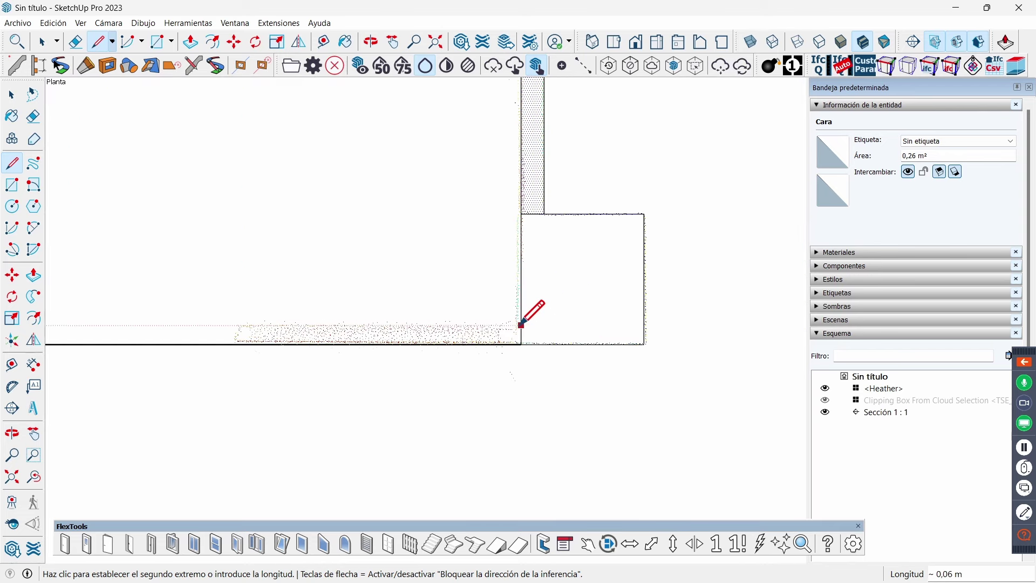
click(522, 327)
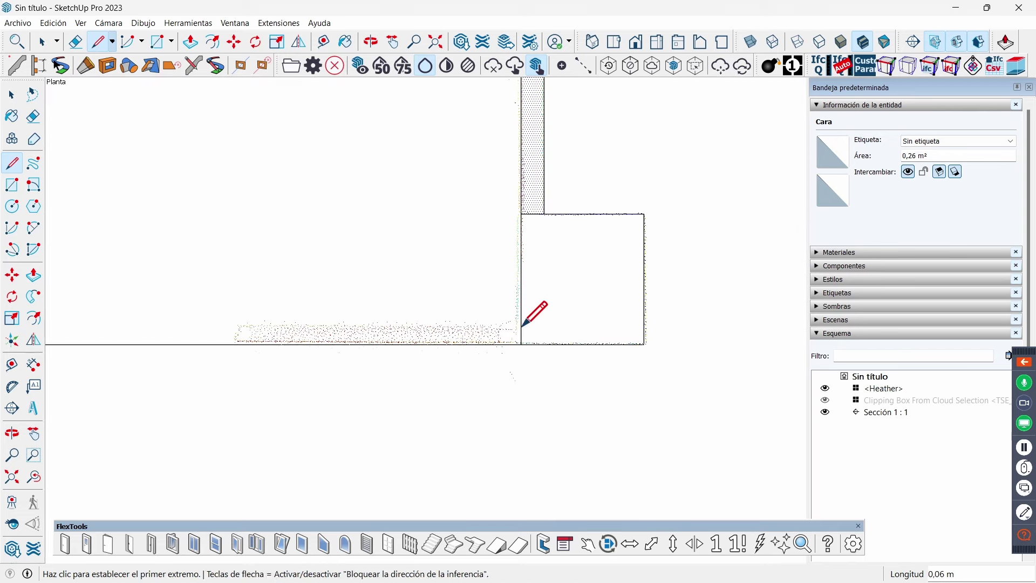
- Draw an edge from the outline's corner to the column square's corner
scroll(605, 302, down, 2)
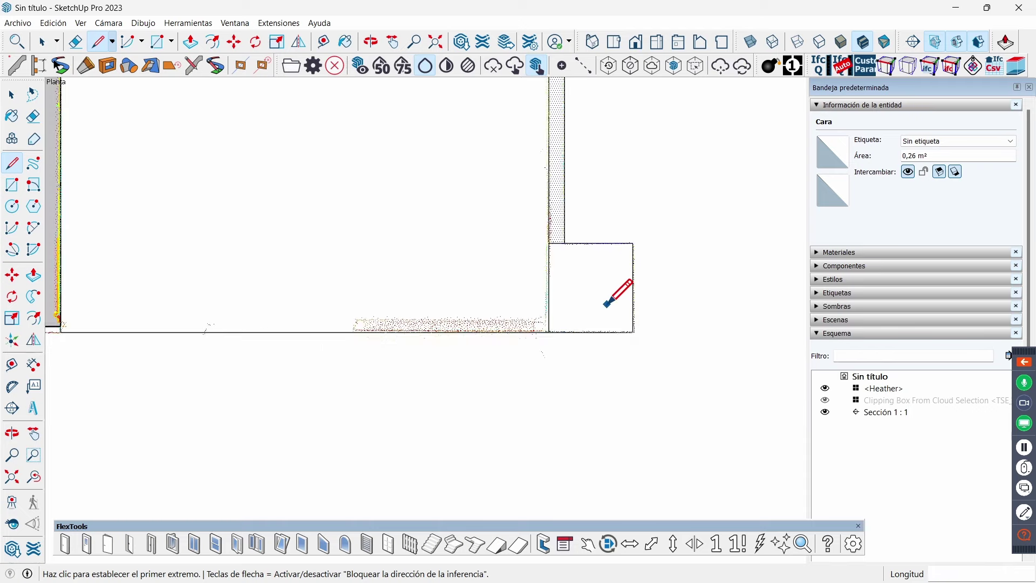
scroll(603, 294, down, 1)
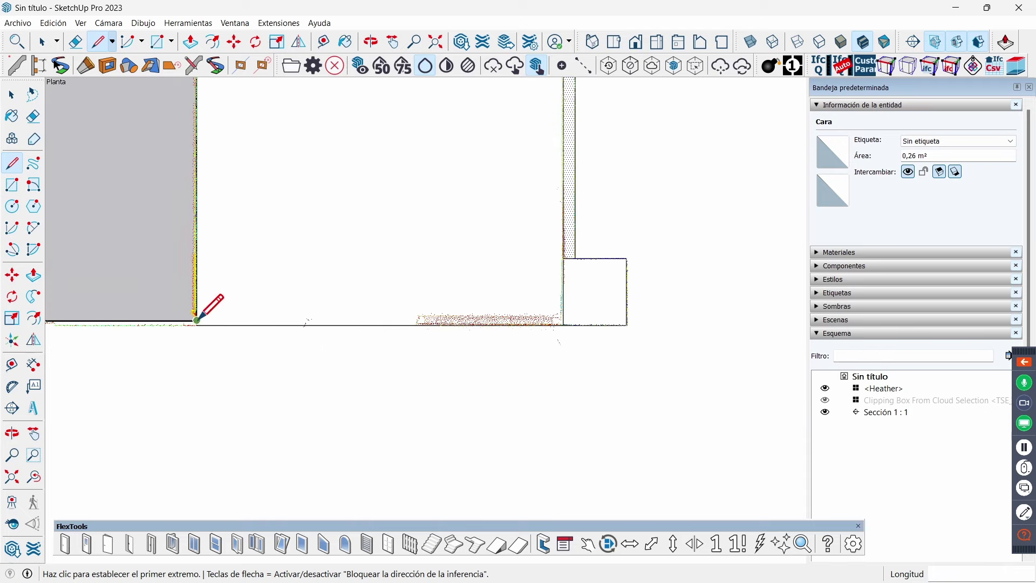
scroll(196, 320, up, 1)
scroll(196, 320, up, 1)
click(195, 321)
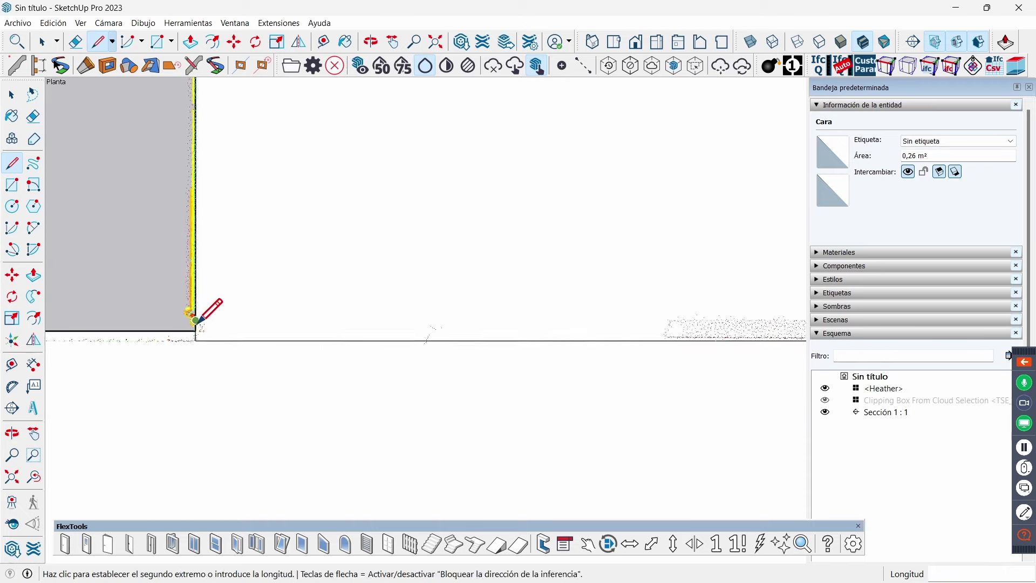
scroll(195, 321, down, 1)
click(638, 322)
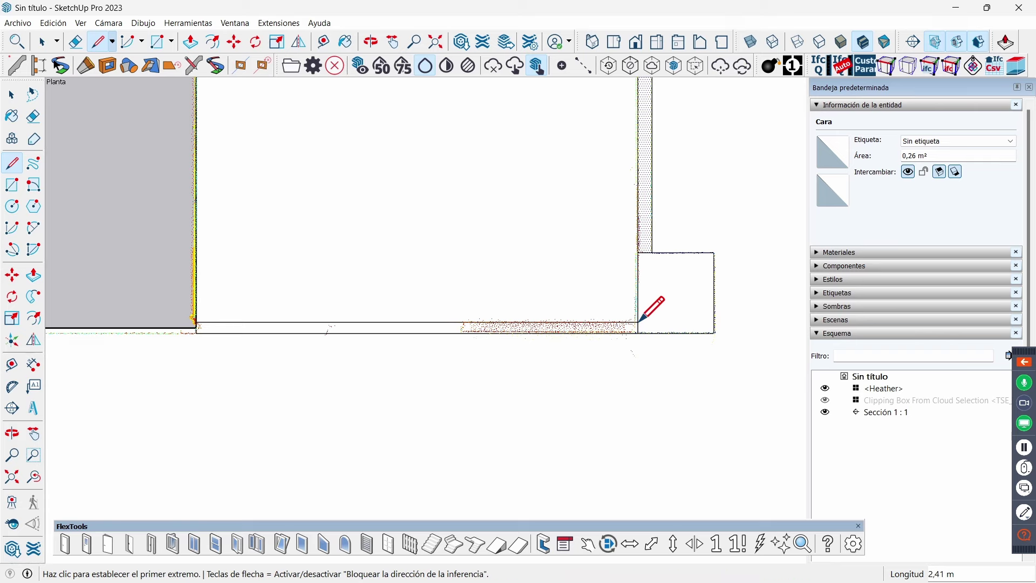
key(space)
scroll(597, 331, down, 1)
- Draw an interior wall edge about 5,30 m down from the top wall
scroll(596, 332, down, 1)
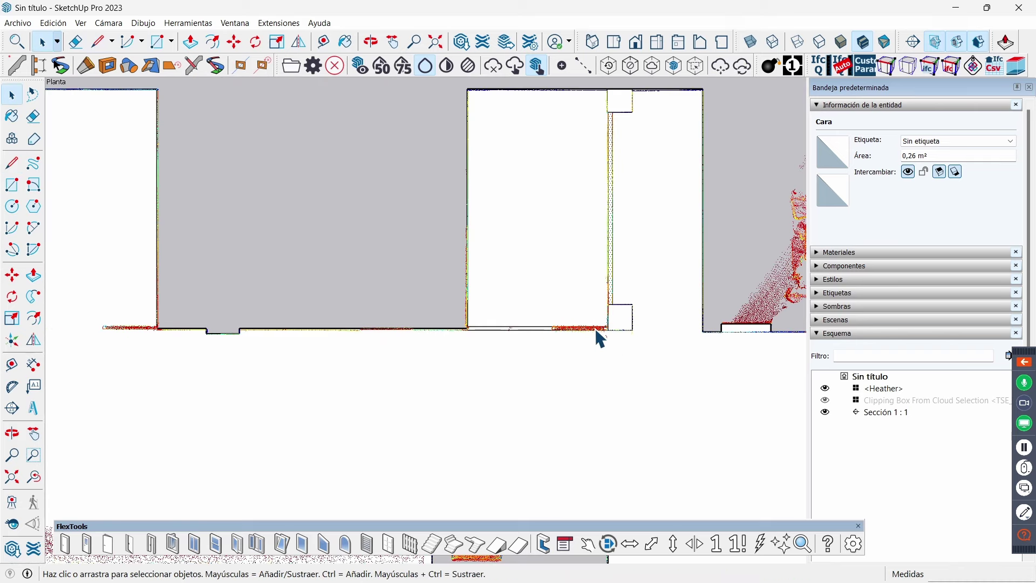
scroll(596, 331, down, 1)
scroll(597, 330, down, 1)
scroll(598, 312, down, 2)
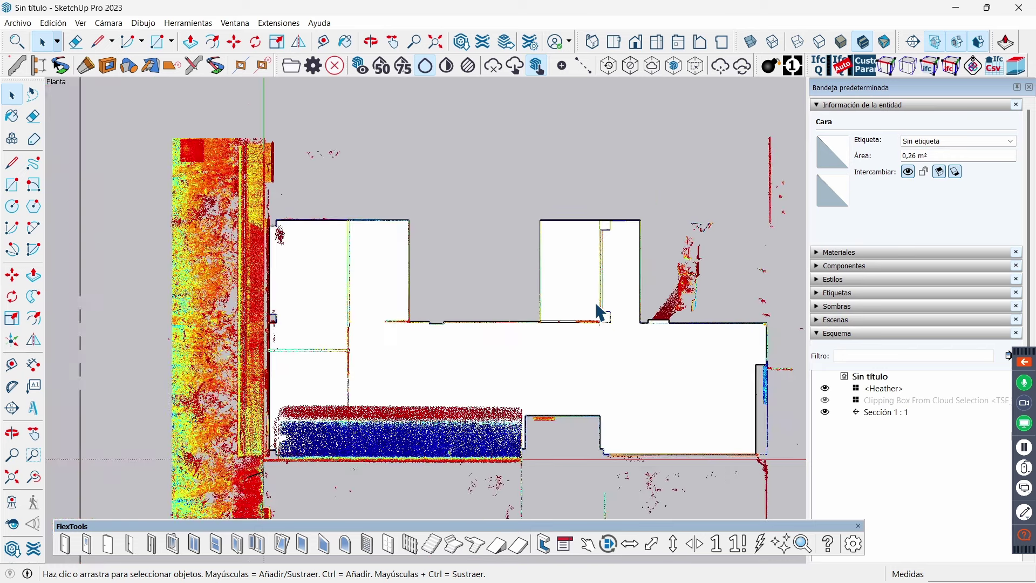
scroll(348, 222, up, 1)
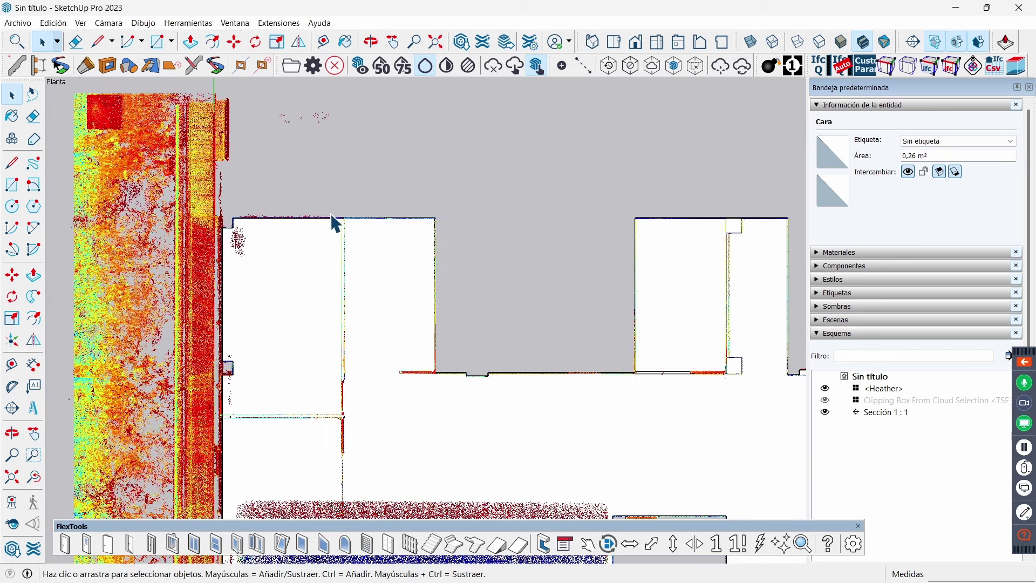
scroll(345, 221, up, 1)
scroll(345, 224, up, 2)
key(l)
scroll(394, 243, up, 1)
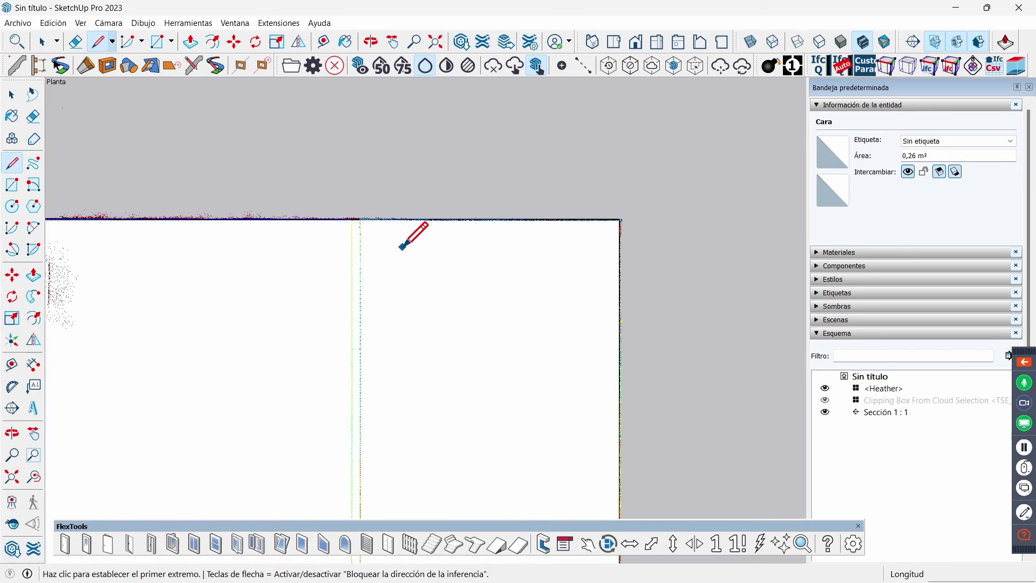
scroll(378, 221, up, 2)
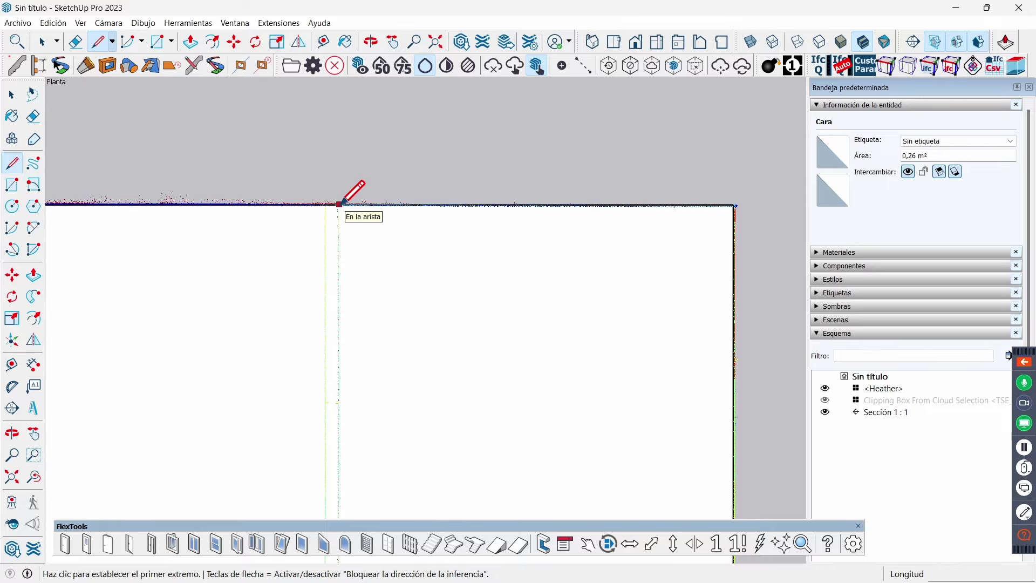
click(339, 204)
scroll(347, 204, down, 1)
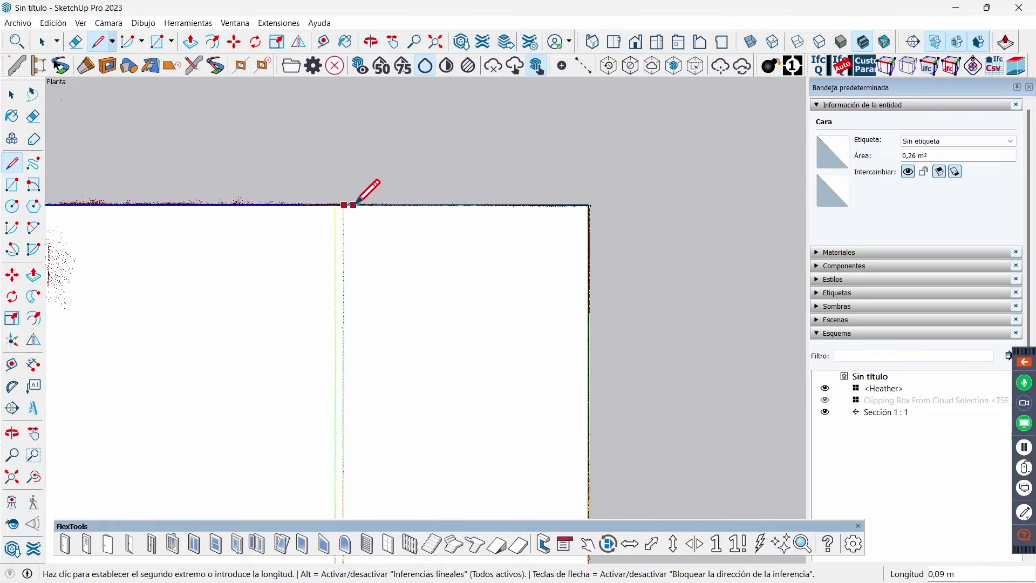
scroll(372, 208, down, 1)
scroll(359, 243, down, 2)
scroll(358, 356, up, 2)
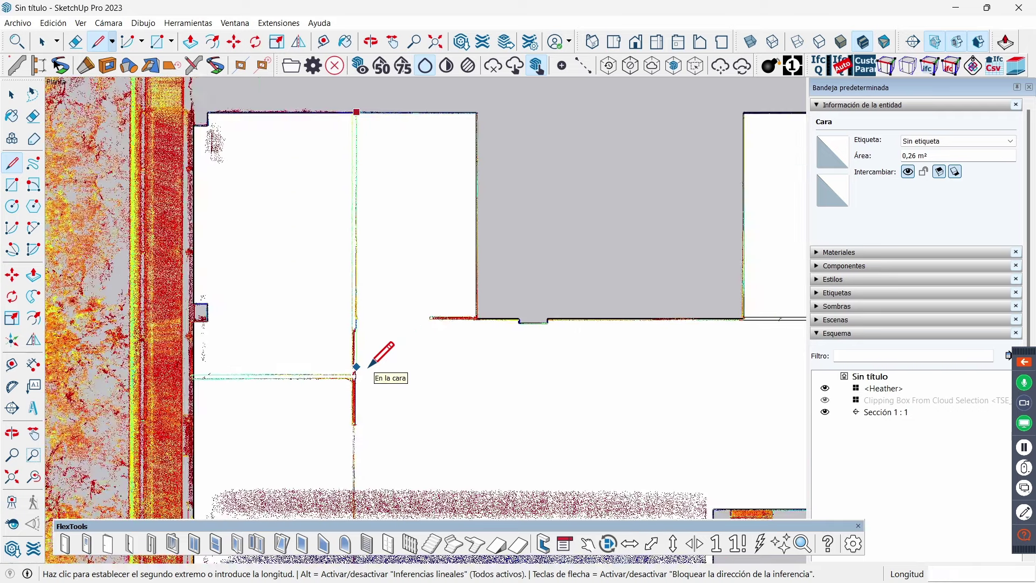
scroll(352, 362, up, 2)
scroll(348, 372, up, 2)
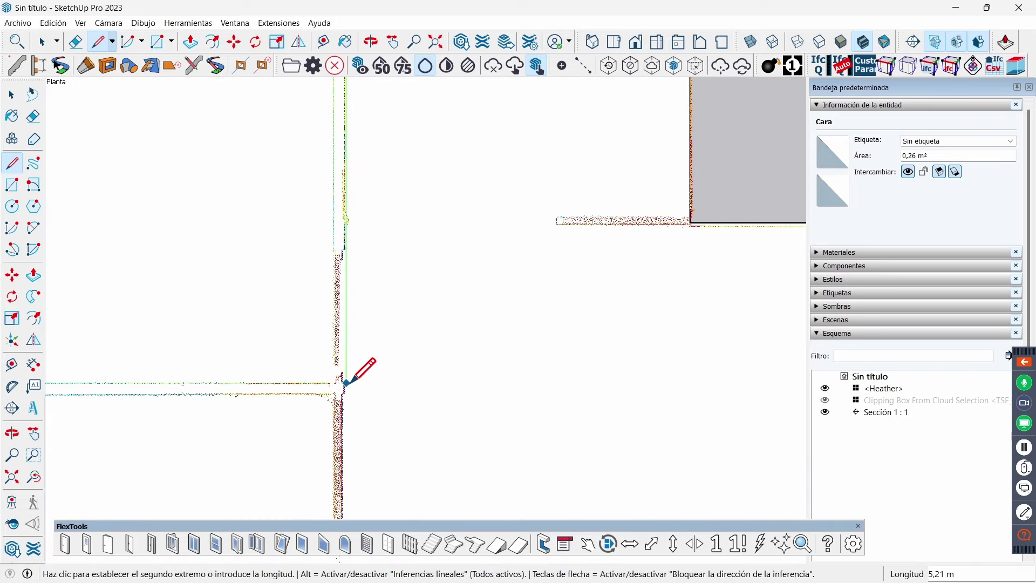
scroll(338, 388, up, 2)
scroll(330, 397, up, 2)
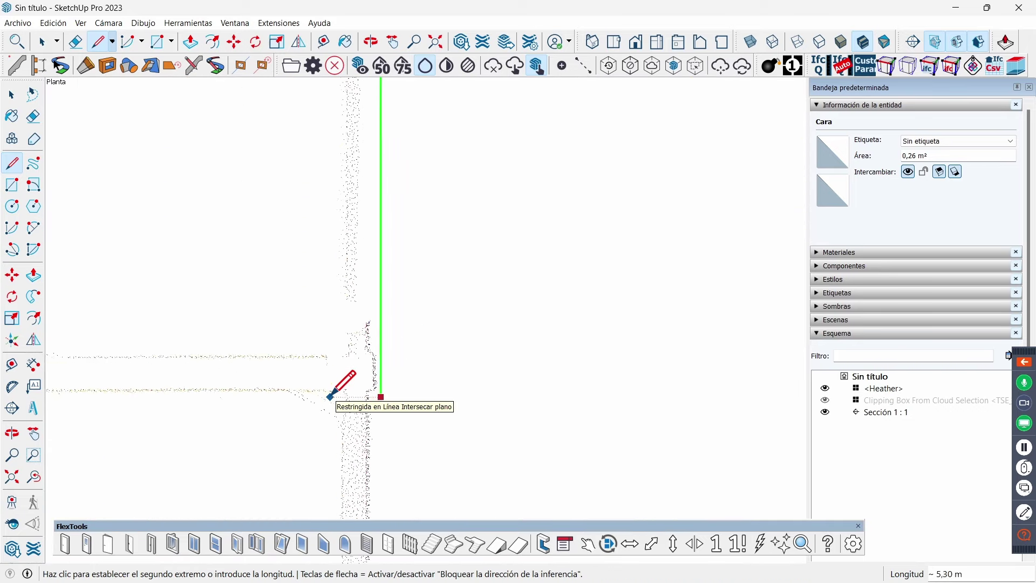
click(330, 397)
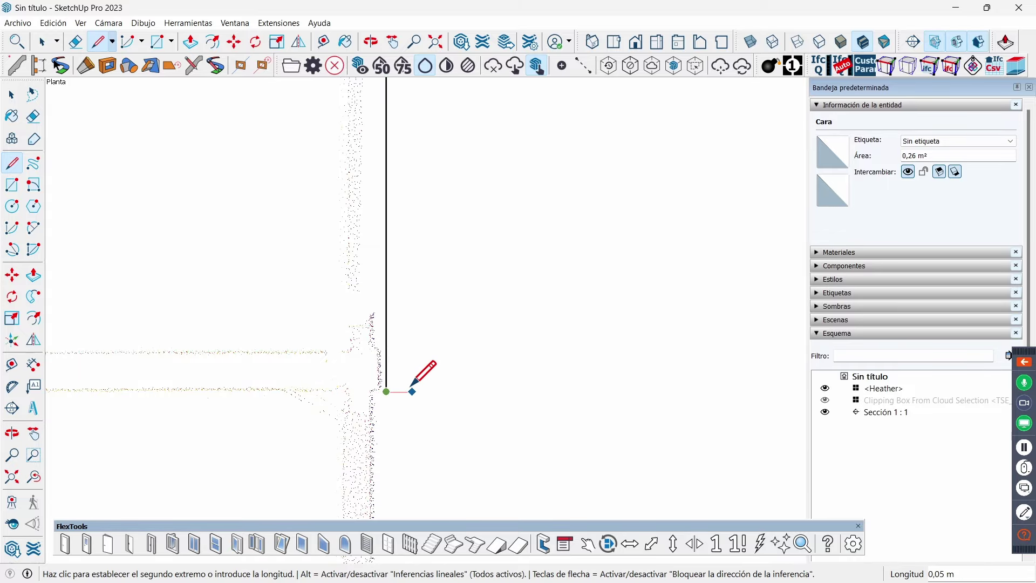
- Continue the wall about 3,24 m across to the exterior wall
scroll(512, 362, down, 1)
scroll(593, 353, down, 2)
scroll(611, 358, down, 2)
scroll(597, 373, down, 2)
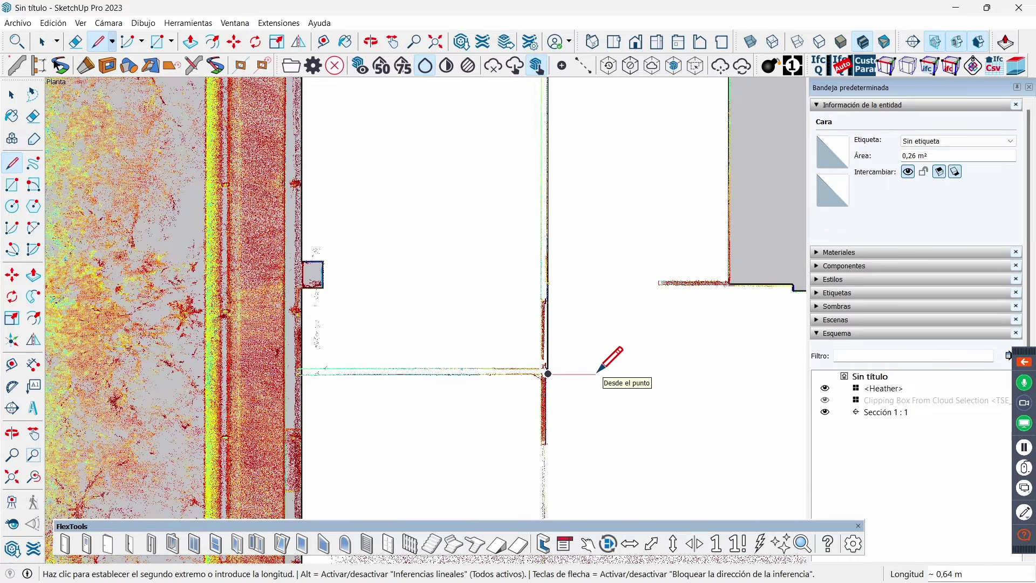
scroll(597, 373, down, 2)
scroll(415, 370, up, 2)
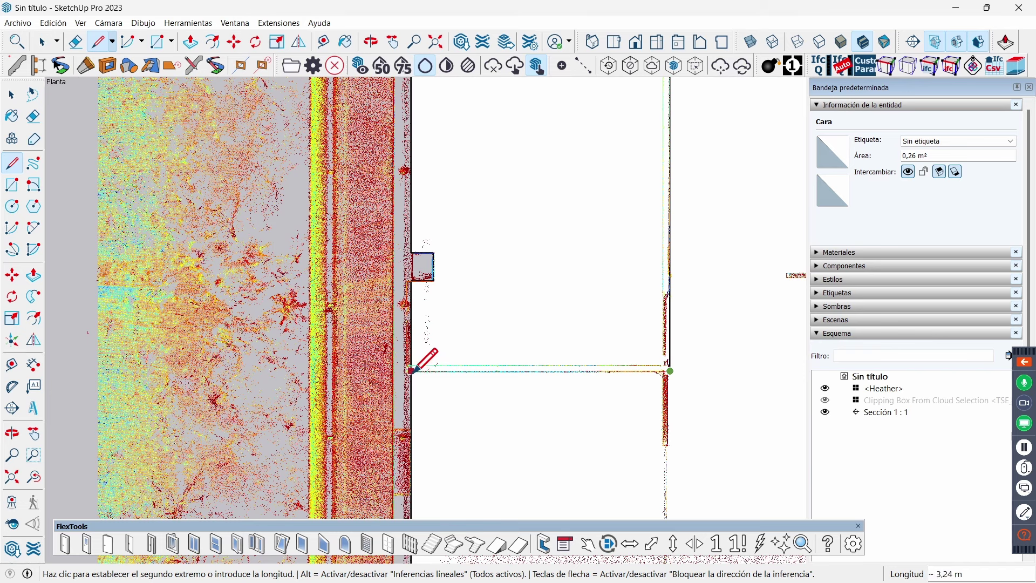
click(411, 372)
key(space)
scroll(437, 370, up, 2)
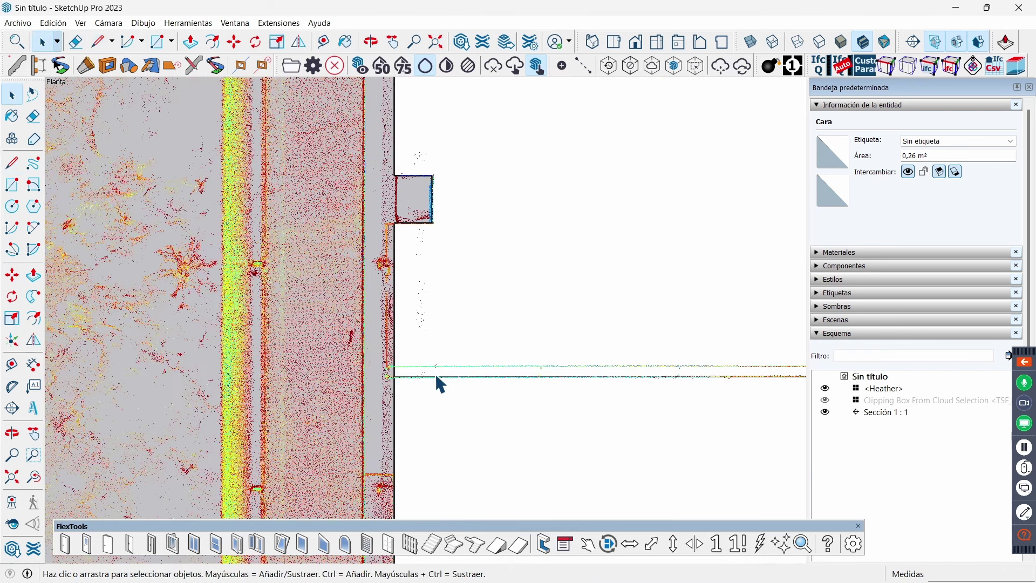
- Select the 3,24 m edge and start copying it upward about 0,04 m with Move
click(435, 377)
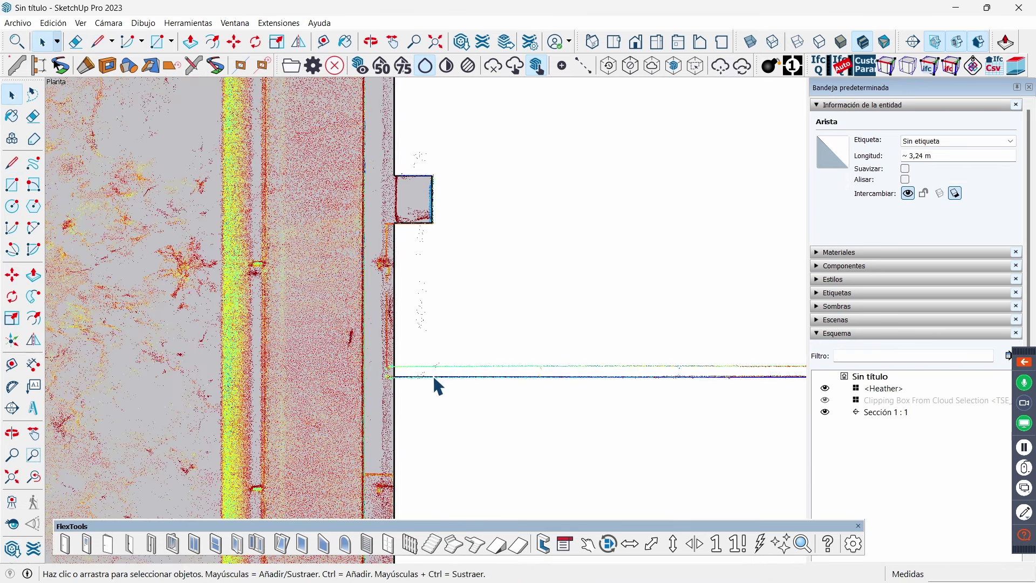
key(m)
scroll(433, 377, up, 1)
scroll(432, 376, up, 2)
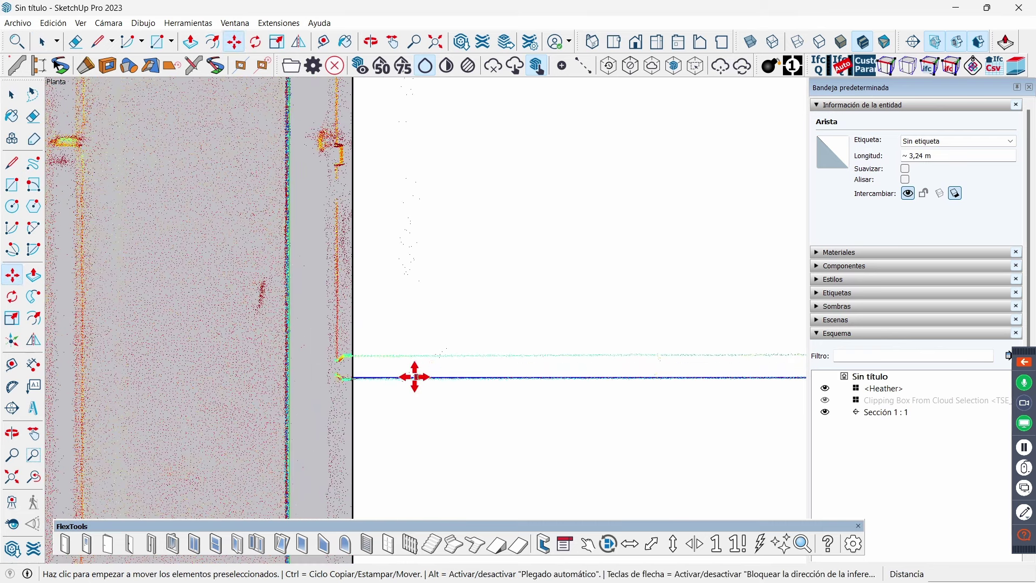
scroll(372, 374, up, 1)
click(375, 378)
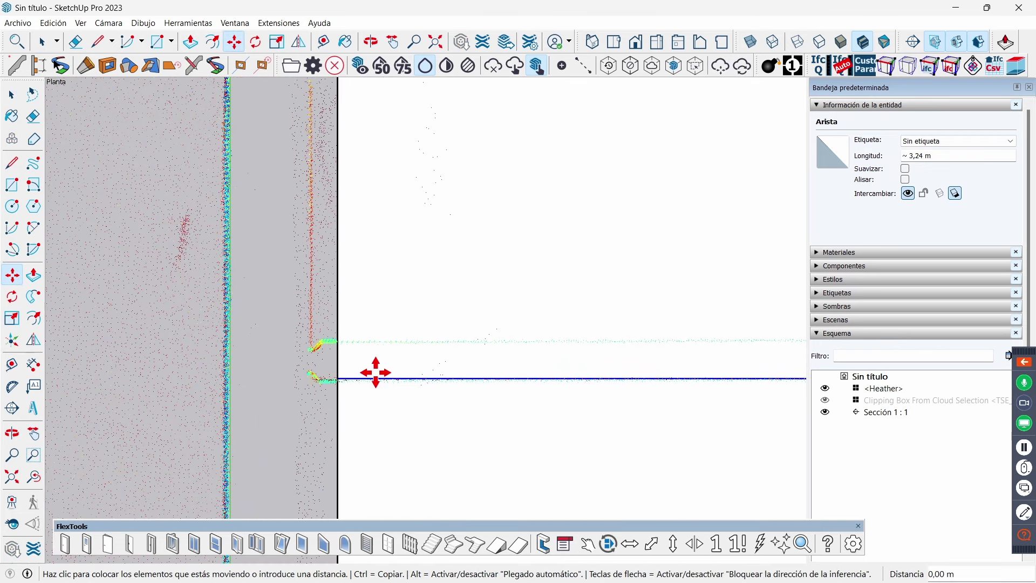
key(ctrl)
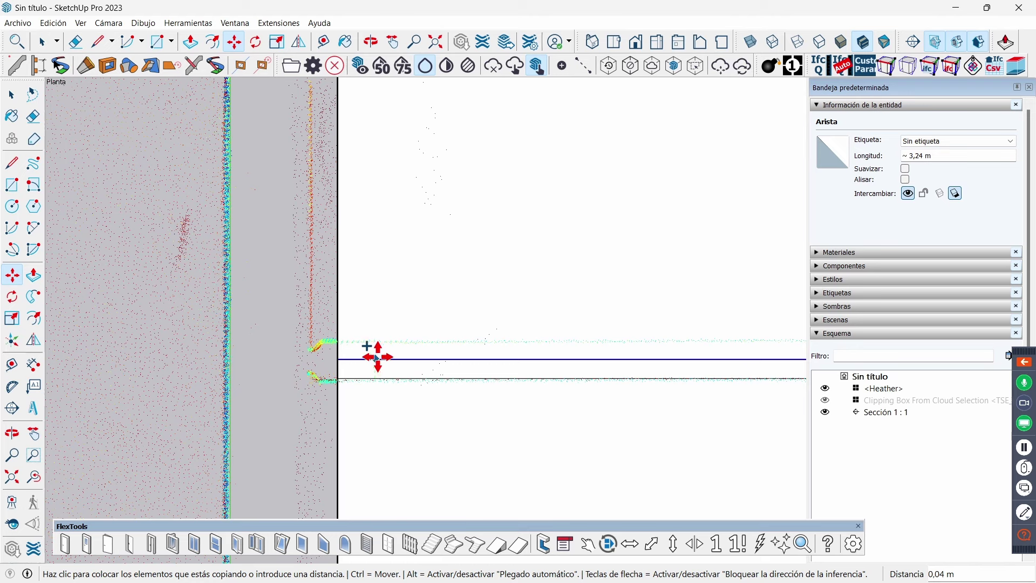
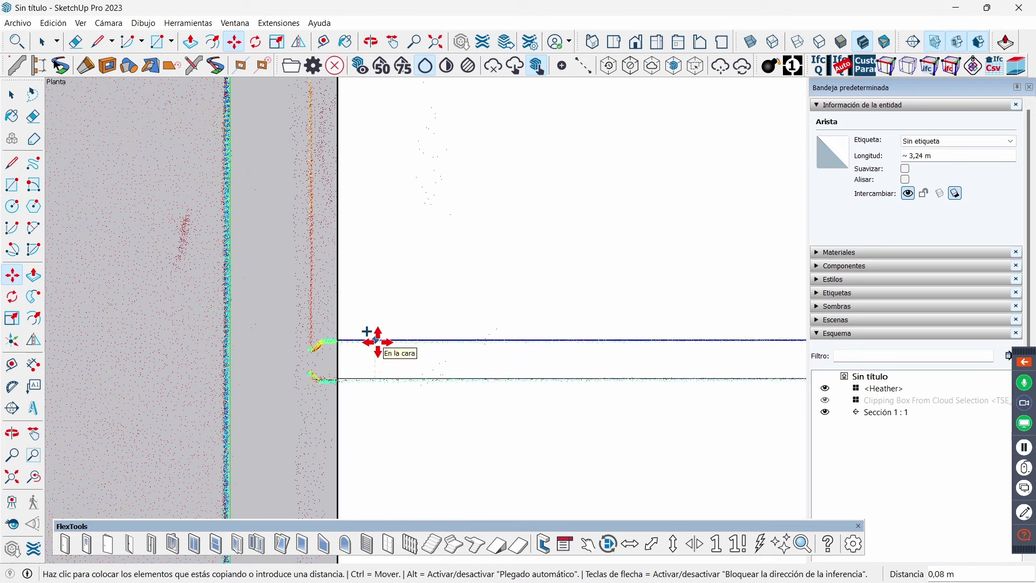
- Place the previously copied wall edge at its new position
click(377, 341)
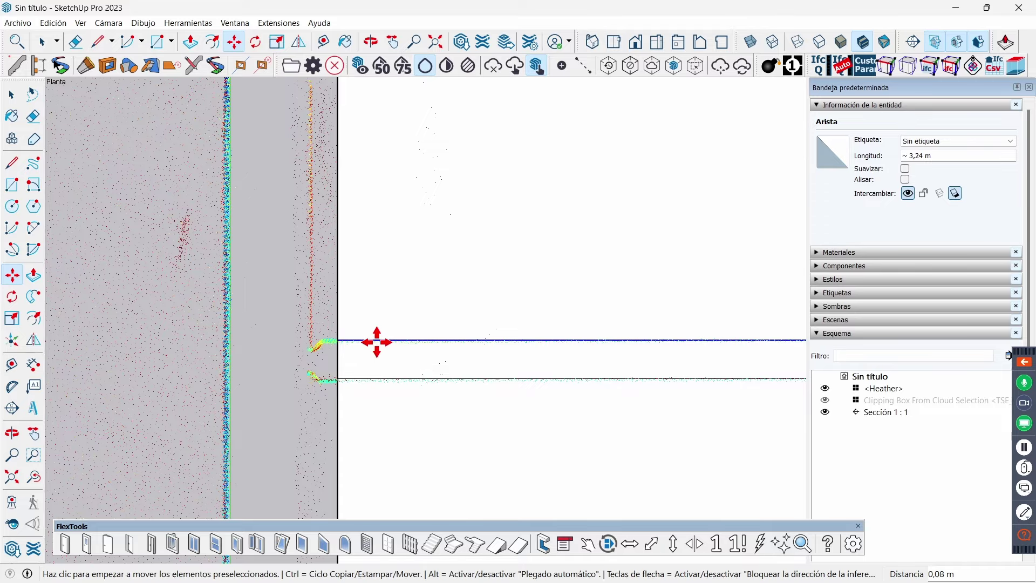
key(space)
scroll(344, 363, down, 2)
scroll(345, 365, down, 2)
scroll(345, 364, down, 3)
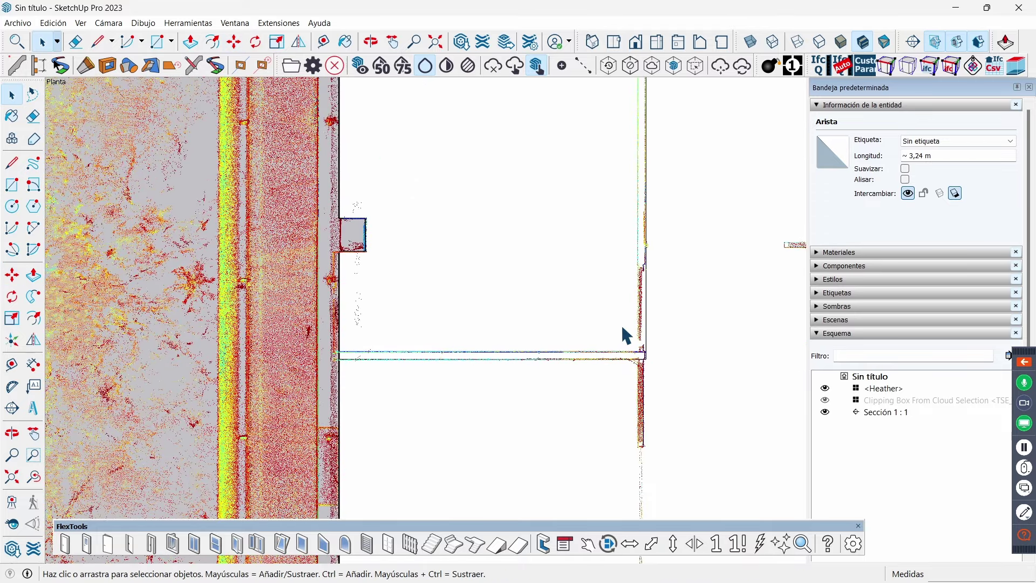
scroll(623, 329, up, 2)
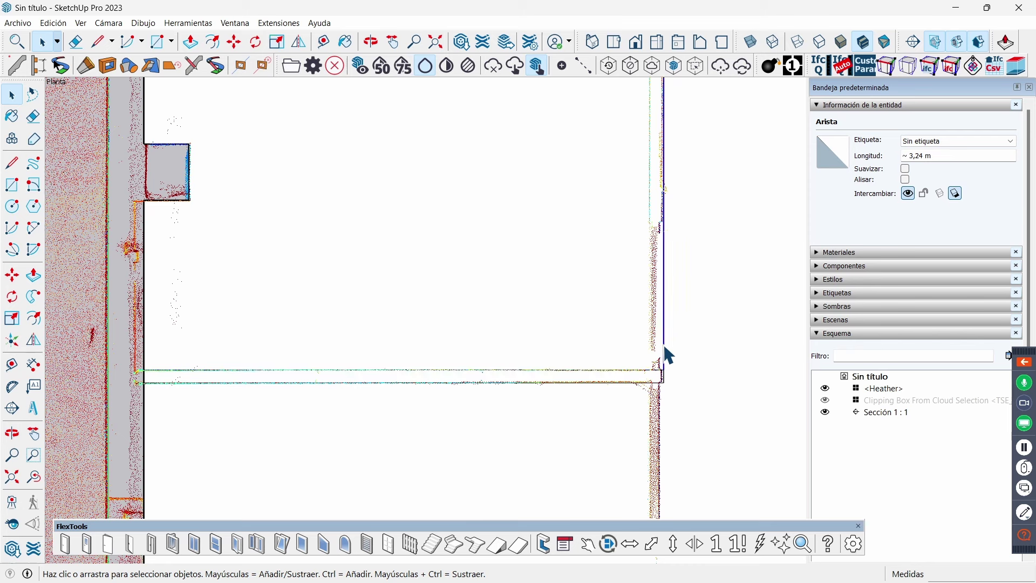
- Copy the 5,21 m vertical wall edge 0,08 m inward onto the wall's inner face
key(m)
key(ctrl)
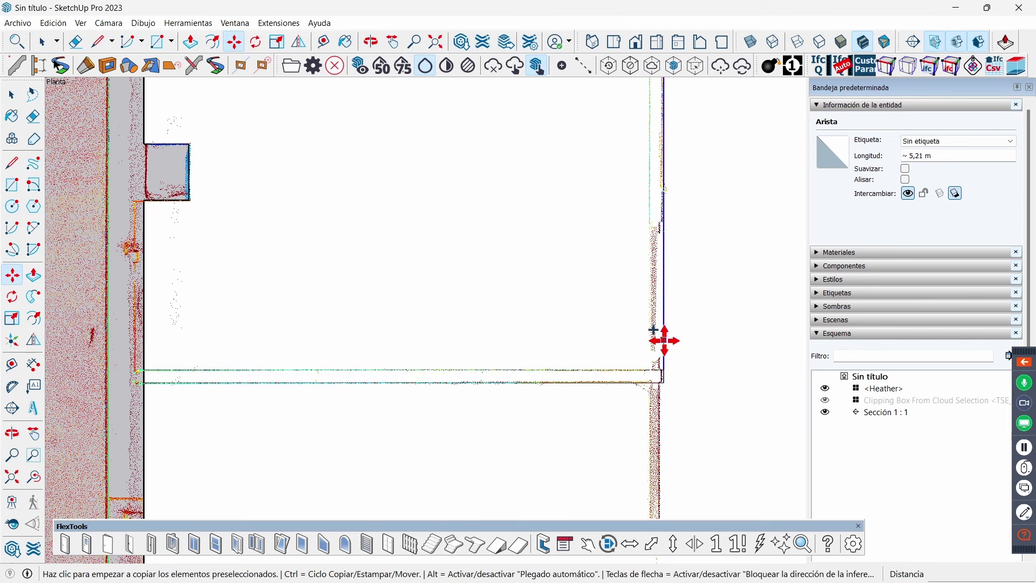
click(663, 340)
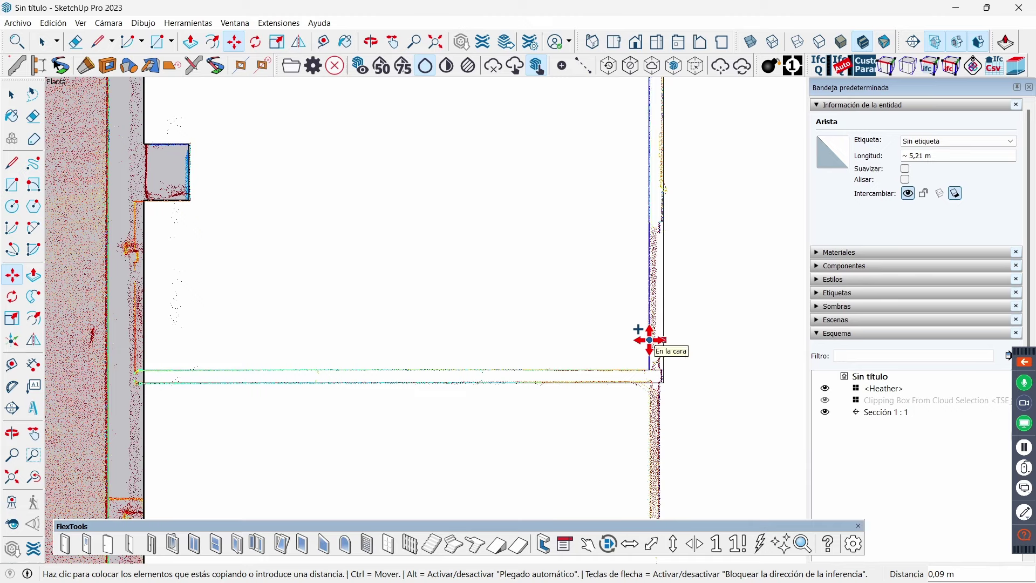
key(BackSpace)
text(.08)
key(Return)
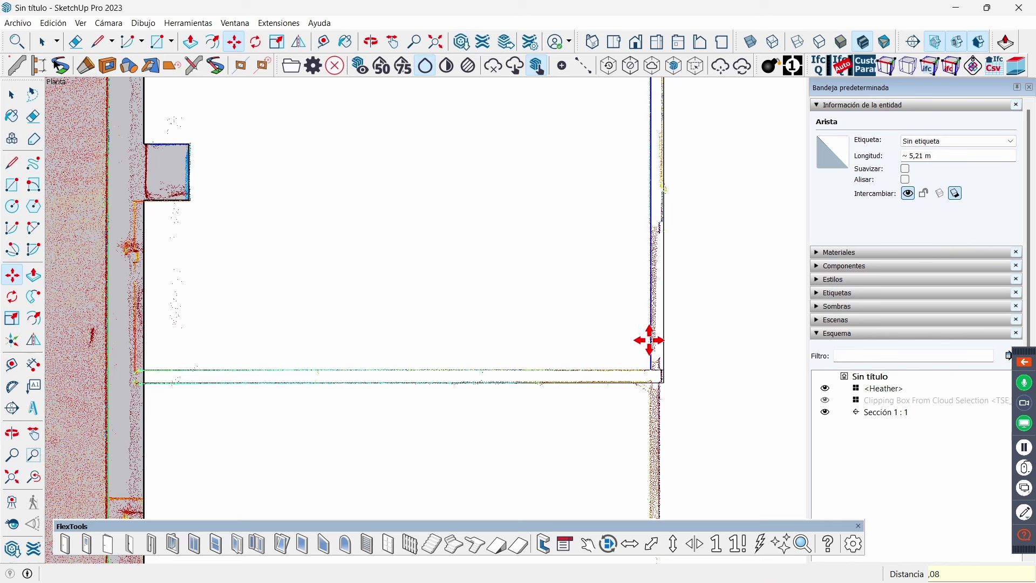
key(space)
scroll(637, 186, up, 2)
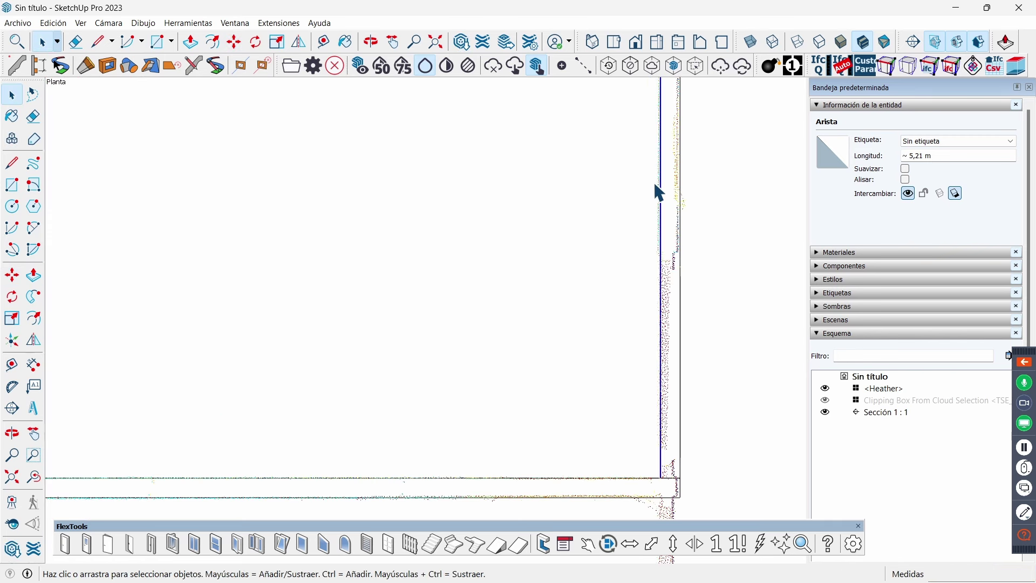
scroll(670, 371, down, 1)
scroll(671, 371, down, 1)
scroll(679, 100, up, 2)
scroll(675, 108, up, 2)
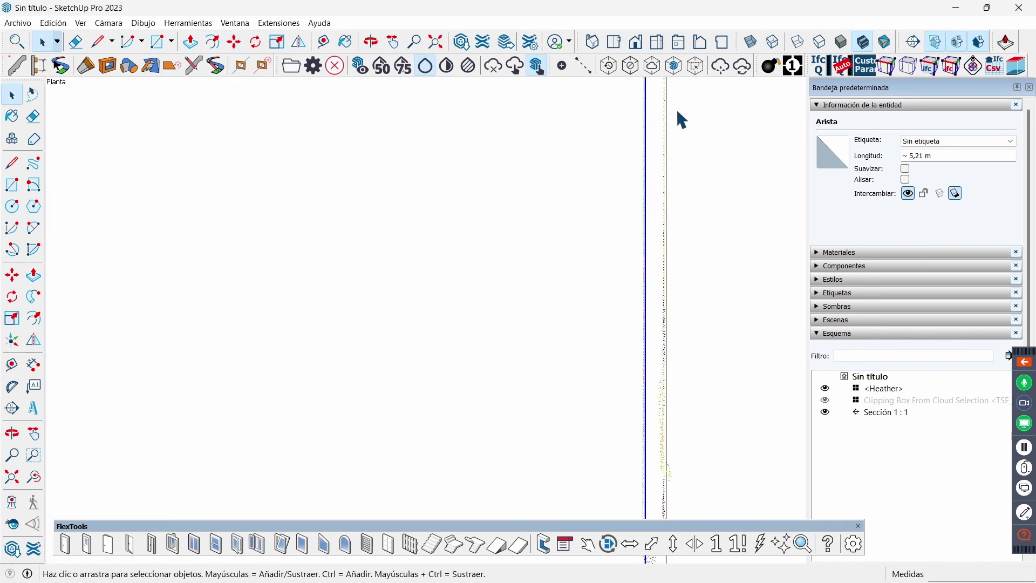
scroll(675, 108, up, 1)
scroll(653, 162, down, 1)
scroll(626, 216, down, 1)
scroll(615, 227, down, 2)
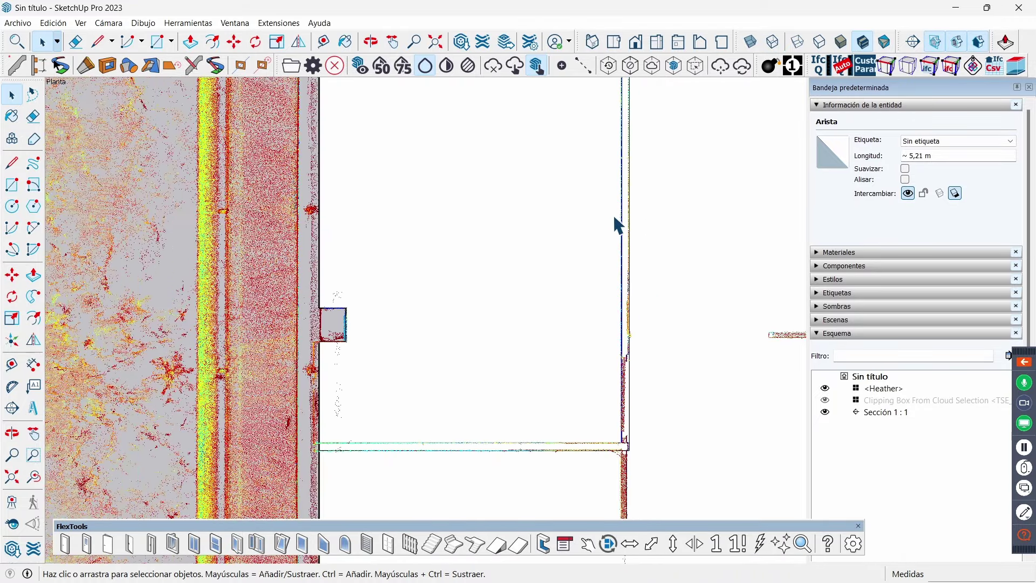
scroll(614, 216, down, 1)
scroll(615, 213, down, 2)
scroll(619, 193, down, 1)
scroll(642, 348, up, 2)
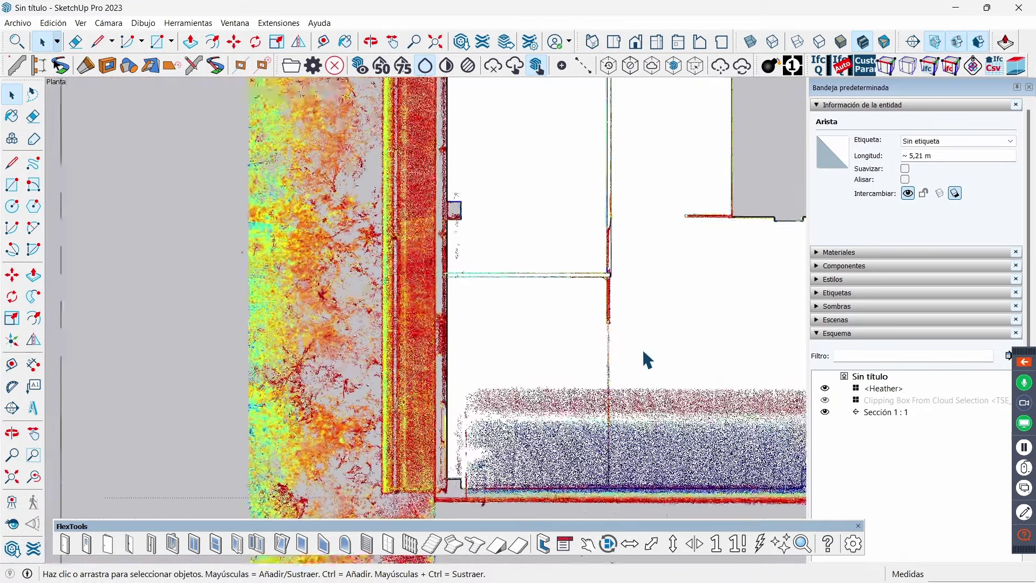
scroll(625, 324, up, 1)
scroll(613, 242, up, 1)
scroll(613, 243, up, 2)
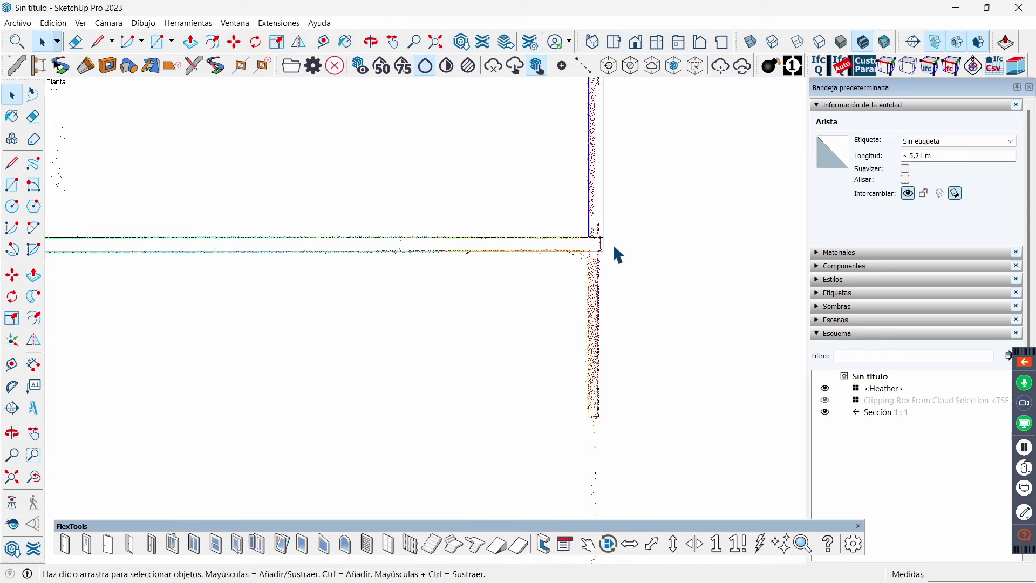
scroll(604, 262, up, 2)
- Draw a 4,18 m vertical line from the wall corner to the lower facade wall line
key(l)
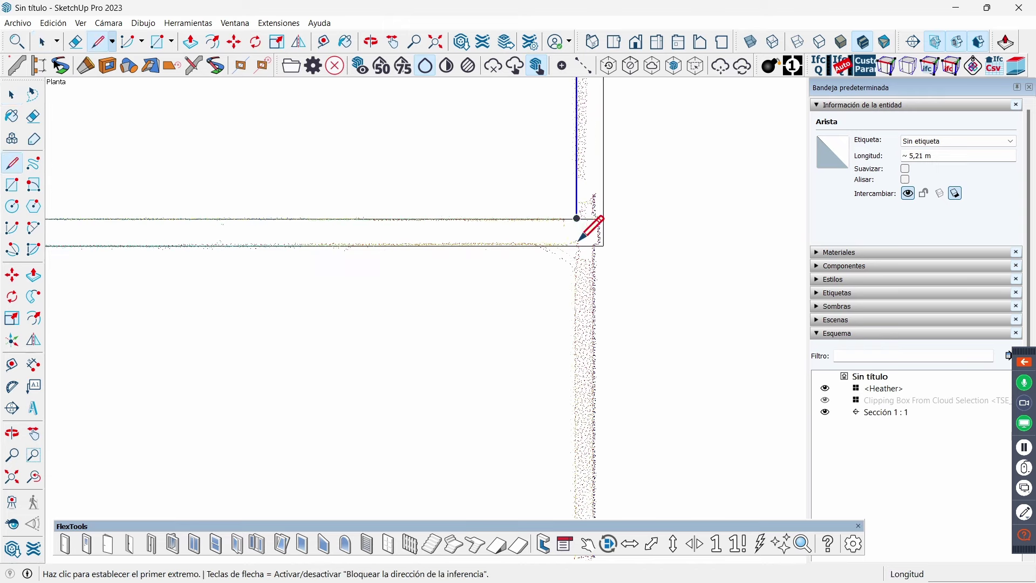
click(576, 246)
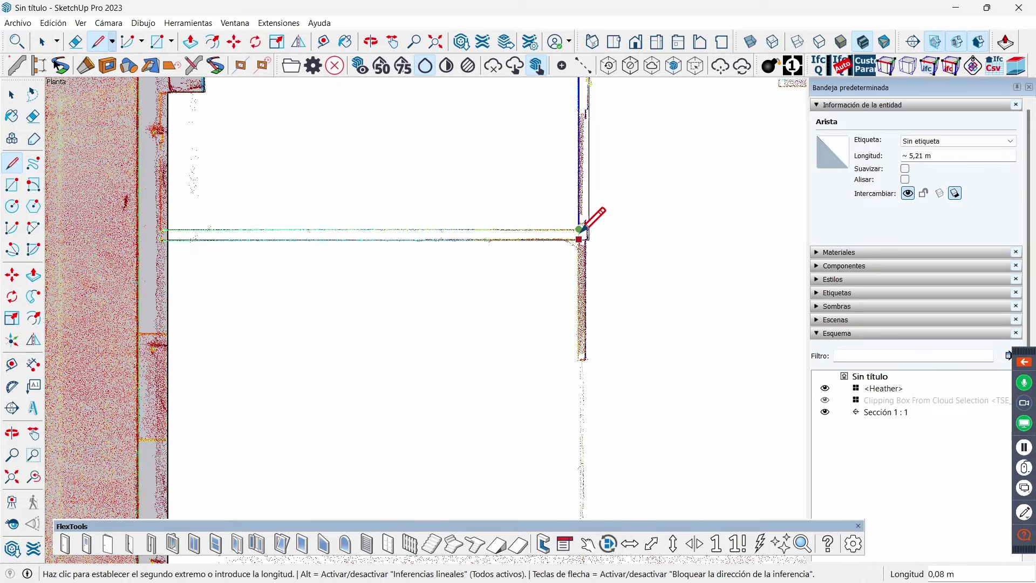
scroll(582, 398, up, 2)
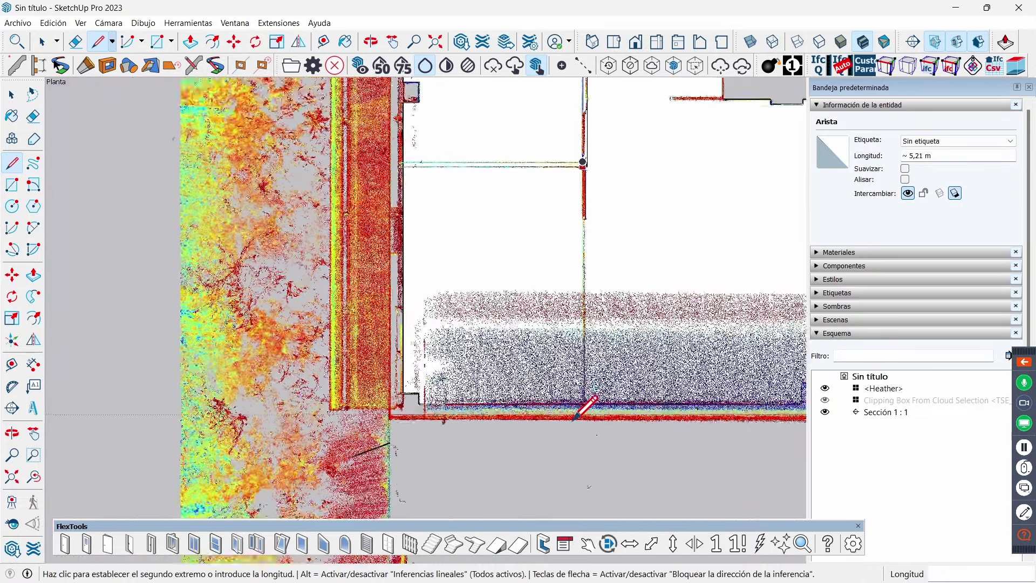
scroll(594, 384, up, 2)
scroll(588, 398, up, 2)
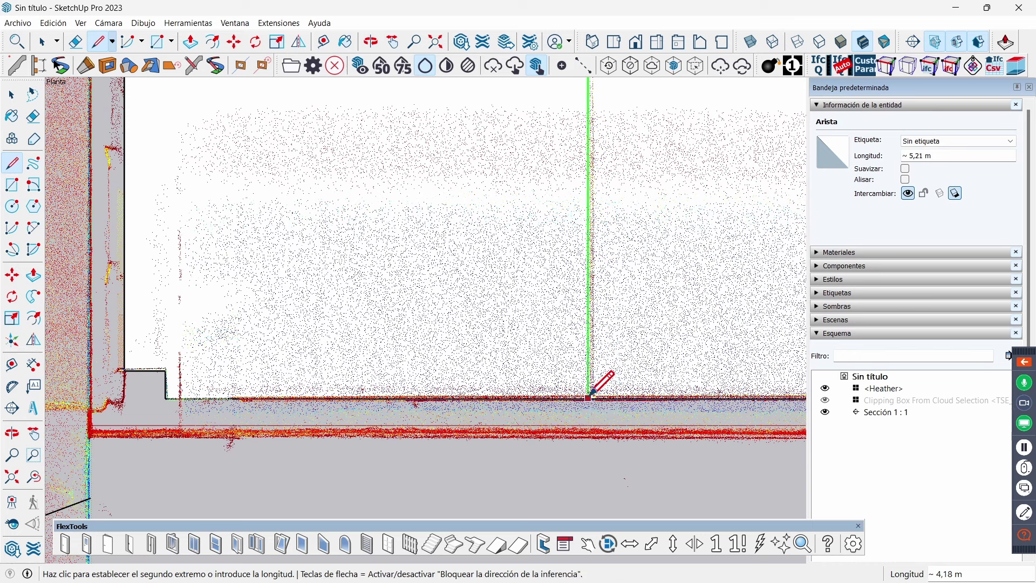
click(588, 398)
key(space)
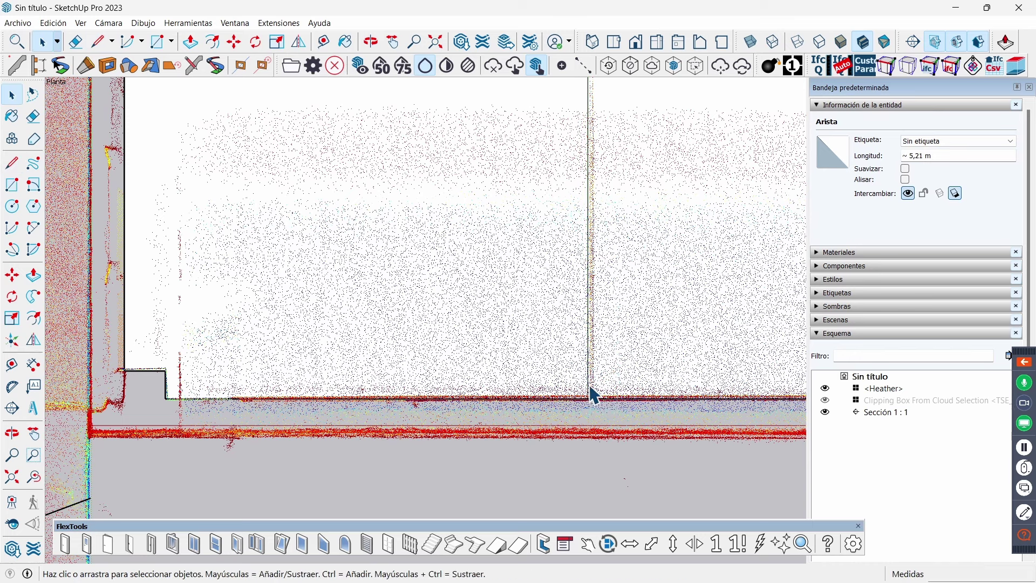
- Start a Move copy of the new 4,18 m edge from its endpoint, then cancel it
click(588, 391)
key(m)
scroll(620, 394, down, 3)
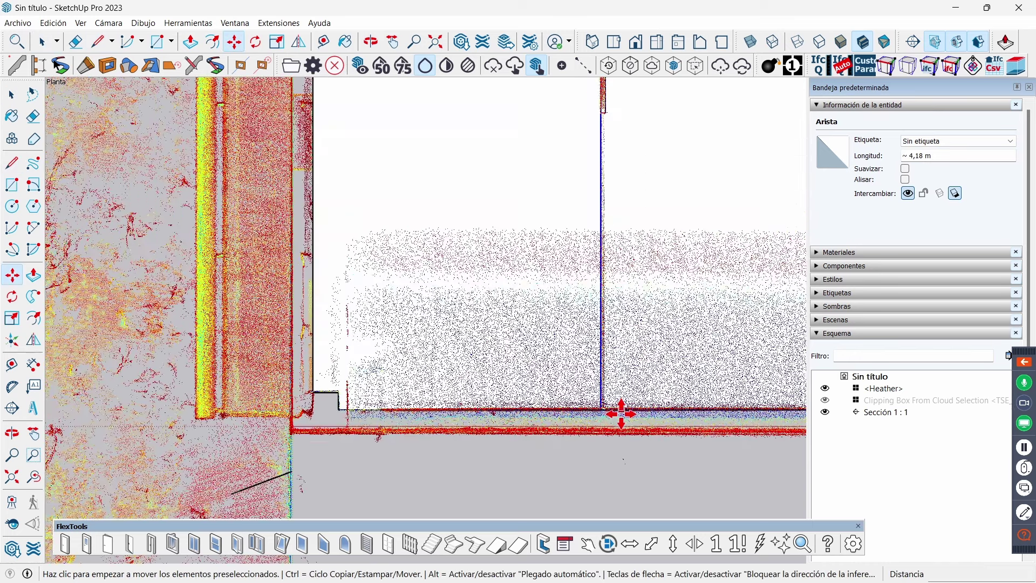
scroll(601, 139, up, 3)
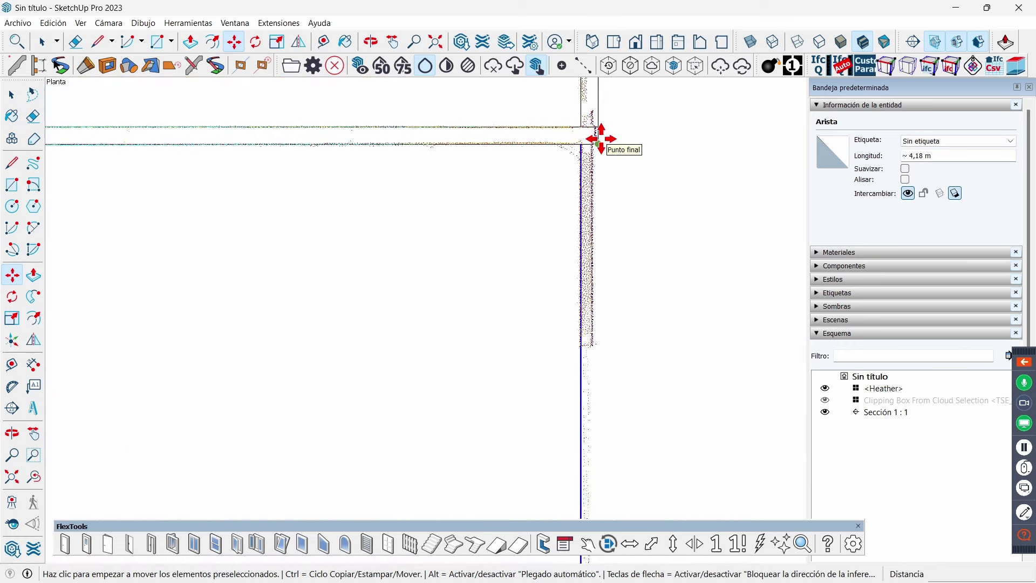
key(ctrl)
scroll(586, 136, up, 2)
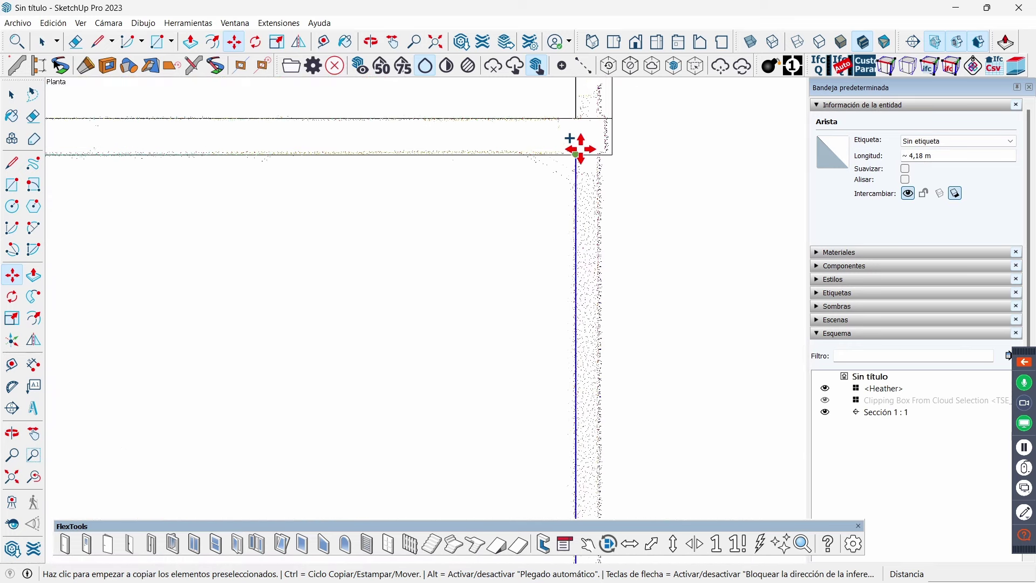
click(576, 156)
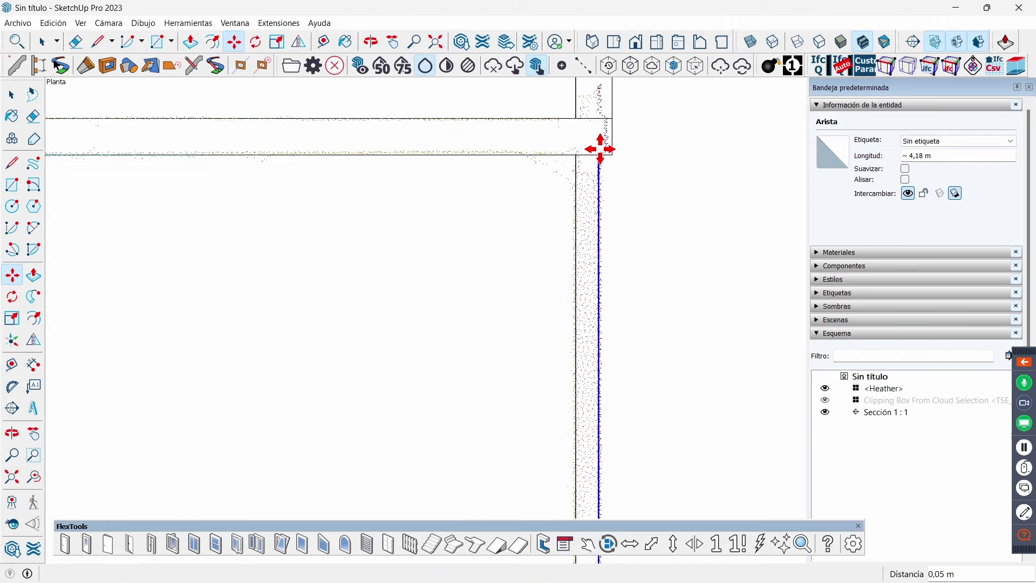
key(Escape)
key(space)
scroll(578, 162, down, 2)
scroll(583, 160, down, 2)
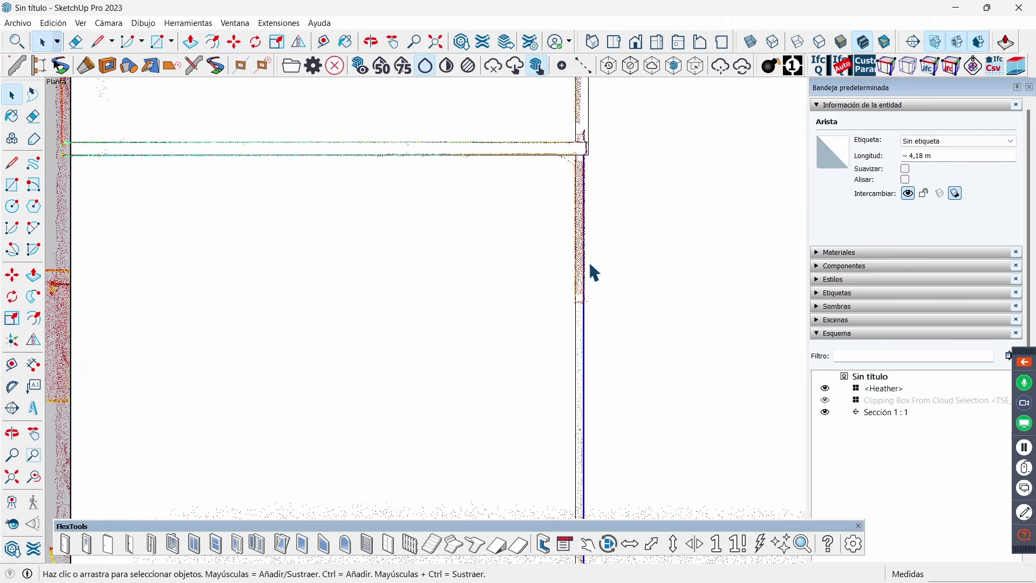
scroll(587, 234, down, 2)
scroll(588, 243, down, 1)
scroll(594, 259, down, 1)
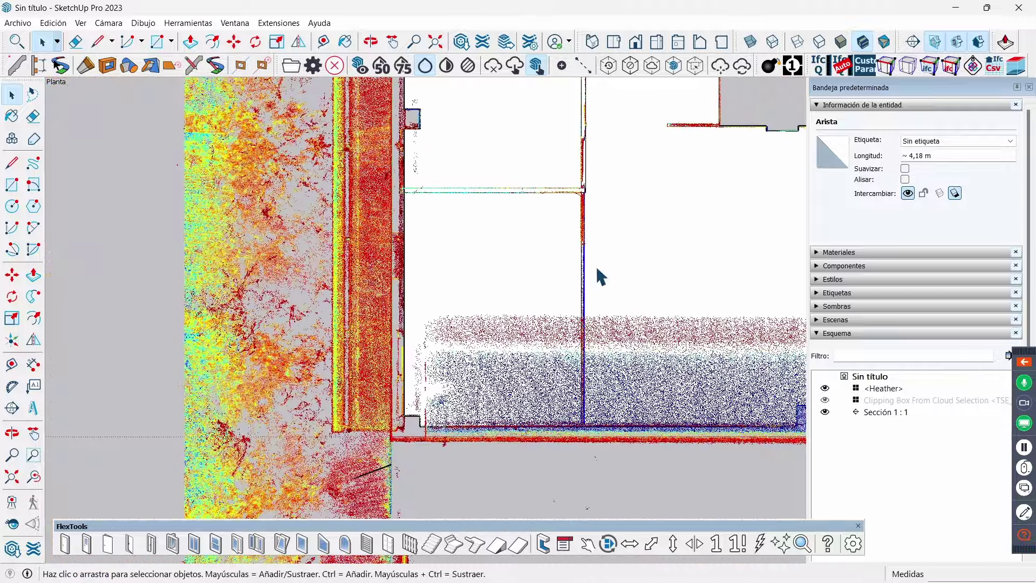
- Orbit to an overhead view of the building and hide the point cloud
middle_drag(609, 315, 480, 208)
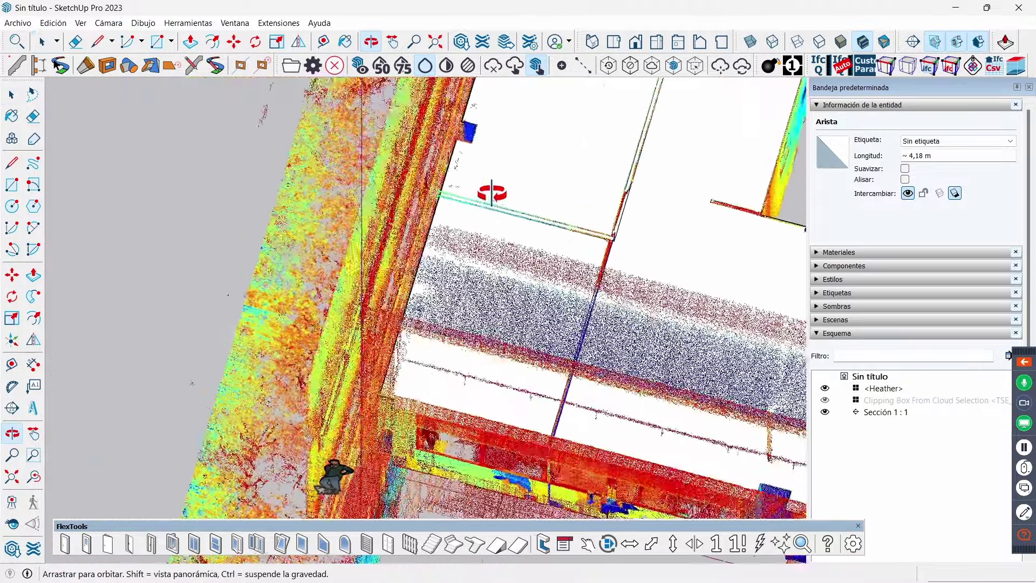
scroll(481, 205, down, 5)
middle_drag(571, 249, 638, 257)
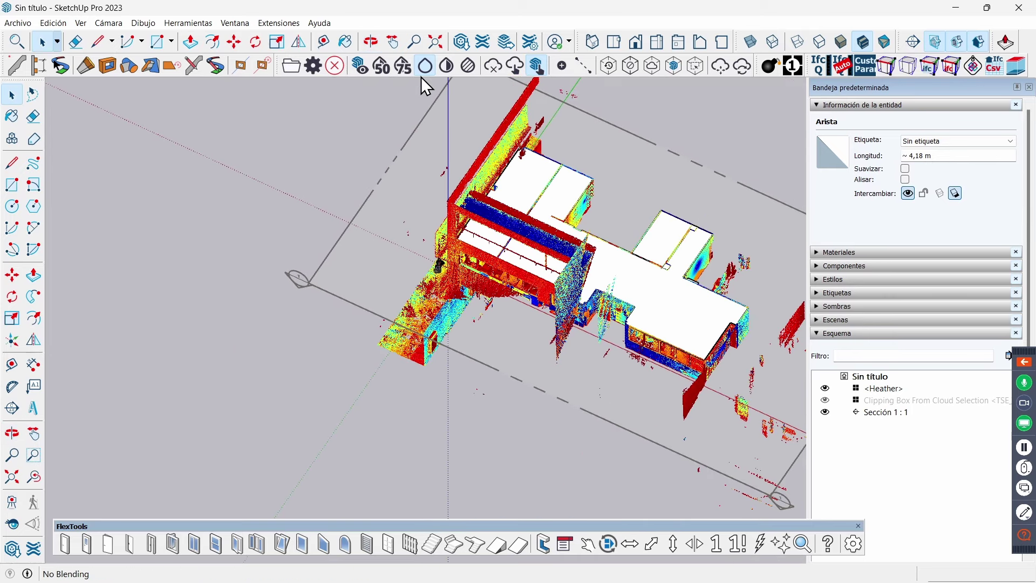
click(361, 68)
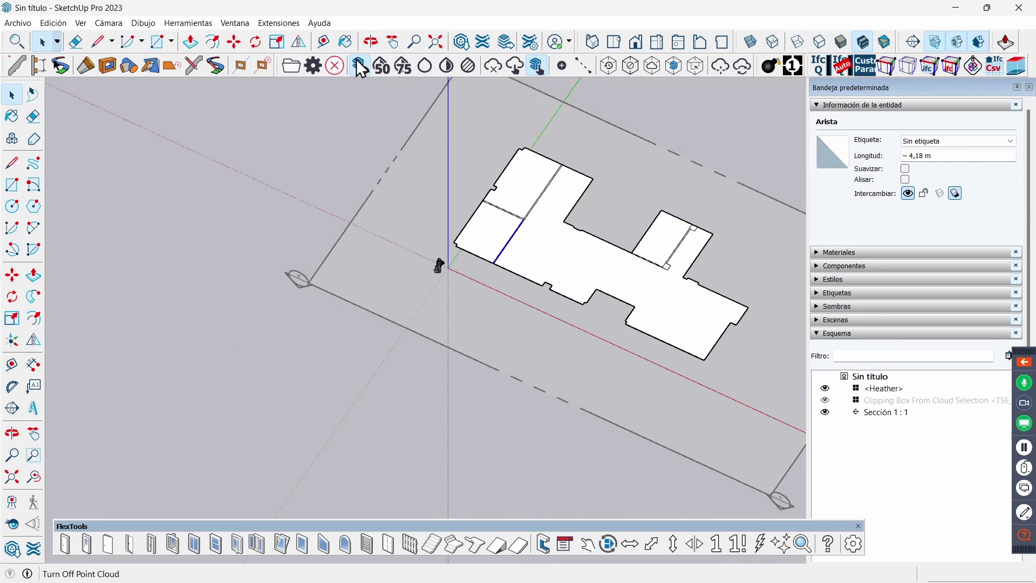
click(383, 386)
- Hide the section plane outlines from the display options
scroll(377, 384, down, 2)
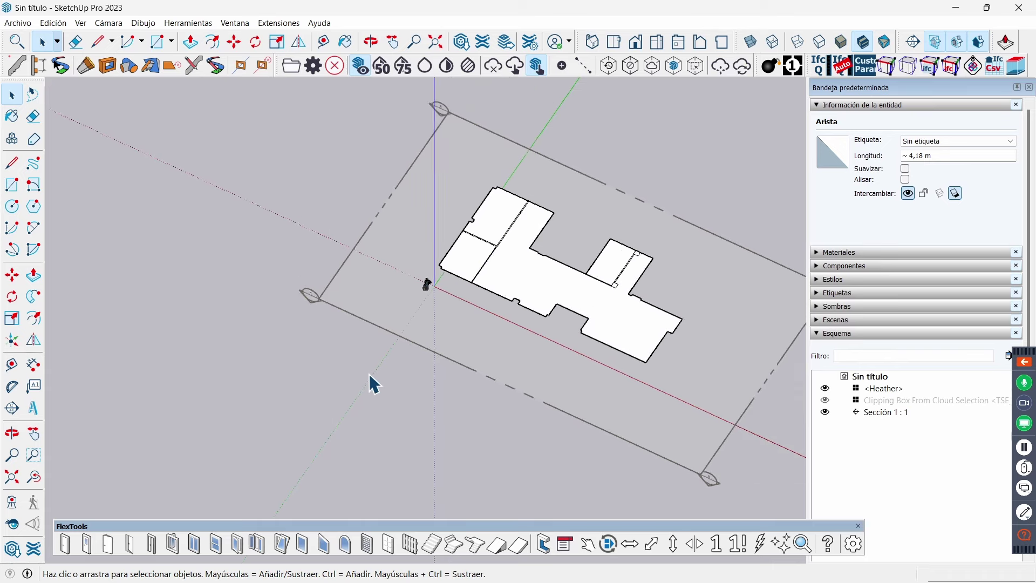
scroll(372, 383, down, 2)
scroll(601, 326, up, 2)
middle_drag(601, 327, 556, 296)
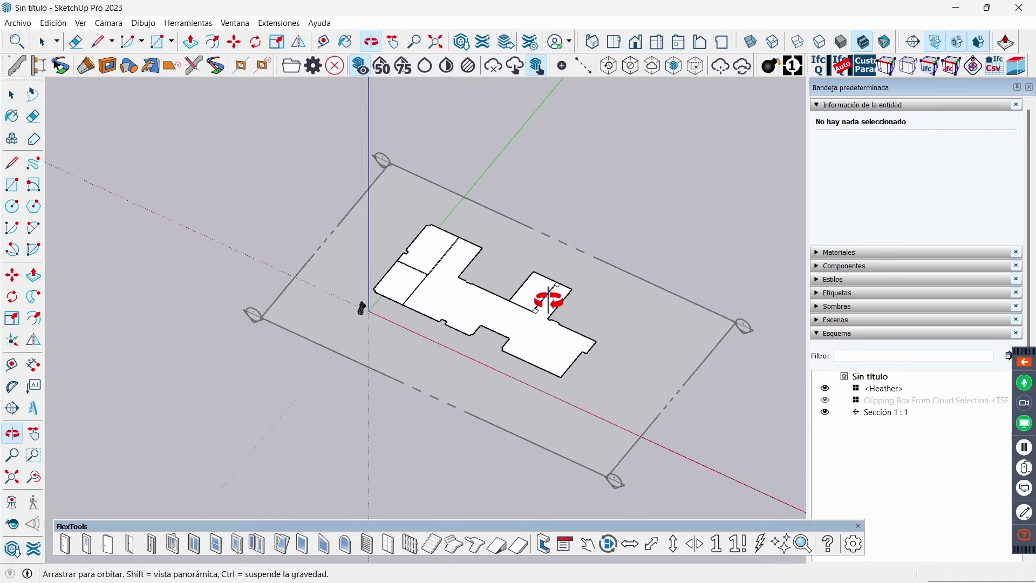
scroll(456, 327, up, 2)
scroll(457, 326, up, 2)
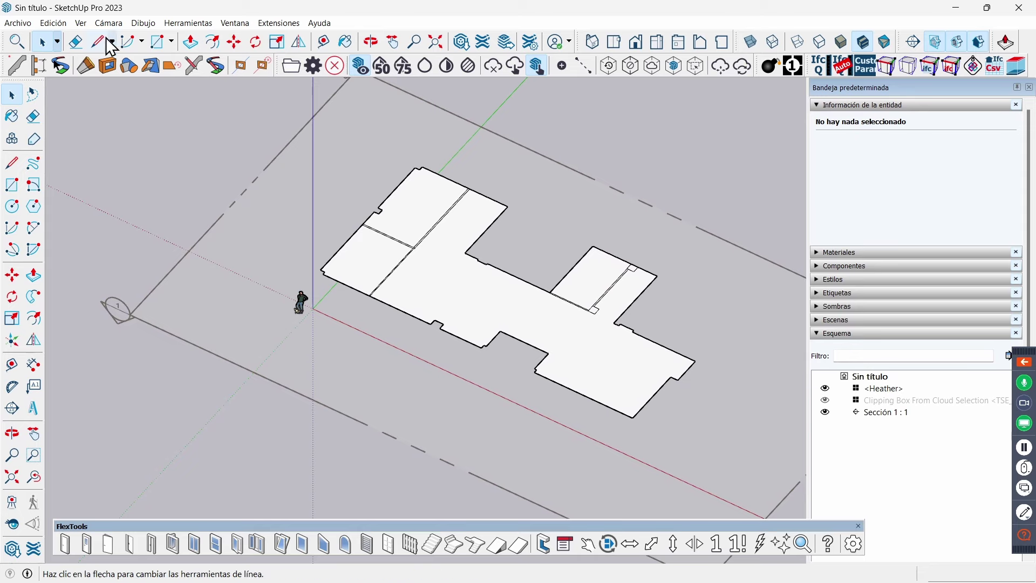
click(81, 23)
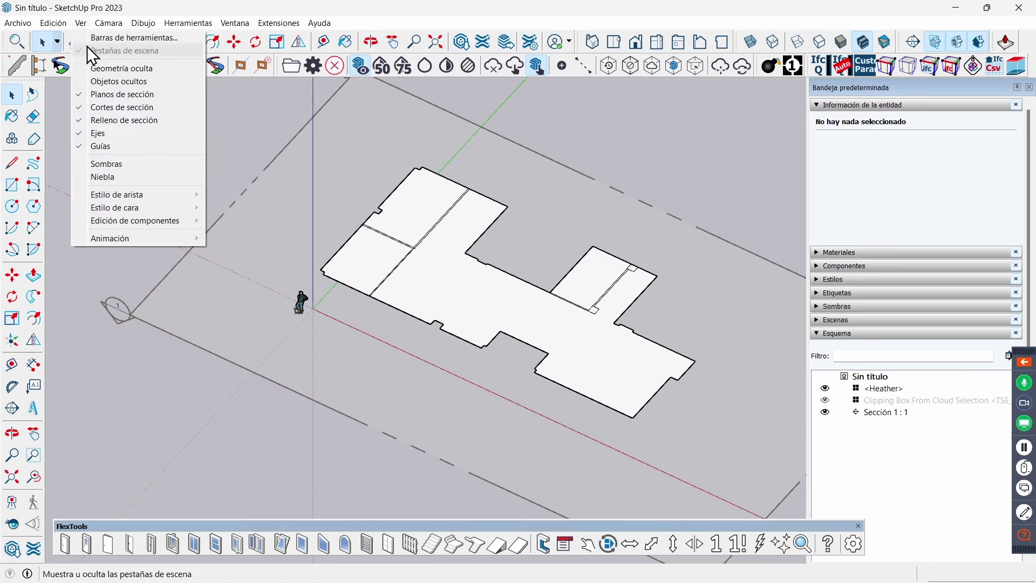
click(103, 97)
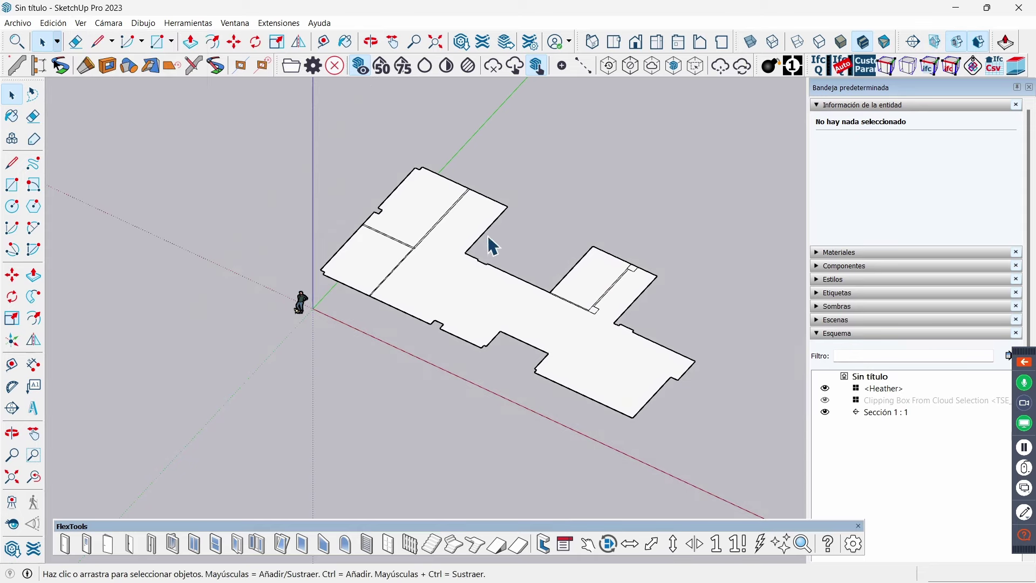
- Select the 99,4 m² floor face and bring up the Archivo menu
scroll(586, 336, up, 2)
scroll(584, 337, up, 2)
click(585, 337)
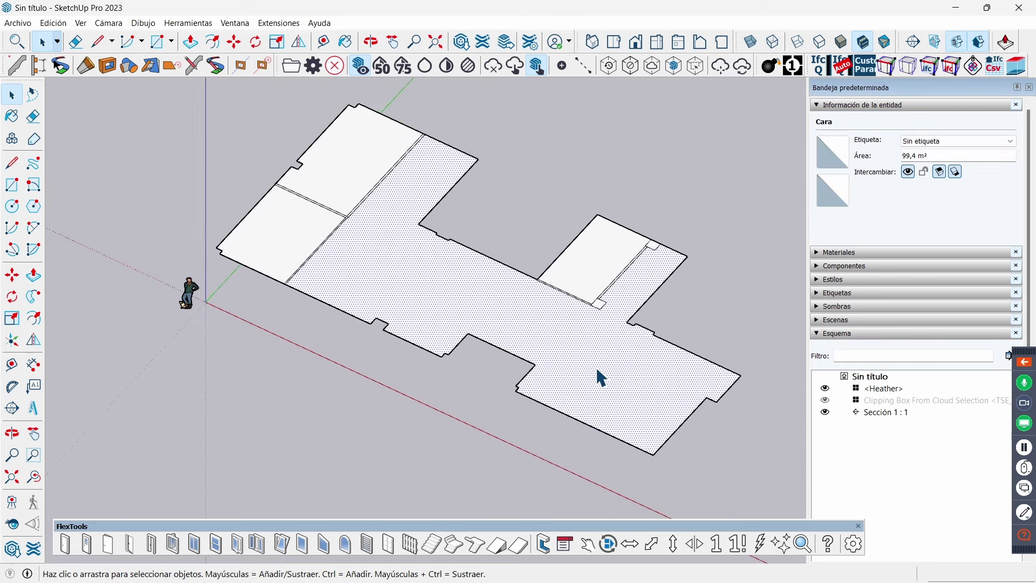
middle_drag(601, 378, 555, 354)
middle_drag(465, 331, 438, 286)
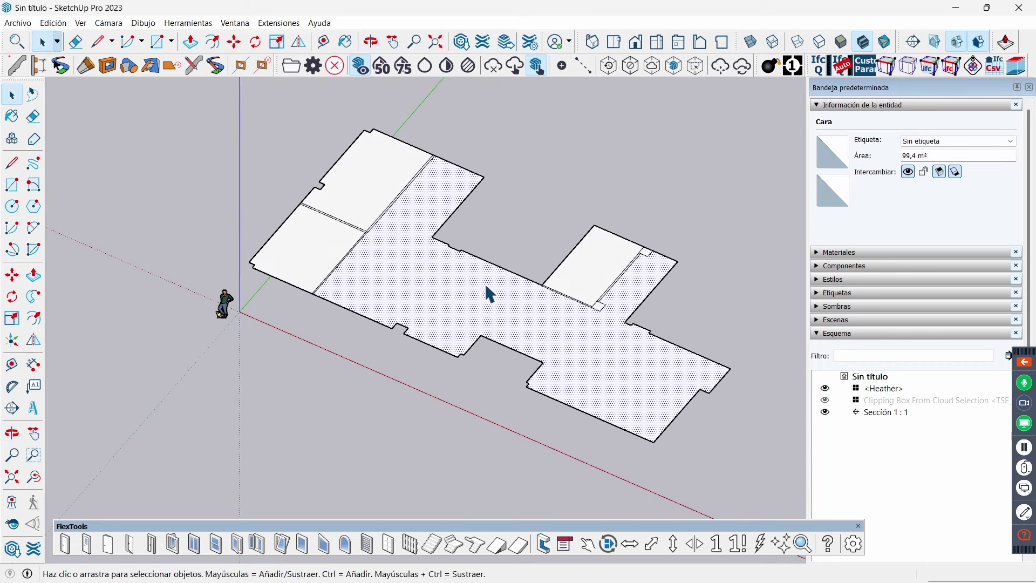
click(19, 23)
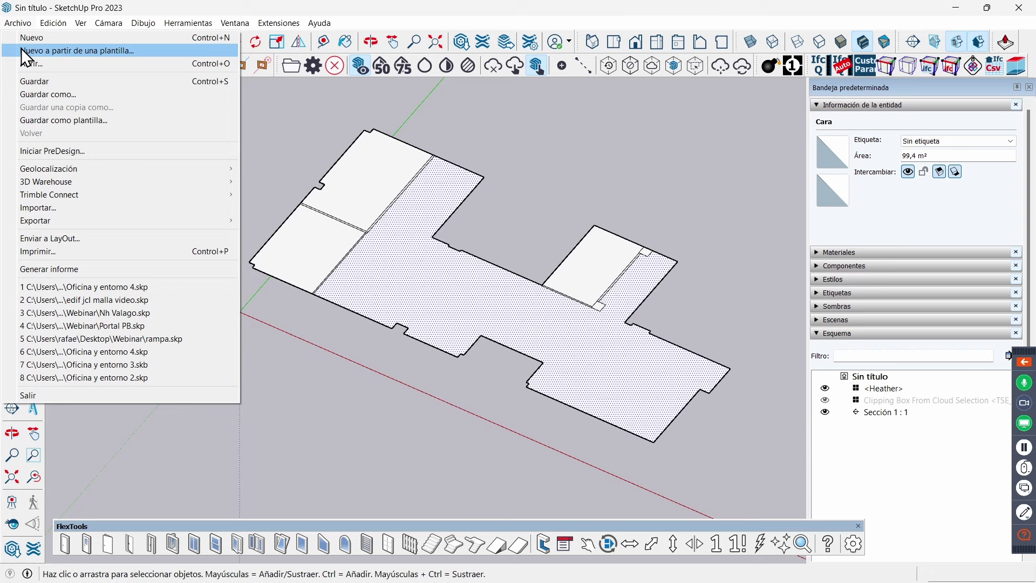
- Use Guardar como to save the model as 'webinar2' in Desktop > Webinar
click(57, 98)
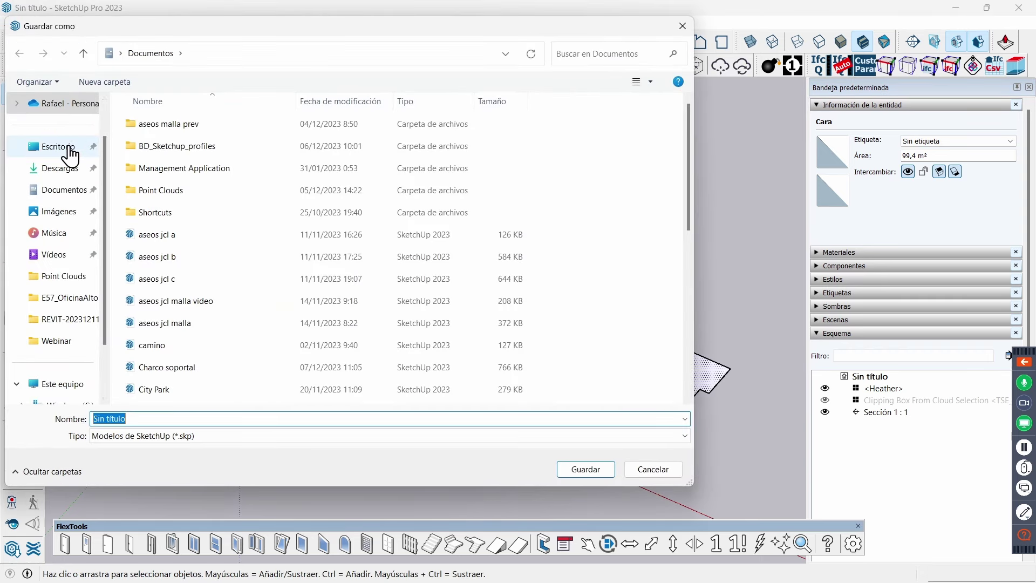
click(69, 153)
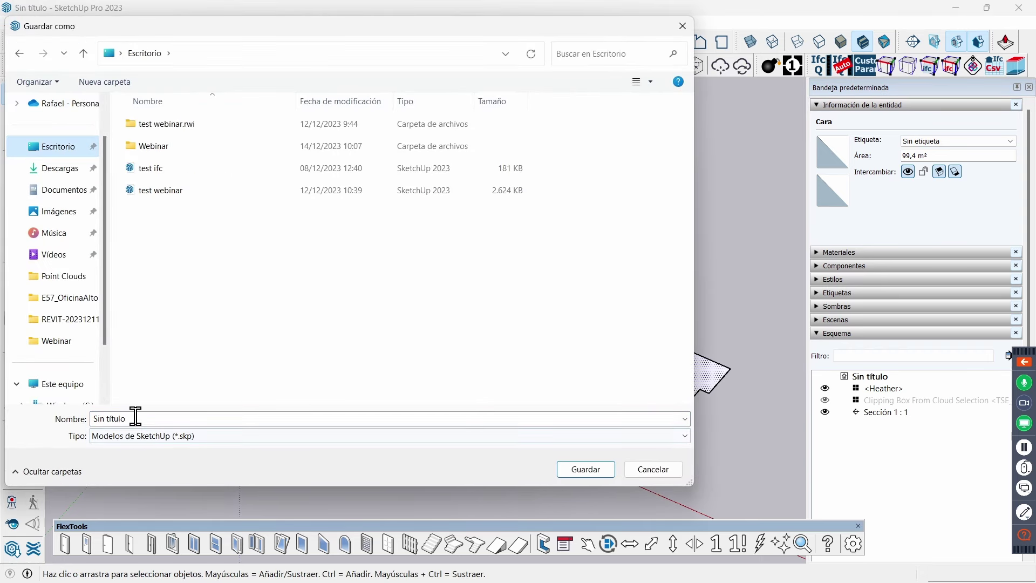
drag(134, 418, 47, 419)
text(we)
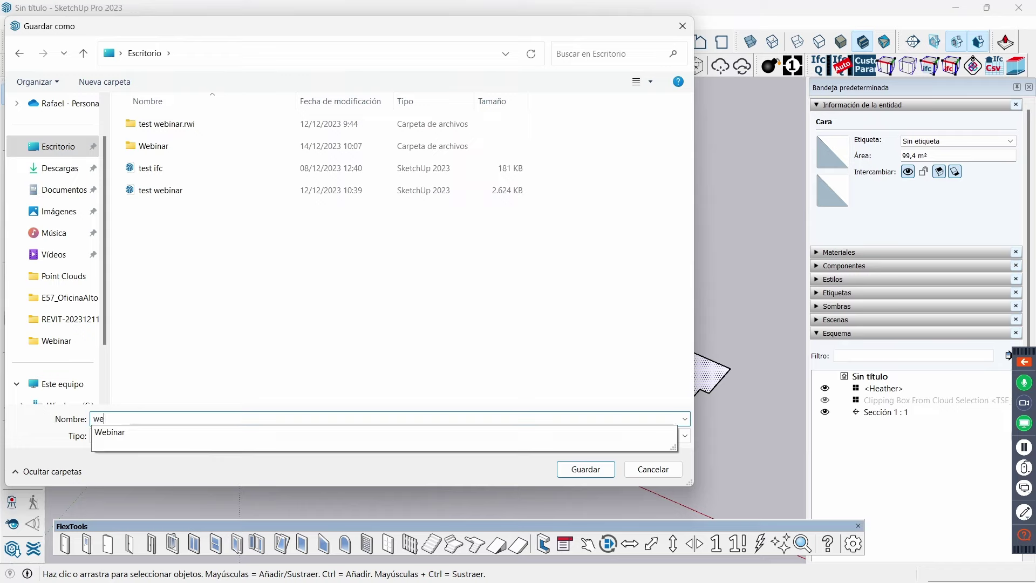
text(r)
key(Return)
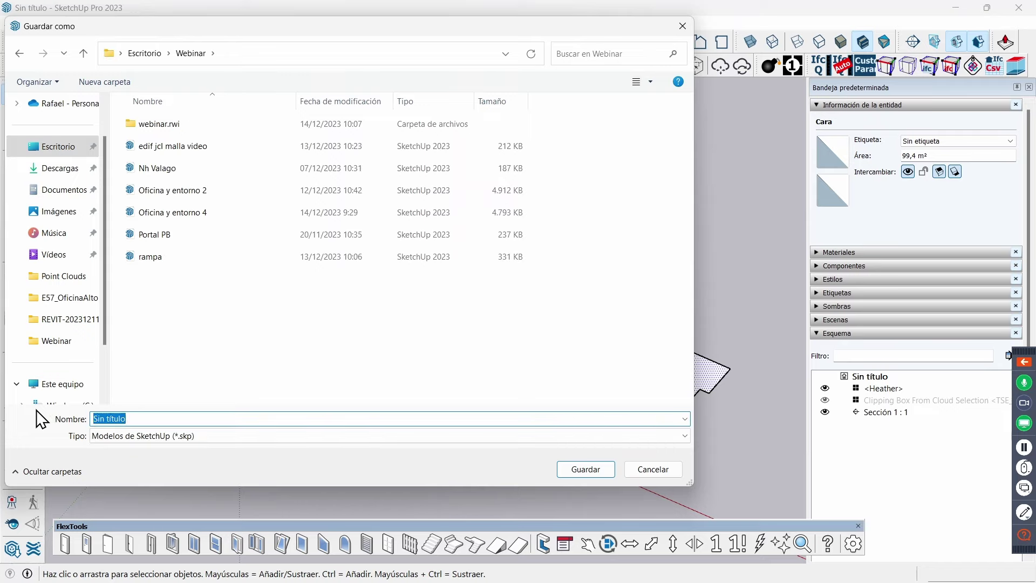
click(136, 417)
text(we)
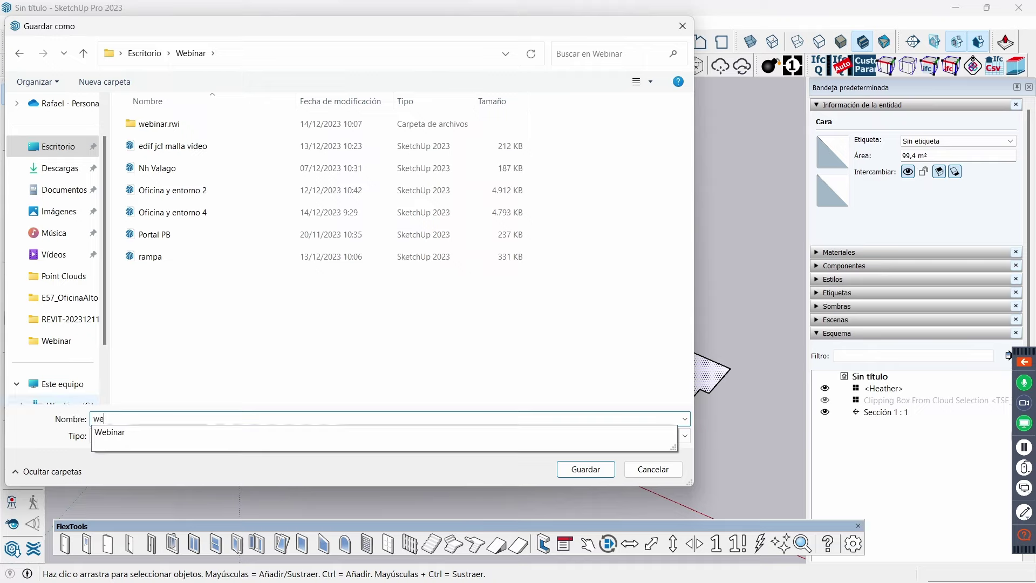
text(binar)
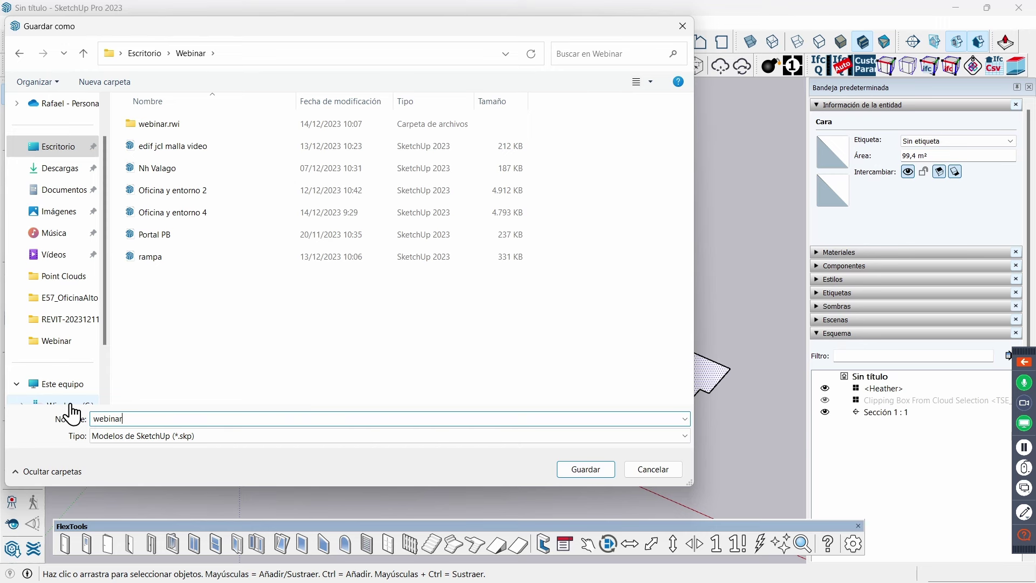
text(2)
key(Return)
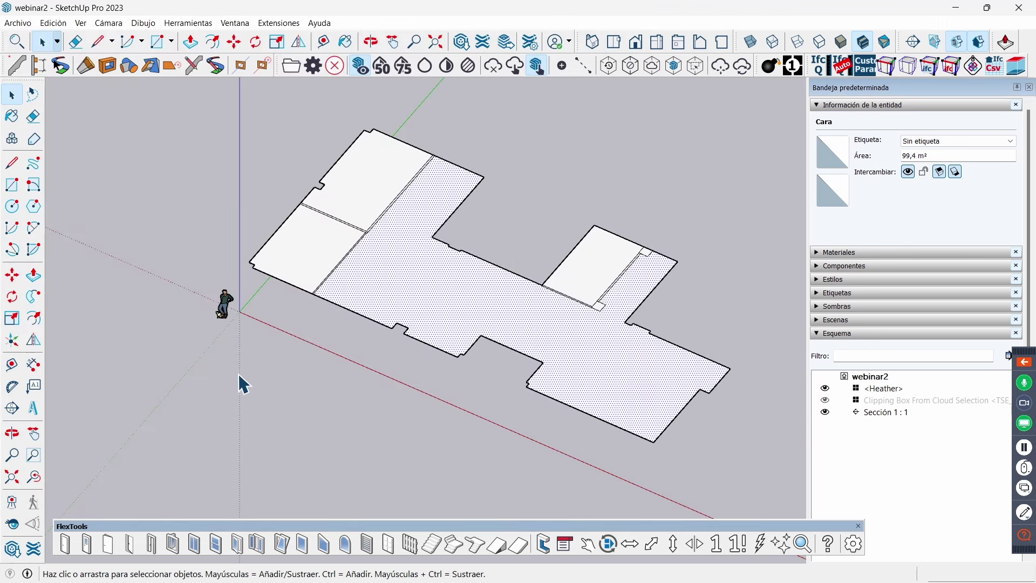
- Box-select all 86 traced floor-plan entities and combine them with Crear grupo
scroll(372, 334, down, 1)
scroll(411, 325, down, 1)
scroll(423, 326, down, 2)
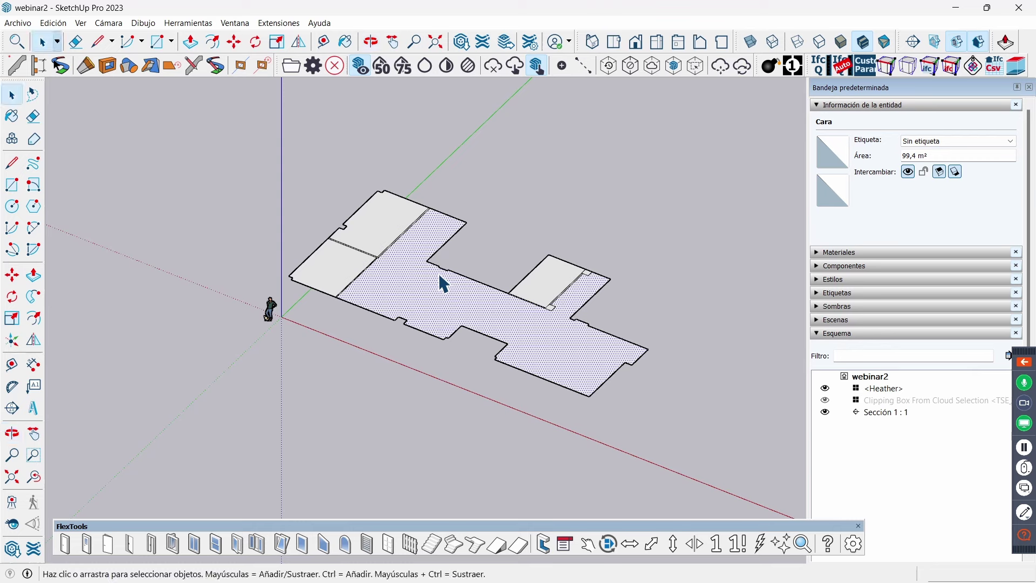
drag(276, 157, 684, 431)
right_click(515, 313)
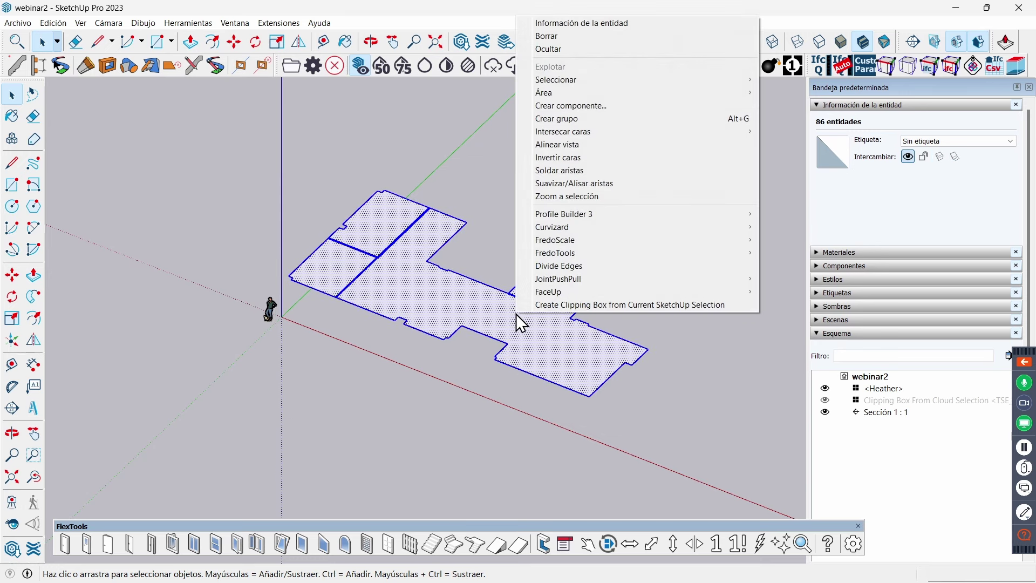
click(568, 119)
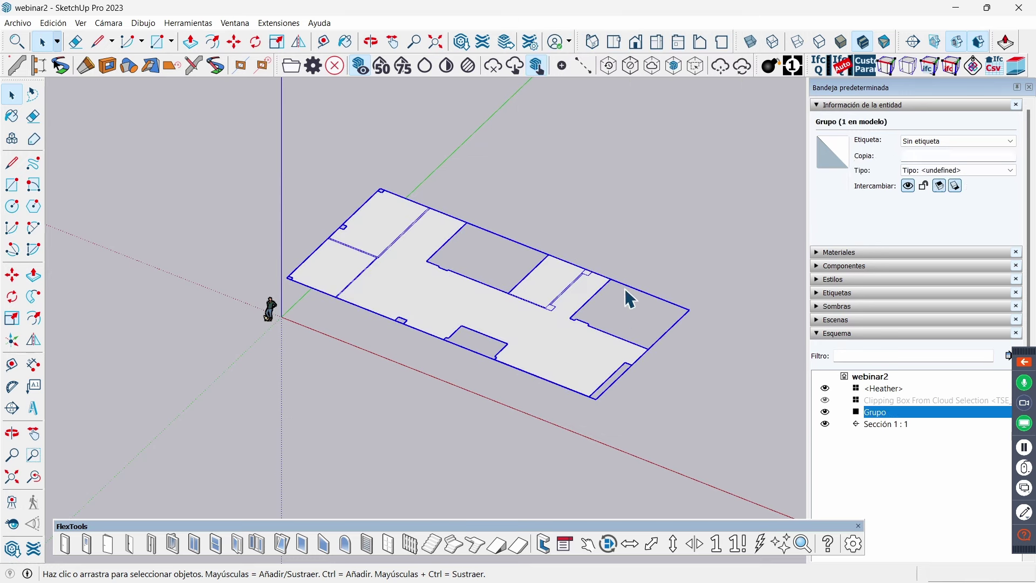
- Show the scanned point cloud and zoom in on the building
click(425, 65)
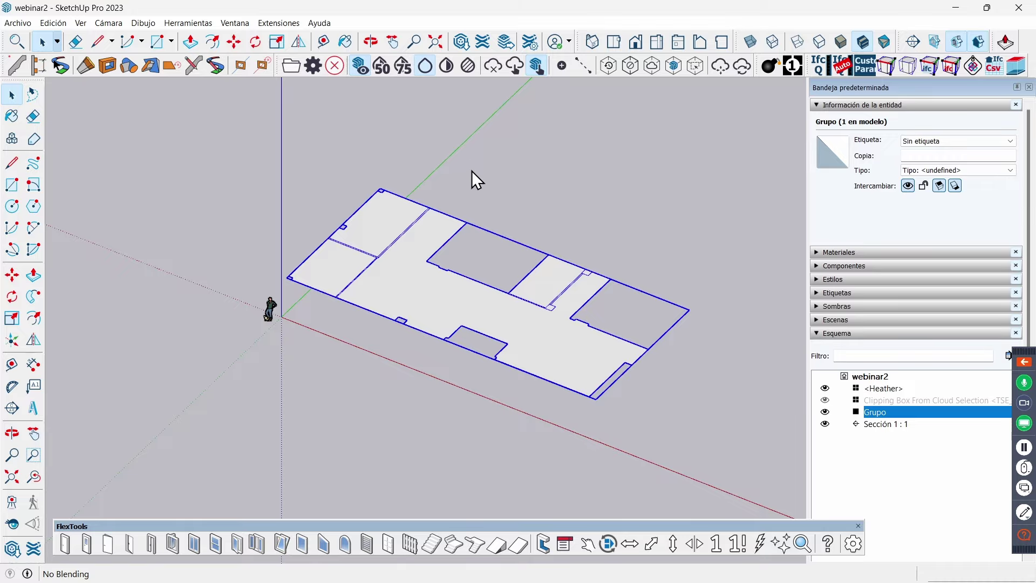
middle_drag(520, 224, 626, 374)
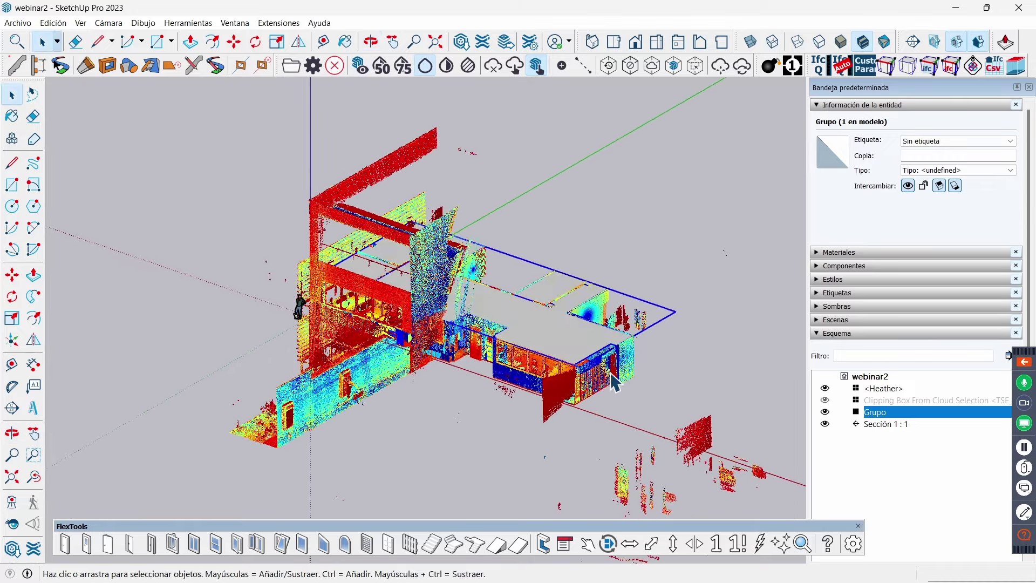
scroll(626, 374, up, 1)
scroll(629, 362, up, 1)
scroll(634, 340, up, 2)
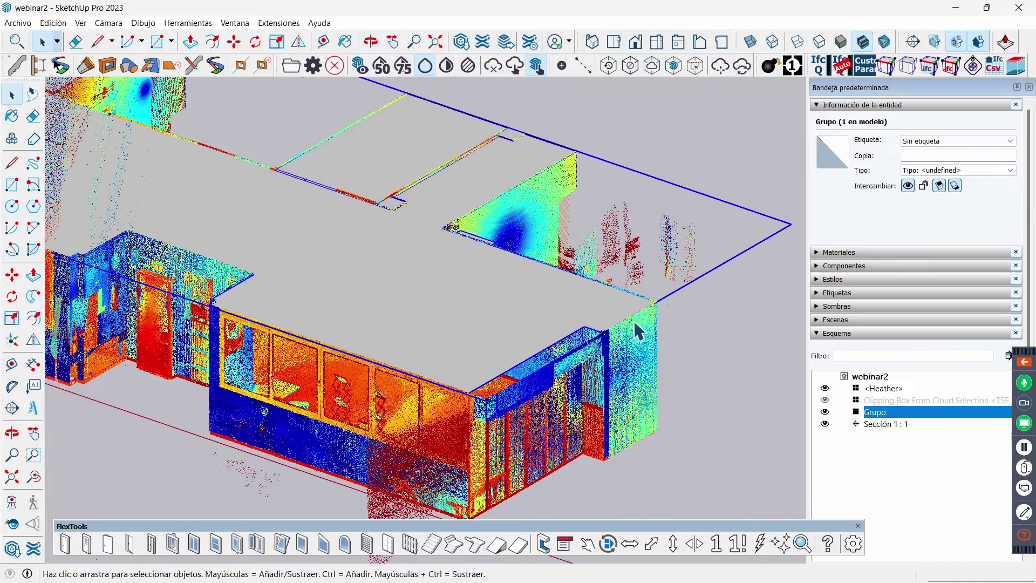
- Move the floor-plan group by its corner onto the matching scanned wall corner
key(m)
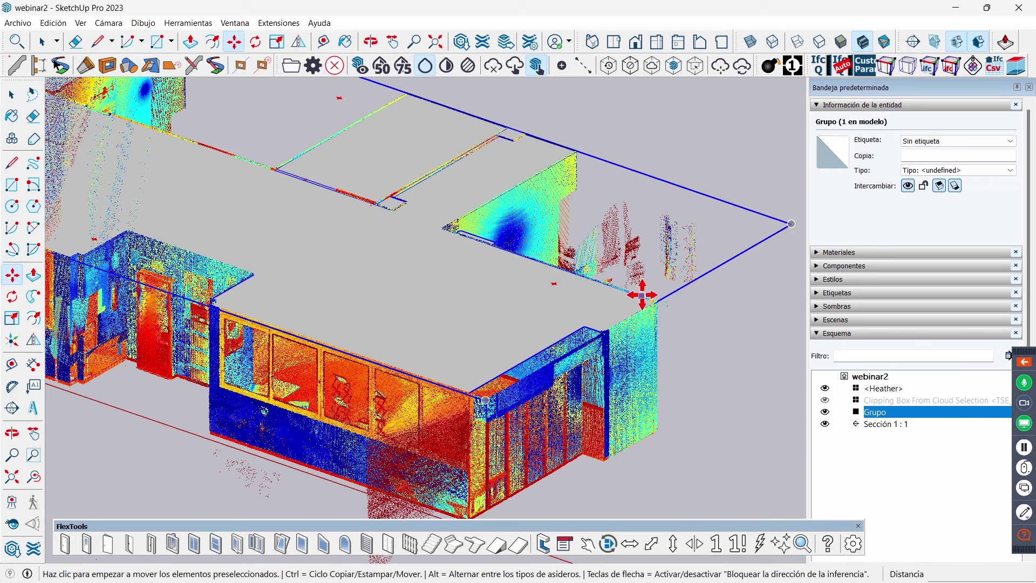
click(791, 223)
scroll(752, 250, down, 2)
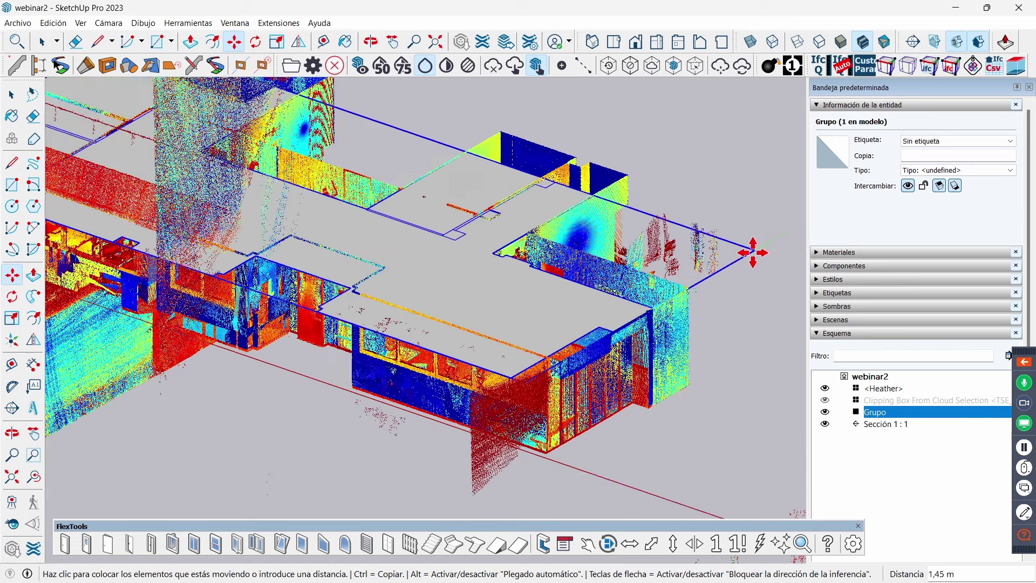
scroll(717, 250, down, 2)
scroll(748, 266, down, 2)
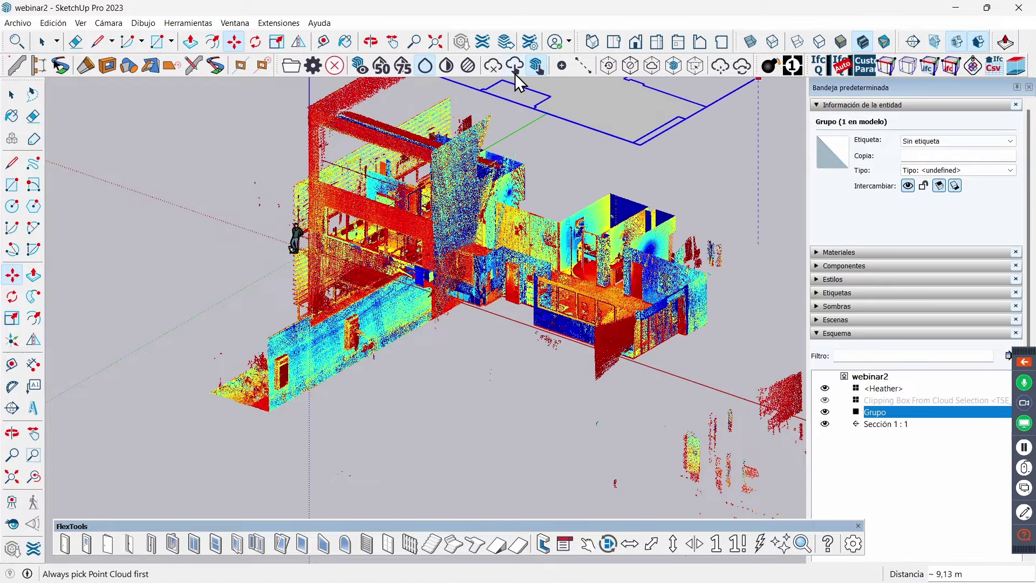
scroll(705, 301, up, 3)
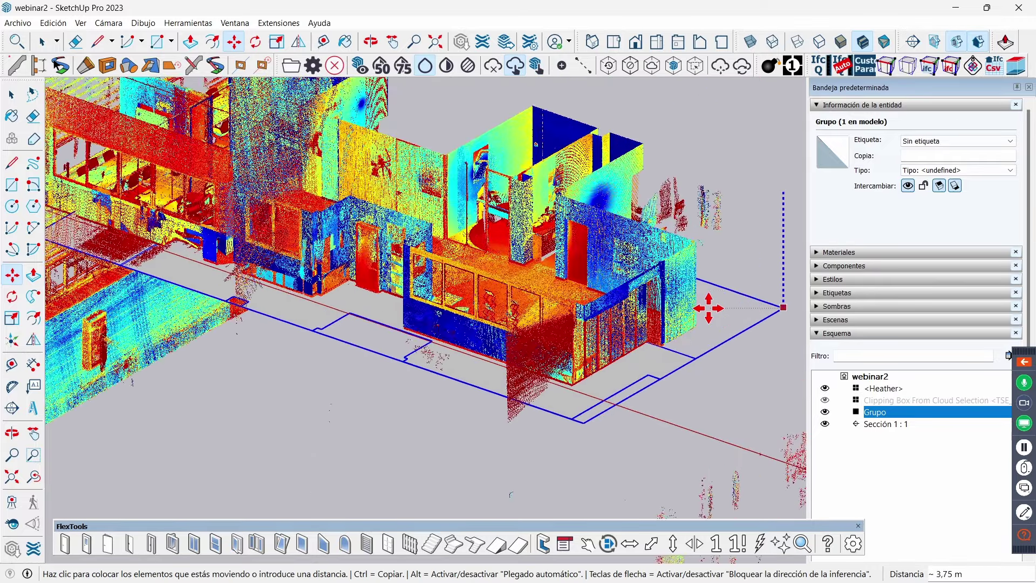
scroll(708, 311, up, 3)
scroll(707, 311, up, 3)
scroll(708, 307, up, 3)
scroll(708, 308, up, 2)
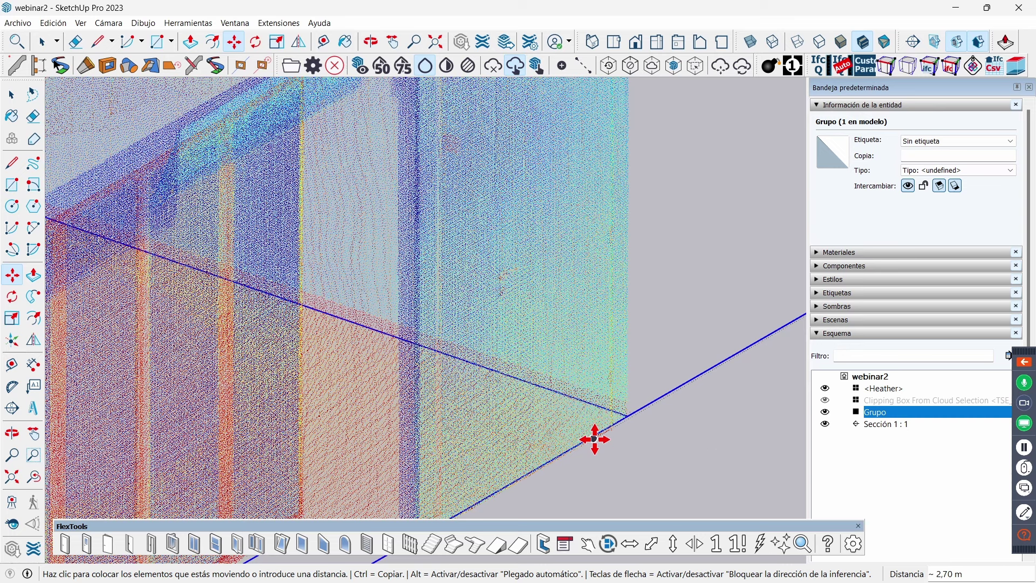
click(594, 440)
scroll(658, 354, down, 3)
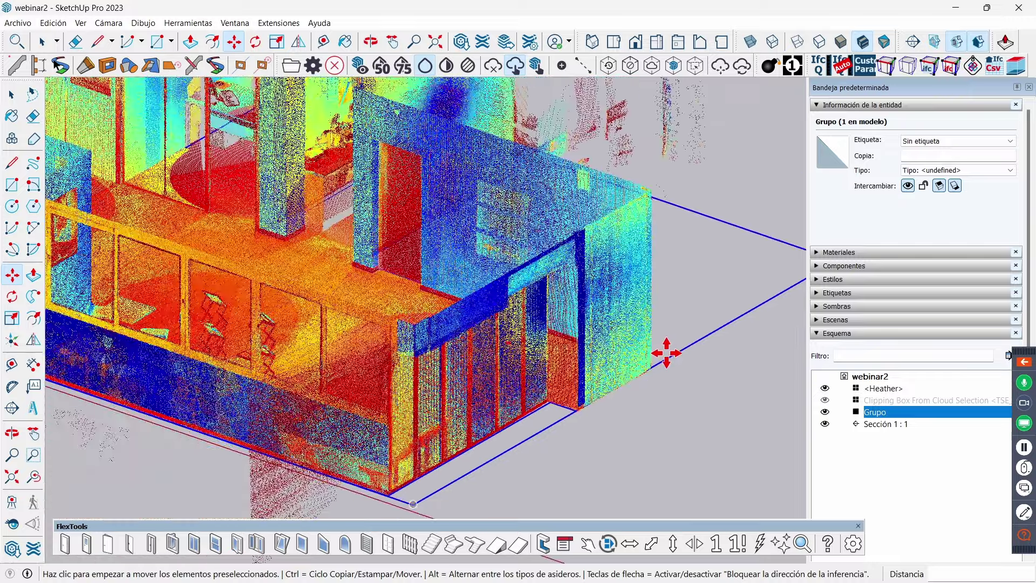
scroll(661, 354, down, 2)
scroll(667, 353, down, 2)
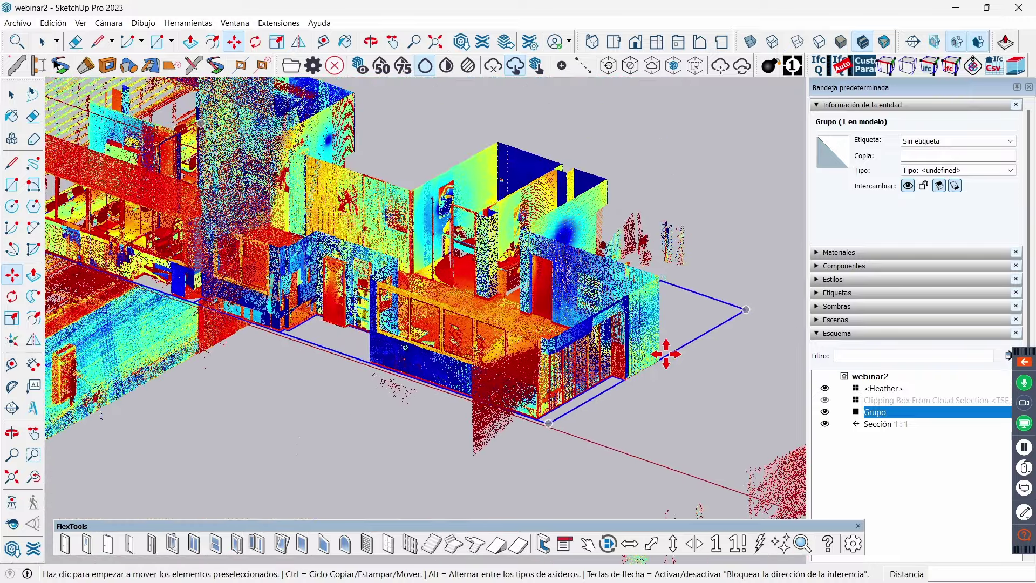
key(space)
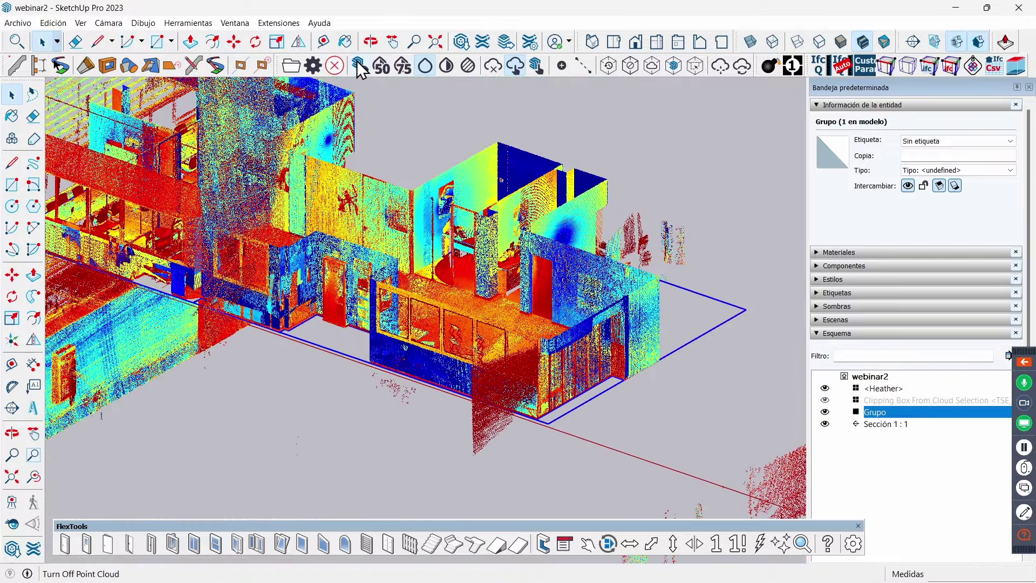
- Hide the point cloud and save the model
click(359, 63)
double_click(561, 355)
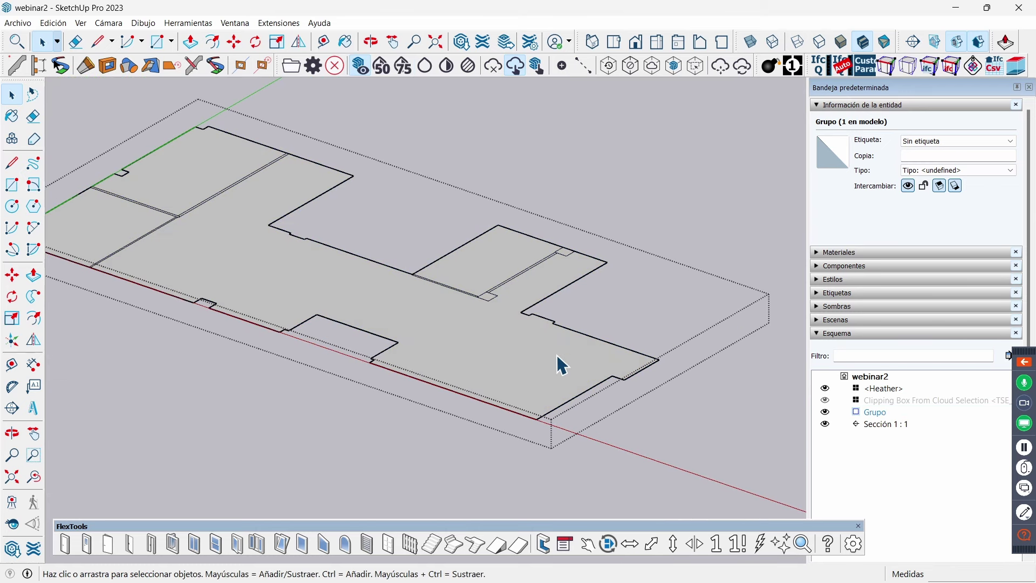
click(550, 356)
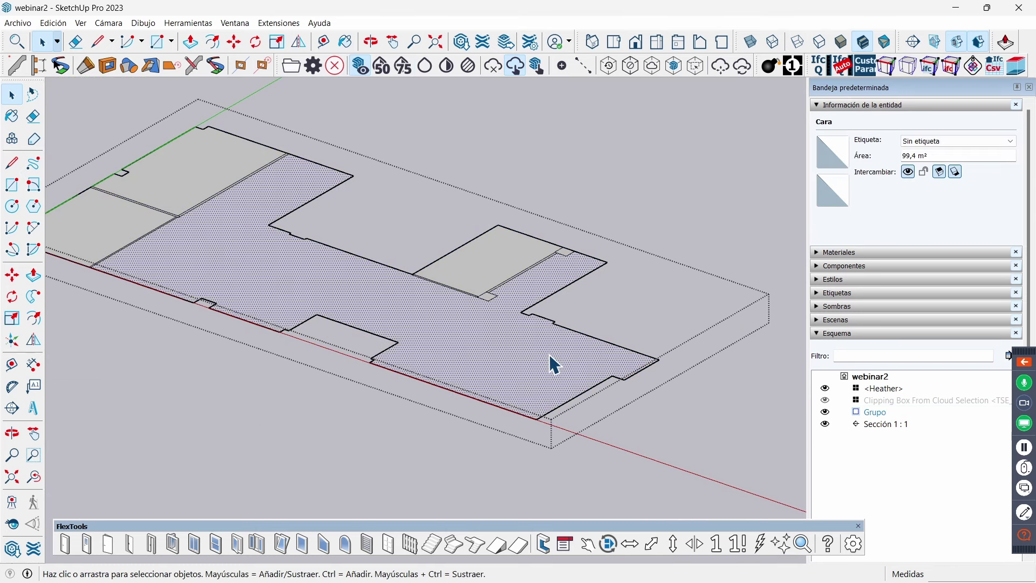
click(630, 444)
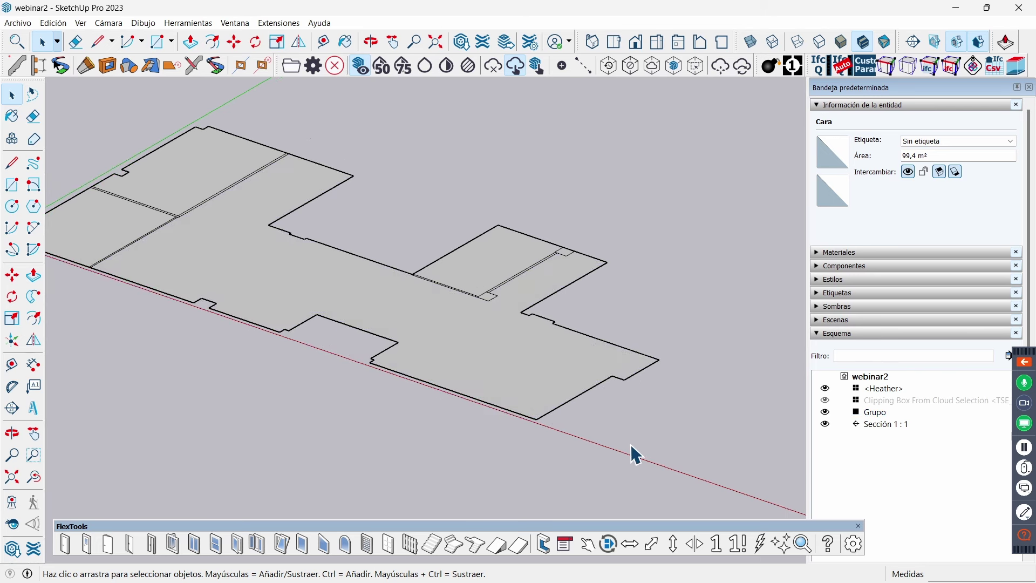
click(20, 24)
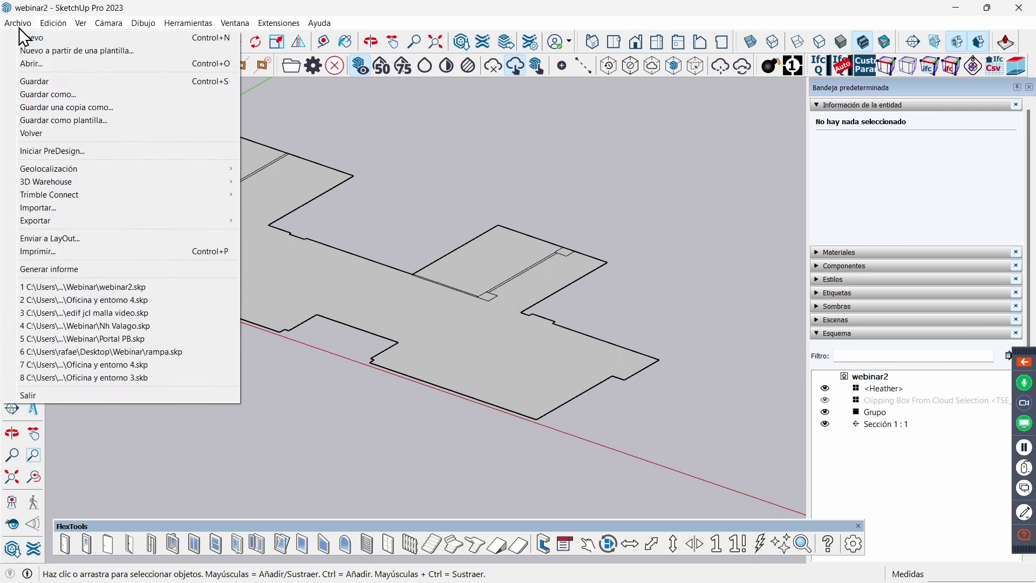
click(48, 79)
- Inside the group, push/pull the floor face up by 70
double_click(548, 359)
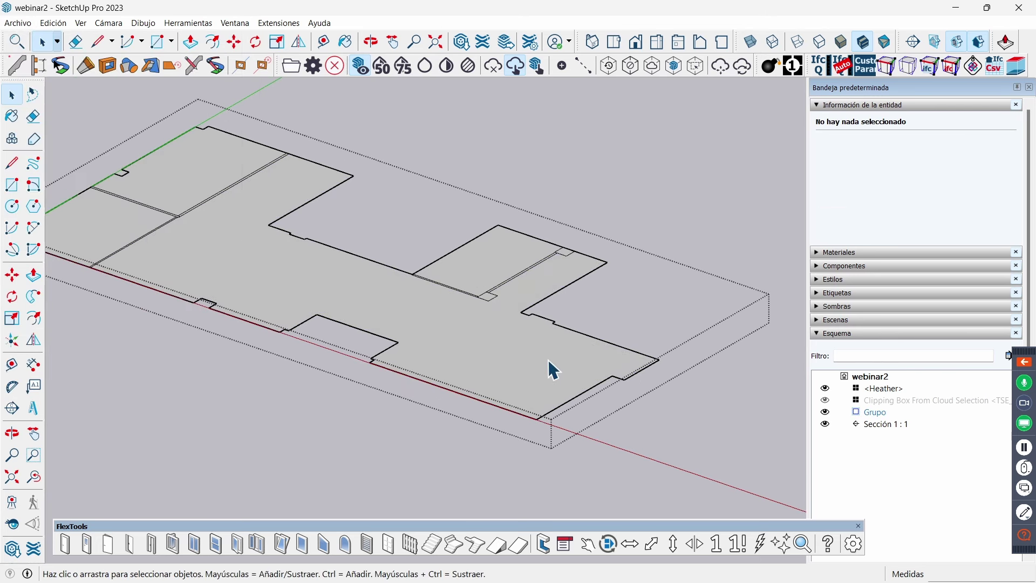
click(548, 360)
key(p)
click(548, 362)
text(2,)
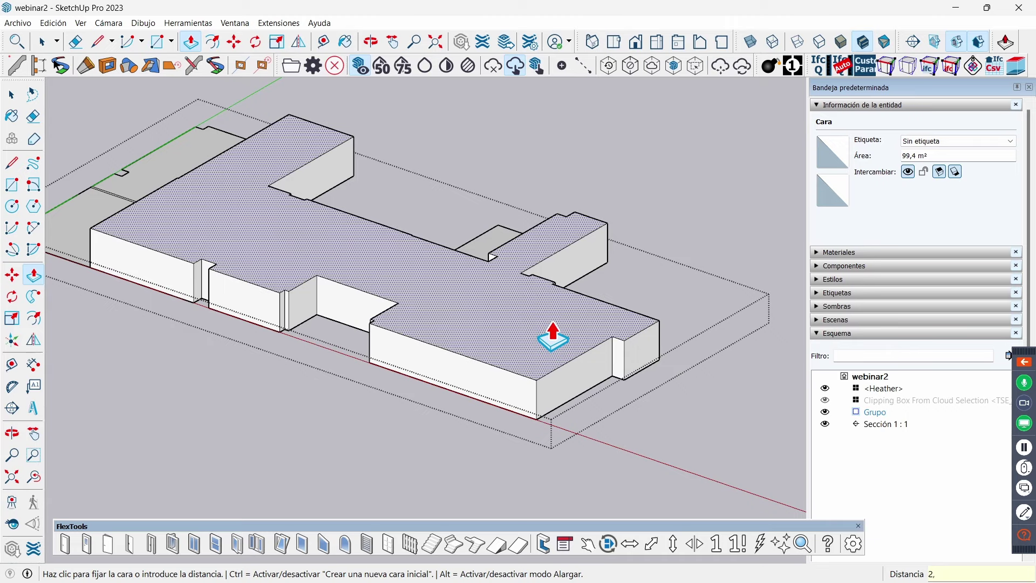
text(70)
key(Return)
key(space)
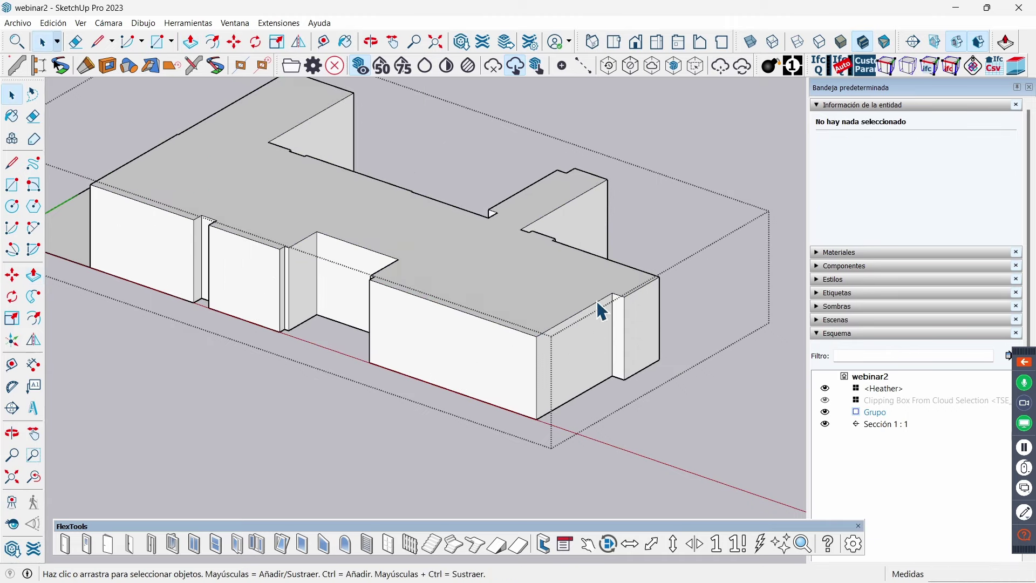
mouse_move(597, 300)
middle_down()
mouse_move(599, 277)
mouse_move(647, 400)
mouse_move(546, 268)
middle_up()
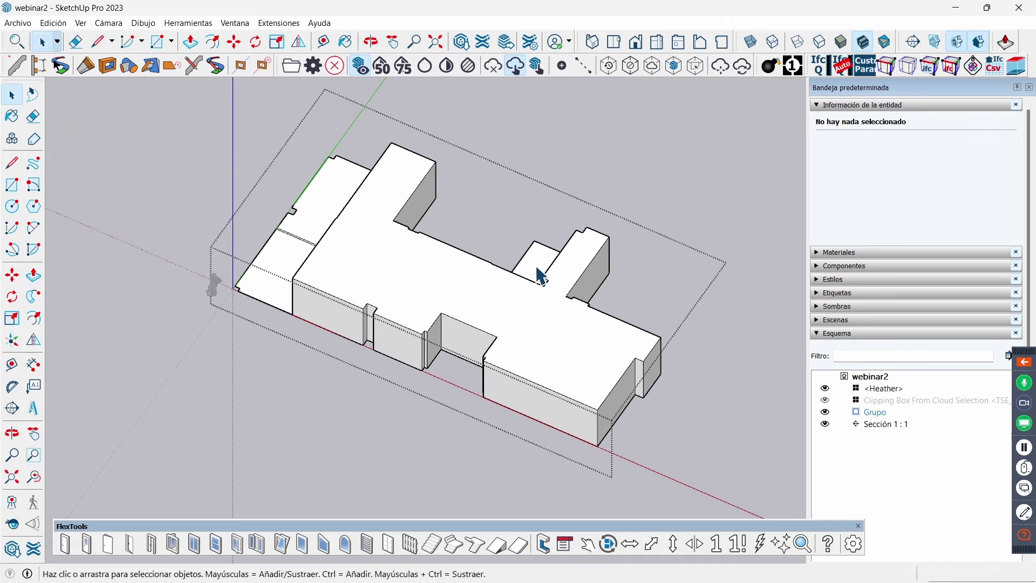
- Raise the small face and both upper-left faces to the same height, then close the group
click(543, 277)
key(p)
double_click(532, 274)
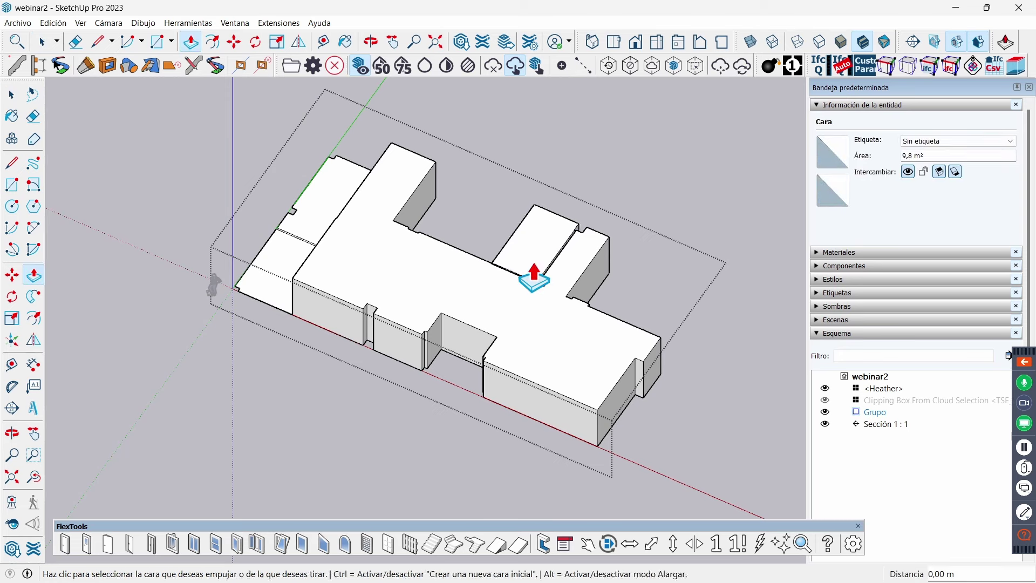
double_click(343, 211)
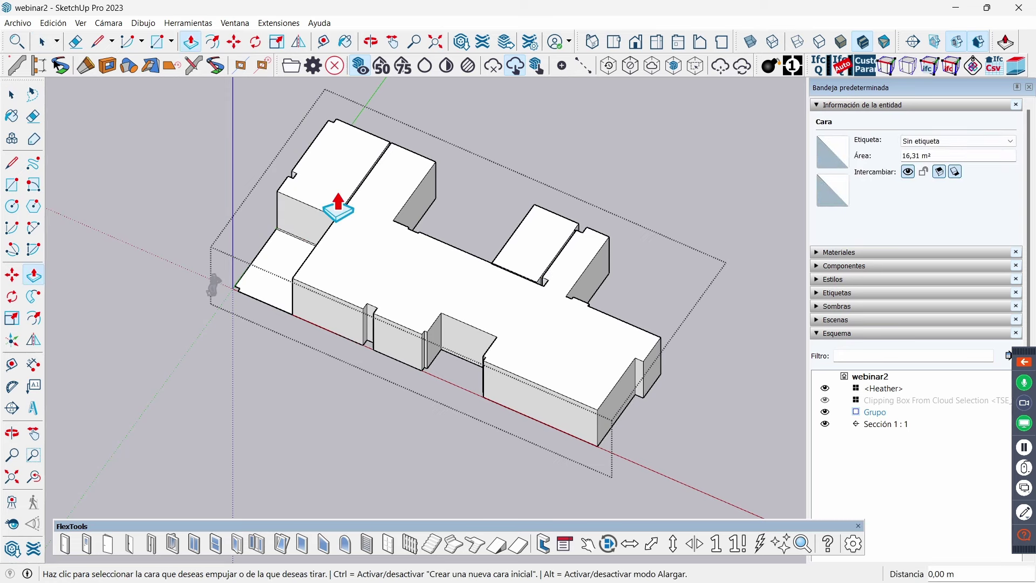
double_click(285, 261)
key(space)
click(747, 326)
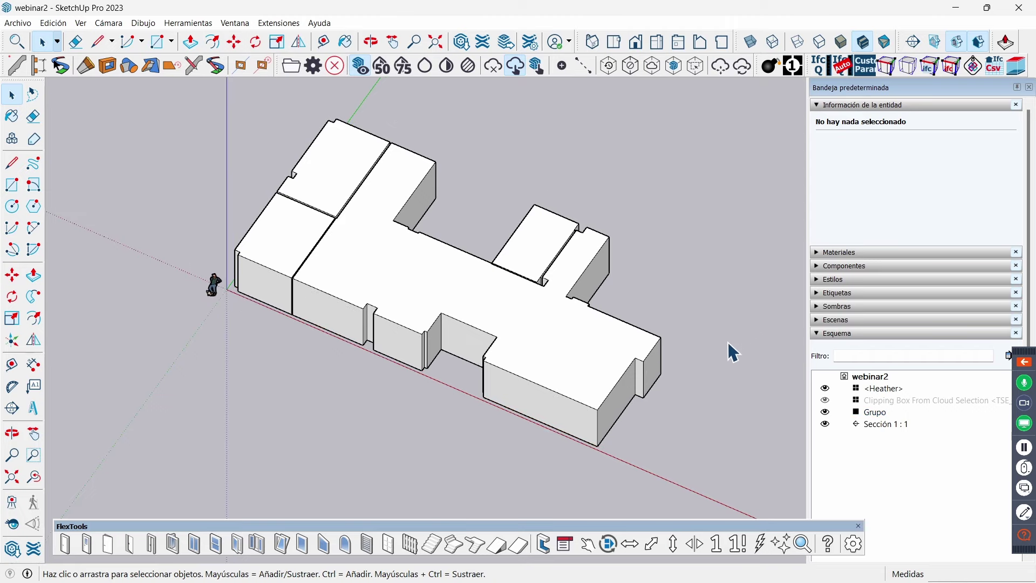
mouse_move(728, 352)
middle_down()
mouse_move(653, 271)
mouse_move(598, 324)
middle_up()
- Re-enter the building group and zoom close to the thin 0,26 m² wall strip faces
mouse_move(627, 291)
middle_down()
mouse_move(552, 294)
mouse_move(633, 292)
mouse_move(430, 331)
mouse_move(494, 358)
middle_up()
scroll(540, 301, up, 3)
scroll(558, 308, down, 2)
scroll(540, 324, down, 4)
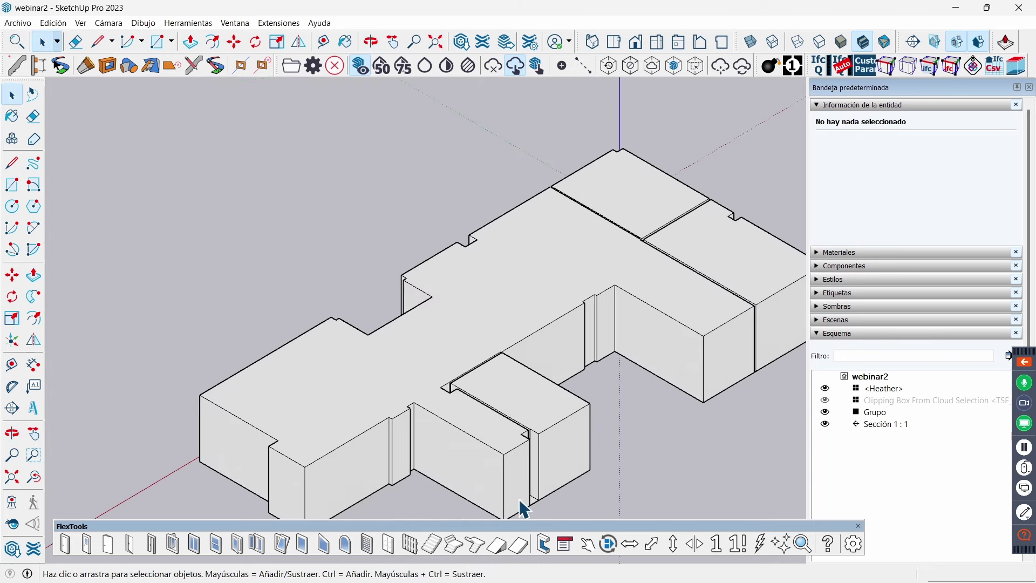
scroll(525, 509, up, 2)
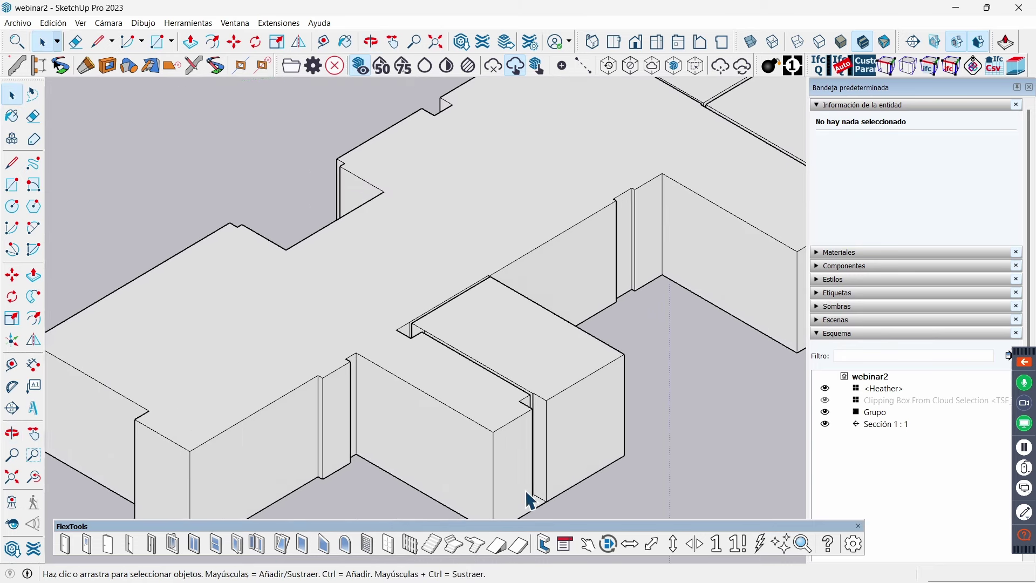
click(546, 390)
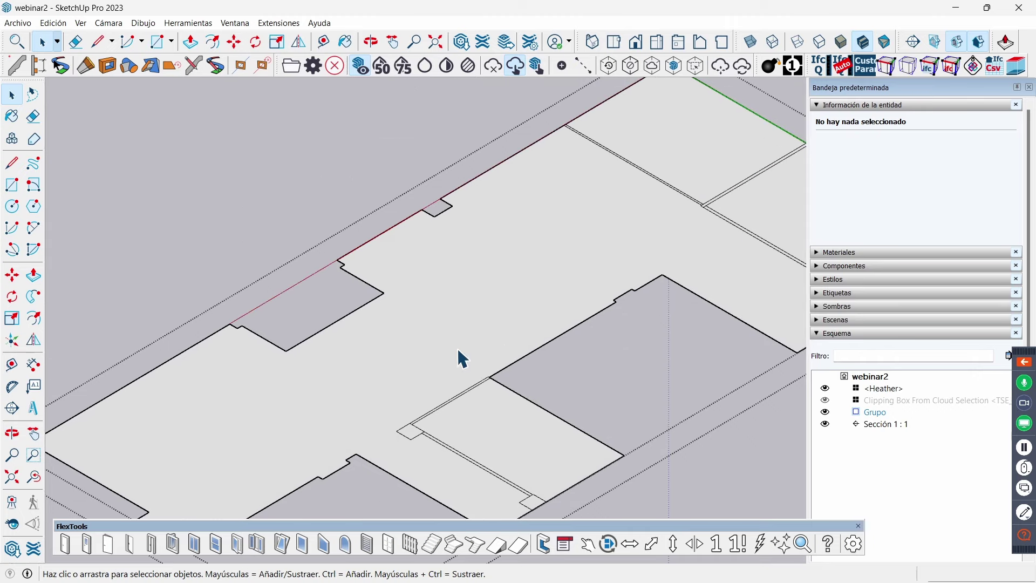
scroll(459, 353, down, 3)
scroll(475, 307, down, 2)
scroll(463, 351, up, 5)
scroll(430, 407, up, 3)
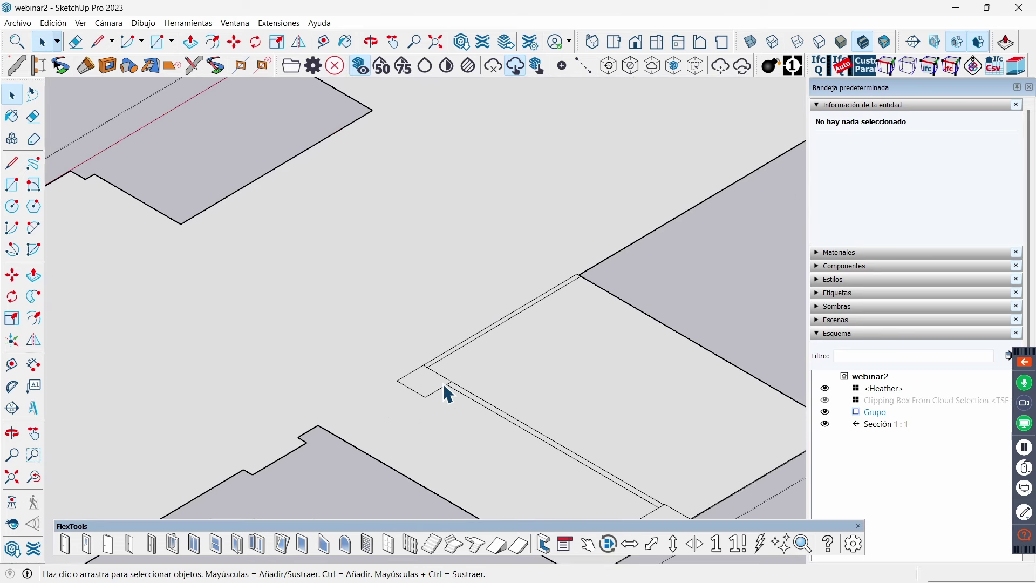
scroll(444, 386, up, 2)
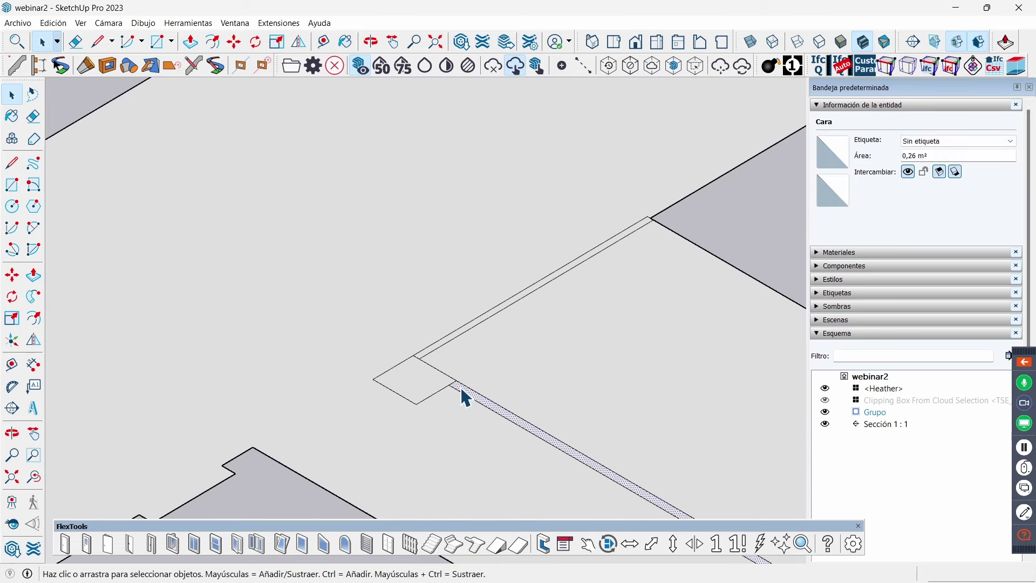
- Push/pull the first thin wall strip up 2.7 m and raise the small square into a column
key(p)
click(464, 399)
text(2,7)
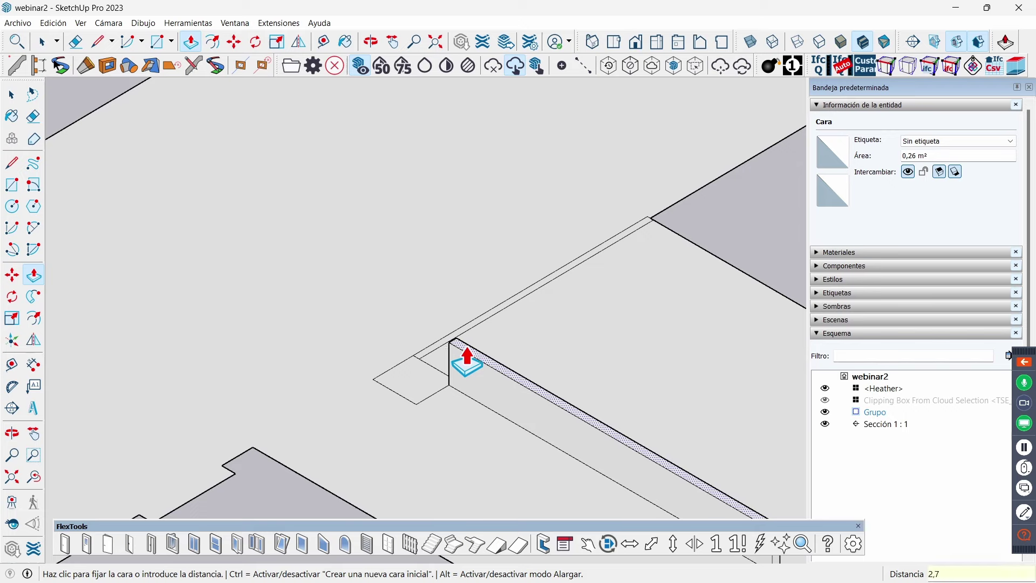
key(Return)
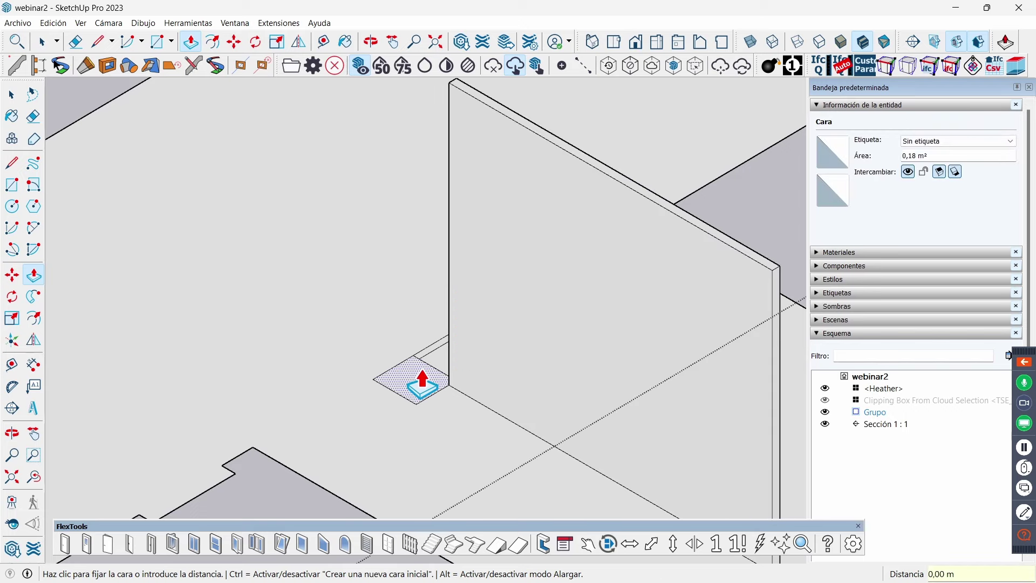
double_click(423, 385)
scroll(621, 302, down, 5)
scroll(616, 331, down, 3)
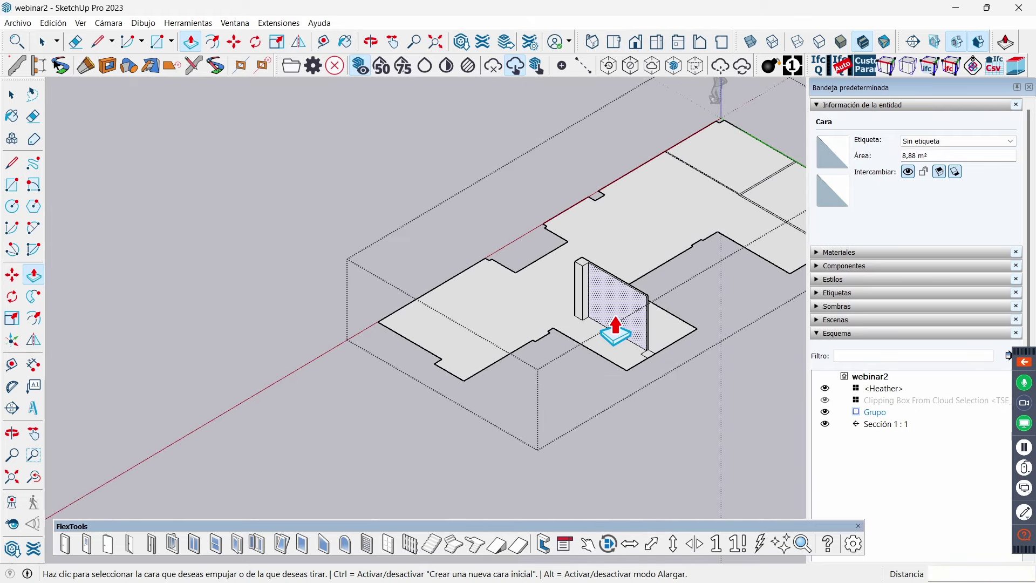
scroll(750, 213, up, 2)
scroll(753, 207, up, 2)
scroll(753, 205, up, 3)
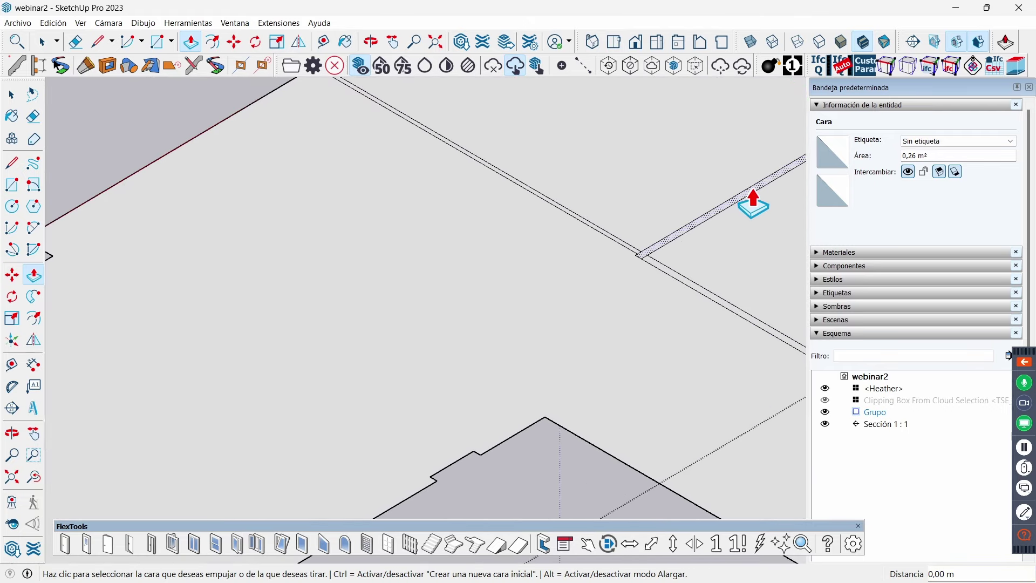
- Raise the remaining thin wall strips to the same 2.7 m height
double_click(752, 208)
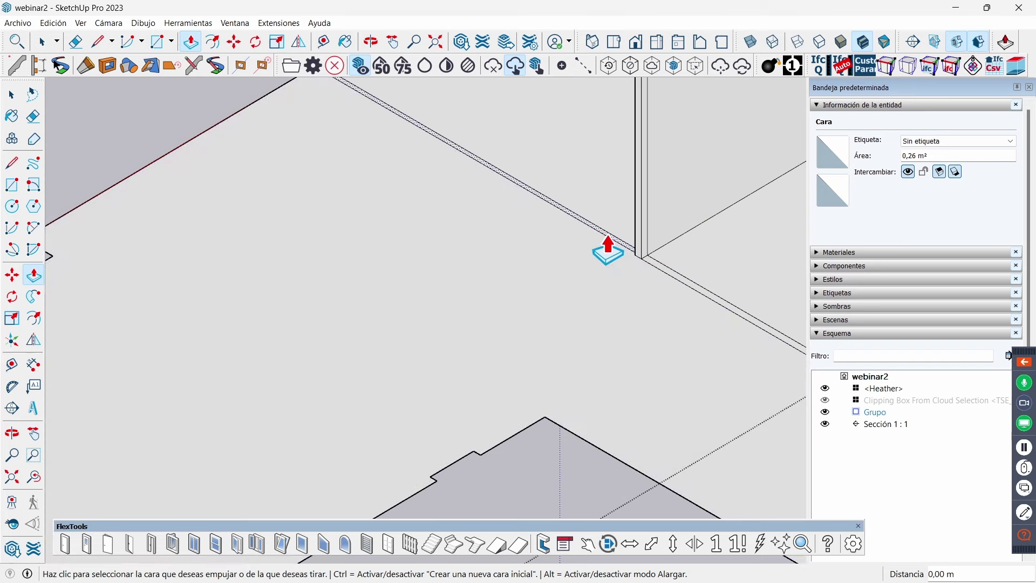
double_click(661, 282)
scroll(592, 273, down, 2)
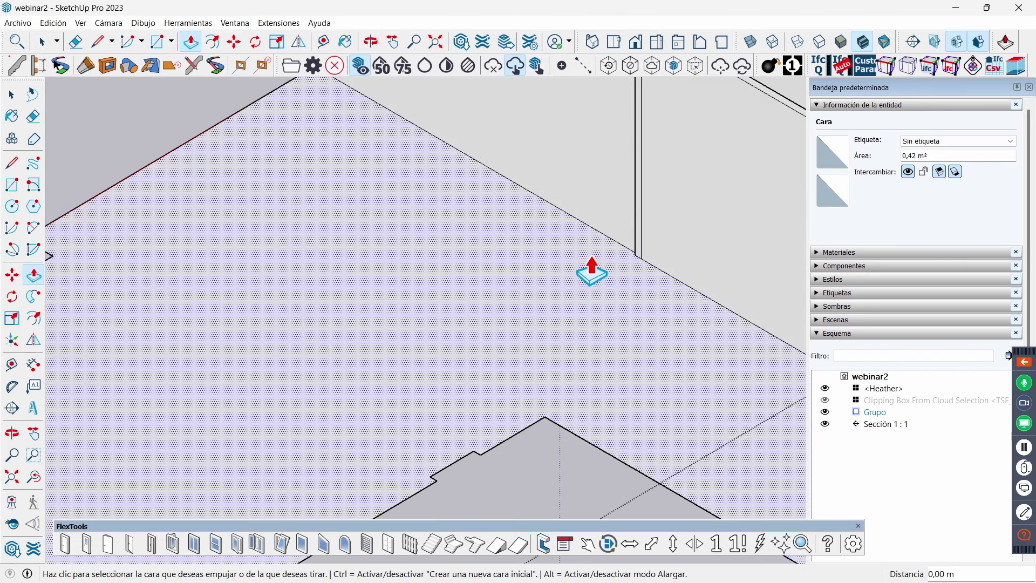
scroll(611, 302, down, 2)
scroll(604, 308, down, 2)
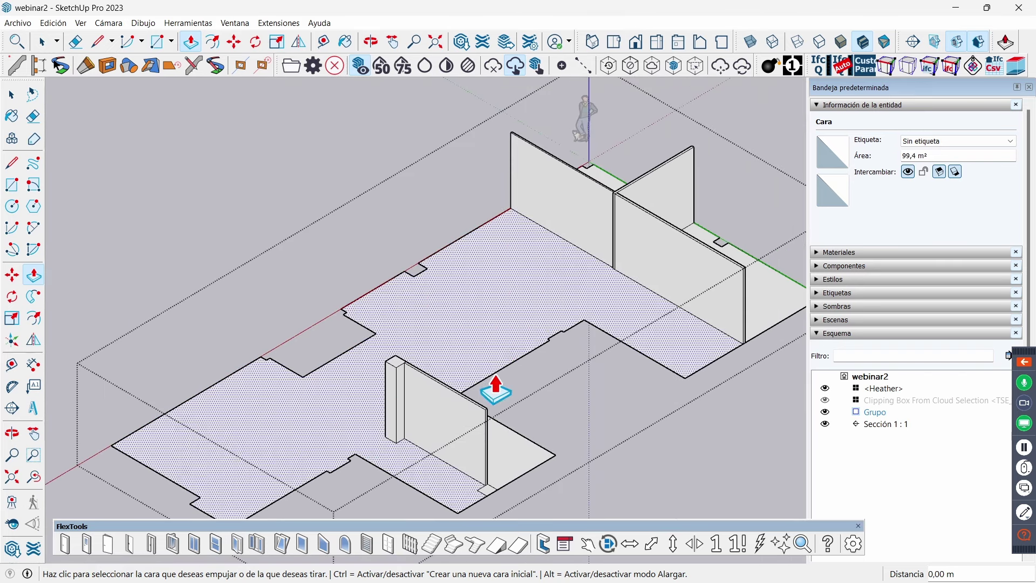
mouse_move(493, 393)
middle_down()
mouse_move(242, 374)
mouse_move(203, 354)
middle_up()
scroll(205, 351, up, 3)
scroll(205, 353, up, 2)
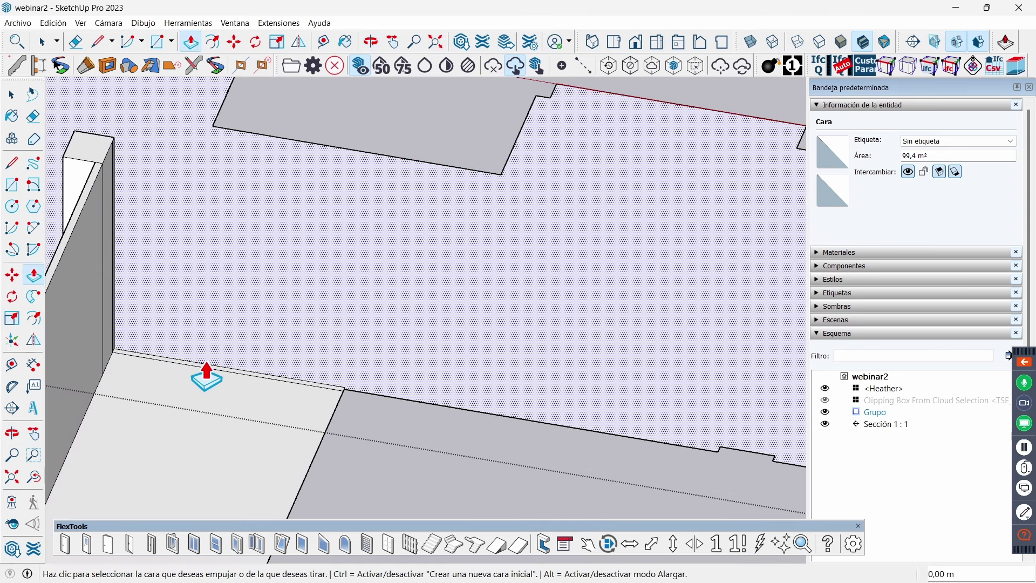
double_click(204, 378)
key(space)
scroll(578, 347, down, 3)
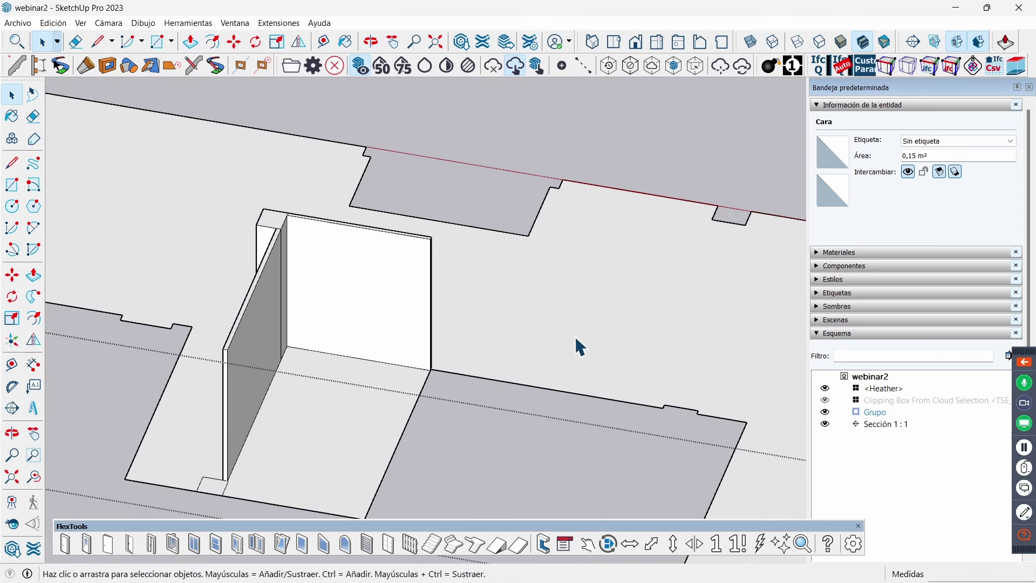
scroll(566, 331, down, 2)
mouse_move(567, 331)
middle_down()
mouse_move(597, 300)
mouse_move(504, 290)
mouse_move(347, 294)
mouse_move(613, 305)
mouse_move(577, 301)
mouse_move(573, 351)
middle_up()
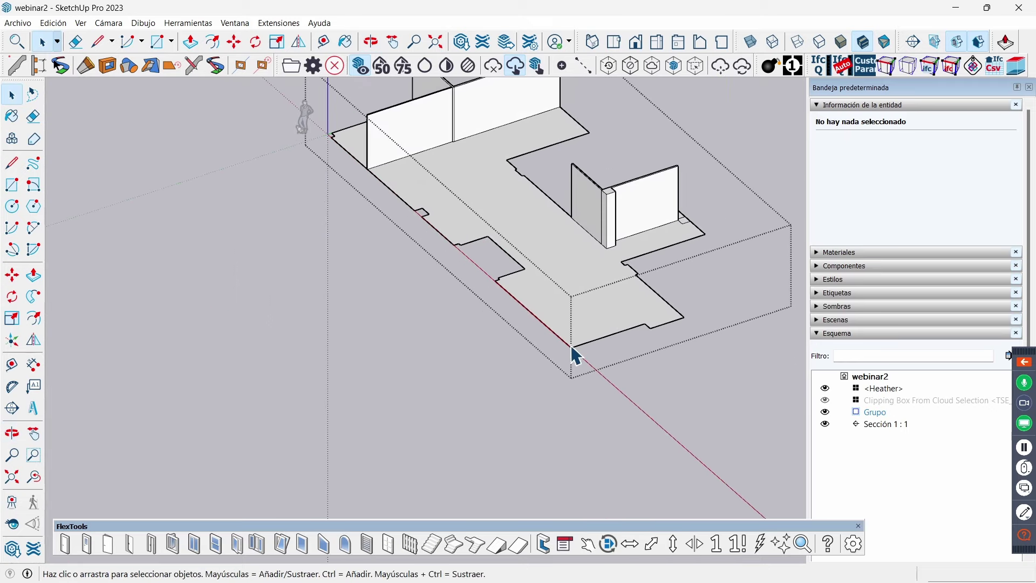
- Window-select all the floor plan geometry and make it a group
scroll(624, 296, down, 2)
scroll(620, 296, up, 2)
scroll(537, 320, up, 1)
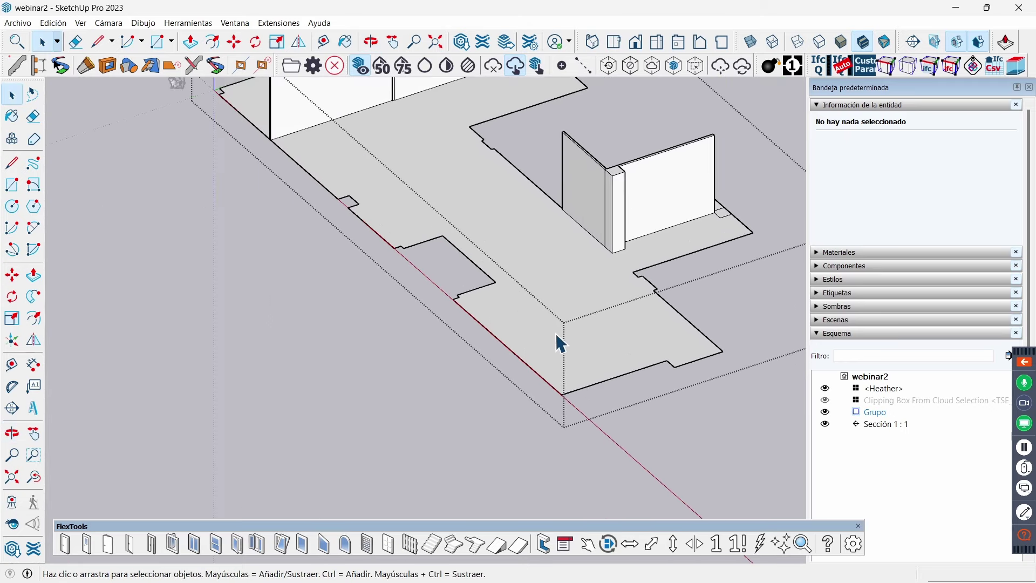
click(554, 335)
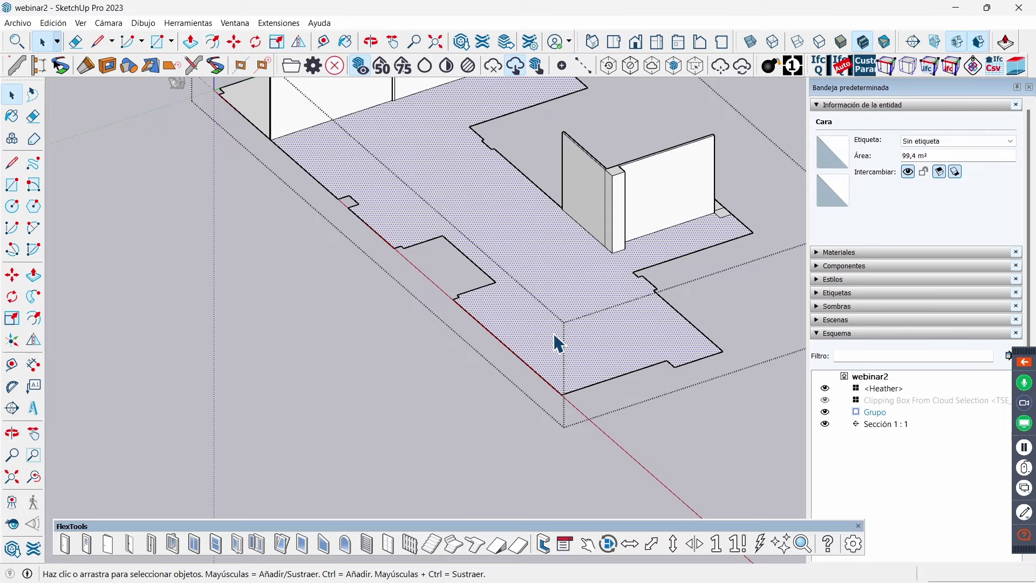
scroll(553, 334, down, 3)
scroll(584, 363, down, 2)
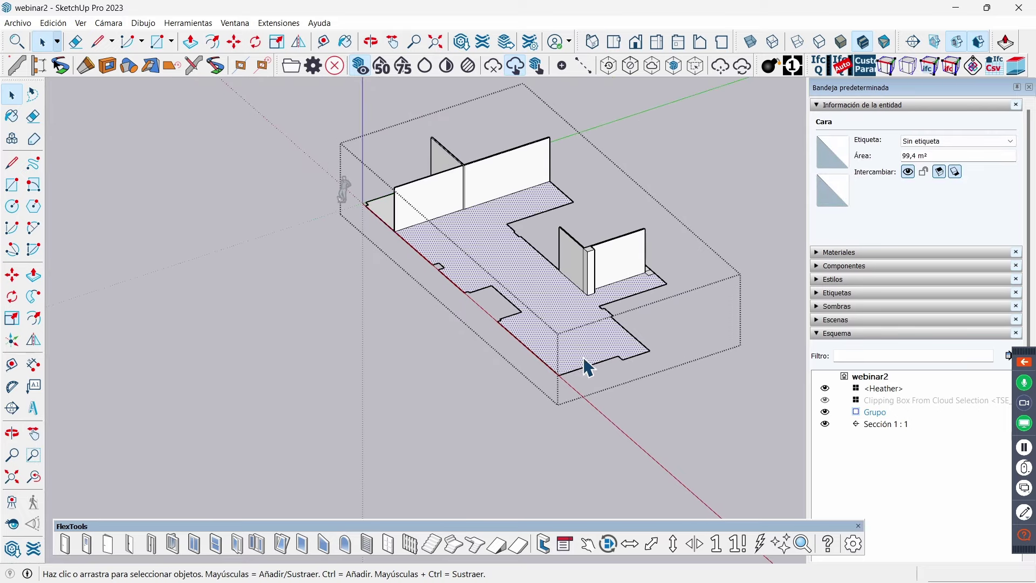
middle_drag(585, 363, 417, 176)
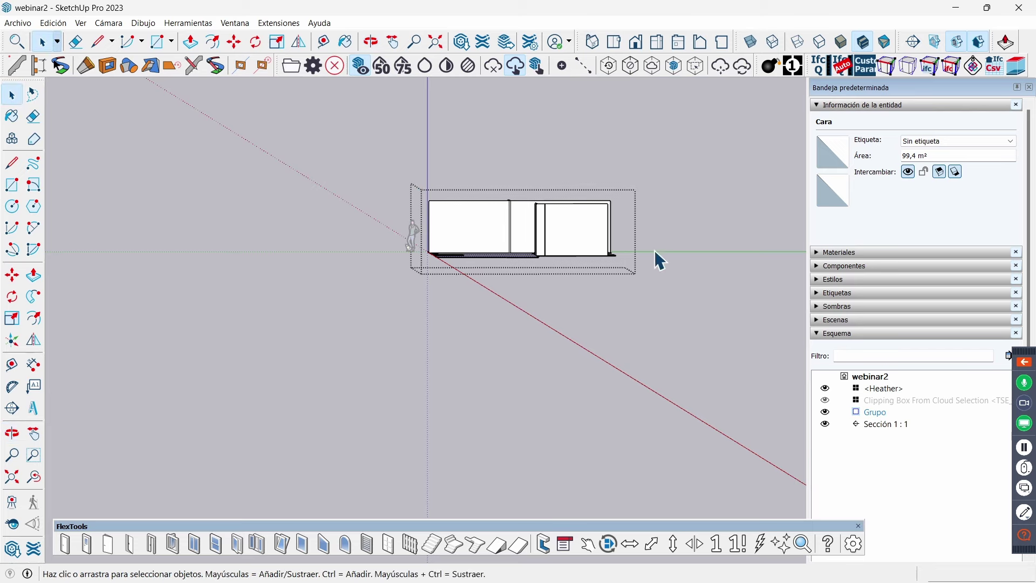
drag(400, 144, 402, 146)
right_click(477, 210)
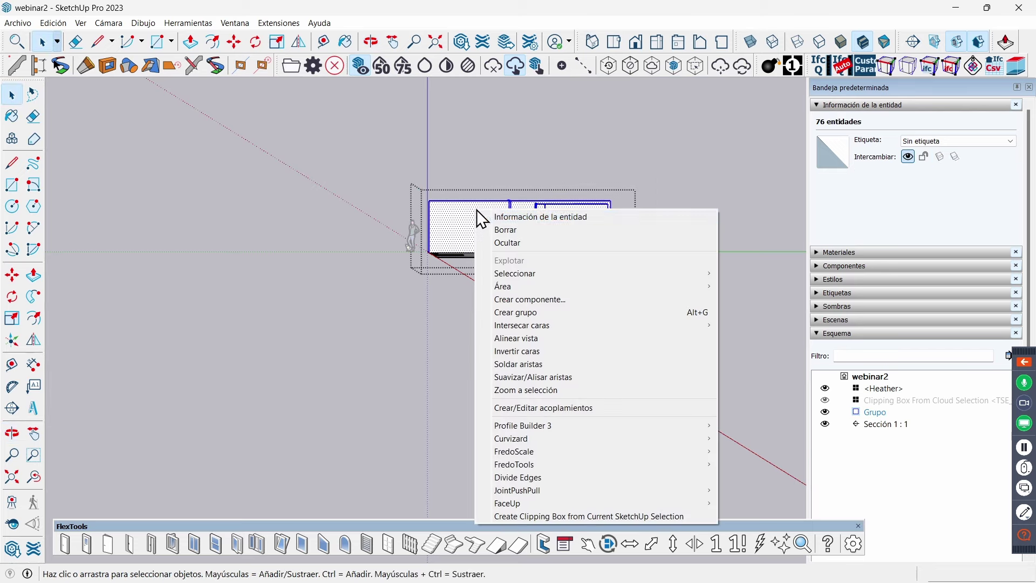
click(560, 311)
- Inside the group, push/pull the floor slab up to 2,70 m
mouse_move(562, 321)
middle_down()
mouse_move(363, 298)
mouse_move(520, 433)
mouse_move(501, 259)
middle_up()
double_click(501, 259)
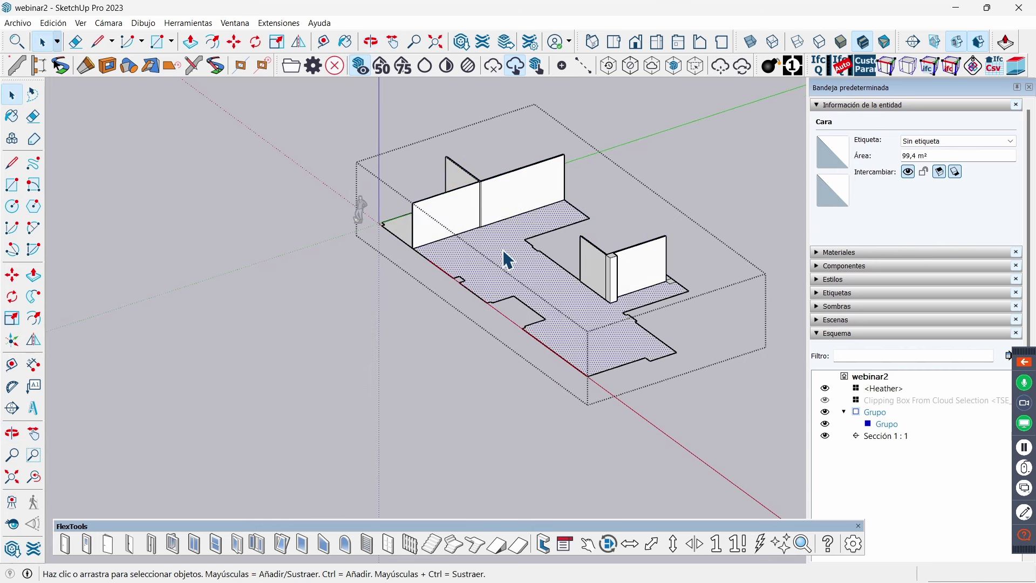
key(p)
click(503, 249)
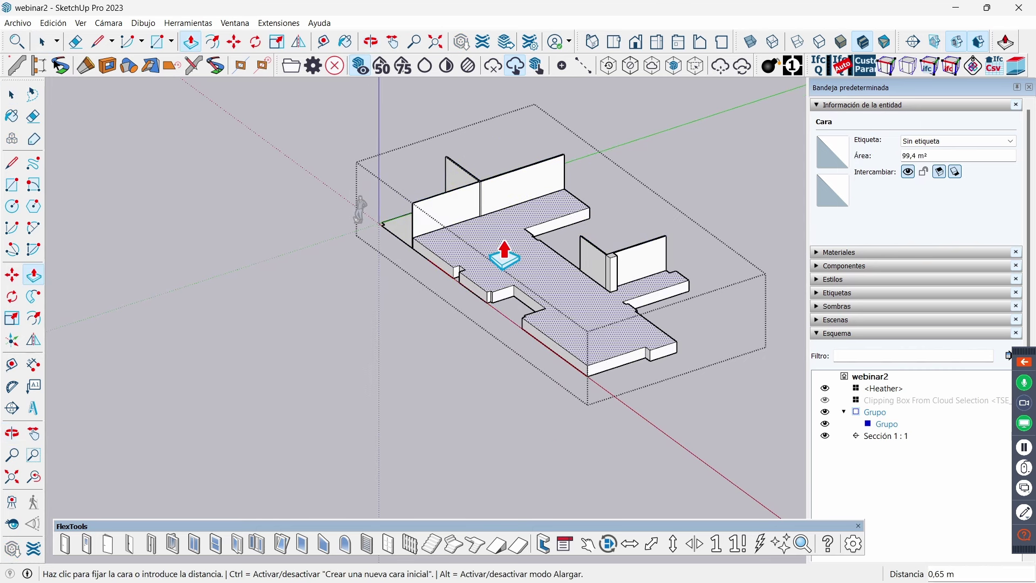
text(,7)
key(Return)
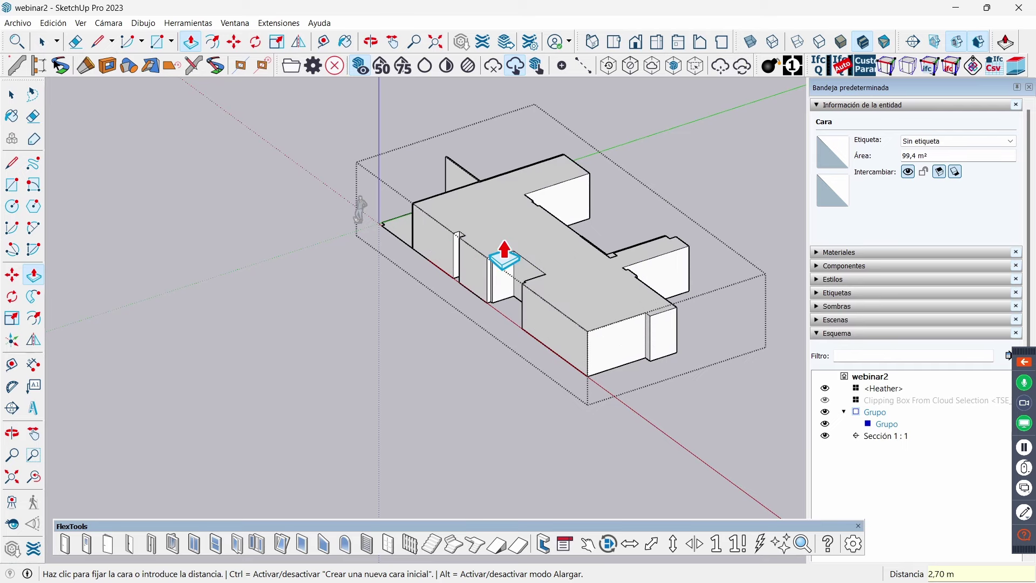
key(space)
- Pull the low left section up to the main building height, then close and select the group
mouse_move(423, 236)
middle_down()
mouse_move(612, 249)
mouse_move(370, 224)
middle_up()
scroll(351, 234, up, 5)
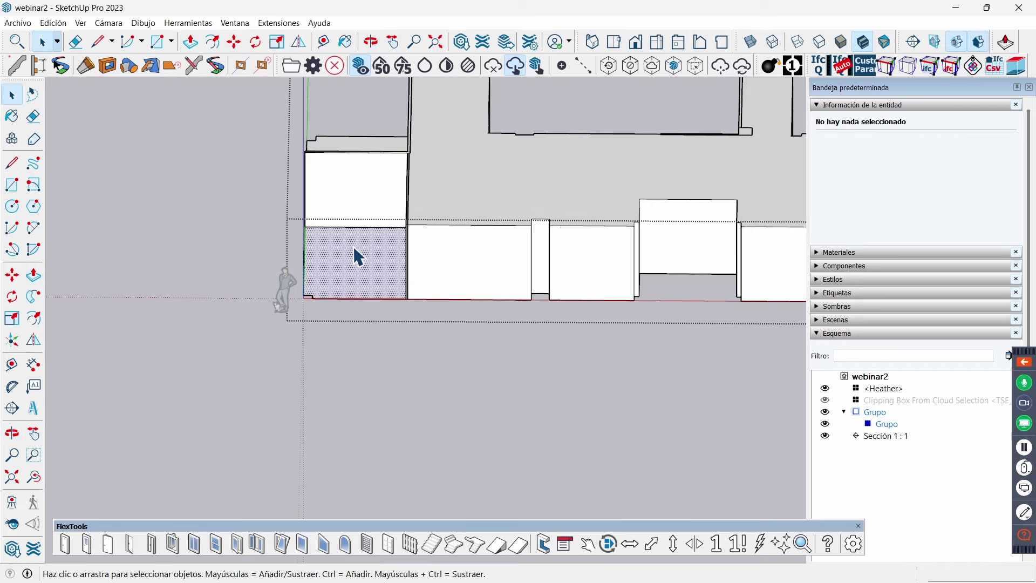
click(354, 249)
key(p)
scroll(458, 299, down, 2)
mouse_move(458, 300)
middle_down()
mouse_move(446, 240)
mouse_move(363, 218)
middle_up()
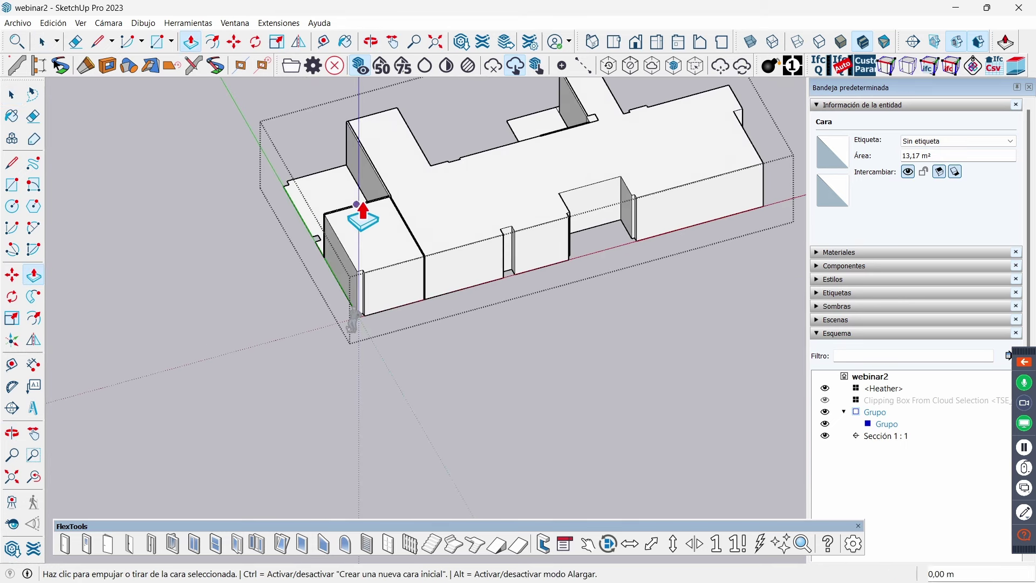
click(331, 197)
click(361, 219)
key(space)
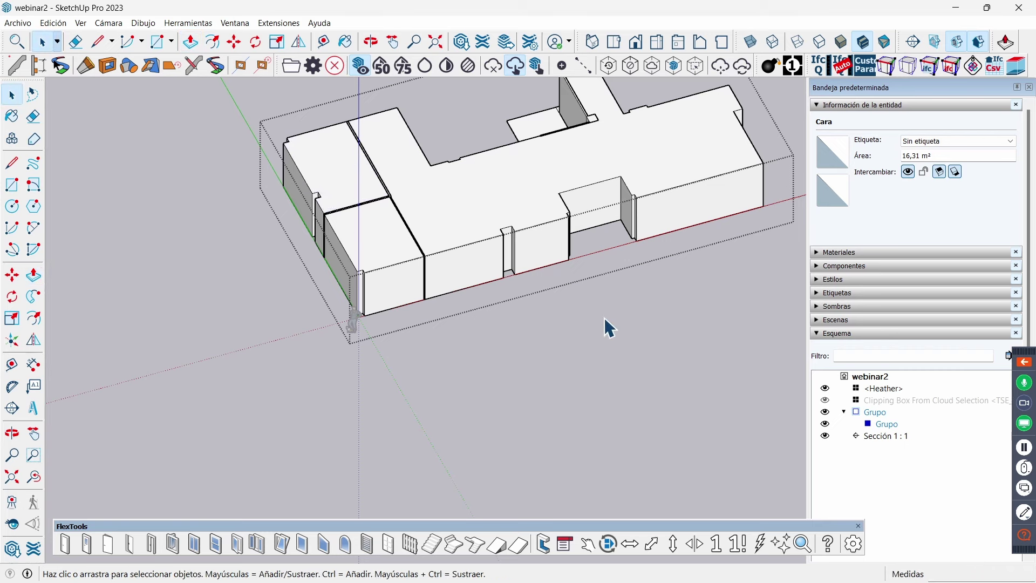
click(605, 329)
click(510, 185)
mouse_move(648, 338)
middle_down()
mouse_move(409, 268)
mouse_move(322, 259)
mouse_move(522, 326)
mouse_move(398, 265)
middle_up()
- Turn the building's top roof face into its own group and hide it
scroll(615, 296, up, 2)
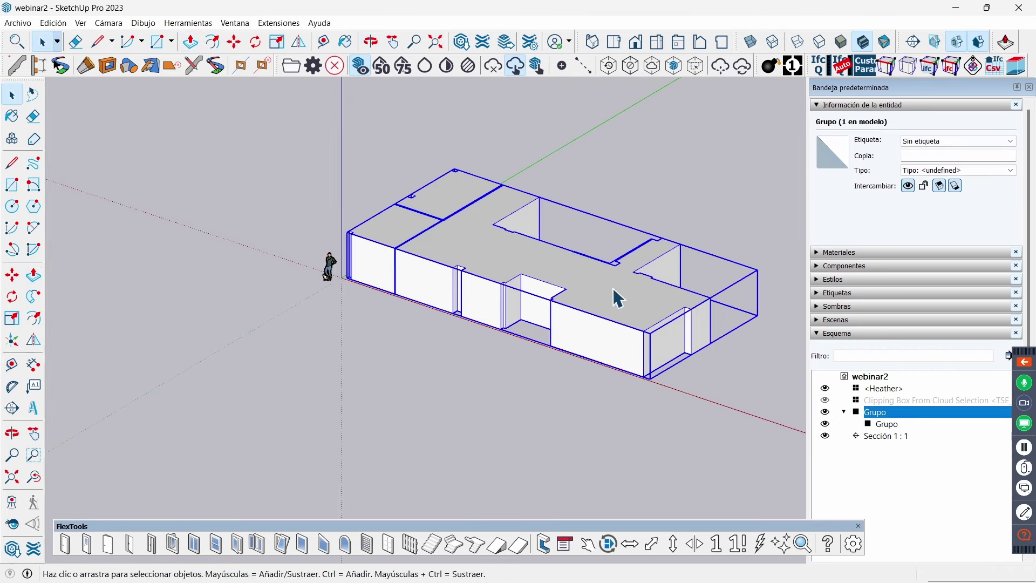
scroll(529, 261, up, 2)
scroll(561, 277, up, 2)
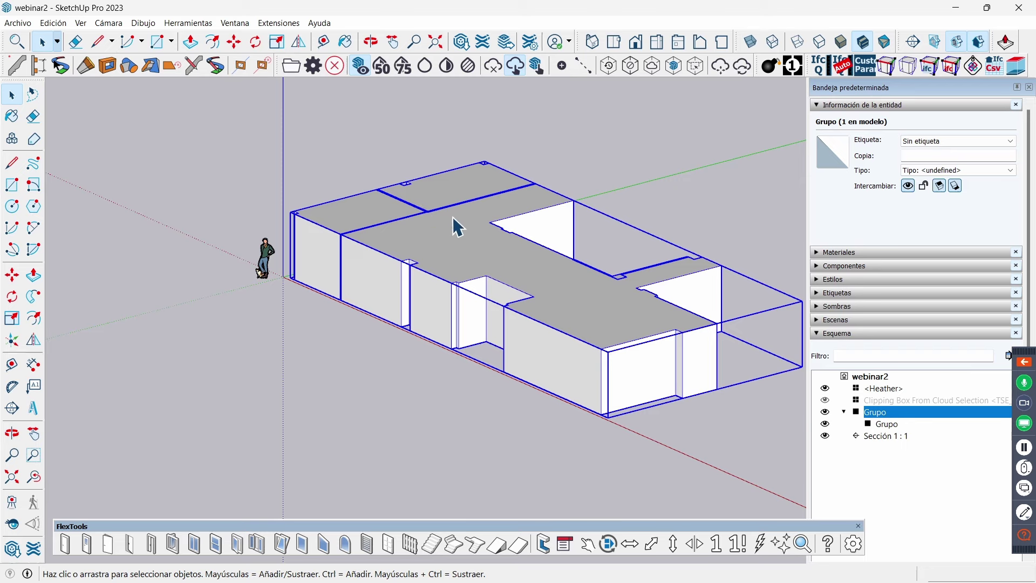
double_click(475, 237)
click(475, 237)
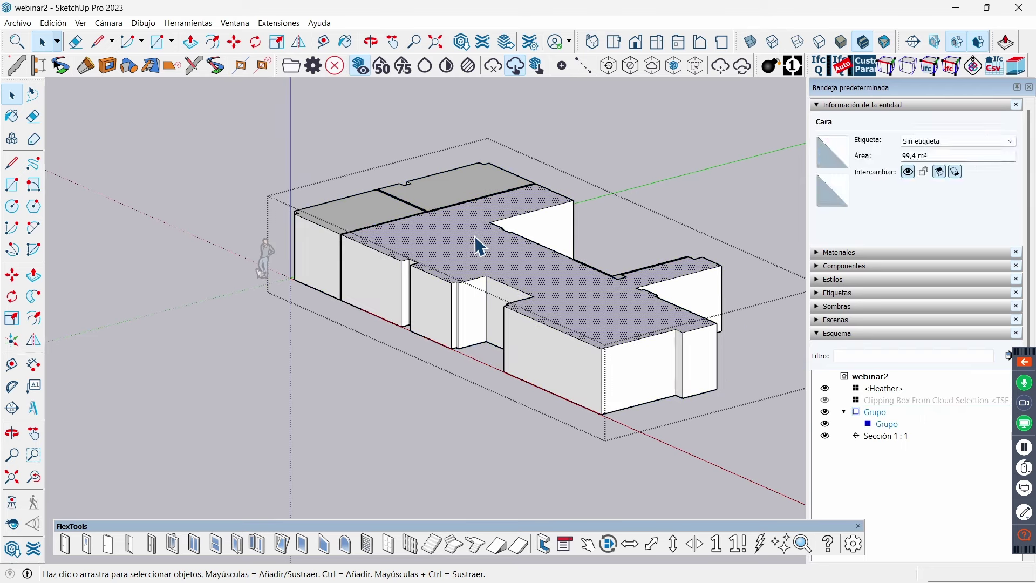
double_click(476, 237)
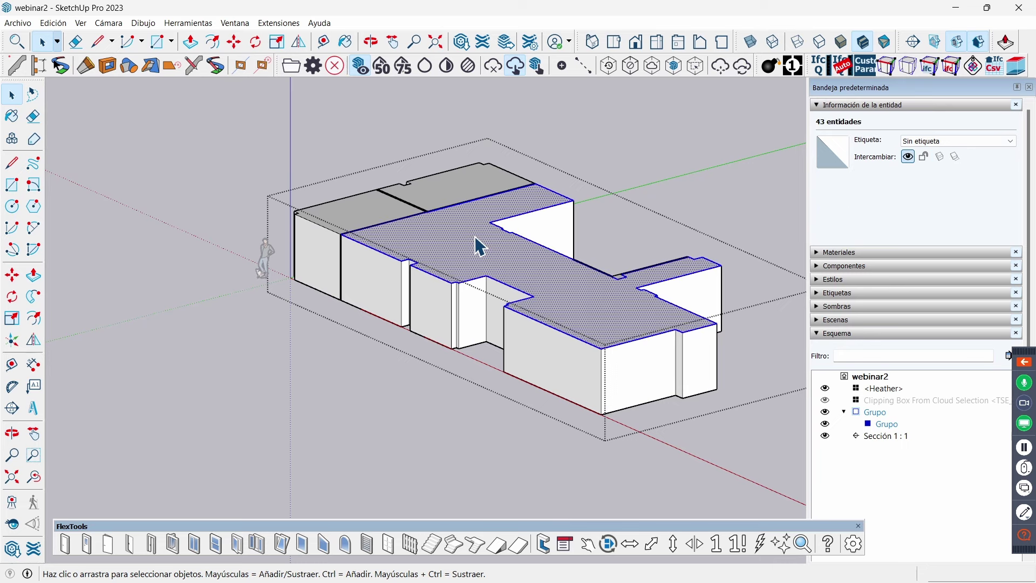
right_click(476, 238)
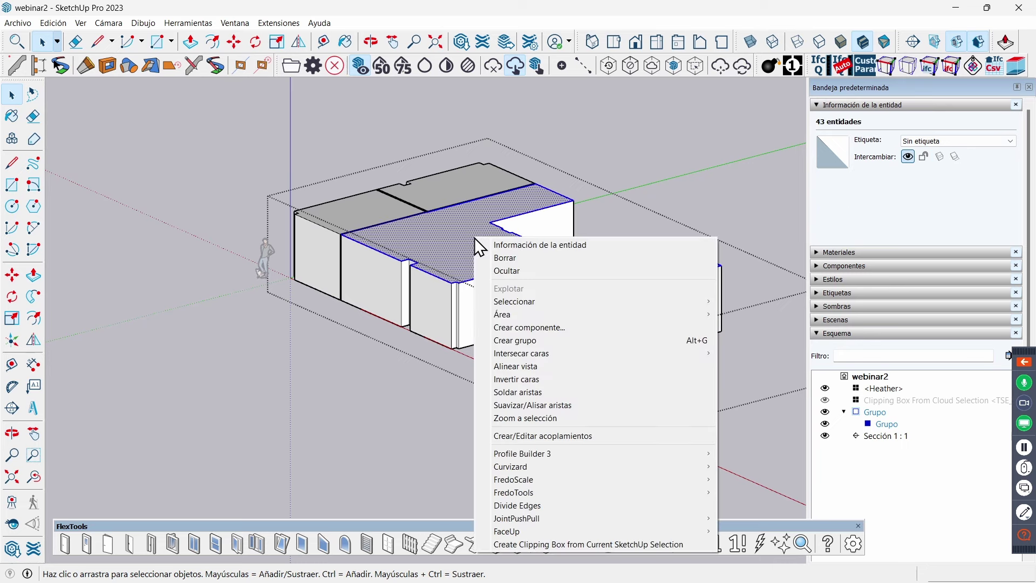
click(563, 343)
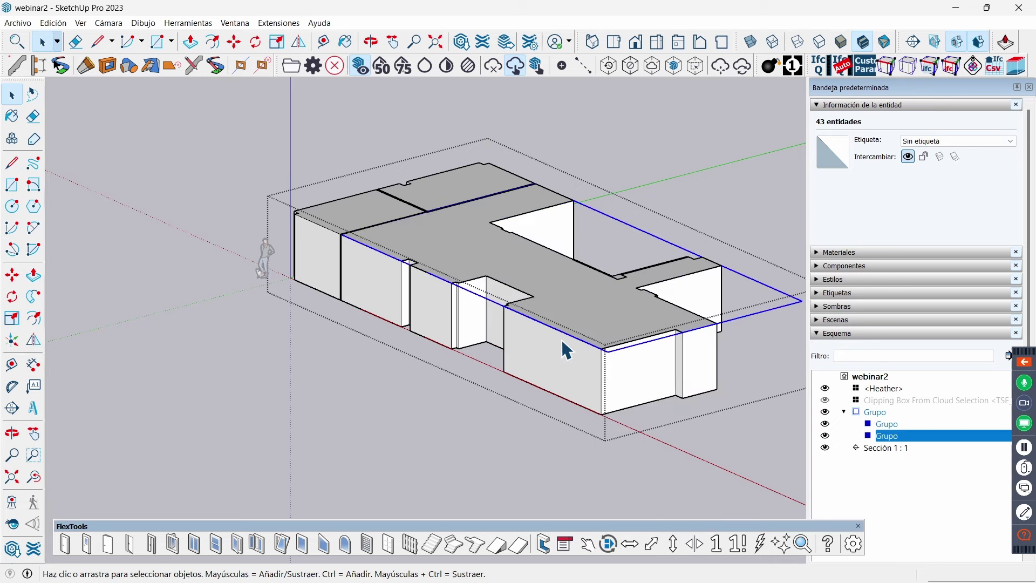
click(826, 436)
- Group and hide the two remaining roof faces as separate groups
middle_drag(375, 183, 430, 296)
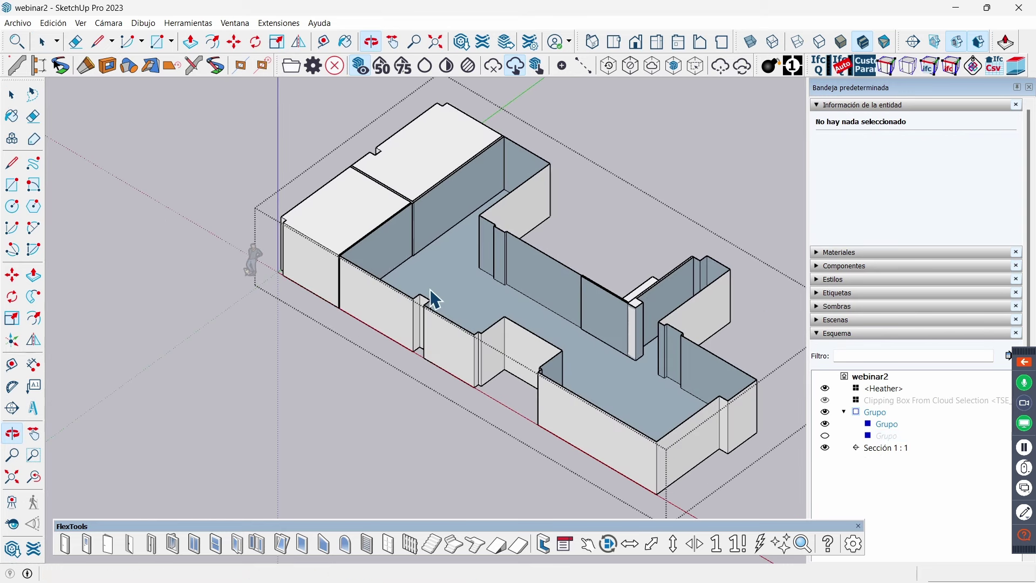
scroll(430, 186, up, 3)
double_click(426, 160)
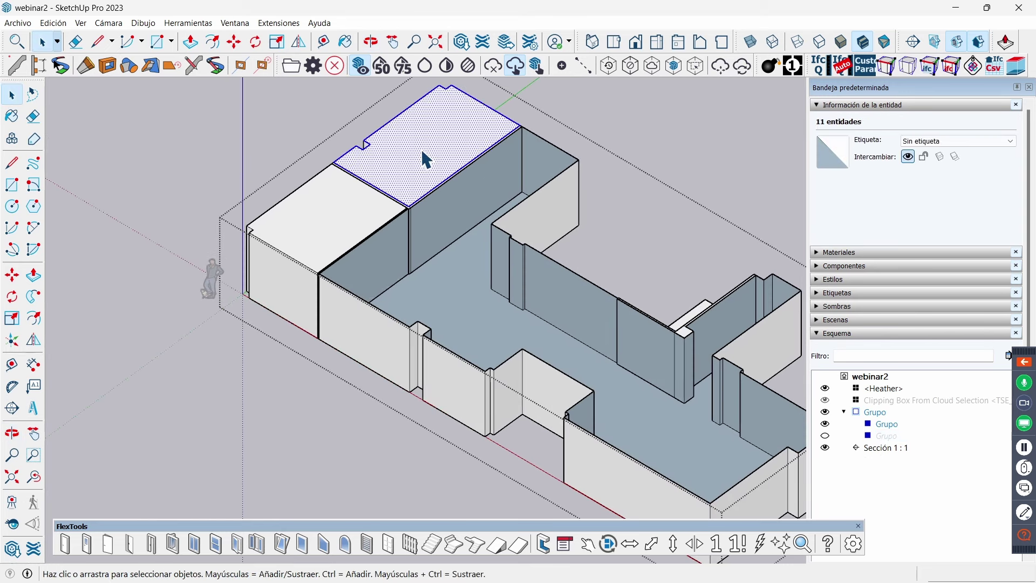
right_click(426, 160)
click(475, 255)
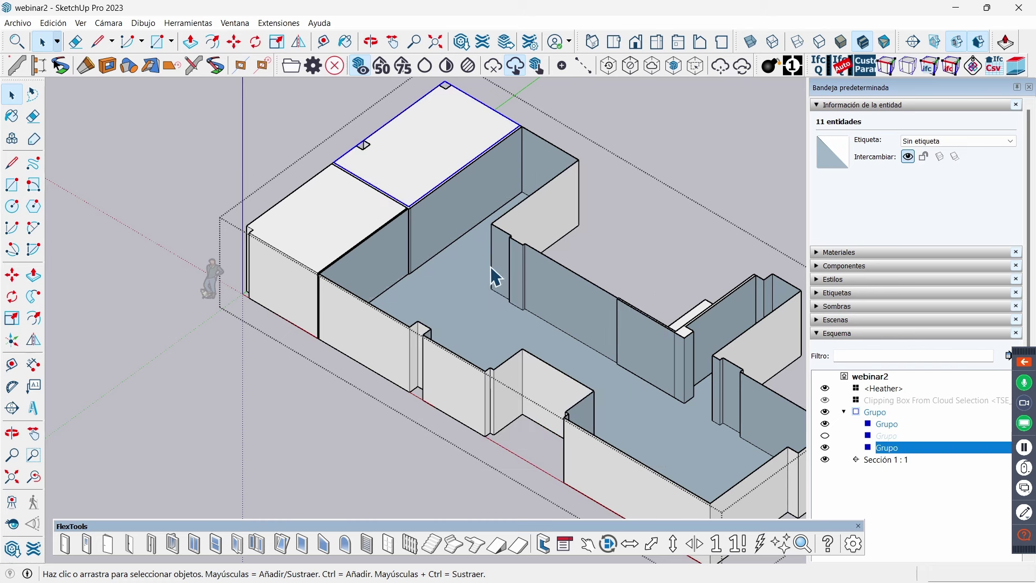
click(826, 447)
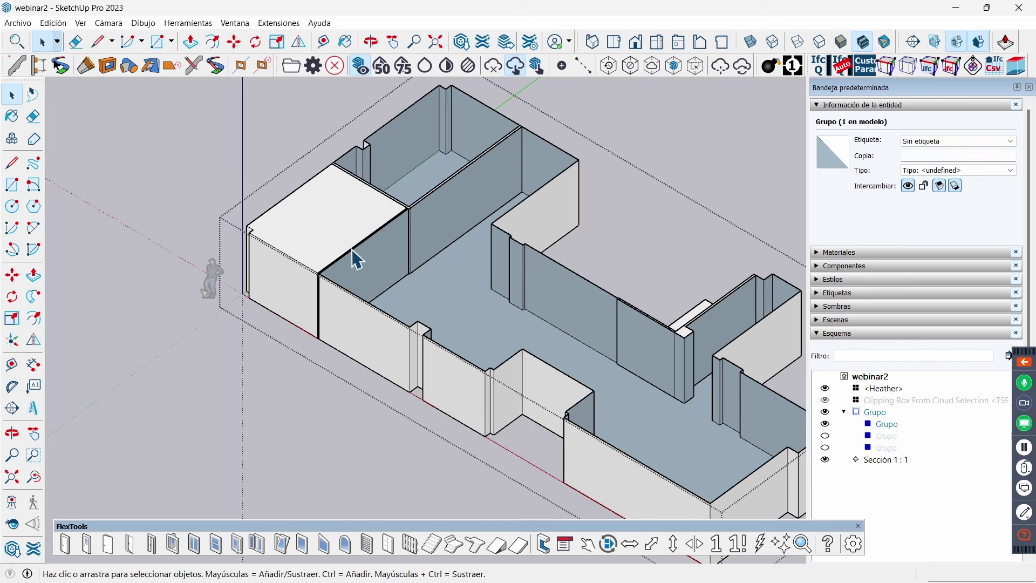
double_click(330, 225)
right_click(330, 226)
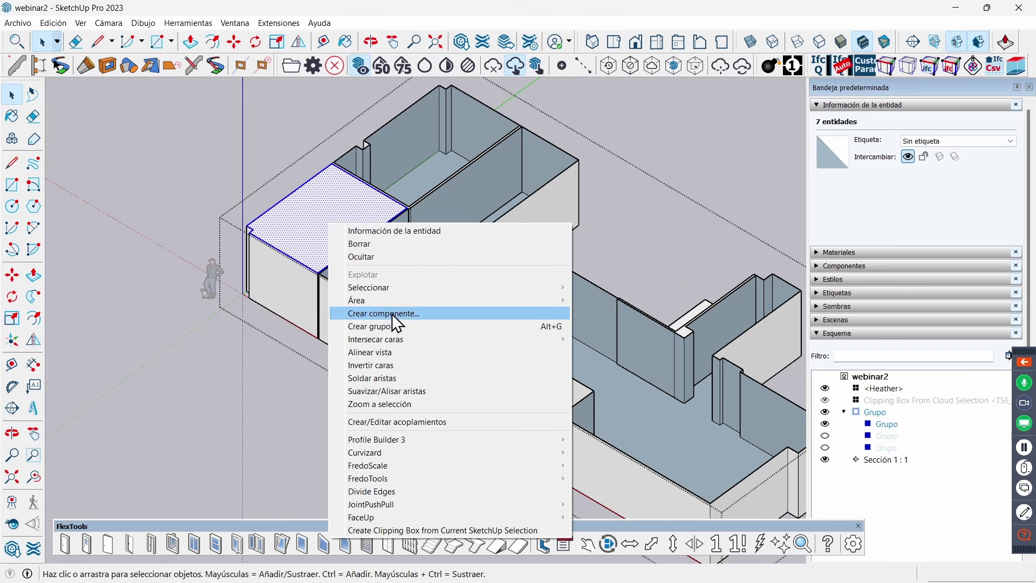
click(401, 327)
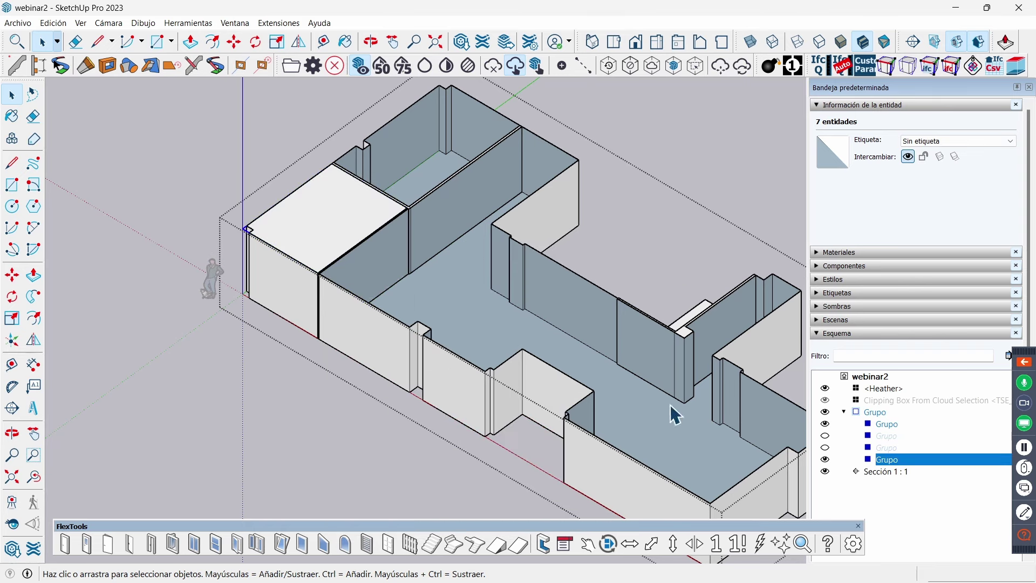
click(825, 459)
- Make the scanned point cloud visible again in the model
scroll(561, 288, down, 1)
click(573, 282)
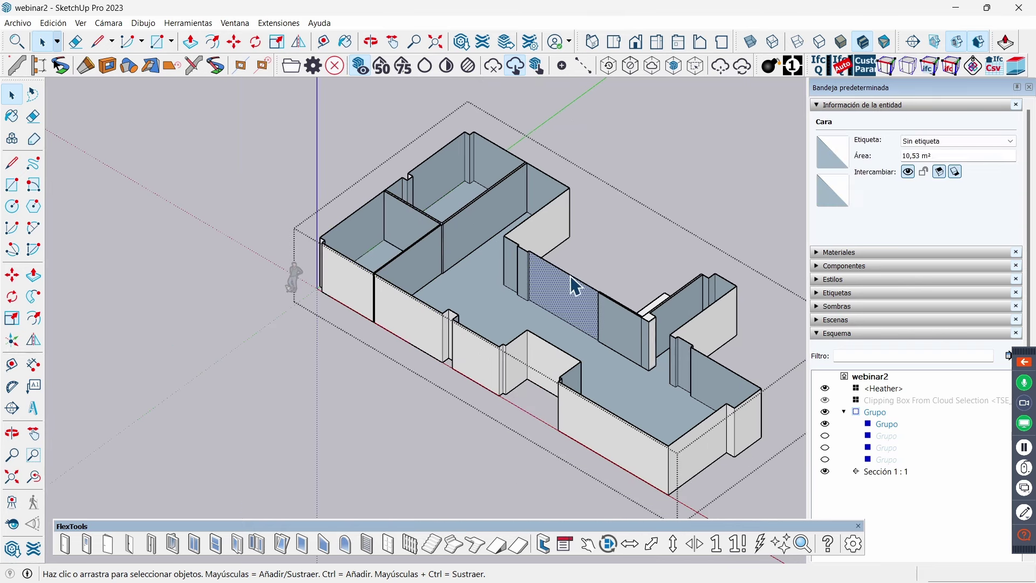
scroll(647, 387, up, 2)
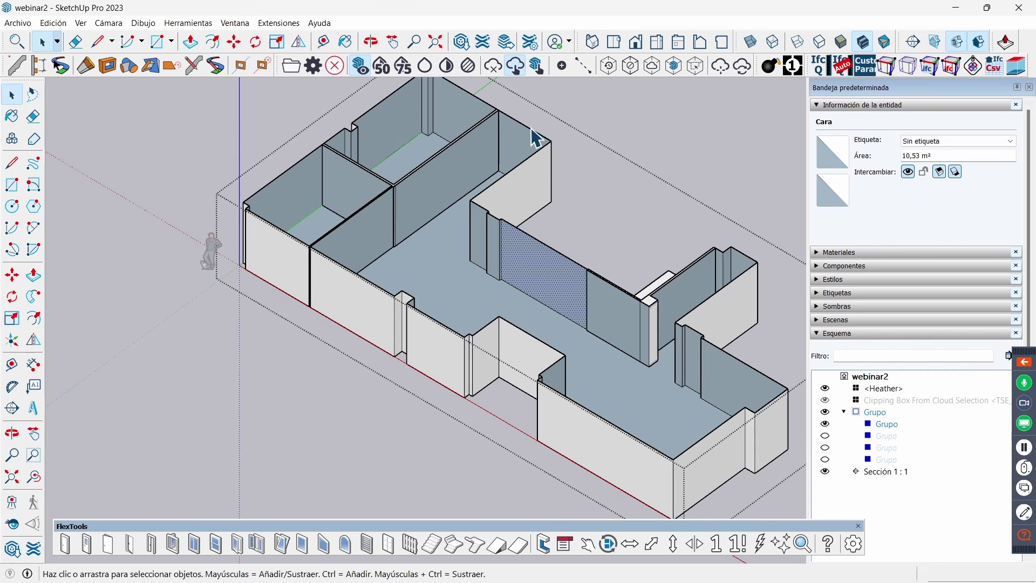
click(425, 64)
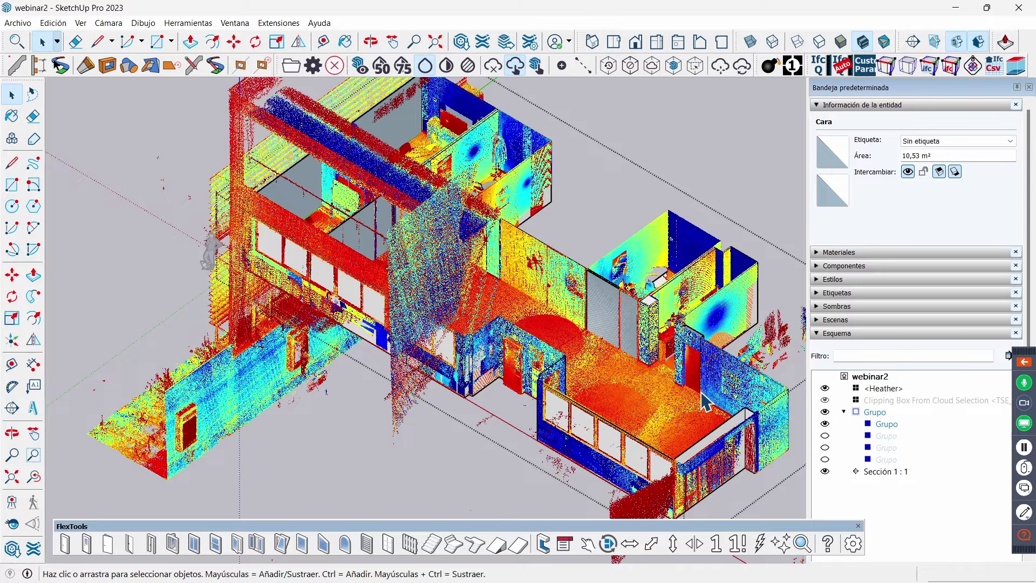
- Zoom in on the partition wall and activate the Rectangle tool
mouse_move(703, 401)
middle_down()
mouse_move(315, 381)
mouse_move(268, 291)
middle_up()
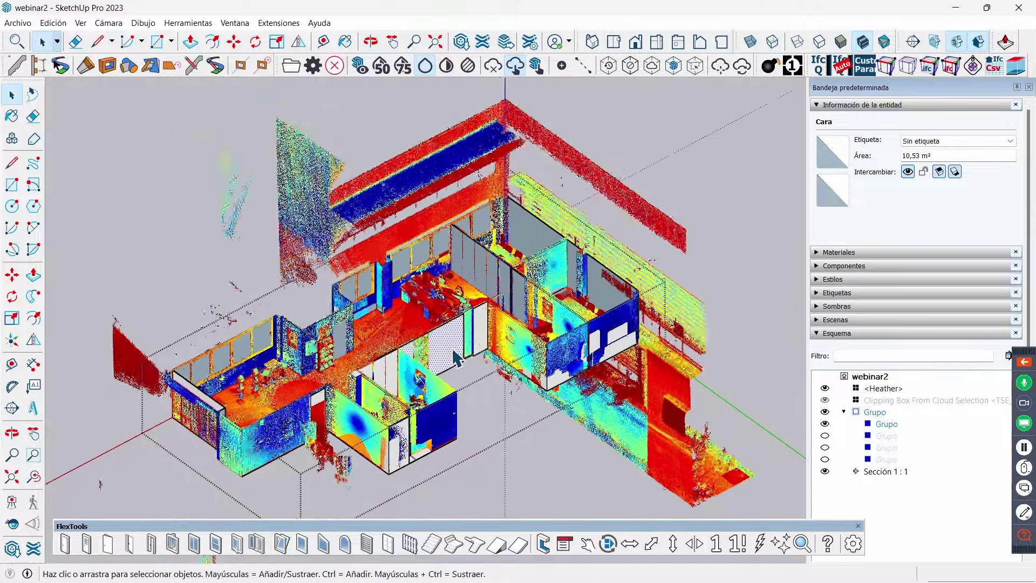
middle_drag(413, 330, 417, 355)
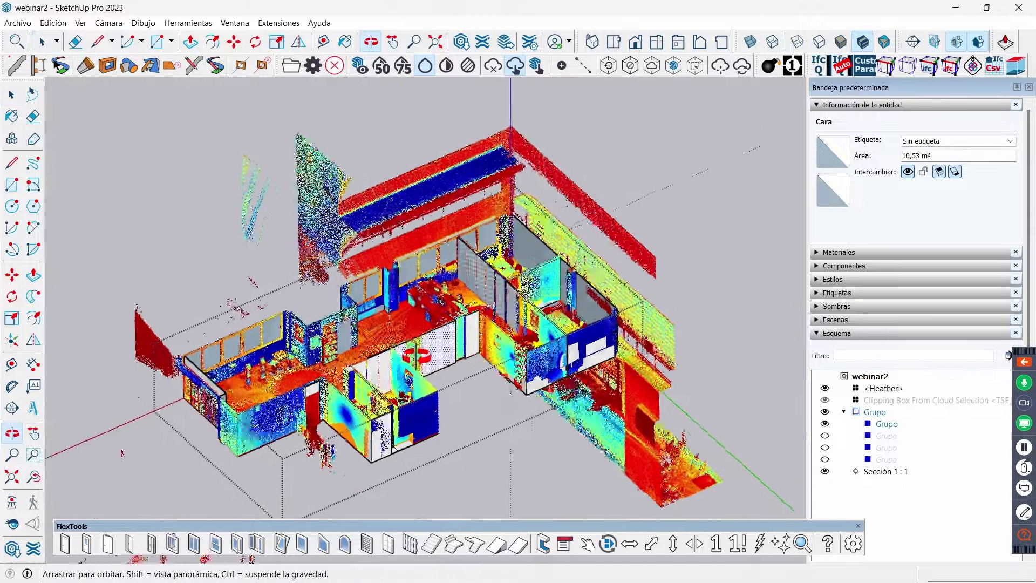
scroll(417, 355, up, 3)
scroll(378, 329, up, 3)
scroll(324, 307, up, 3)
scroll(370, 332, up, 2)
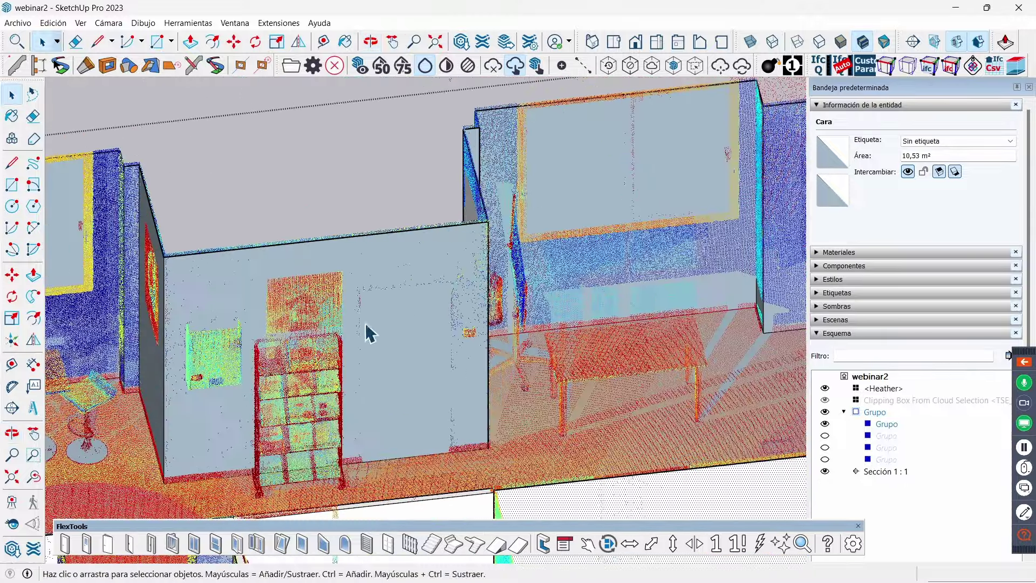
middle_drag(426, 315, 378, 292)
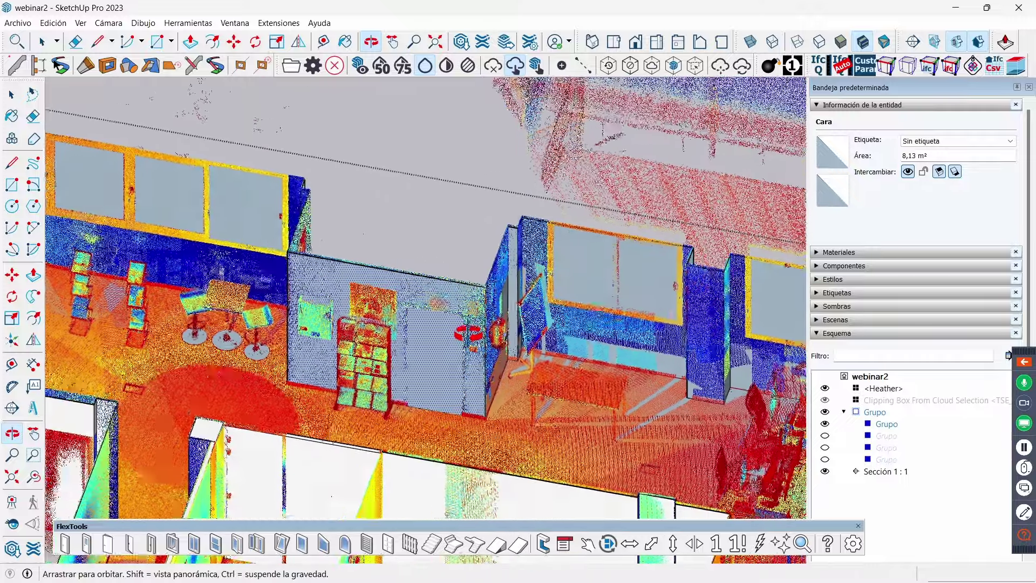
mouse_move(469, 332)
middle_down()
mouse_move(418, 359)
mouse_move(448, 383)
middle_up()
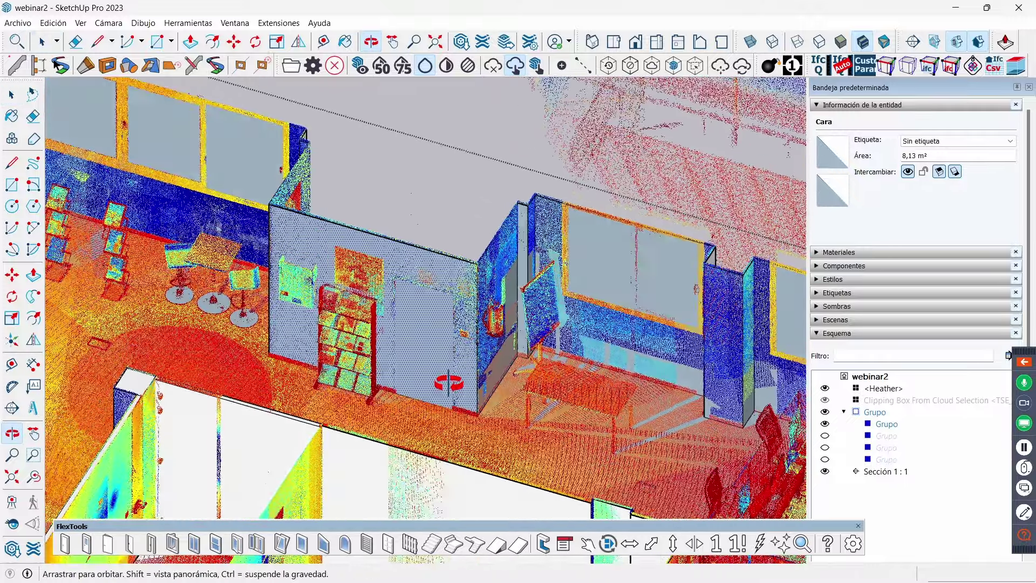
scroll(448, 384, up, 2)
scroll(439, 346, up, 2)
mouse_move(440, 345)
middle_down()
mouse_move(412, 370)
mouse_move(372, 359)
mouse_move(415, 317)
mouse_move(426, 325)
middle_up()
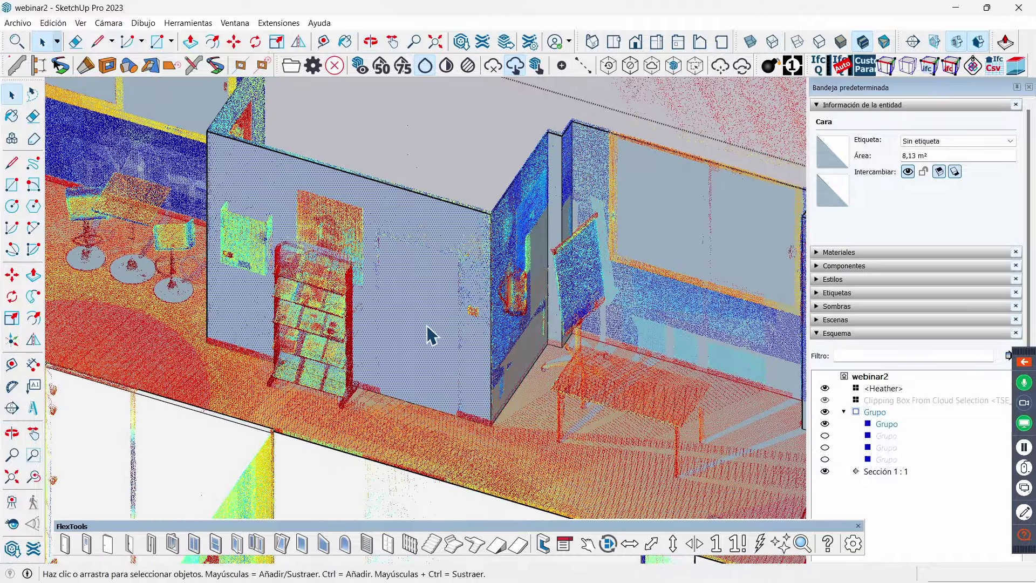
key(r)
scroll(372, 224, up, 2)
scroll(371, 220, up, 2)
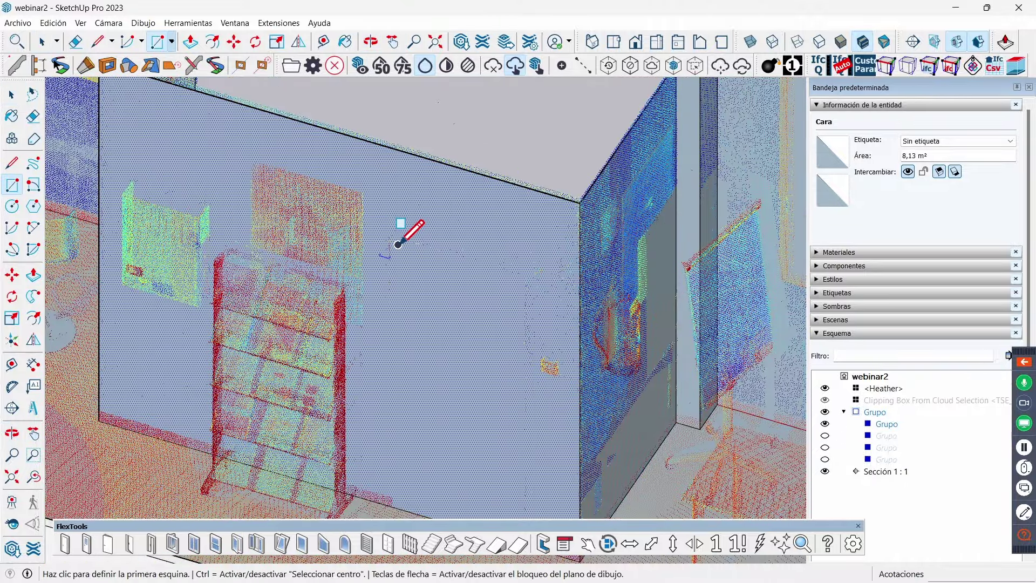
- Recolour the point cloud with the blue colorization swatch in Point Cloud Manager
mouse_move(399, 245)
middle_down()
mouse_move(428, 243)
mouse_move(428, 222)
middle_up()
scroll(444, 199, down, 2)
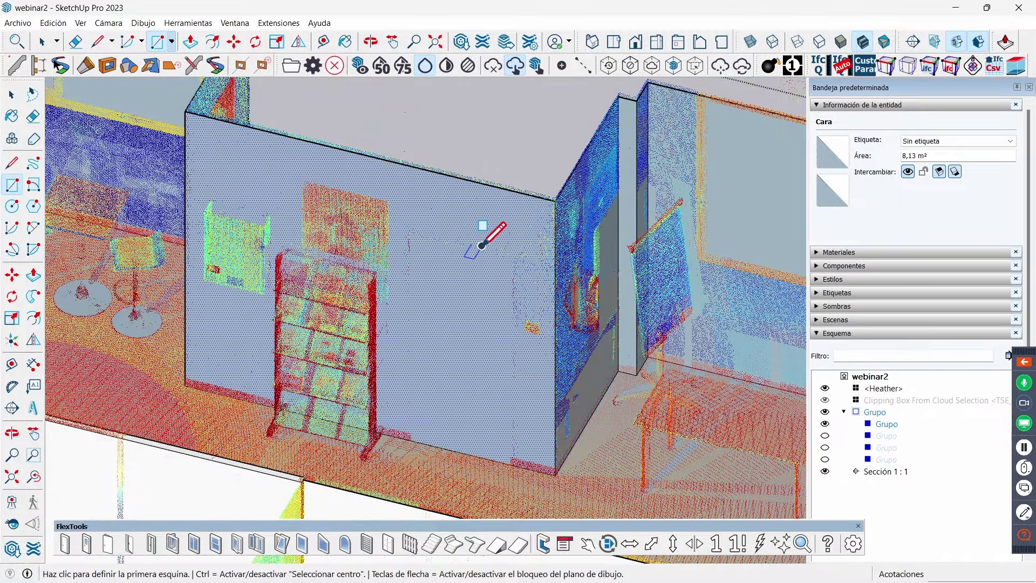
mouse_move(491, 254)
middle_down()
mouse_move(343, 257)
mouse_move(410, 227)
mouse_move(382, 203)
mouse_move(399, 232)
middle_up()
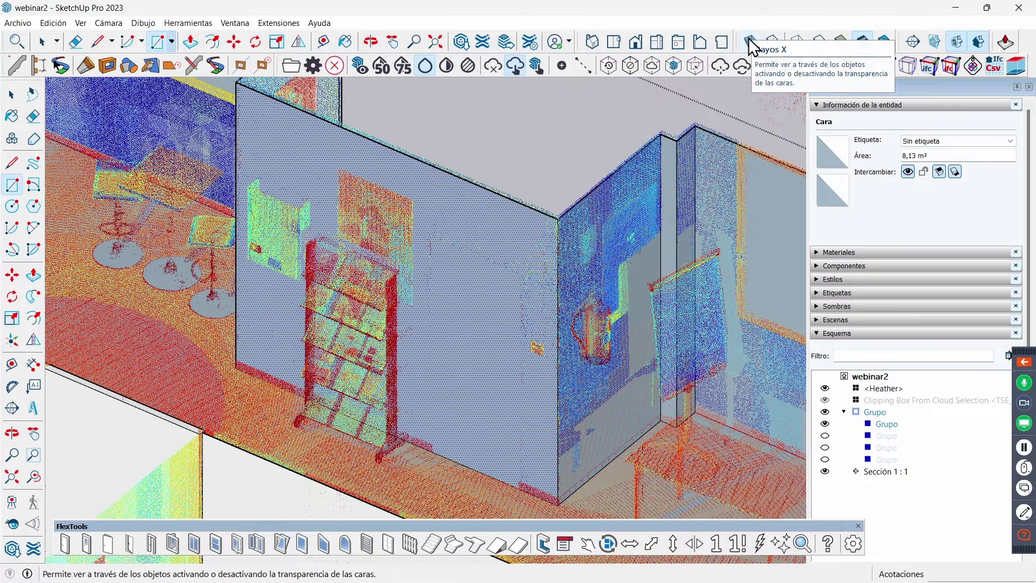
click(314, 63)
click(459, 303)
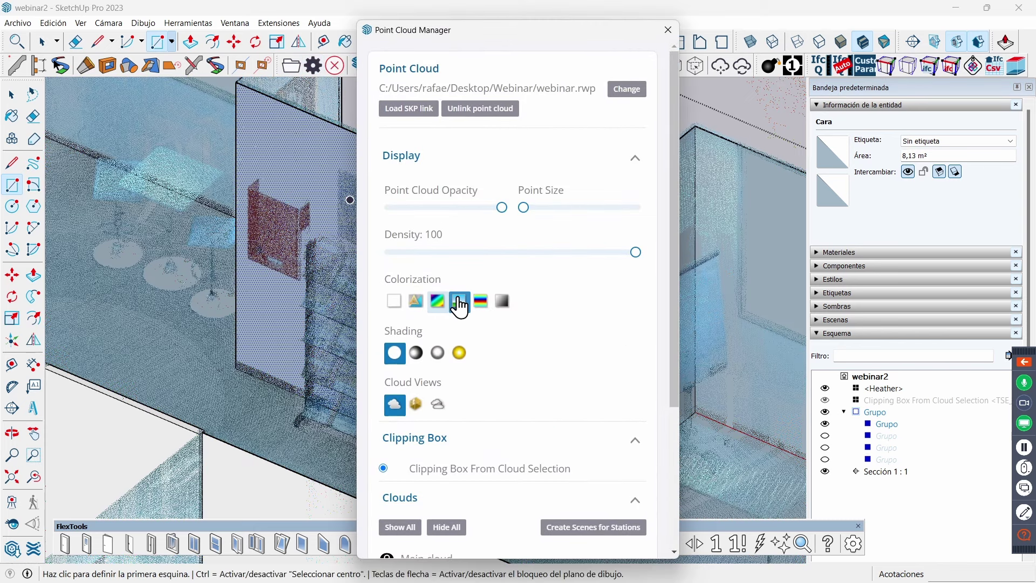
click(669, 28)
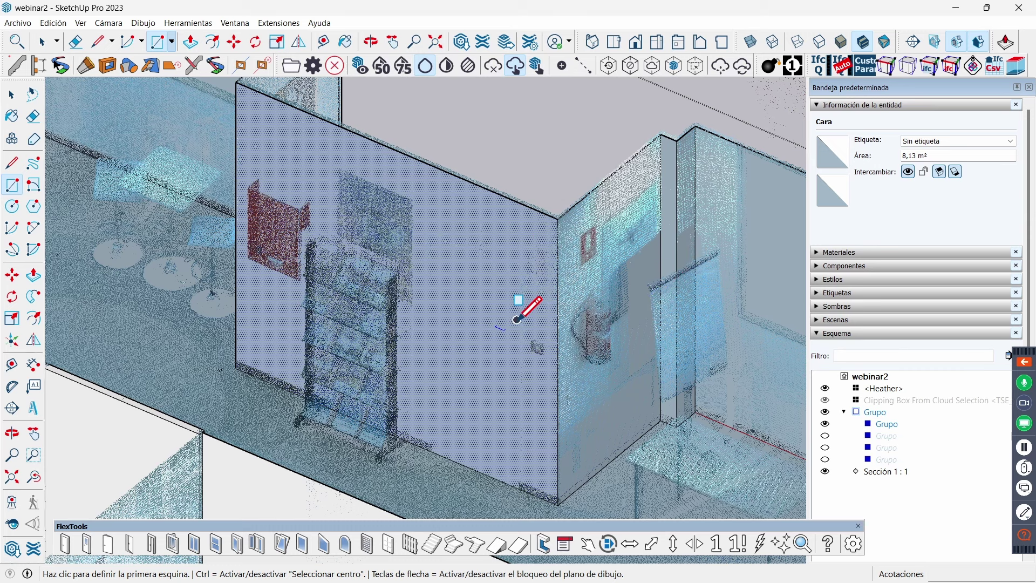
- Turn on X-ray and place the rectangle's first corner at the door's top
click(755, 49)
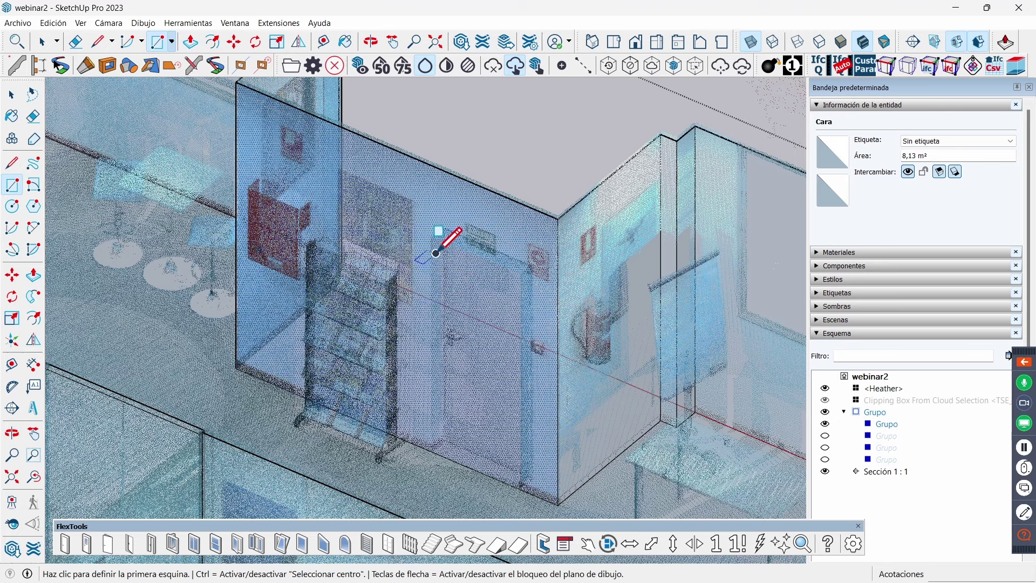
scroll(432, 232, up, 3)
scroll(432, 232, up, 1)
scroll(432, 232, up, 1)
scroll(432, 232, up, 2)
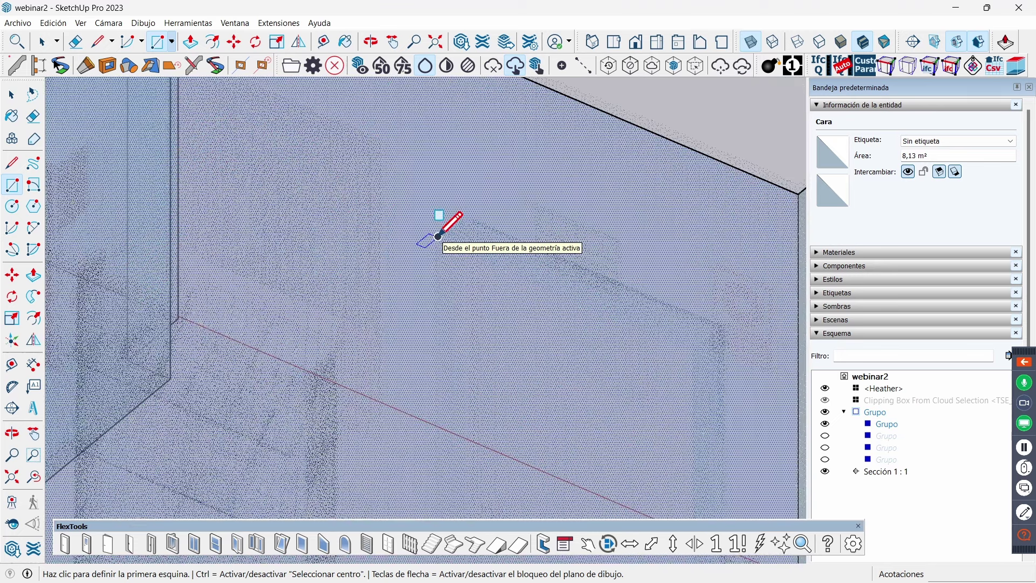
click(438, 236)
scroll(438, 236, down, 1)
scroll(439, 236, down, 2)
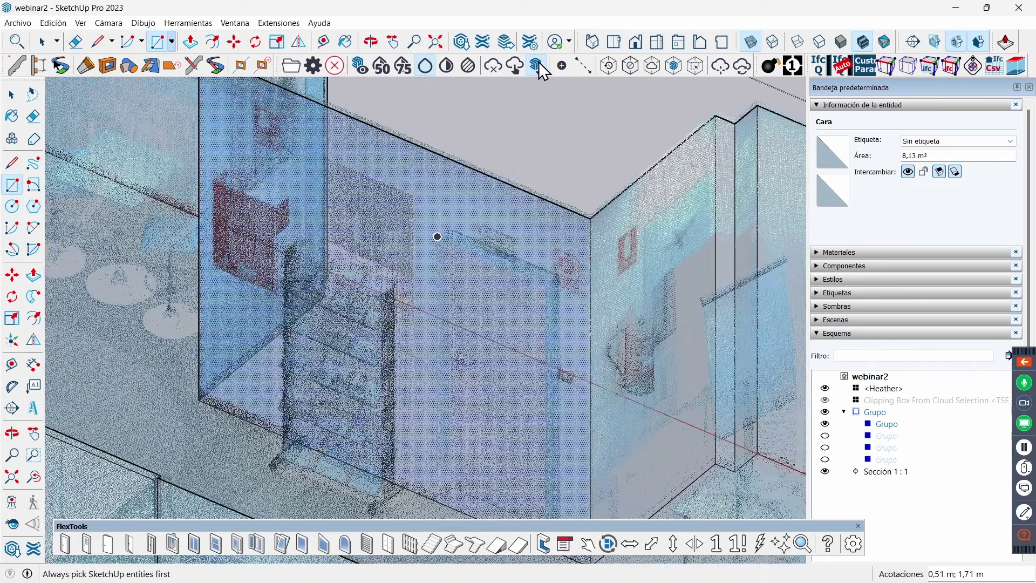
scroll(613, 203, down, 3)
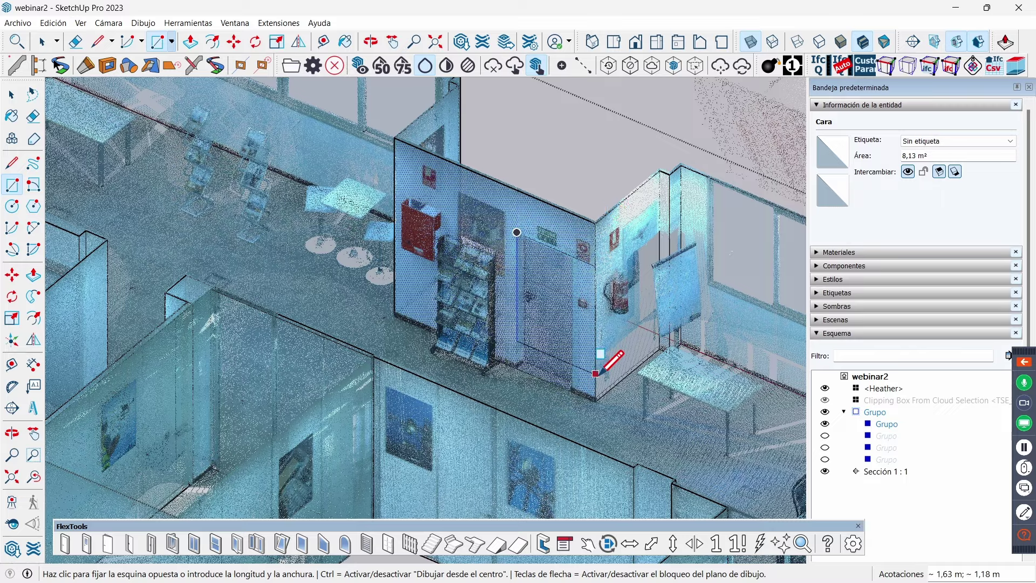
scroll(599, 375, up, 4)
scroll(561, 387, up, 2)
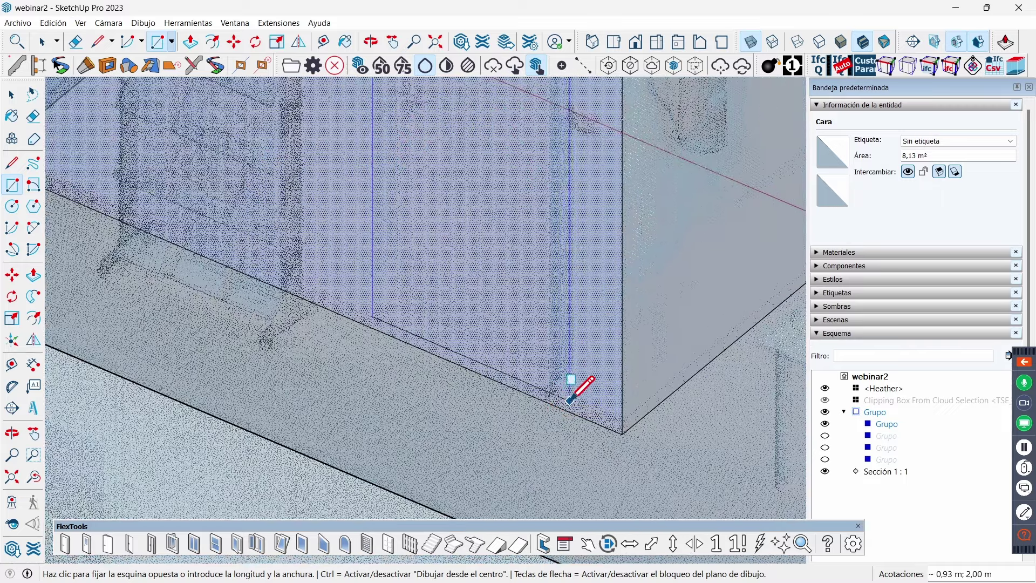
scroll(573, 404, up, 2)
scroll(579, 428, down, 1)
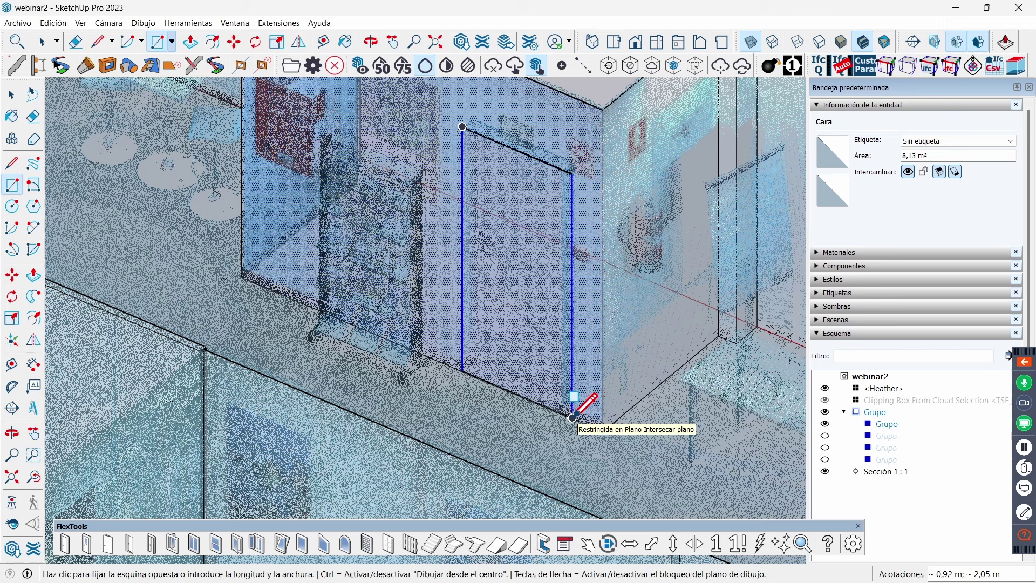
click(573, 417)
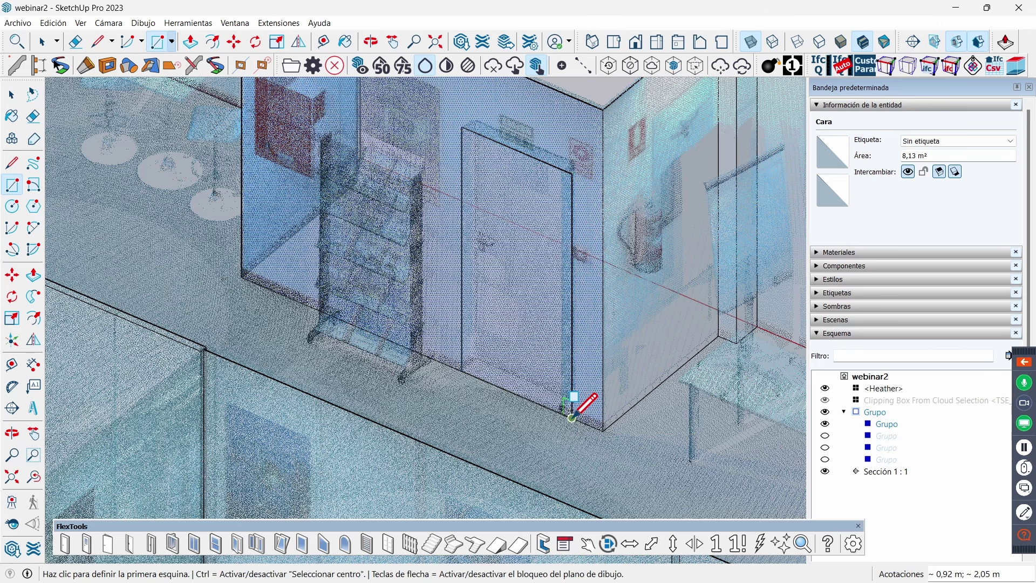
key(space)
click(515, 150)
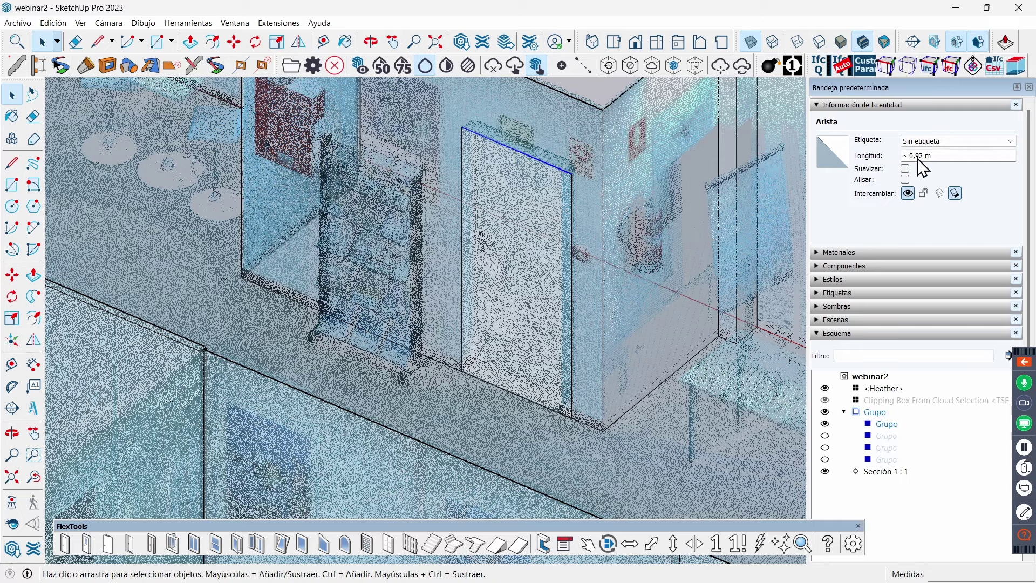
scroll(610, 340, down, 2)
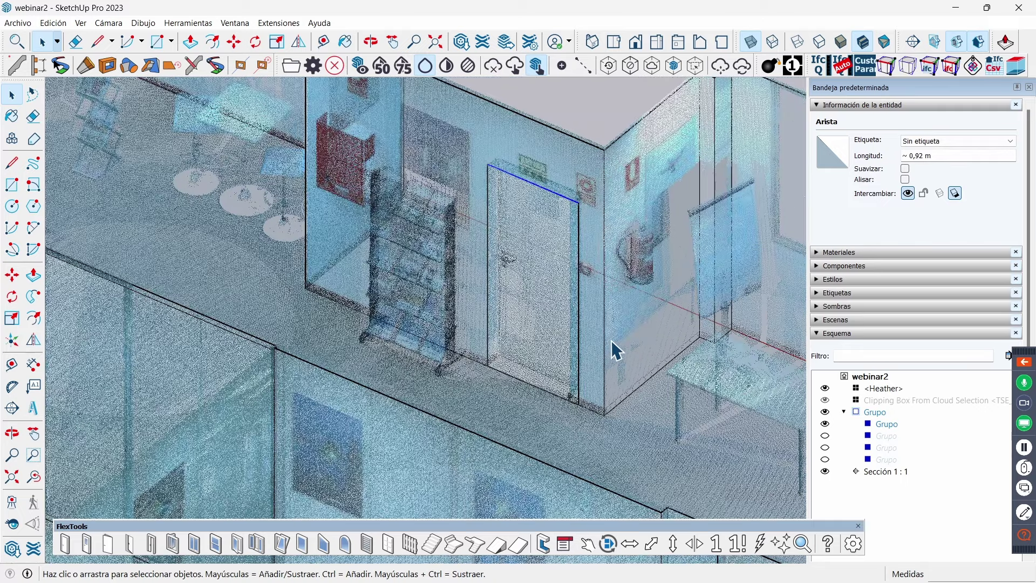
middle_drag(611, 340, 597, 330)
scroll(526, 220, up, 1)
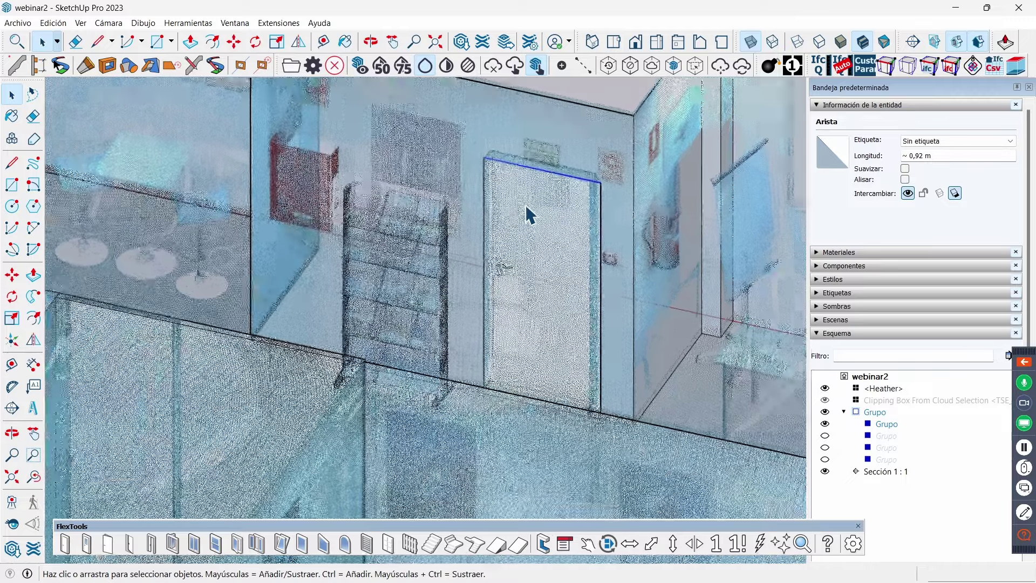
scroll(526, 216, up, 1)
mouse_move(526, 216)
middle_down()
mouse_move(623, 218)
mouse_move(635, 203)
mouse_move(678, 227)
mouse_move(620, 218)
mouse_move(592, 233)
mouse_move(701, 39)
middle_up()
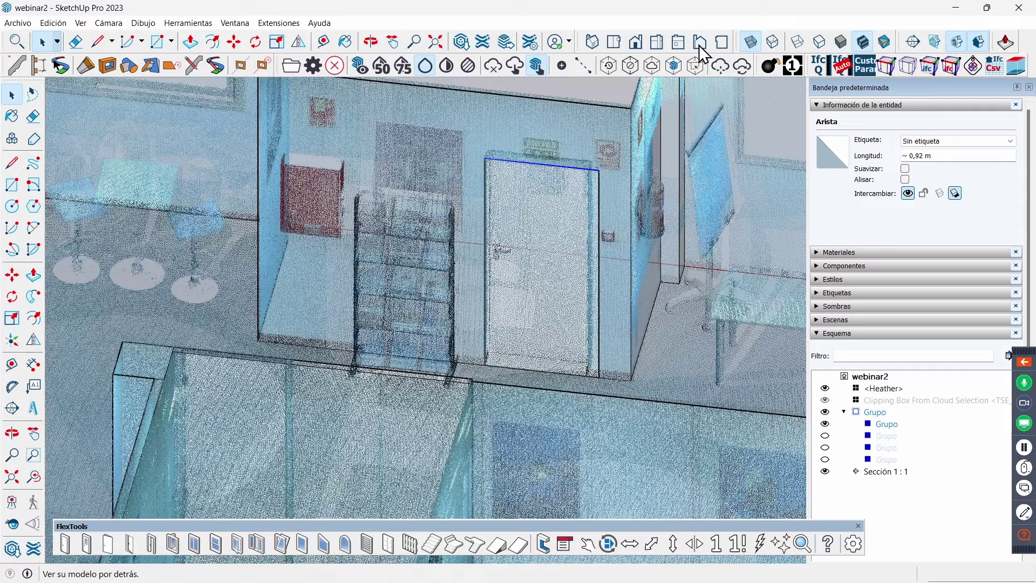
click(750, 41)
scroll(605, 183, up, 3)
scroll(597, 186, up, 2)
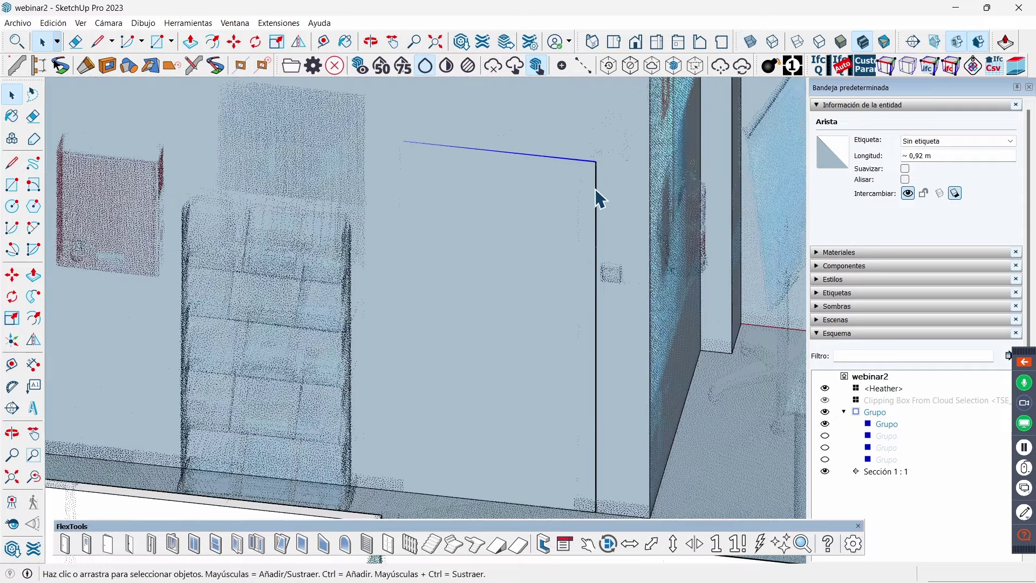
click(595, 189)
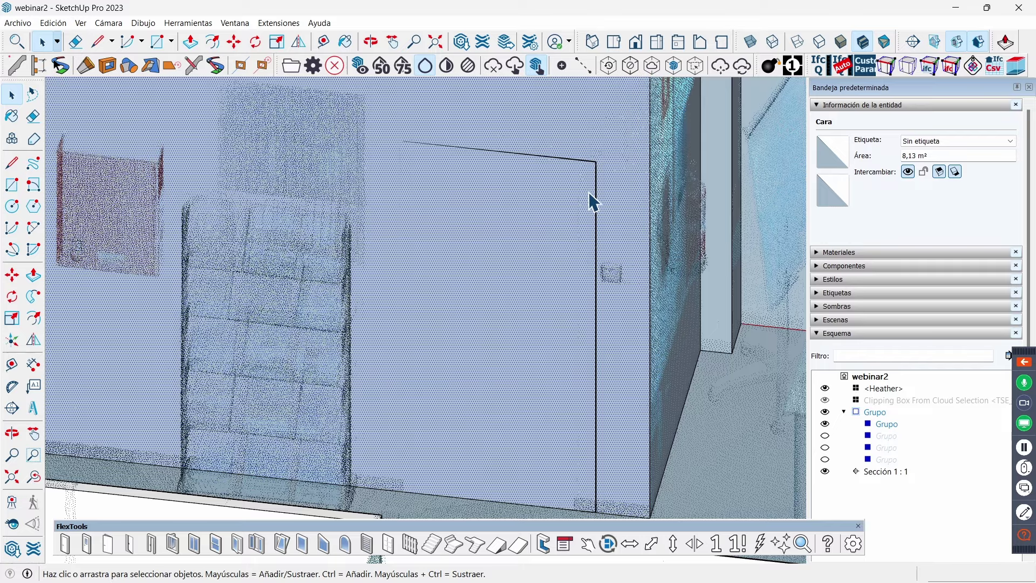
scroll(590, 205, down, 3)
mouse_move(593, 215)
middle_down()
mouse_move(555, 224)
mouse_move(620, 253)
middle_up()
scroll(620, 253, up, 1)
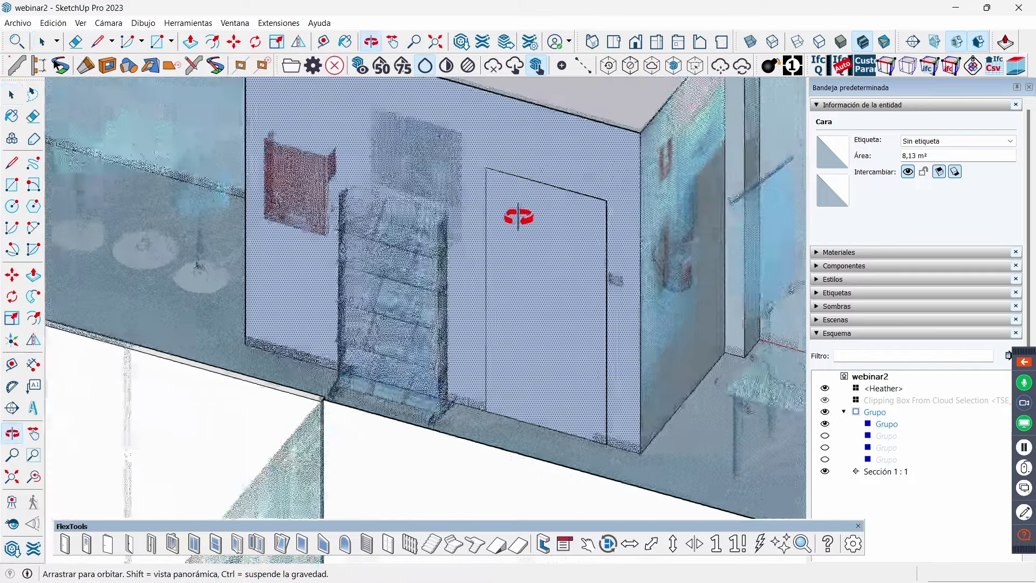
scroll(615, 248, up, 2)
scroll(611, 241, up, 2)
scroll(620, 235, up, 1)
shift+click(620, 236)
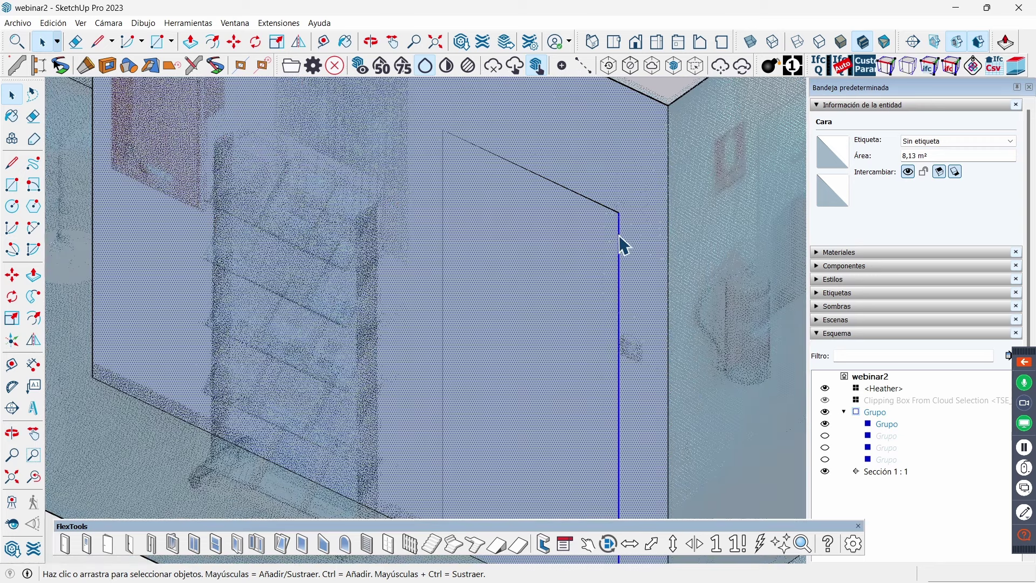
key(m)
click(619, 212)
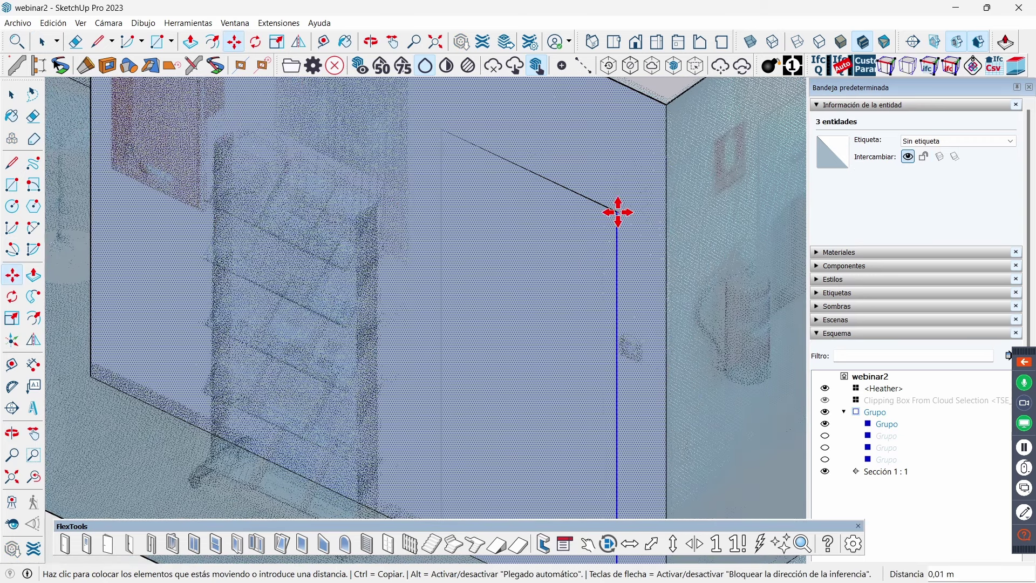
key(space)
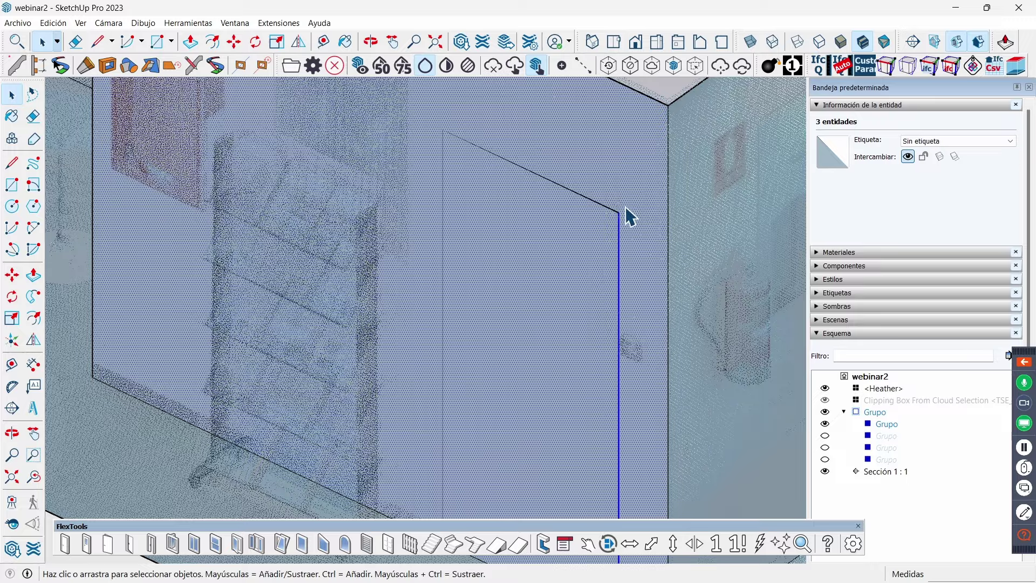
scroll(626, 206, down, 3)
mouse_move(625, 206)
middle_down()
mouse_move(618, 238)
mouse_move(516, 244)
mouse_move(580, 194)
mouse_move(596, 247)
middle_up()
click(611, 231)
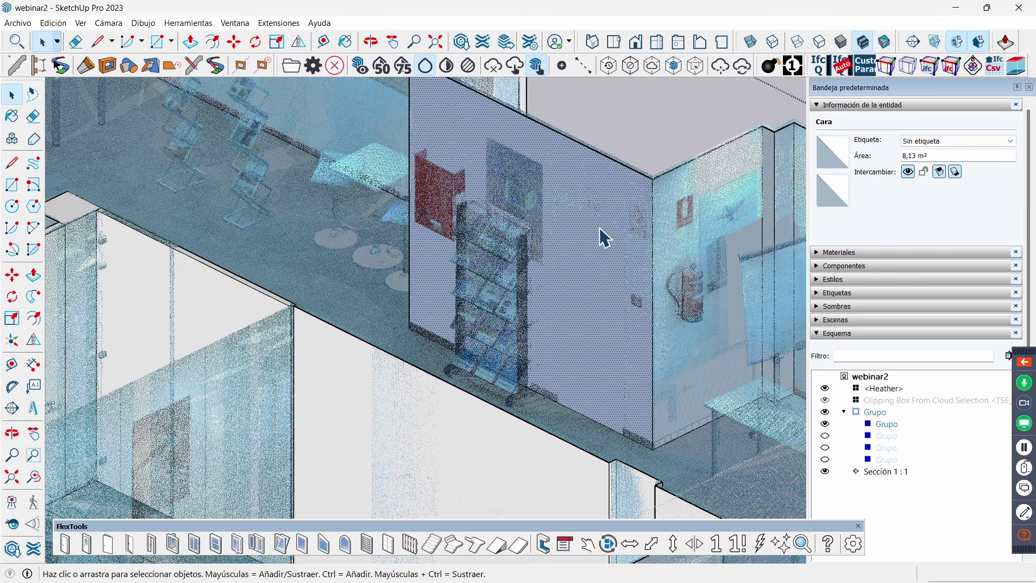
key(r)
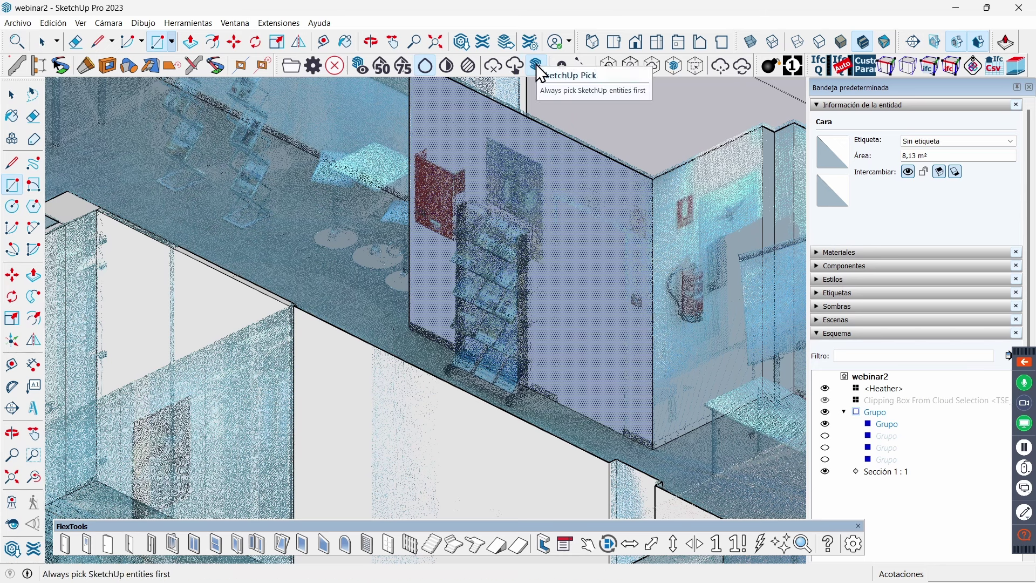
middle_drag(562, 190, 647, 201)
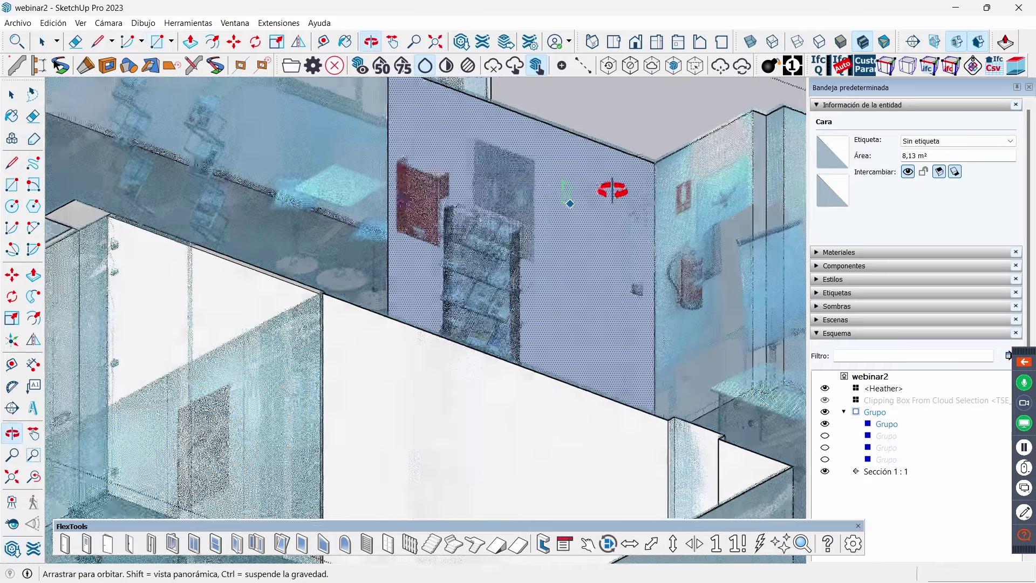
scroll(557, 179, up, 3)
scroll(558, 175, down, 2)
scroll(538, 180, down, 2)
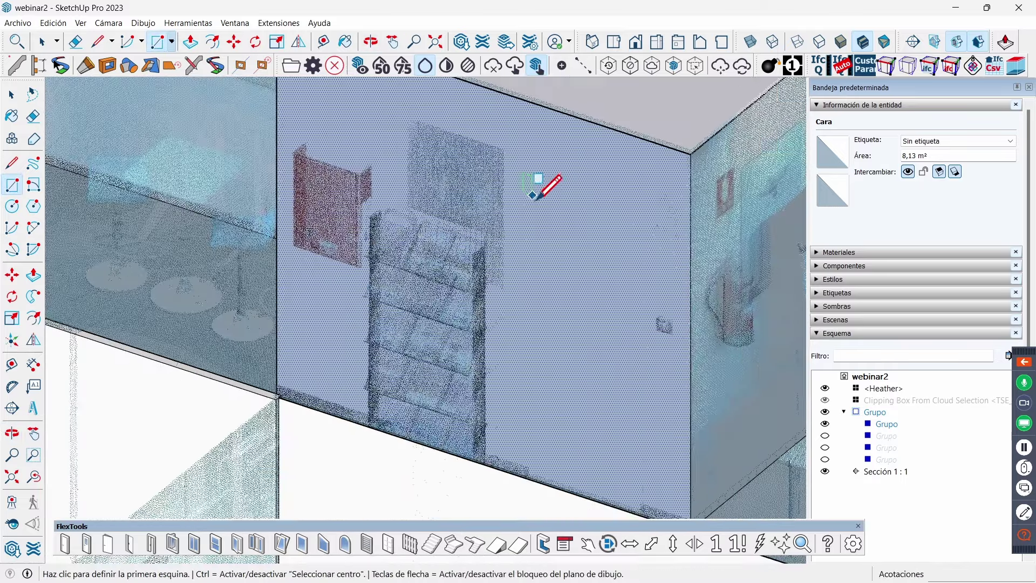
scroll(548, 216, down, 2)
scroll(539, 253, down, 2)
key(space)
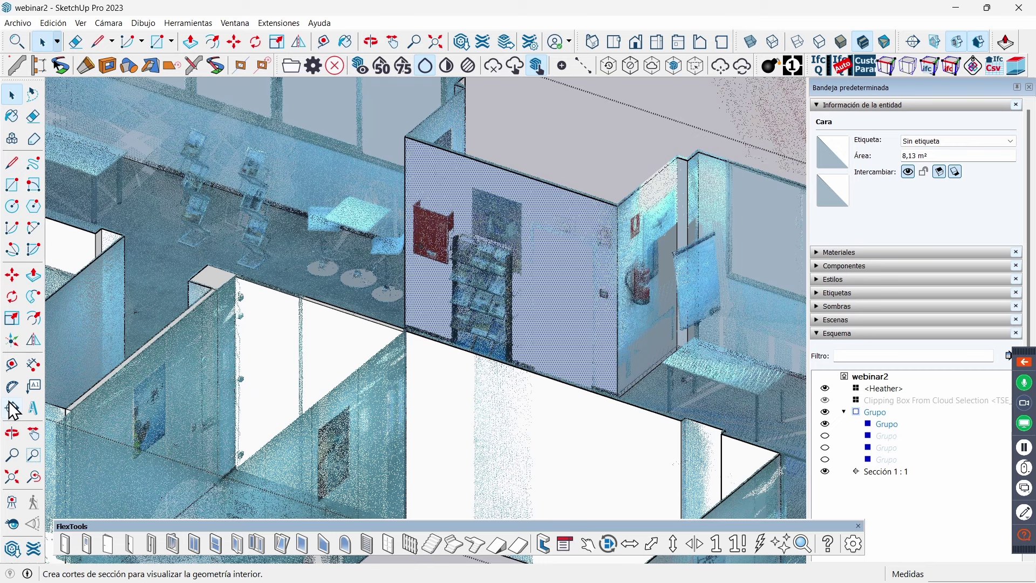
- Place a section plane on the wall face, keeping the name Sección 2
click(13, 409)
scroll(470, 302, down, 3)
click(517, 295)
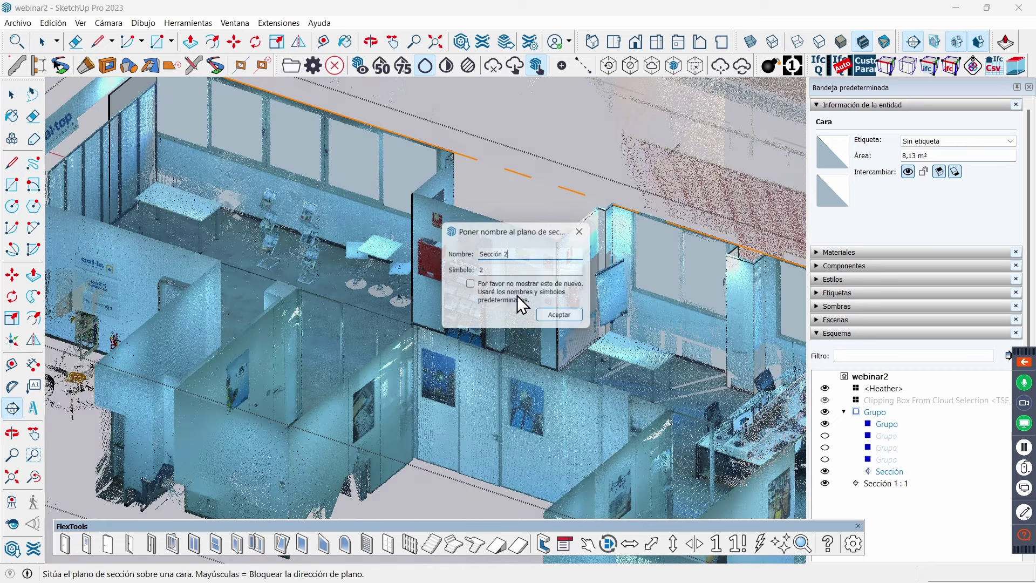
click(555, 315)
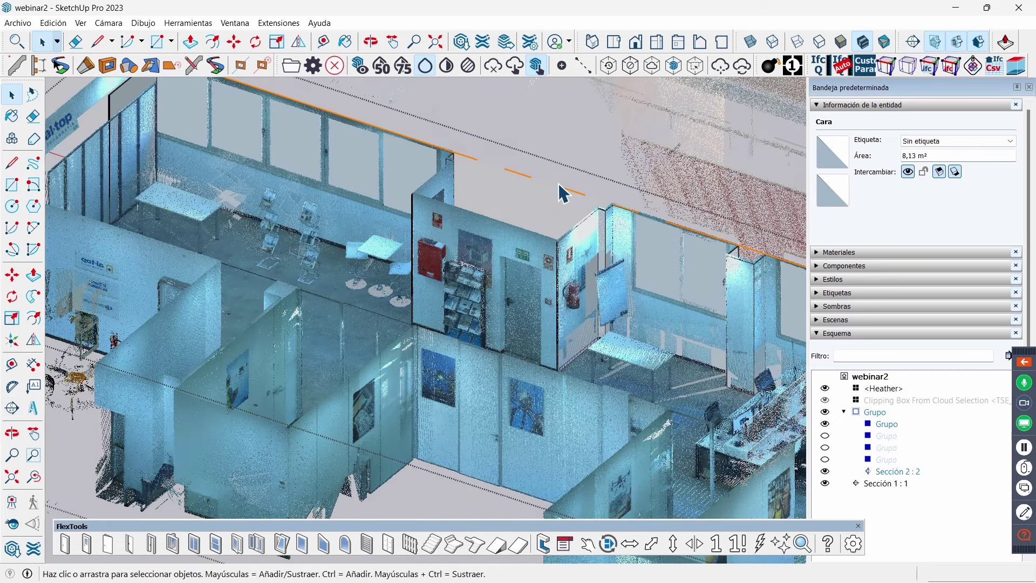
- Select Sección 2, align the view to it, then return to a 3D perspective
click(569, 198)
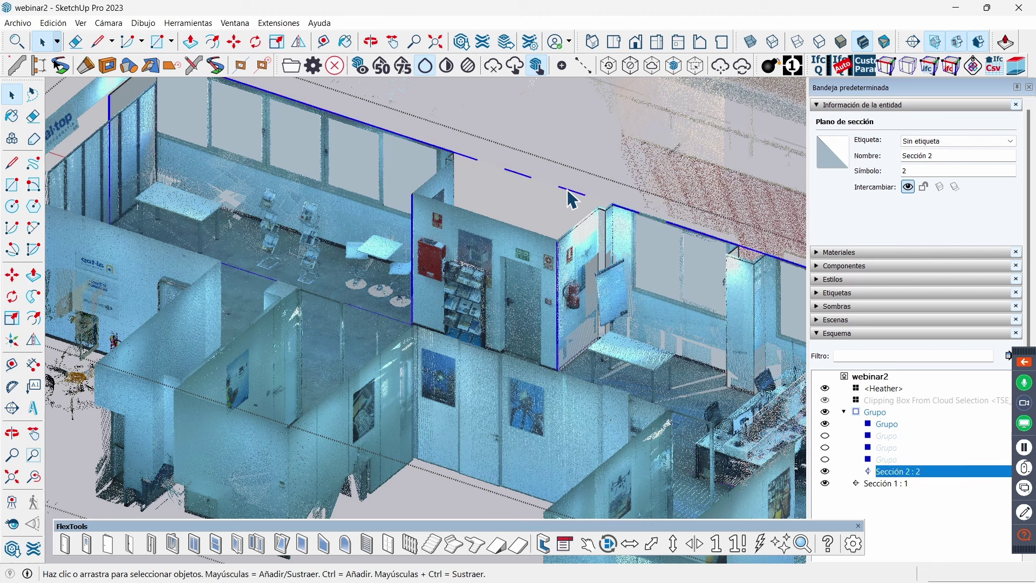
key(m)
click(569, 198)
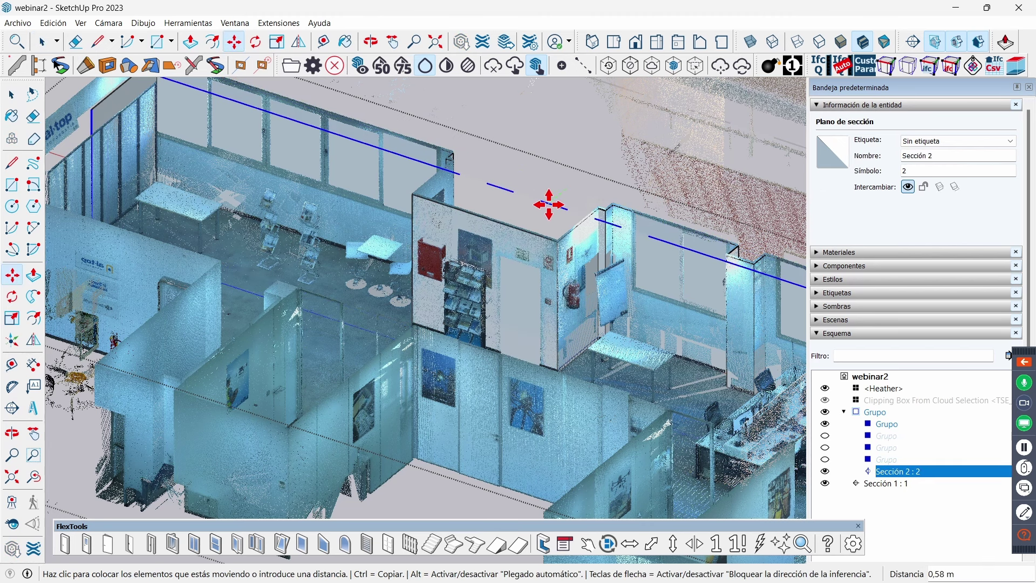
key(space)
right_click(550, 206)
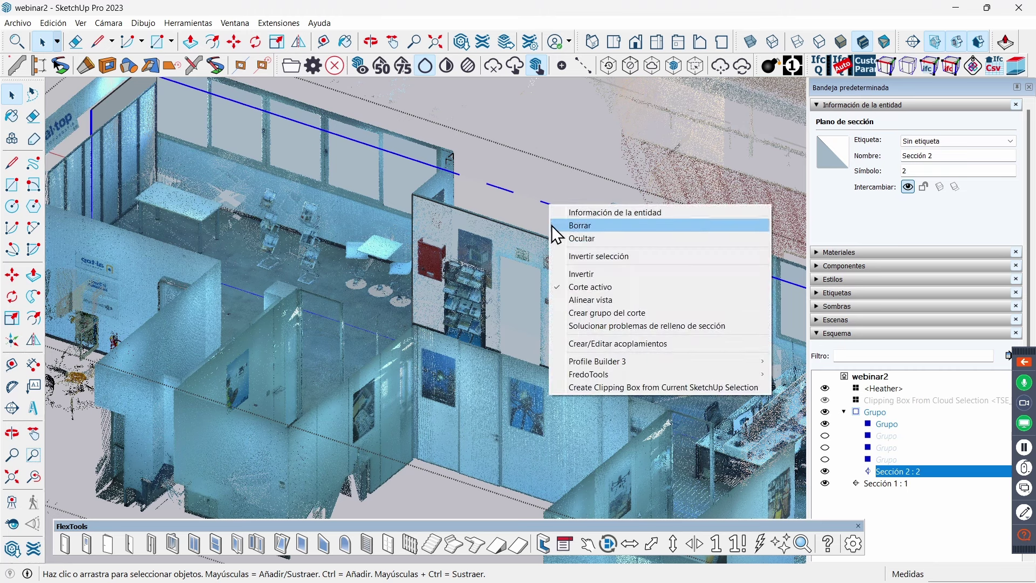
click(586, 301)
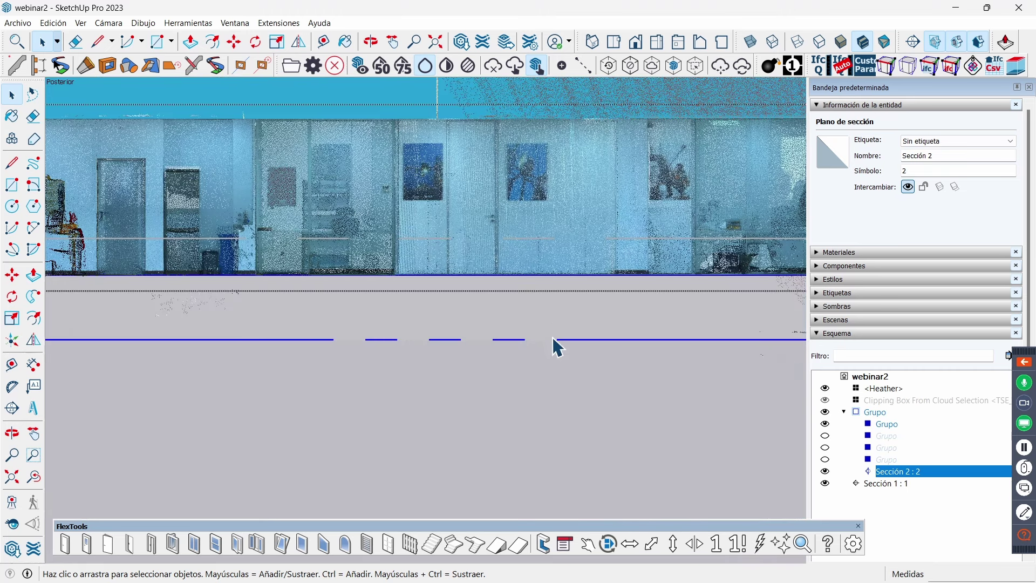
scroll(554, 351, down, 2)
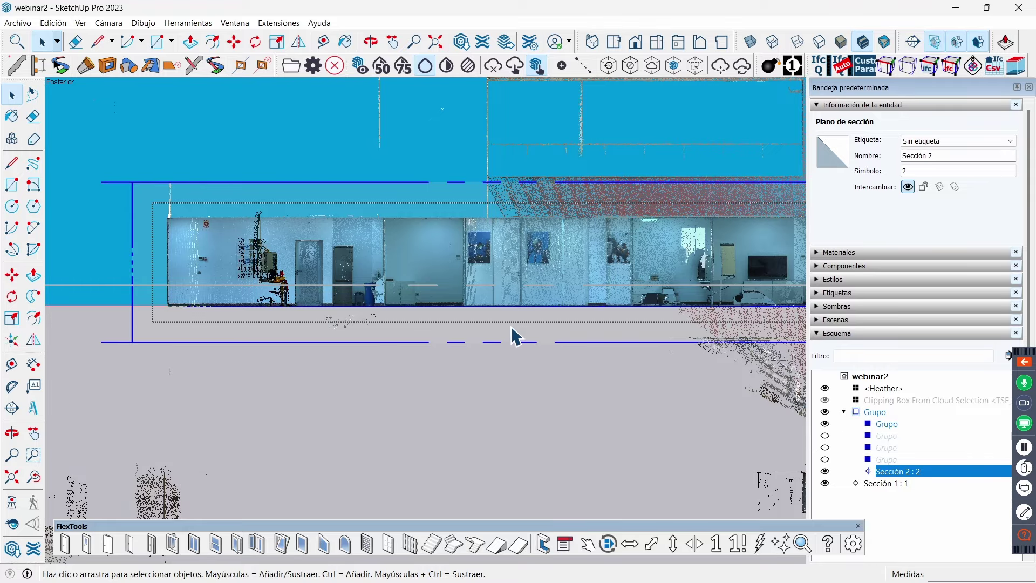
middle_drag(548, 282, 419, 489)
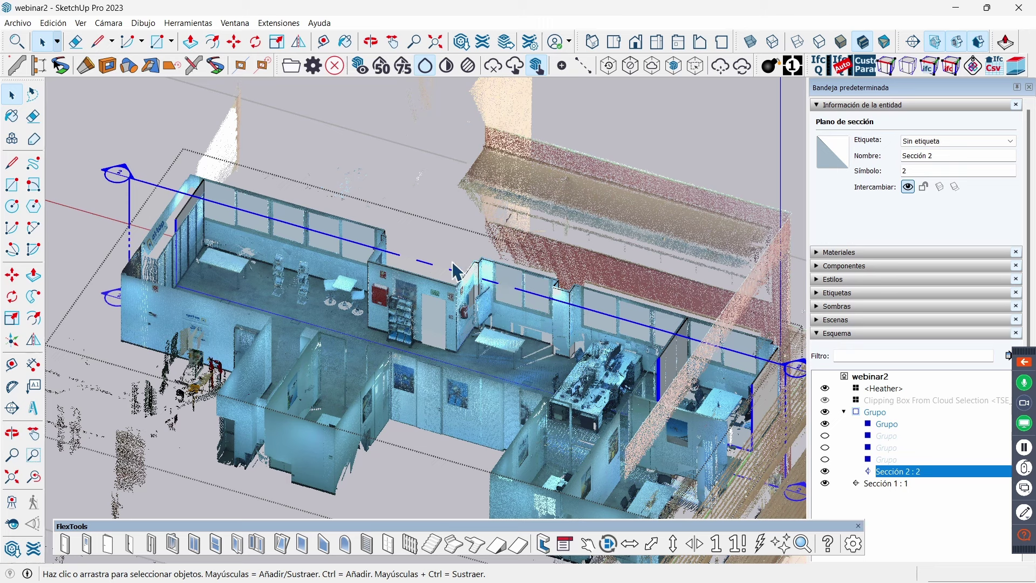
- Move Sección 2 so it cuts along the door's partition wall
key(m)
click(394, 252)
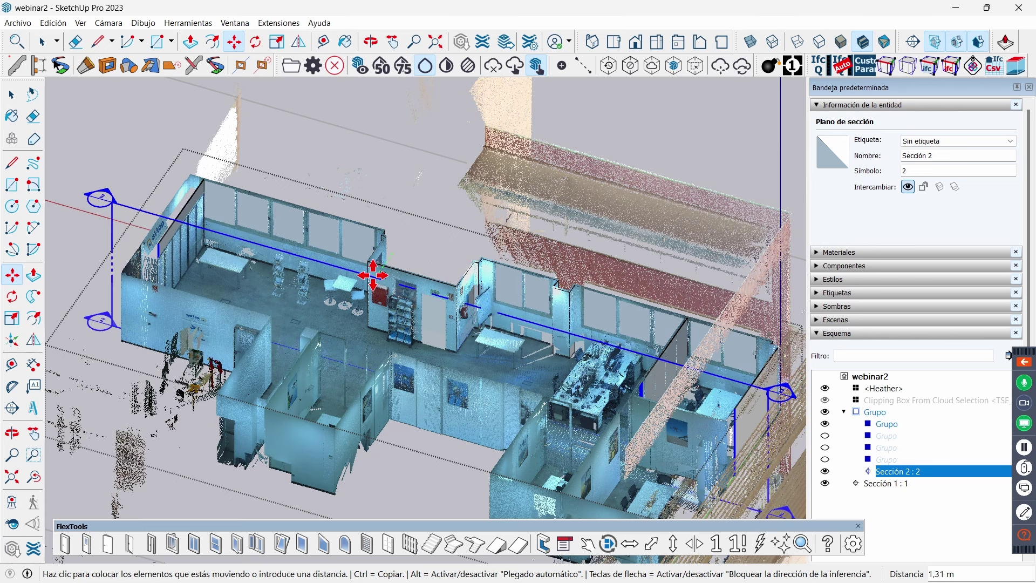
click(370, 276)
key(space)
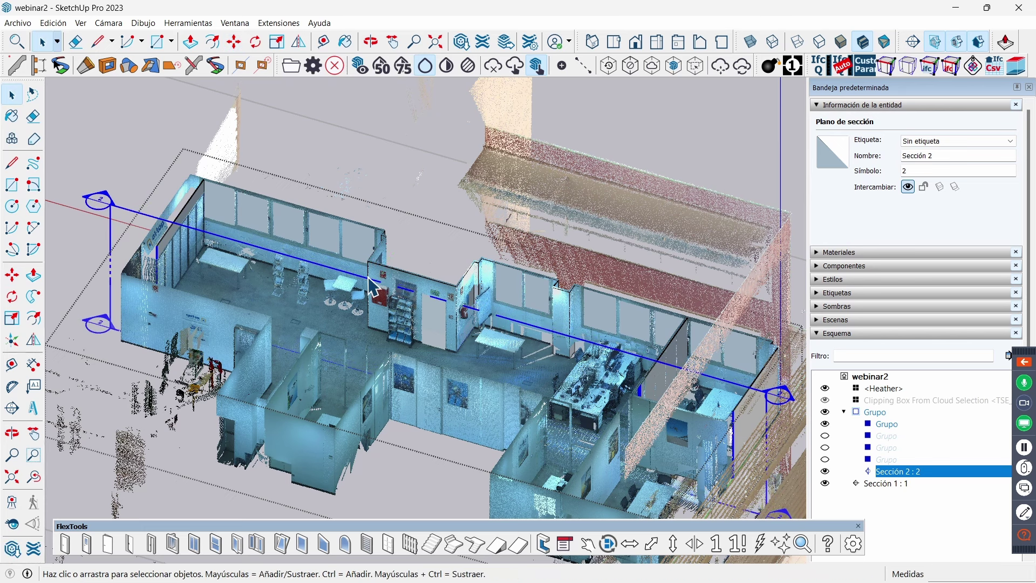
right_click(364, 278)
click(420, 373)
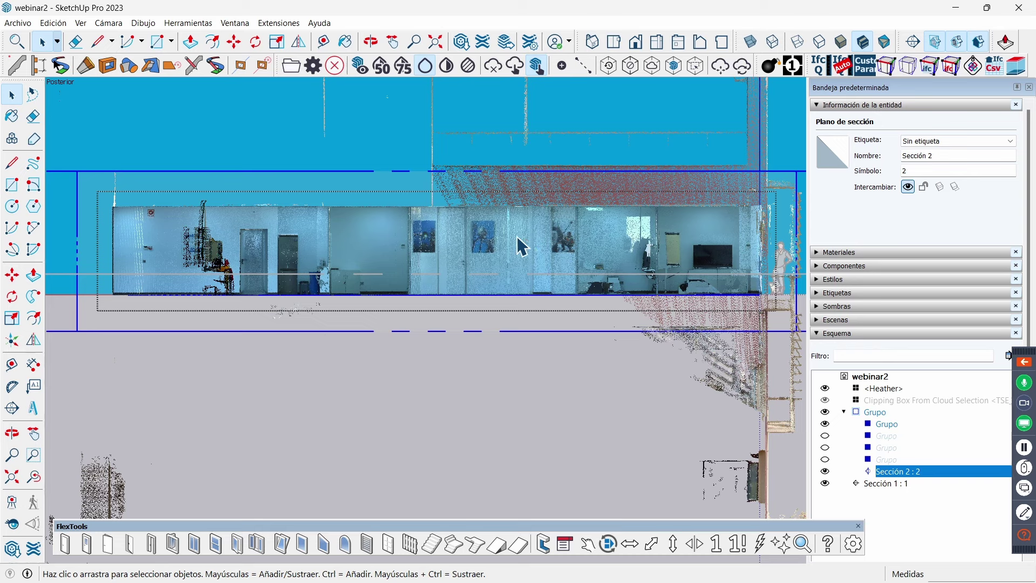
right_click(305, 179)
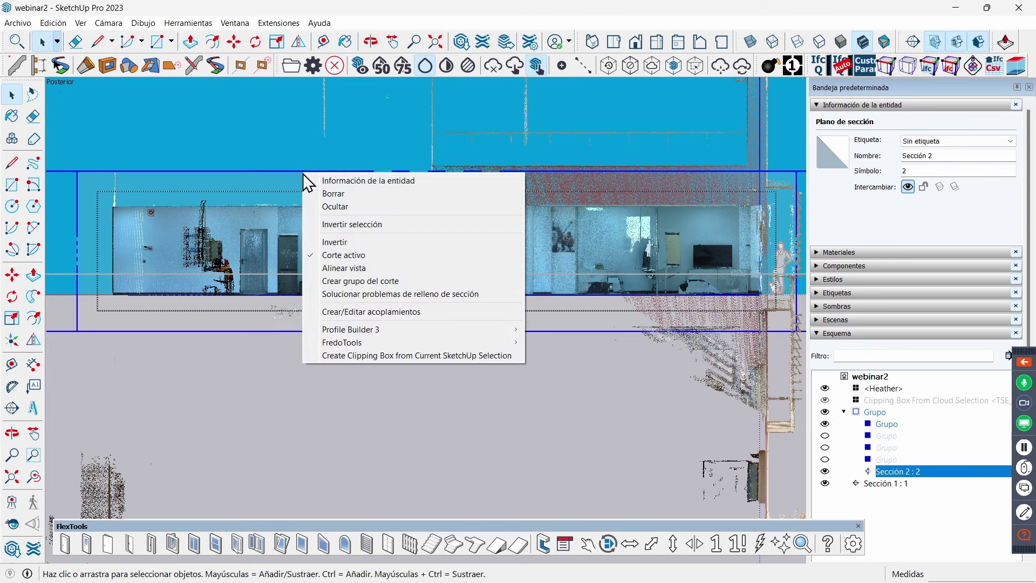
click(334, 243)
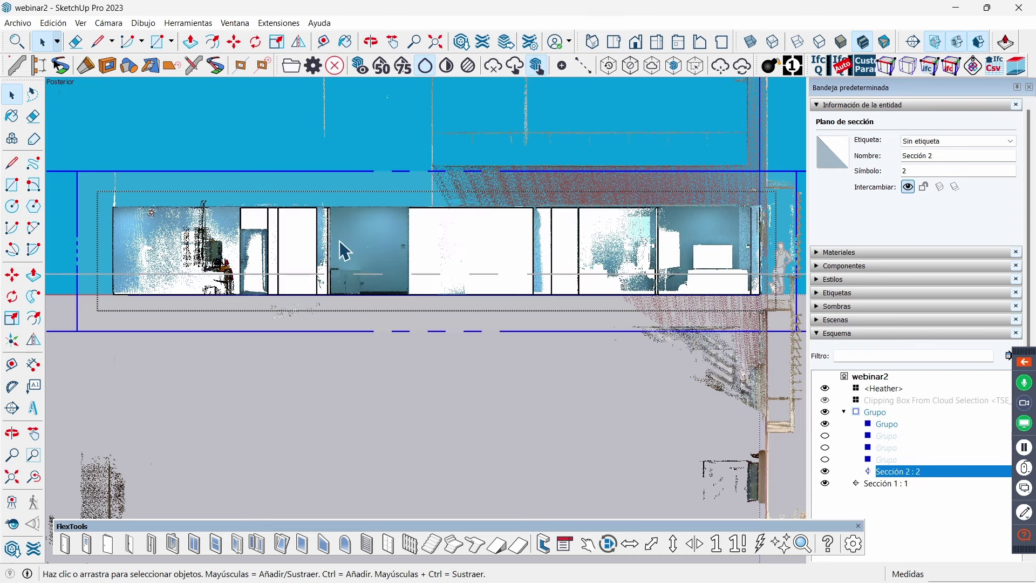
mouse_move(523, 261)
middle_down()
mouse_move(431, 345)
mouse_move(384, 347)
mouse_move(327, 375)
middle_up()
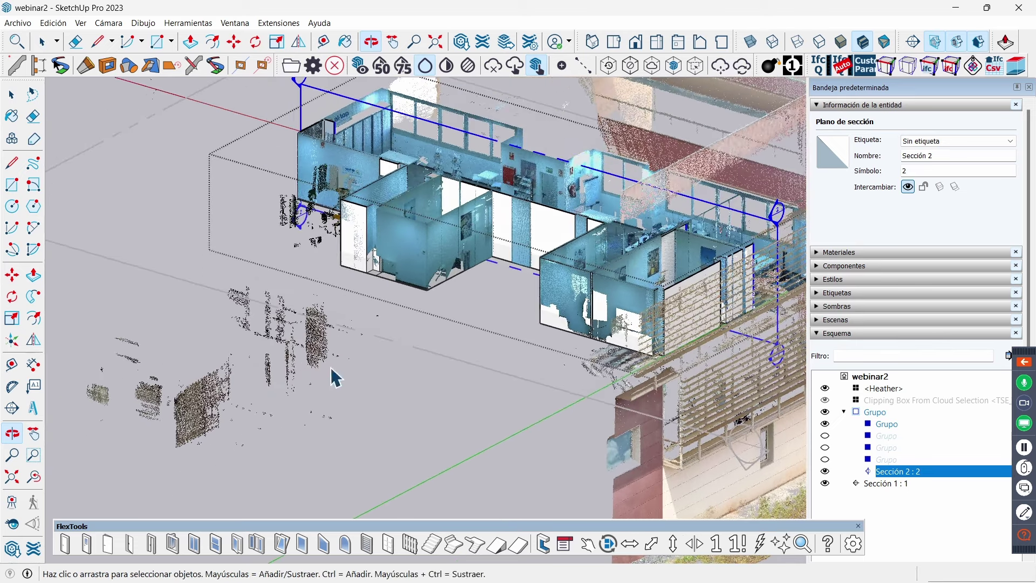
right_click(599, 173)
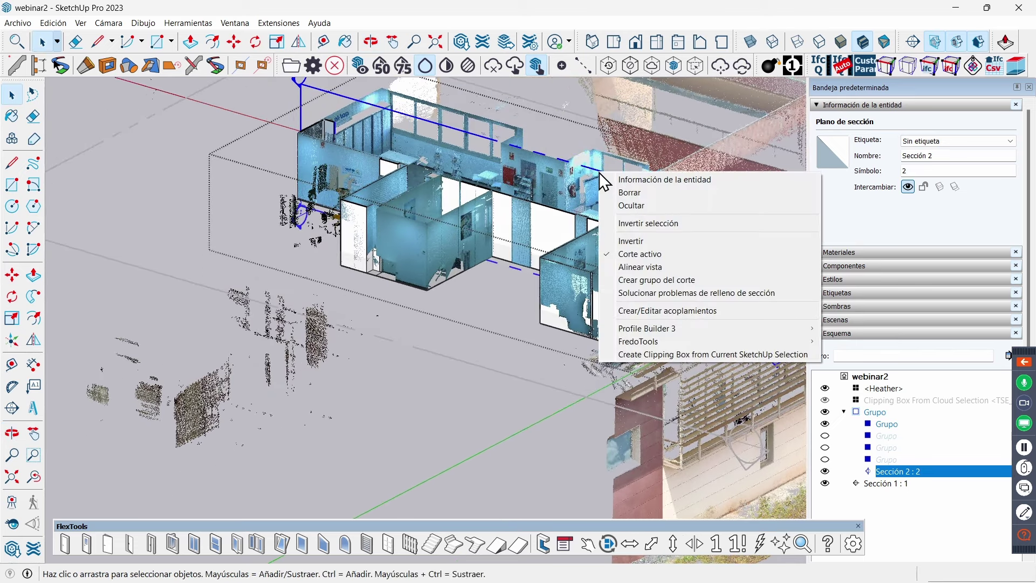
click(636, 243)
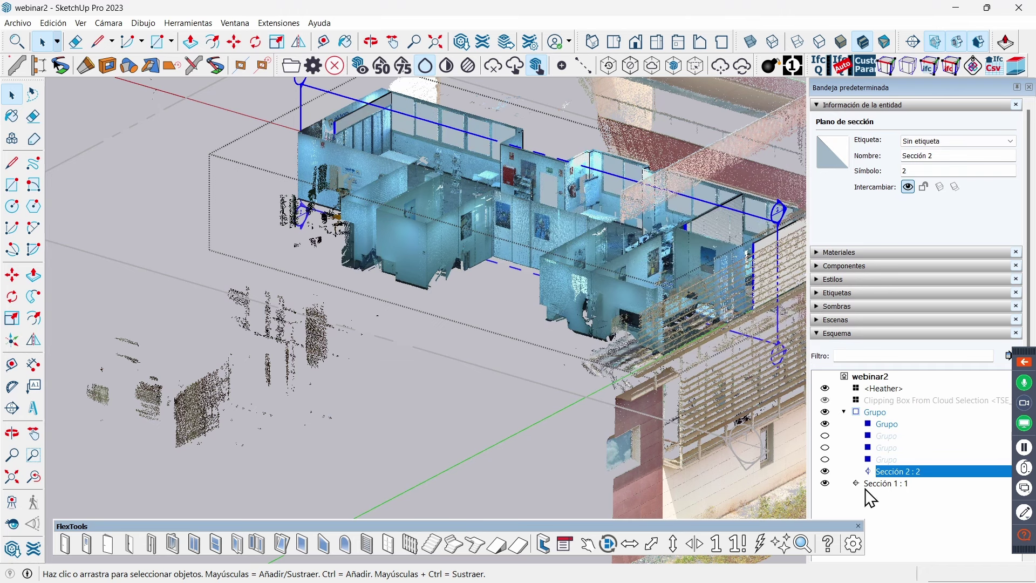
scroll(509, 204, down, 1)
mouse_move(509, 202)
middle_down()
mouse_move(248, 164)
mouse_move(563, 262)
middle_up()
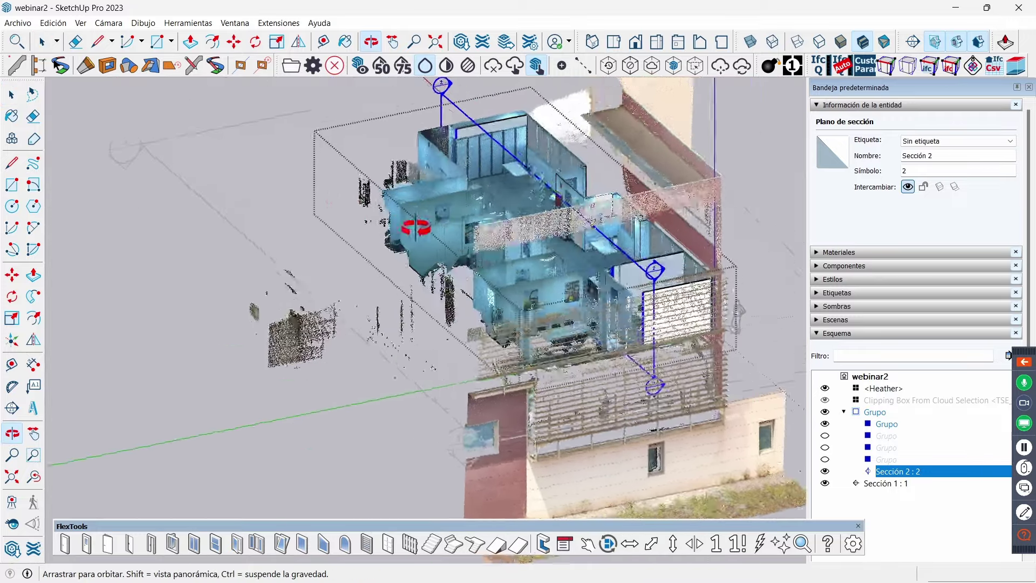
scroll(450, 121, up, 2)
scroll(440, 135, up, 1)
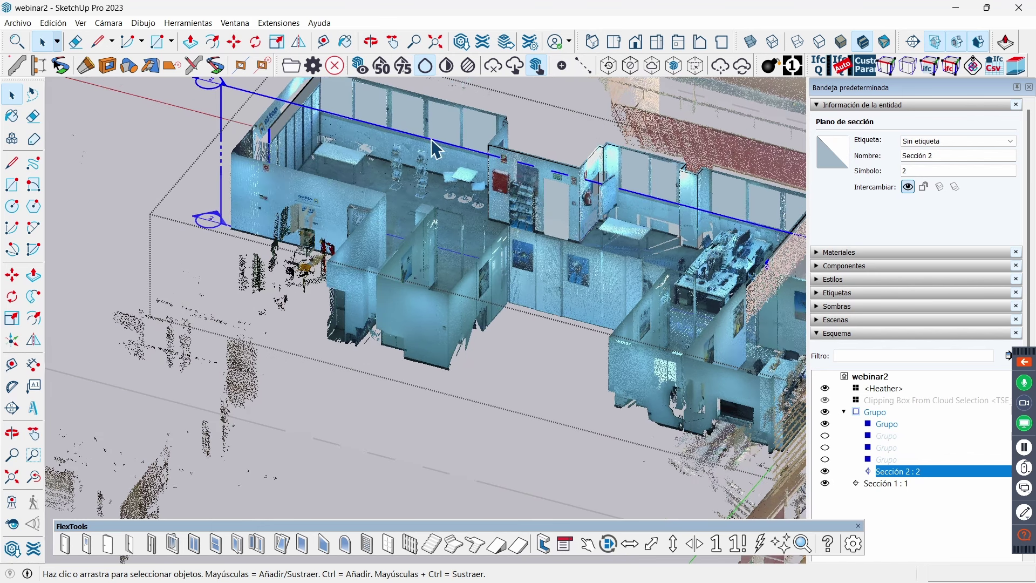
- Switch to the front view and zoom in on the door
click(81, 22)
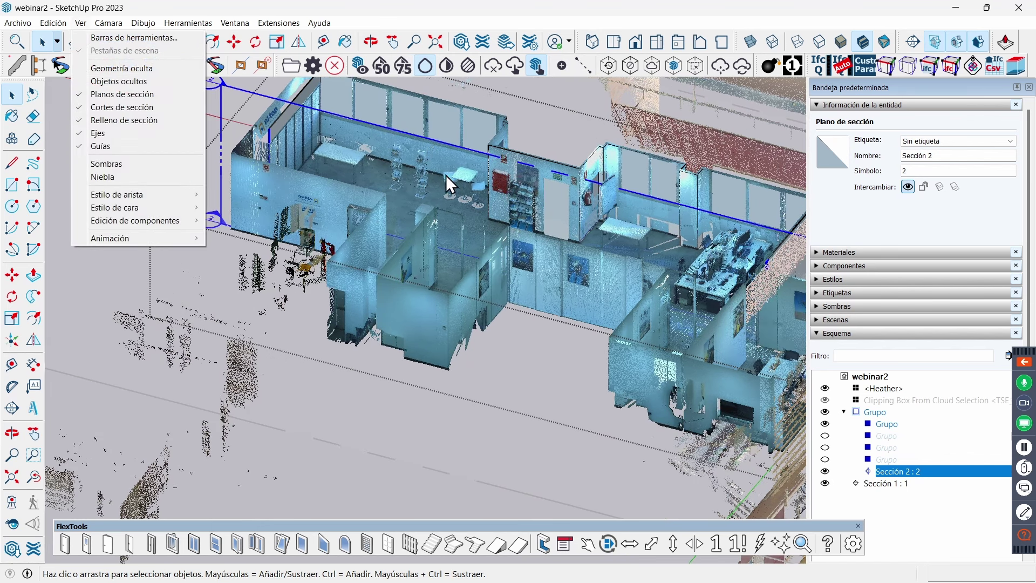
click(532, 195)
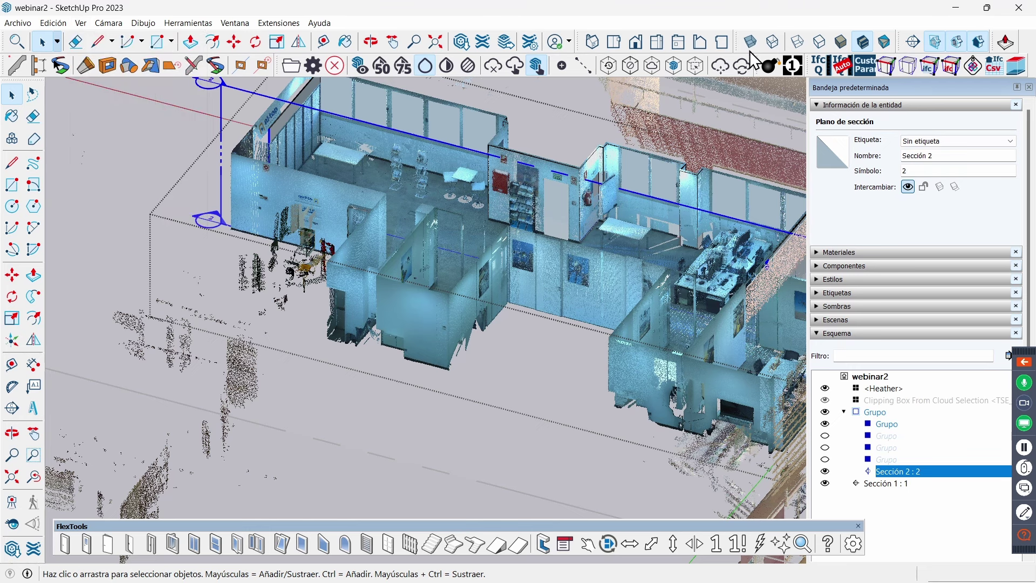
click(637, 42)
scroll(359, 232, up, 2)
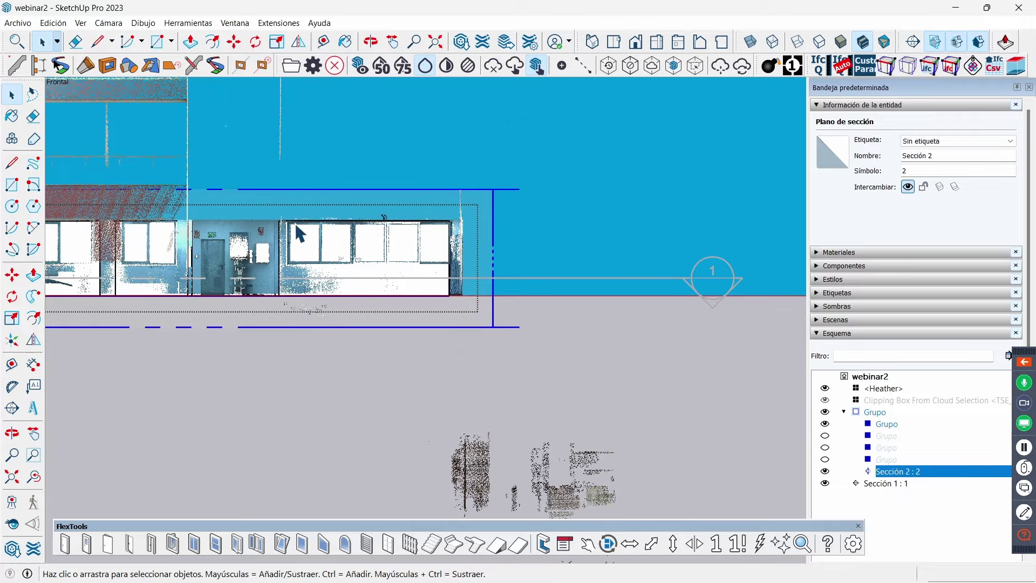
scroll(186, 253, up, 1)
scroll(186, 254, up, 2)
scroll(190, 245, up, 2)
scroll(190, 245, up, 1)
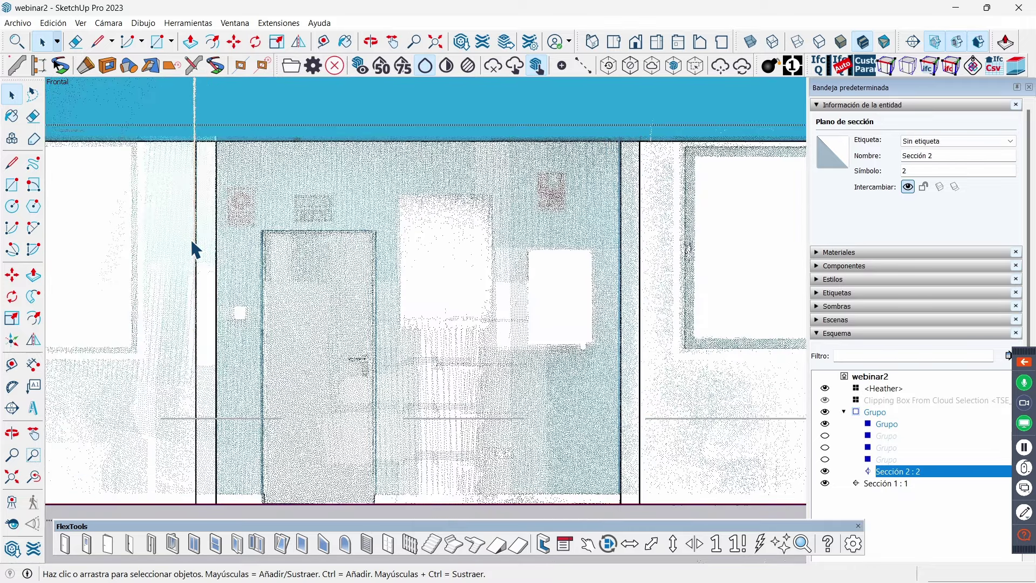
- Draw a 2,04 m × 0,90 m rectangle tracing the scanned door
key(r)
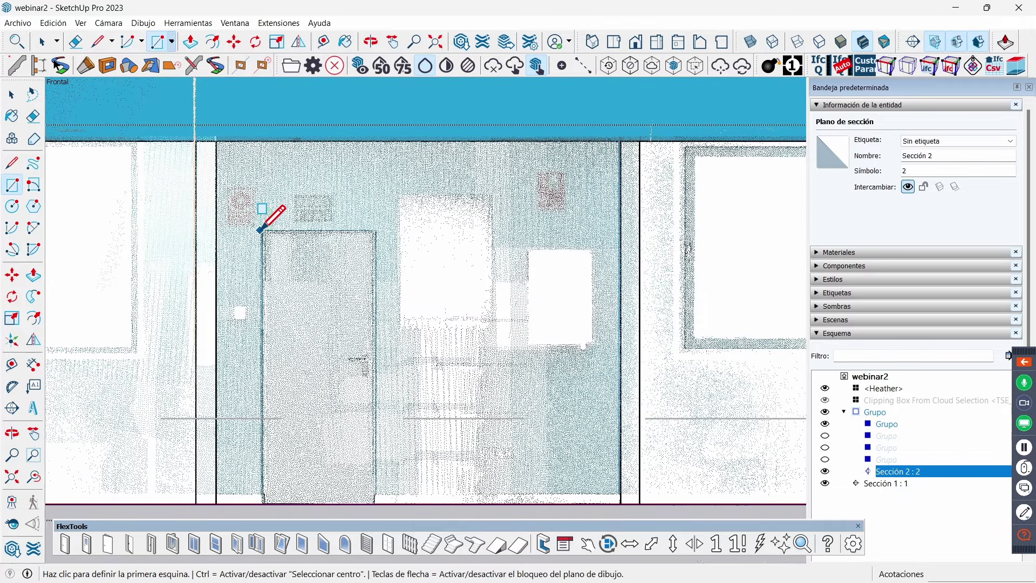
click(259, 231)
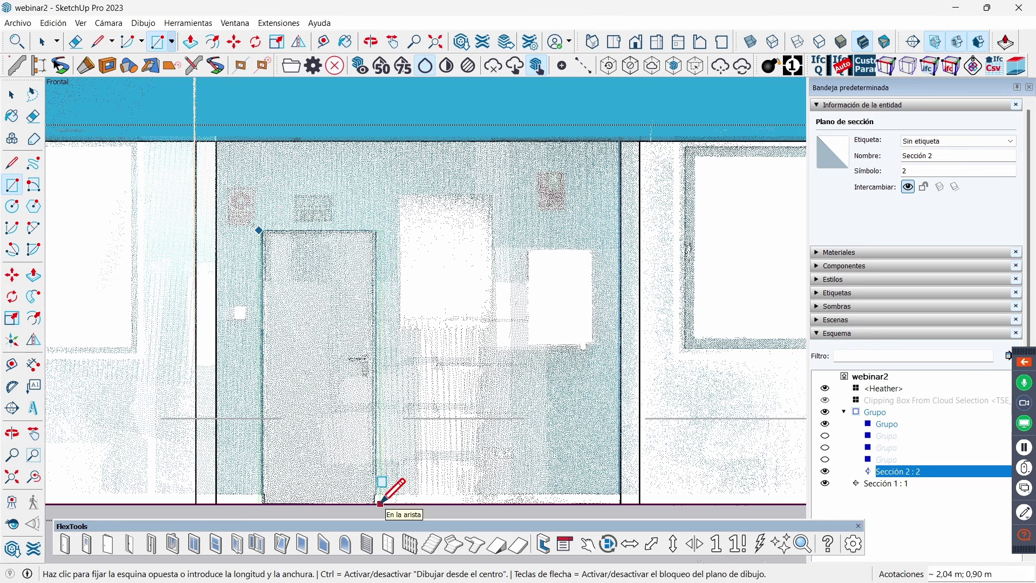
click(380, 503)
key(space)
- From an overhead view, offset the door's top edge a few centimetres inward to form a frame strip
scroll(355, 405, down, 3)
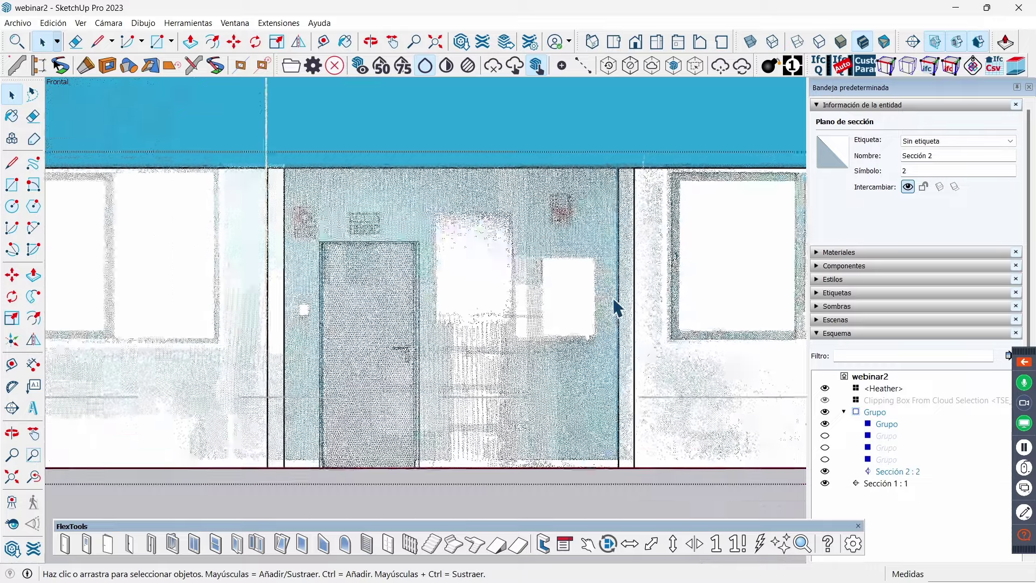
middle_drag(612, 308, 467, 416)
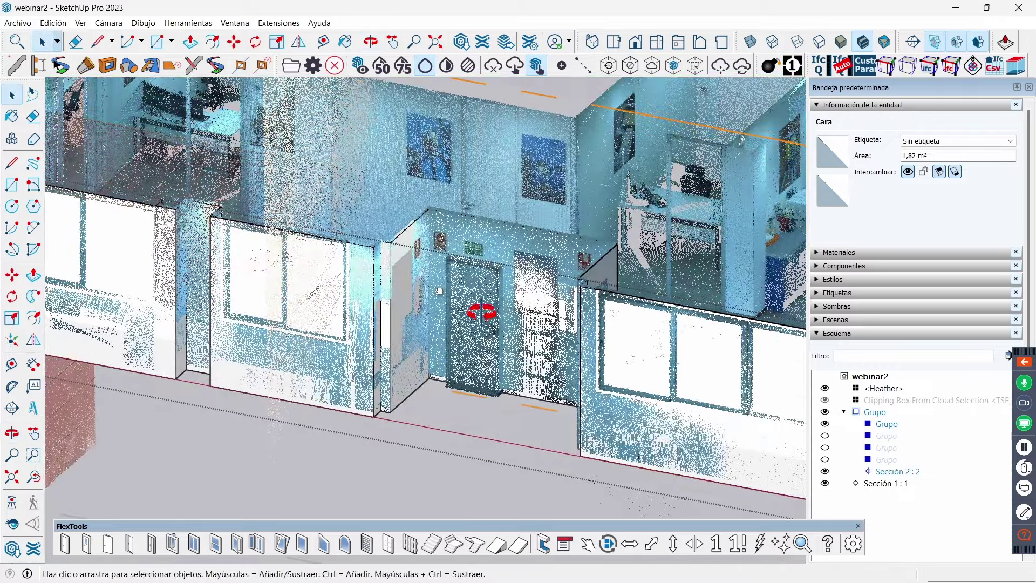
middle_drag(474, 316, 397, 378)
scroll(465, 312, up, 2)
scroll(465, 312, up, 2)
mouse_move(482, 295)
middle_down()
mouse_move(446, 303)
mouse_move(513, 280)
mouse_move(182, 253)
mouse_move(606, 342)
mouse_move(532, 302)
mouse_move(425, 219)
mouse_move(541, 295)
mouse_move(493, 347)
mouse_move(484, 336)
middle_up()
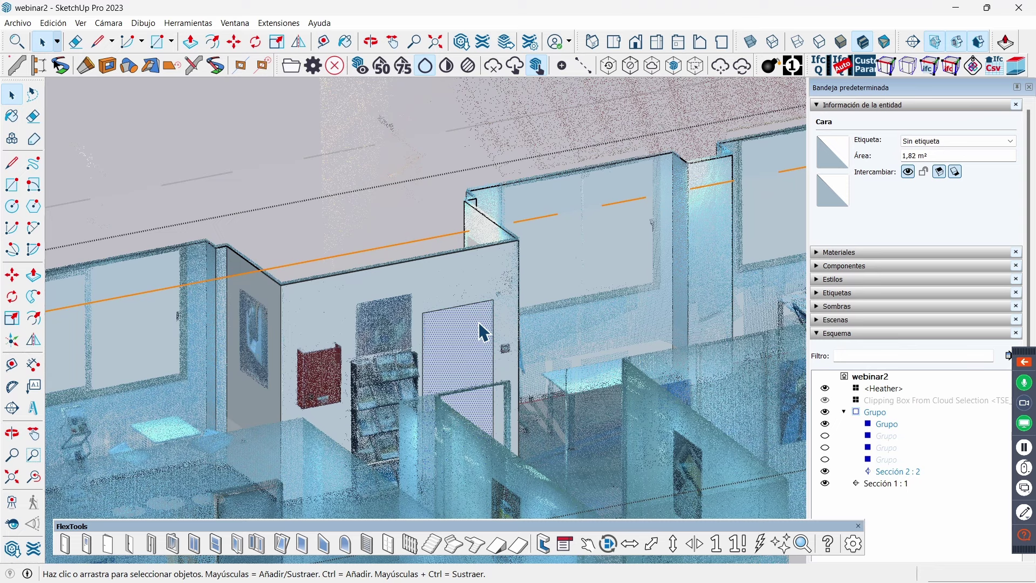
scroll(520, 291, down, 1)
scroll(493, 309, up, 2)
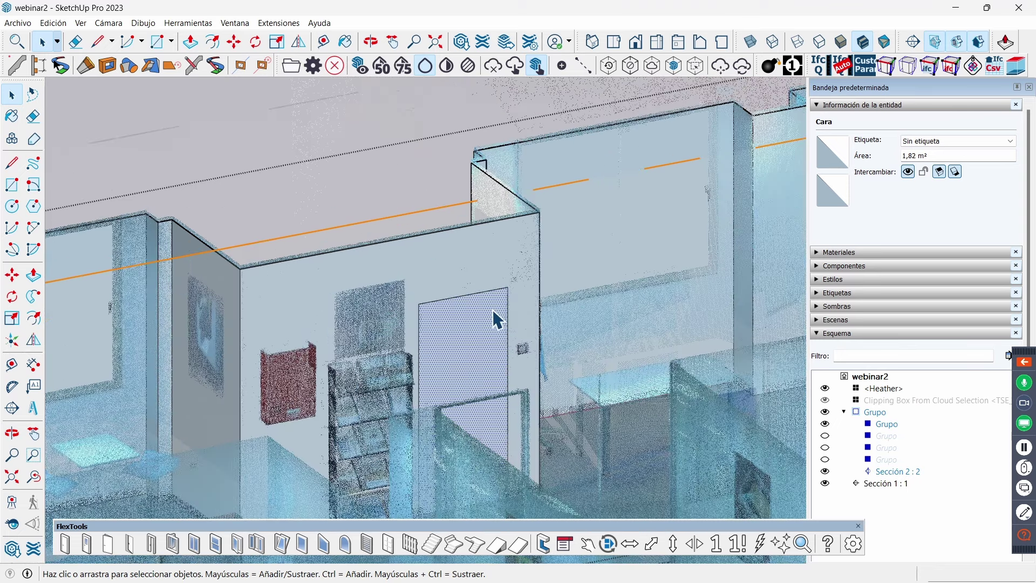
scroll(499, 315, up, 2)
key(f)
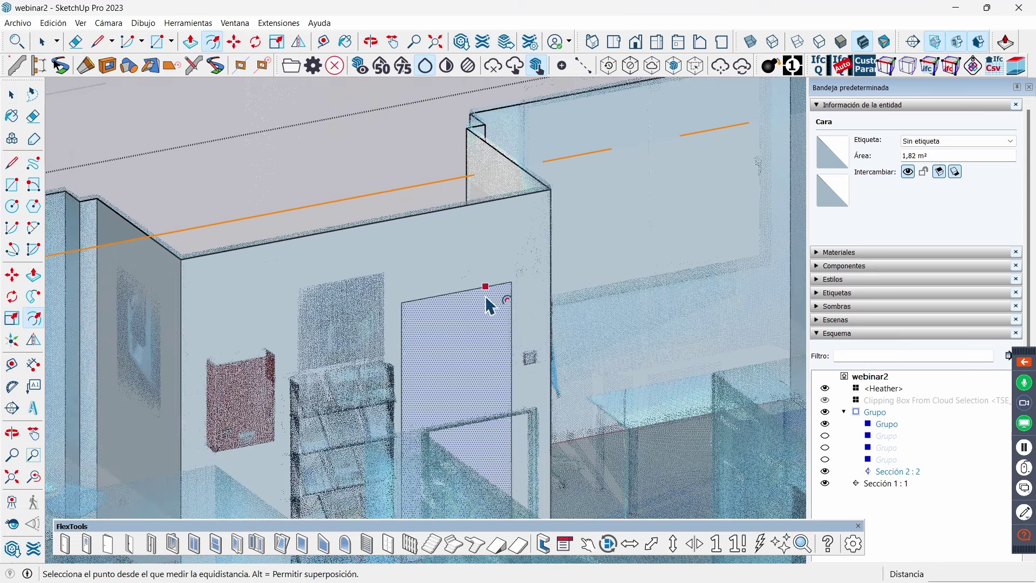
click(488, 287)
text(,05)
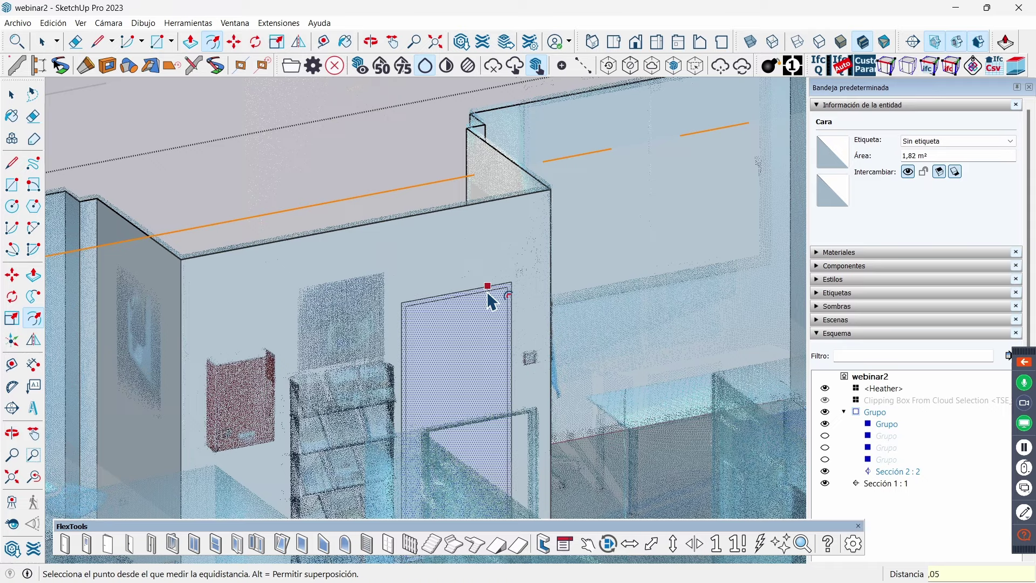
click(487, 290)
key(space)
- Select the door panel face and orbit around the door wall to check the frame
scroll(478, 247, down, 1)
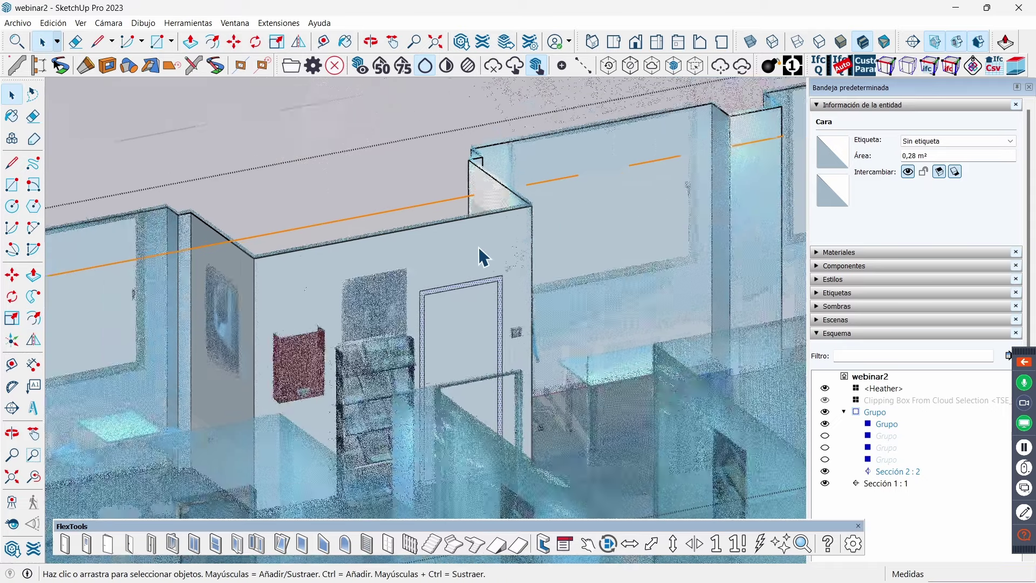
mouse_move(478, 247)
middle_down()
mouse_move(497, 254)
mouse_move(481, 320)
middle_up()
click(481, 319)
scroll(477, 251, down, 2)
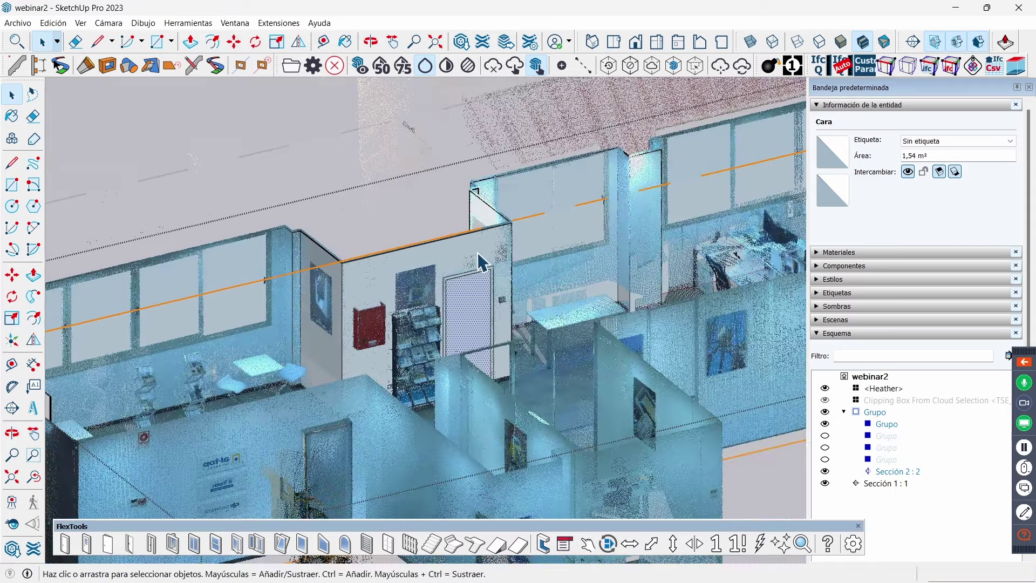
middle_drag(477, 252, 486, 324)
scroll(485, 328, up, 2)
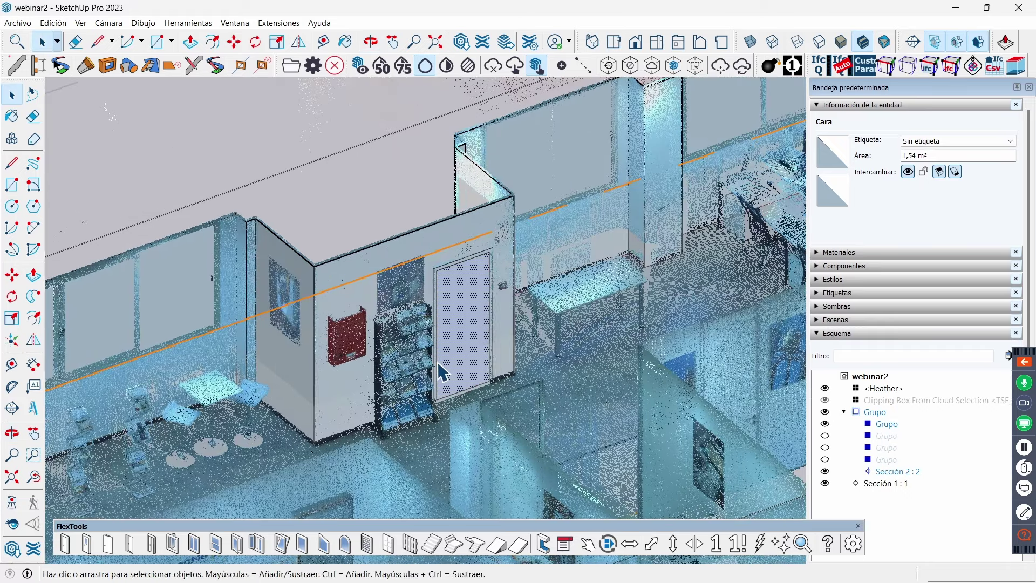
scroll(438, 373, up, 1)
scroll(482, 274, down, 2)
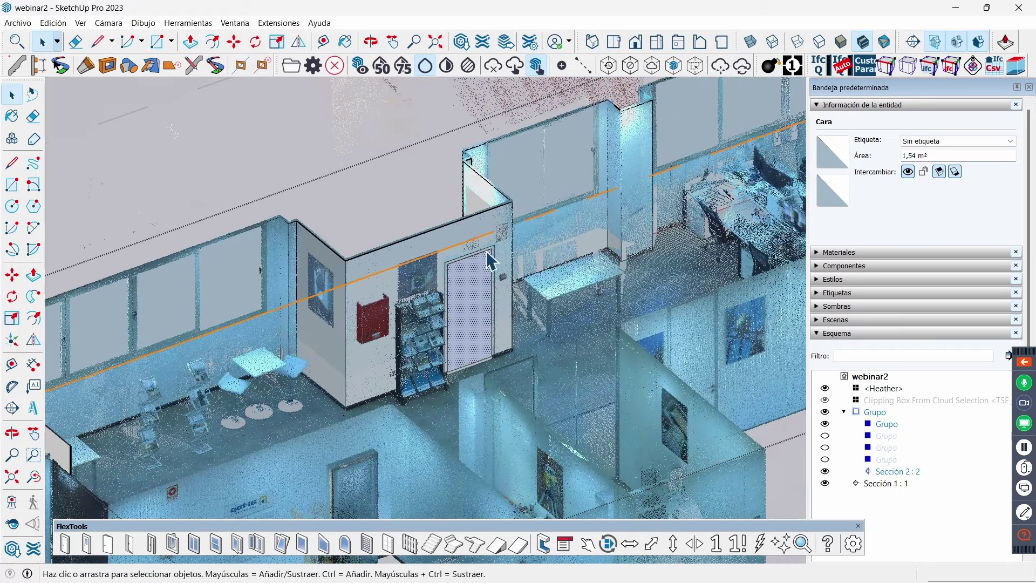
- Trace a 2,05 m × 1,64 m rectangle over the window on the wall
scroll(487, 250, down, 2)
scroll(623, 162, up, 1)
mouse_move(626, 162)
middle_down()
mouse_move(609, 200)
mouse_move(463, 172)
middle_up()
scroll(454, 164, up, 1)
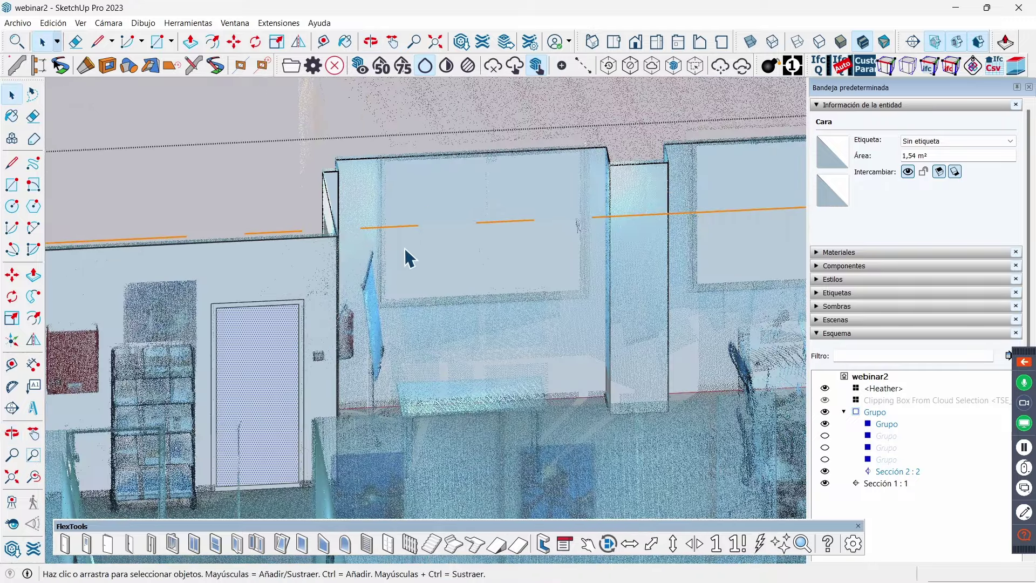
key(r)
scroll(587, 300, up, 3)
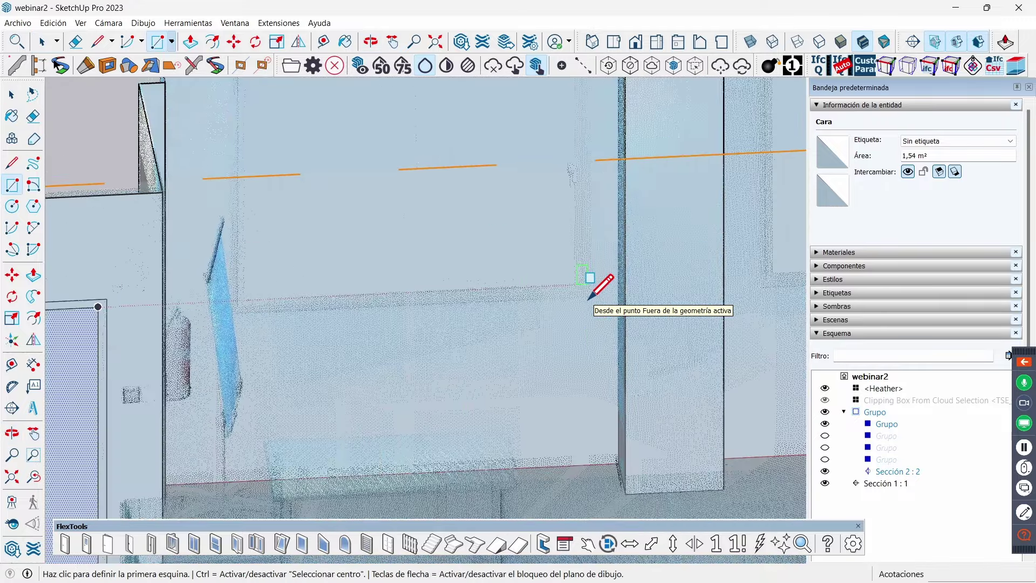
click(589, 301)
scroll(596, 283, down, 2)
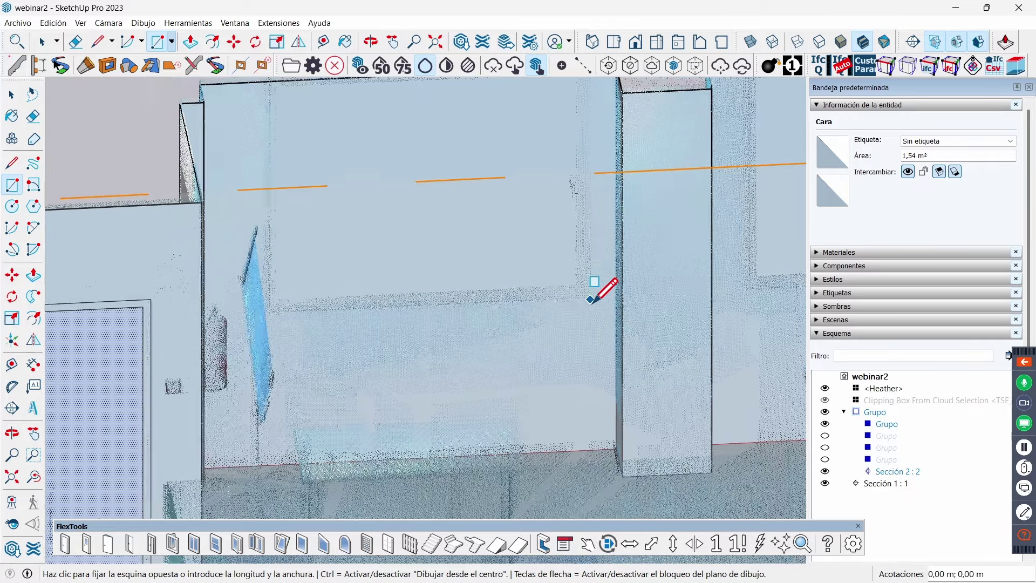
scroll(596, 286, down, 2)
mouse_move(596, 287)
middle_down()
mouse_move(528, 271)
mouse_move(440, 154)
middle_up()
scroll(419, 159, up, 2)
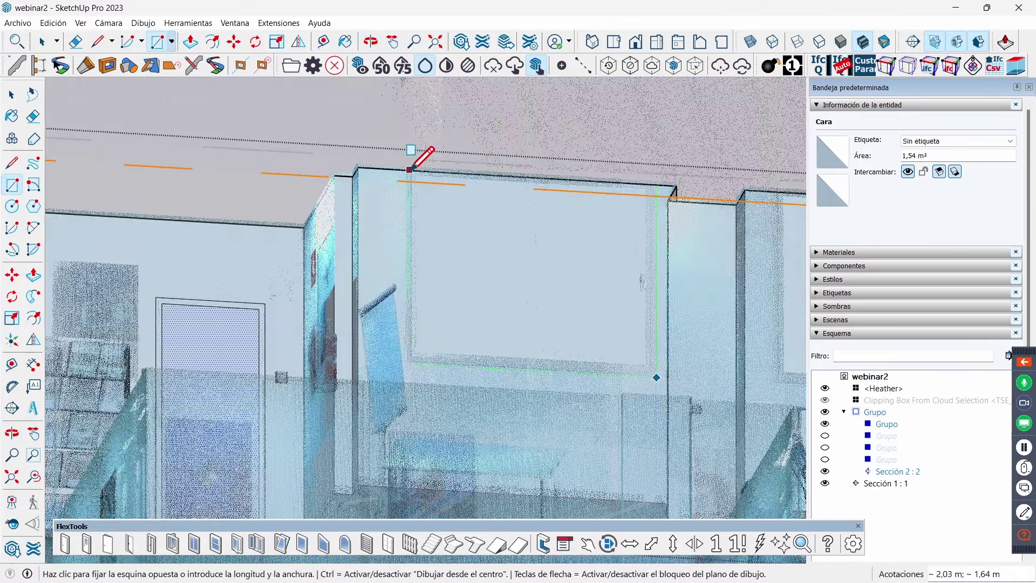
click(407, 171)
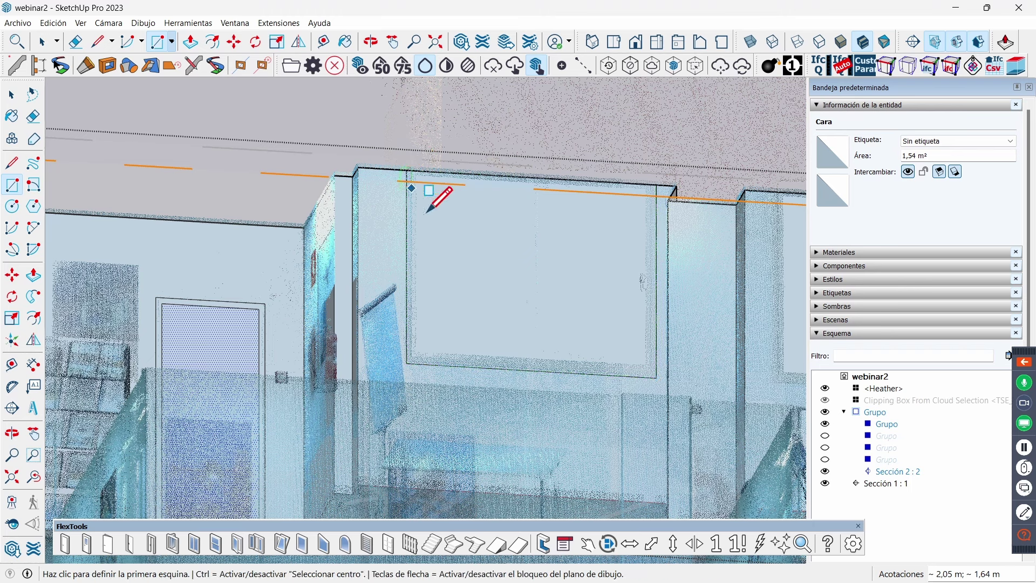
key(space)
- Offset the window face 0,07 m inward as a frame, then select the Sección 2 section plane
click(460, 244)
key(f)
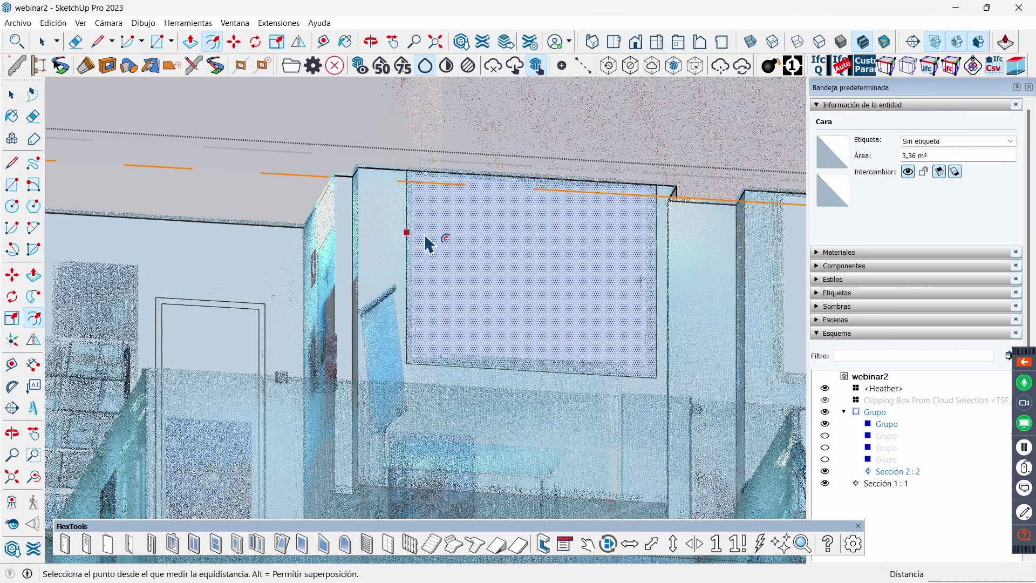
click(408, 233)
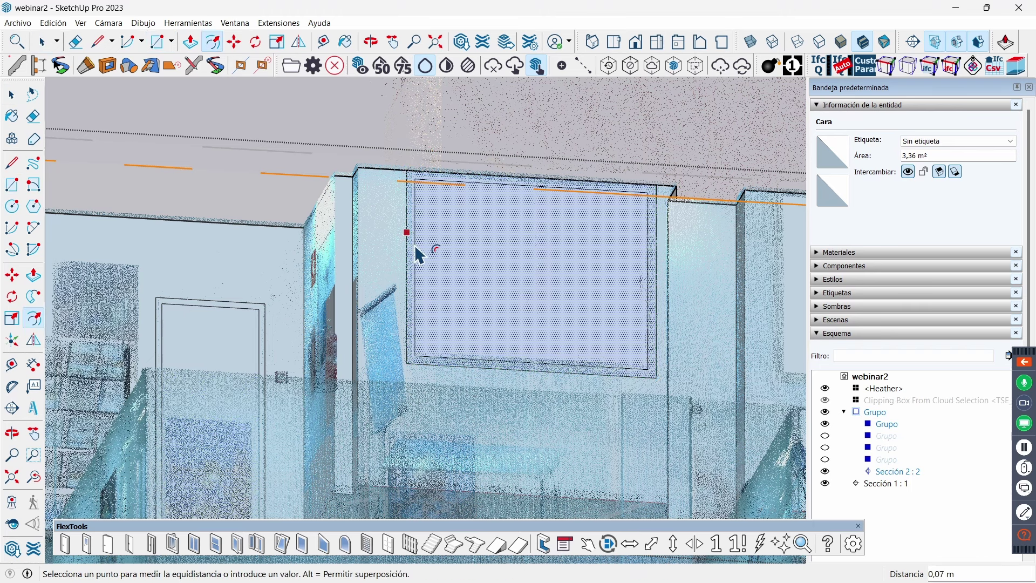
click(414, 245)
key(space)
middle_drag(474, 228, 592, 268)
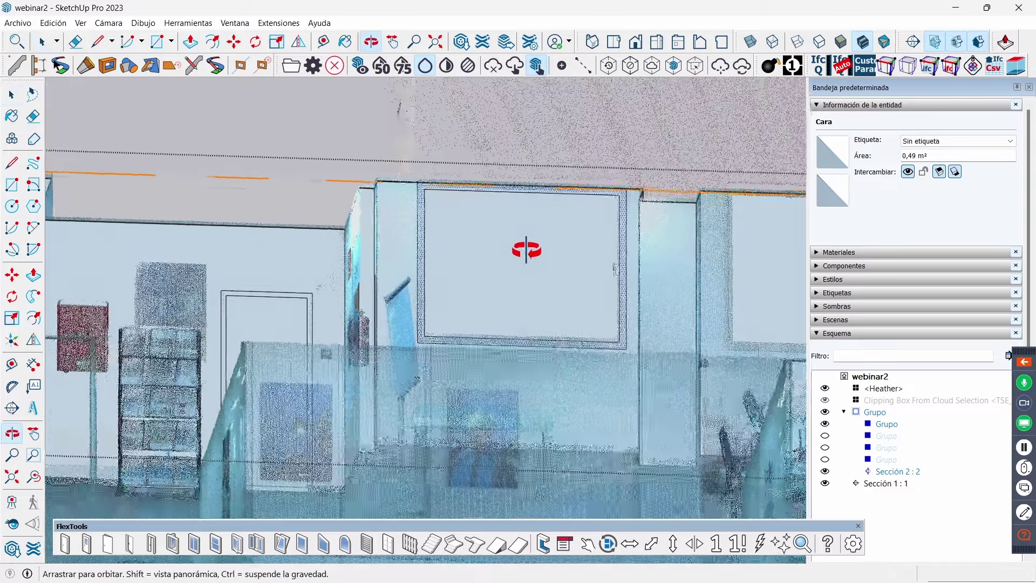
click(562, 226)
- Delete the Sección 2 section plane and select the window face
key(Delete)
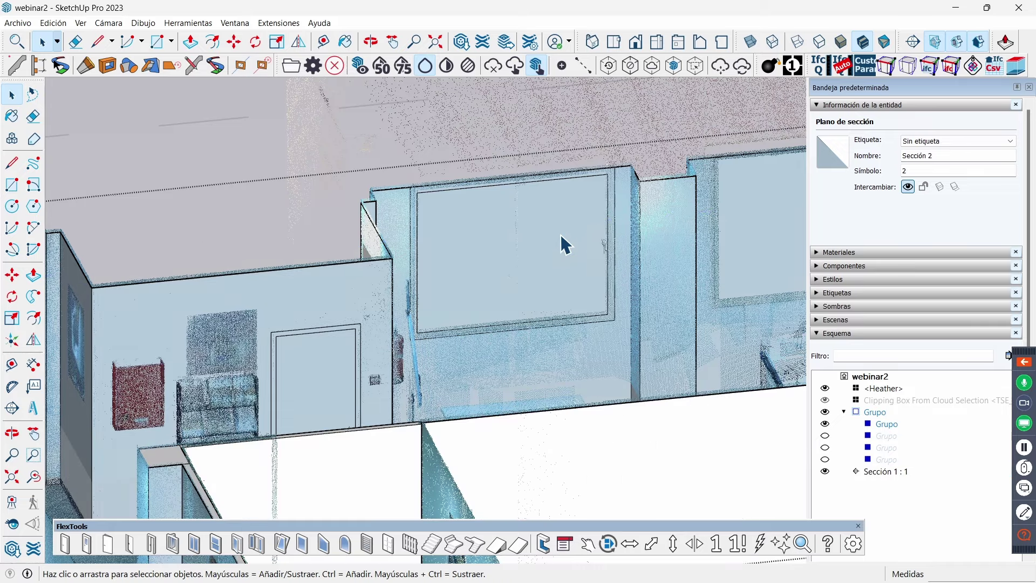
mouse_move(562, 240)
middle_down()
mouse_move(579, 249)
mouse_move(556, 259)
middle_up()
scroll(555, 237, up, 2)
click(551, 226)
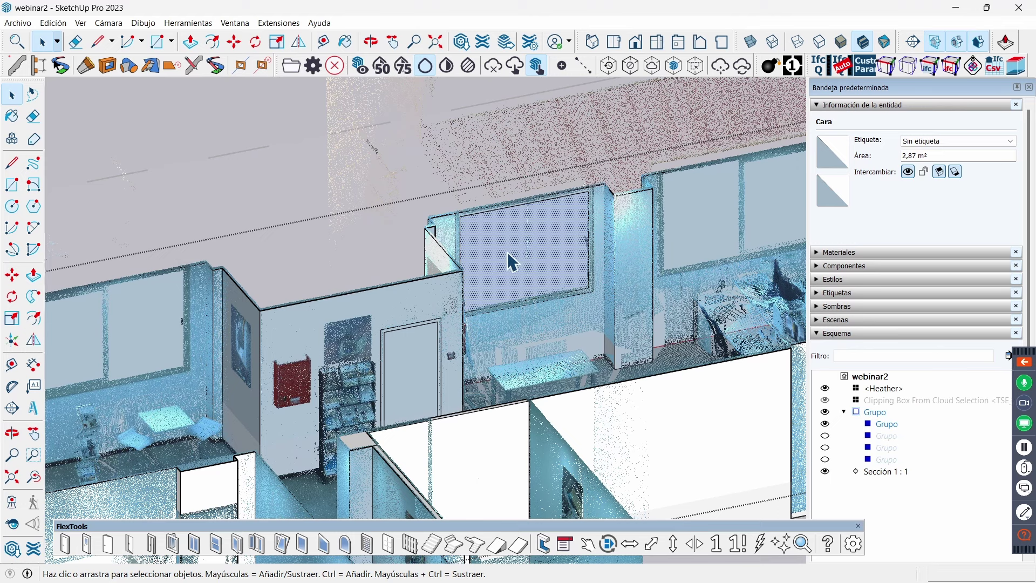
- Zoom out and orbit to a low side-on view of the whole floor
middle_drag(507, 252, 607, 285)
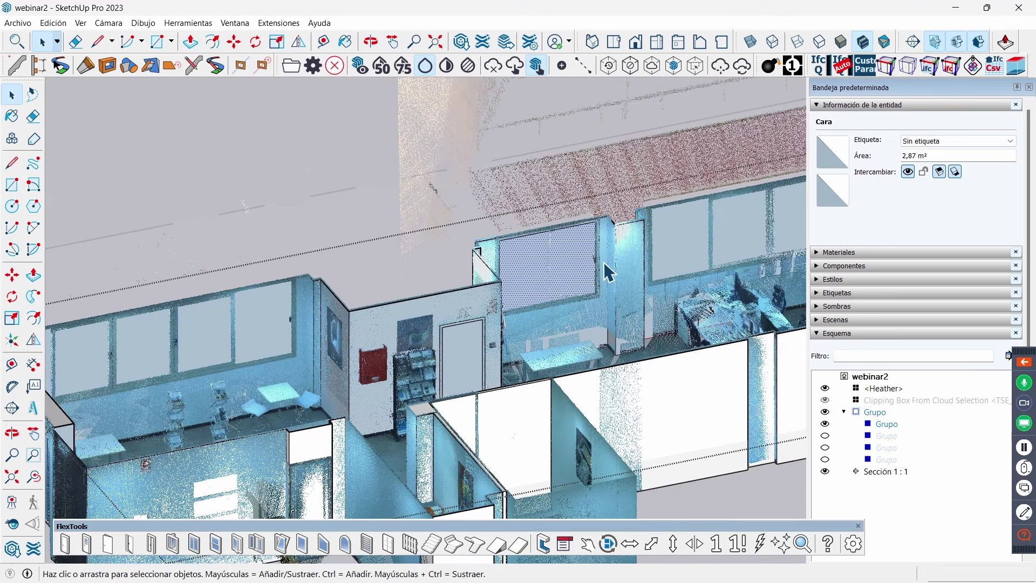
scroll(604, 259, down, 2)
scroll(603, 258, down, 3)
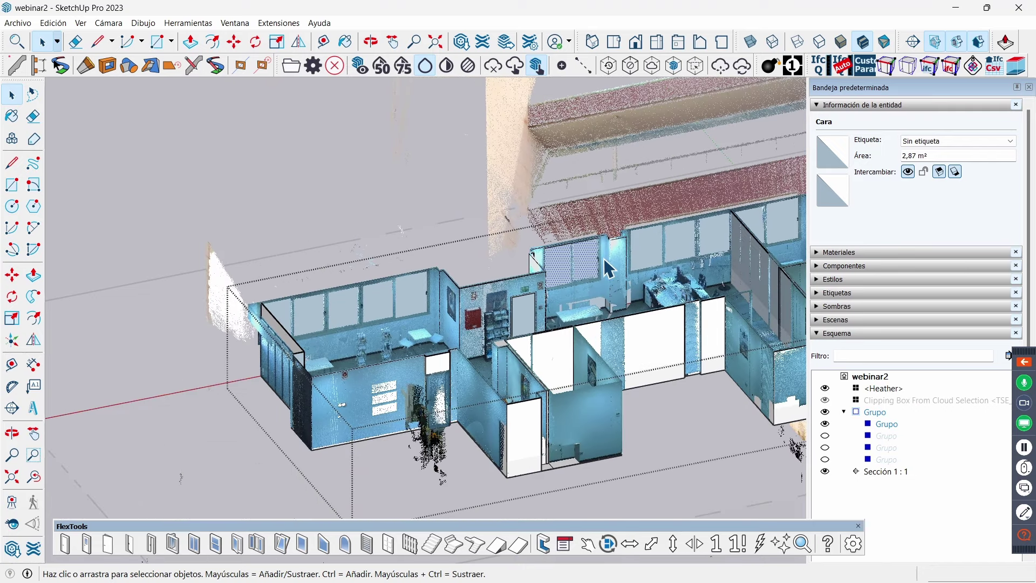
scroll(505, 263, down, 1)
scroll(472, 264, down, 2)
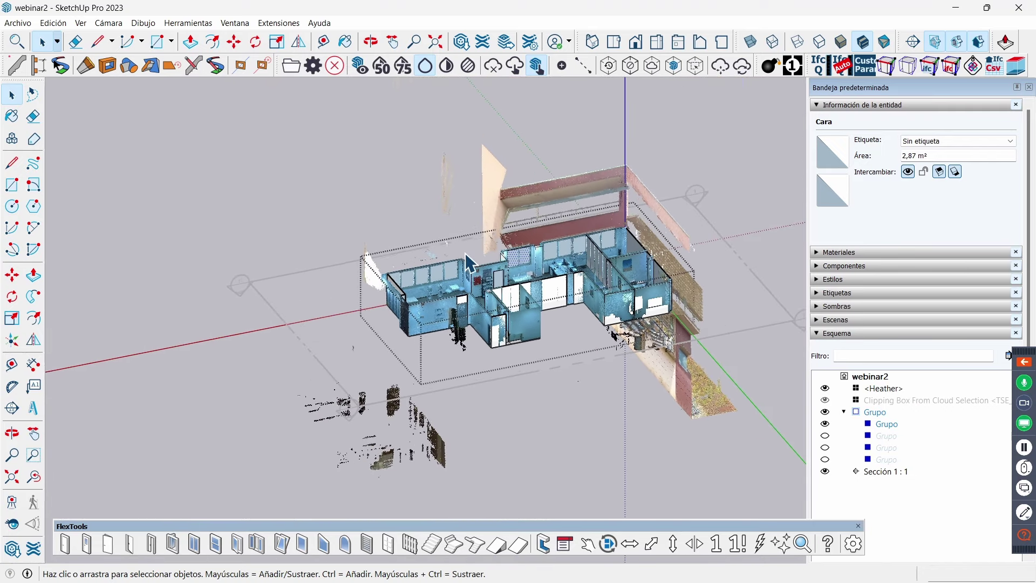
scroll(472, 264, down, 1)
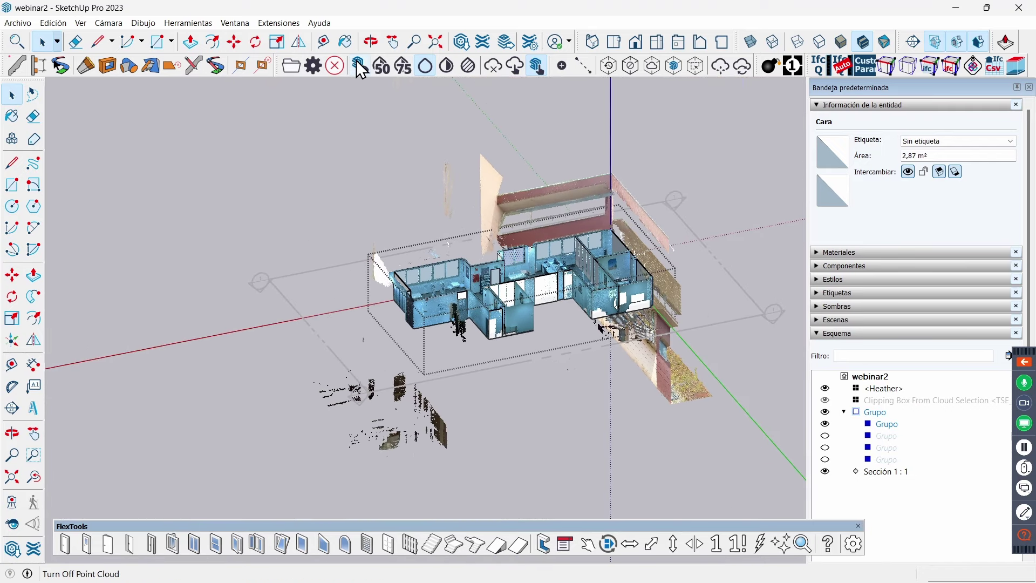
middle_drag(534, 194, 571, 185)
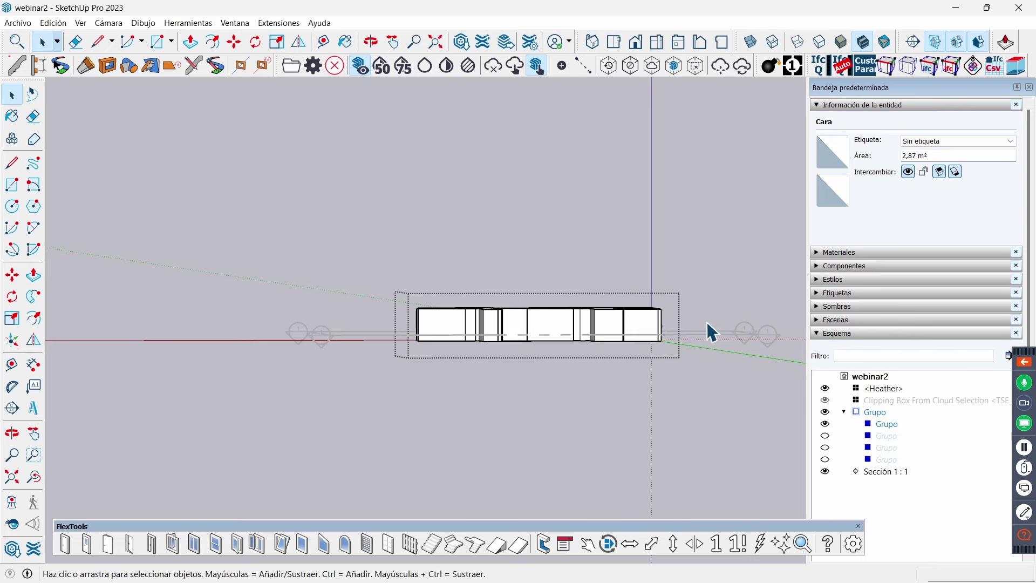
- Orbit into 3-D and toggle the building group hidden and visible again
click(695, 318)
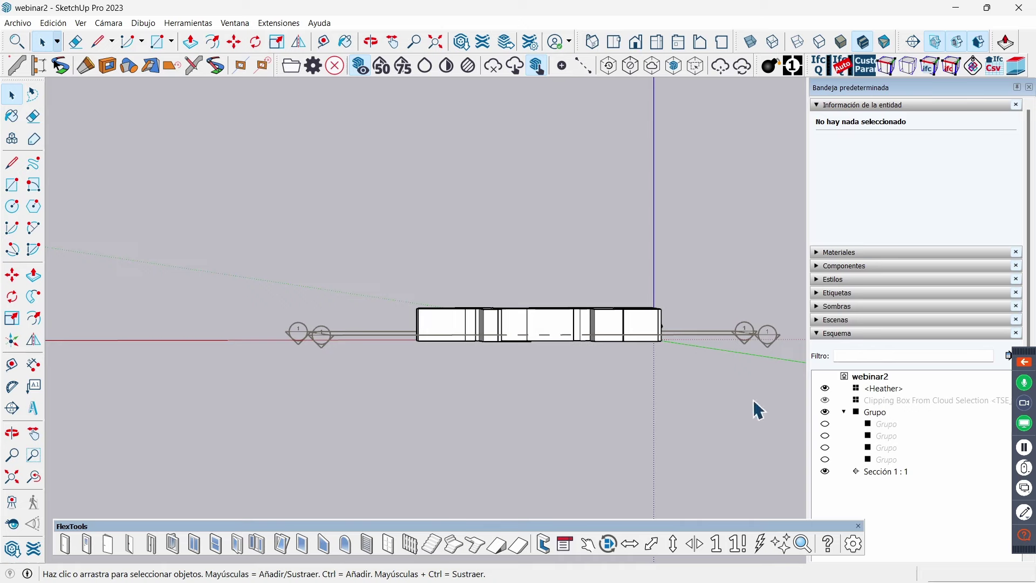
mouse_move(758, 410)
middle_down()
mouse_move(661, 370)
mouse_move(594, 393)
middle_up()
click(596, 356)
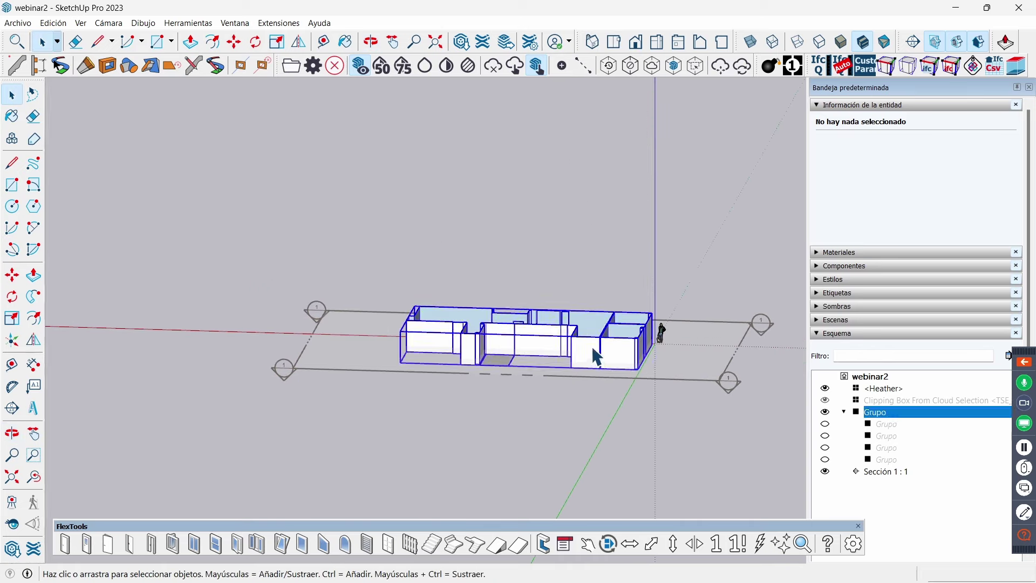
click(826, 412)
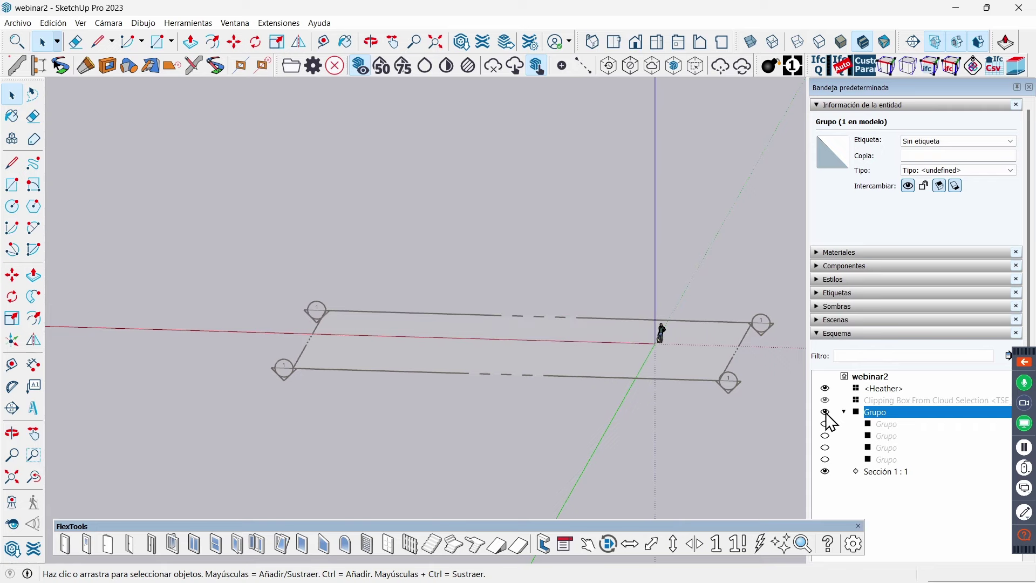
click(825, 411)
mouse_move(688, 357)
middle_down()
mouse_move(682, 306)
mouse_move(695, 307)
middle_up()
- Select all the old walls inside the building group and delete them
click(632, 348)
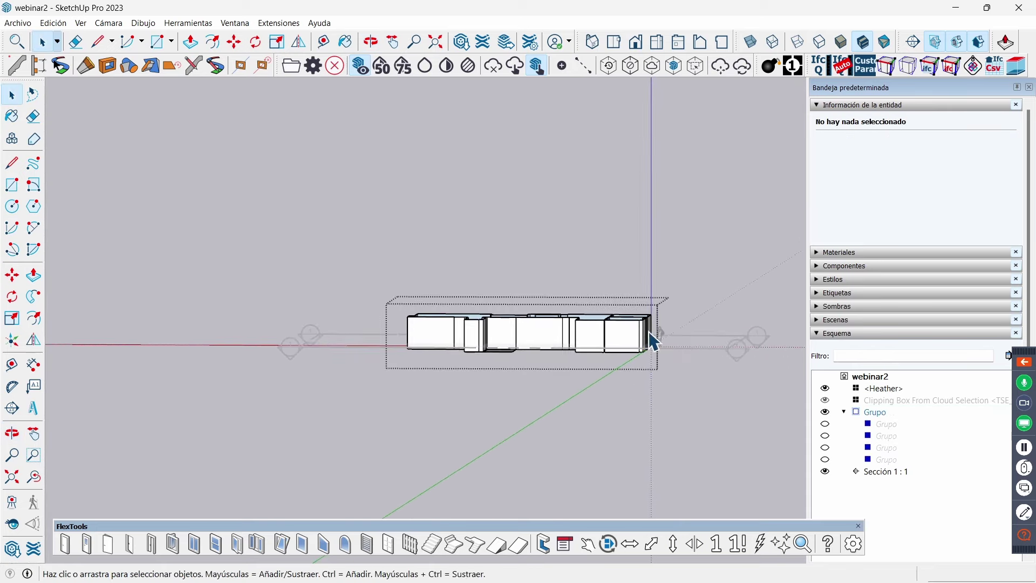
drag(418, 265, 415, 265)
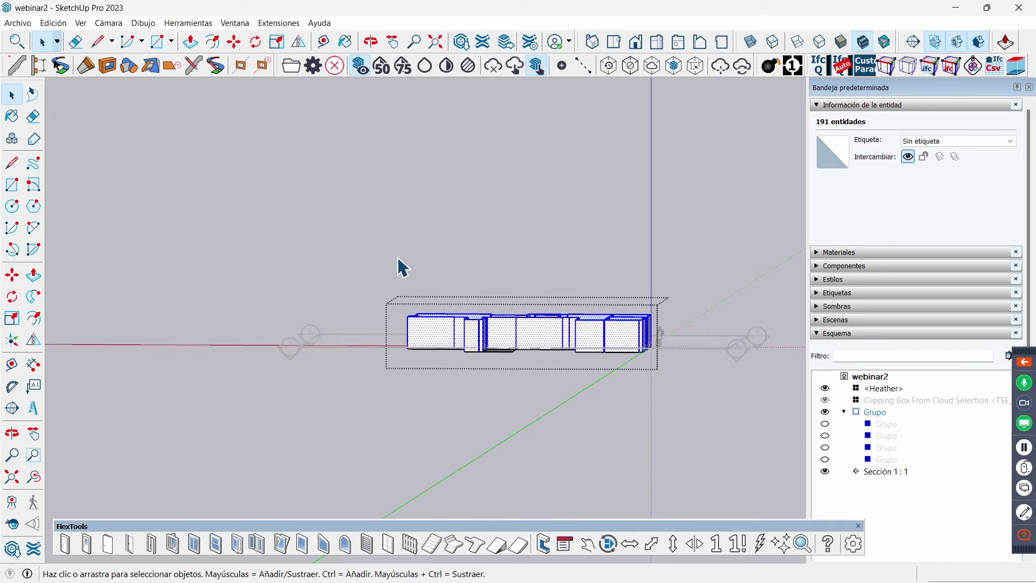
key(Delete)
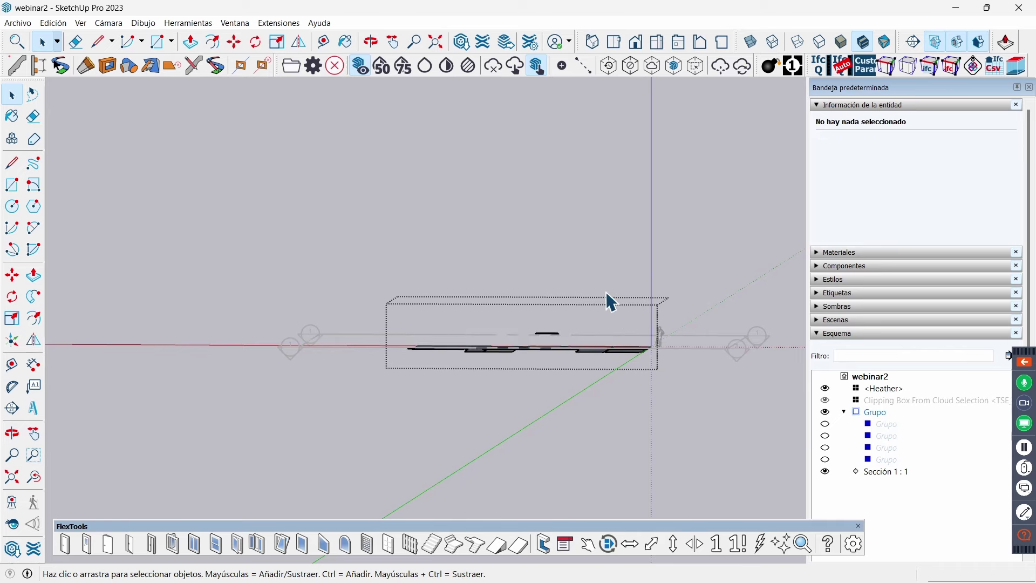
mouse_move(606, 292)
middle_down()
mouse_move(594, 377)
mouse_move(546, 304)
middle_up()
- Tilt the floor plan toward a top-down view and check the short leftover edge lines
scroll(561, 332, up, 2)
scroll(588, 369, up, 3)
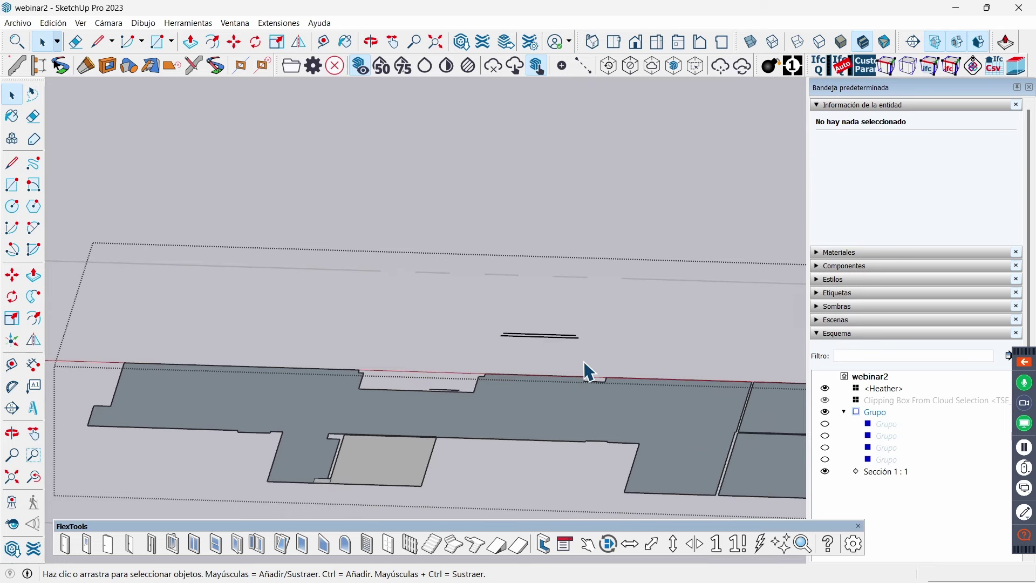
middle_drag(592, 355, 573, 412)
middle_drag(625, 338, 573, 435)
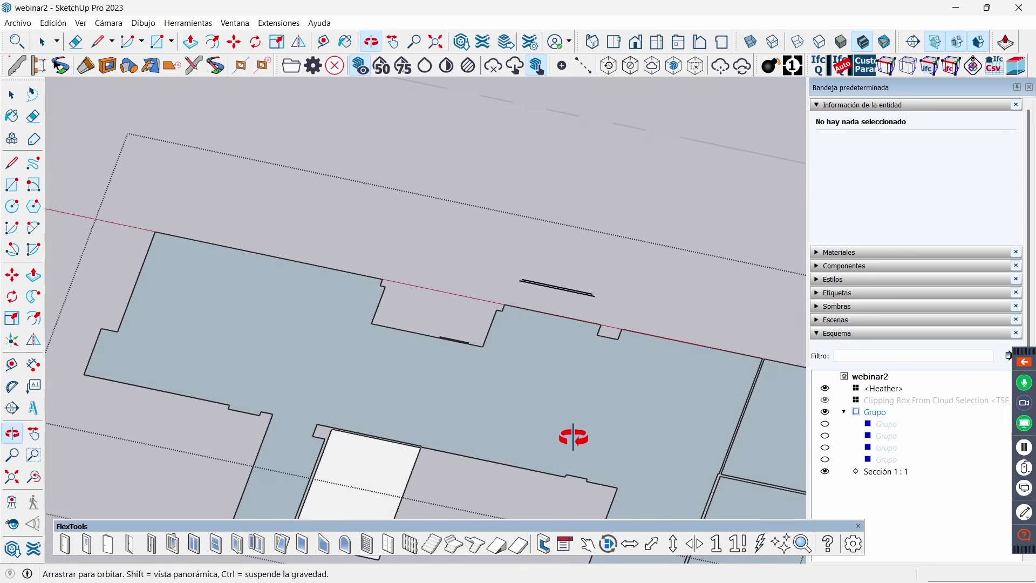
middle_drag(604, 326, 548, 283)
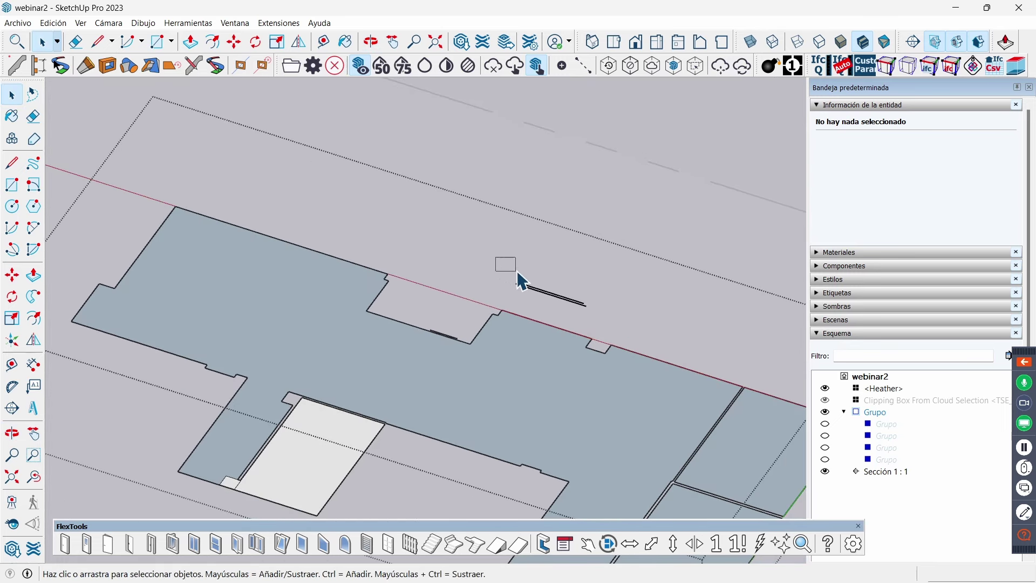
drag(518, 273, 601, 312)
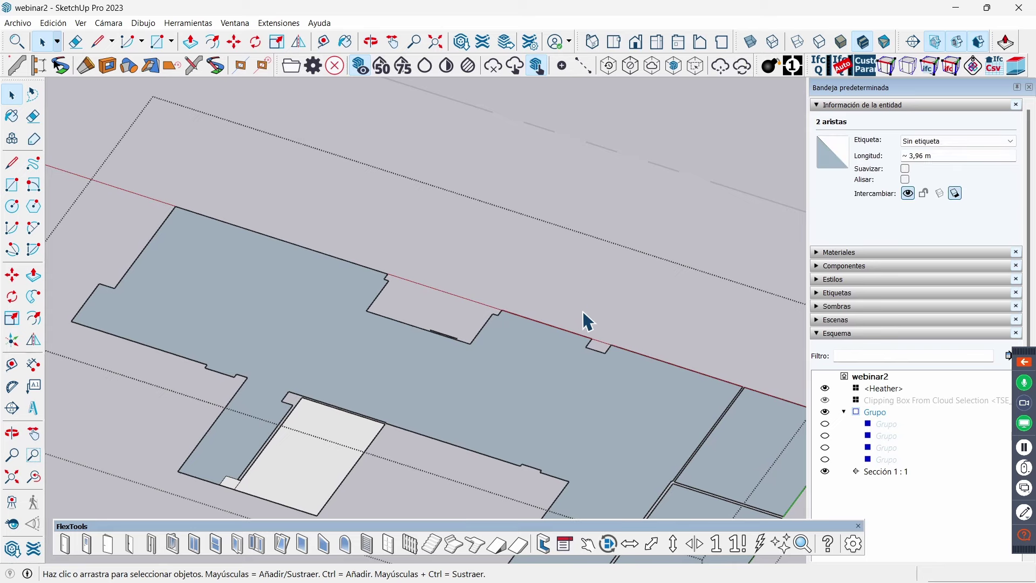
click(583, 310)
scroll(567, 317, down, 3)
scroll(481, 323, up, 2)
scroll(481, 331, up, 2)
scroll(495, 338, up, 3)
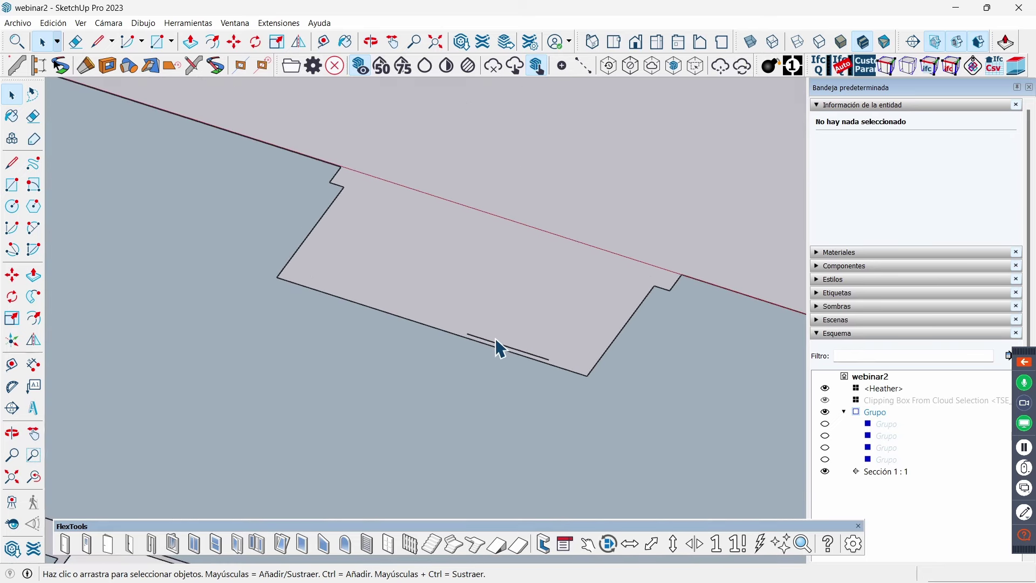
- Inspect the edge length at the slab notch, then orient the building vertically
click(493, 341)
scroll(493, 341, down, 2)
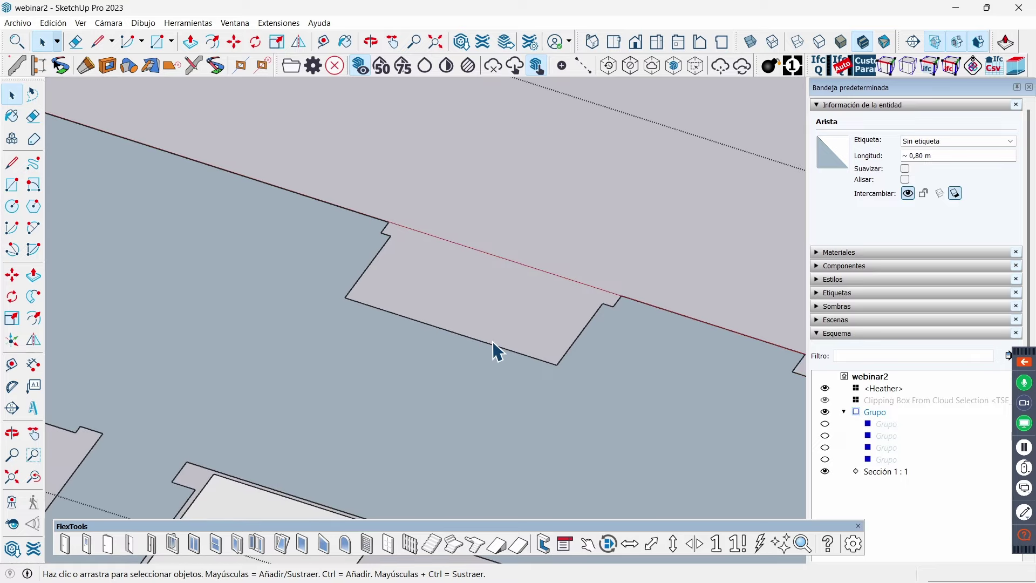
click(493, 340)
scroll(493, 338, down, 3)
scroll(493, 339, down, 1)
mouse_move(493, 338)
middle_down()
mouse_move(590, 342)
mouse_move(358, 316)
mouse_move(394, 325)
mouse_move(451, 300)
mouse_move(538, 351)
mouse_move(492, 317)
mouse_move(482, 216)
middle_up()
scroll(419, 219, up, 1)
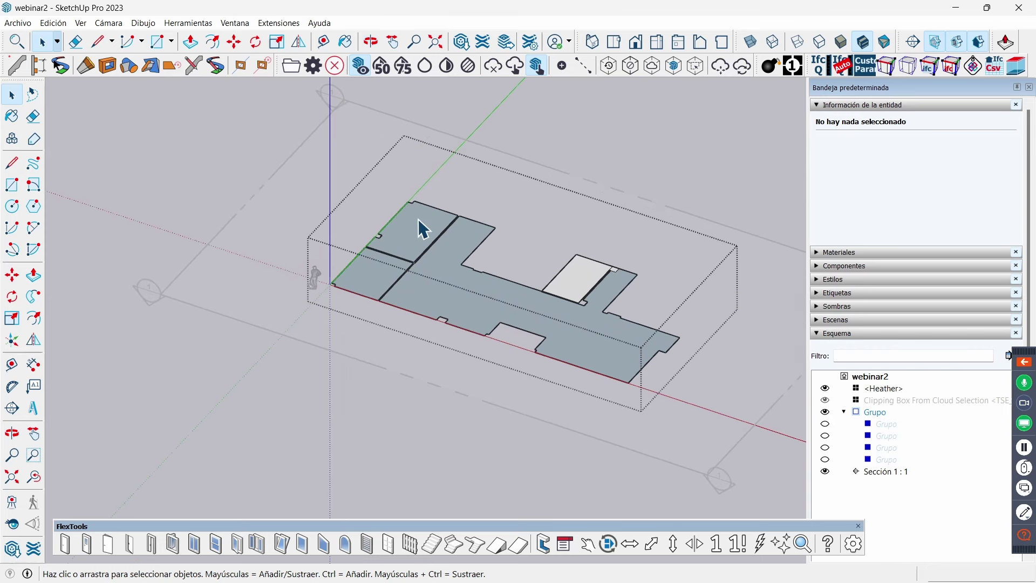
- Exit the floor group and delete the Sección 1 section plane
click(547, 157)
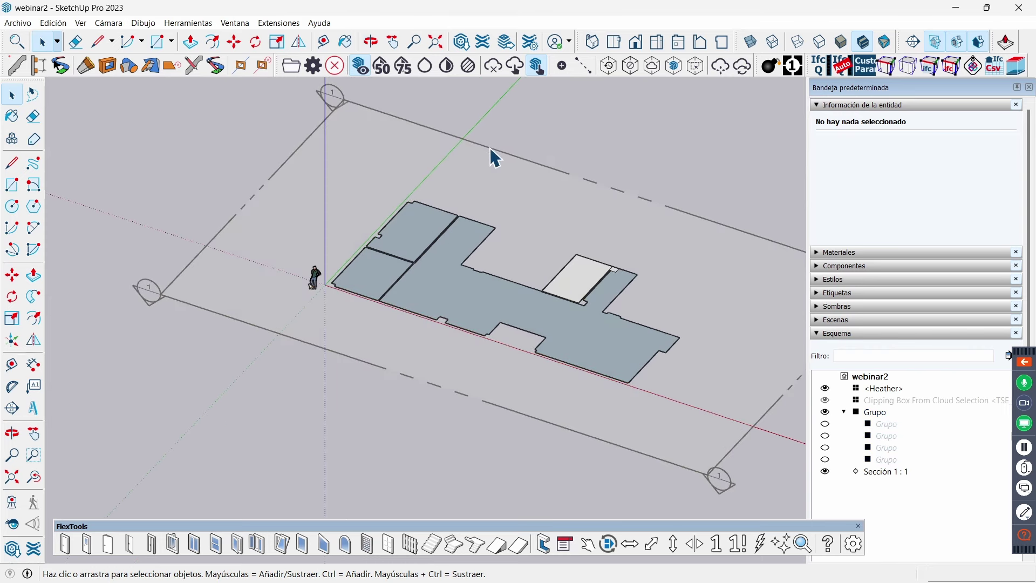
click(492, 151)
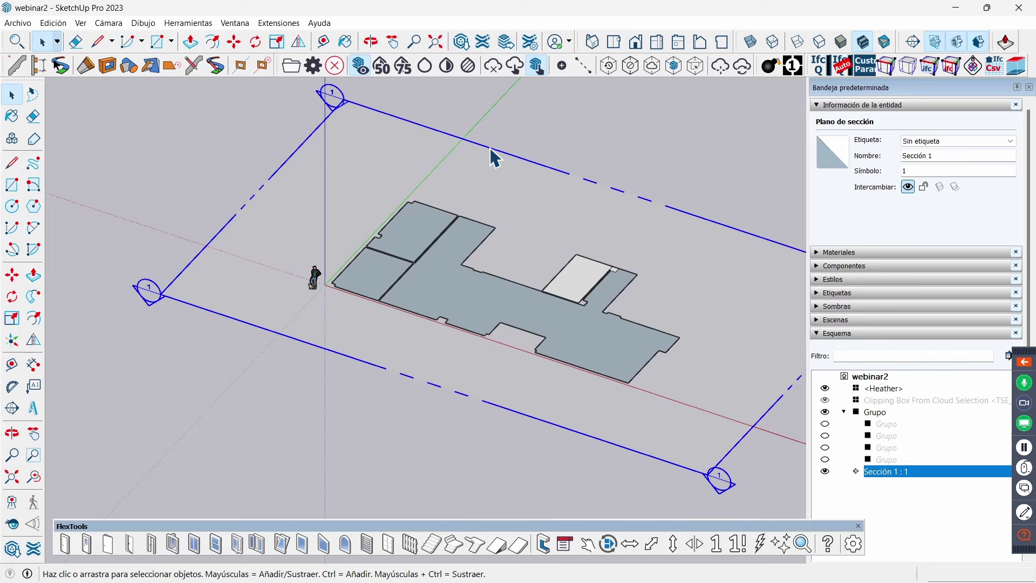
key(Delete)
middle_drag(706, 327, 696, 308)
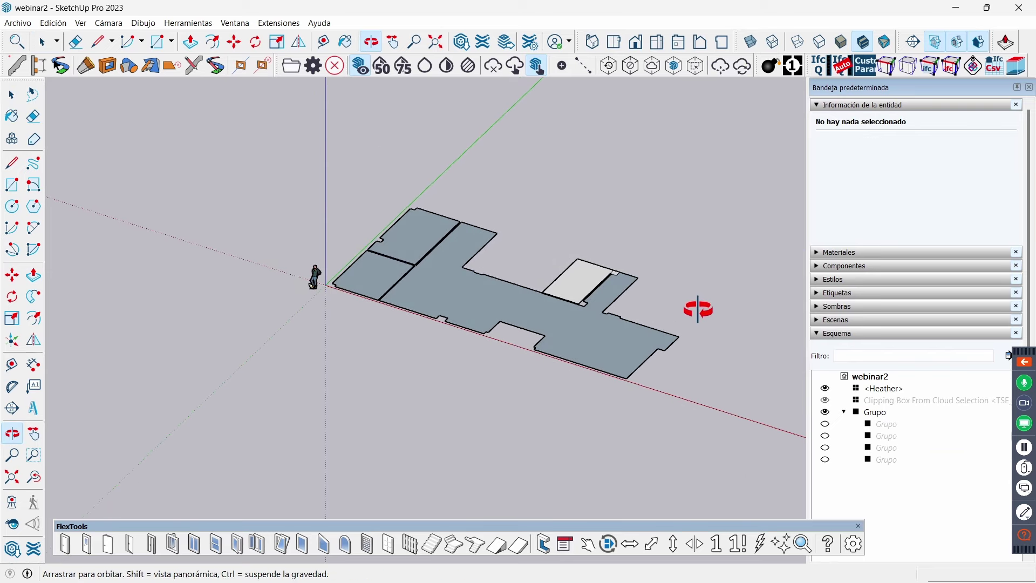
- In Profile Builder, pick the saved 'fachada 25cm' profile, set height 2.70 m and Bottom-Right alignment
click(17, 66)
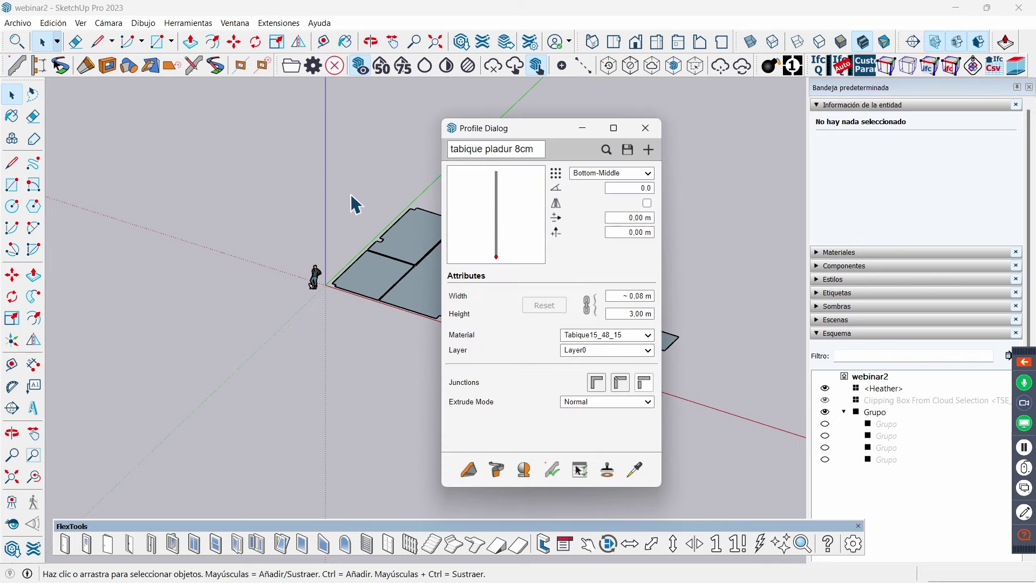
click(606, 151)
click(562, 203)
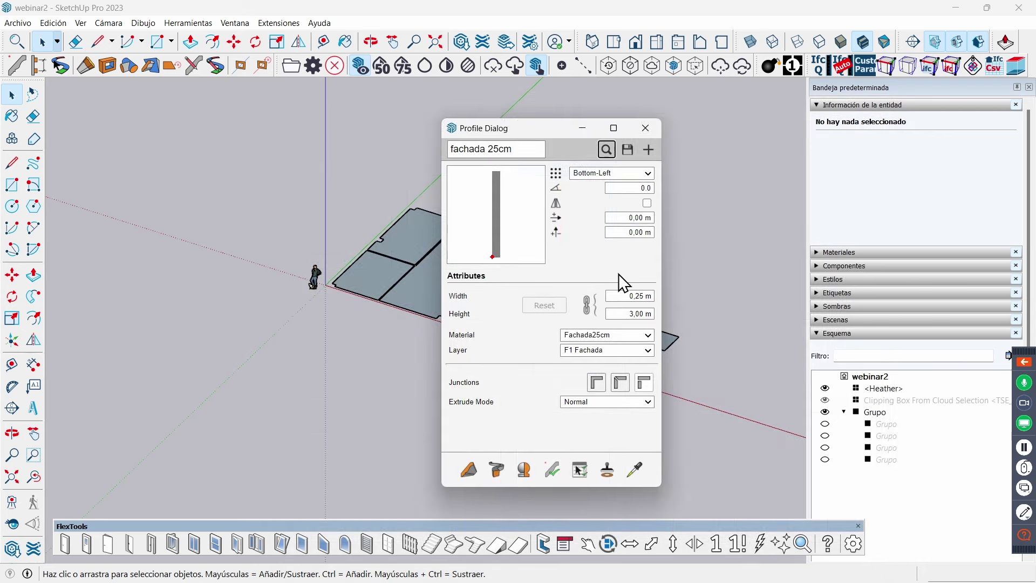
click(630, 312)
click(631, 314)
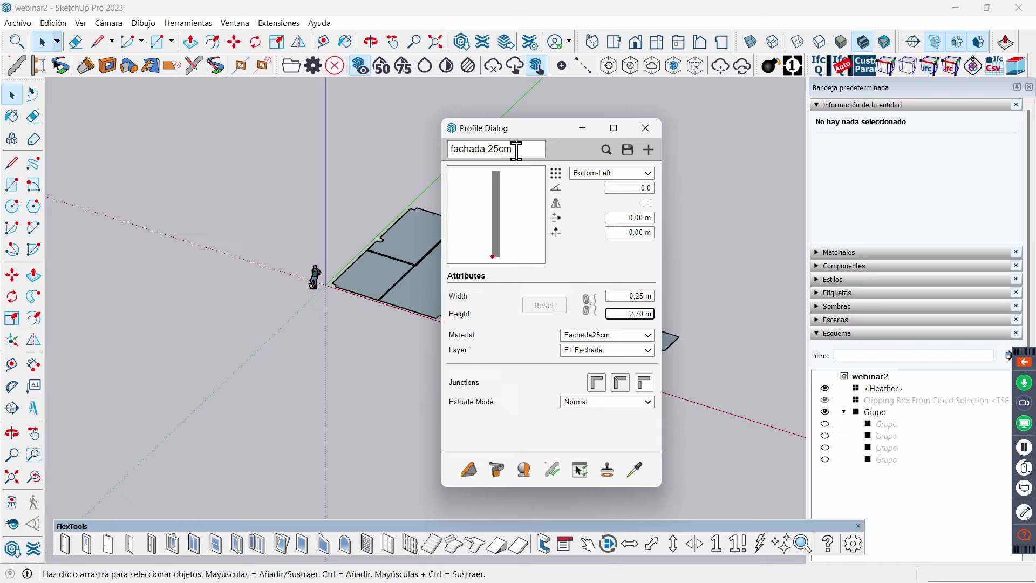
drag(539, 131, 818, 126)
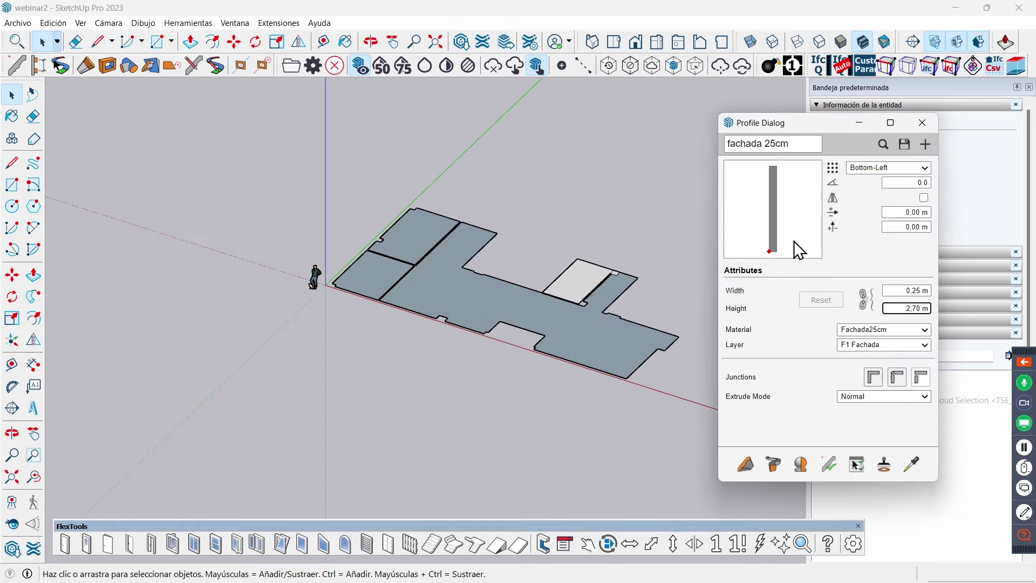
click(924, 168)
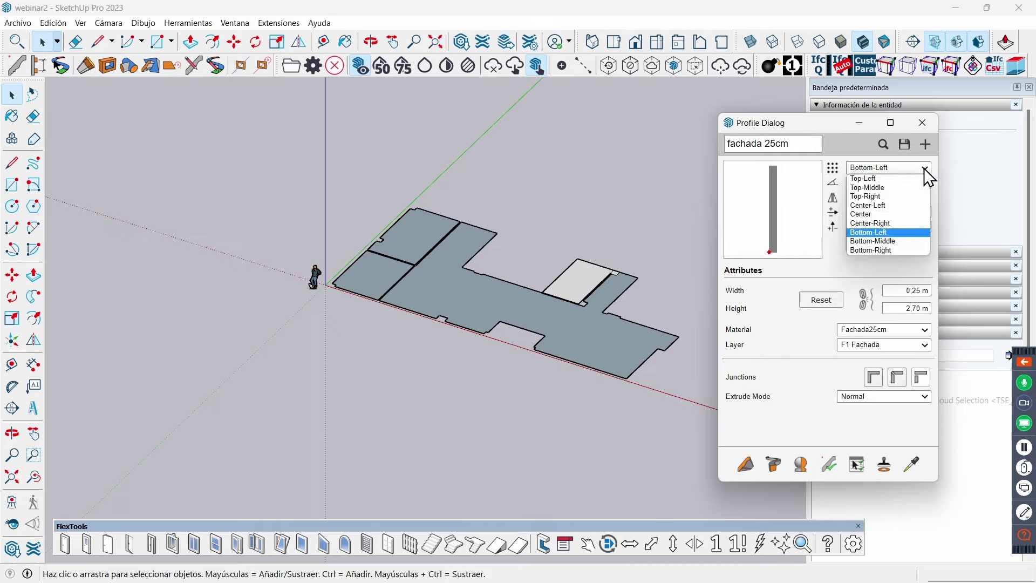
click(893, 251)
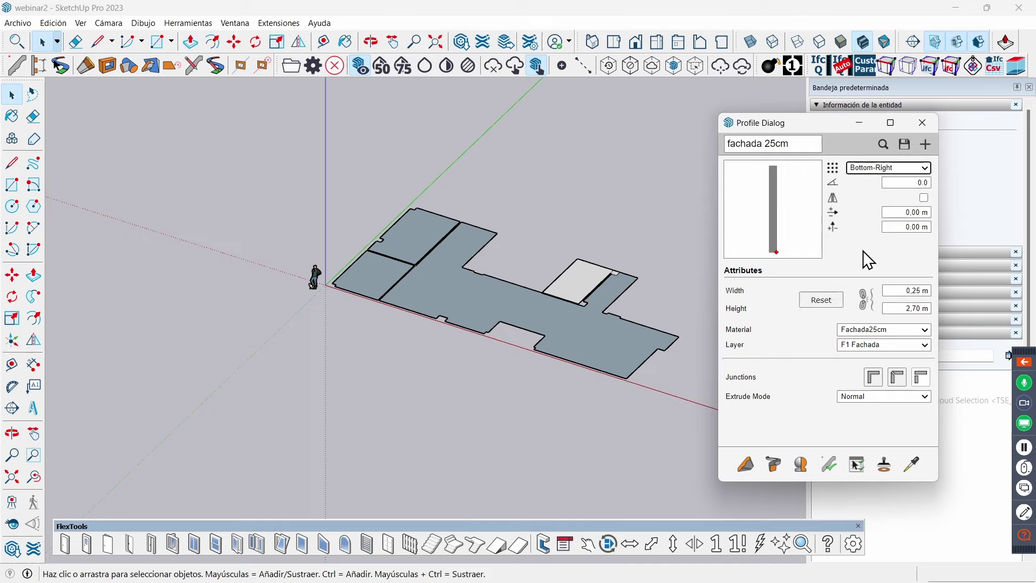
- Build the first fachada 25cm wall from one slab corner to the next
click(746, 463)
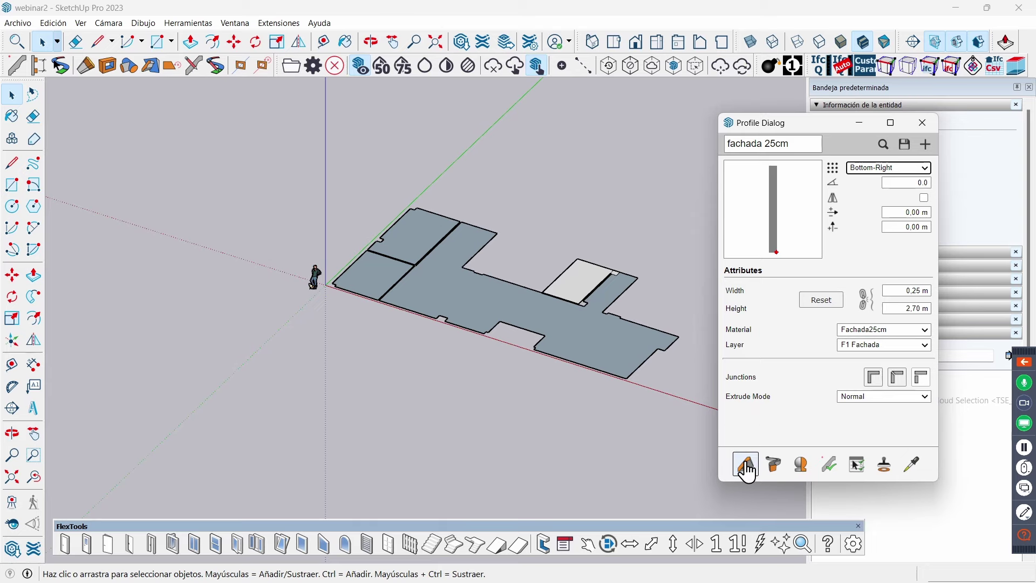
scroll(617, 367, up, 1)
scroll(618, 366, up, 2)
scroll(636, 393, up, 2)
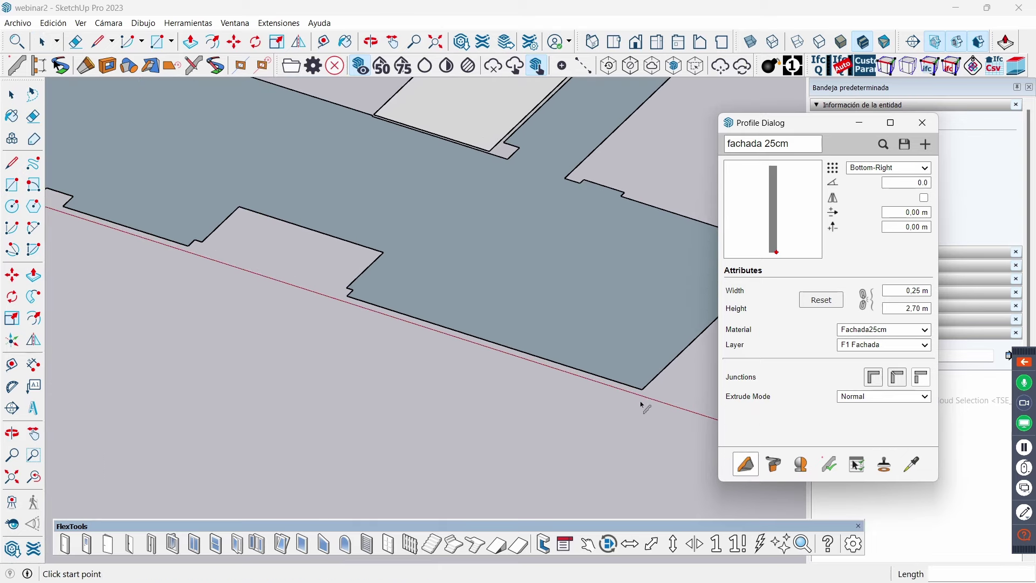
click(642, 390)
scroll(642, 392, down, 3)
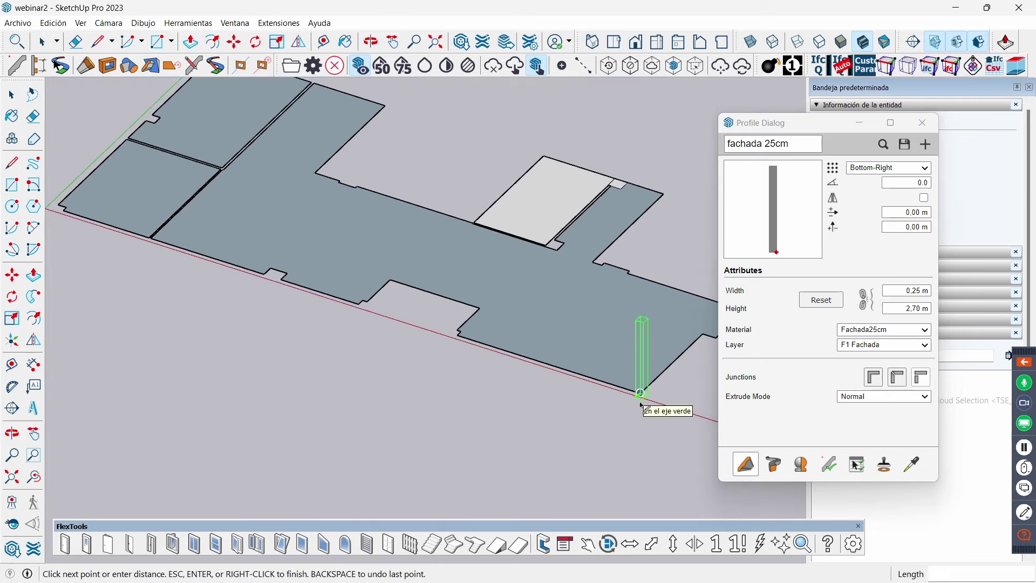
scroll(457, 333, up, 2)
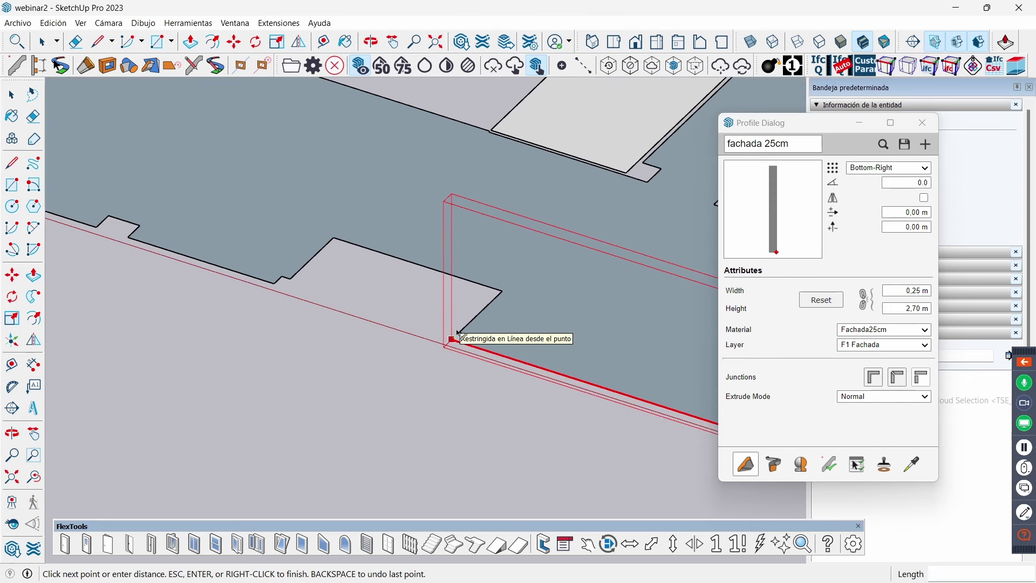
scroll(457, 332, up, 3)
scroll(427, 342, down, 1)
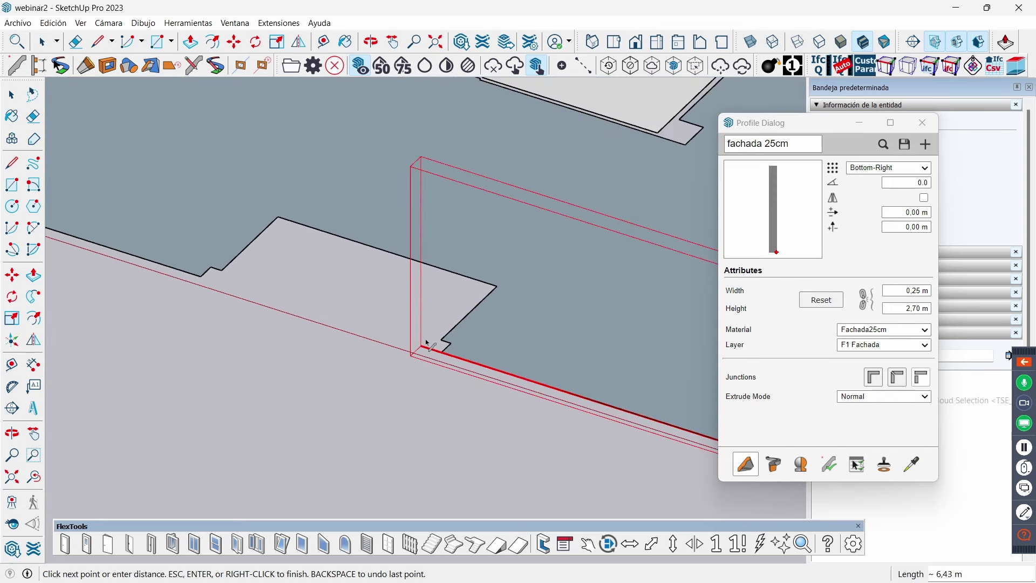
scroll(428, 343, down, 2)
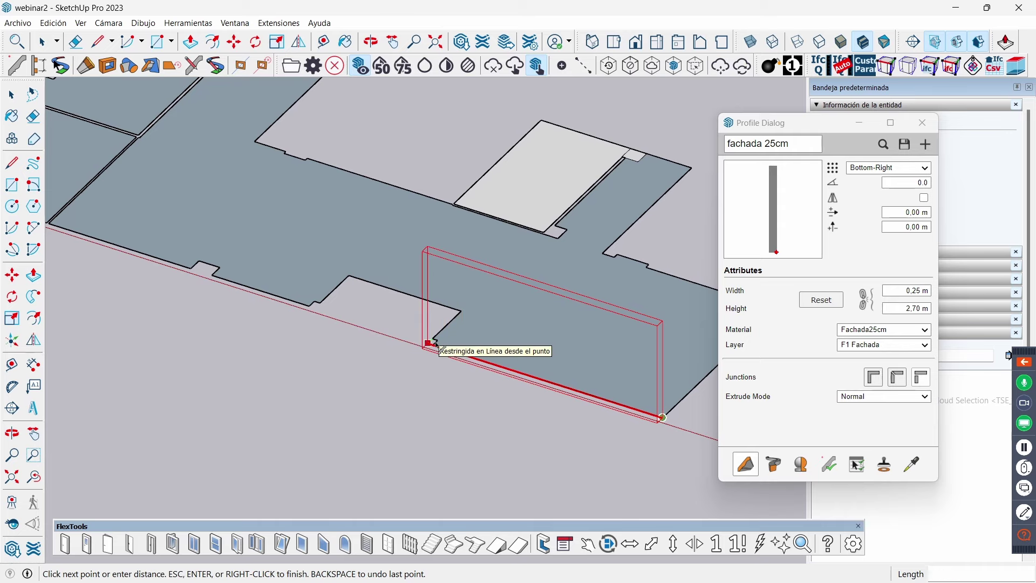
scroll(435, 344, up, 1)
scroll(435, 343, up, 1)
scroll(434, 344, up, 1)
scroll(440, 342, up, 1)
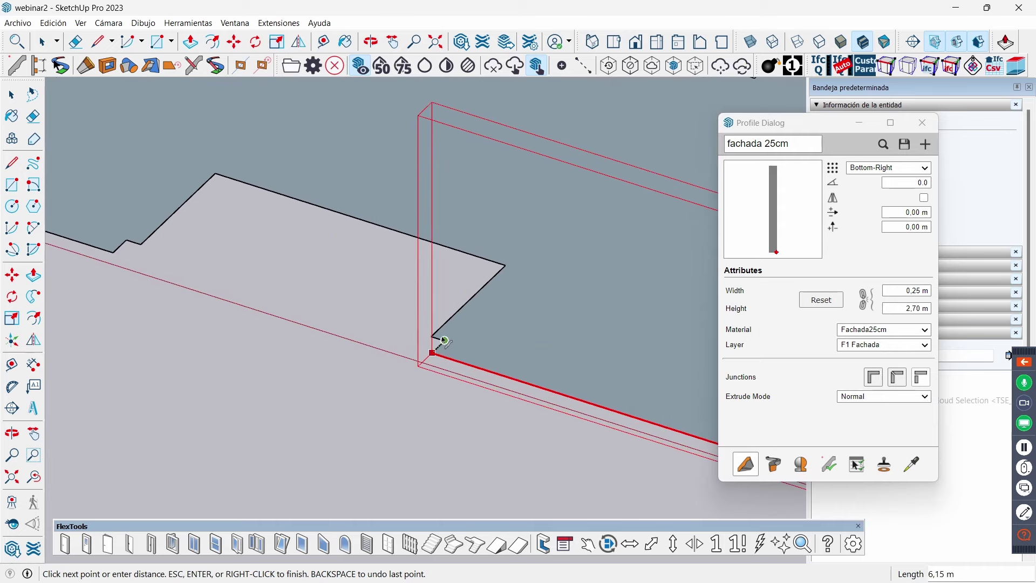
click(433, 350)
scroll(453, 332, down, 1)
scroll(456, 330, down, 2)
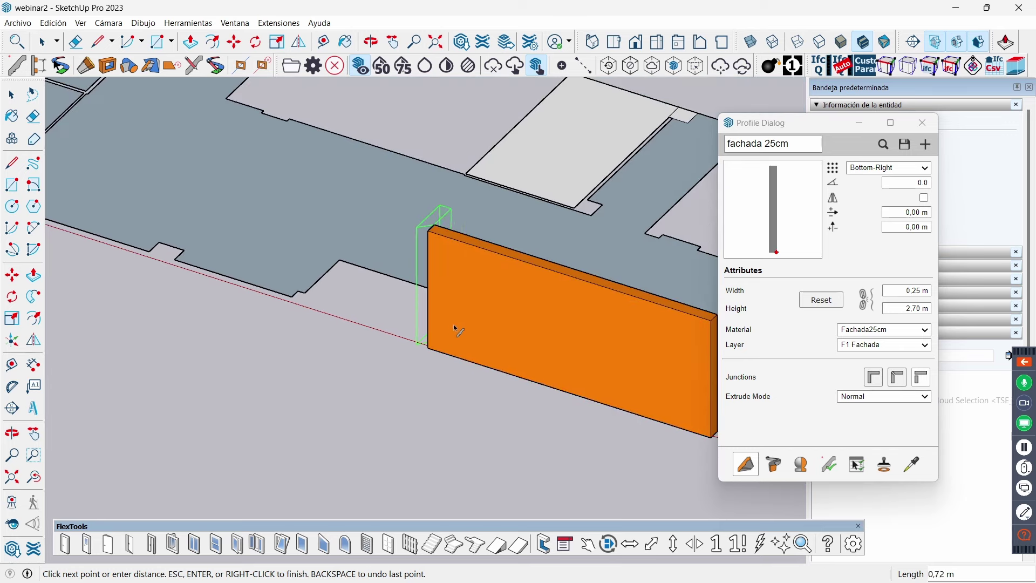
middle_drag(458, 330, 541, 322)
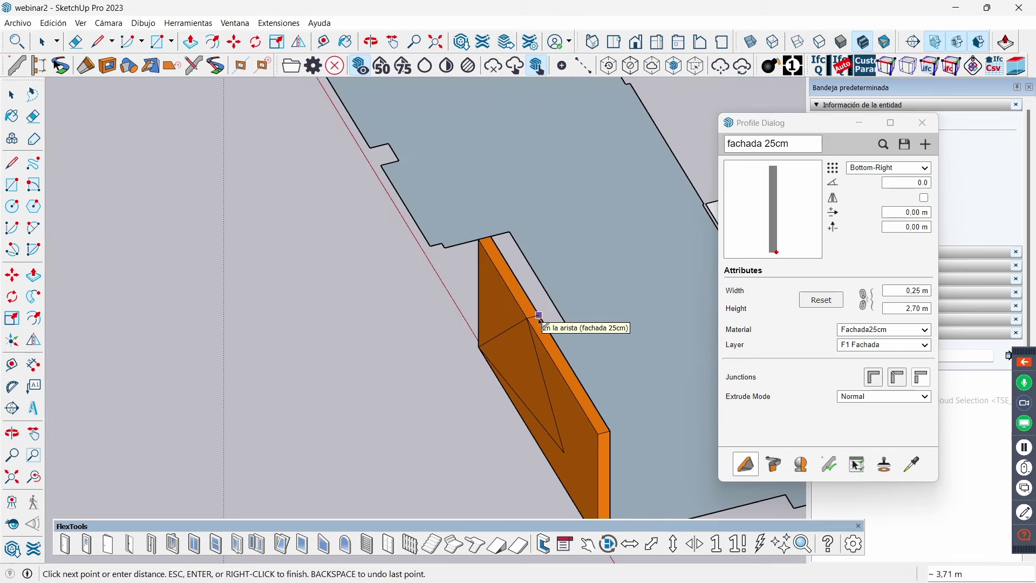
key(Escape)
mouse_move(439, 272)
middle_down()
mouse_move(539, 283)
mouse_move(681, 273)
middle_up()
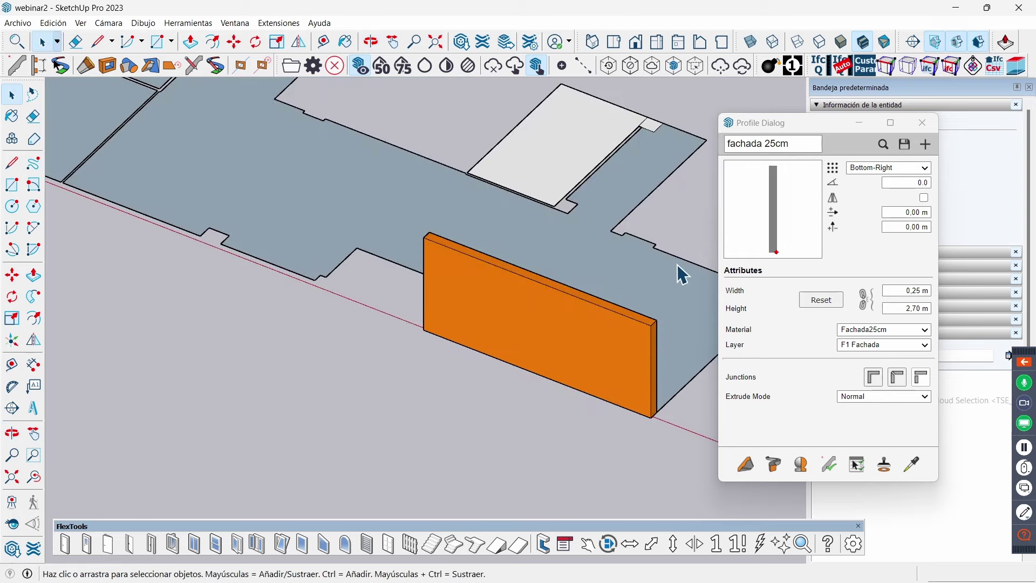
scroll(683, 278, down, 2)
scroll(571, 293, up, 2)
scroll(493, 279, up, 2)
scroll(489, 276, up, 2)
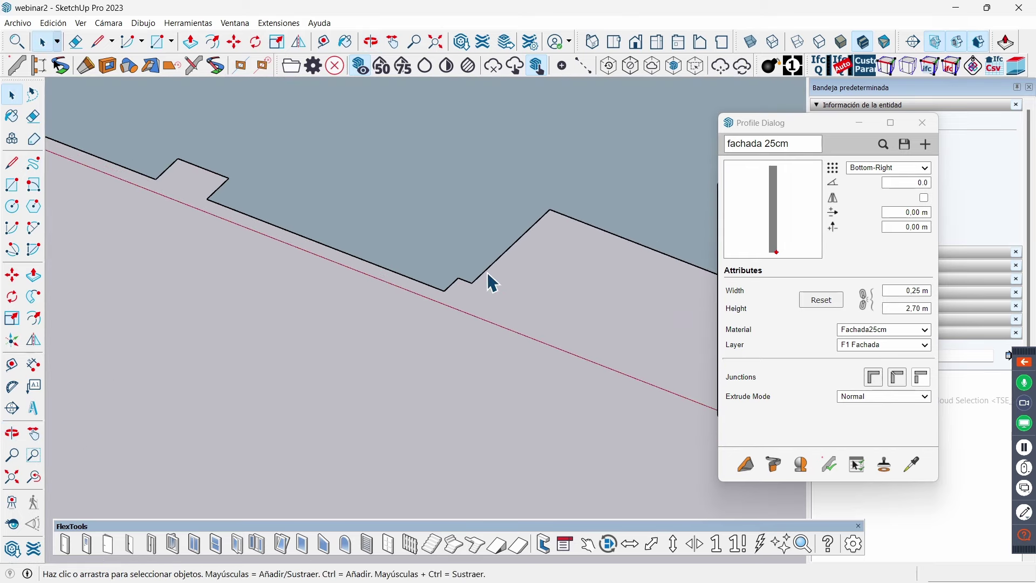
- Build fachada 25cm walls along the front edge to the left corner and up the left side
click(746, 464)
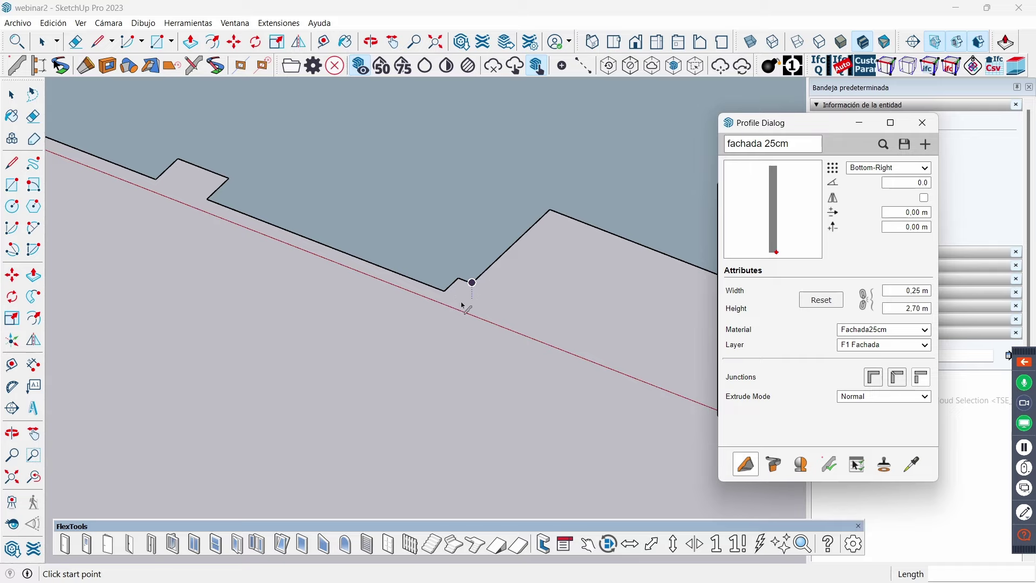
scroll(463, 306, up, 2)
scroll(475, 291, up, 1)
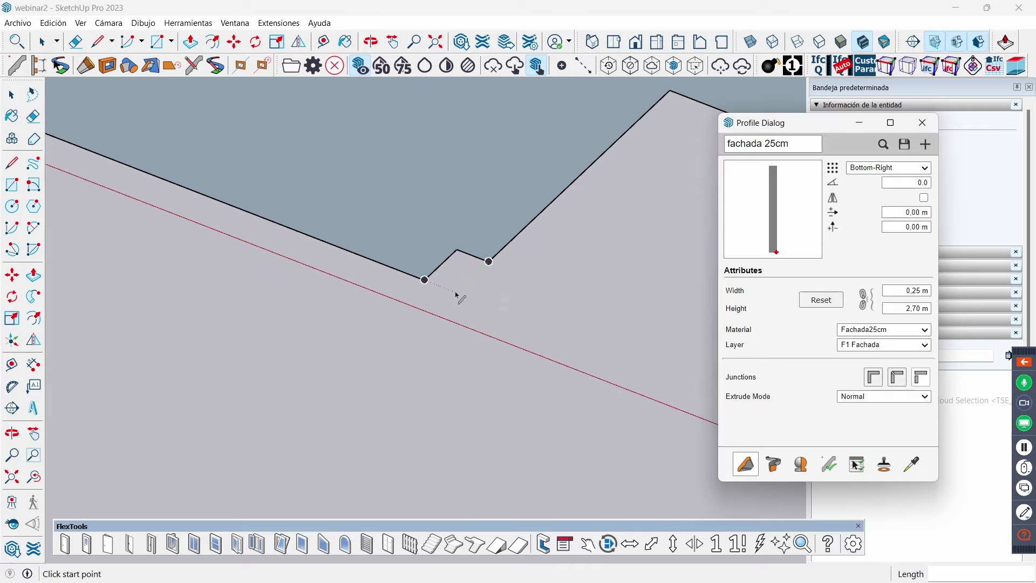
click(425, 280)
scroll(589, 352, down, 2)
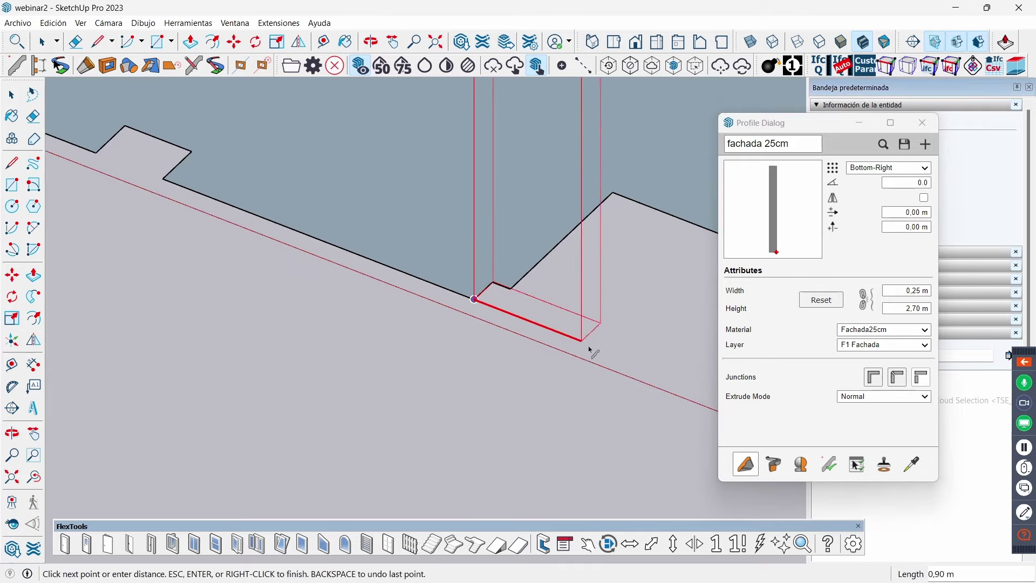
scroll(629, 370, down, 1)
scroll(489, 372, down, 2)
scroll(378, 302, down, 1)
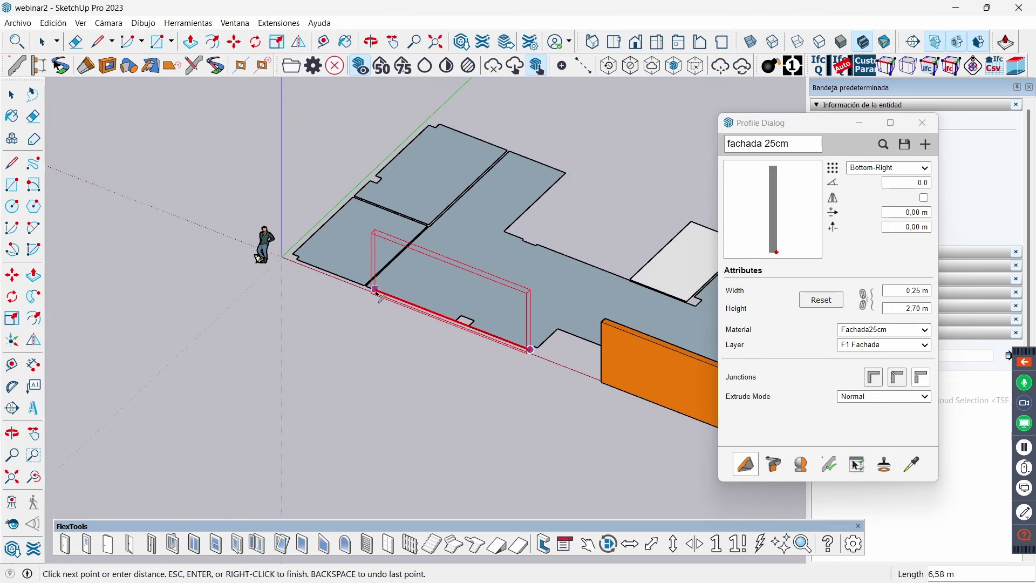
scroll(302, 259, up, 1)
scroll(303, 264, up, 2)
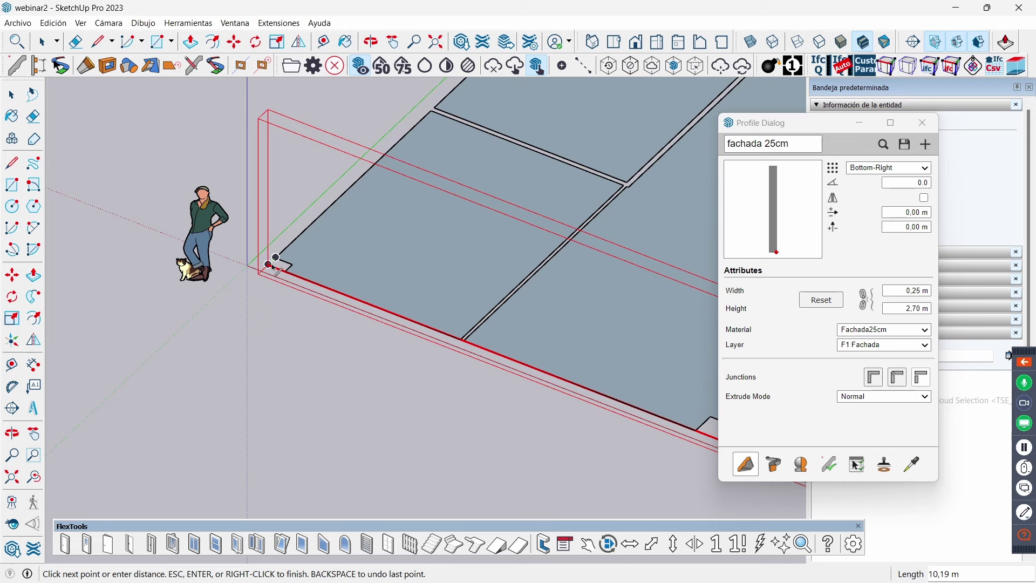
click(276, 258)
scroll(297, 345, down, 2)
scroll(297, 346, down, 2)
scroll(351, 269, up, 1)
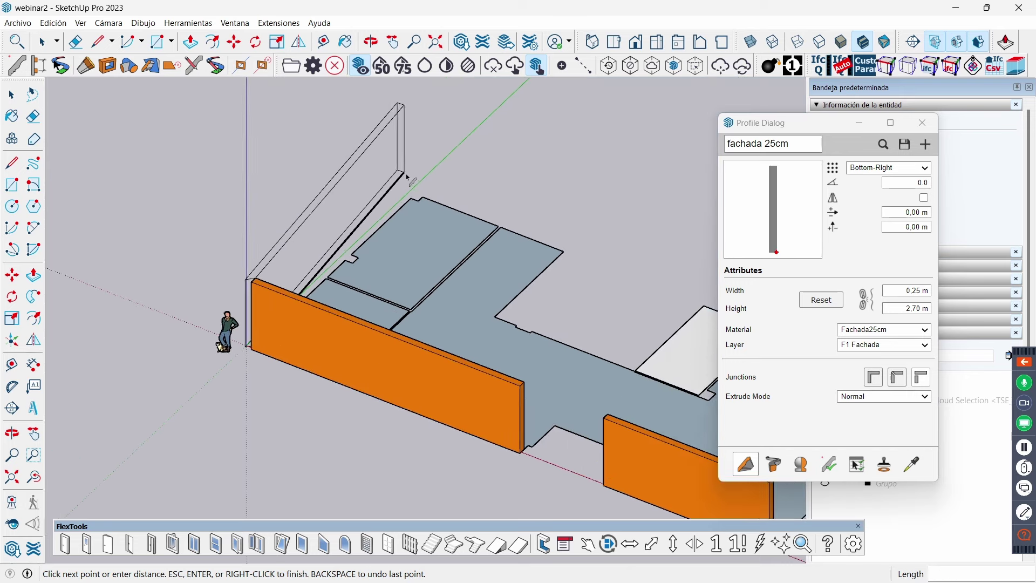
scroll(410, 238, up, 2)
scroll(432, 222, up, 2)
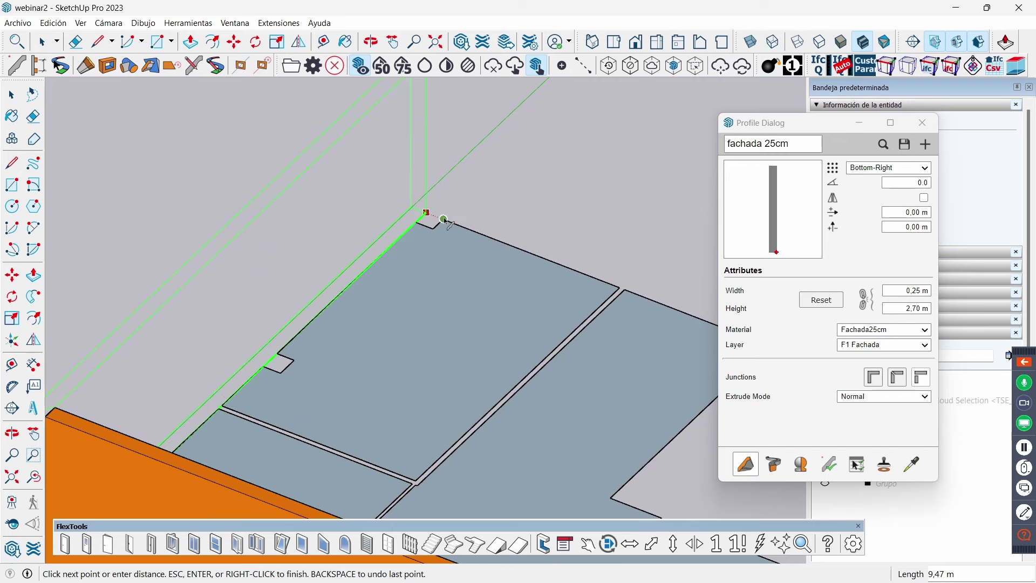
click(441, 219)
key(space)
scroll(436, 218, down, 3)
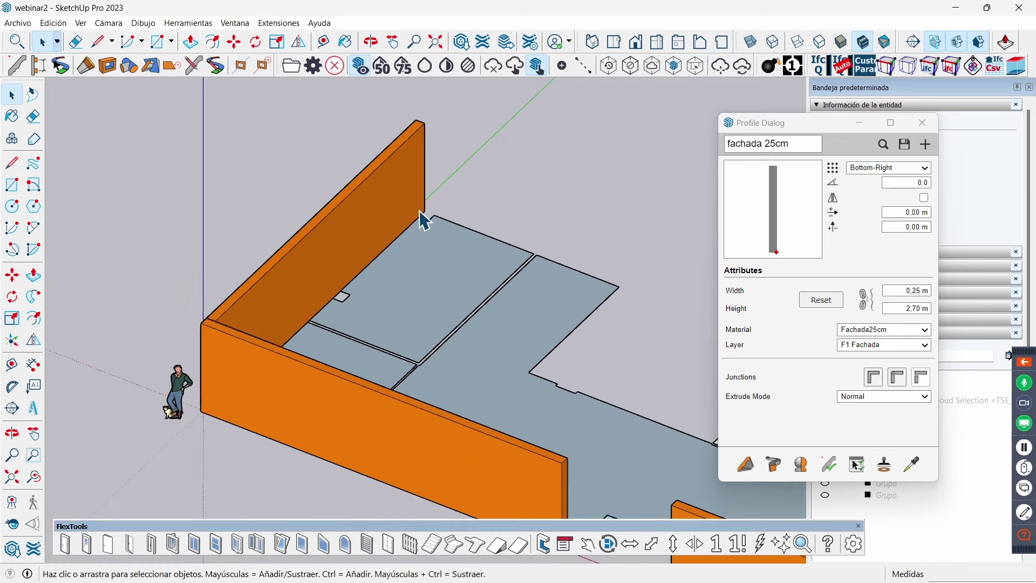
scroll(423, 219, down, 2)
scroll(428, 210, down, 3)
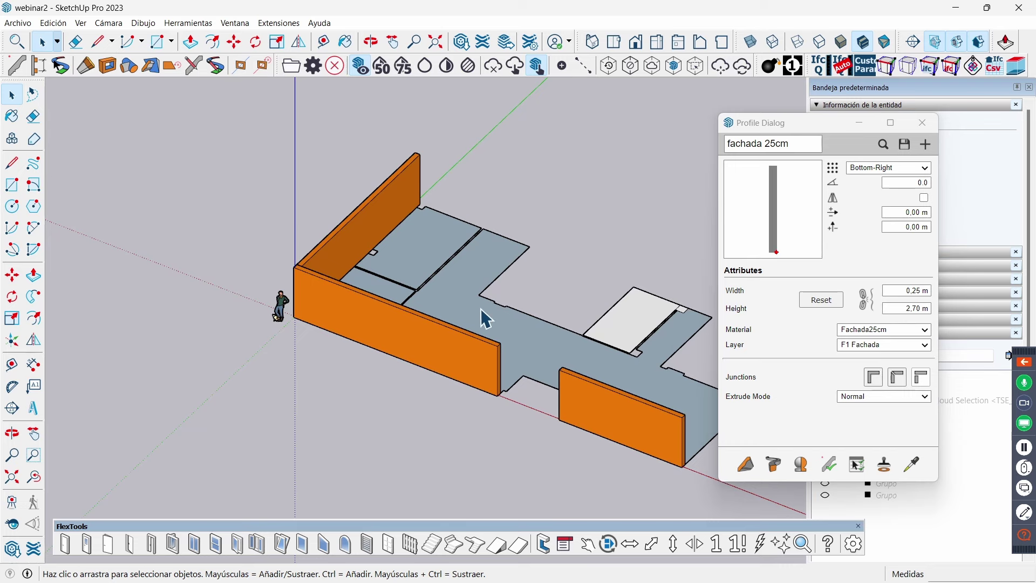
- Load the saved medio pie 12cm profile and change its height to 2,70 m
click(883, 144)
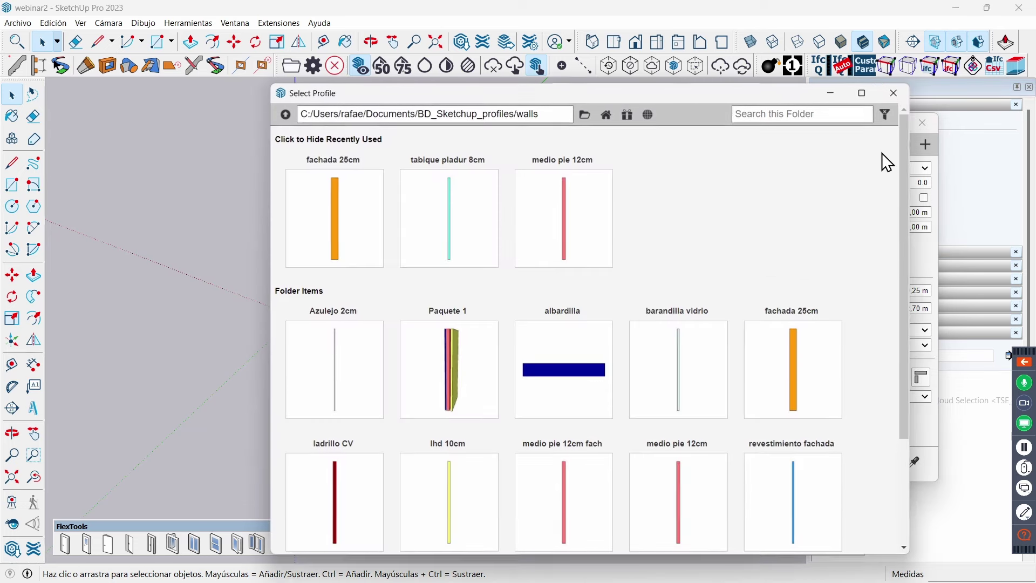
click(564, 219)
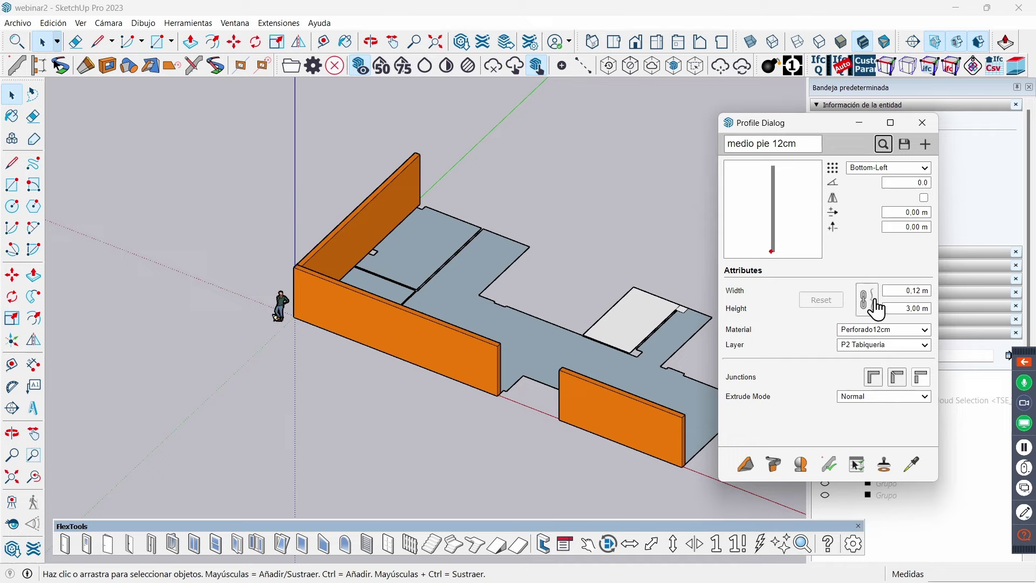
click(911, 307)
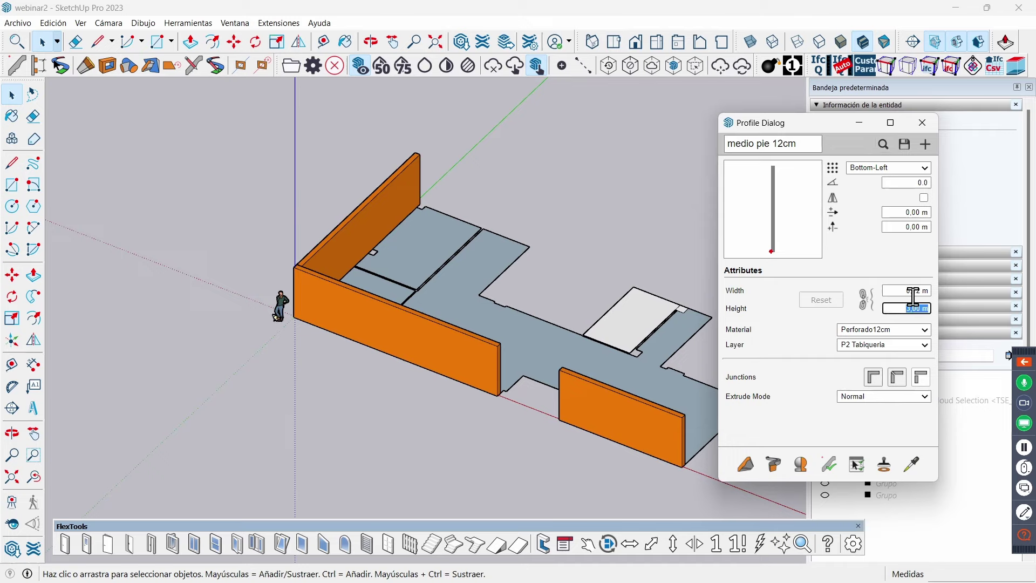
key(Delete)
text(2)
key(Right)
key(Delete)
text(7)
- Set the 12 cm partition profile's anchor to Bottom-Right before drawing
click(747, 465)
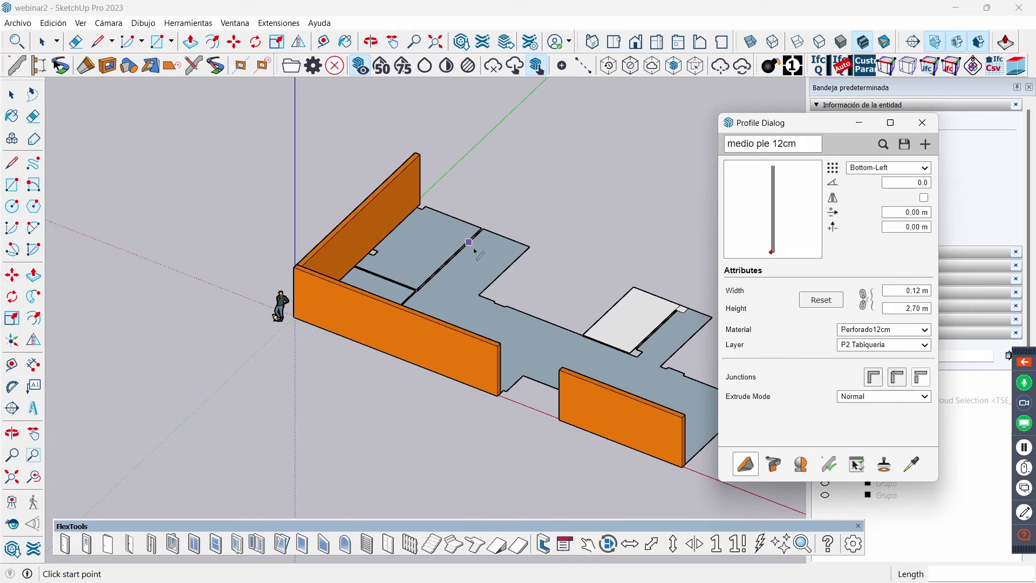
scroll(453, 178, up, 1)
scroll(432, 194, up, 2)
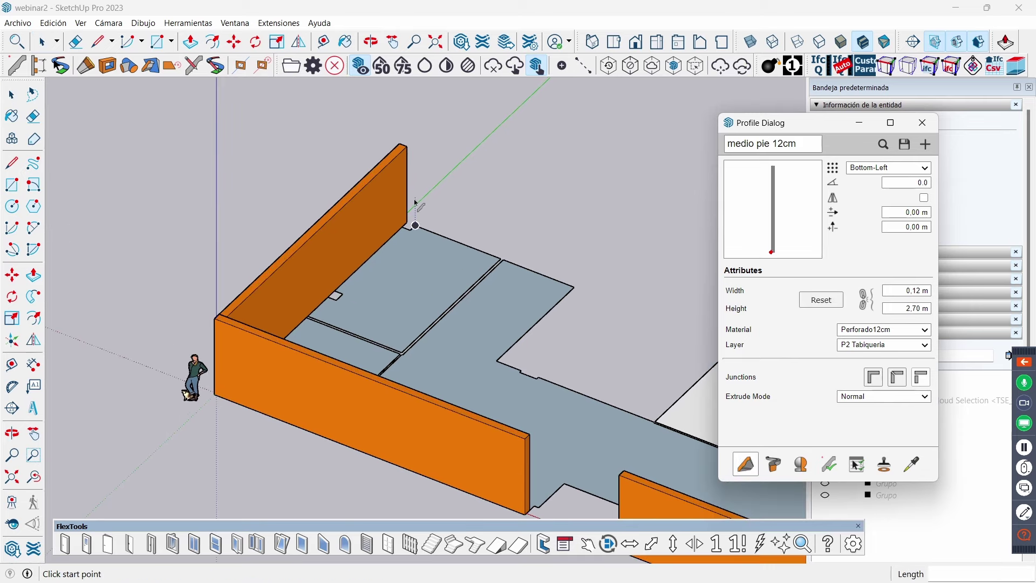
scroll(416, 210, up, 3)
click(398, 265)
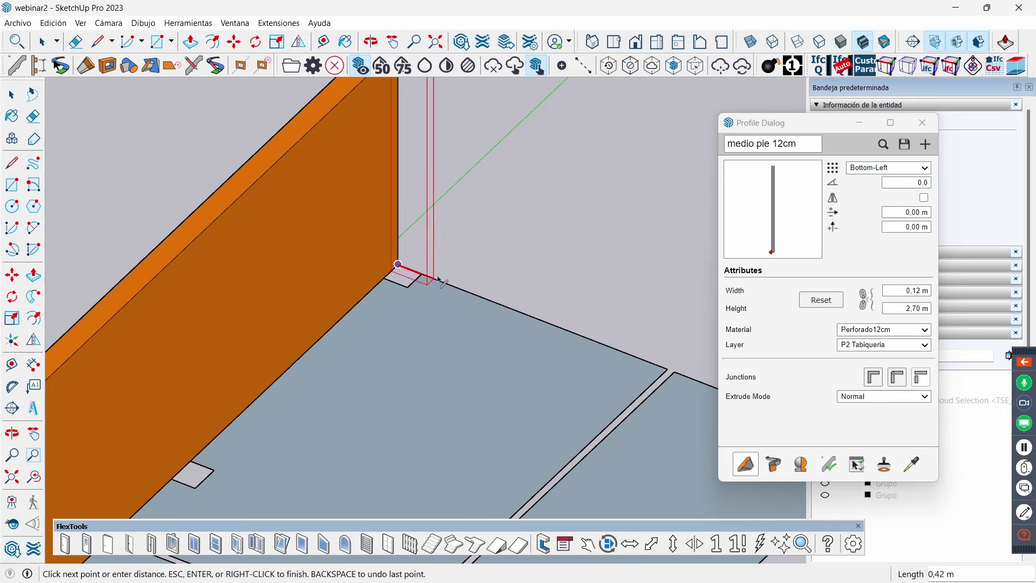
key(Escape)
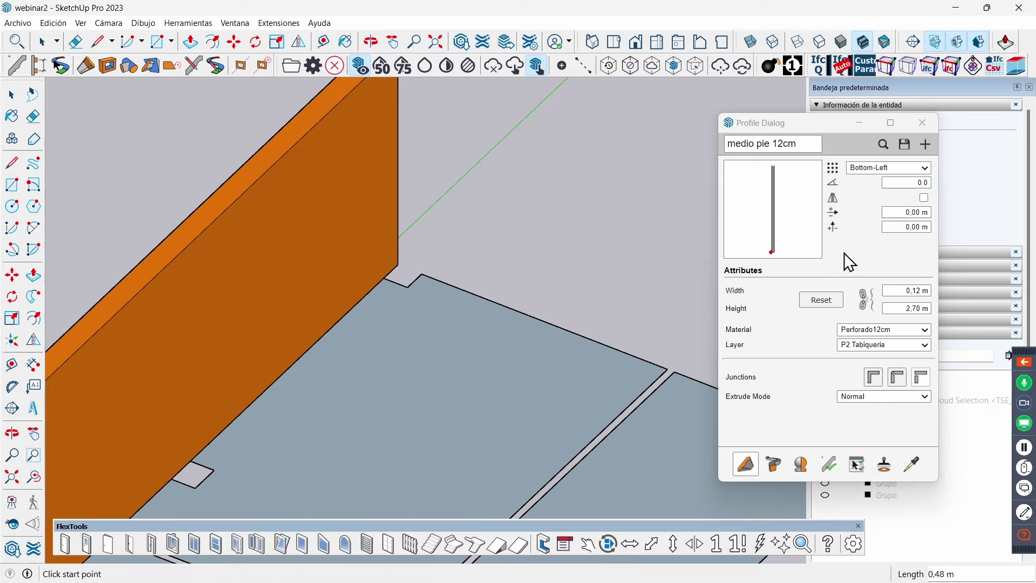
click(926, 172)
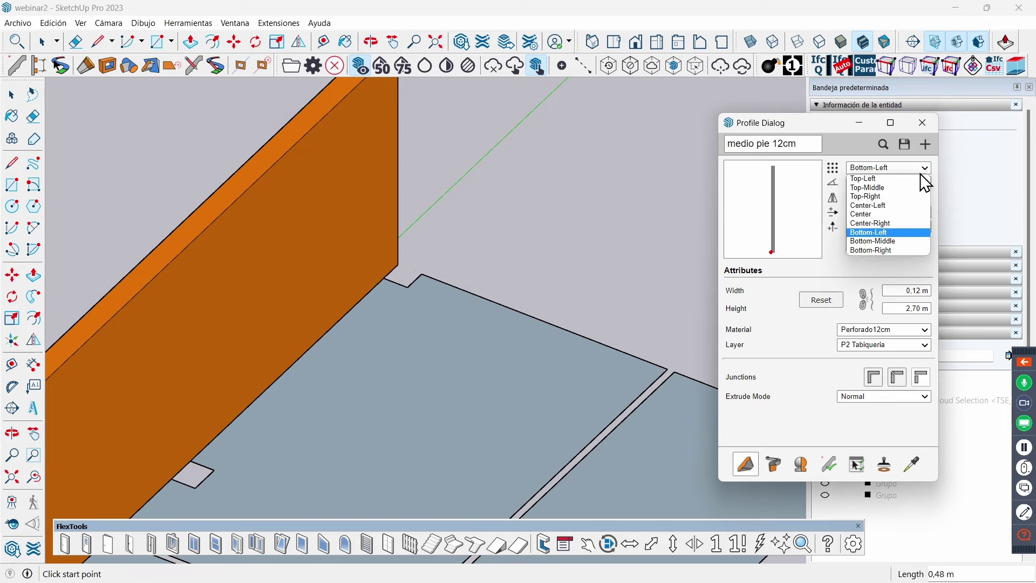
click(889, 249)
click(743, 463)
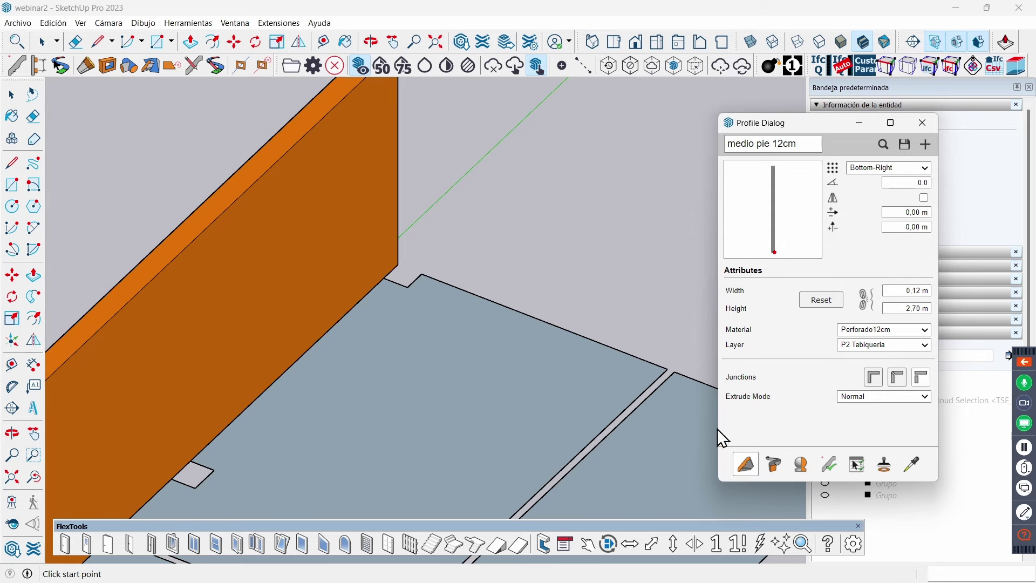
- Draw the first partition walls from the facade's inner corner around the room corners
click(399, 265)
scroll(432, 278, down, 2)
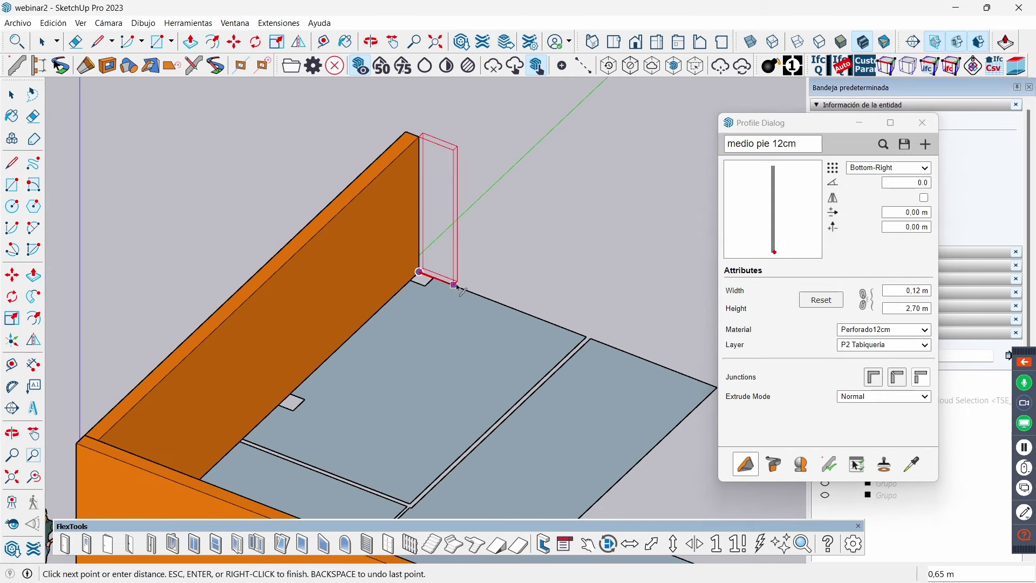
scroll(456, 286, down, 2)
click(606, 346)
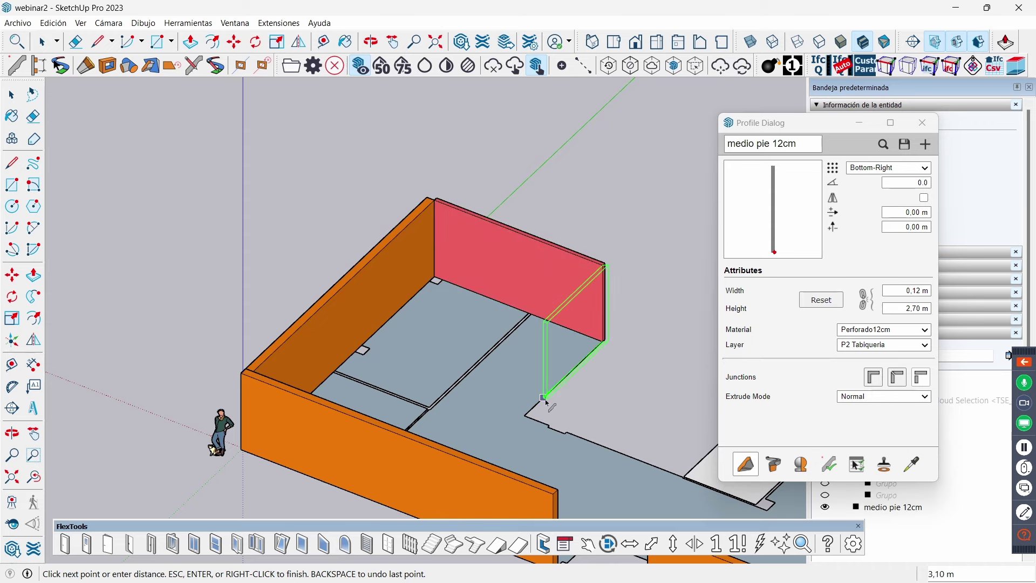
click(531, 410)
scroll(338, 405, down, 2)
scroll(393, 387, down, 2)
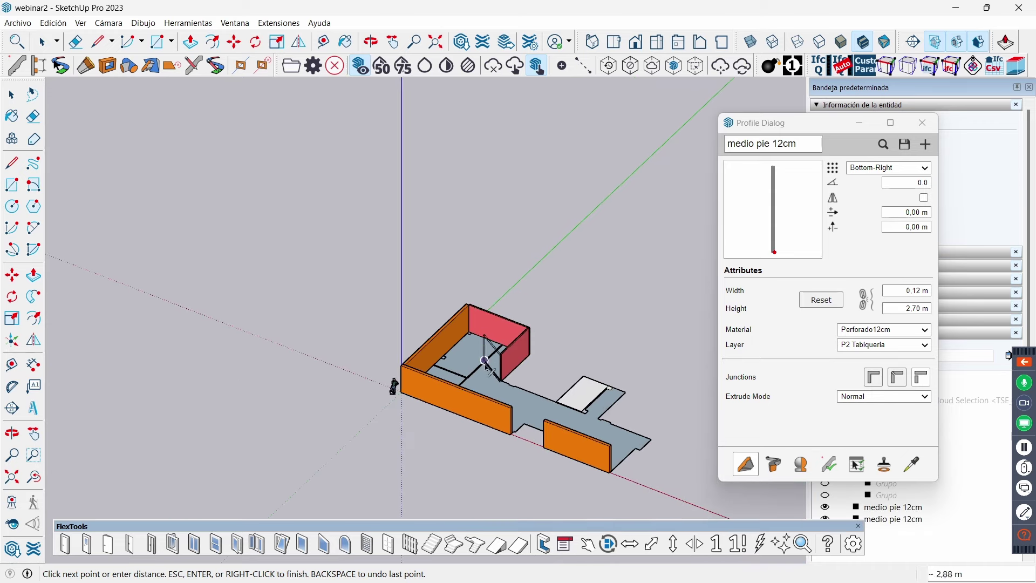
scroll(576, 413, up, 2)
scroll(574, 412, up, 2)
scroll(539, 426, up, 2)
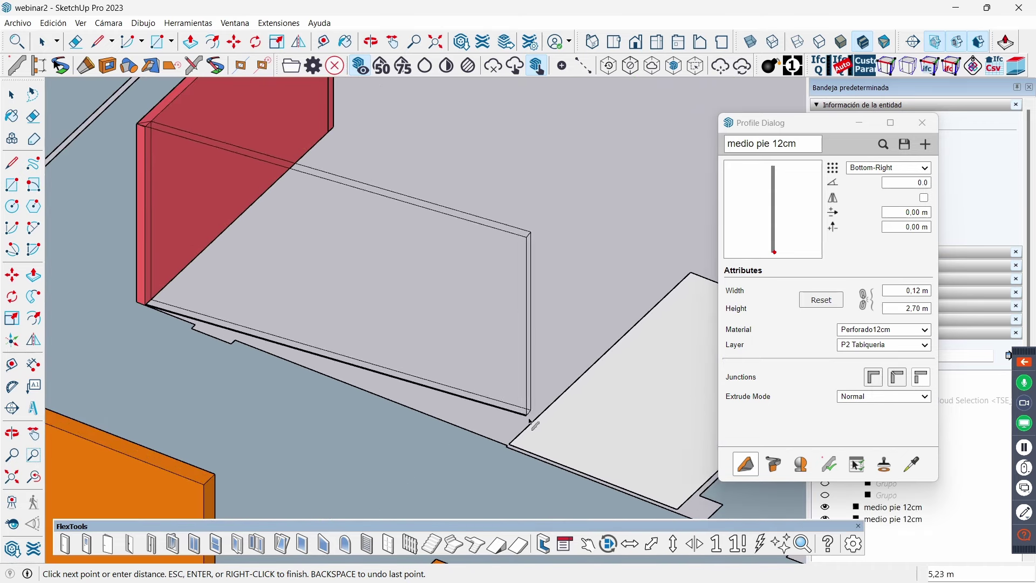
scroll(513, 445, up, 3)
click(510, 448)
scroll(512, 445, down, 3)
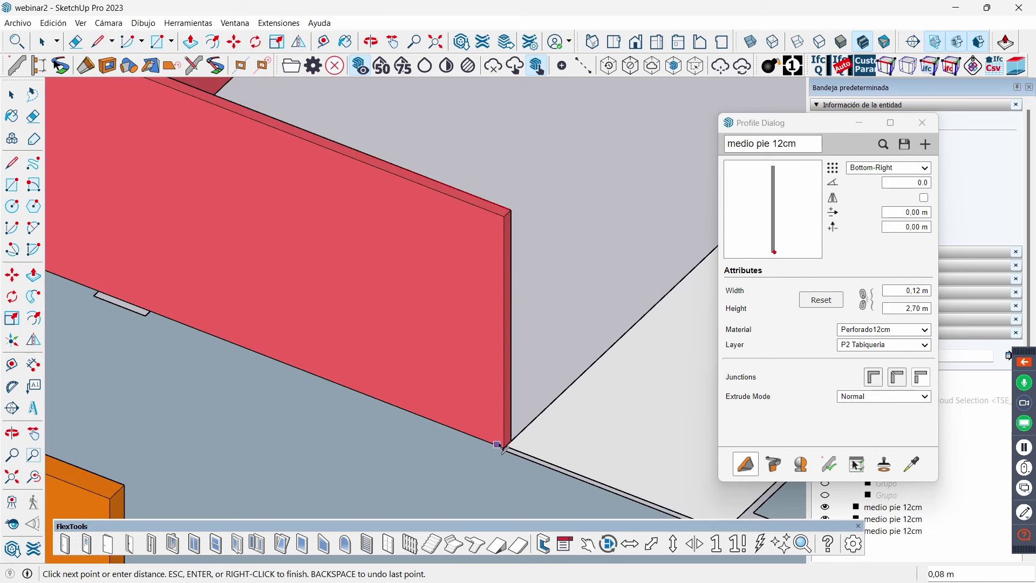
scroll(518, 431, down, 2)
click(611, 342)
- Continue the partition walls along the slab edge to the front facade and finish
scroll(610, 342, down, 3)
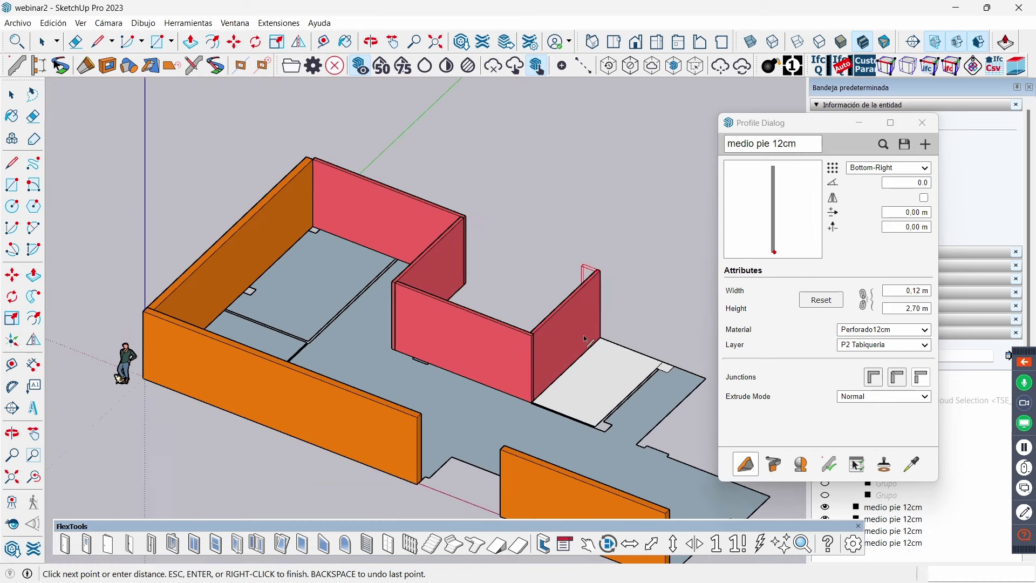
scroll(615, 345, down, 2)
scroll(615, 345, up, 4)
click(670, 371)
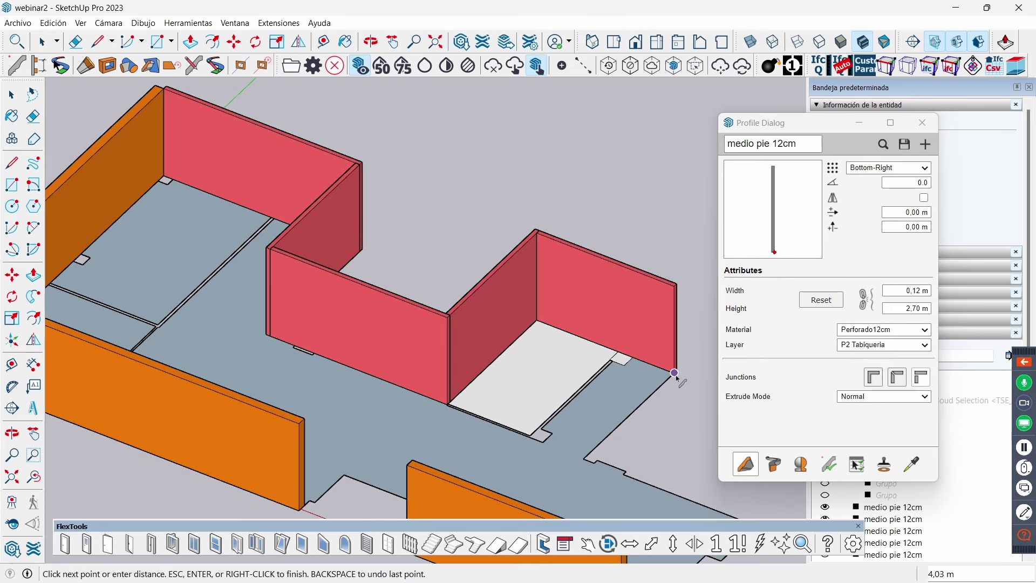
scroll(670, 371, down, 3)
scroll(671, 371, up, 1)
scroll(648, 377, up, 2)
scroll(640, 405, up, 1)
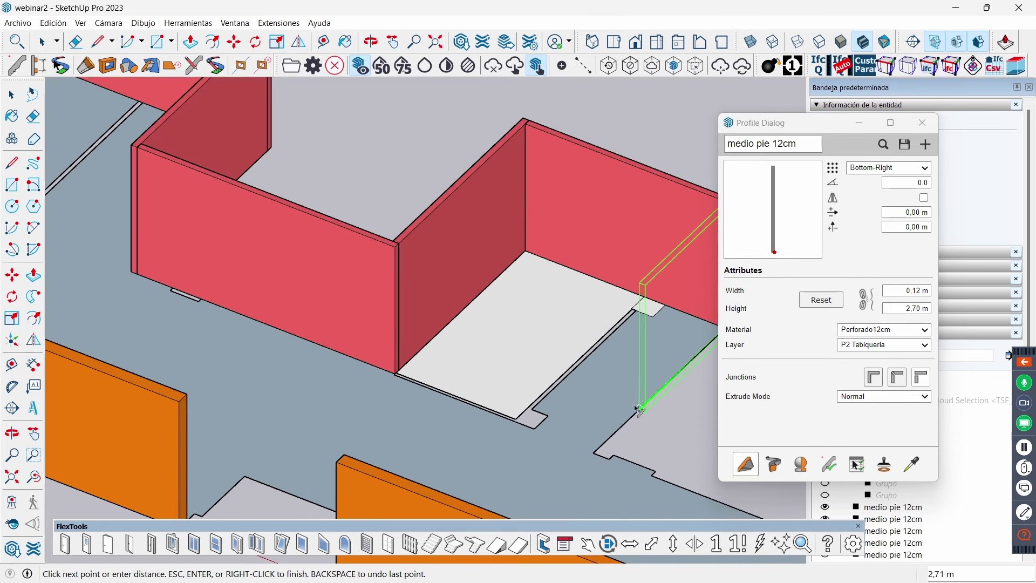
scroll(634, 410, up, 1)
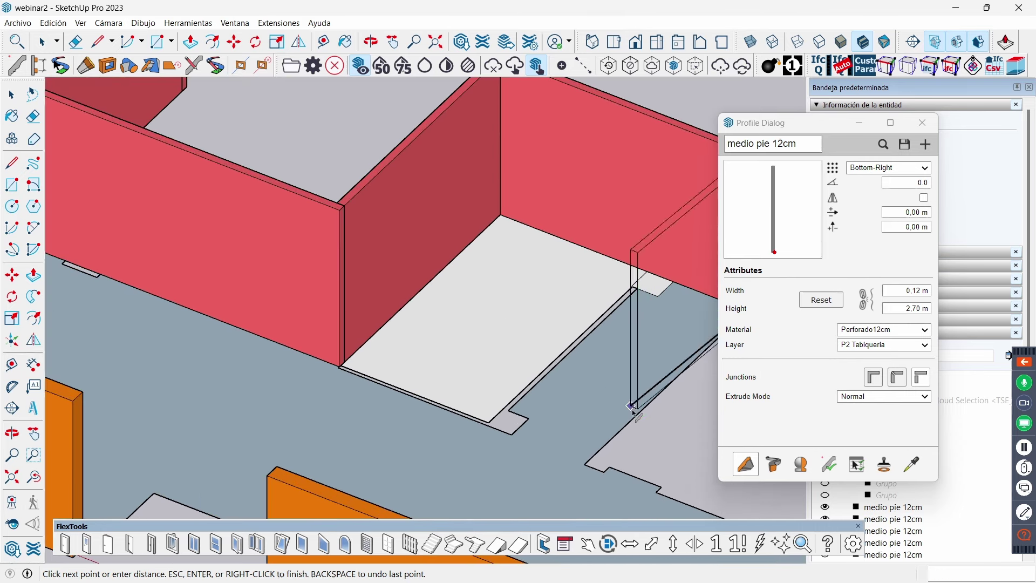
click(586, 462)
scroll(585, 463, down, 2)
scroll(540, 356, down, 2)
scroll(539, 356, up, 2)
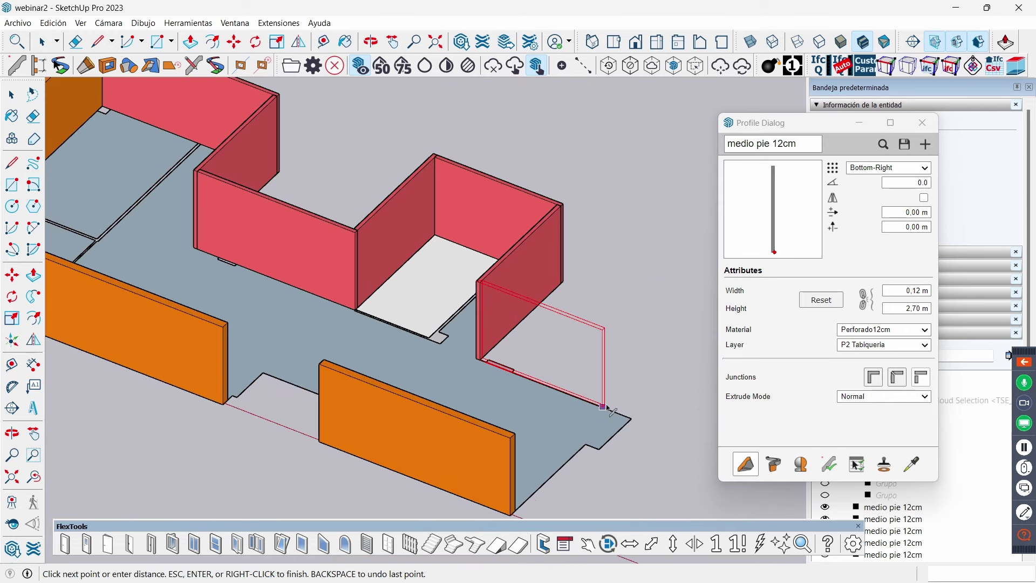
scroll(603, 409, up, 2)
click(650, 430)
scroll(650, 426, down, 3)
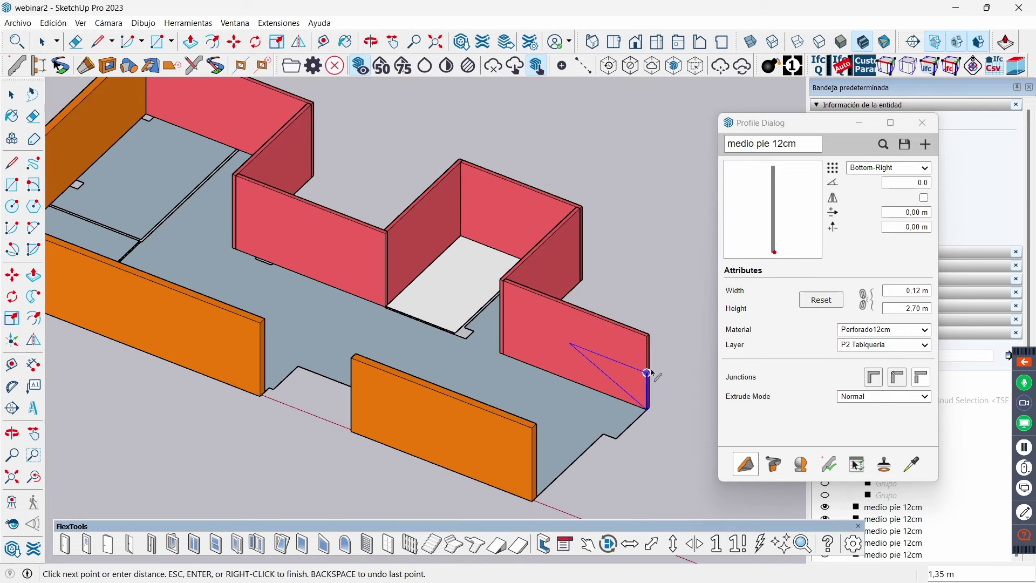
scroll(669, 350, down, 2)
scroll(670, 345, up, 2)
scroll(643, 398, up, 3)
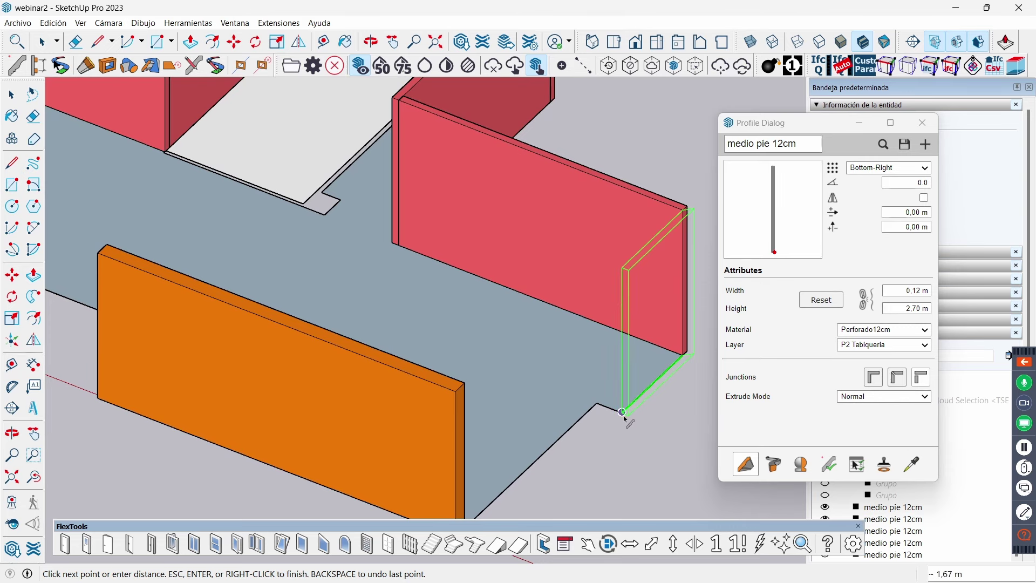
scroll(587, 381, down, 3)
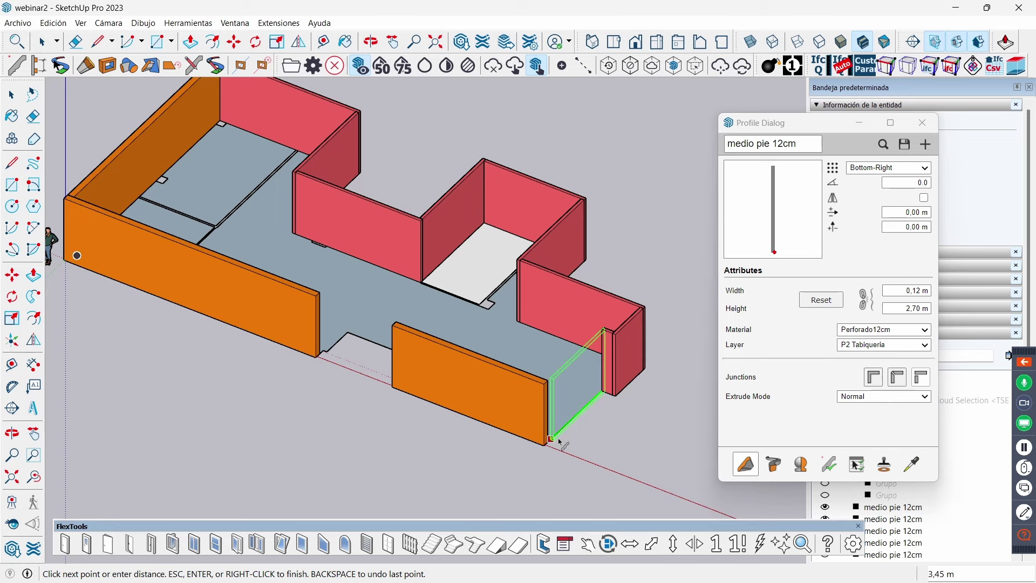
click(546, 391)
key(space)
- Load the tabique pladur 8cm profile, unlink width and height, and edit its 3,00 m height
mouse_move(567, 388)
middle_down()
mouse_move(581, 287)
mouse_move(607, 329)
middle_up()
click(883, 144)
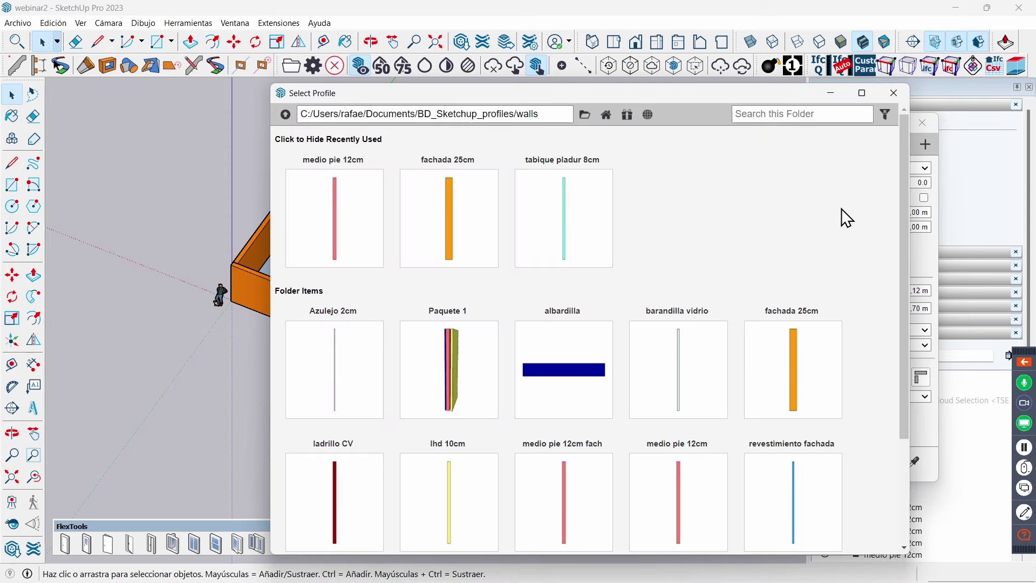
click(565, 190)
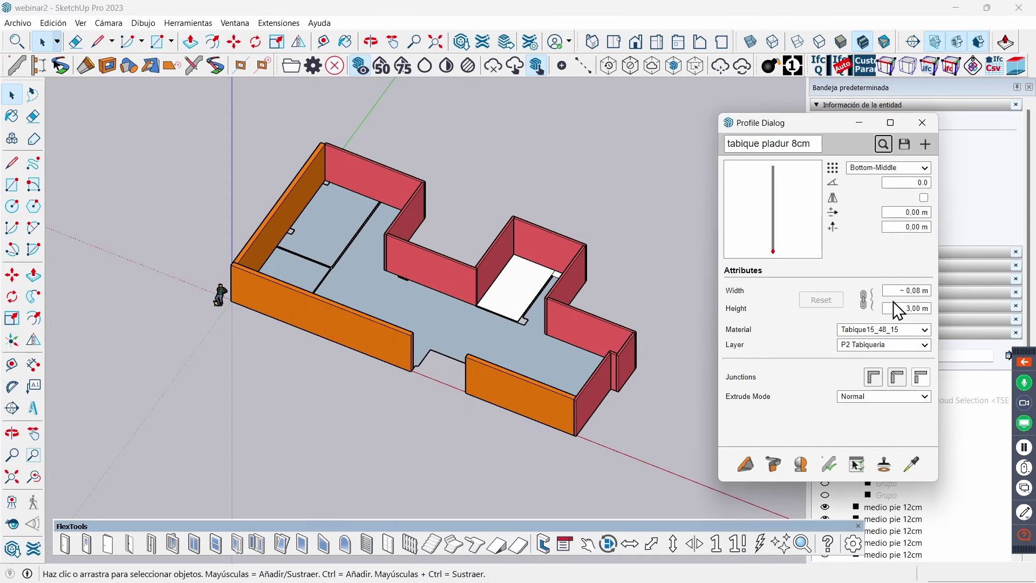
click(865, 306)
click(908, 305)
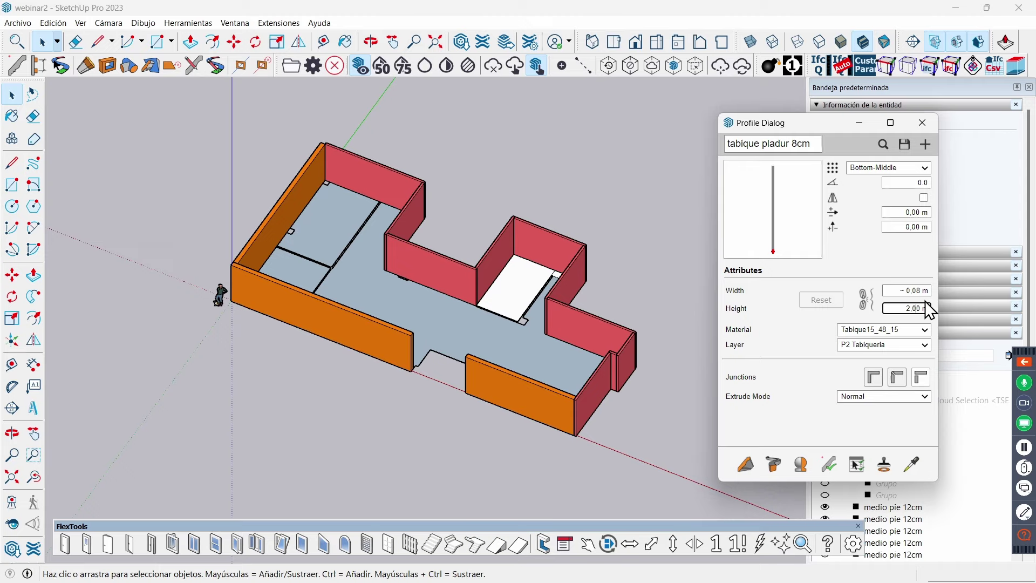
- Start the 8 cm 'tabique pladur 8cm' wall tool with Bottom-Left alignment
click(745, 464)
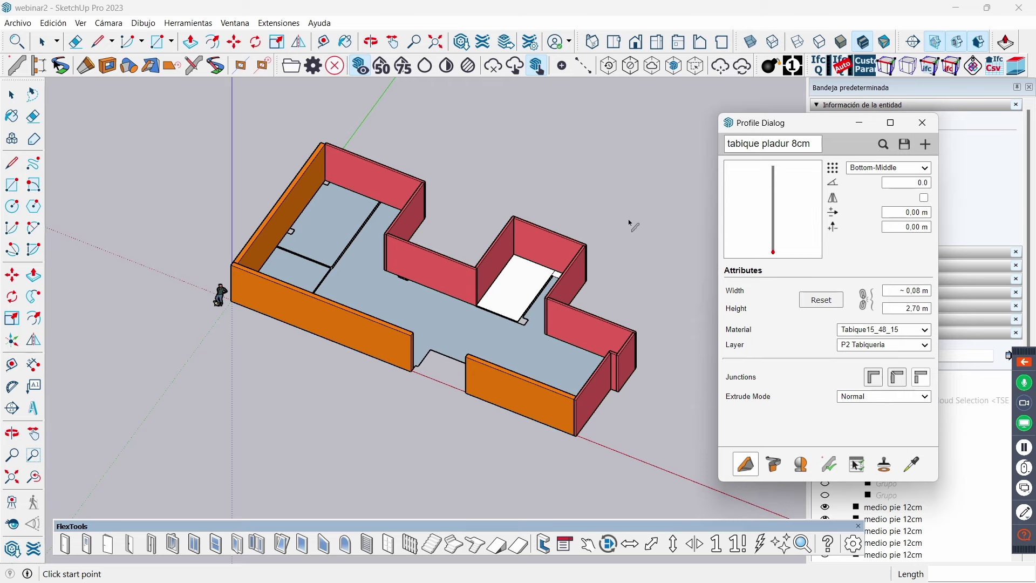
scroll(550, 261, up, 2)
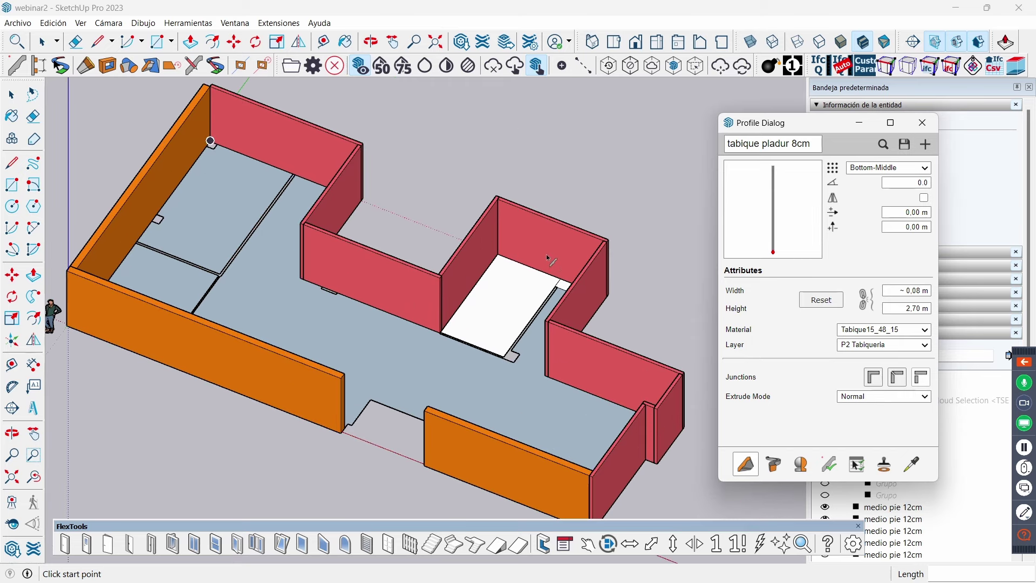
click(616, 44)
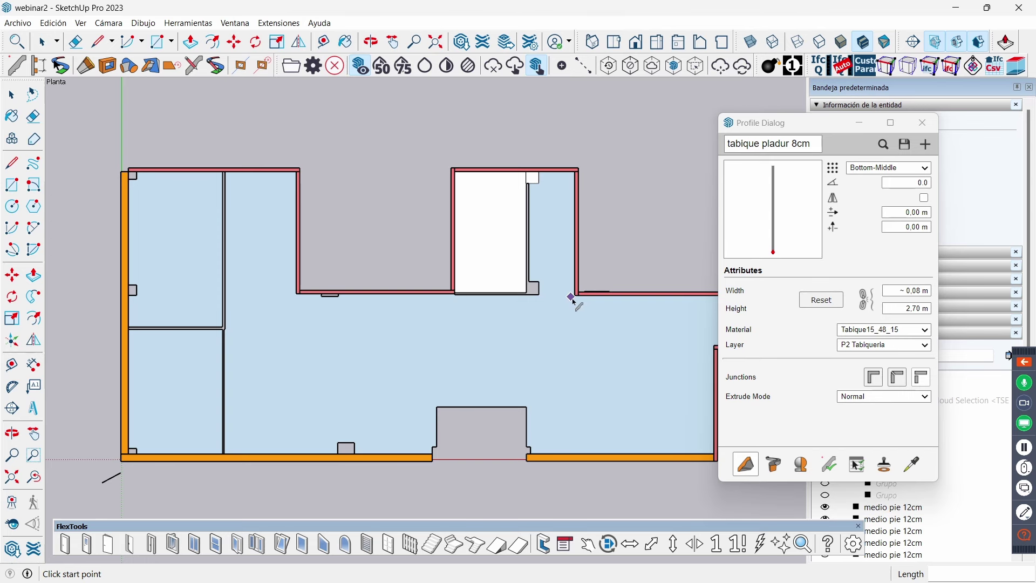
middle_drag(573, 300, 545, 232)
scroll(545, 232, up, 3)
scroll(545, 232, up, 2)
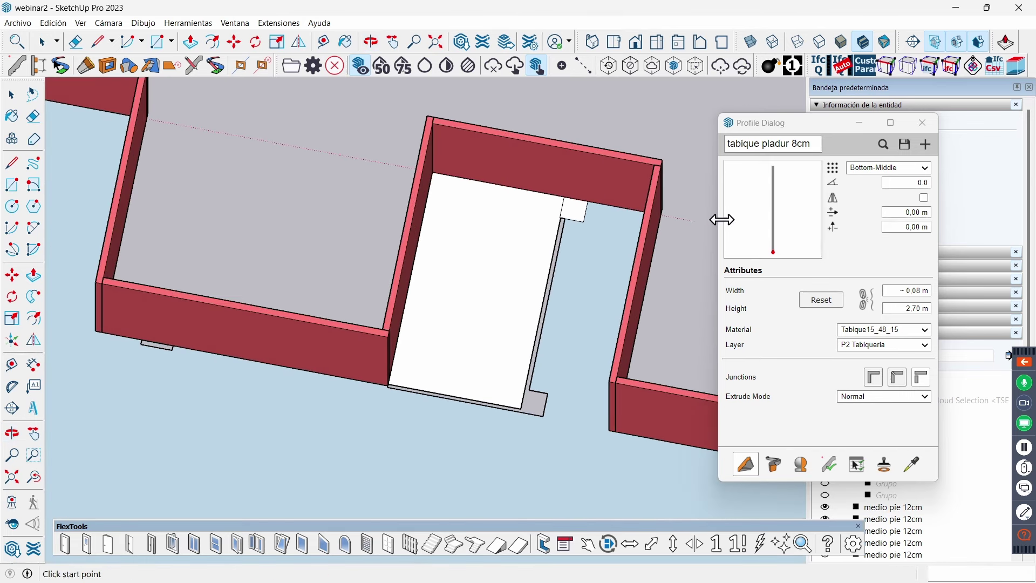
click(925, 166)
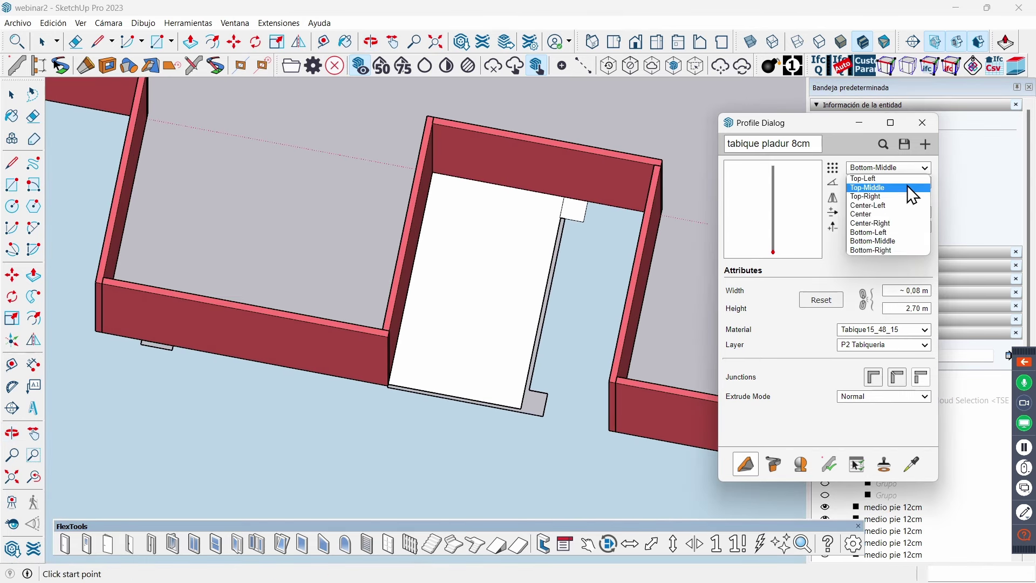
click(891, 232)
scroll(561, 216, up, 3)
scroll(569, 222, up, 1)
- Draw the 8 cm partition along the white block in the right alcove
click(569, 223)
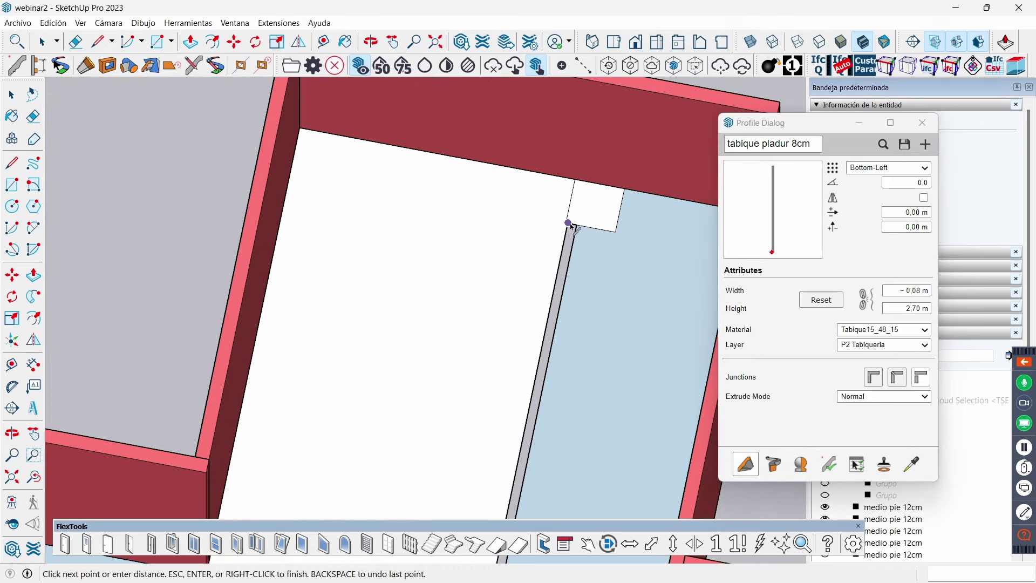
double_click(574, 240)
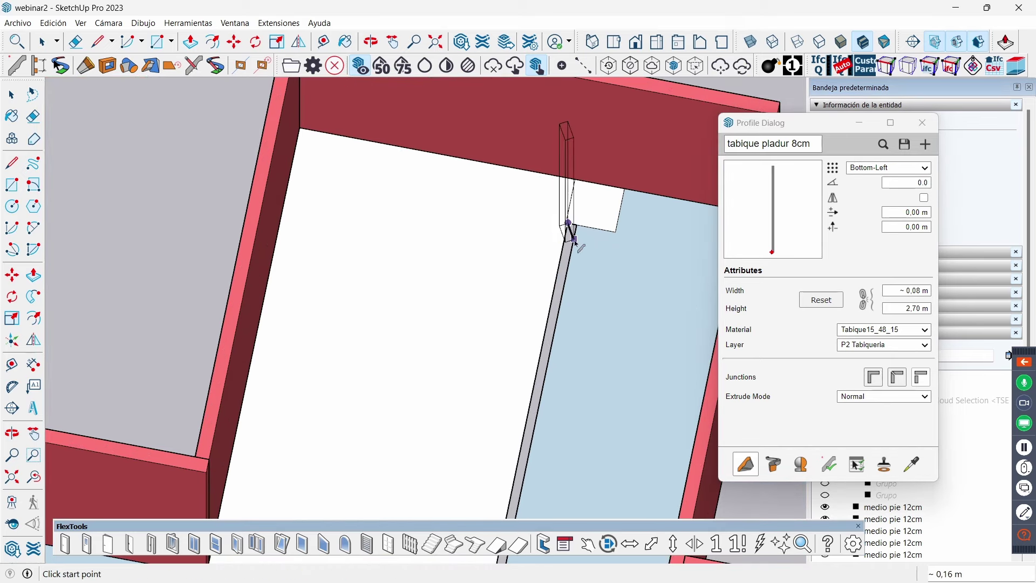
click(577, 225)
scroll(578, 211, down, 3)
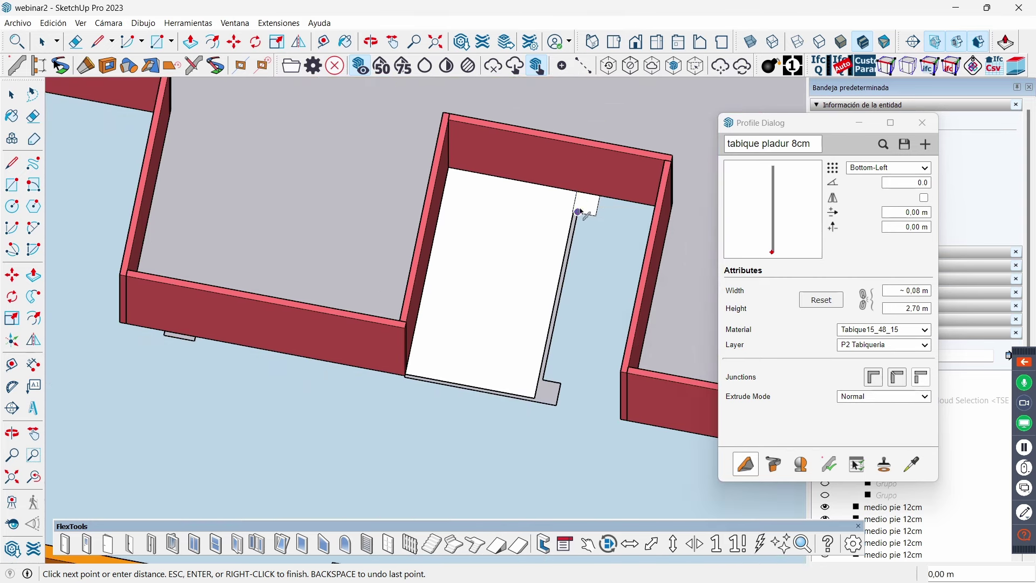
scroll(545, 402, up, 3)
click(545, 370)
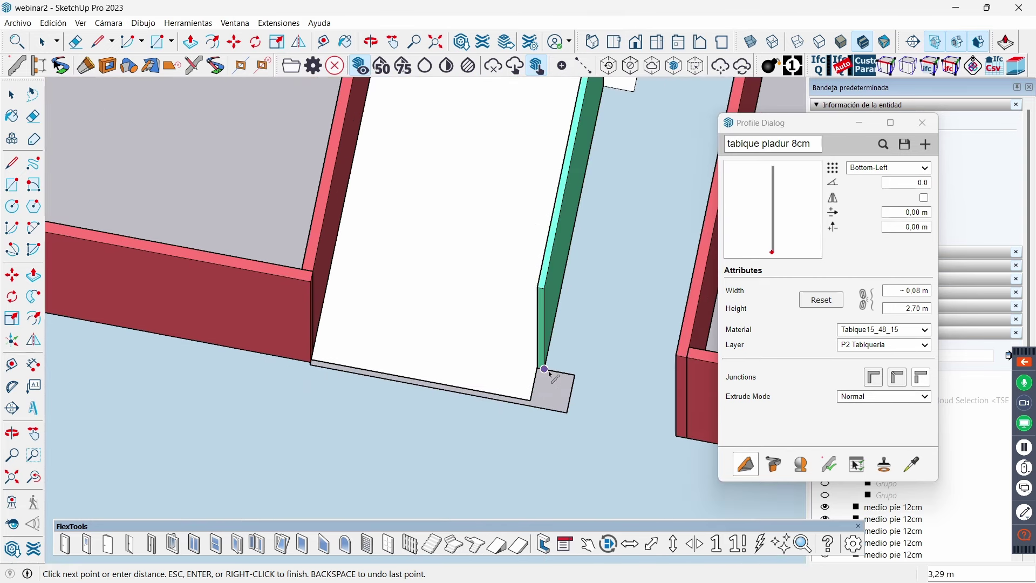
key(space)
scroll(594, 362, down, 3)
scroll(642, 345, down, 2)
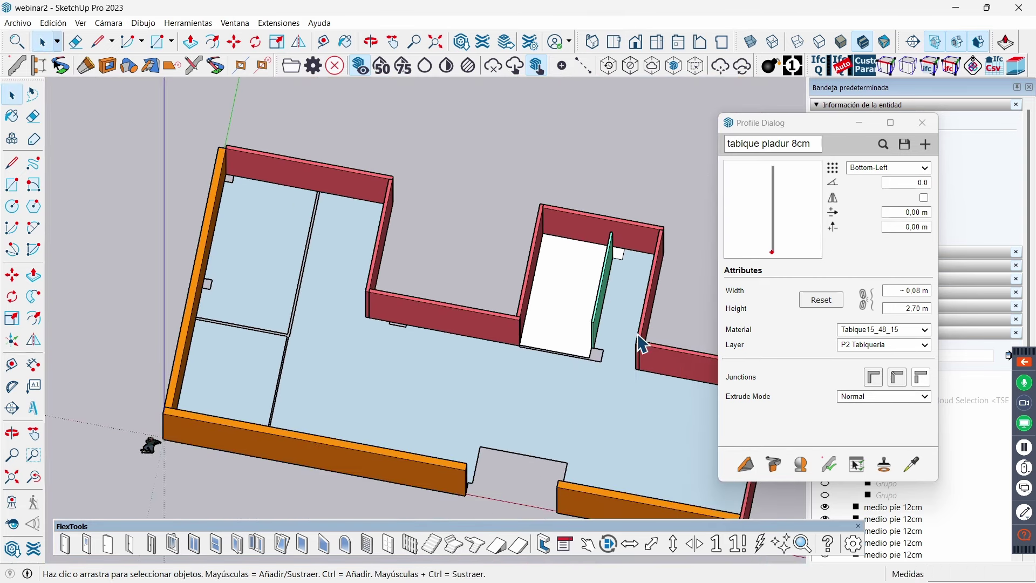
scroll(281, 284, up, 2)
scroll(361, 104, up, 1)
scroll(373, 130, up, 1)
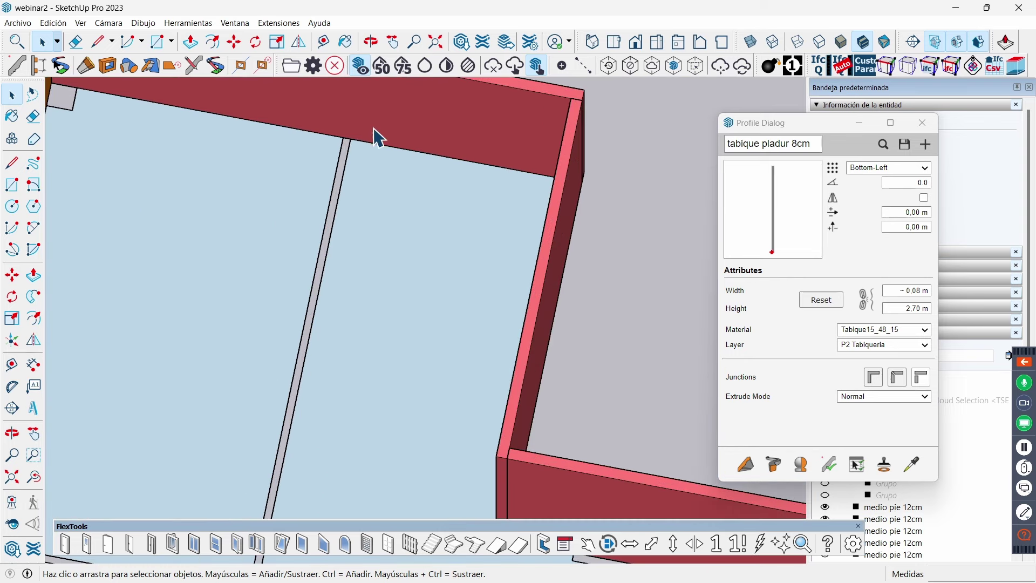
- Draw the first 8 cm partition leg in the left room, from the top wall to the floor junction
click(749, 467)
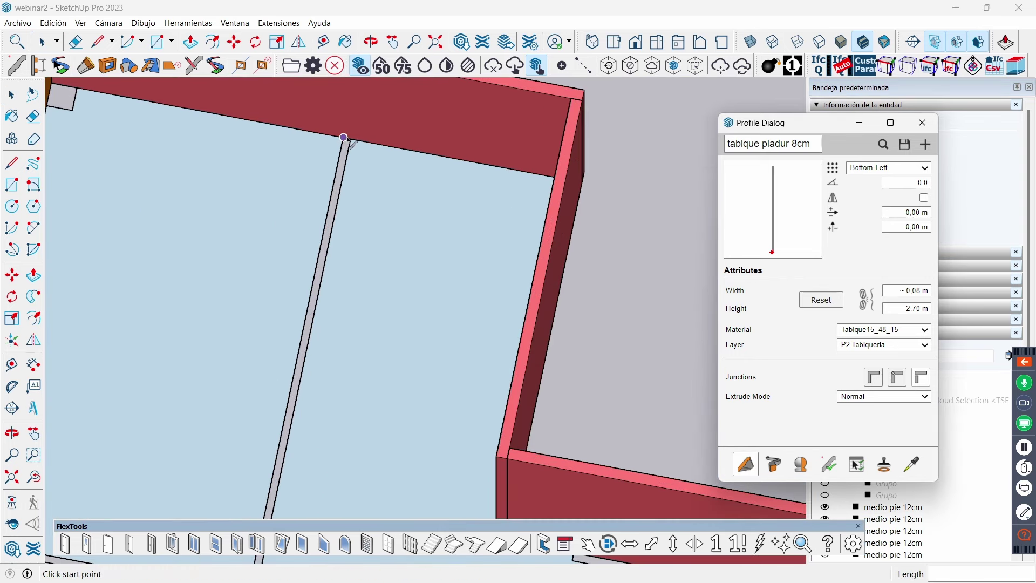
click(351, 139)
scroll(353, 146, down, 1)
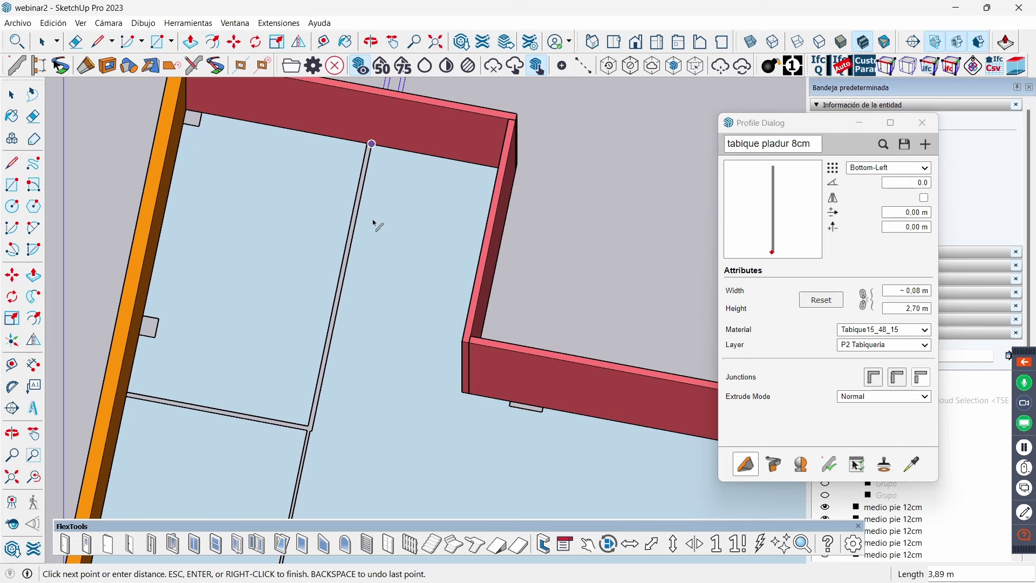
scroll(354, 232, down, 1)
scroll(353, 232, down, 2)
scroll(348, 259, up, 2)
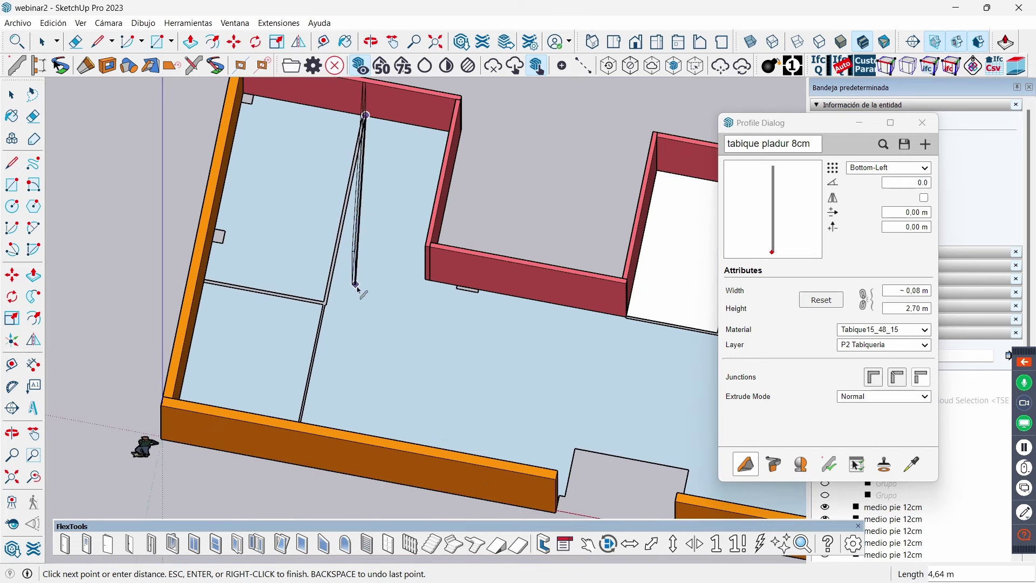
scroll(334, 311, up, 2)
scroll(331, 314, up, 2)
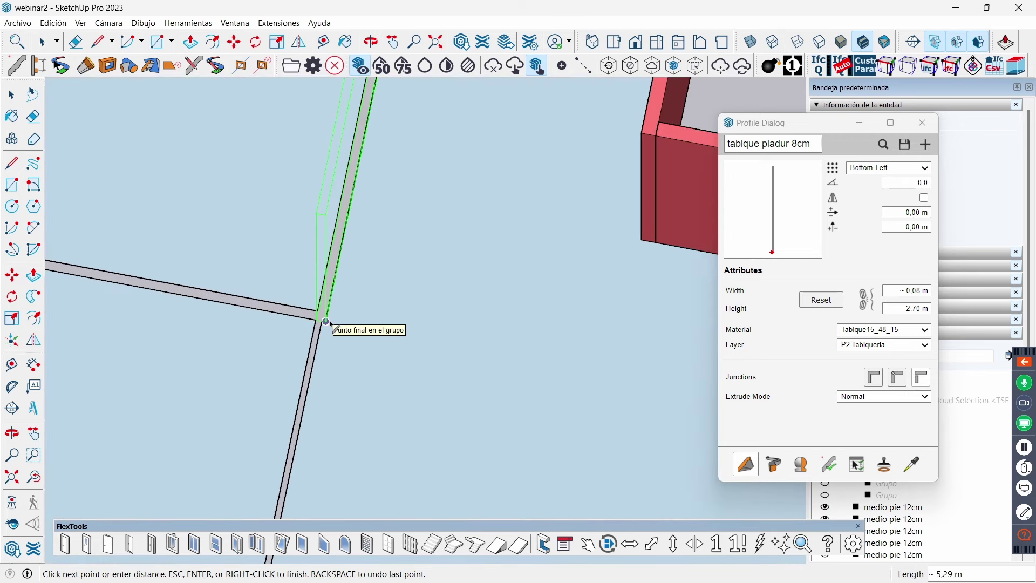
click(326, 322)
- Run the second leg to the orange exterior wall, completing the L-shaped pair
scroll(326, 322, down, 2)
scroll(263, 302, up, 2)
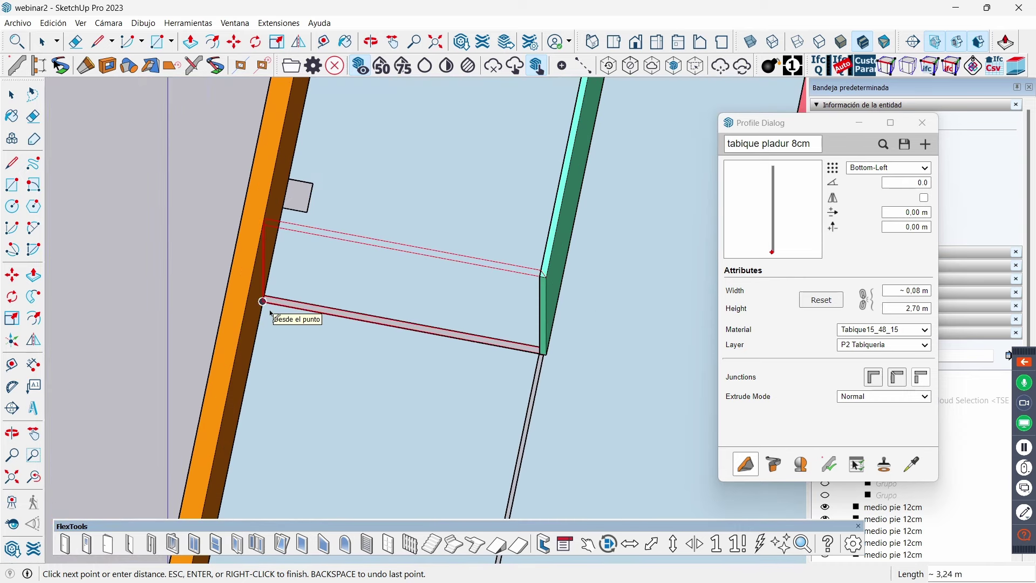
click(271, 312)
key(space)
scroll(271, 254, down, 2)
scroll(272, 254, down, 2)
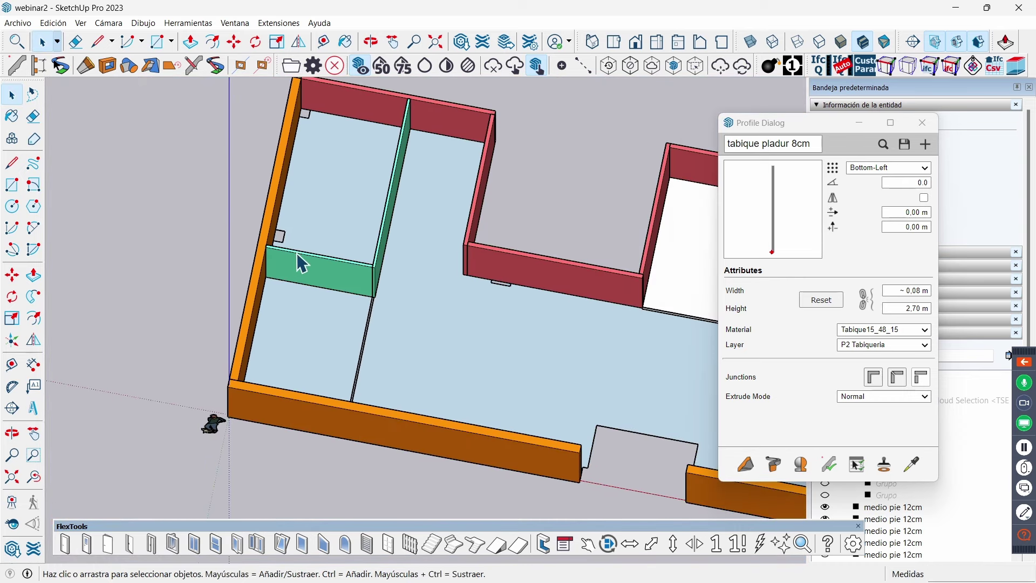
middle_drag(297, 252, 247, 209)
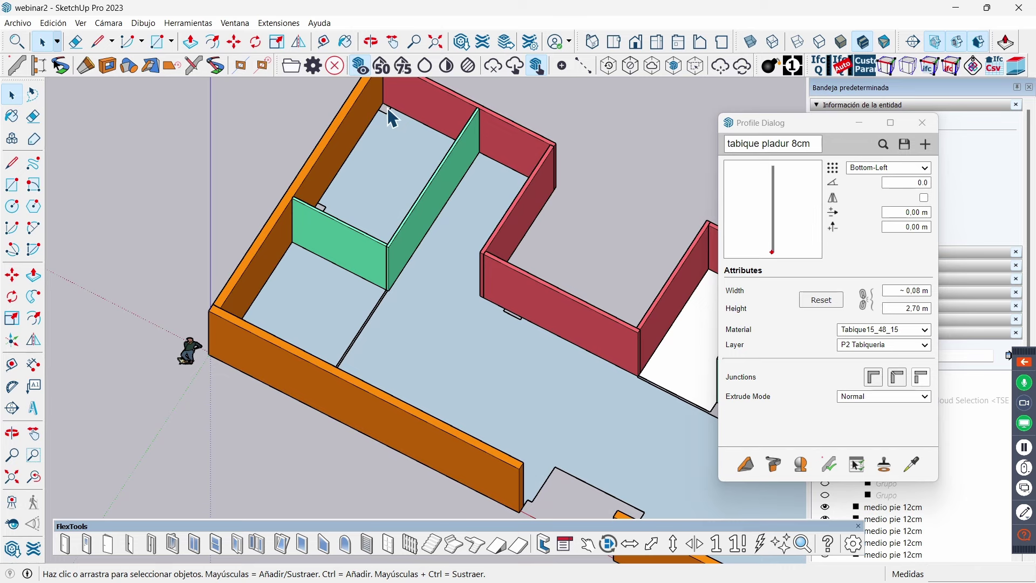
scroll(372, 145, down, 2)
scroll(366, 159, down, 1)
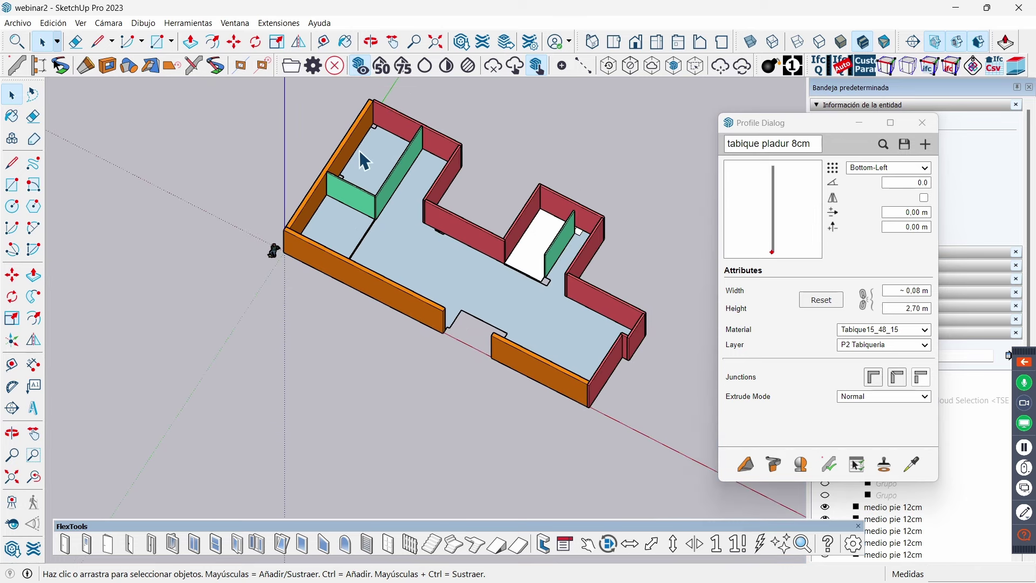
middle_drag(465, 284, 473, 189)
scroll(516, 262, up, 2)
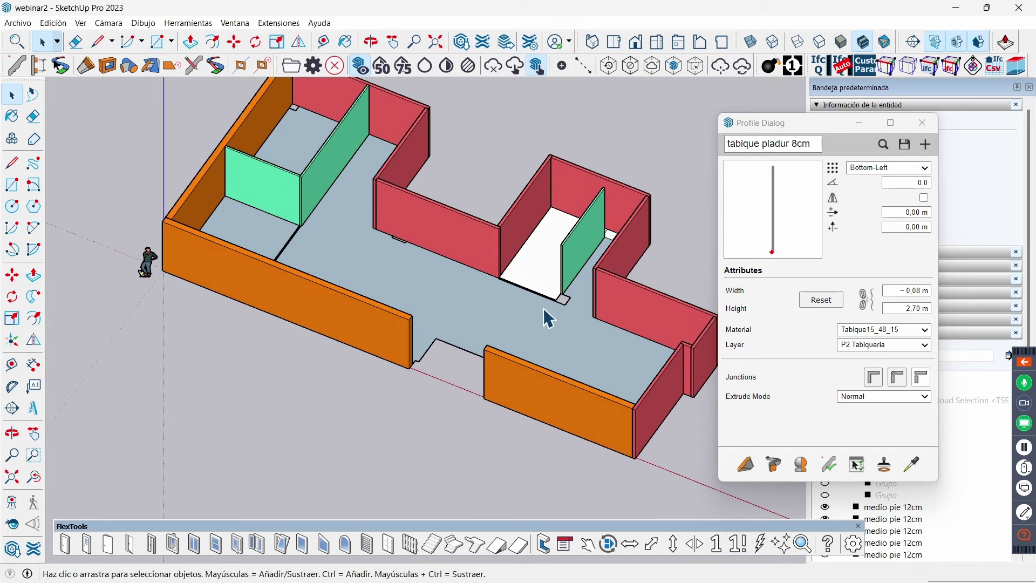
scroll(544, 309, up, 2)
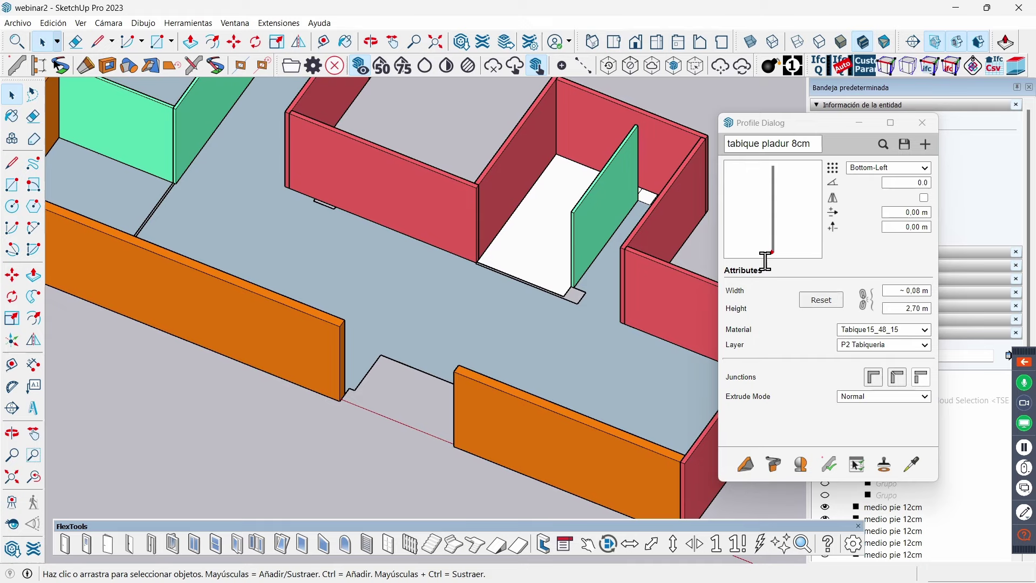
- Copy the red wall's 12 cm 'medio pie' profile for drawing new walls
click(914, 466)
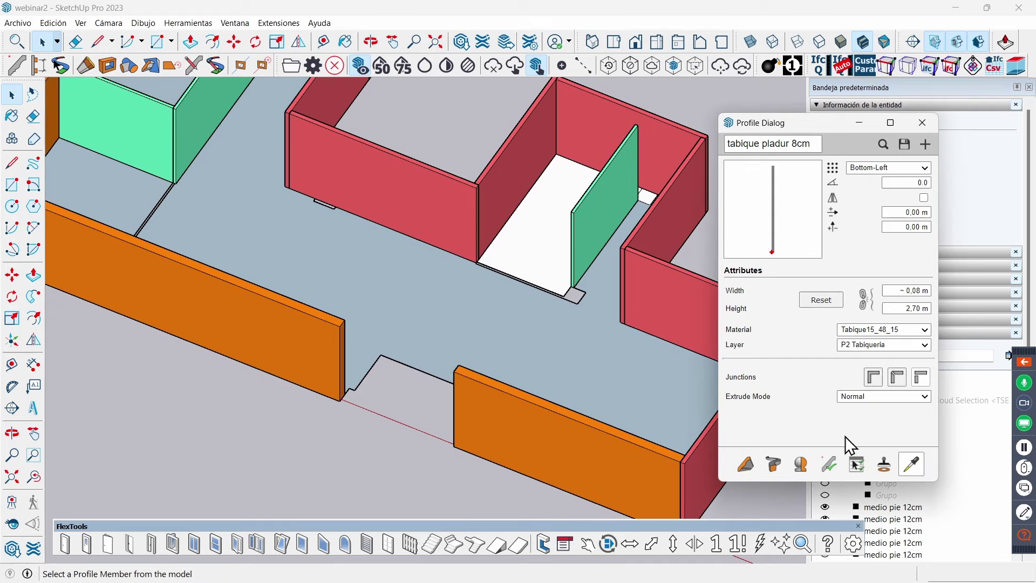
click(450, 219)
click(748, 467)
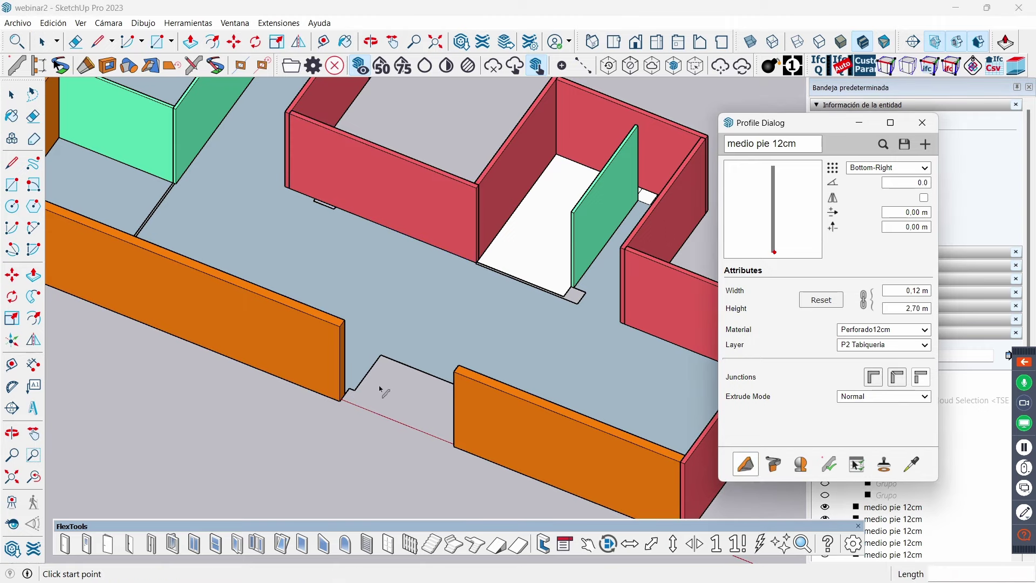
scroll(372, 389, up, 2)
scroll(324, 411, up, 2)
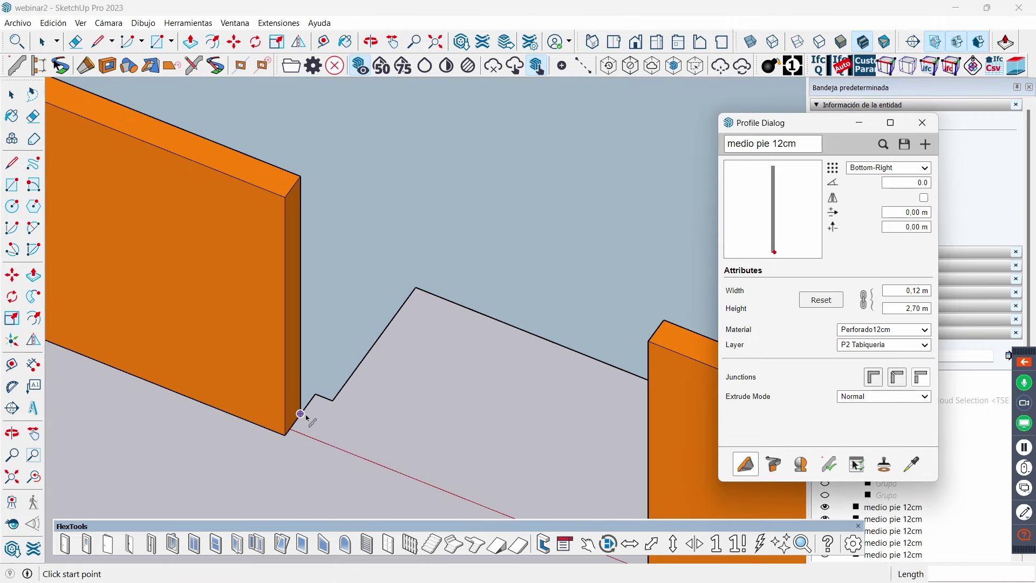
click(301, 414)
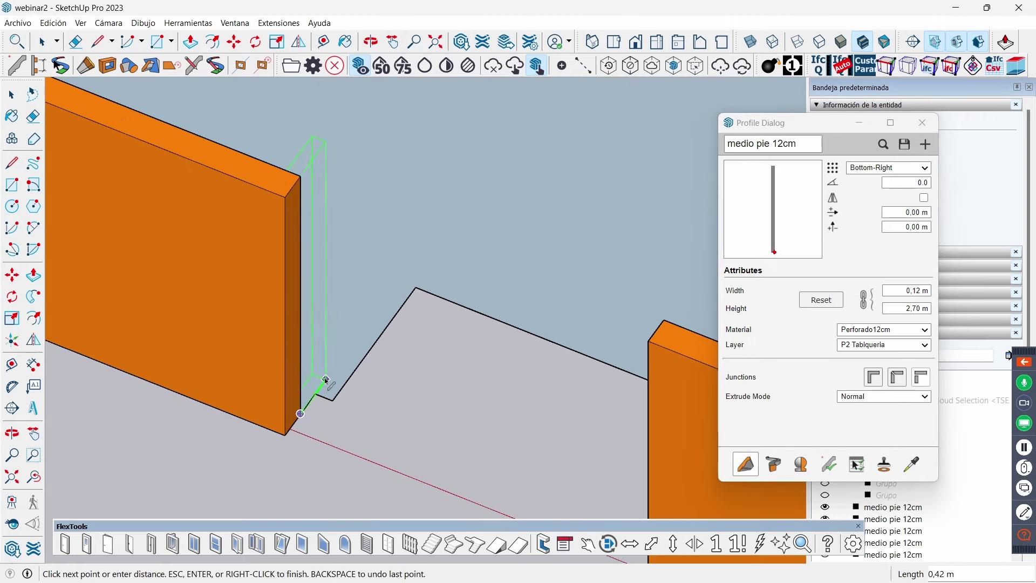
key(Escape)
middle_drag(315, 361, 654, 382)
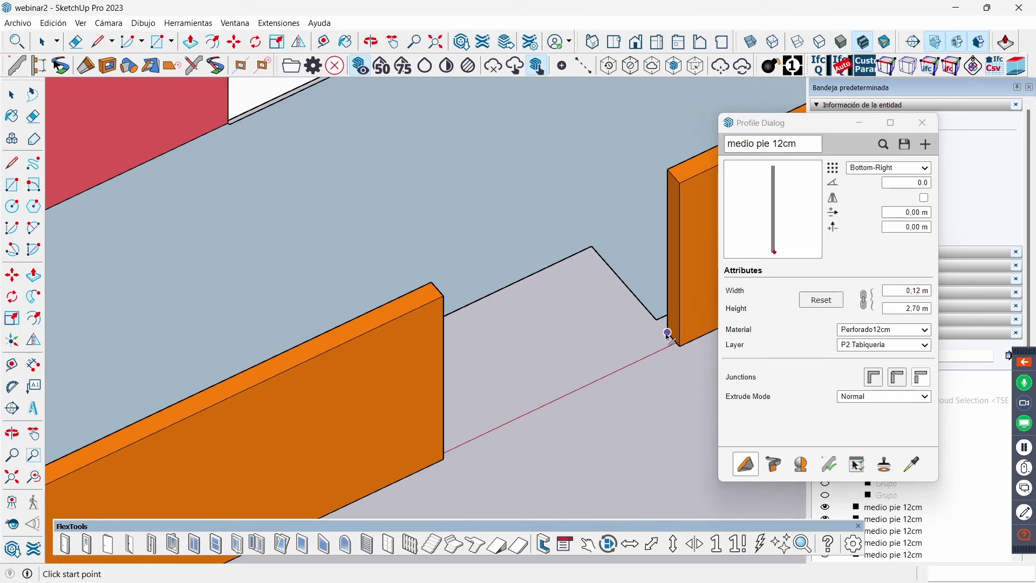
- Draw 12 cm walls around the entrance gap, from the right orange wall's end to the left one
click(668, 333)
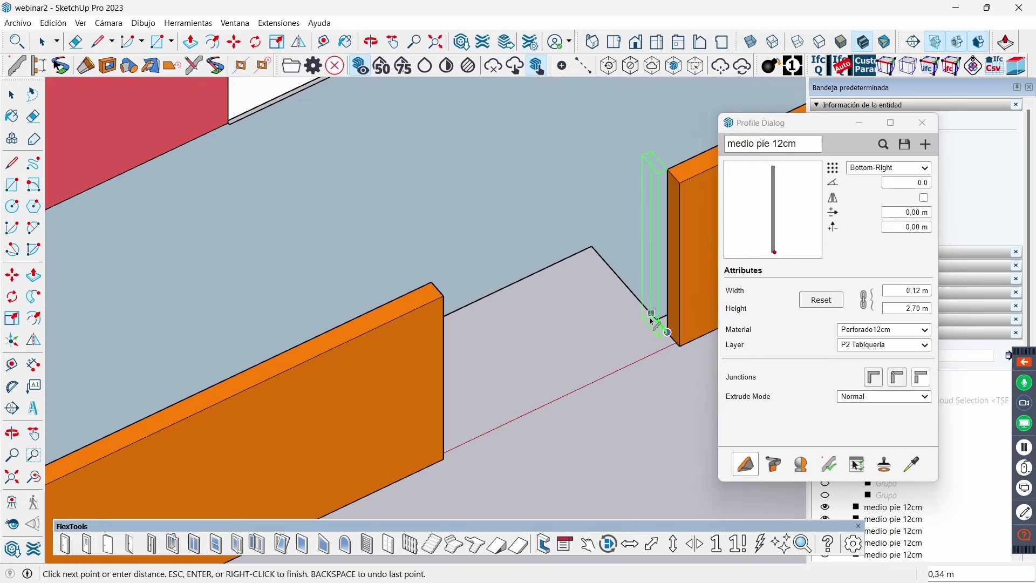
click(592, 246)
middle_drag(592, 246, 381, 305)
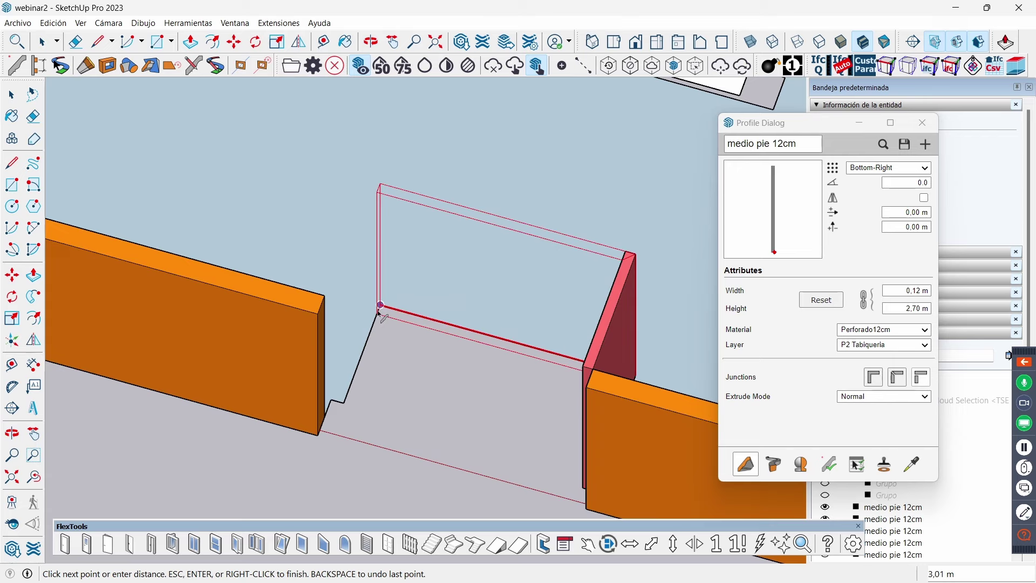
click(381, 305)
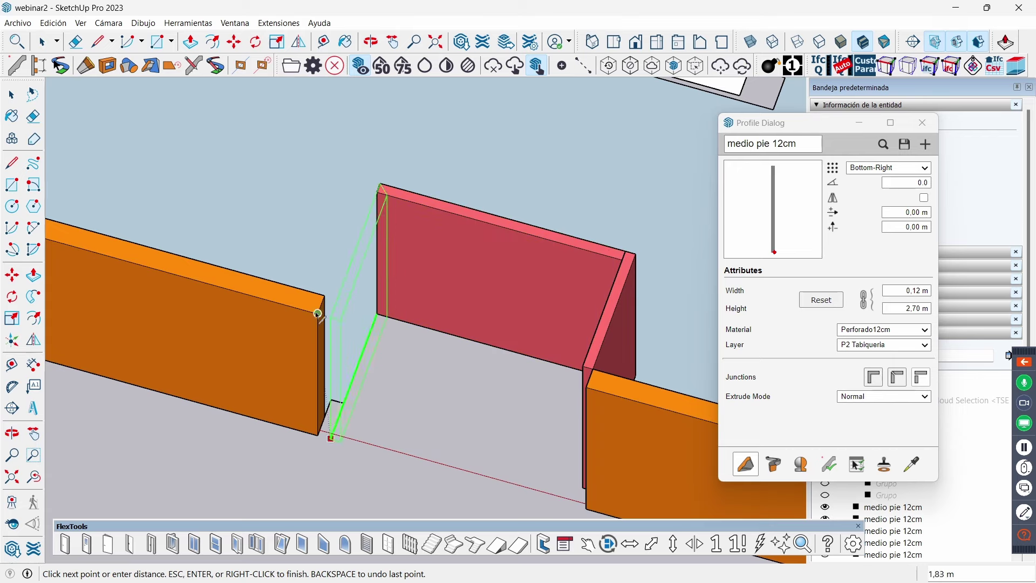
click(325, 296)
key(space)
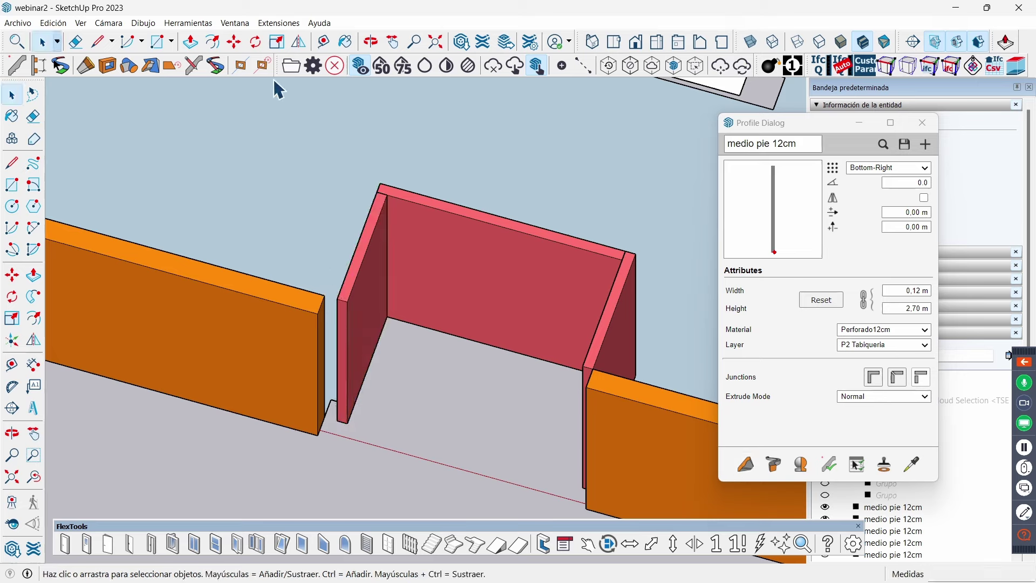
- Extend the left and right orange walls so they meet the pink walls
click(90, 69)
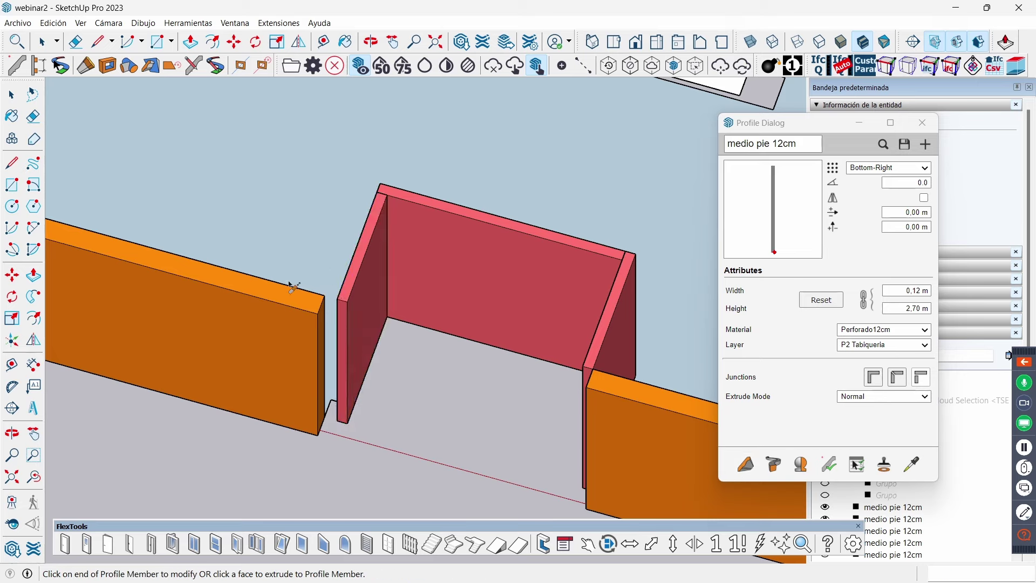
click(331, 400)
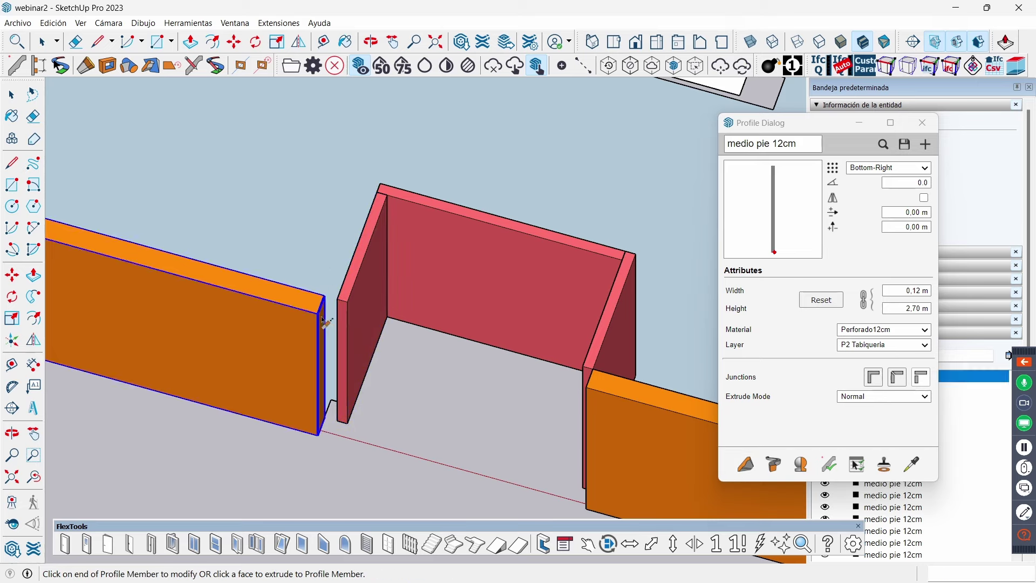
click(348, 301)
click(583, 366)
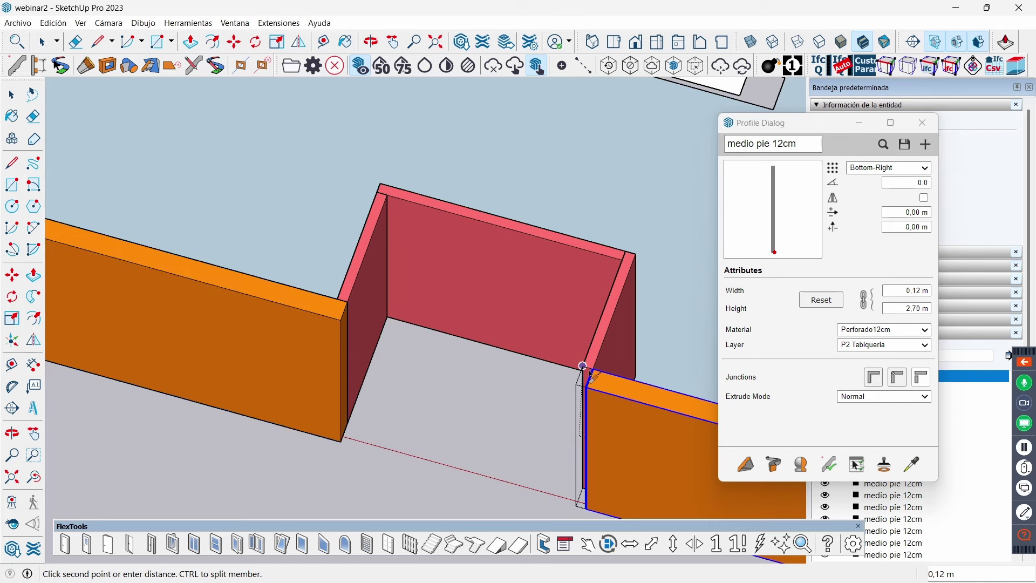
key(space)
scroll(540, 321, down, 5)
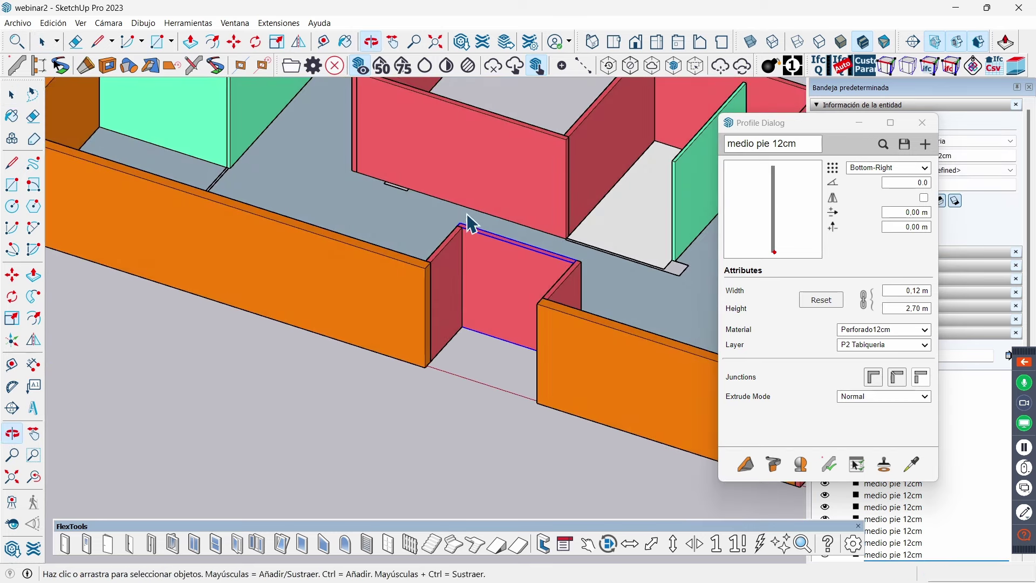
- Zoom out and orbit to a near top-down overview of the whole office floor plan
scroll(454, 370, down, 2)
scroll(490, 343, down, 2)
middle_drag(532, 289, 351, 323)
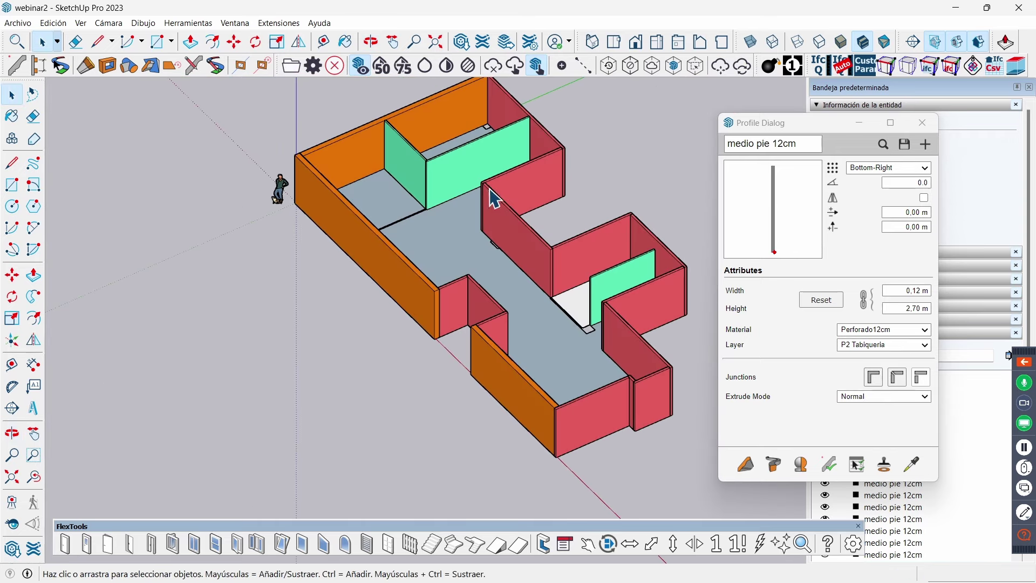
mouse_move(505, 326)
middle_down()
mouse_move(536, 352)
mouse_move(397, 319)
middle_up()
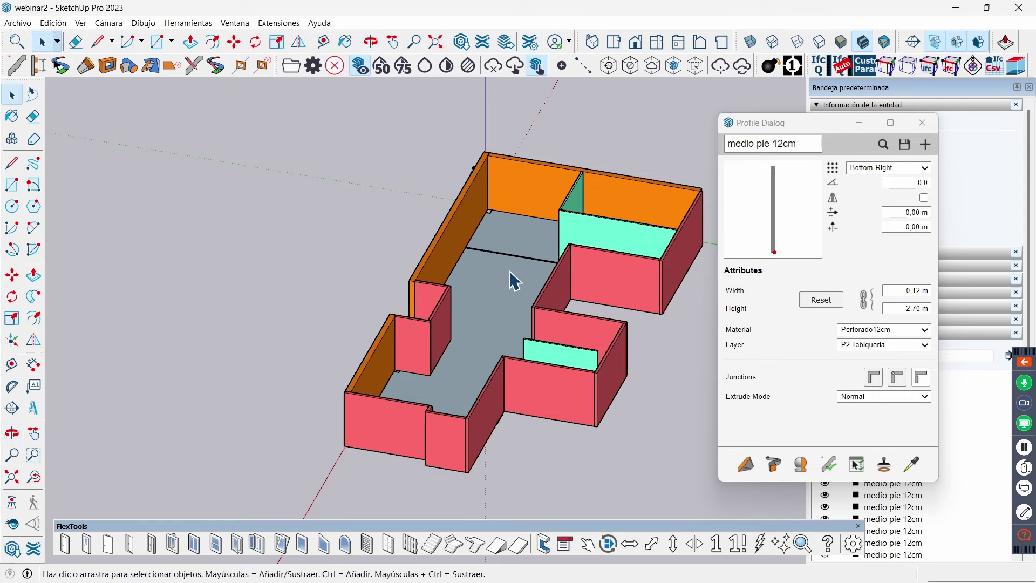
mouse_move(518, 285)
middle_down()
mouse_move(412, 300)
mouse_move(388, 293)
middle_up()
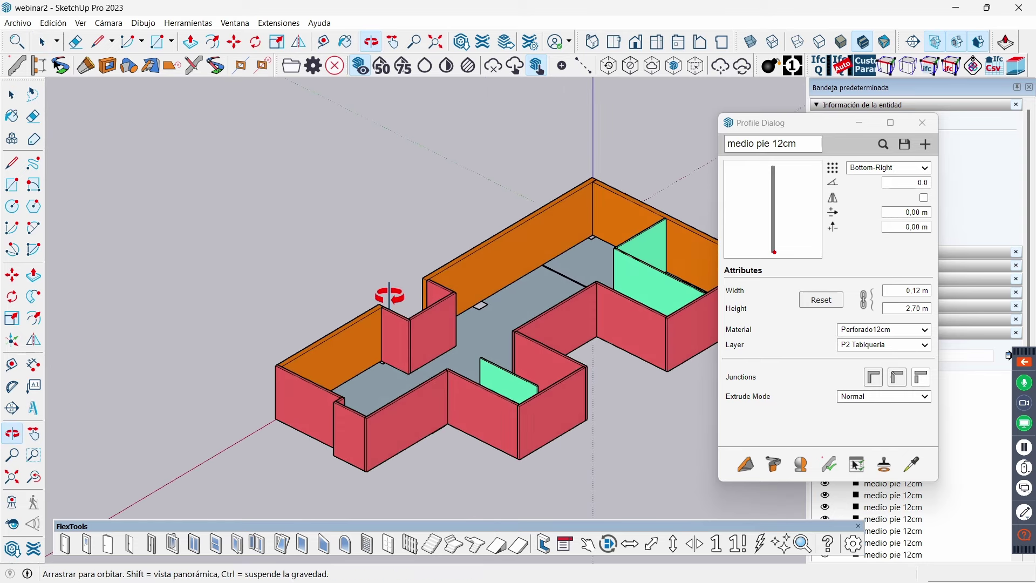
scroll(501, 259, down, 2)
mouse_move(502, 259)
middle_down()
mouse_move(492, 225)
mouse_move(439, 270)
mouse_move(461, 279)
mouse_move(453, 259)
middle_up()
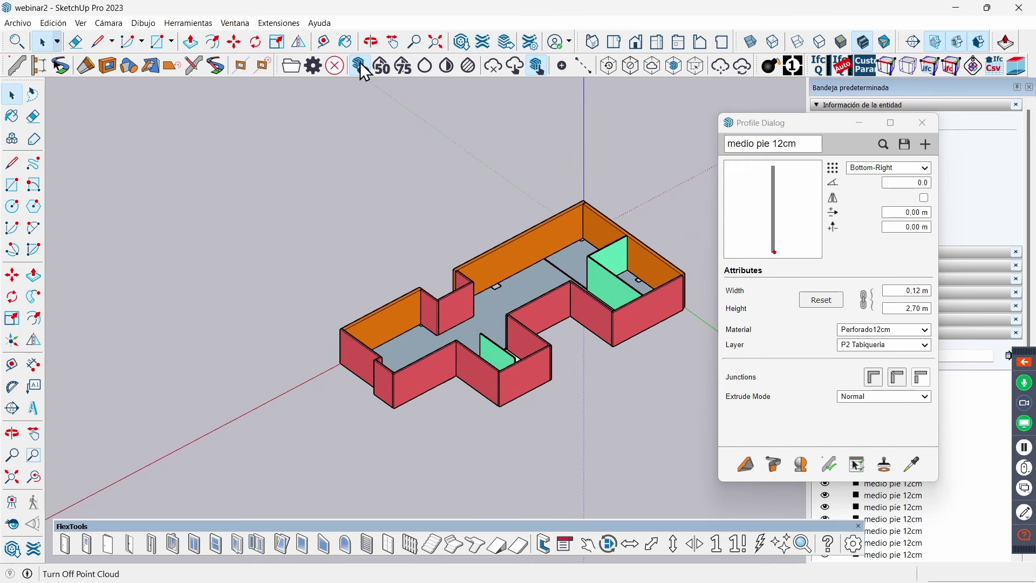
- Show the point cloud without blending and orbit around the office's red walls
click(426, 67)
scroll(477, 323, up, 2)
scroll(441, 296, up, 2)
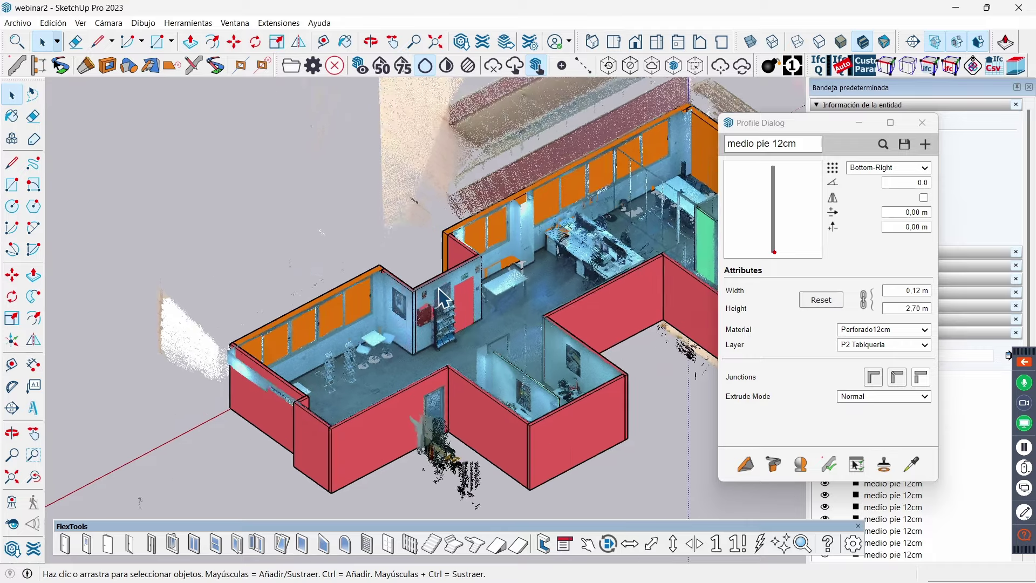
scroll(442, 298, up, 2)
mouse_move(442, 298)
middle_down()
mouse_move(501, 303)
mouse_move(457, 263)
middle_up()
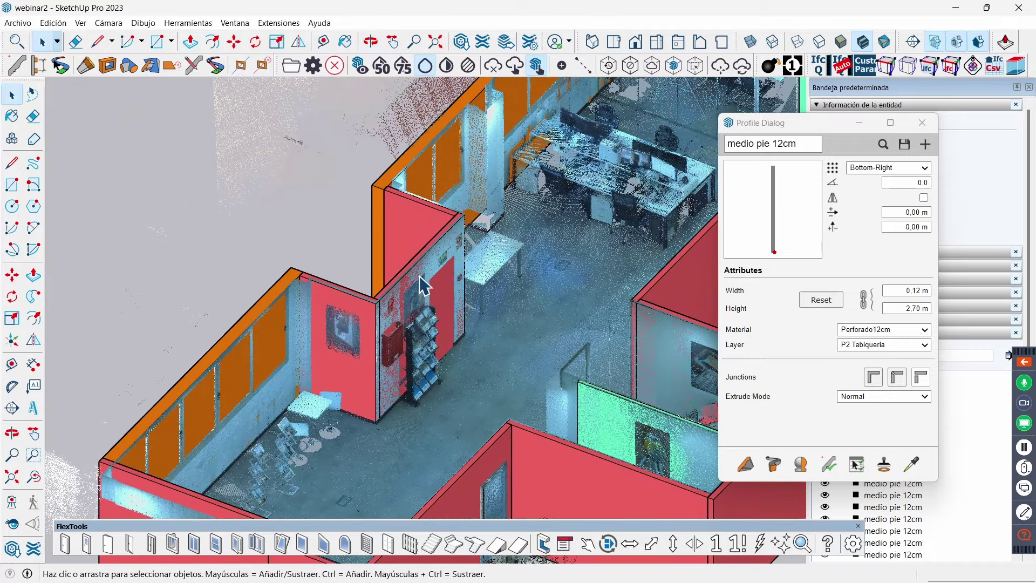
scroll(424, 284, up, 2)
scroll(424, 284, up, 2)
mouse_move(424, 285)
middle_down()
mouse_move(426, 236)
mouse_move(400, 254)
mouse_move(469, 270)
mouse_move(451, 261)
mouse_move(697, 271)
mouse_move(553, 208)
middle_up()
scroll(469, 270, up, 1)
scroll(474, 250, up, 2)
- Compare several rooms against the scan and start placing a FlexTools door
scroll(451, 261, down, 1)
scroll(492, 265, down, 2)
scroll(501, 257, up, 2)
scroll(501, 257, down, 2)
scroll(552, 208, up, 2)
scroll(552, 209, up, 2)
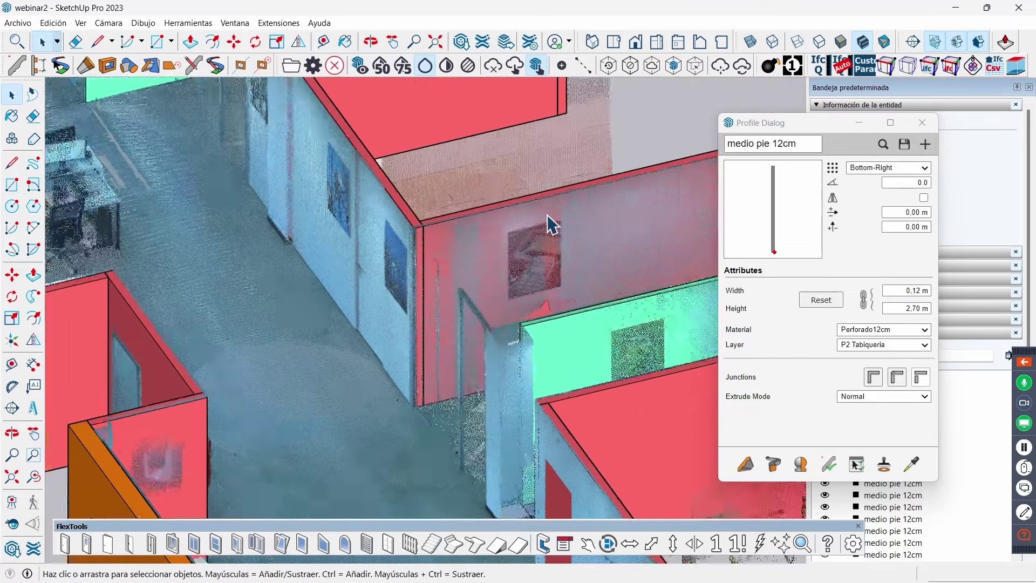
scroll(548, 224, up, 1)
mouse_move(475, 252)
middle_down()
mouse_move(597, 287)
mouse_move(515, 258)
middle_up()
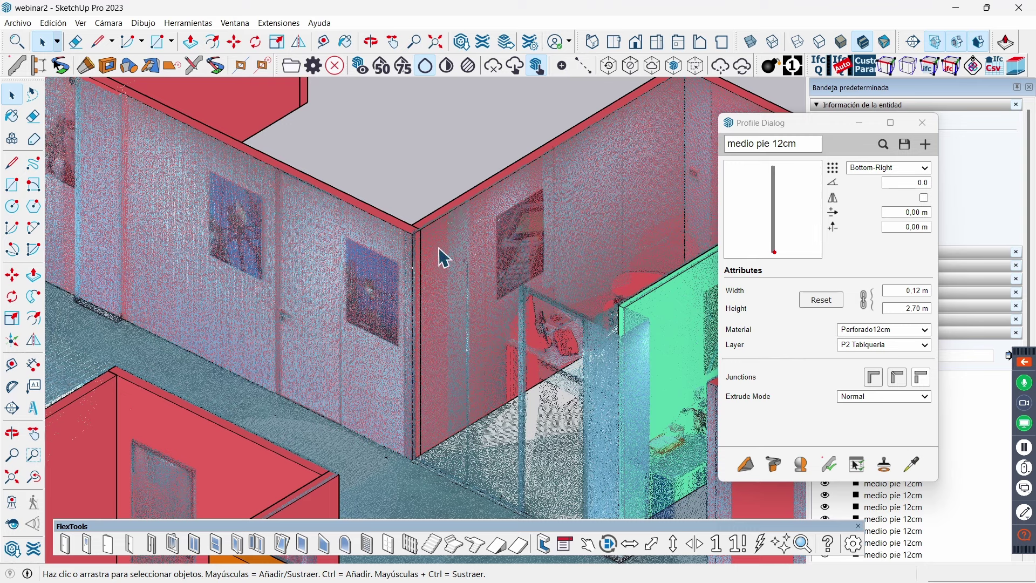
scroll(518, 249, down, 2)
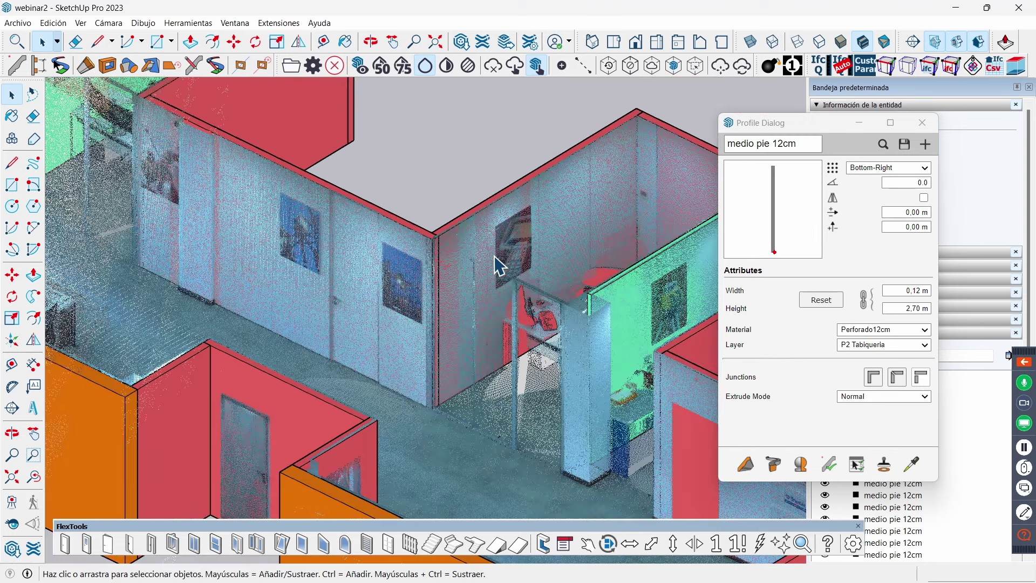
scroll(518, 249, down, 2)
scroll(517, 253, down, 1)
scroll(460, 264, down, 1)
scroll(456, 255, down, 1)
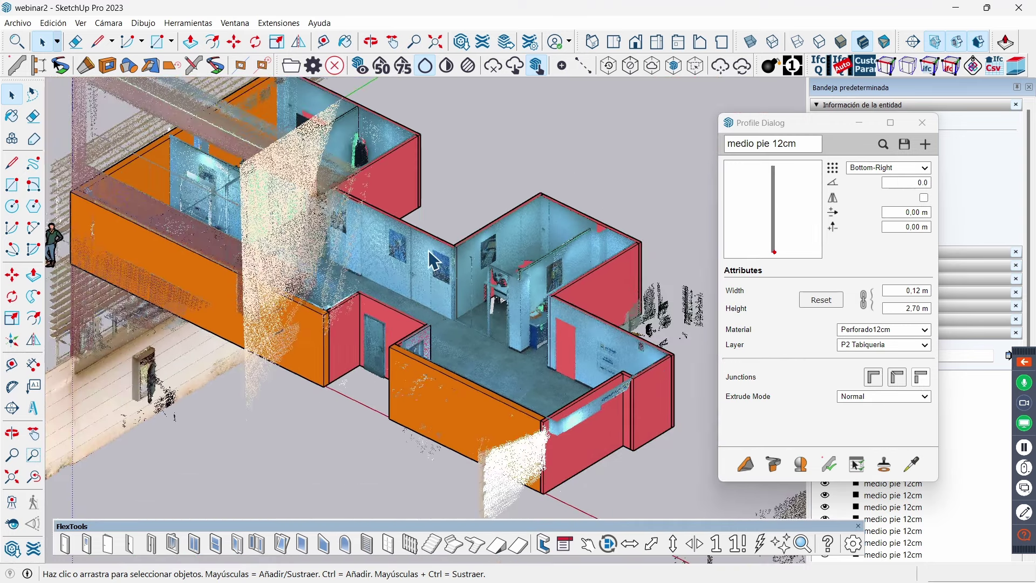
mouse_move(456, 255)
middle_down()
mouse_move(529, 249)
mouse_move(606, 296)
middle_up()
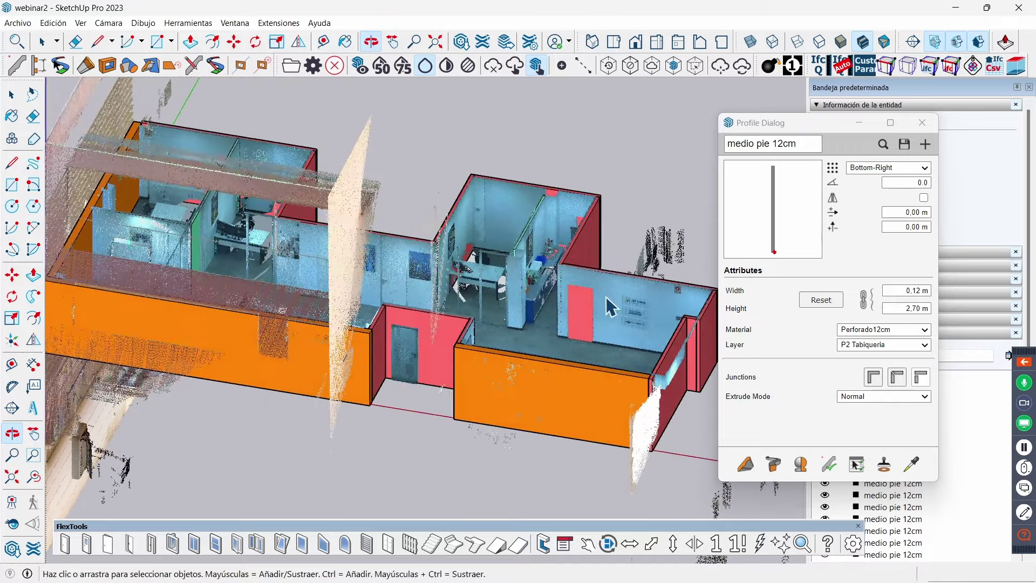
scroll(607, 303, up, 2)
scroll(604, 337, up, 2)
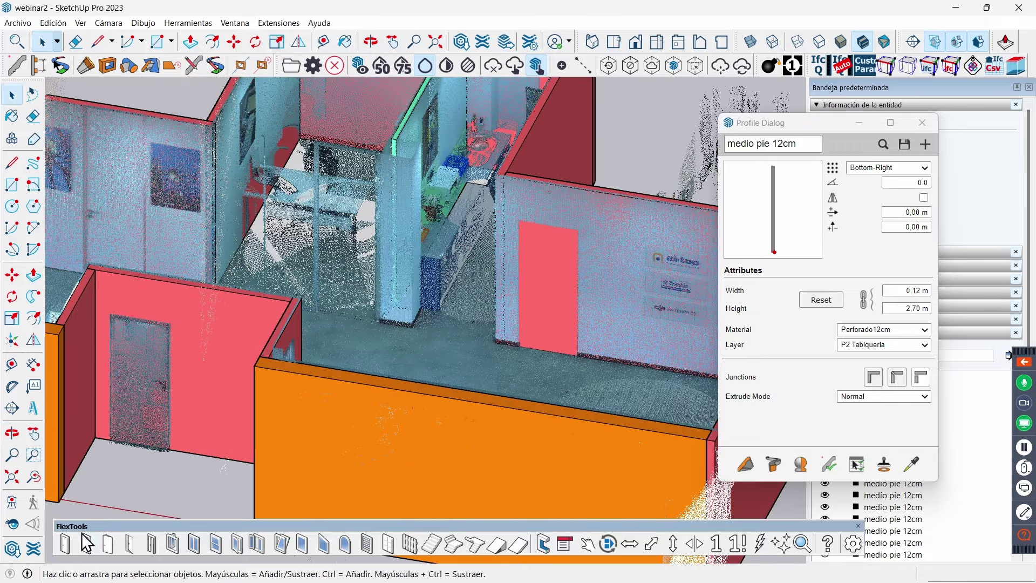
click(64, 544)
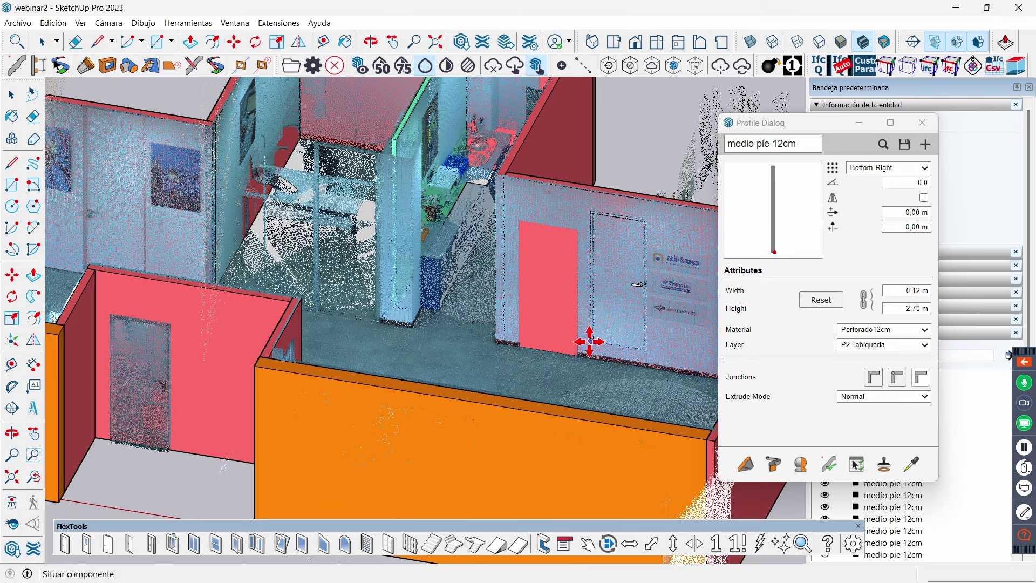
- Place the FlexTools door in the pink wall and move it into position
scroll(588, 342, up, 3)
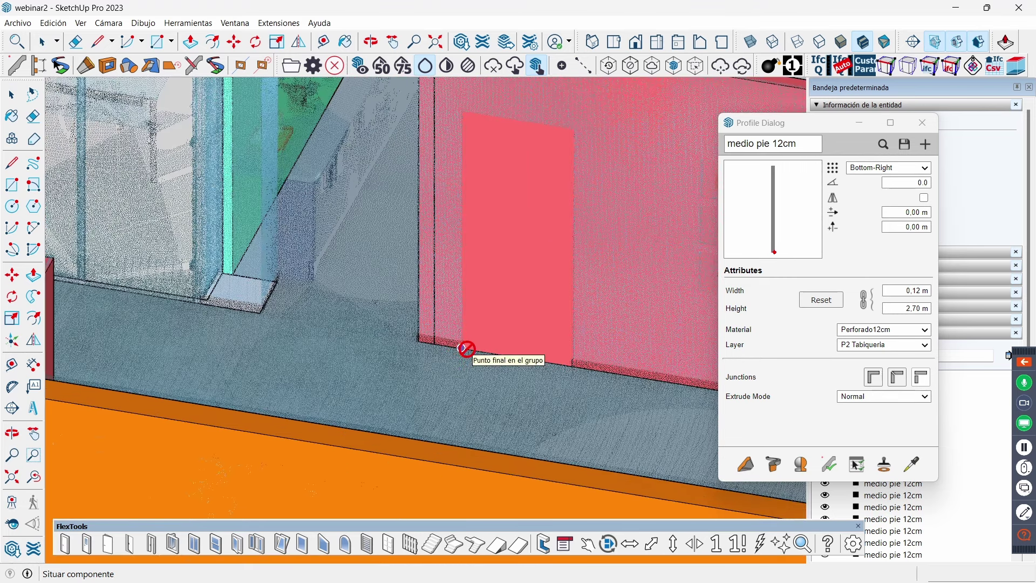
click(473, 349)
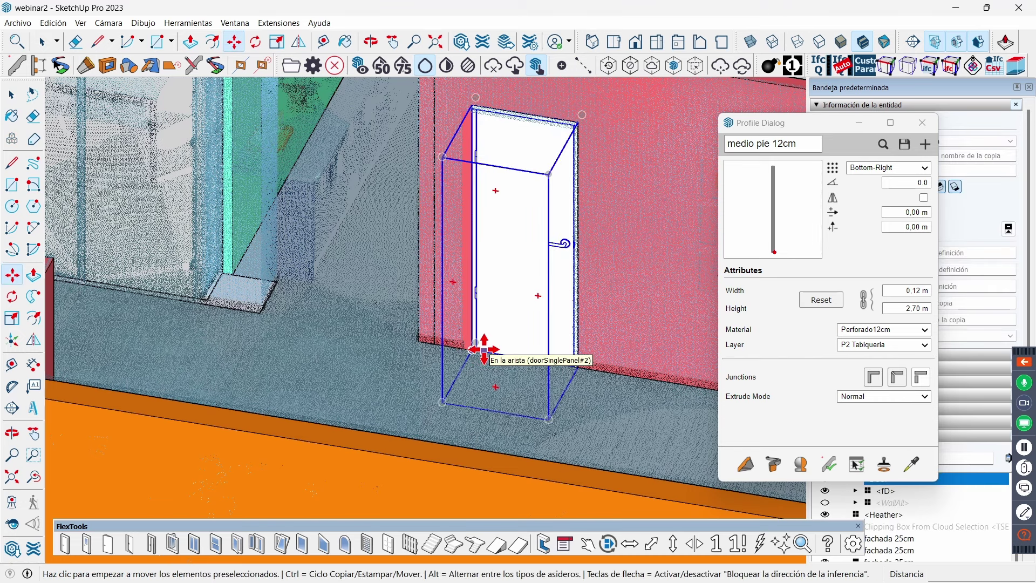
click(473, 349)
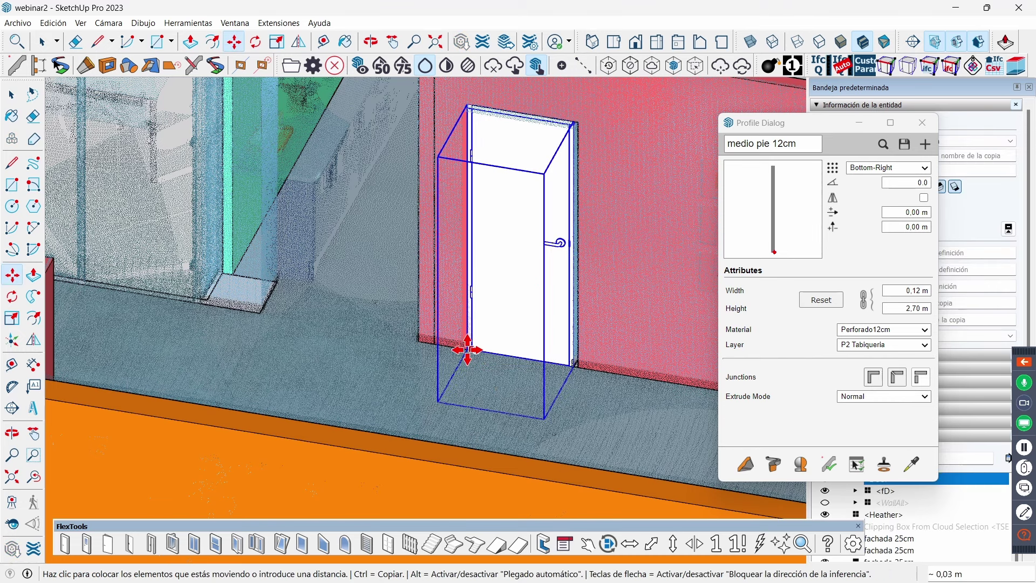
scroll(463, 349, up, 3)
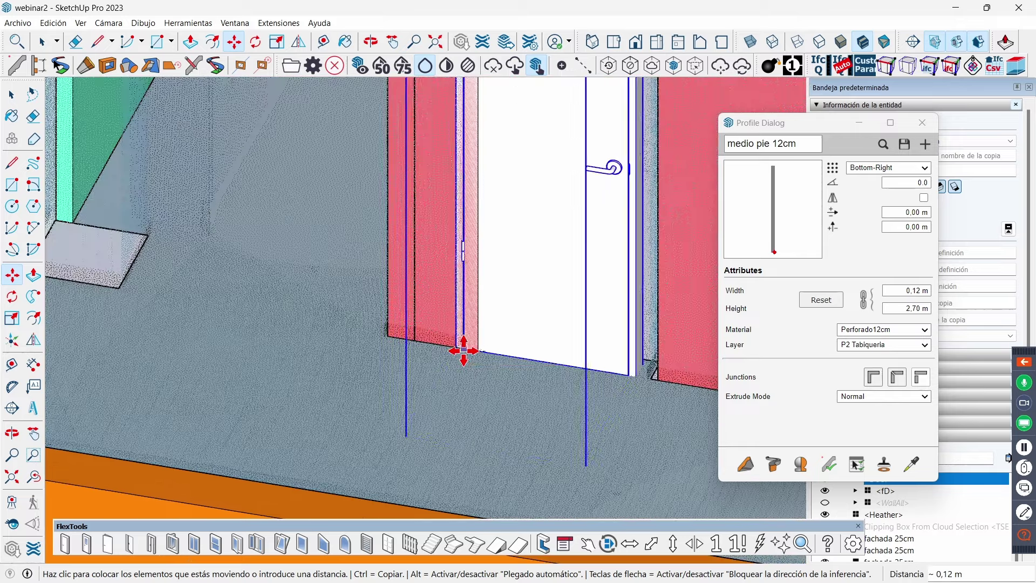
click(470, 350)
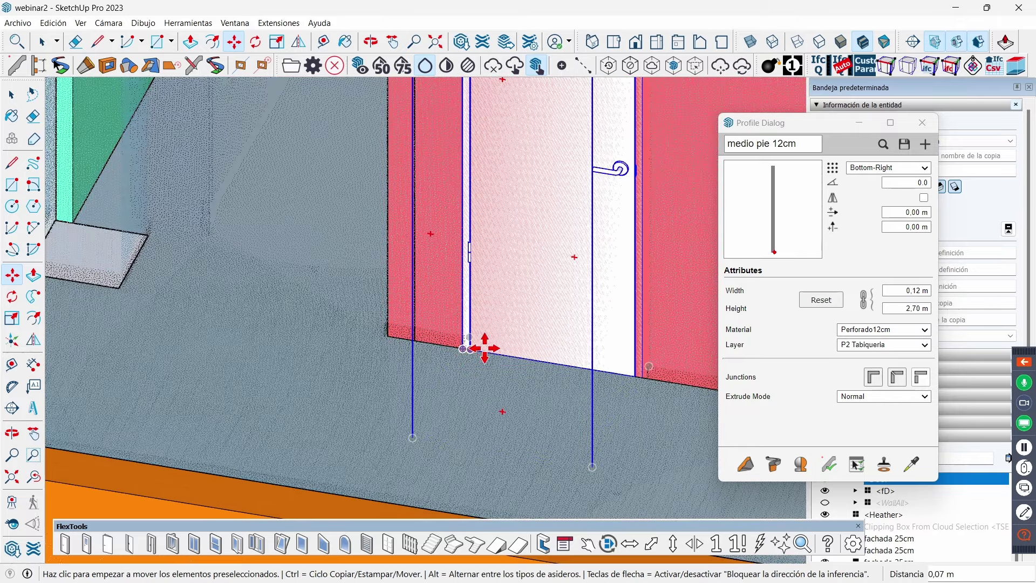
scroll(528, 357, down, 2)
mouse_move(563, 299)
middle_down()
mouse_move(625, 319)
mouse_move(624, 305)
middle_up()
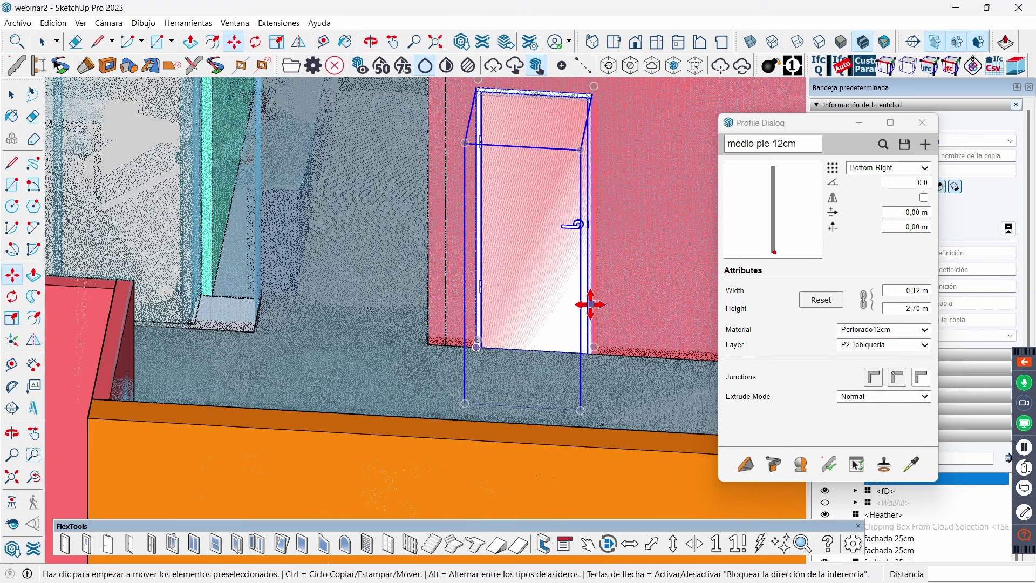
- Widen the door with Scale and flip it to open the other way
key(s)
click(588, 248)
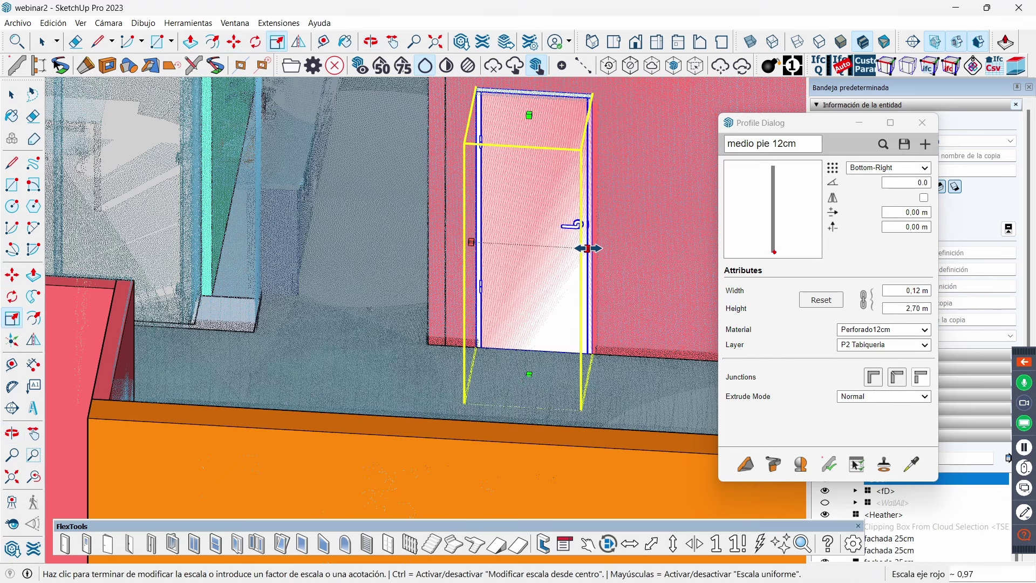
scroll(588, 232, up, 2)
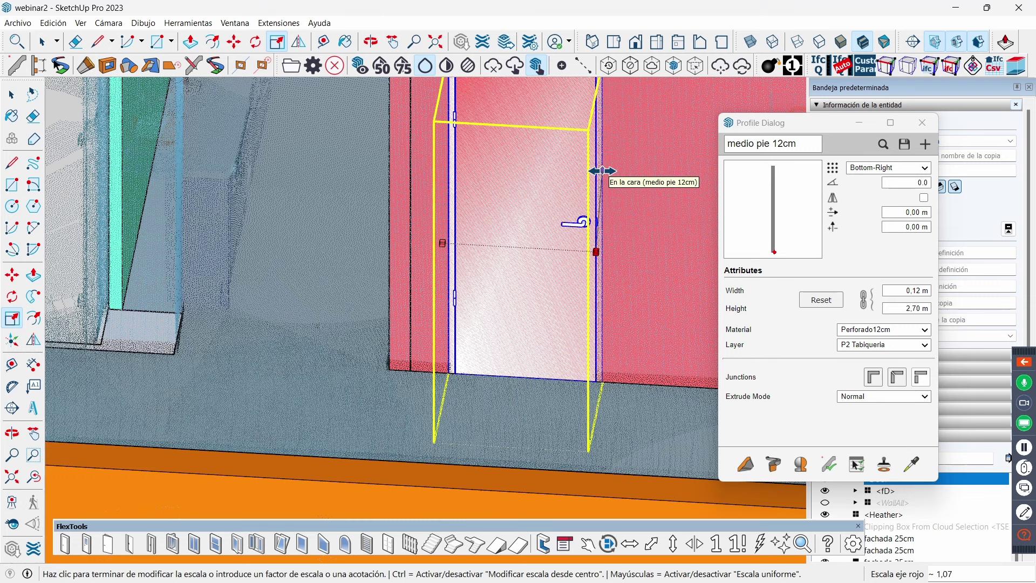
key(space)
mouse_move(504, 336)
middle_down()
mouse_move(480, 321)
mouse_move(509, 335)
middle_up()
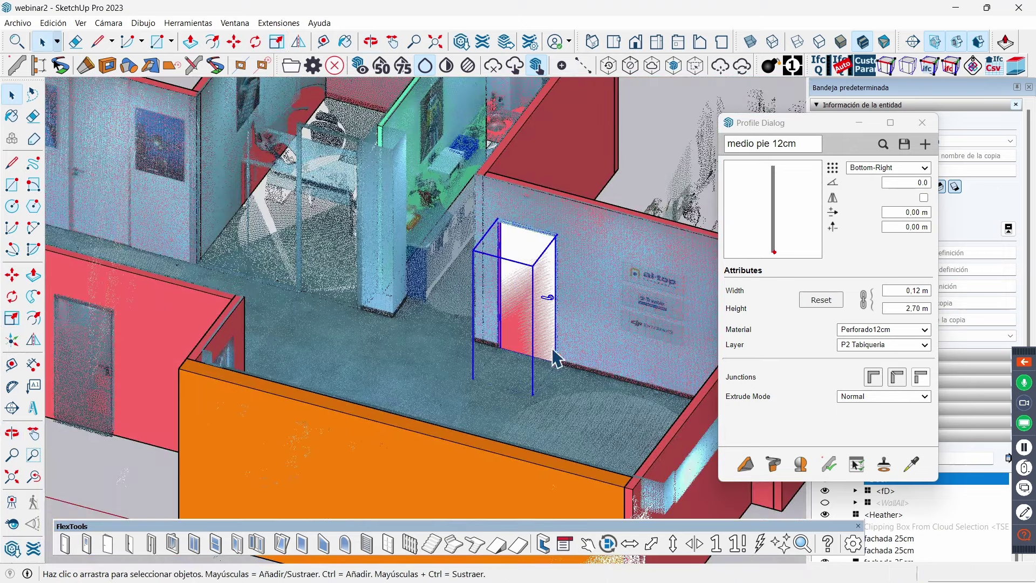
click(652, 543)
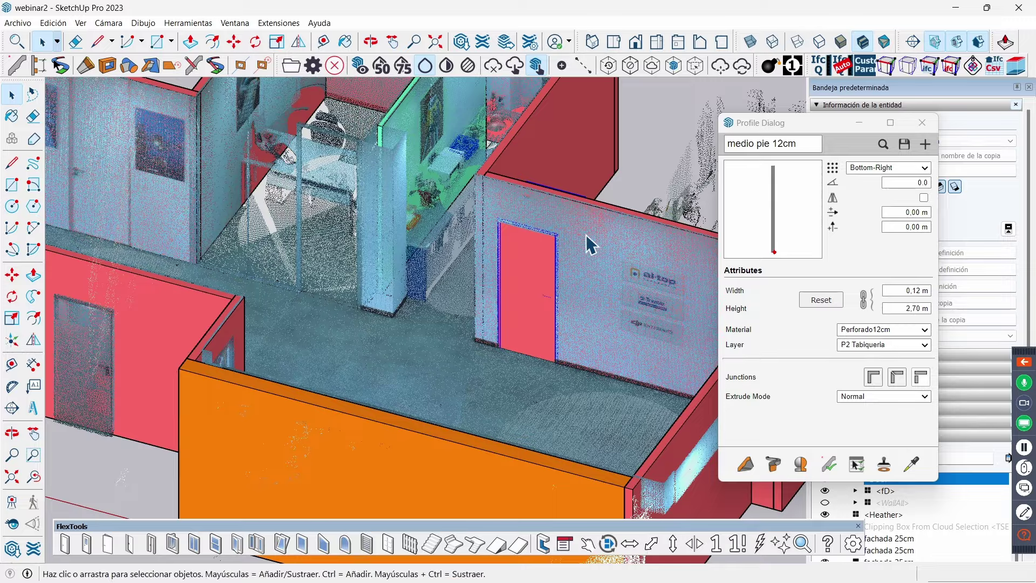
mouse_move(542, 302)
middle_down()
mouse_move(533, 311)
mouse_move(423, 259)
mouse_move(620, 294)
mouse_move(398, 220)
mouse_move(513, 252)
mouse_move(510, 281)
middle_up()
scroll(509, 281, up, 2)
scroll(519, 268, up, 2)
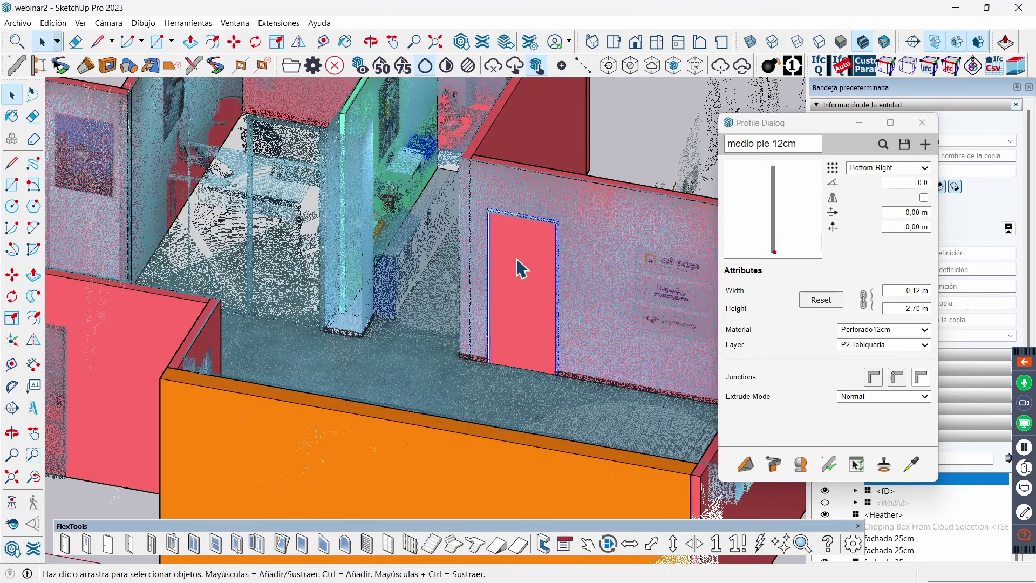
- Open the wall-cutting panel and hide the point cloud to inspect the door opening
click(545, 544)
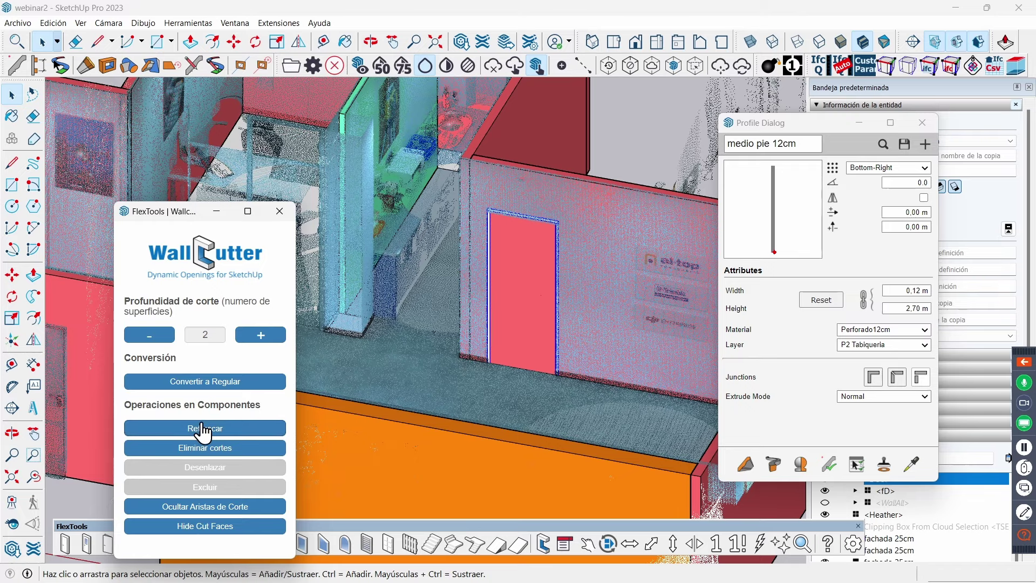
scroll(569, 261, down, 2)
middle_drag(566, 265, 537, 299)
scroll(550, 262, up, 2)
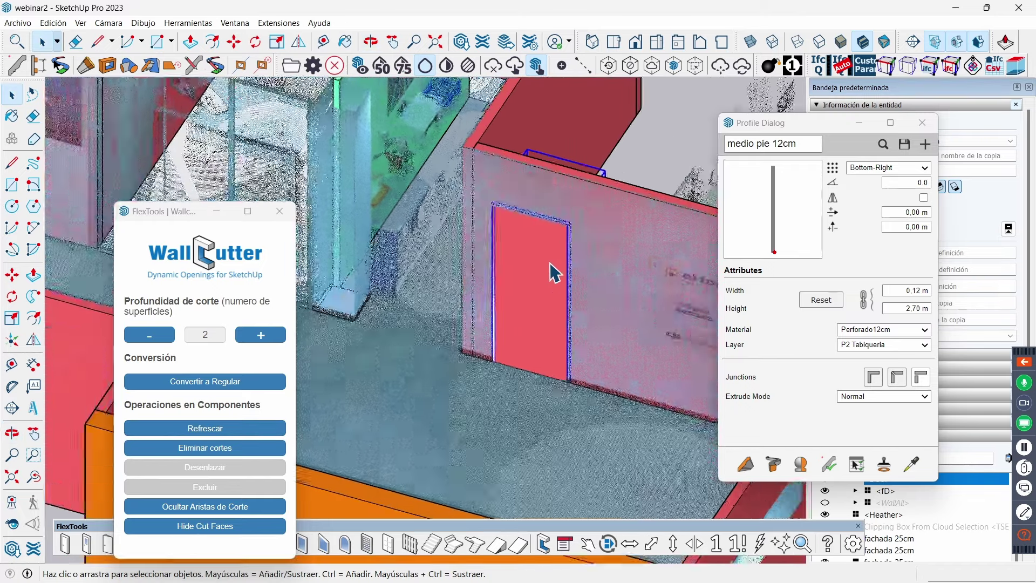
scroll(550, 262, up, 2)
middle_drag(558, 264, 553, 246)
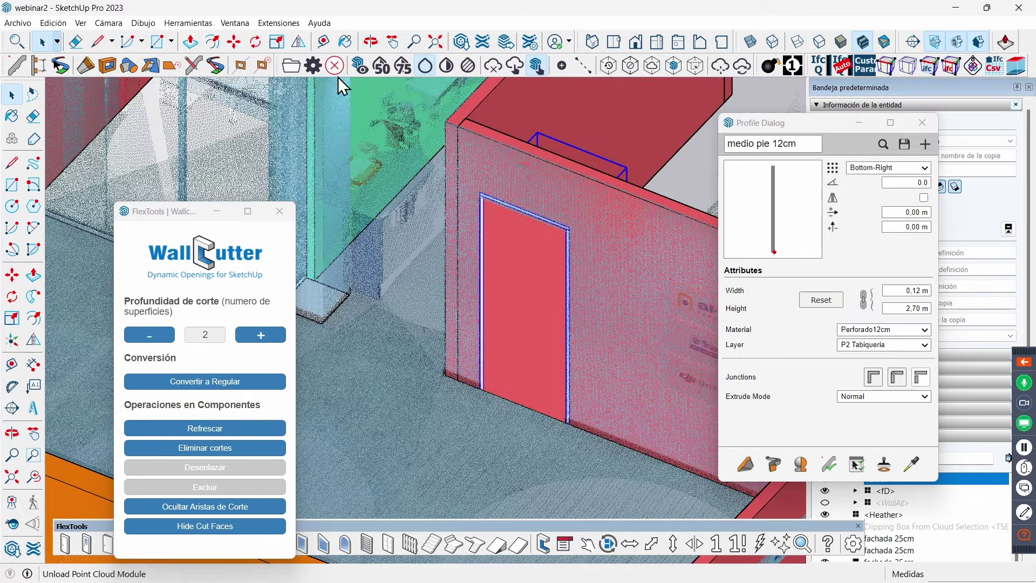
click(357, 63)
middle_drag(567, 308, 564, 301)
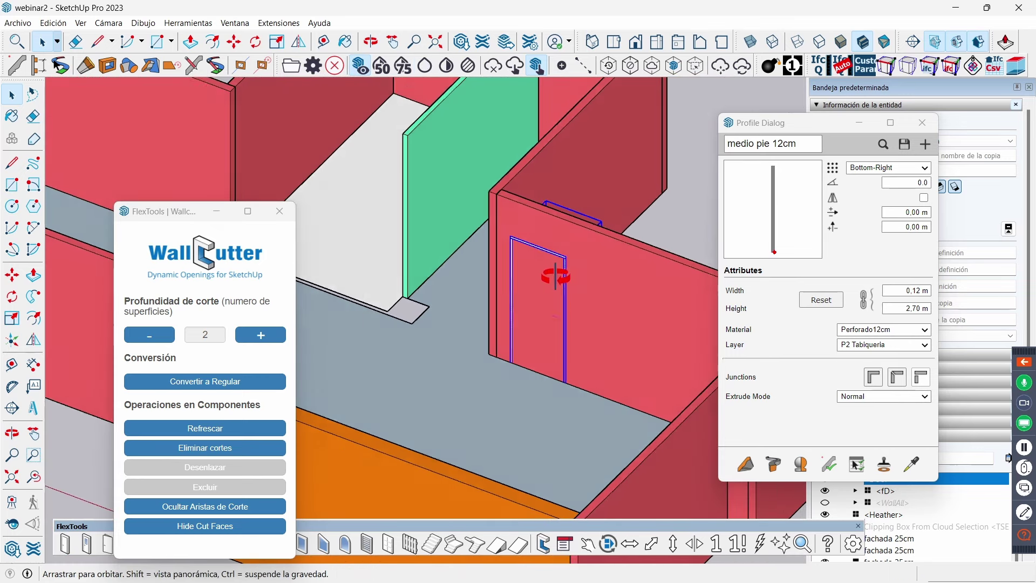
scroll(564, 301, up, 2)
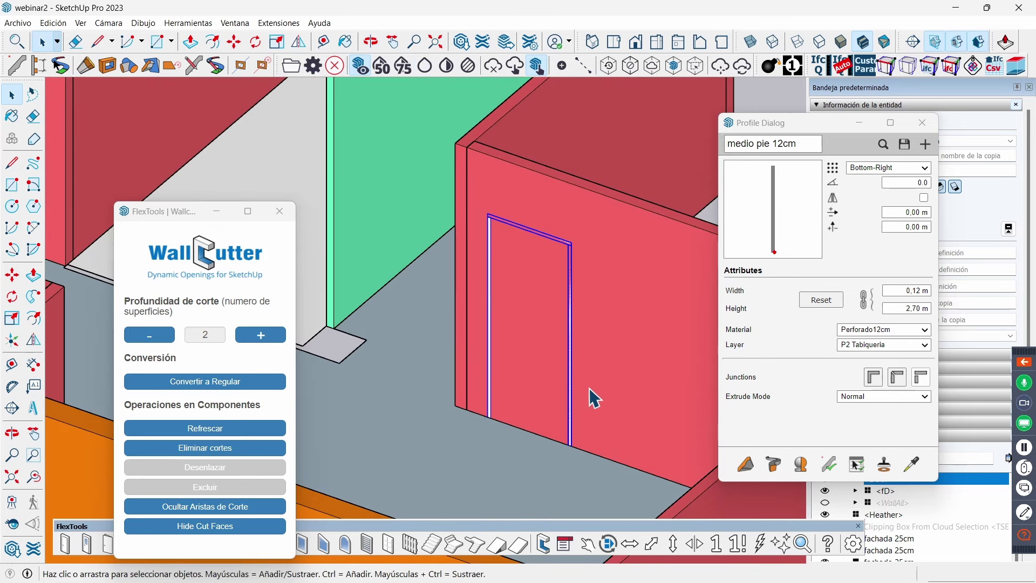
- Select the door opening, flip it, refresh the Wall Cutter cut, and delete it
click(534, 348)
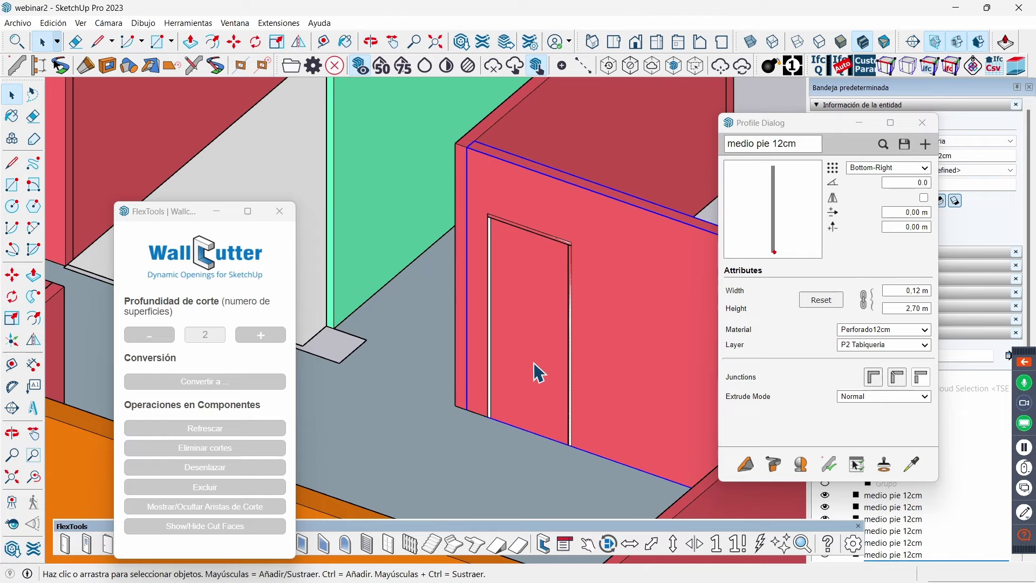
click(573, 285)
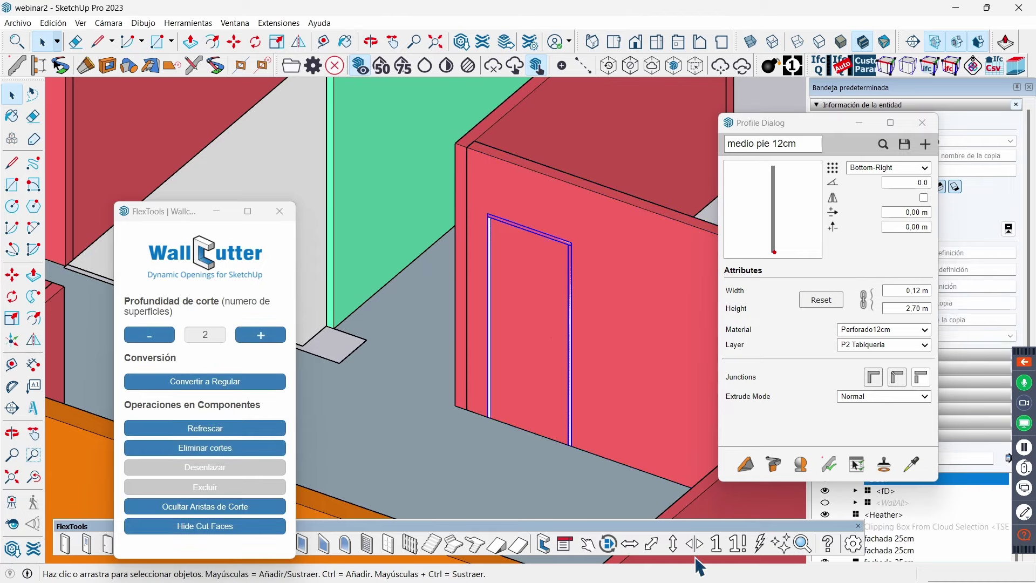
click(651, 544)
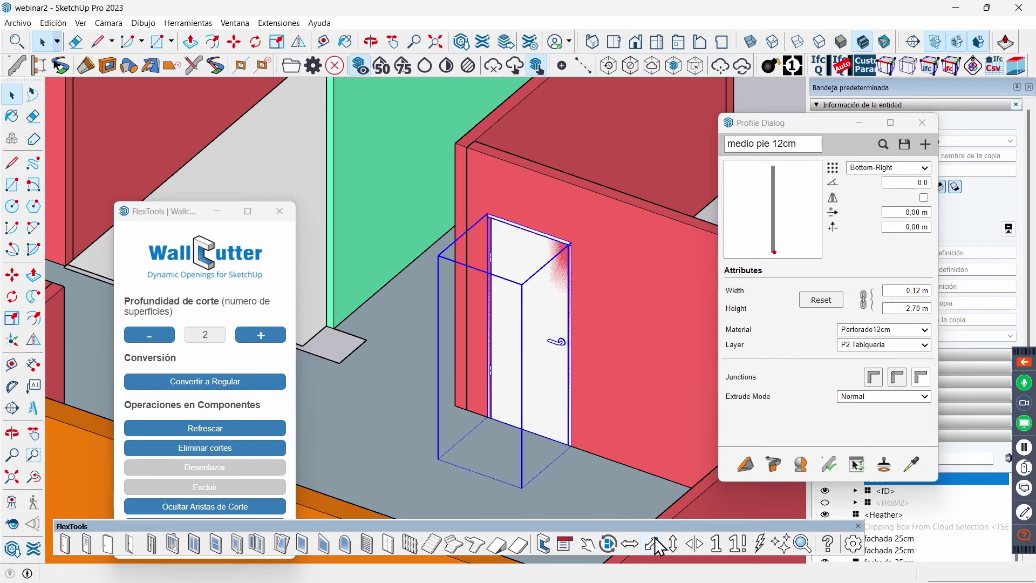
scroll(561, 306, up, 2)
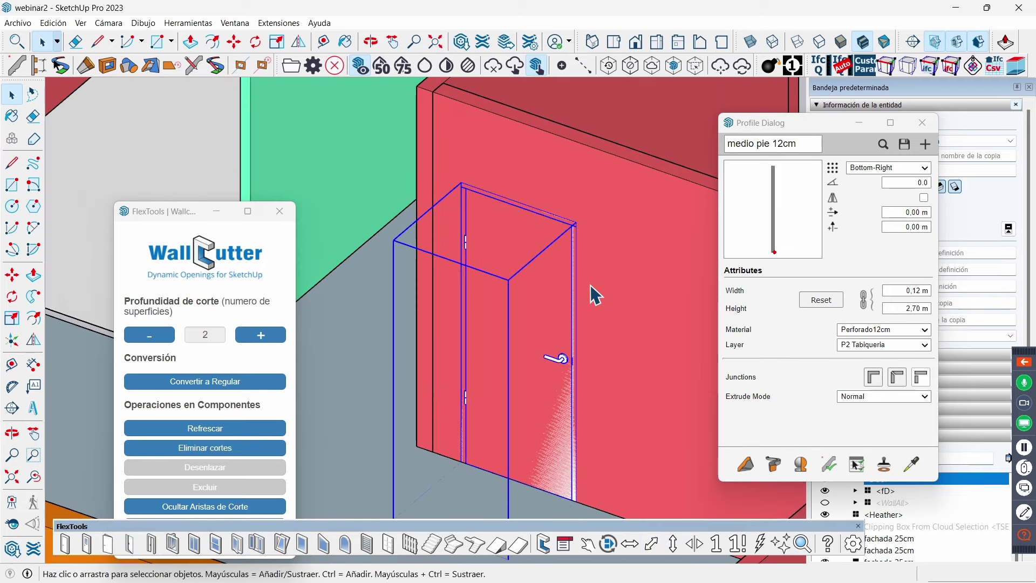
scroll(558, 283, down, 2)
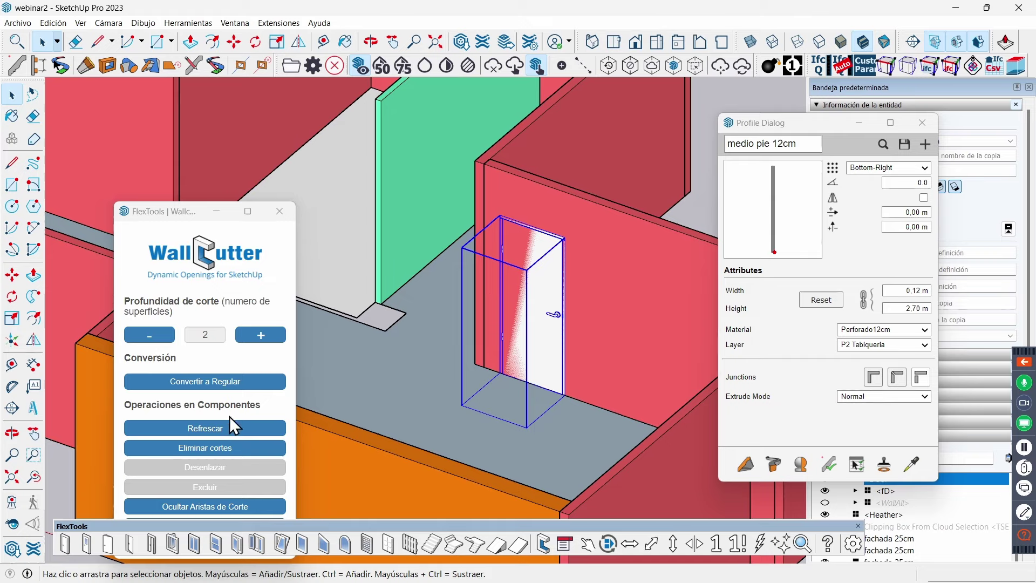
click(230, 418)
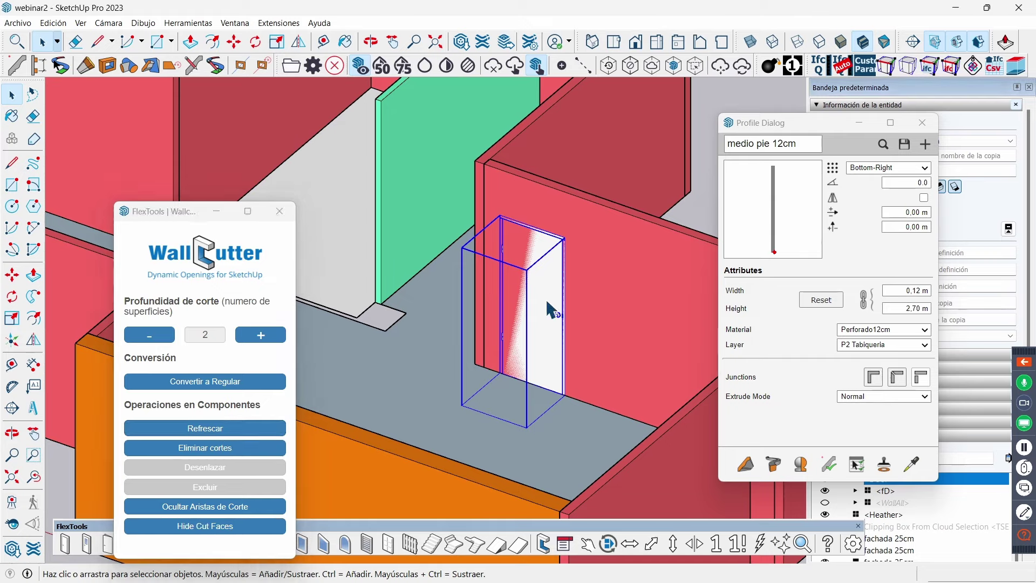
key(Delete)
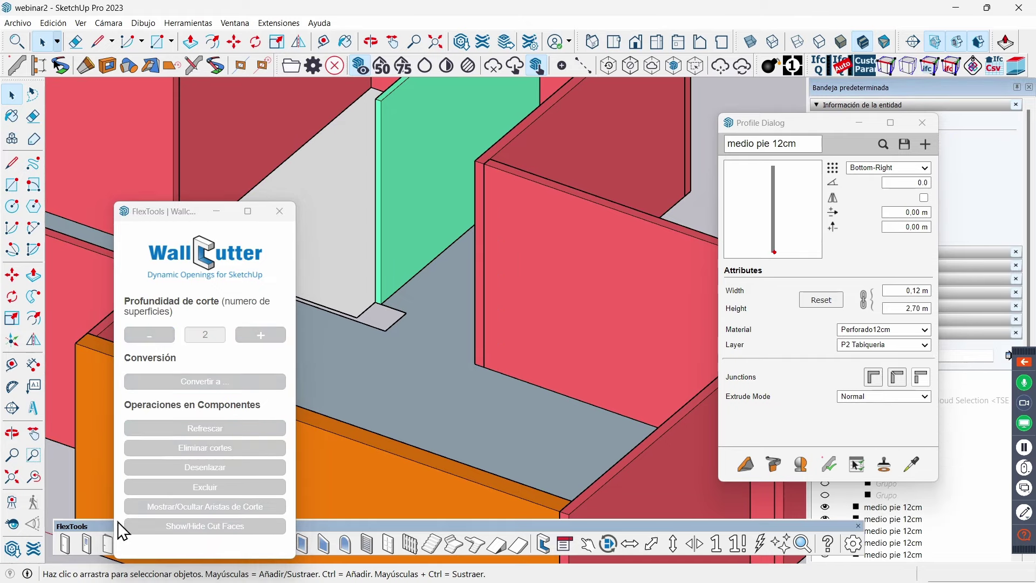
- Place a FlexTools door on the red wall near its corner and flip its swing
click(65, 543)
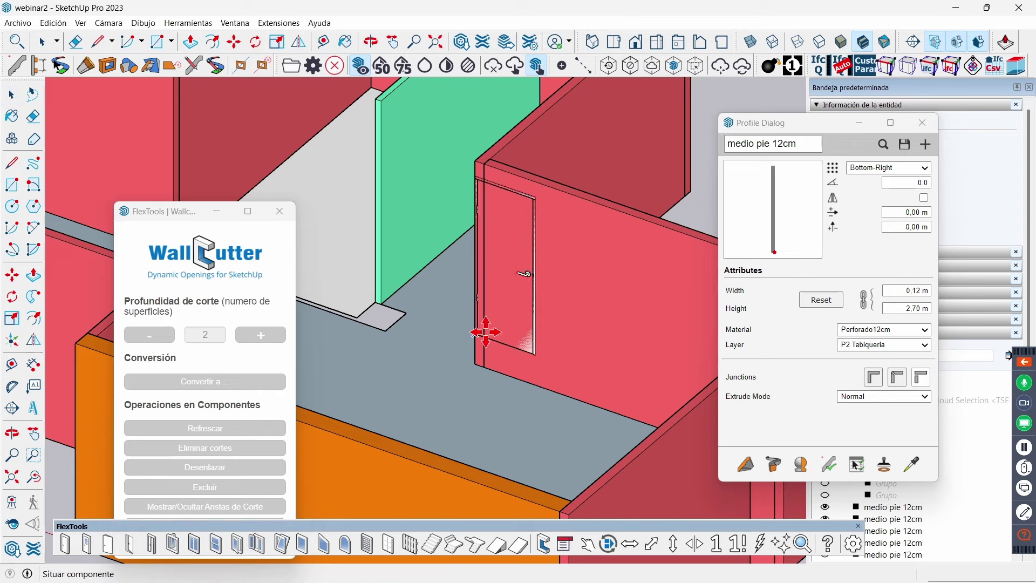
click(509, 372)
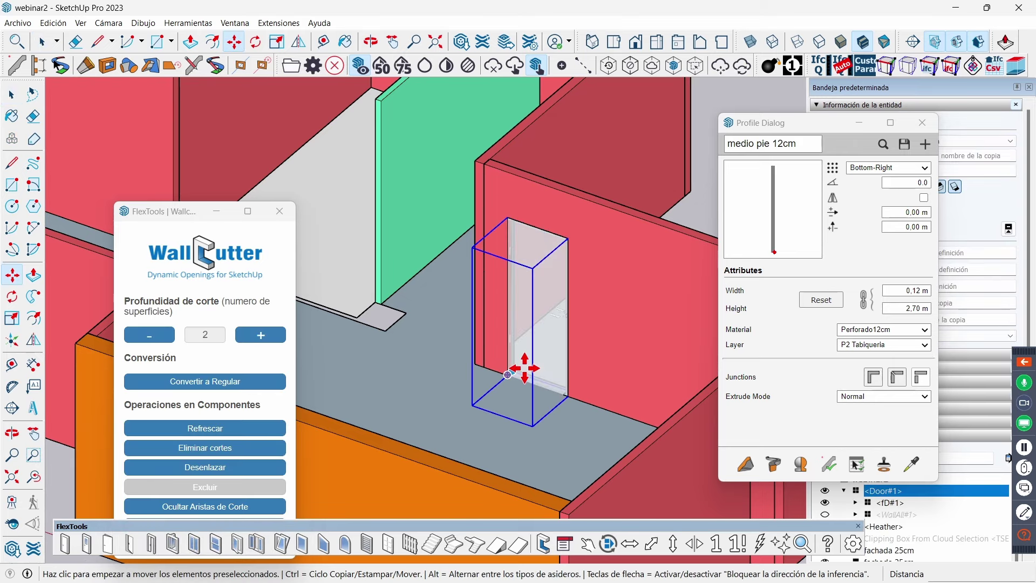
click(656, 547)
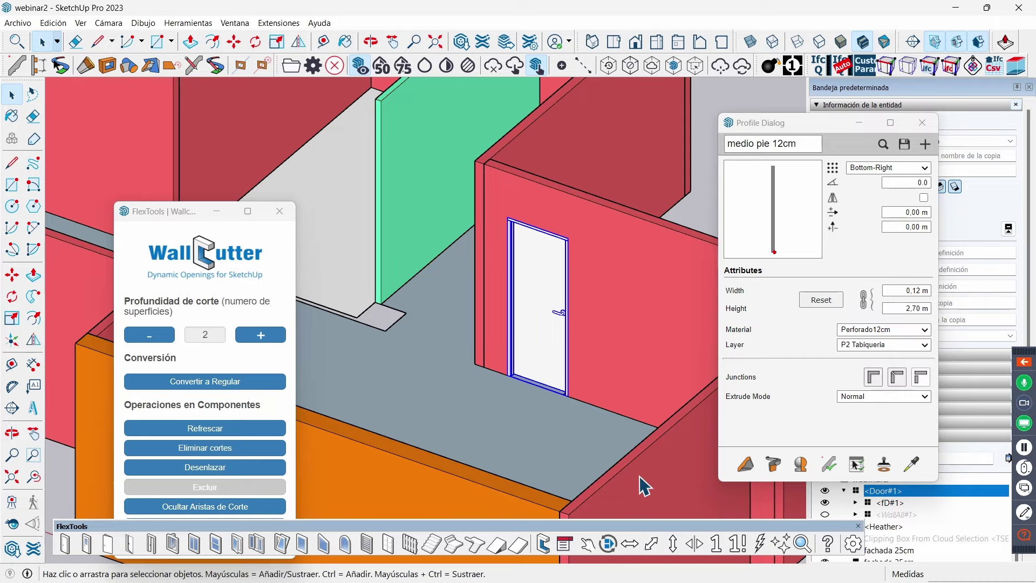
mouse_move(630, 345)
middle_down()
mouse_move(580, 371)
mouse_move(261, 280)
middle_up()
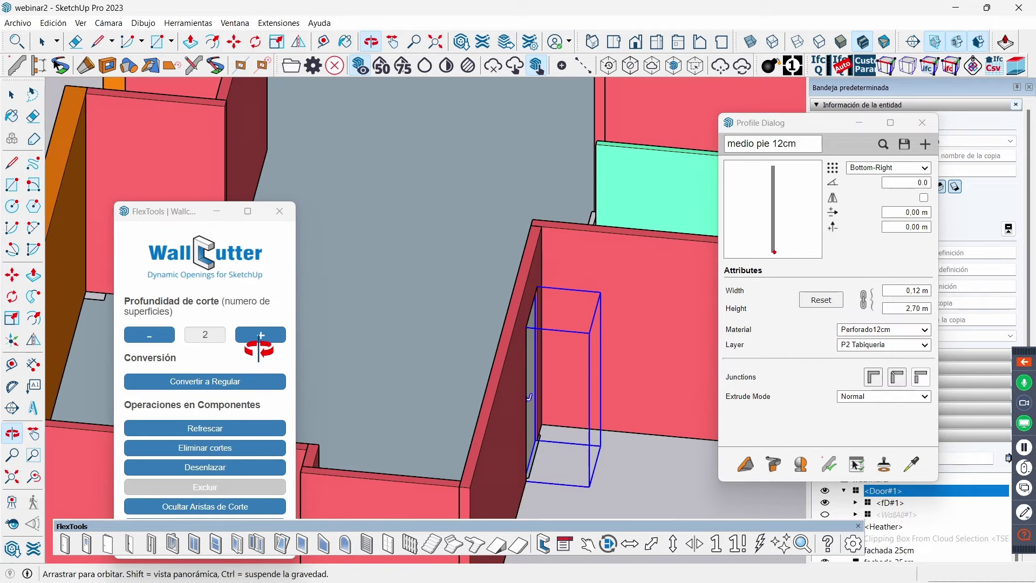
mouse_move(500, 409)
middle_down()
mouse_move(408, 360)
mouse_move(423, 374)
middle_up()
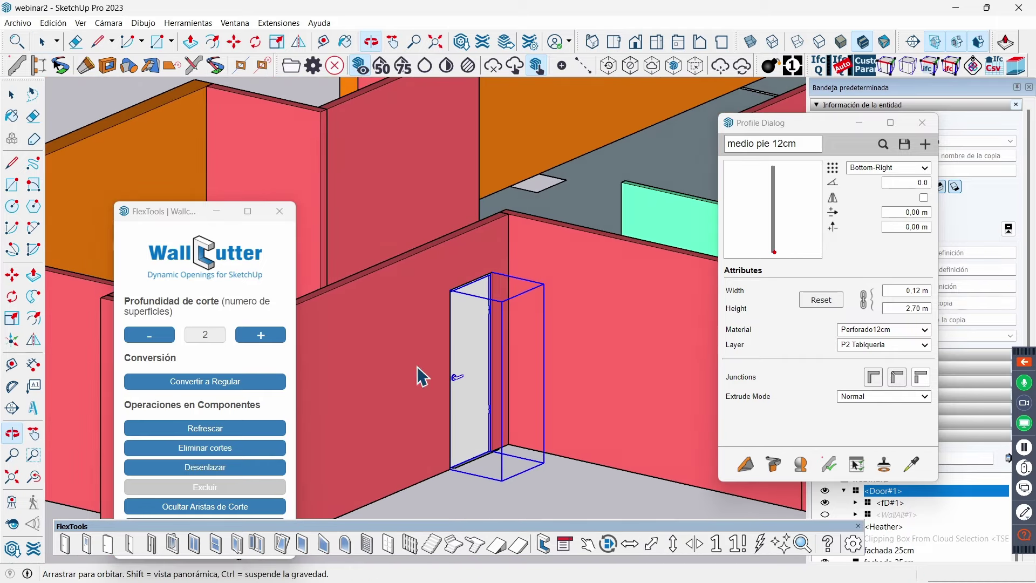
key(space)
- Turn on the FlexTools - 2D Plan tag to show the door's floor swing arc
mouse_move(835, 125)
mouse_down()
mouse_move(772, 169)
mouse_move(682, 366)
mouse_up()
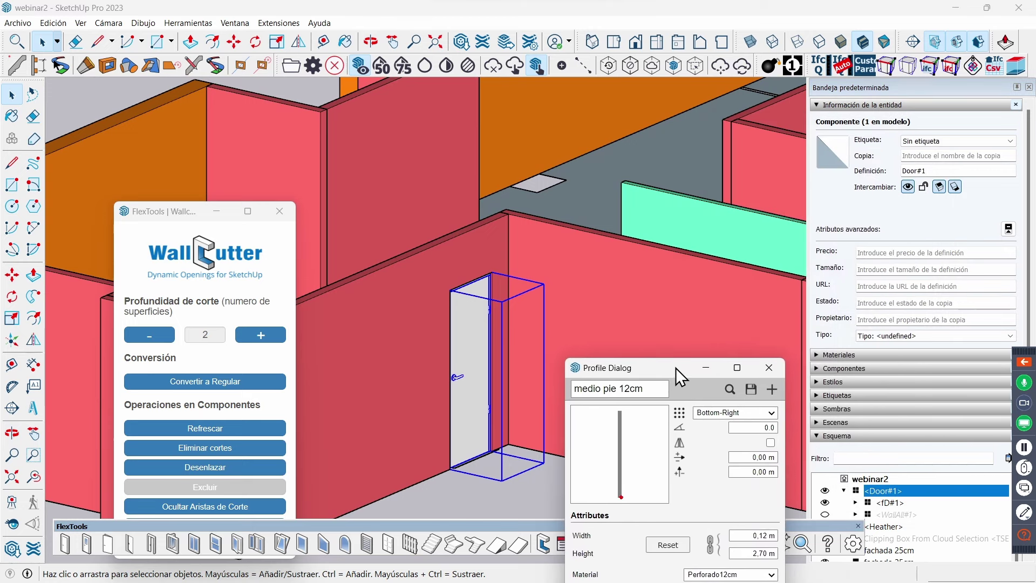
click(855, 105)
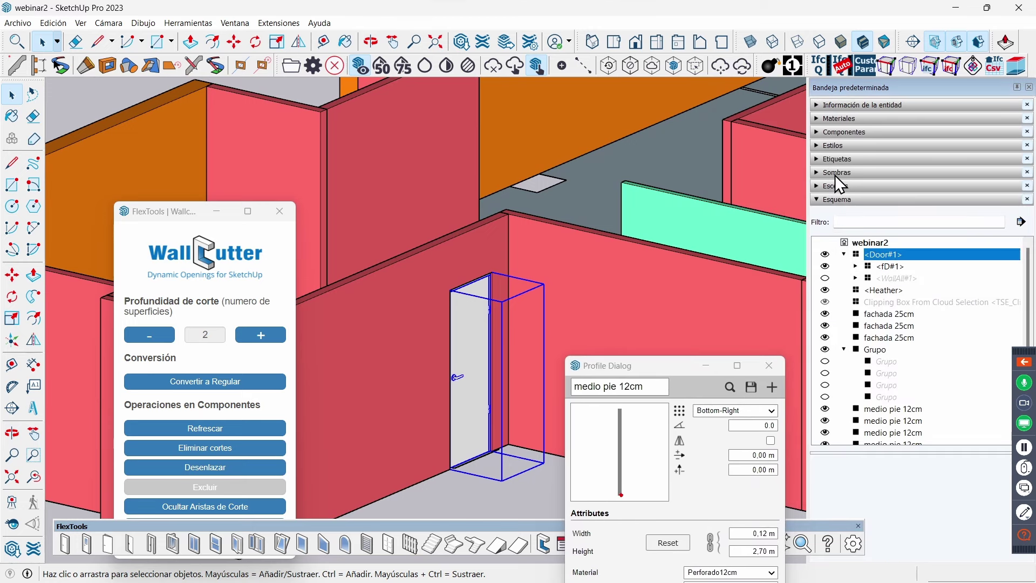
click(820, 159)
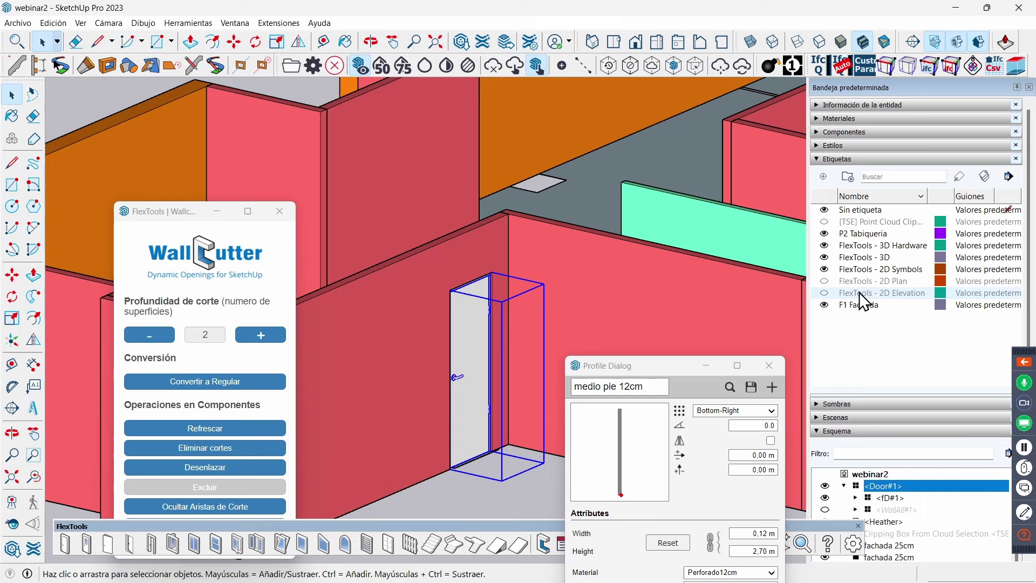
click(824, 281)
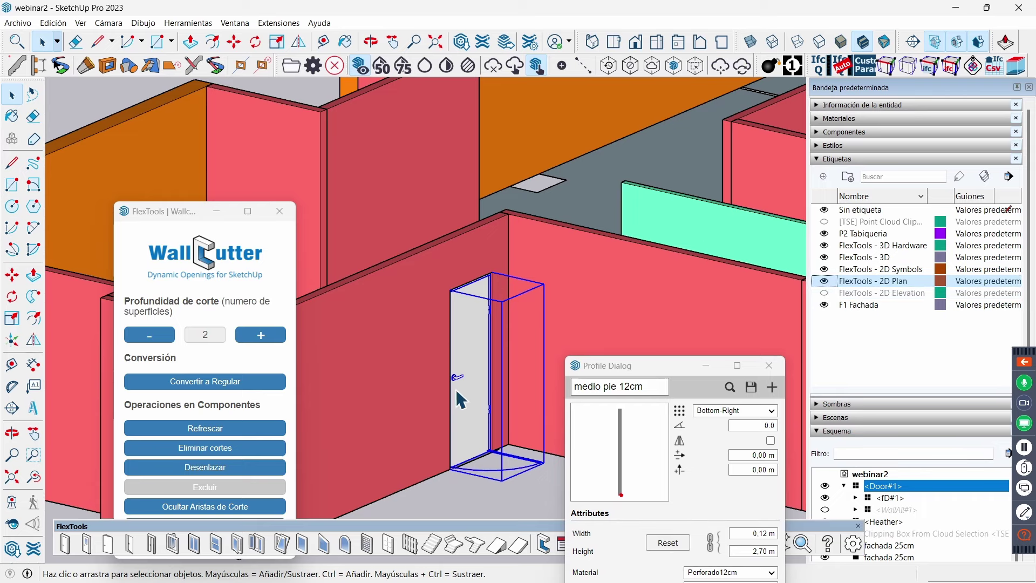
middle_drag(457, 399, 502, 475)
scroll(510, 394, up, 3)
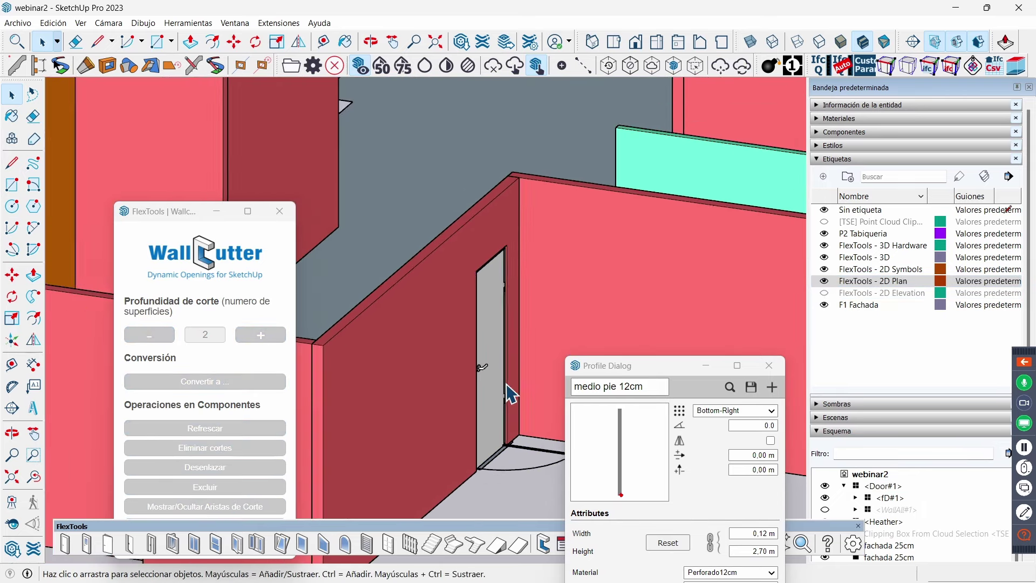
mouse_move(510, 394)
middle_down()
mouse_move(451, 347)
mouse_move(647, 335)
mouse_move(613, 331)
mouse_move(501, 256)
middle_up()
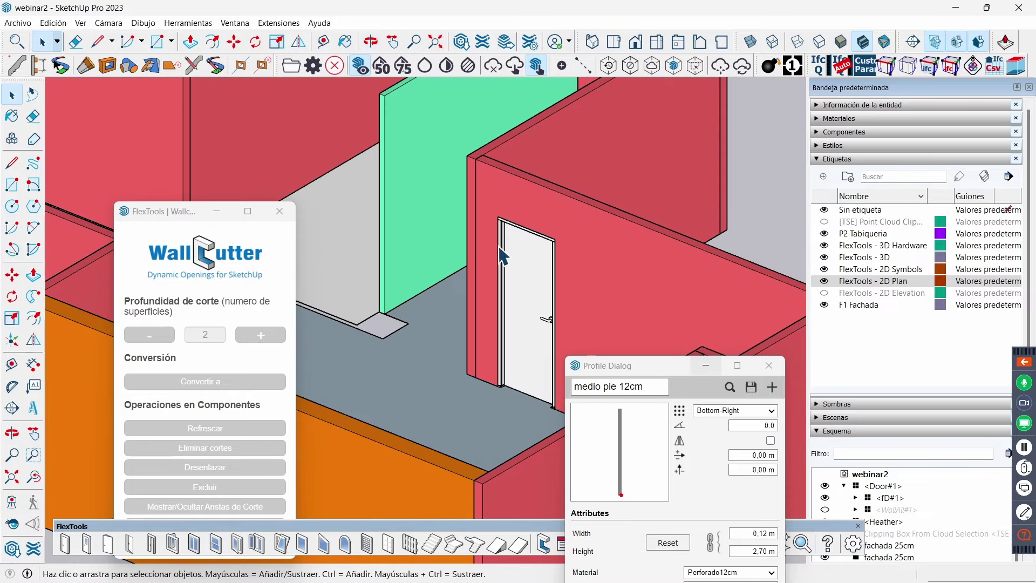
- With the point cloud and X-ray on, scale the door wider on both sides along red
click(427, 67)
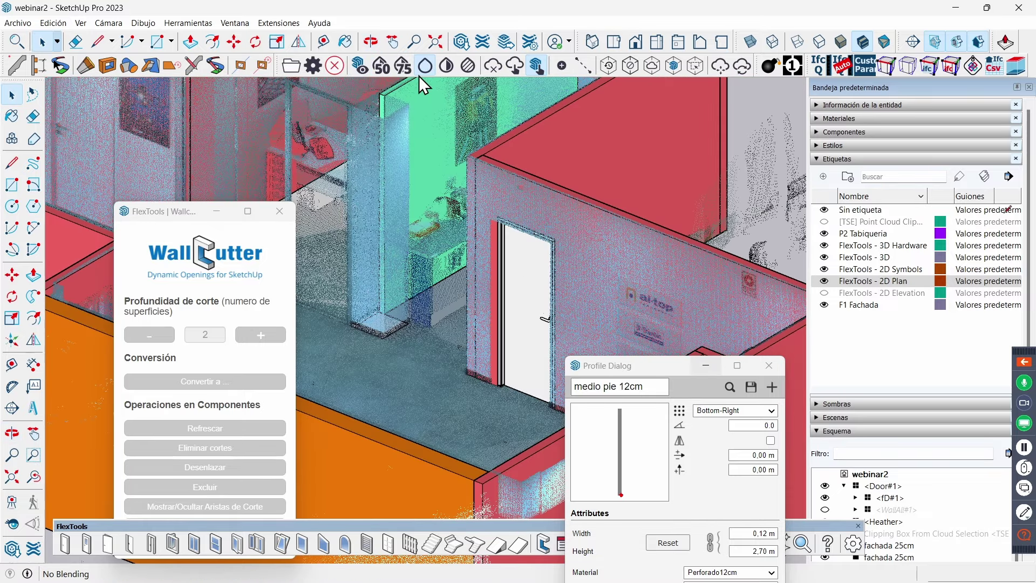
scroll(523, 296, up, 2)
mouse_move(645, 283)
middle_down()
mouse_move(465, 238)
mouse_move(527, 241)
mouse_move(486, 259)
middle_up()
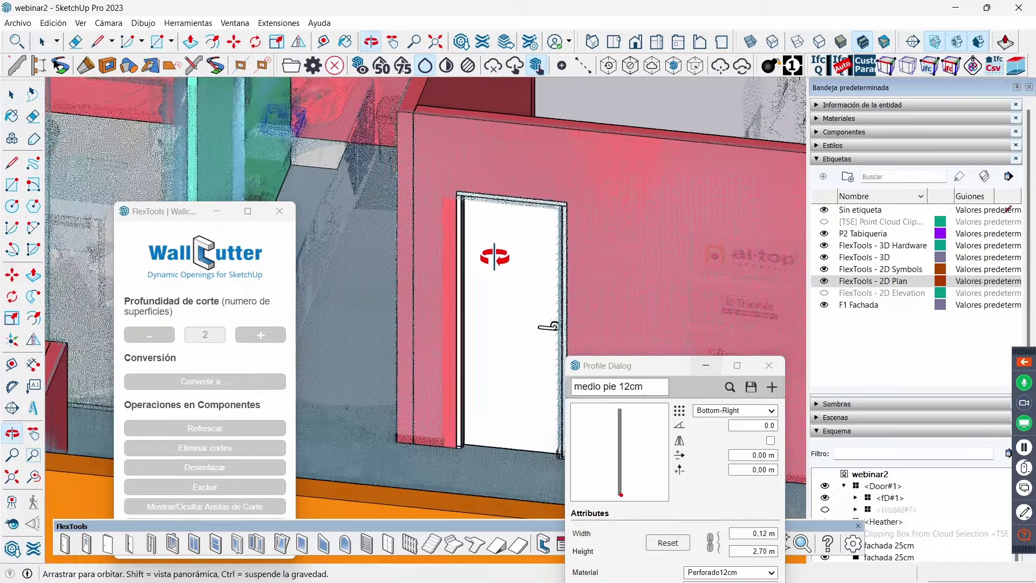
click(486, 259)
key(s)
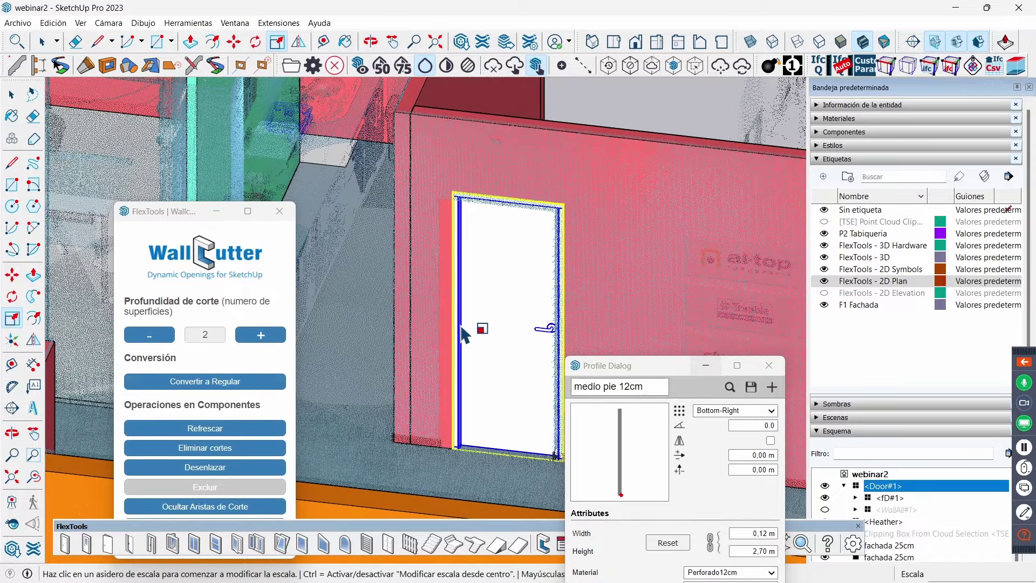
click(750, 41)
click(466, 292)
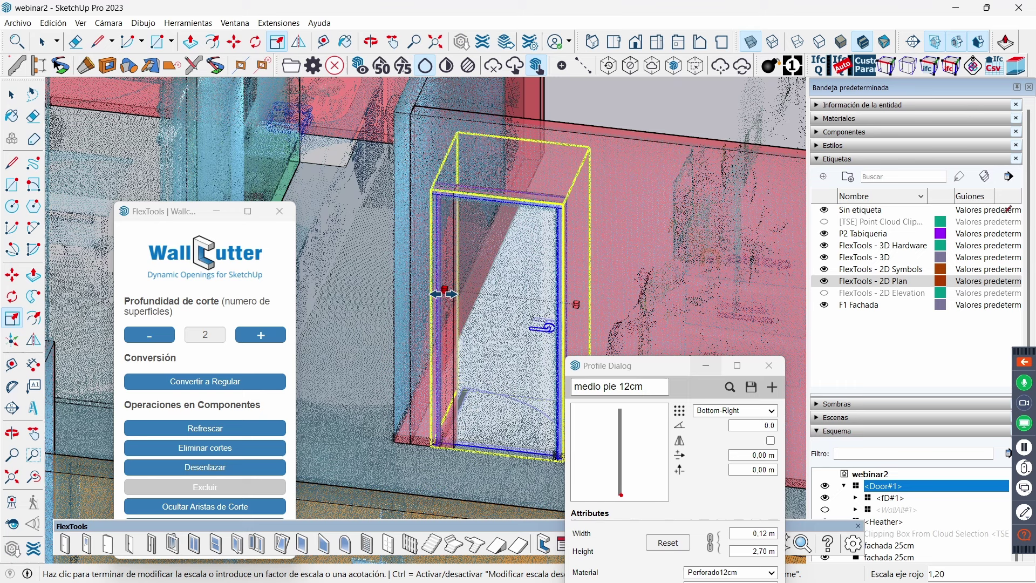
click(445, 292)
click(580, 297)
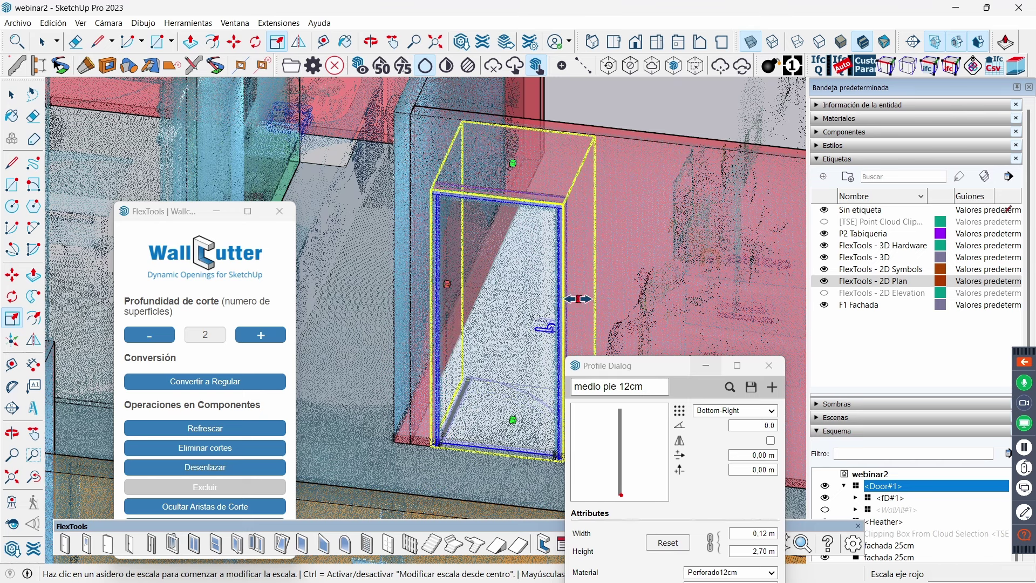
click(566, 298)
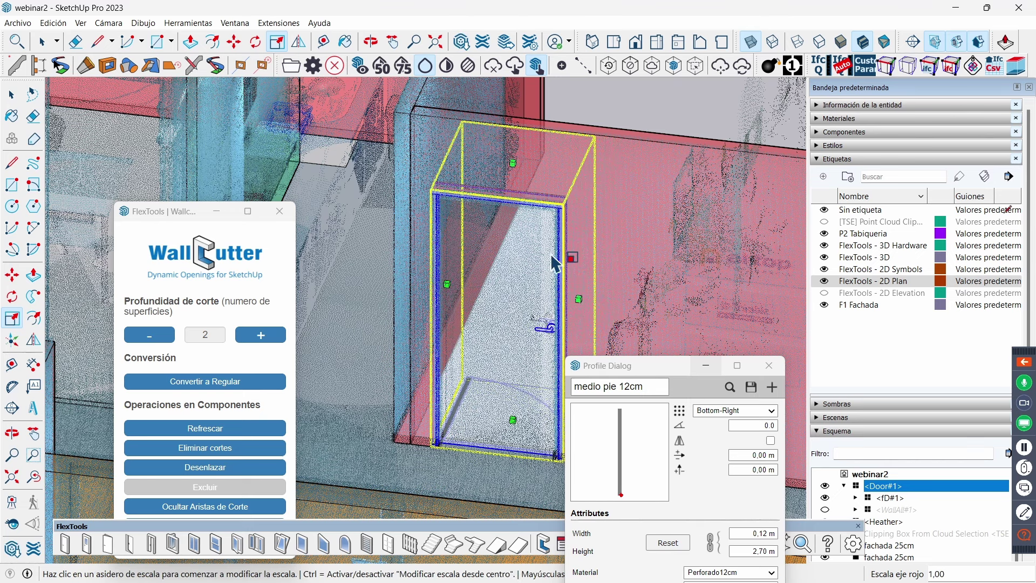
key(space)
click(615, 242)
- Turn X-ray off to make the walls opaque and redisplay the point cloud over them
middle_drag(615, 241, 550, 262)
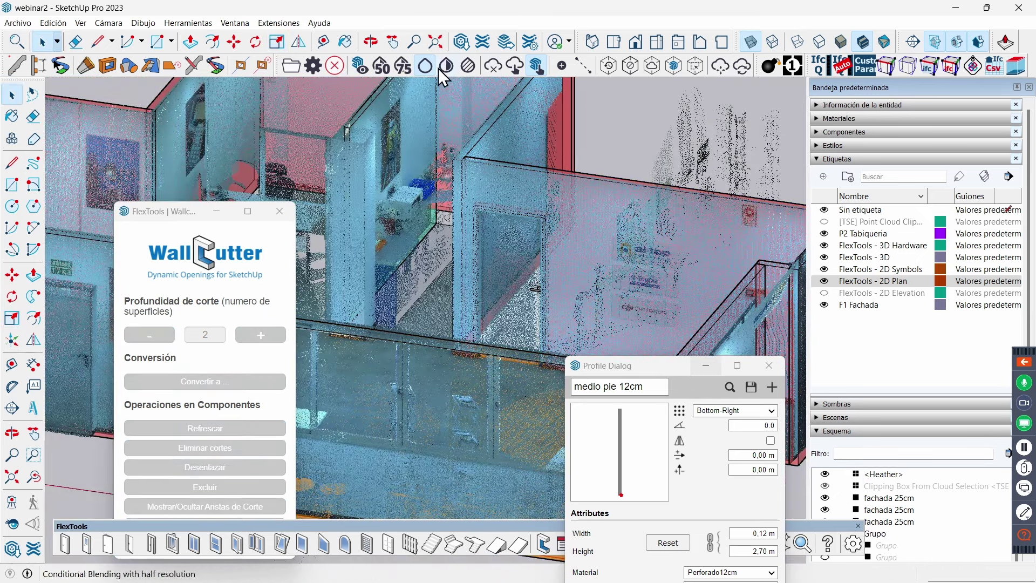
click(359, 64)
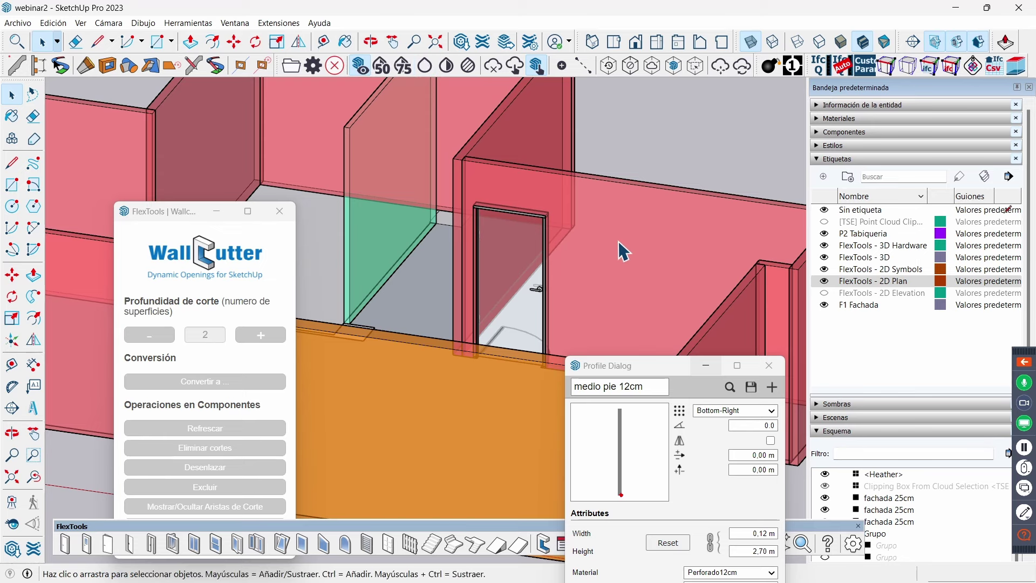
middle_drag(619, 241, 679, 112)
click(749, 42)
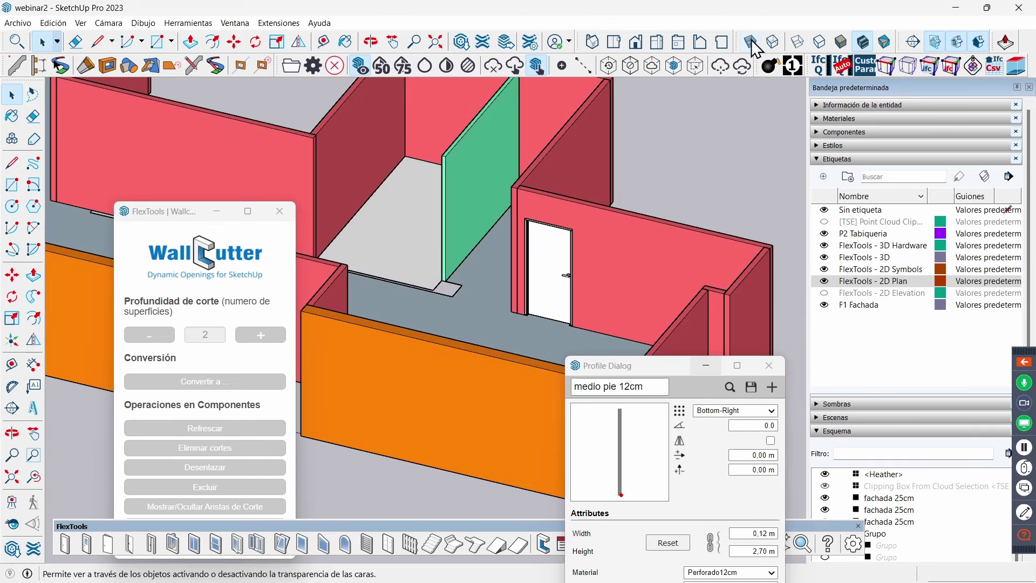
mouse_move(663, 181)
middle_down()
mouse_move(684, 217)
mouse_move(667, 255)
middle_up()
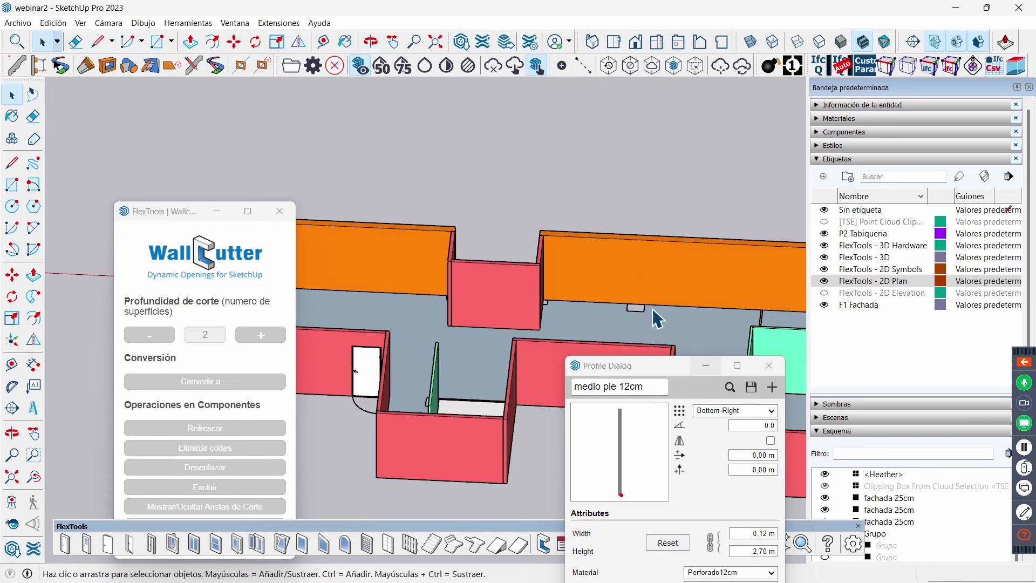
scroll(657, 319, up, 3)
scroll(648, 310, up, 2)
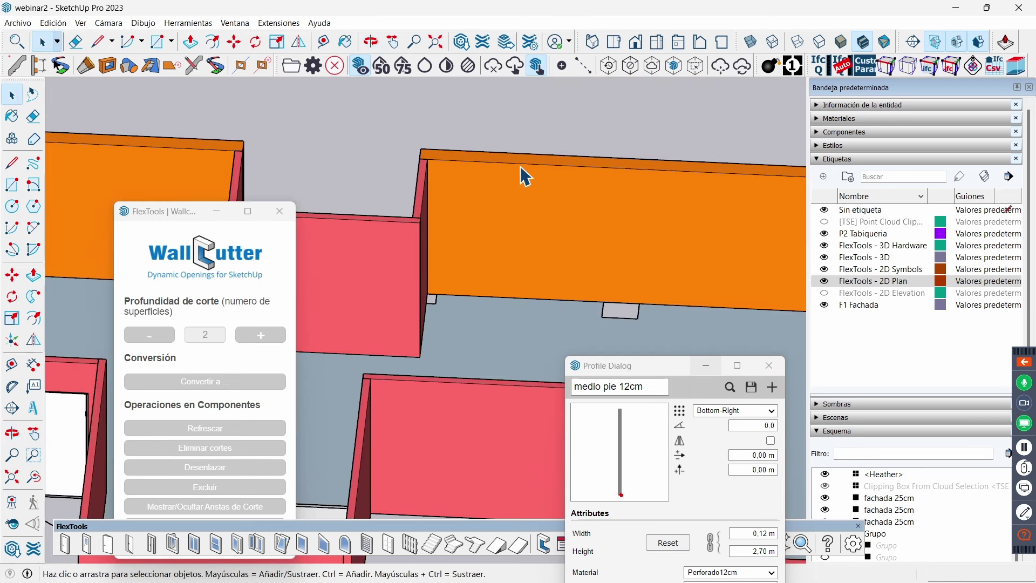
click(424, 67)
middle_drag(562, 231, 560, 208)
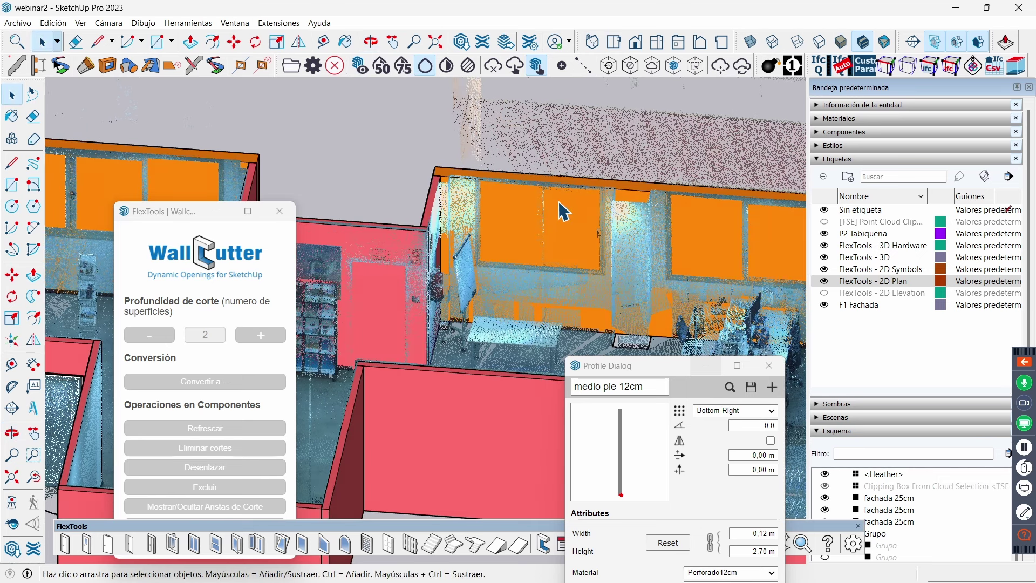
scroll(562, 212, up, 1)
- Close the Wall Cutter panel and insert a FlexTools sliding window into the orange wall
click(276, 207)
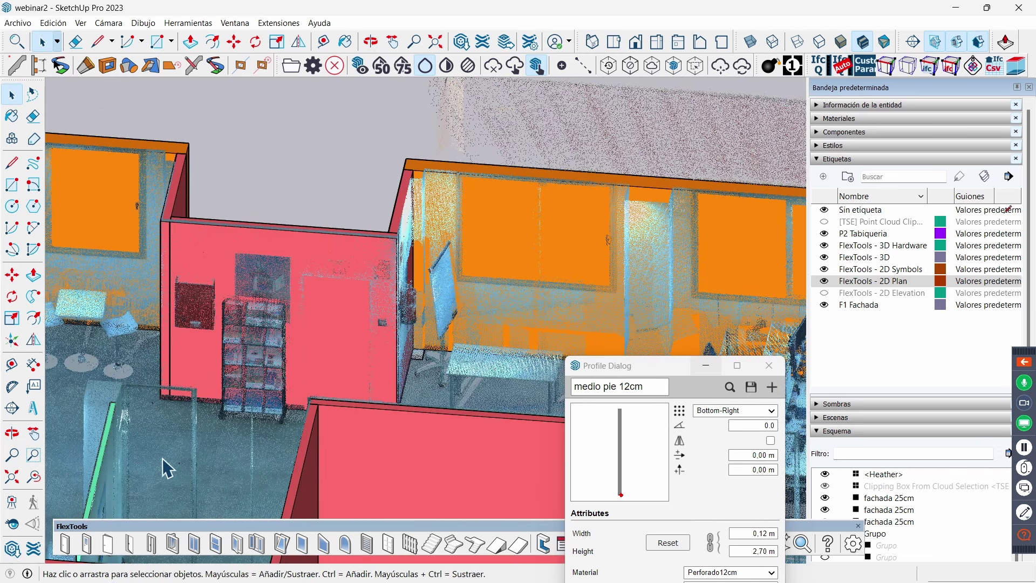
click(197, 550)
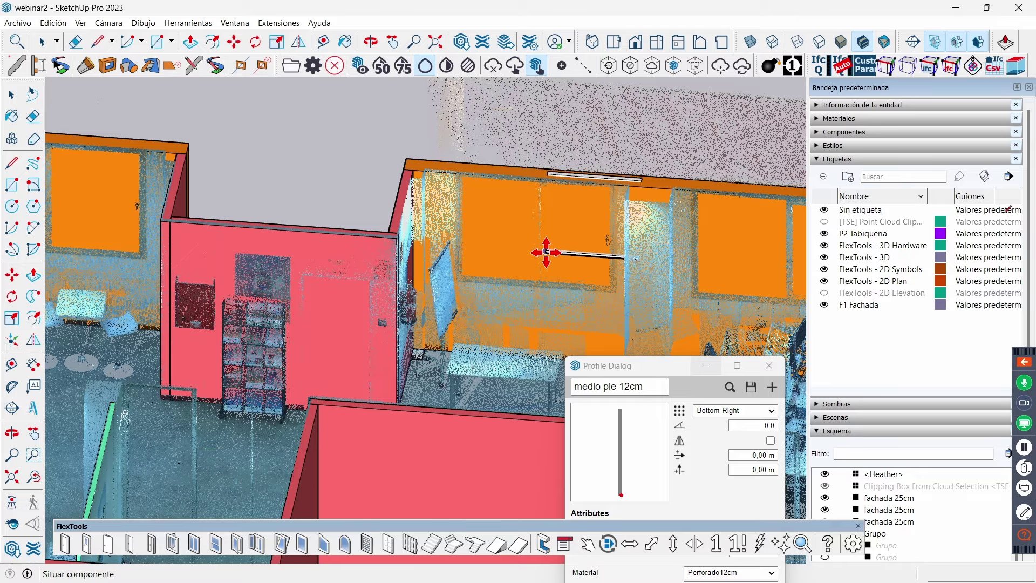
mouse_move(546, 250)
middle_down()
mouse_move(341, 208)
mouse_move(306, 226)
mouse_move(308, 208)
mouse_move(317, 209)
middle_up()
scroll(342, 209, down, 5)
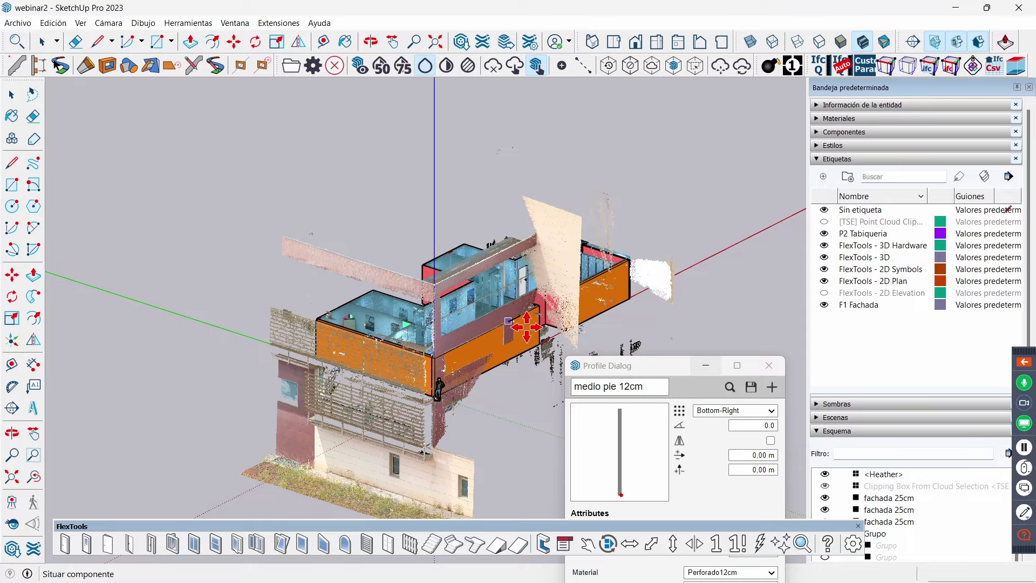
scroll(521, 330, up, 4)
scroll(513, 337, up, 4)
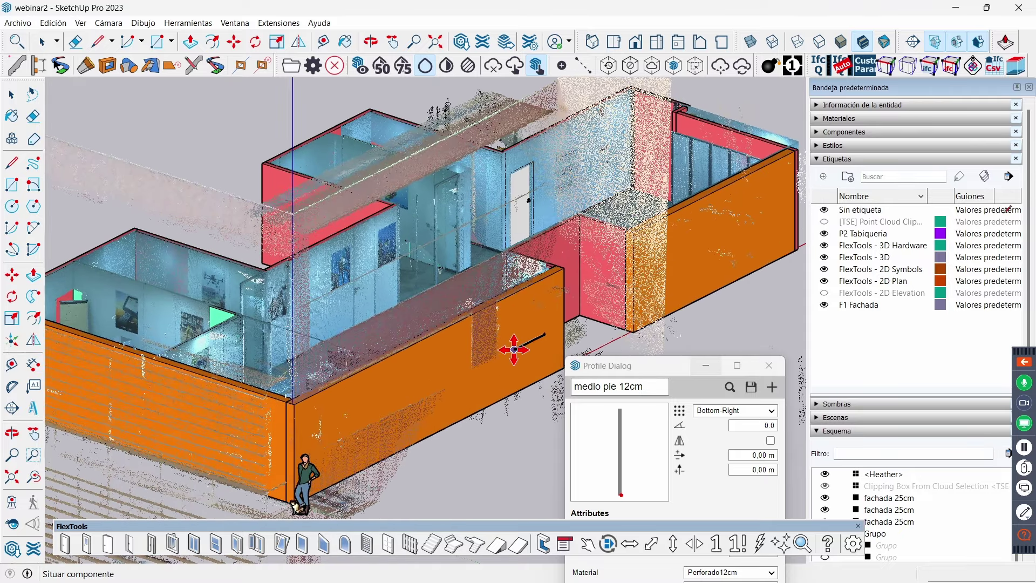
click(513, 348)
- Orbit and zoom in to inspect the newly placed sliding window
mouse_move(469, 331)
middle_down()
mouse_move(513, 340)
mouse_move(825, 326)
middle_up()
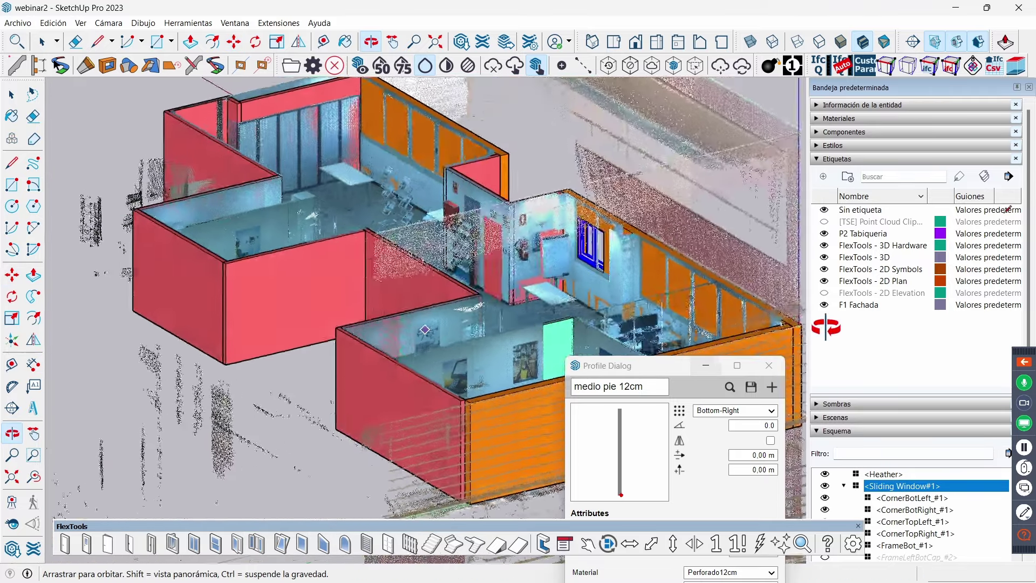
key(m)
scroll(555, 239, up, 1)
scroll(555, 239, up, 2)
scroll(555, 239, up, 2)
scroll(555, 239, up, 2)
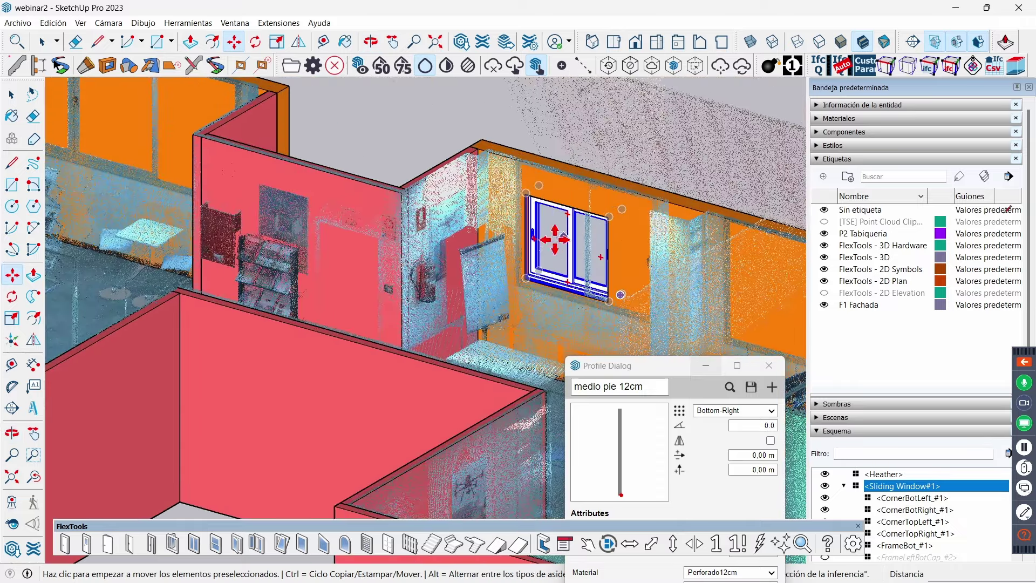
mouse_move(555, 239)
middle_down()
mouse_move(590, 247)
mouse_move(585, 225)
middle_up()
key(space)
scroll(585, 225, up, 3)
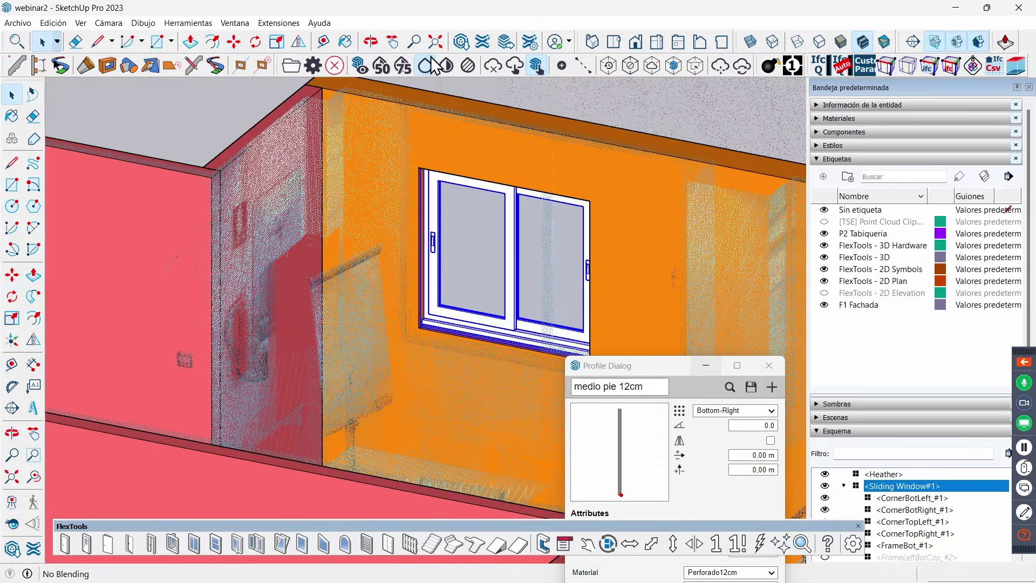
- Open the sliding window's FlexTools Component Options with the window selected
click(565, 545)
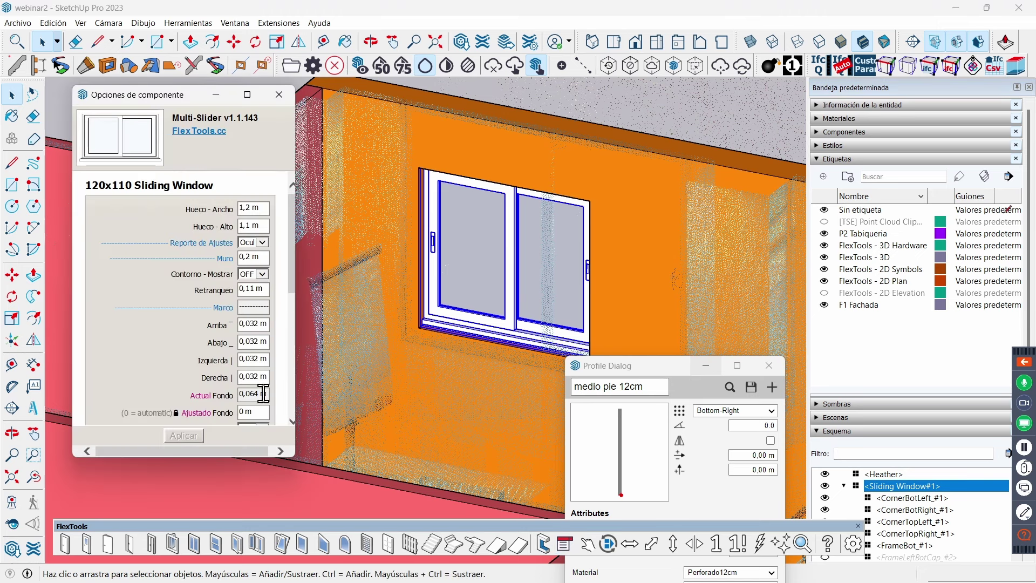
drag(291, 241, 290, 298)
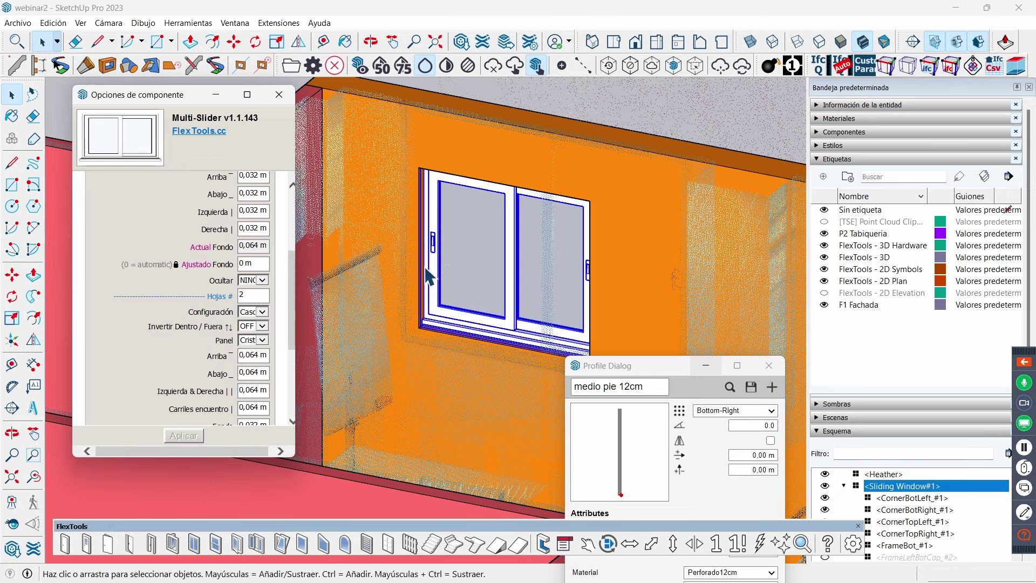
mouse_move(511, 272)
middle_down()
mouse_move(562, 241)
mouse_move(560, 251)
mouse_move(492, 263)
middle_up()
click(472, 295)
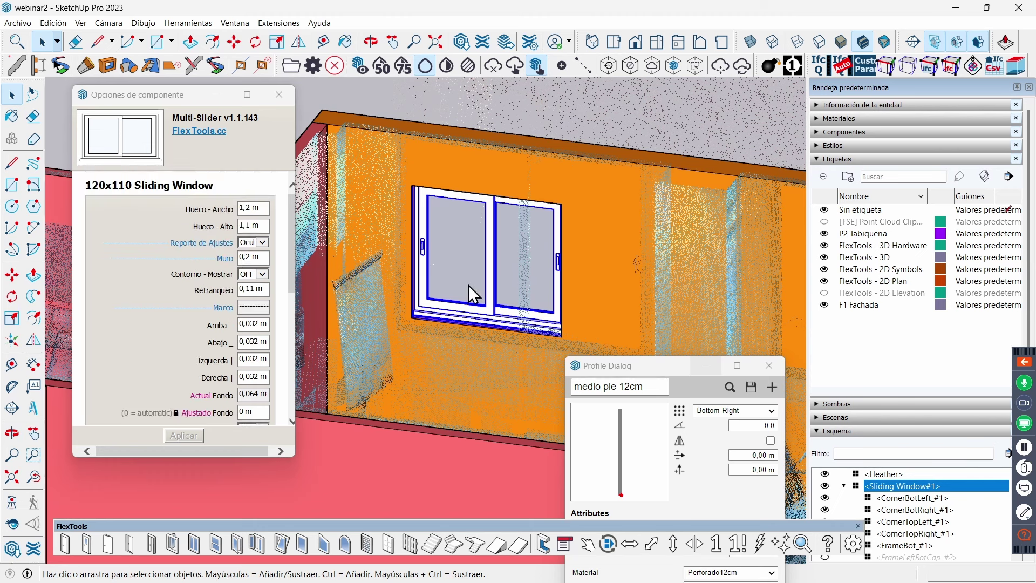
- Rescale the window height from its bottom handle against the scan, previewing a 0.89 factor
key(s)
click(492, 331)
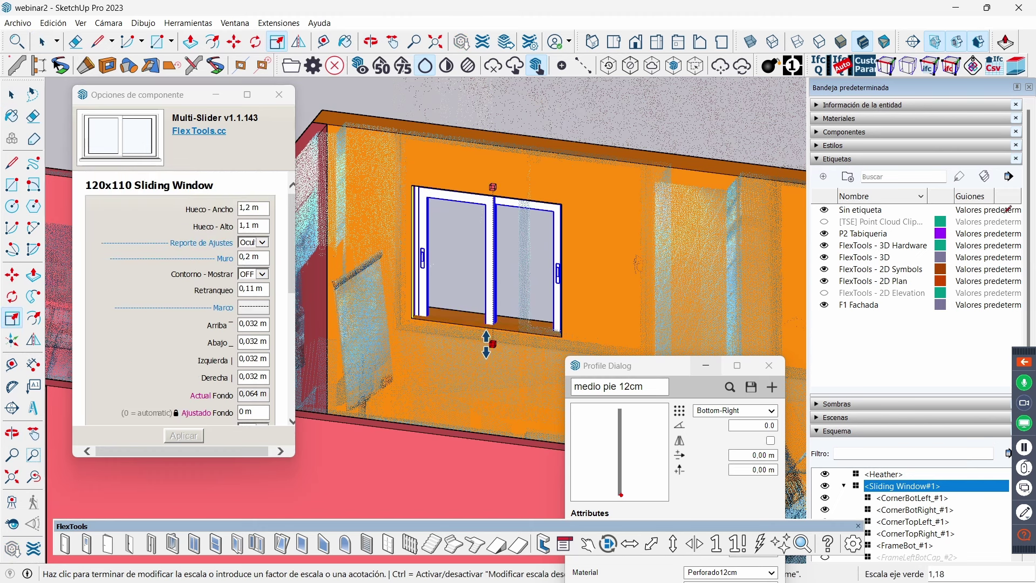
click(473, 333)
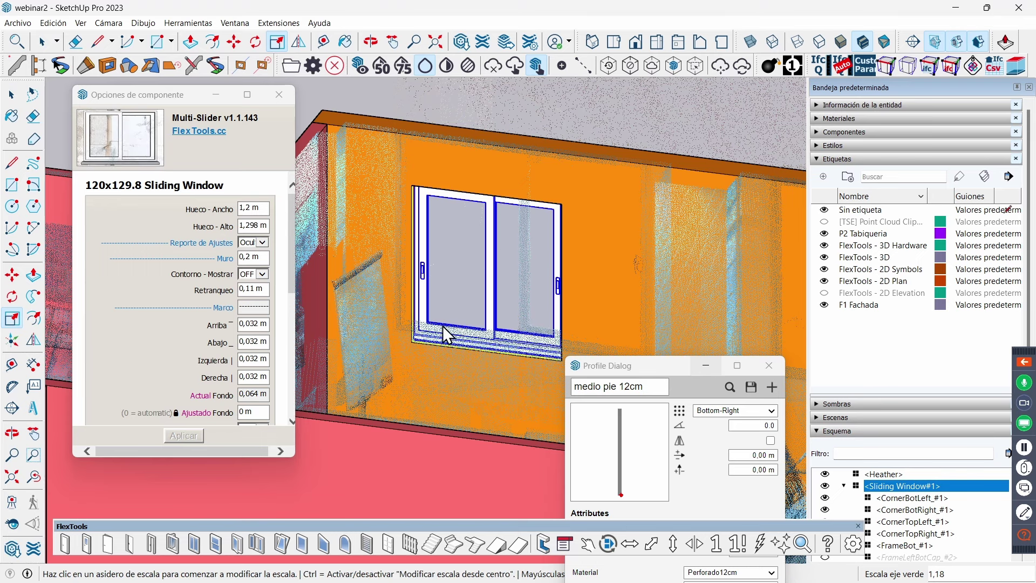
scroll(516, 364, up, 1)
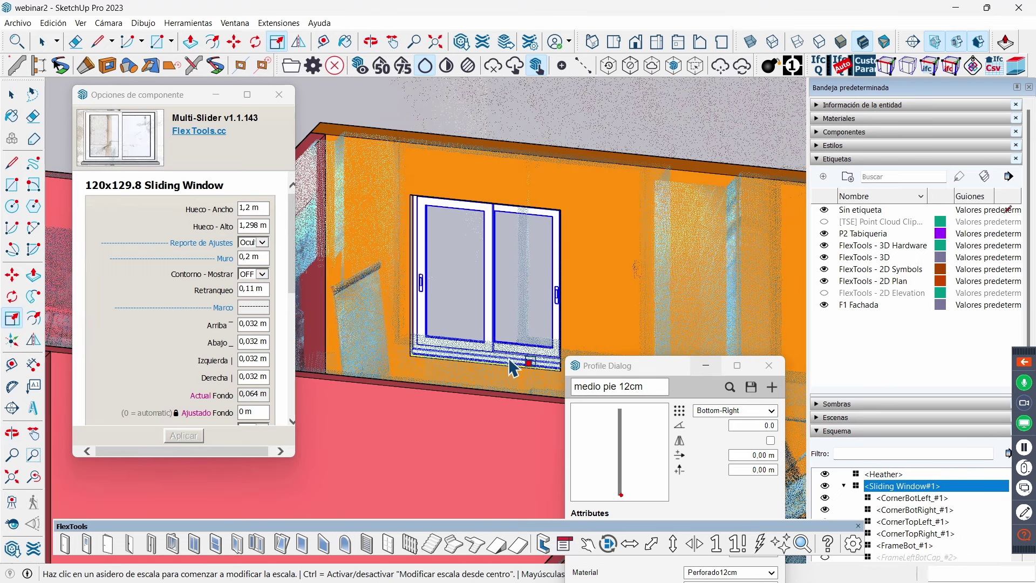
scroll(502, 372, up, 1)
middle_drag(515, 283, 541, 308)
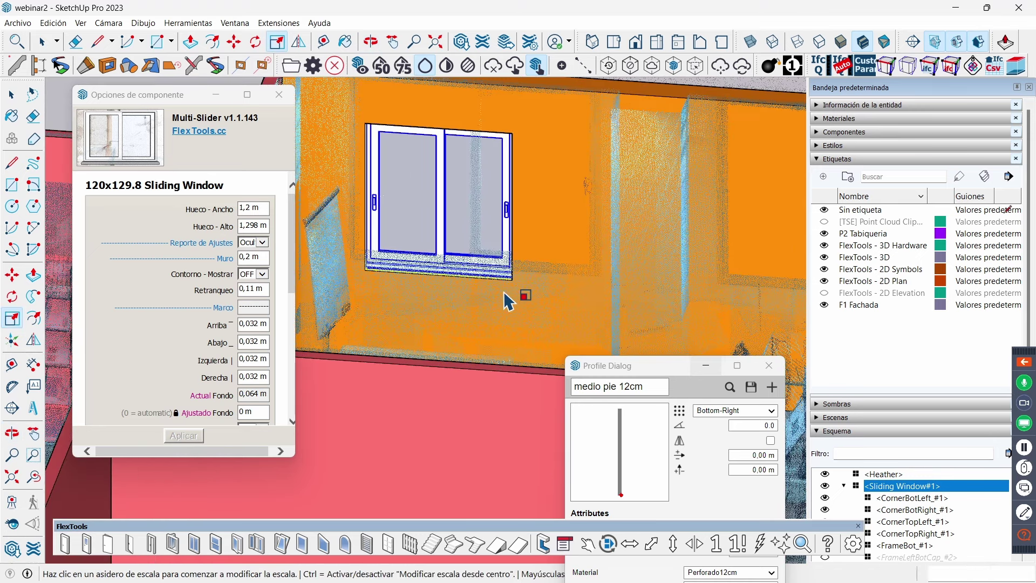
click(441, 253)
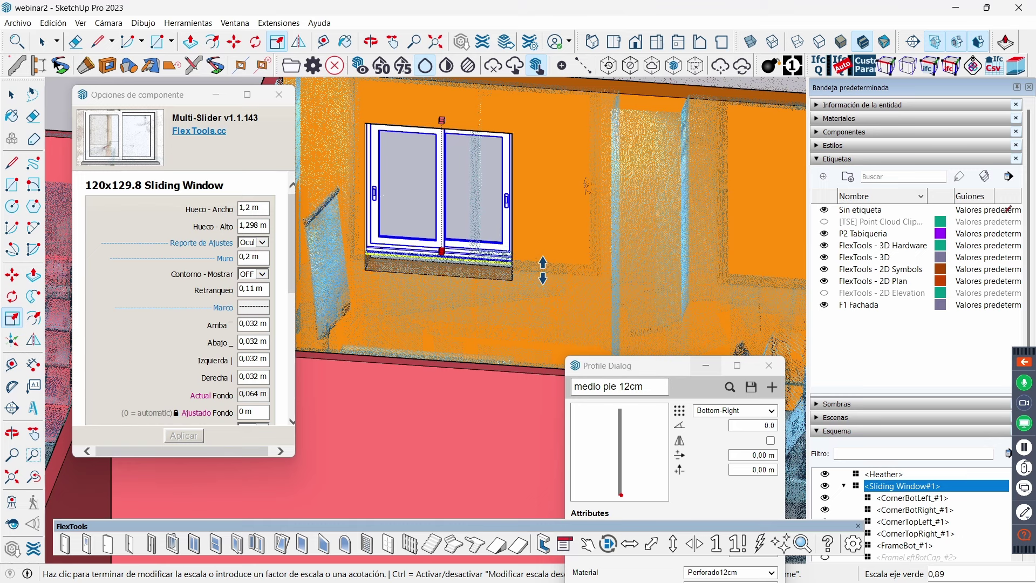
- Scale the window's bottom, side and top edges to the scan, ending at 1,986 m by 1,573 m
click(515, 249)
middle_drag(492, 230, 513, 238)
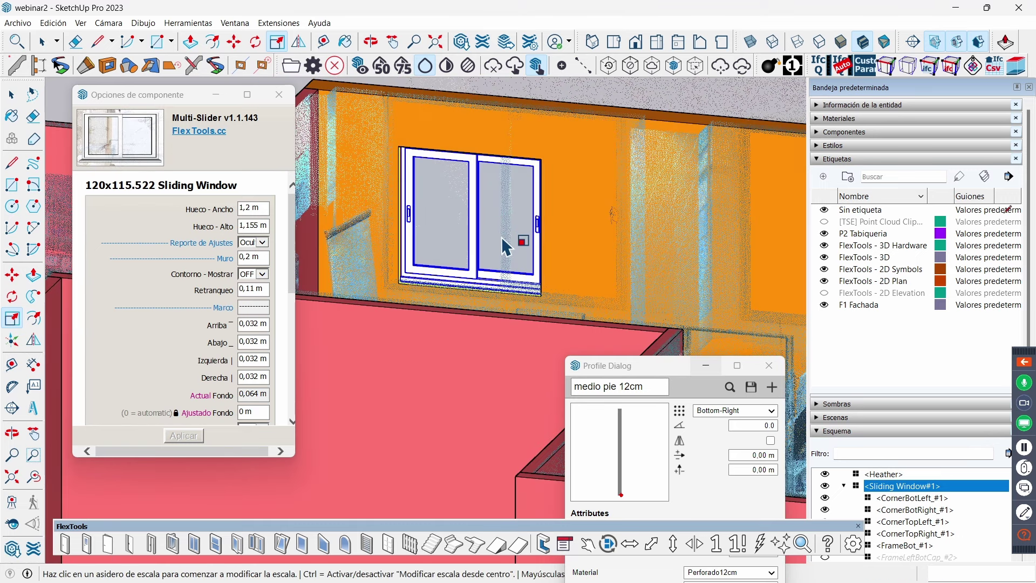
click(568, 233)
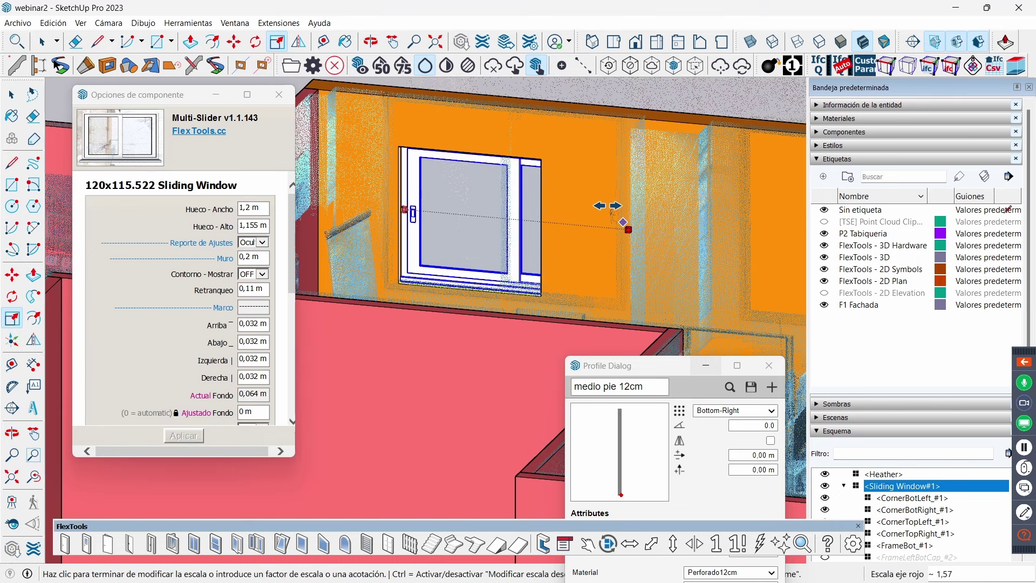
click(579, 193)
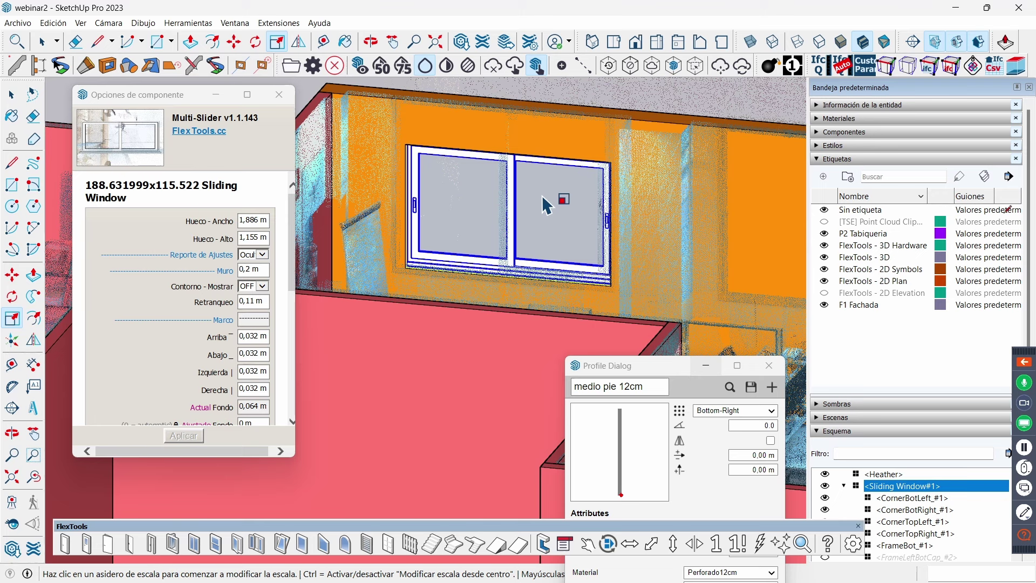
click(513, 152)
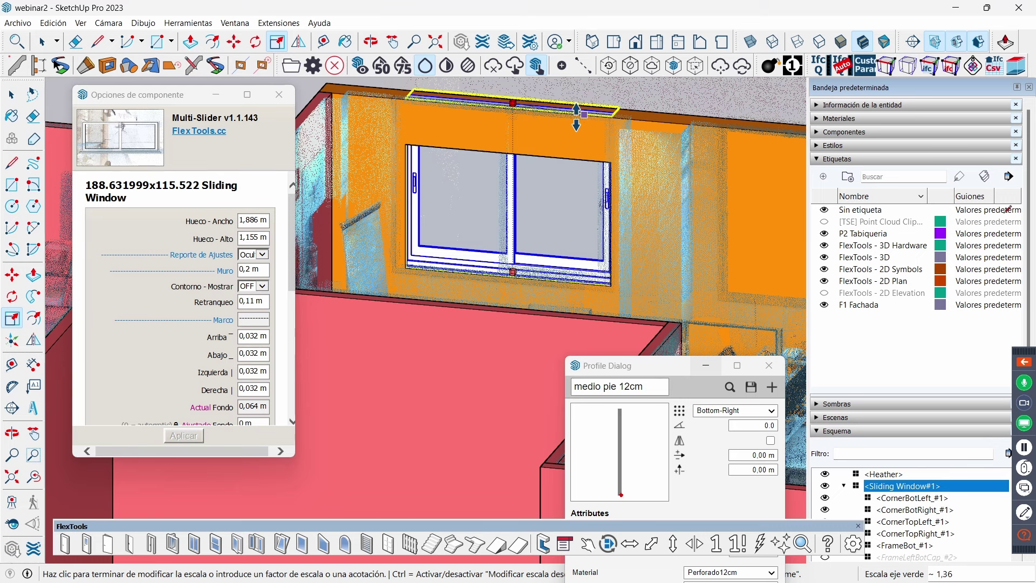
click(555, 134)
scroll(528, 167, down, 3)
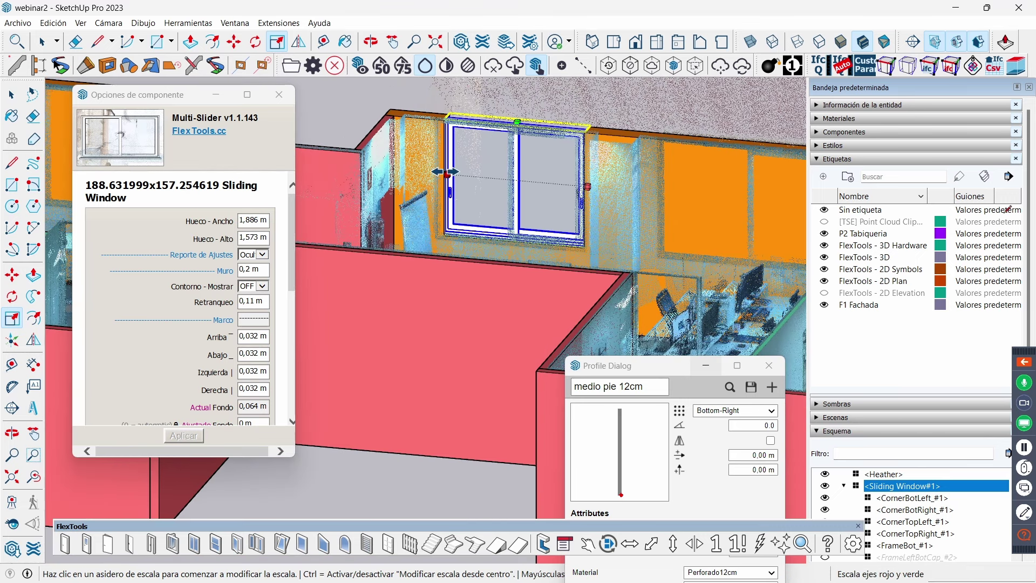
click(447, 174)
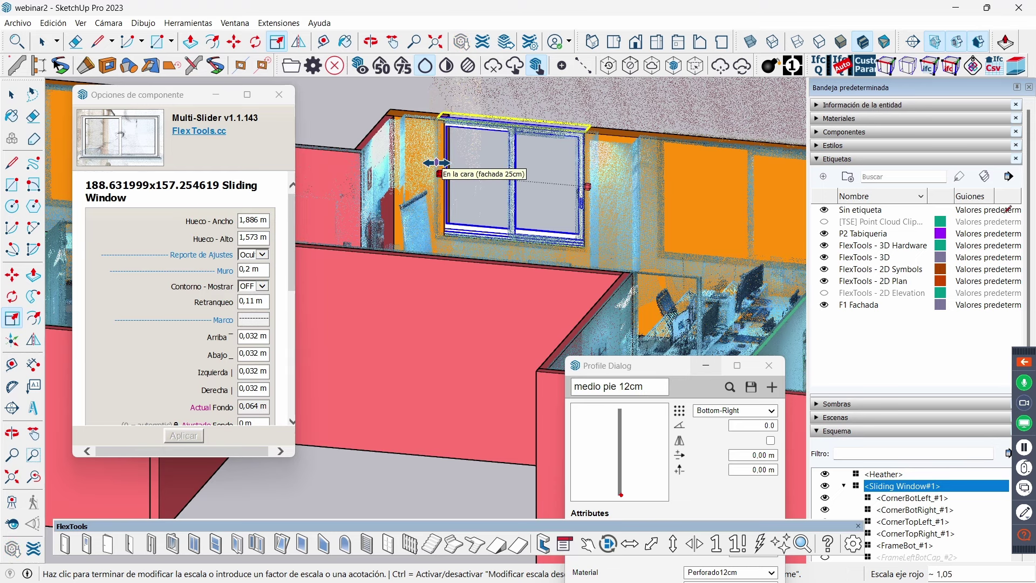
click(447, 179)
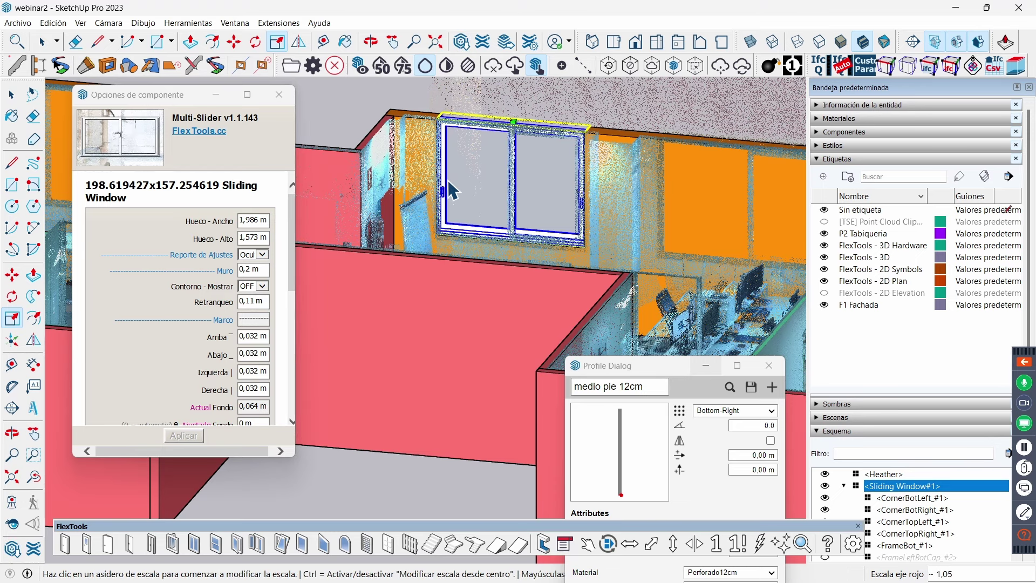
mouse_move(448, 182)
middle_down()
mouse_move(494, 230)
mouse_move(440, 273)
mouse_move(481, 97)
middle_up()
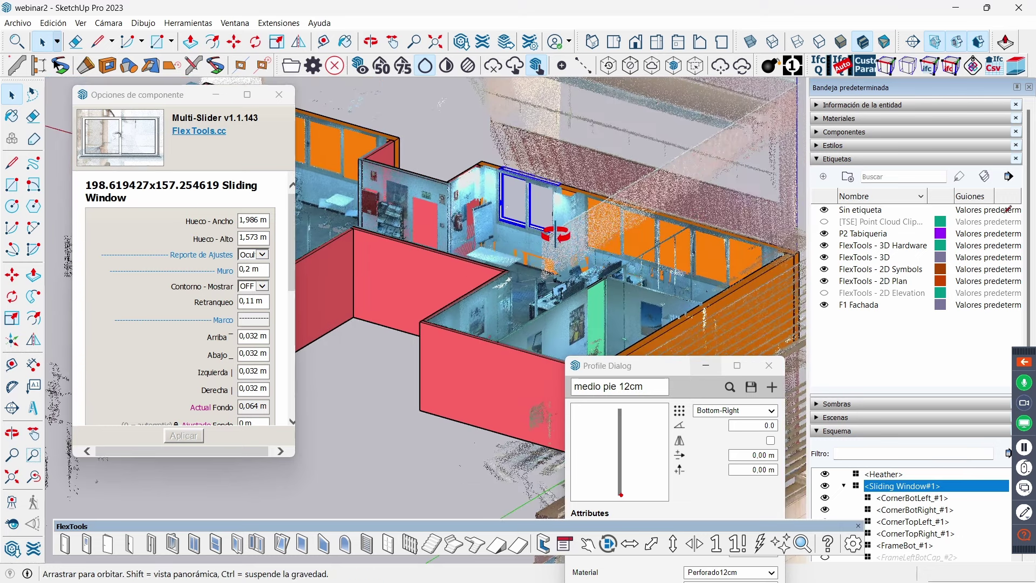
- Hide the point cloud and orbit around the plain walls, door and sliding window
click(381, 65)
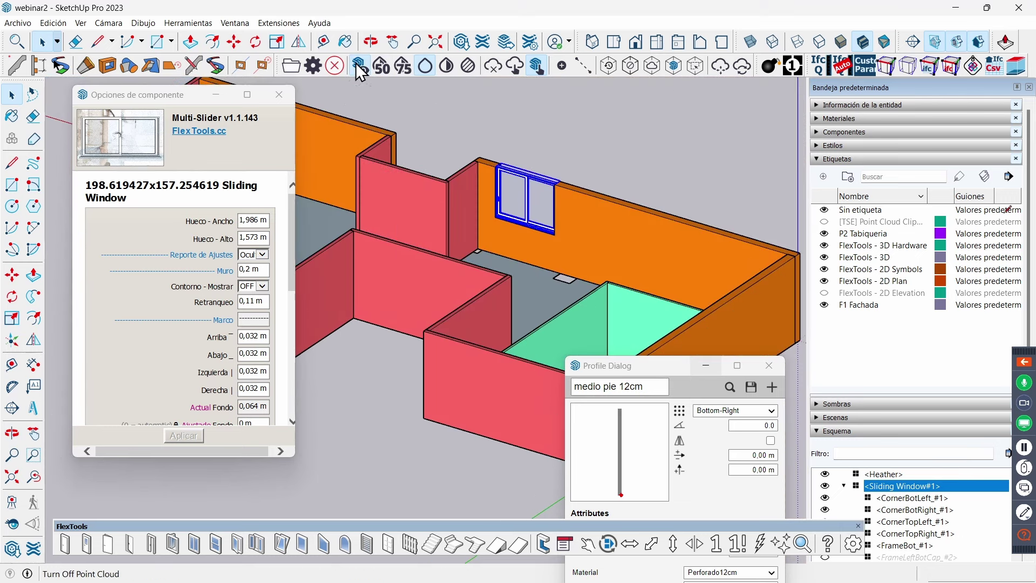
mouse_move(518, 248)
middle_down()
mouse_move(542, 270)
mouse_move(450, 324)
middle_up()
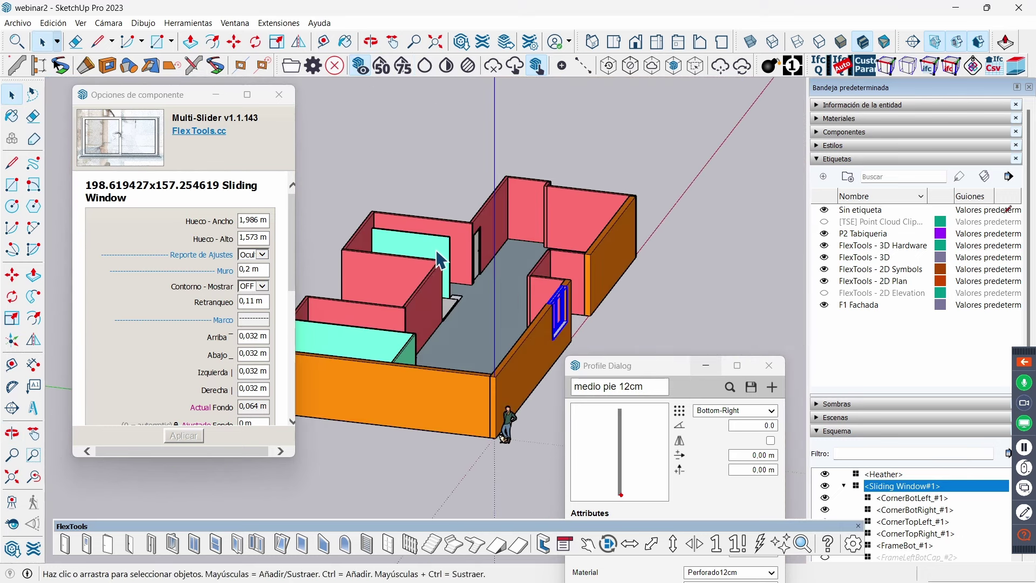
scroll(451, 324, up, 2)
scroll(486, 313, up, 2)
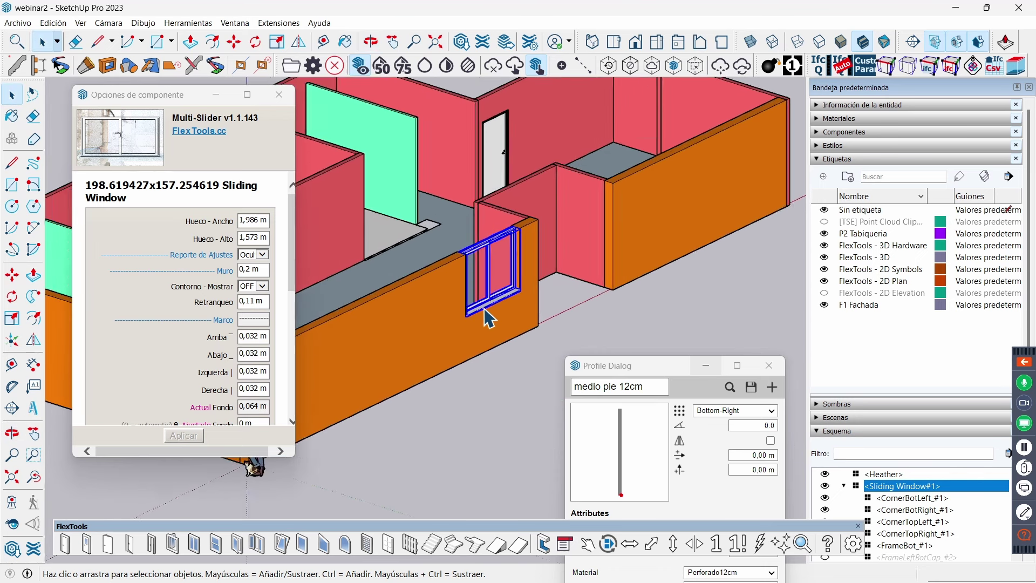
scroll(488, 307, up, 2)
scroll(501, 291, up, 2)
scroll(501, 292, down, 2)
scroll(499, 254, down, 2)
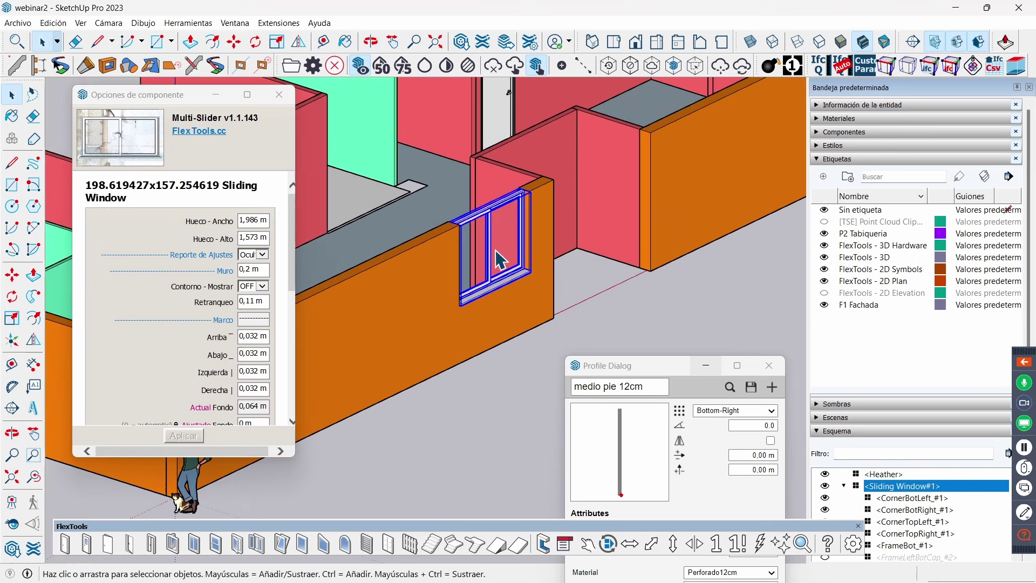
scroll(497, 254, down, 2)
scroll(578, 227, down, 2)
scroll(583, 229, down, 3)
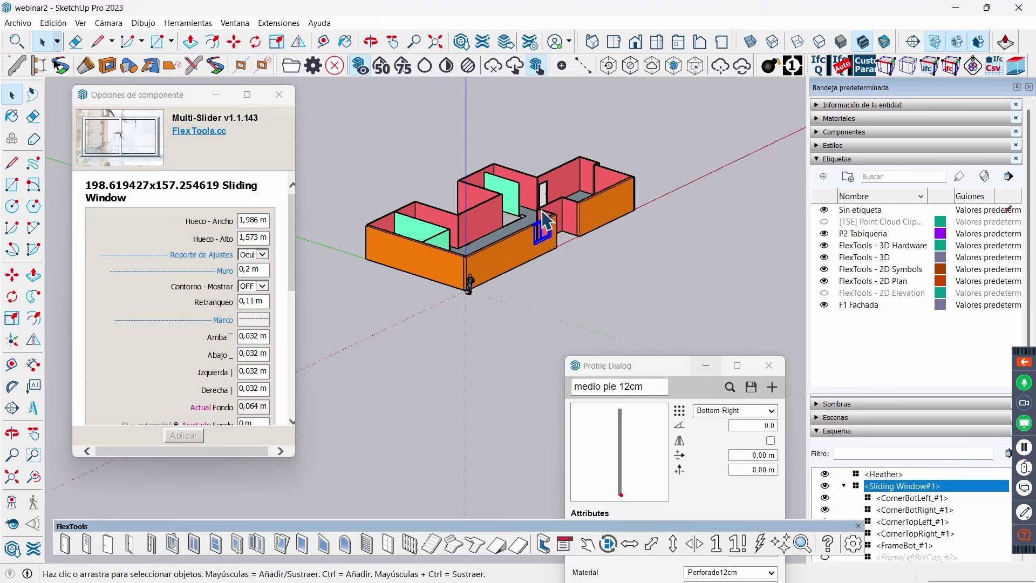
middle_drag(536, 231, 717, 247)
scroll(516, 265, up, 2)
middle_drag(516, 265, 495, 190)
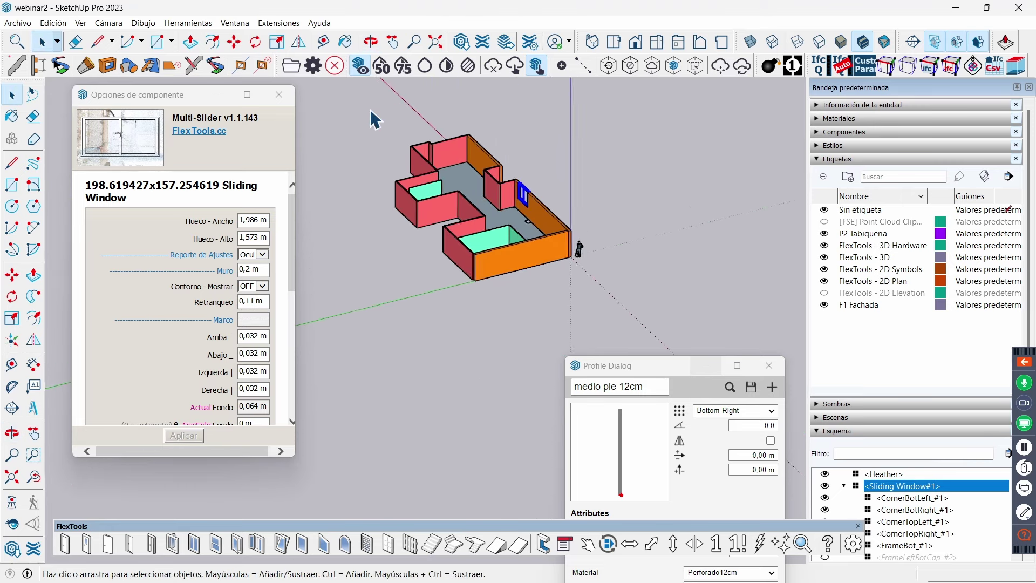
scroll(496, 189, up, 2)
key(space)
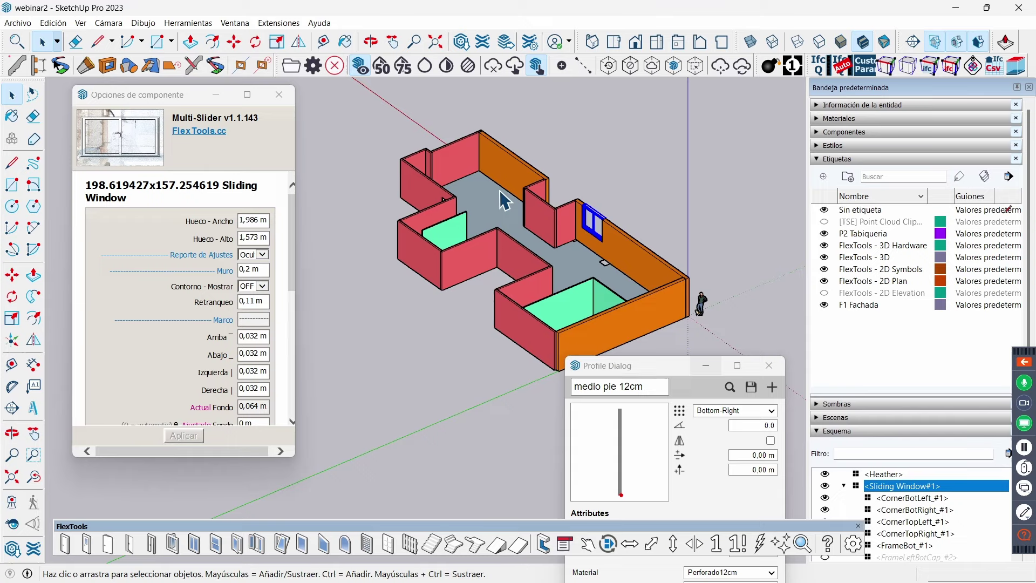
- Close the wall Profile Dialog settings panel
scroll(502, 201, down, 2)
mouse_move(481, 208)
middle_down()
mouse_move(512, 209)
mouse_move(485, 183)
middle_up()
scroll(512, 209, up, 2)
scroll(442, 162, up, 2)
scroll(435, 155, up, 2)
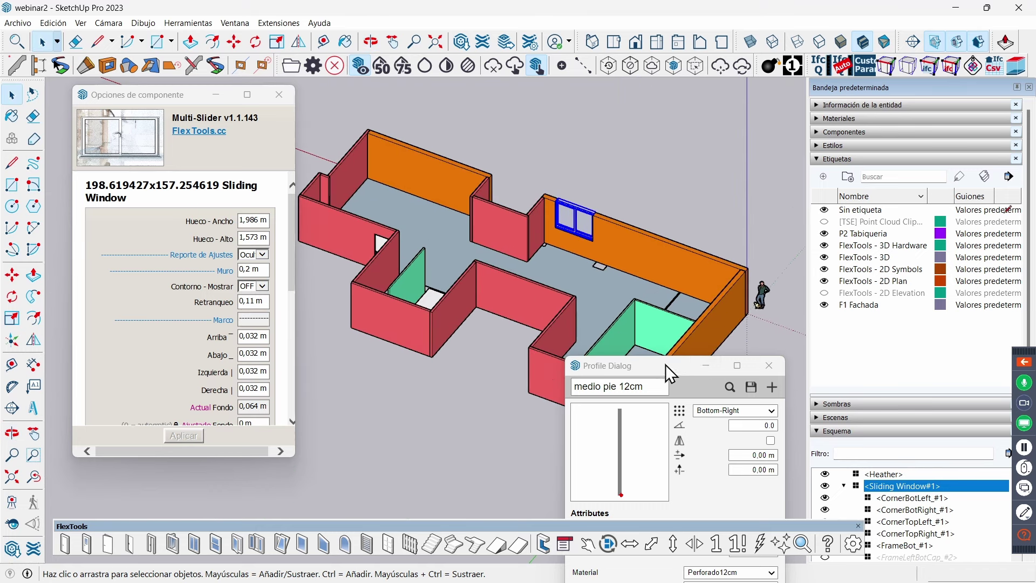
click(770, 367)
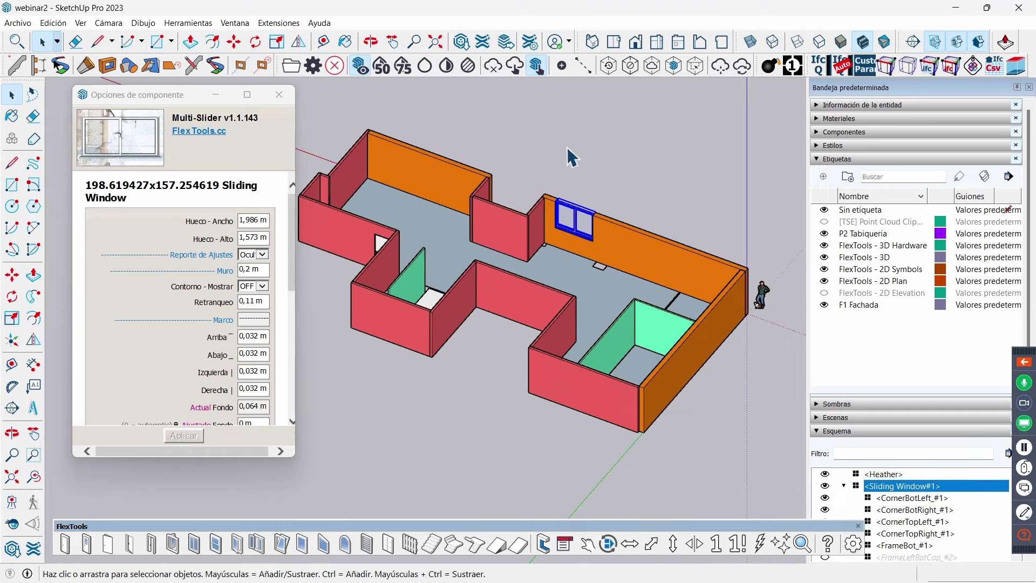
- Open the recent 'Oficina y entorno 4.skp' and accept loading its linked point-cloud project
click(17, 23)
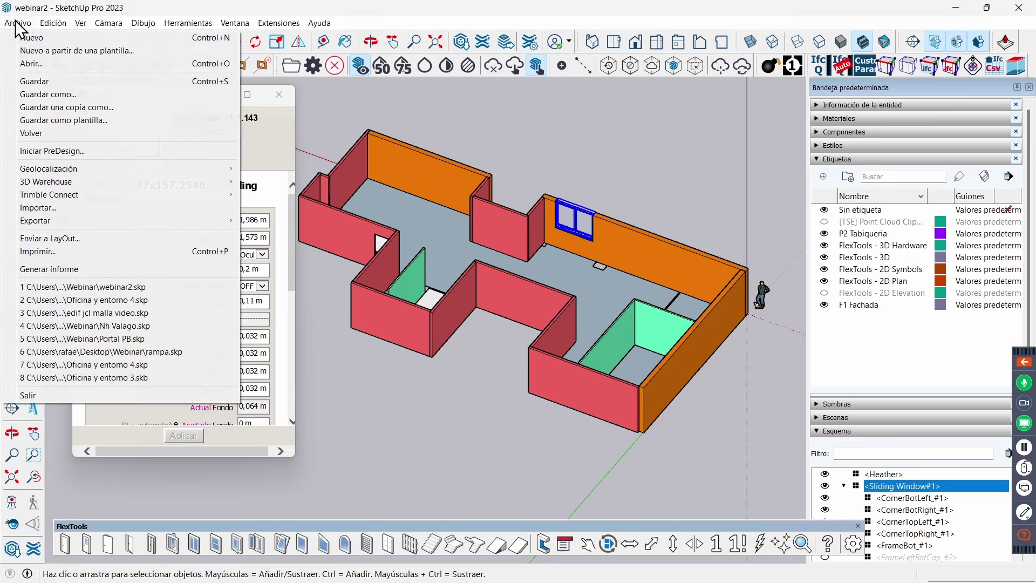
click(38, 82)
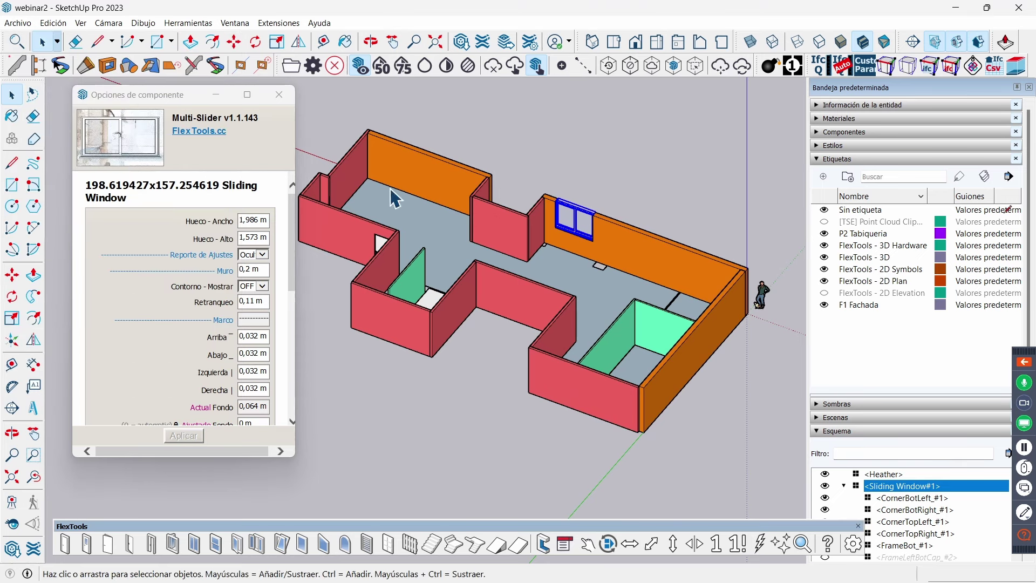
click(18, 23)
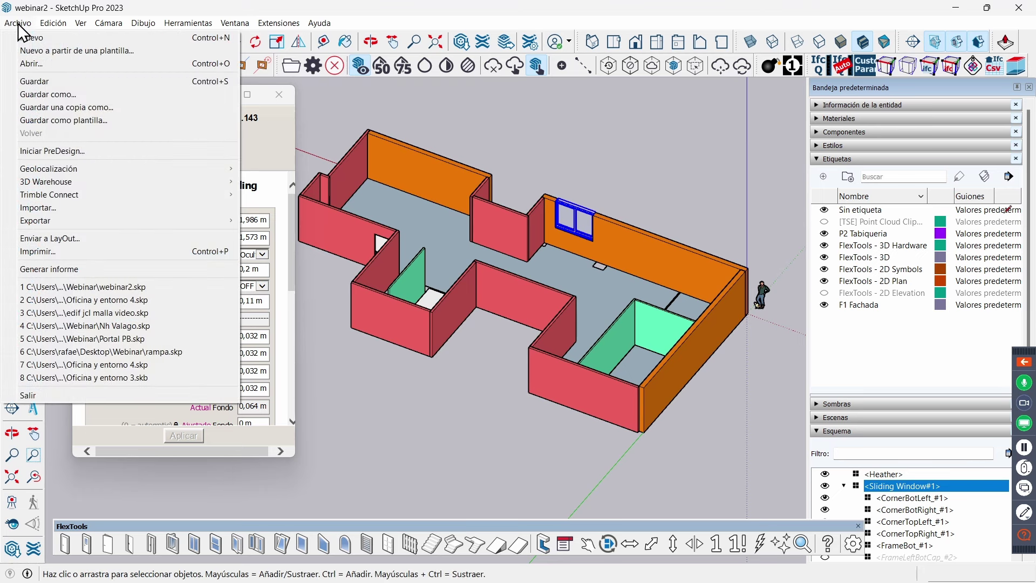
click(98, 300)
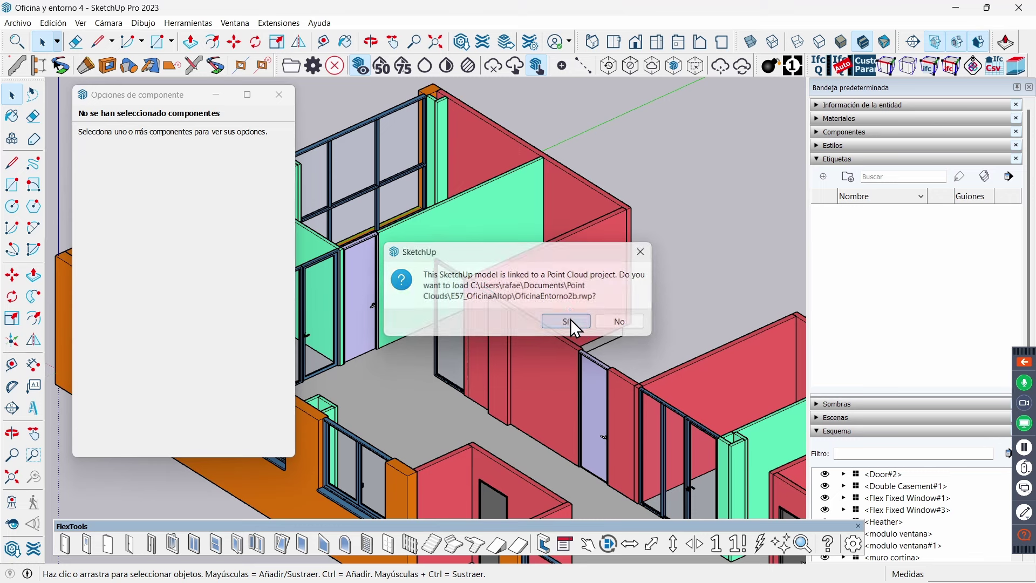
click(571, 318)
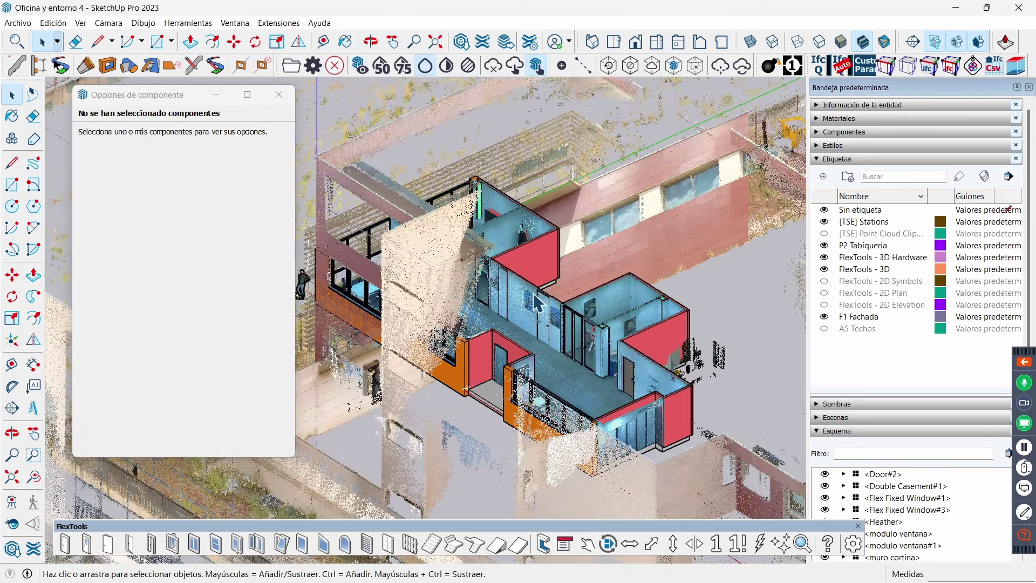
- Close the Opciones de componente panel while orbiting around the building and scan
middle_drag(469, 216, 248, 113)
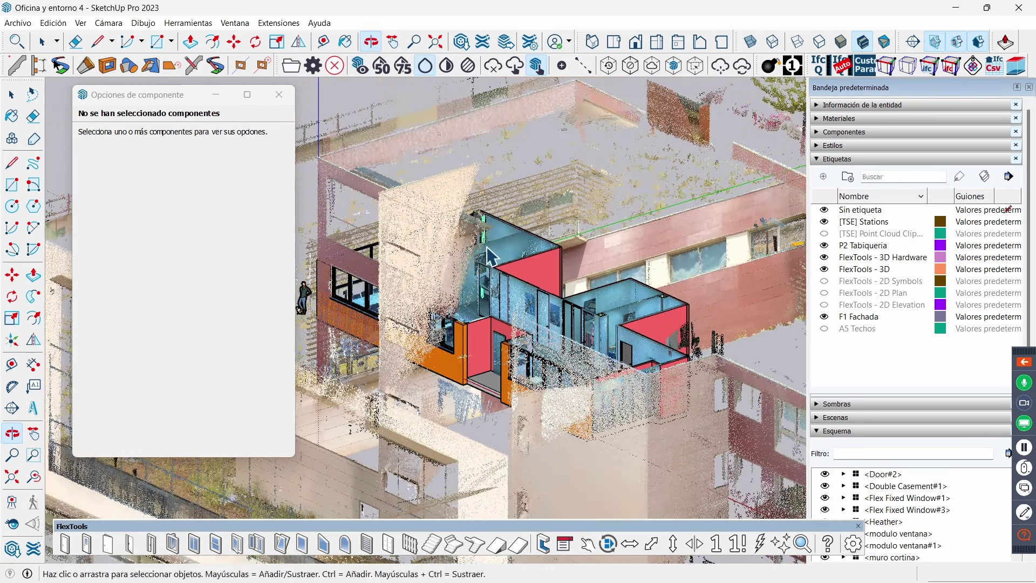
click(278, 95)
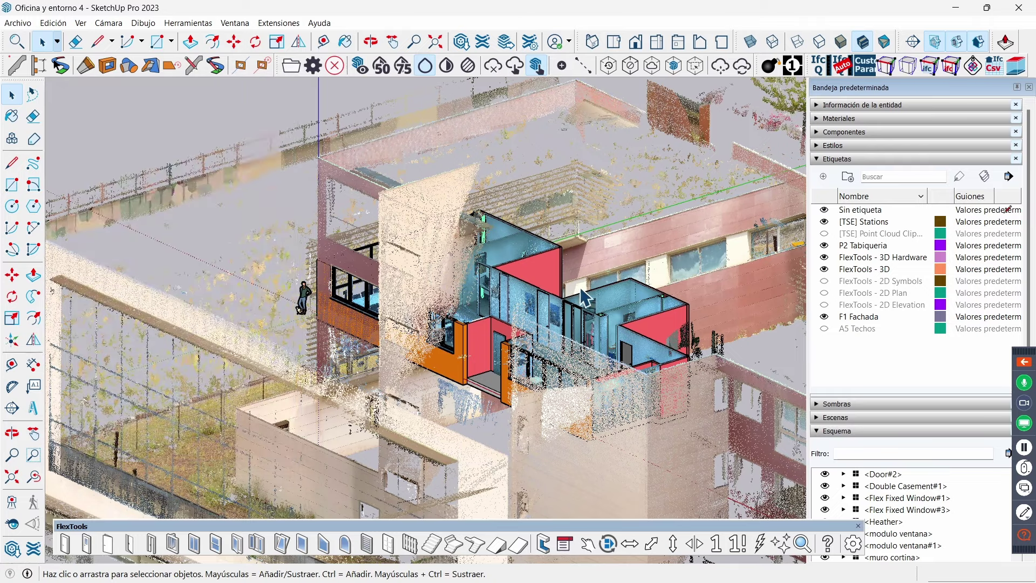
middle_drag(410, 269, 546, 341)
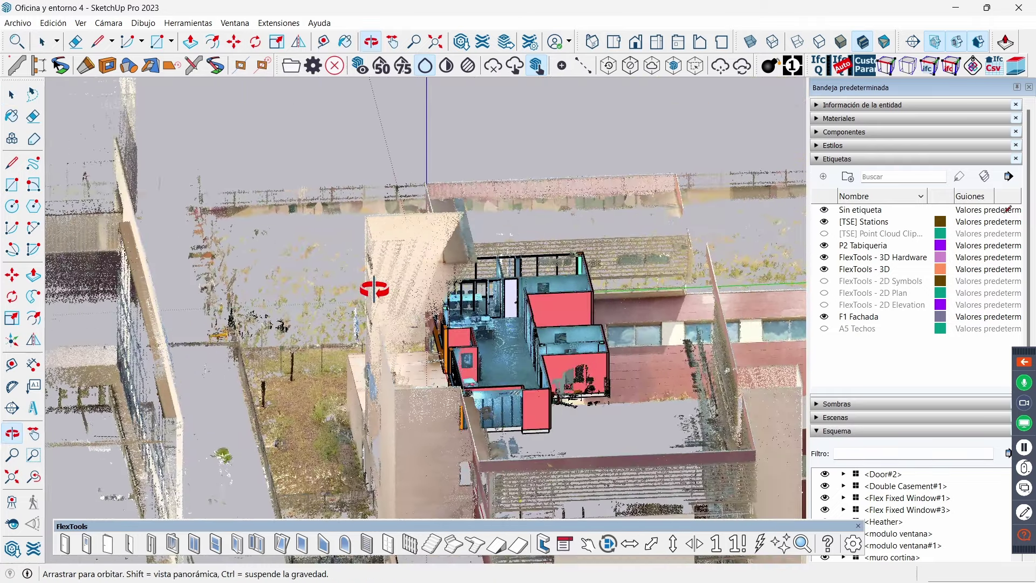
scroll(542, 340, up, 2)
scroll(526, 340, up, 2)
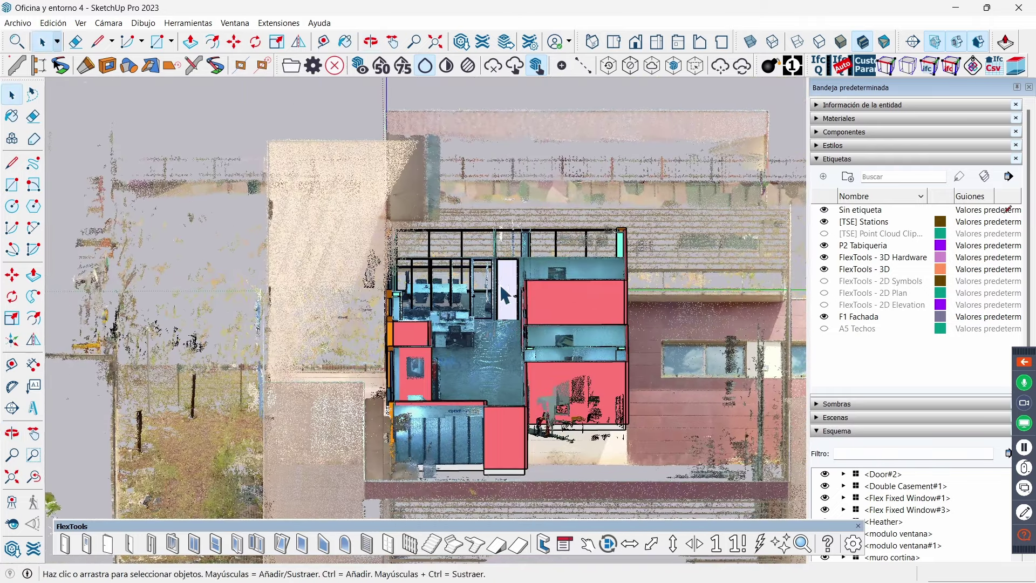
- Hide the point cloud so only the office model shows, in an oblique 3D view
click(358, 65)
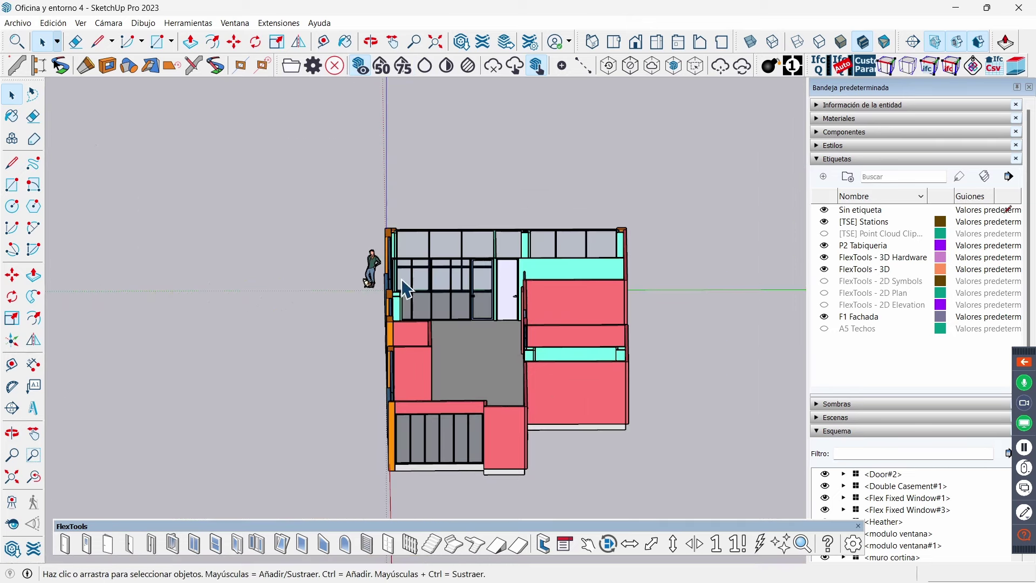
scroll(395, 289, down, 1)
mouse_move(376, 303)
middle_down()
mouse_move(637, 307)
mouse_move(612, 322)
middle_up()
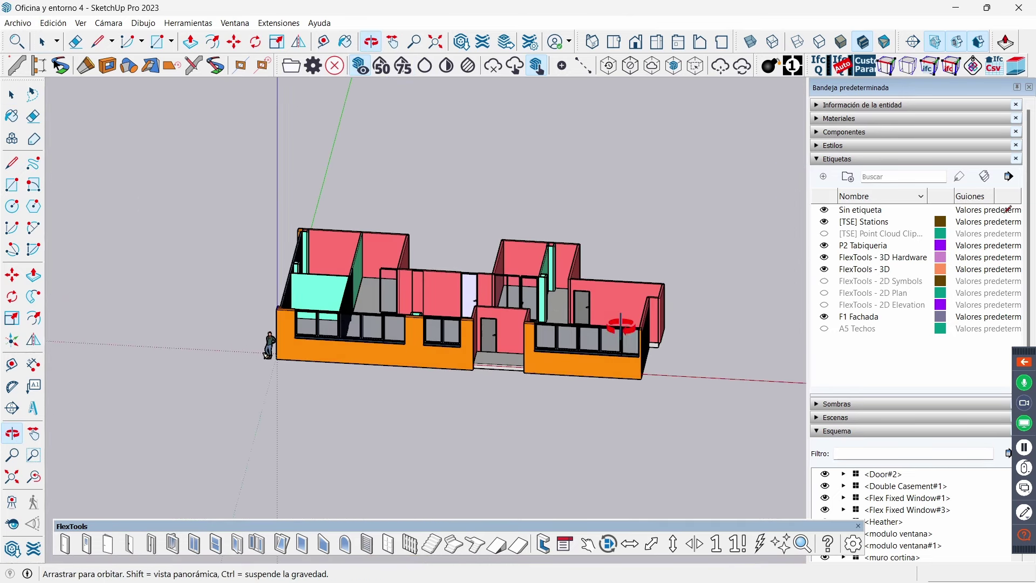
scroll(593, 318, up, 2)
scroll(564, 312, up, 2)
scroll(550, 305, up, 2)
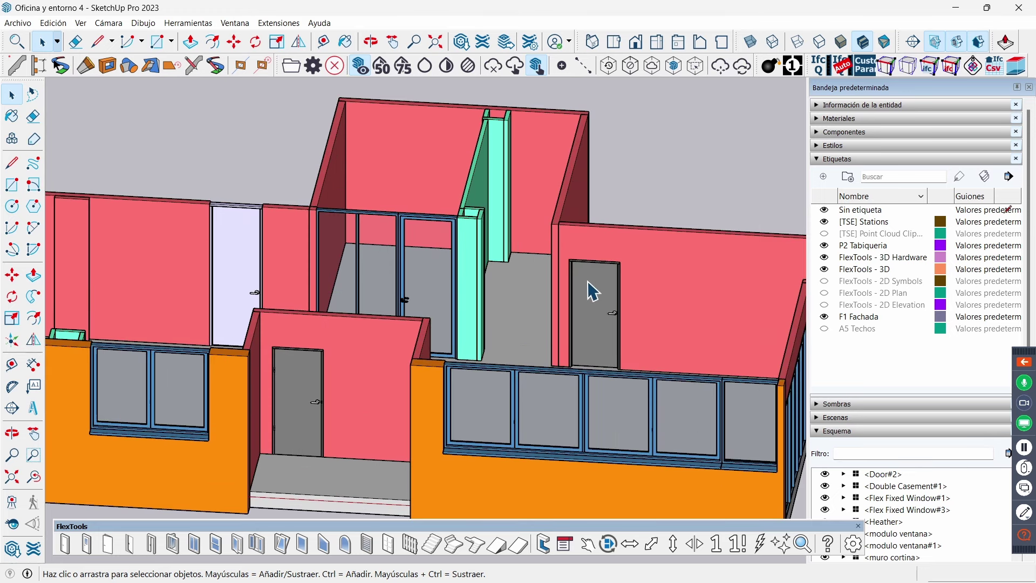
- Orbit and zoom in close to inspect the glass double door
middle_drag(418, 256, 399, 305)
scroll(407, 295, up, 2)
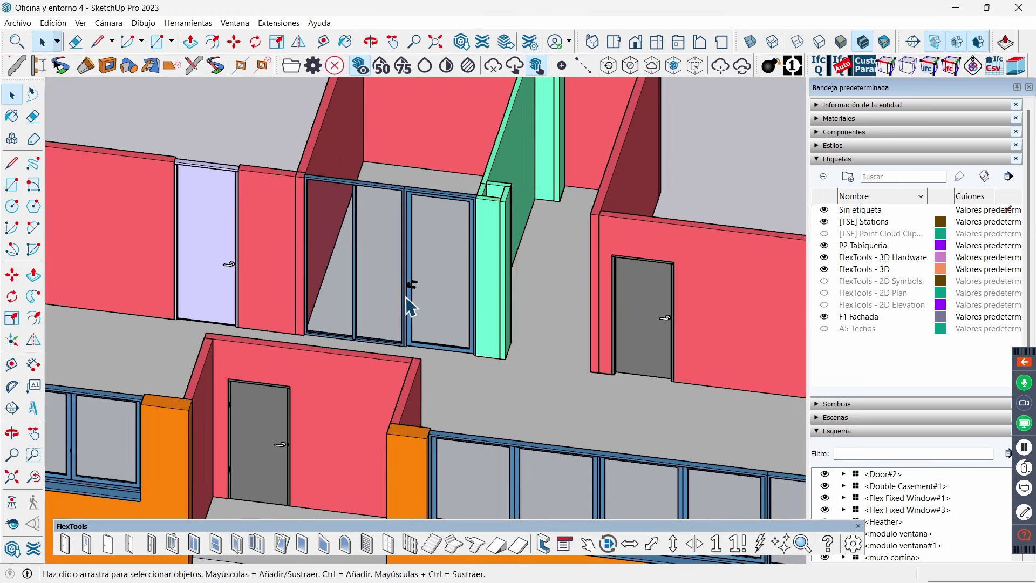
scroll(421, 267, up, 2)
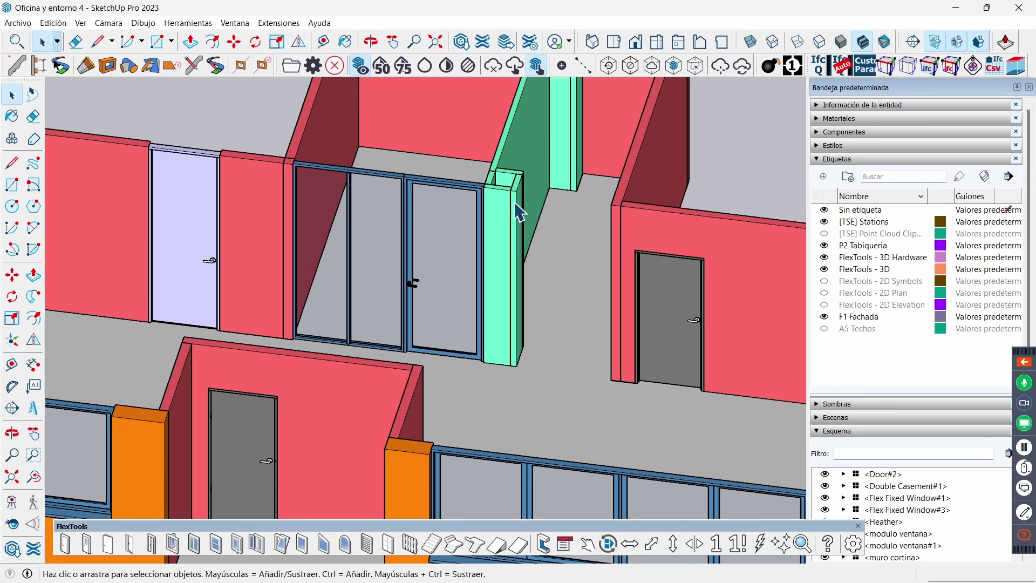
scroll(546, 268, down, 3)
scroll(560, 190, up, 1)
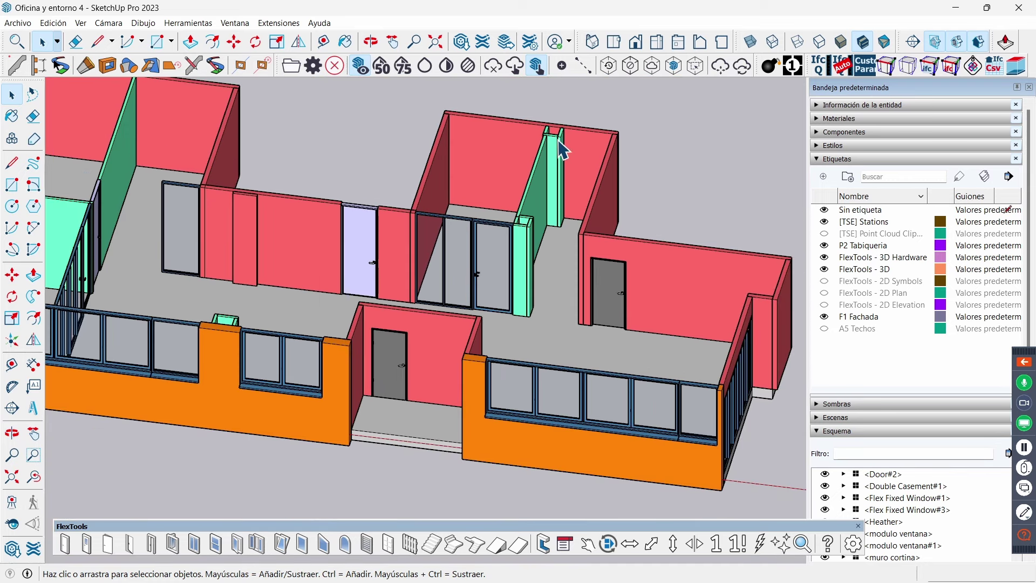
scroll(584, 200, down, 2)
scroll(566, 165, up, 2)
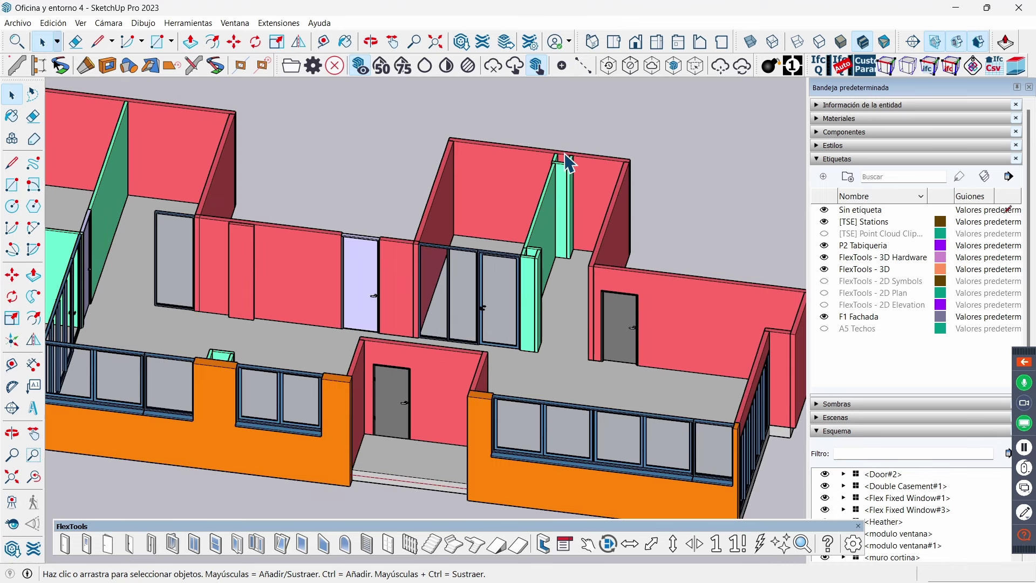
scroll(563, 163, up, 2)
scroll(561, 164, up, 1)
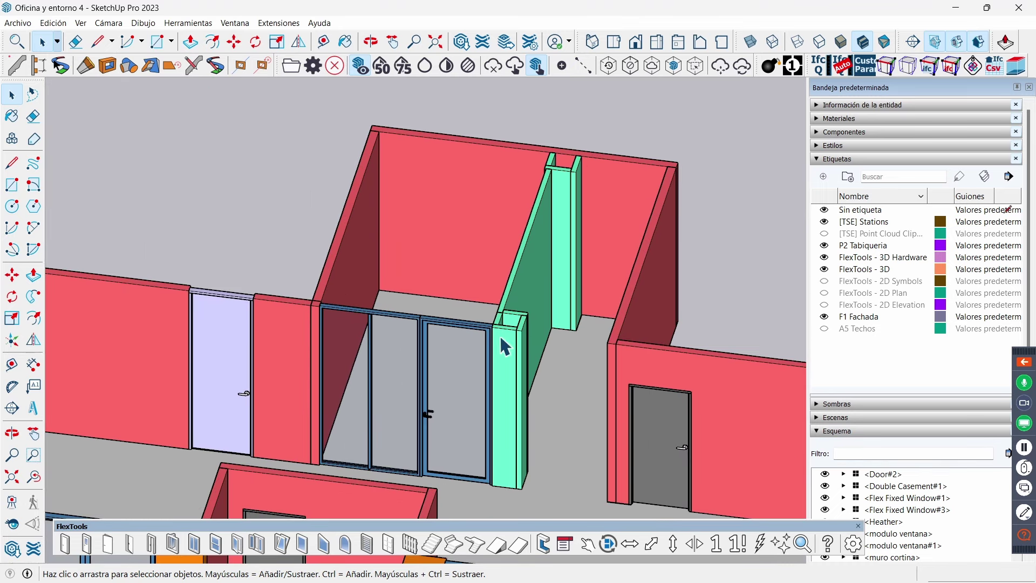
scroll(594, 328, down, 2)
scroll(371, 359, up, 1)
scroll(370, 356, up, 1)
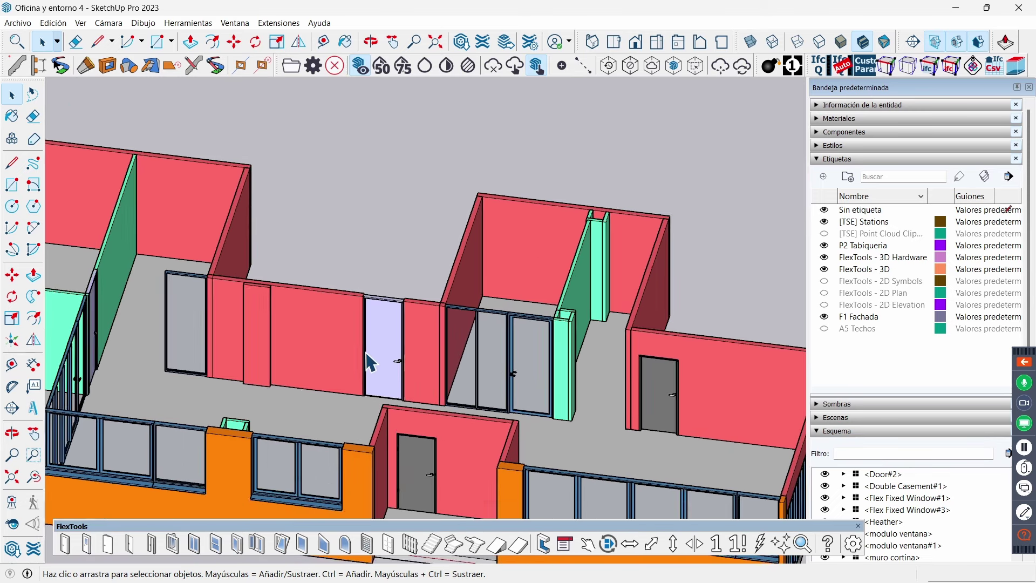
scroll(378, 302, up, 2)
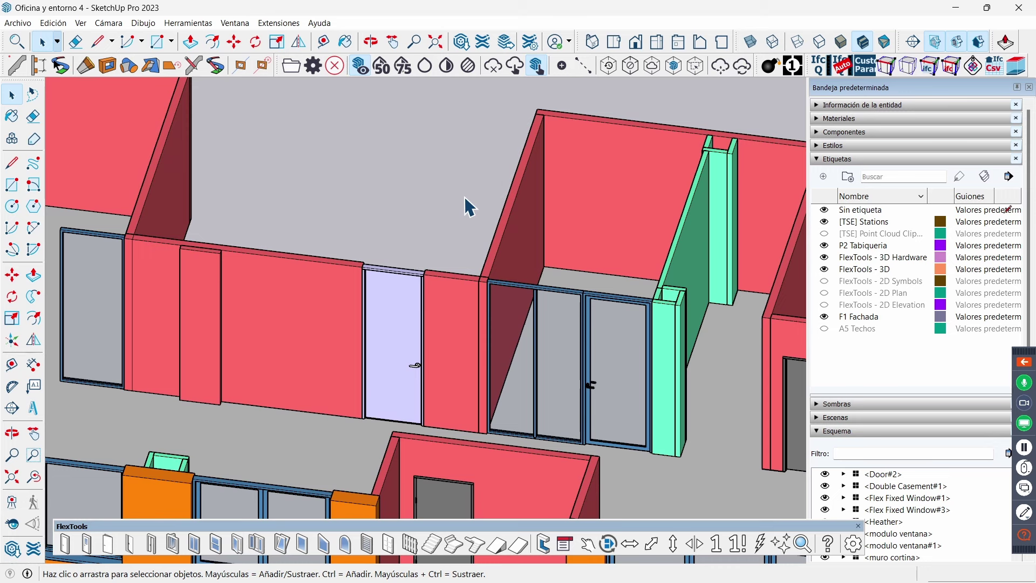
scroll(470, 206, down, 2)
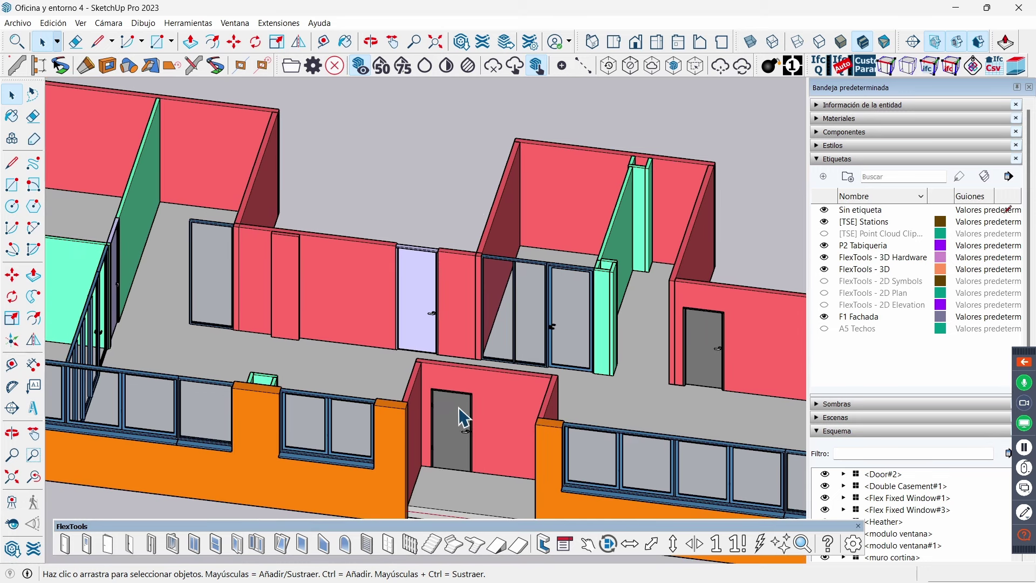
scroll(672, 372, down, 1)
- Orbit and zoom to inspect the right-side glass door and the offices
middle_drag(345, 307, 277, 296)
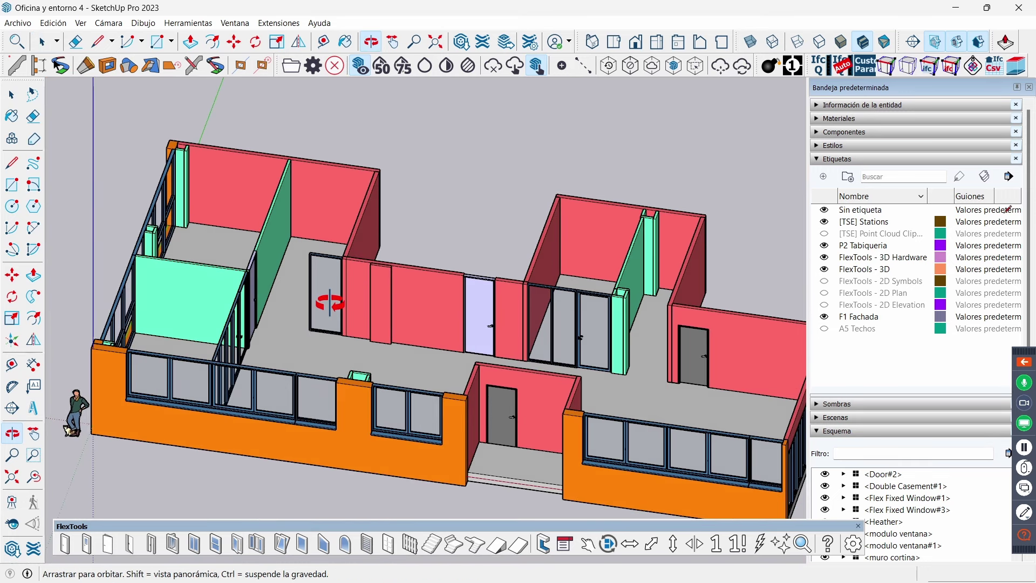
scroll(654, 319, up, 2)
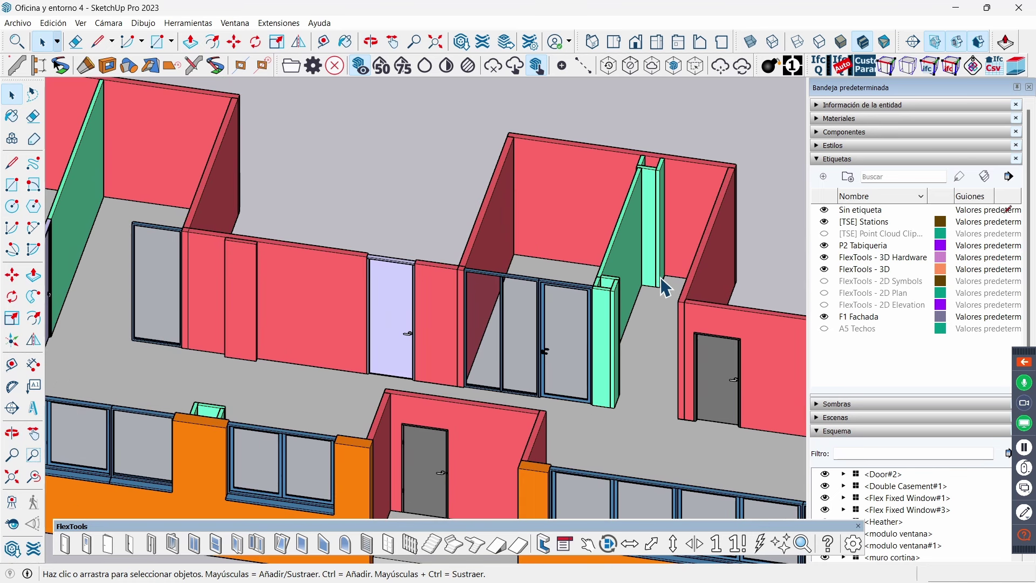
scroll(672, 351, down, 2)
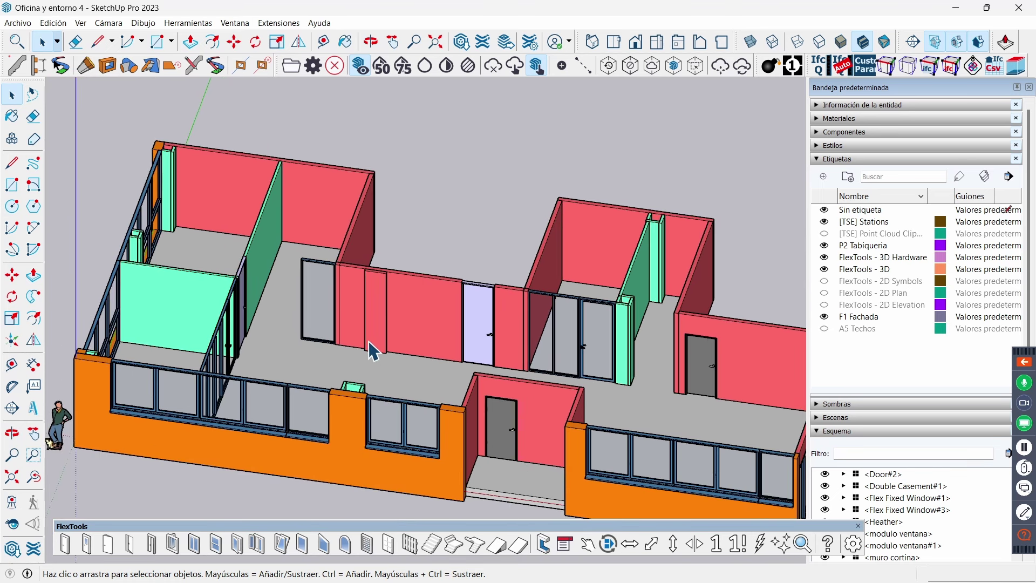
scroll(317, 329, up, 2)
scroll(279, 278, up, 2)
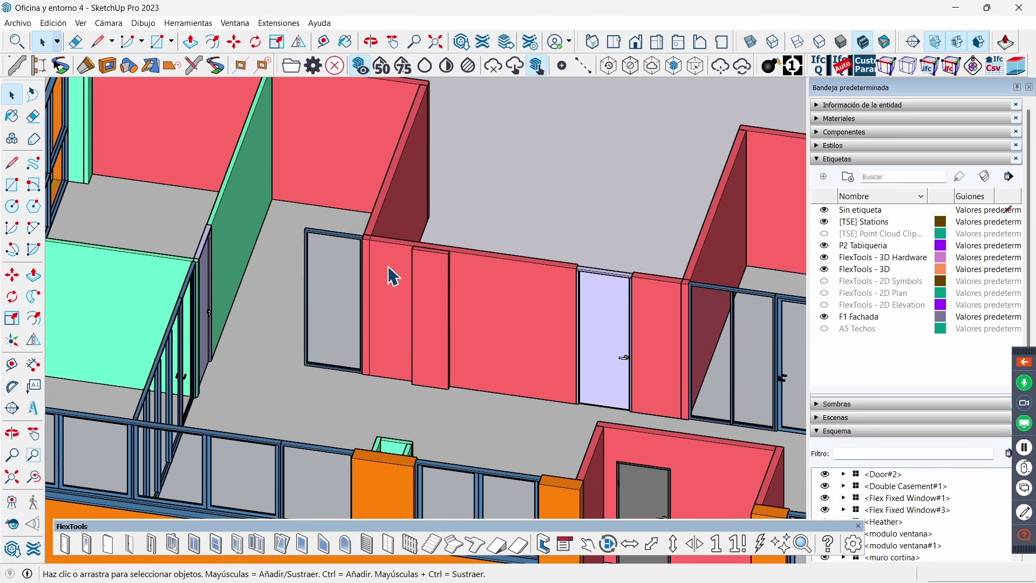
scroll(399, 280, down, 2)
scroll(461, 296, down, 2)
scroll(460, 286, down, 1)
mouse_move(461, 284)
middle_down()
mouse_move(381, 272)
mouse_move(359, 302)
middle_up()
scroll(356, 280, up, 2)
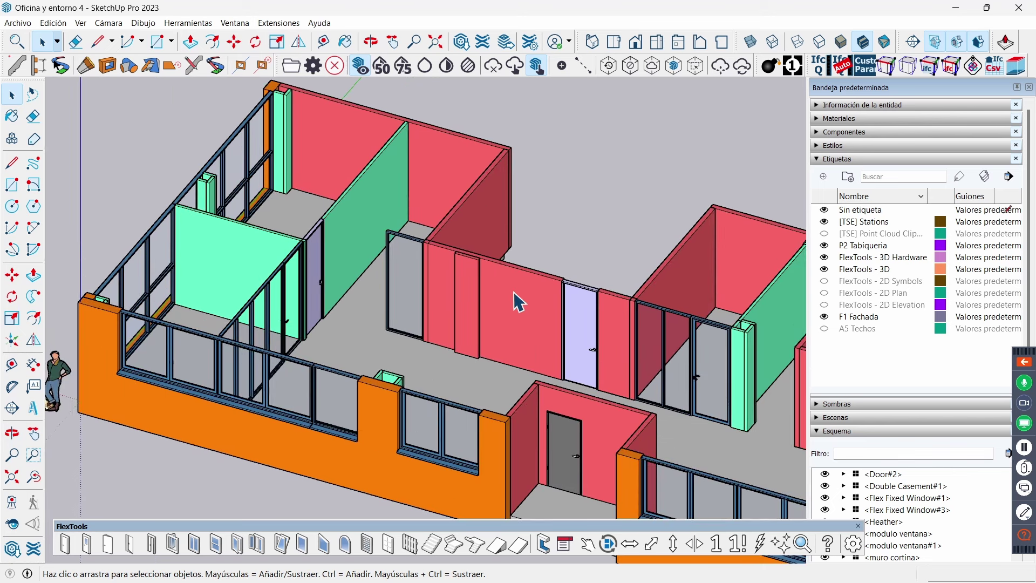
scroll(514, 291, down, 1)
scroll(535, 300, down, 1)
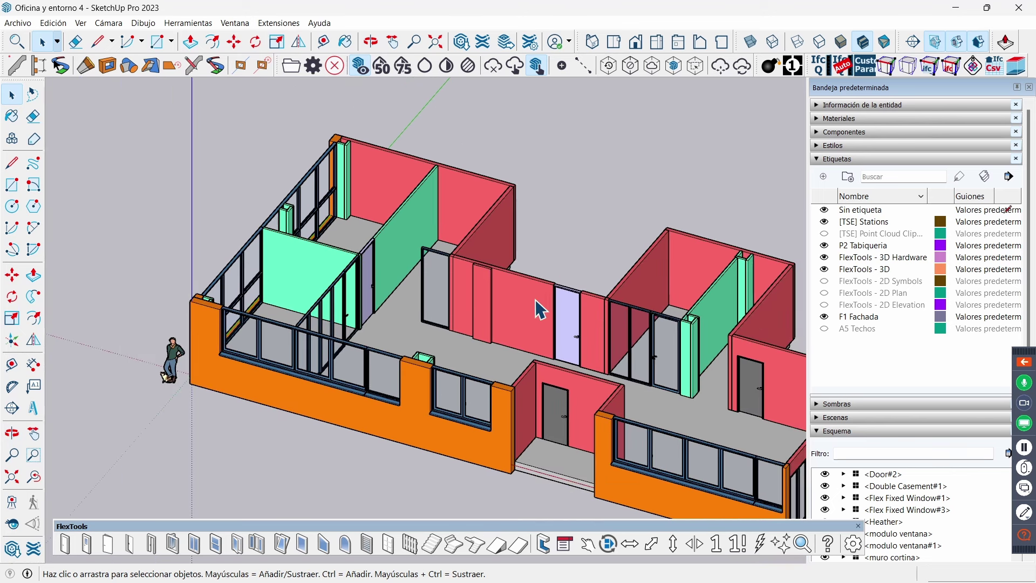
- Orbit around the office walls, the glass wall and its door from several heights
mouse_move(515, 324)
middle_down()
mouse_move(312, 308)
mouse_move(348, 294)
middle_up()
scroll(415, 280, up, 3)
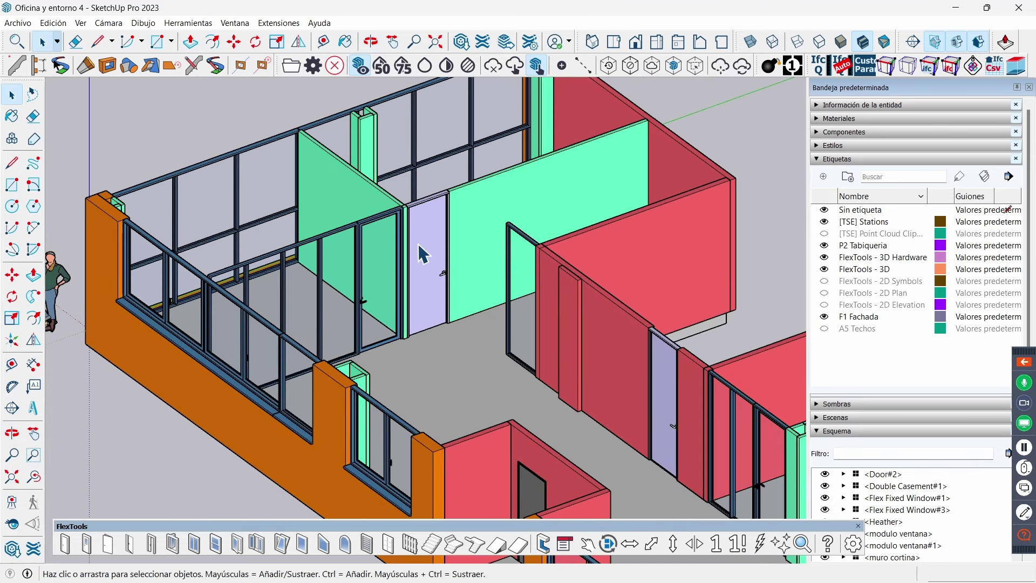
mouse_move(377, 247)
middle_down()
mouse_move(323, 301)
mouse_move(315, 279)
middle_up()
scroll(315, 279, up, 3)
scroll(426, 294, down, 2)
scroll(456, 293, down, 1)
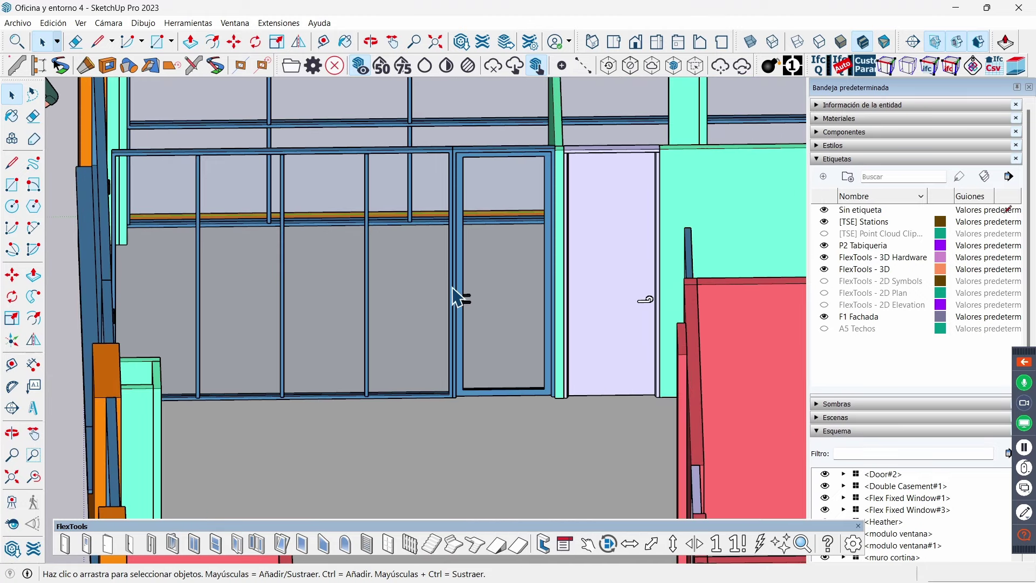
mouse_move(456, 293)
middle_down()
mouse_move(370, 283)
mouse_move(213, 236)
middle_up()
mouse_move(312, 254)
middle_down()
mouse_move(488, 269)
mouse_move(373, 267)
middle_up()
scroll(507, 301, up, 2)
scroll(507, 301, down, 4)
mouse_move(485, 296)
middle_down()
mouse_move(555, 277)
mouse_move(516, 265)
middle_up()
scroll(517, 265, down, 2)
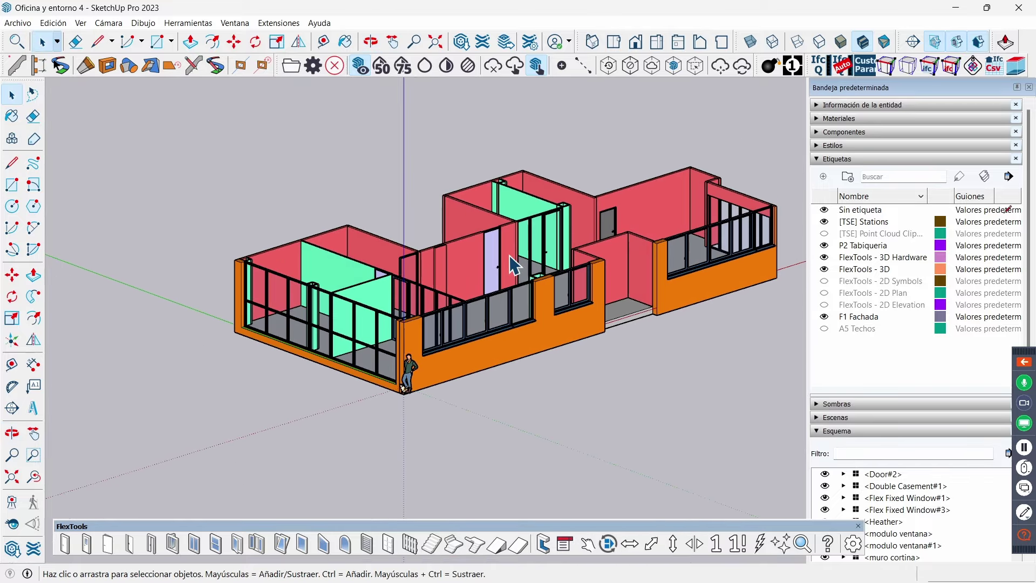
scroll(353, 369, up, 2)
scroll(347, 370, up, 2)
mouse_move(312, 326)
middle_down()
mouse_move(335, 297)
mouse_move(341, 306)
middle_up()
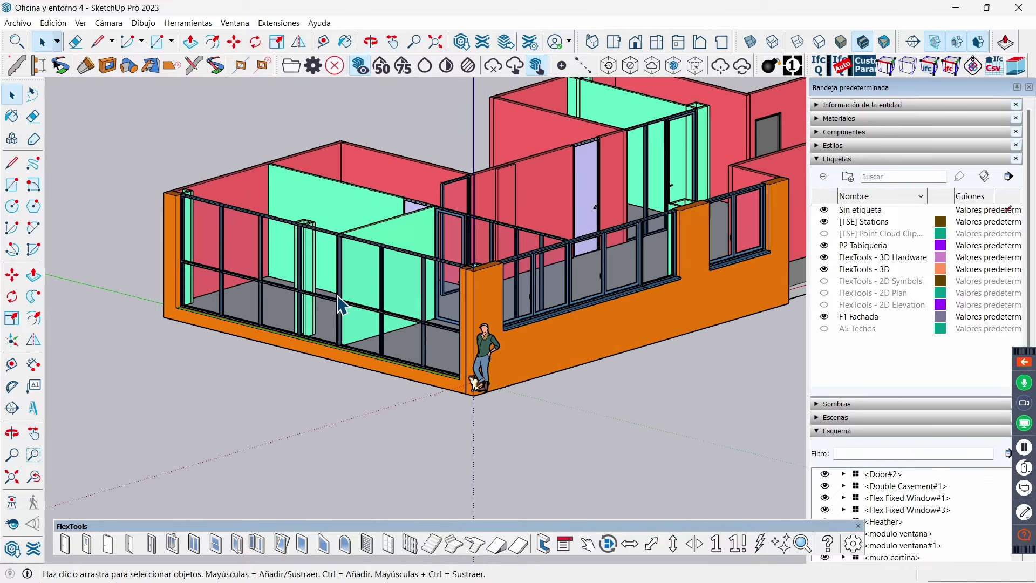
click(425, 65)
scroll(451, 311, down, 2)
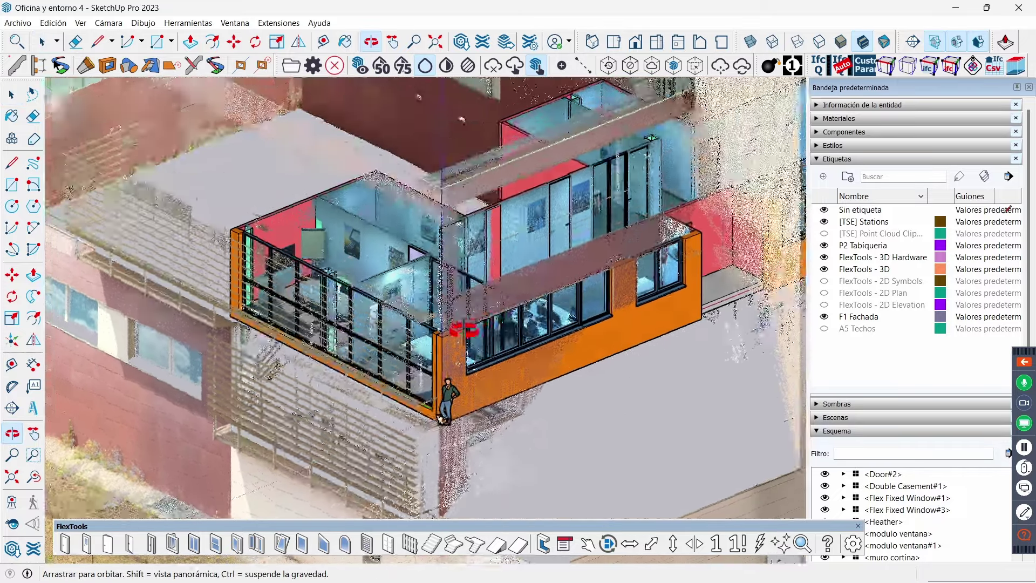
mouse_move(451, 312)
middle_down()
mouse_move(410, 427)
mouse_move(284, 266)
mouse_move(81, 271)
middle_up()
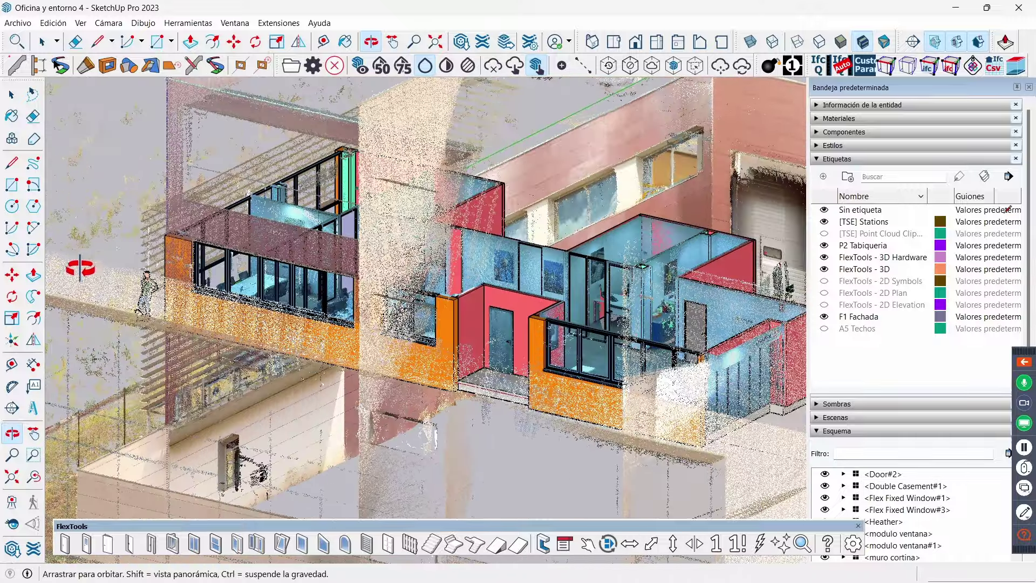
key(space)
scroll(606, 312, up, 3)
middle_drag(605, 312, 512, 297)
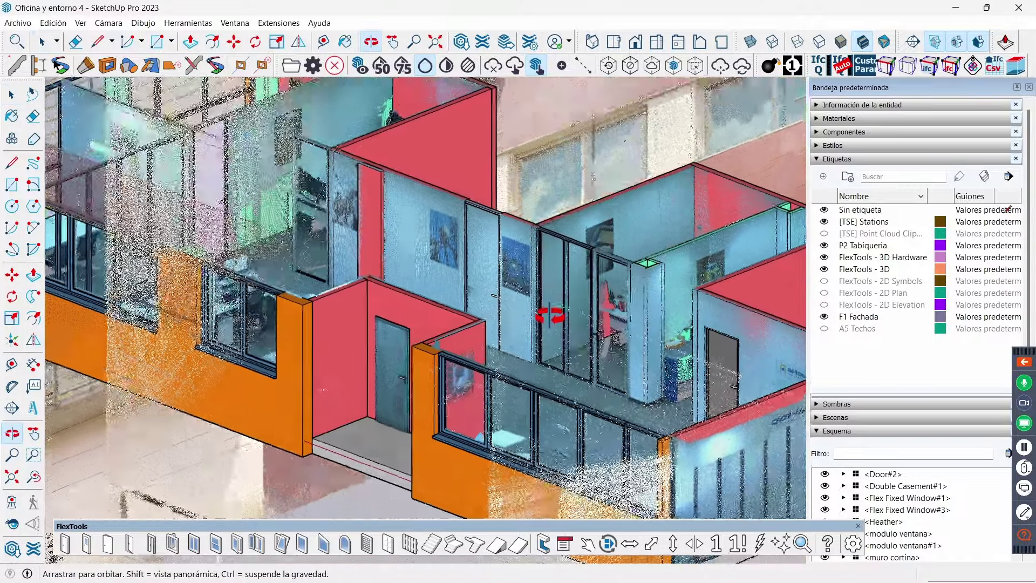
scroll(512, 296, up, 4)
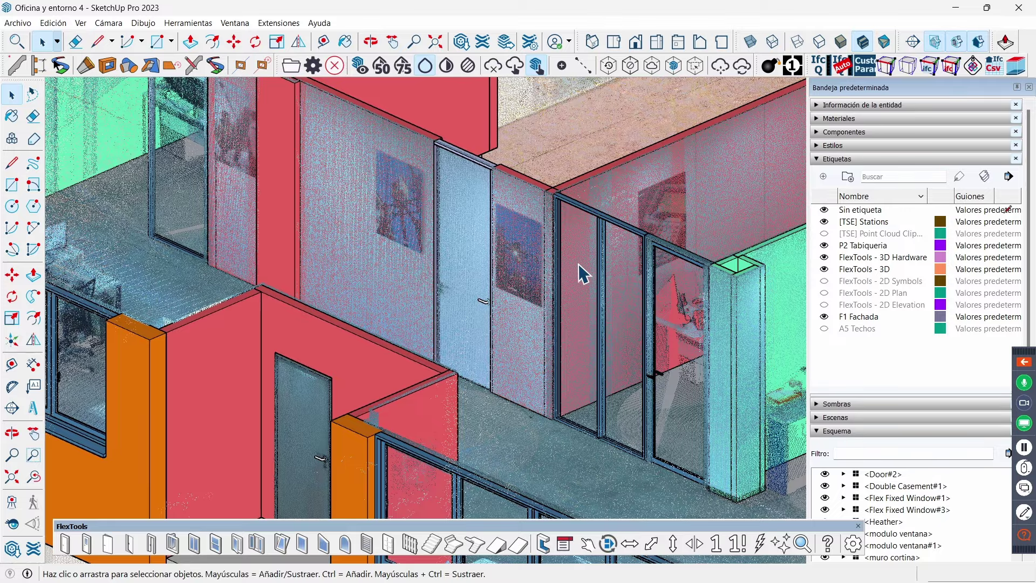
mouse_move(562, 263)
middle_down()
mouse_move(507, 235)
mouse_move(615, 271)
mouse_move(356, 284)
middle_up()
scroll(615, 270, down, 3)
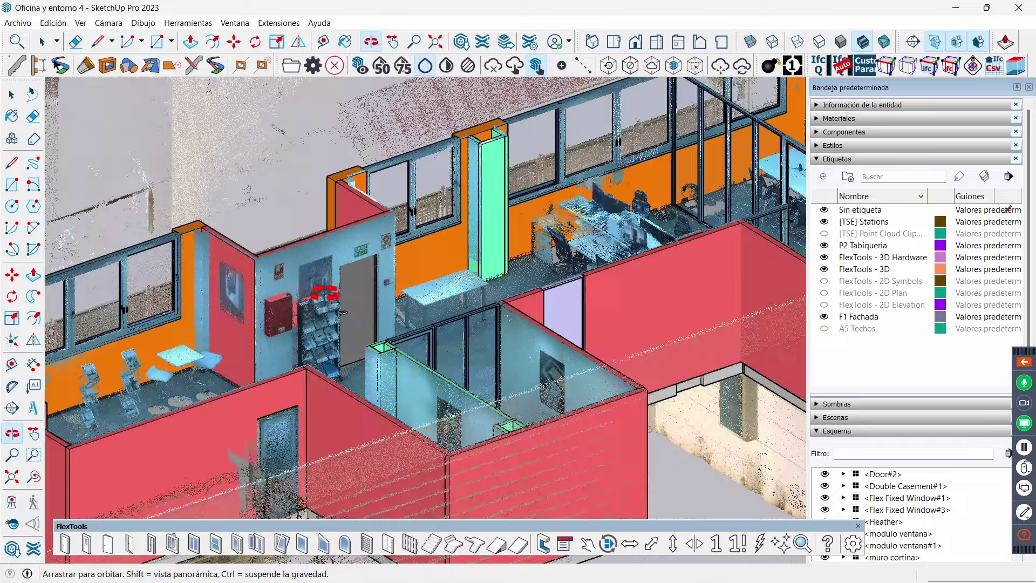
scroll(356, 284, up, 3)
scroll(356, 283, up, 3)
scroll(356, 283, up, 2)
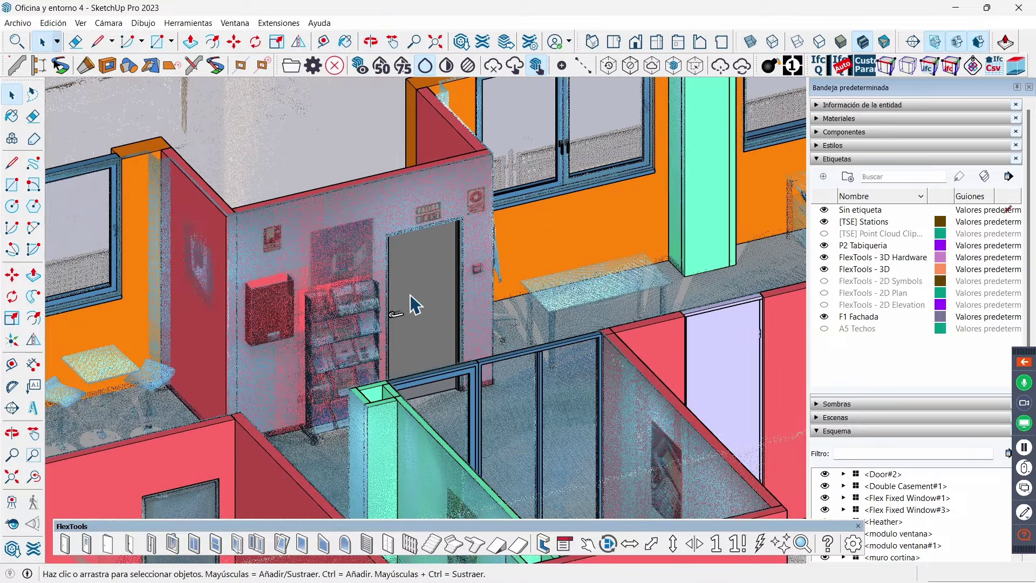
scroll(410, 293, down, 2)
scroll(410, 294, down, 2)
scroll(410, 293, down, 2)
middle_drag(410, 293, 520, 294)
scroll(521, 294, up, 2)
scroll(522, 296, up, 3)
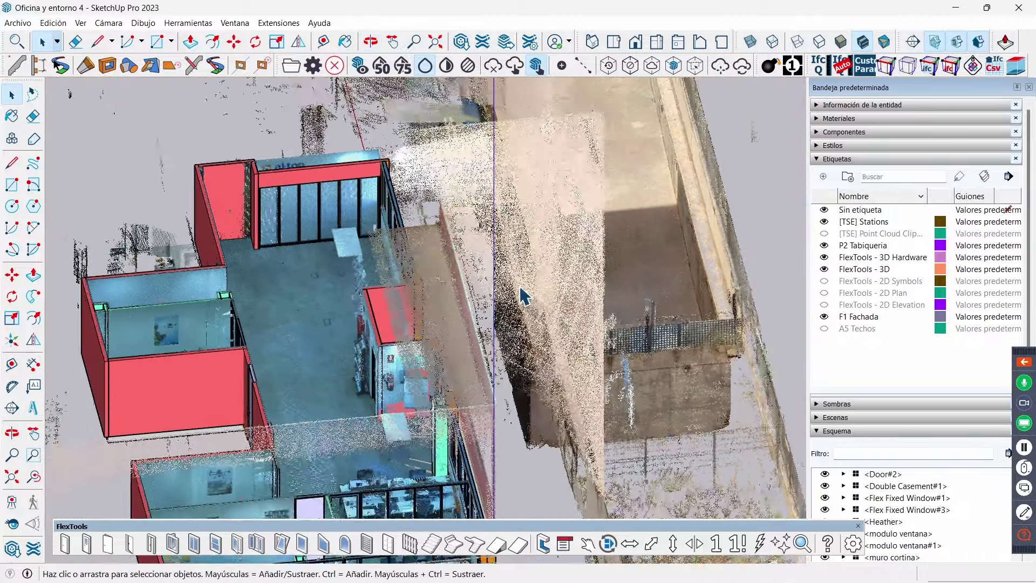
scroll(474, 231, down, 3)
mouse_move(474, 232)
middle_down()
mouse_move(481, 185)
mouse_move(431, 237)
mouse_move(404, 248)
mouse_move(393, 209)
middle_up()
scroll(468, 228, up, 3)
scroll(426, 242, up, 2)
scroll(418, 247, up, 2)
scroll(418, 248, up, 2)
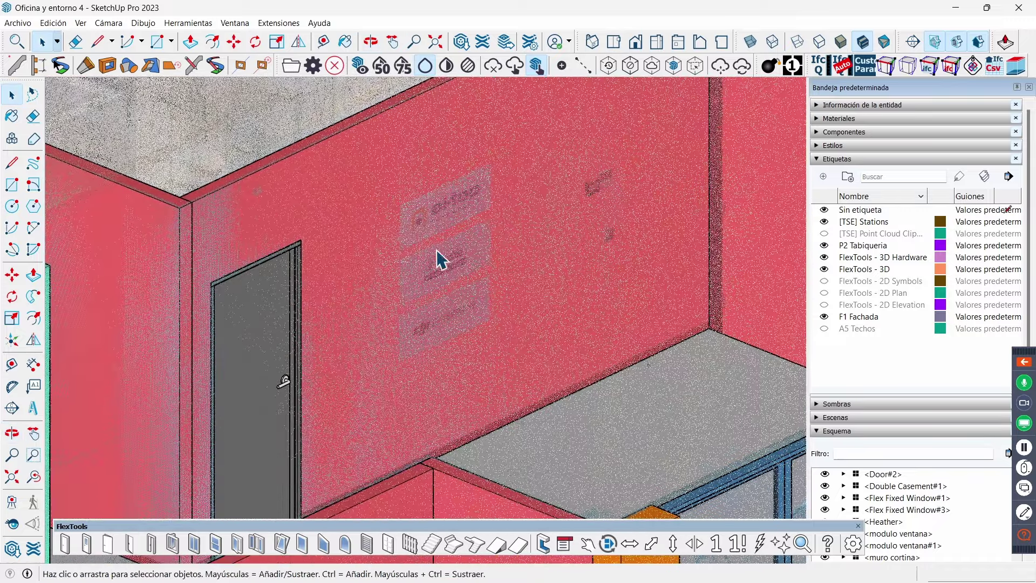
mouse_move(597, 305)
middle_down()
mouse_move(455, 297)
mouse_move(460, 309)
middle_up()
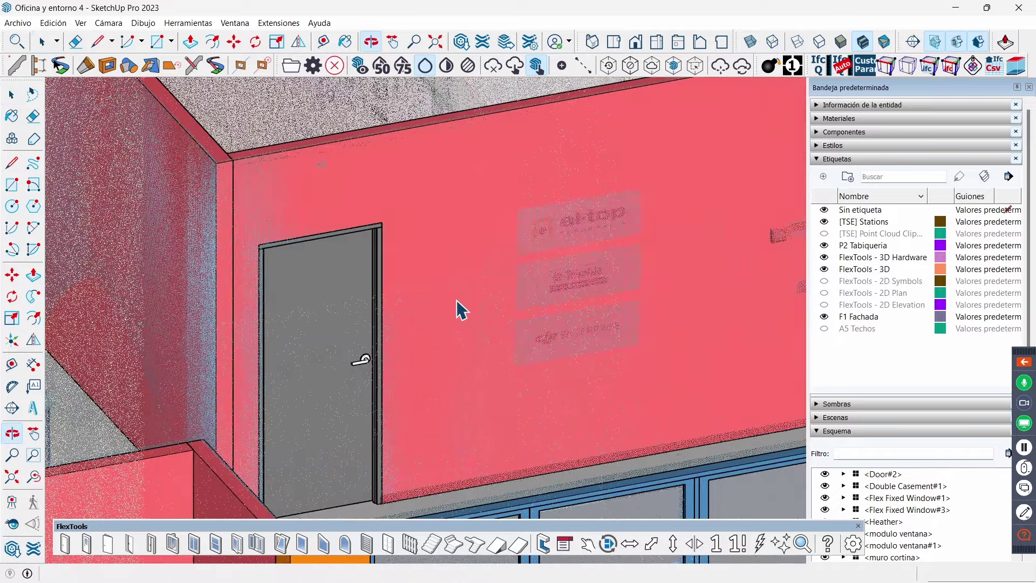
scroll(559, 278, down, 2)
mouse_move(560, 278)
middle_down()
mouse_move(666, 293)
mouse_move(502, 305)
middle_up()
scroll(501, 305, down, 2)
mouse_move(592, 298)
middle_down()
mouse_move(572, 328)
mouse_move(676, 323)
mouse_move(532, 275)
middle_up()
scroll(676, 323, down, 3)
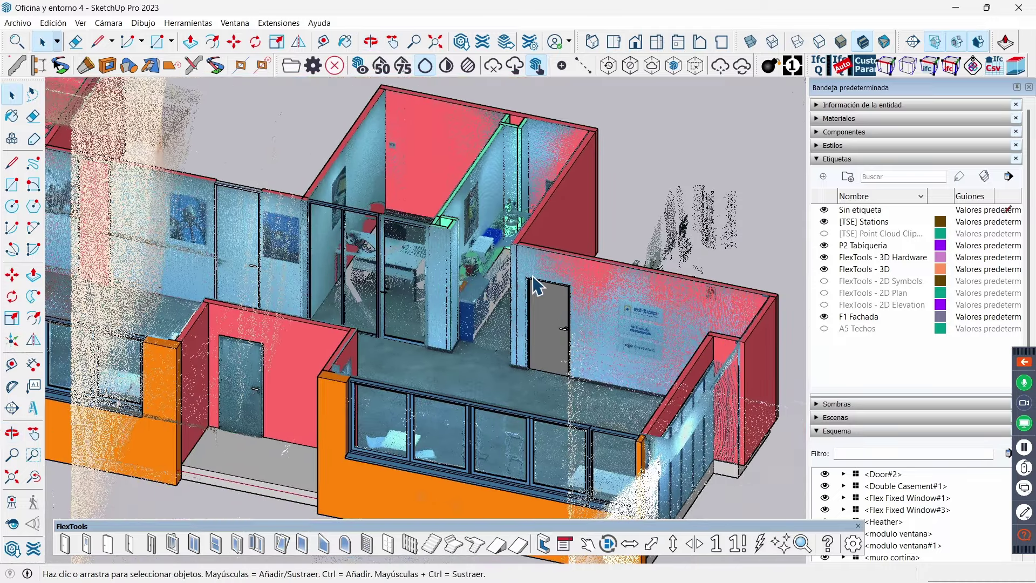
scroll(482, 265, up, 4)
scroll(477, 256, up, 1)
middle_drag(477, 256, 476, 258)
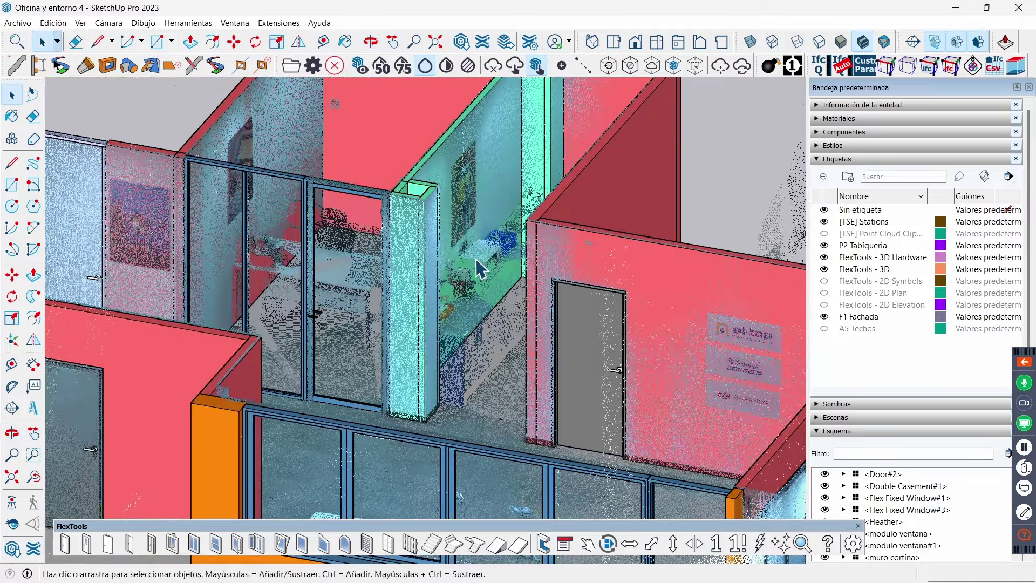
scroll(475, 258, up, 3)
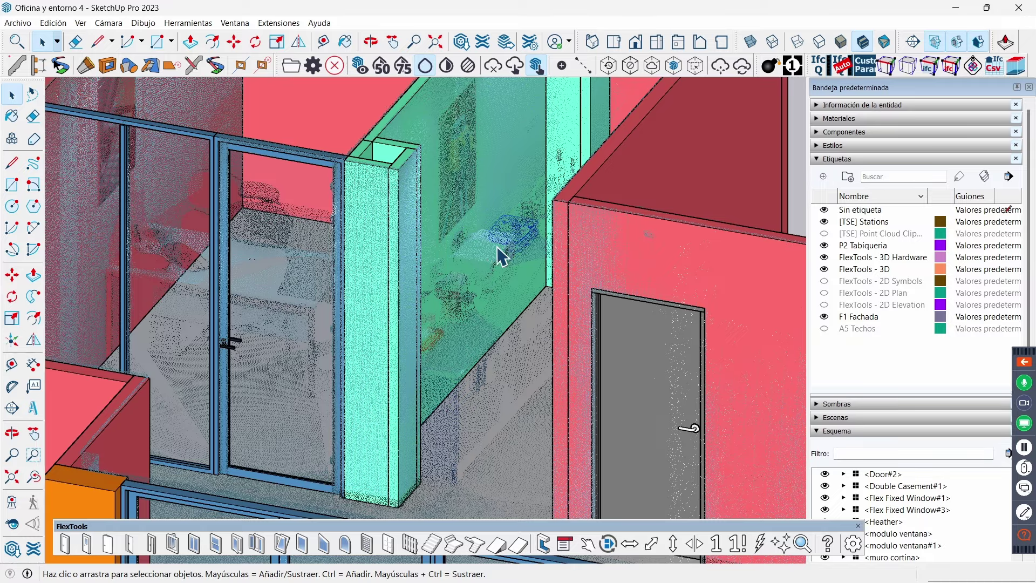
scroll(497, 246, down, 2)
scroll(497, 248, down, 3)
mouse_move(501, 262)
middle_down()
mouse_move(511, 318)
mouse_move(410, 378)
mouse_move(358, 376)
middle_up()
scroll(402, 383, up, 3)
scroll(477, 425, down, 3)
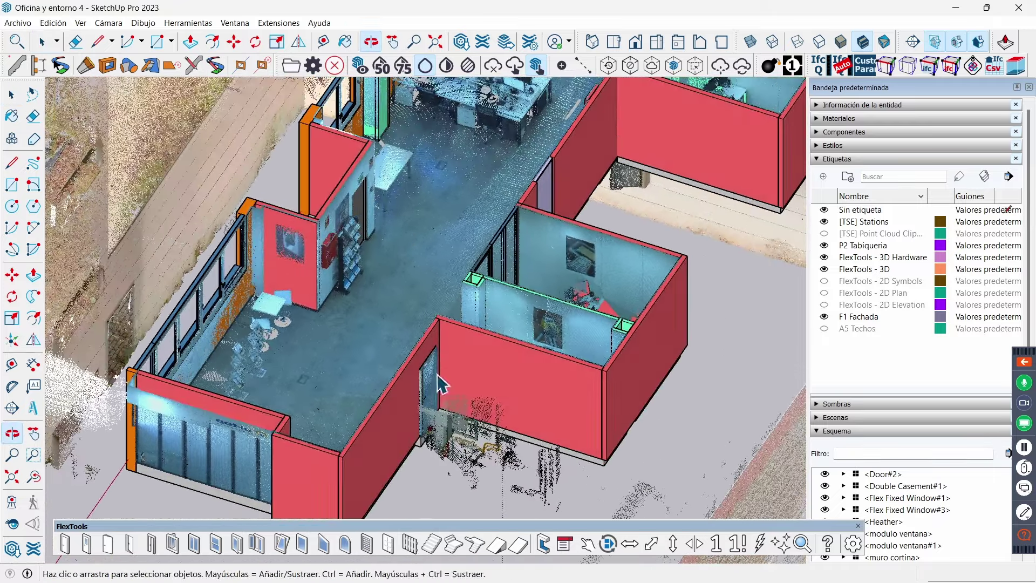
scroll(342, 239, up, 5)
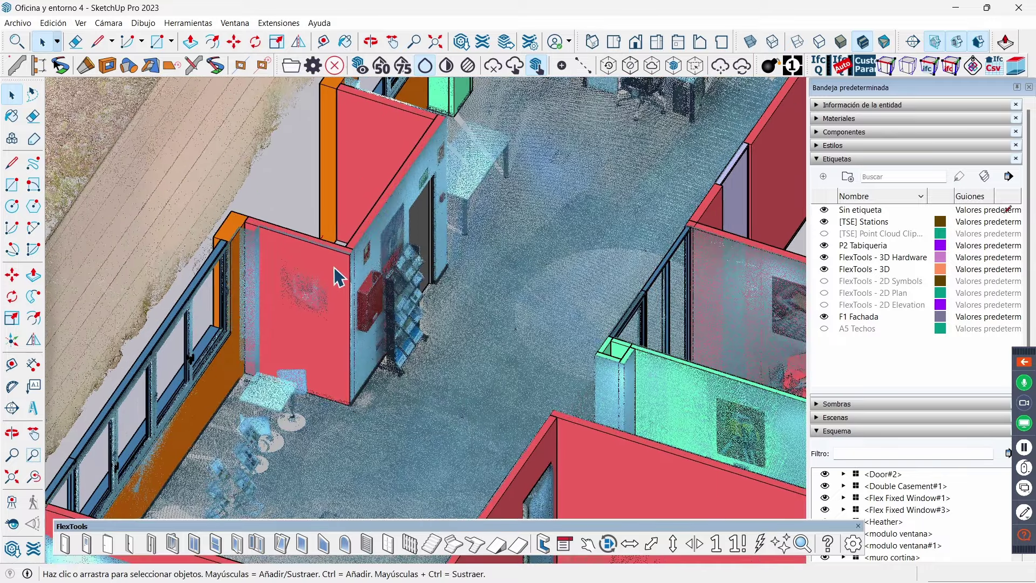
scroll(335, 267, up, 2)
middle_drag(335, 277, 231, 192)
scroll(423, 311, up, 3)
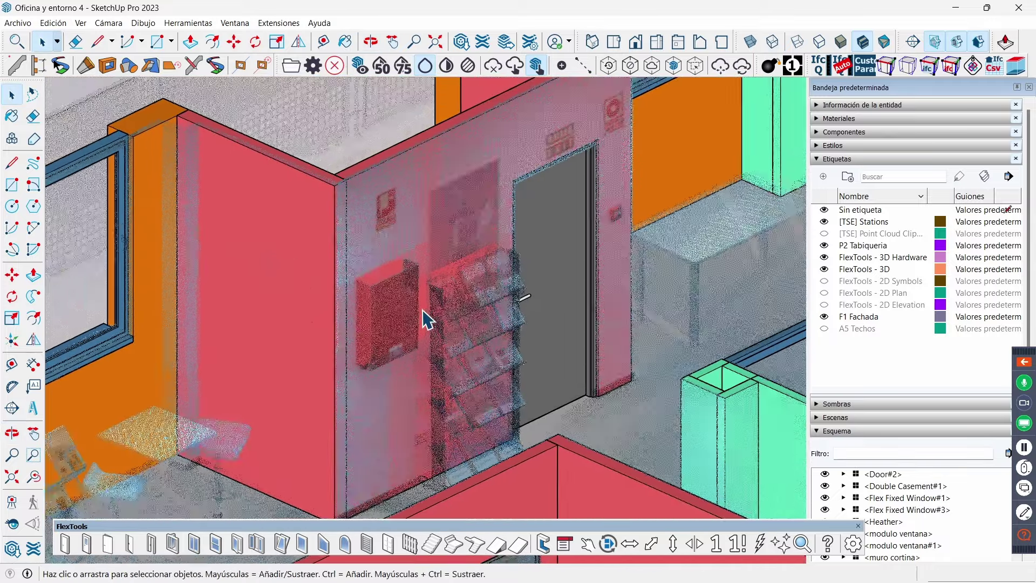
scroll(388, 213, up, 1)
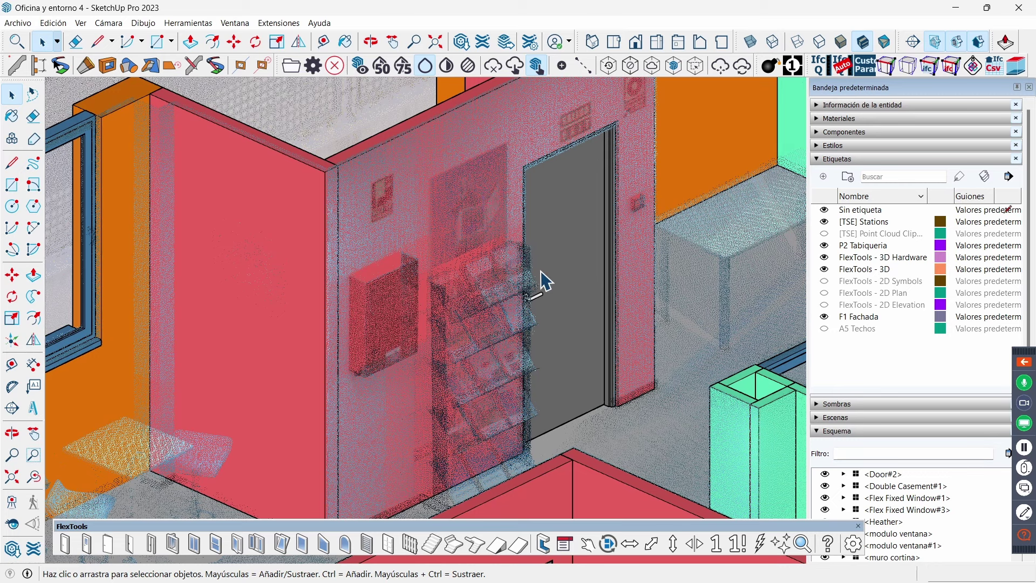
scroll(540, 271, down, 1)
scroll(539, 271, down, 1)
scroll(537, 271, down, 1)
scroll(536, 271, down, 1)
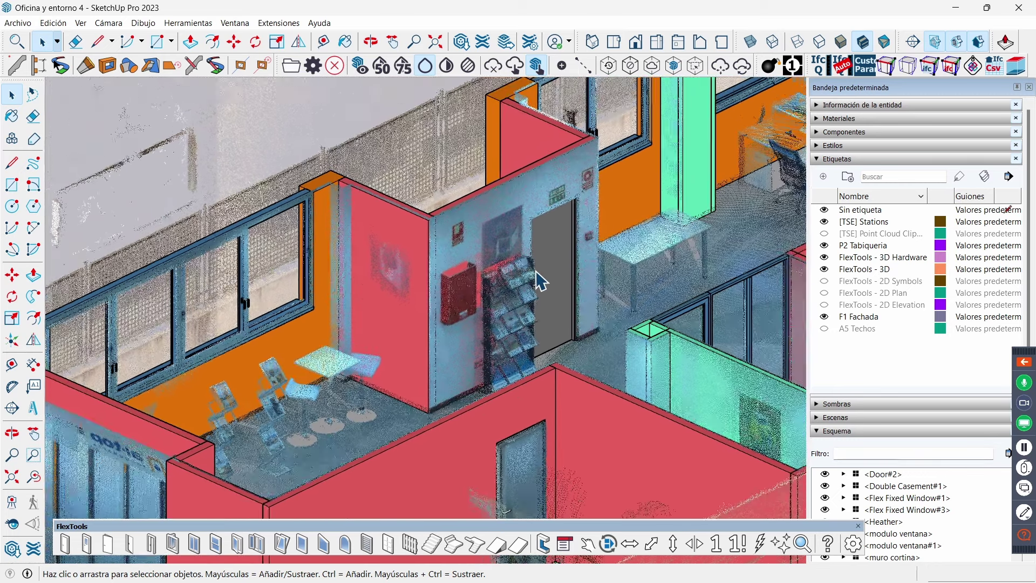
scroll(535, 271, down, 1)
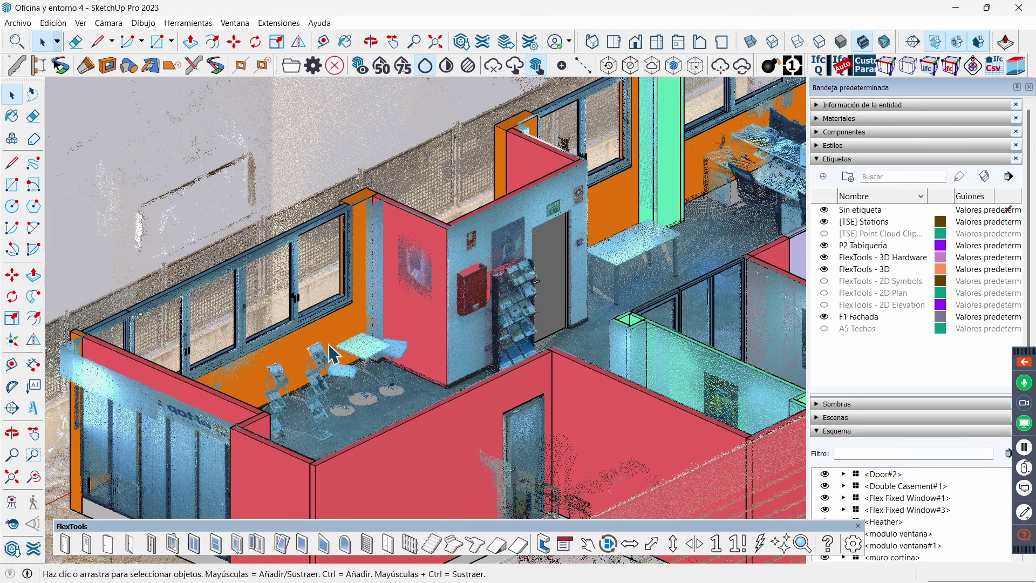
scroll(345, 364, down, 2)
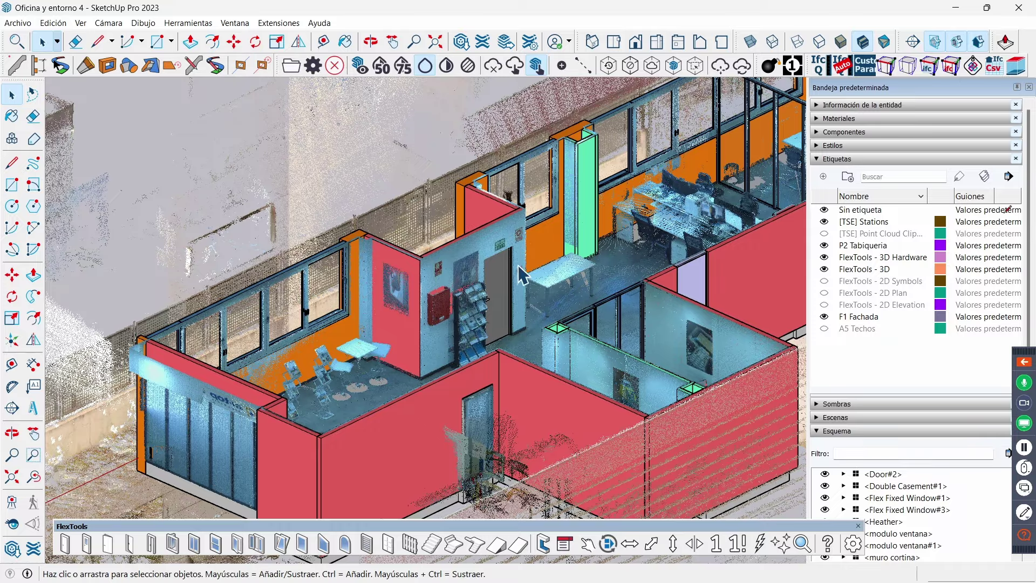
middle_drag(360, 363, 556, 348)
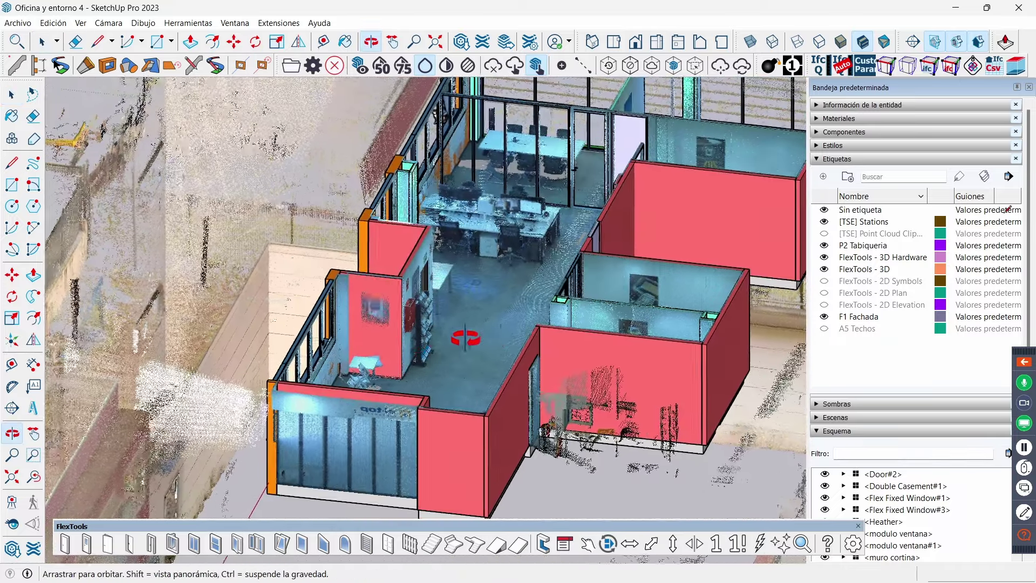
scroll(555, 348, up, 2)
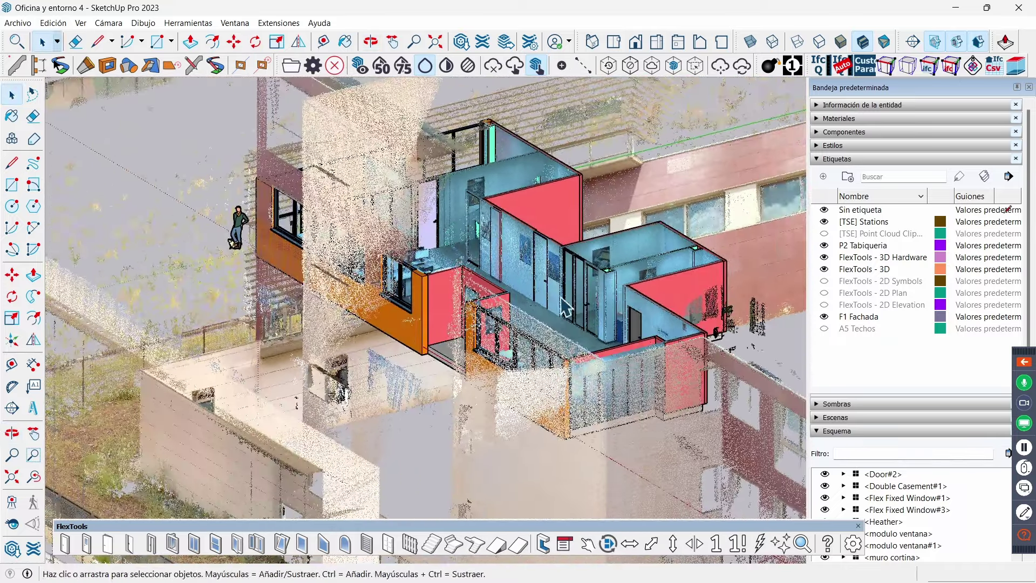
scroll(481, 213, up, 2)
scroll(482, 213, up, 2)
scroll(482, 214, up, 3)
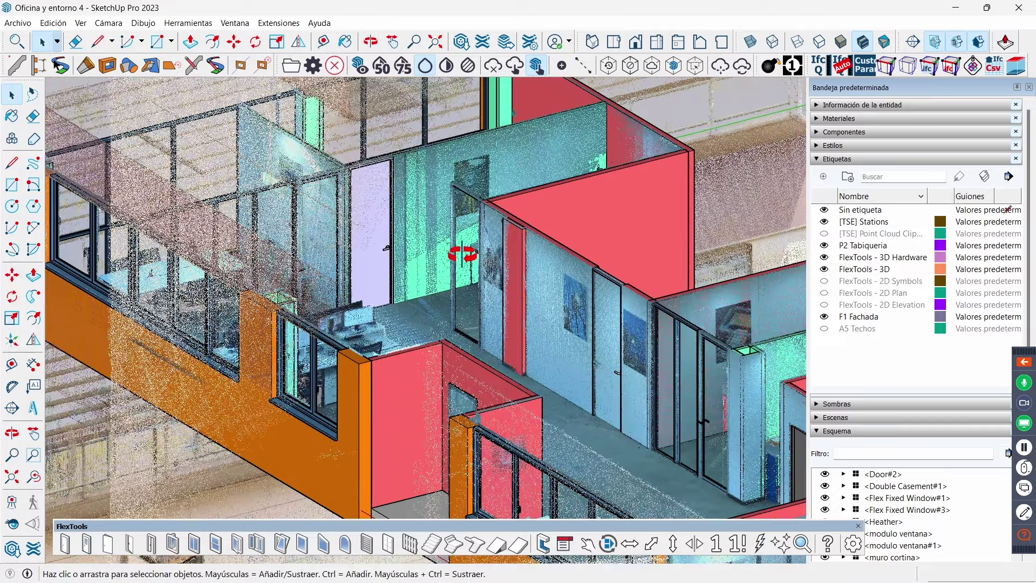
scroll(462, 247, down, 2)
scroll(503, 326, down, 2)
scroll(502, 326, down, 2)
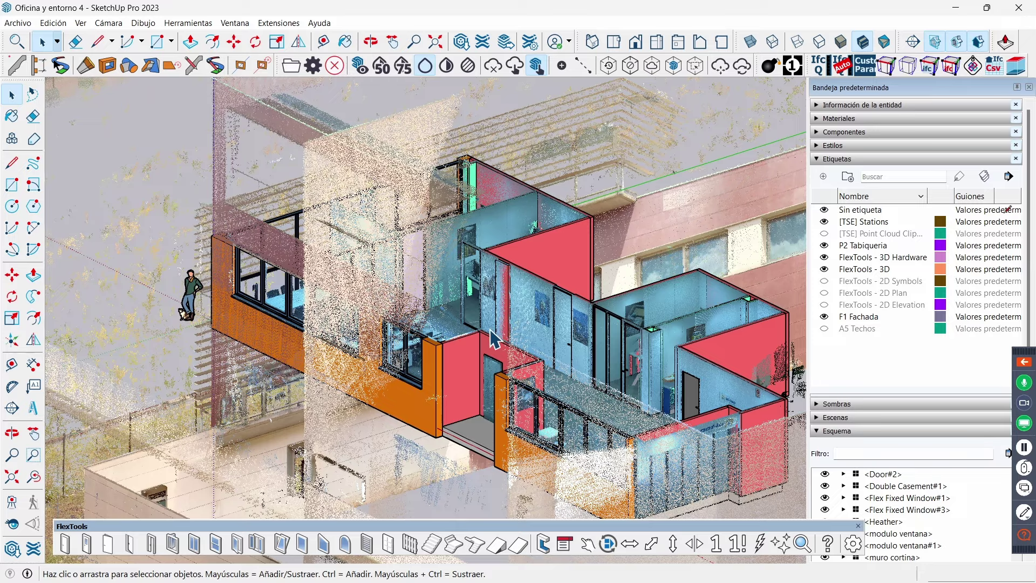
scroll(495, 339, down, 2)
mouse_move(490, 330)
middle_down()
mouse_move(511, 341)
mouse_move(561, 216)
middle_up()
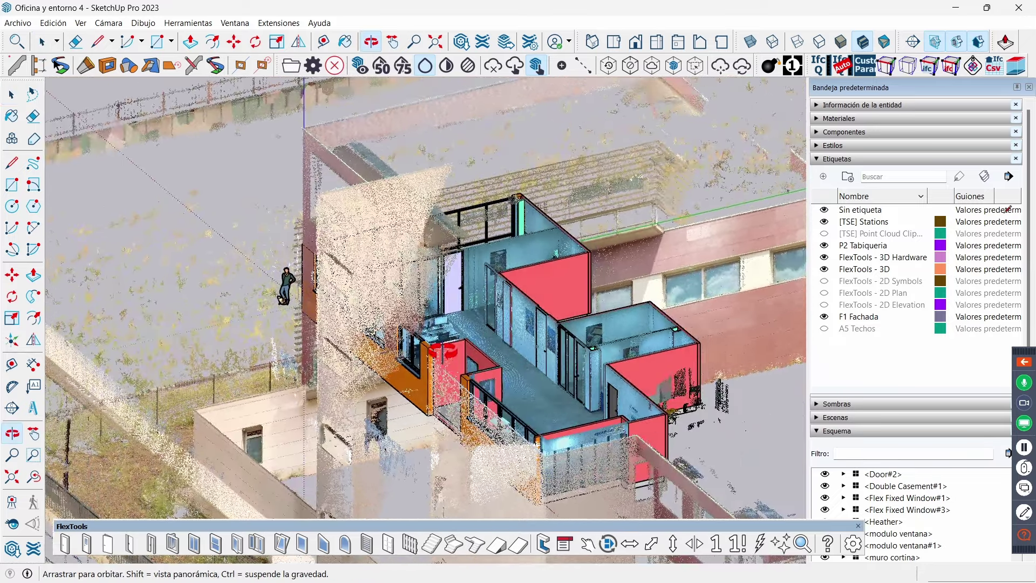
- Switch to a top plan view of the office, then tilt back into 3D
click(608, 48)
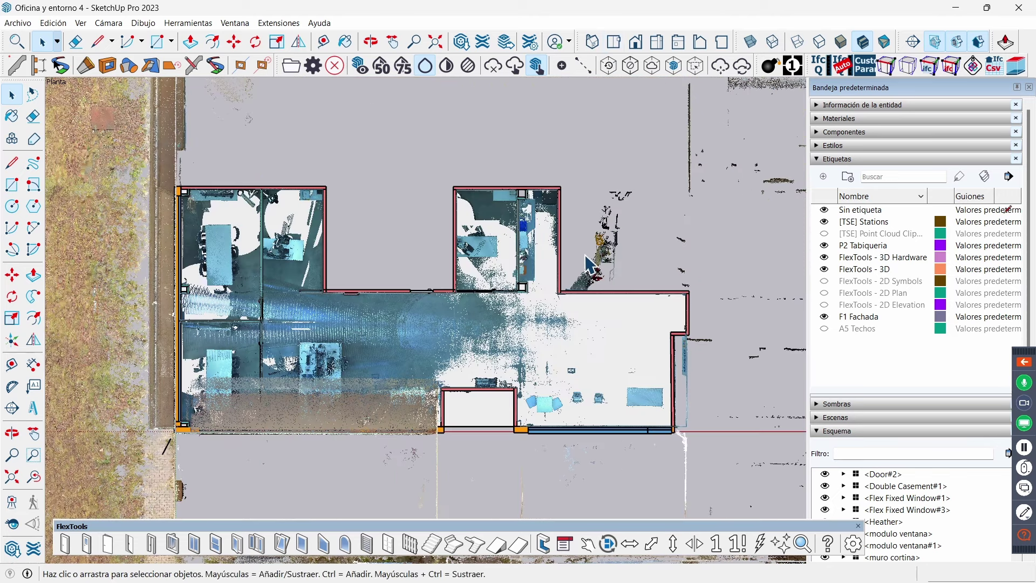
scroll(634, 259, down, 2)
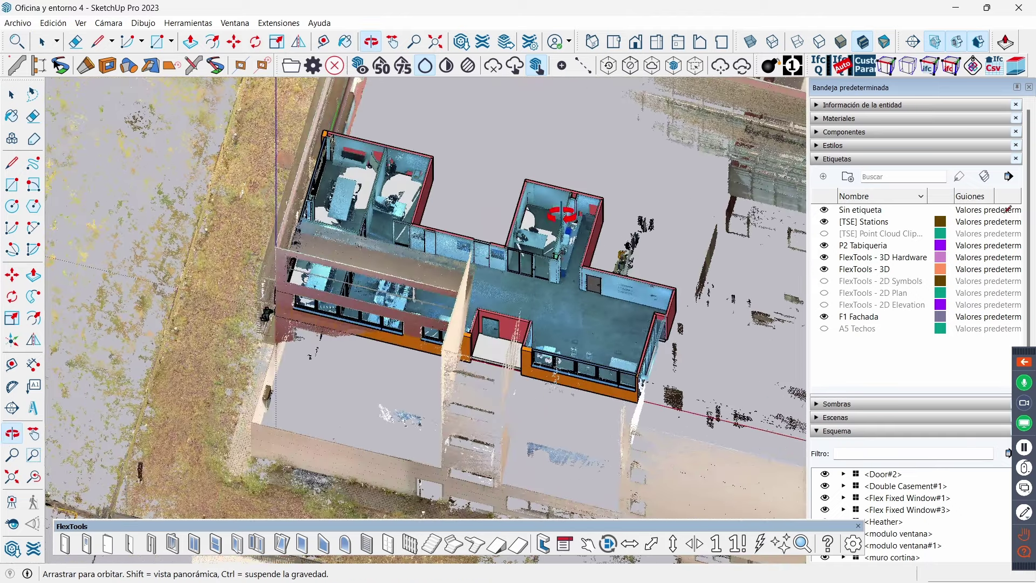
mouse_move(504, 296)
middle_down()
mouse_move(561, 310)
mouse_move(512, 326)
middle_up()
scroll(513, 327, up, 3)
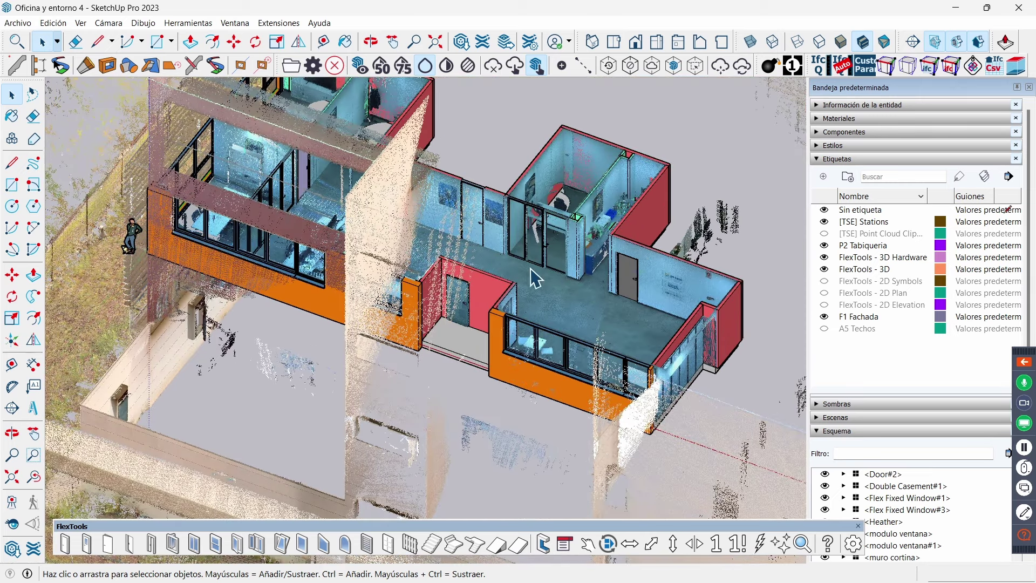
scroll(550, 333, down, 3)
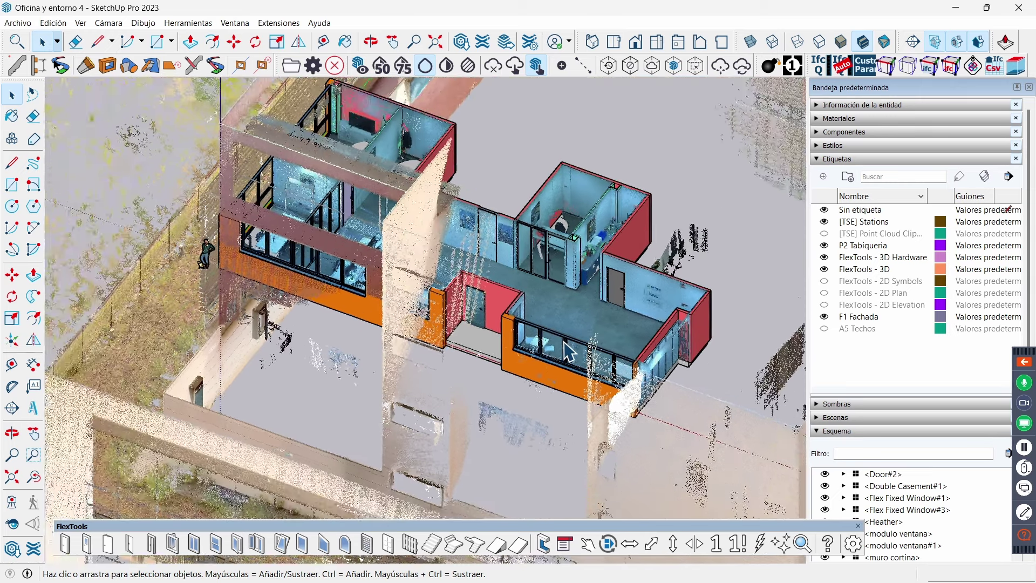
scroll(550, 333, down, 2)
middle_drag(661, 353, 646, 281)
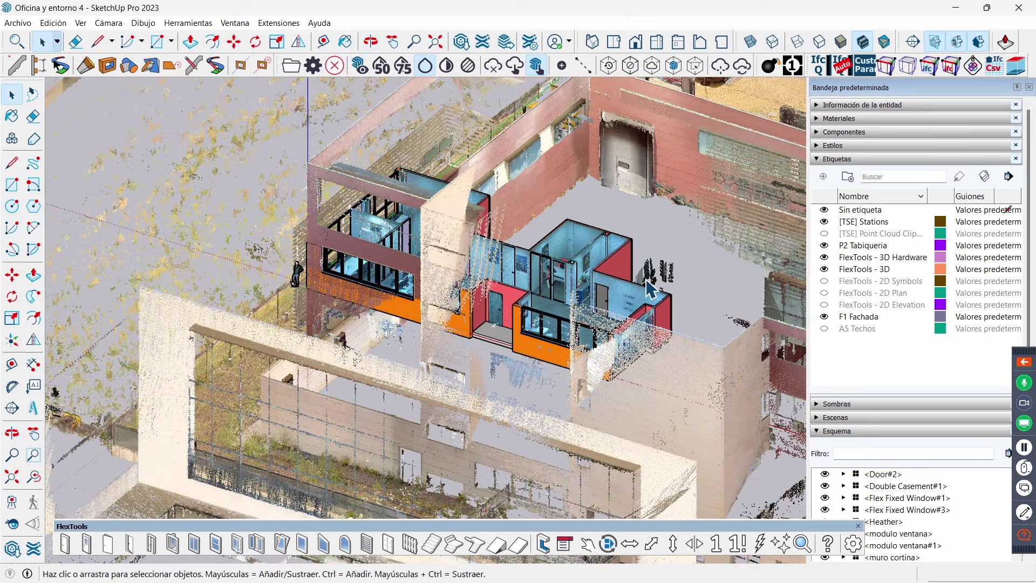
scroll(646, 280, up, 2)
middle_drag(654, 326, 657, 380)
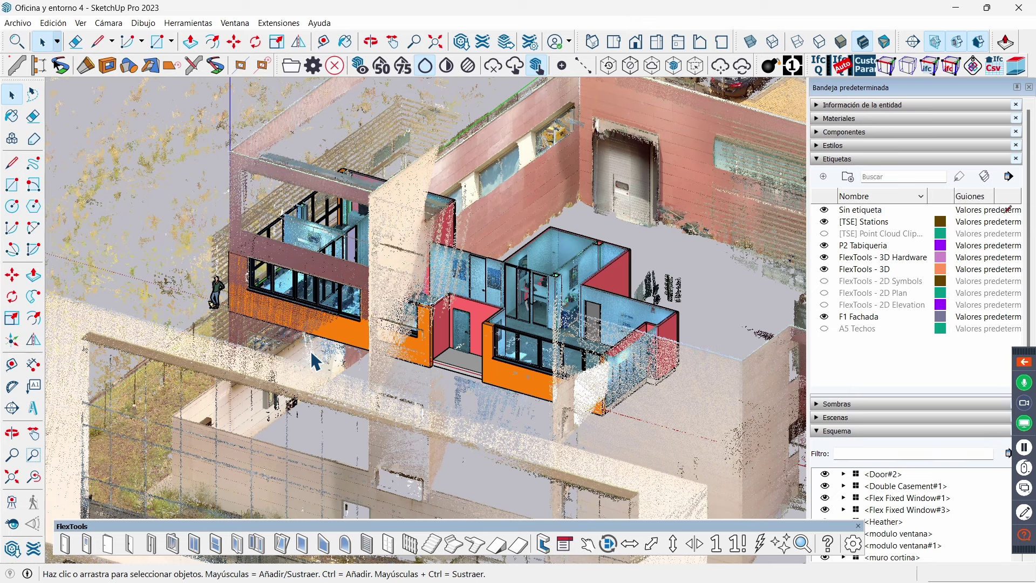
- Orbit and zoom to compare the office's wall angles with the scan near the corner door
mouse_move(458, 319)
middle_down()
mouse_move(466, 438)
mouse_move(514, 341)
middle_up()
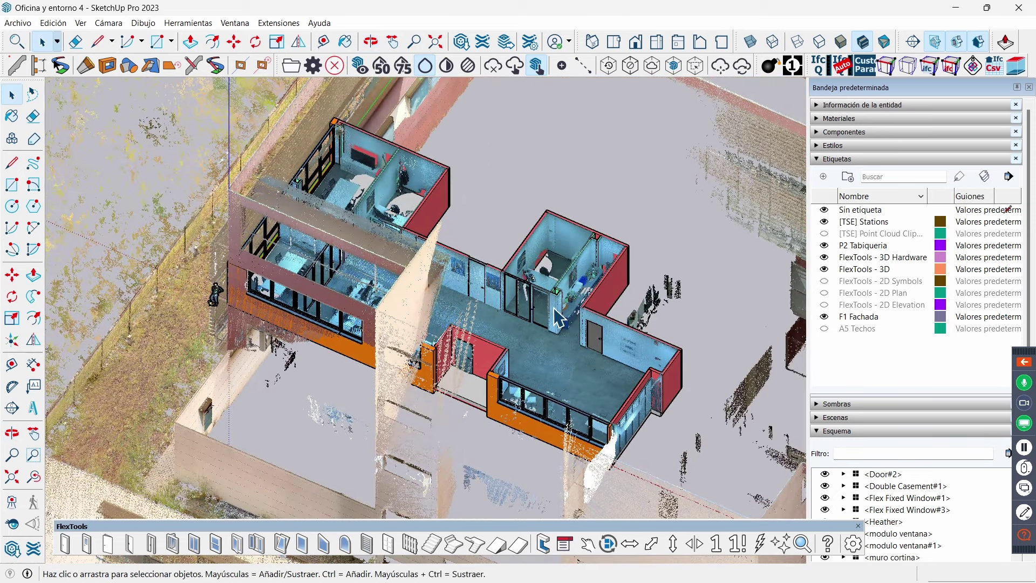
scroll(642, 440, up, 1)
scroll(637, 426, up, 2)
scroll(637, 405, up, 1)
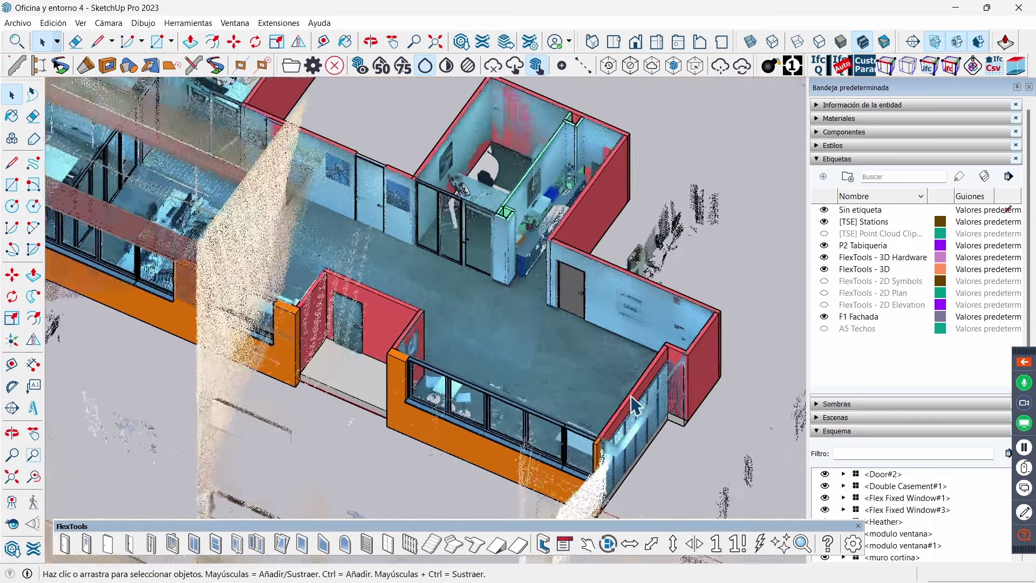
scroll(647, 394, up, 1)
middle_drag(663, 372, 670, 410)
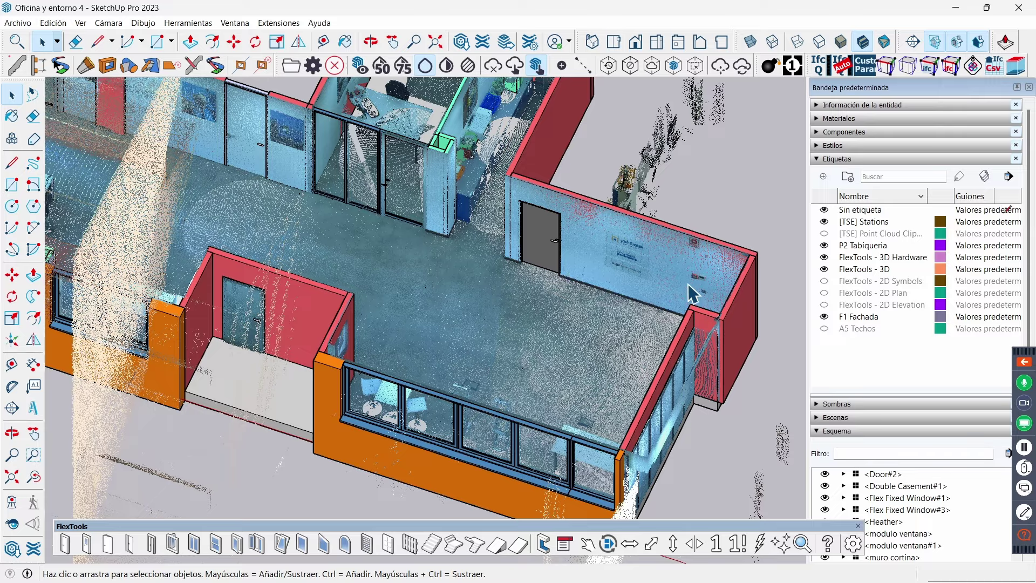
scroll(692, 281, down, 1)
scroll(692, 281, down, 1)
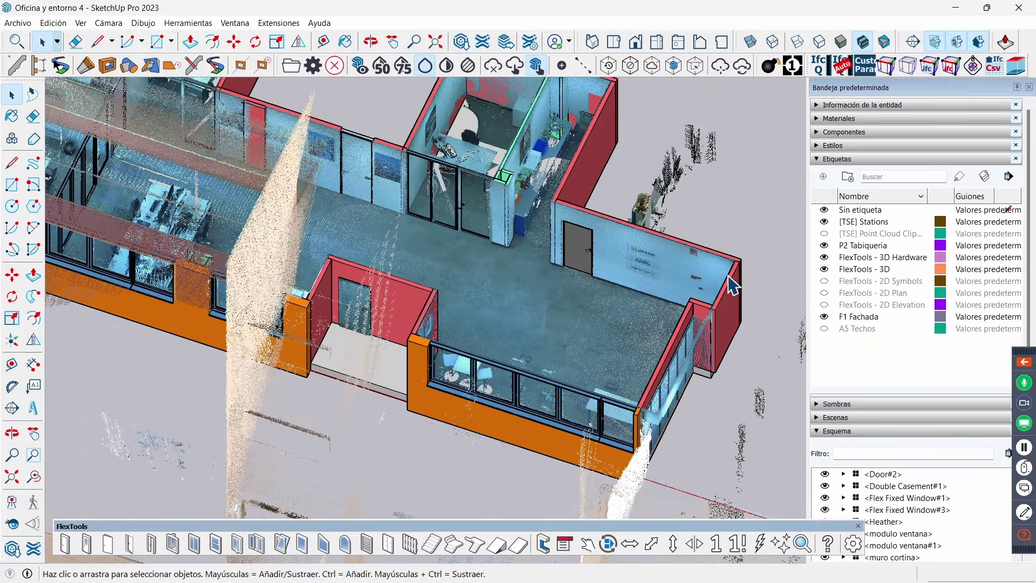
scroll(729, 275, up, 1)
scroll(725, 272, up, 1)
middle_drag(726, 272, 682, 255)
scroll(590, 262, up, 1)
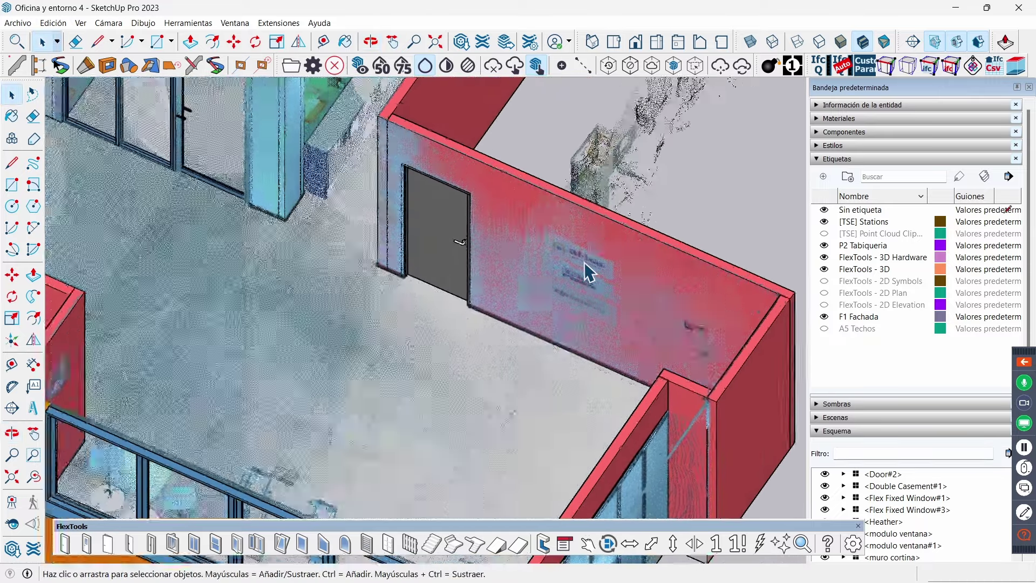
scroll(594, 262, up, 1)
scroll(660, 322, down, 1)
scroll(659, 322, down, 1)
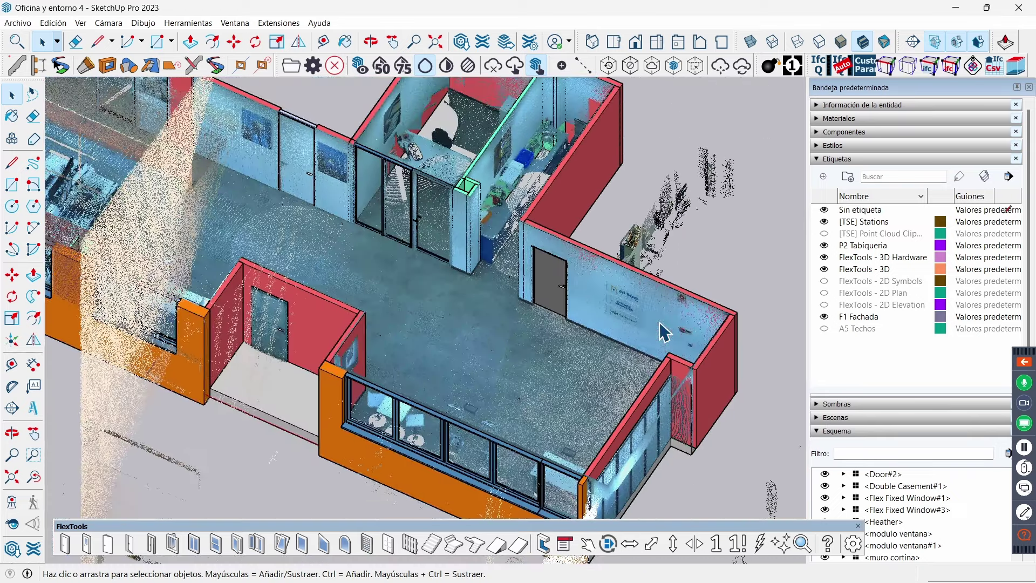
scroll(660, 321, down, 1)
scroll(659, 321, down, 1)
scroll(659, 322, down, 2)
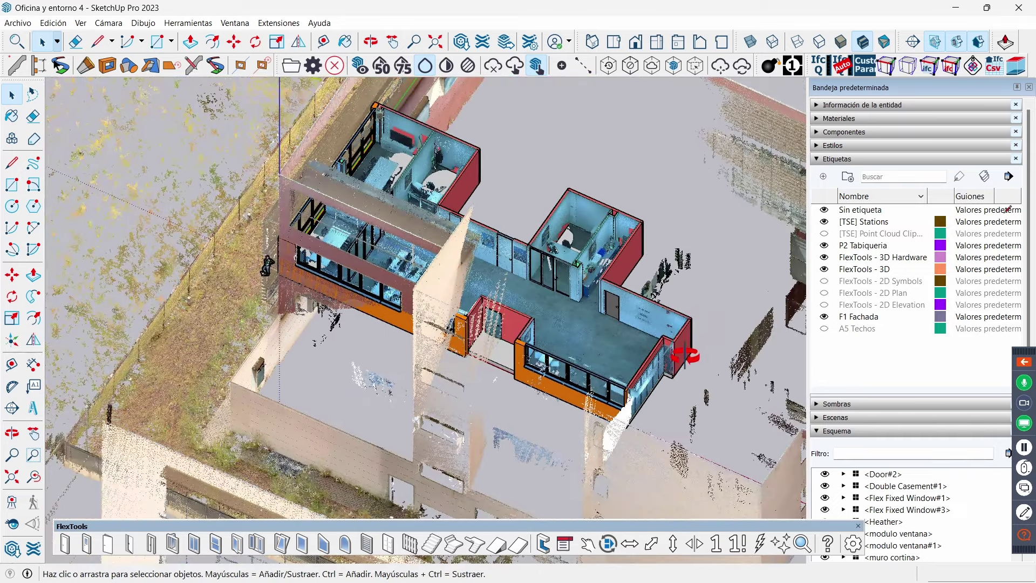
- Zoom out to an overview of the office within the scanned building and street
mouse_move(688, 357)
middle_down()
mouse_move(564, 178)
mouse_move(549, 185)
mouse_move(544, 233)
mouse_move(484, 217)
middle_up()
scroll(564, 178, up, 1)
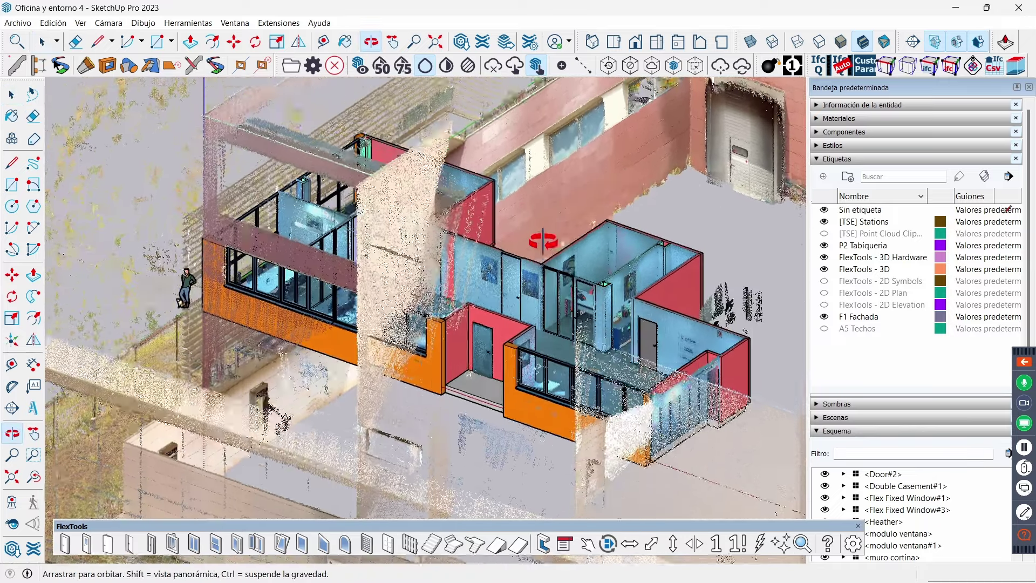
scroll(493, 238, down, 1)
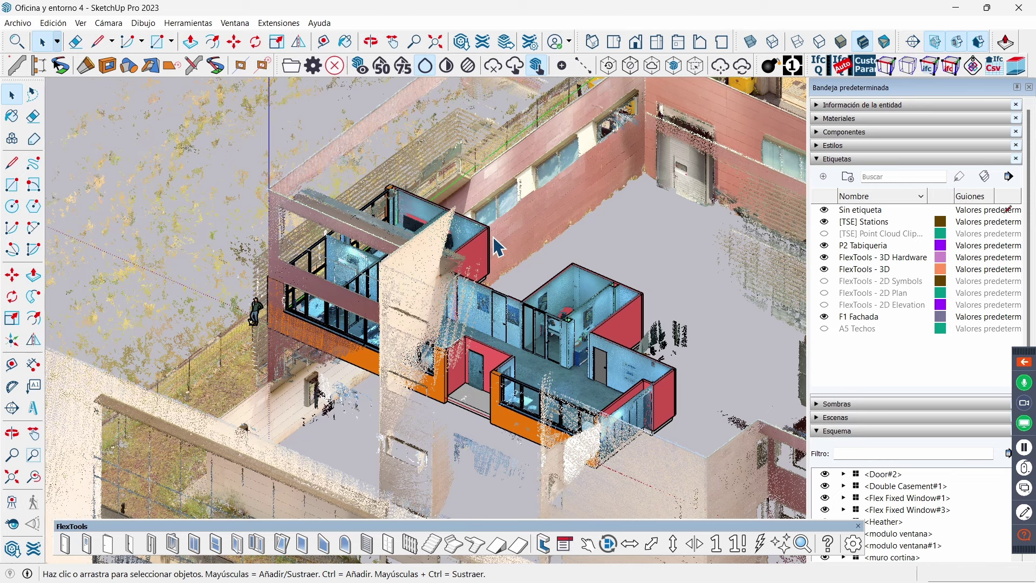
scroll(499, 313, down, 1)
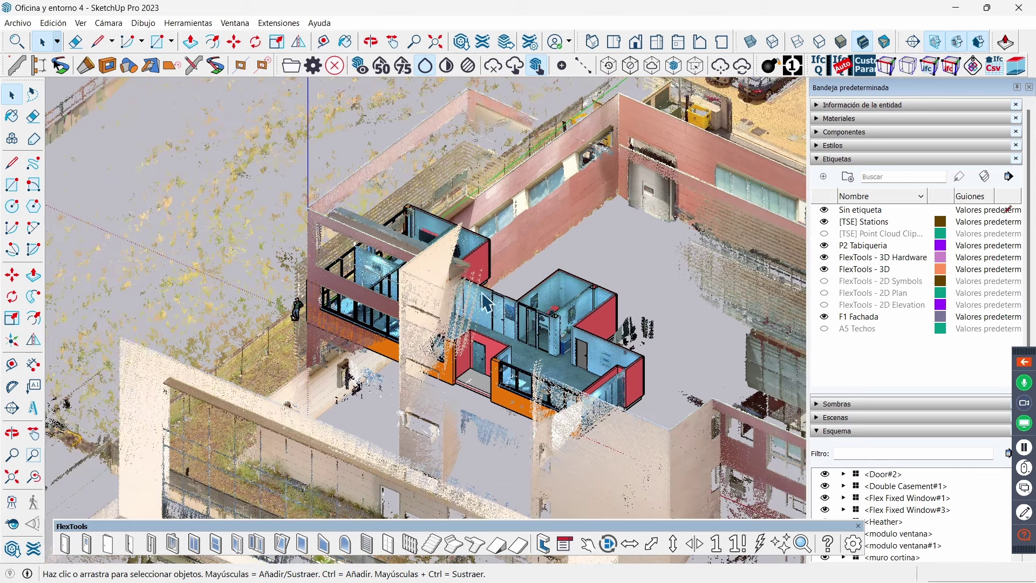
scroll(488, 303, down, 2)
scroll(479, 298, down, 1)
scroll(474, 294, down, 2)
middle_drag(474, 294, 451, 279)
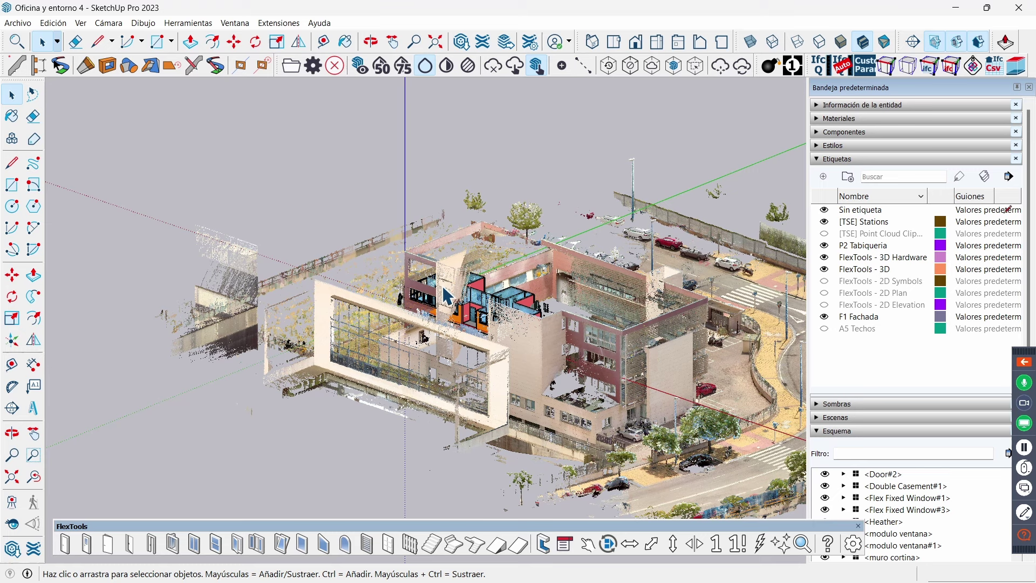
- Reopen recent model 'edif jcl malla video', load its linked point cloud, and show it
click(19, 24)
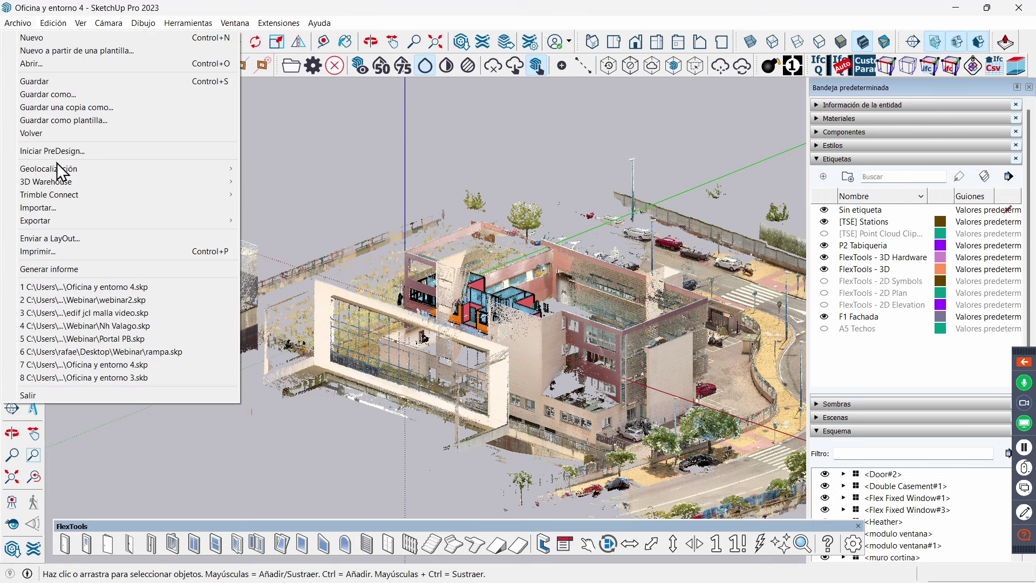
click(105, 314)
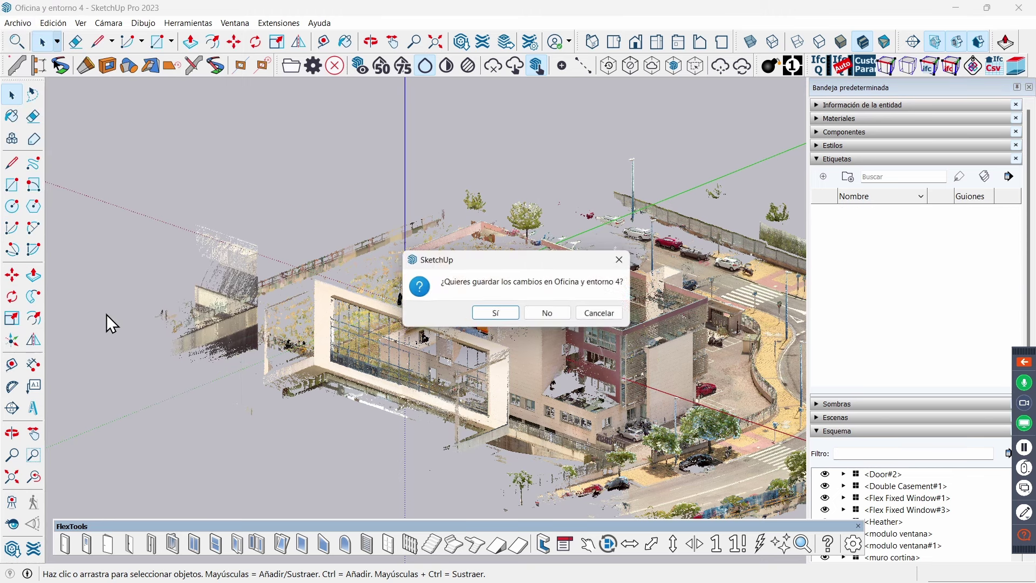
click(531, 317)
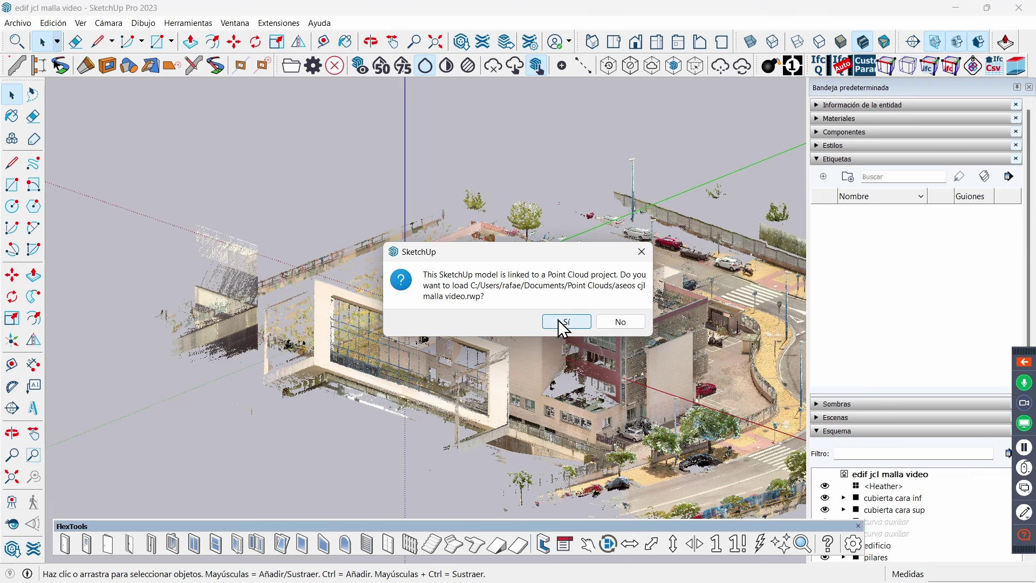
click(559, 321)
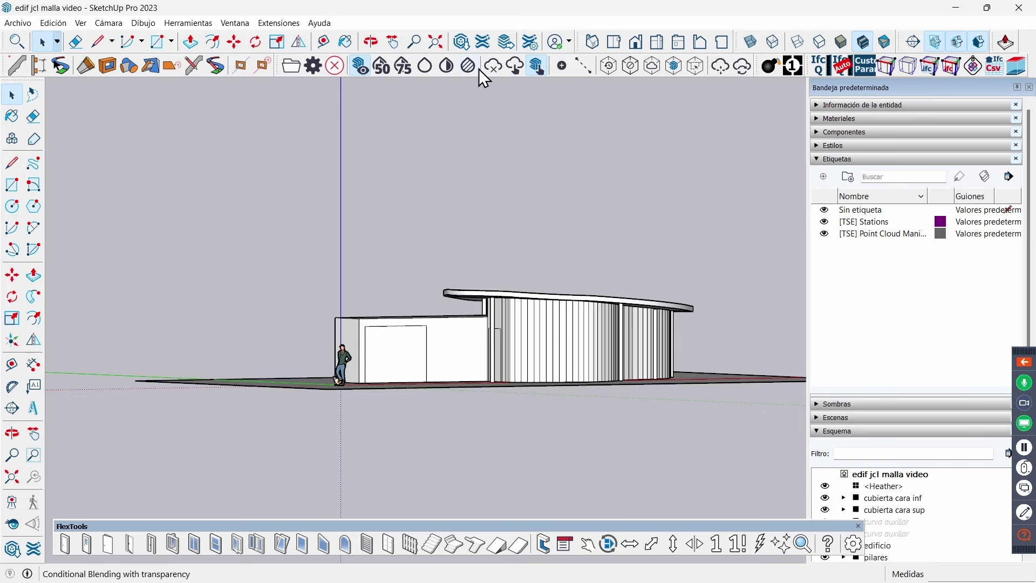
click(424, 65)
- Orbit and zoom to compare the pavilion with its scan from above and the front
mouse_move(497, 185)
middle_down()
mouse_move(485, 231)
mouse_move(296, 254)
mouse_move(470, 289)
mouse_move(515, 330)
mouse_move(489, 294)
mouse_move(453, 281)
mouse_move(474, 213)
mouse_move(479, 257)
mouse_move(358, 280)
mouse_move(460, 275)
mouse_move(437, 272)
middle_up()
scroll(515, 330, up, 2)
scroll(488, 291, up, 2)
scroll(455, 289, down, 2)
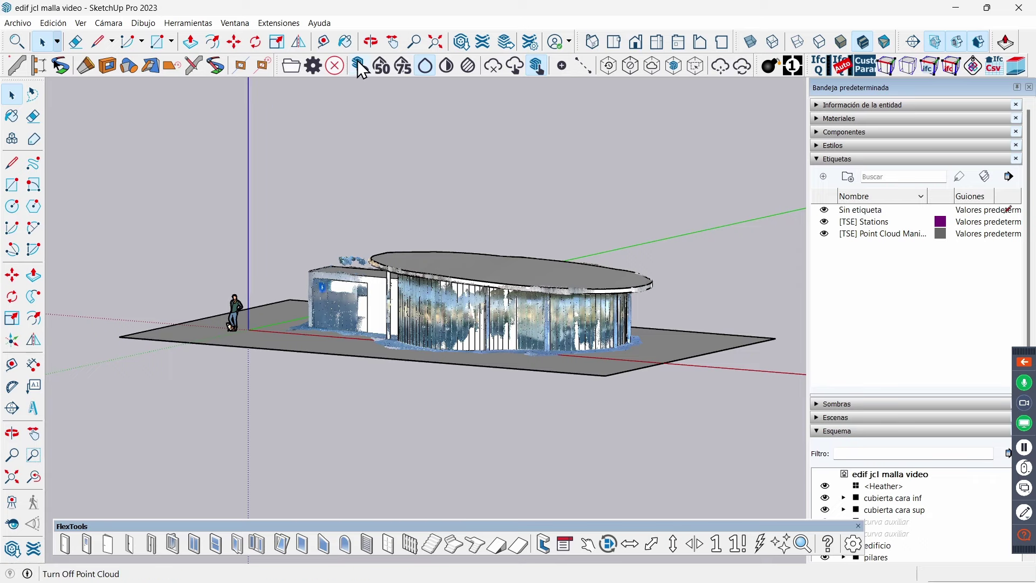
mouse_move(410, 324)
middle_down()
mouse_move(549, 269)
mouse_move(421, 233)
mouse_move(313, 324)
mouse_move(465, 345)
middle_up()
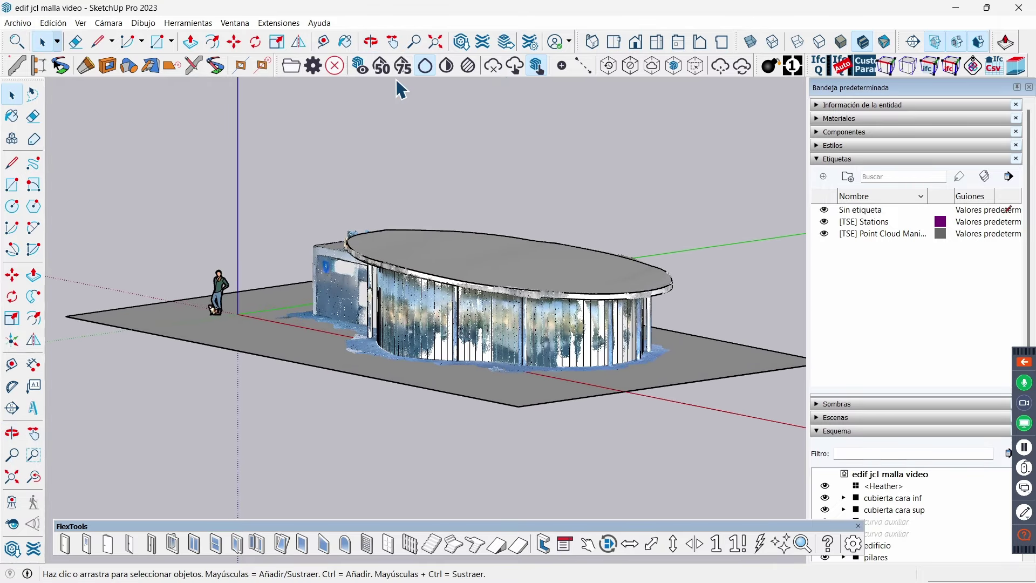
- Hide the point cloud and view the white building and annex frontally
click(360, 65)
mouse_move(607, 337)
middle_down()
mouse_move(606, 293)
mouse_move(368, 291)
mouse_move(282, 338)
mouse_move(302, 370)
mouse_move(448, 397)
mouse_move(347, 399)
mouse_move(289, 416)
middle_up()
key(o)
mouse_move(534, 403)
mouse_down()
mouse_move(456, 384)
mouse_move(312, 374)
mouse_up()
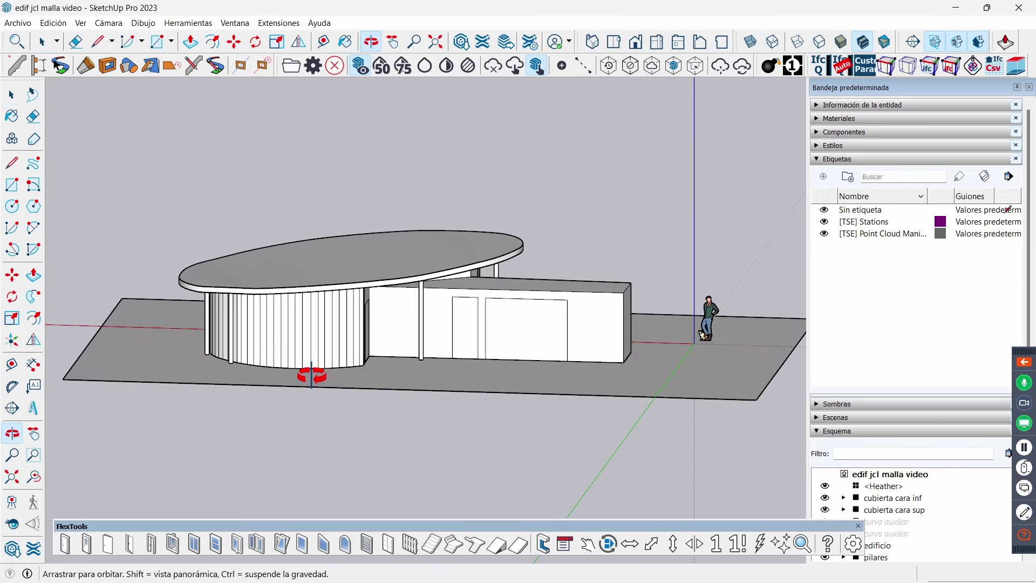
key(space)
mouse_move(238, 291)
middle_down()
mouse_move(219, 286)
mouse_move(276, 320)
mouse_move(277, 267)
mouse_move(283, 342)
mouse_move(324, 335)
mouse_move(271, 289)
mouse_move(283, 324)
mouse_move(271, 342)
mouse_move(243, 342)
middle_up()
key(space)
- Orbit to view the pavilion from the opposite side and a side view
scroll(286, 319, down, 3)
scroll(238, 358, up, 2)
scroll(267, 361, up, 2)
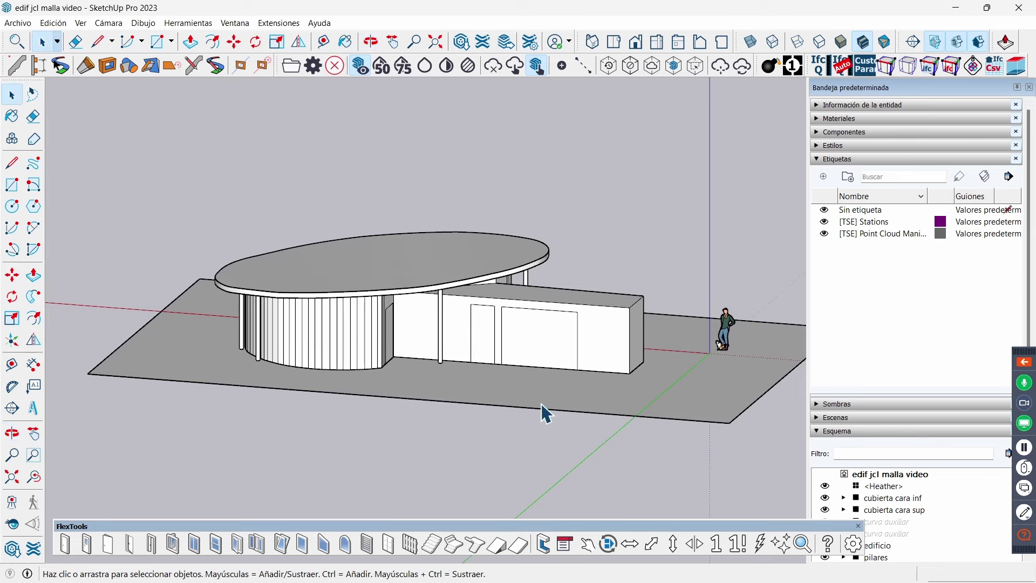
mouse_move(701, 312)
middle_down()
mouse_move(365, 344)
mouse_move(153, 332)
middle_up()
middle_drag(516, 367, 342, 323)
middle_drag(518, 337, 548, 333)
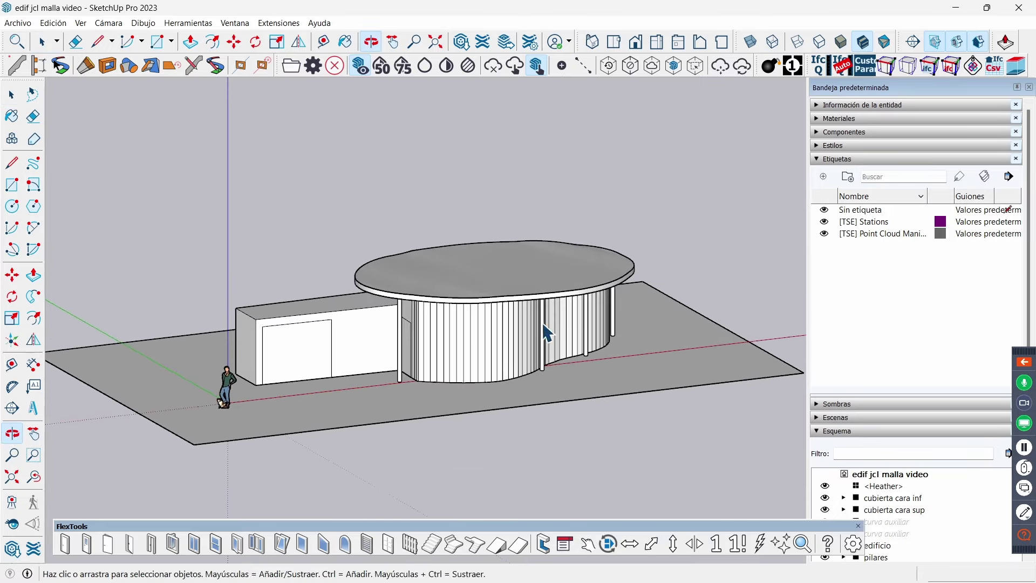
- Show the point cloud and hide the edificio, suelo and cubierta groups in Esquema
click(426, 62)
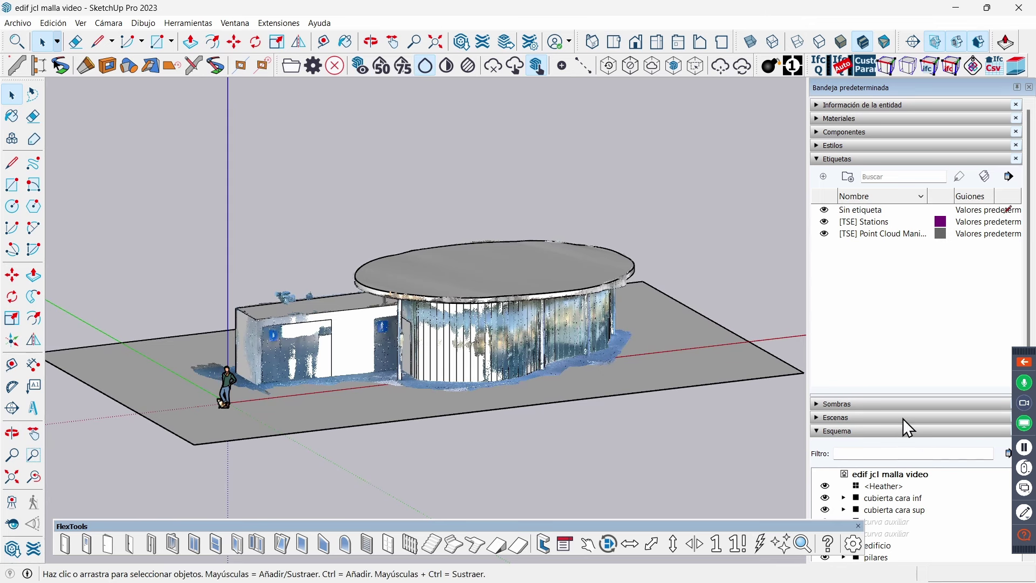
click(851, 157)
click(824, 316)
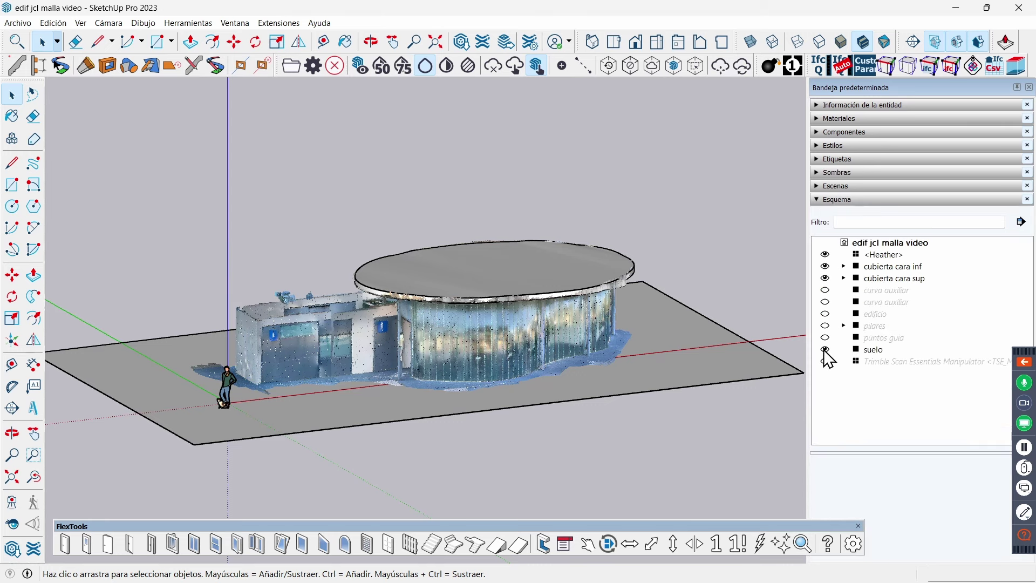
click(825, 350)
click(825, 278)
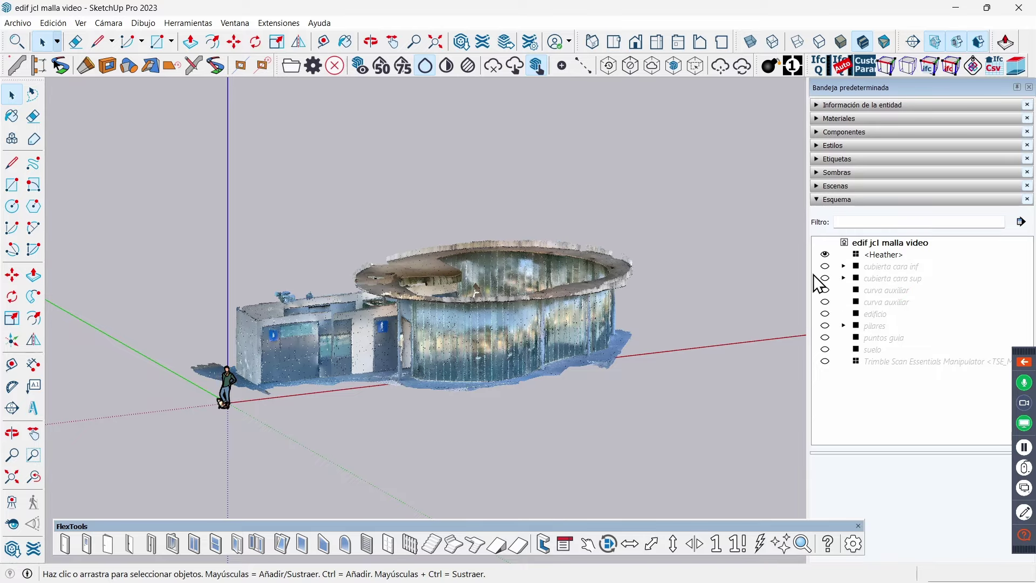
- Orbit around the bare scan, looking down into the scanned roof ring
middle_drag(680, 296, 683, 265)
scroll(475, 347, up, 3)
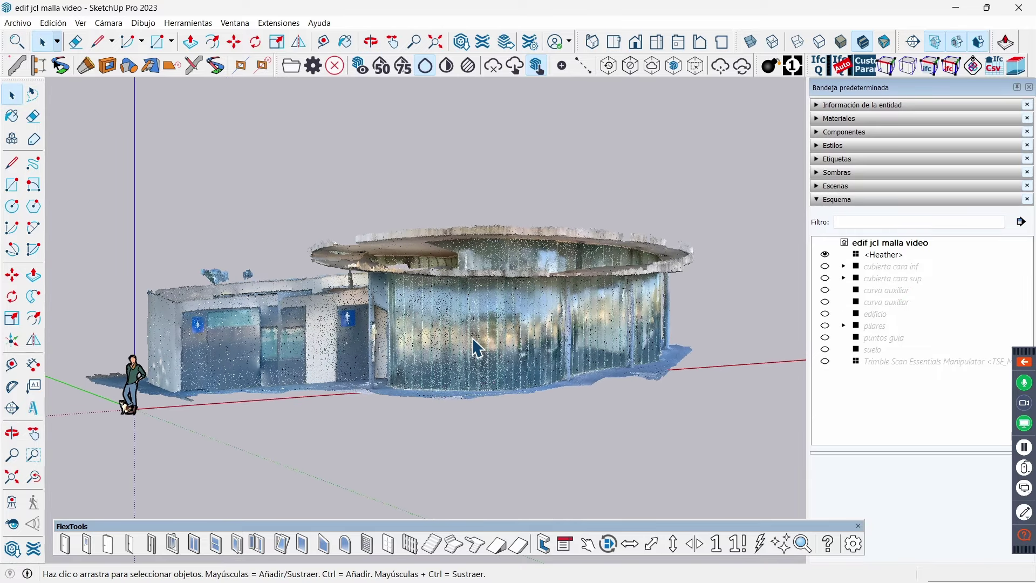
mouse_move(474, 347)
middle_down()
mouse_move(448, 410)
mouse_move(423, 398)
middle_up()
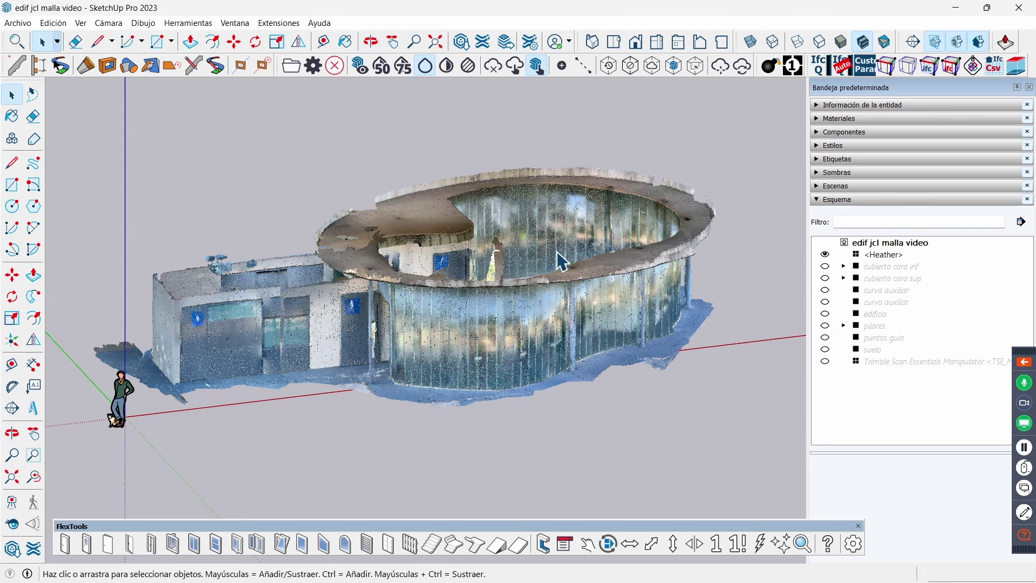
middle_drag(525, 325, 509, 300)
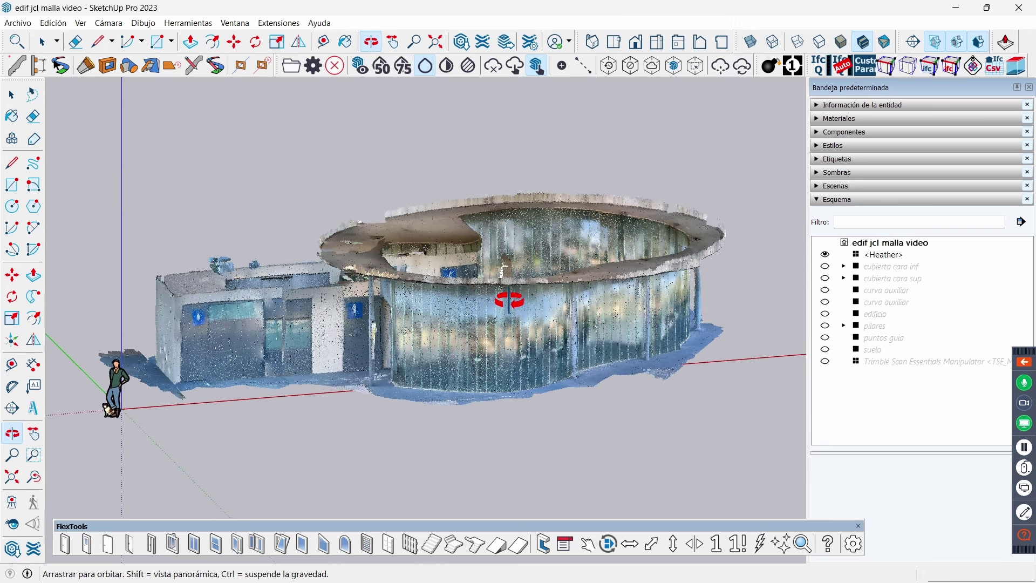
mouse_move(591, 200)
middle_down()
mouse_move(552, 301)
mouse_move(546, 262)
mouse_move(577, 173)
mouse_move(532, 190)
mouse_move(495, 269)
mouse_move(534, 302)
middle_up()
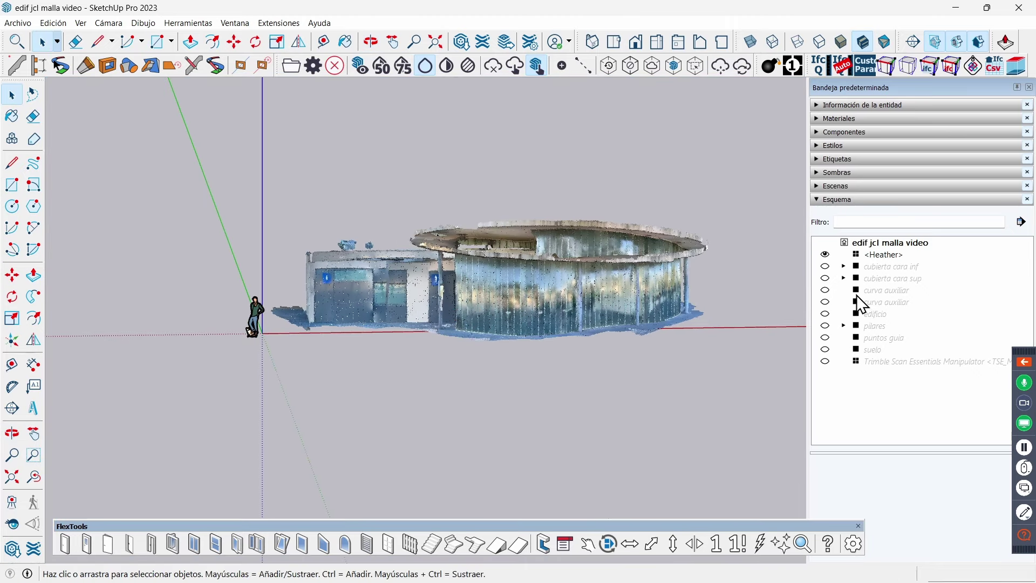
- Unhide cubierta cara inf, cubierta cara sup, edificio and suelo, viewing from a high oblique angle
click(826, 267)
click(826, 278)
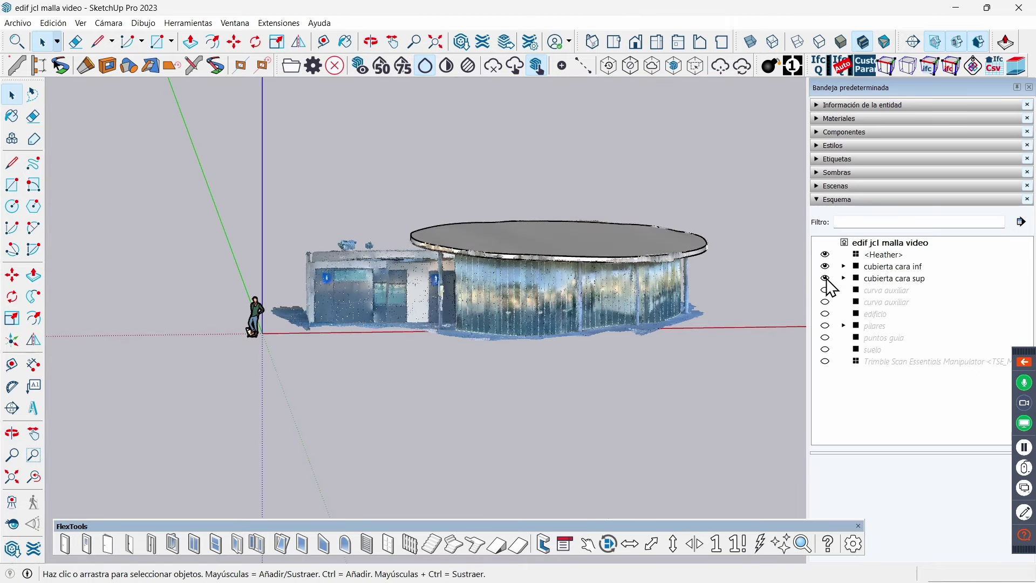
click(826, 314)
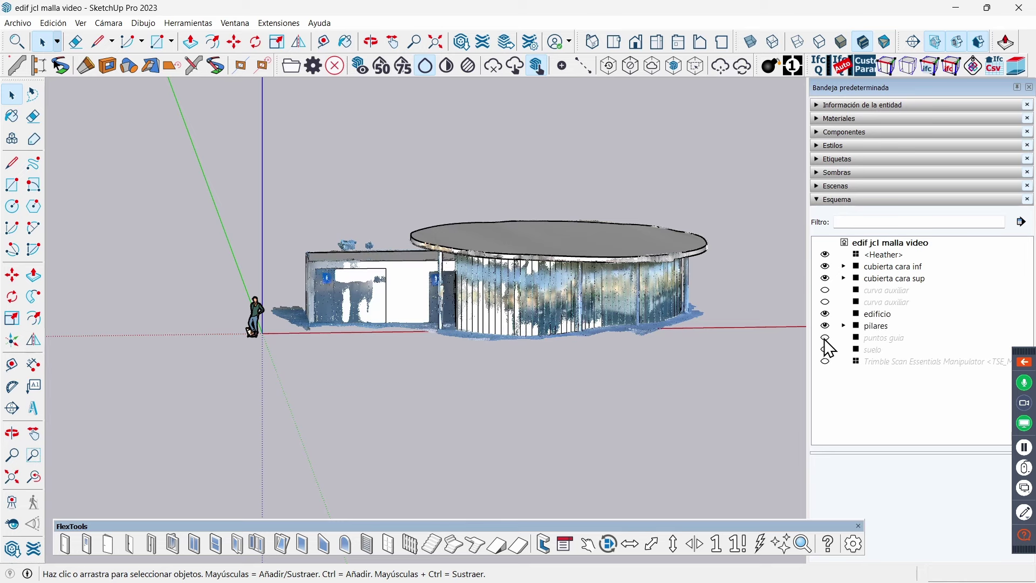
click(825, 349)
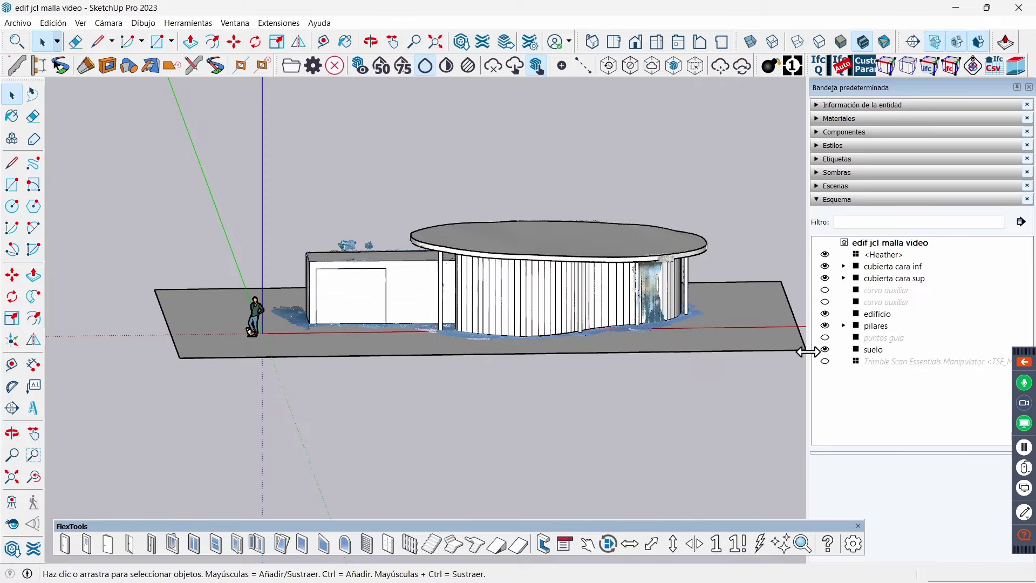
mouse_move(694, 347)
middle_down()
mouse_move(545, 388)
mouse_move(532, 363)
mouse_move(366, 363)
mouse_move(493, 377)
mouse_move(704, 348)
middle_up()
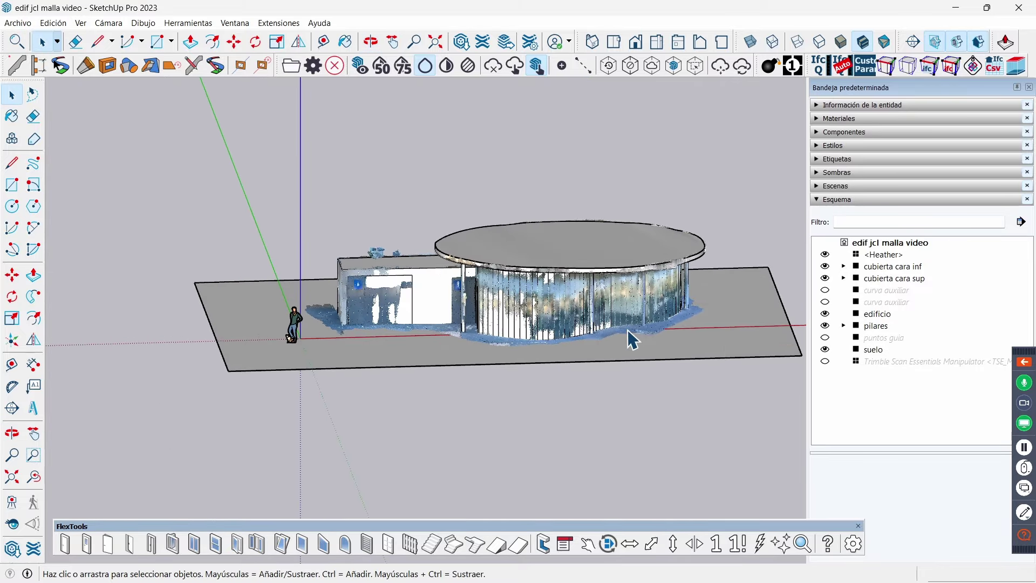
middle_drag(628, 335, 474, 163)
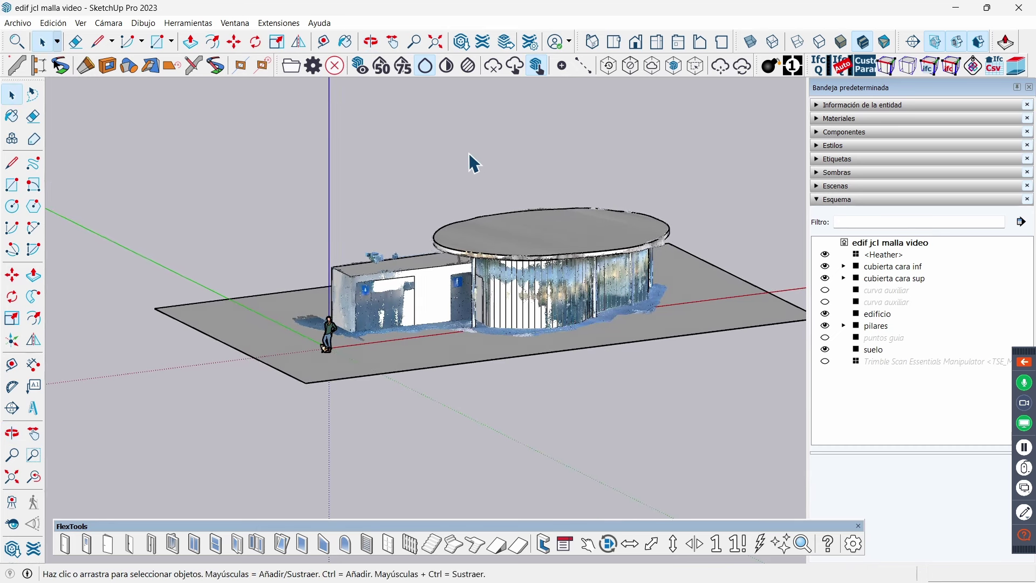
click(359, 65)
scroll(505, 298, up, 1)
scroll(505, 298, up, 1)
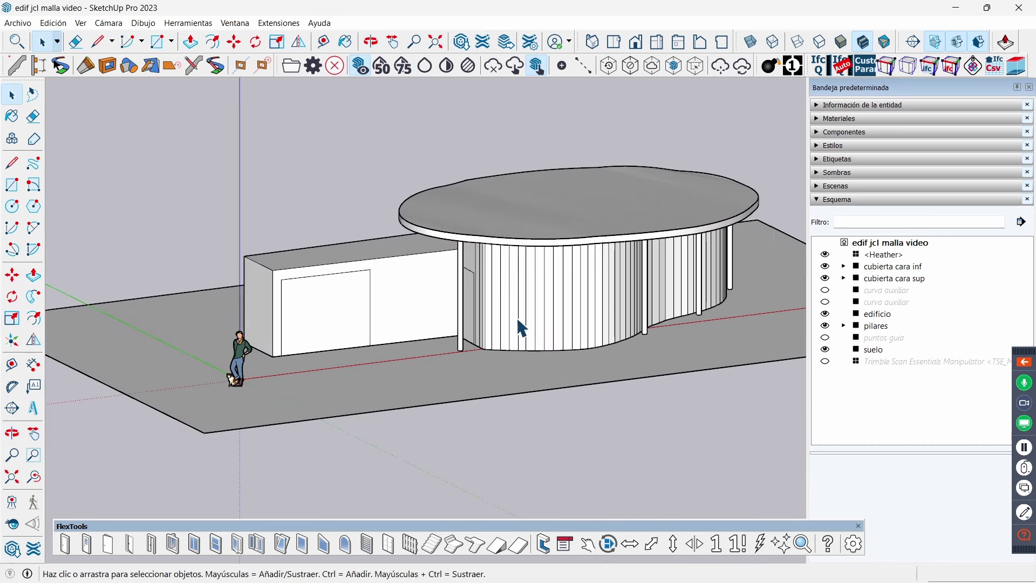
mouse_move(519, 327)
middle_down()
mouse_move(486, 372)
mouse_move(488, 362)
middle_up()
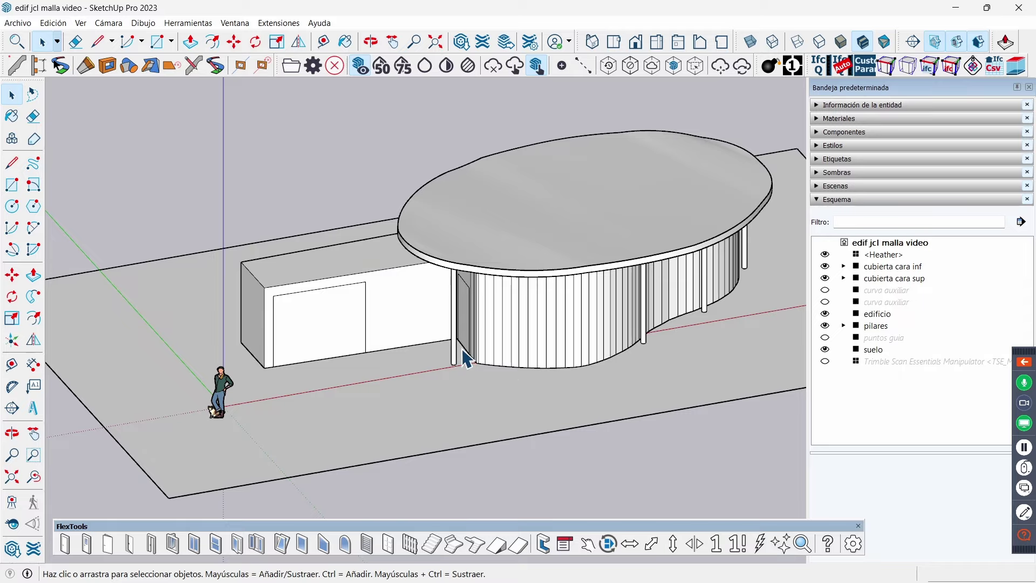
scroll(463, 358, down, 1)
scroll(459, 345, down, 1)
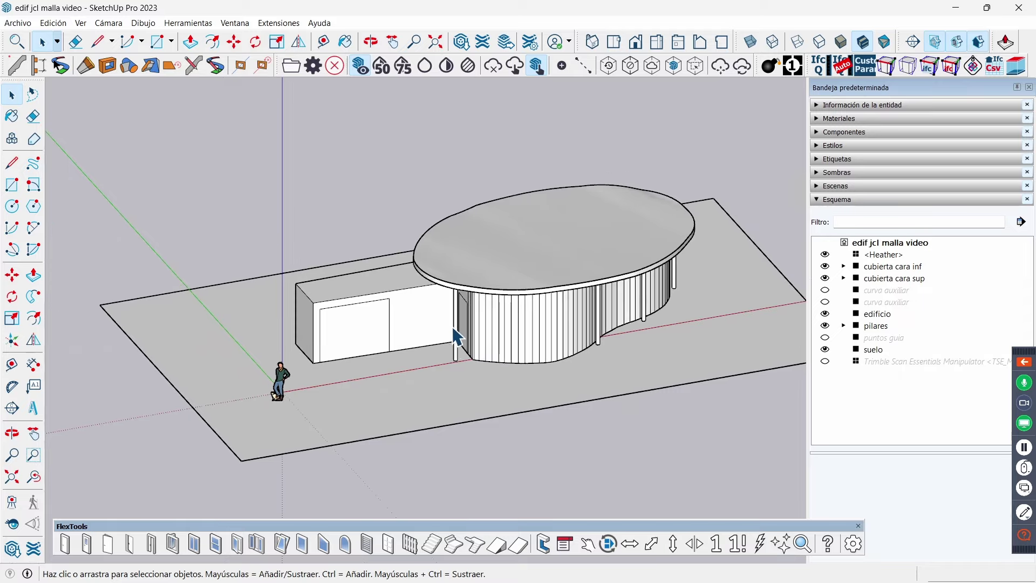
scroll(456, 345, up, 1)
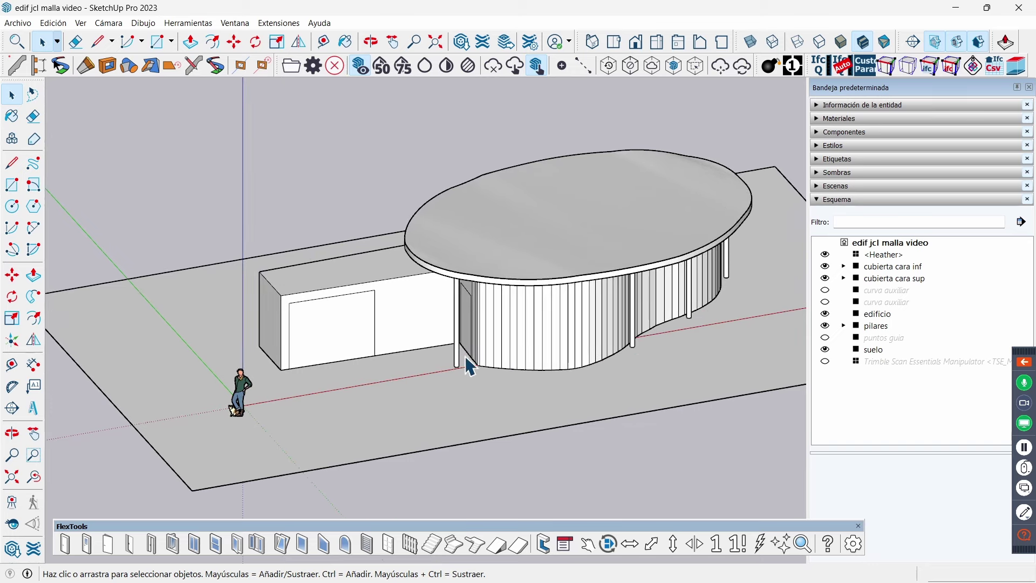
scroll(669, 339, up, 1)
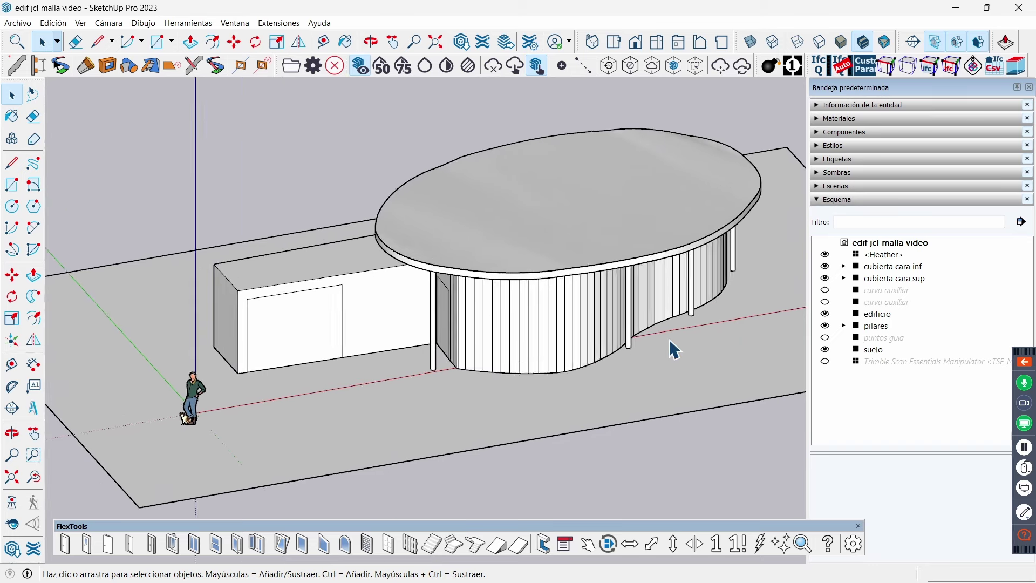
scroll(589, 358, up, 1)
middle_drag(590, 358, 574, 335)
scroll(469, 328, up, 1)
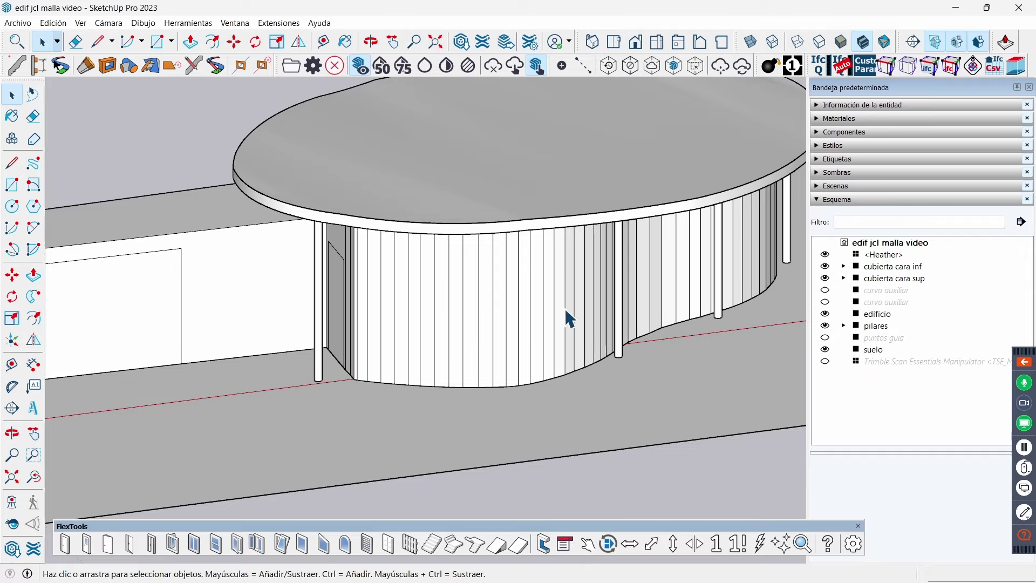
scroll(566, 318, down, 1)
mouse_move(578, 335)
middle_down()
mouse_move(509, 335)
mouse_move(578, 324)
middle_up()
scroll(464, 311, up, 1)
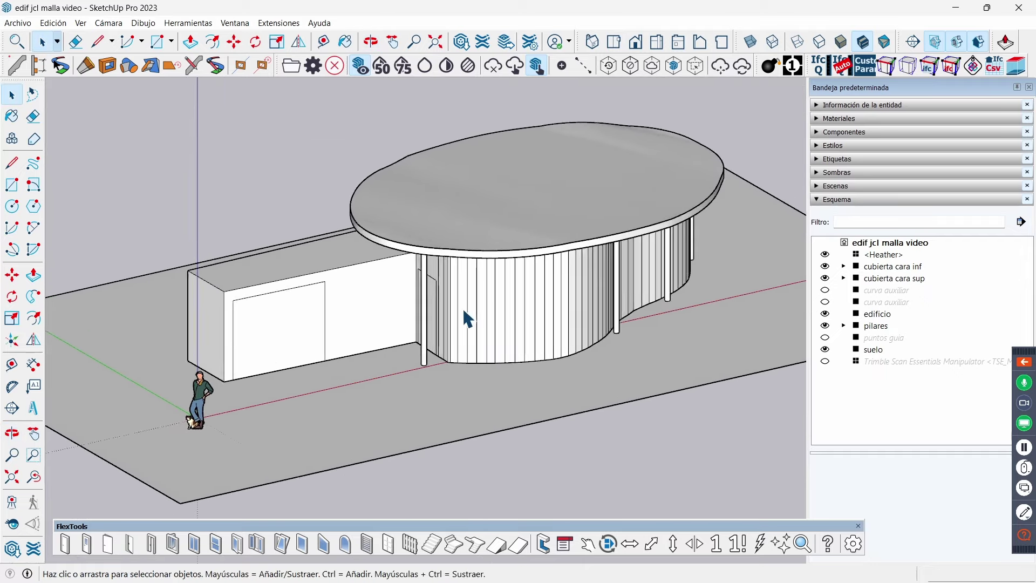
scroll(464, 312, up, 1)
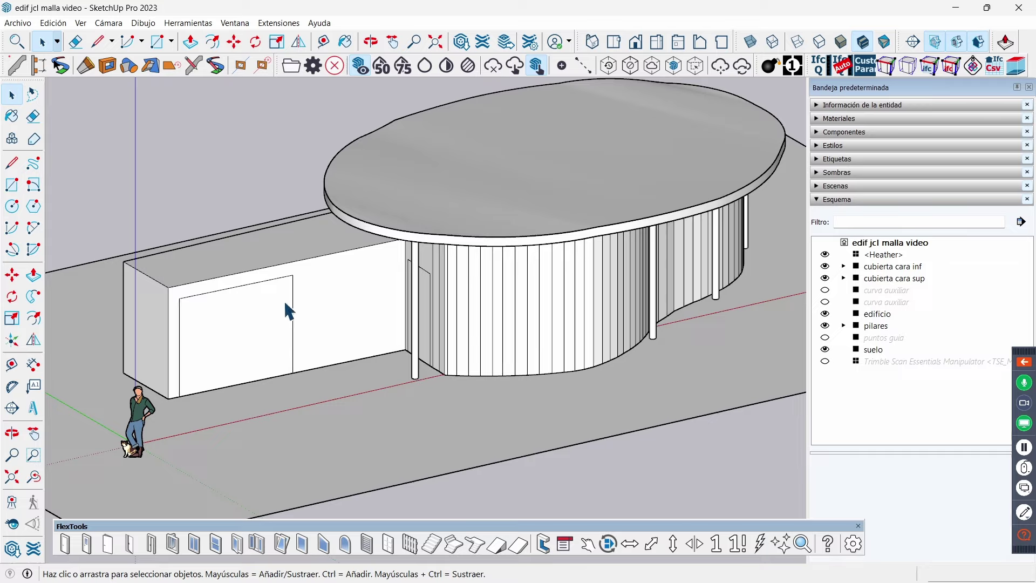
scroll(447, 297, down, 2)
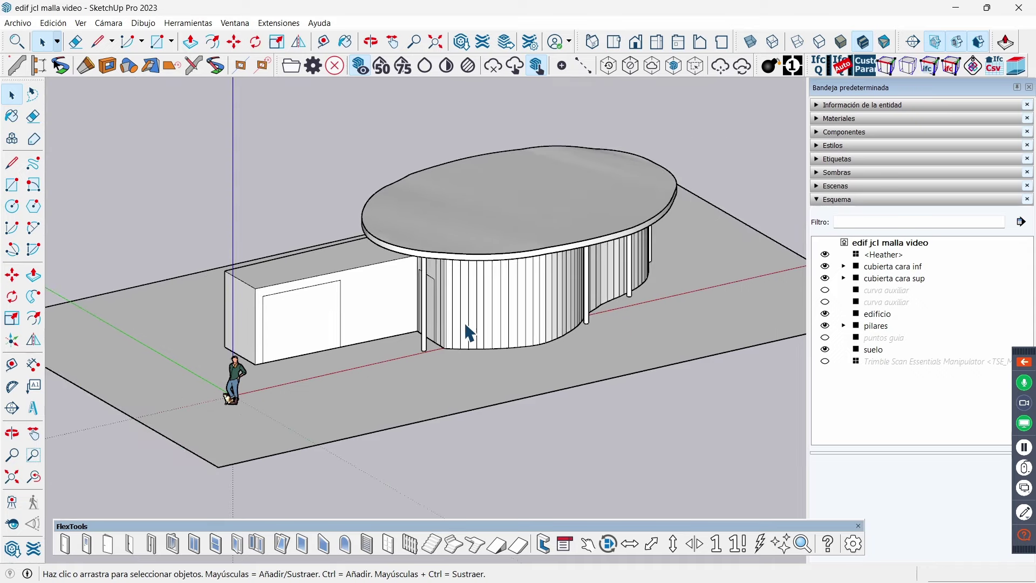
mouse_move(470, 332)
middle_down()
mouse_move(456, 351)
mouse_move(467, 347)
mouse_move(462, 296)
middle_up()
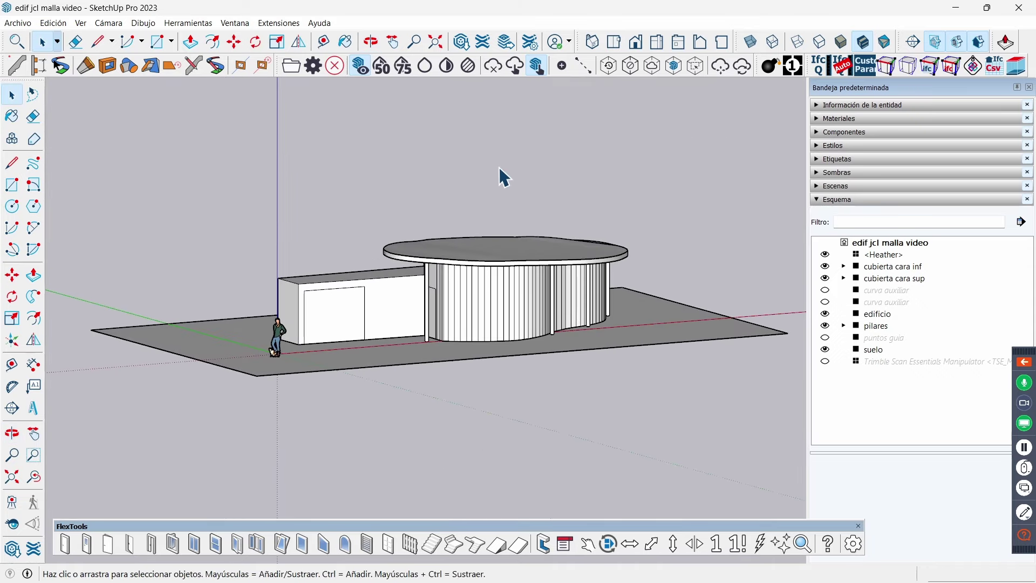
- Open the recent Nh Valago.skp without saving the pavilion, loading its linked point cloud
click(18, 22)
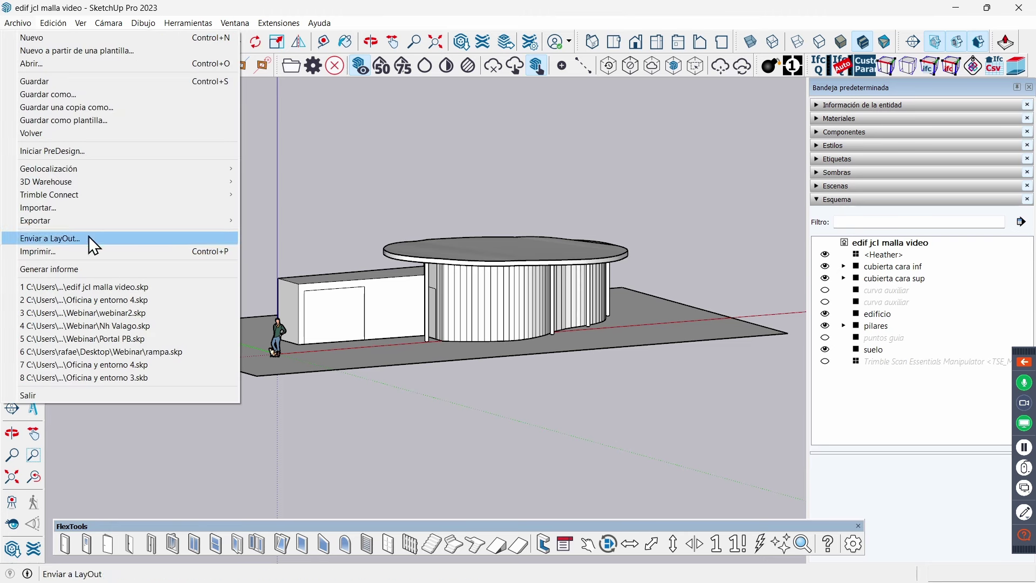
click(89, 325)
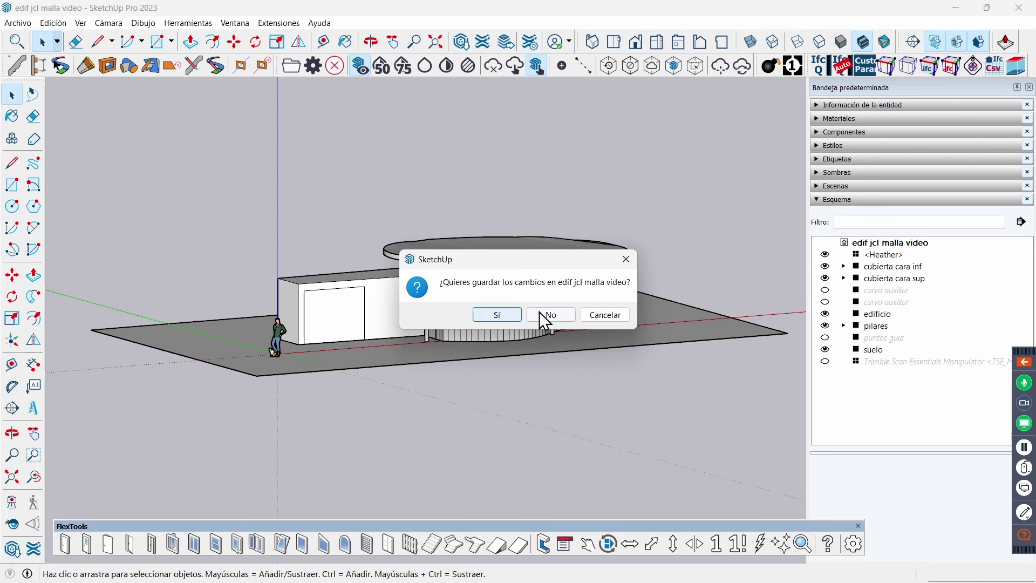
click(539, 311)
click(556, 320)
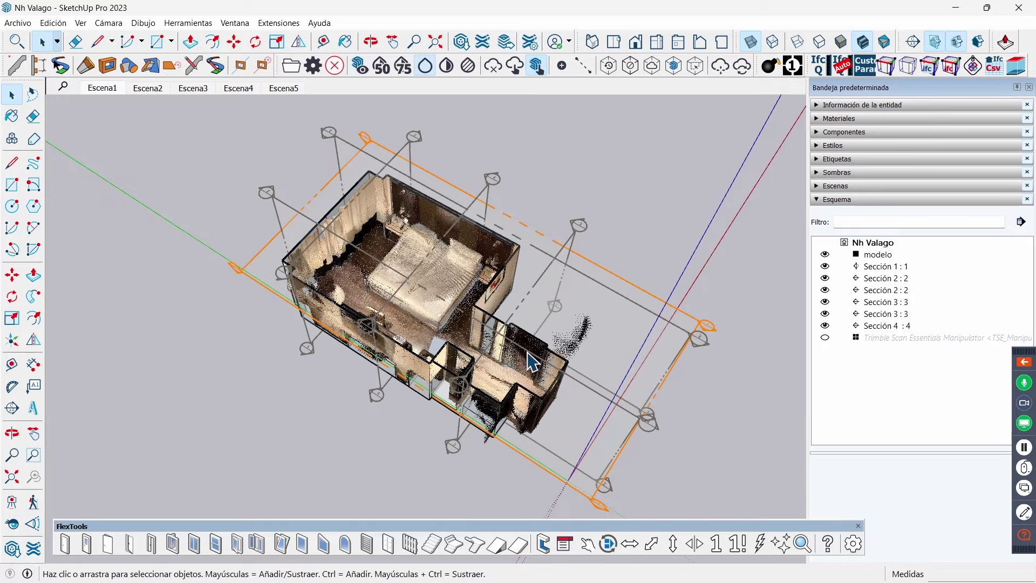
middle_drag(533, 363, 529, 271)
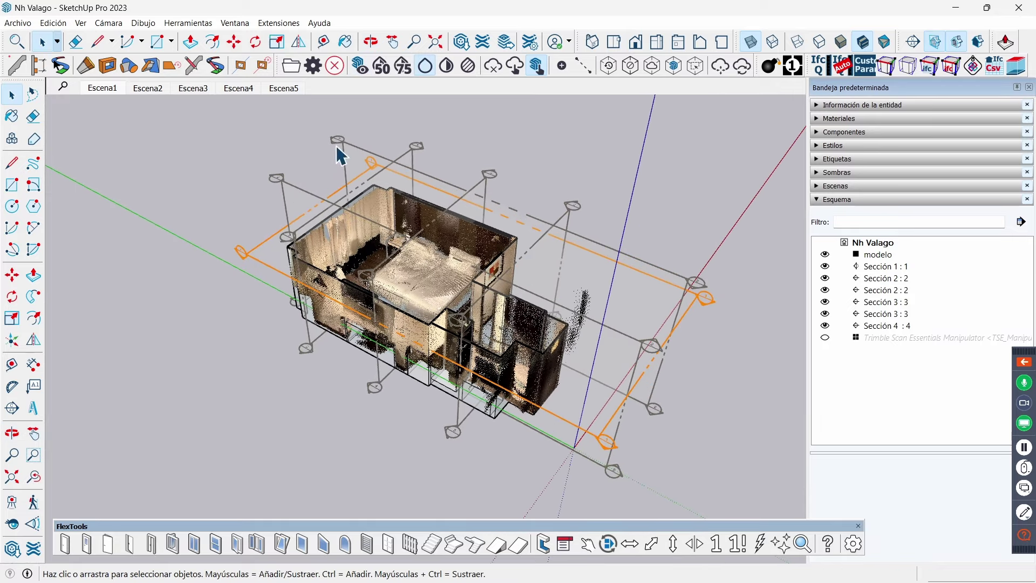
- Turn off section plane display for the hotel room
click(81, 23)
click(102, 97)
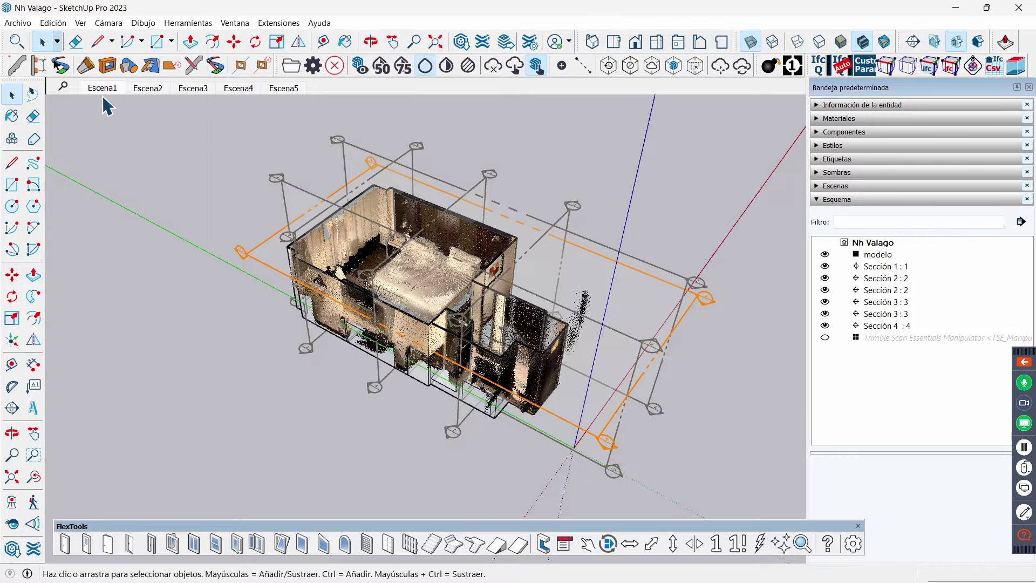
scroll(510, 345, up, 2)
middle_drag(507, 340, 453, 268)
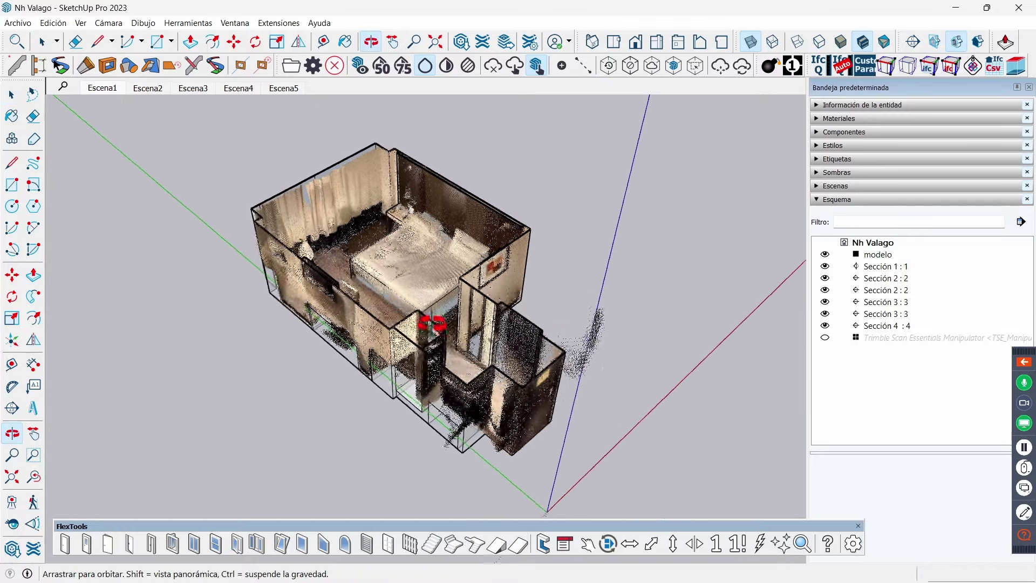
scroll(421, 227, up, 3)
mouse_move(392, 188)
middle_down()
mouse_move(505, 173)
mouse_move(370, 225)
mouse_move(590, 231)
mouse_move(583, 215)
mouse_move(439, 261)
mouse_move(538, 238)
mouse_move(605, 247)
mouse_move(617, 261)
mouse_move(599, 280)
mouse_move(451, 280)
mouse_move(388, 230)
middle_up()
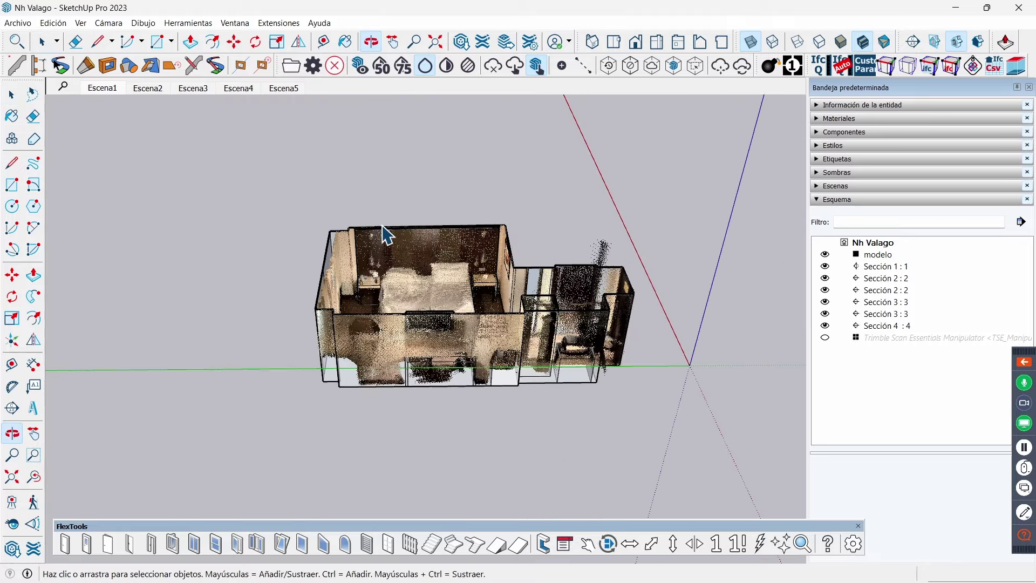
- Hide the point cloud and turn off X-ray so the room's faces are opaque
click(359, 63)
mouse_move(666, 342)
middle_down()
mouse_move(521, 394)
mouse_move(694, 106)
middle_up()
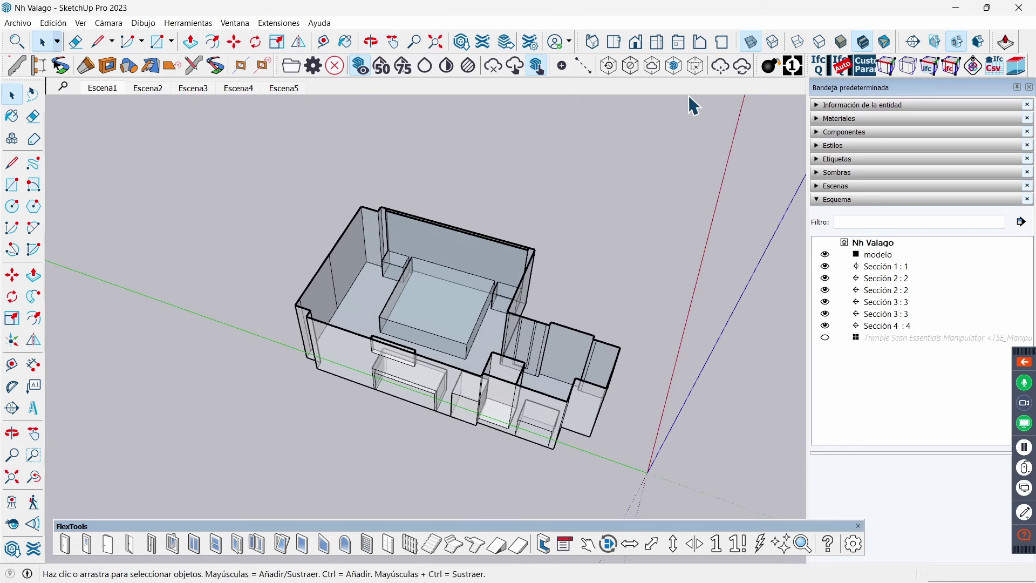
click(750, 42)
scroll(542, 358, up, 2)
middle_drag(537, 360, 404, 270)
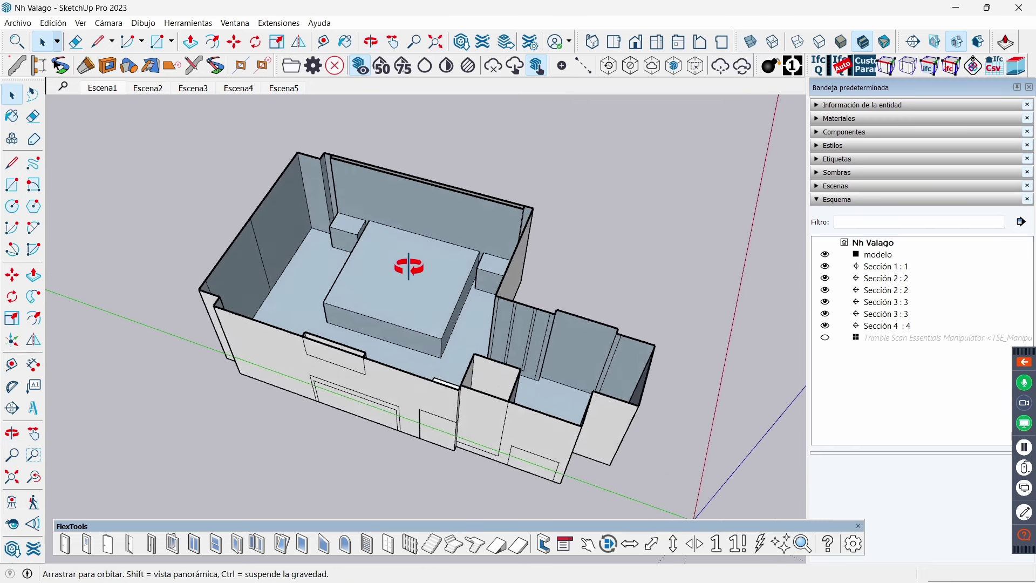
scroll(333, 238, up, 3)
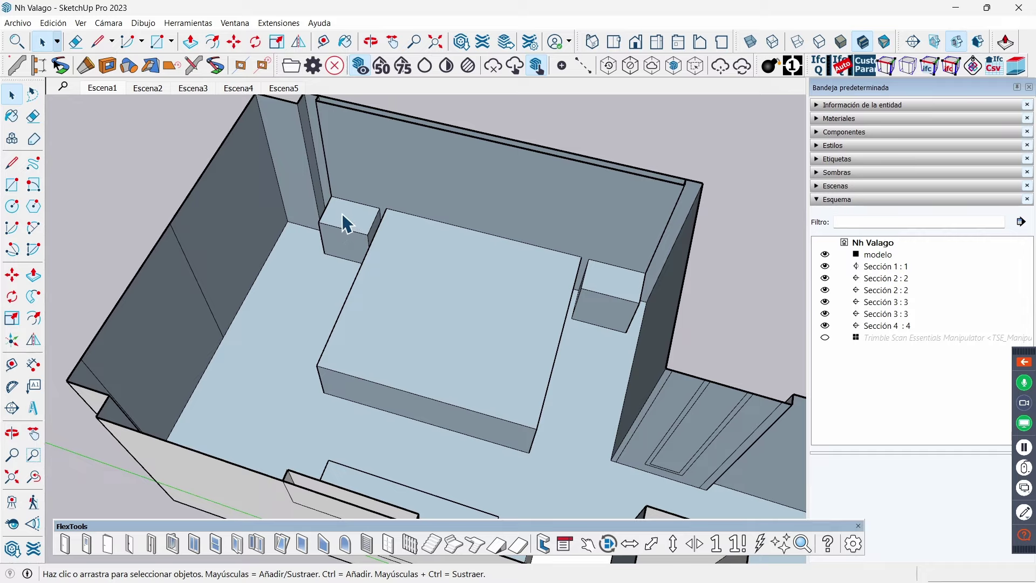
scroll(372, 162, down, 2)
scroll(377, 162, down, 3)
mouse_move(376, 162)
middle_down()
mouse_move(474, 275)
mouse_move(663, 280)
middle_up()
- Orbit and zoom to a top-down view of the room and around the desk
key(space)
scroll(552, 234, up, 1)
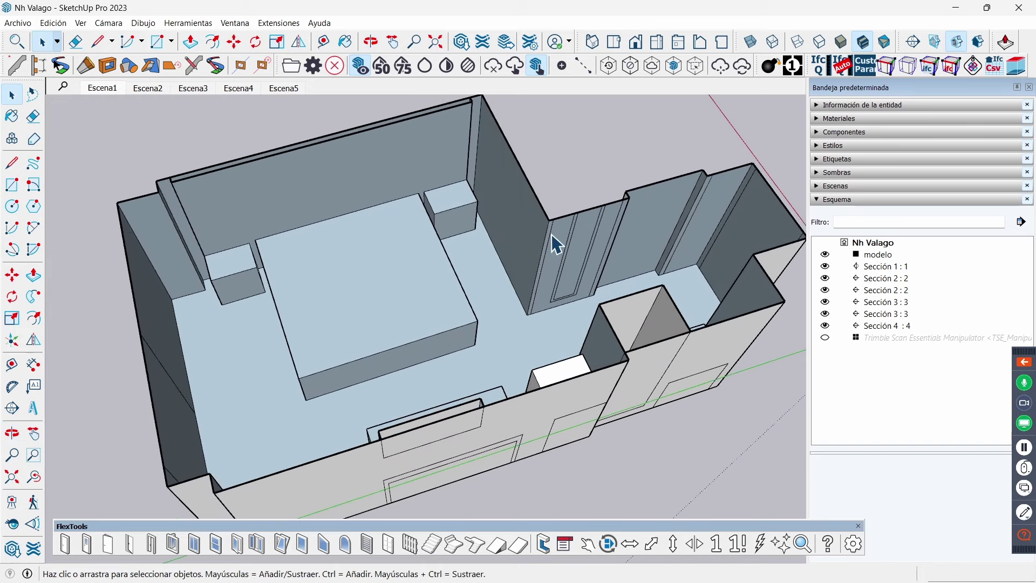
scroll(552, 234, up, 1)
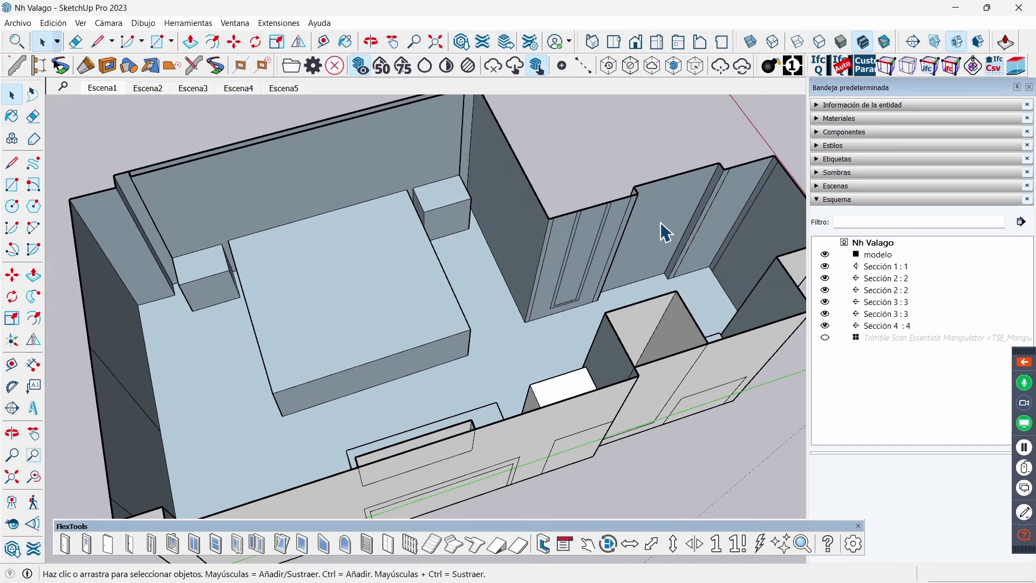
scroll(656, 224, down, 2)
mouse_move(425, 319)
middle_down()
mouse_move(689, 305)
mouse_move(487, 307)
mouse_move(610, 182)
middle_up()
scroll(563, 263, up, 1)
scroll(506, 193, up, 1)
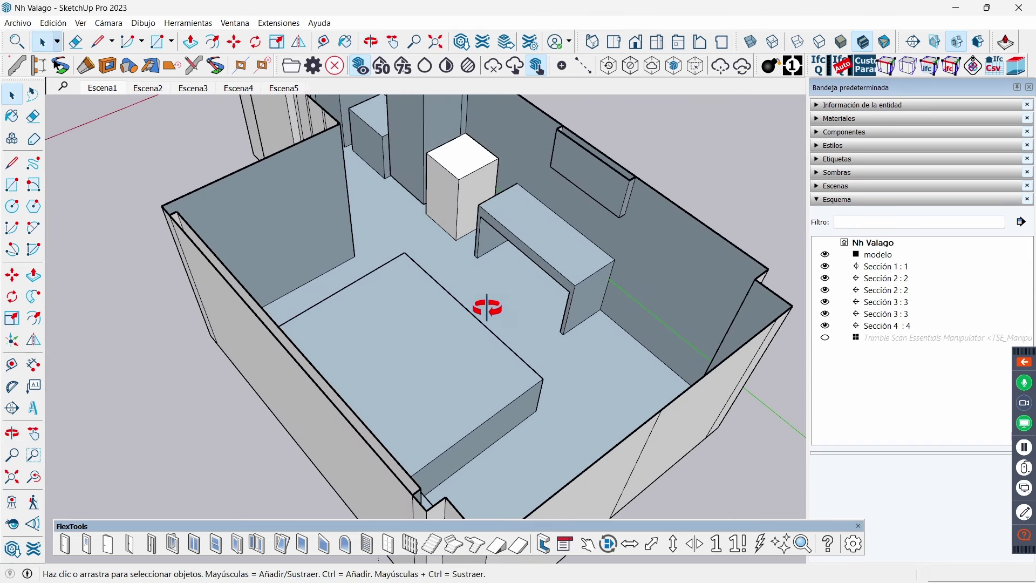
middle_drag(488, 307, 497, 286)
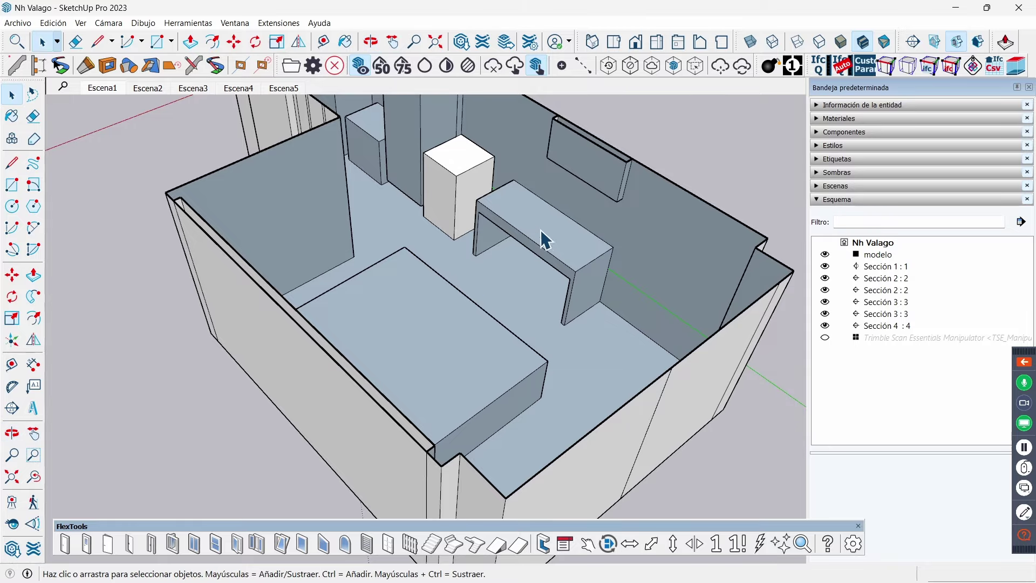
- Show the point cloud at 75% blending and orbit toward the desk
click(427, 67)
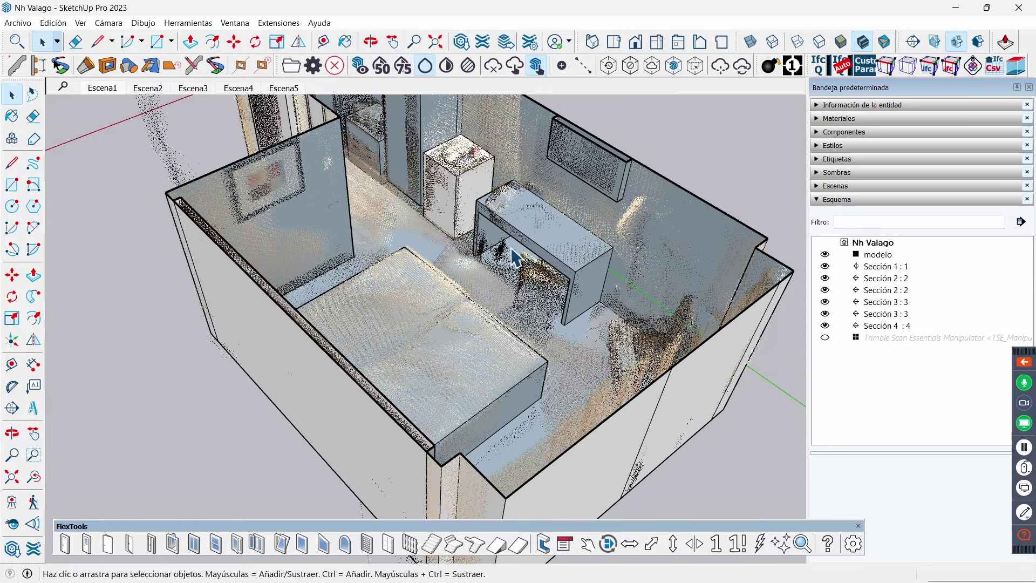
mouse_move(540, 302)
middle_down()
mouse_move(573, 286)
mouse_move(596, 298)
mouse_move(578, 400)
mouse_move(597, 370)
middle_up()
scroll(573, 286, up, 3)
scroll(573, 286, down, 3)
scroll(584, 264, up, 3)
scroll(595, 409, down, 3)
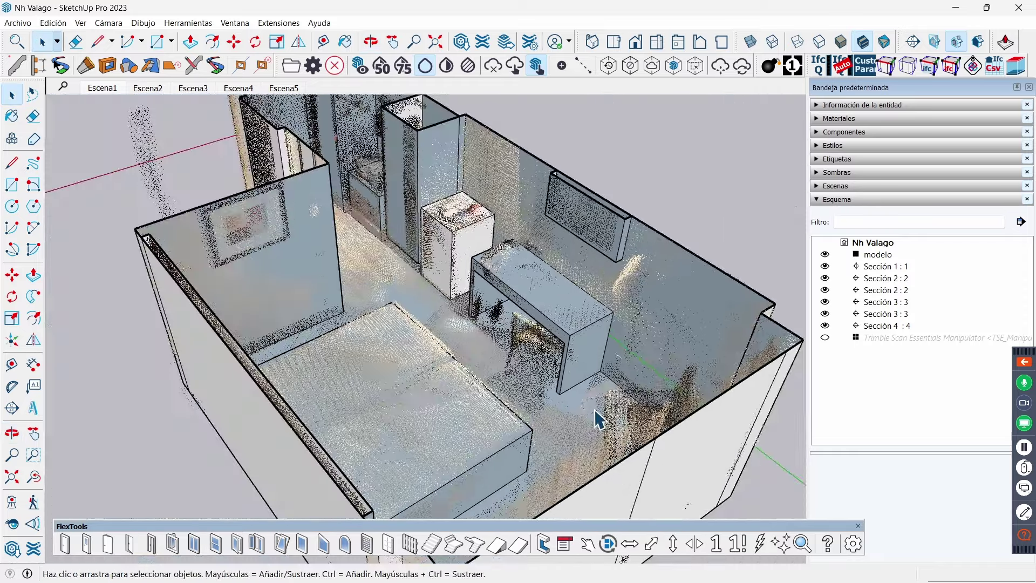
scroll(594, 409, down, 2)
middle_drag(595, 409, 491, 265)
scroll(490, 264, up, 2)
scroll(490, 264, up, 2)
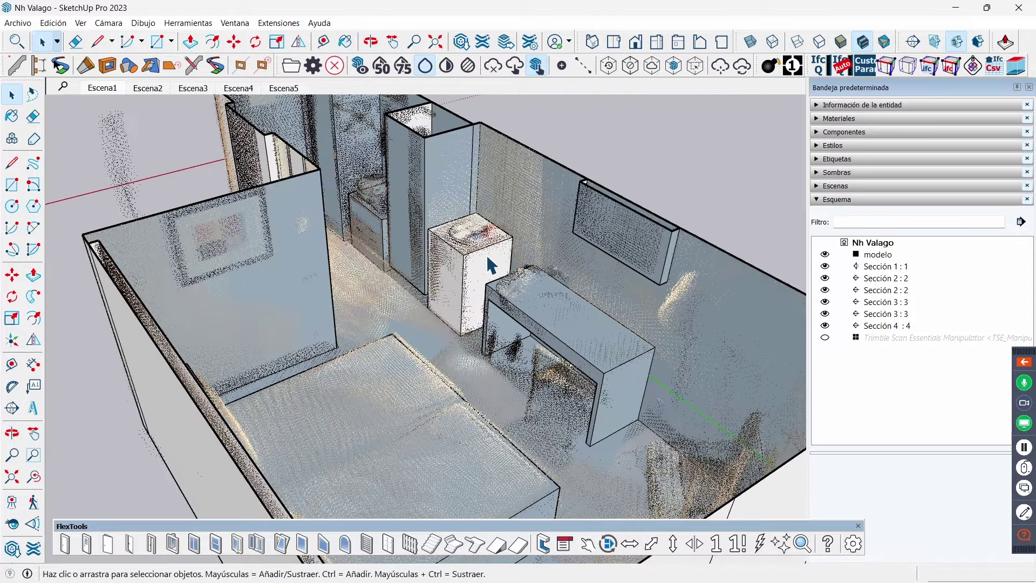
scroll(455, 247, up, 2)
- Orbit and zoom around the white cabinet, then view the room from the opposite side
middle_drag(467, 248, 459, 248)
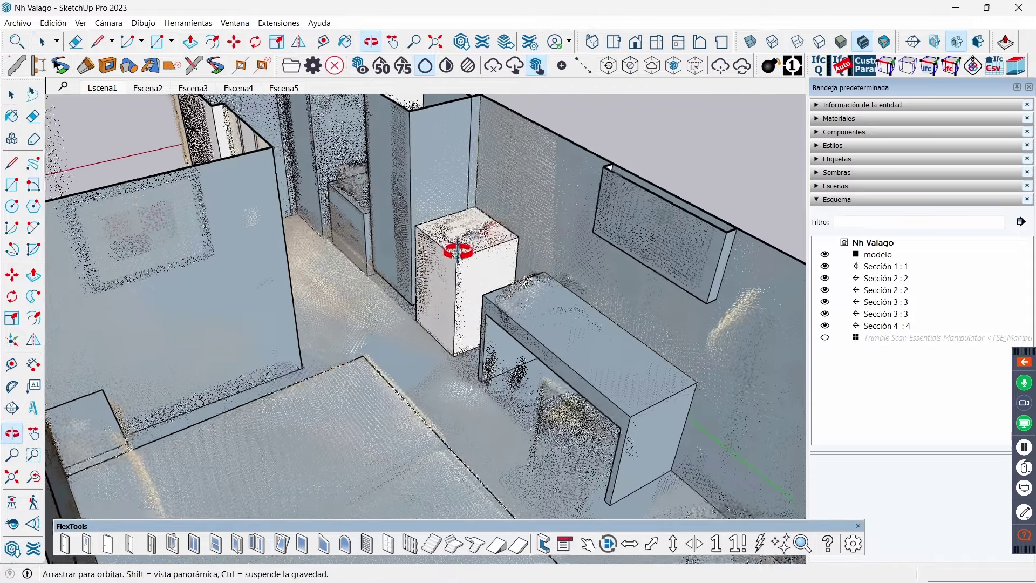
scroll(492, 323, down, 2)
scroll(483, 296, down, 2)
scroll(474, 313, down, 2)
middle_drag(473, 314, 463, 302)
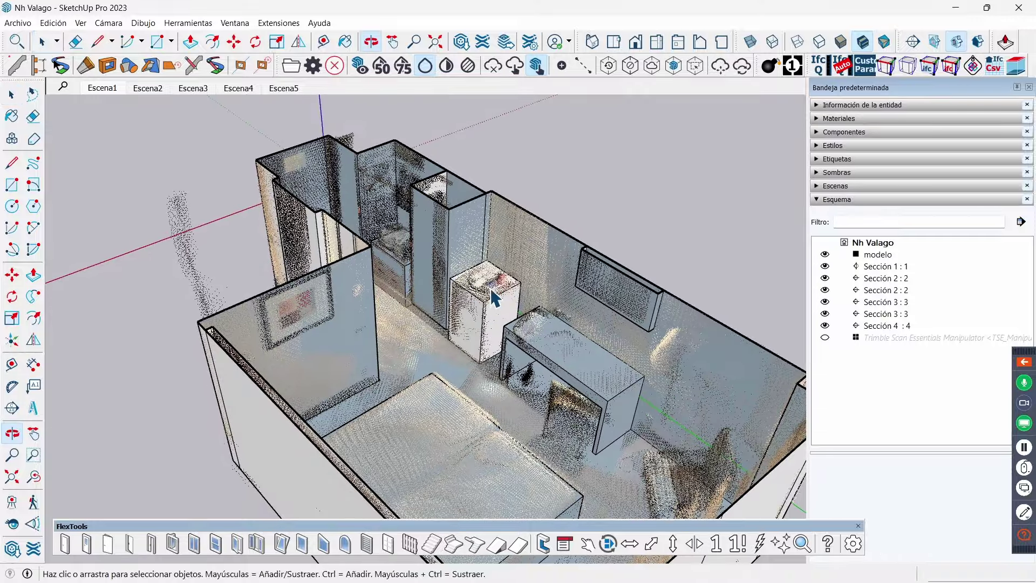
scroll(432, 294, up, 2)
scroll(406, 287, up, 2)
mouse_move(390, 286)
middle_down()
mouse_move(536, 294)
mouse_move(439, 278)
middle_up()
scroll(546, 273, down, 2)
scroll(526, 310, down, 2)
scroll(526, 310, down, 2)
scroll(485, 291, down, 2)
mouse_move(570, 299)
middle_down()
mouse_move(347, 301)
mouse_move(492, 363)
mouse_move(416, 384)
mouse_move(342, 366)
mouse_move(286, 263)
middle_up()
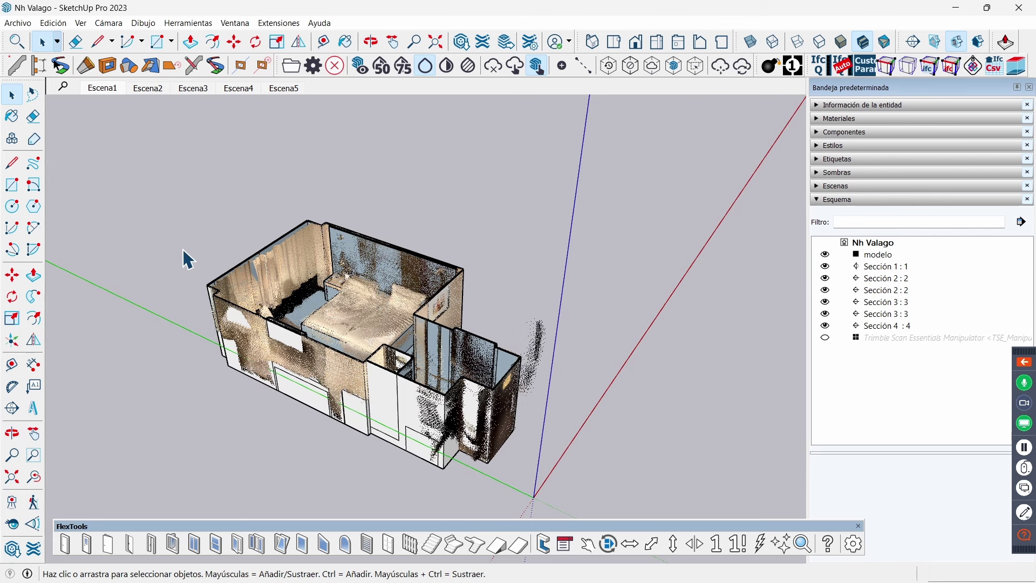
scroll(184, 251, up, 2)
- View the room plan from Top in parallel projection, zoom in, then tilt back to 3D
click(618, 45)
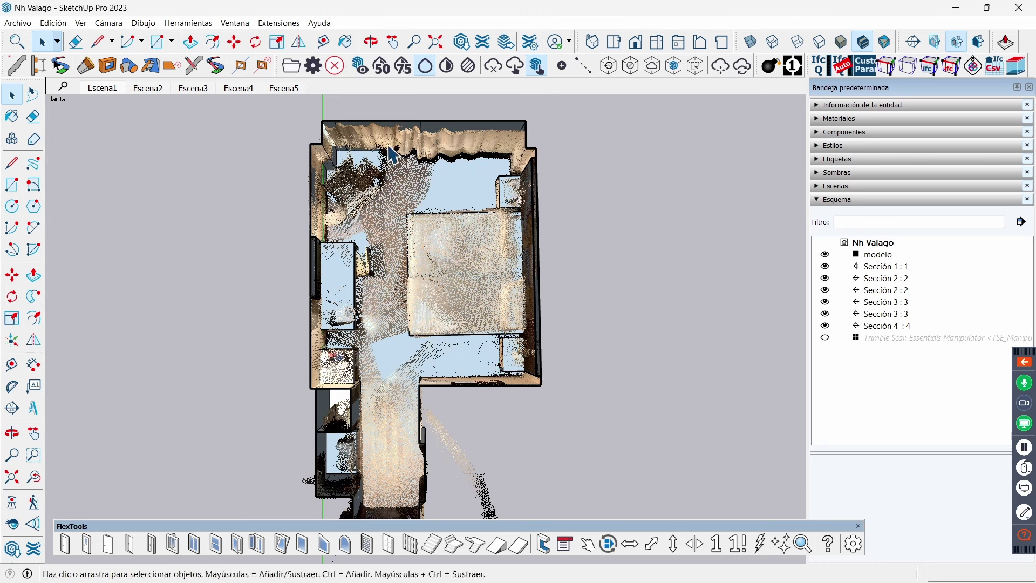
click(81, 24)
mouse_move(109, 23)
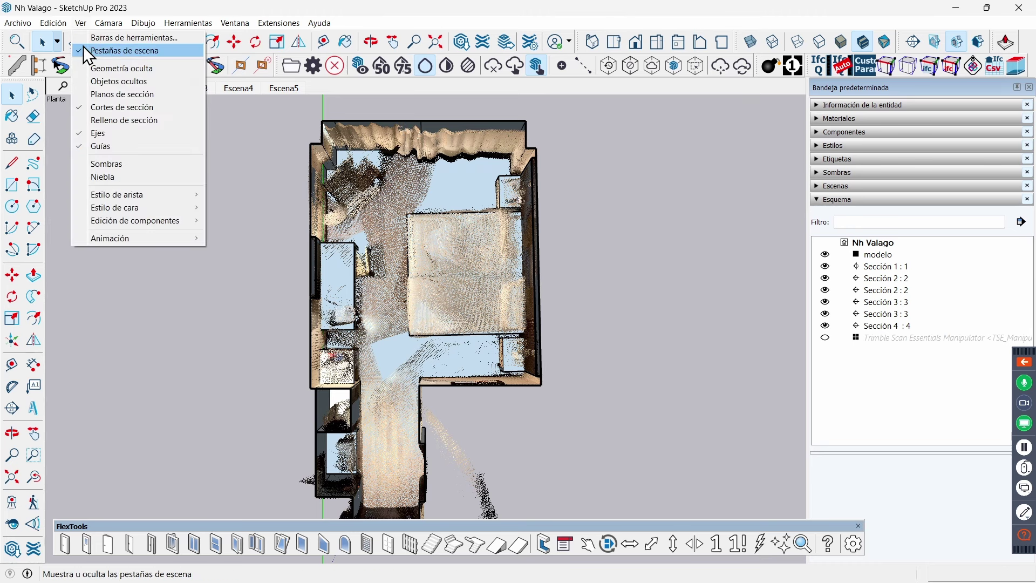
click(122, 82)
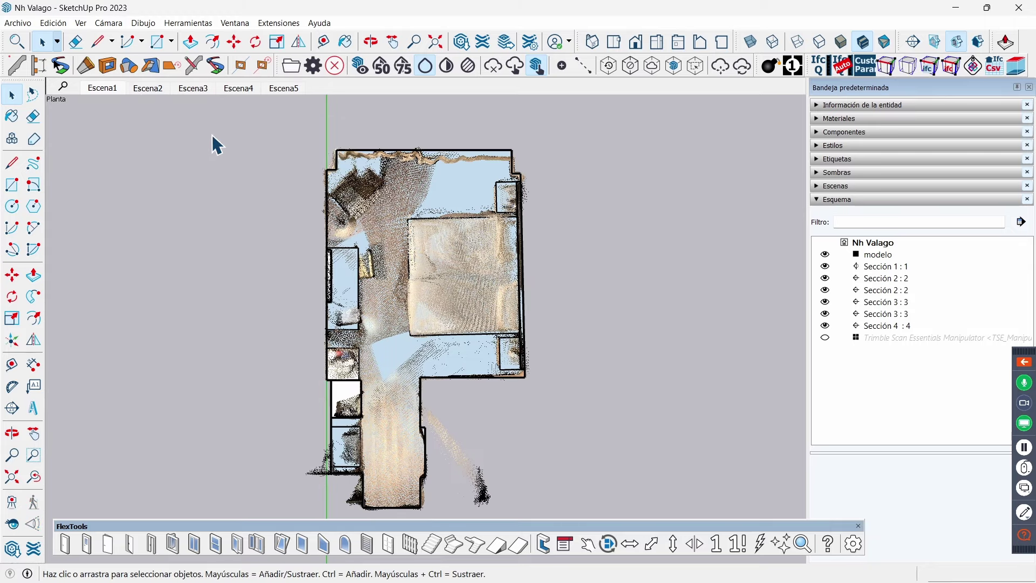
scroll(334, 170, up, 3)
scroll(334, 171, up, 2)
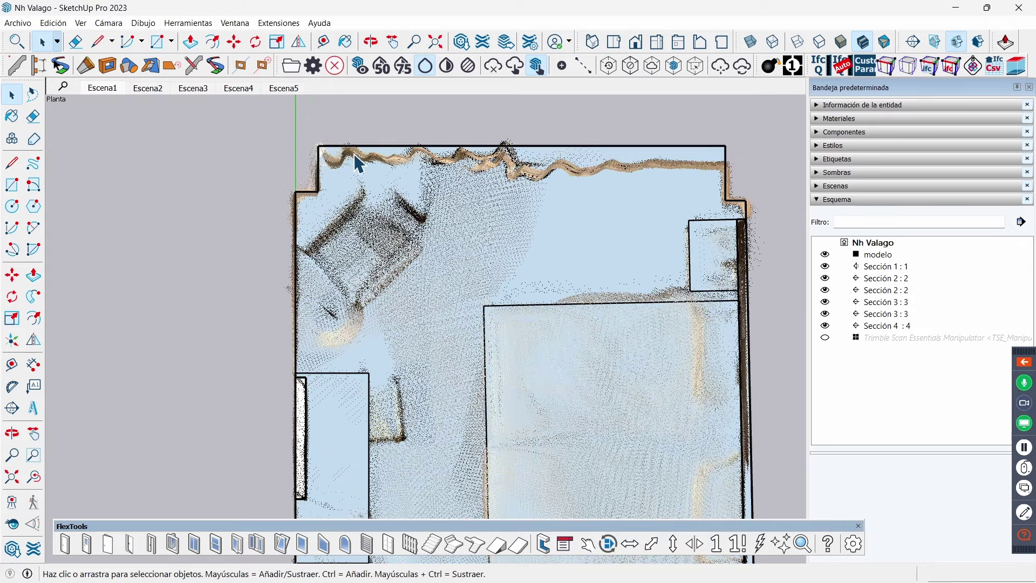
middle_drag(675, 167, 690, 172)
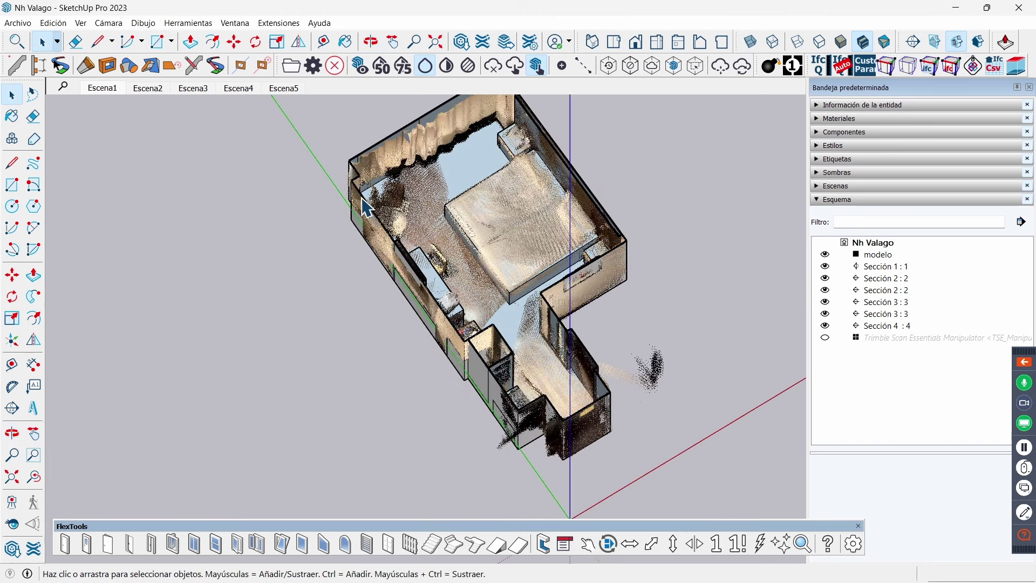
- Open the recent Portal PB.skp model and accept loading its linked point cloud
click(12, 23)
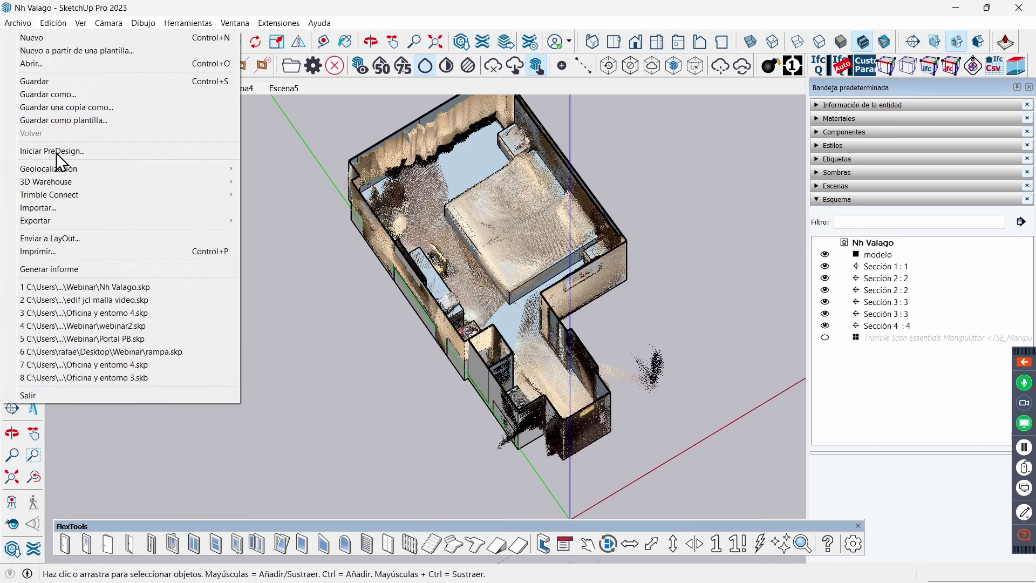
click(144, 337)
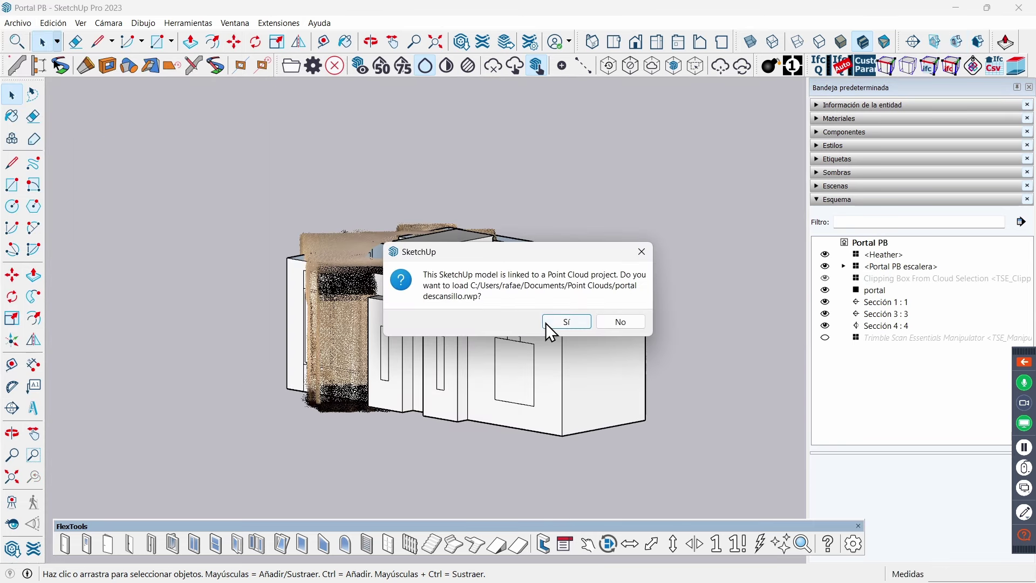
click(546, 322)
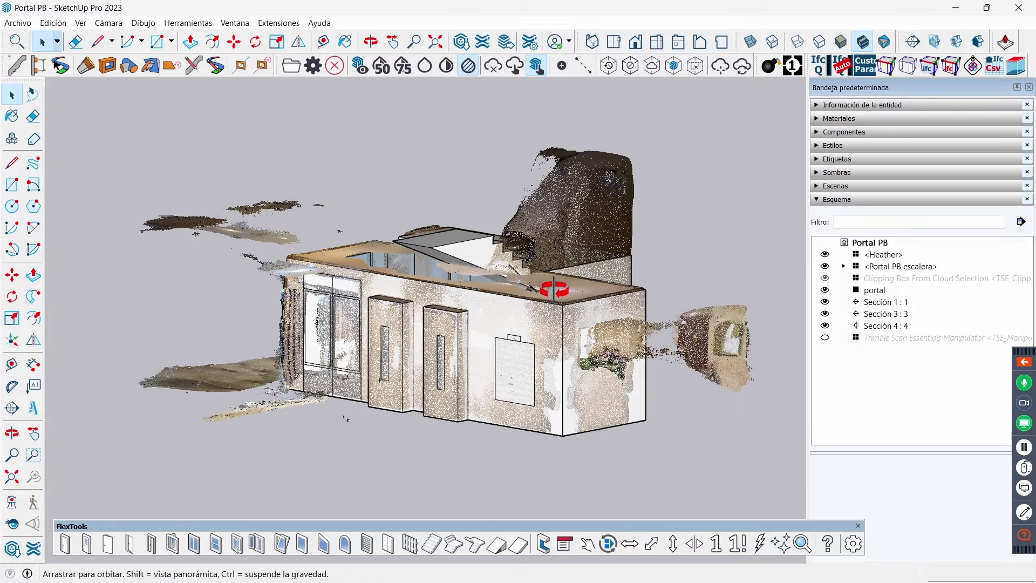
- Add a horizontal section cut through the entrance hall, accepting the default section name
mouse_move(542, 322)
middle_down()
mouse_move(469, 398)
mouse_move(319, 387)
middle_up()
scroll(545, 330, down, 3)
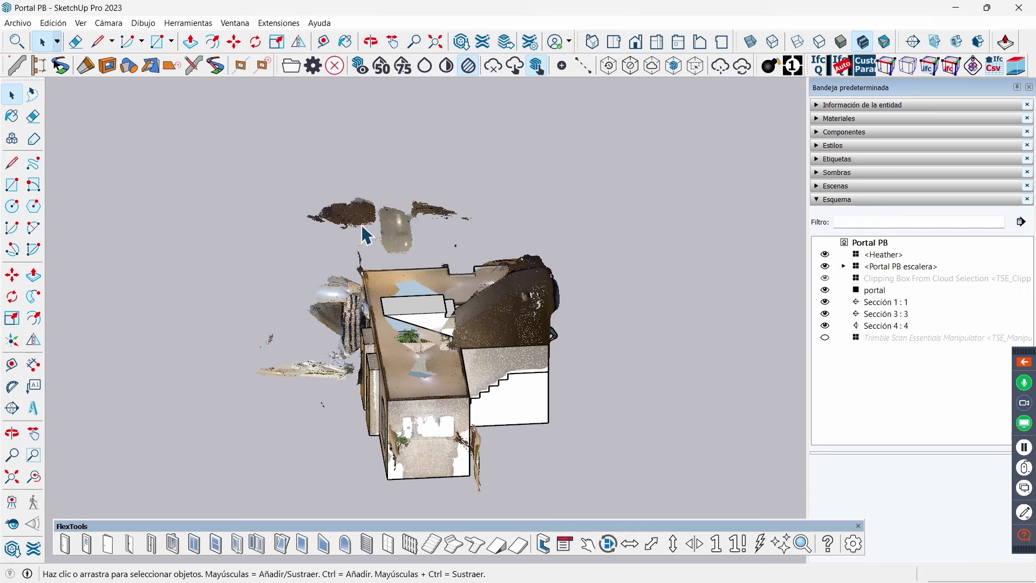
click(12, 408)
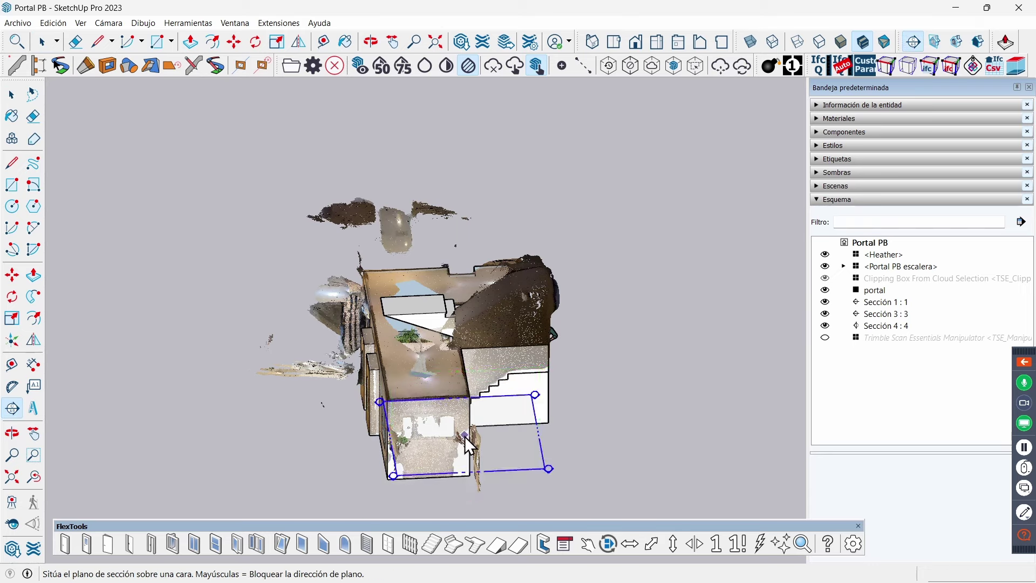
click(465, 436)
click(564, 318)
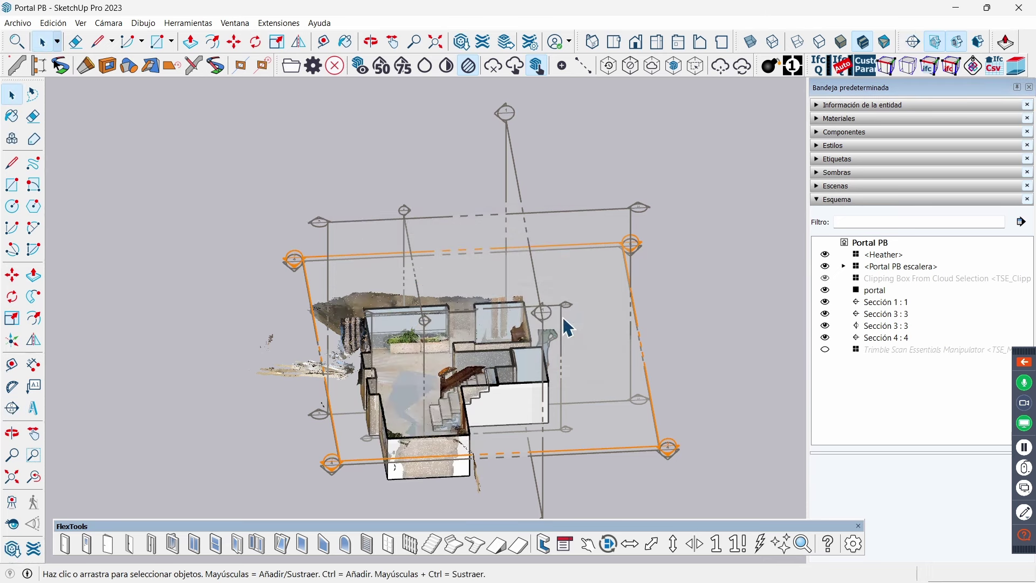
middle_drag(448, 330, 411, 303)
- Hide the section plane outlines and orbit the cut building
click(80, 22)
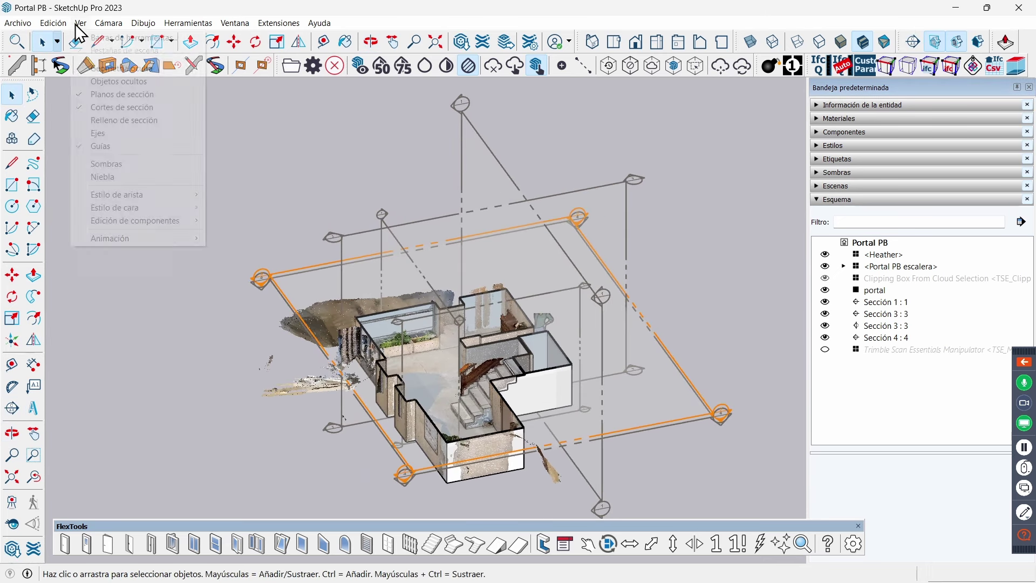
click(110, 92)
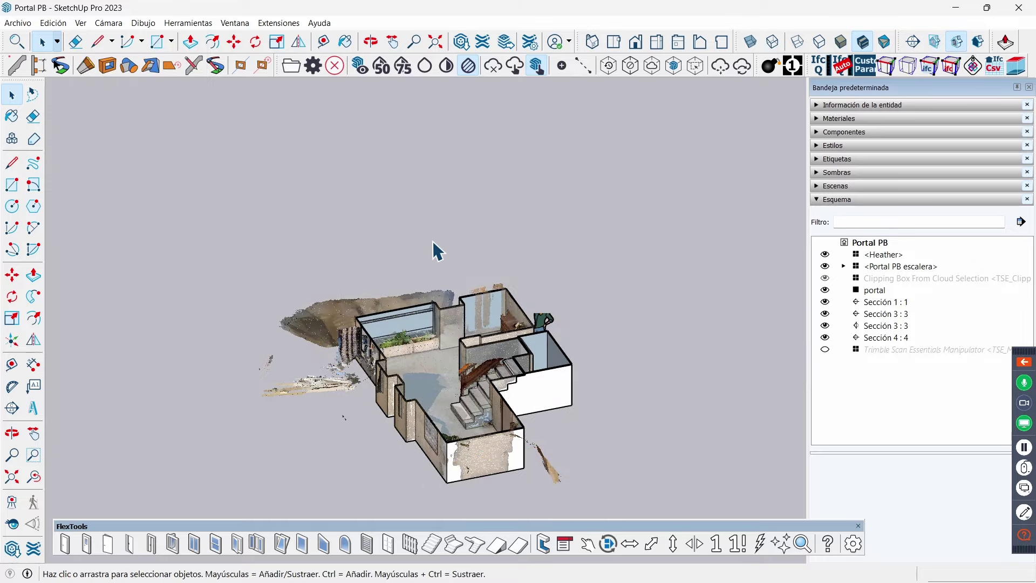
middle_drag(479, 364, 523, 345)
scroll(520, 339, up, 5)
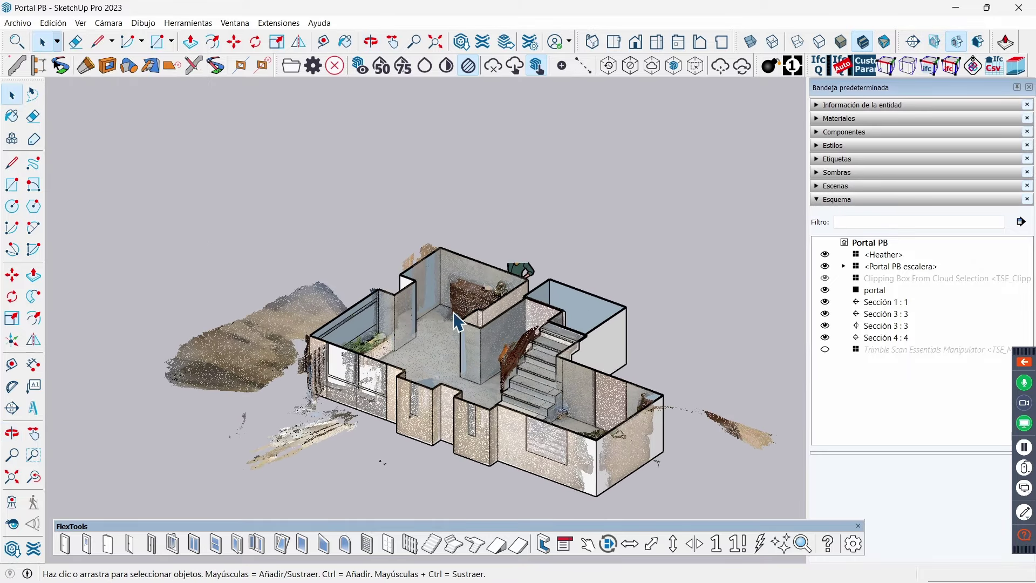
mouse_move(440, 317)
middle_down()
mouse_move(423, 313)
mouse_move(567, 308)
mouse_move(492, 284)
mouse_move(547, 289)
mouse_move(544, 315)
mouse_move(416, 312)
middle_up()
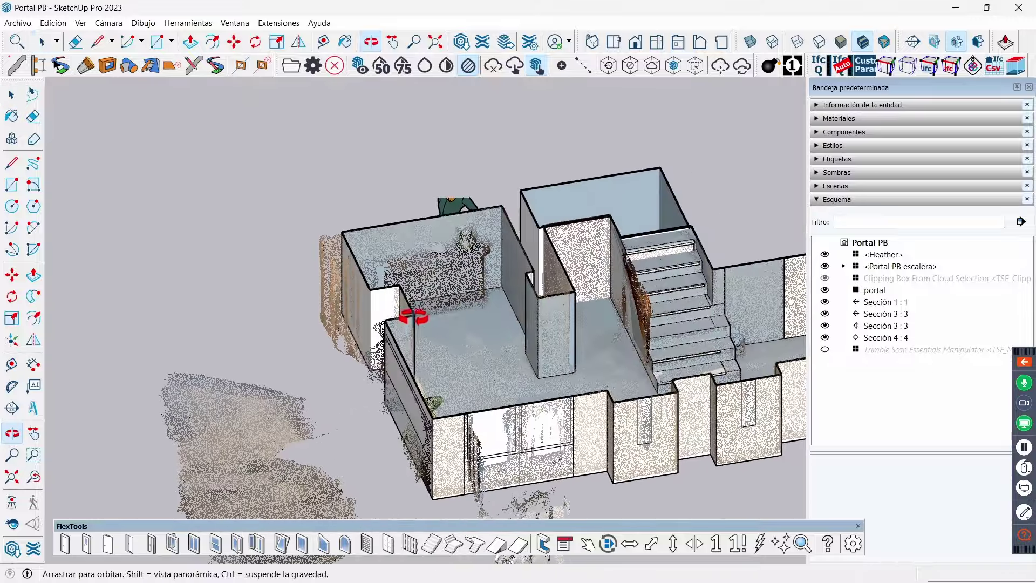
scroll(606, 313, up, 2)
scroll(451, 296, up, 2)
scroll(484, 299, up, 2)
scroll(484, 300, down, 3)
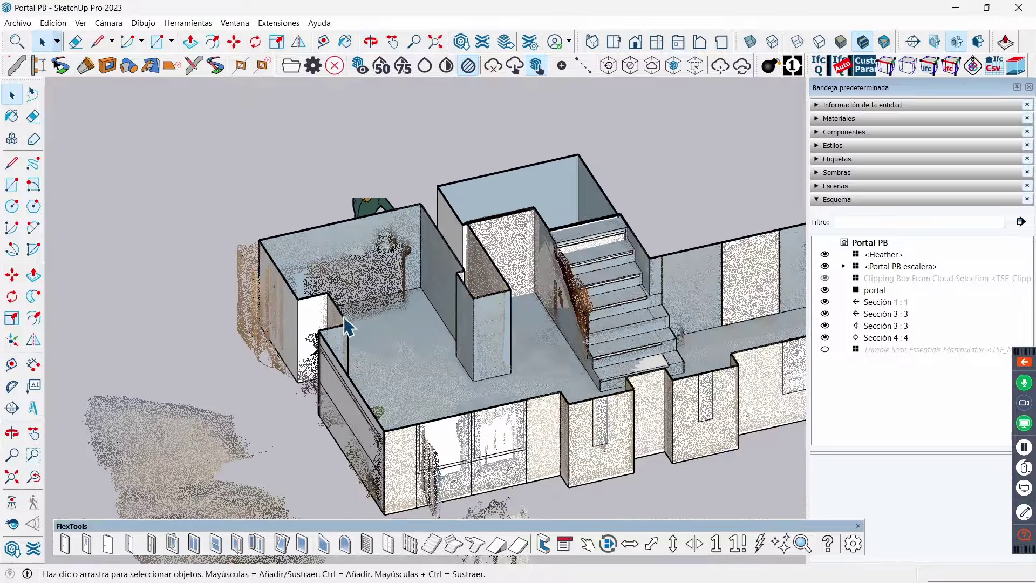
- Zoom in and orbit to a low frontal view of the stairs against the scan
middle_drag(347, 324, 386, 351)
scroll(566, 289, up, 2)
scroll(614, 290, up, 3)
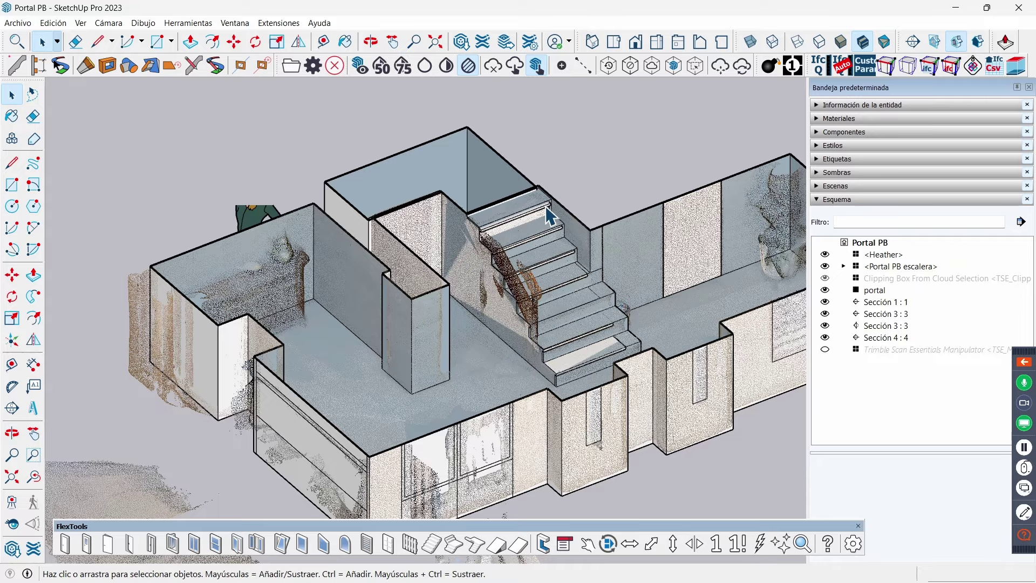
scroll(617, 356, up, 2)
scroll(623, 309, up, 2)
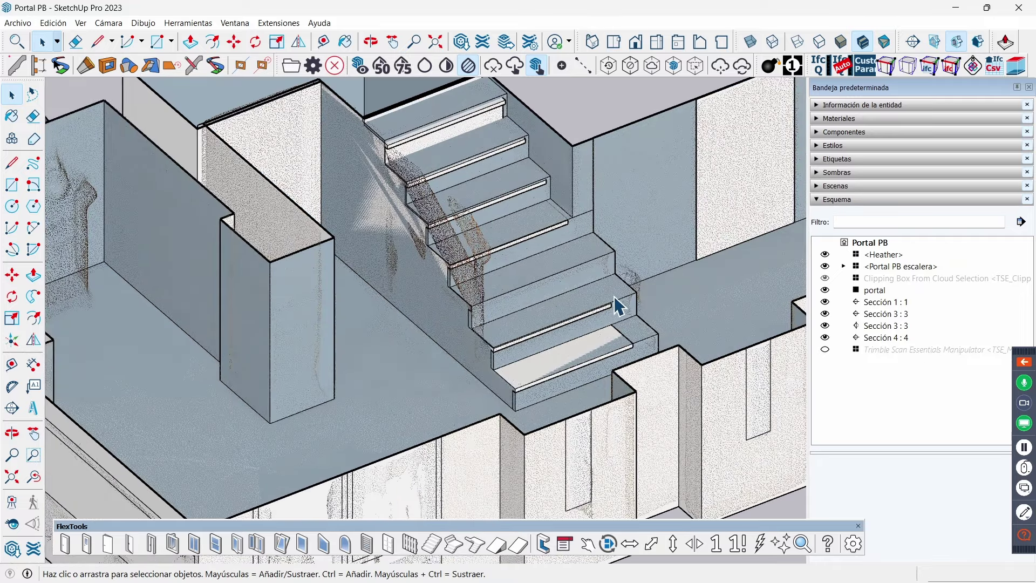
scroll(350, 323, down, 3)
mouse_move(350, 321)
middle_down()
mouse_move(428, 301)
mouse_move(354, 319)
middle_up()
- Select the portal group and orbit to a steeper overhead view of the plan
click(494, 316)
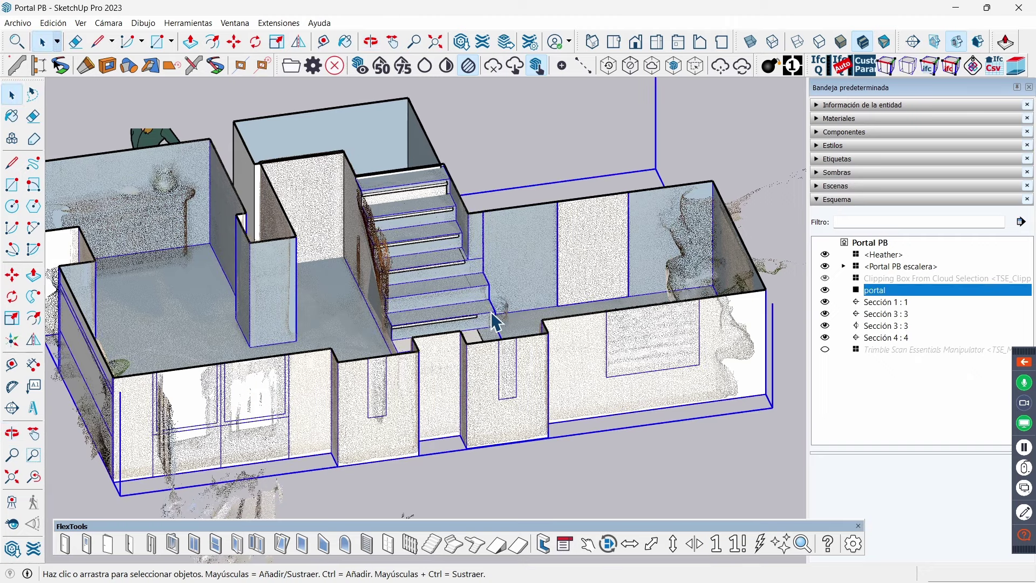
mouse_move(511, 303)
middle_down()
mouse_move(578, 398)
mouse_move(559, 305)
mouse_move(592, 358)
mouse_move(540, 303)
mouse_move(529, 270)
mouse_move(566, 219)
mouse_move(510, 183)
middle_up()
scroll(546, 326, down, 2)
scroll(529, 269, down, 2)
scroll(510, 183, up, 2)
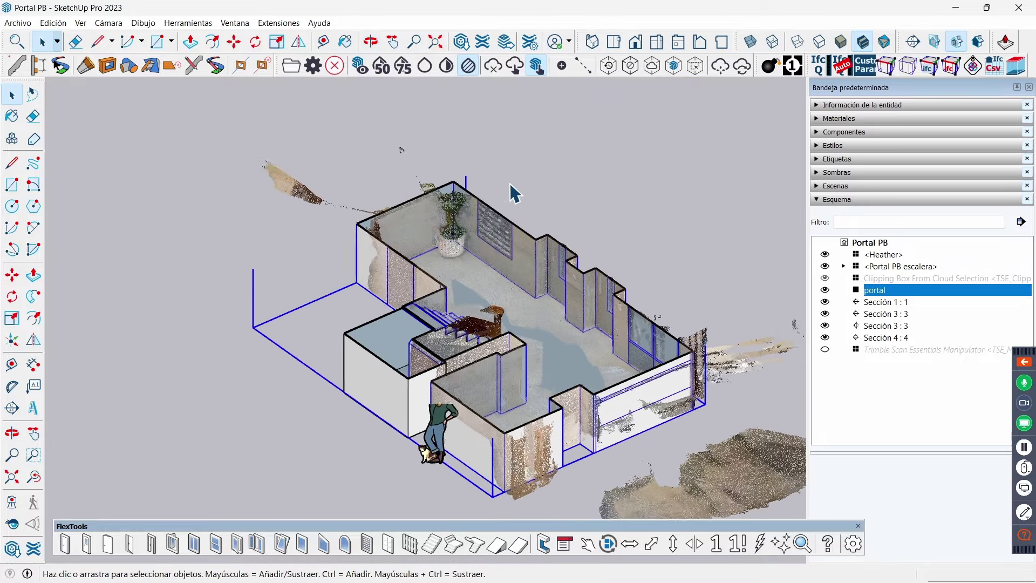
scroll(480, 211, up, 3)
scroll(449, 240, up, 1)
scroll(561, 319, down, 3)
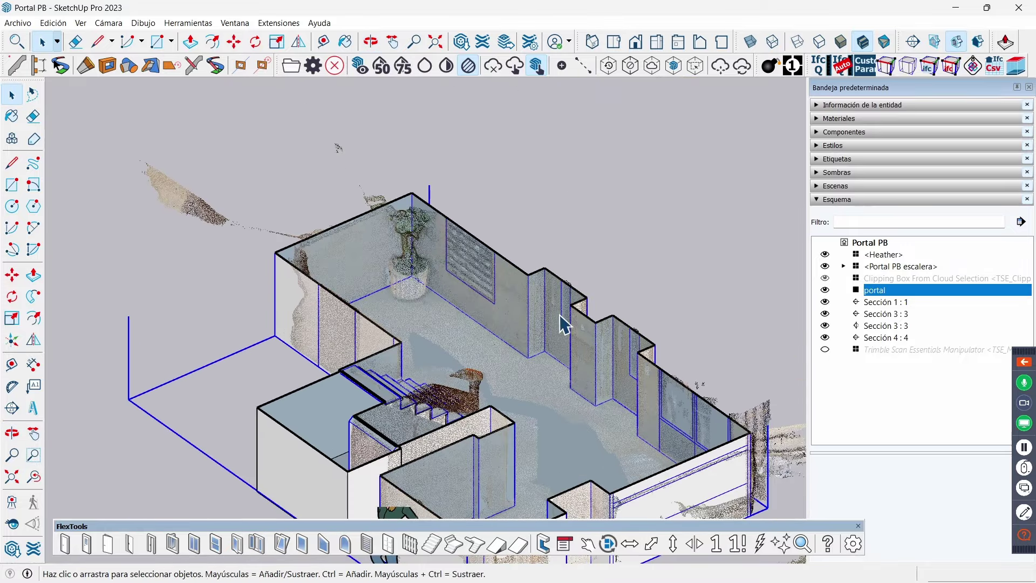
mouse_move(561, 318)
middle_down()
mouse_move(512, 344)
mouse_move(707, 307)
mouse_move(532, 308)
mouse_move(677, 296)
mouse_move(580, 296)
middle_up()
- Inspect the walls from frontal and higher angles, then switch to Top view
scroll(545, 294, up, 2)
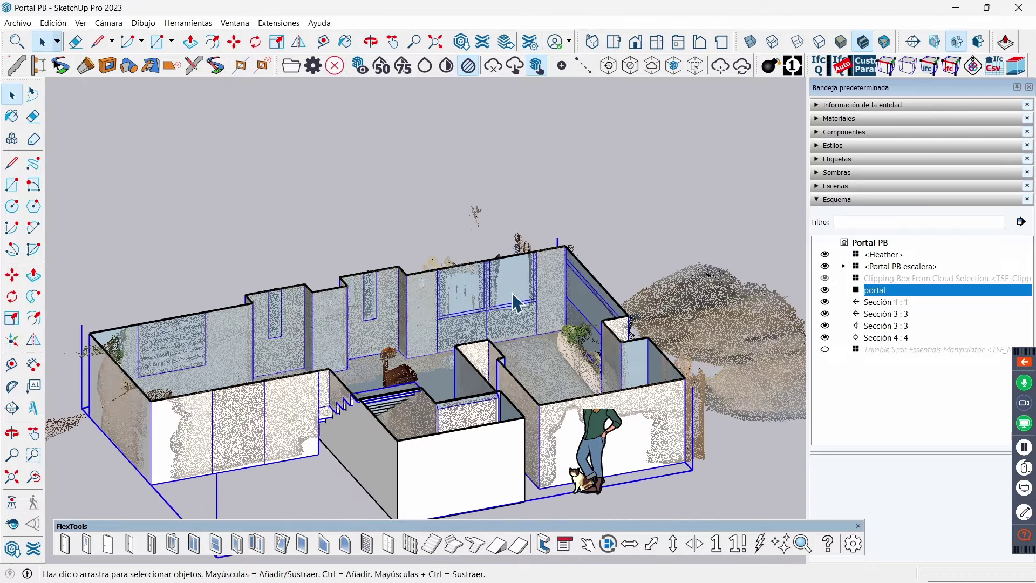
middle_drag(512, 292, 527, 297)
scroll(513, 296, up, 2)
scroll(479, 266, up, 2)
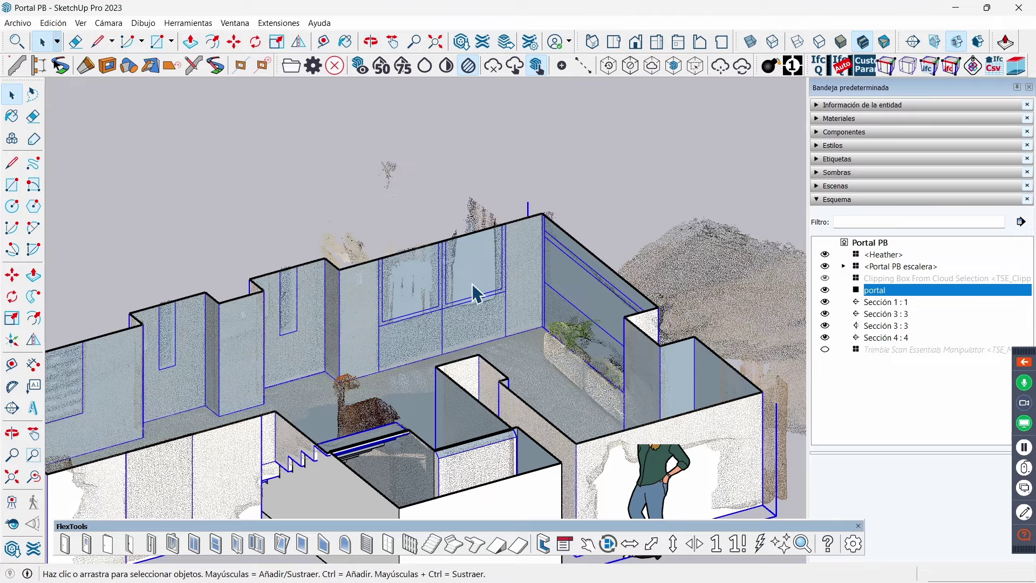
scroll(615, 264, down, 2)
mouse_move(612, 258)
middle_down()
mouse_move(567, 289)
mouse_move(608, 306)
mouse_move(398, 358)
mouse_move(266, 331)
mouse_move(400, 318)
mouse_move(150, 319)
mouse_move(432, 358)
mouse_move(722, 238)
middle_up()
mouse_move(511, 213)
middle_down()
mouse_move(613, 269)
mouse_move(517, 370)
middle_up()
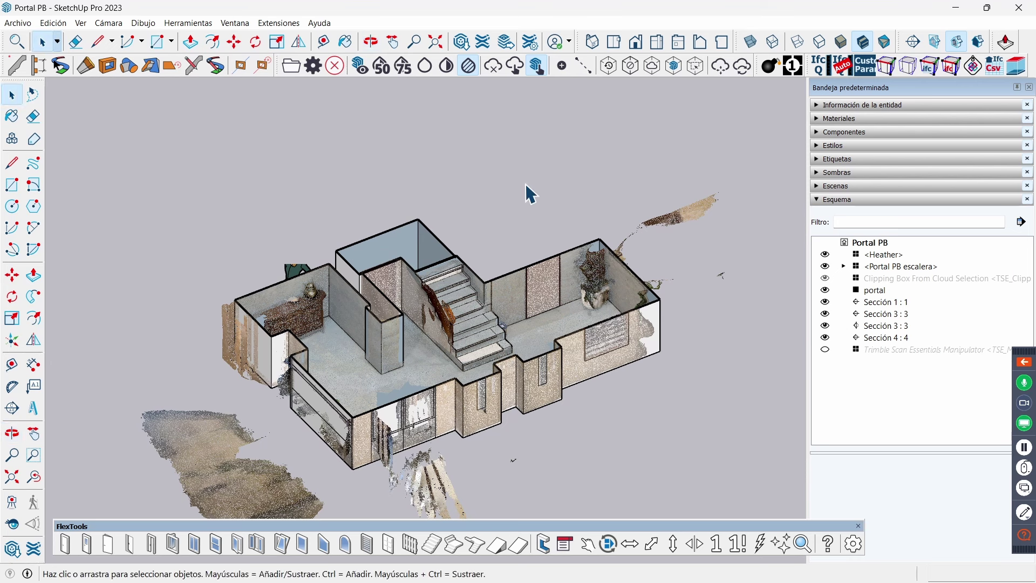
click(618, 46)
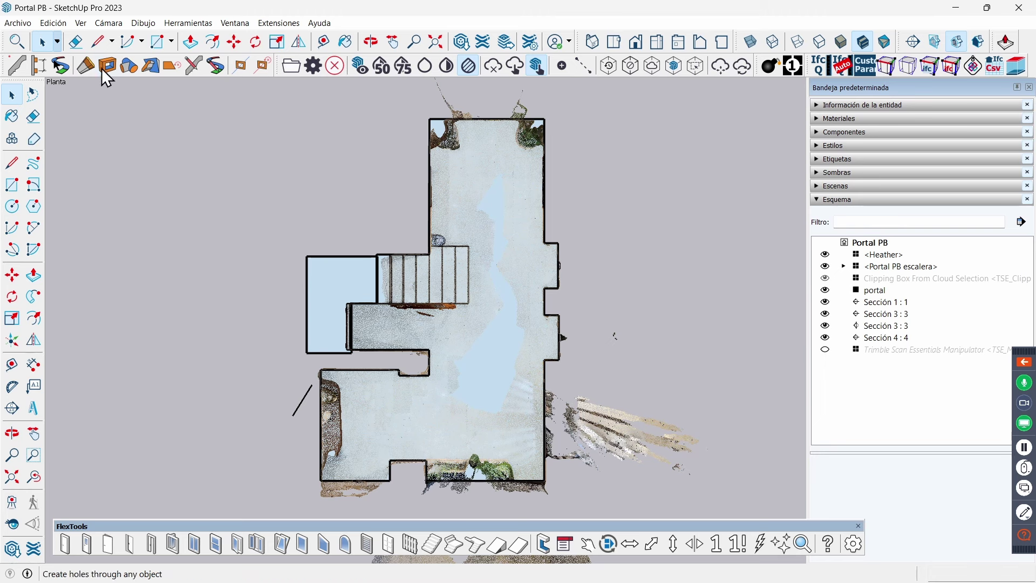
- Open the Archivo menu to show the recently opened models
click(16, 25)
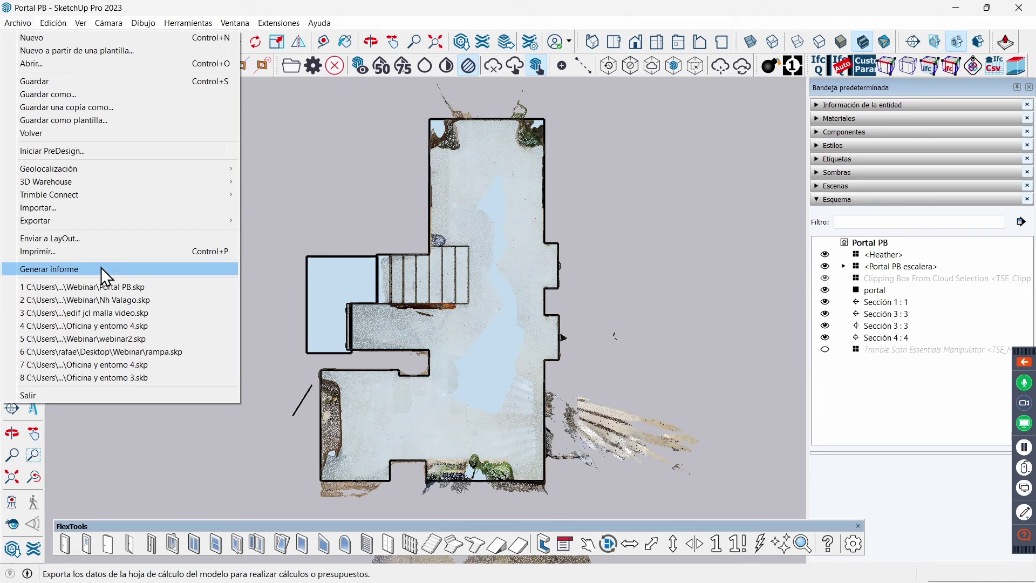
- Close the menu, zoom out, then pick the recent rampa.skp from Archivo
click(272, 216)
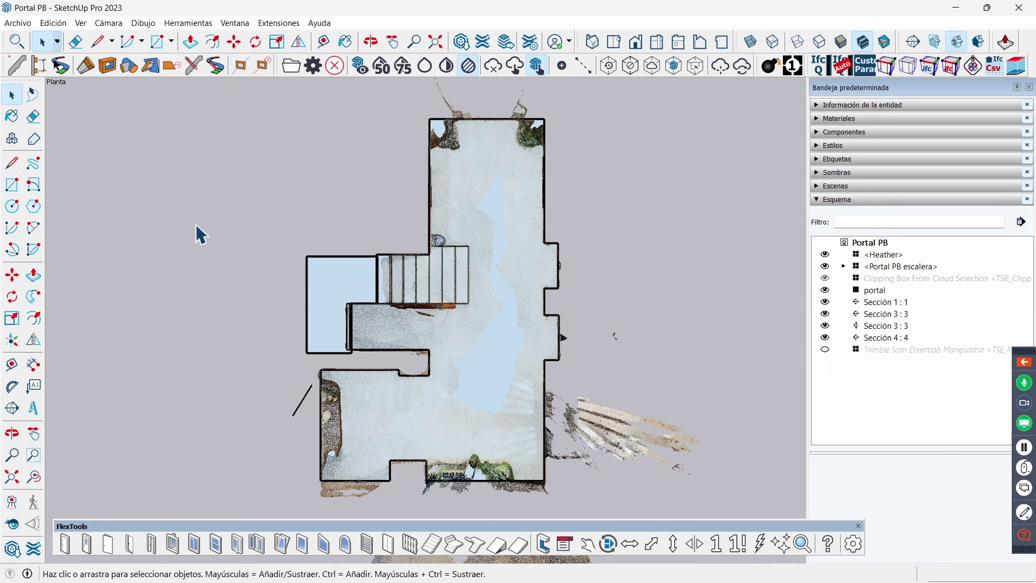
scroll(200, 235, down, 1)
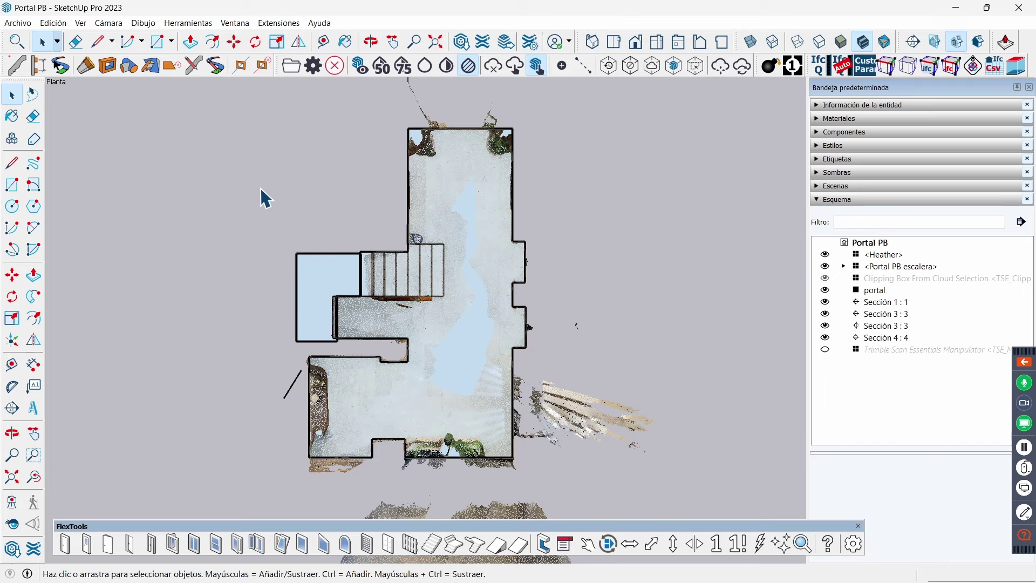
click(17, 23)
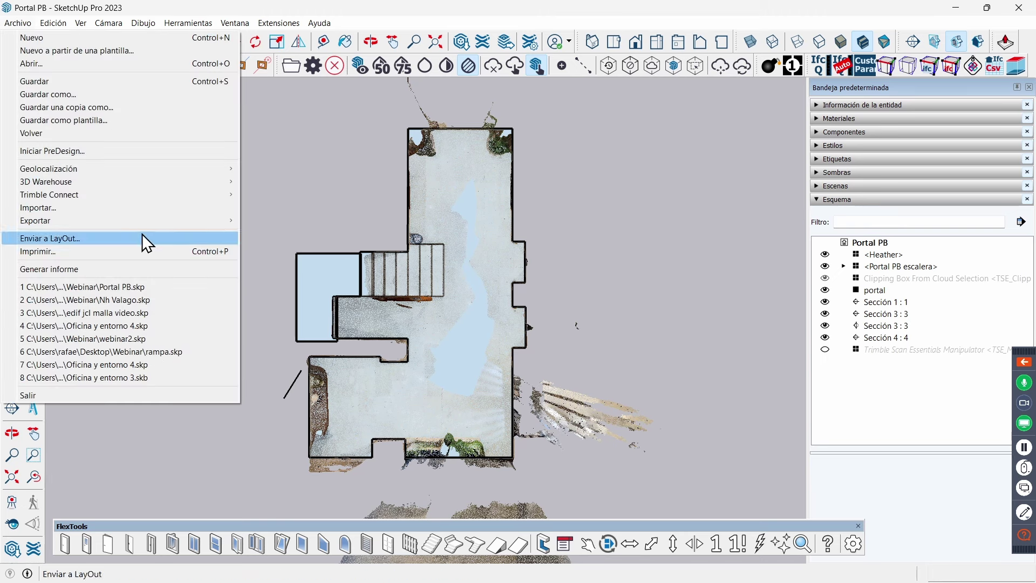
click(130, 352)
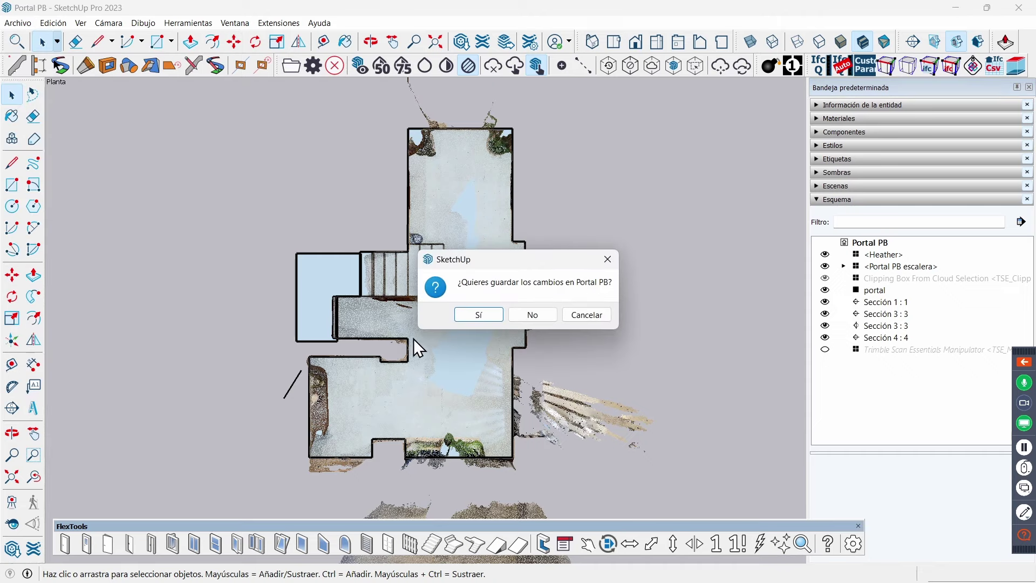
- Save the Portal PB changes and load the ramp's linked point cloud
click(479, 313)
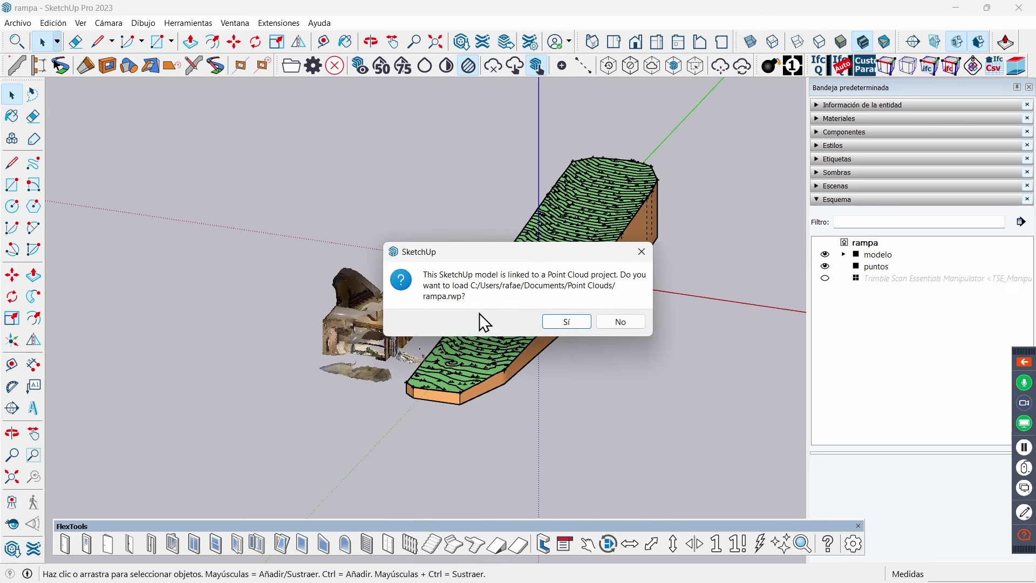
click(556, 319)
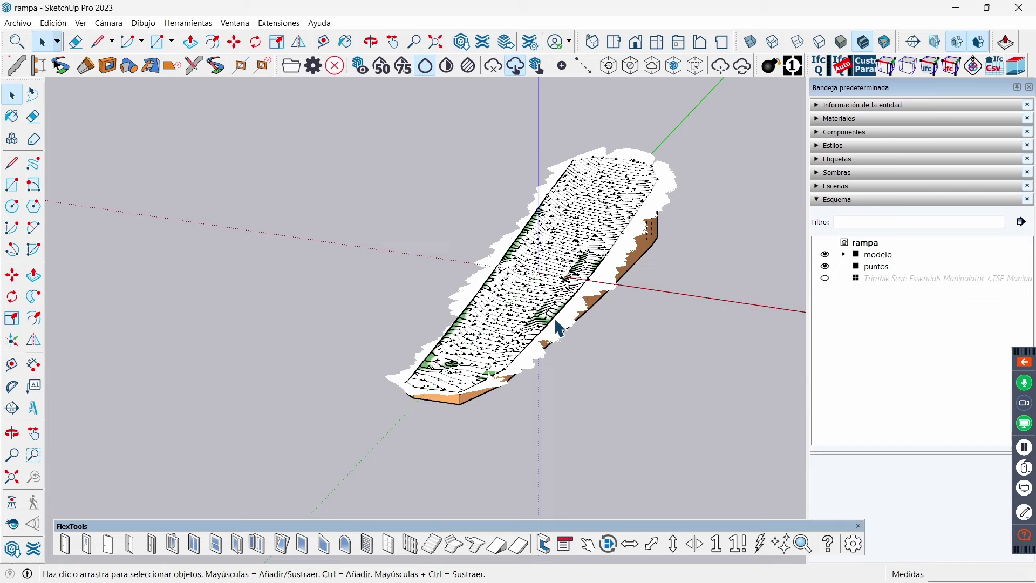
- Orbit the ramp side-on and zoom in to compare its surface with the scan points
scroll(507, 381, down, 1)
mouse_move(539, 378)
middle_down()
mouse_move(447, 308)
mouse_move(509, 334)
middle_up()
mouse_move(545, 277)
middle_down()
mouse_move(563, 302)
mouse_move(619, 324)
middle_up()
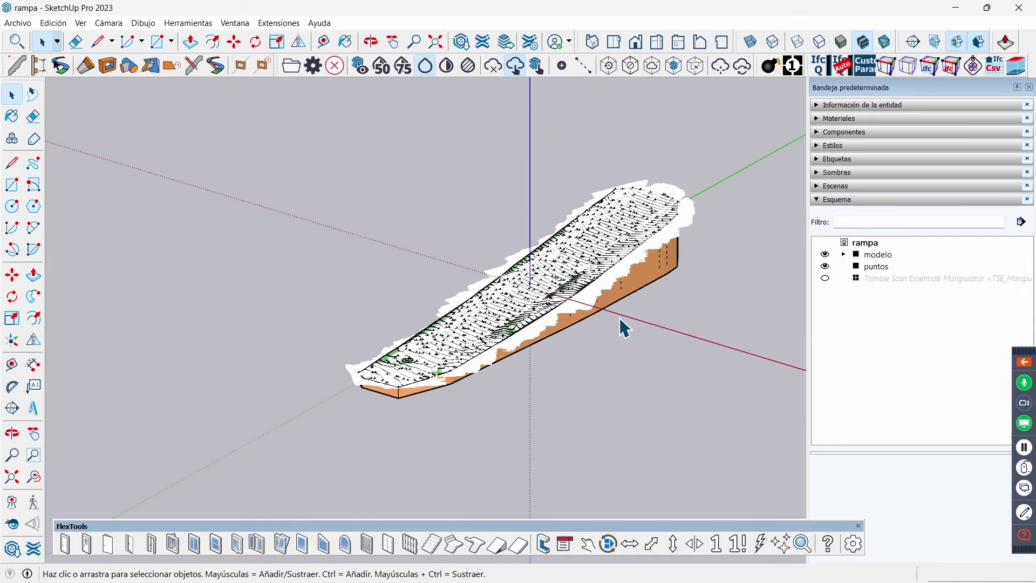
scroll(668, 285, up, 1)
scroll(668, 285, up, 2)
scroll(689, 269, up, 1)
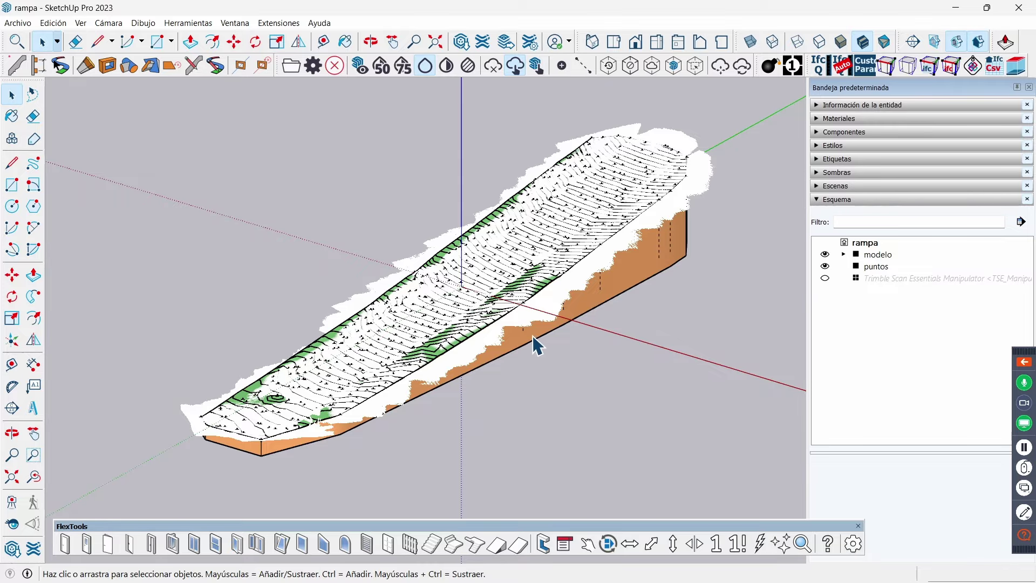
- Hide the puntos markers and the modelo group in the Outliner (Esquema)
mouse_move(533, 342)
middle_down()
mouse_move(571, 302)
mouse_move(619, 282)
middle_up()
mouse_move(619, 282)
mouse_down()
mouse_move(666, 282)
mouse_move(672, 293)
mouse_move(612, 298)
mouse_move(549, 323)
mouse_move(555, 352)
mouse_up()
key(space)
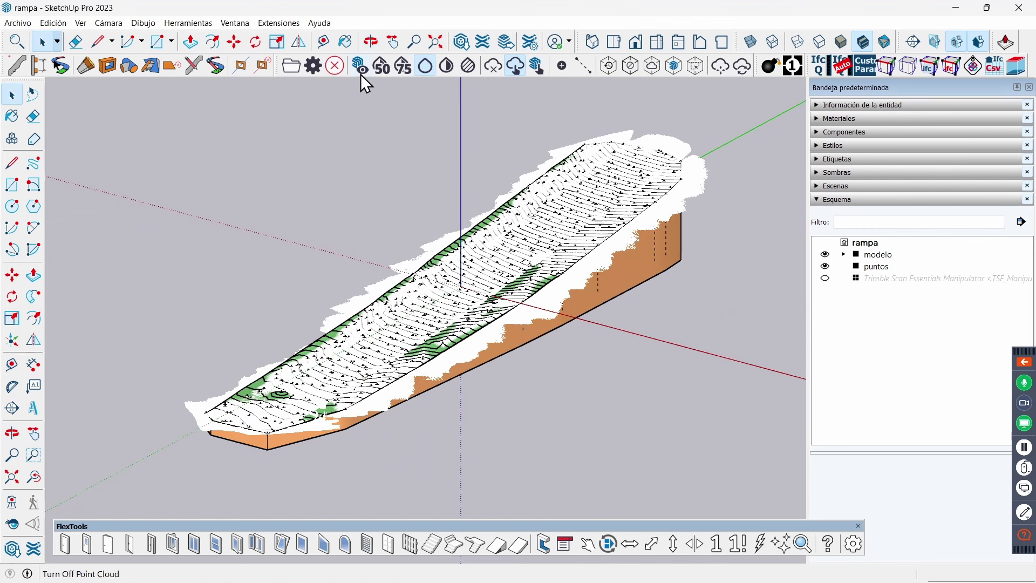
click(825, 267)
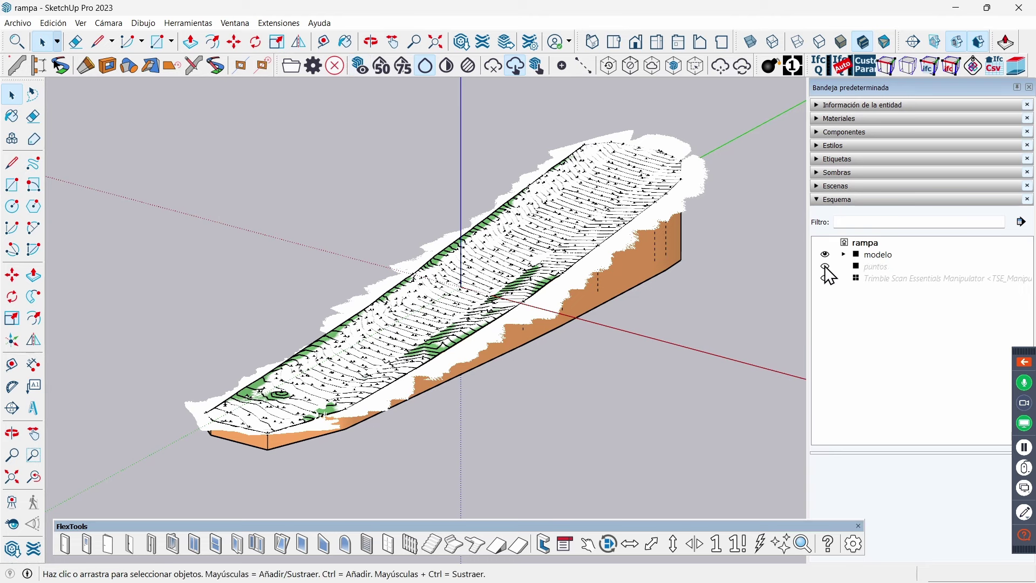
click(664, 269)
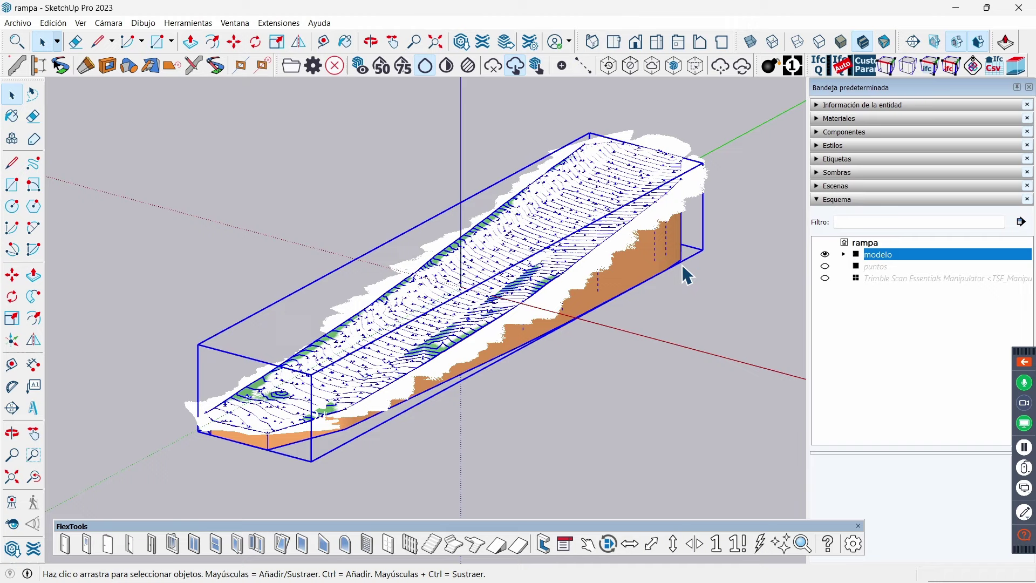
click(824, 254)
- Orbit and zoom around the bare scanned point cloud to inspect it
mouse_move(580, 319)
middle_down()
mouse_move(638, 335)
mouse_move(615, 328)
mouse_move(585, 280)
mouse_move(613, 322)
mouse_move(613, 342)
middle_up()
scroll(571, 295, up, 2)
scroll(473, 272, up, 3)
scroll(475, 274, up, 1)
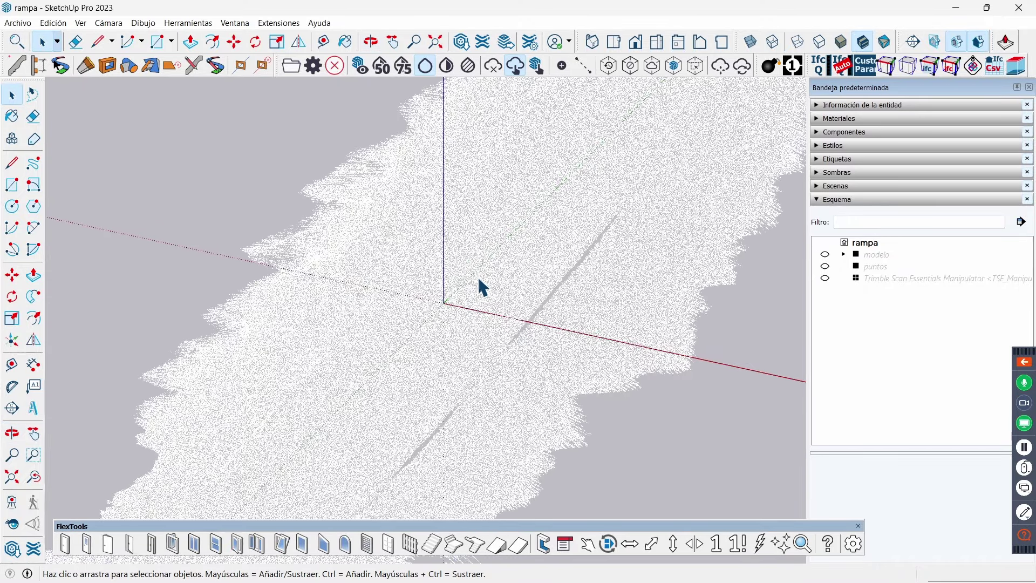
scroll(477, 276, up, 2)
scroll(493, 321, up, 2)
scroll(507, 344, up, 2)
scroll(509, 345, down, 1)
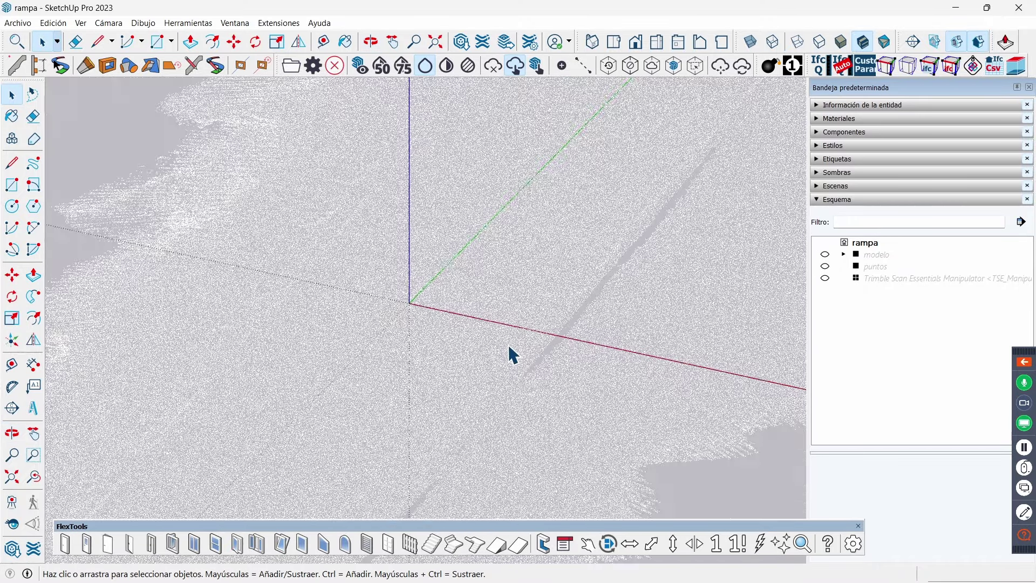
scroll(508, 344, down, 1)
scroll(508, 344, down, 1)
middle_drag(510, 355, 627, 273)
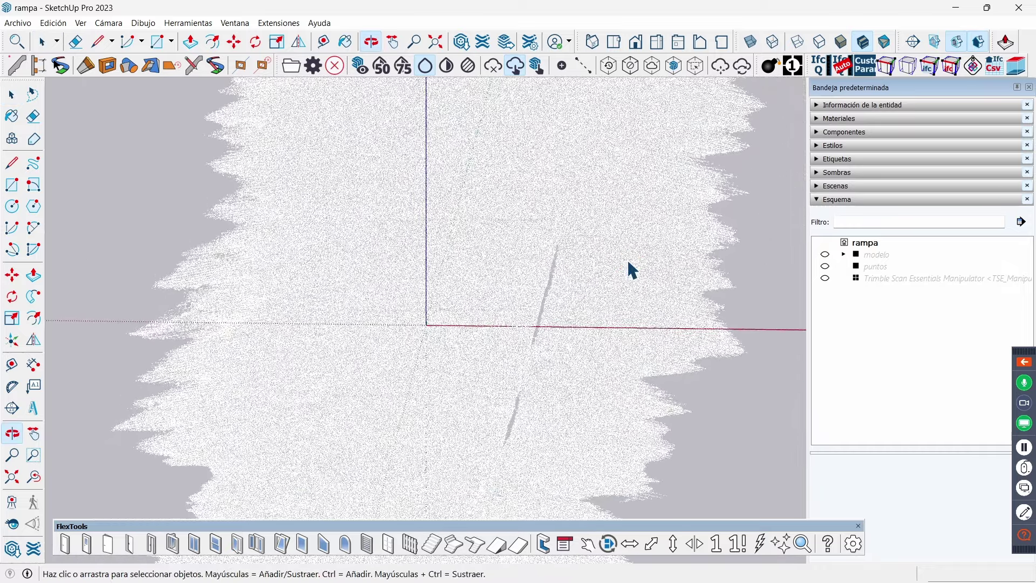
scroll(628, 267, down, 2)
scroll(624, 258, down, 1)
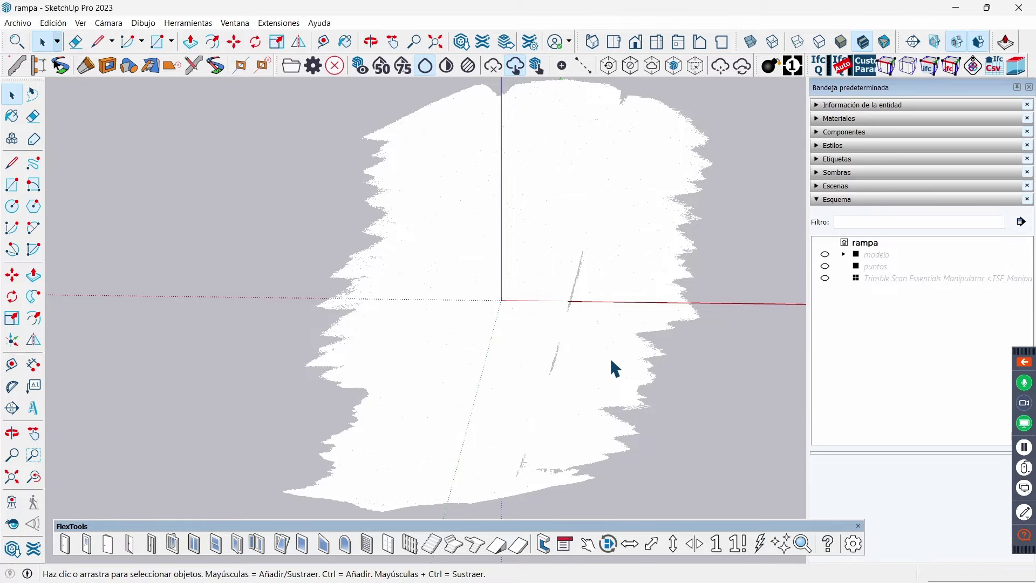
scroll(519, 392, up, 1)
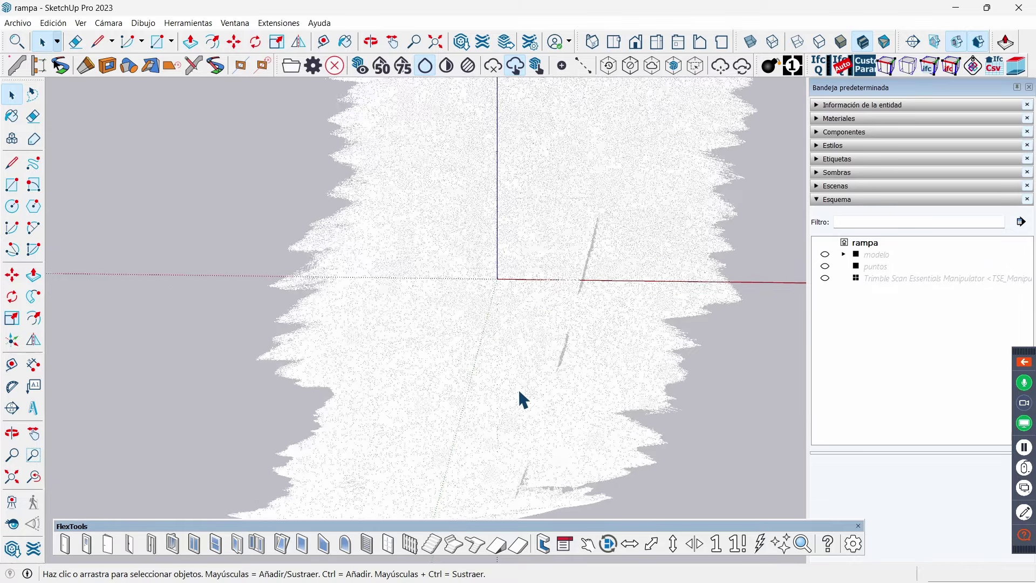
middle_drag(523, 400, 516, 448)
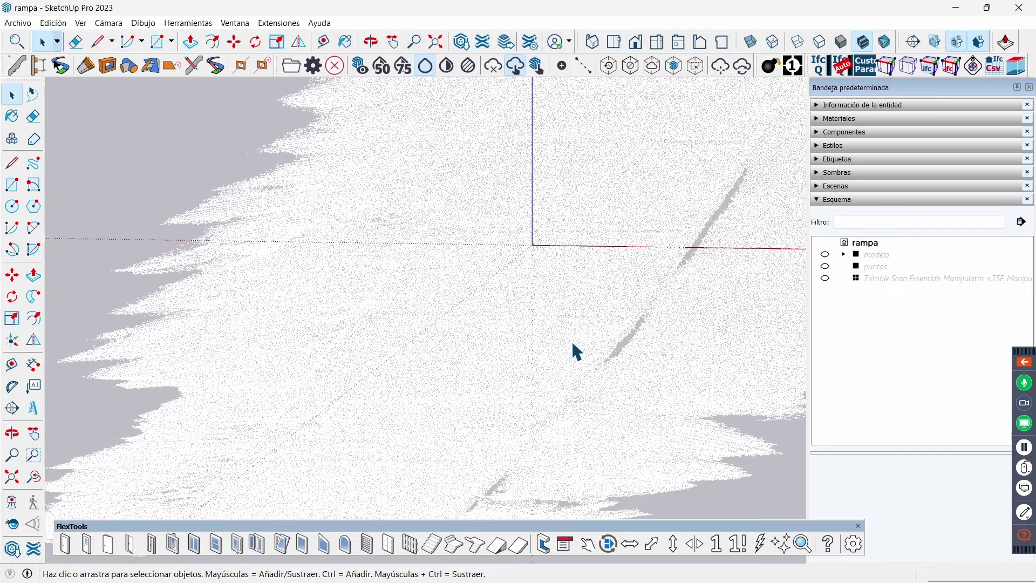
mouse_move(464, 366)
middle_down()
mouse_move(494, 378)
mouse_move(446, 389)
mouse_move(479, 377)
mouse_move(453, 372)
middle_up()
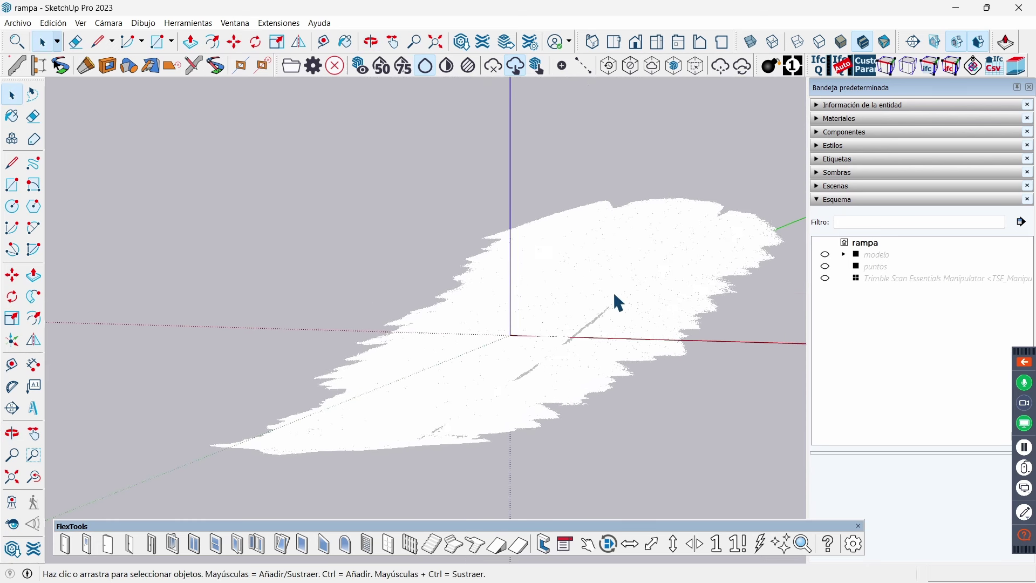
mouse_move(618, 303)
middle_down()
mouse_move(659, 254)
mouse_move(661, 299)
middle_up()
scroll(660, 301, up, 1)
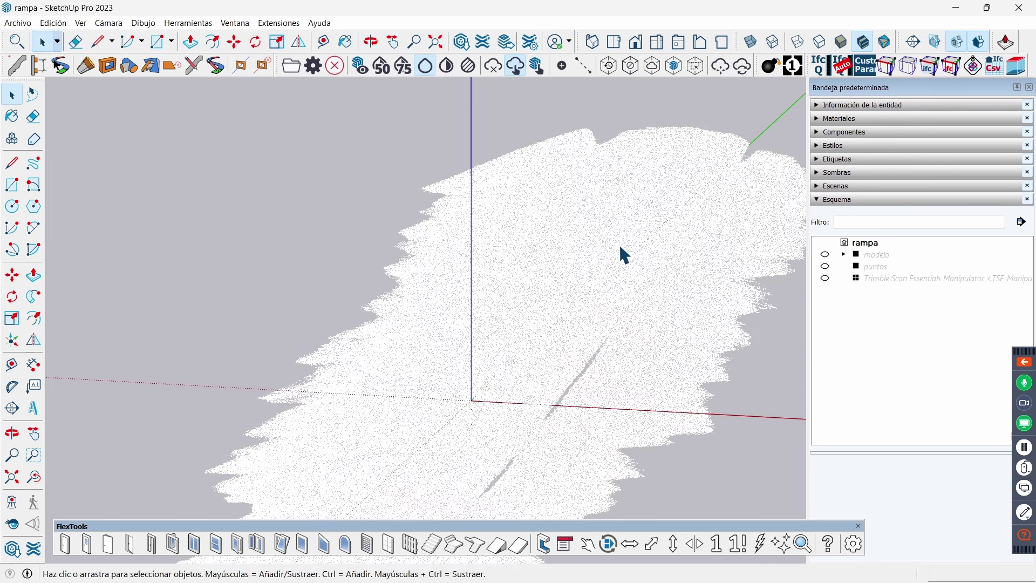
click(825, 267)
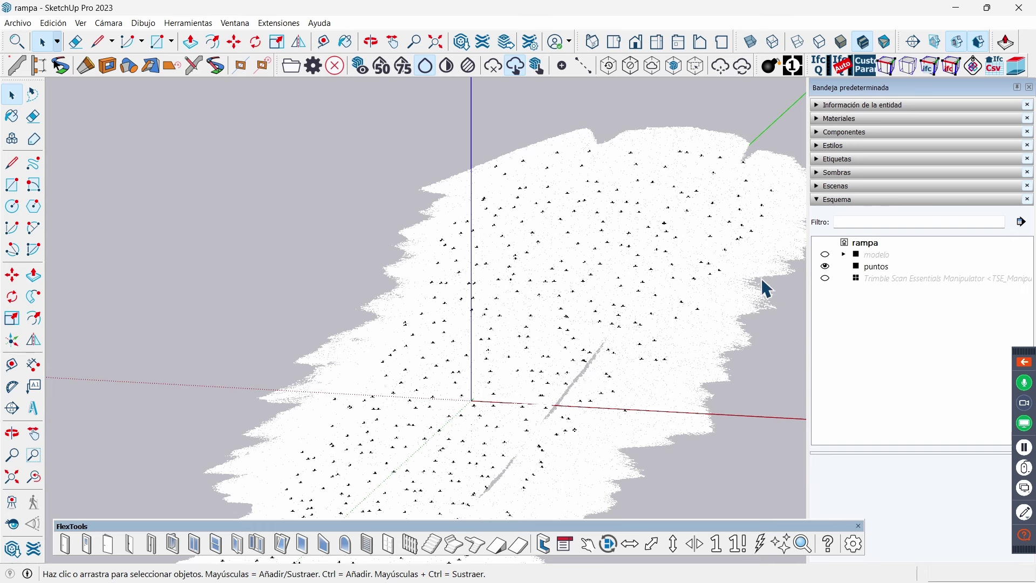
scroll(460, 287, down, 2)
scroll(460, 286, down, 2)
mouse_move(461, 286)
middle_down()
mouse_move(446, 339)
mouse_move(453, 324)
middle_up()
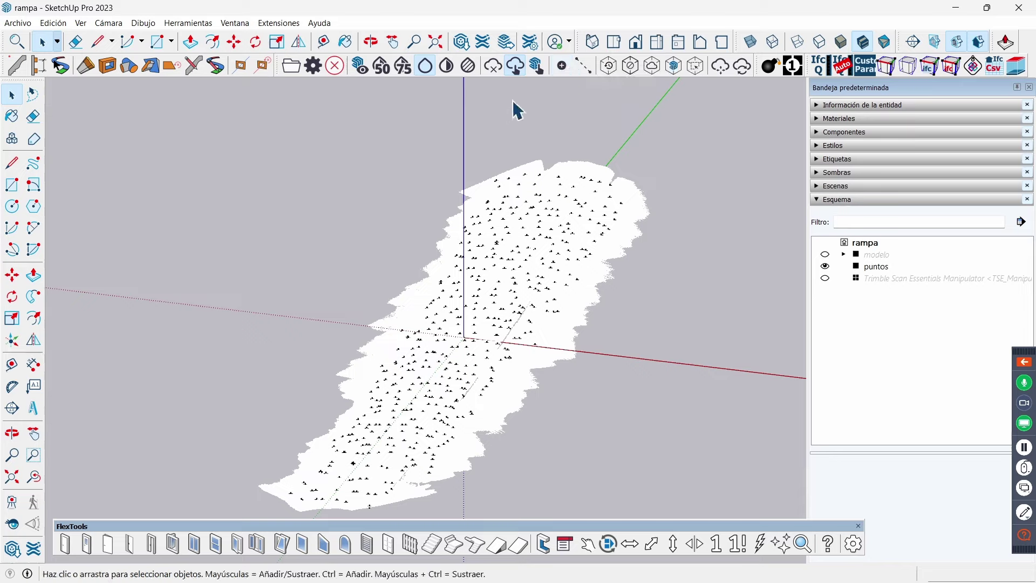
scroll(540, 198, up, 2)
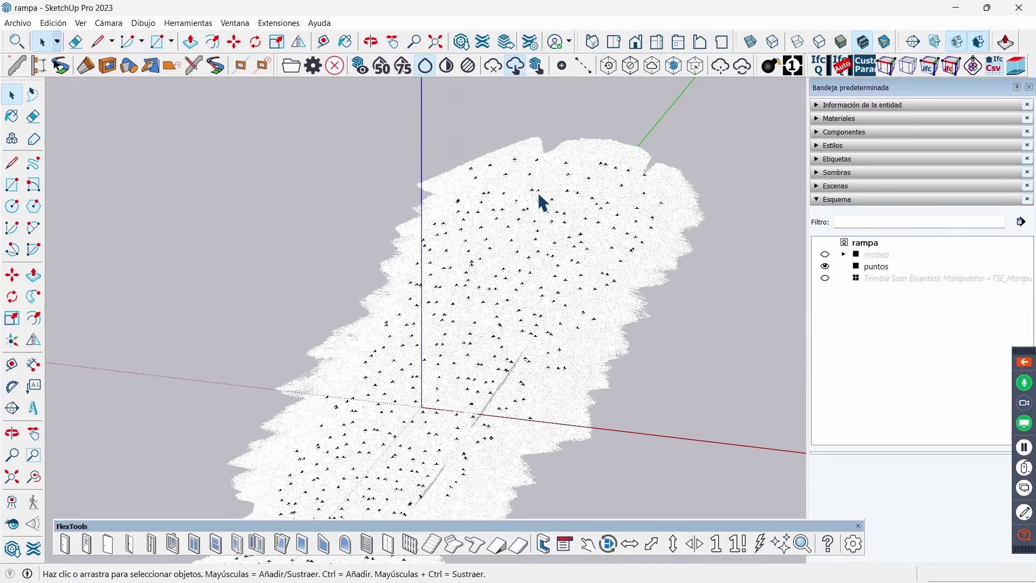
scroll(531, 200, up, 1)
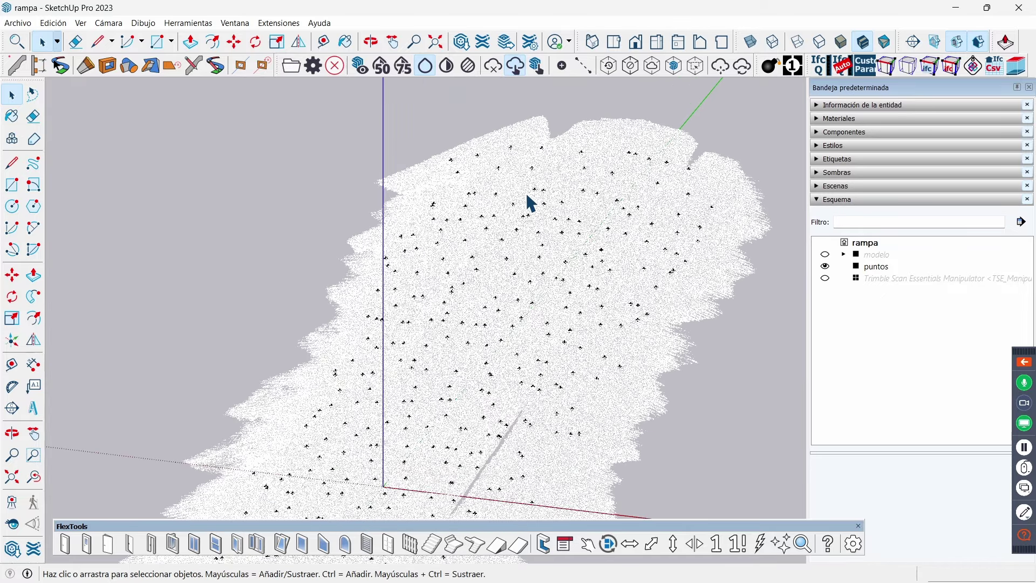
scroll(531, 204, up, 1)
scroll(522, 204, up, 1)
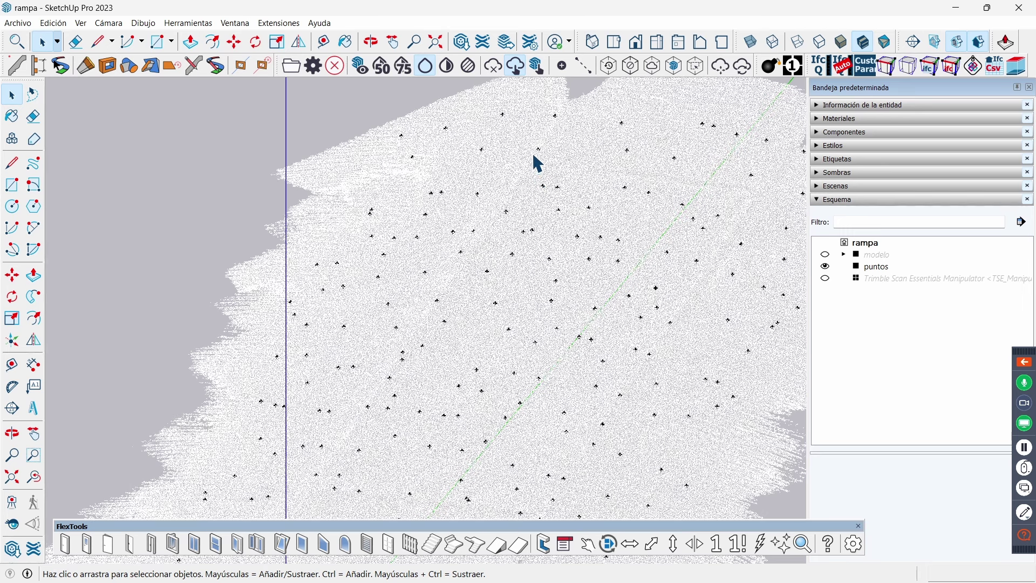
scroll(542, 197, down, 3)
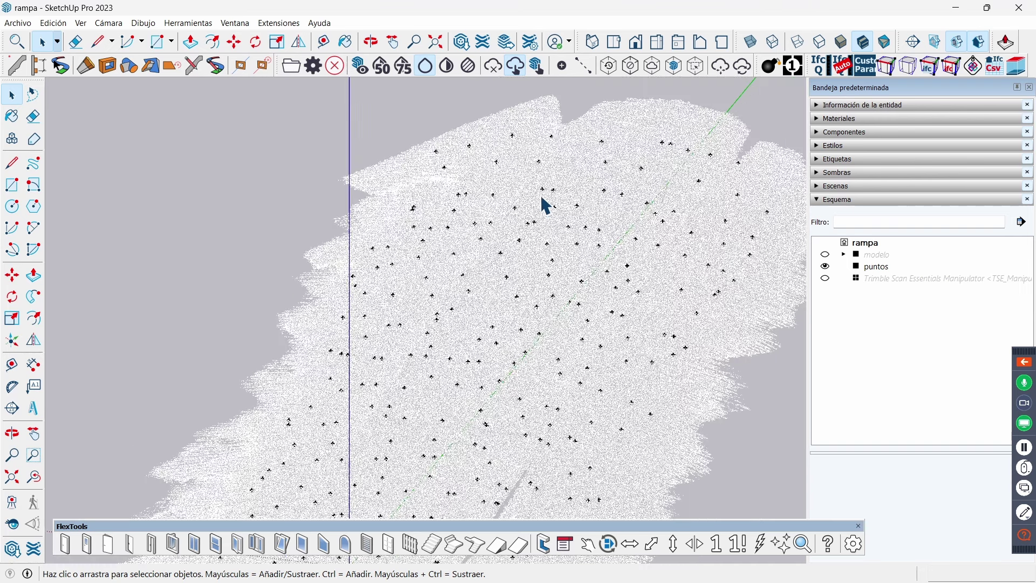
scroll(541, 194, down, 3)
scroll(542, 193, down, 2)
mouse_move(545, 200)
middle_down()
mouse_move(539, 226)
mouse_move(520, 208)
middle_up()
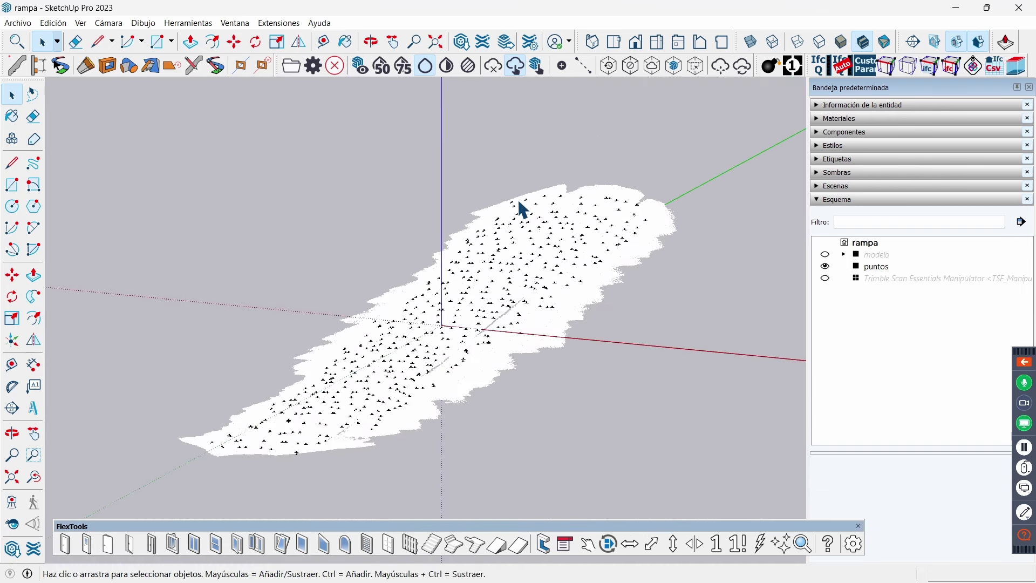
drag(265, 167, 690, 431)
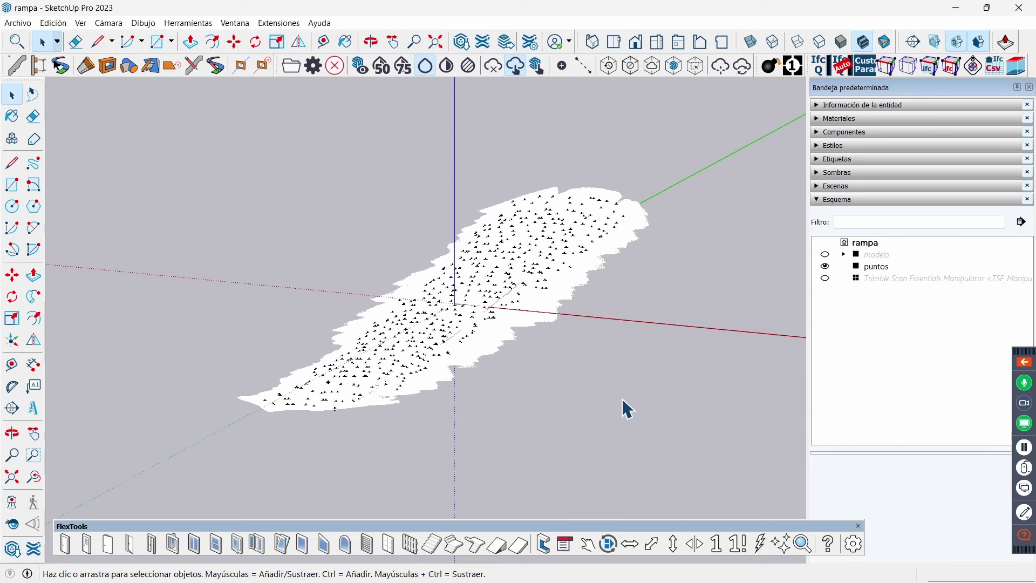
- Select the puntos group and expand the Entity Info panel
click(510, 267)
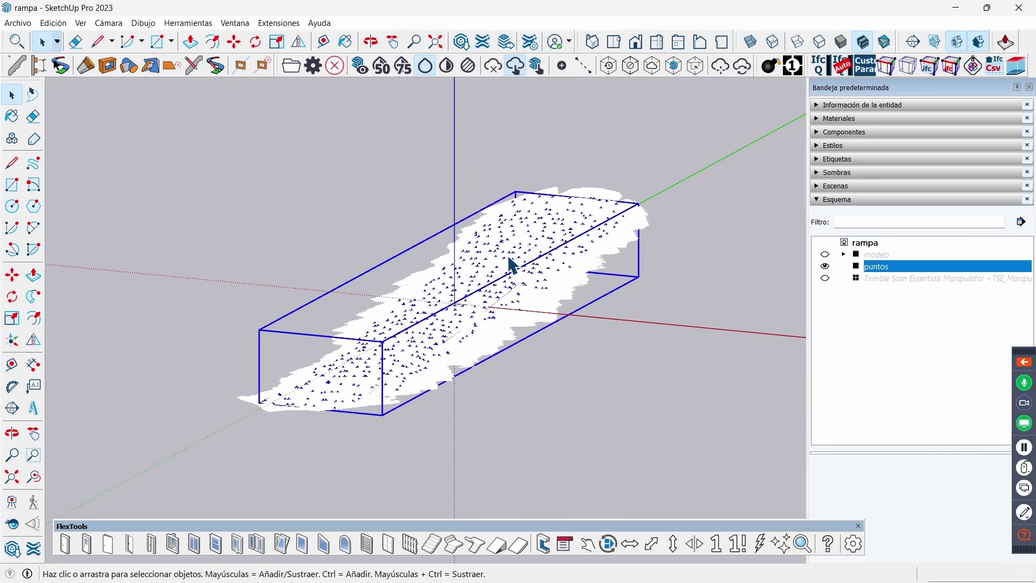
mouse_move(271, 158)
mouse_down()
mouse_move(600, 394)
mouse_move(679, 427)
mouse_up()
click(868, 107)
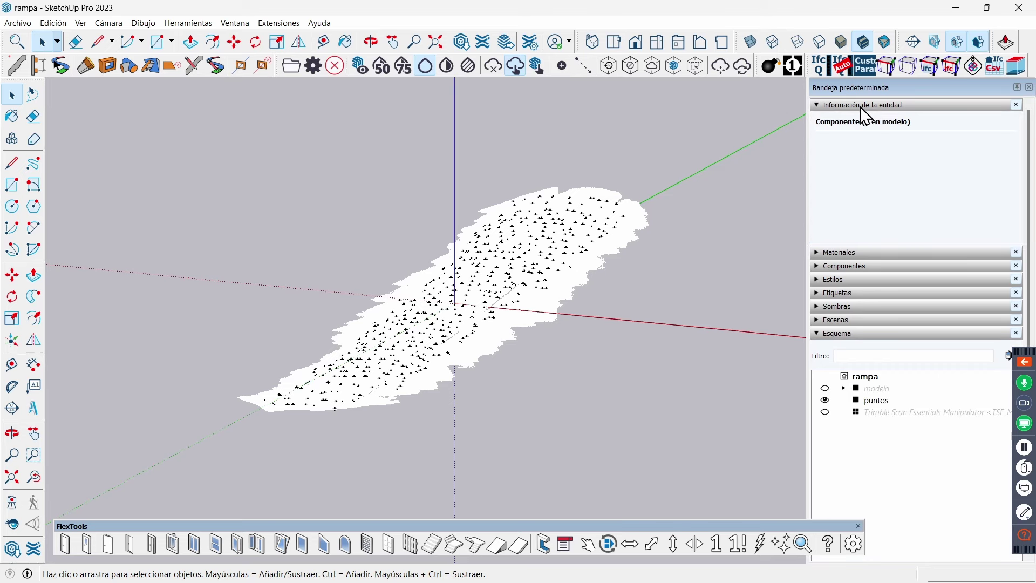
drag(260, 168, 670, 439)
shift+click(485, 267)
- Select all 486 guide points inside puntos, then reselect the group to view its info
double_click(875, 401)
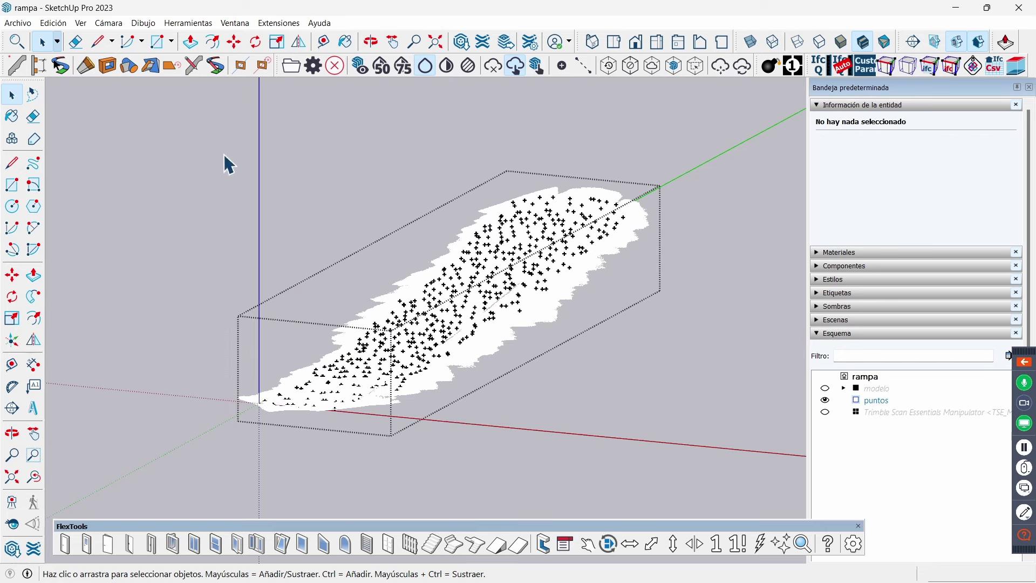
drag(223, 154, 696, 460)
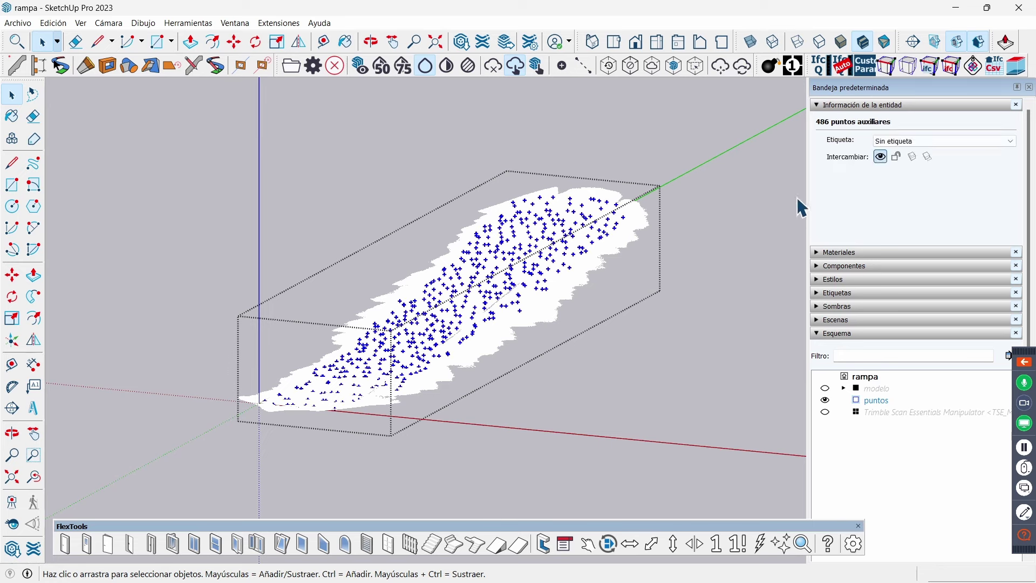
click(738, 261)
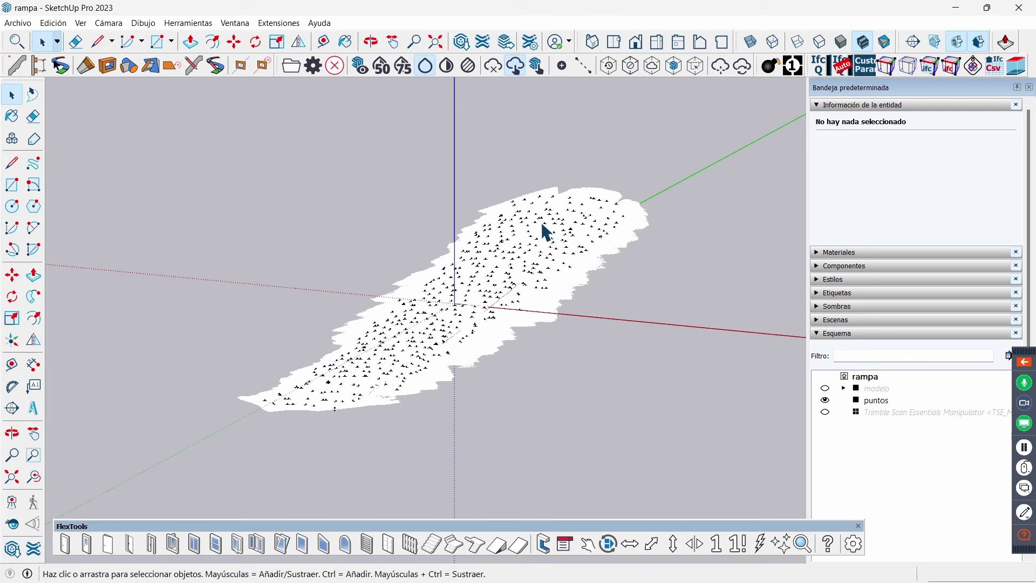
middle_drag(566, 335, 491, 313)
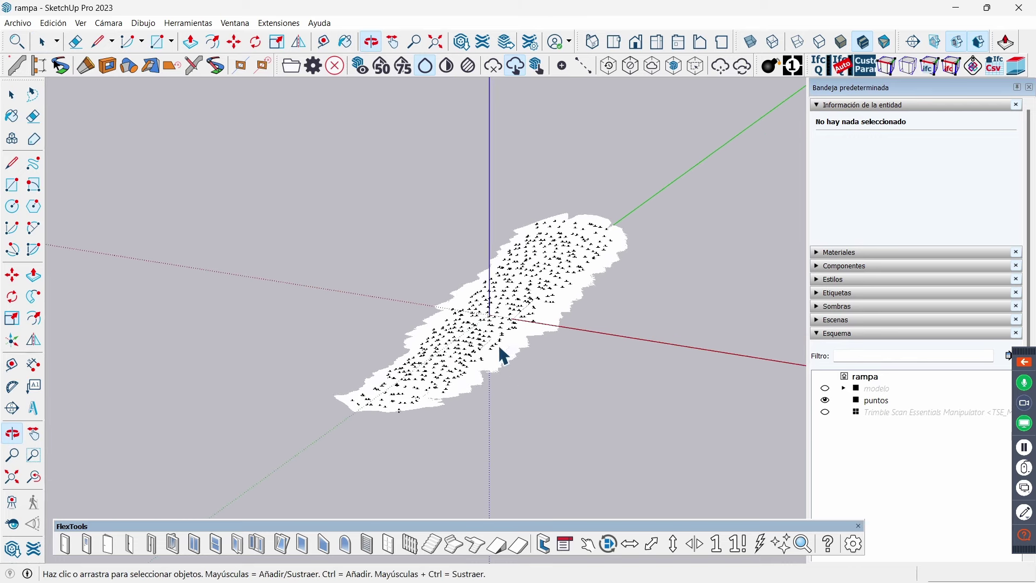
scroll(492, 319, up, 2)
click(492, 305)
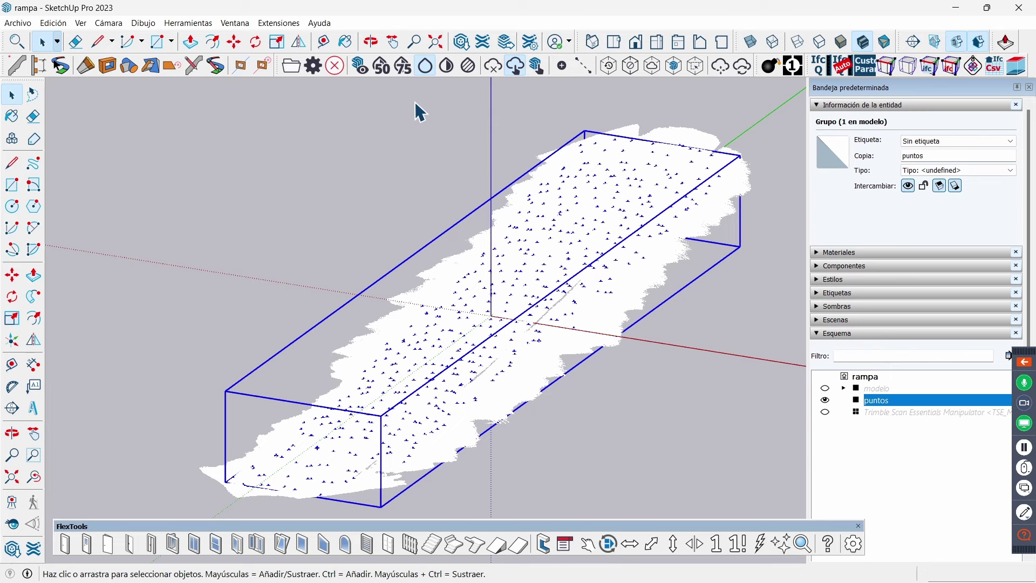
- Enable the TopoShaper toolbar from View > Toolbars
click(82, 23)
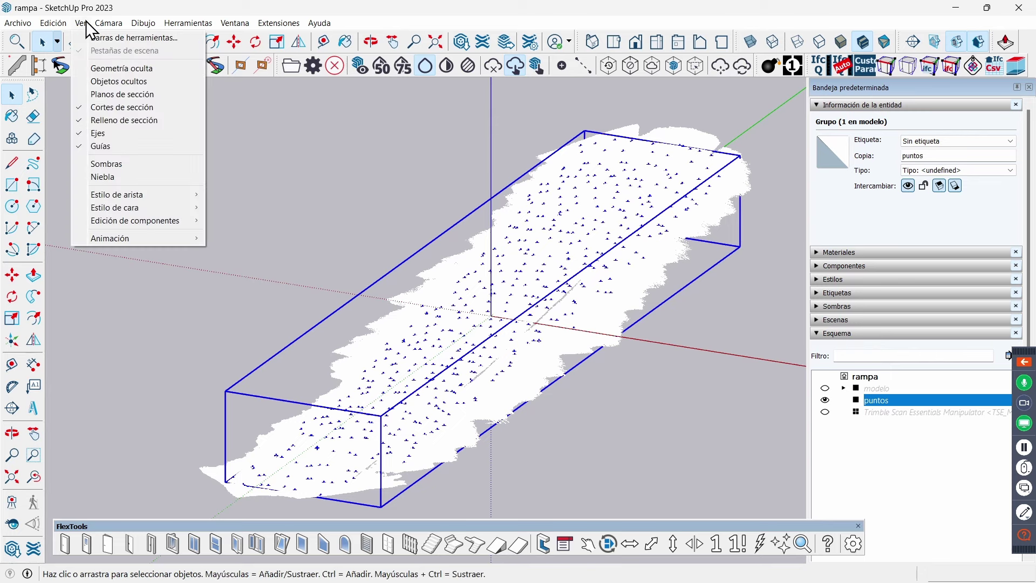
click(113, 37)
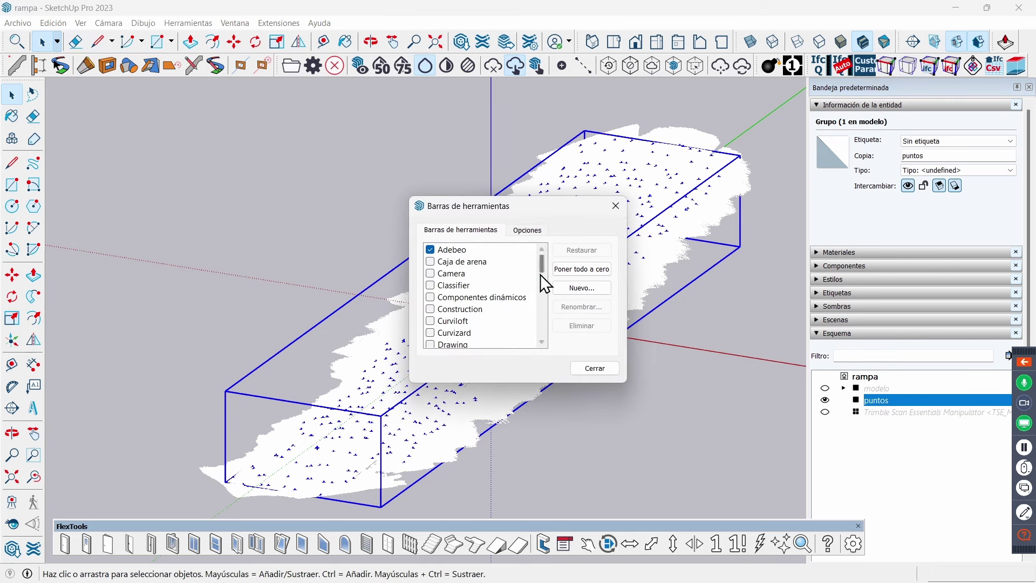
drag(540, 263, 546, 292)
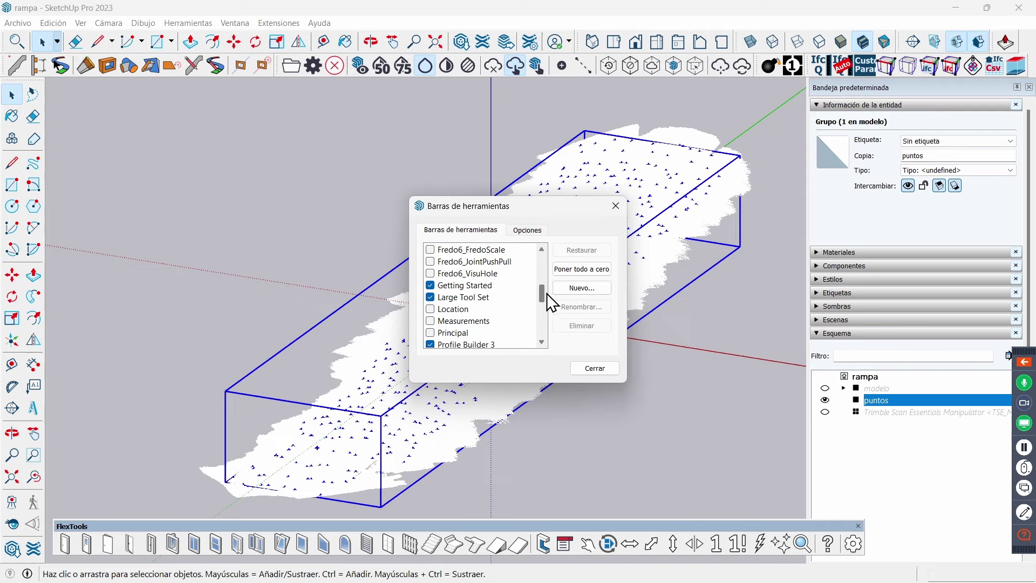
drag(546, 293, 548, 316)
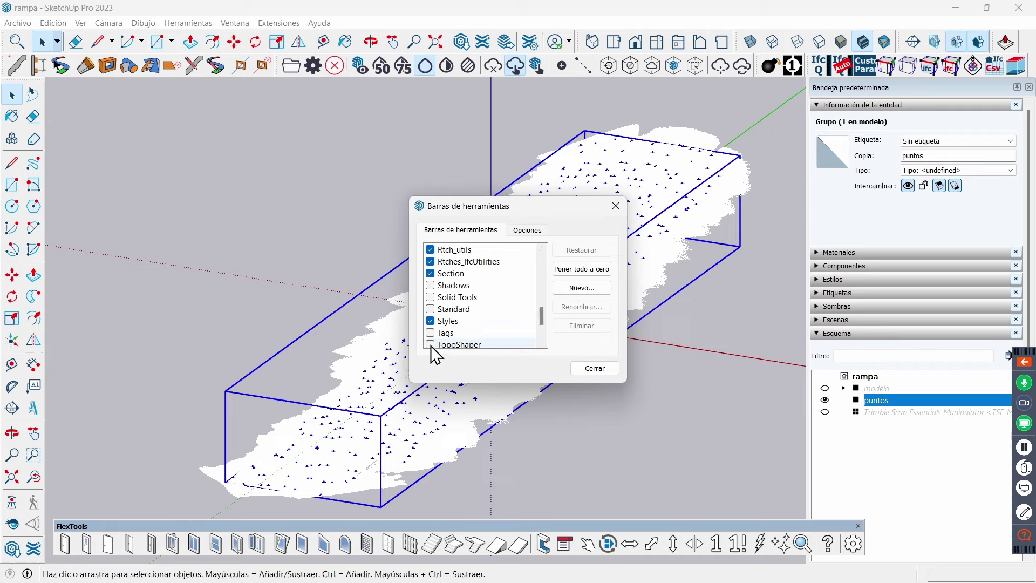
scroll(431, 352, down, 1)
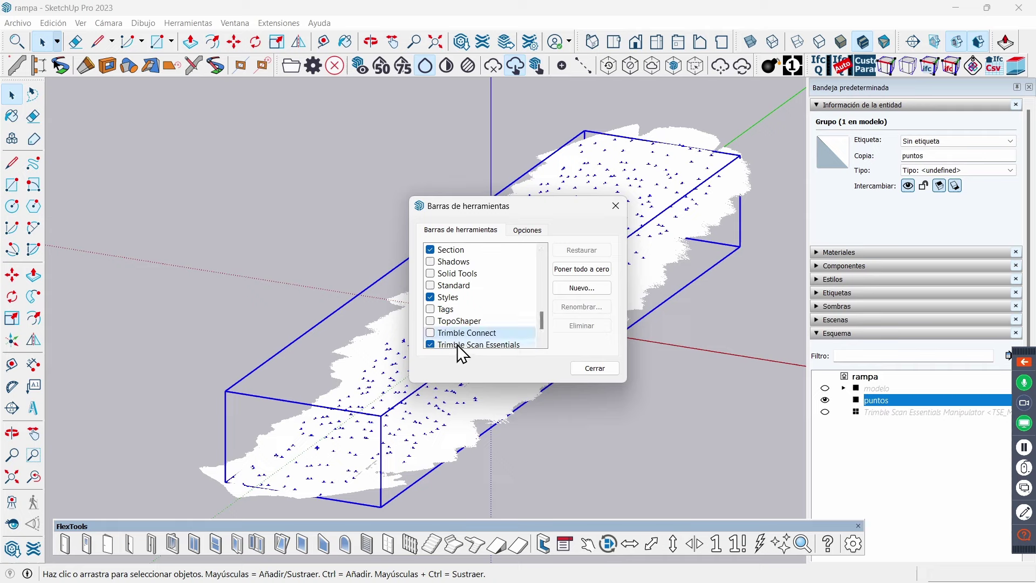
click(430, 320)
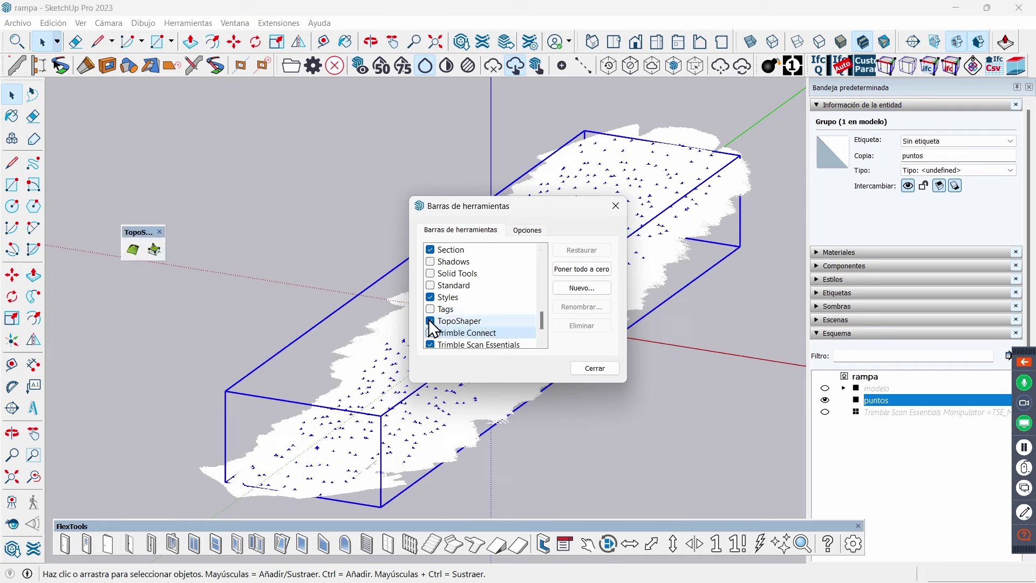
click(615, 206)
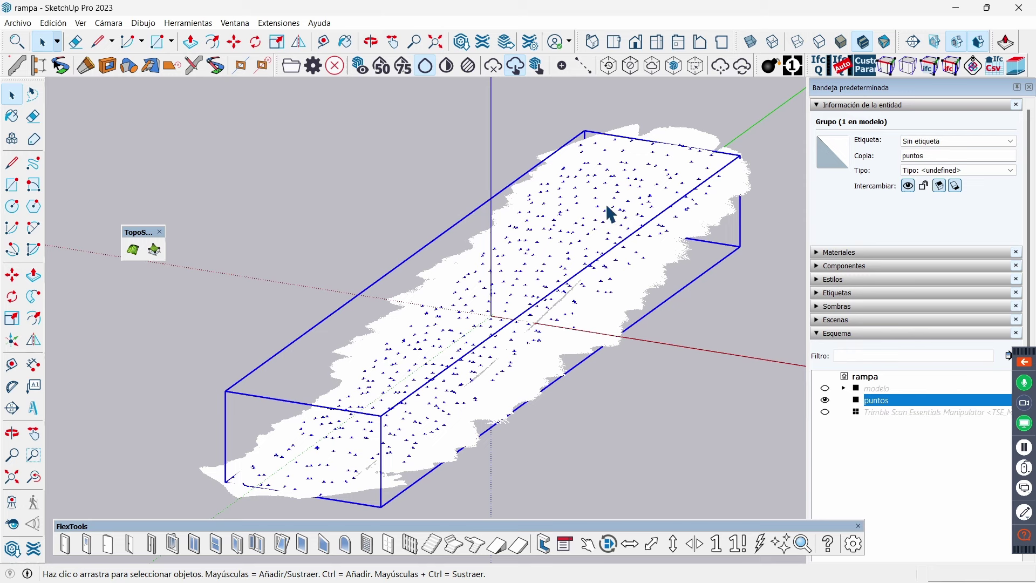
- Show modelo, hide puntos, and turn off the point cloud with Scan Essentials
click(826, 388)
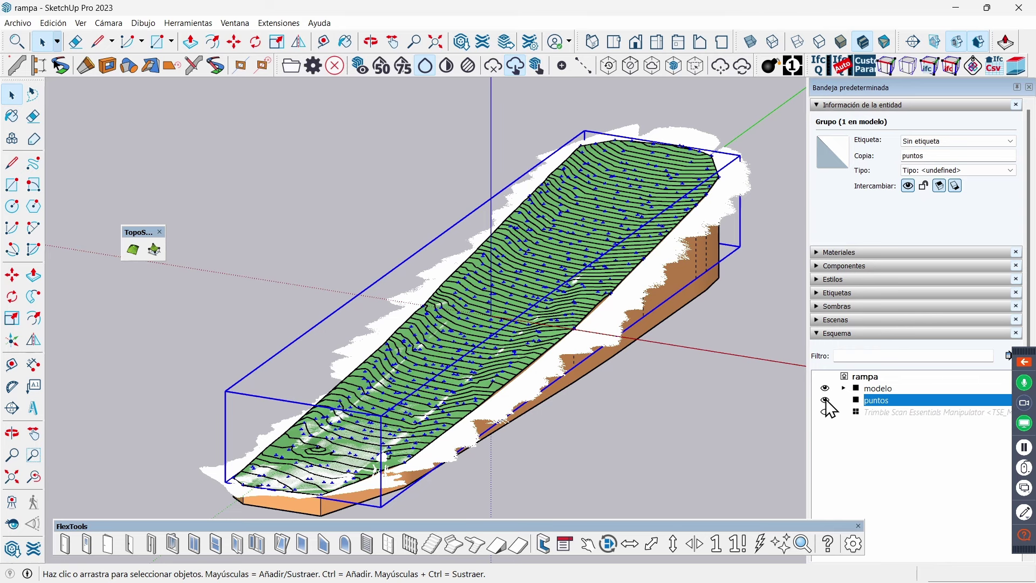
click(826, 400)
click(674, 345)
middle_drag(745, 372, 680, 406)
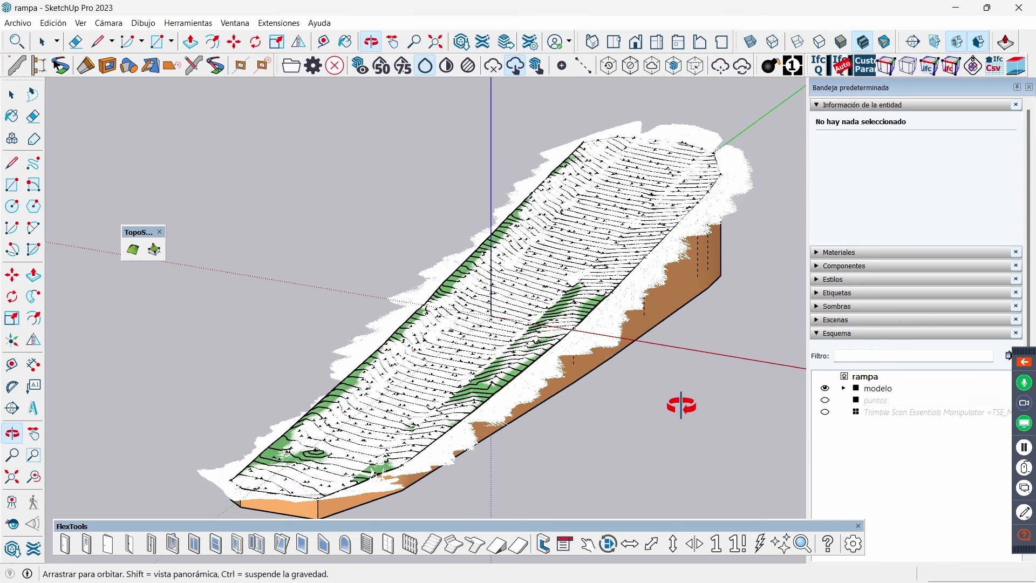
key(space)
click(359, 63)
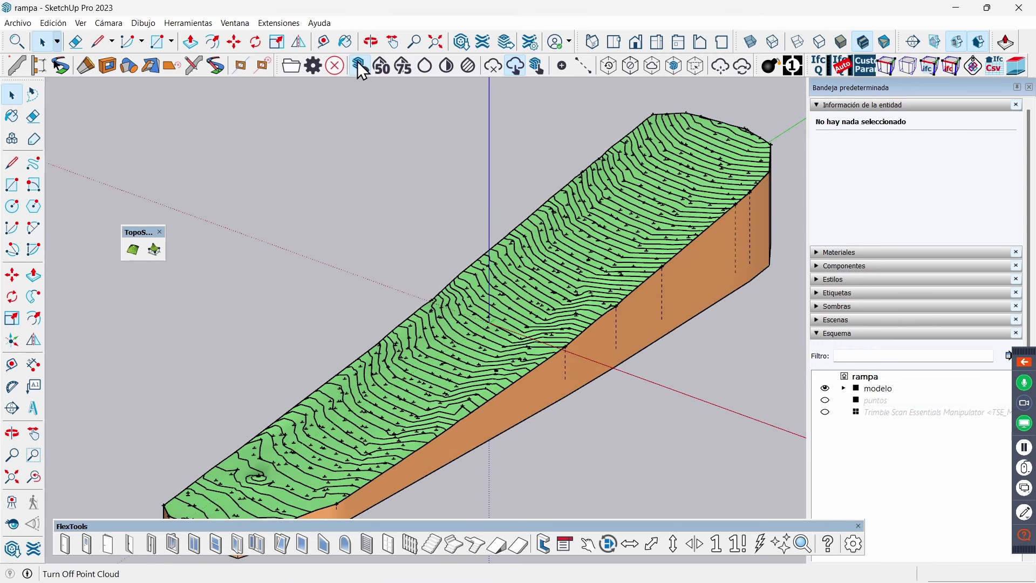
- Select the modelo terrain group and zoom and orbit around it
scroll(669, 215, down, 2)
scroll(667, 207, down, 2)
click(653, 186)
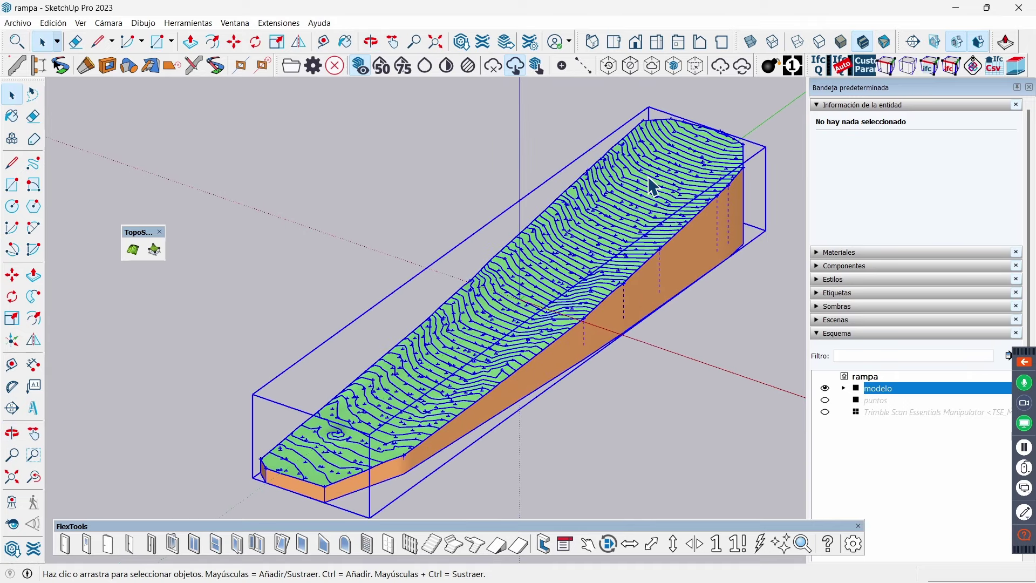
scroll(656, 187, up, 1)
scroll(656, 187, up, 2)
scroll(669, 192, up, 1)
scroll(555, 222, down, 2)
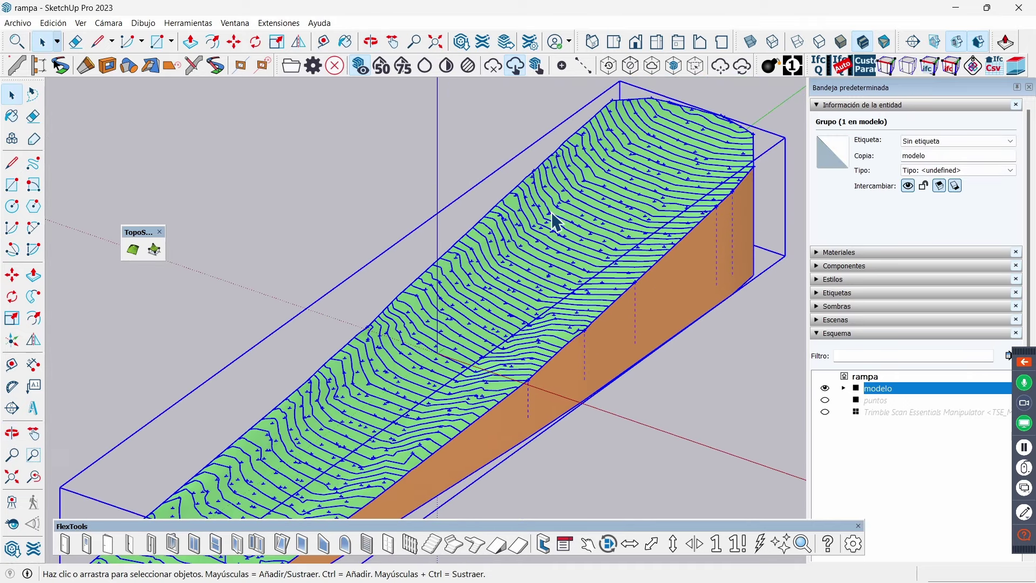
scroll(715, 96, up, 1)
scroll(714, 96, up, 2)
scroll(714, 96, up, 1)
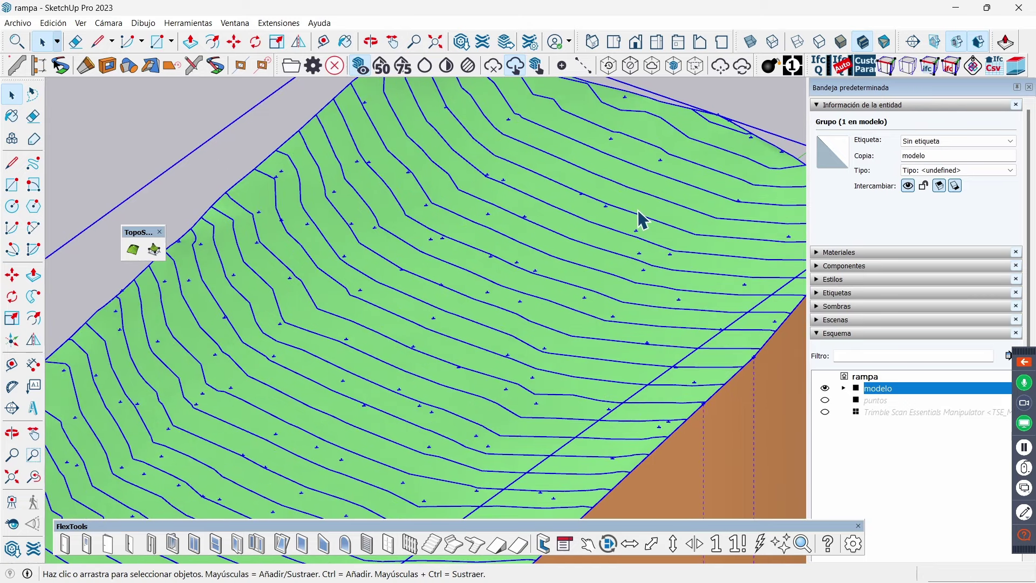
scroll(642, 220, down, 2)
scroll(639, 220, down, 2)
mouse_move(640, 219)
middle_down()
mouse_move(620, 166)
mouse_move(636, 189)
middle_up()
scroll(634, 188, down, 1)
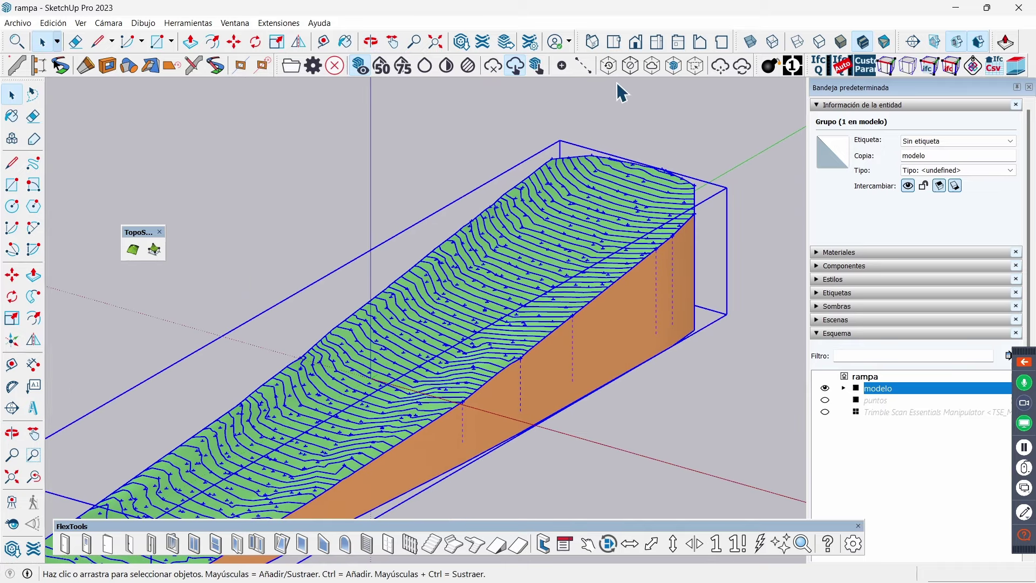
- Inspect the contoured terrain in Top view, then tilt to reveal its side
click(616, 44)
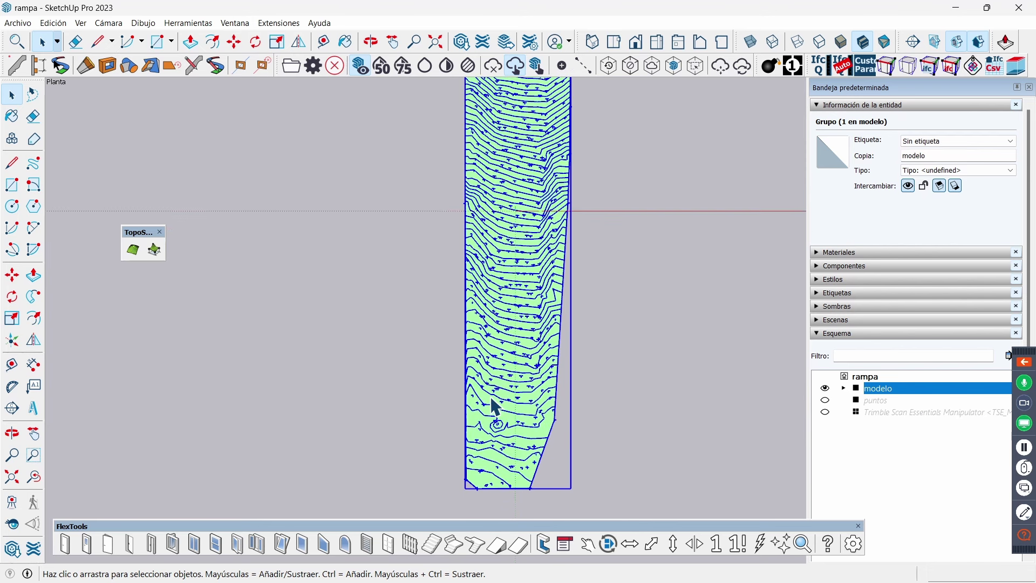
scroll(491, 401, up, 2)
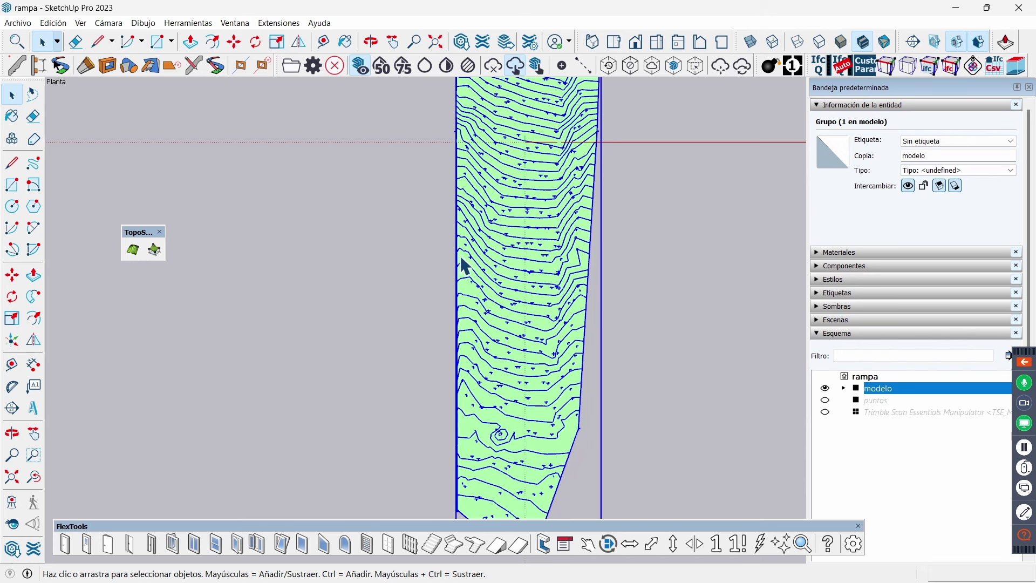
scroll(584, 304, up, 1)
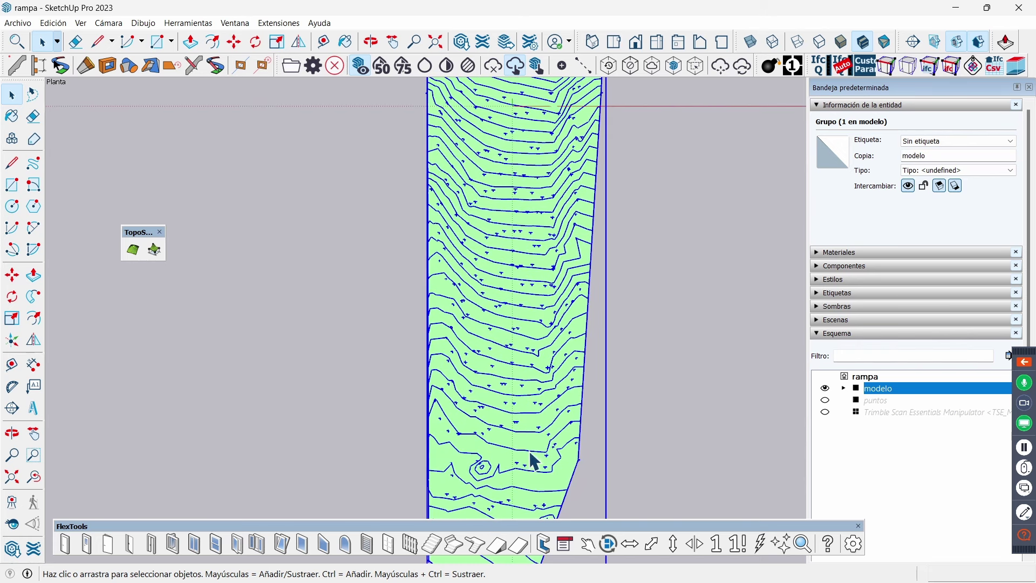
scroll(474, 469, up, 1)
scroll(474, 470, up, 1)
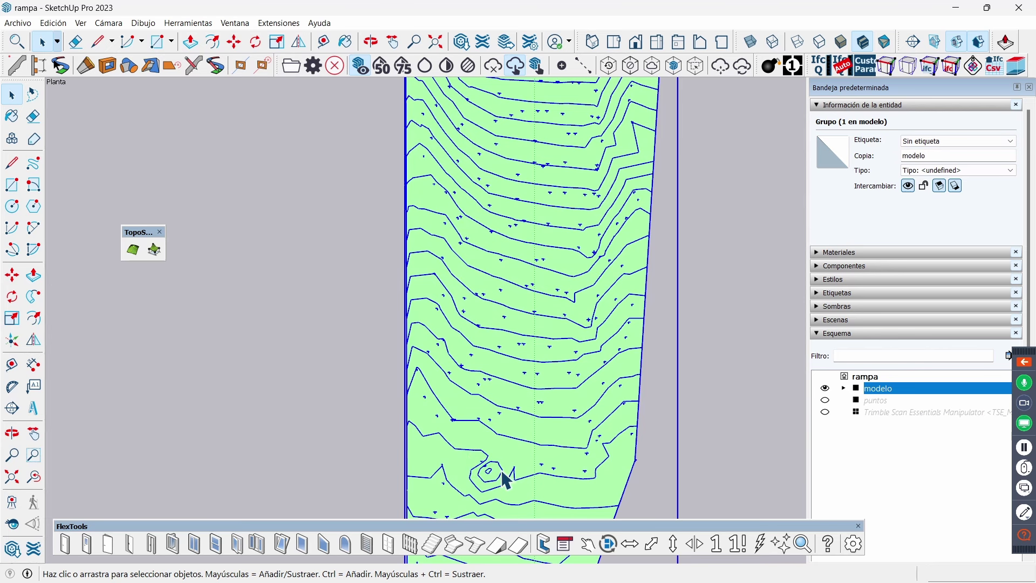
scroll(503, 477, up, 2)
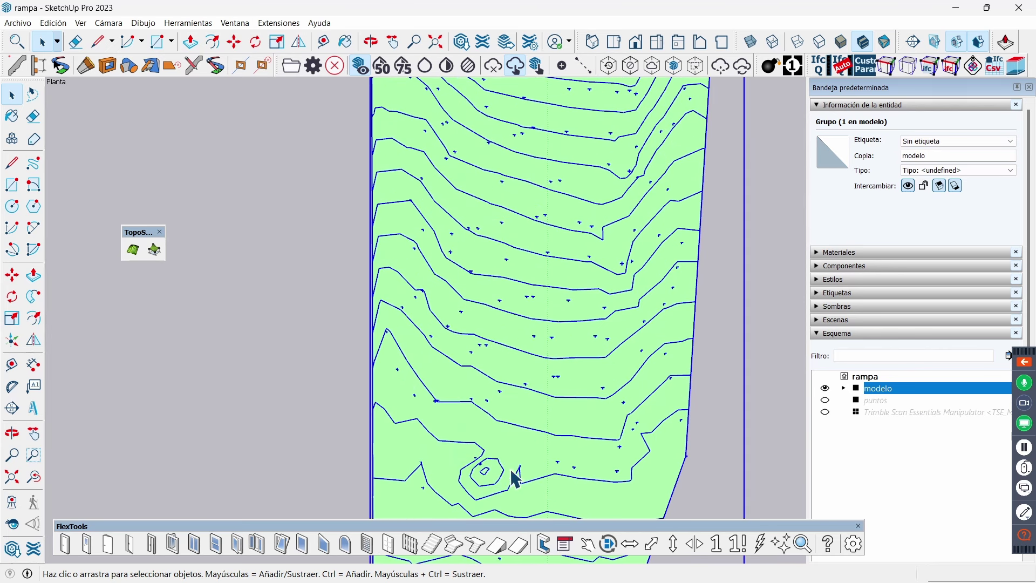
scroll(501, 478, down, 1)
scroll(486, 479, down, 1)
scroll(486, 481, down, 1)
scroll(488, 485, down, 2)
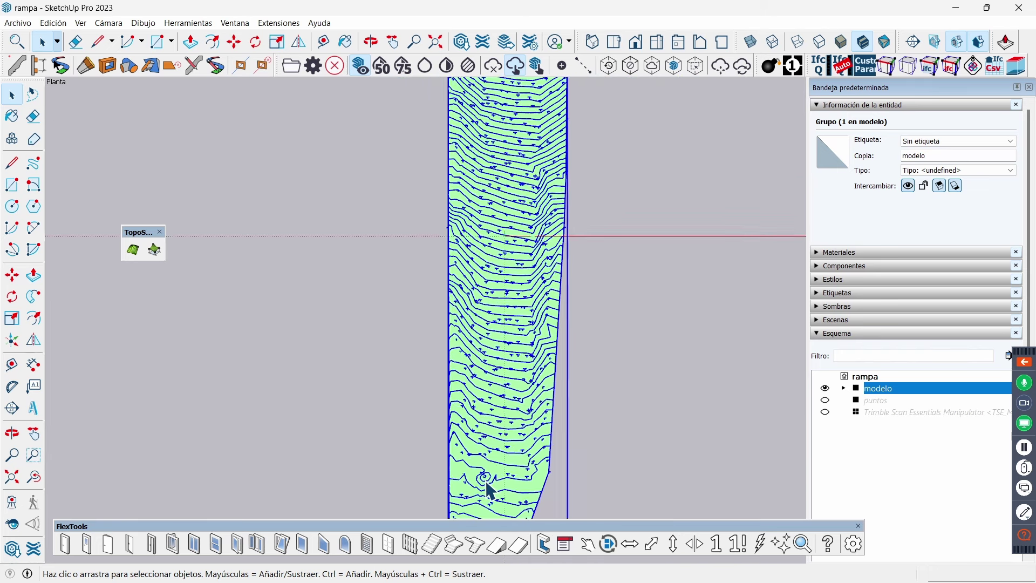
scroll(490, 488, down, 1)
scroll(517, 367, up, 2)
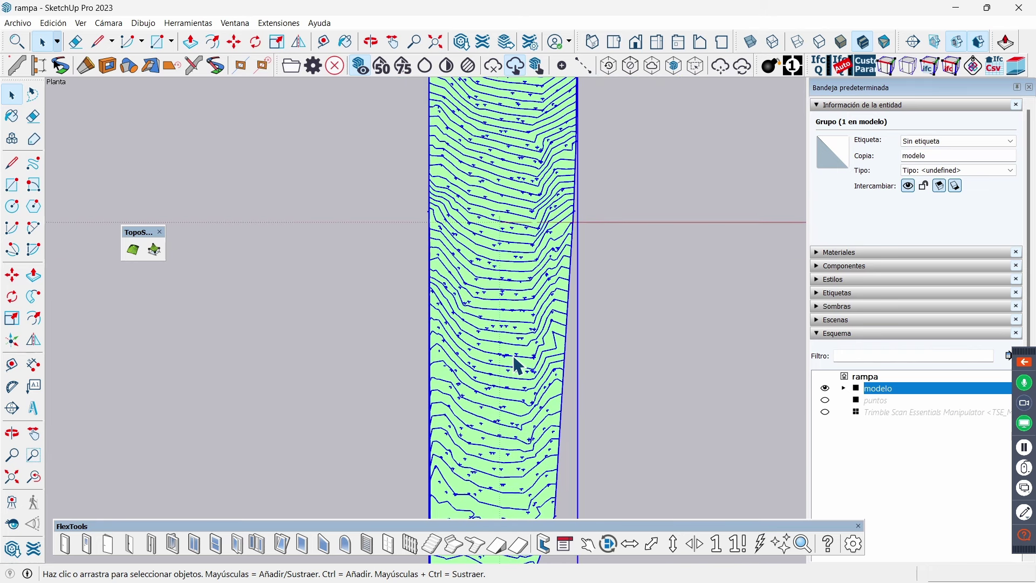
scroll(522, 278, up, 1)
scroll(522, 278, up, 2)
scroll(532, 281, up, 2)
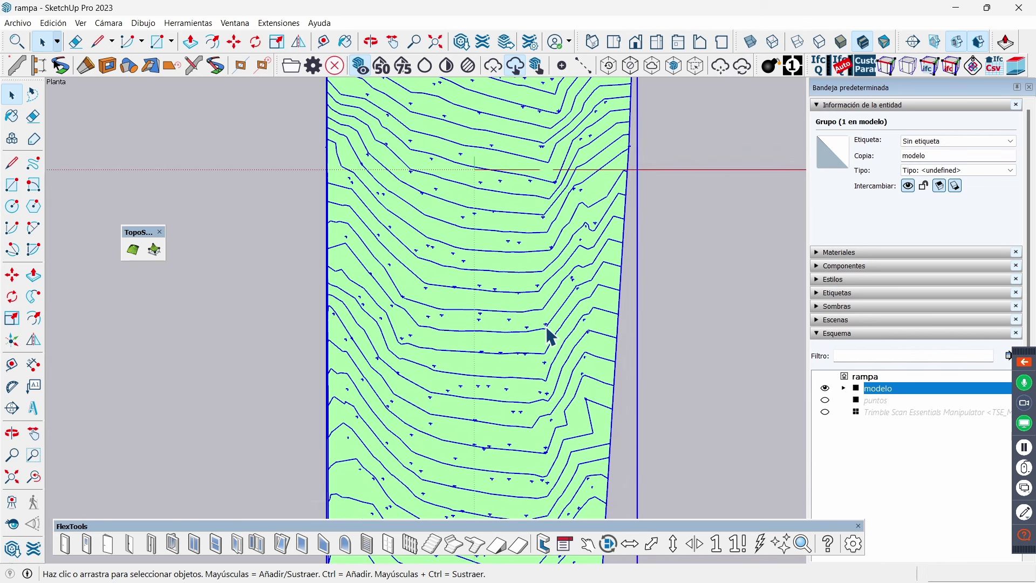
scroll(518, 379, down, 1)
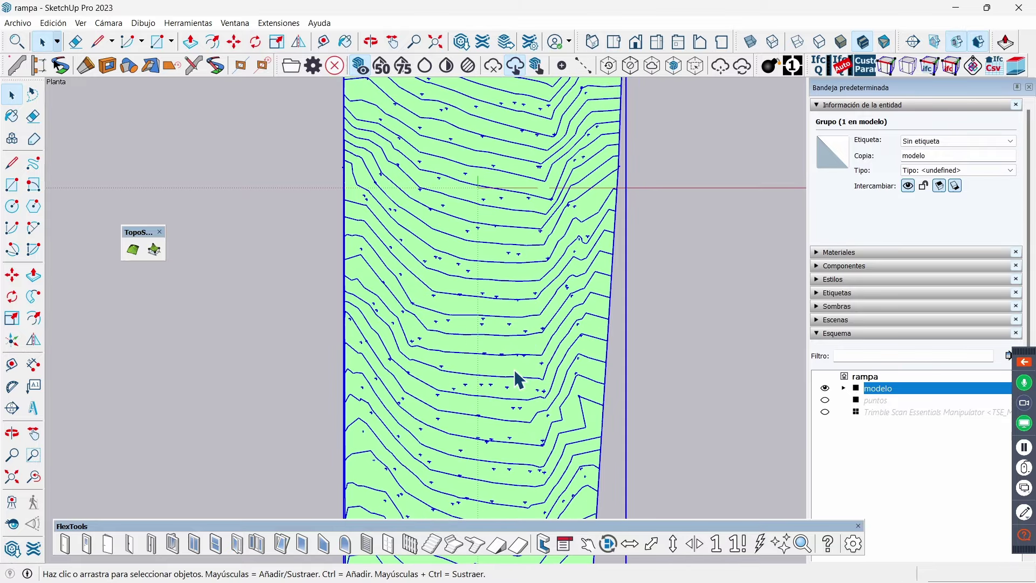
mouse_move(536, 392)
middle_down()
mouse_move(407, 264)
mouse_move(384, 195)
mouse_move(423, 293)
mouse_move(357, 224)
mouse_move(370, 266)
mouse_move(470, 256)
mouse_move(544, 208)
middle_up()
scroll(663, 195, up, 1)
scroll(694, 193, up, 2)
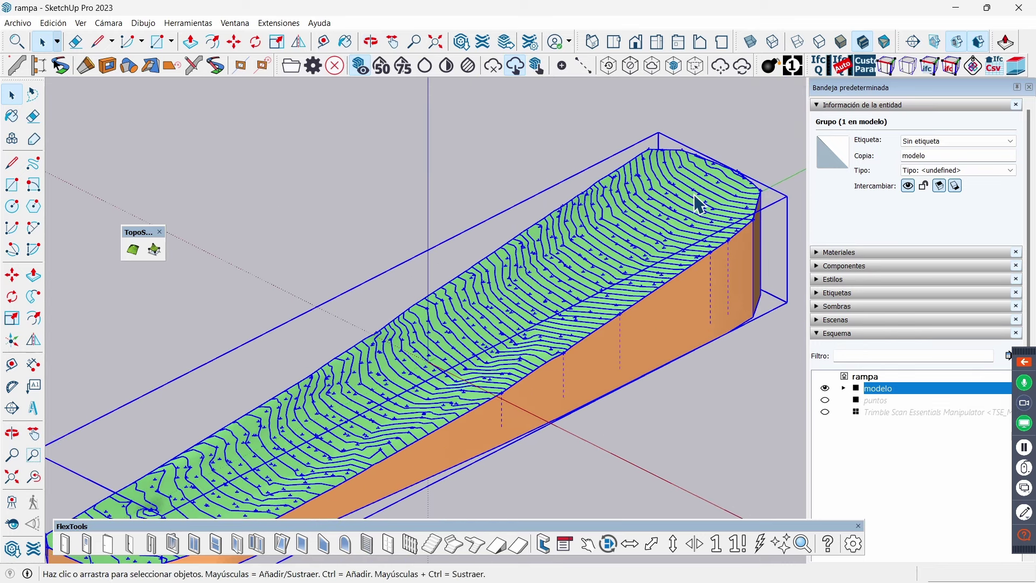
scroll(693, 193, up, 2)
scroll(693, 193, up, 2)
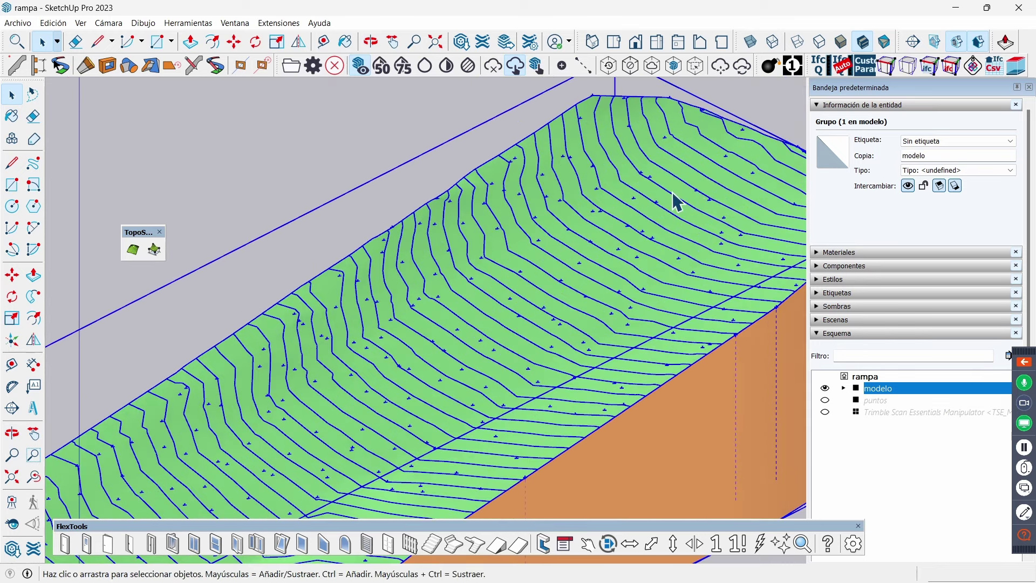
scroll(666, 216, down, 1)
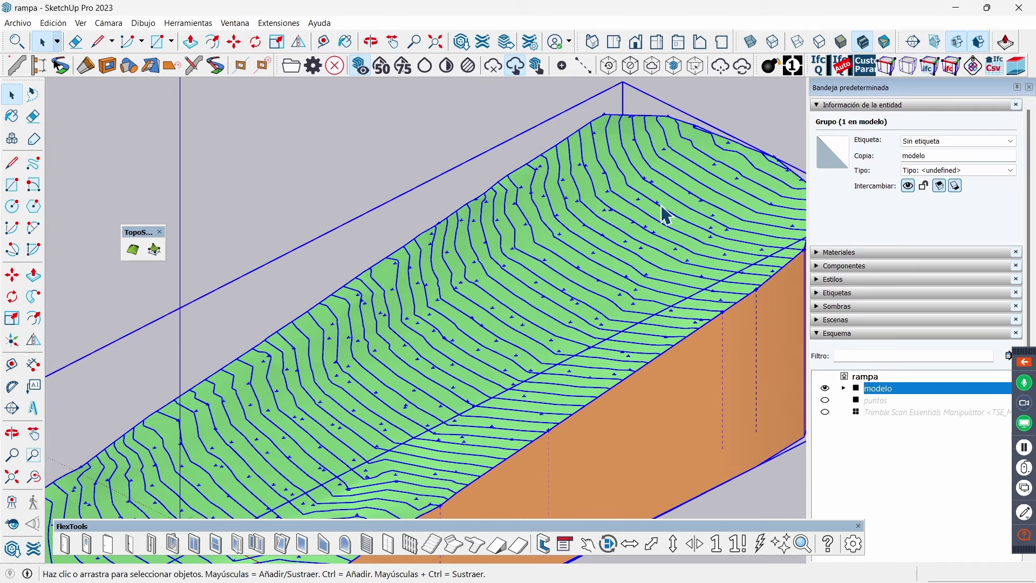
scroll(664, 211, down, 2)
scroll(673, 181, down, 2)
scroll(676, 179, down, 2)
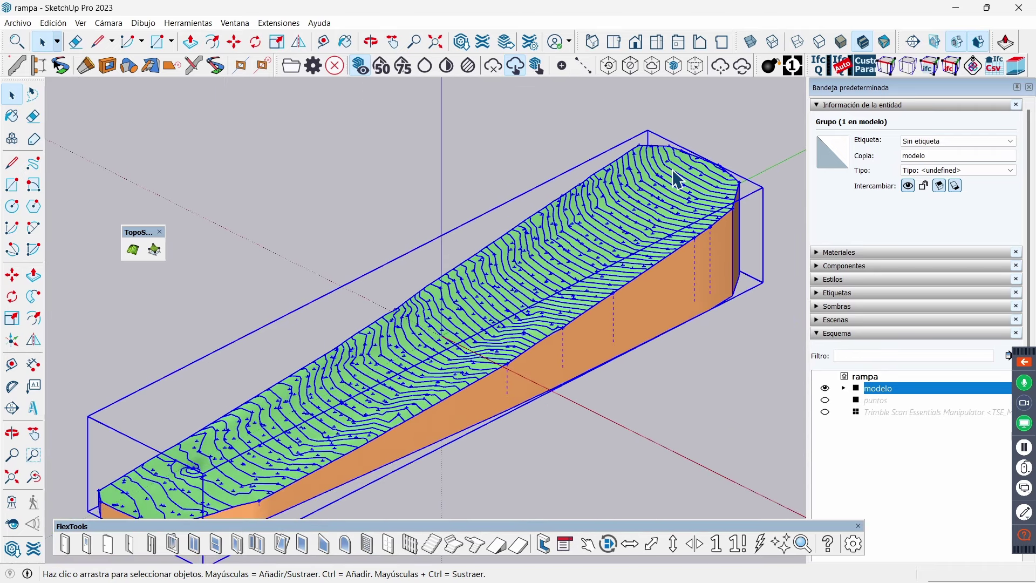
scroll(675, 174, down, 2)
mouse_move(675, 176)
middle_down()
mouse_move(574, 134)
mouse_move(714, 257)
mouse_move(691, 222)
mouse_move(683, 224)
mouse_move(705, 273)
mouse_move(818, 276)
mouse_move(531, 289)
mouse_move(697, 326)
mouse_move(390, 300)
middle_up()
scroll(231, 259, up, 2)
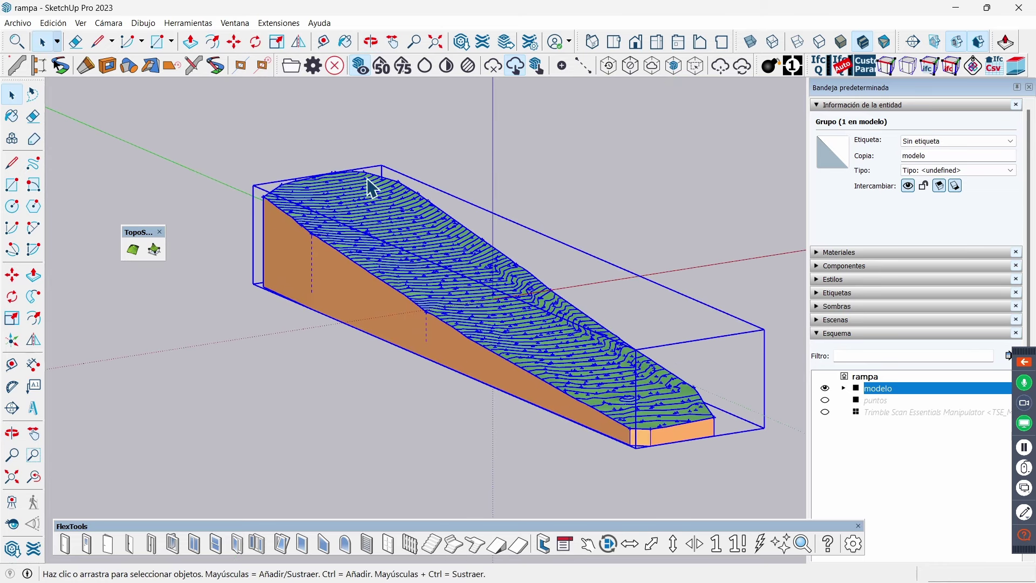
scroll(378, 183, up, 2)
middle_drag(487, 183, 439, 162)
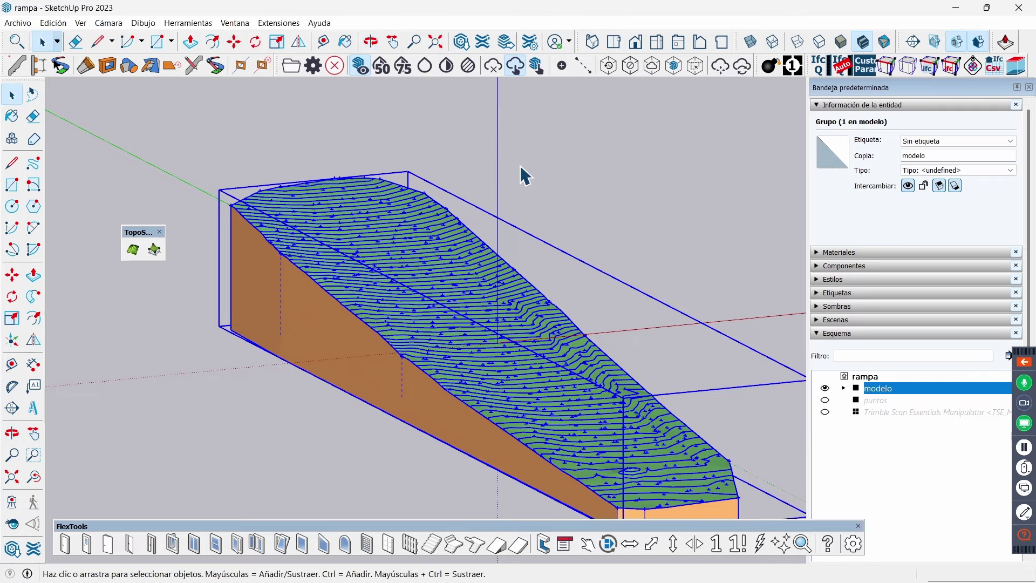
scroll(527, 173, down, 2)
middle_drag(529, 173, 317, 185)
mouse_move(547, 245)
middle_down()
mouse_move(578, 250)
mouse_move(509, 277)
middle_up()
mouse_move(716, 209)
middle_down()
mouse_move(626, 399)
mouse_move(594, 397)
mouse_move(613, 403)
mouse_move(620, 391)
mouse_move(585, 366)
middle_up()
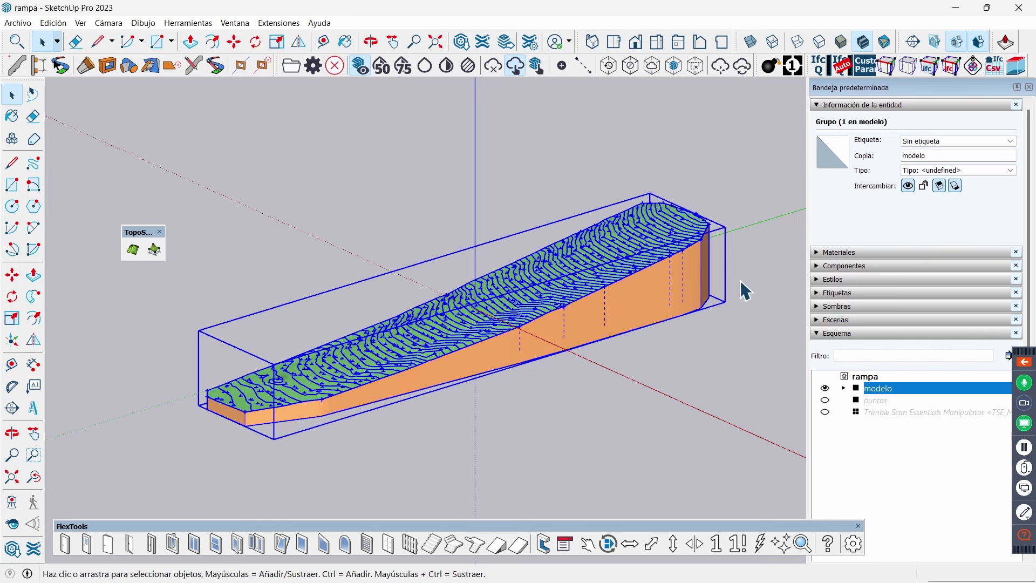
middle_drag(742, 289, 729, 260)
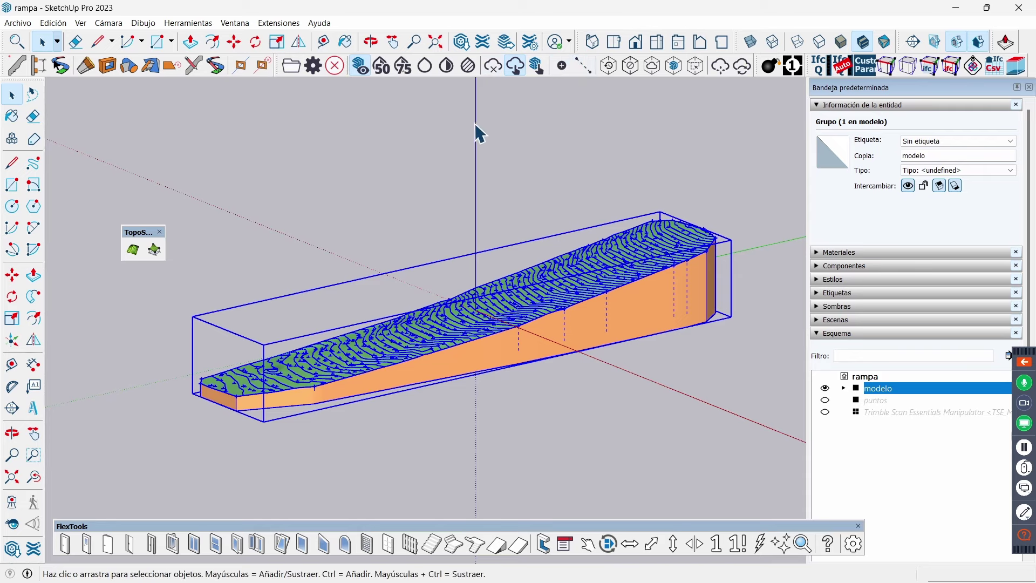
middle_drag(479, 132, 518, 178)
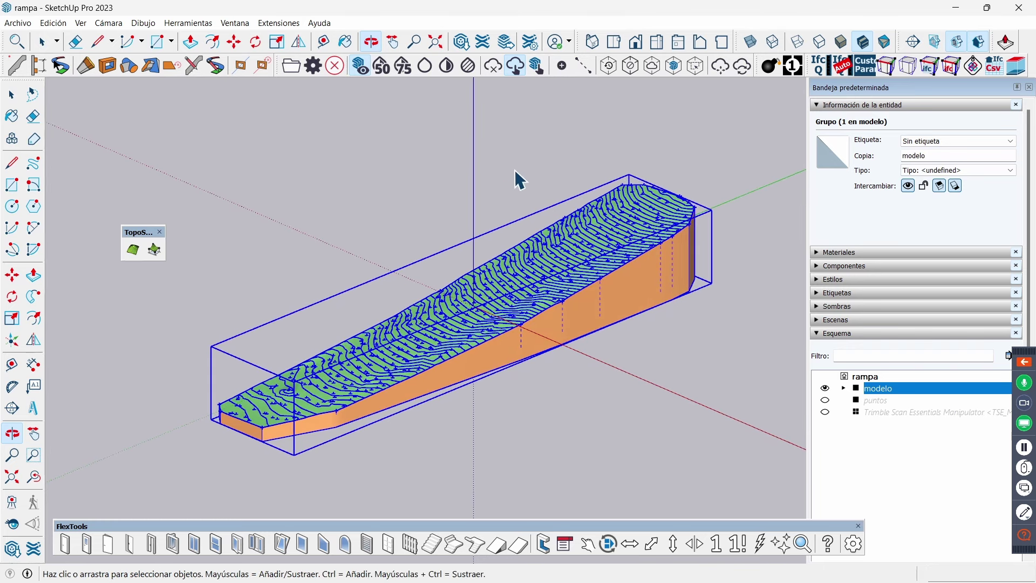
- Show the point cloud over the ramp again and clear the selection
click(425, 65)
mouse_move(642, 354)
middle_down()
mouse_move(659, 293)
mouse_move(645, 302)
middle_up()
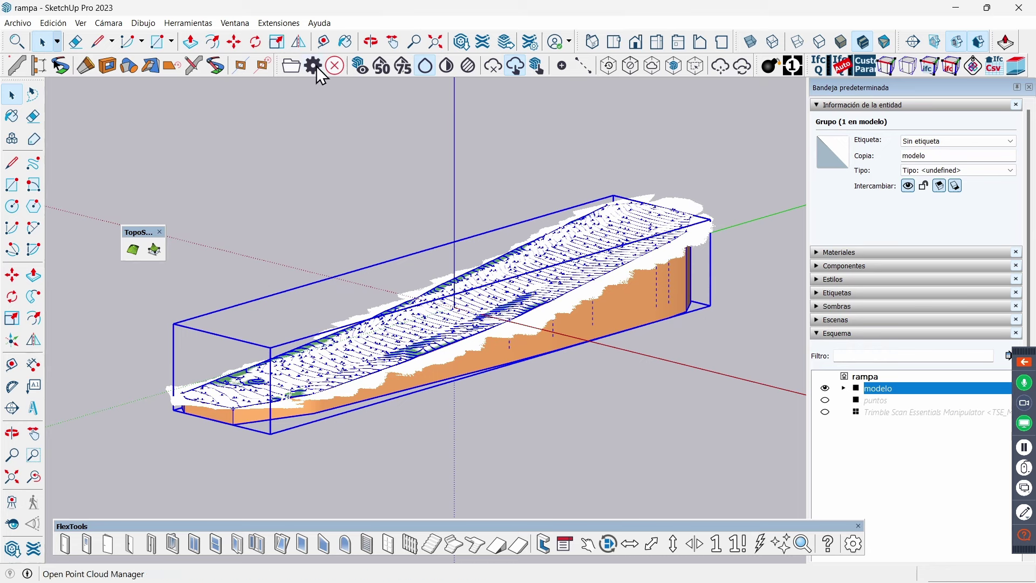
click(438, 162)
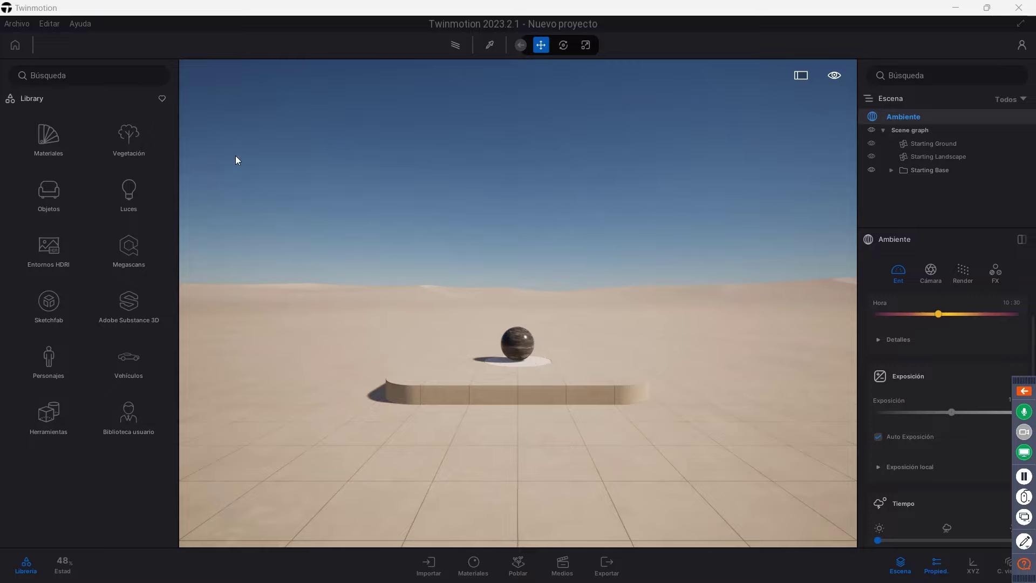
- Open the Day & Night Skies template from the start panel's Plantillas gallery
click(20, 25)
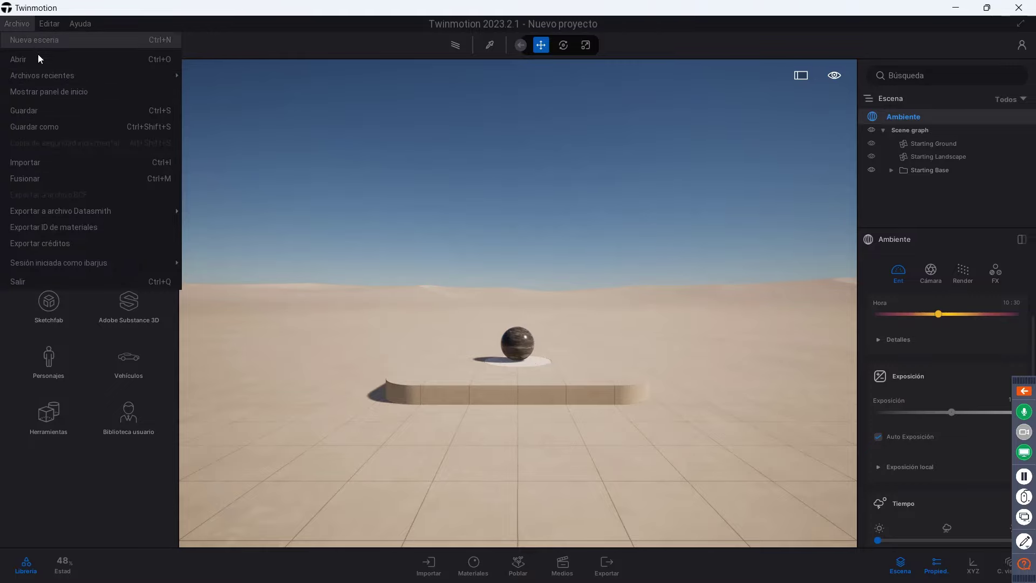
click(43, 96)
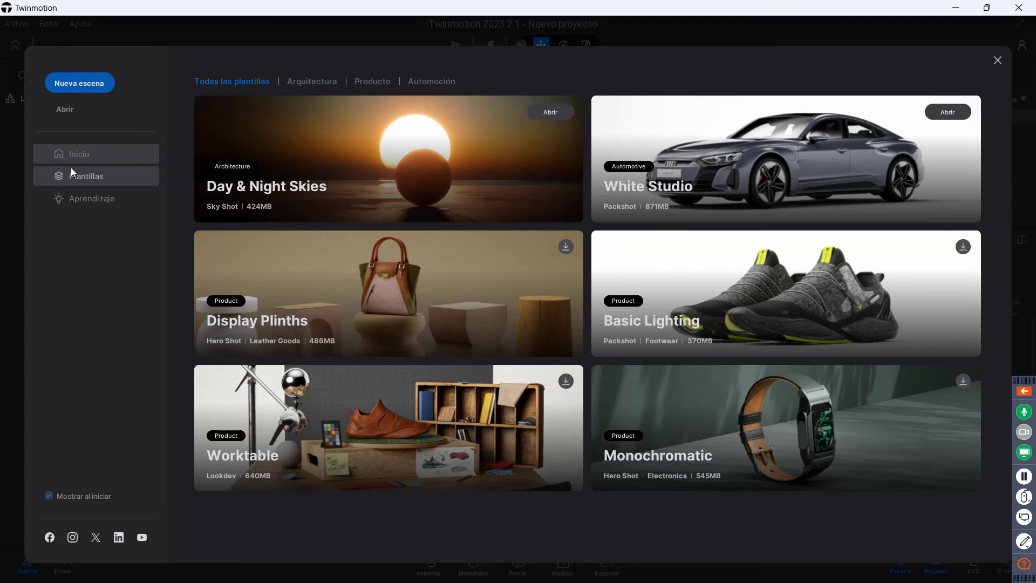
click(87, 161)
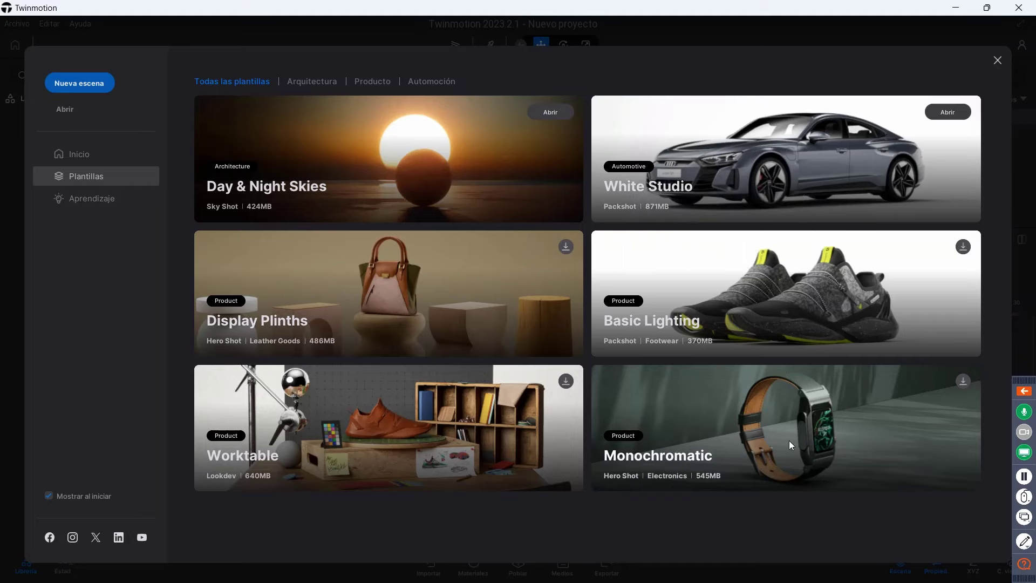
click(553, 114)
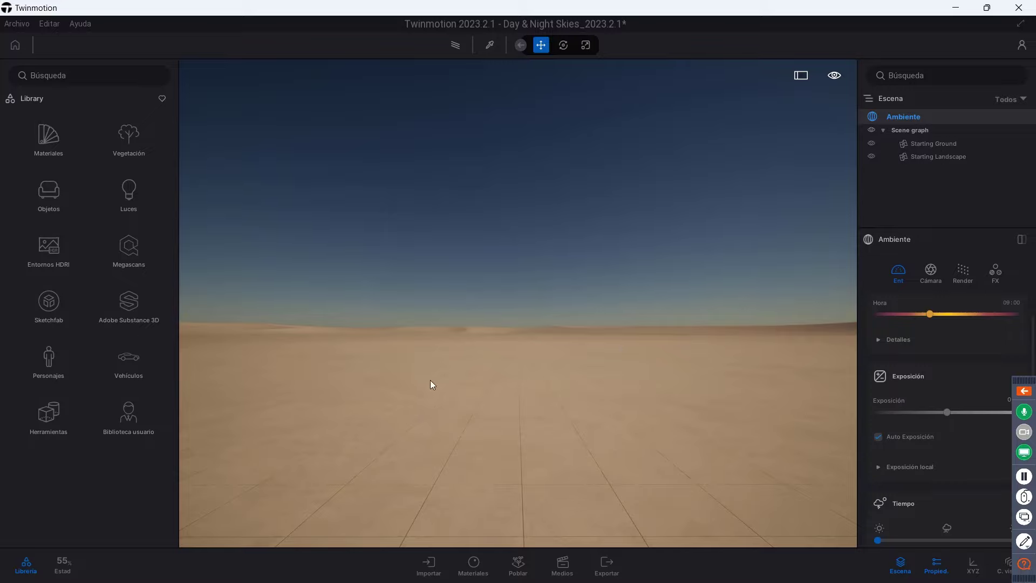
- Delete Starting Ground and Starting Landscape from the scene graph
click(521, 383)
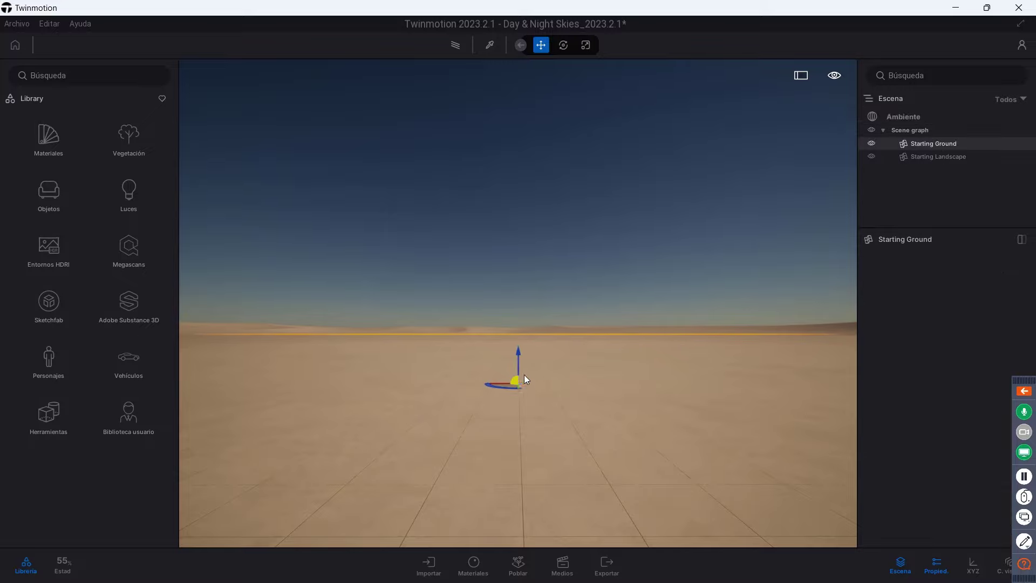
click(560, 327)
click(569, 288)
mouse_move(933, 144)
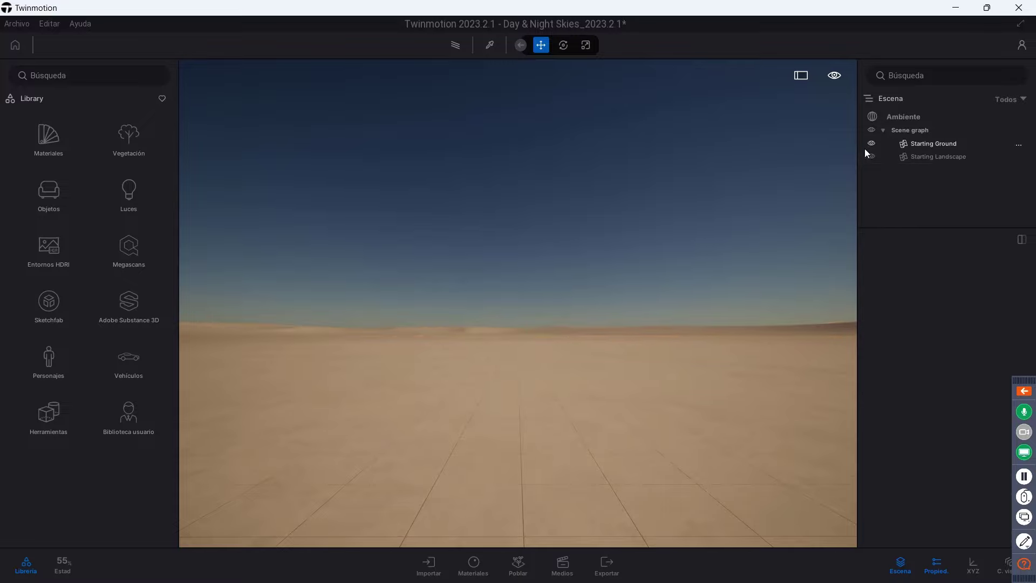
click(926, 144)
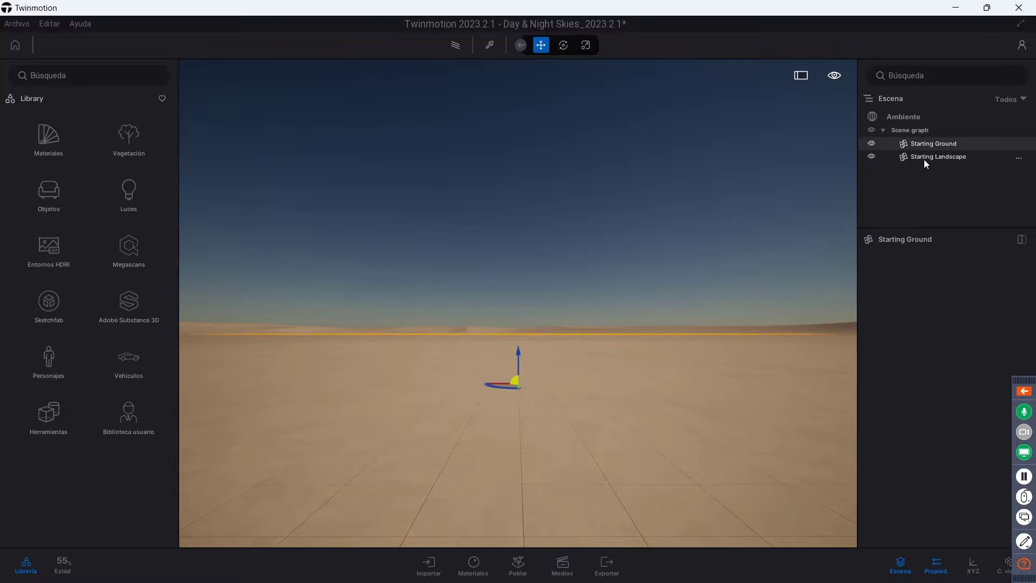
ctrl+click(924, 160)
right_click(928, 146)
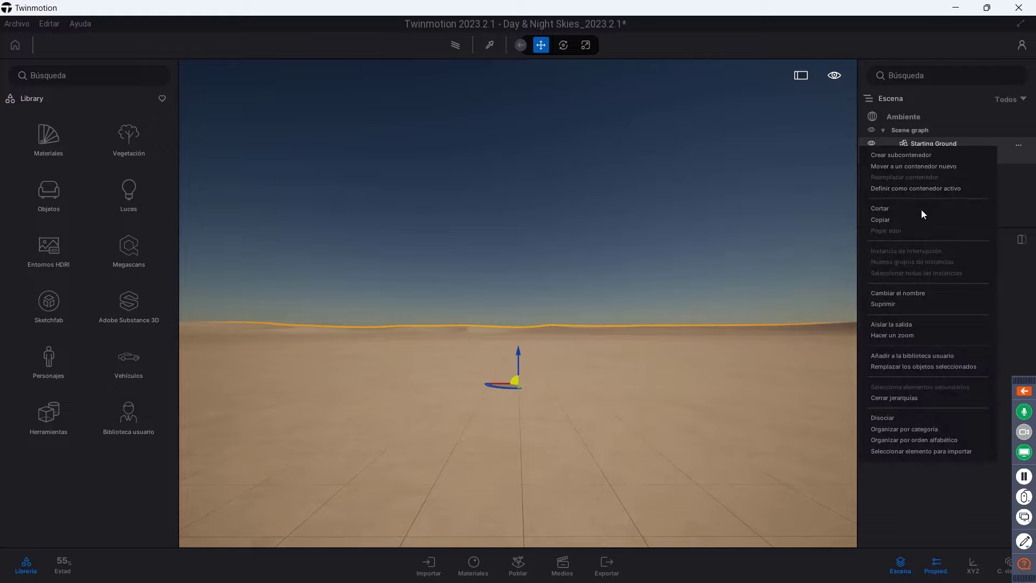
click(878, 301)
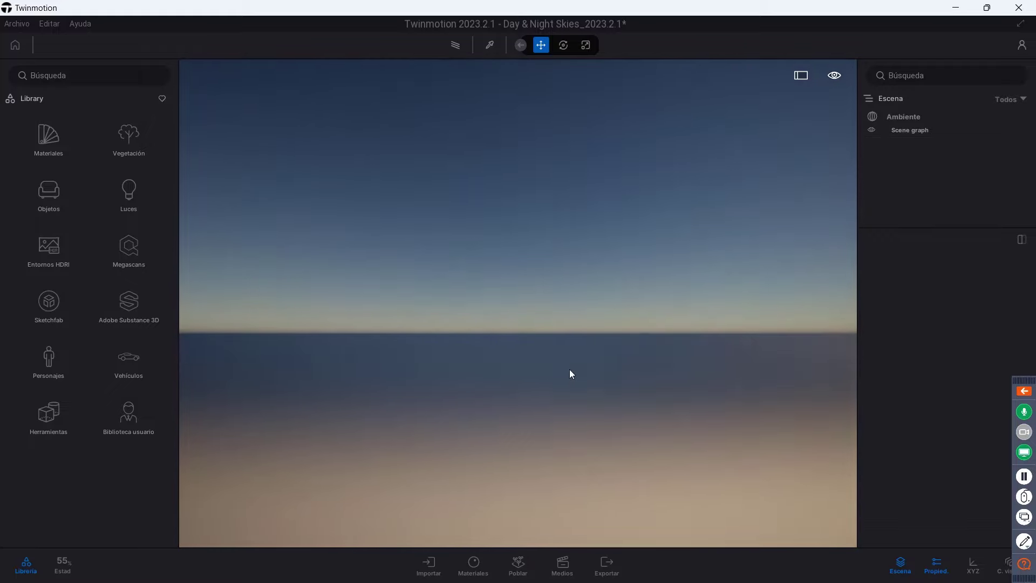
- Adjust the camera tilt slightly and bring up the Importar area
drag(569, 369, 569, 378)
drag(603, 335, 603, 341)
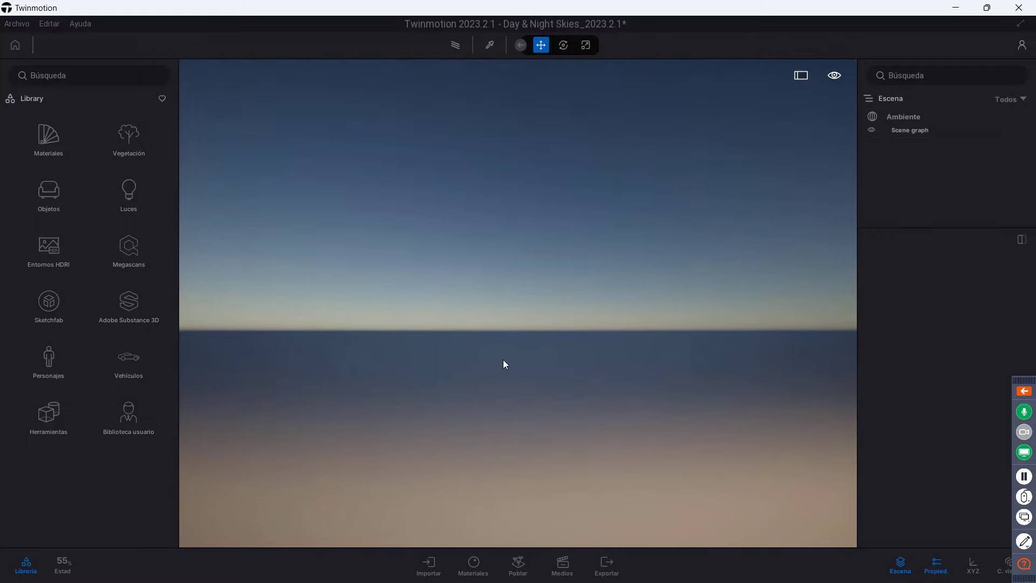
click(428, 566)
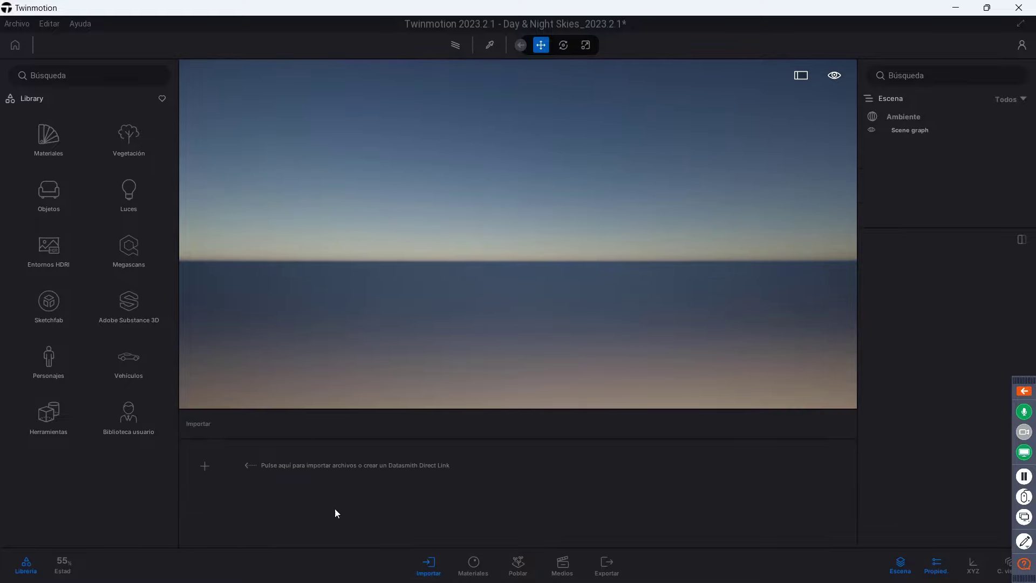
- Import Oficina.las from the Webinar_Nube de puntos folder as a LiDAR point cloud
click(206, 466)
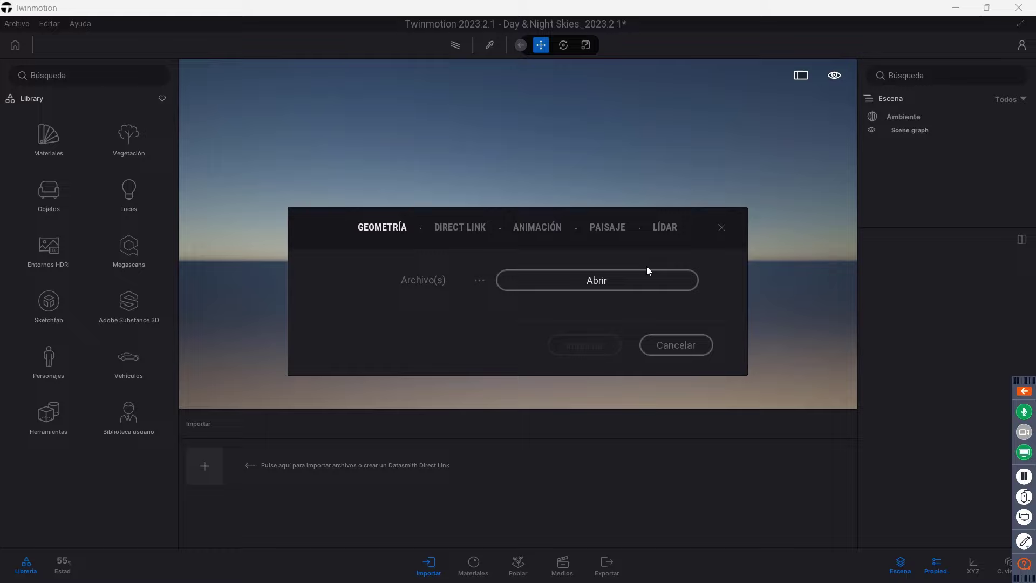
click(666, 227)
click(588, 282)
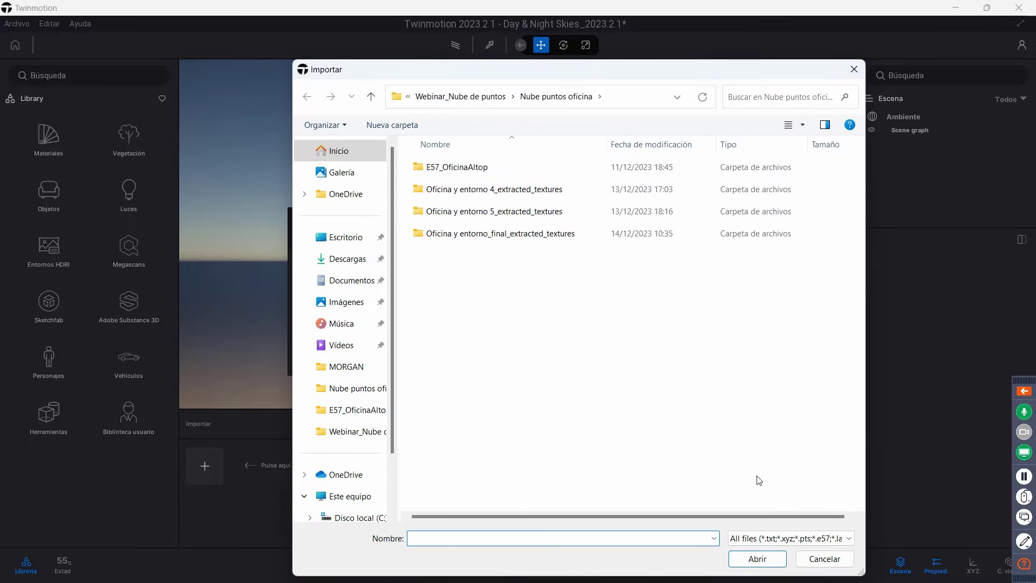
click(802, 539)
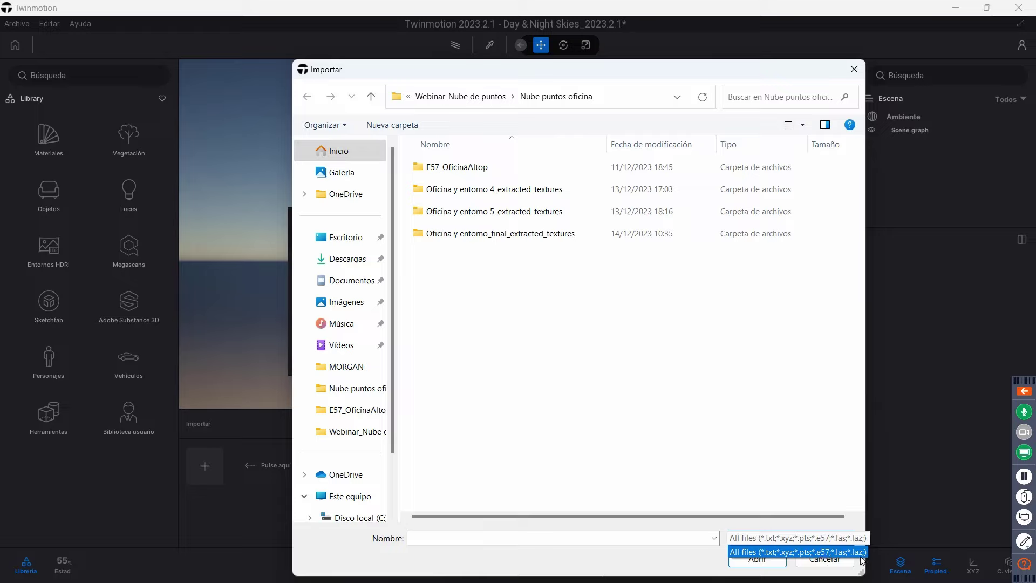
click(793, 551)
click(460, 96)
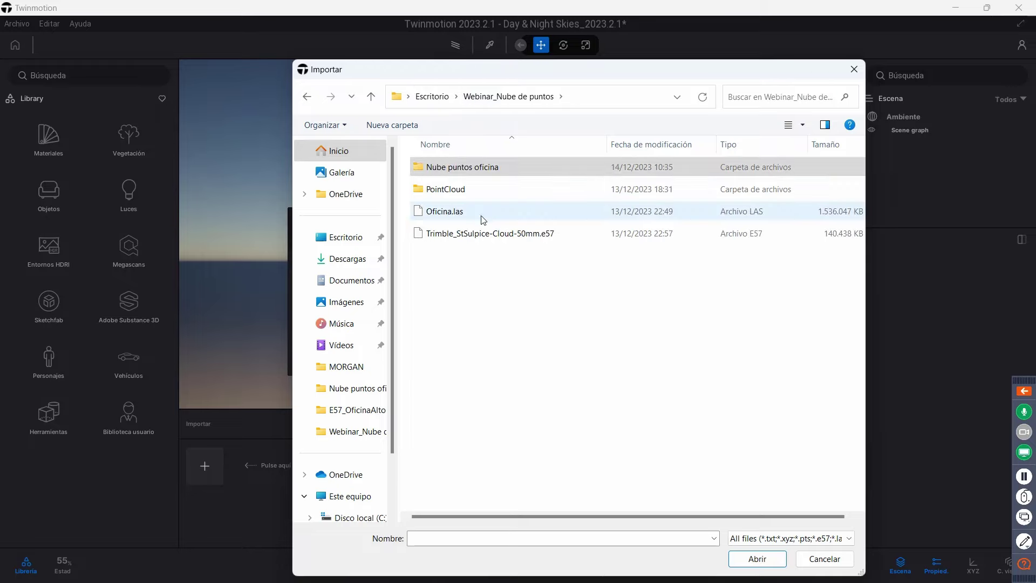
click(482, 233)
click(453, 212)
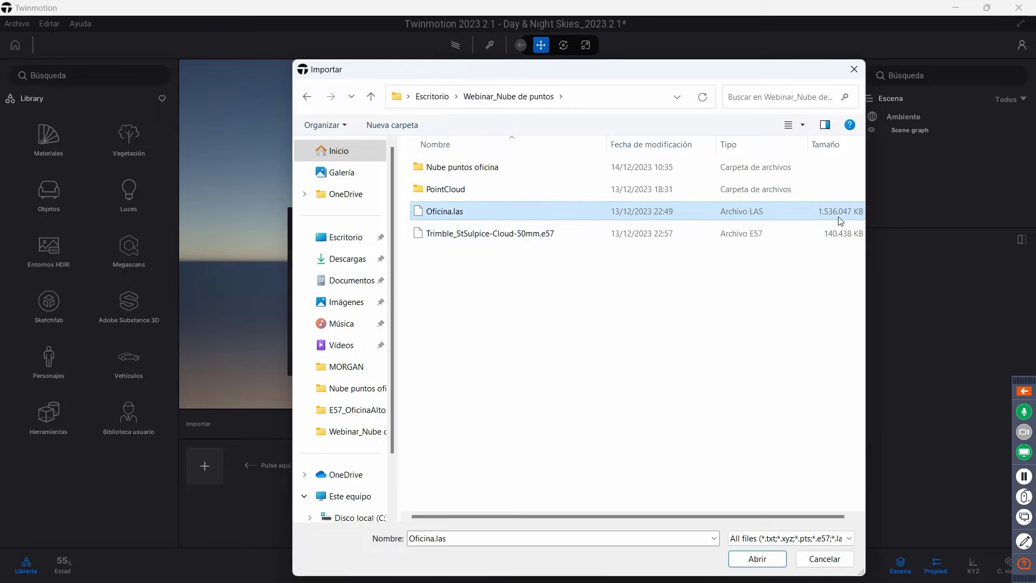
click(756, 558)
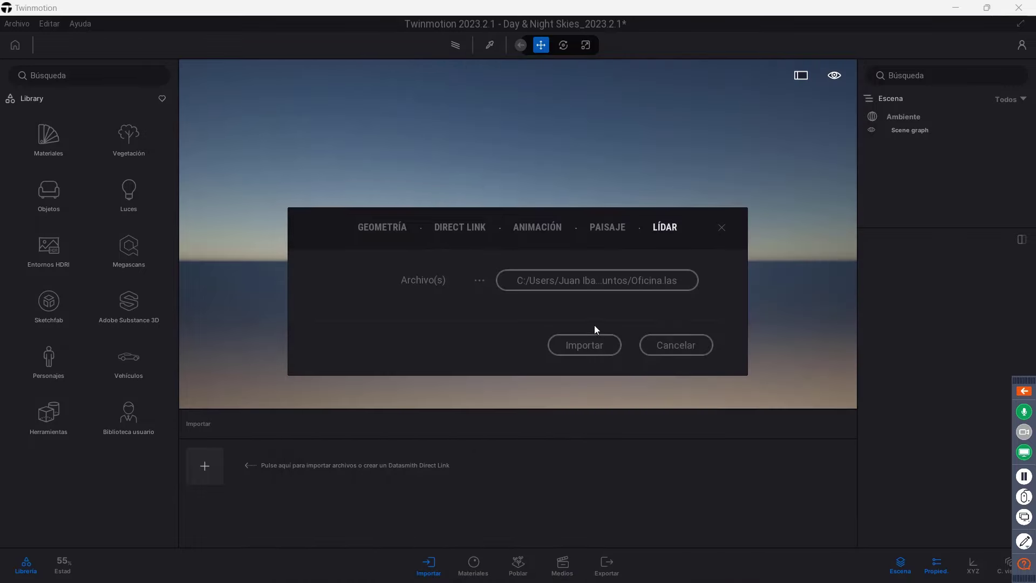
click(583, 345)
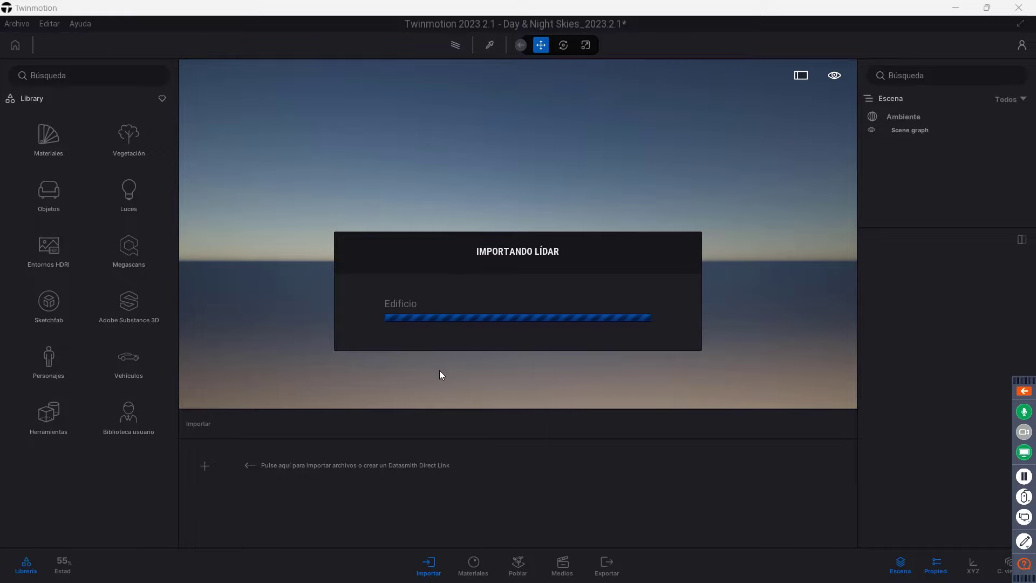
- Close the Importar and Librería panels and select the Oficina point cloud
scroll(470, 193, up, 5)
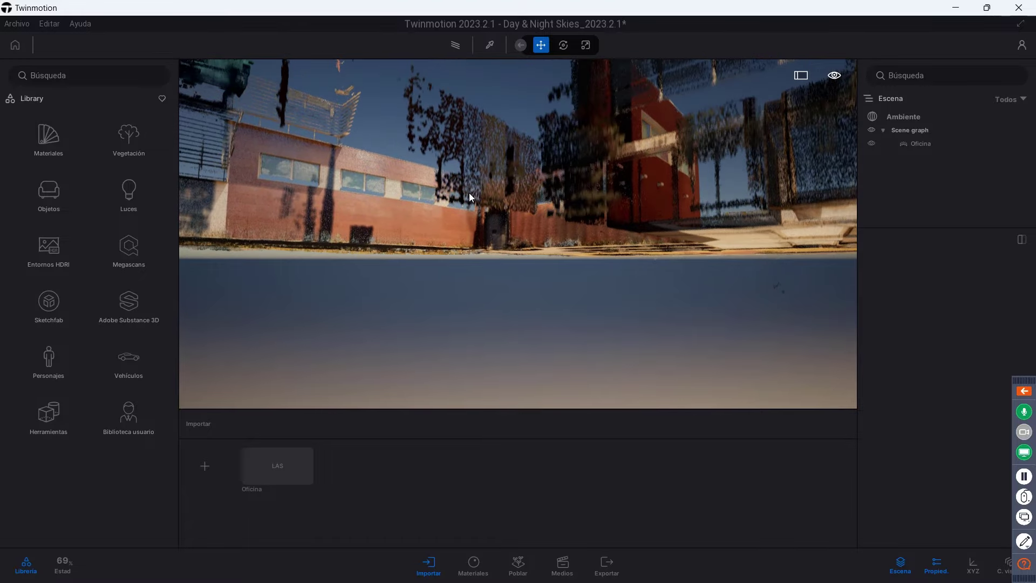
scroll(468, 193, up, 3)
scroll(468, 192, up, 4)
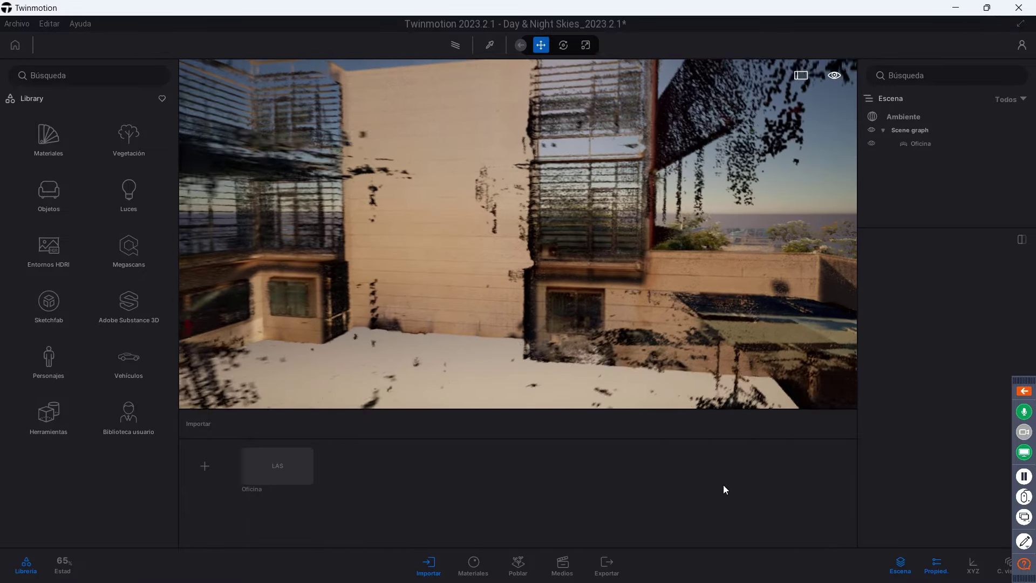
click(428, 566)
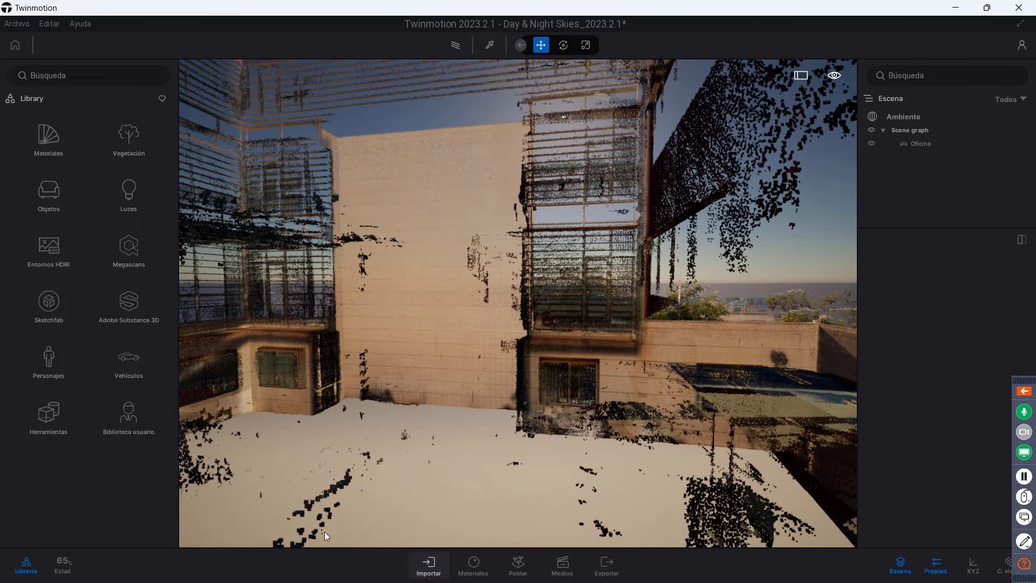
click(27, 564)
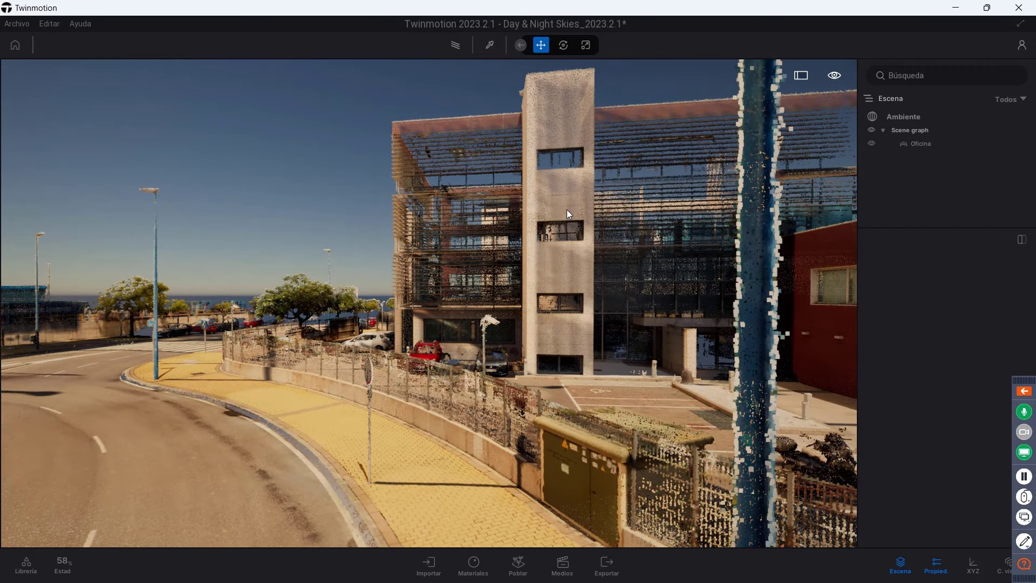
click(566, 212)
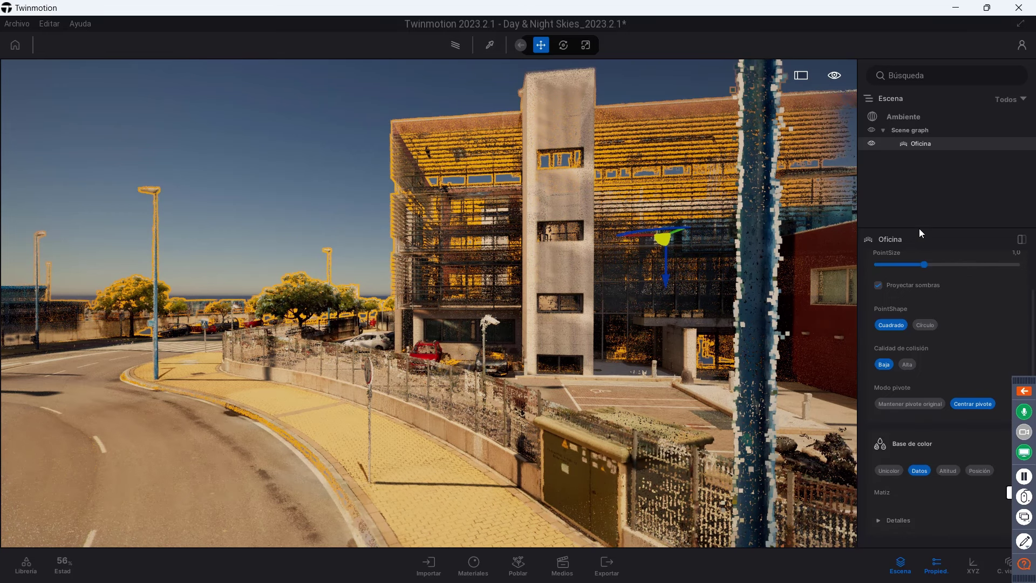
- Show only Oficina's properties, test point sizes ending at 1,0, and keep shadow casting on
drag(921, 229, 924, 168)
click(907, 568)
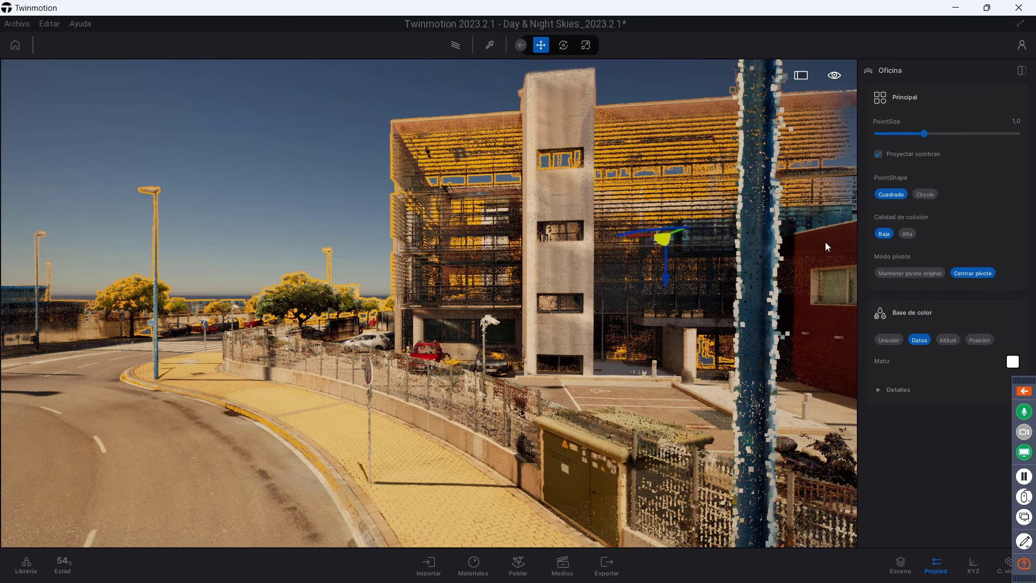
mouse_move(924, 134)
mouse_down()
mouse_move(906, 134)
mouse_move(951, 134)
mouse_up()
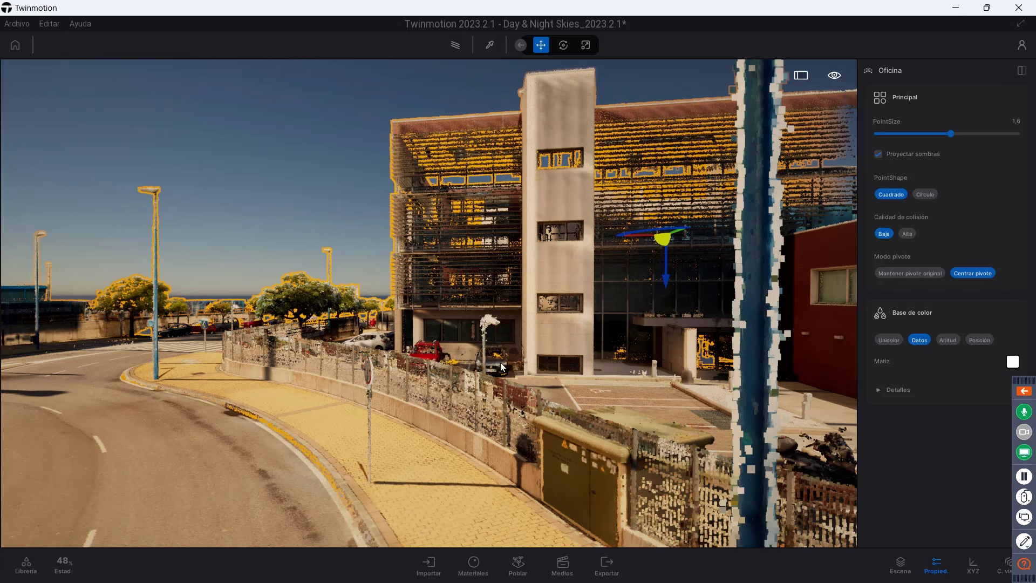
drag(941, 131, 932, 135)
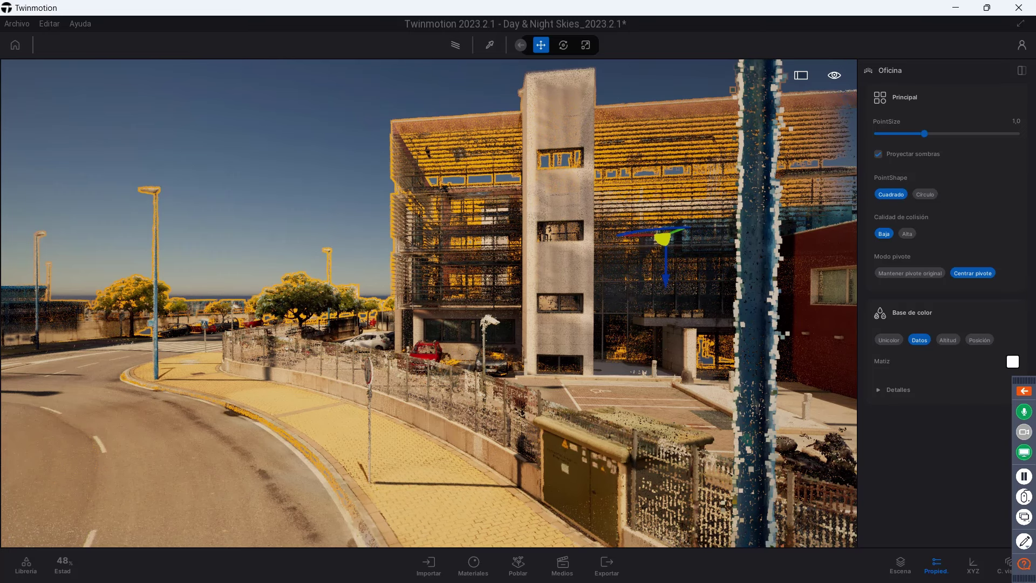
drag(486, 431, 512, 426)
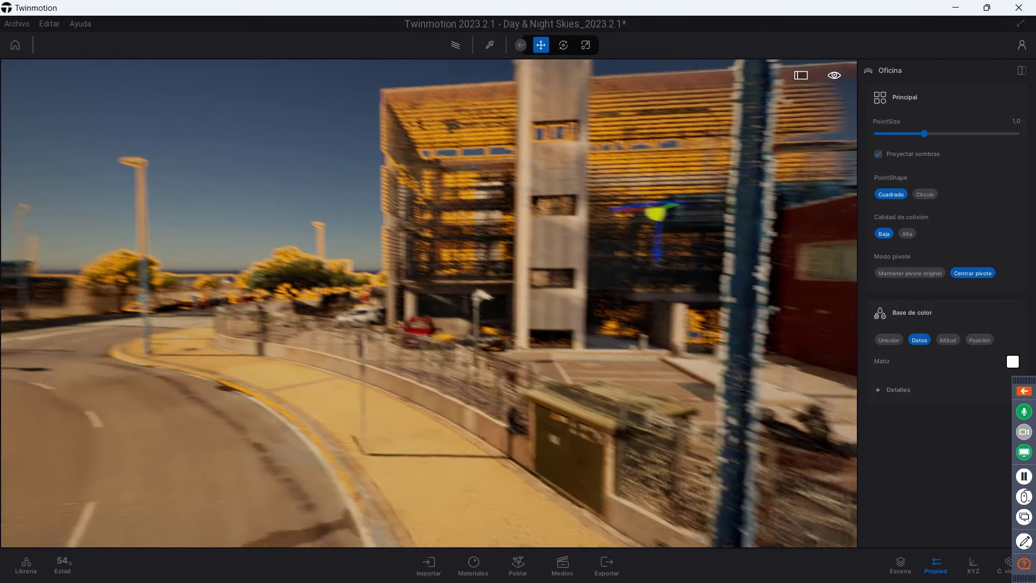
click(878, 154)
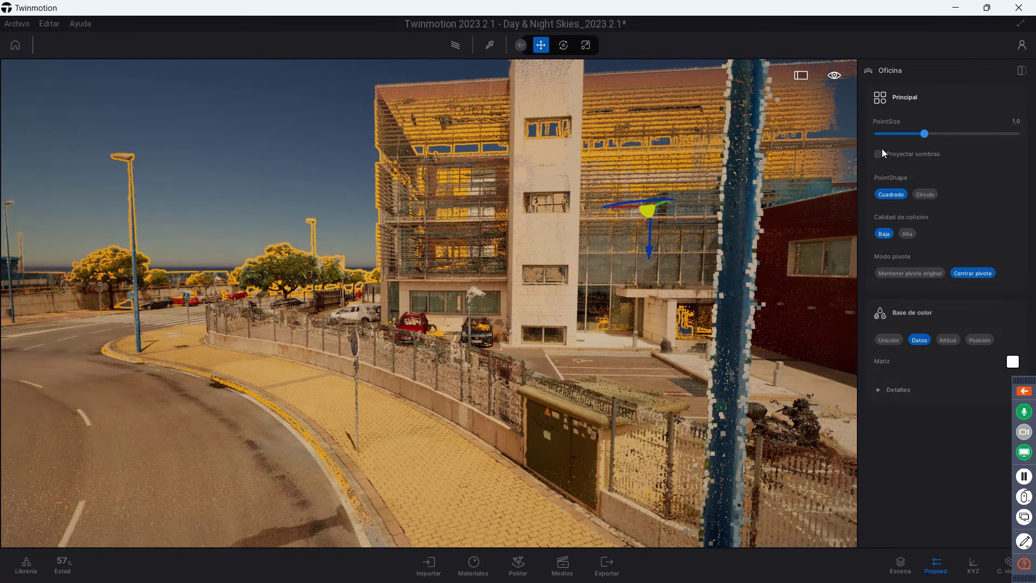
click(879, 154)
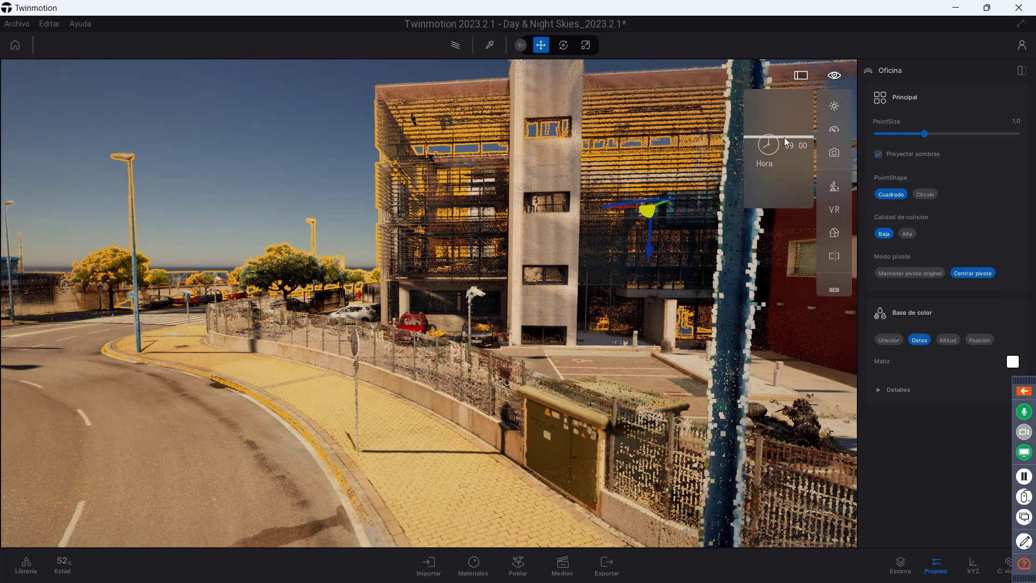
- Set the Hora time of day to 12:19 so midday sun lights the Oficina scan
drag(787, 131, 778, 157)
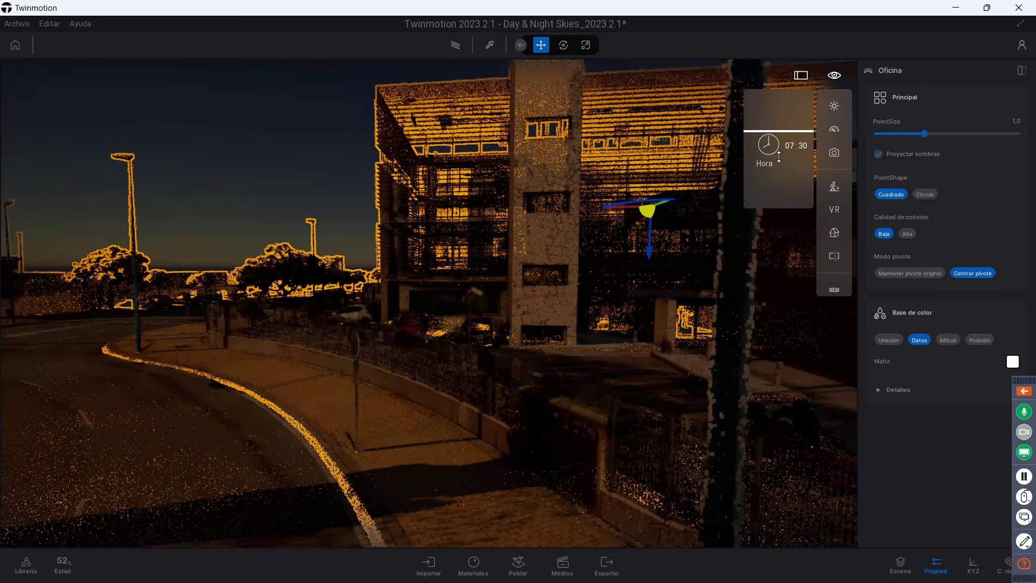
click(778, 156)
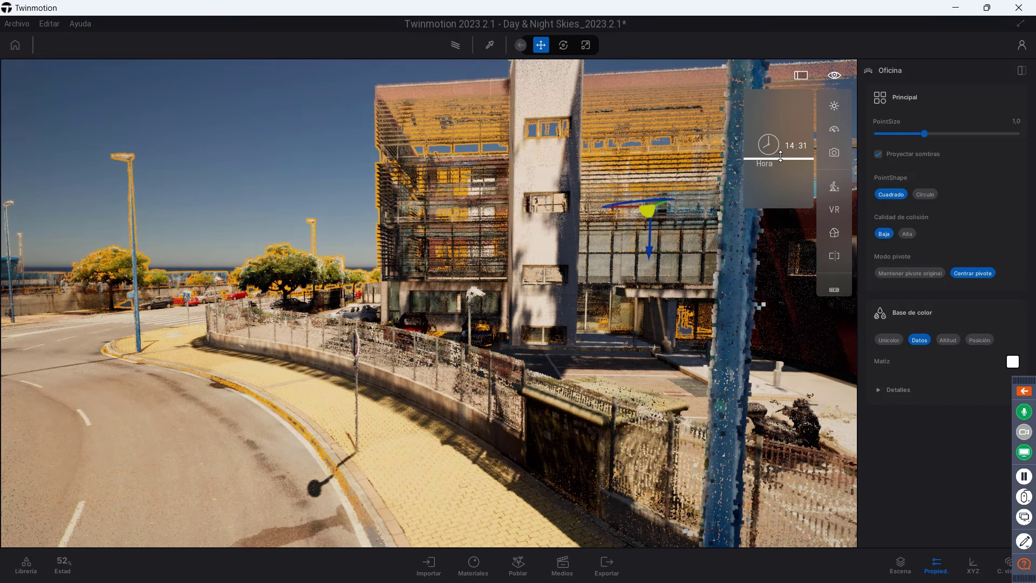
drag(780, 155, 782, 132)
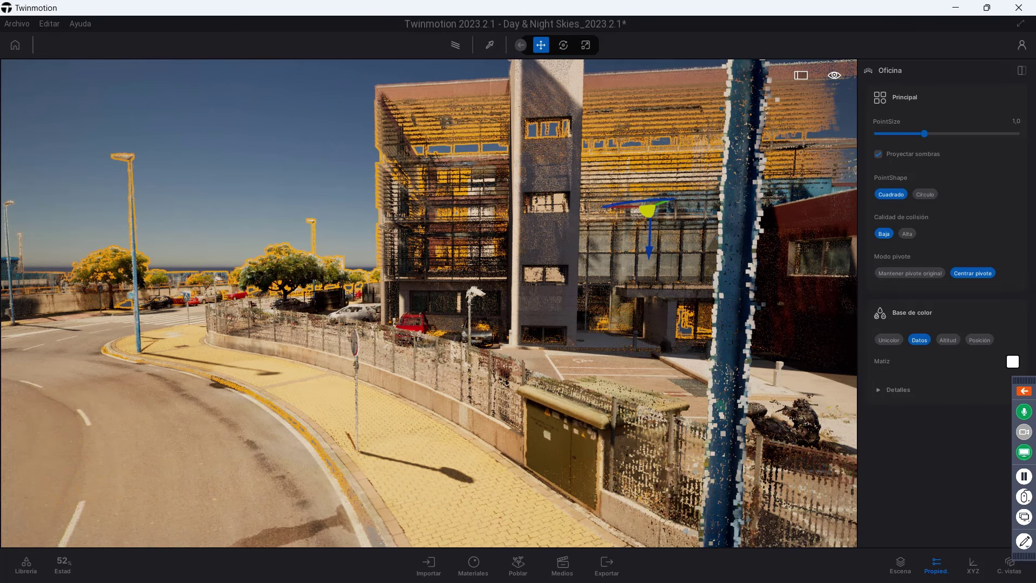
- Orbit past the road and trees to frame the office façade, then select the Oficina point cloud
drag(481, 302, 244, 297)
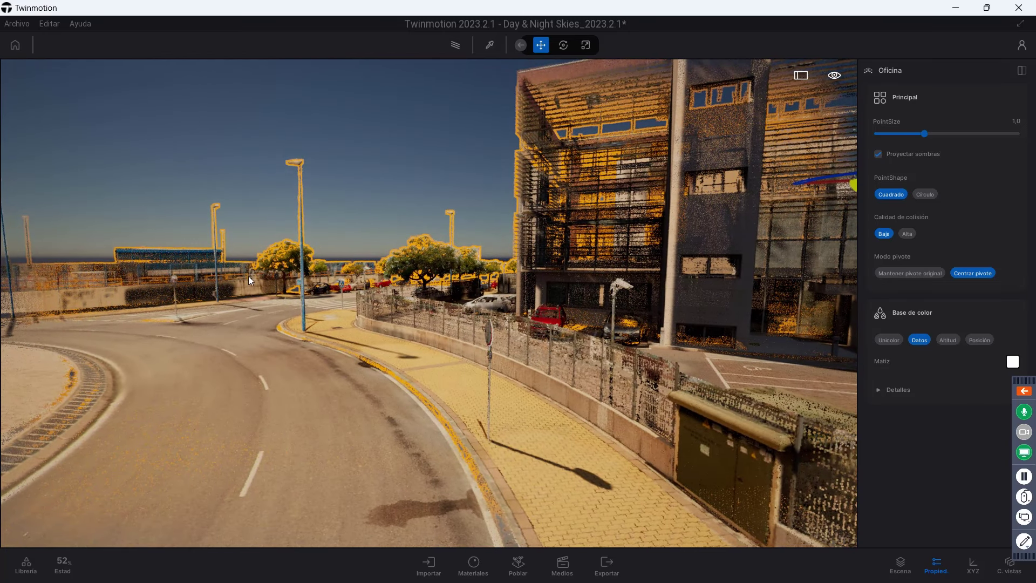
drag(148, 355, 271, 361)
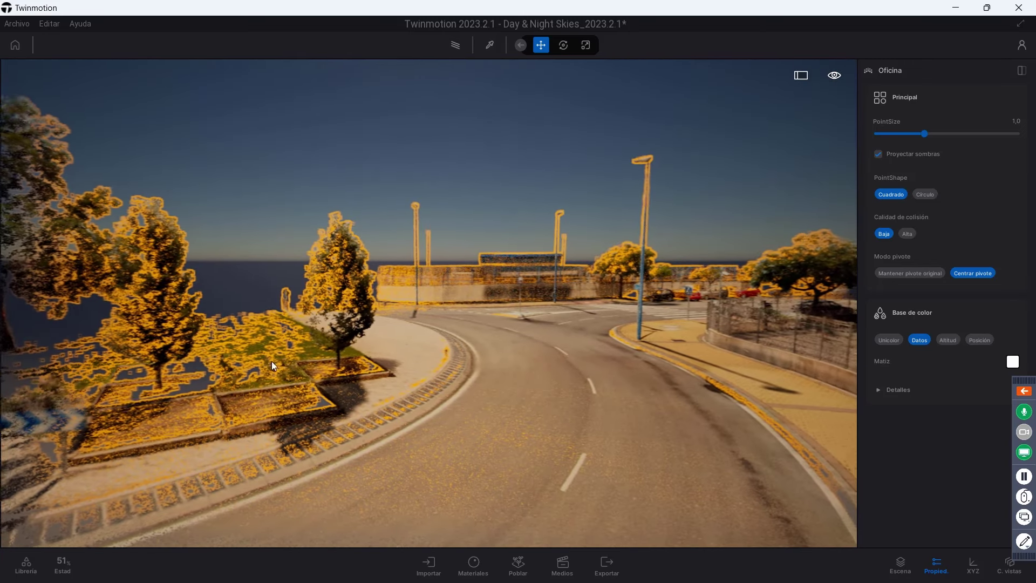
drag(620, 332, 755, 330)
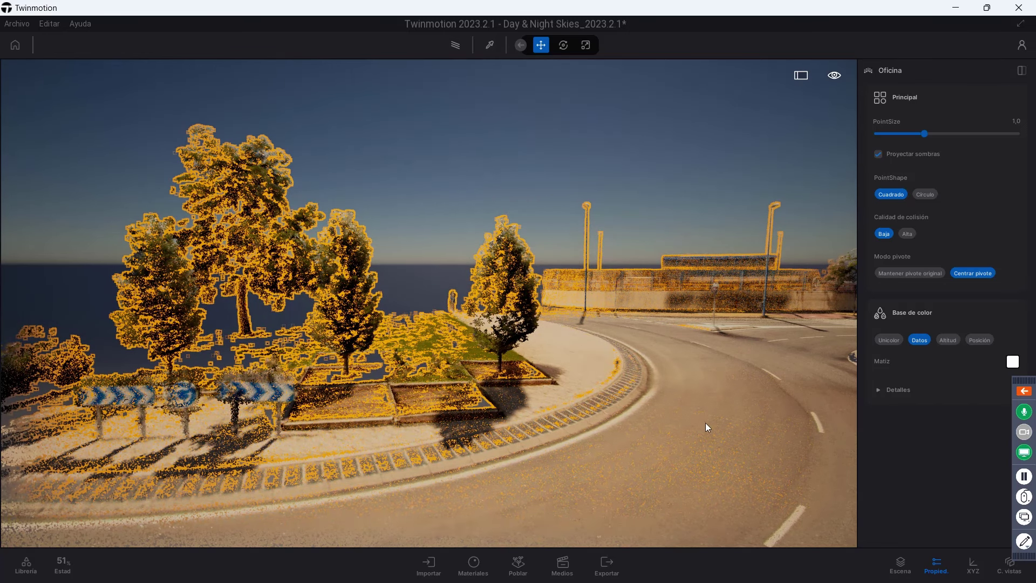
click(519, 158)
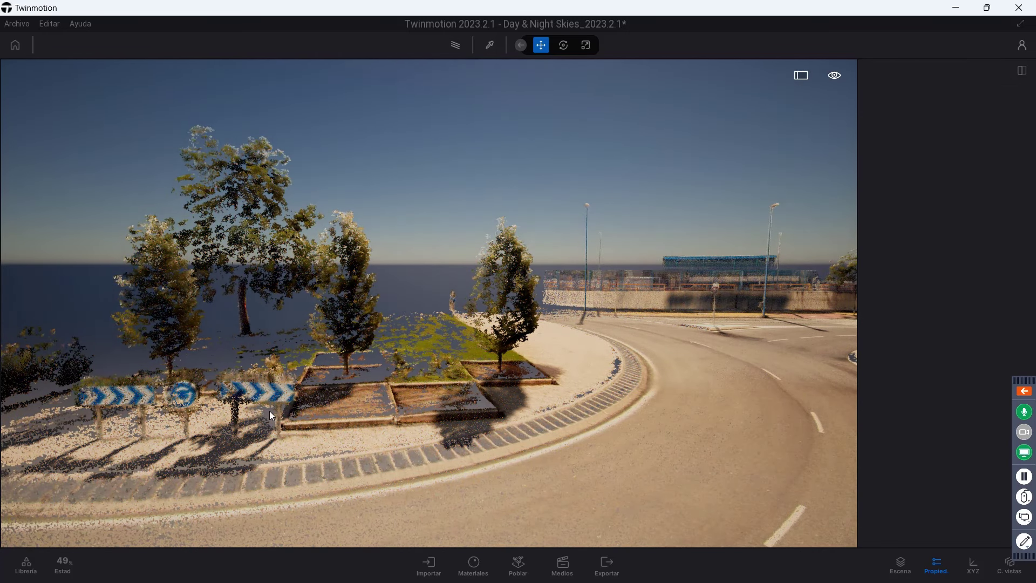
drag(455, 168, 227, 173)
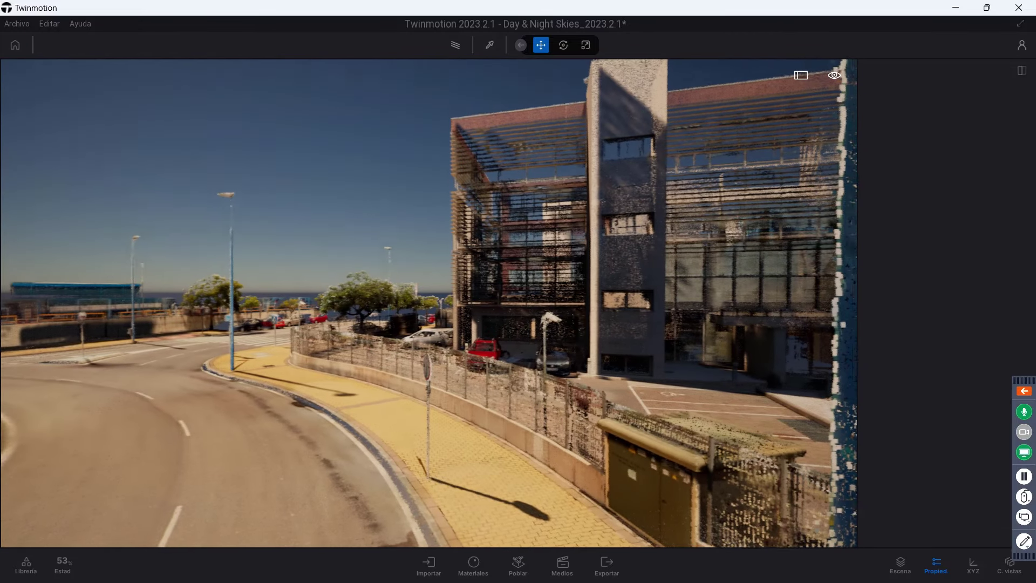
drag(485, 170, 769, 171)
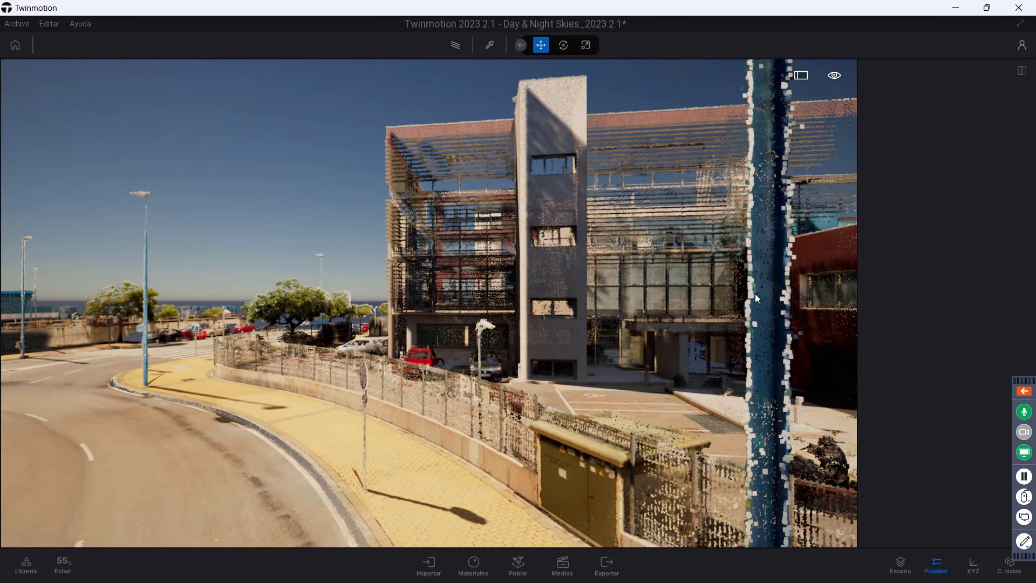
click(757, 295)
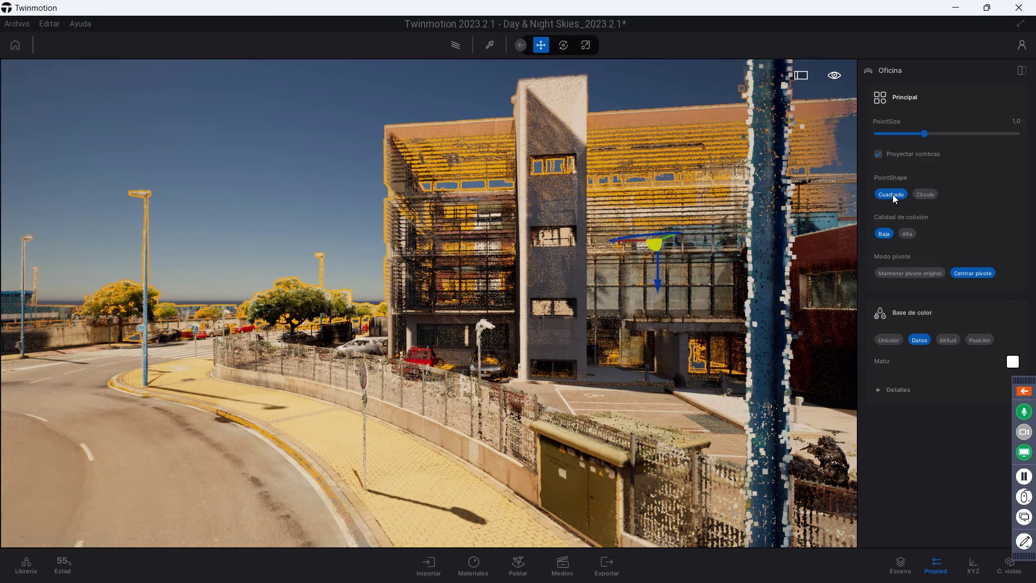
- Set PointShape to Círculo and leave collision quality on Baja after trying Alta
click(923, 194)
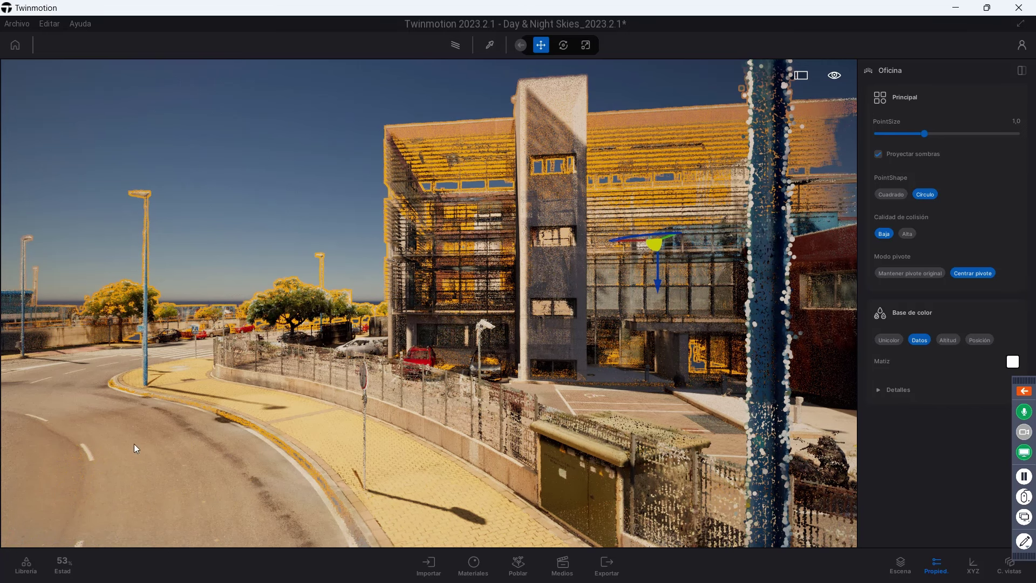
click(907, 234)
click(882, 233)
- Try Mantener pivote original, then return the pivot to Centrar pivote
click(902, 273)
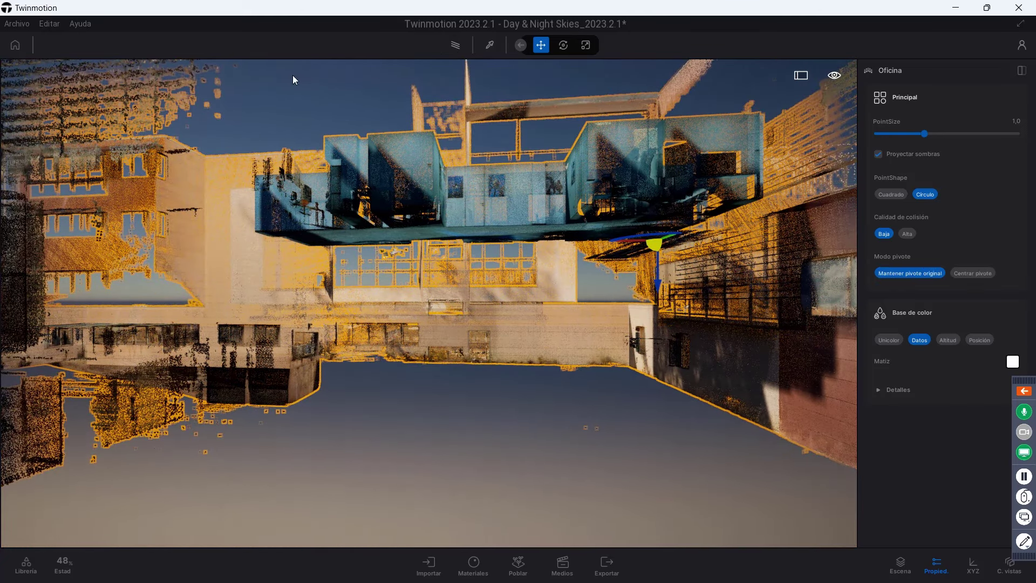
drag(324, 141, 260, 137)
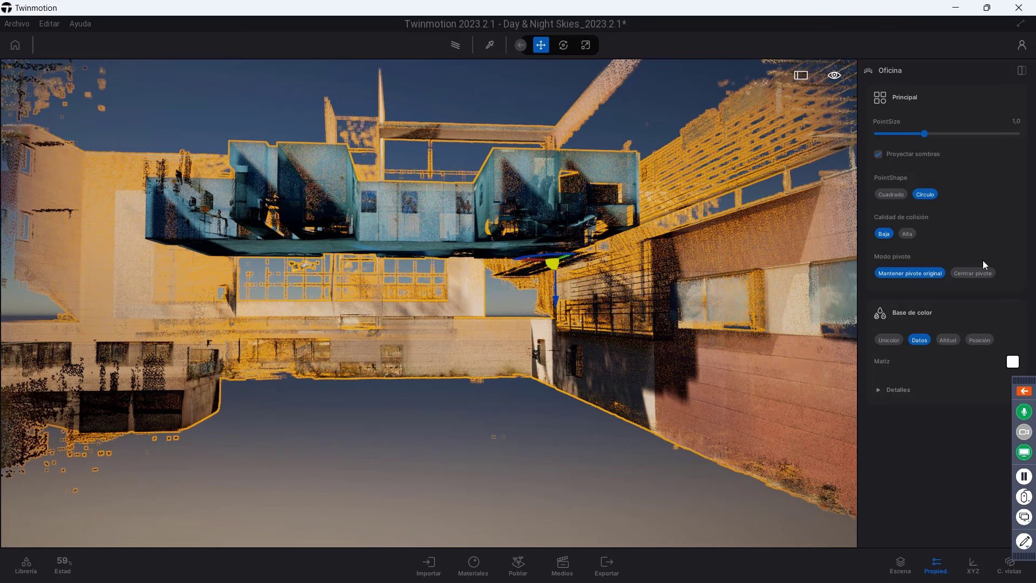
click(974, 274)
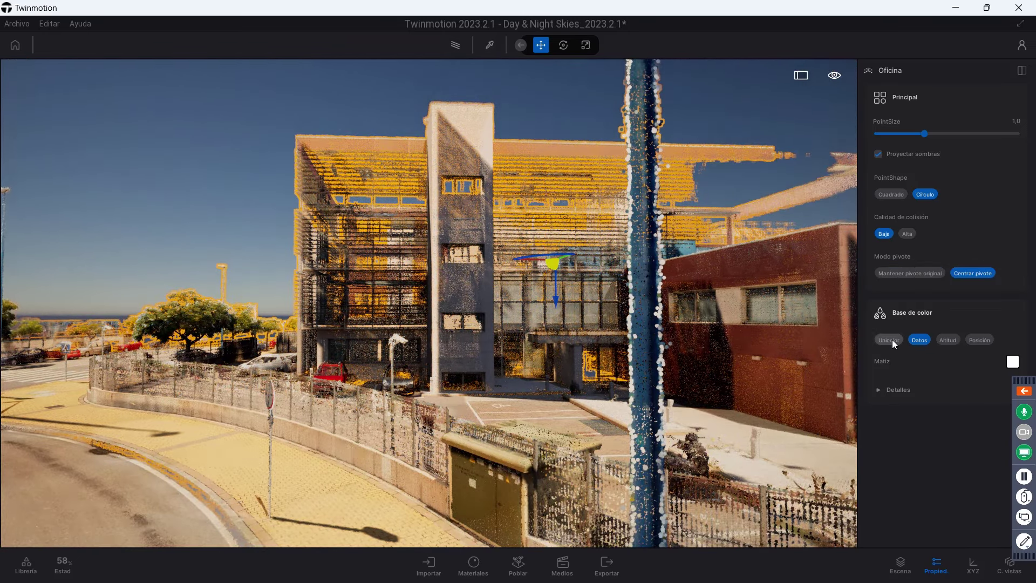
- Compare Unicolor, Datos and Altitud colour bases, then colour the Oficina cloud by Posición
click(884, 340)
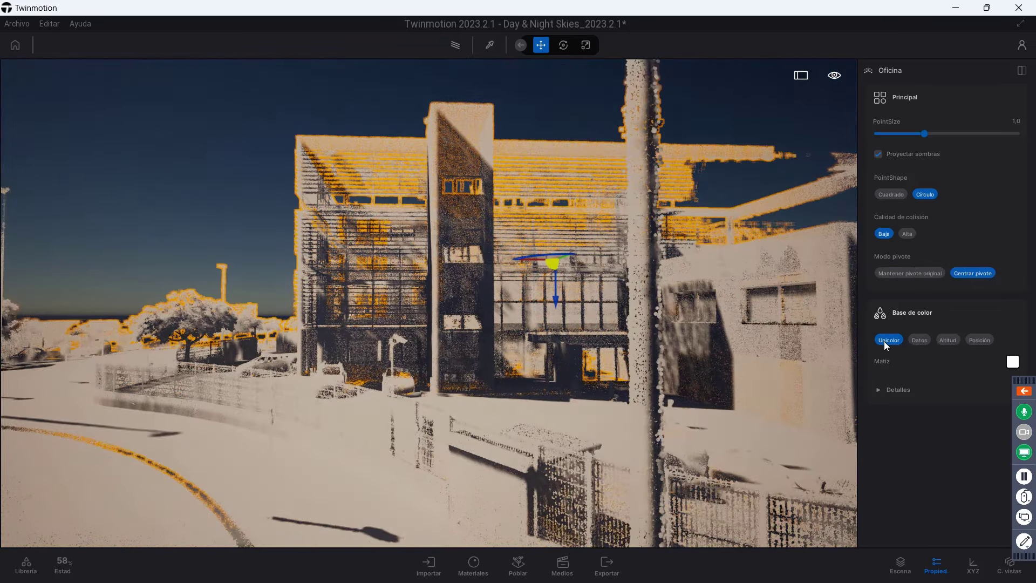
key(Left)
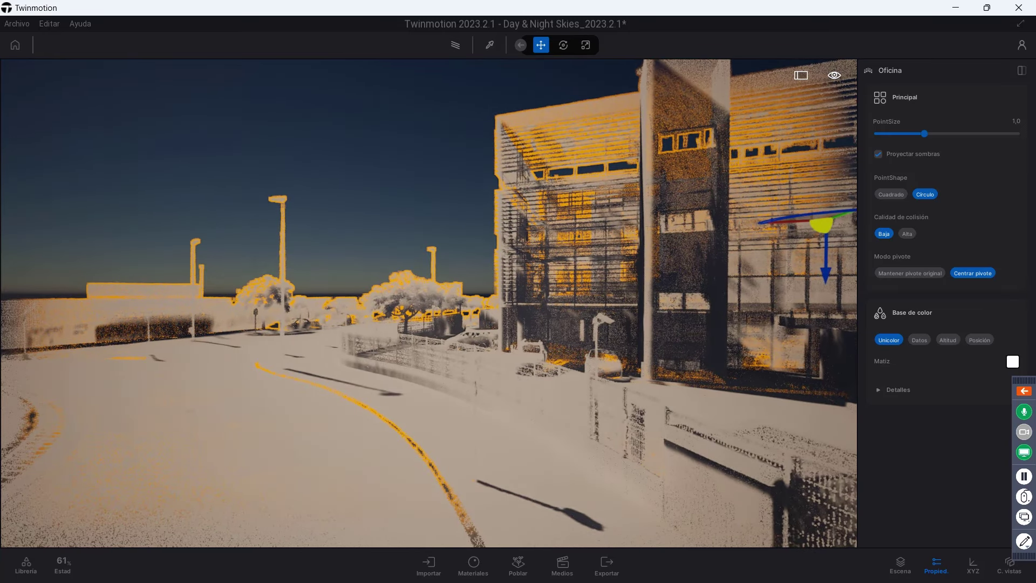
key(Right)
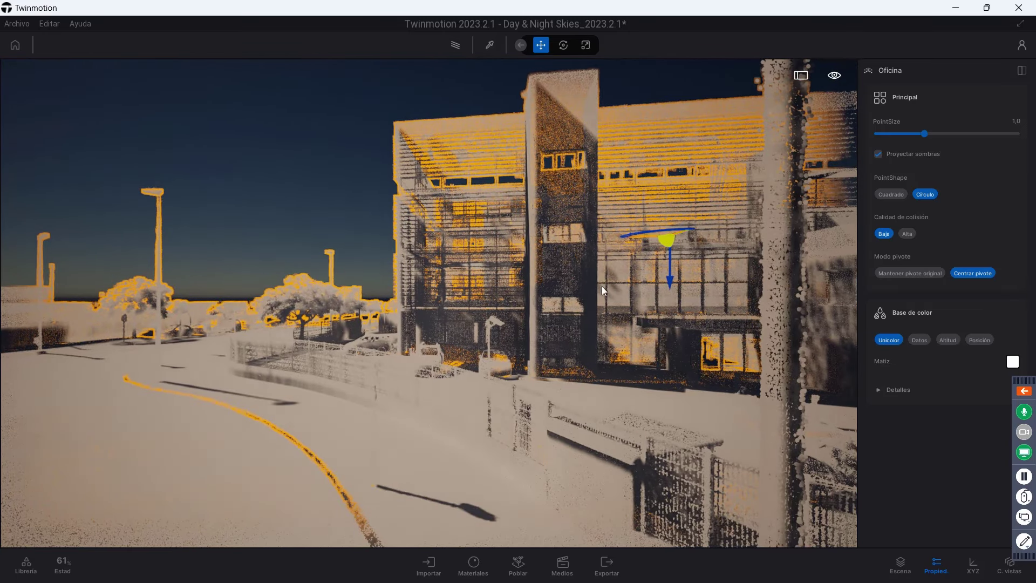
click(920, 341)
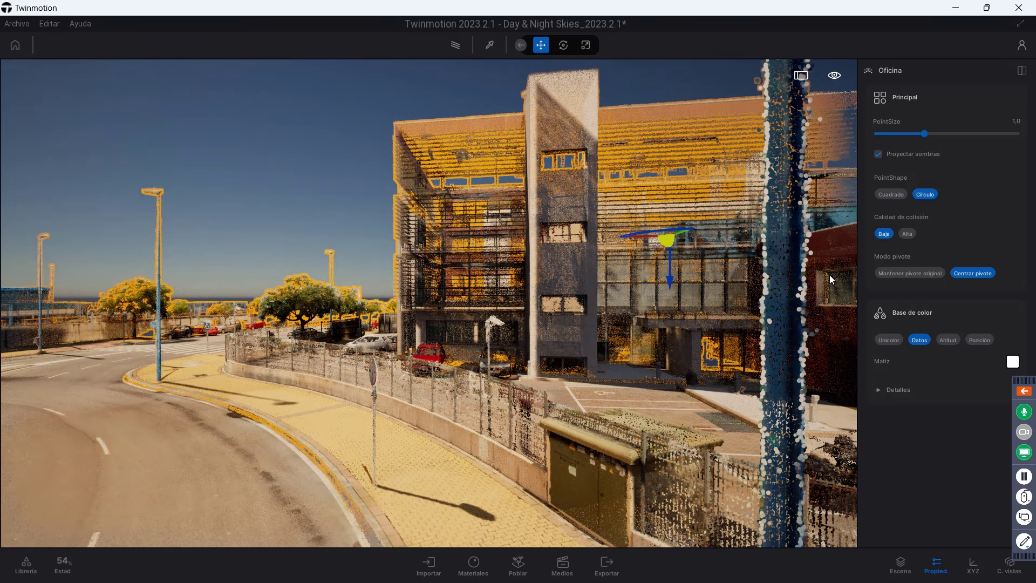
click(948, 340)
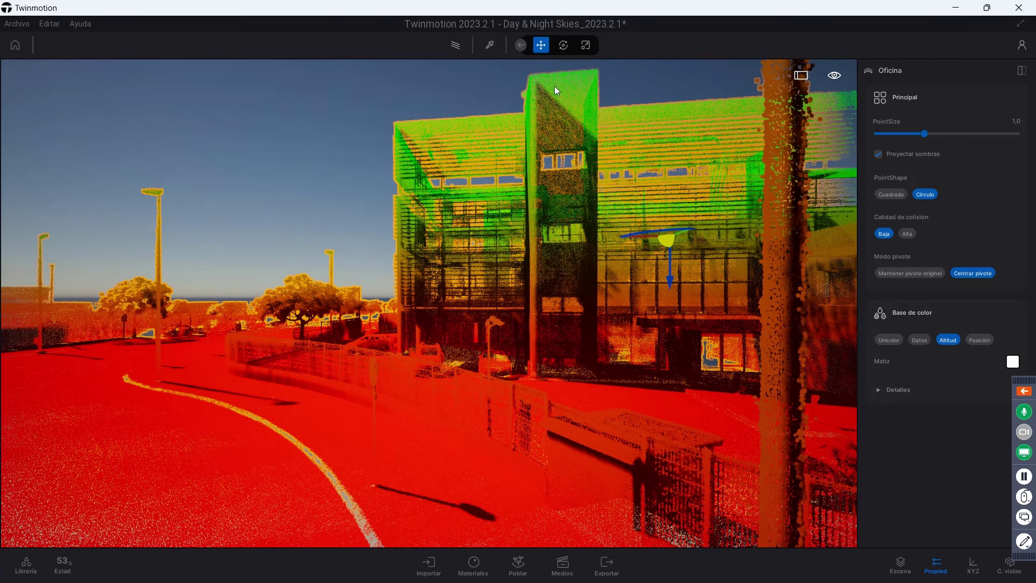
click(977, 338)
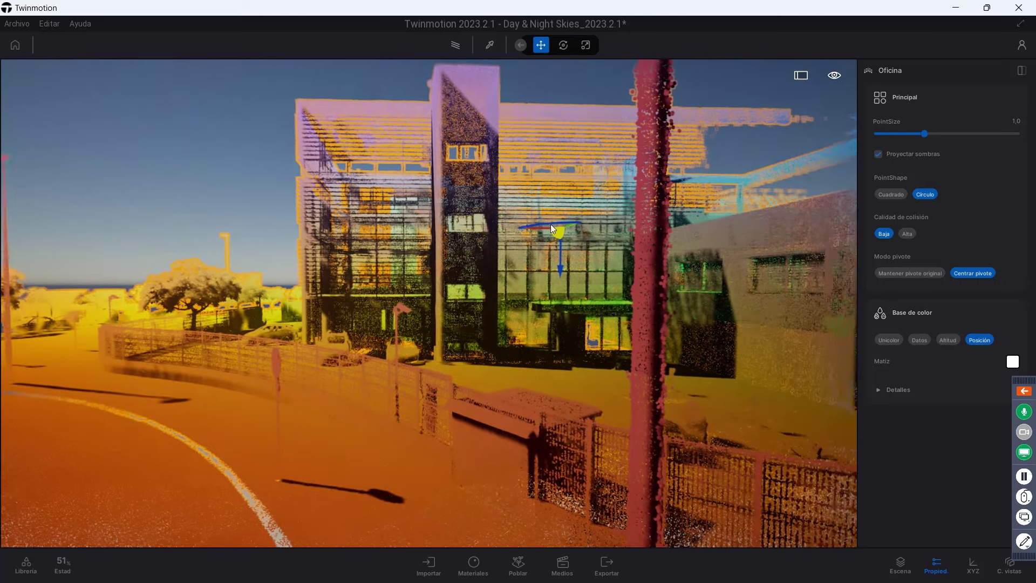
mouse_move(552, 240)
right_down()
mouse_move(378, 242)
mouse_move(540, 243)
right_up()
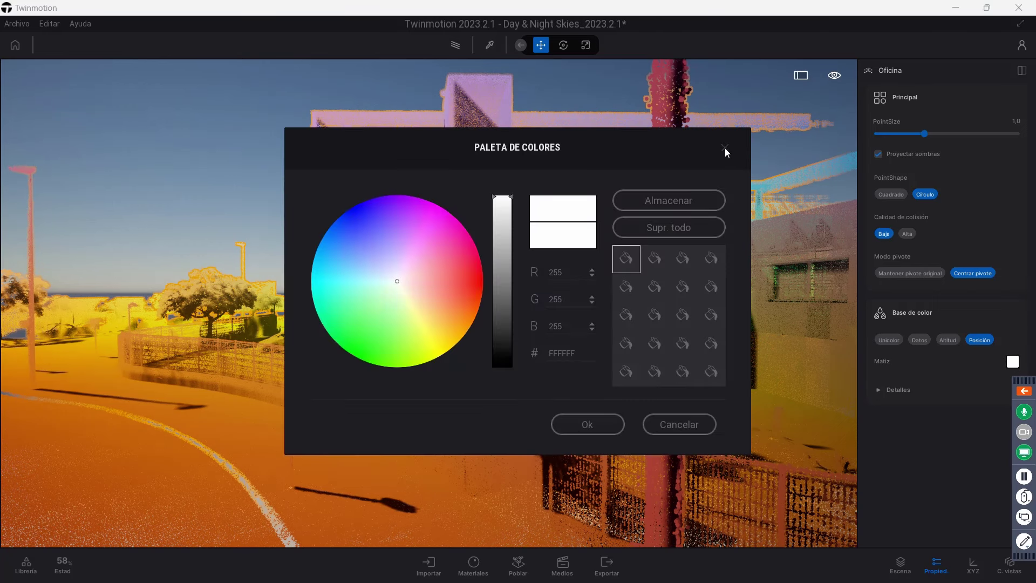
- Close the colour palette, set Base de color back to Datos and adjust Saturación under Detalles
click(722, 148)
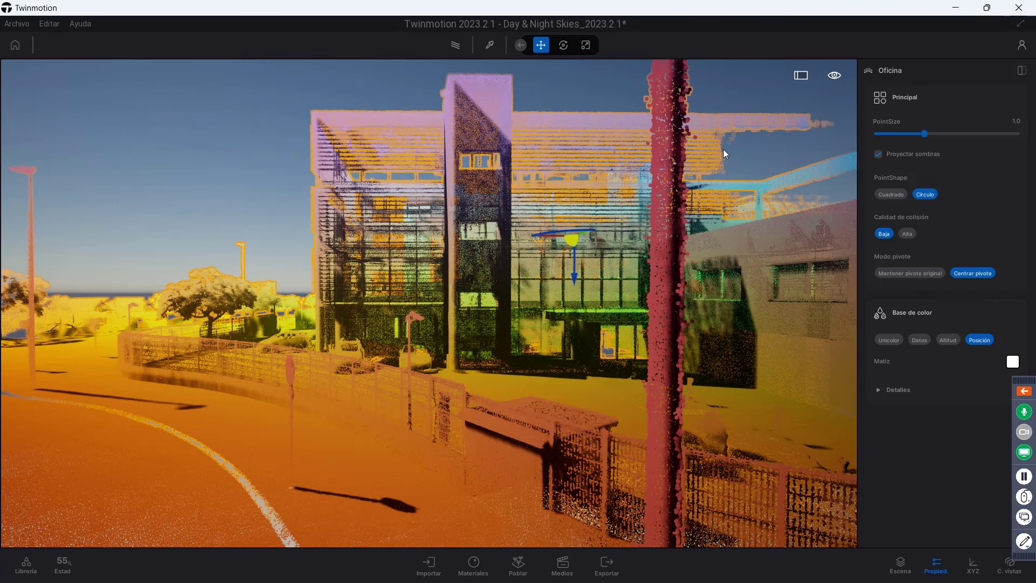
click(897, 389)
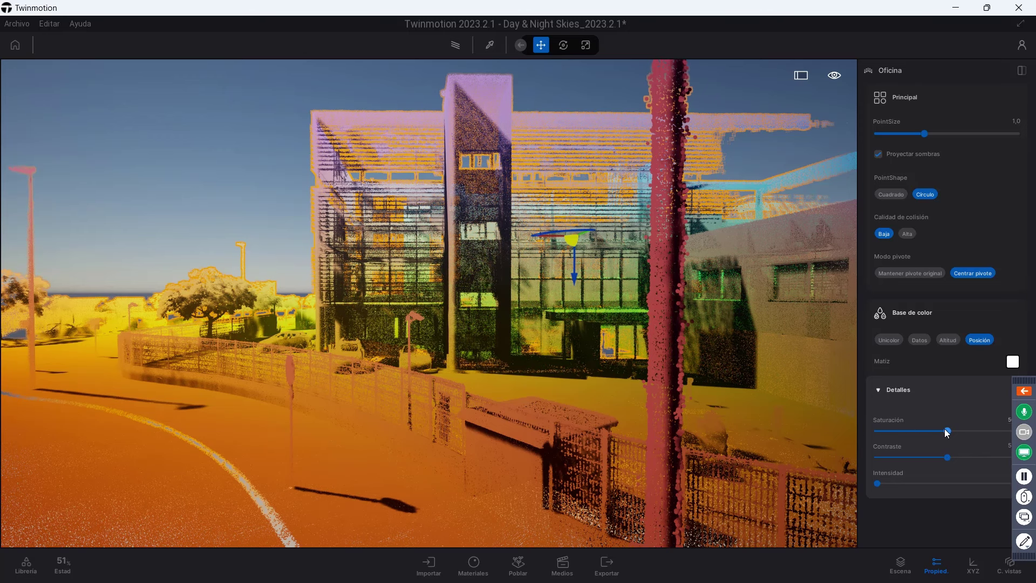
drag(947, 432, 954, 431)
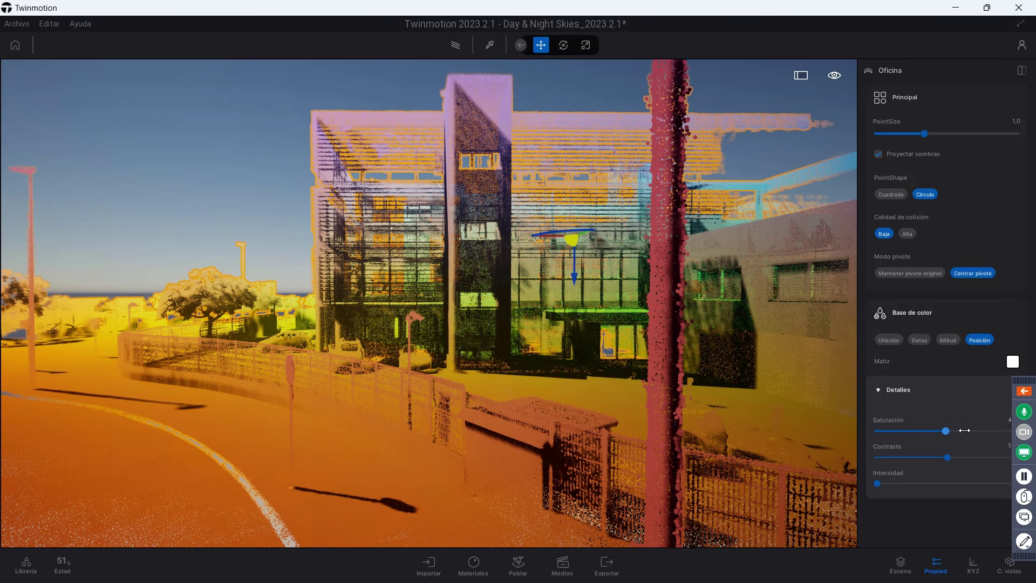
click(923, 339)
mouse_move(953, 431)
mouse_down()
mouse_move(1008, 430)
mouse_move(870, 434)
mouse_move(919, 431)
mouse_up()
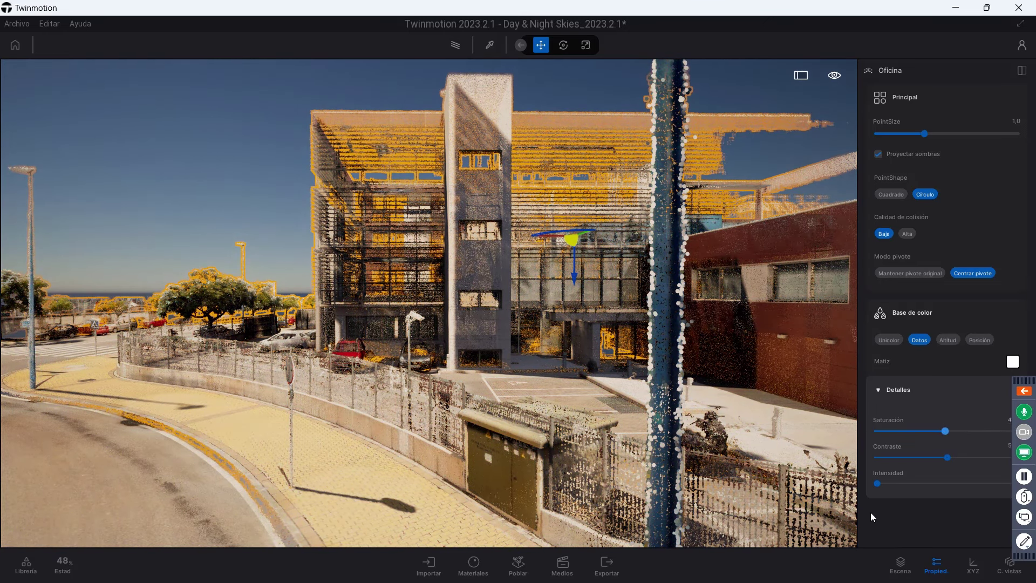
- Nudge the saturation slightly and move the view closer to the building entrance
click(946, 430)
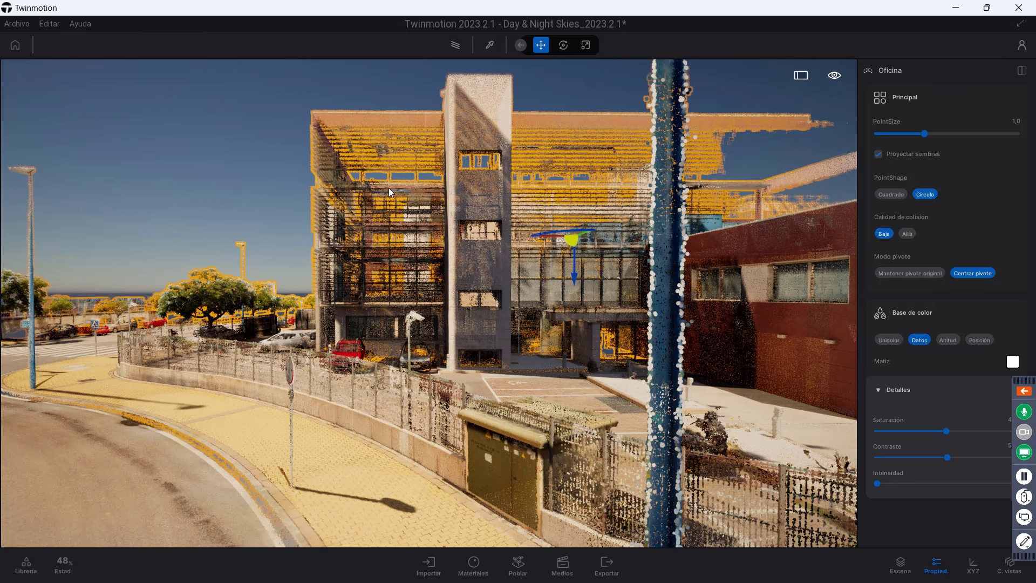
drag(384, 190, 553, 248)
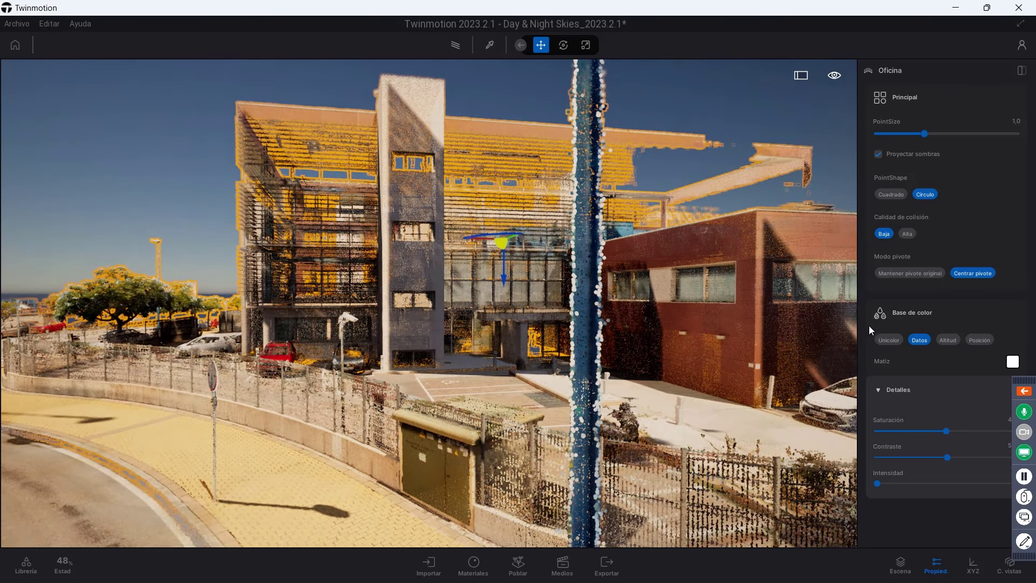
drag(666, 280, 528, 245)
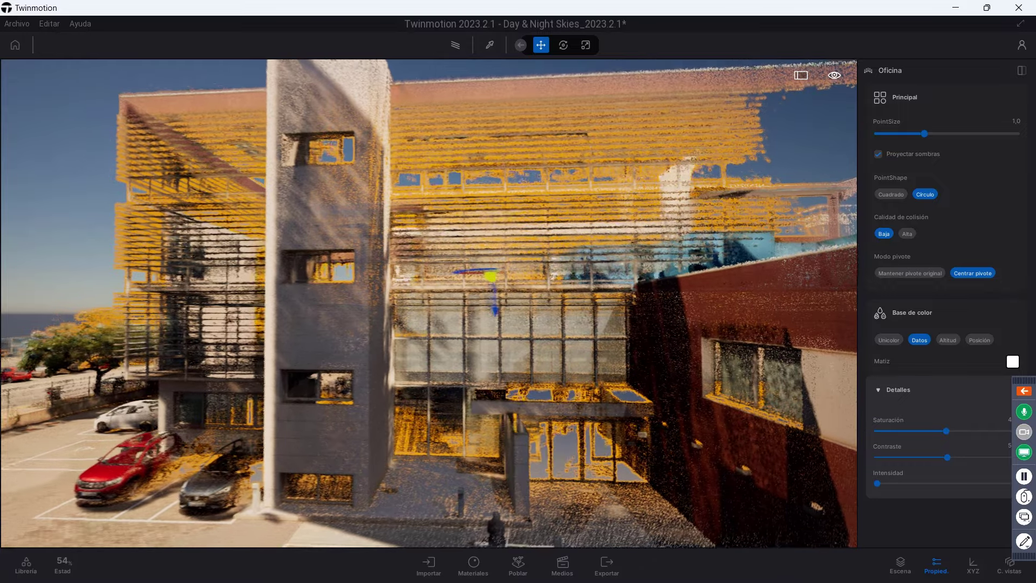
- Switch the cloud to Mantener pivote original, deselect it and bring up the Importar panel
click(901, 273)
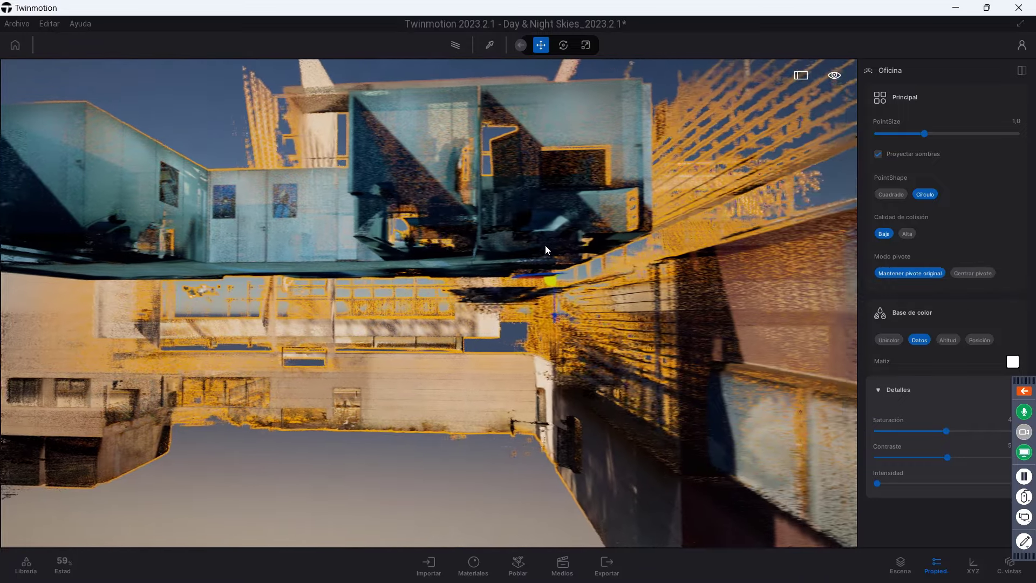
drag(544, 245, 426, 274)
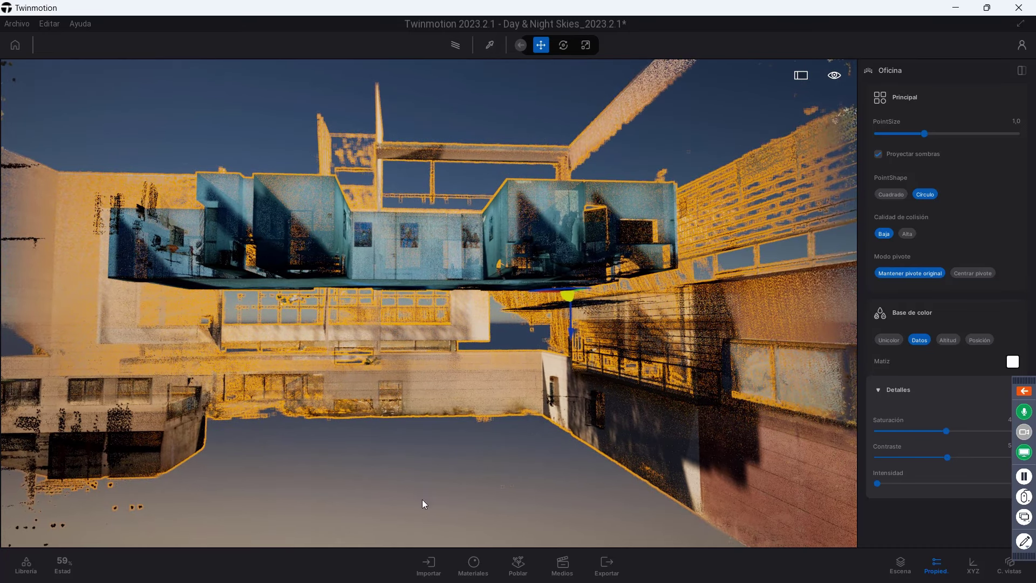
click(429, 472)
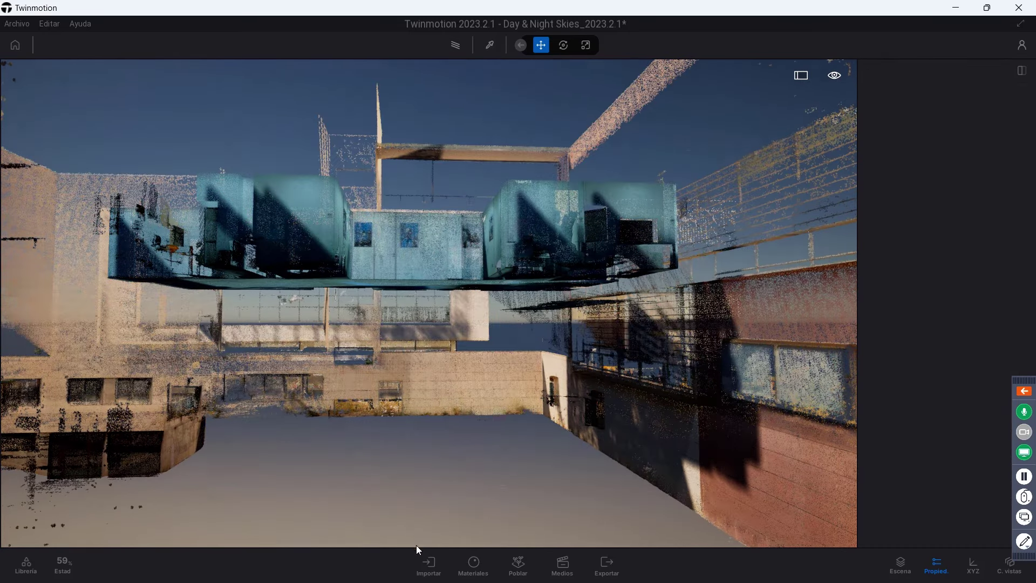
click(429, 564)
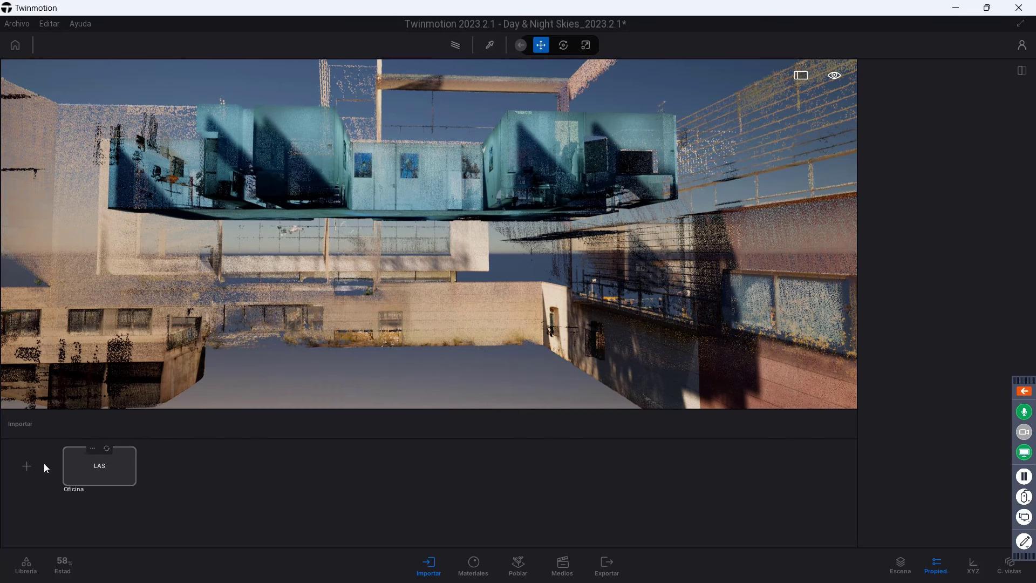
- Import Oficina y entorno_final.skp from the Nube puntos oficina folder into the scene
click(27, 469)
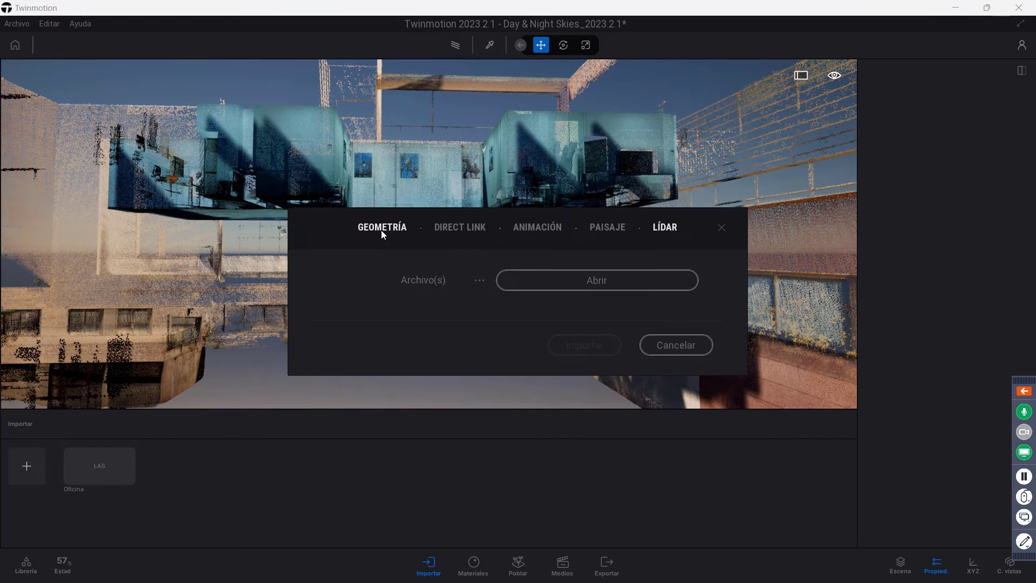
click(575, 286)
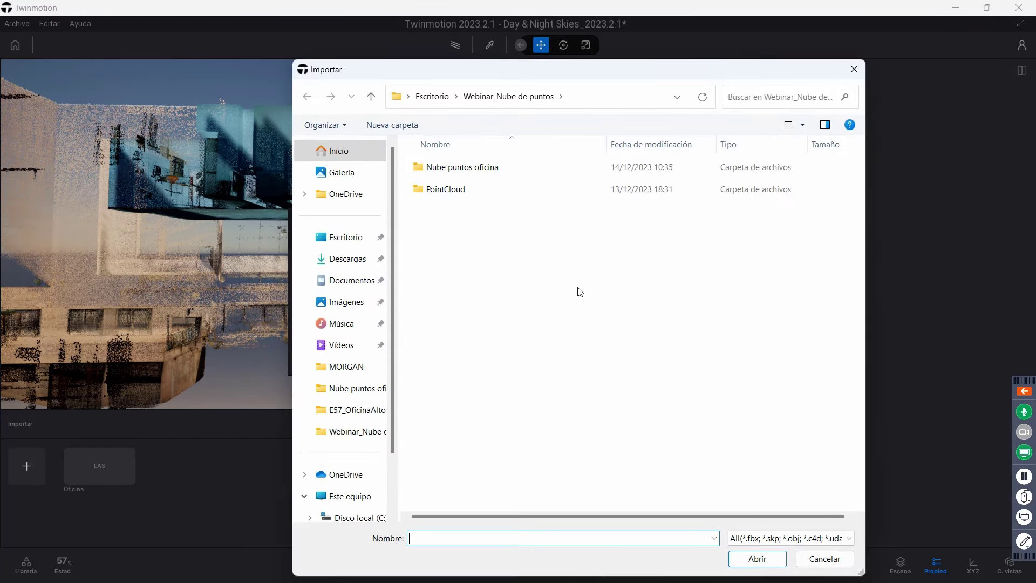
click(438, 97)
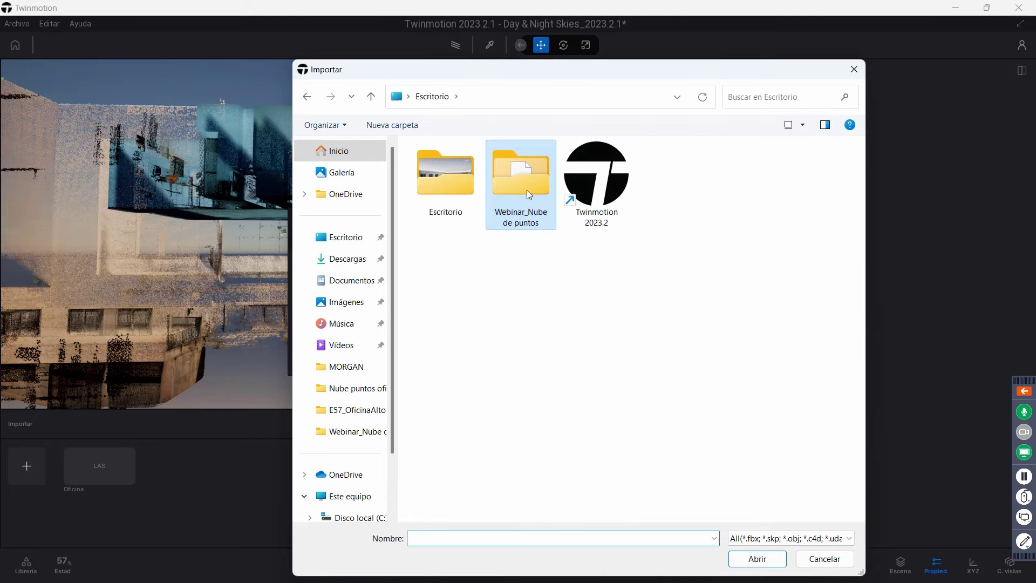
double_click(527, 190)
double_click(457, 167)
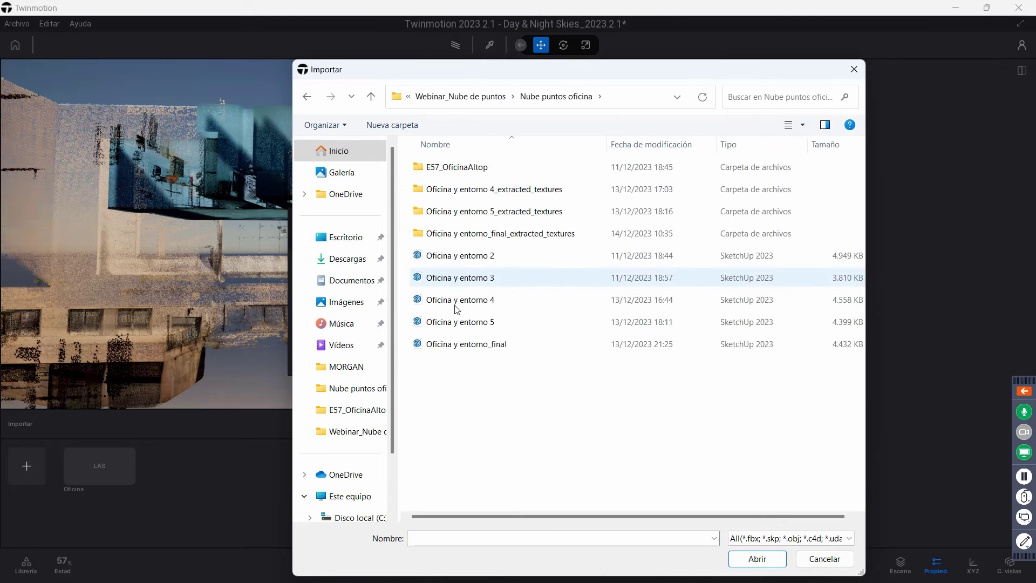
click(458, 345)
click(757, 558)
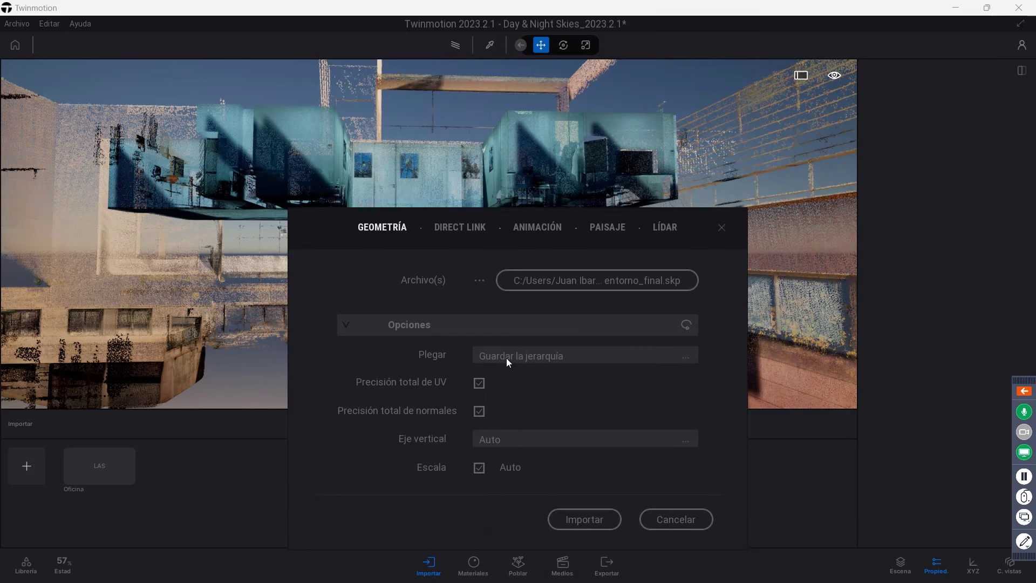
click(585, 519)
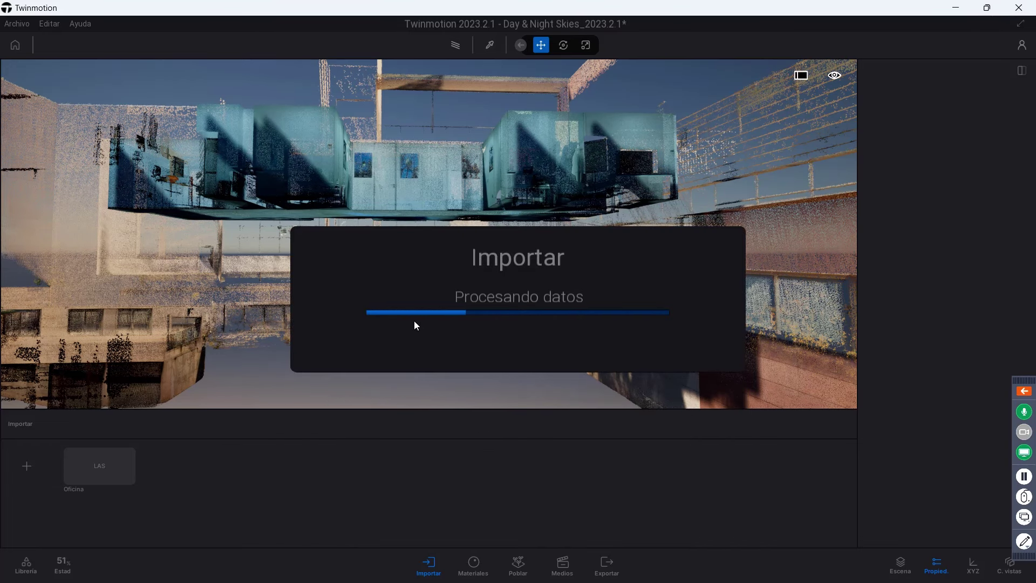
key(Down)
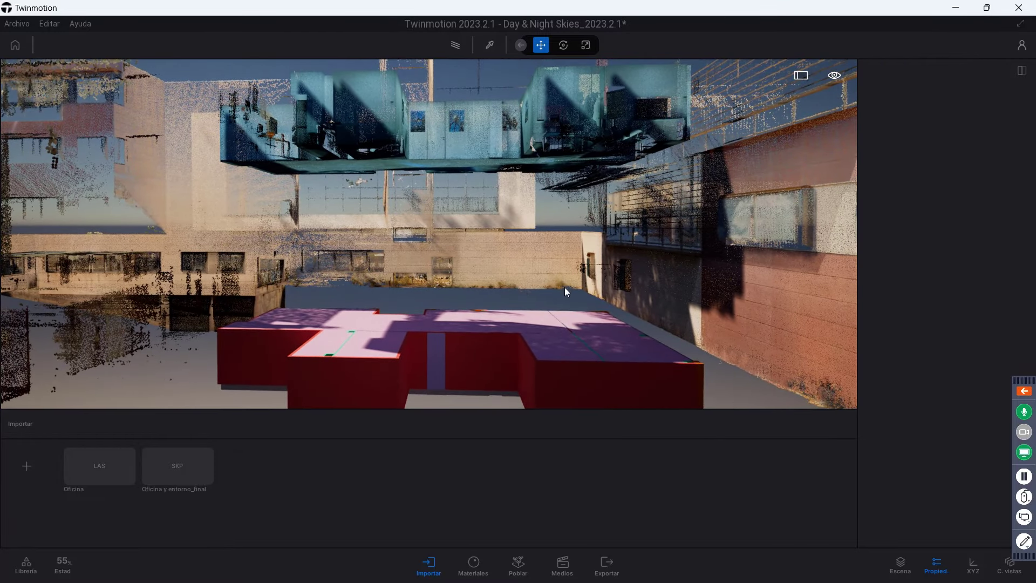
- Lower the Oficina point cloud along the vertical axis toward the red building
click(565, 129)
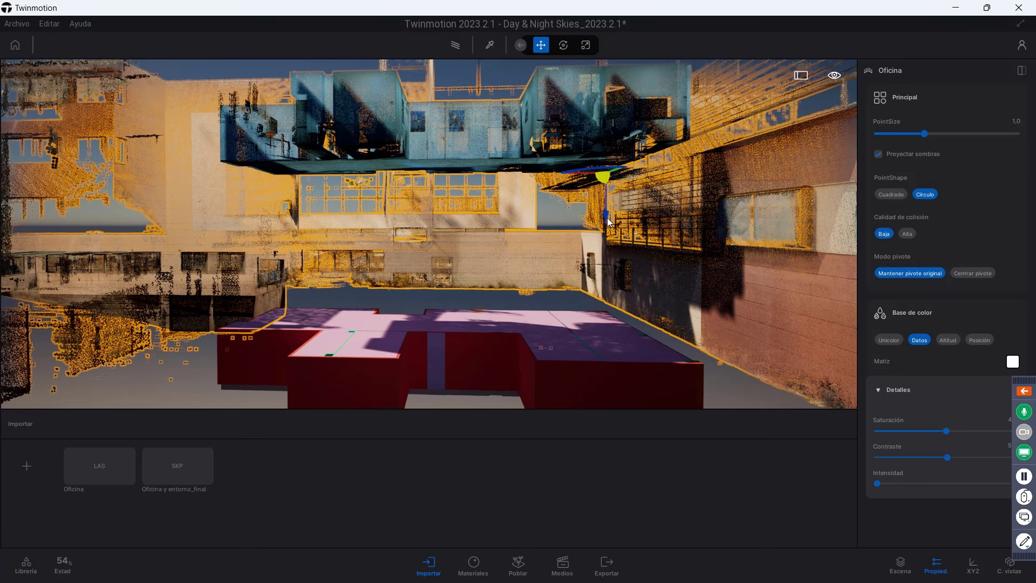
drag(608, 226, 594, 400)
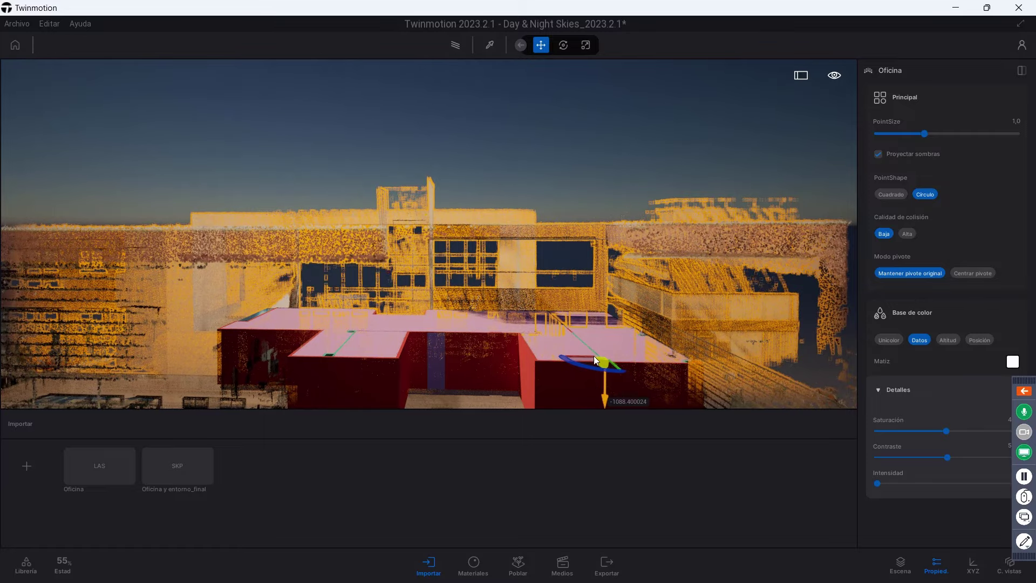
middle_drag(594, 302, 594, 302)
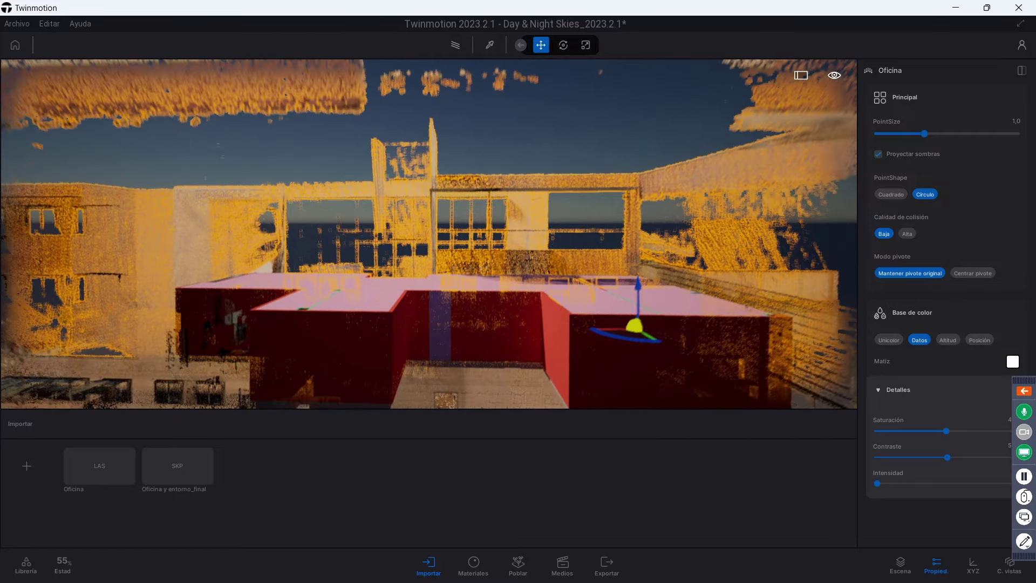
- Fly into the office and nudge the cloud to align it with the red walls
key(Up)
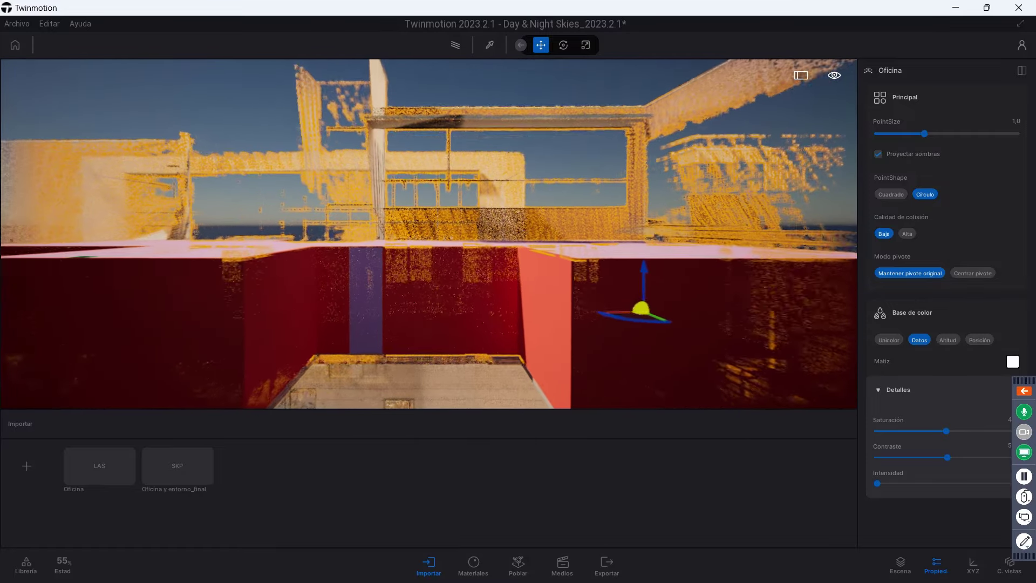
key(Up)
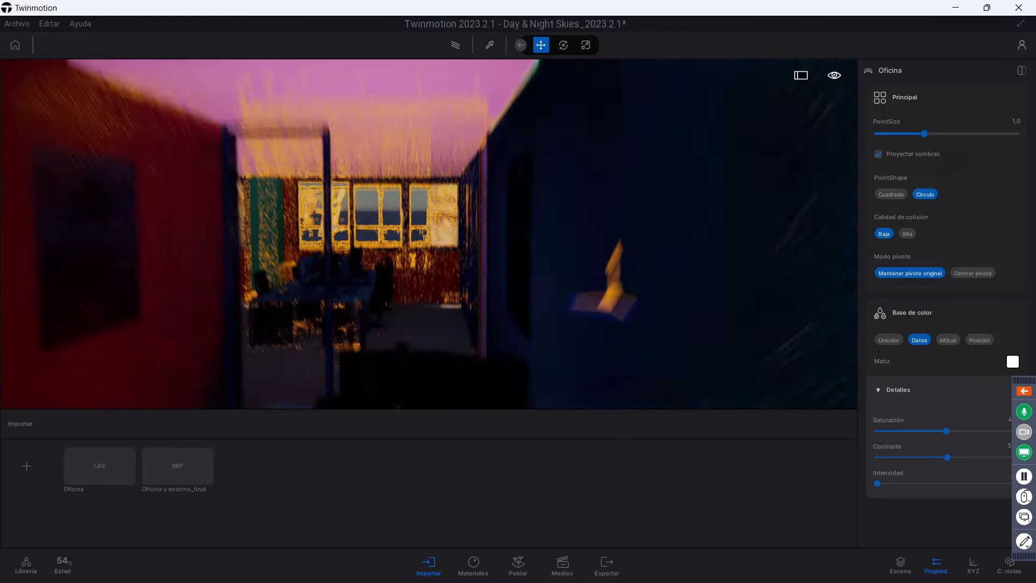
key(Up)
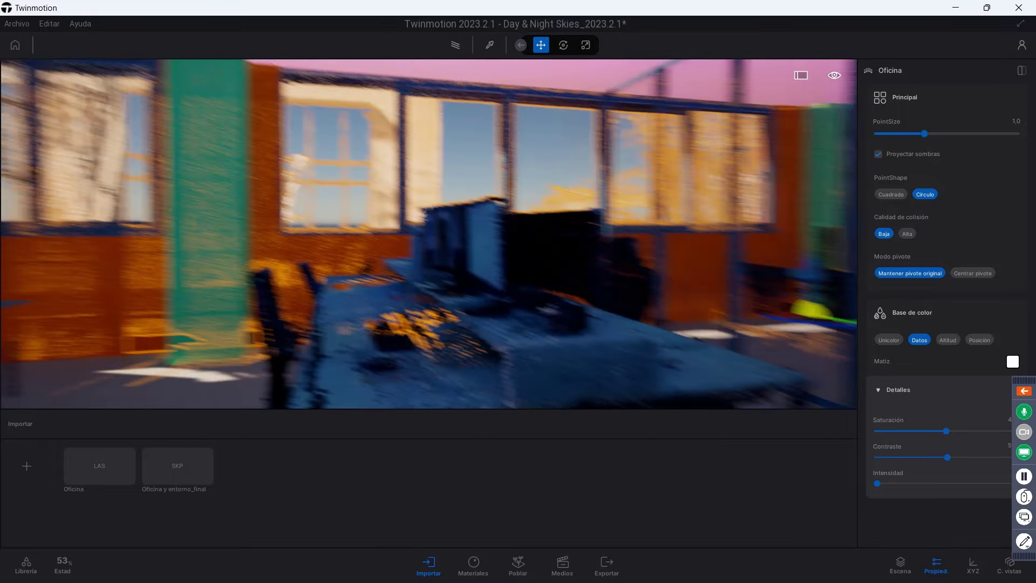
key(Up)
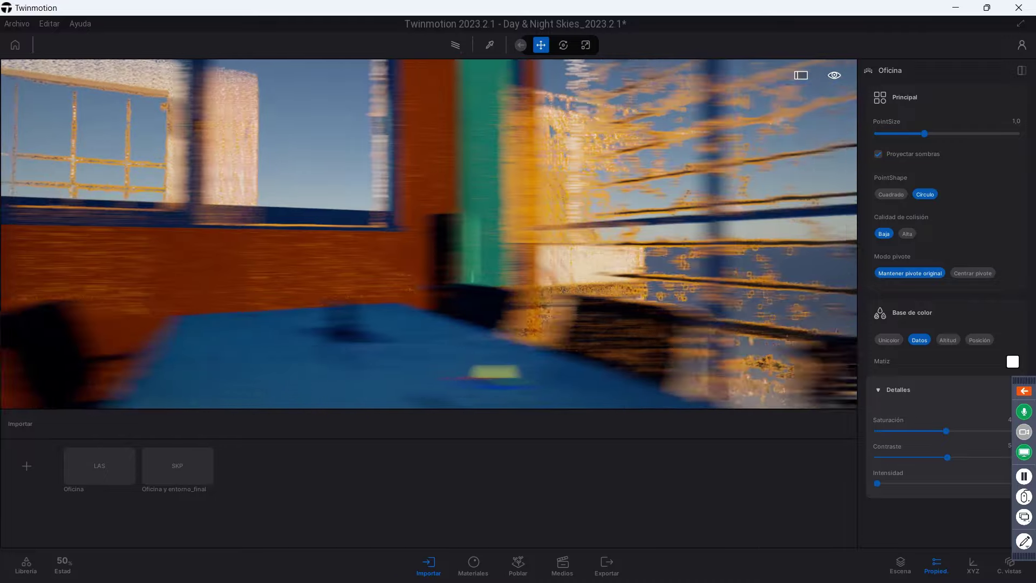
key(Up)
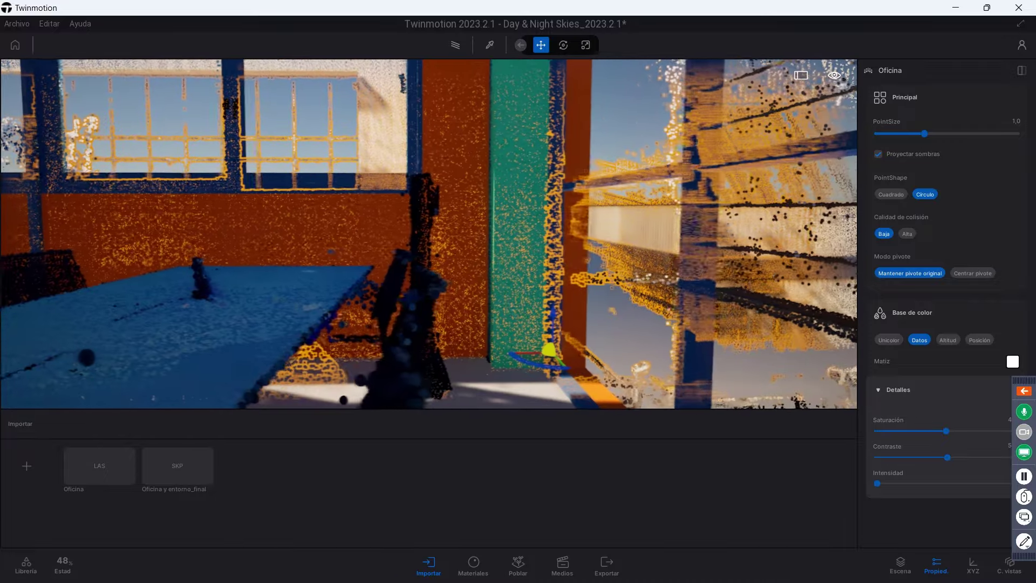
key(Up)
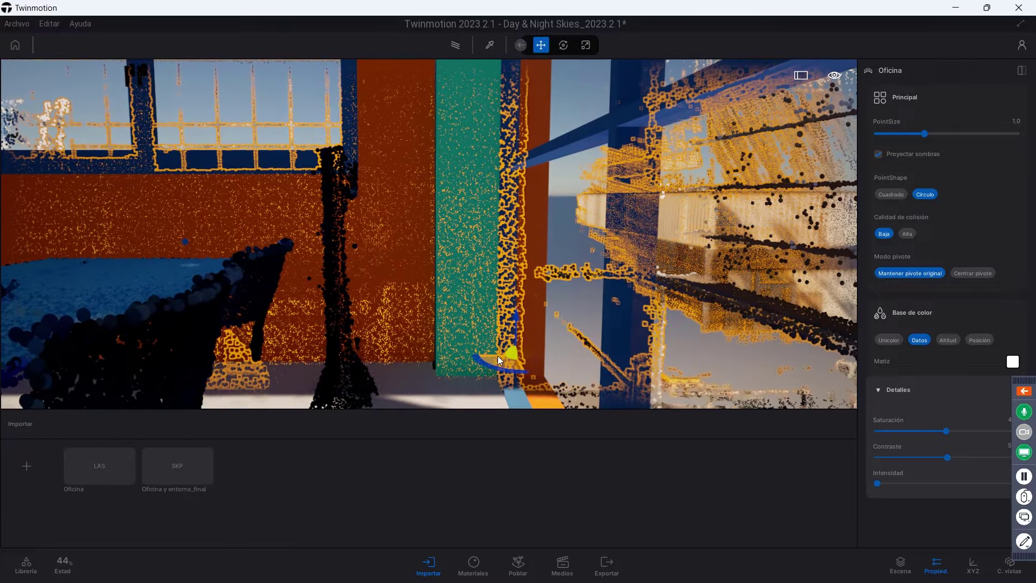
key(Up)
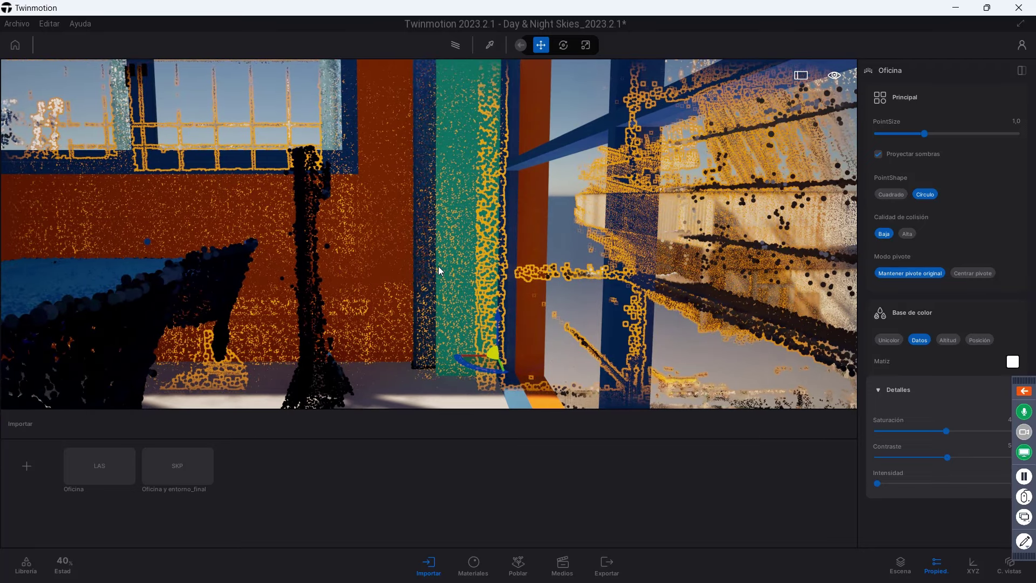
drag(471, 358, 487, 353)
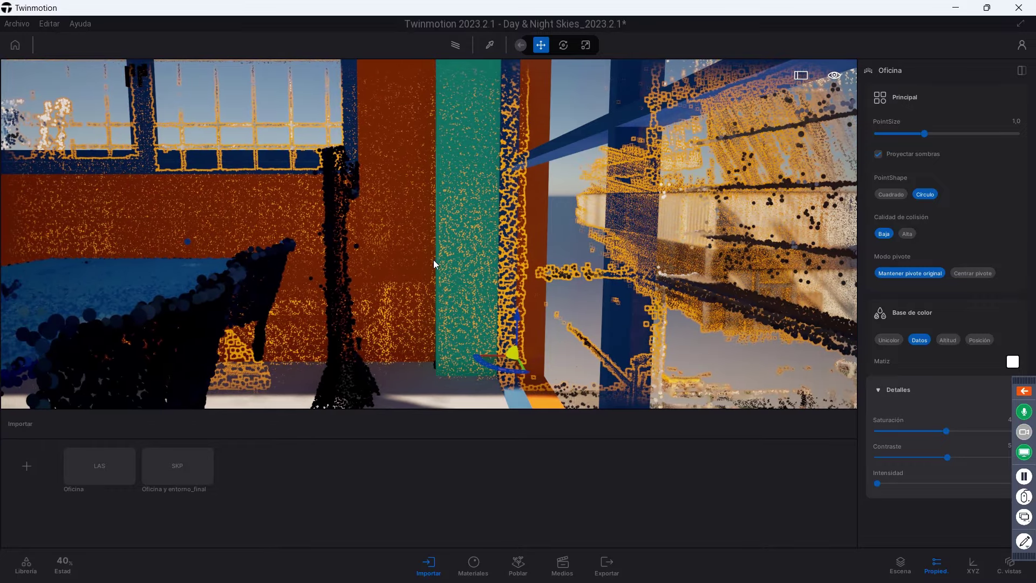
mouse_move(486, 354)
mouse_down()
mouse_move(473, 317)
mouse_move(487, 354)
mouse_move(504, 362)
mouse_move(513, 298)
mouse_up()
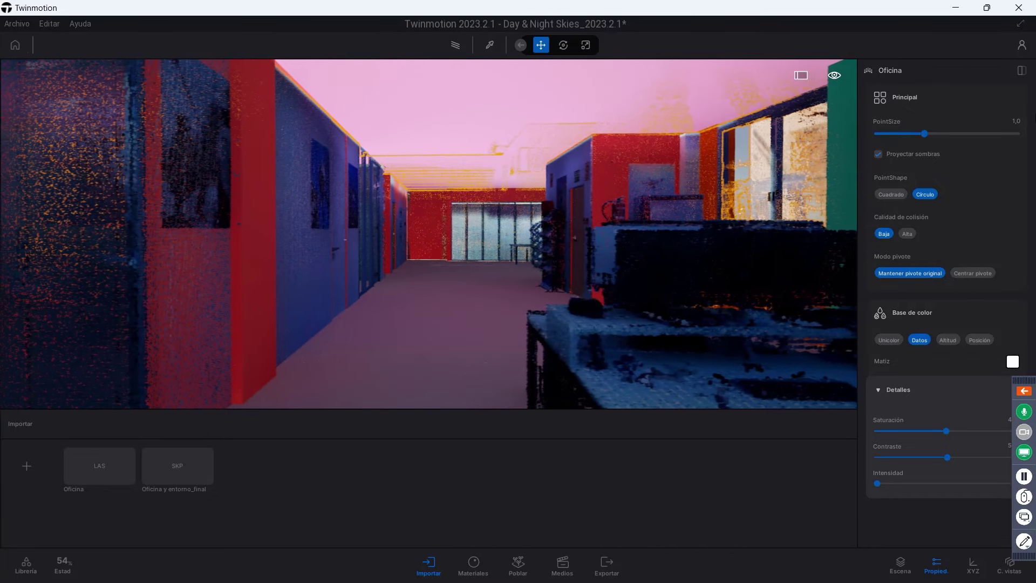
- Set the time of day to about 15:45 for afternoon sunlight through the office windows
click(834, 76)
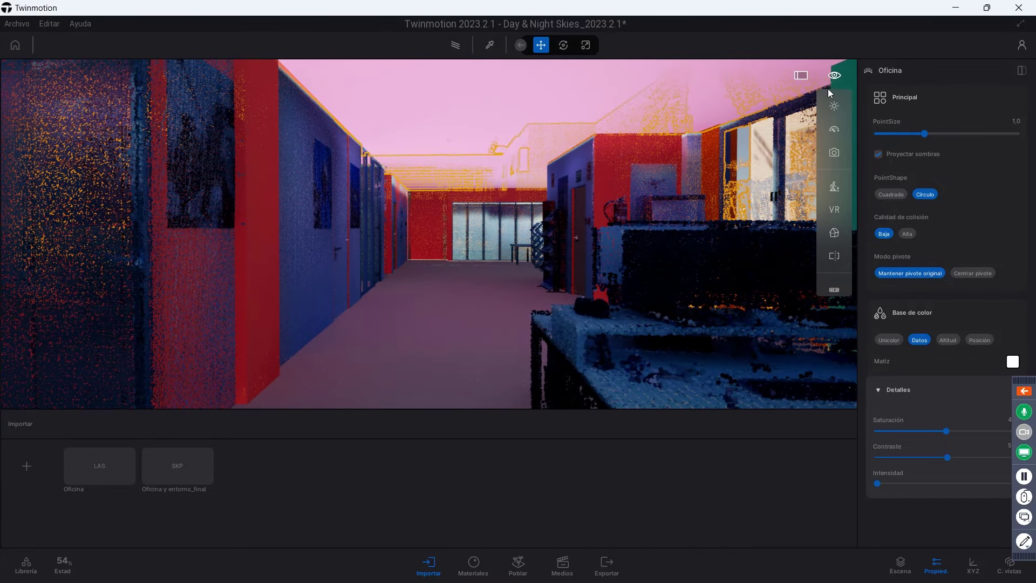
mouse_move(834, 106)
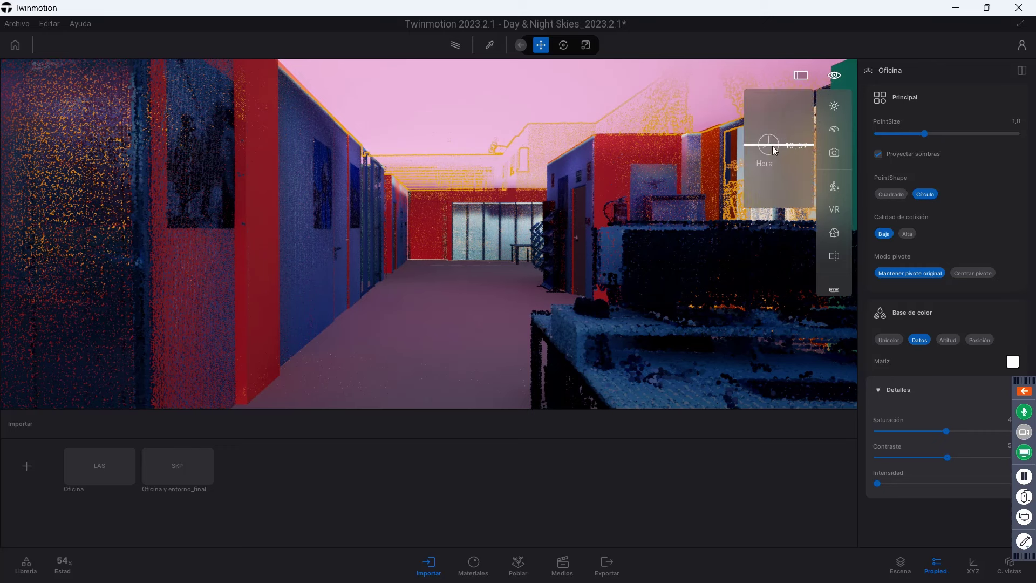
mouse_move(759, 163)
mouse_down()
mouse_move(763, 176)
mouse_move(772, 166)
mouse_up()
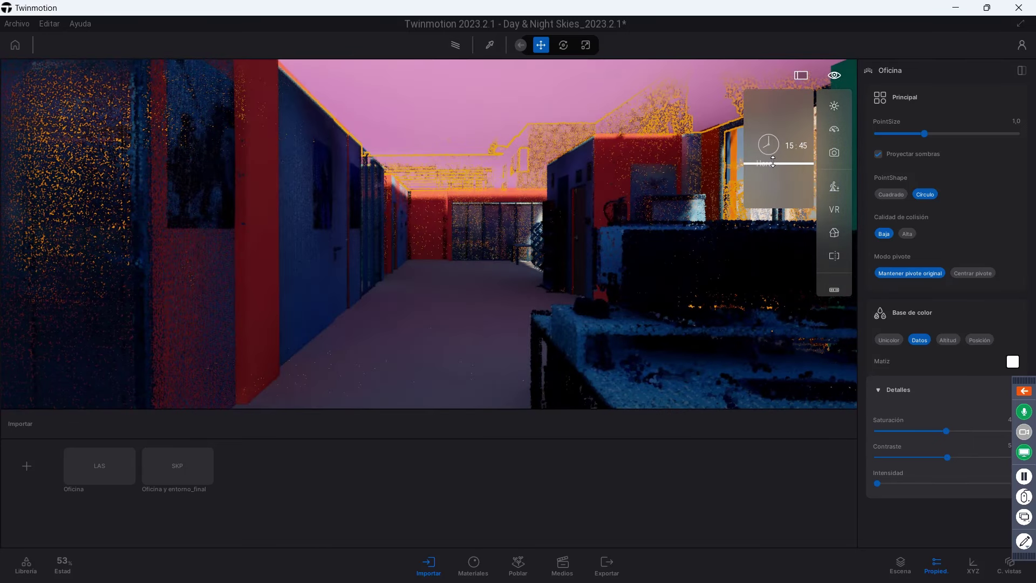
drag(772, 165, 647, 171)
key(Up)
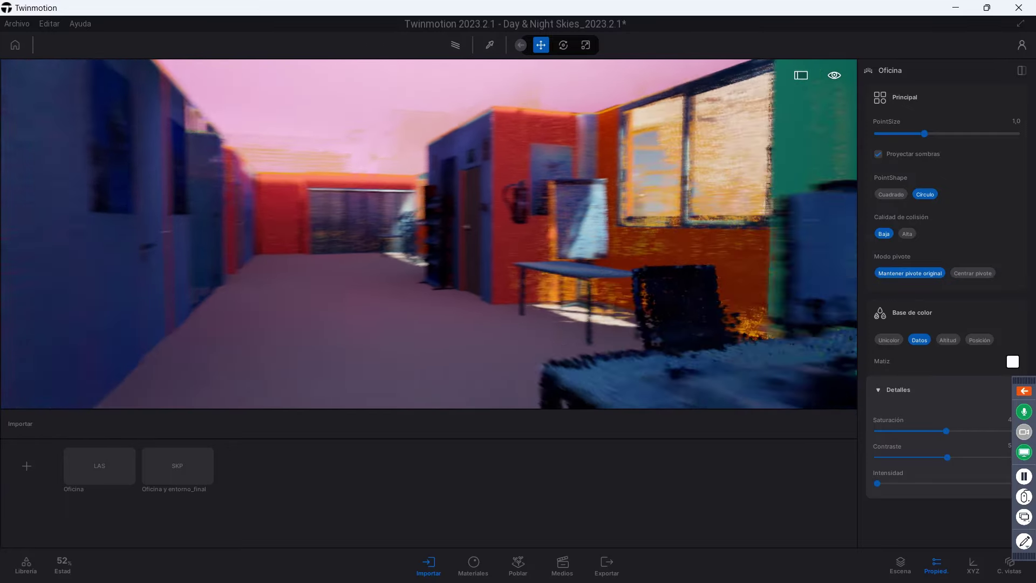
- Walk through the room and the blue doorway to view the signed wall
key(Left)
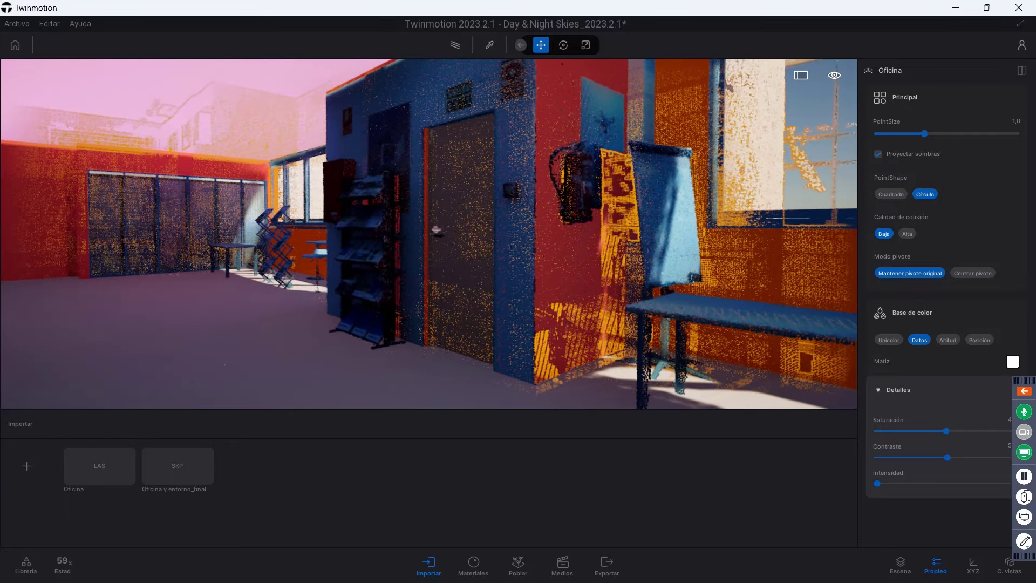
scroll(565, 98, up, 3)
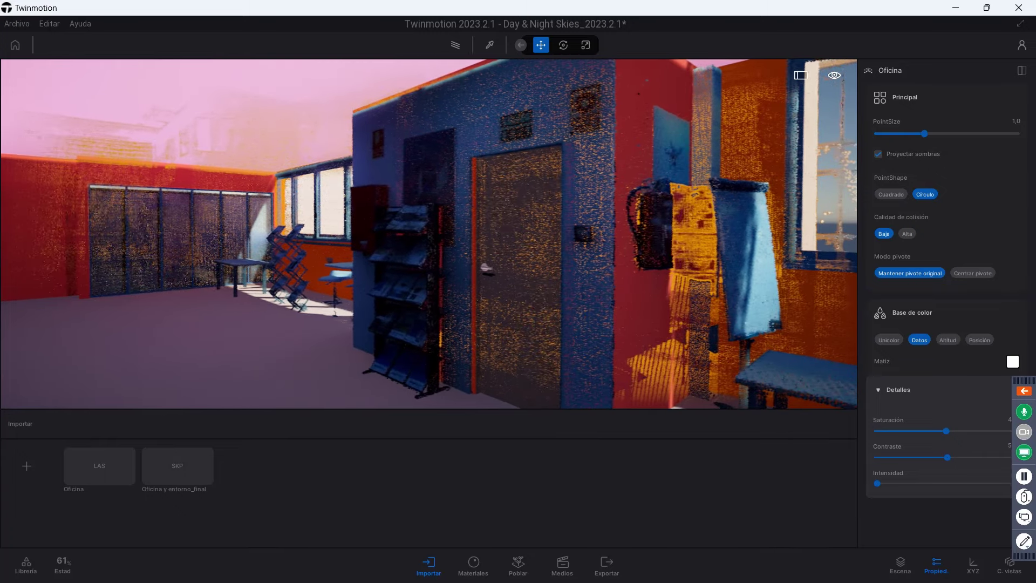
scroll(565, 99, down, 2)
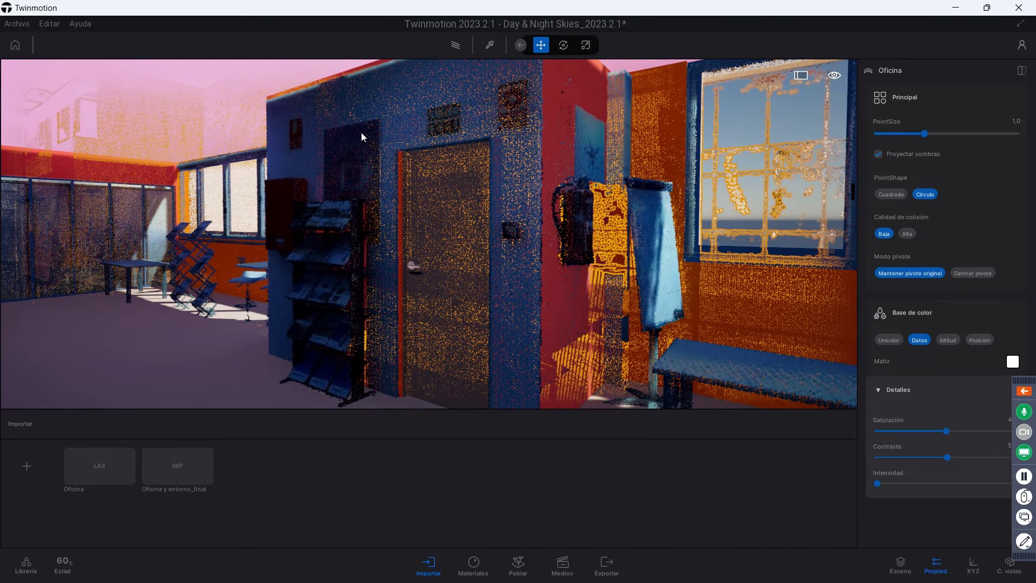
drag(361, 137, 267, 122)
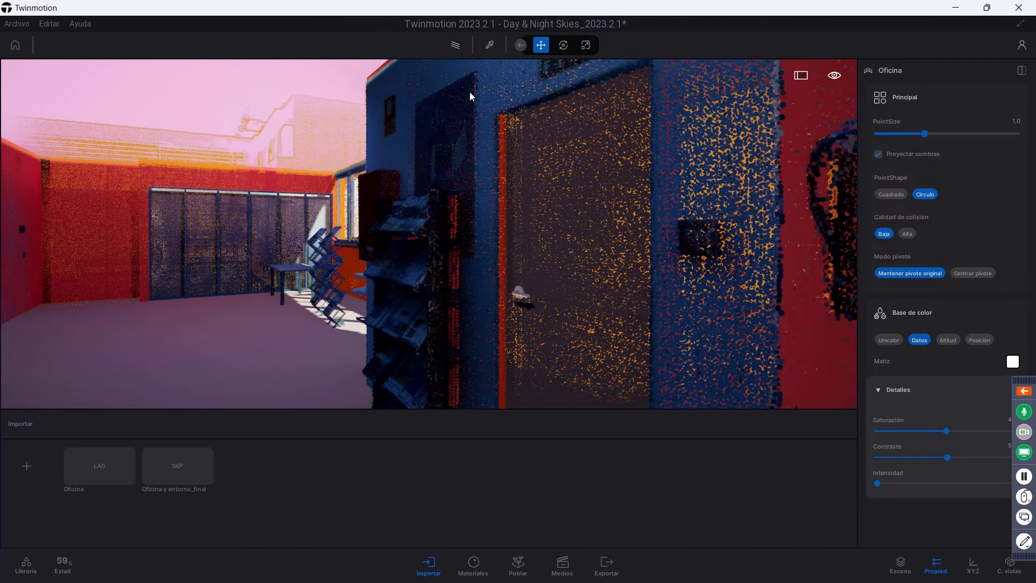
drag(468, 193, 744, 227)
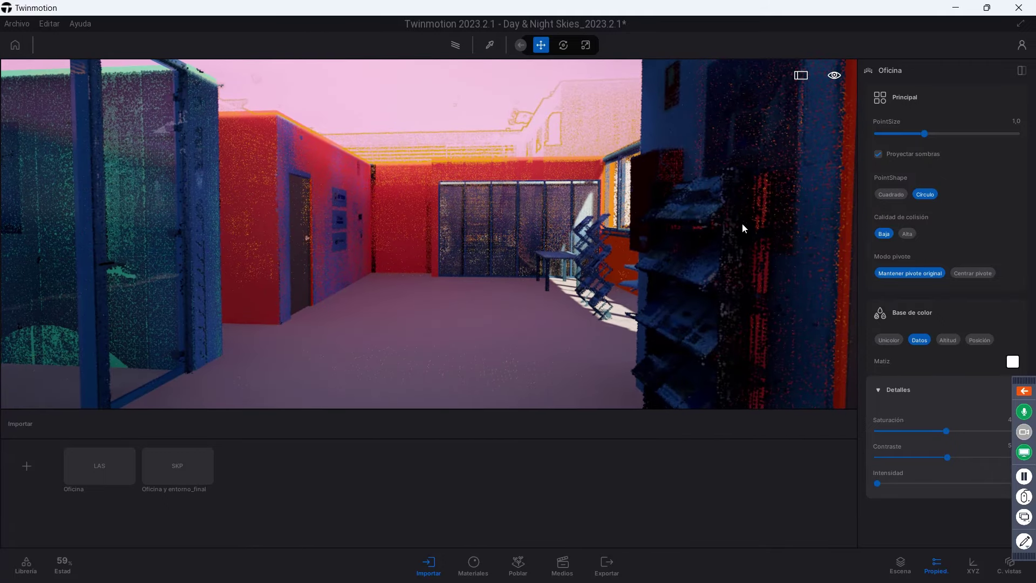
key(Up)
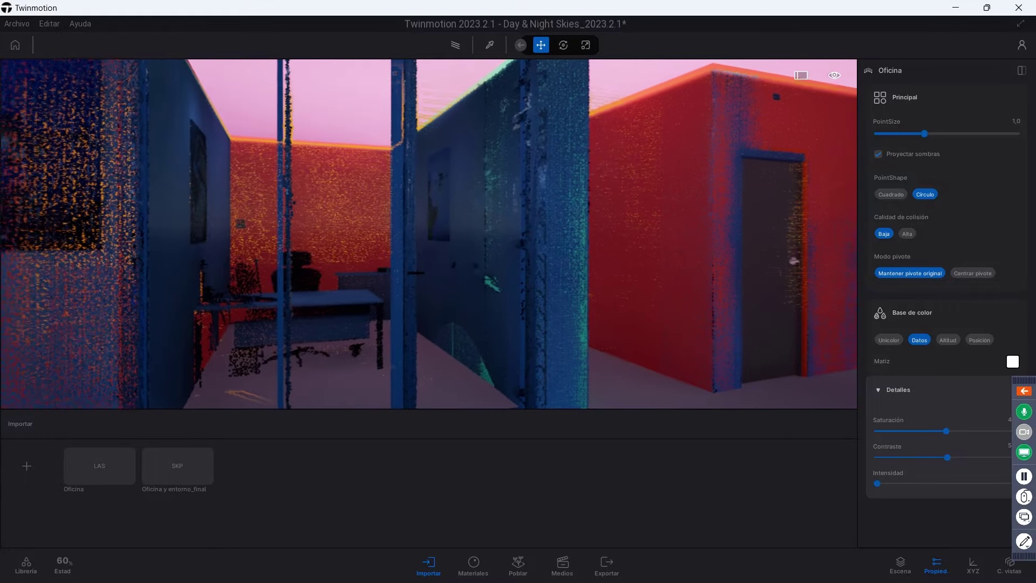
key(Up)
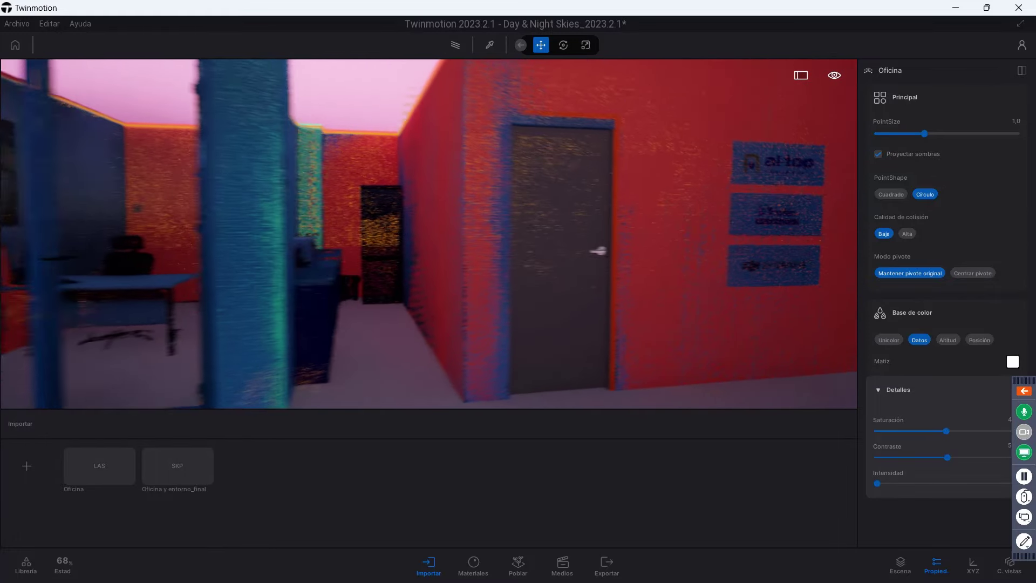
key(Up)
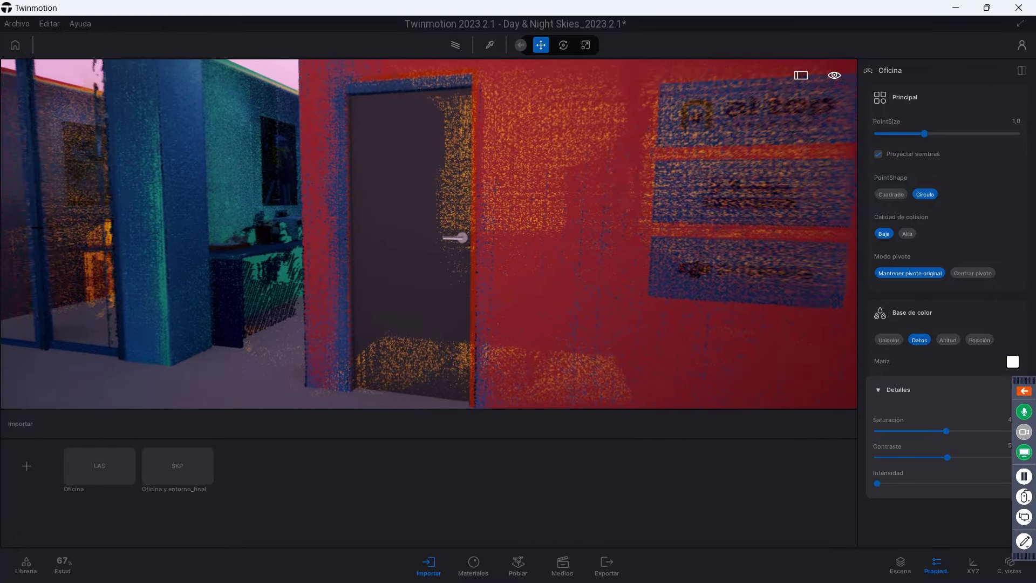
key(Down)
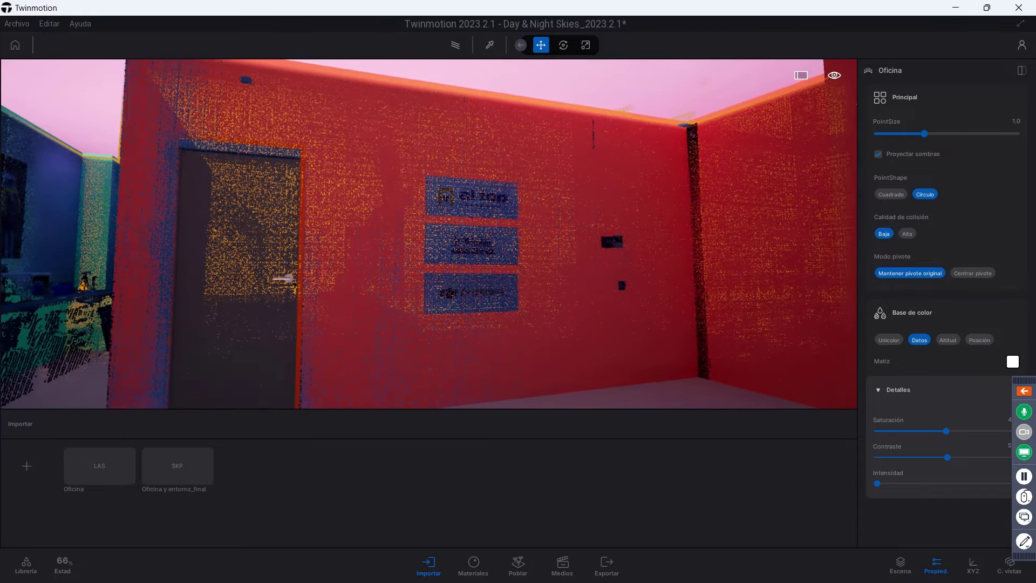
- Turn past the stools and office desks, then head down the sunlit corridor
key(Right)
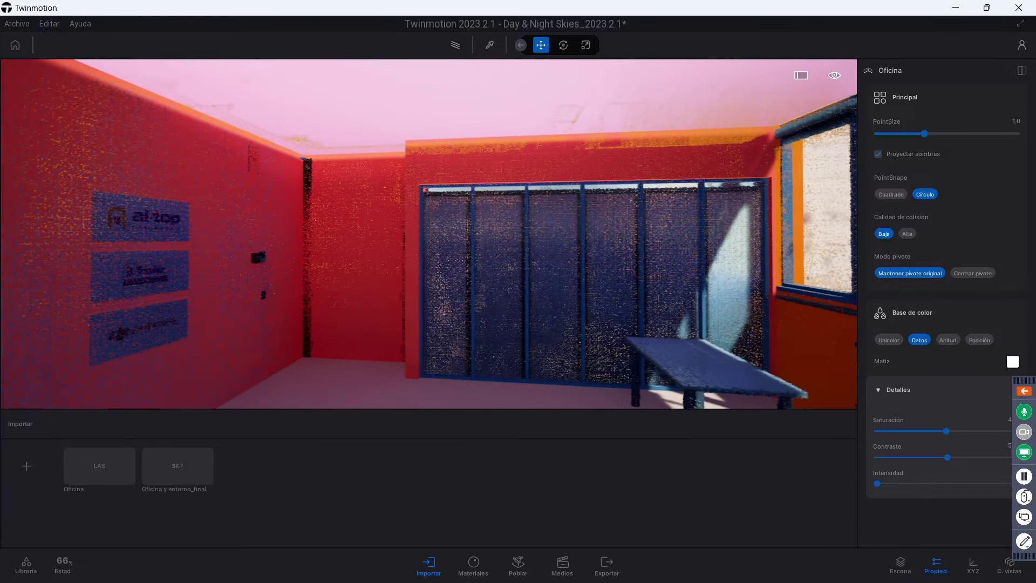
key(Right)
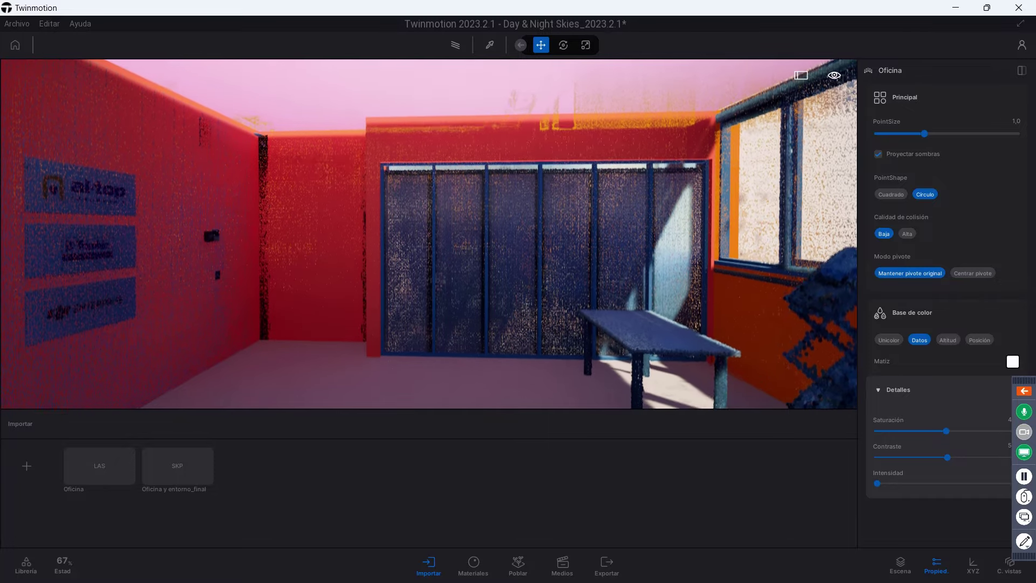
key(Right)
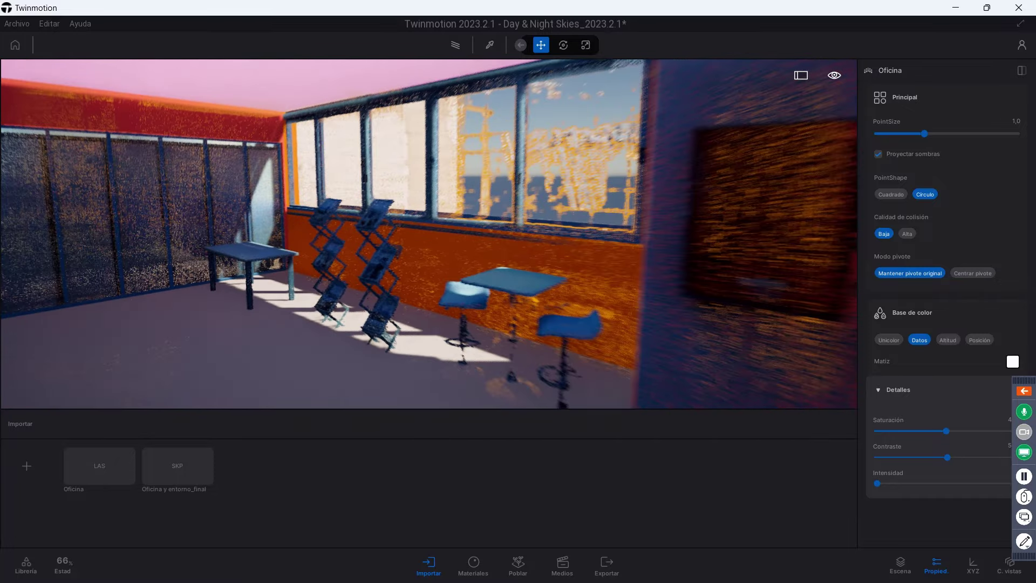
key(Up)
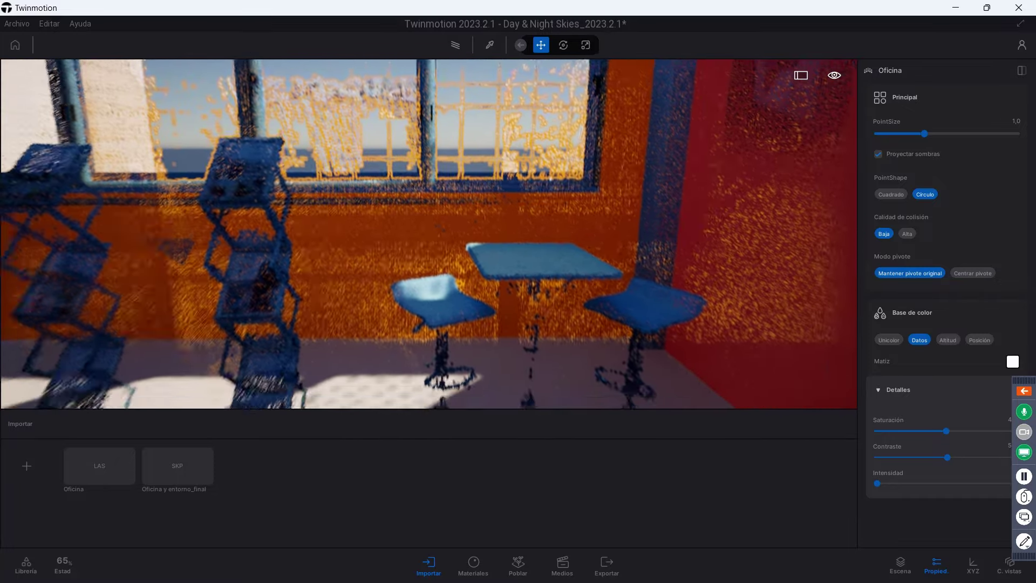
key(Down)
key(Left)
key(Right)
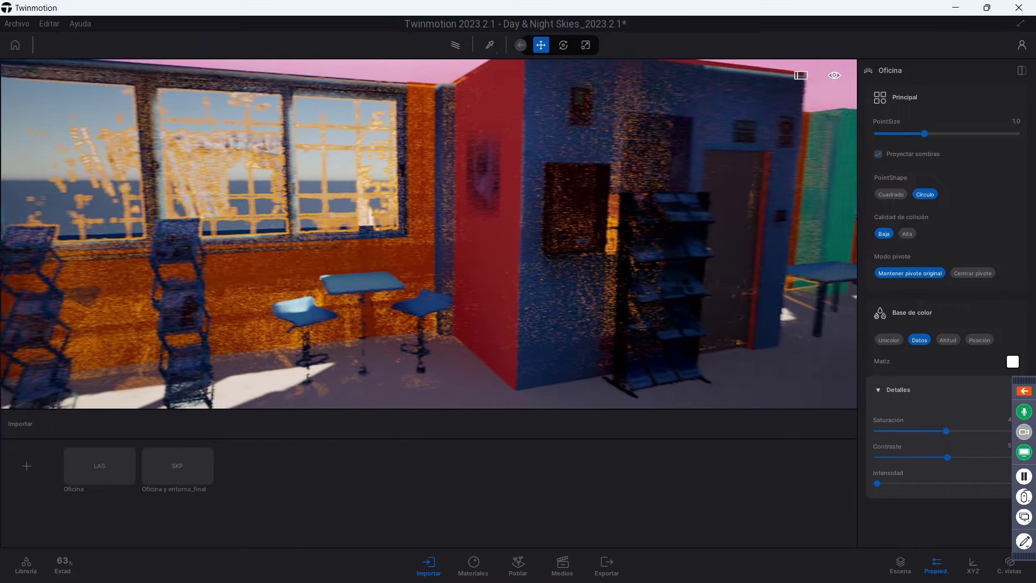
key(Right)
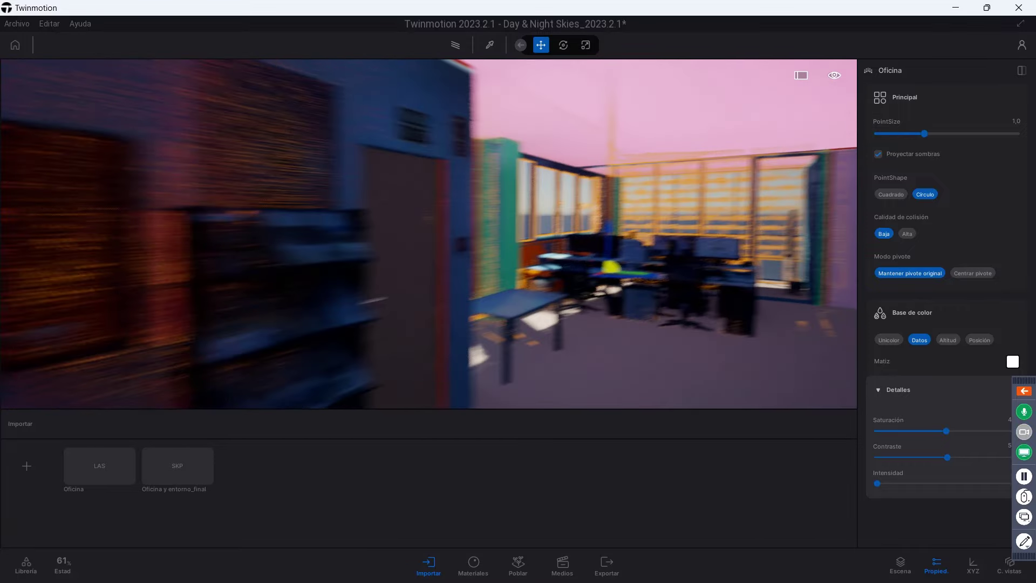
key(Up)
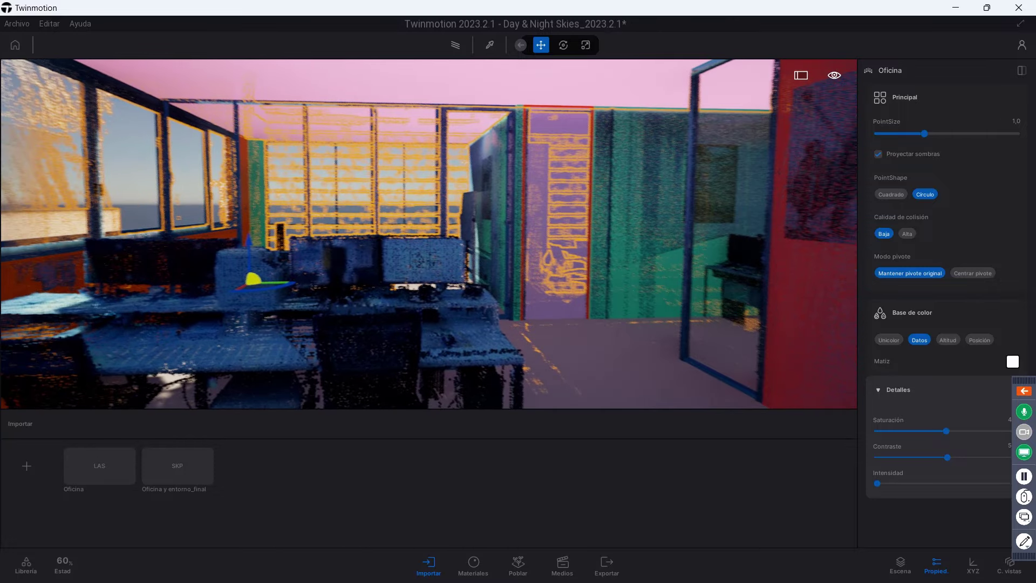
key(Down)
key(Left)
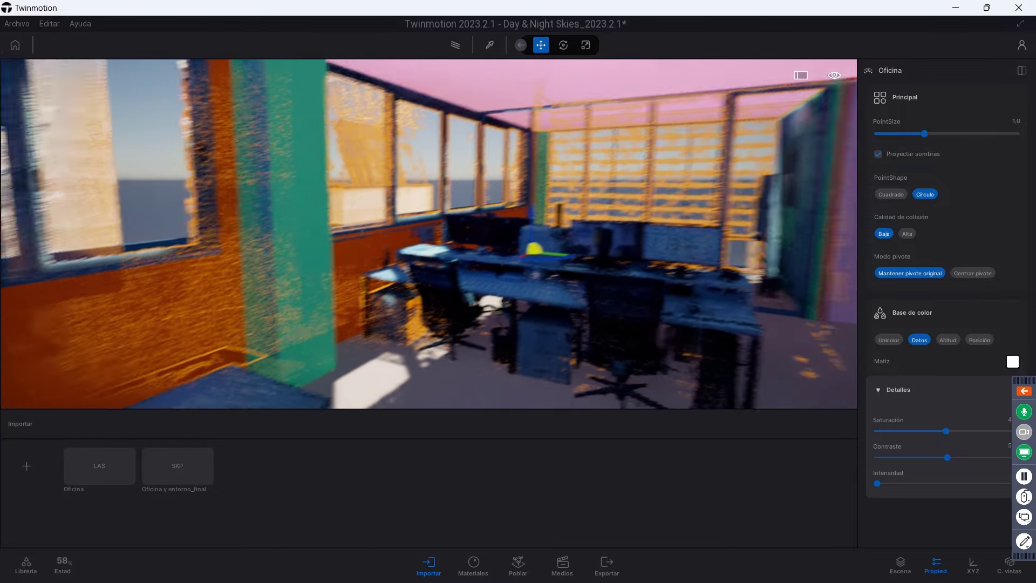
key(Left)
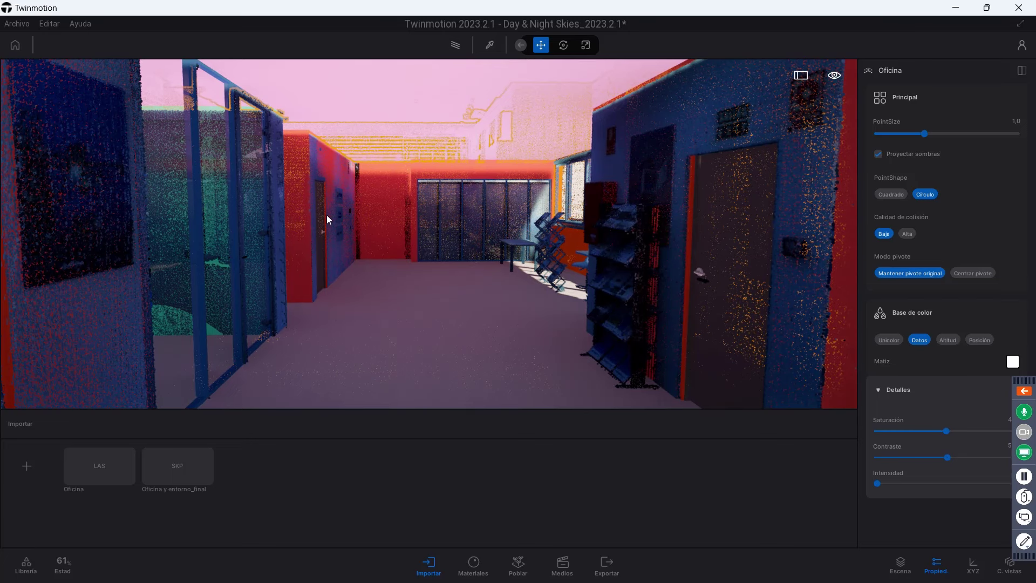
drag(328, 218, 242, 221)
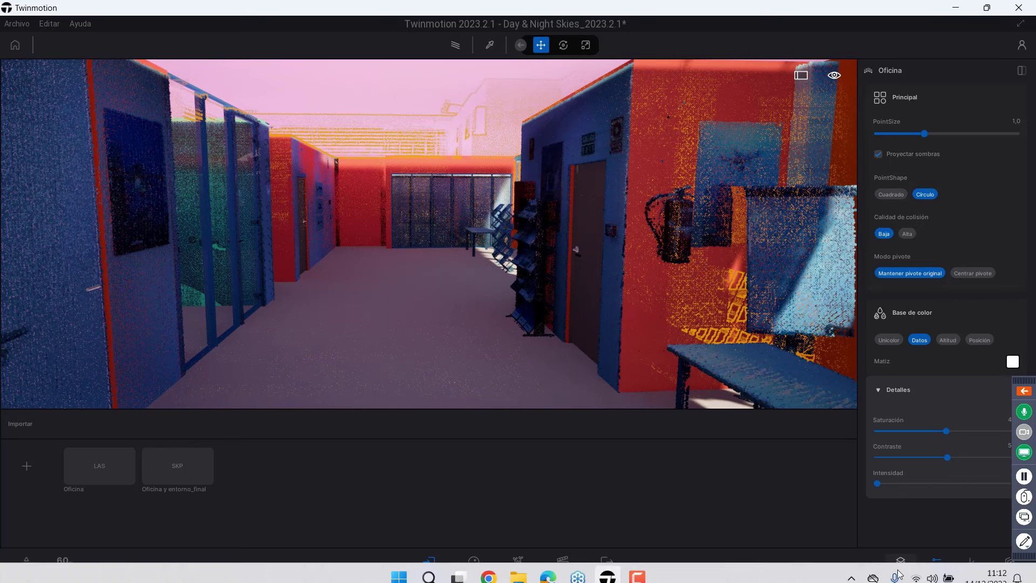
- Show the Scene graph of imported models and back the camera up the corridor
click(900, 565)
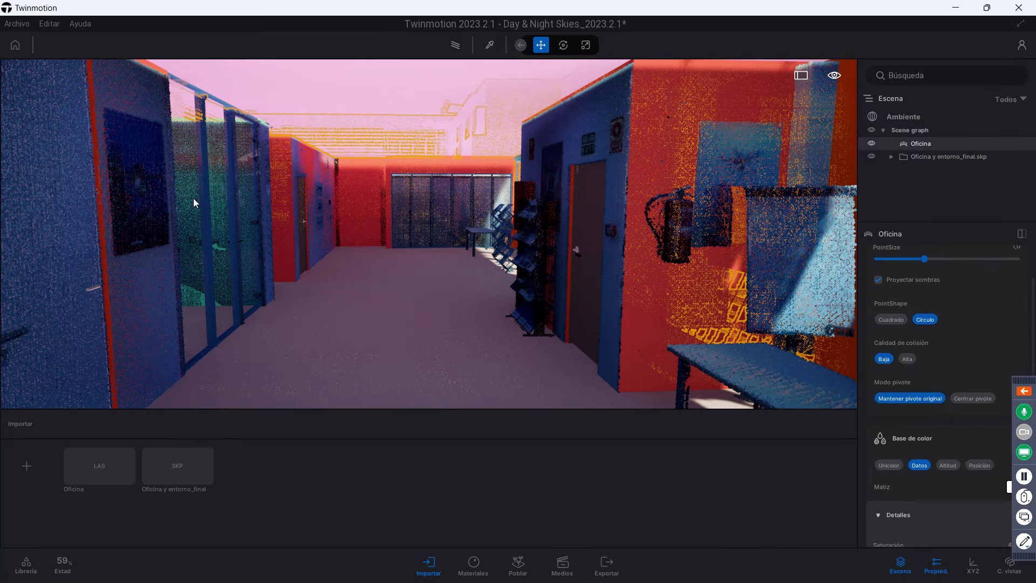
key(Down)
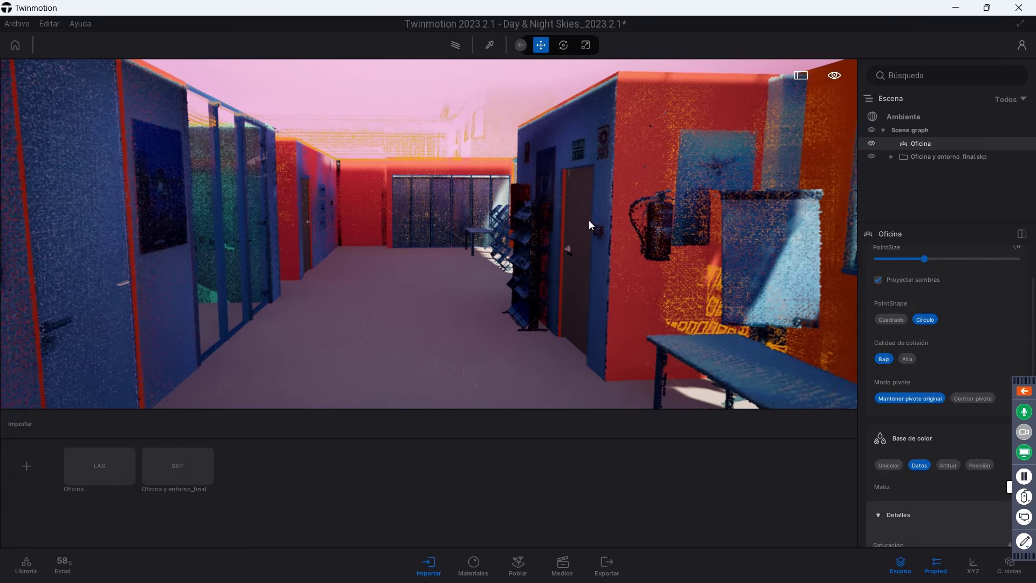
key(Down)
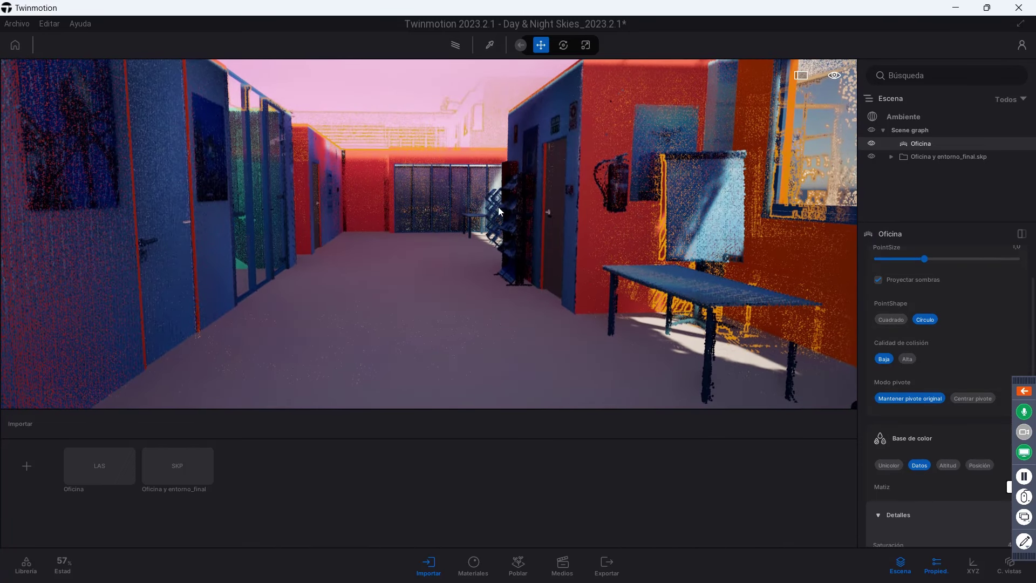
key(Down)
key(Left)
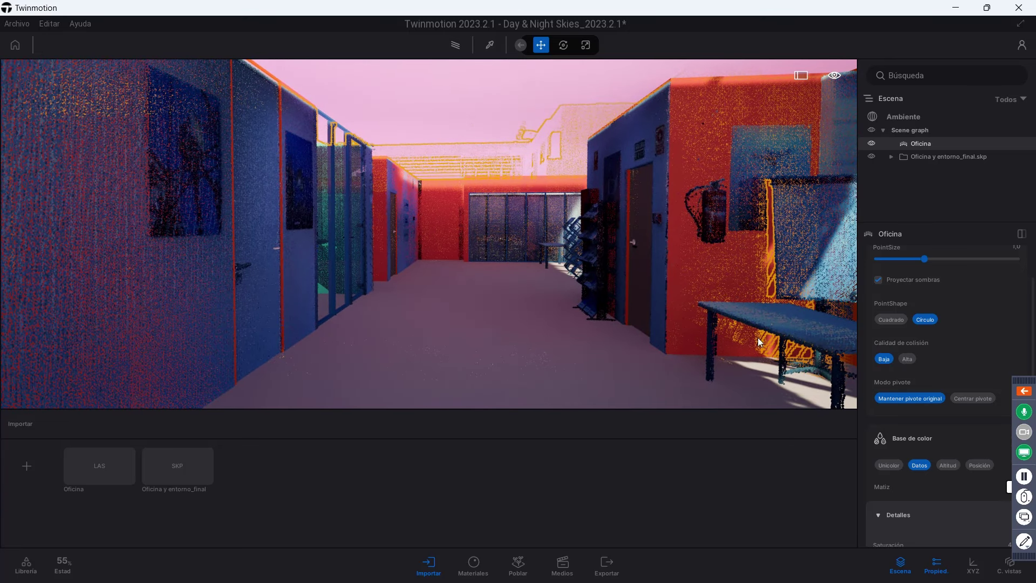
key(Down)
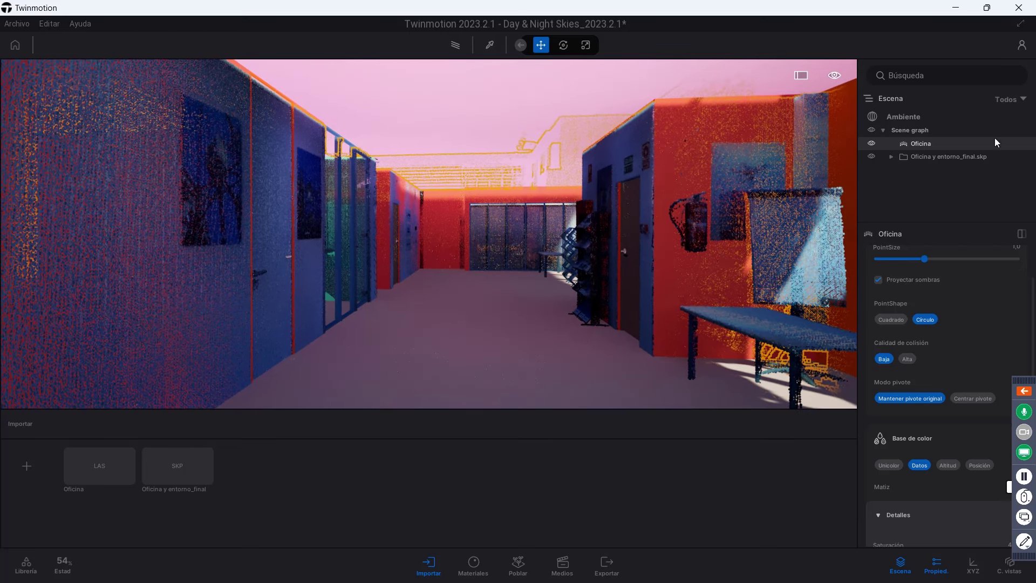
- Hide the Oficina point cloud after comparing it on and off, then deselect it
click(872, 157)
click(871, 144)
drag(538, 204, 804, 198)
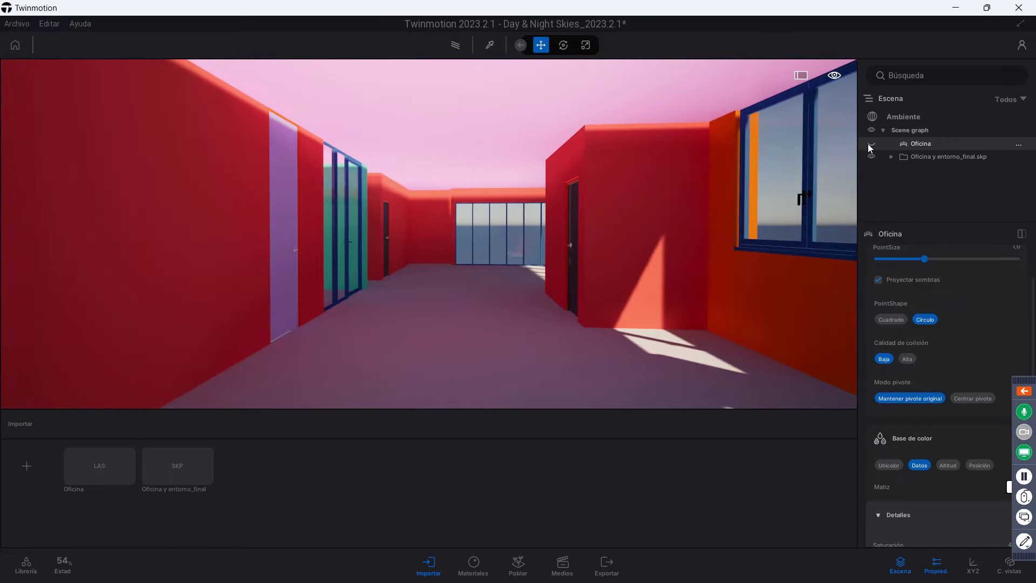
click(872, 143)
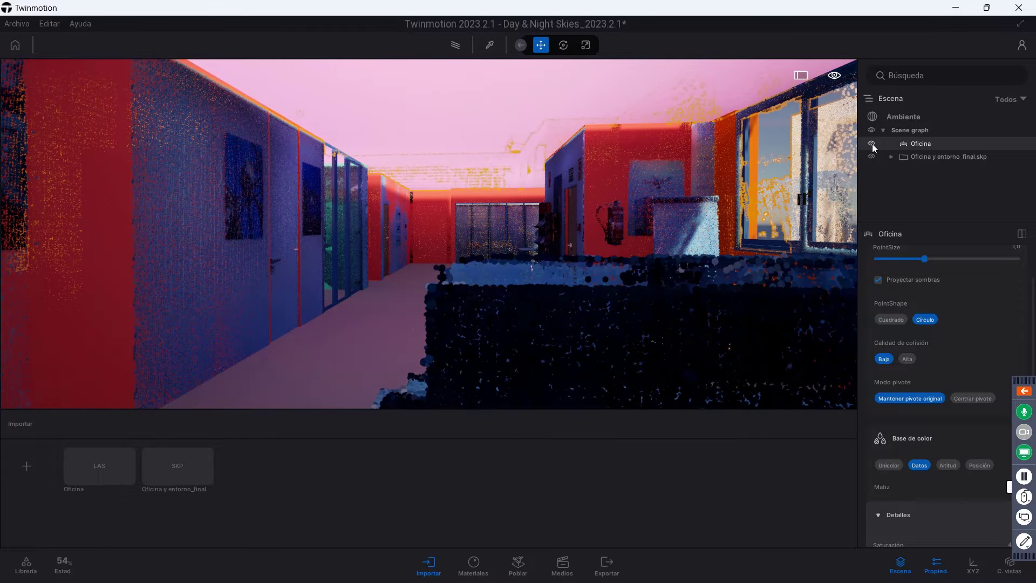
click(872, 144)
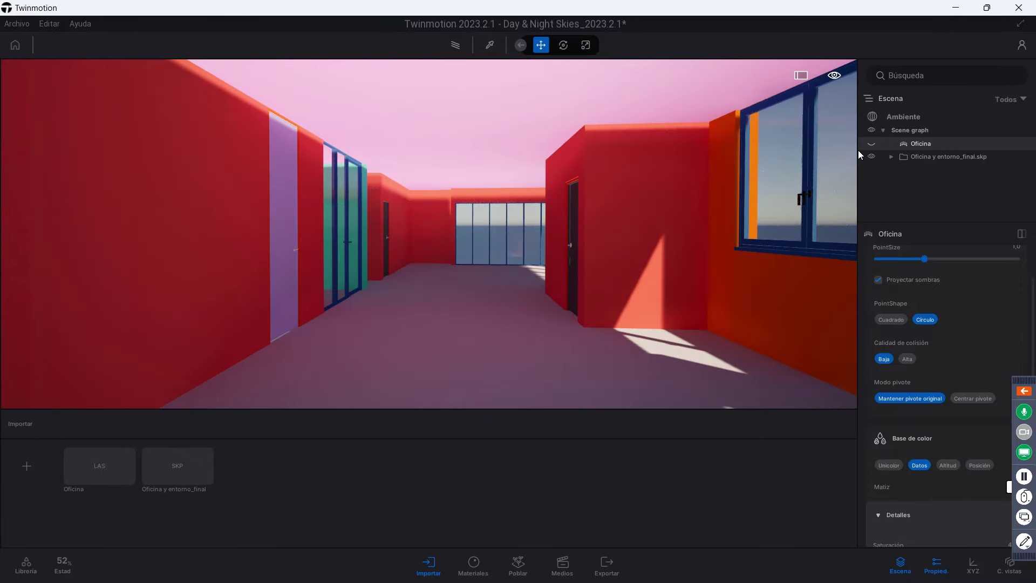
drag(858, 150, 606, 211)
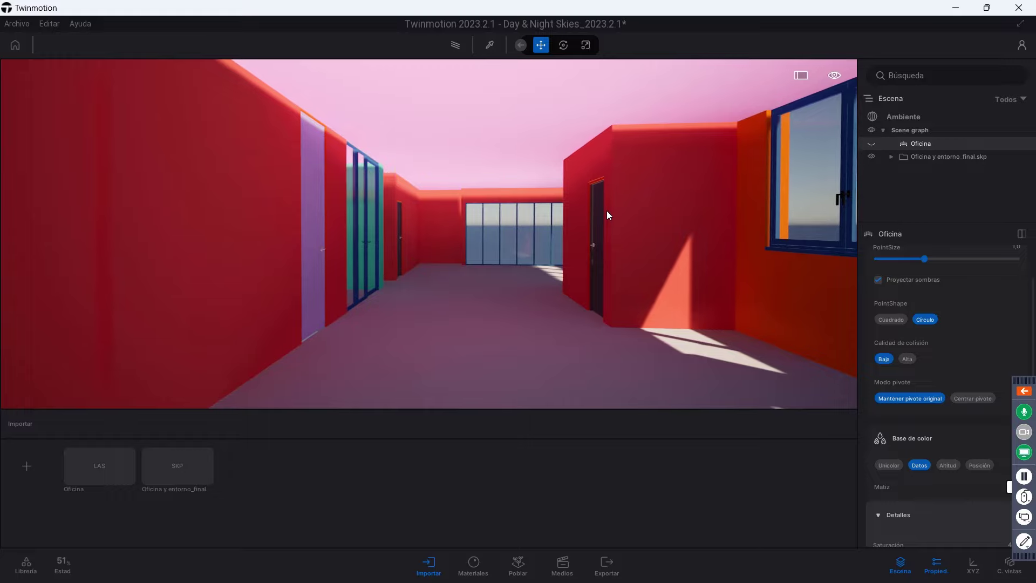
click(593, 215)
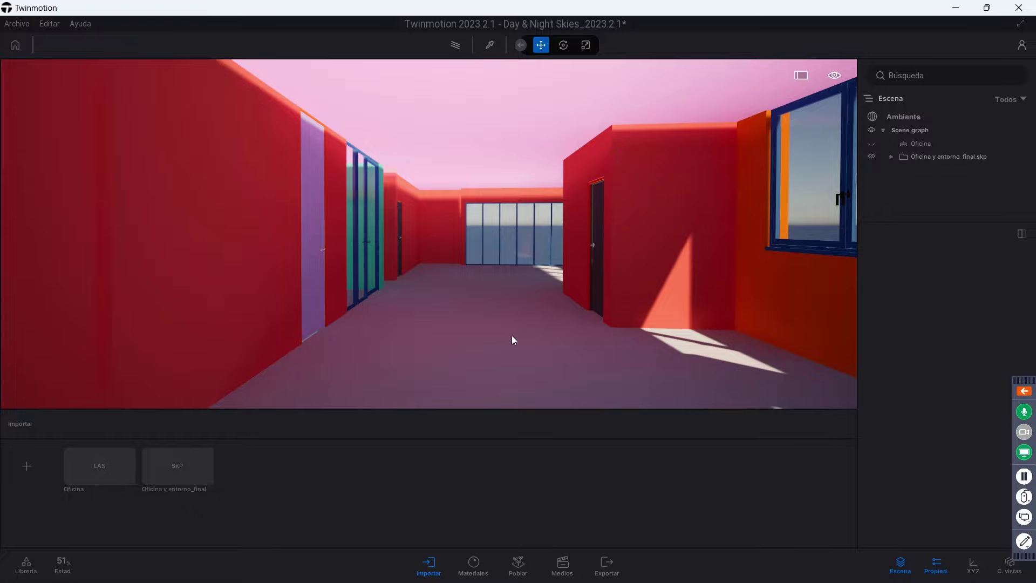
- Browse the library's Hormigón concrete materials and try the favourites filter
click(29, 568)
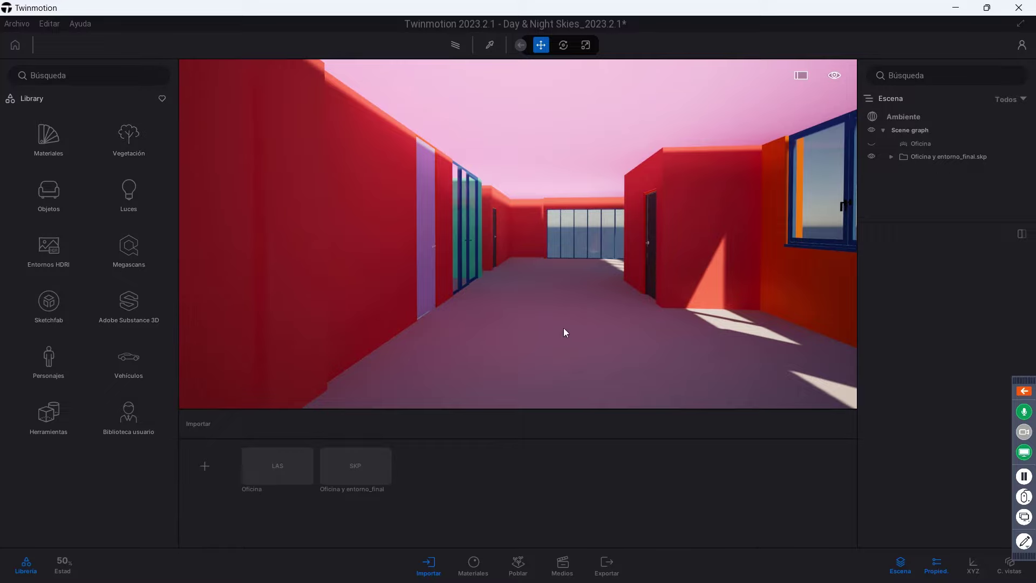
click(50, 140)
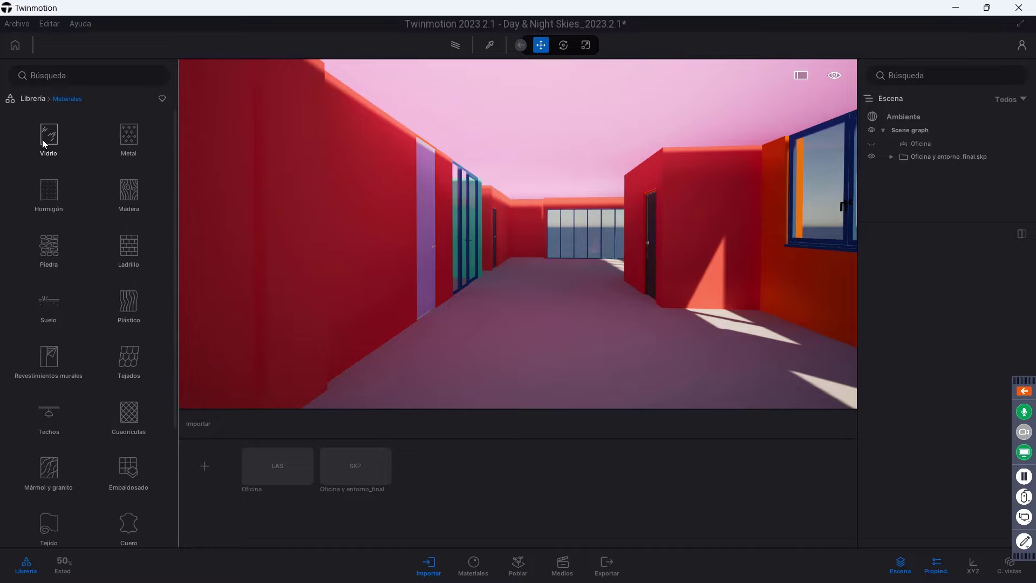
click(57, 193)
scroll(83, 328, down, 3)
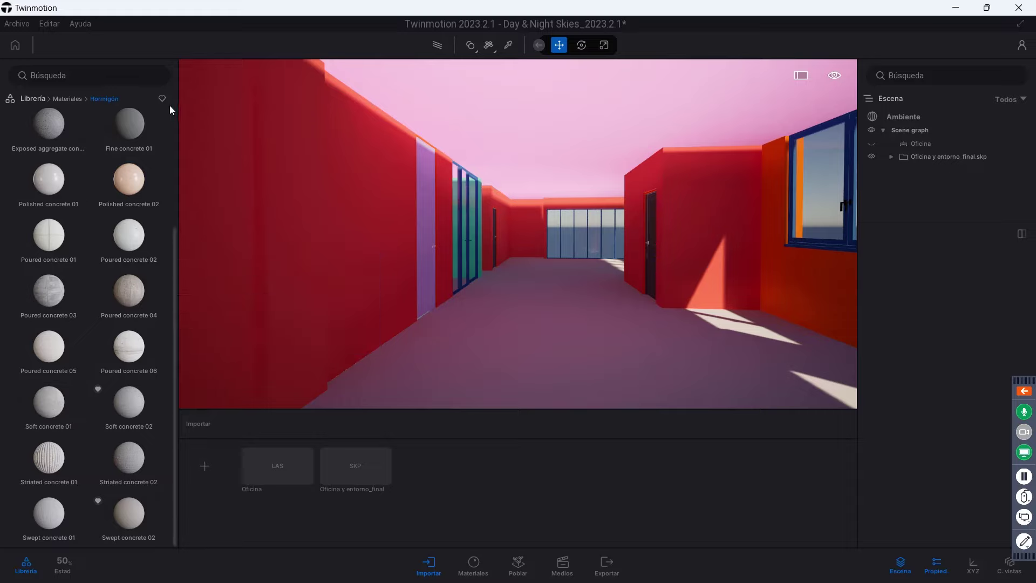
click(64, 99)
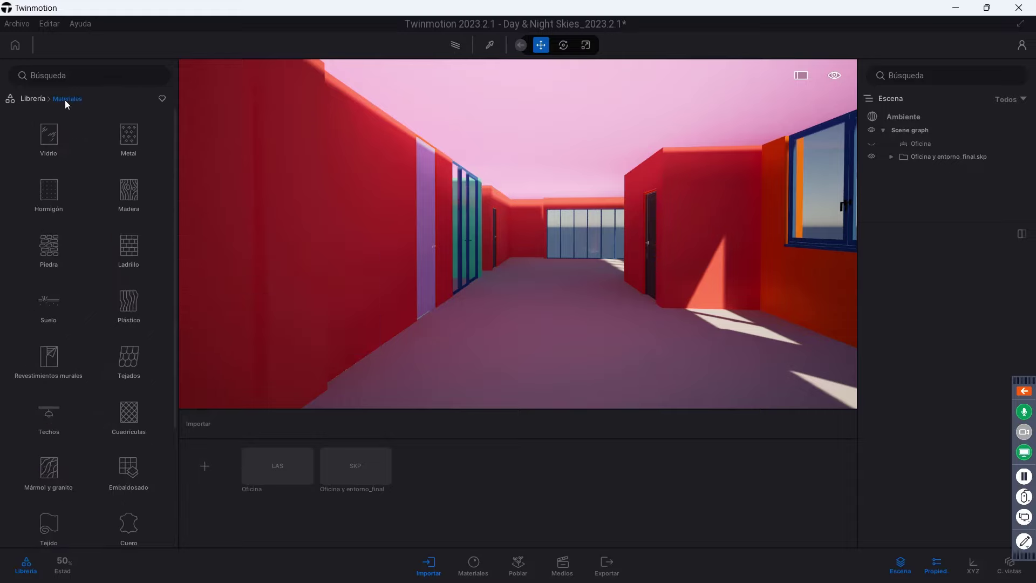
click(162, 98)
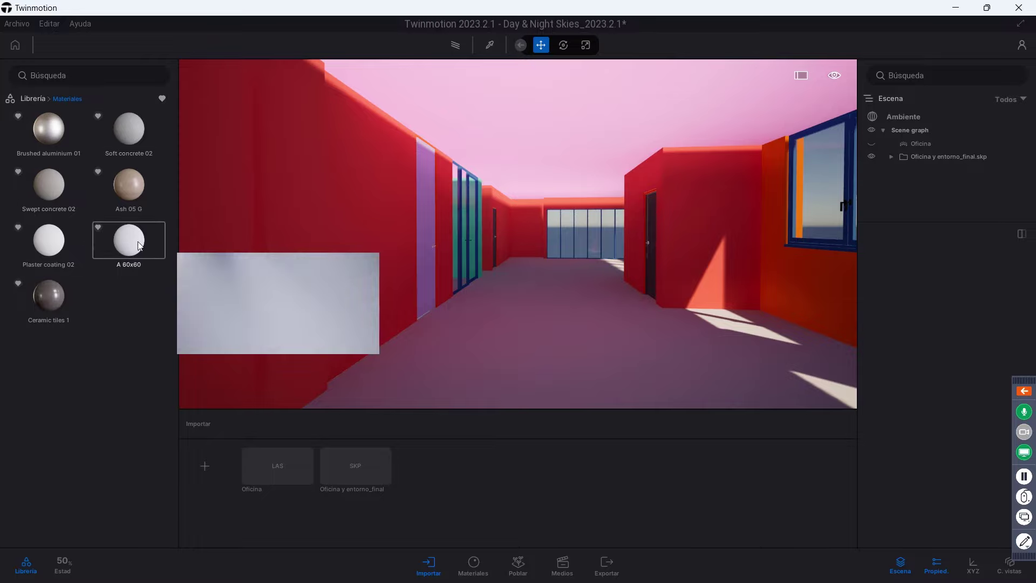
click(34, 99)
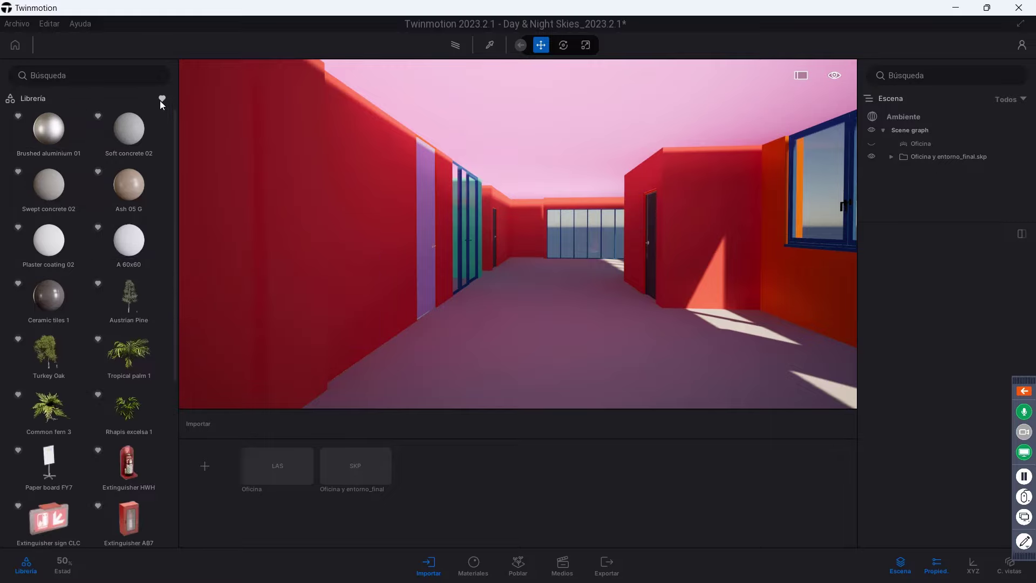
click(161, 99)
- Apply Soft concrete 01 from Materiales > Hormigón to the corridor floor
click(47, 146)
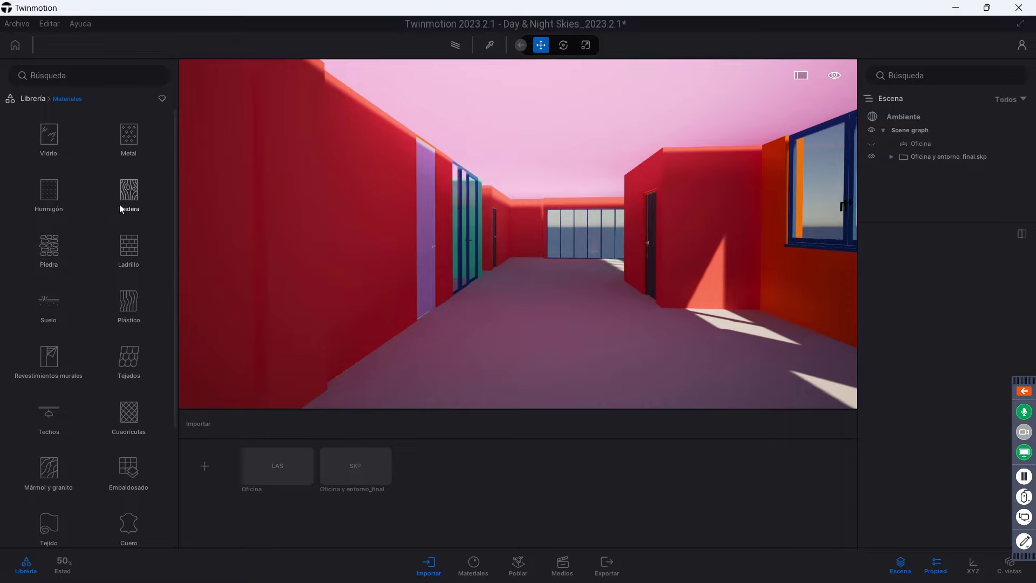
click(49, 191)
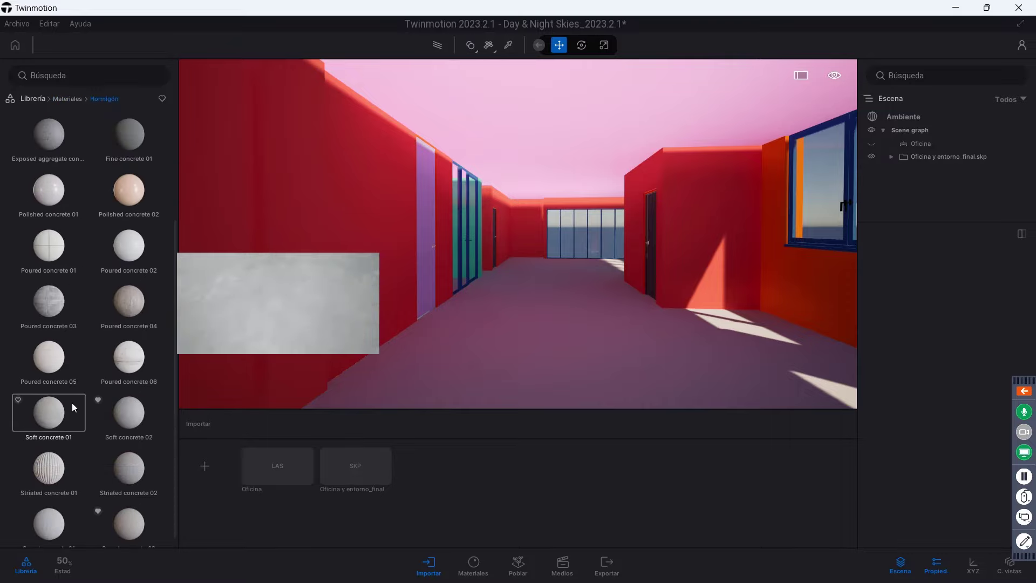
drag(75, 407, 500, 381)
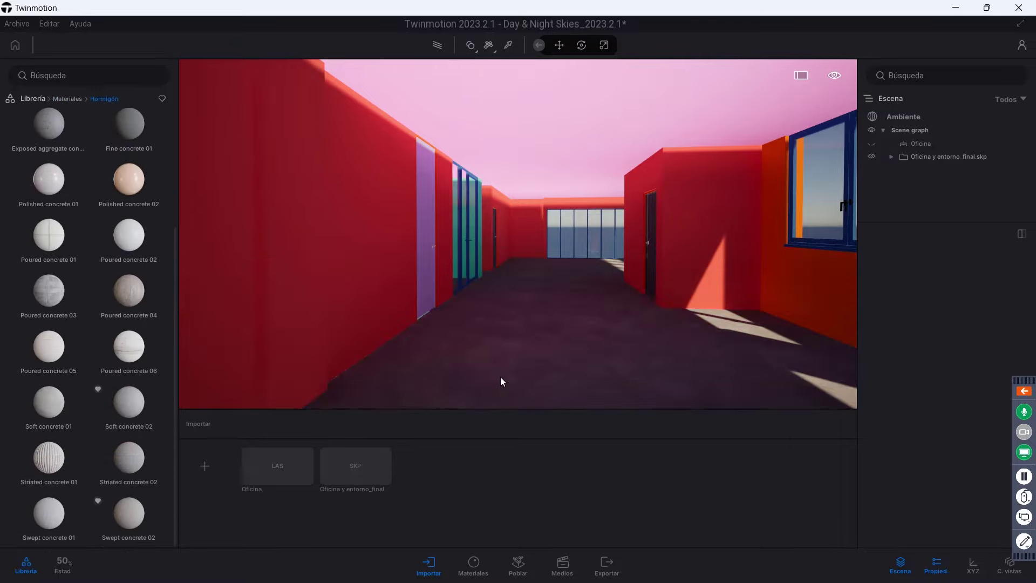
drag(554, 318, 462, 244)
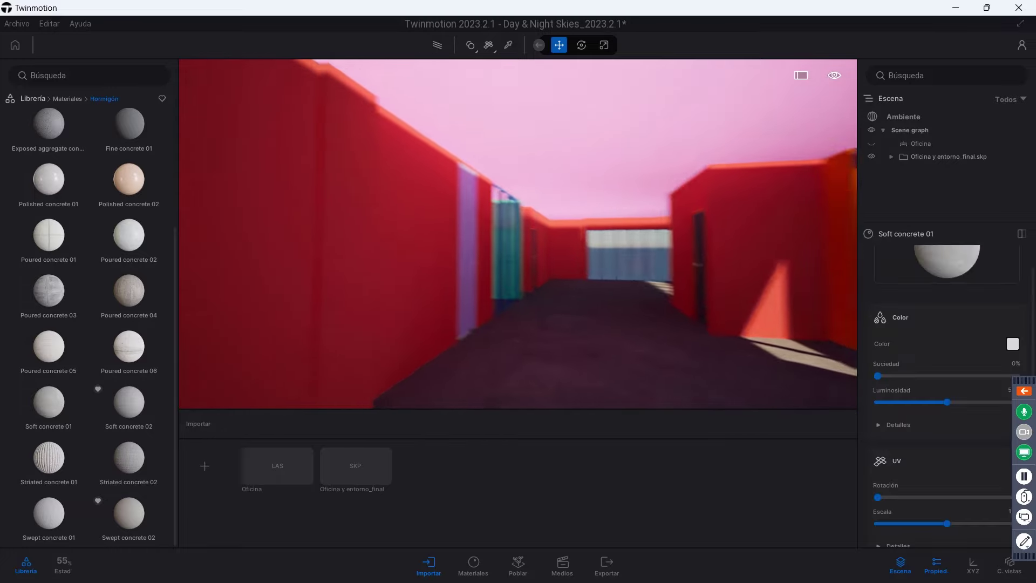
- Apply the favourite Plaster coating 02 material to the red corridor walls
click(33, 98)
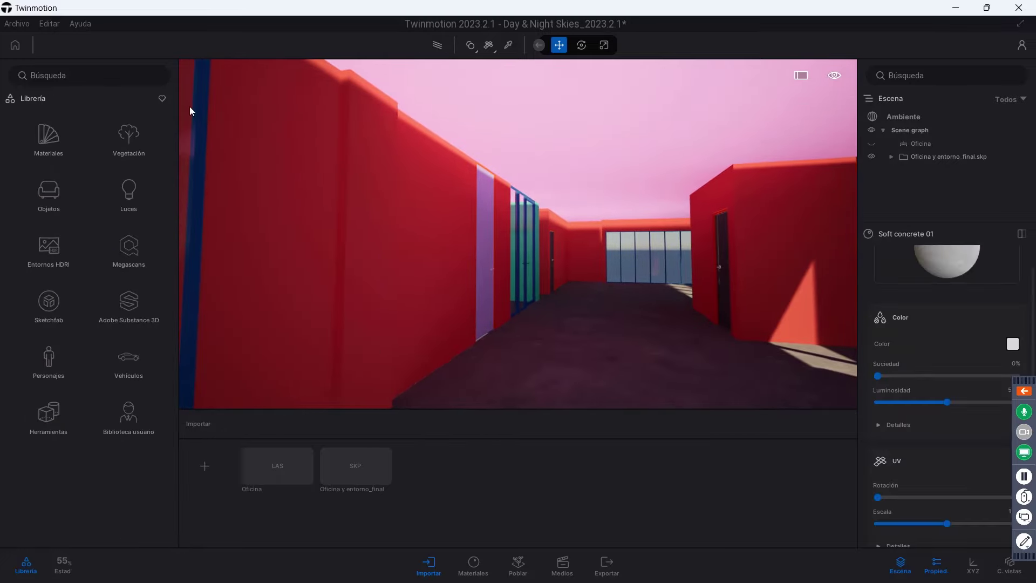
click(162, 99)
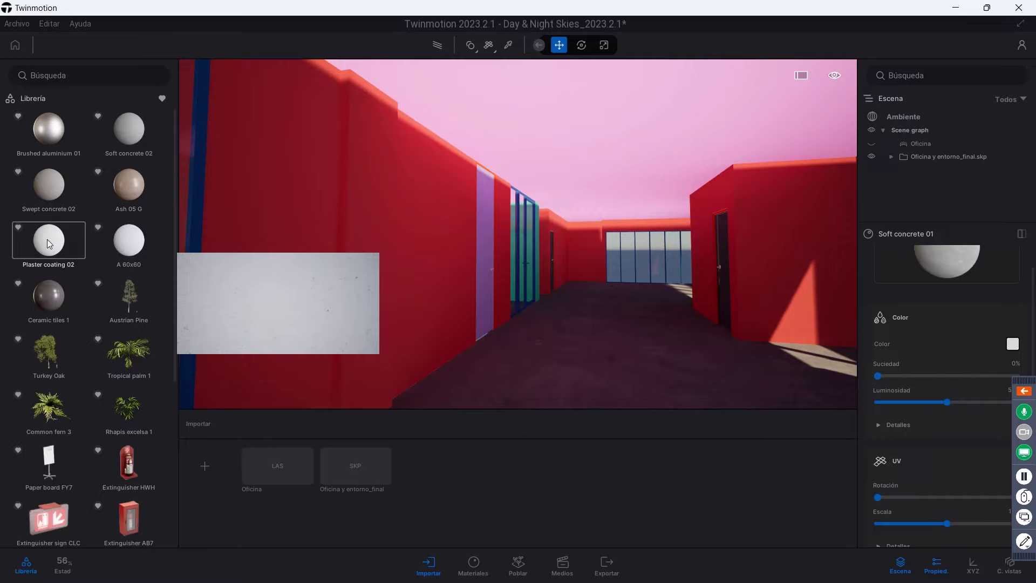
mouse_move(47, 238)
mouse_down()
mouse_move(319, 242)
mouse_move(345, 253)
mouse_up()
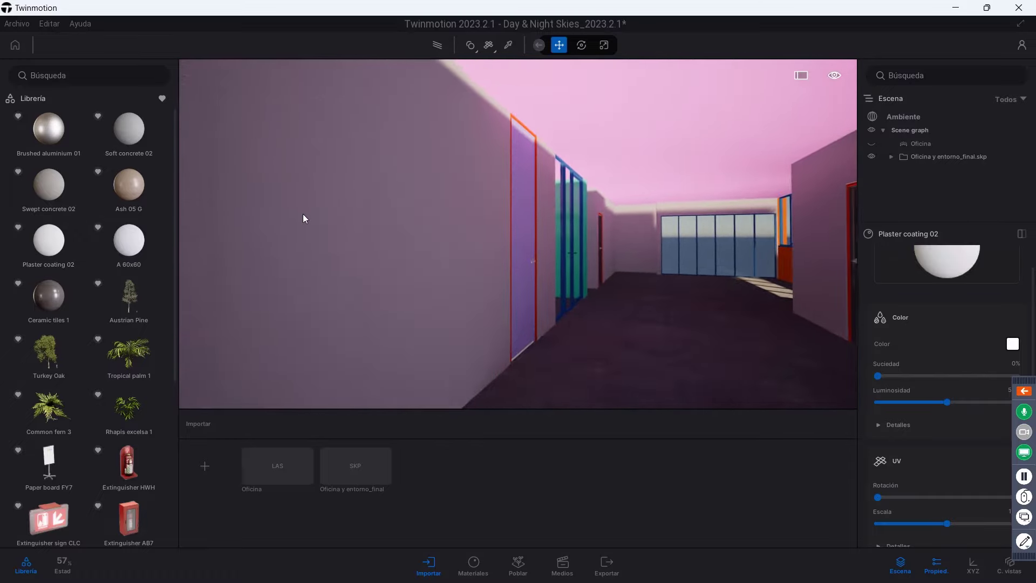
mouse_move(303, 218)
mouse_down()
mouse_move(300, 155)
mouse_move(345, 157)
mouse_move(348, 202)
mouse_up()
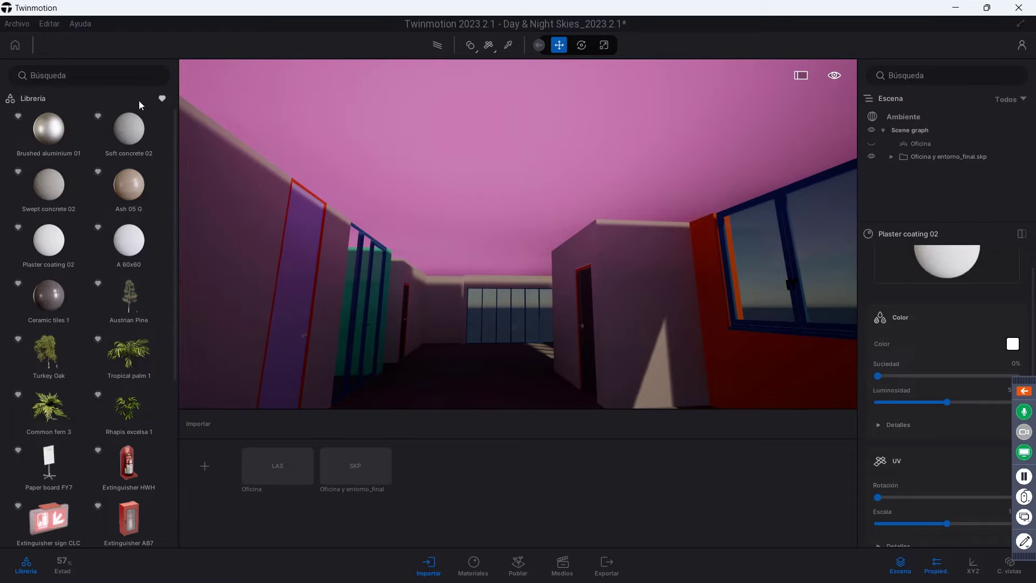
mouse_move(128, 241)
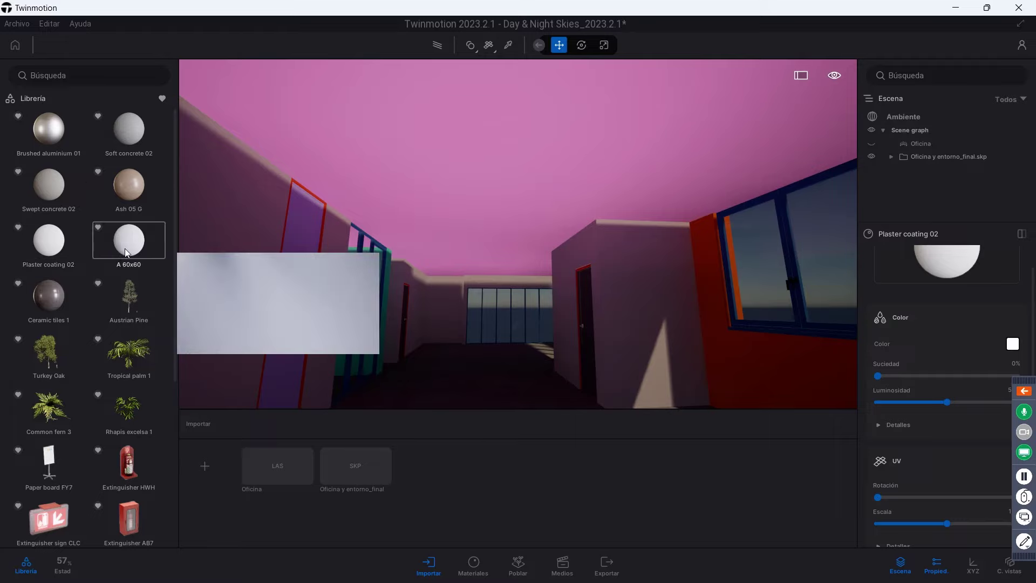
- Apply the A 60x60 tile material from the Techos category to the corridor ceiling
click(161, 100)
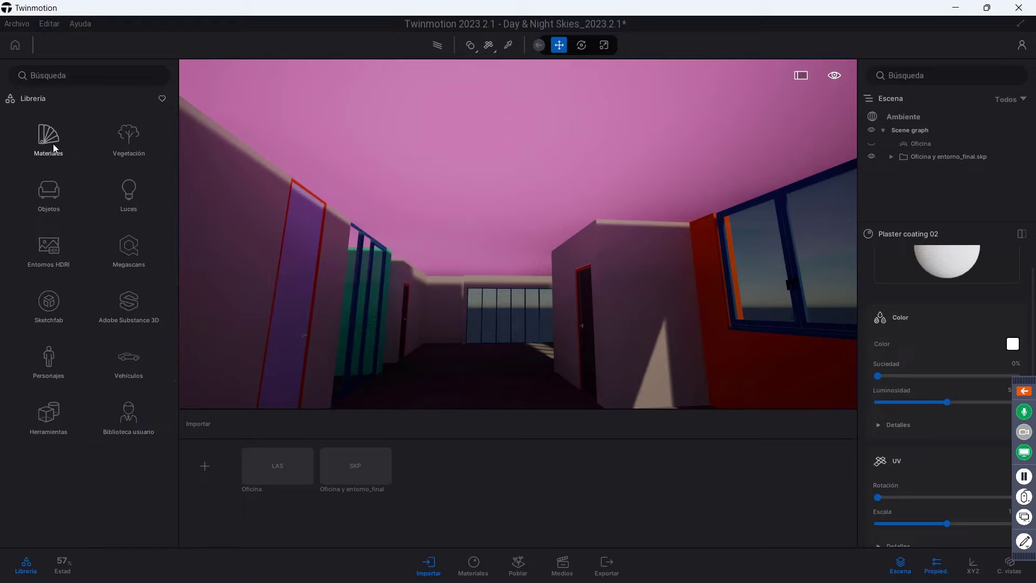
click(46, 147)
scroll(91, 418, down, 1)
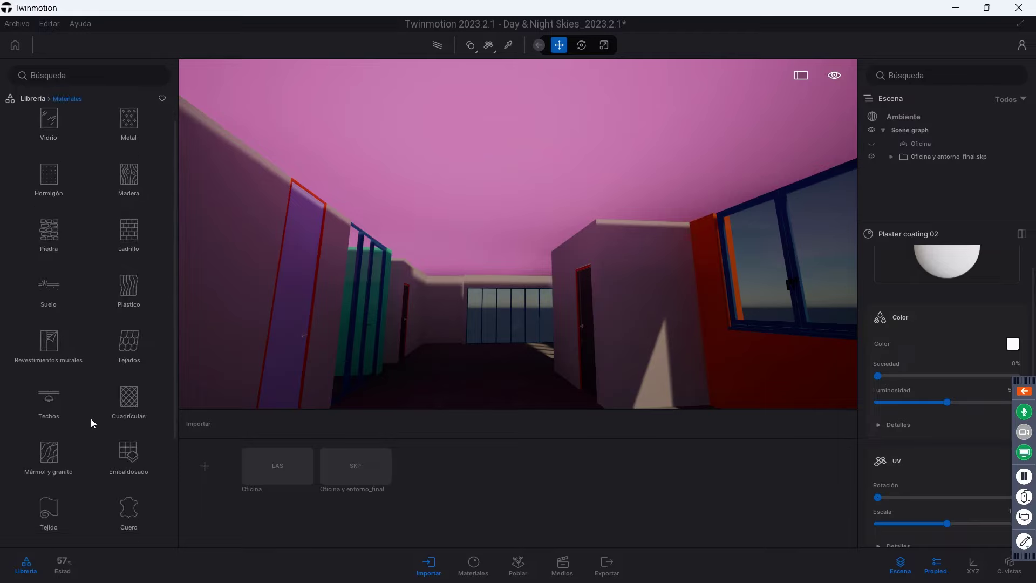
click(57, 402)
mouse_move(49, 131)
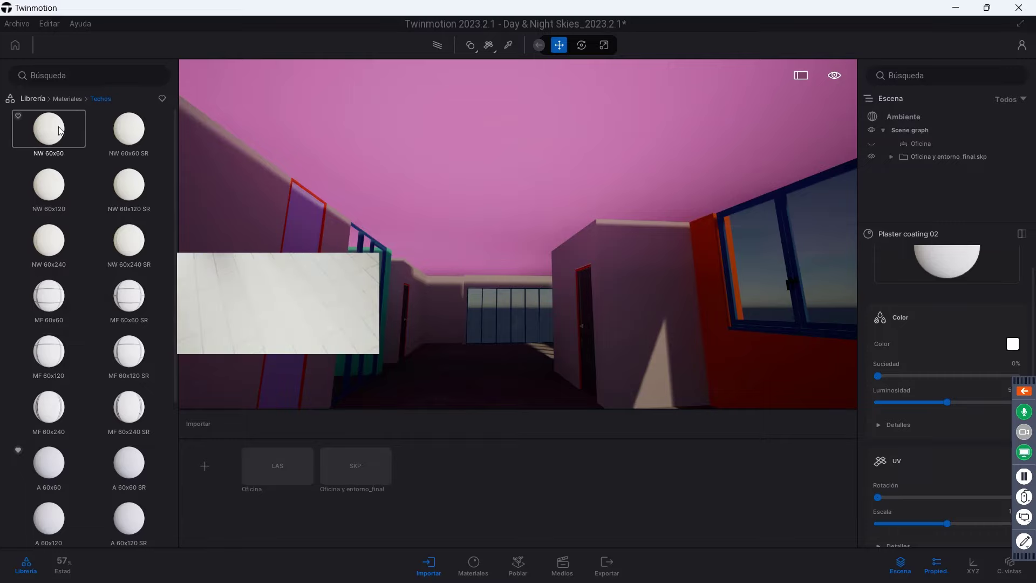
scroll(95, 348, down, 2)
scroll(87, 358, down, 2)
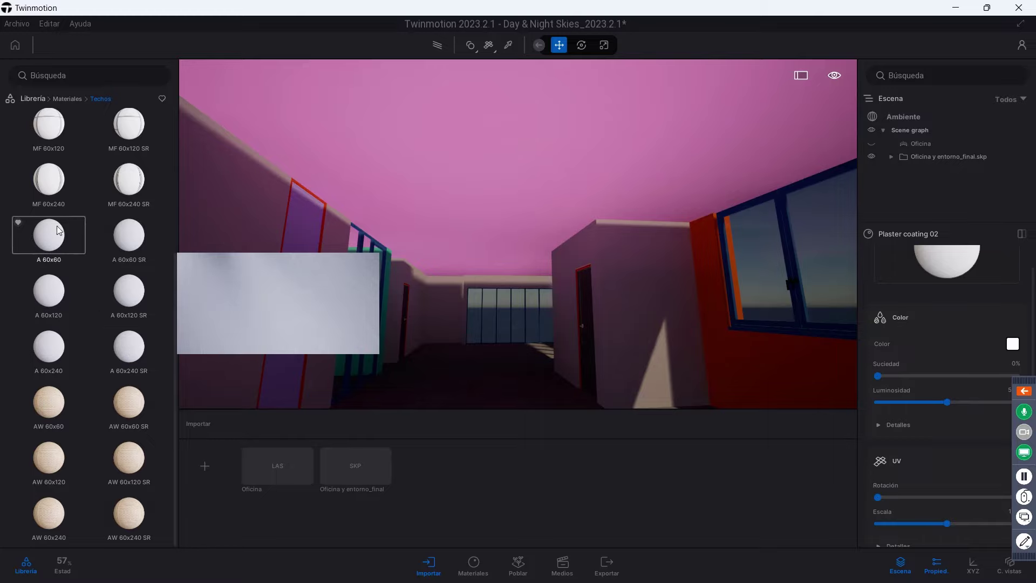
drag(47, 237, 445, 149)
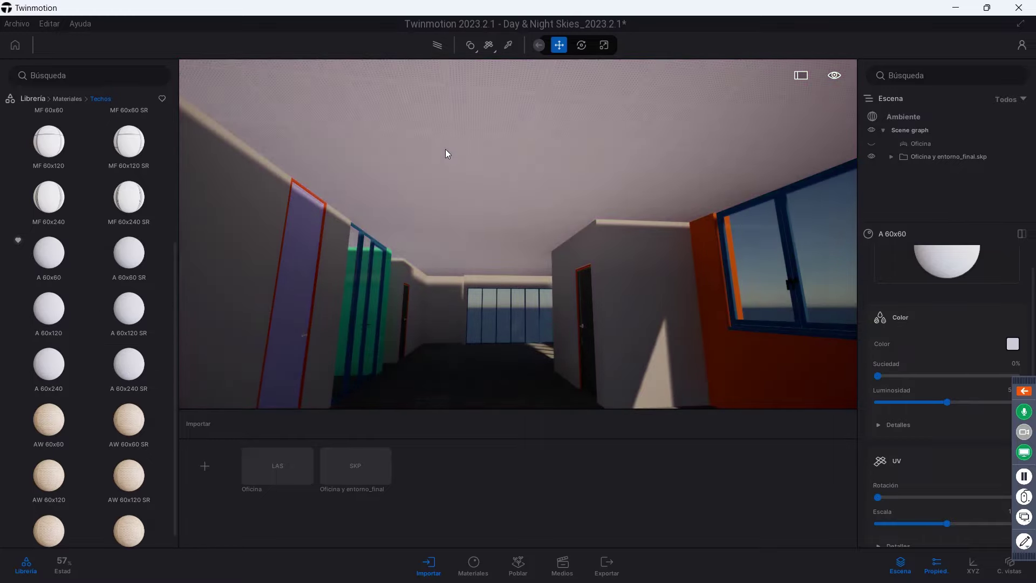
mouse_move(446, 148)
right_down()
mouse_move(448, 119)
mouse_move(451, 226)
mouse_move(461, 159)
right_up()
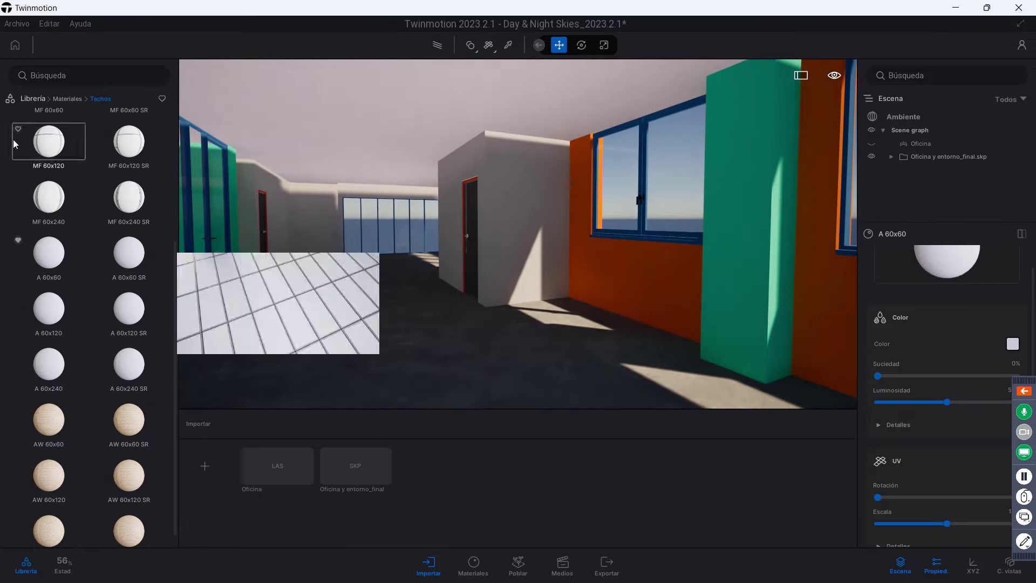
right_drag(287, 245, 383, 196)
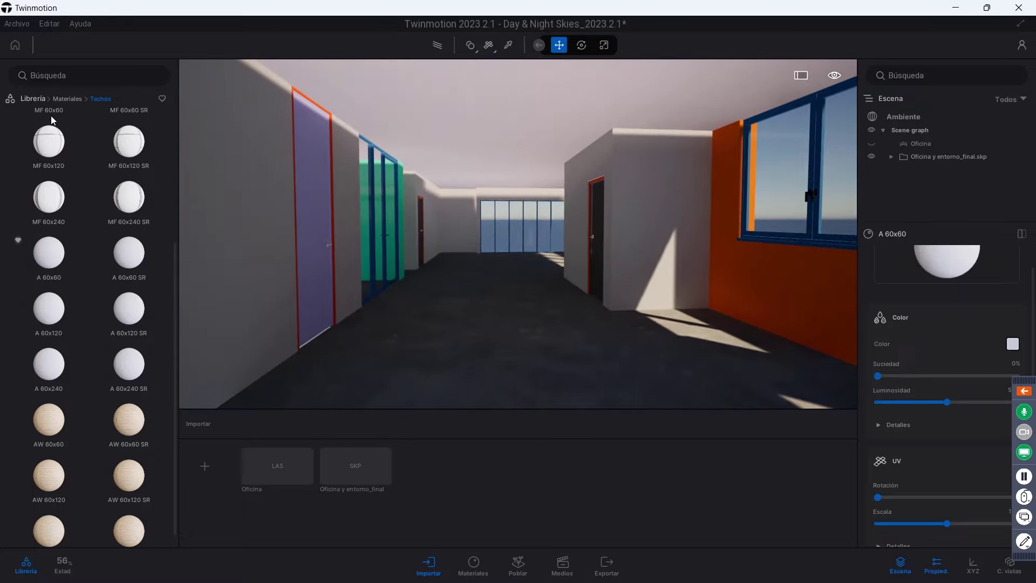
- Apply Clear glass from the Vidrio category to the office partition glazing
click(30, 102)
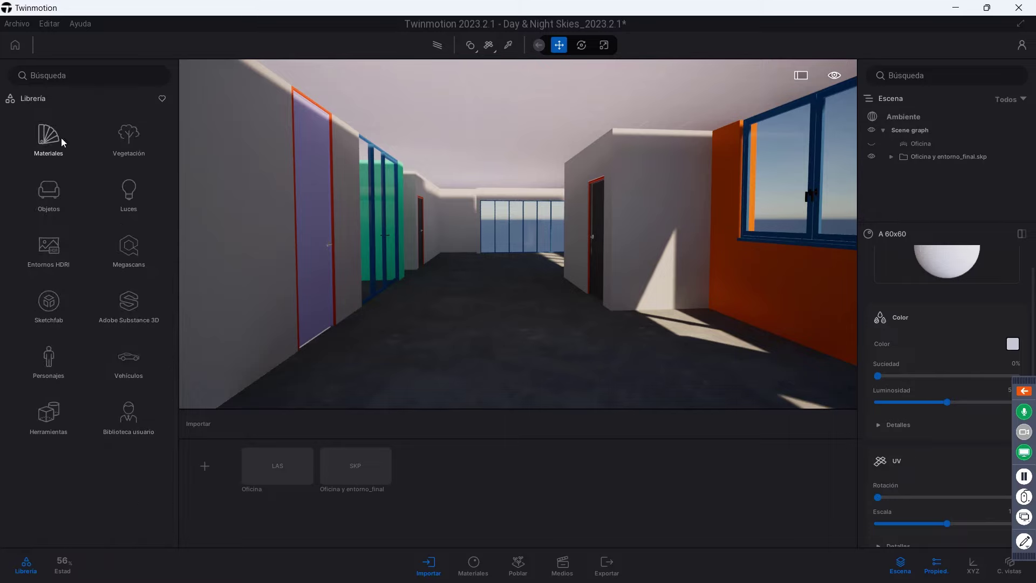
click(68, 140)
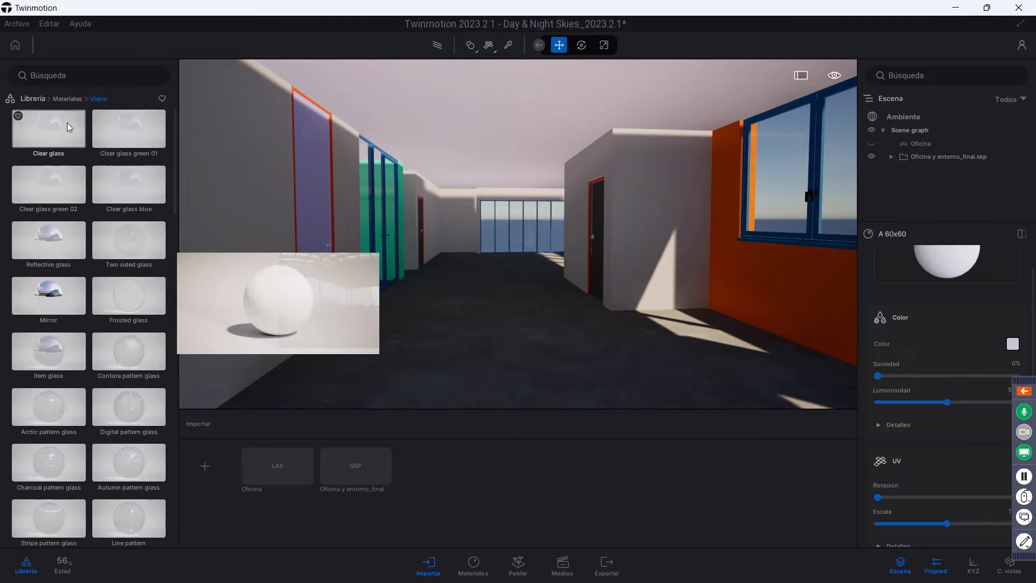
mouse_move(52, 129)
mouse_down()
mouse_move(284, 194)
mouse_move(772, 183)
mouse_up()
key(Up)
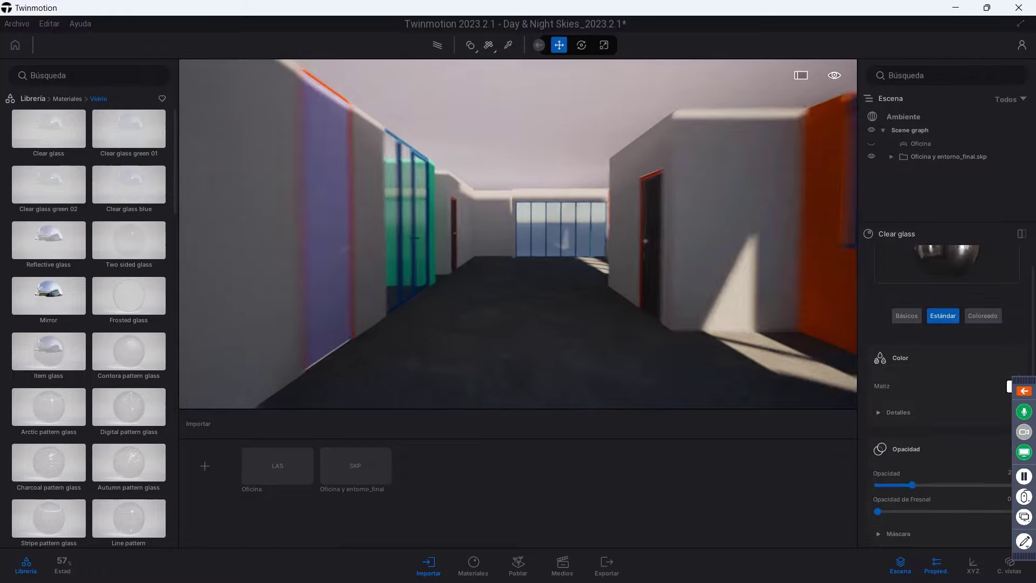
drag(536, 219, 647, 219)
drag(518, 232, 594, 232)
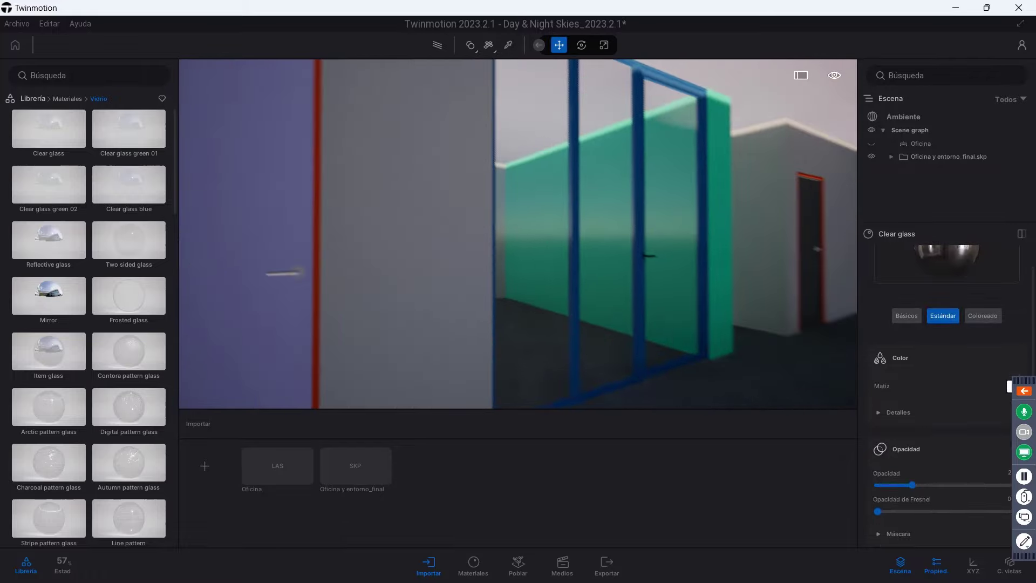
- View the glass partition head-on and bring up the library's favourite assets
key(Down)
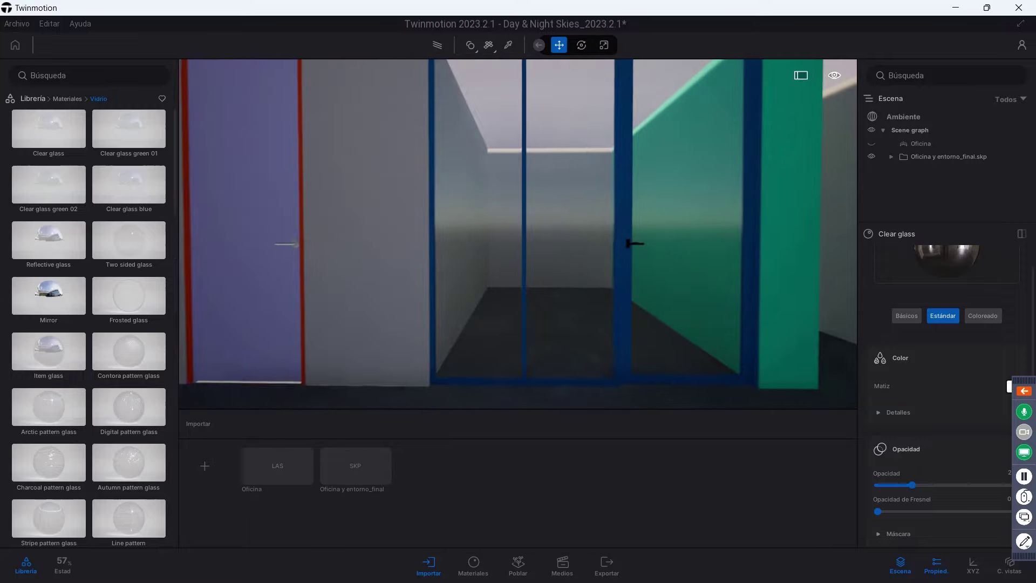
drag(517, 232, 594, 232)
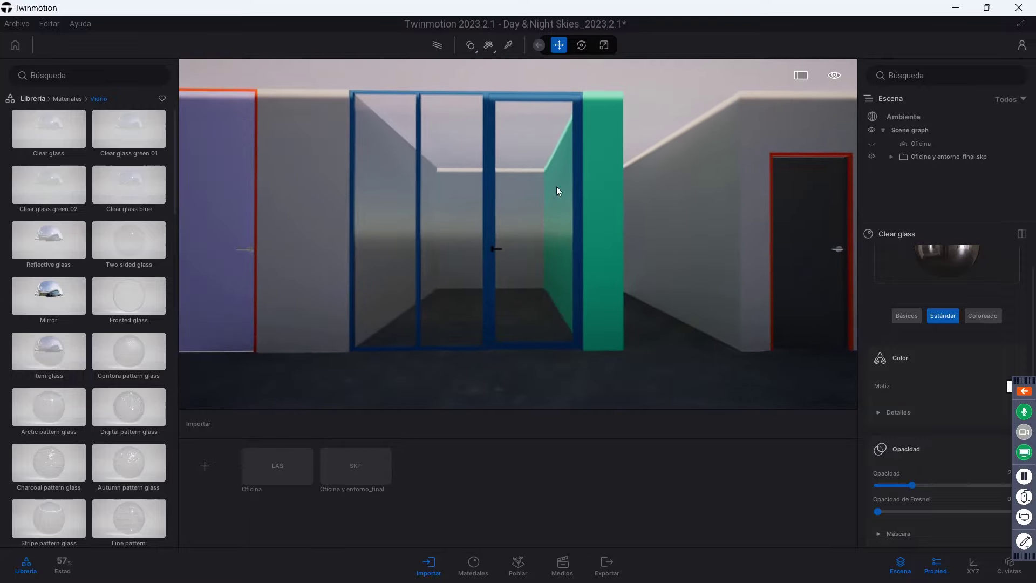
click(34, 98)
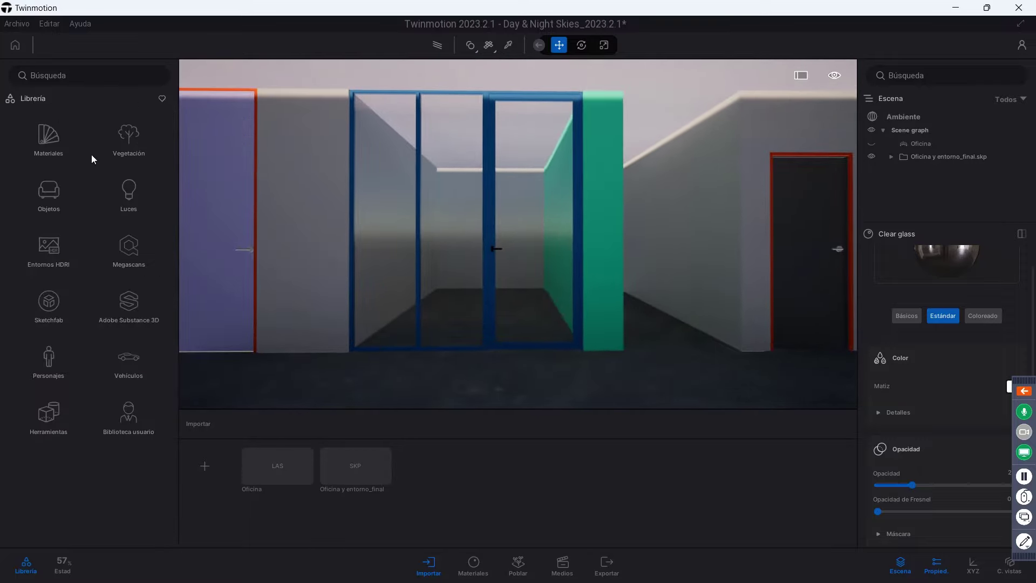
click(162, 98)
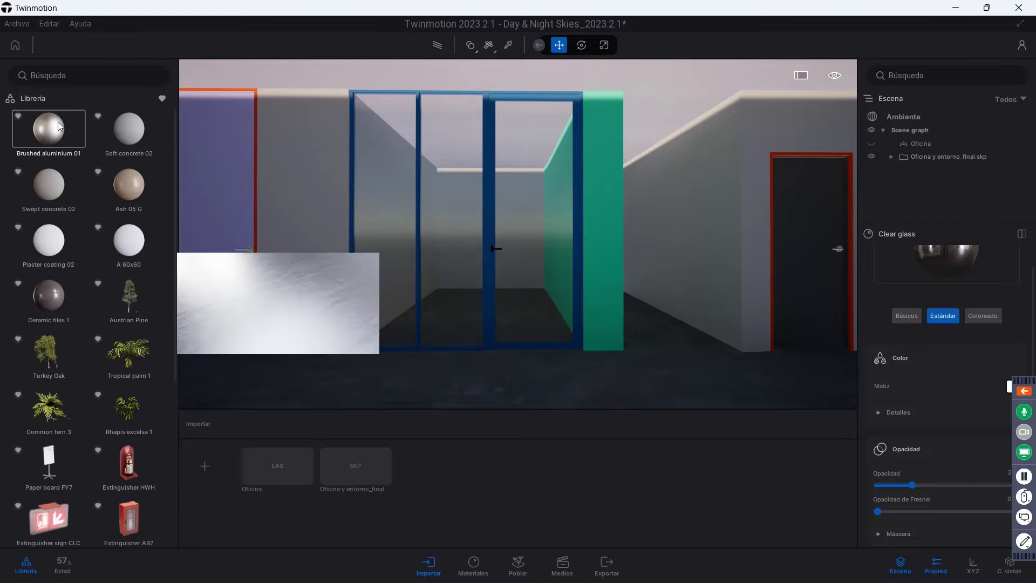
- Apply Brushed aluminium 01 to the partition frames
drag(60, 126, 341, 97)
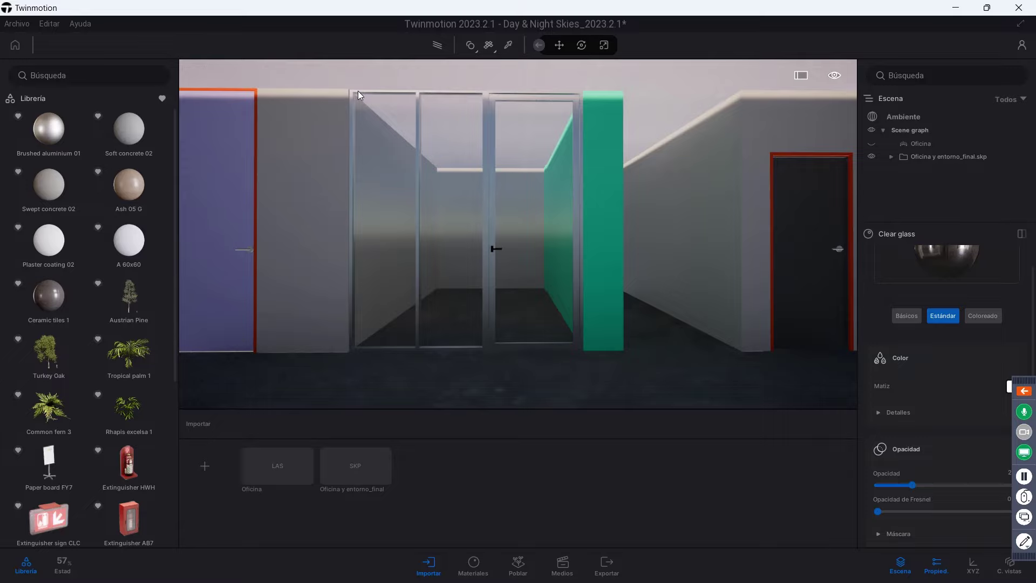
click(358, 93)
scroll(358, 93, up, 5)
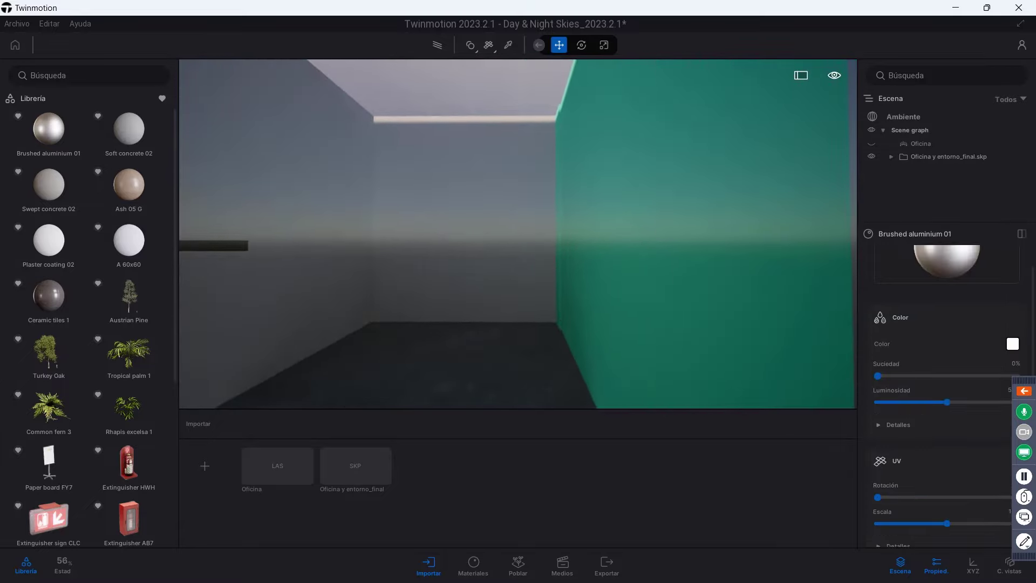
drag(394, 166, 555, 166)
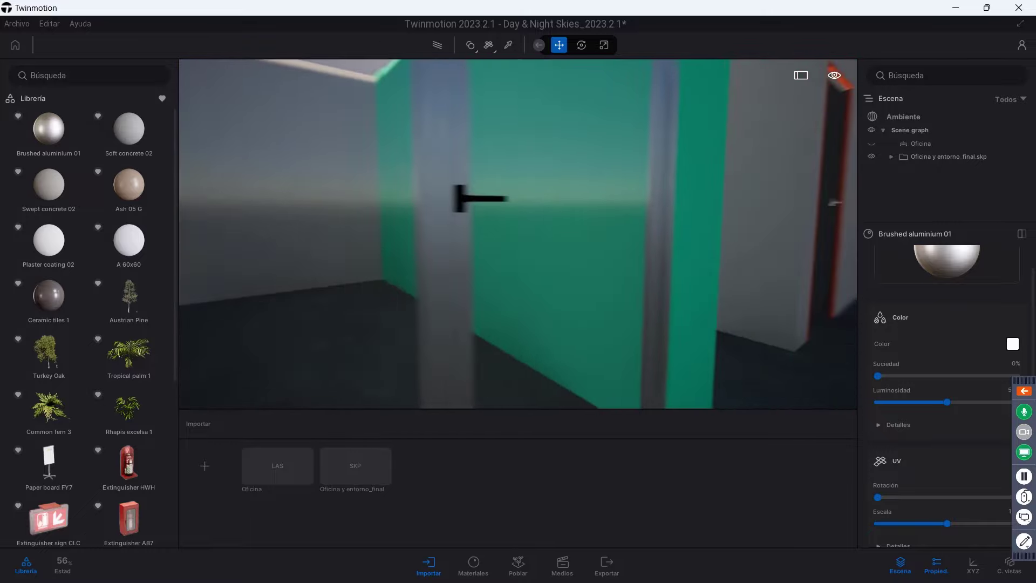
- Cover the green and orange walls with Plaster coating 02
mouse_move(560, 216)
mouse_down()
mouse_move(299, 209)
mouse_move(363, 224)
mouse_move(371, 255)
mouse_up()
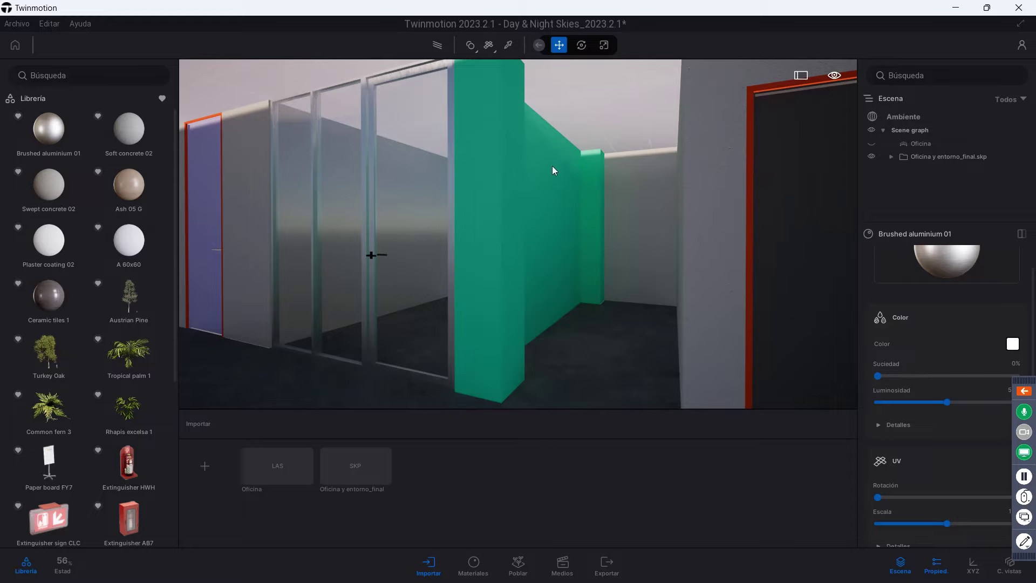
mouse_move(48, 185)
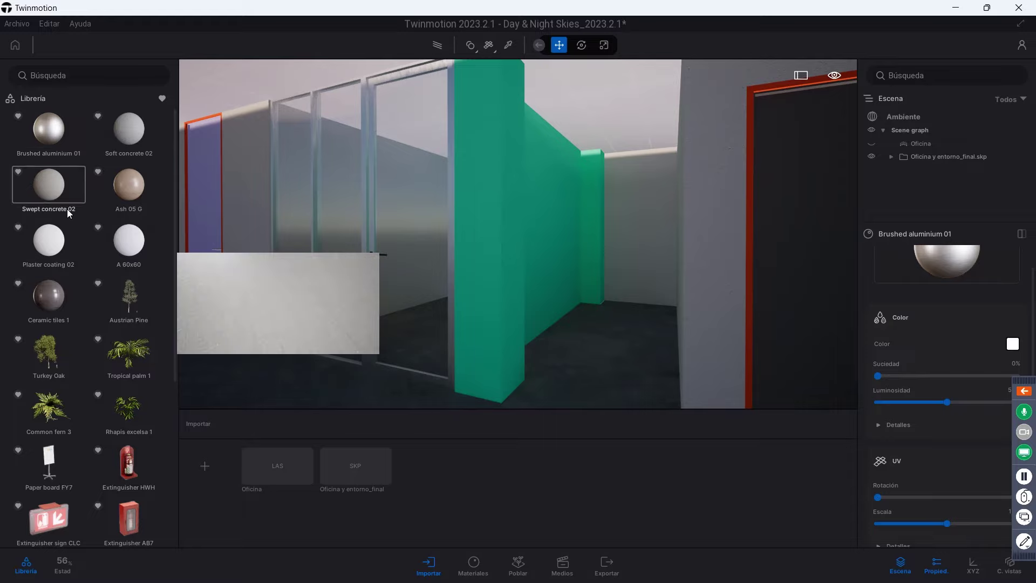
drag(73, 246, 502, 233)
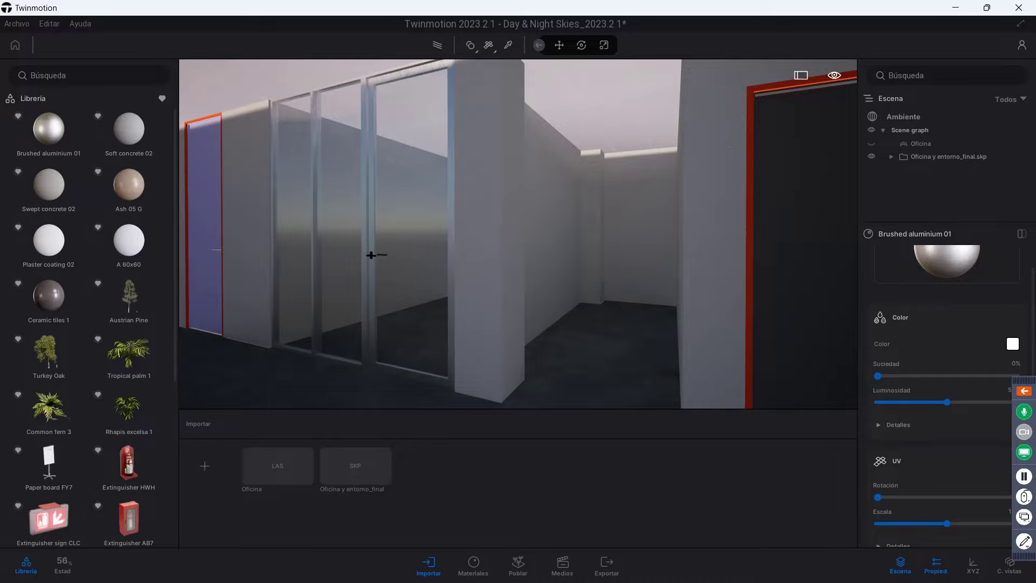
drag(371, 255, 578, 249)
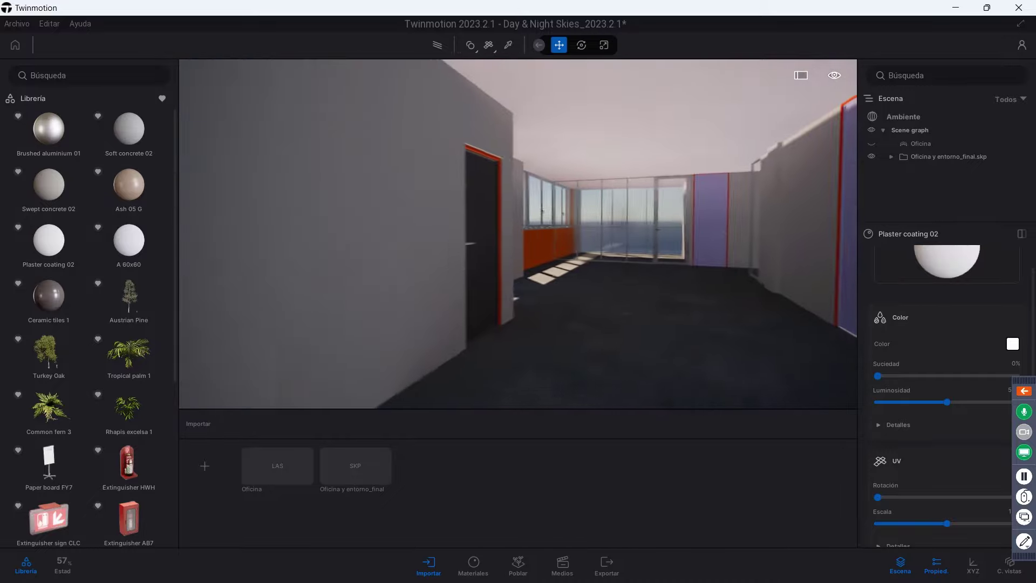
right_drag(577, 250, 344, 171)
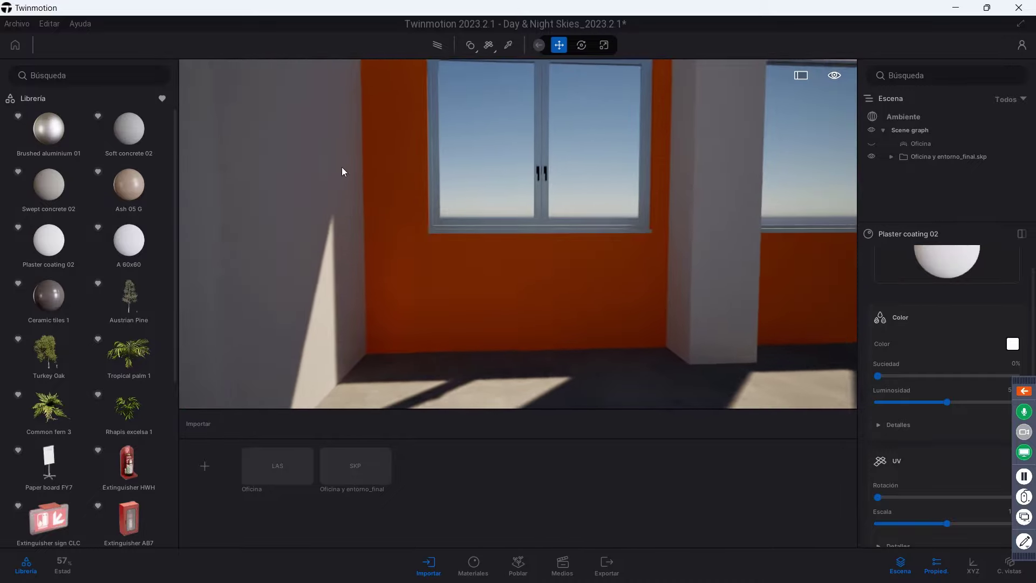
mouse_move(48, 240)
mouse_down()
mouse_move(509, 286)
mouse_move(378, 281)
mouse_move(410, 275)
mouse_up()
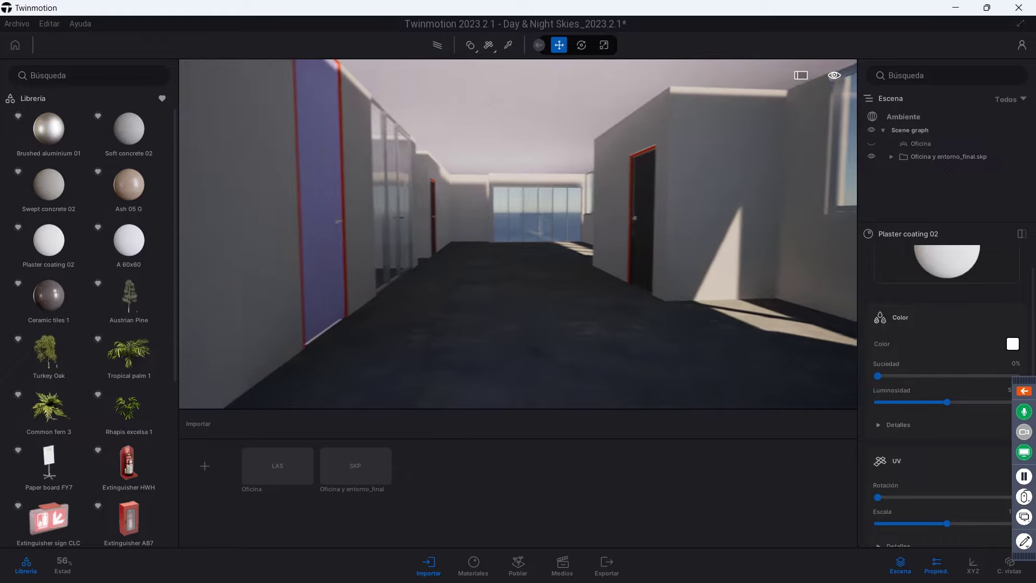
- Give the red door frame Brushed aluminium 01
key(Up)
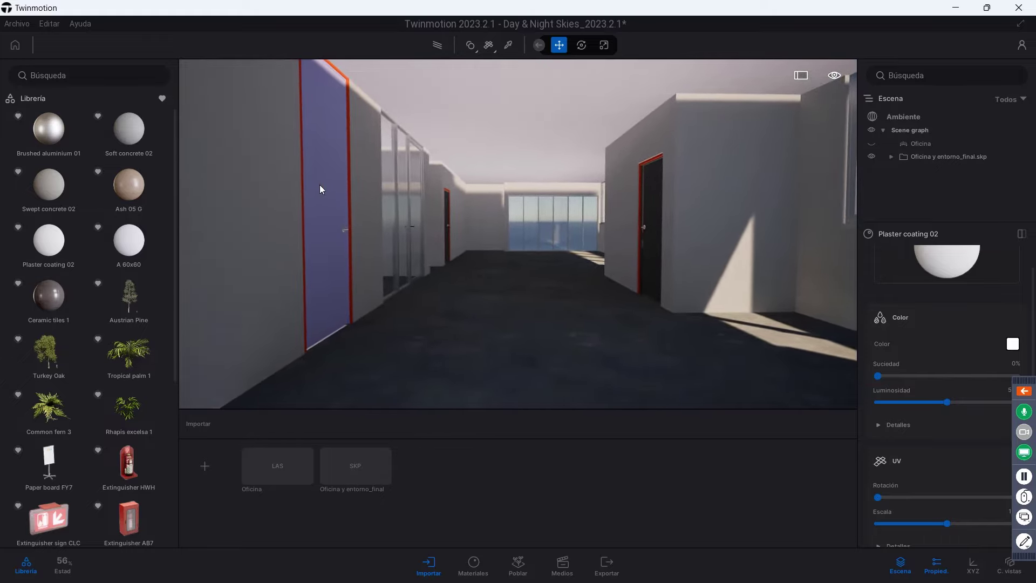
drag(318, 185, 378, 185)
drag(716, 293, 379, 172)
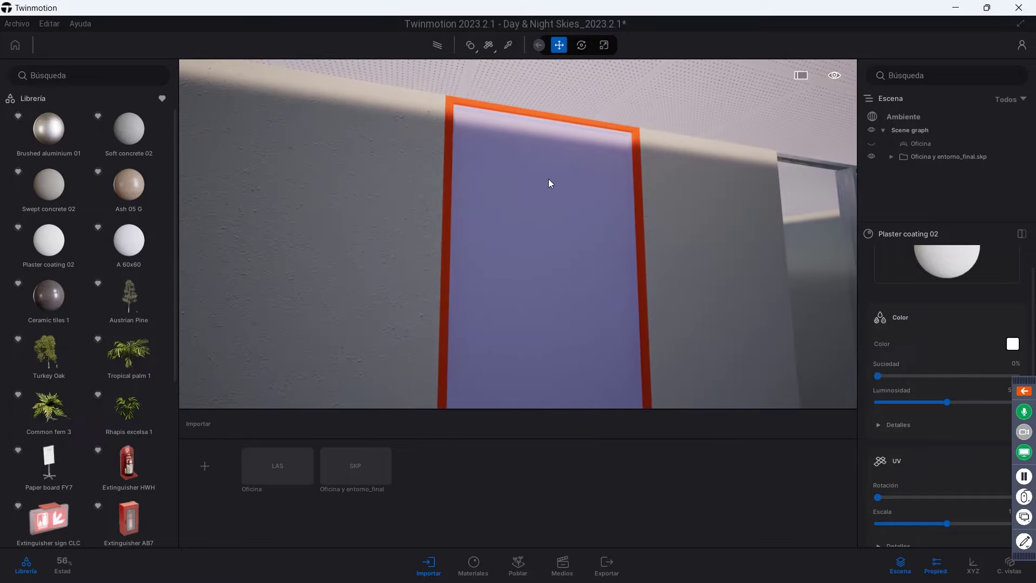
drag(500, 245, 475, 259)
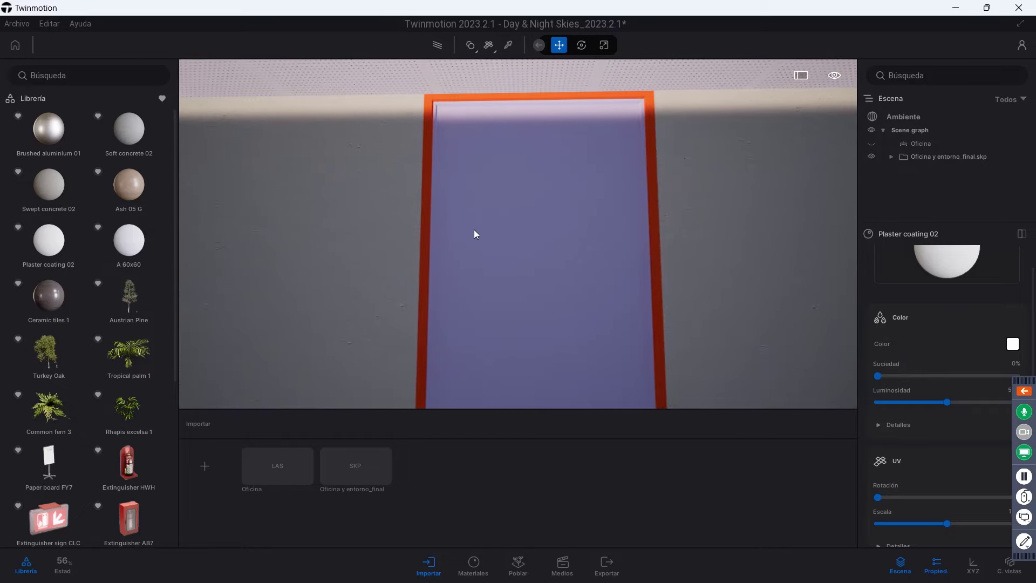
drag(474, 231, 348, 166)
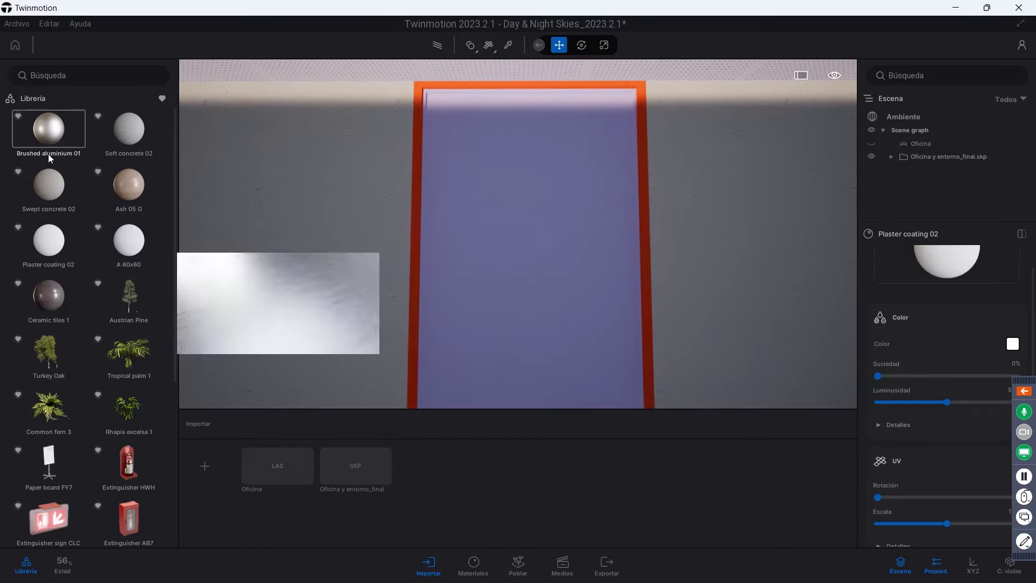
mouse_move(51, 137)
mouse_down()
mouse_move(432, 109)
mouse_move(422, 109)
mouse_up()
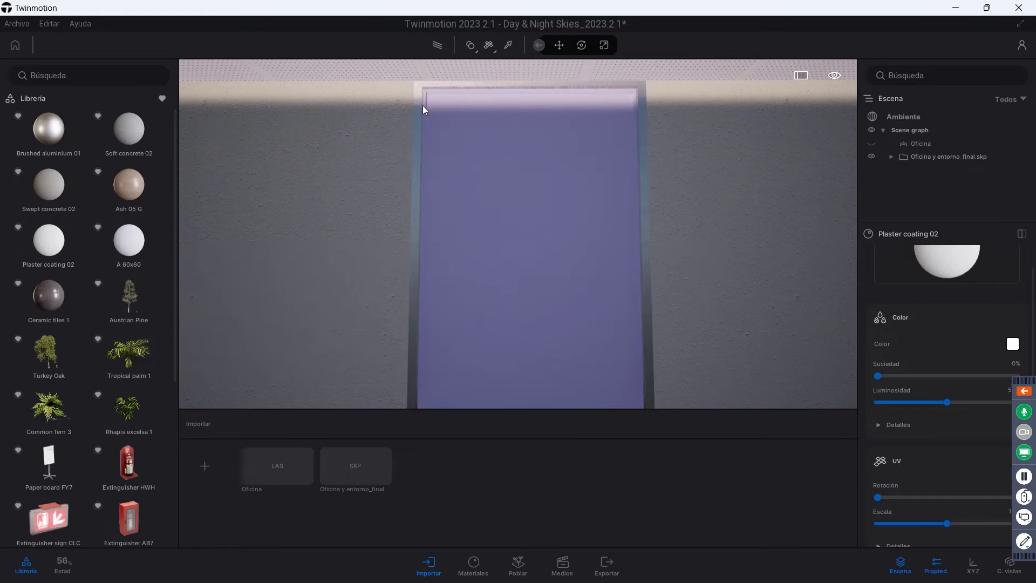
click(423, 107)
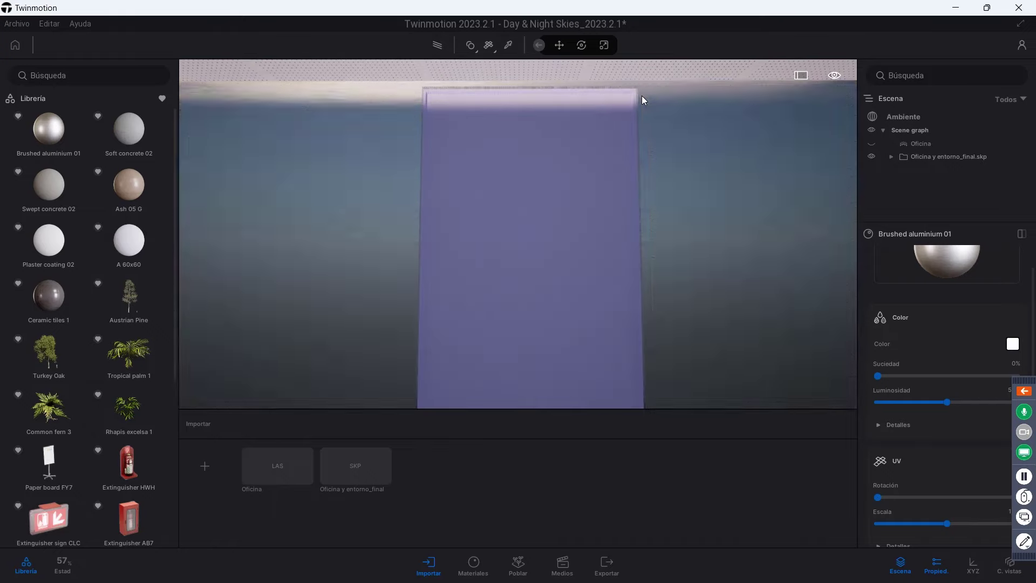
- Apply Ash 05 G wood to the door leaf
click(640, 118)
drag(128, 184, 447, 219)
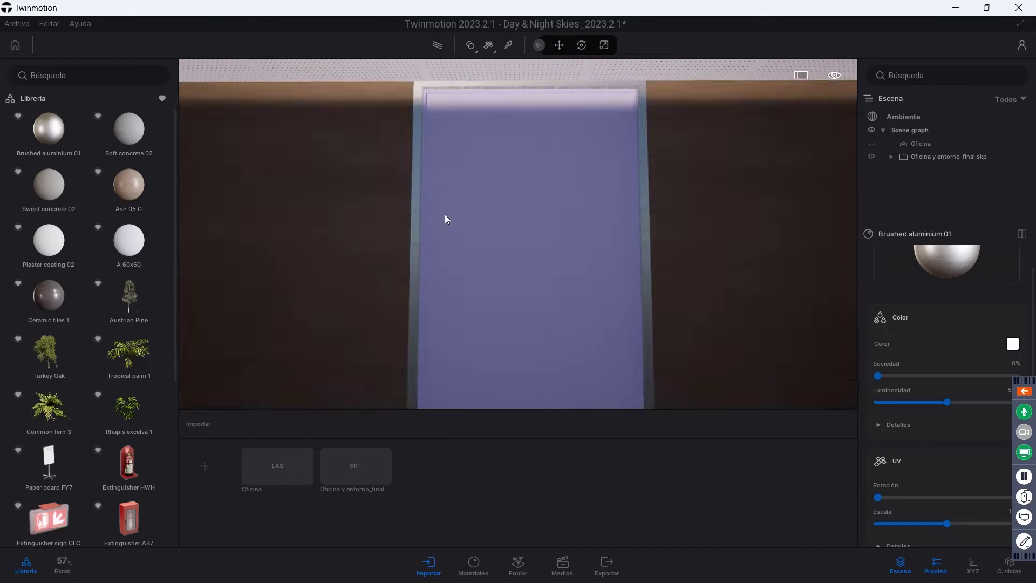
click(519, 233)
- Pick the door material and set its UV rotation to 90°
right_drag(554, 254, 470, 159)
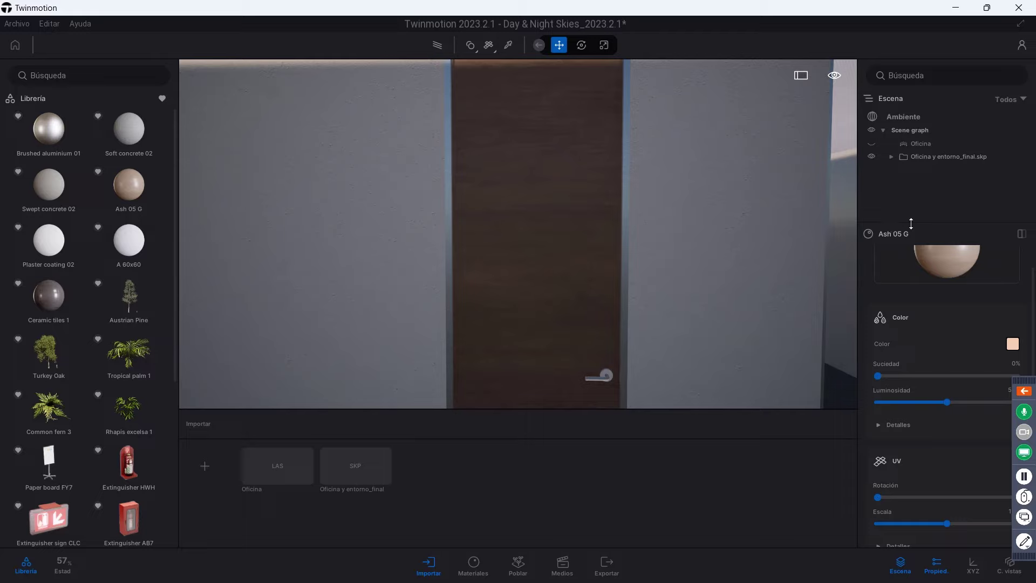
drag(911, 223, 910, 137)
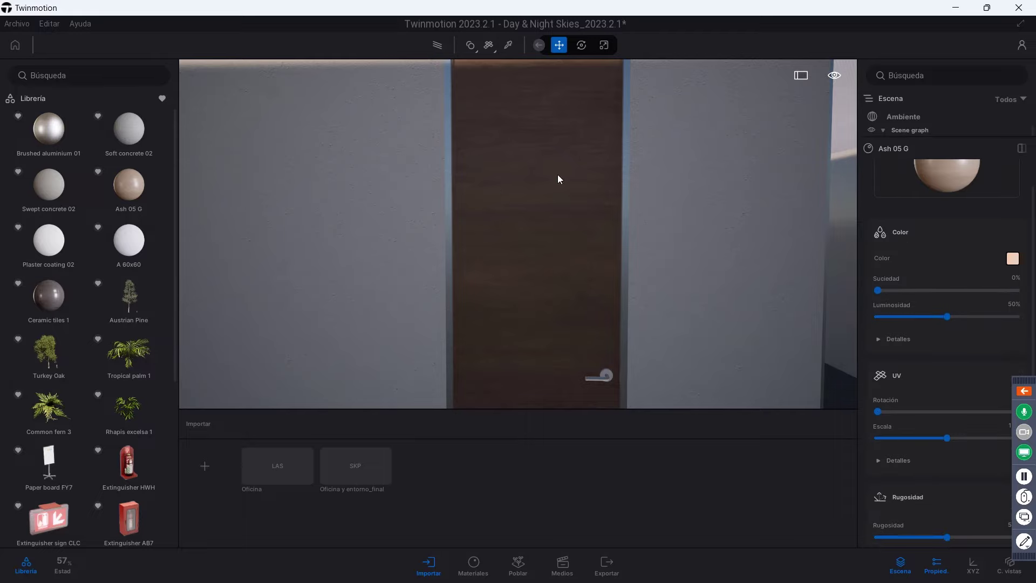
click(506, 44)
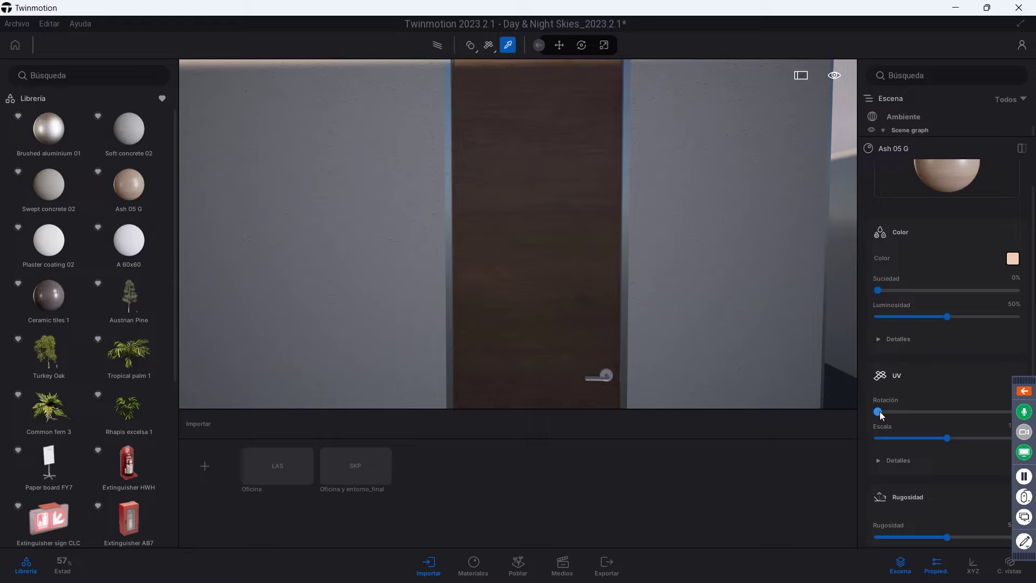
drag(1015, 493, 1015, 281)
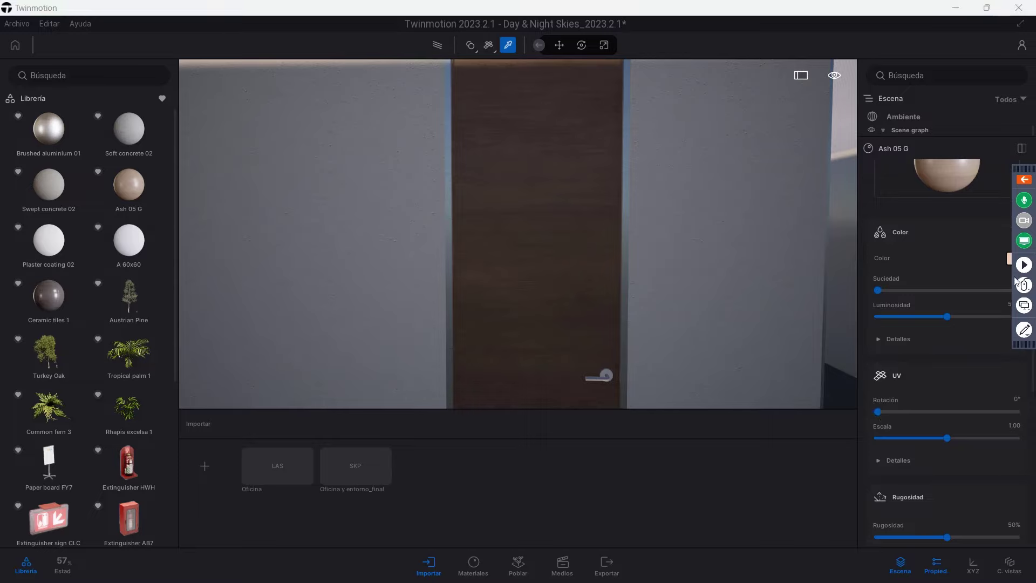
click(1017, 400)
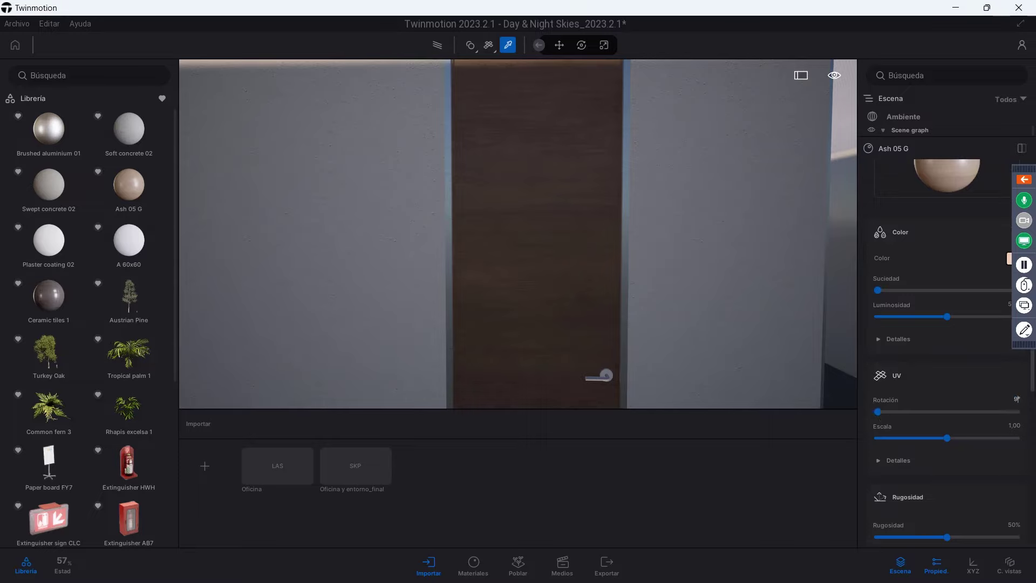
text(0)
key(Return)
- Preview another material on the door and move close to its handle
drag(522, 153, 593, 157)
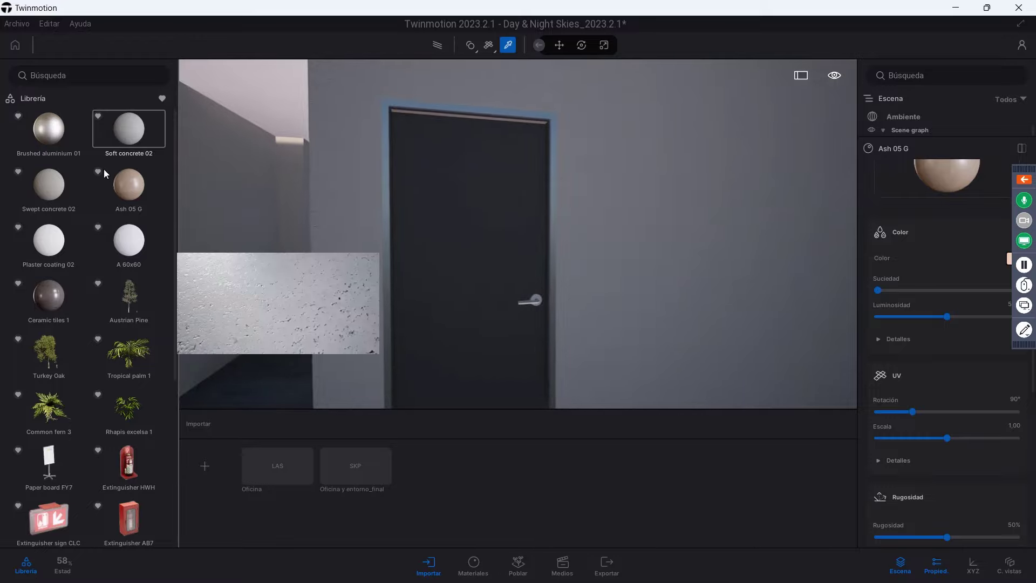
drag(130, 182, 157, 208)
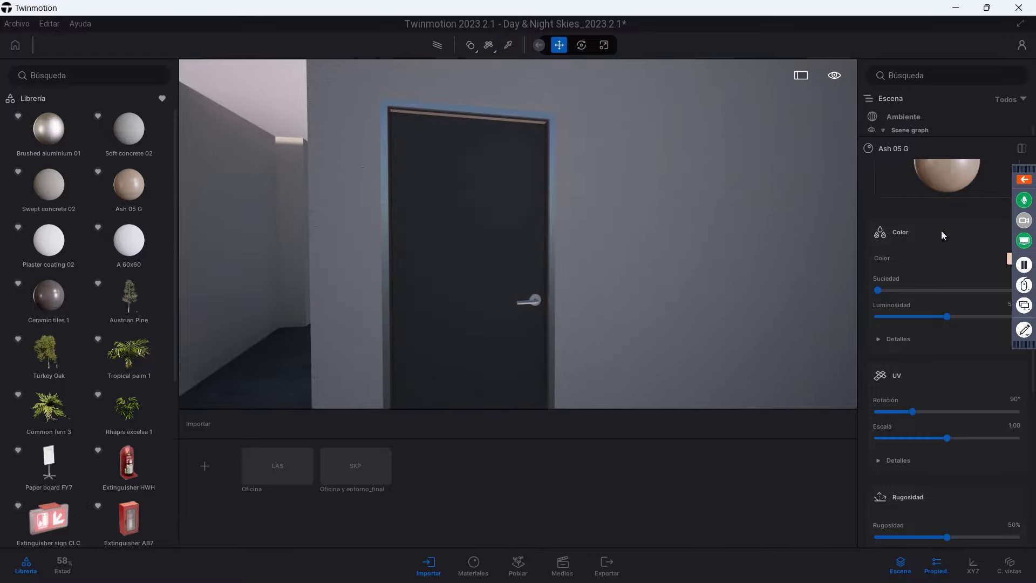
mouse_move(459, 230)
mouse_down()
mouse_move(377, 237)
mouse_move(518, 232)
mouse_move(518, 205)
mouse_up()
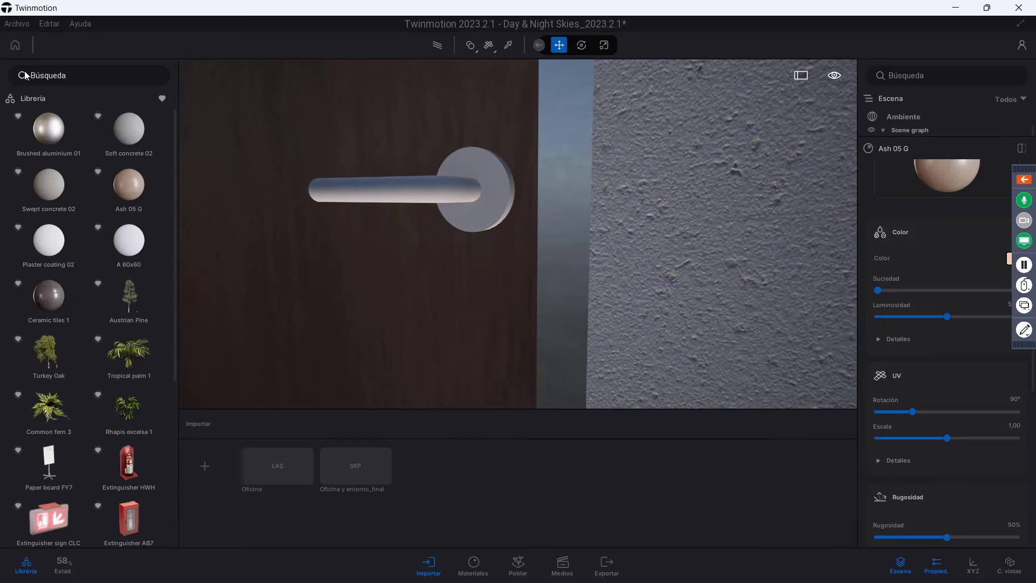
- Apply Silver from Materiales > Metal to the door handle
click(162, 99)
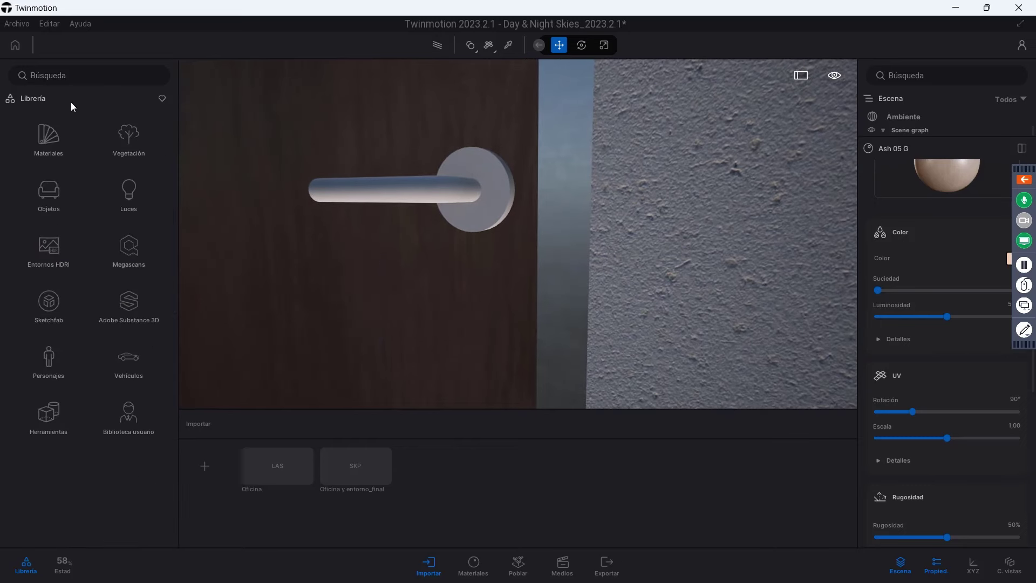
click(49, 142)
click(140, 138)
scroll(118, 313, down, 1)
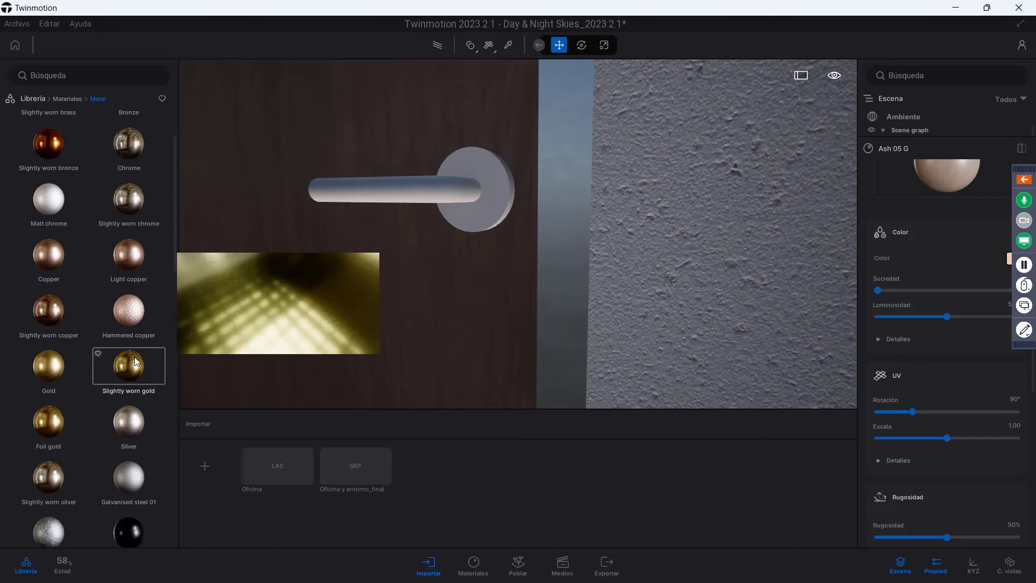
drag(137, 422, 442, 193)
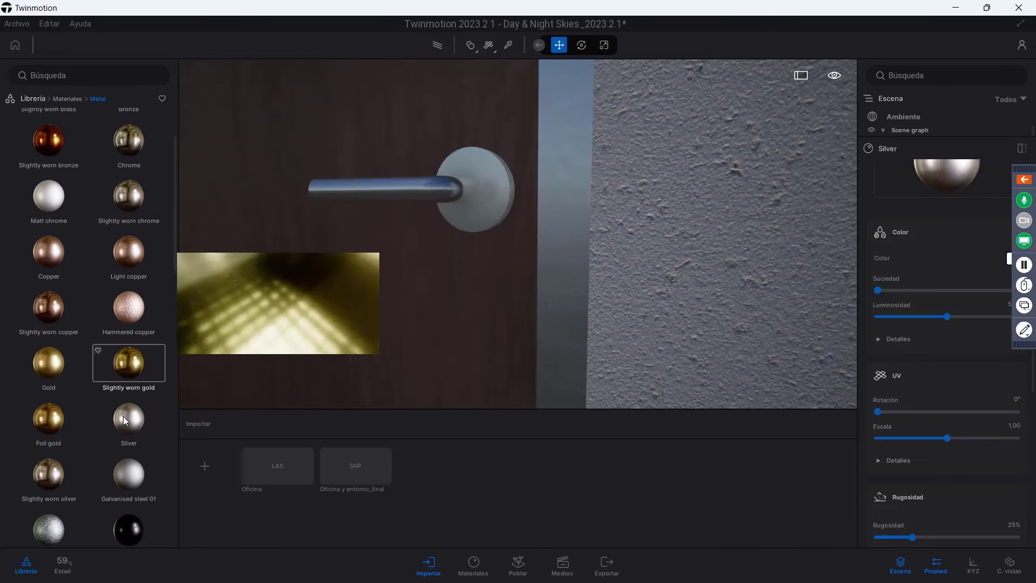
mouse_move(138, 416)
mouse_down()
mouse_move(423, 192)
mouse_move(377, 194)
mouse_up()
scroll(423, 192, down, 5)
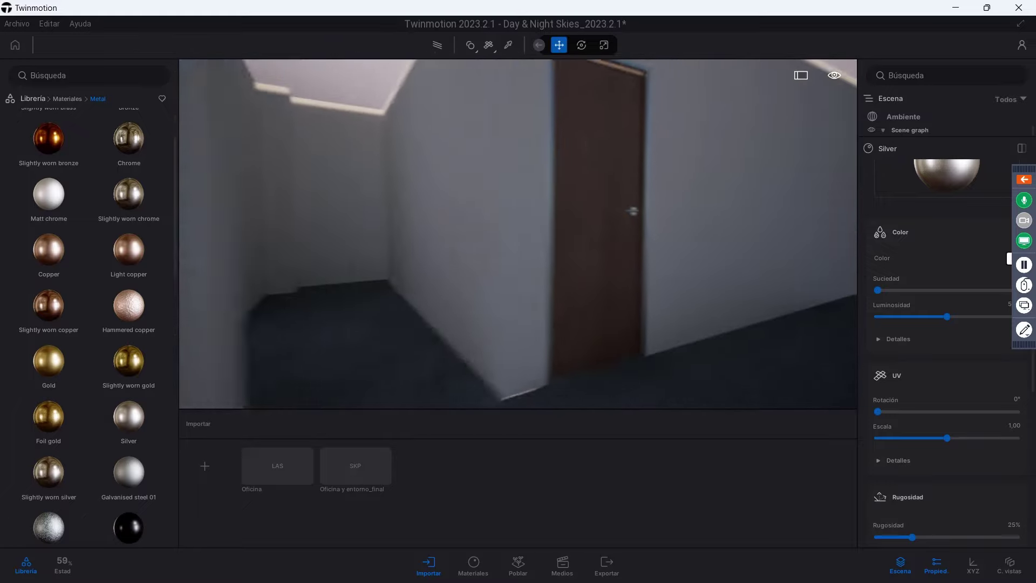
- Walk along the corridor into the windowed room to inspect handles
key(Up)
key(Left)
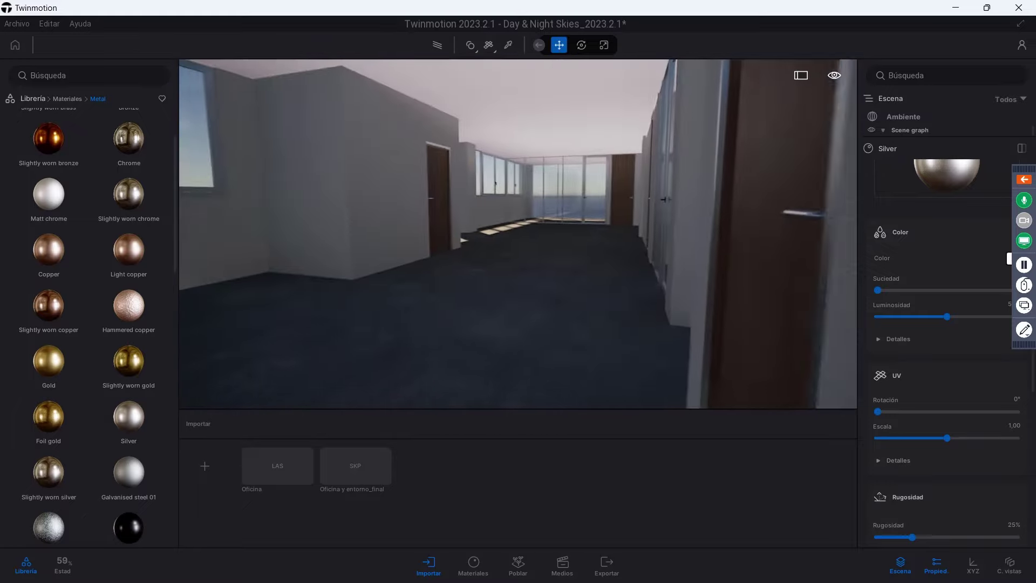
key(Up)
key(Right)
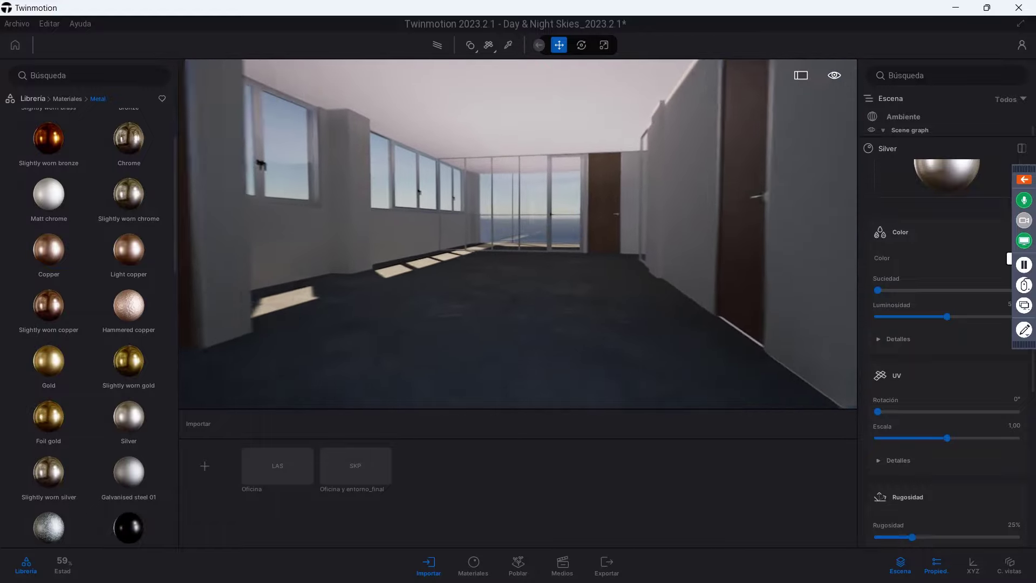
key(Up)
key(Right)
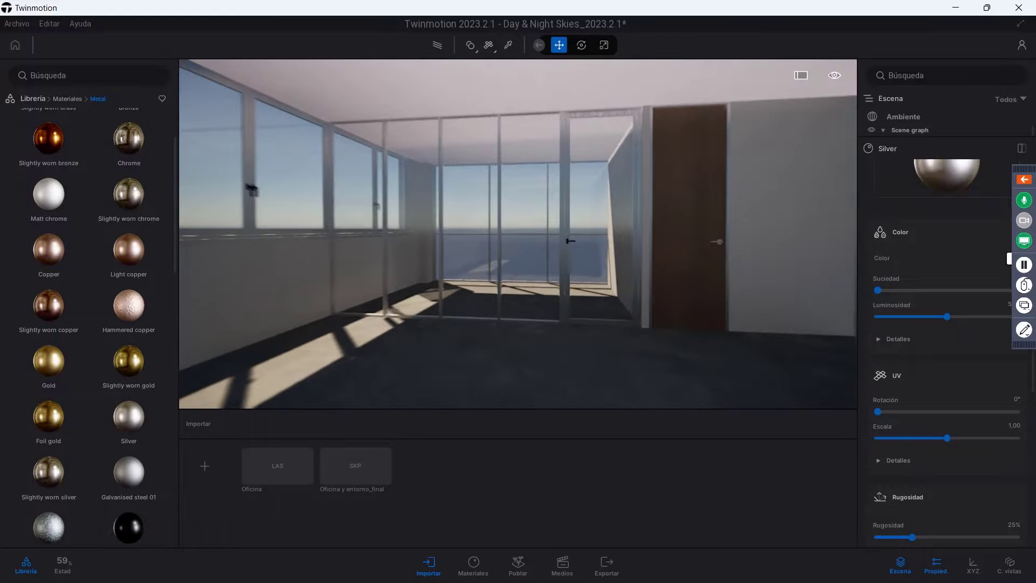
key(Left)
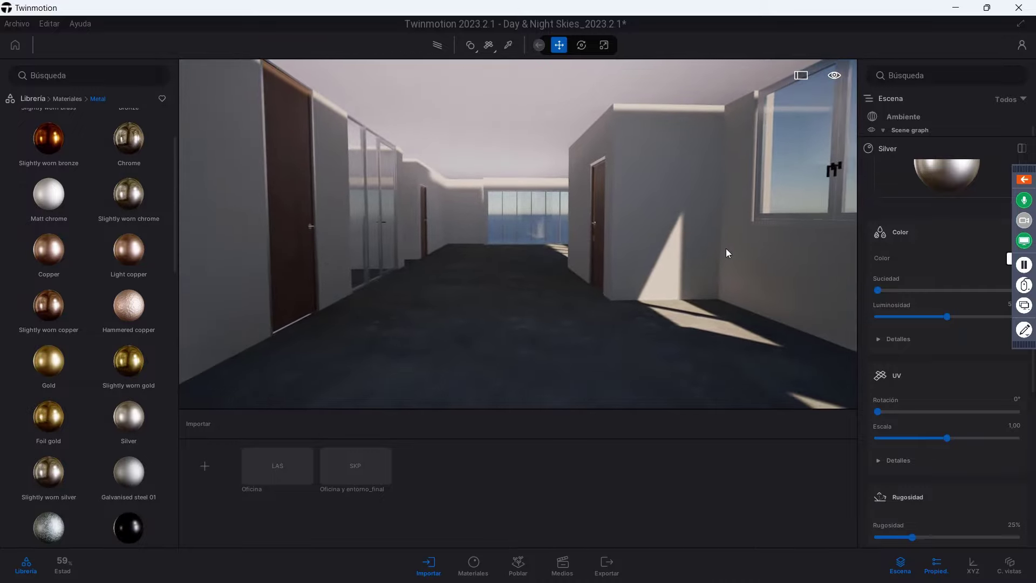
- Apply Silver to the window handles and look along the window wall
drag(726, 248, 600, 252)
scroll(600, 252, up, 5)
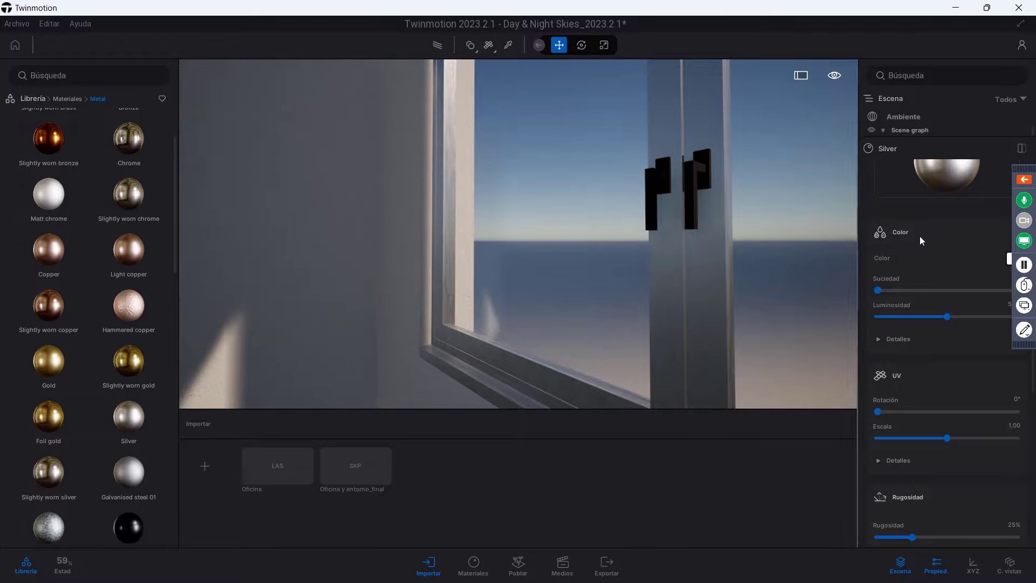
key(Escape)
click(690, 175)
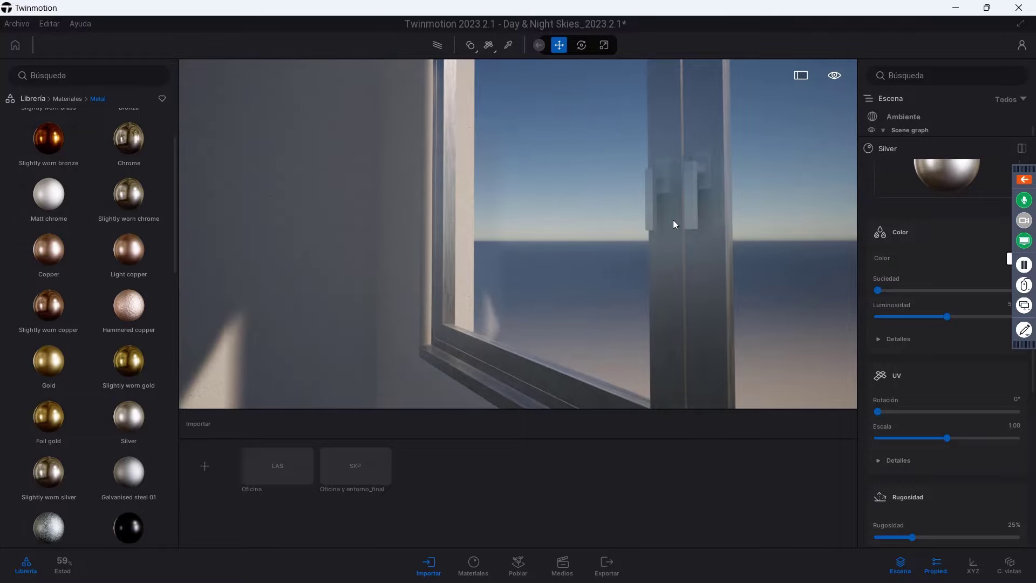
mouse_move(672, 219)
mouse_down()
mouse_move(571, 221)
mouse_move(755, 221)
mouse_up()
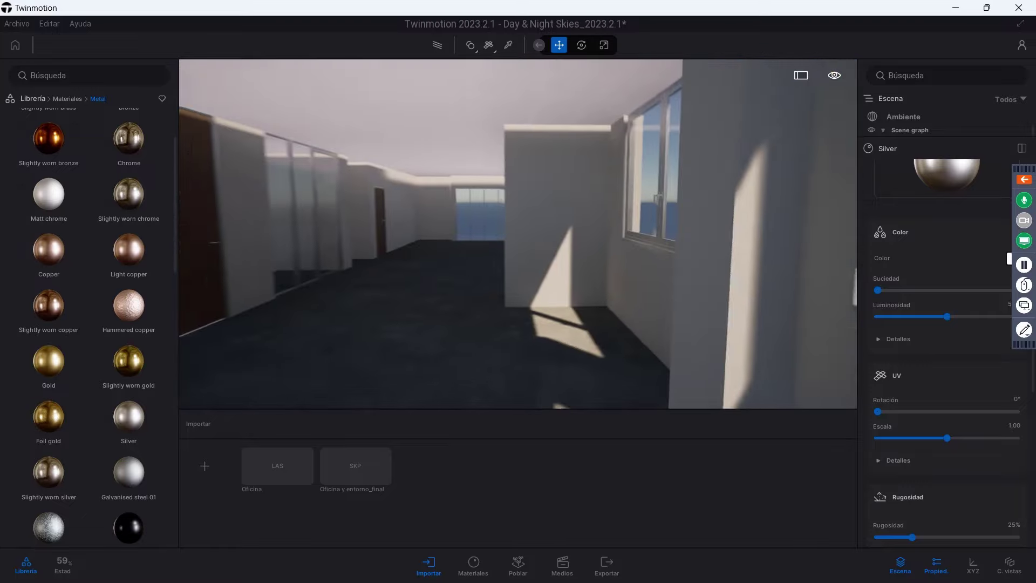
scroll(518, 232, up, 3)
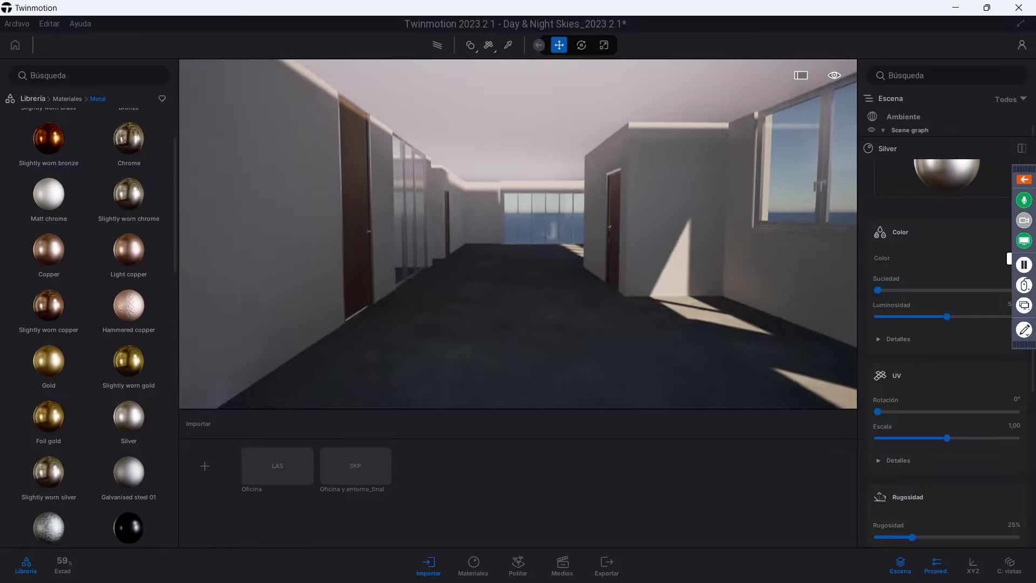
scroll(518, 232, up, 3)
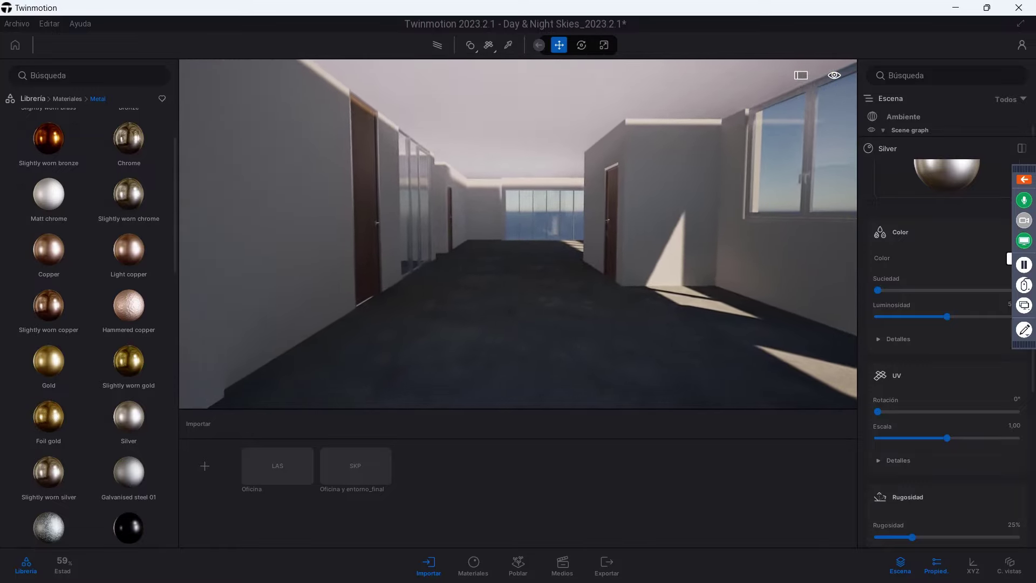
- Preview in Path Tracer and raise the Ambiente exposure
click(437, 45)
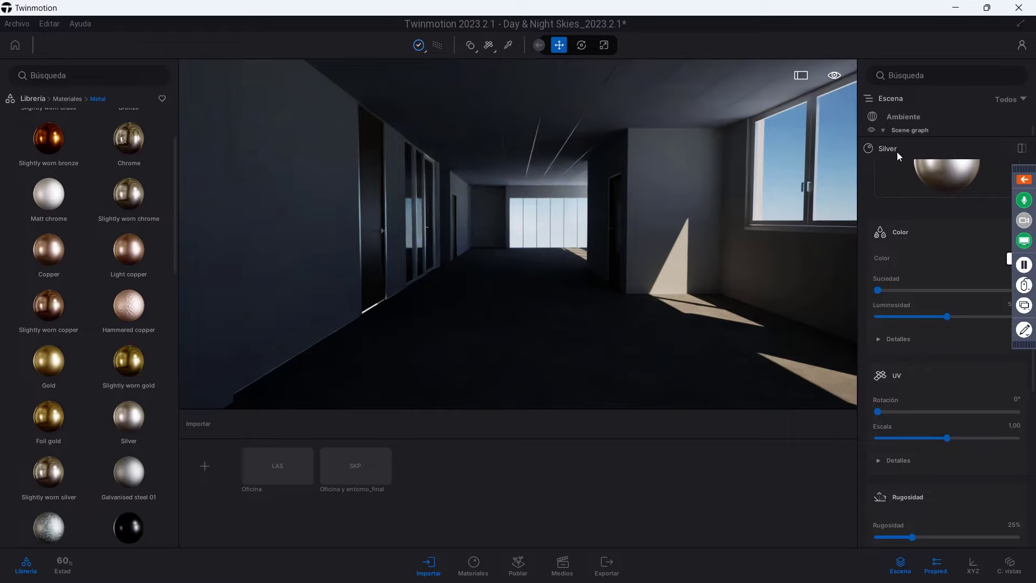
mouse_move(945, 174)
click(897, 118)
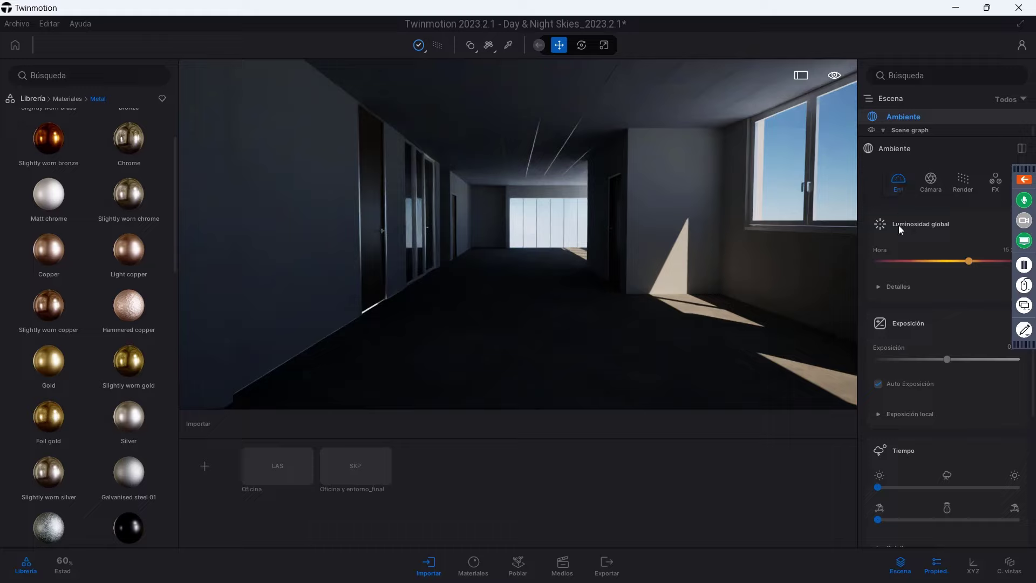
drag(946, 359, 956, 359)
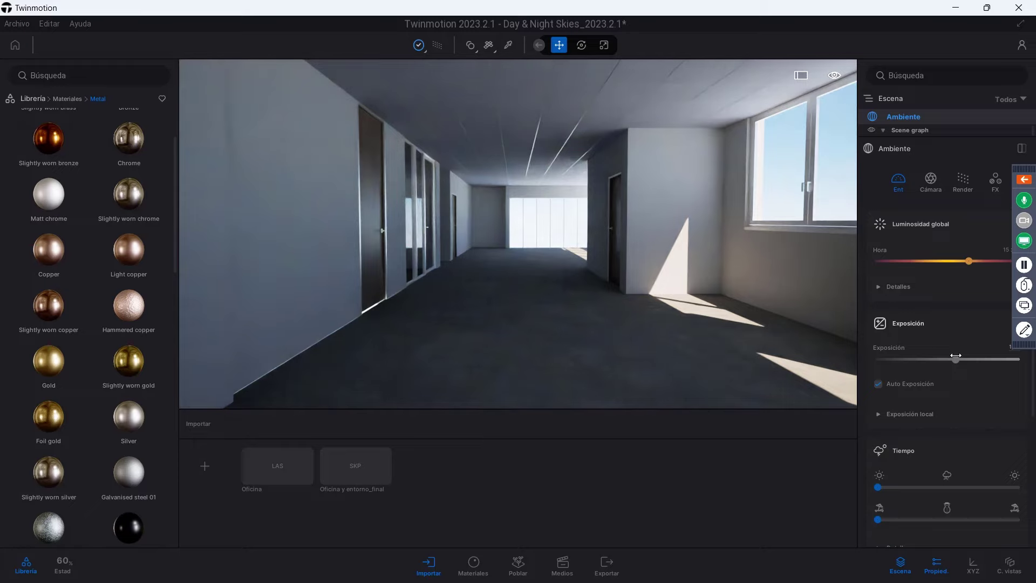
drag(957, 355, 960, 356)
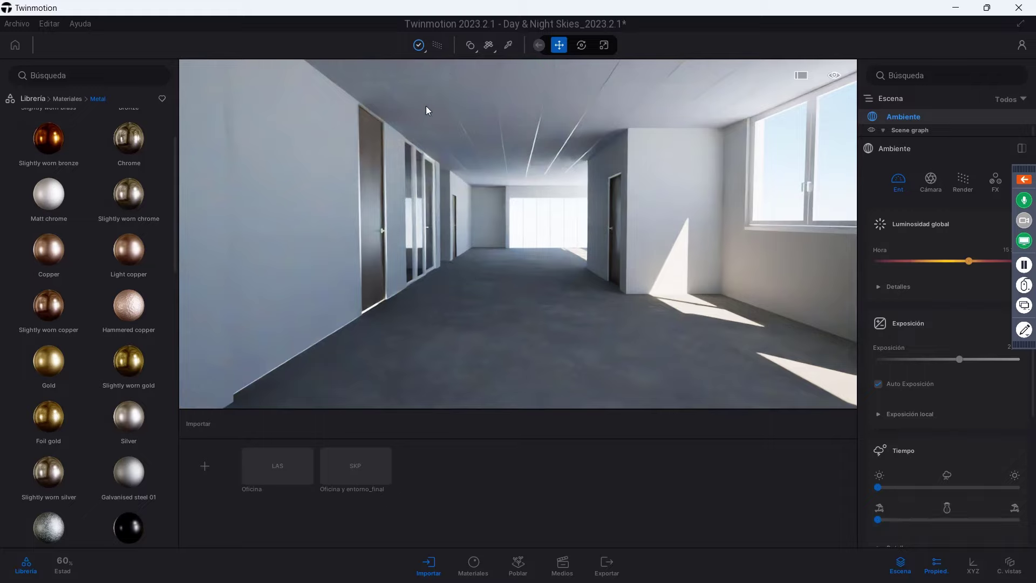
- Return to real-time, set exposure to 1.17, and enlarge the Scene graph
click(438, 47)
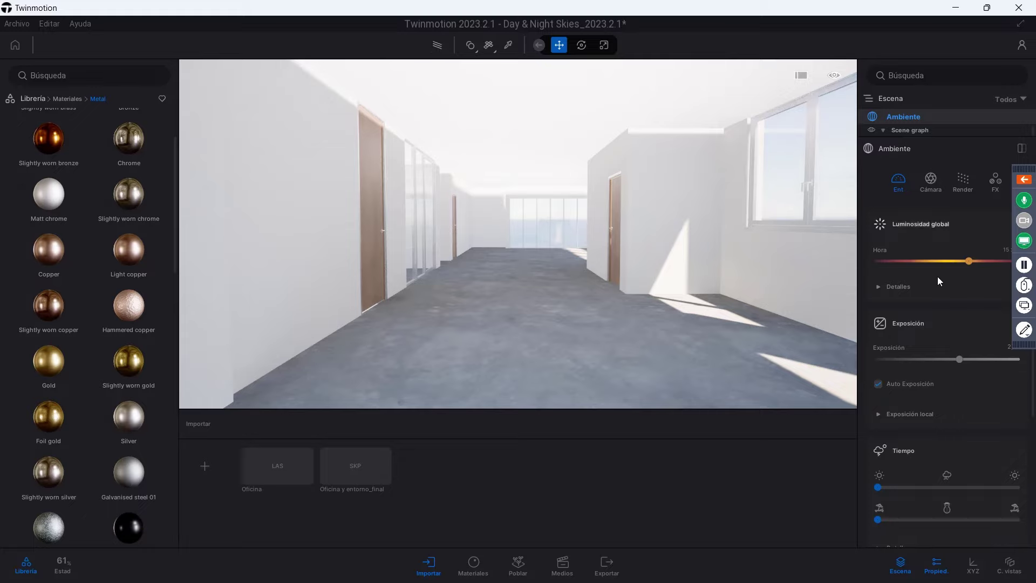
drag(959, 359, 953, 361)
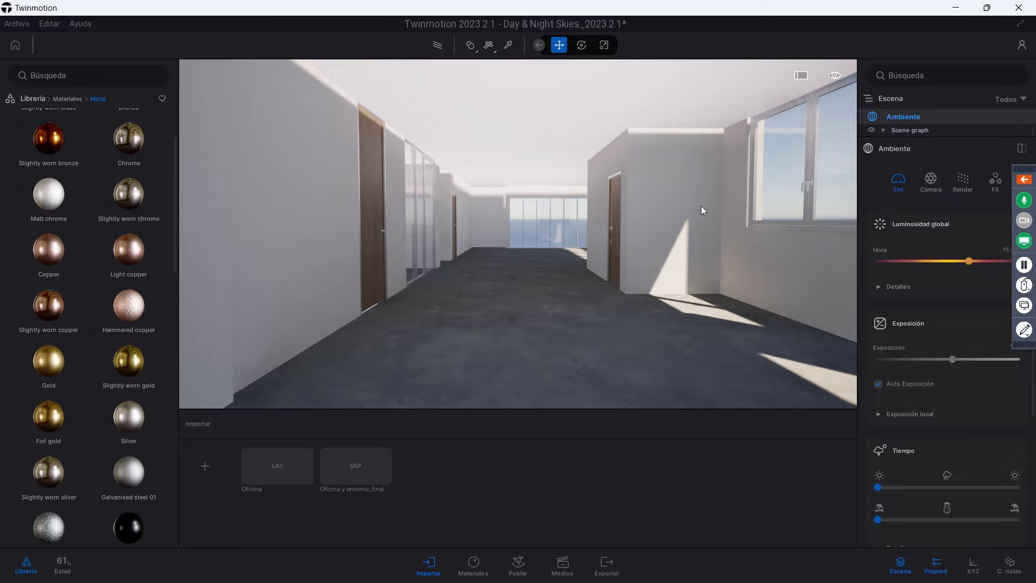
drag(923, 139, 925, 254)
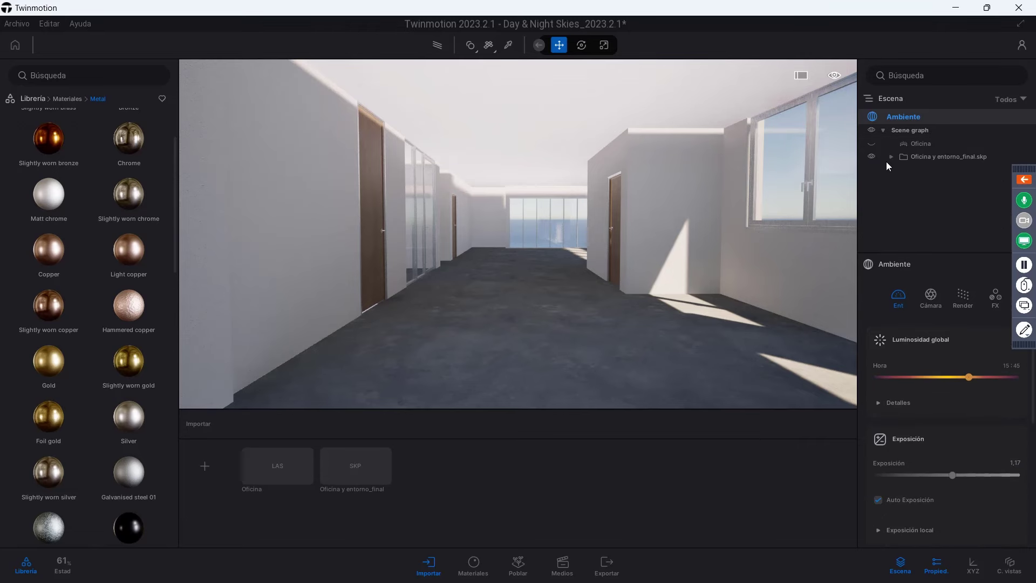
- Unhide the Oficina scan, walk to the window table, and return to the library root
click(870, 144)
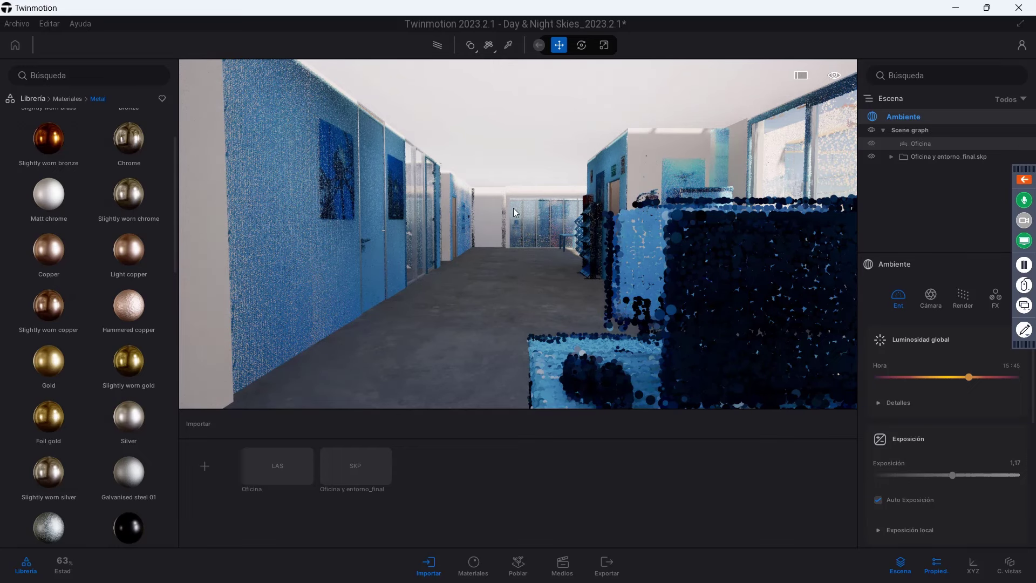
drag(514, 212, 620, 216)
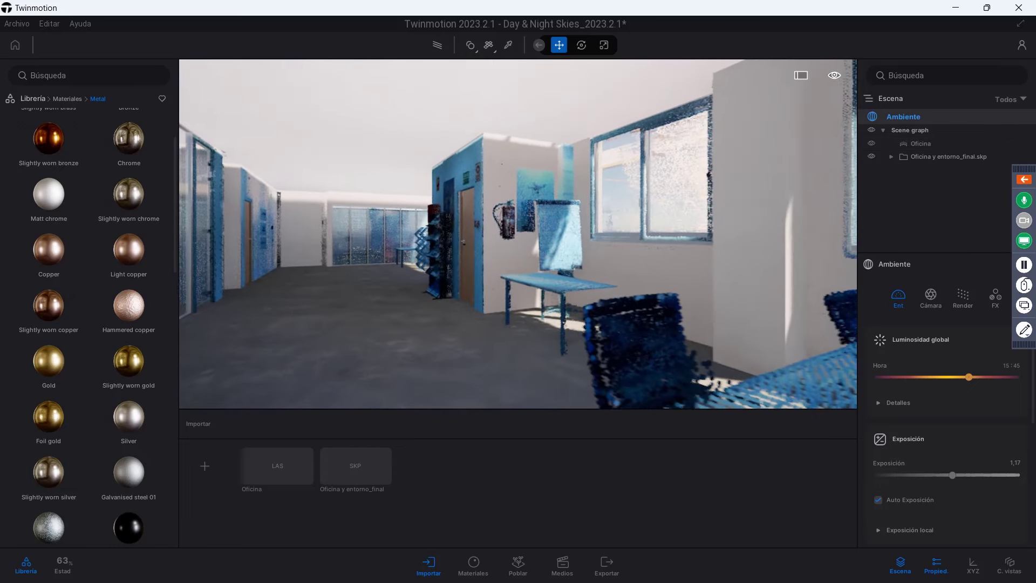
key(Up)
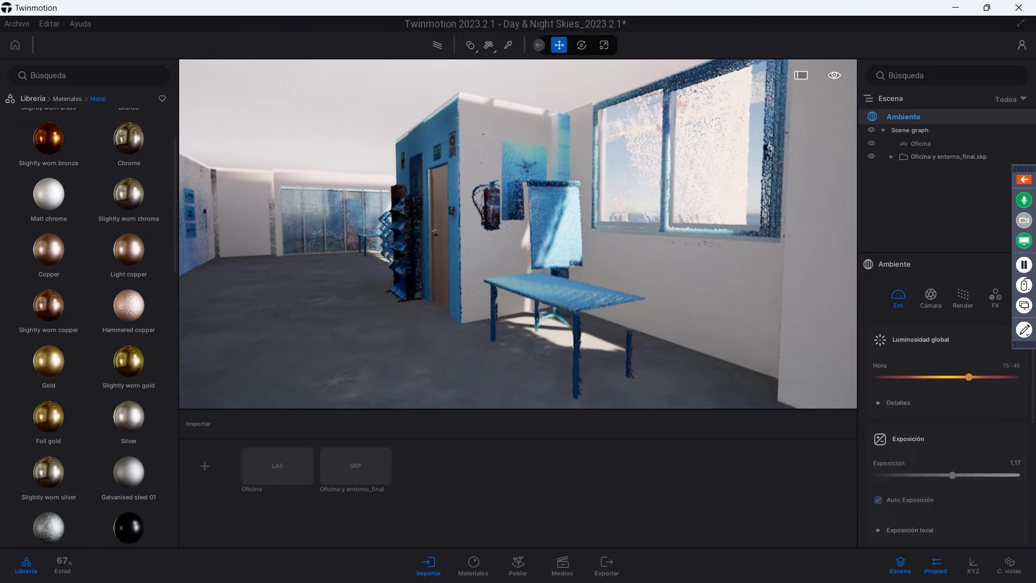
key(Up)
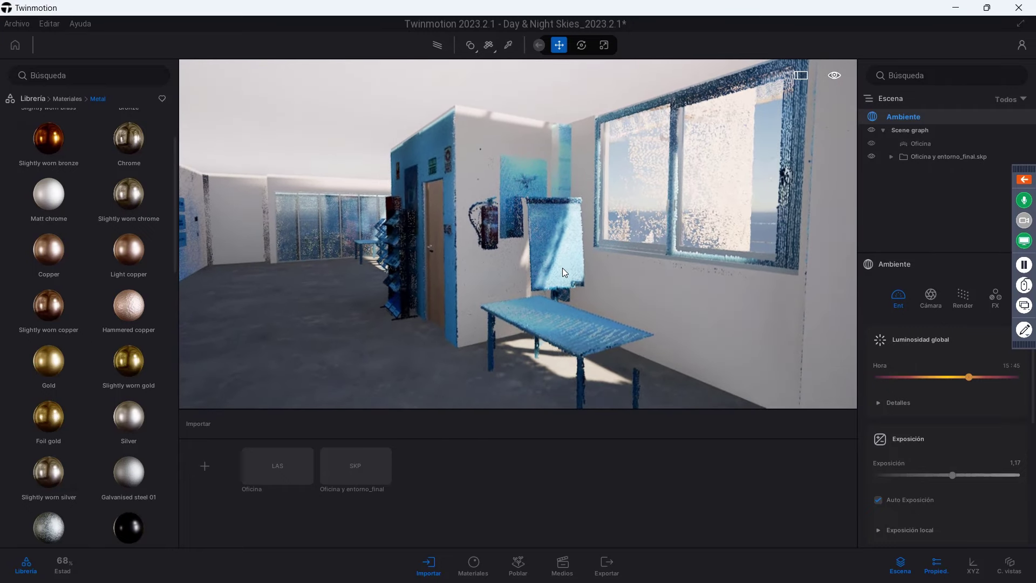
drag(562, 268, 559, 309)
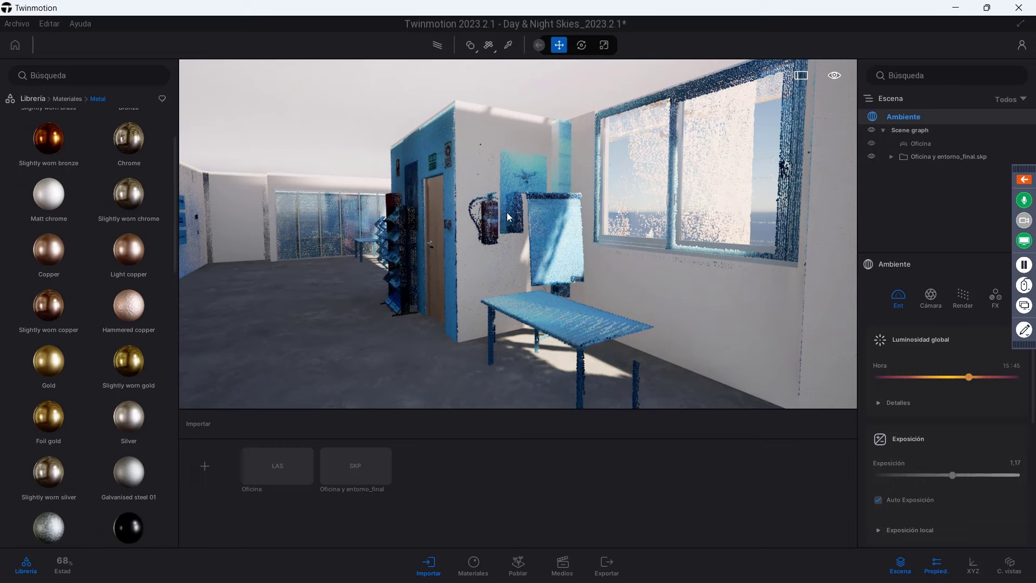
click(37, 97)
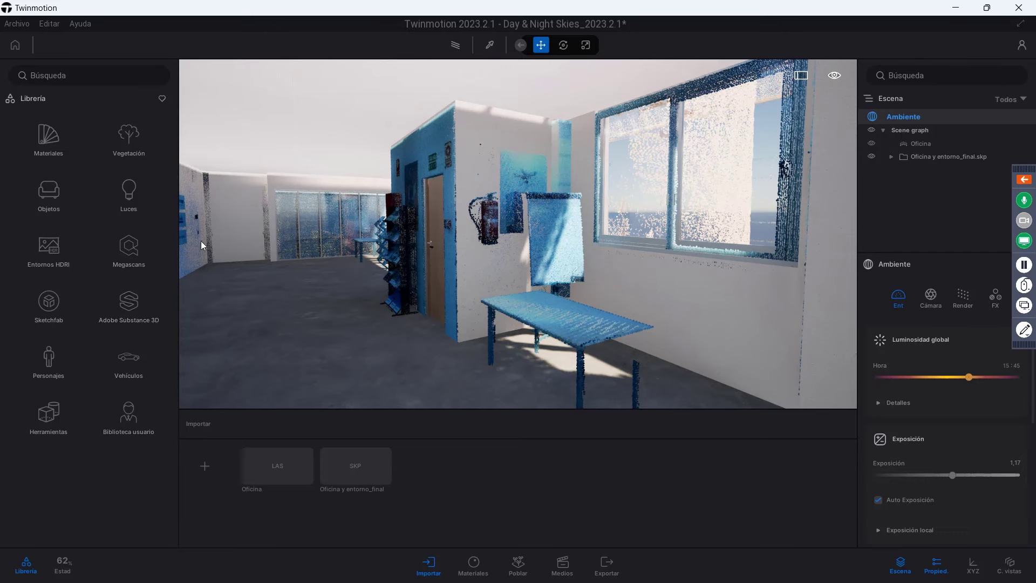
- Place the favourite Extinguisher HWH on the white wall beside the blue panel
drag(458, 280, 457, 248)
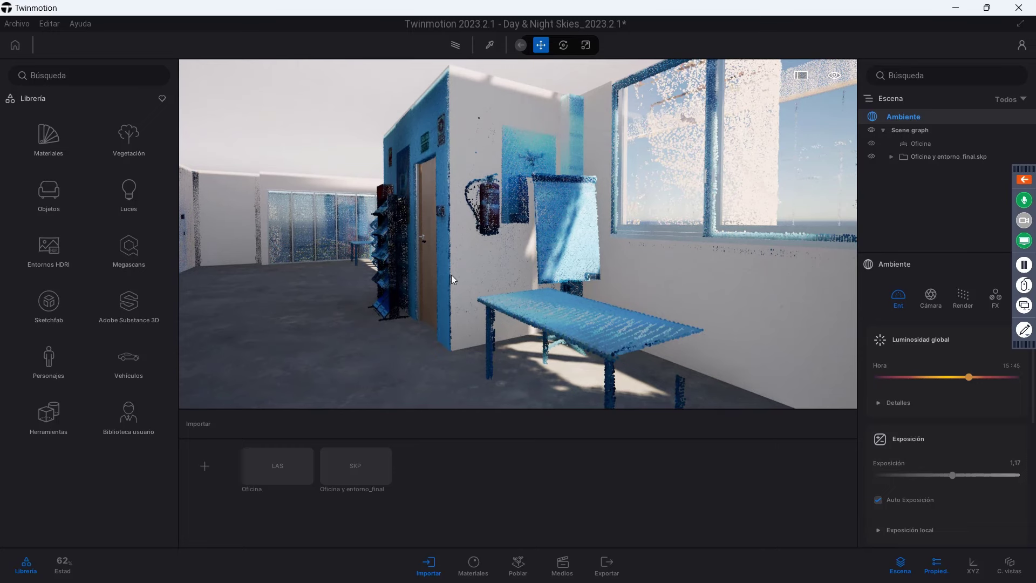
mouse_move(500, 276)
mouse_down()
mouse_move(500, 259)
mouse_move(241, 195)
mouse_up()
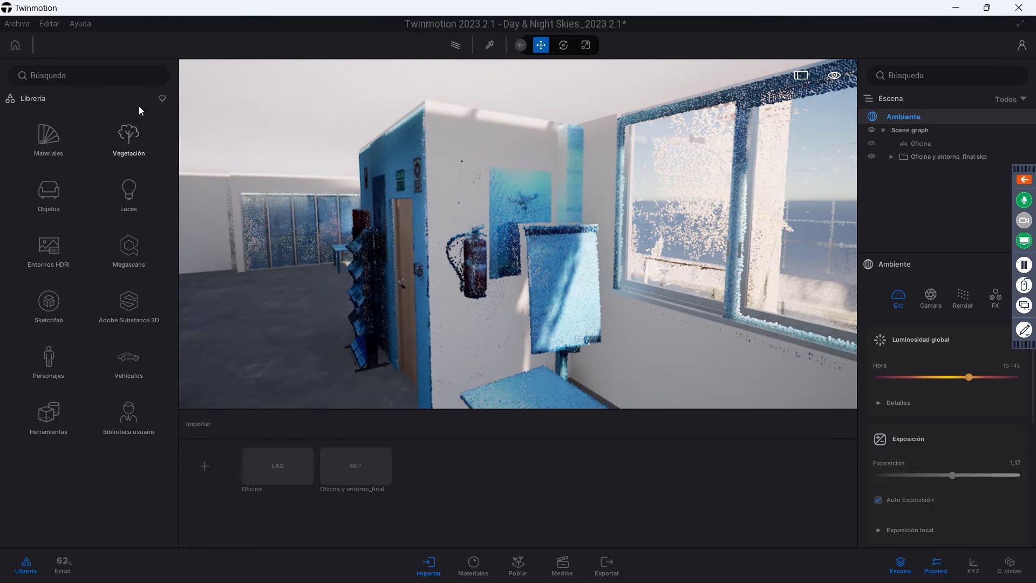
click(160, 100)
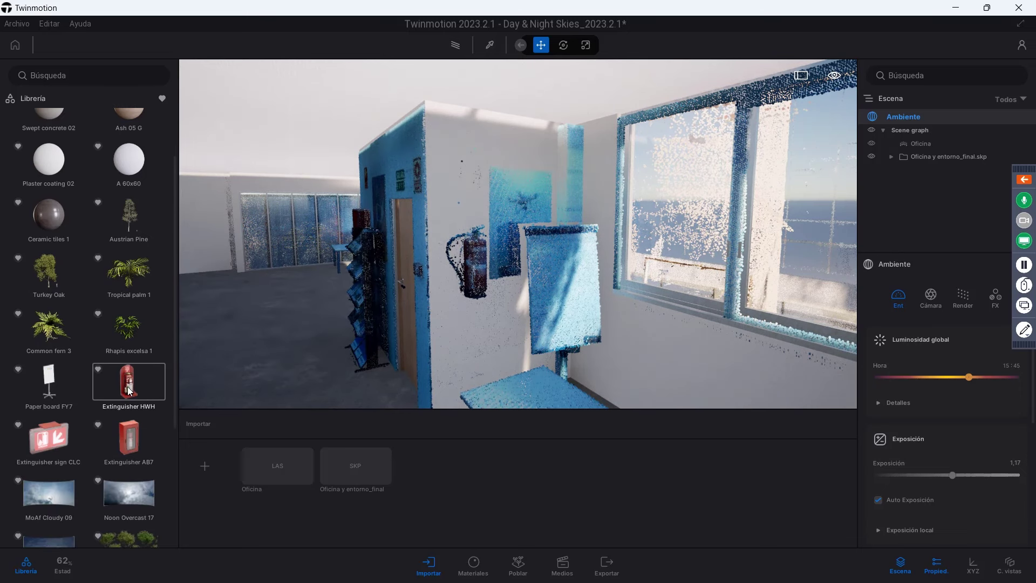
drag(129, 390, 471, 302)
- Toggle the Oficina layer's visibility in the scene graph
scroll(470, 265, up, 2)
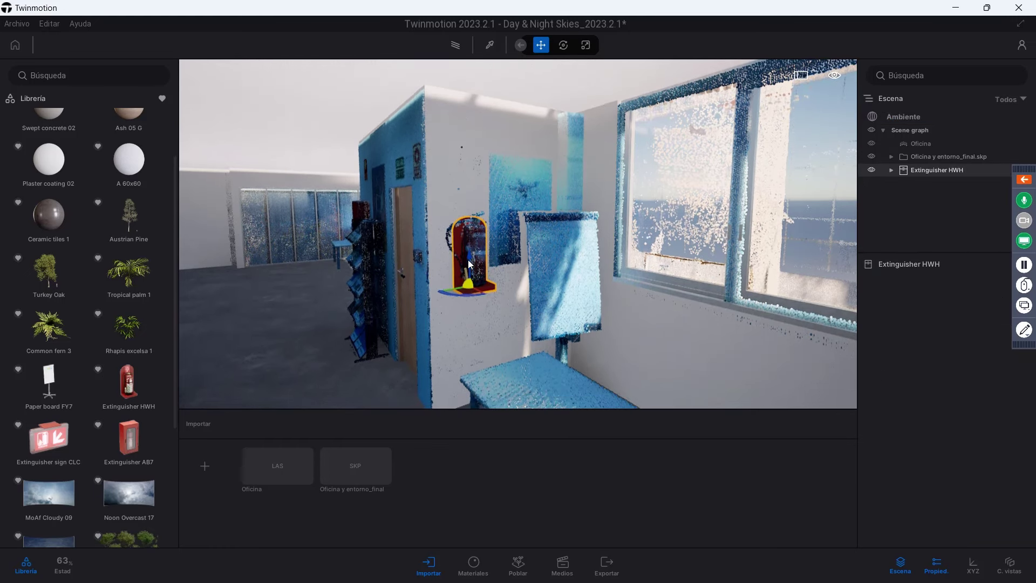
scroll(469, 265, up, 2)
scroll(470, 264, up, 2)
scroll(469, 265, up, 2)
scroll(485, 263, up, 2)
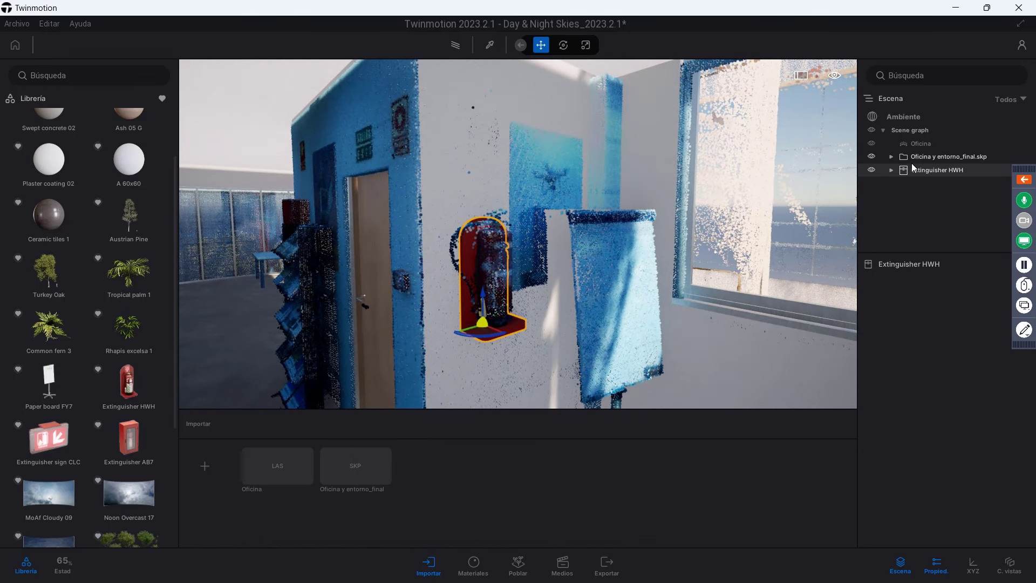
click(871, 156)
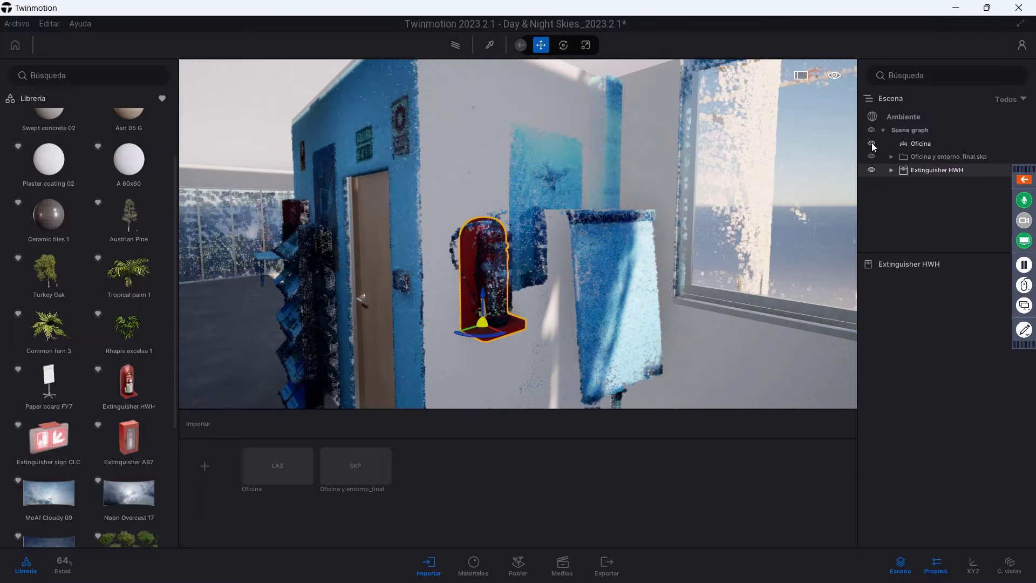
scroll(571, 265, down, 3)
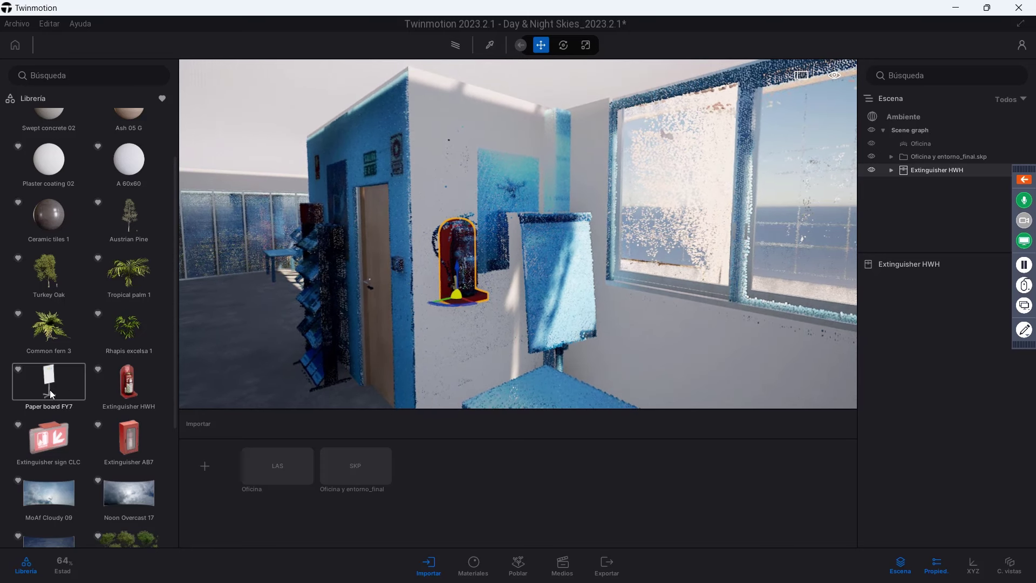
- Stand Paper board FY7 on the blue table beside the extinguisher, turned toward the room
mouse_move(48, 386)
mouse_down()
mouse_move(546, 411)
mouse_move(540, 400)
mouse_up()
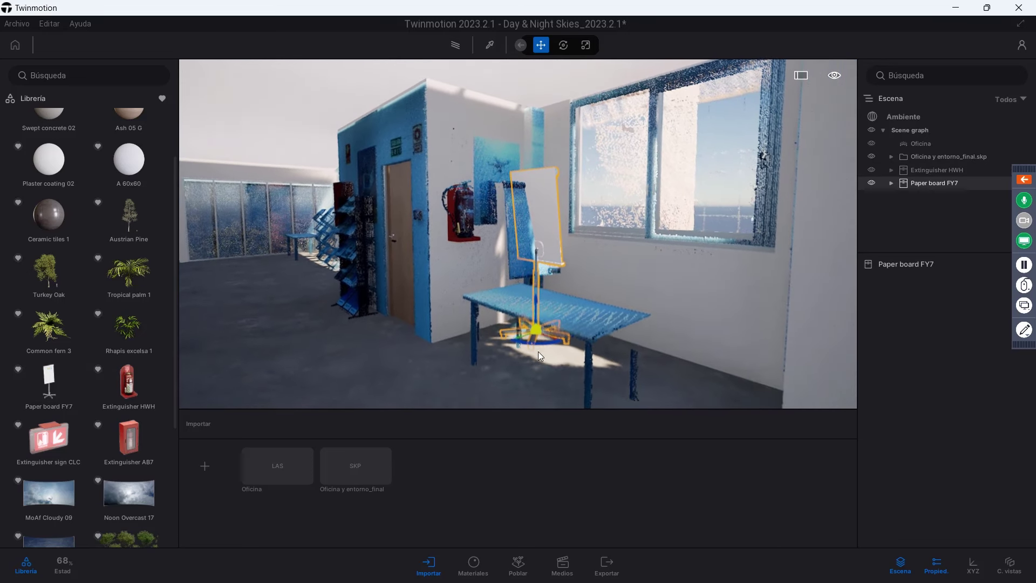
drag(533, 348, 439, 355)
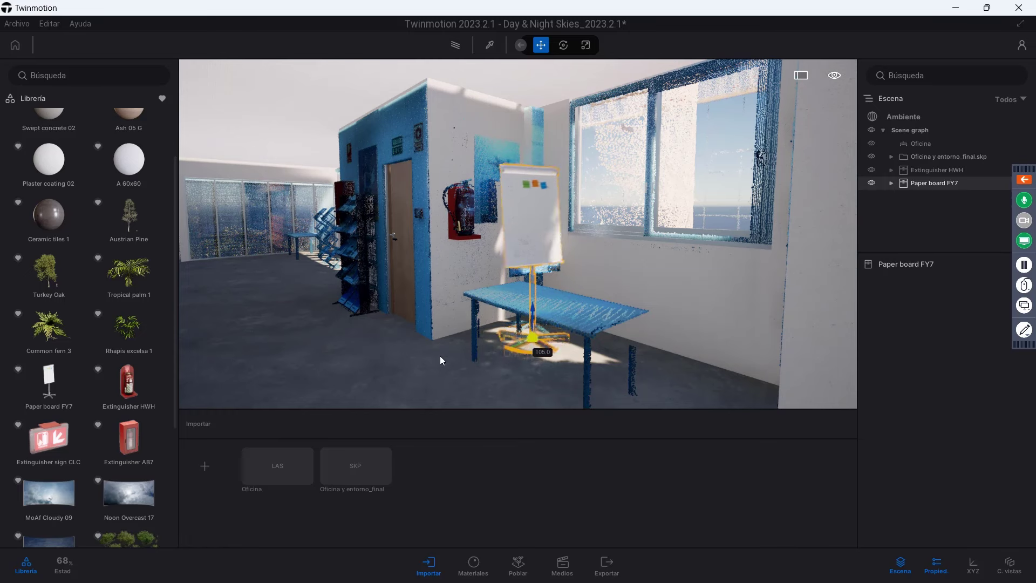
right_drag(438, 356, 500, 371)
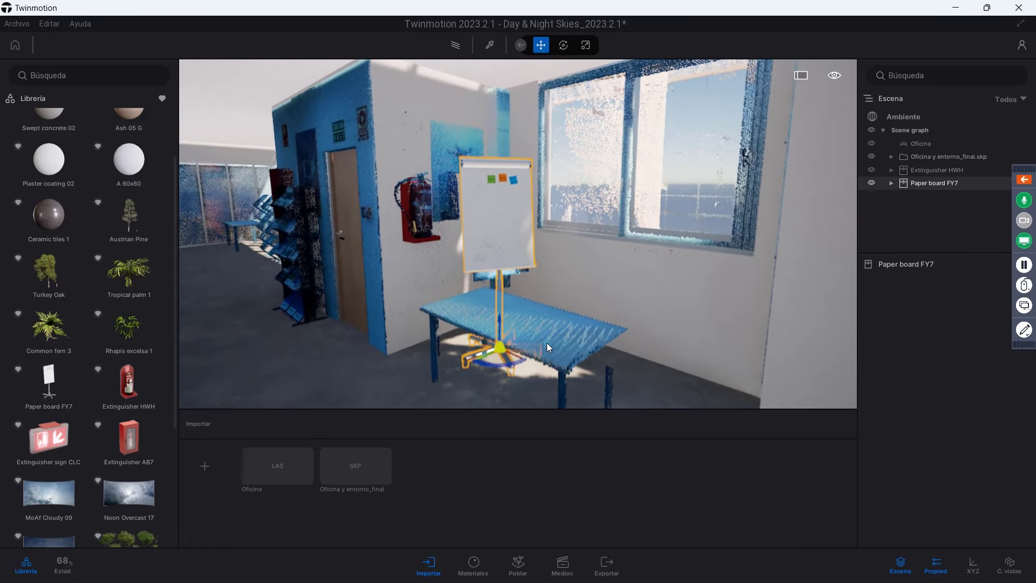
drag(502, 370, 502, 362)
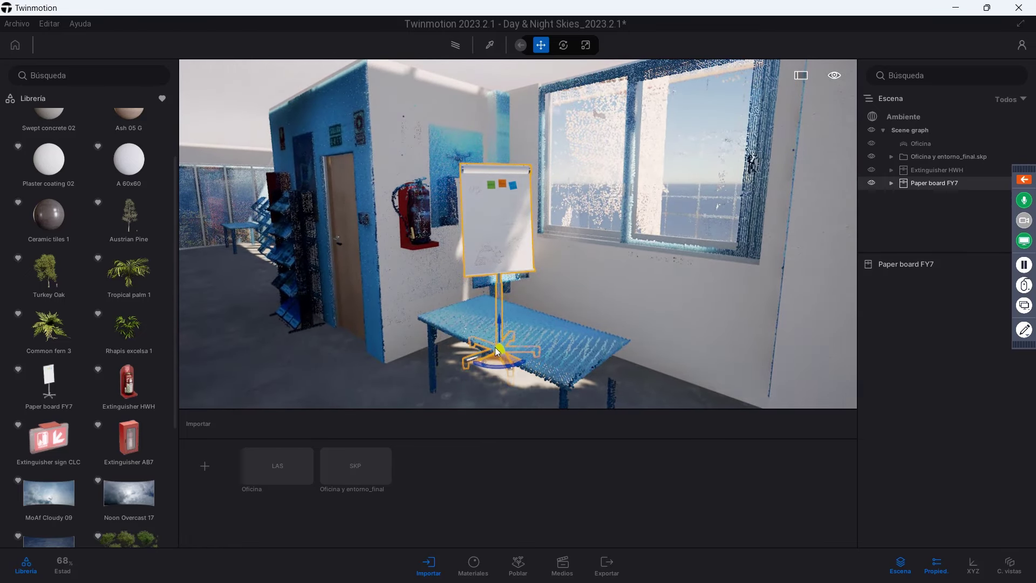
right_drag(497, 352, 458, 351)
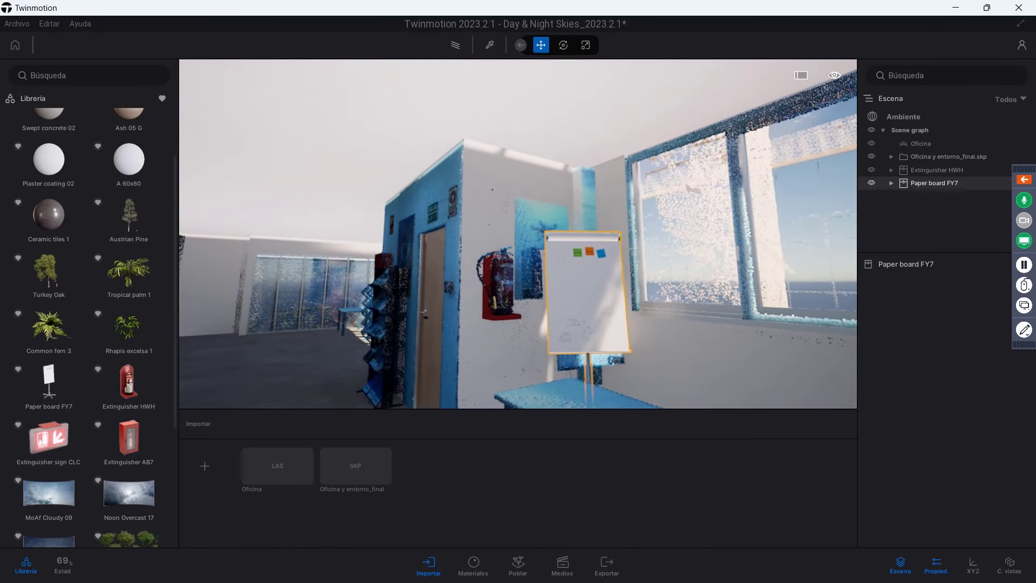
right_drag(459, 351, 547, 198)
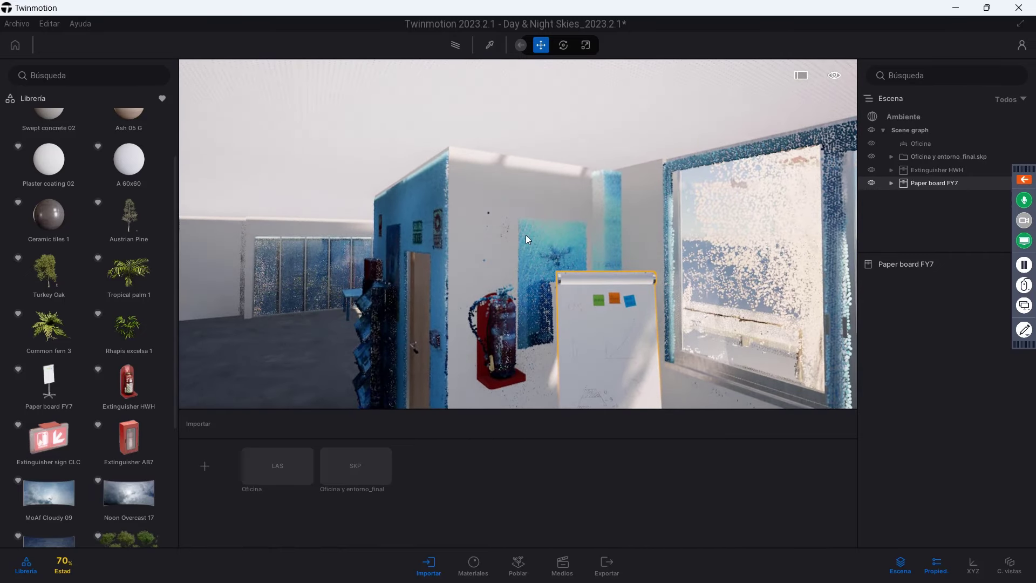
right_drag(537, 245, 549, 219)
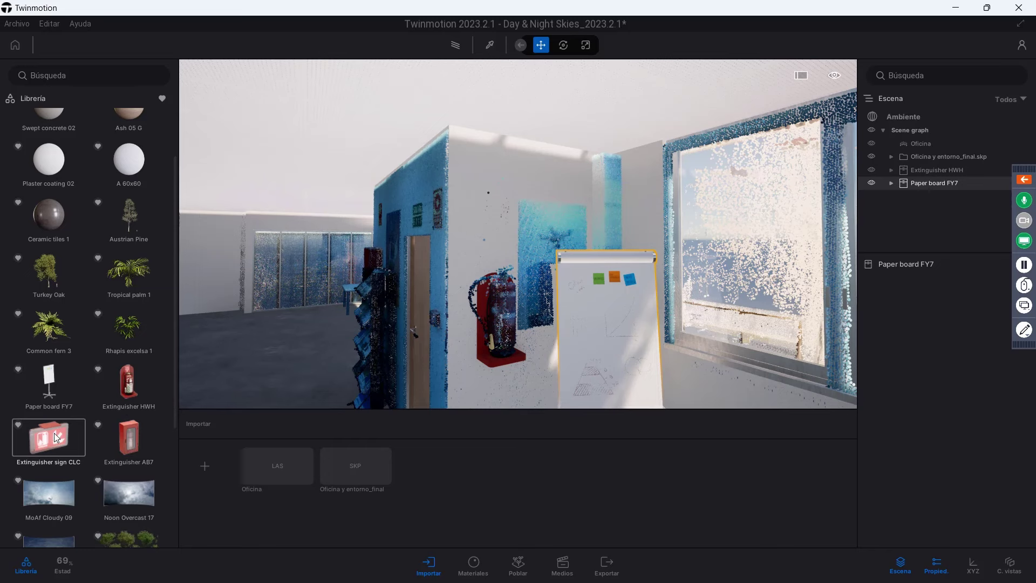
- Drop Extinguisher sign CLC onto the wall above the extinguisher
drag(171, 390, 551, 192)
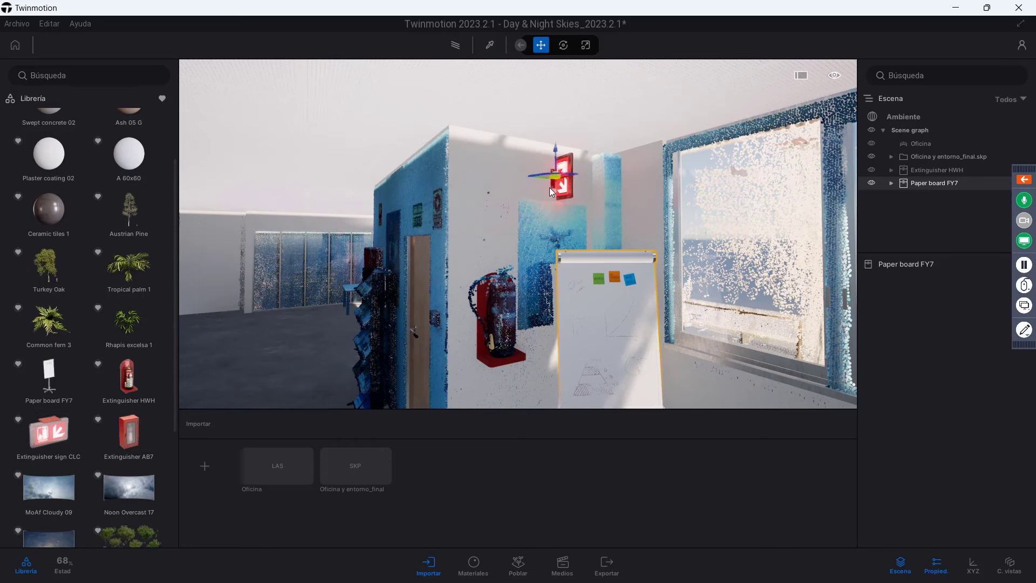
scroll(551, 191, up, 3)
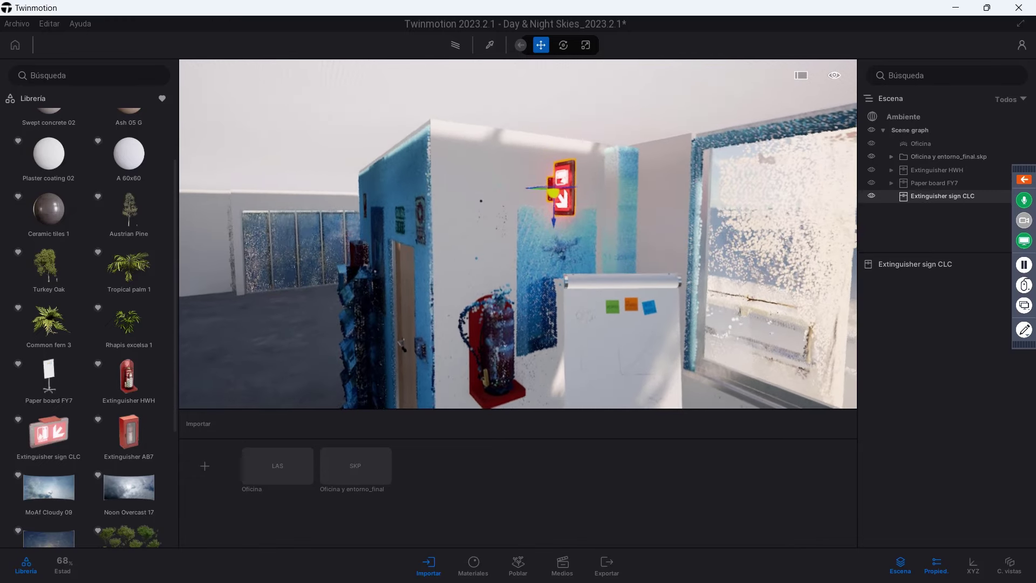
scroll(533, 160, up, 3)
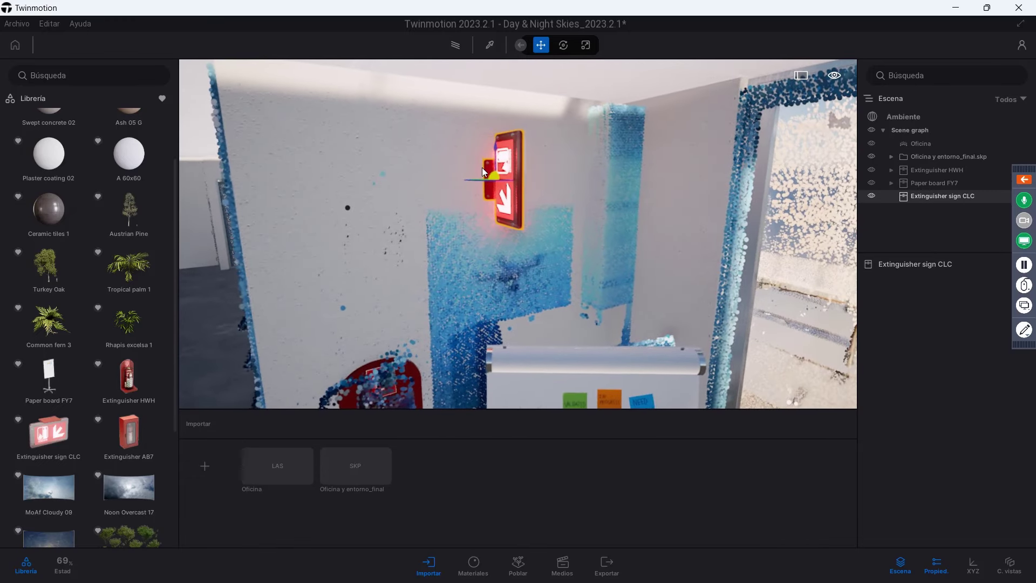
scroll(481, 170, up, 2)
middle_drag(481, 173, 467, 216)
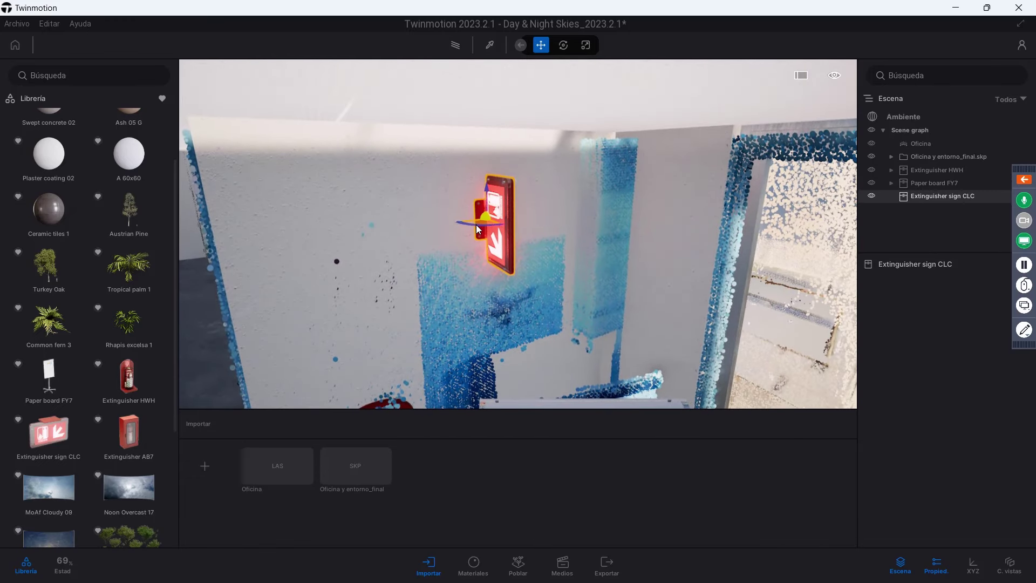
- Rotate the sign flat against the wall so it reads horizontally, and raise it
drag(476, 224, 543, 218)
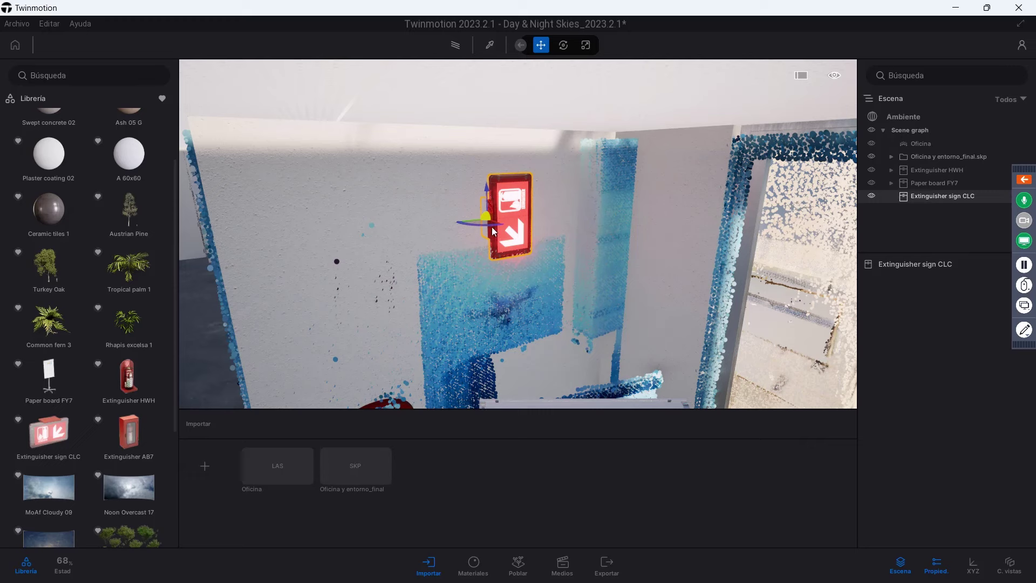
click(563, 46)
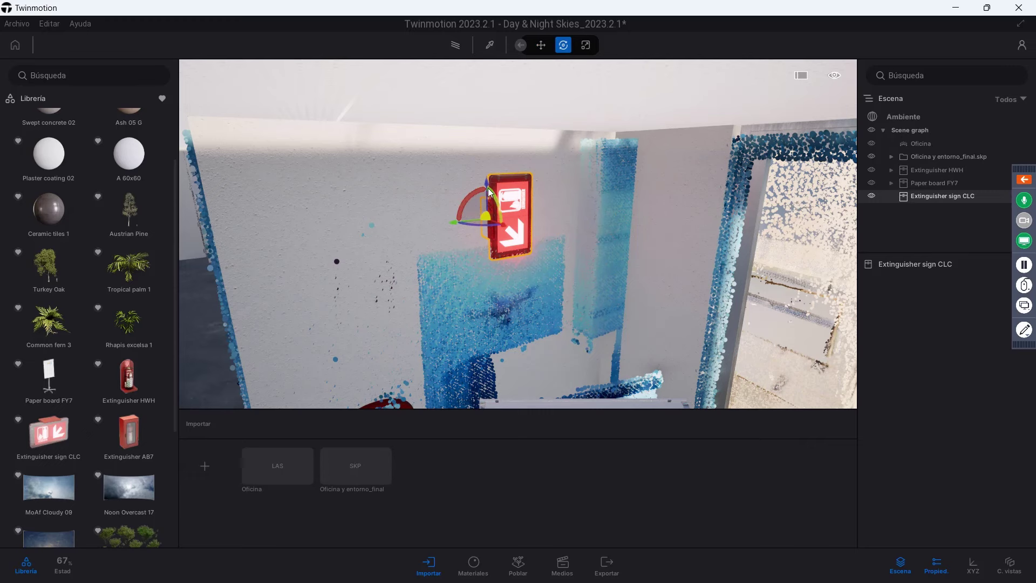
drag(473, 193, 530, 156)
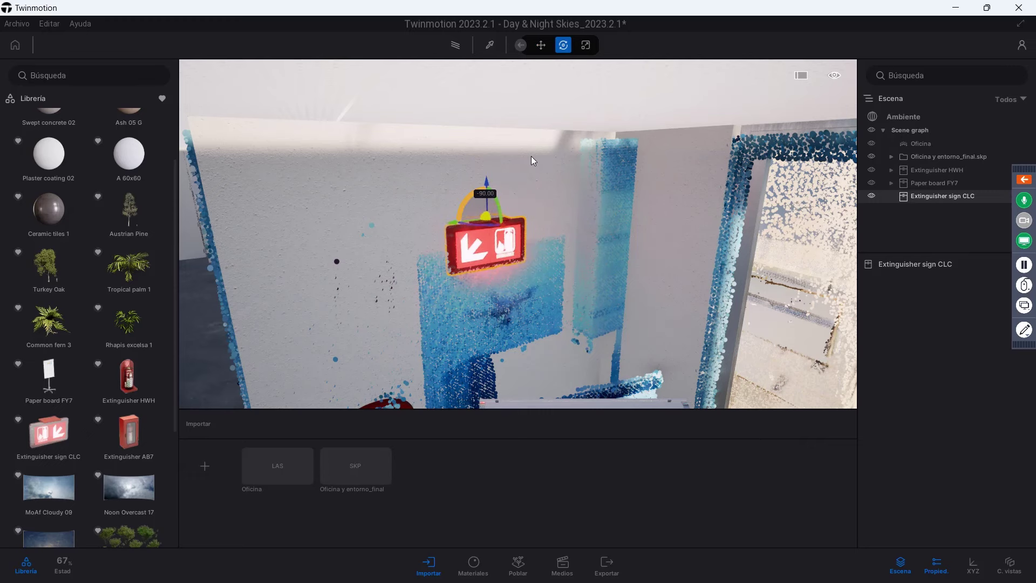
drag(484, 203, 510, 185)
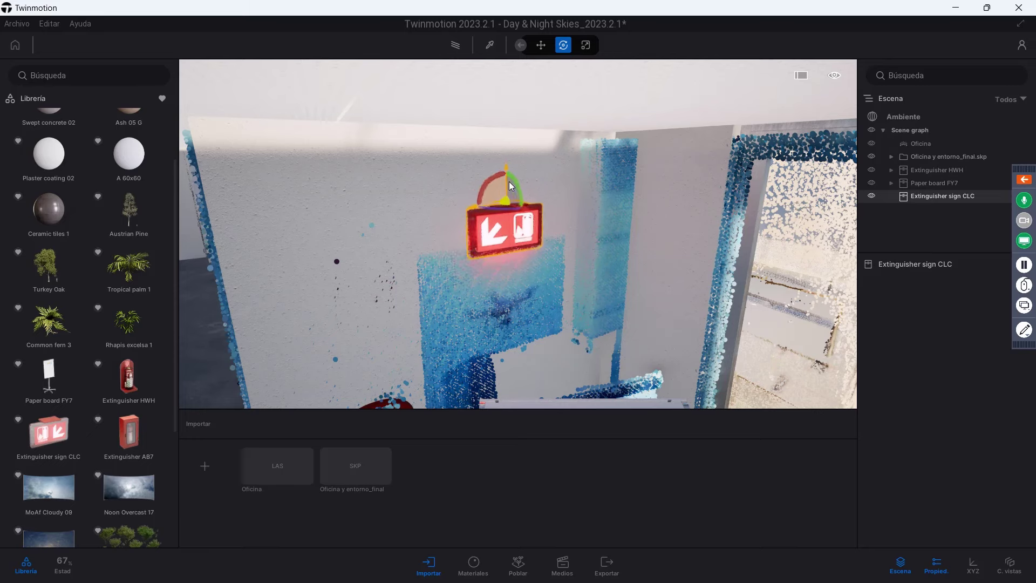
mouse_move(509, 180)
right_down()
mouse_move(509, 232)
mouse_move(510, 178)
mouse_move(459, 205)
right_up()
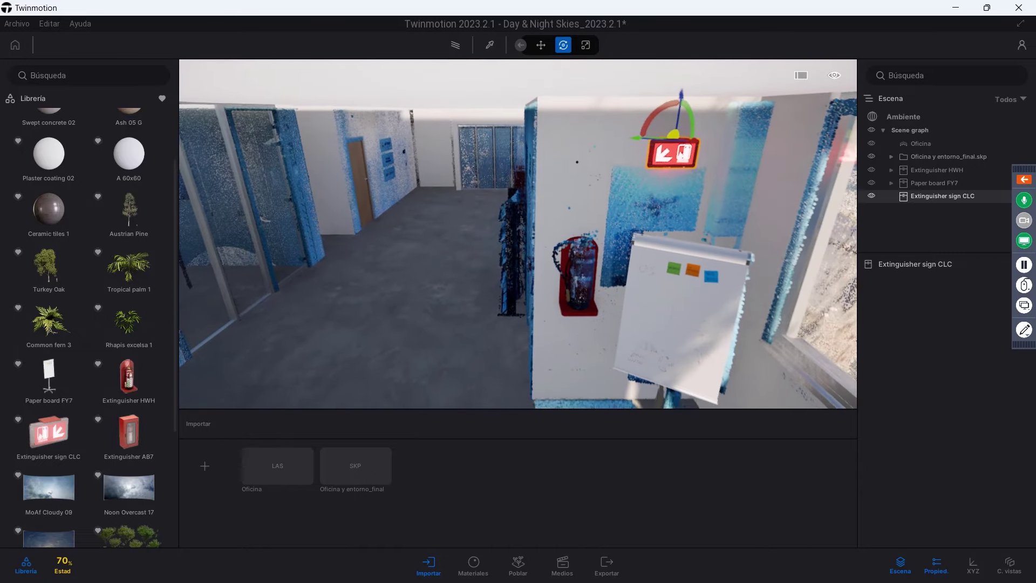
scroll(479, 264, up, 5)
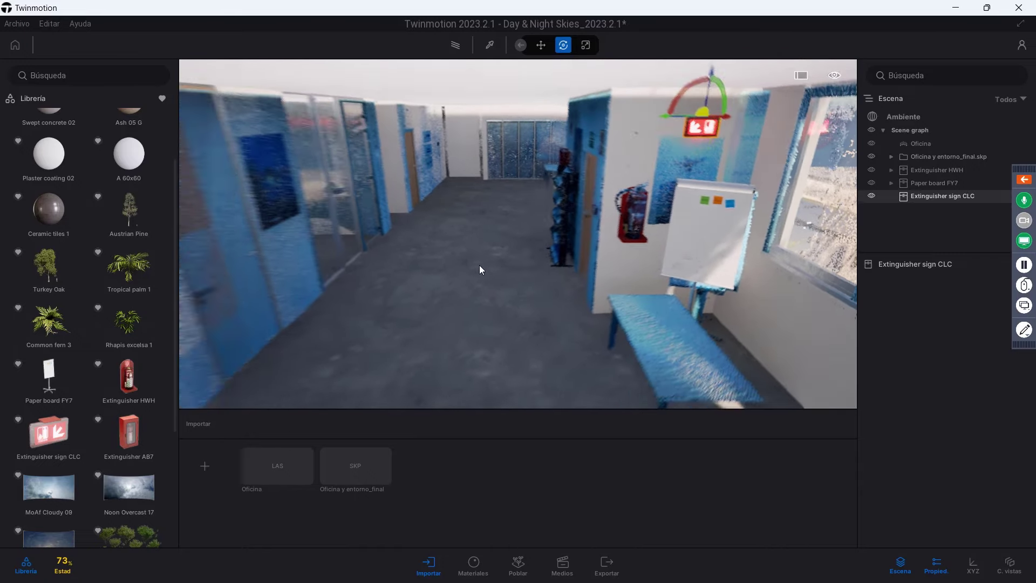
scroll(479, 264, down, 3)
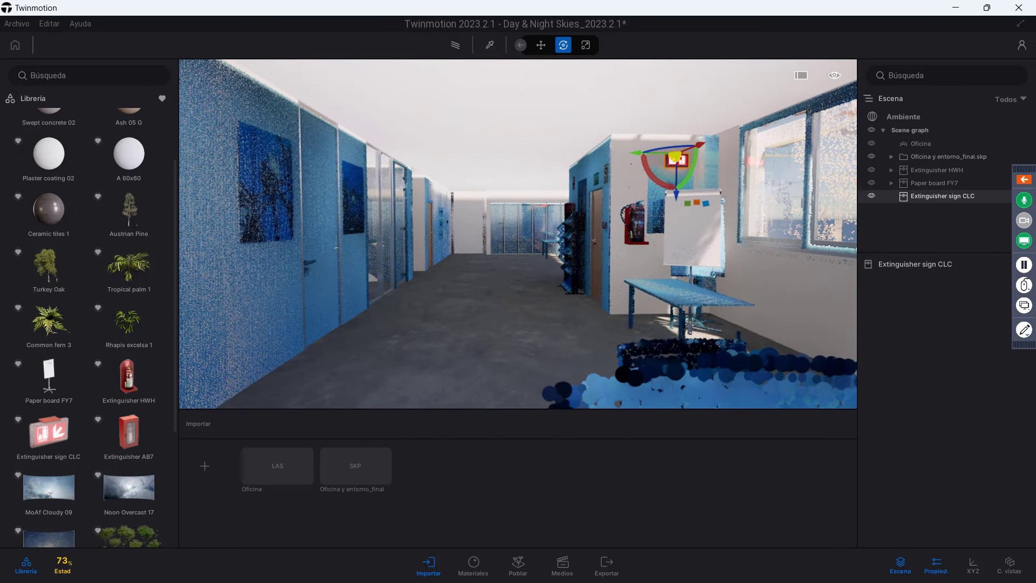
key(Left)
key(Right)
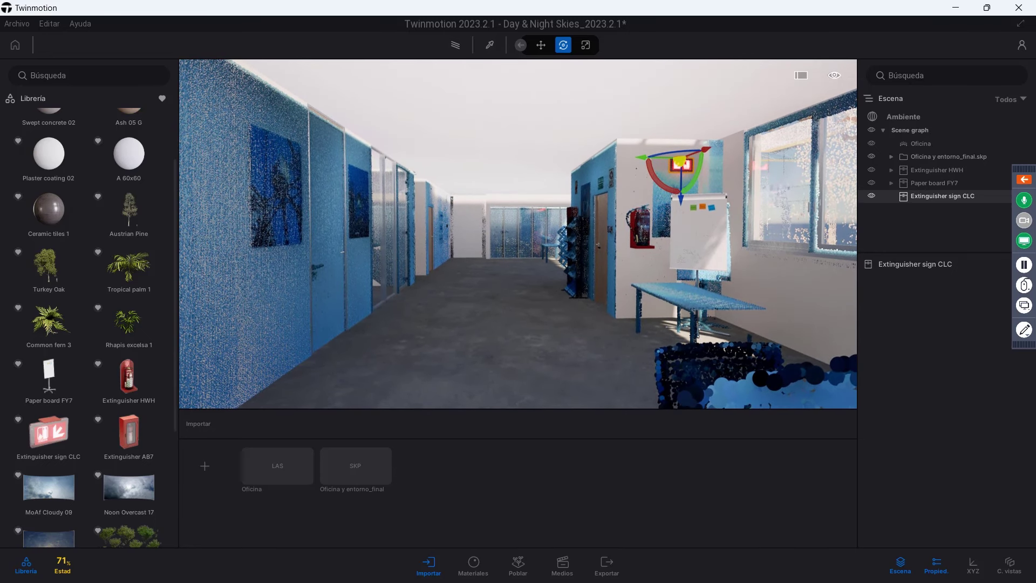
key(Page_Down)
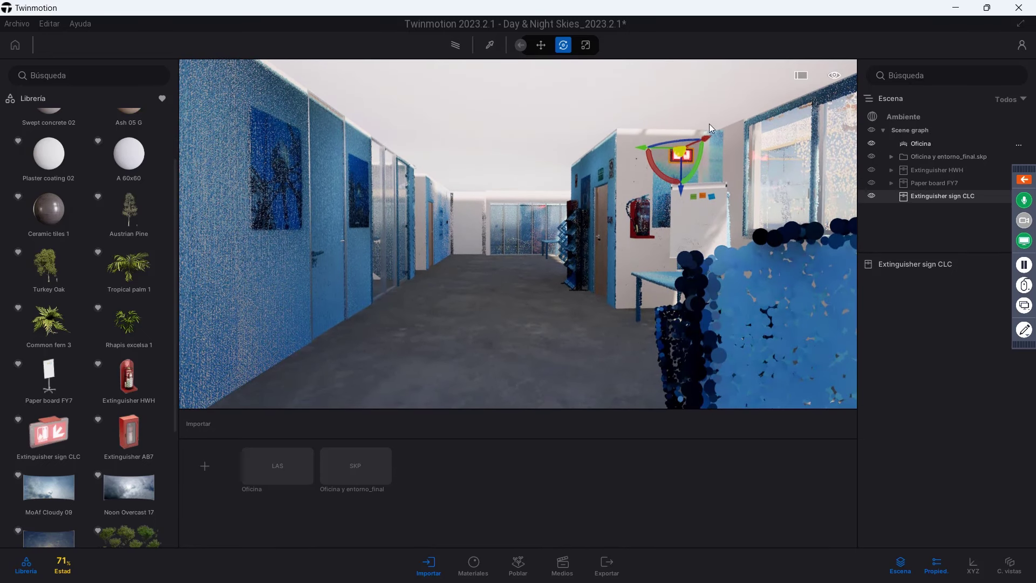
- Preview the corridor path-traced and set the time of day to 16:02
click(455, 46)
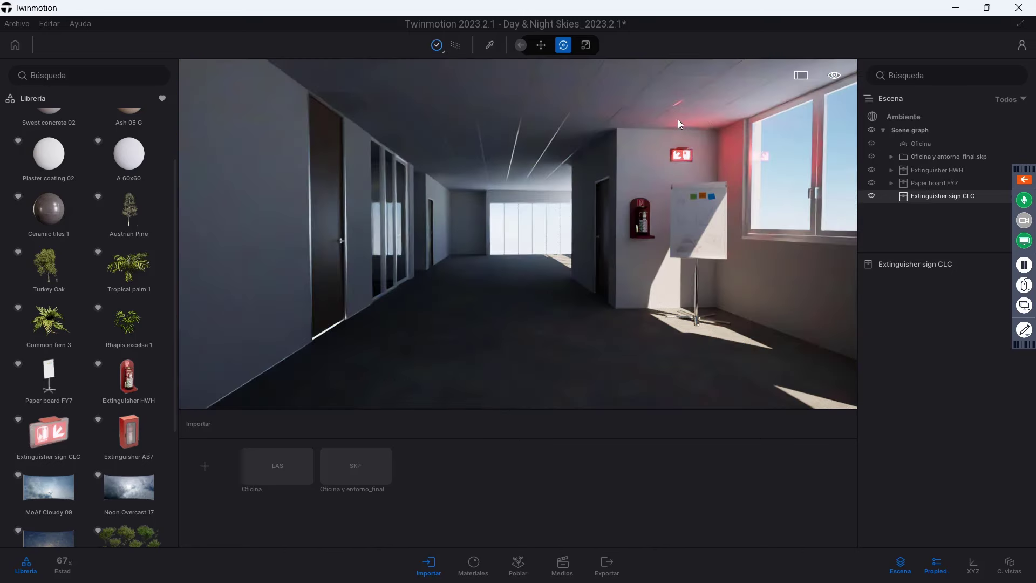
click(835, 76)
click(833, 106)
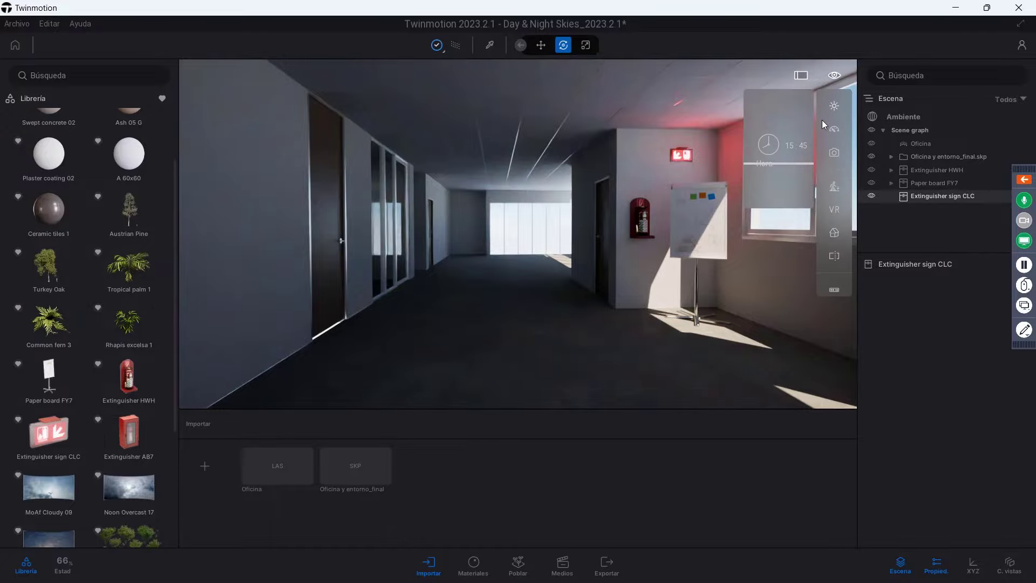
drag(772, 162, 762, 193)
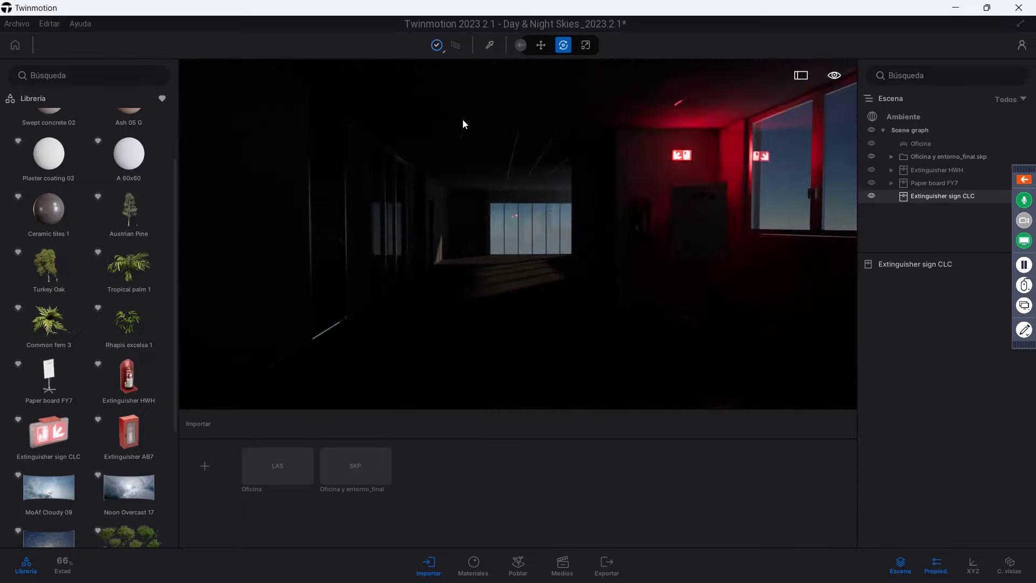
- Move the time of day to 19:36 in path-traced view, then return to real-time
click(457, 46)
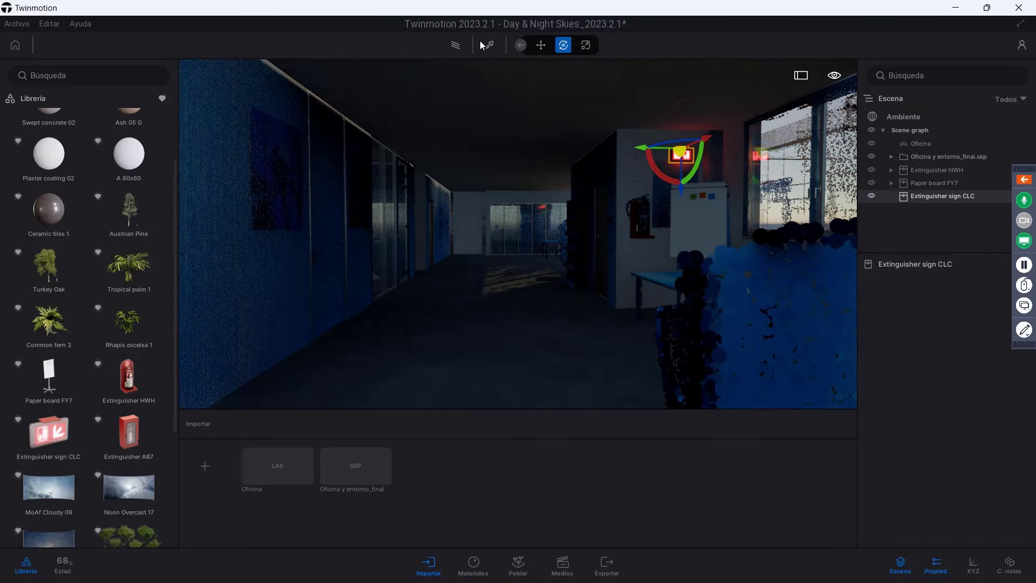
click(460, 46)
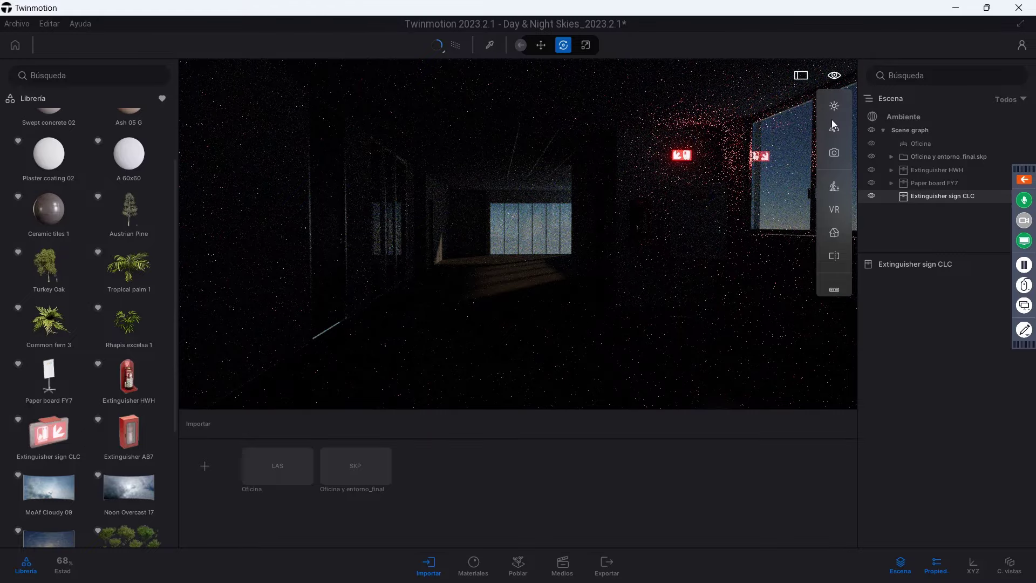
mouse_move(772, 193)
mouse_down()
mouse_move(775, 137)
mouse_move(710, 216)
mouse_up()
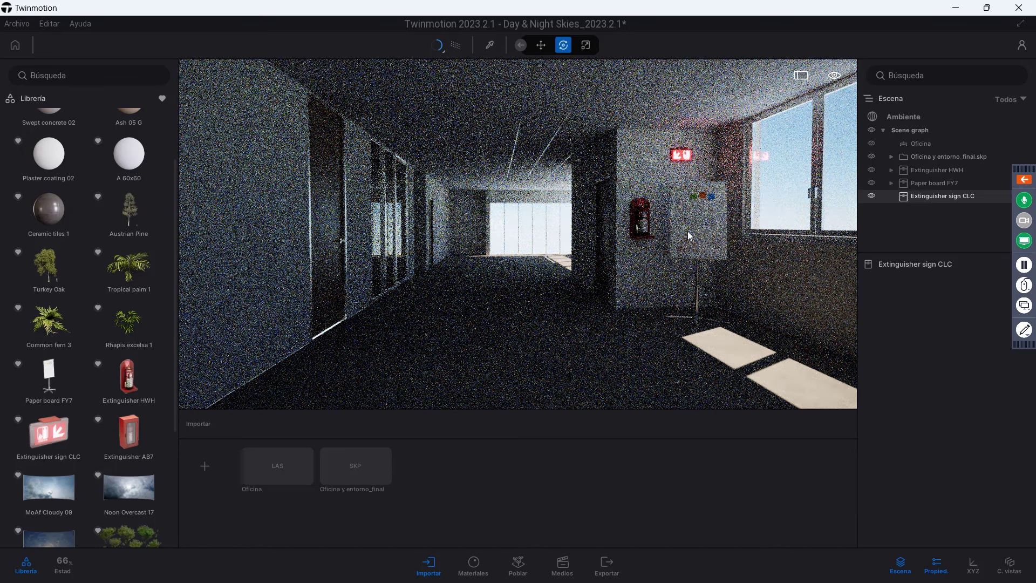
click(457, 46)
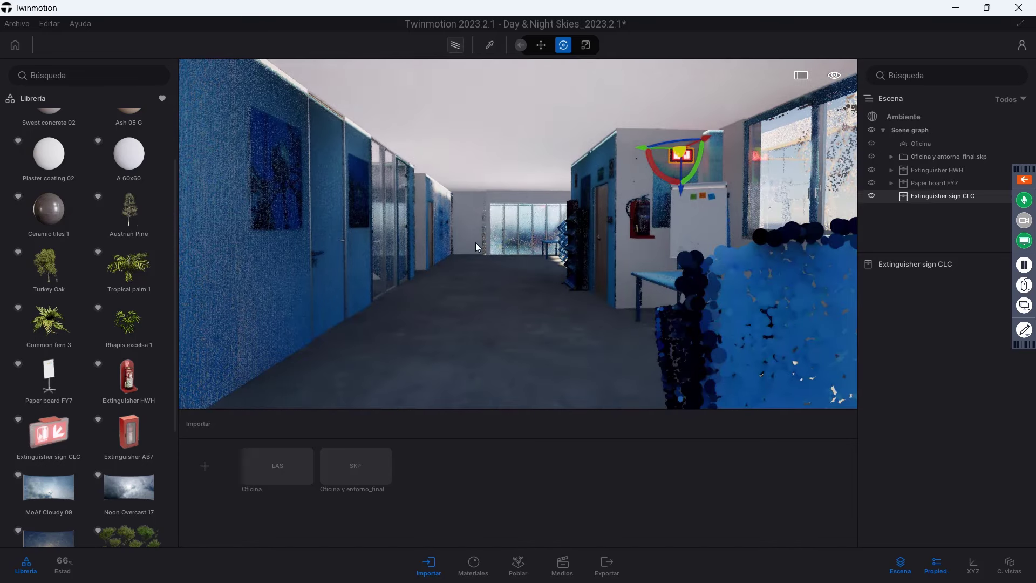
- Face the table and flip-board and return the library to its top-level categories
drag(575, 256, 543, 248)
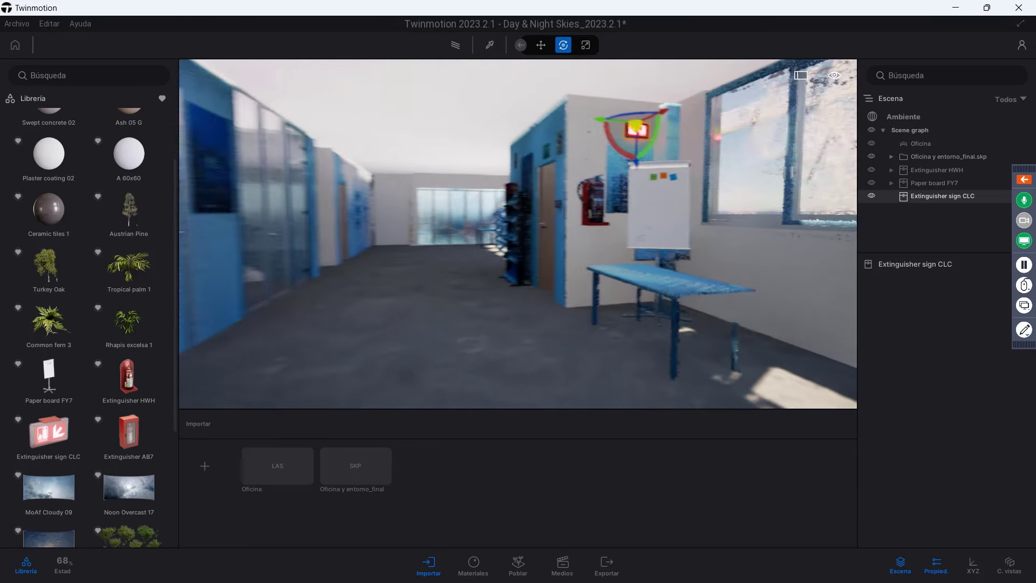
scroll(66, 387, down, 2)
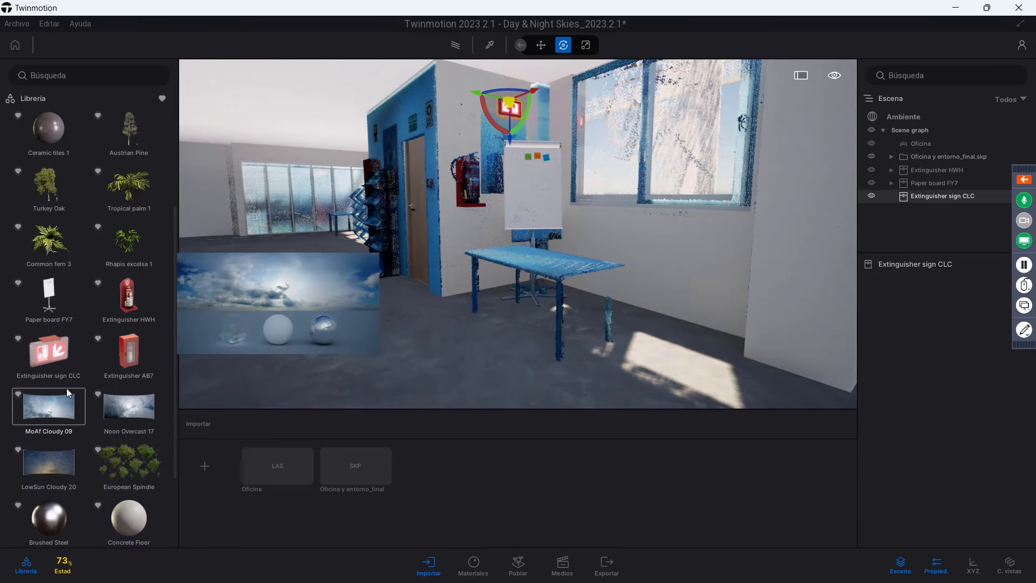
scroll(90, 124, up, 3)
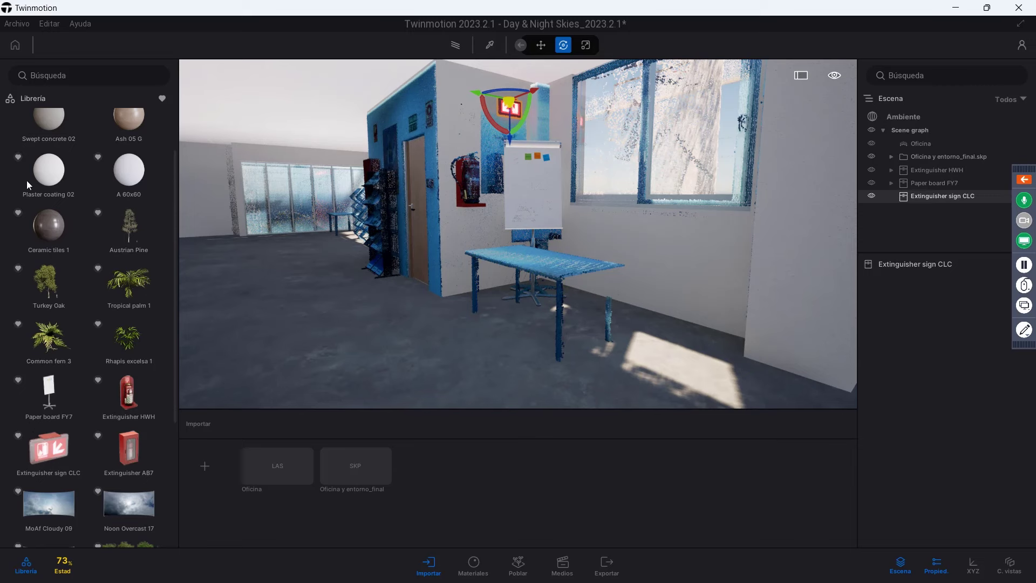
scroll(74, 209, up, 2)
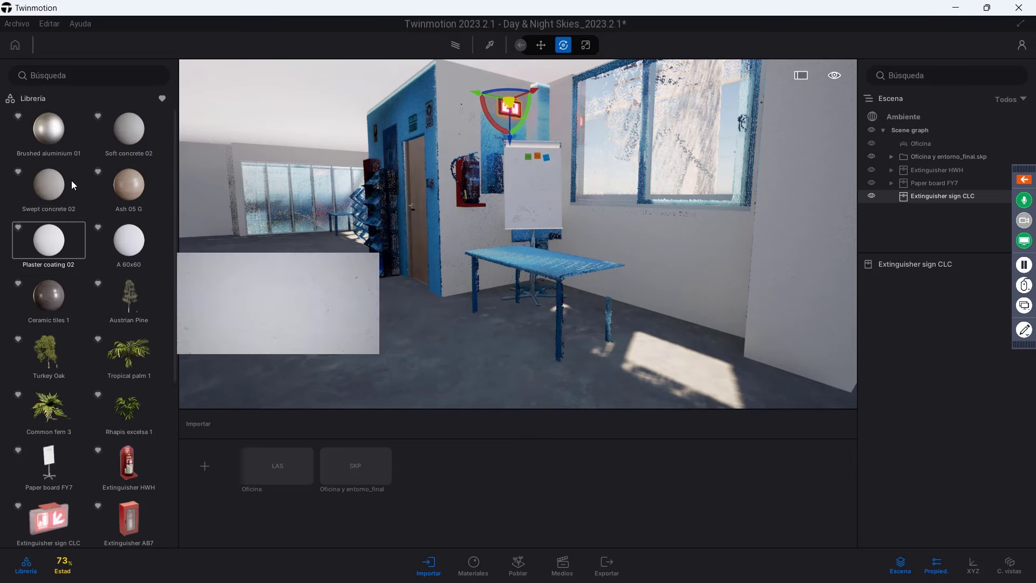
click(162, 99)
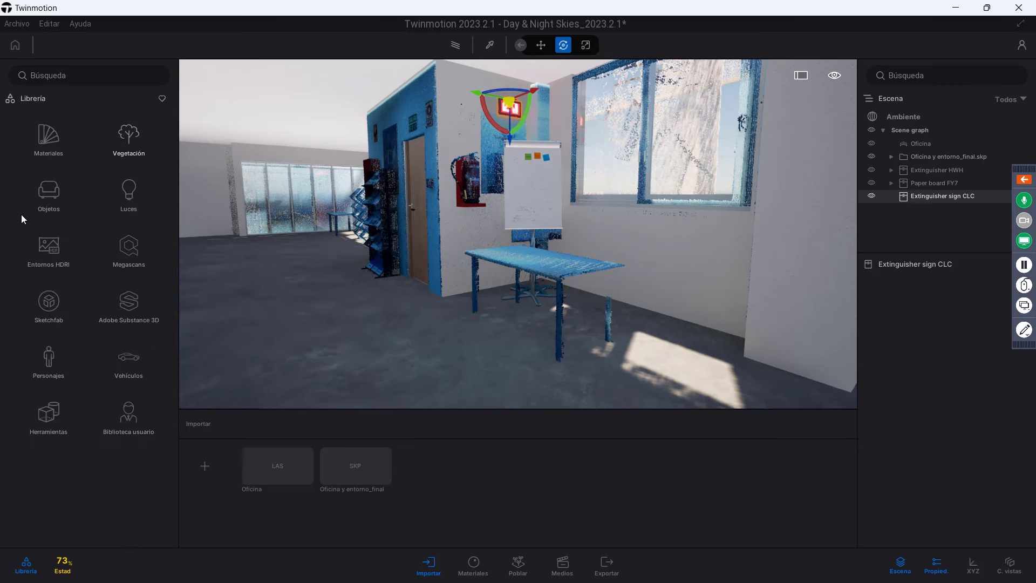
- Browse the library to Objetos > Hogar > Oficina > Mesas
click(50, 203)
click(49, 147)
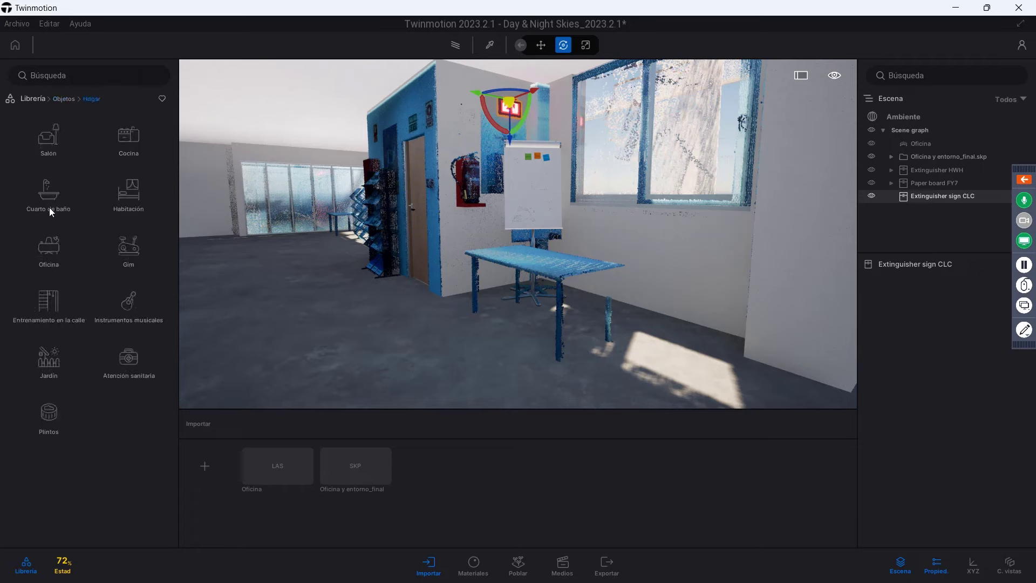
click(53, 258)
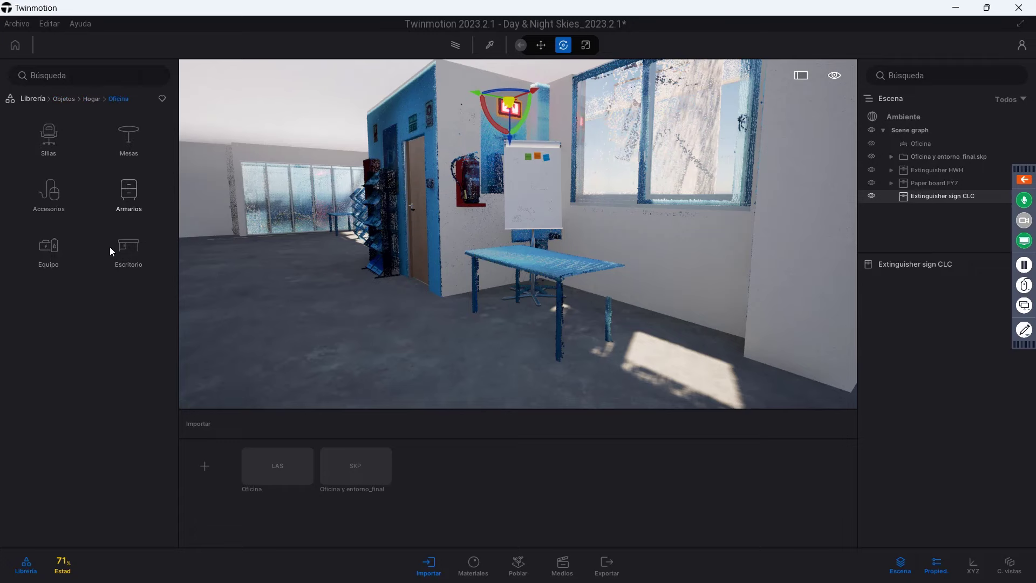
click(124, 248)
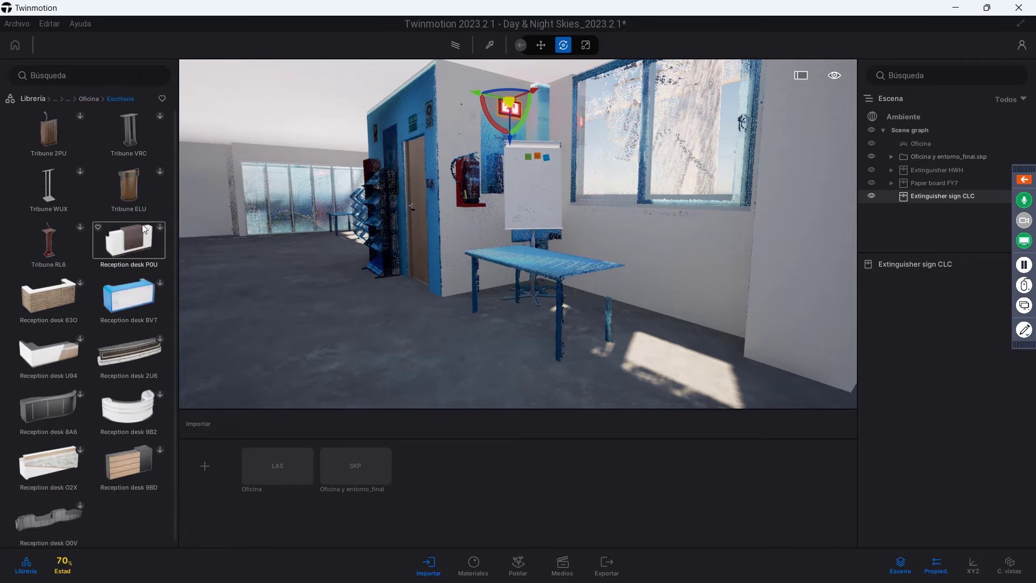
click(87, 96)
click(48, 242)
click(95, 100)
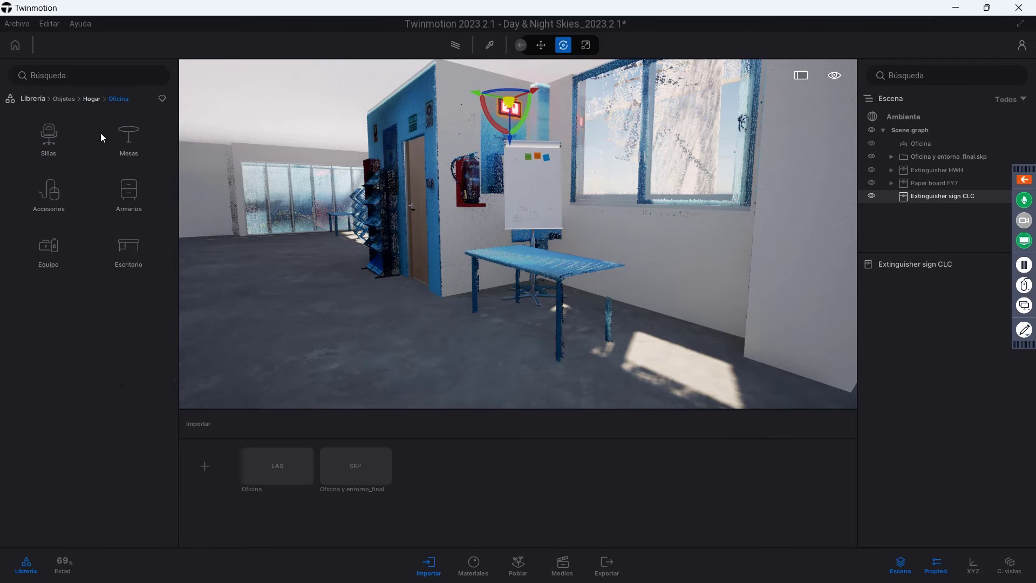
click(120, 139)
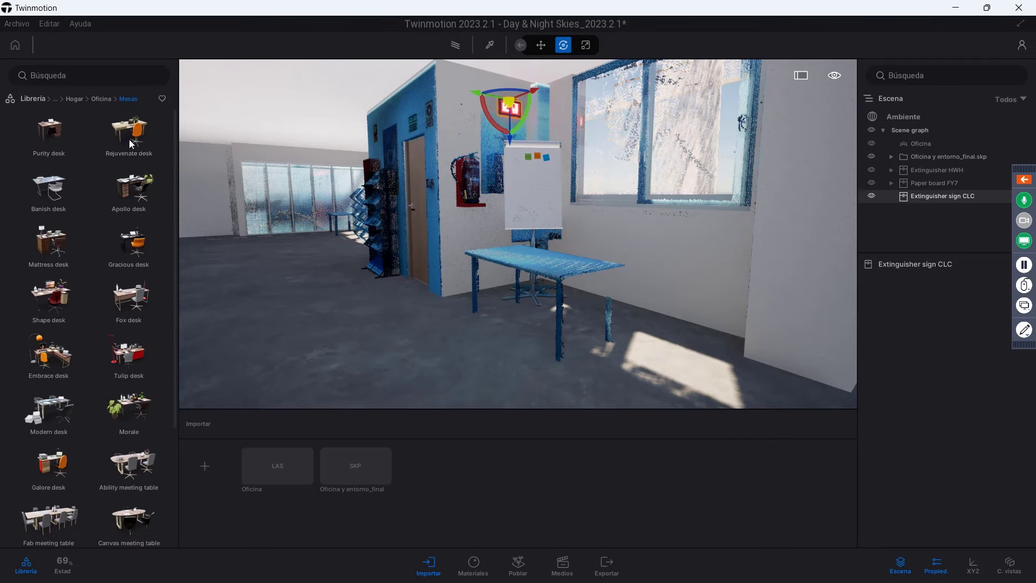
- Place the Banish desk beside the blue table and face the blue wall with shelves
drag(65, 191, 549, 322)
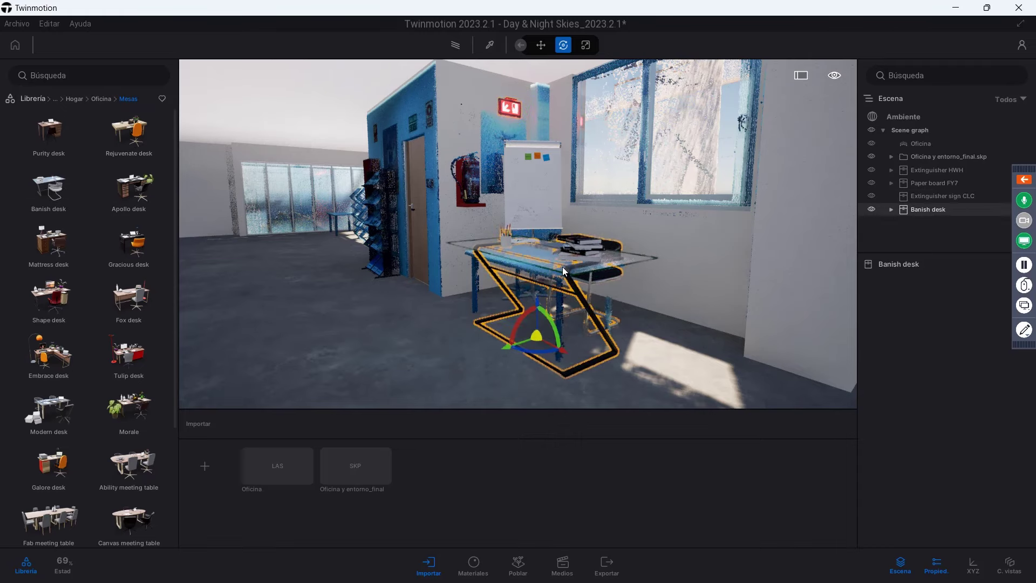
right_drag(562, 267, 485, 259)
key(Up)
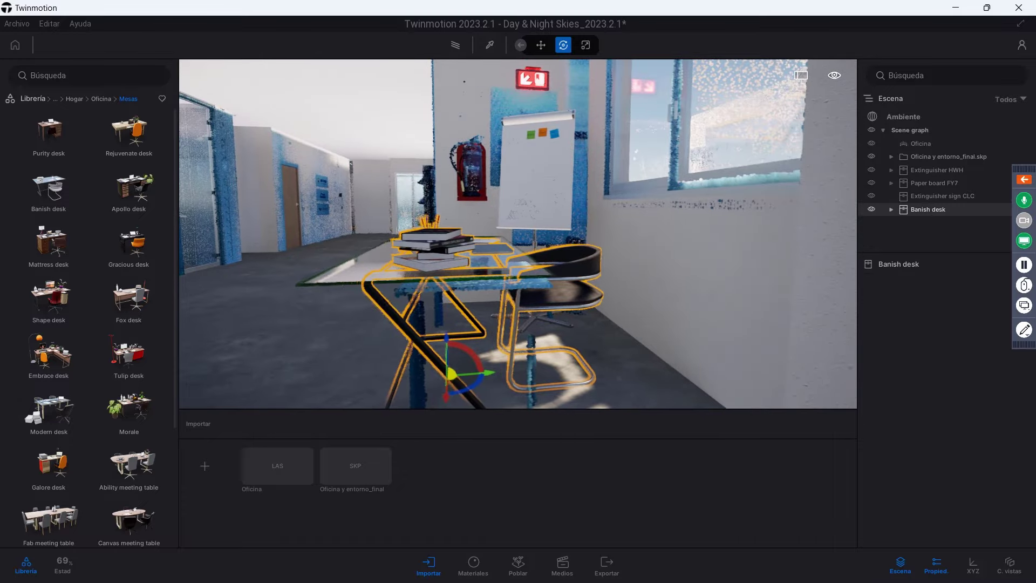
key(Left)
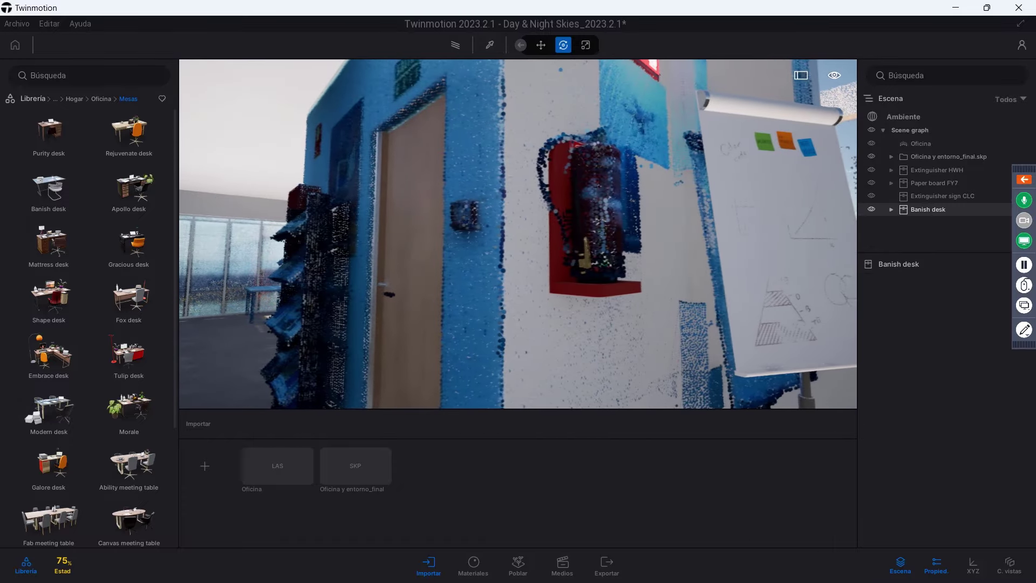
key(Right)
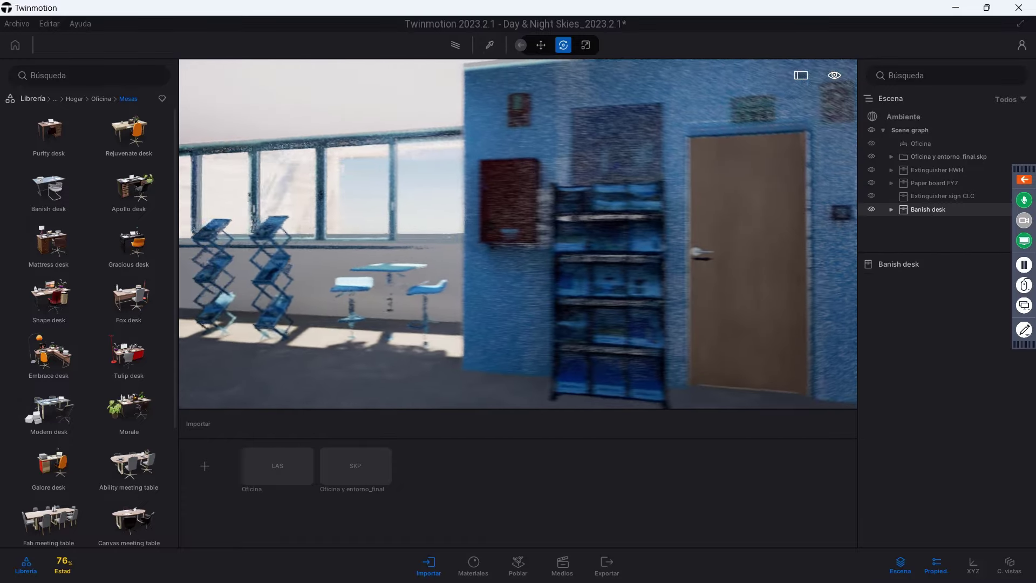
- Hang Extinguisher AB7 from the favourites on the blue wall next to the shelving
click(38, 99)
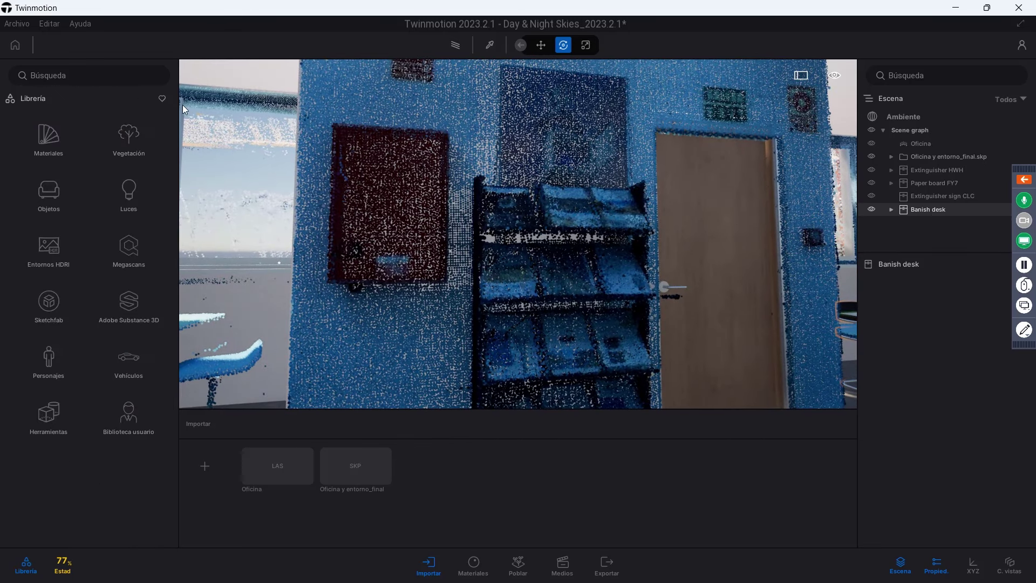
click(161, 99)
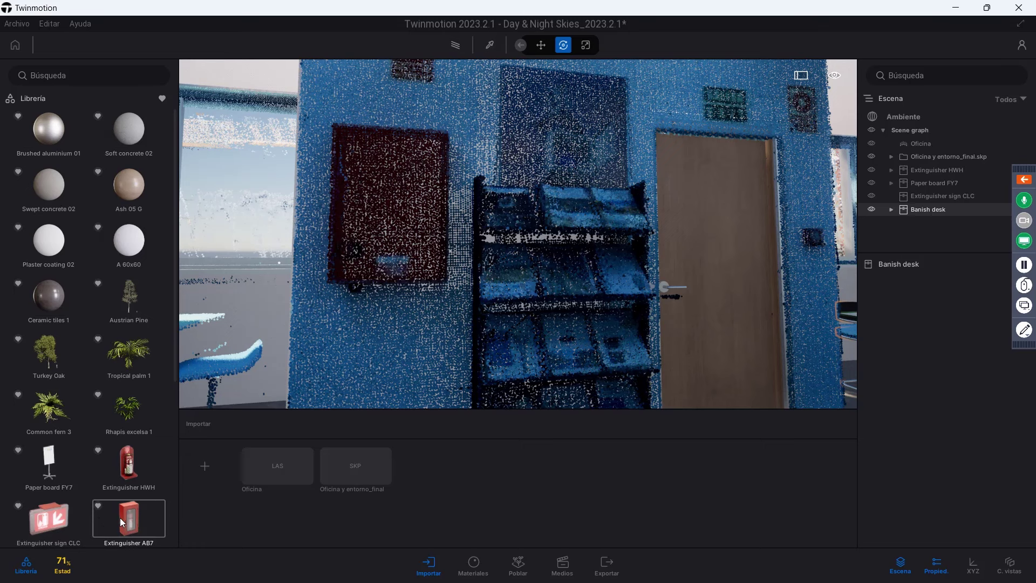
drag(186, 459, 399, 282)
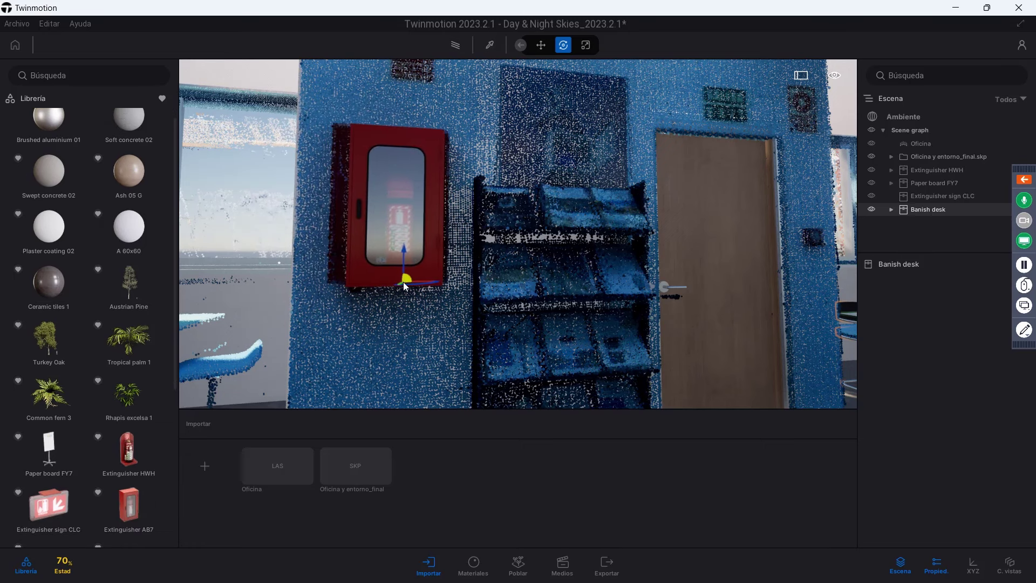
mouse_move(493, 256)
right_down()
mouse_move(378, 259)
mouse_move(518, 232)
right_up()
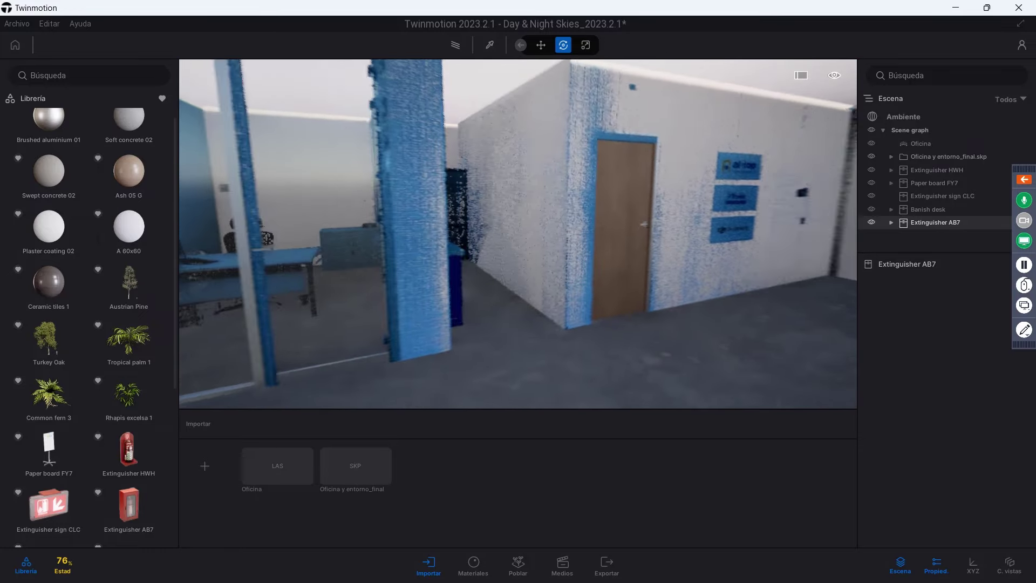
scroll(73, 273, up, 1)
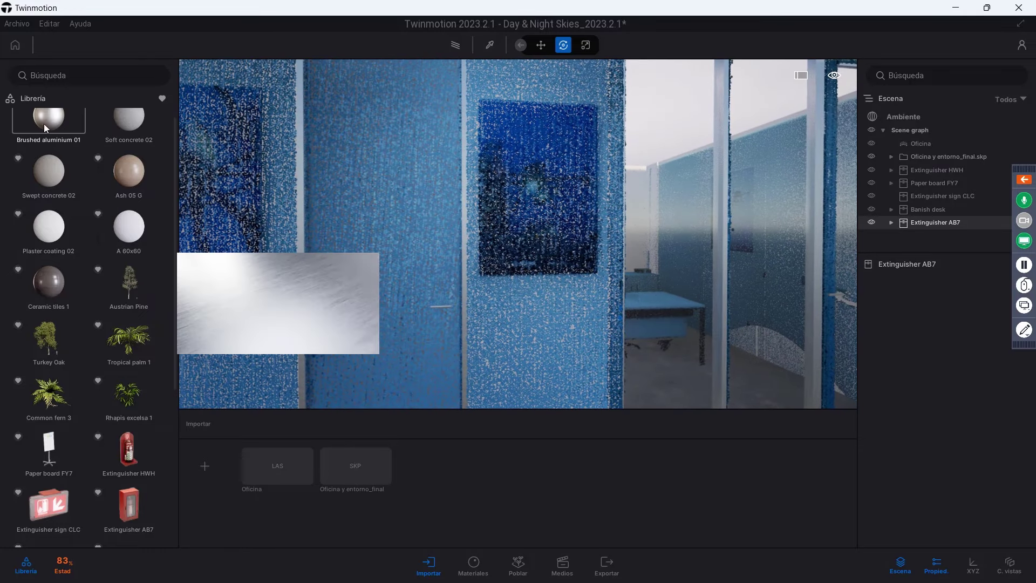
- Browse the library to the living-room Decoración items
click(163, 98)
click(55, 143)
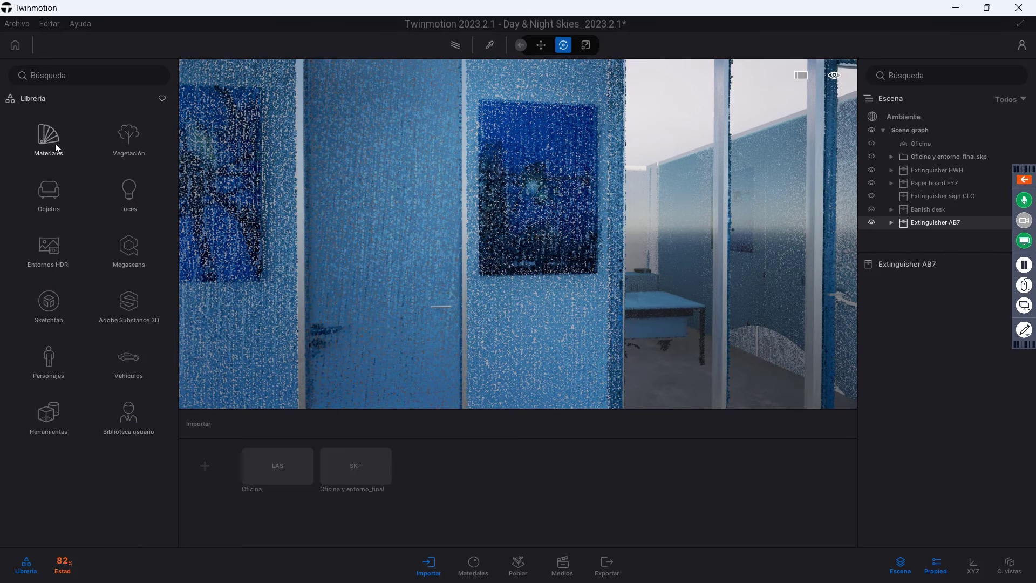
click(34, 99)
click(48, 189)
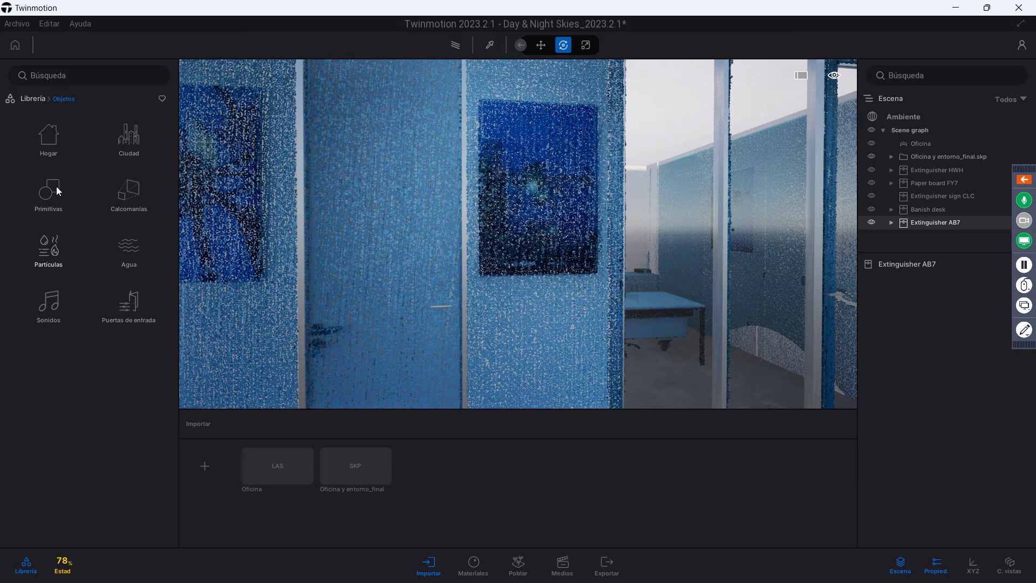
click(54, 137)
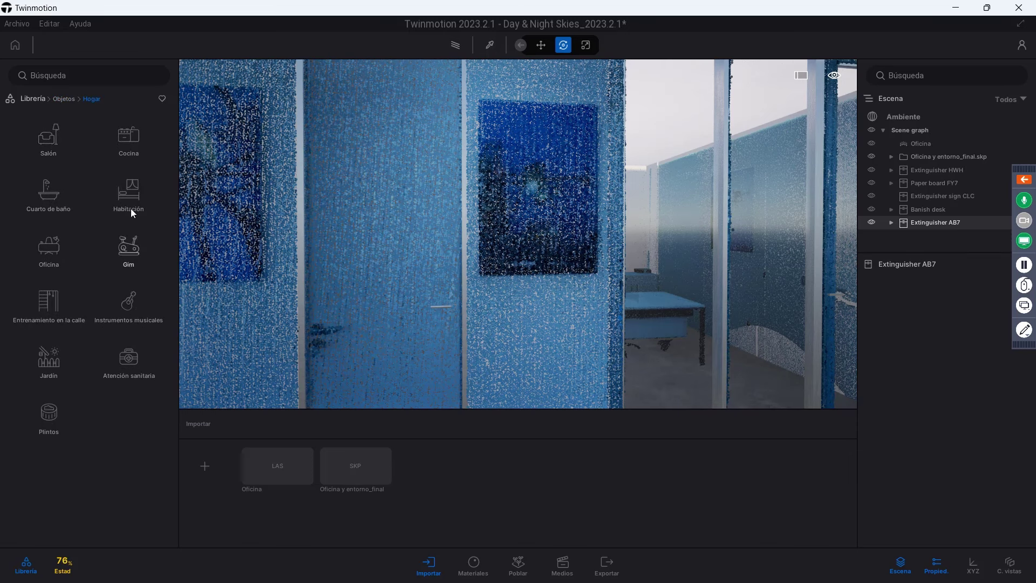
click(54, 152)
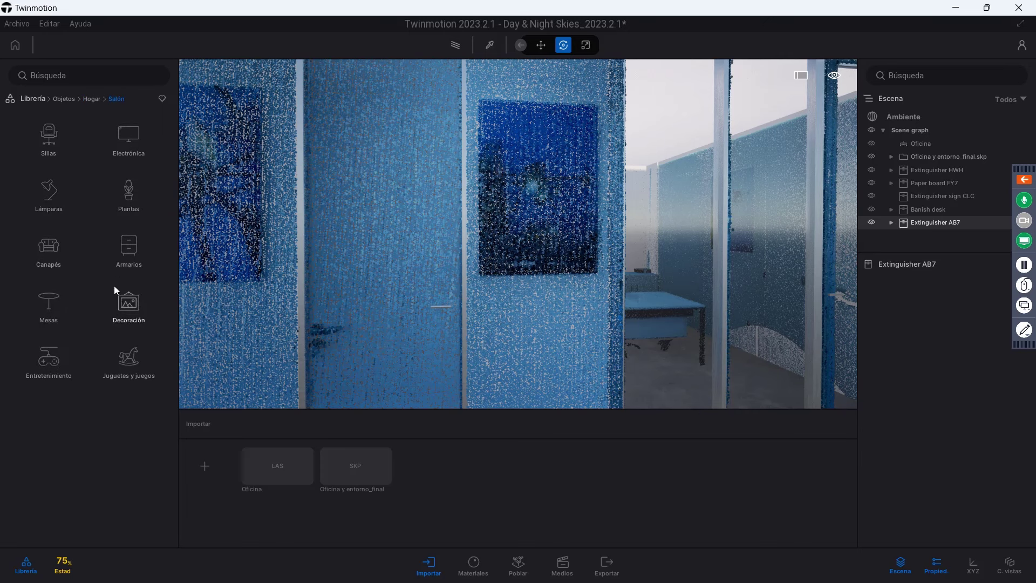
click(128, 303)
scroll(118, 342, down, 2)
scroll(118, 341, down, 3)
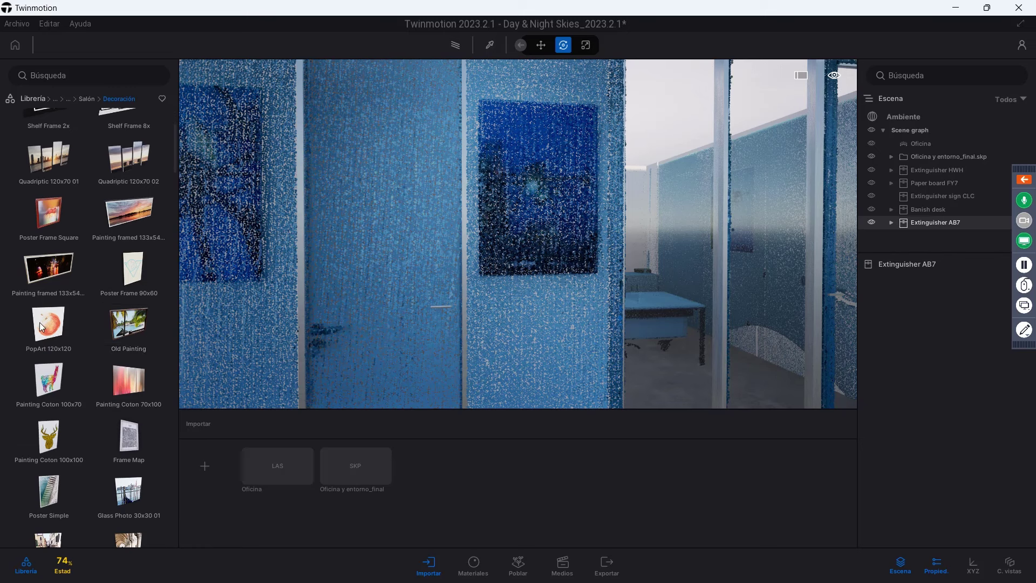
mouse_move(48, 324)
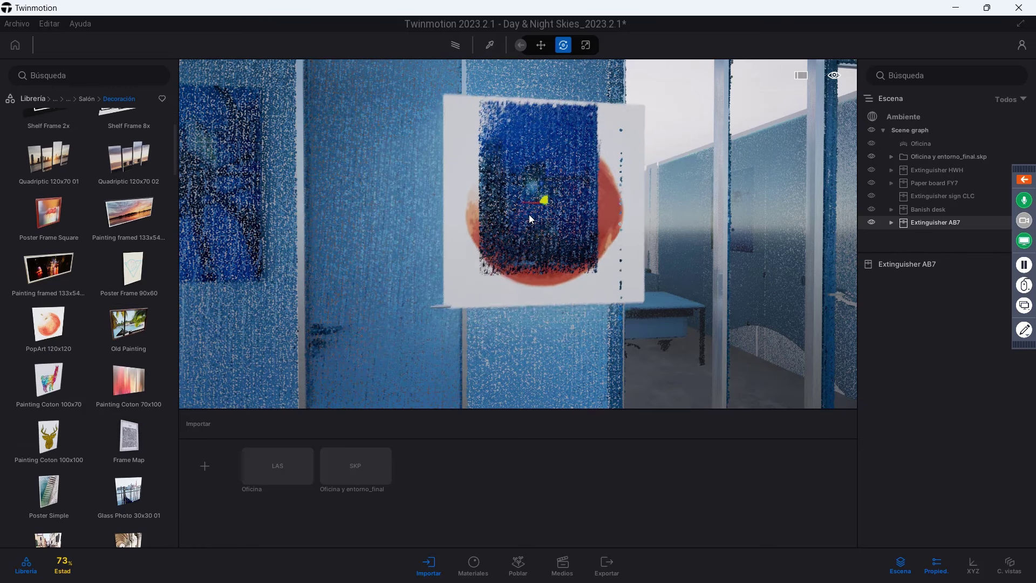
- Hang the Paris Frame Map and a Poster Simple on the walls, checking with Oficina hidden
drag(157, 321, 43, 444)
drag(118, 429, 546, 182)
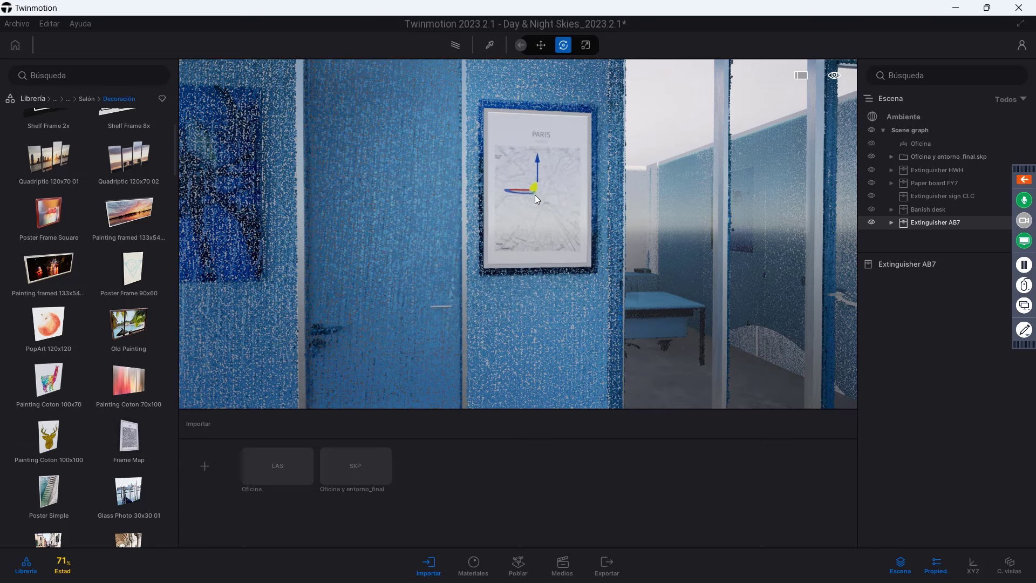
right_drag(497, 212, 452, 223)
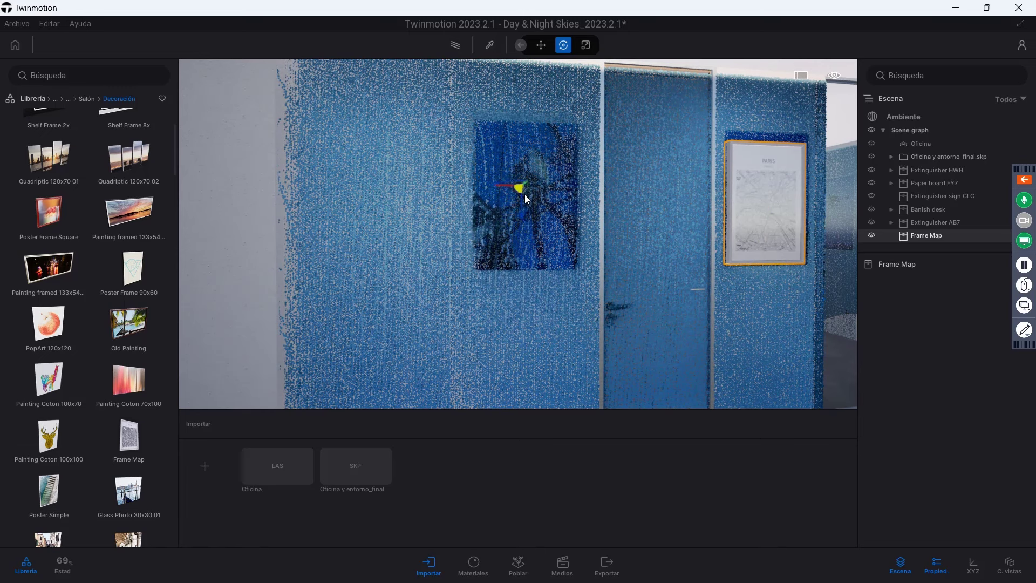
drag(532, 212, 526, 196)
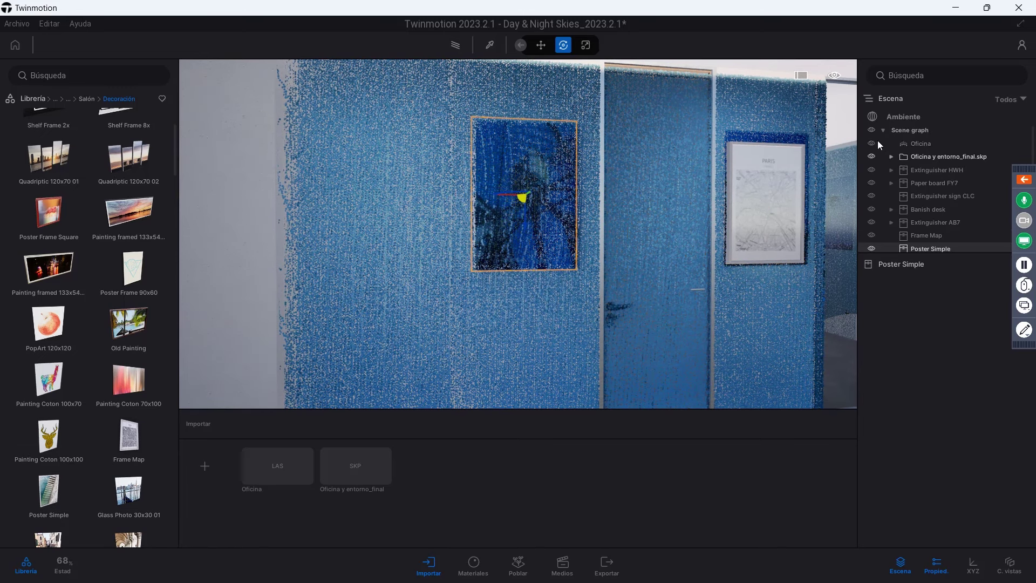
click(870, 143)
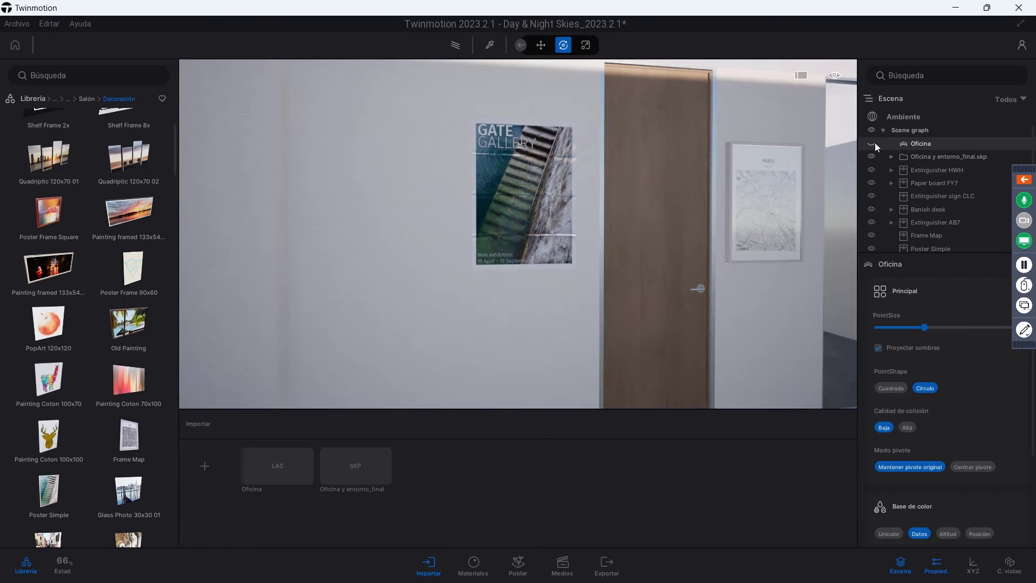
click(871, 143)
drag(646, 214, 539, 221)
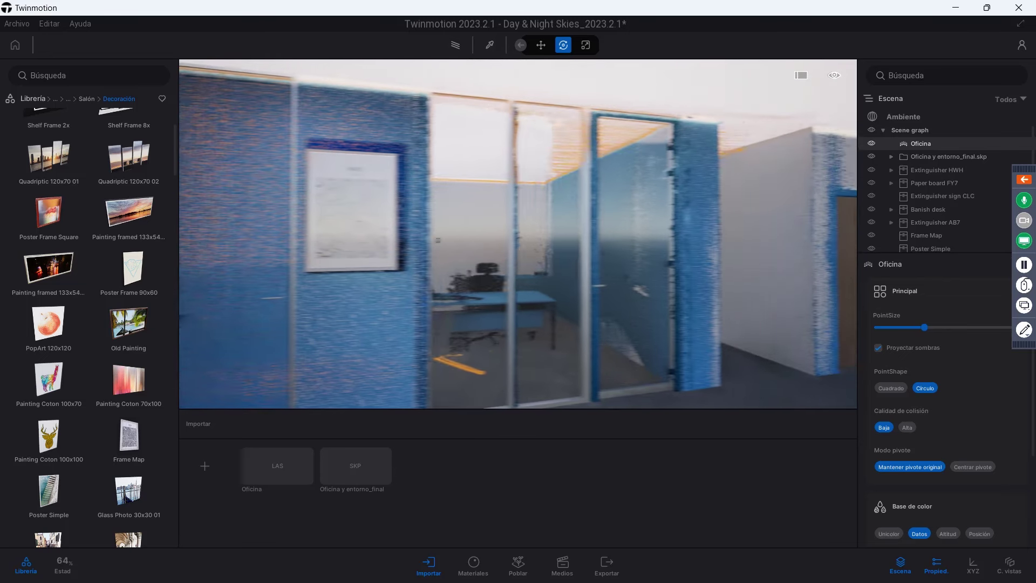
key(Up)
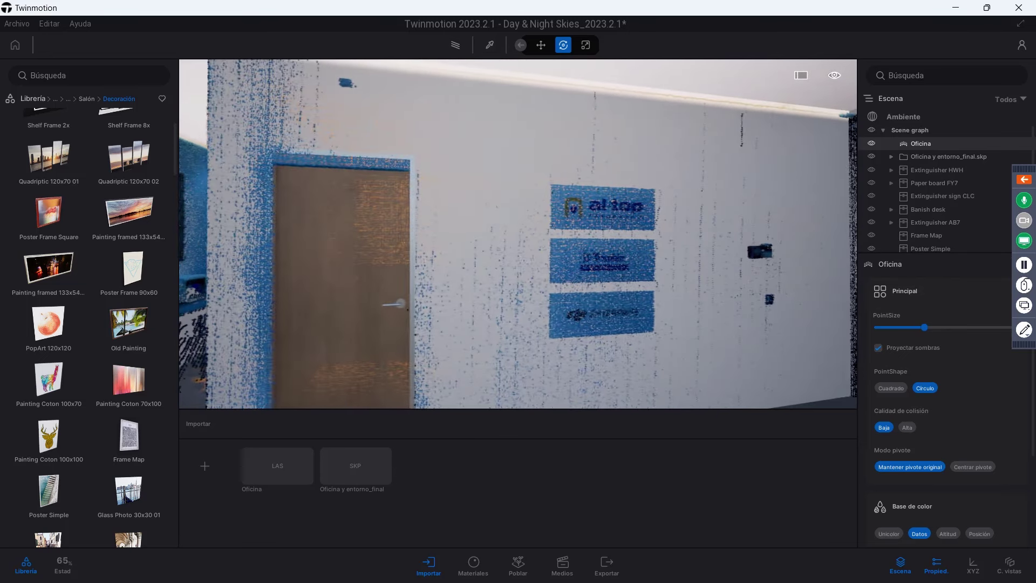
key(Up)
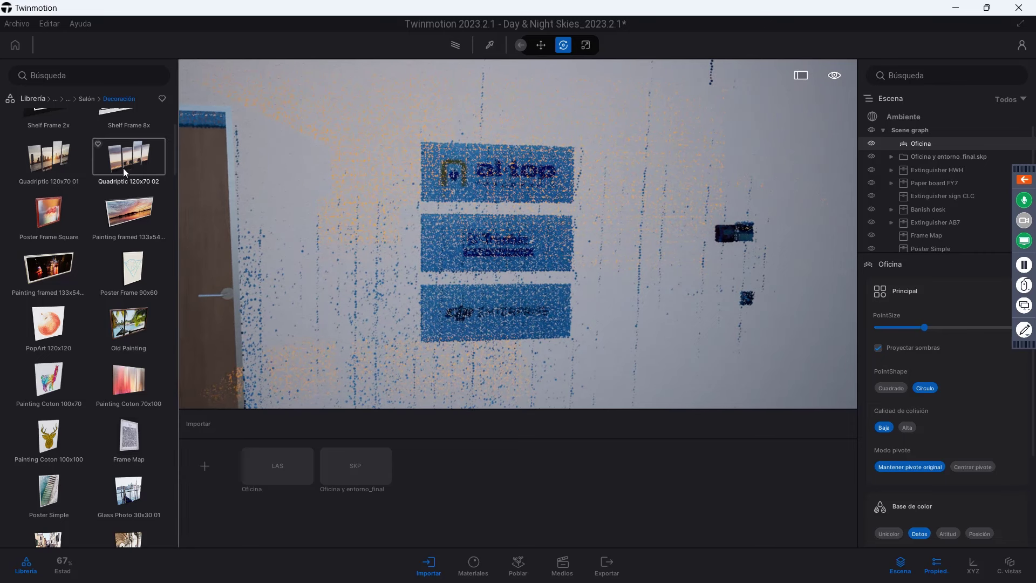
- Place Photo framed x3 02 on the wall beside the blue signs
scroll(109, 428, down, 2)
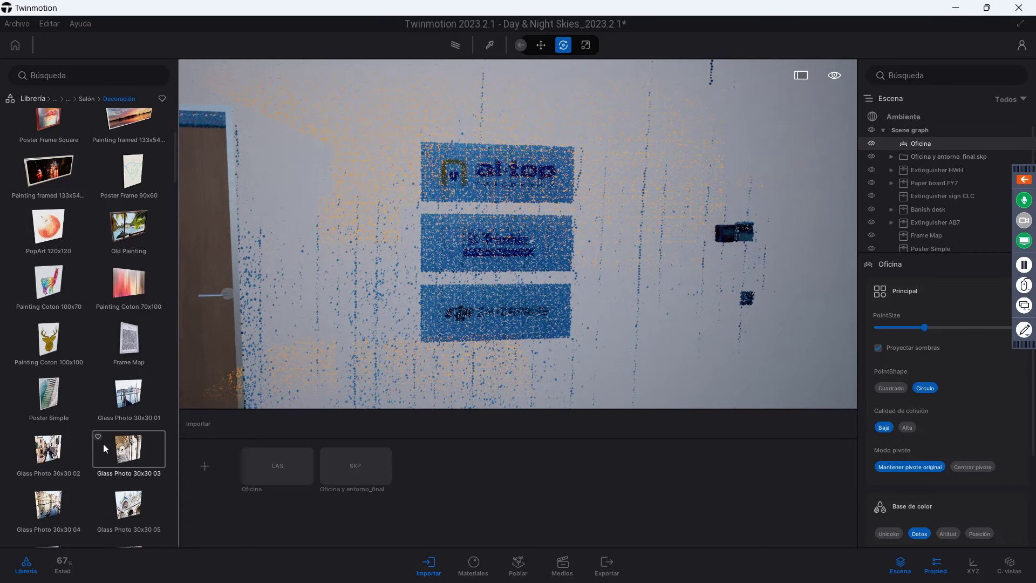
scroll(102, 443, down, 2)
scroll(103, 443, down, 3)
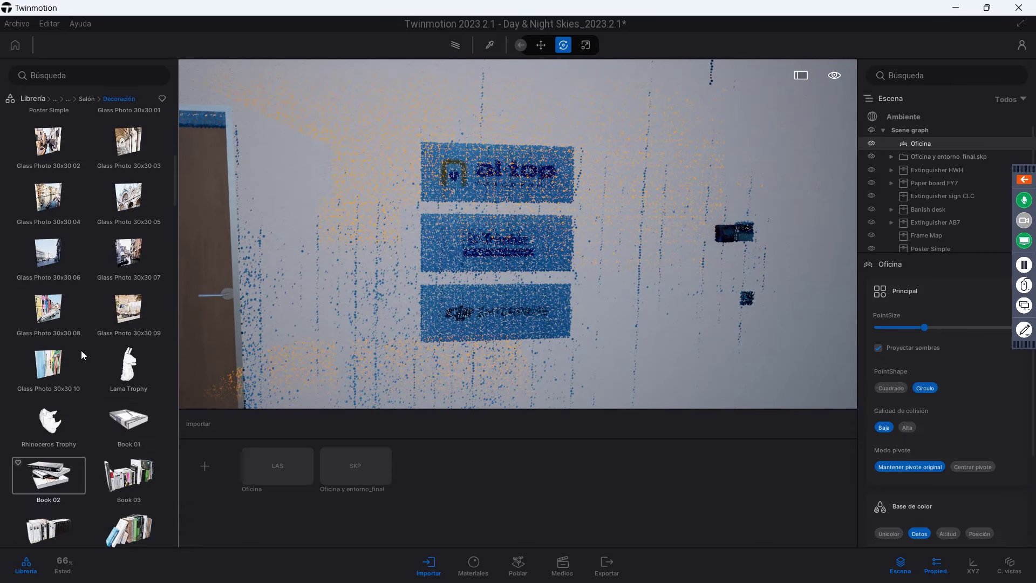
scroll(81, 350, up, 3)
scroll(82, 344, up, 3)
scroll(85, 340, up, 3)
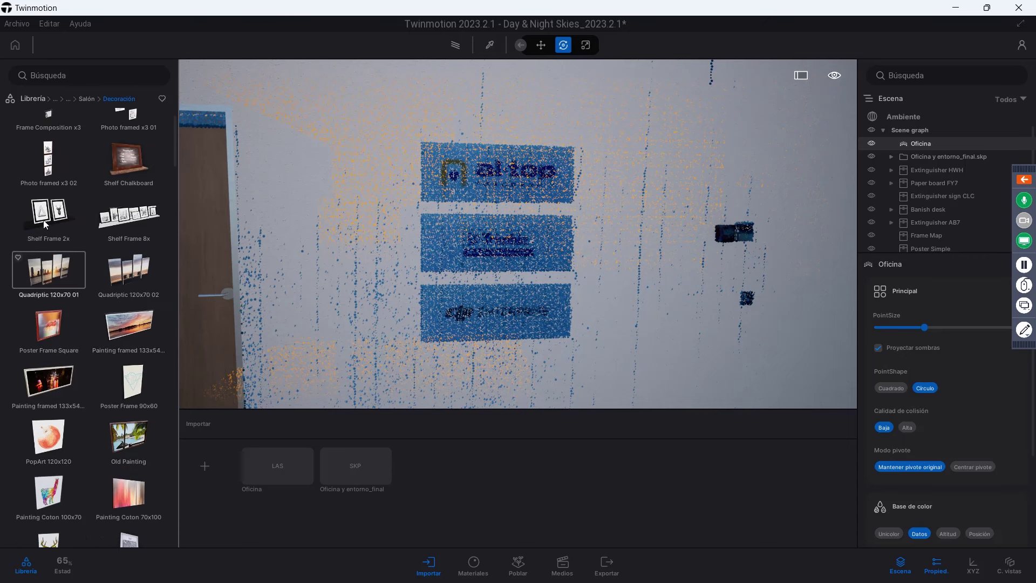
drag(48, 171, 447, 247)
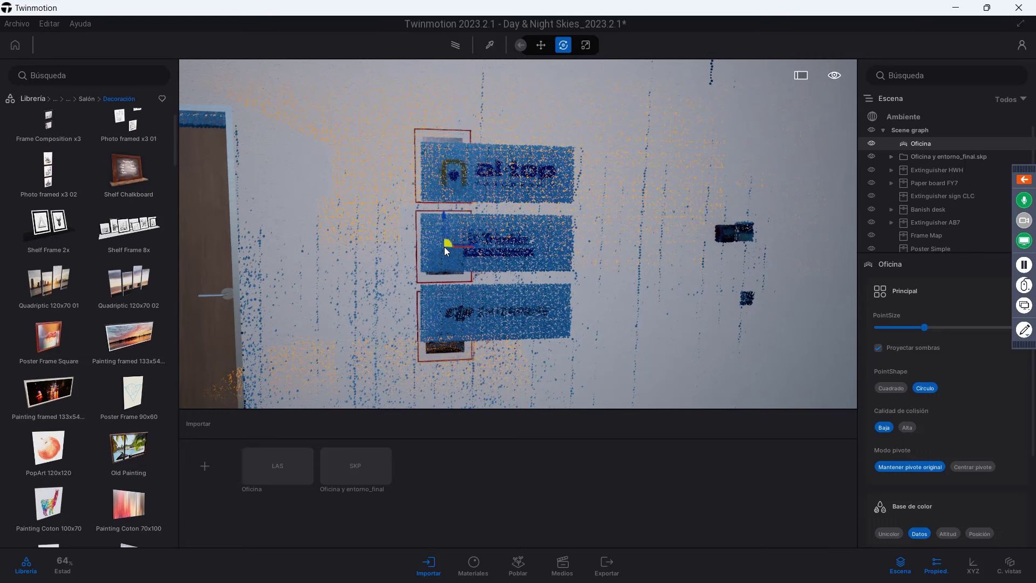
drag(448, 247, 452, 247)
middle_drag(452, 247, 457, 393)
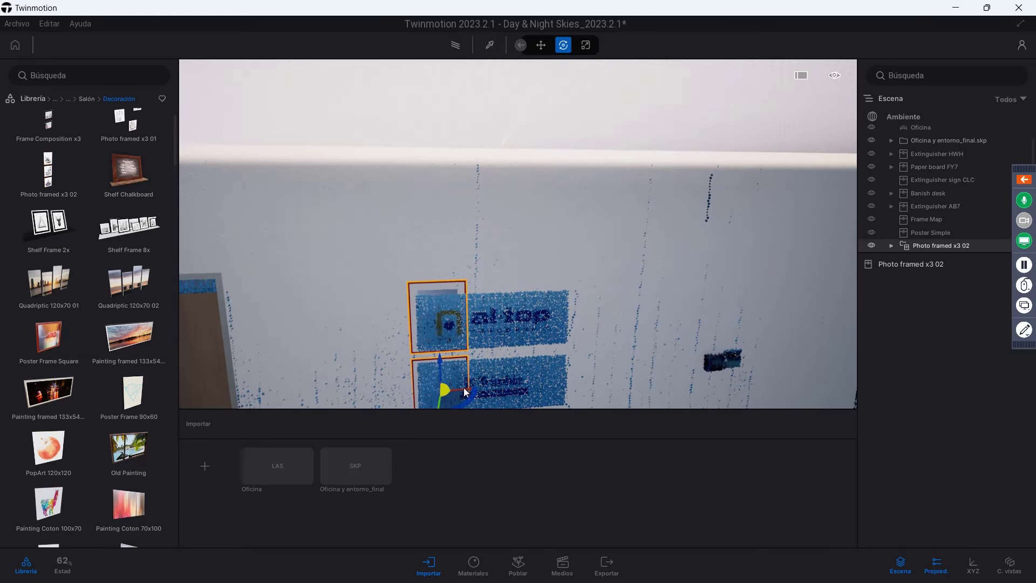
mouse_move(458, 393)
mouse_down()
mouse_move(551, 374)
mouse_move(564, 355)
mouse_up()
- Make 2 instanced copies of the frame set alongside it, spaced 45.93 cm apart
click(560, 291)
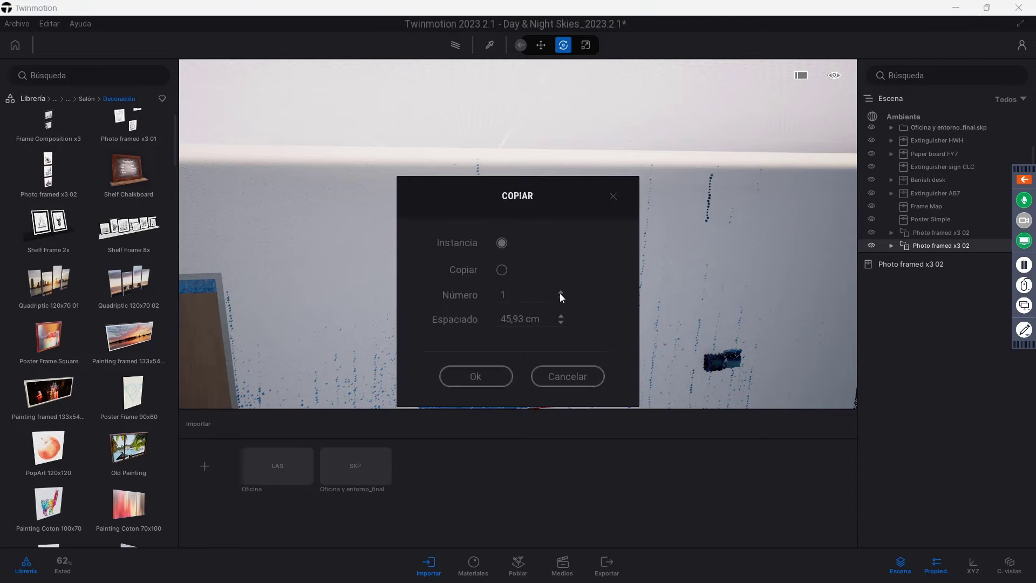
click(464, 375)
scroll(566, 273, down, 5)
click(558, 241)
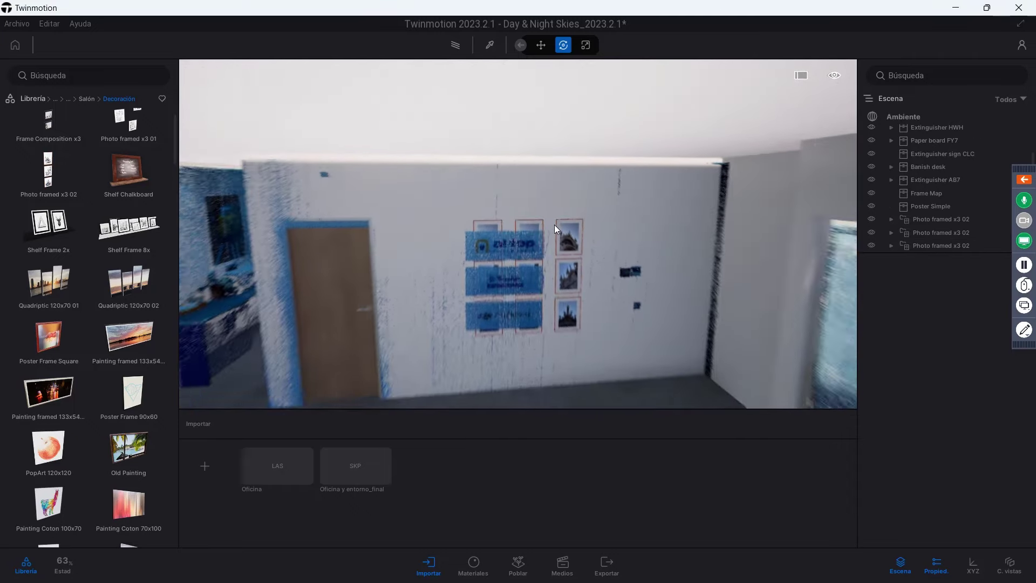
key(Down)
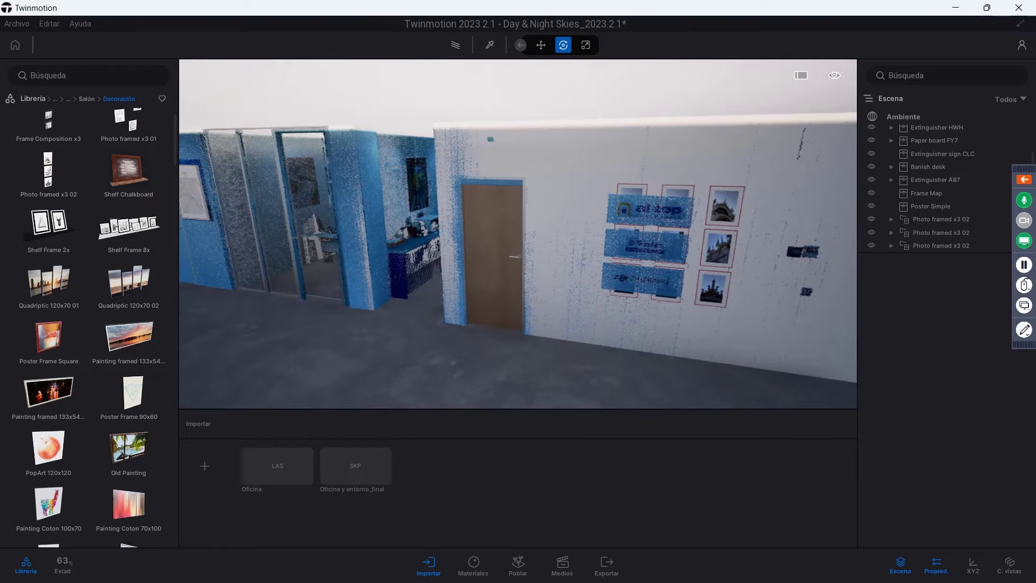
key(Up)
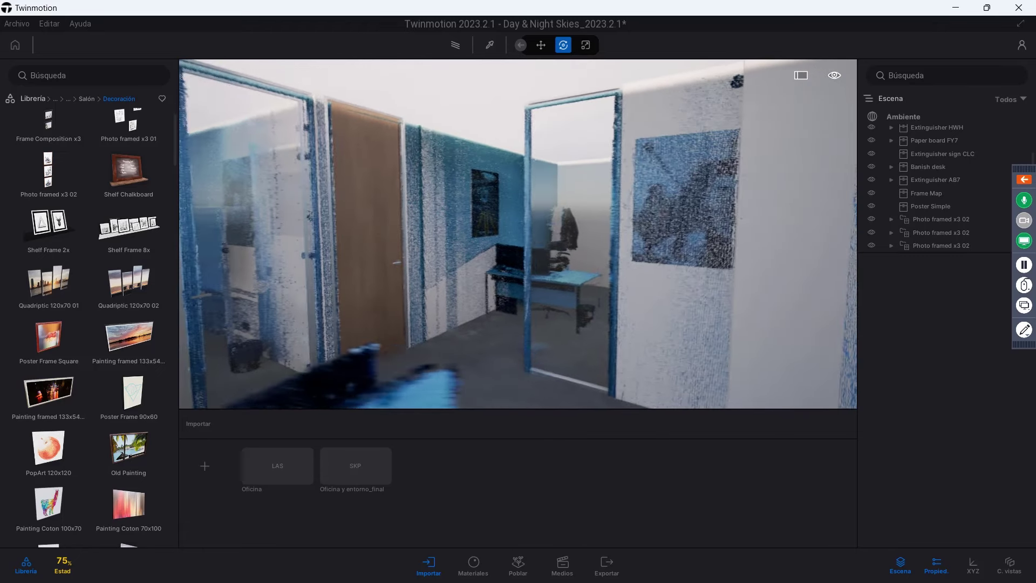
- Save the scene as a new project named Oficina_ALTOP_2 with Guardar como
click(18, 23)
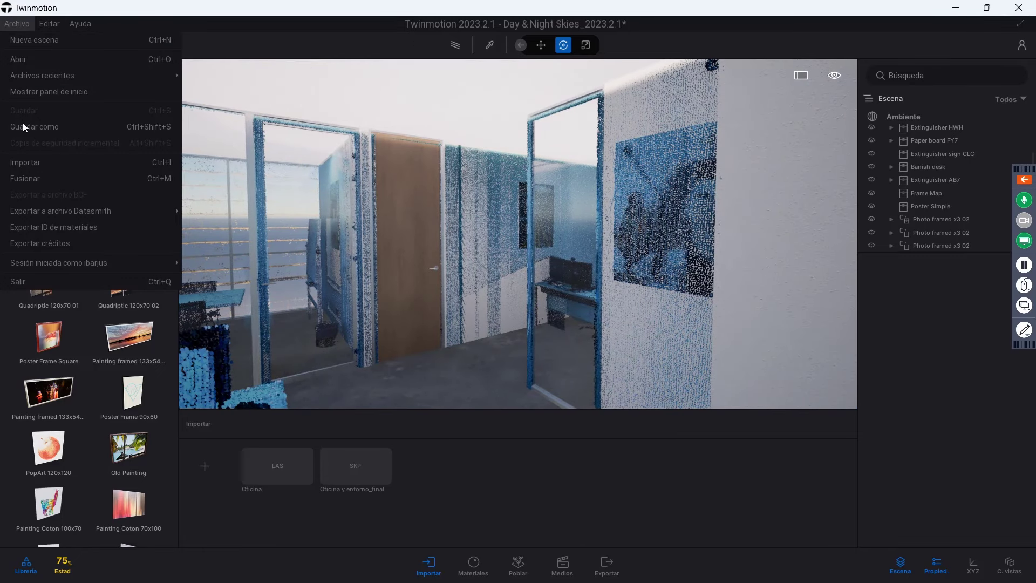
click(45, 127)
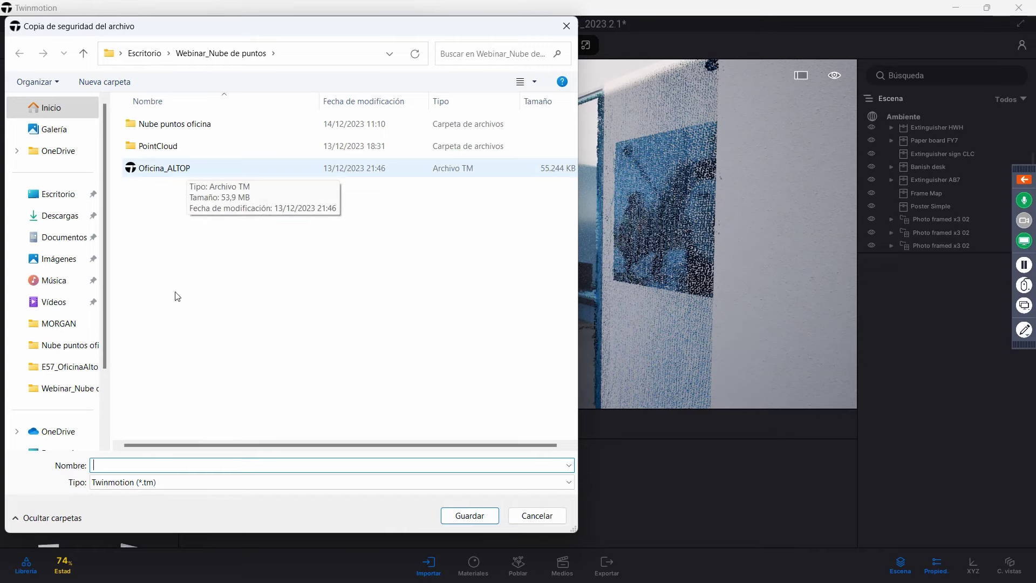
click(178, 168)
click(178, 464)
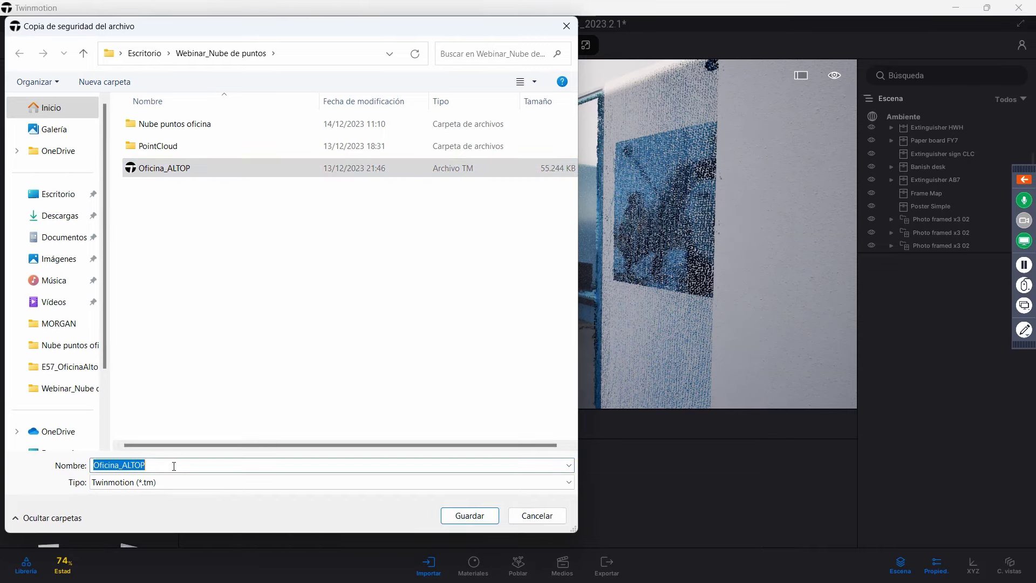
text(_2)
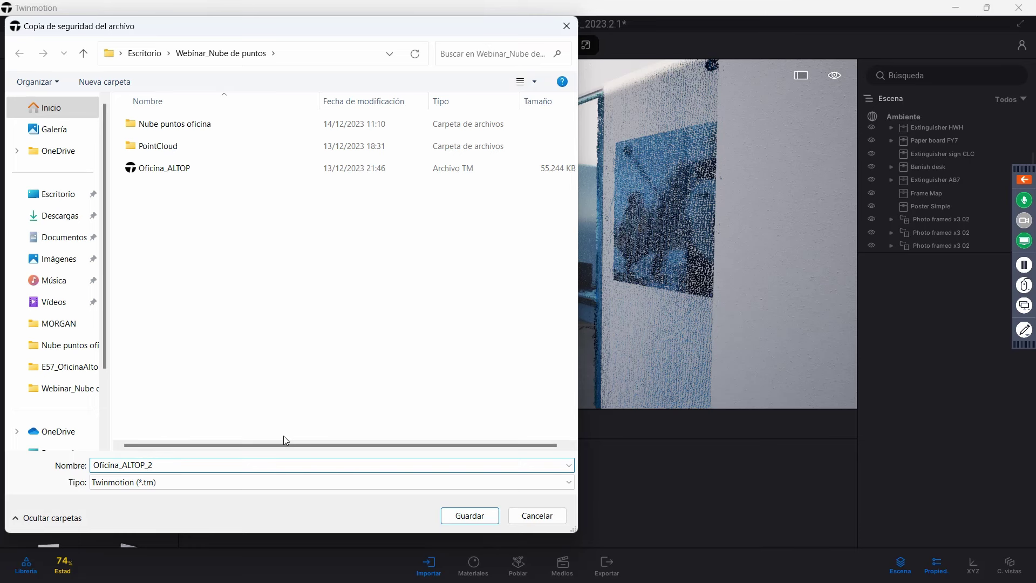
key(Return)
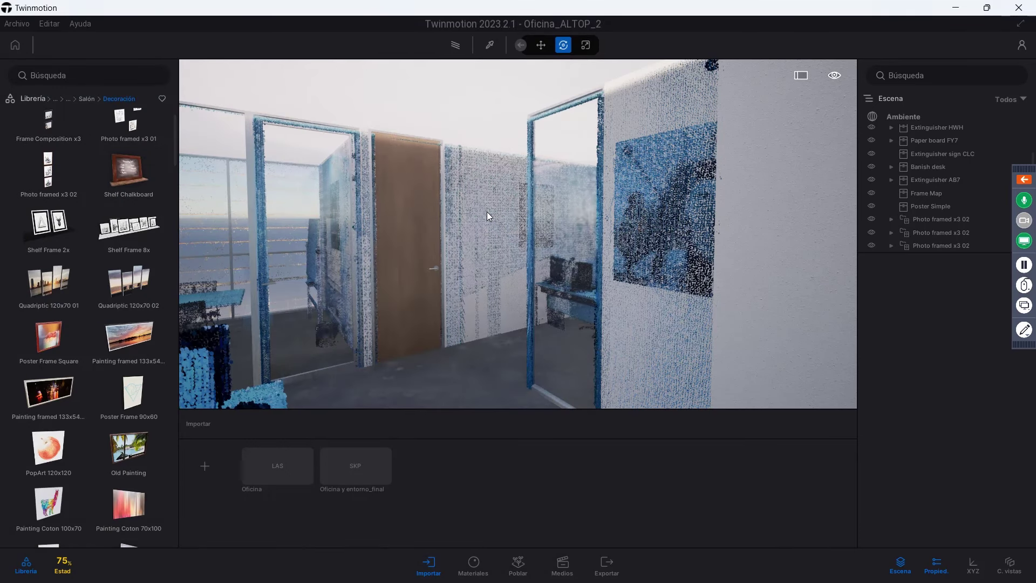
- Hide the Oficina point cloud so only the modelled corridor walls show
mouse_move(487, 212)
mouse_down()
mouse_move(475, 178)
mouse_move(518, 178)
mouse_up()
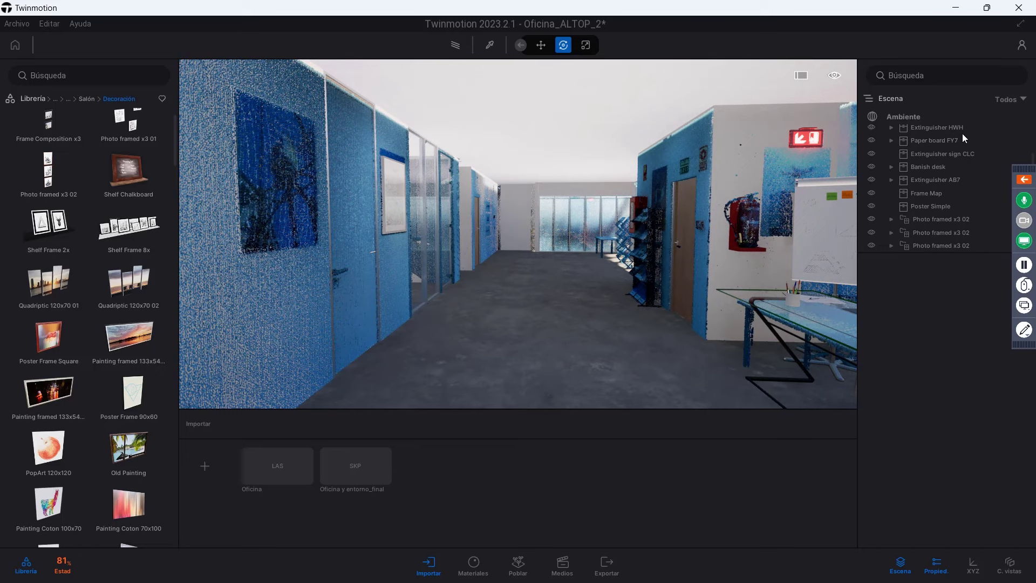
scroll(923, 183, up, 2)
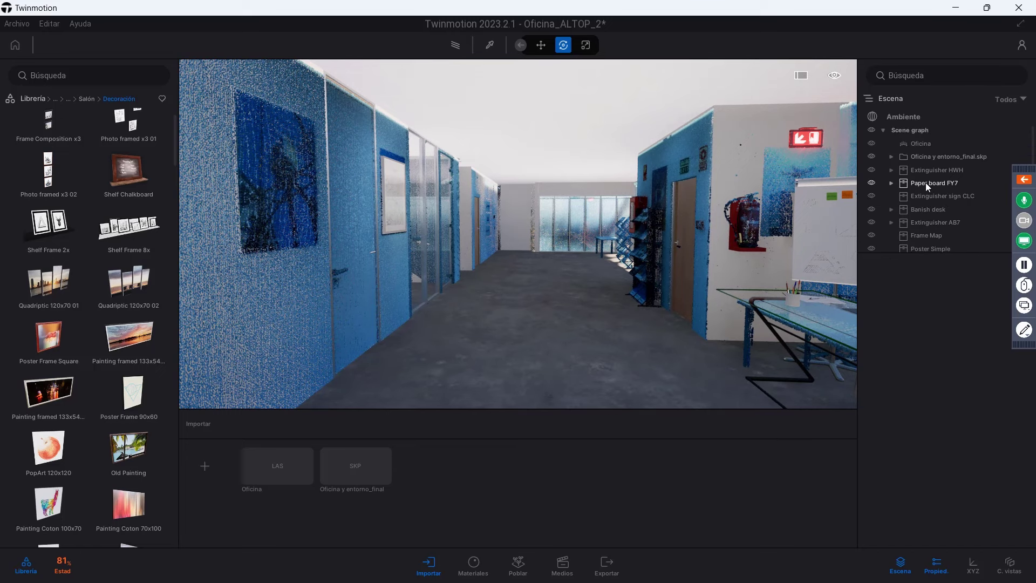
click(869, 143)
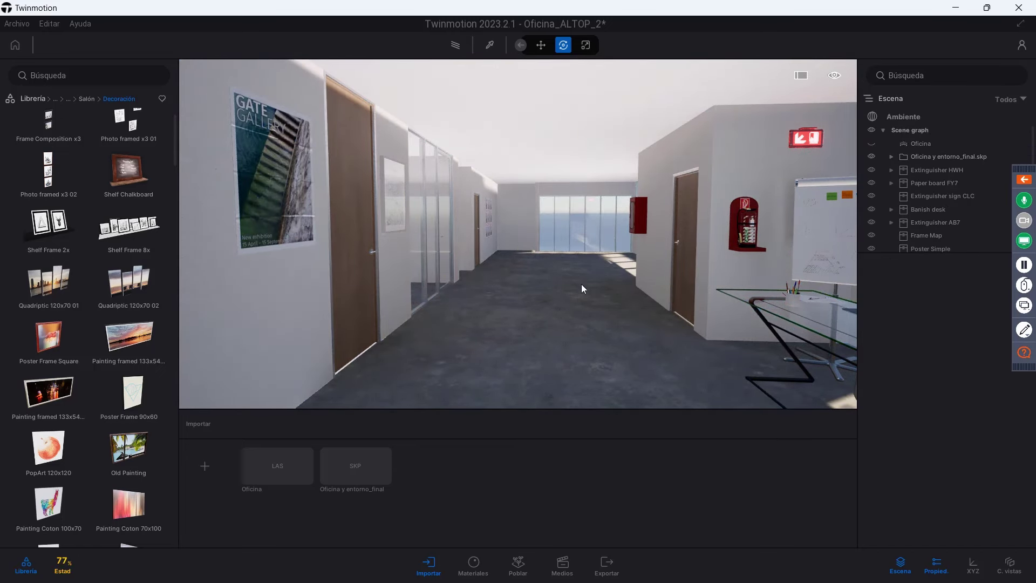
mouse_move(687, 328)
mouse_down()
mouse_move(687, 377)
mouse_move(688, 335)
mouse_up()
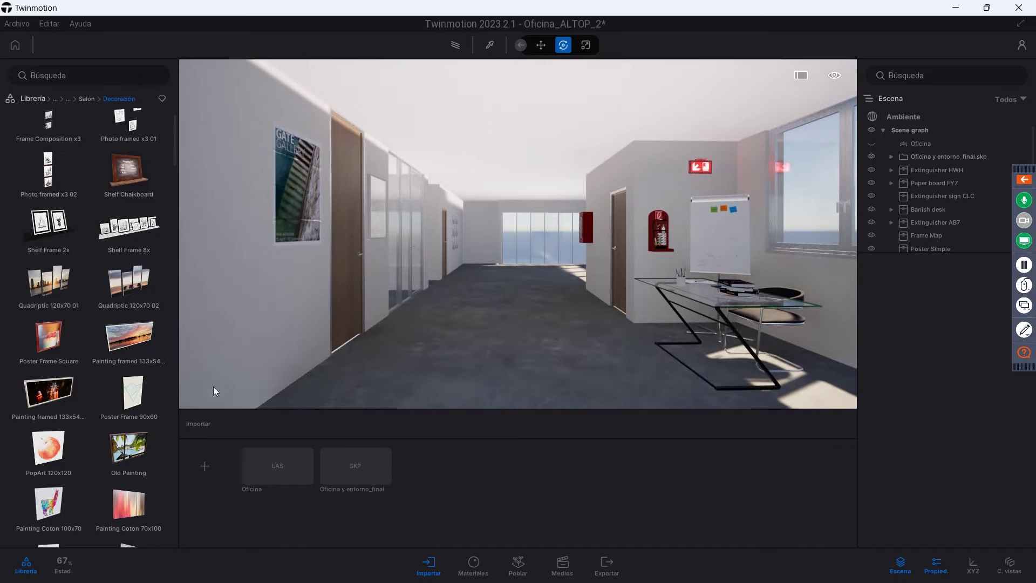
- Close the Librería and Importar panels and reframe the corridor view
click(26, 565)
click(428, 565)
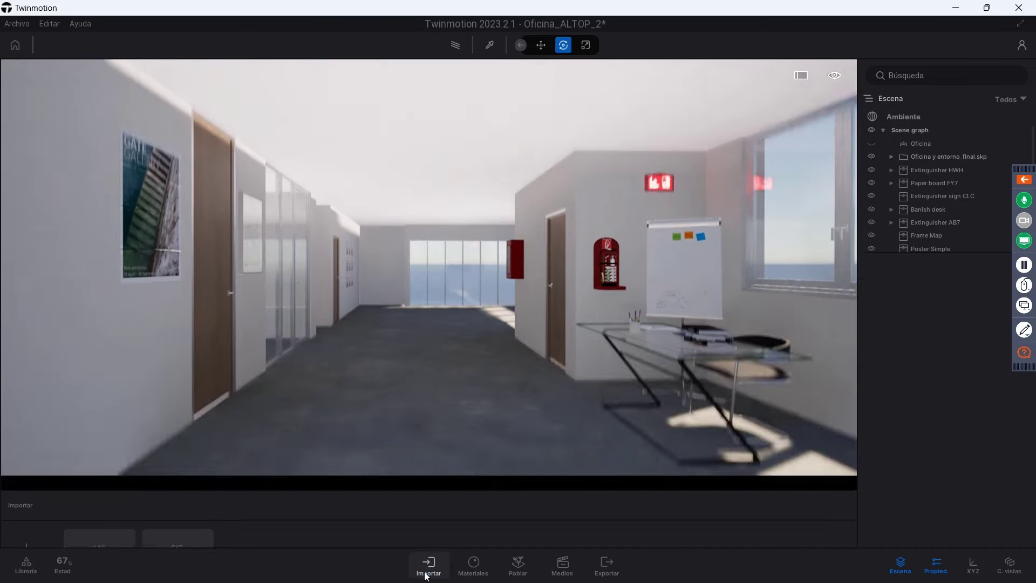
drag(398, 367, 398, 351)
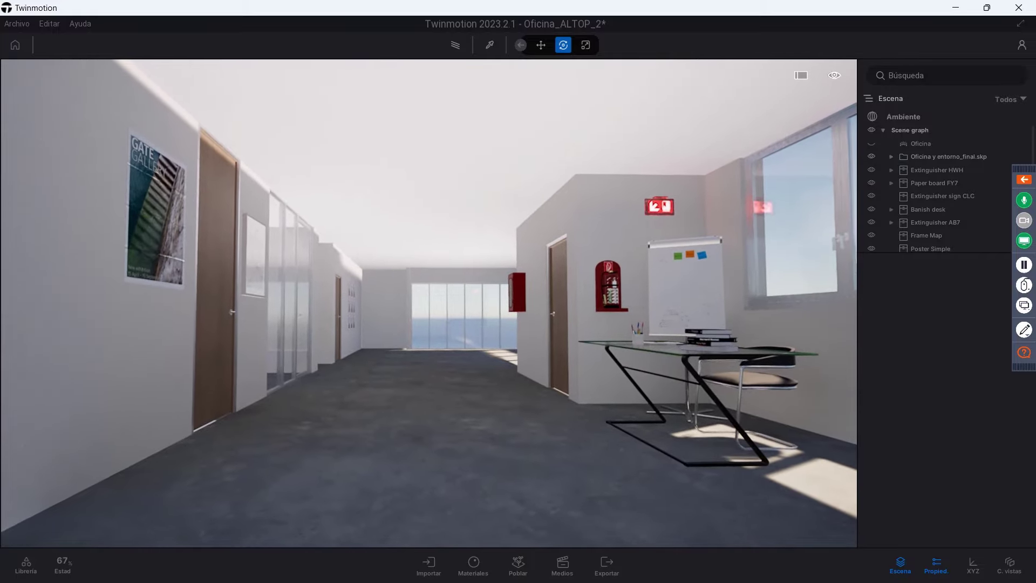
mouse_move(398, 351)
mouse_down()
mouse_move(398, 318)
mouse_move(398, 329)
mouse_up()
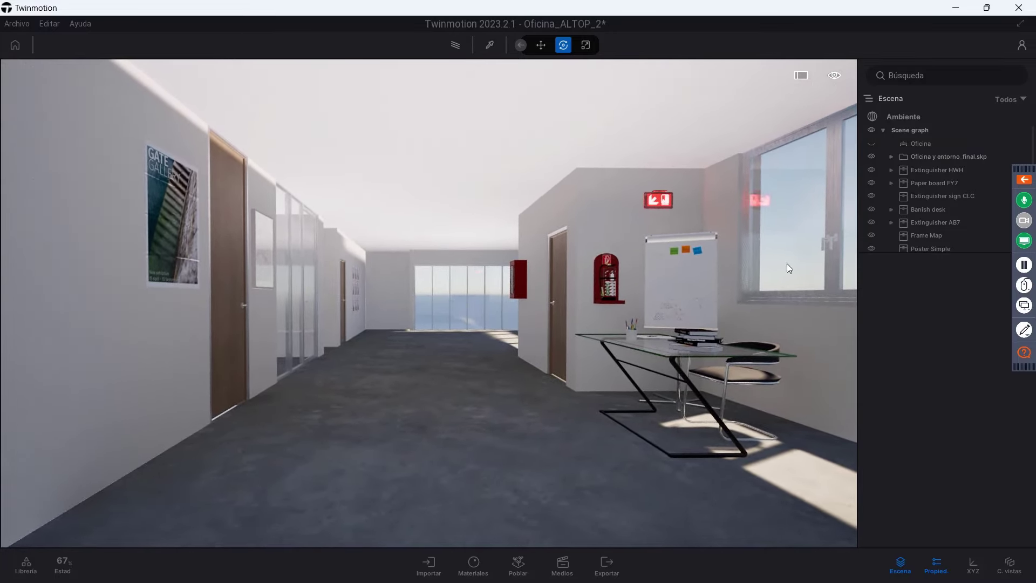
- Enable Corrección de perspectiva in the environment camera effects, then show the saved image views
click(899, 118)
click(930, 304)
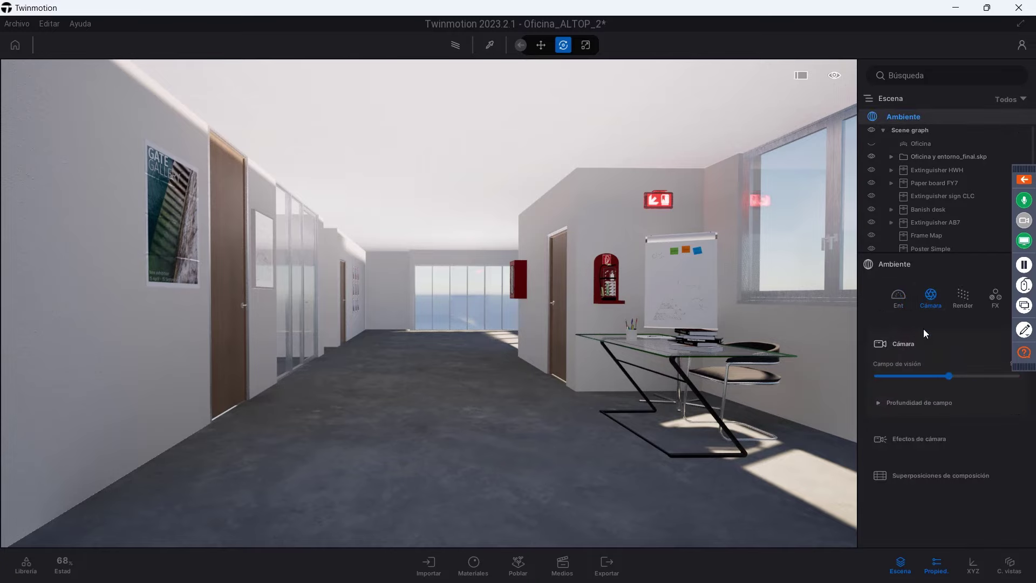
click(902, 440)
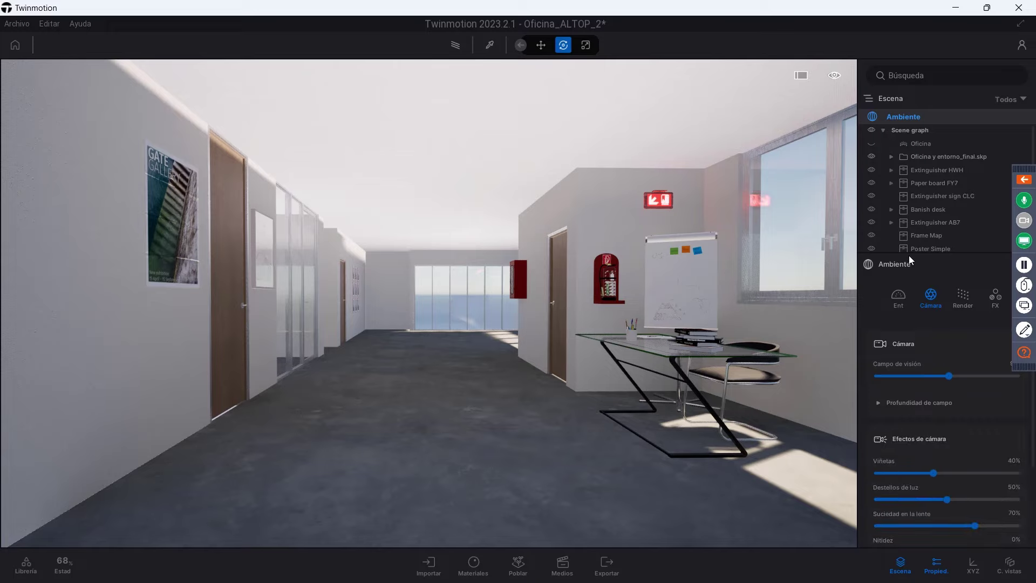
drag(909, 255, 908, 205)
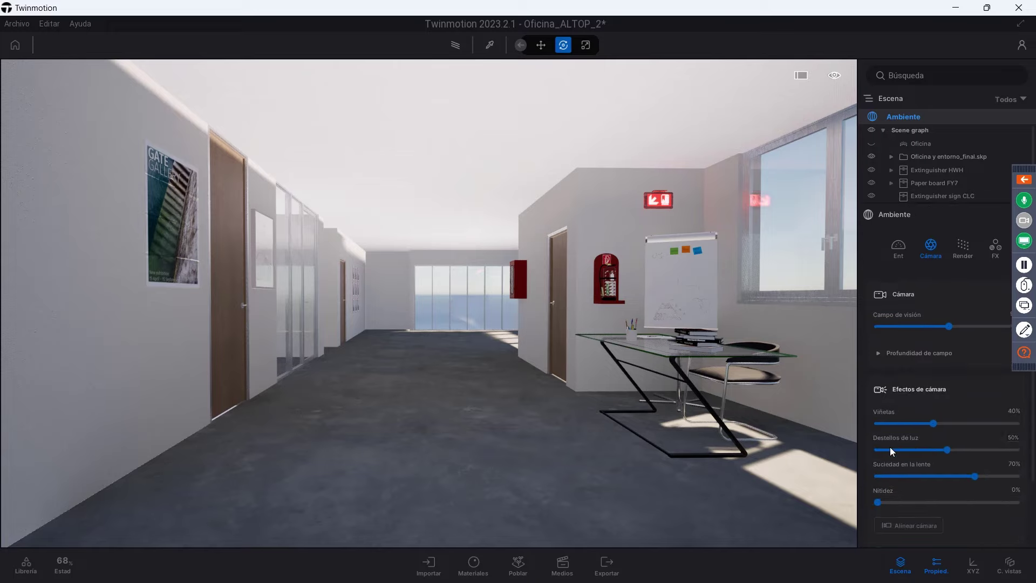
scroll(891, 447, down, 2)
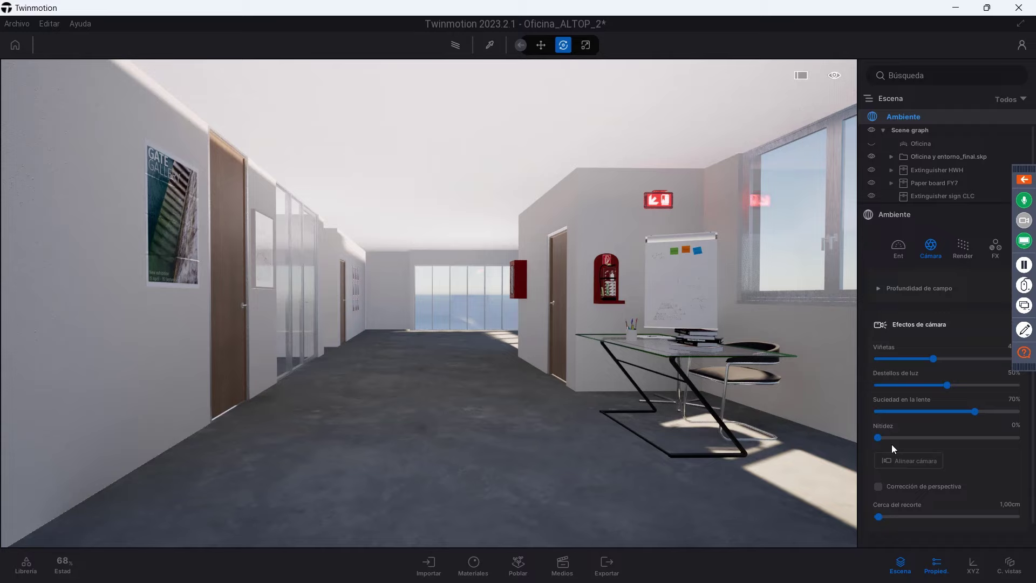
click(878, 487)
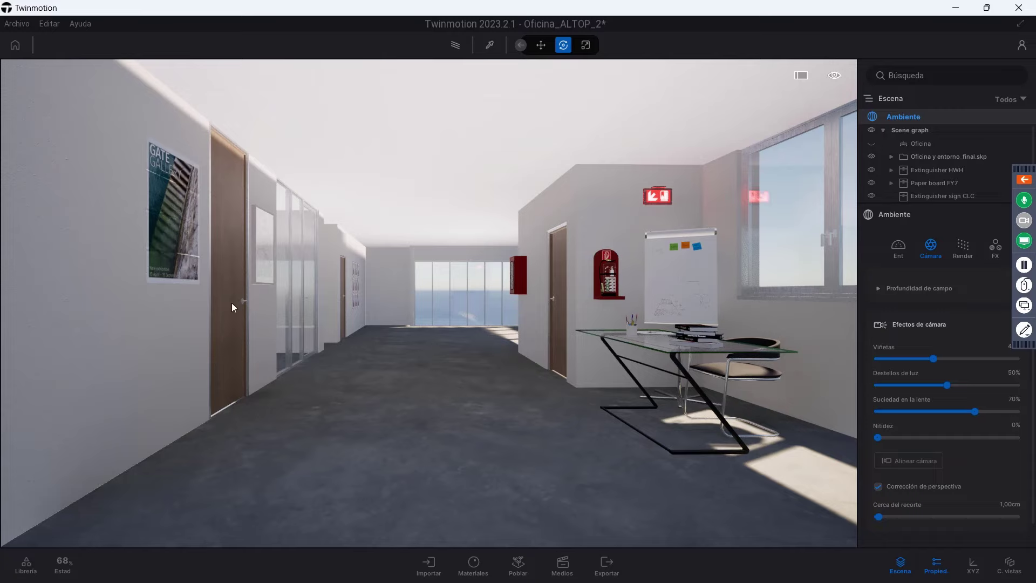
click(561, 562)
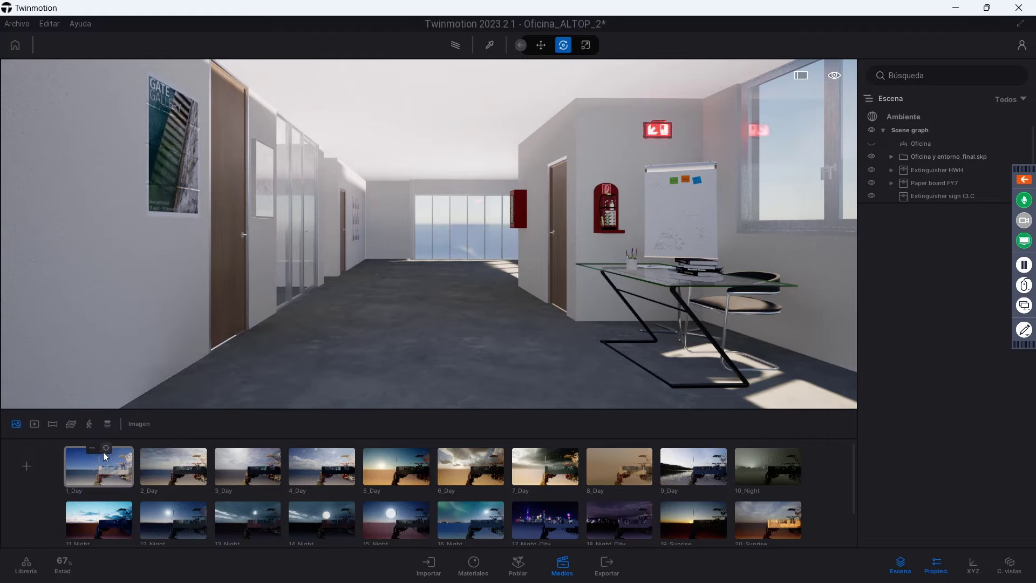
- Switch to the 1_Day view with a path-traced preview
click(105, 448)
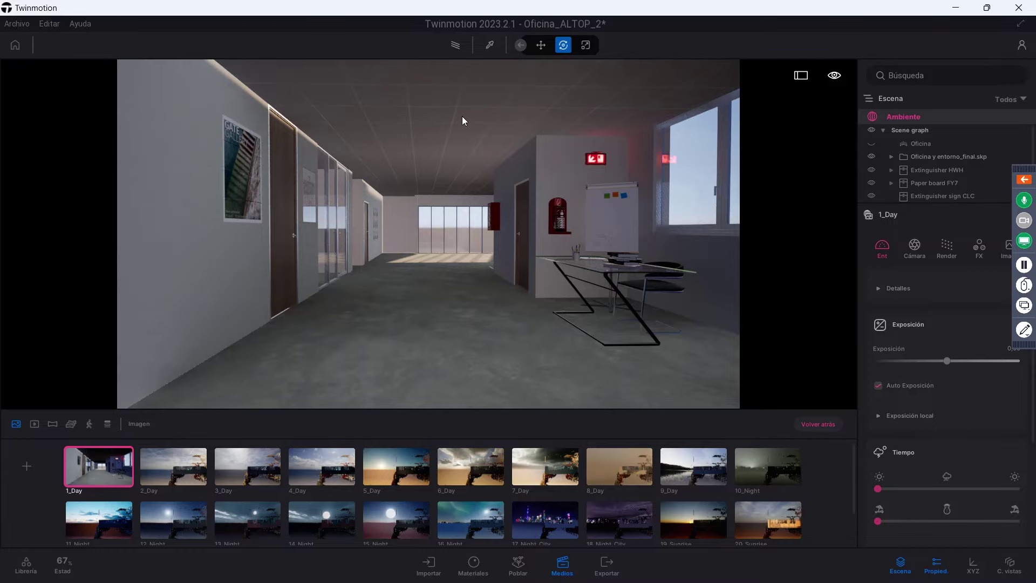
click(455, 44)
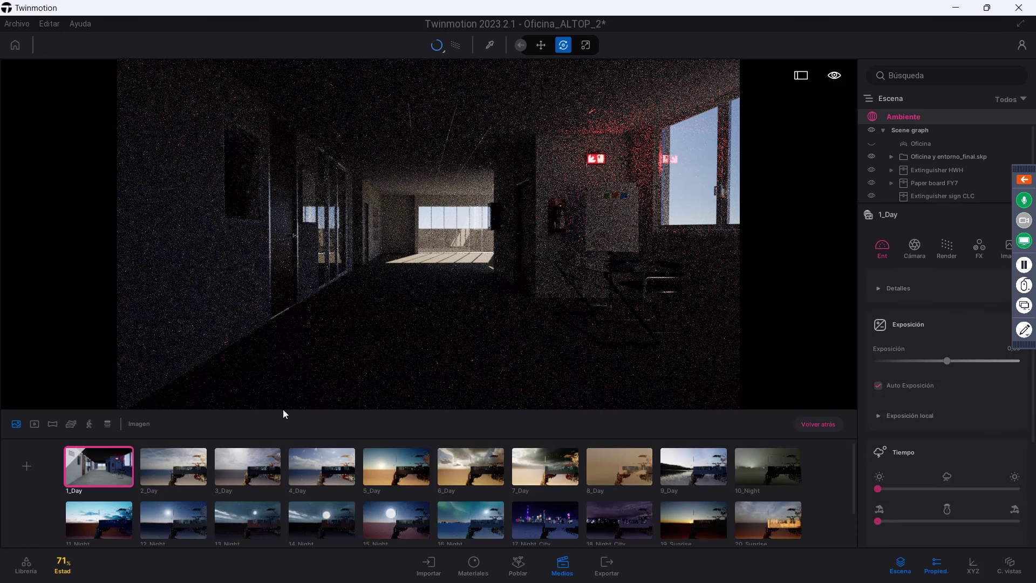
click(834, 76)
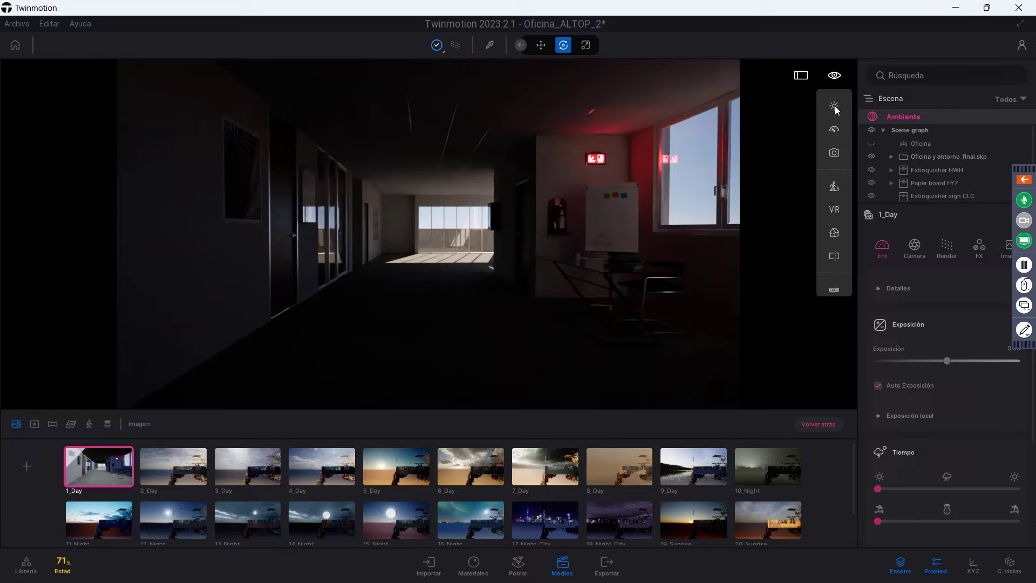
mouse_move(833, 106)
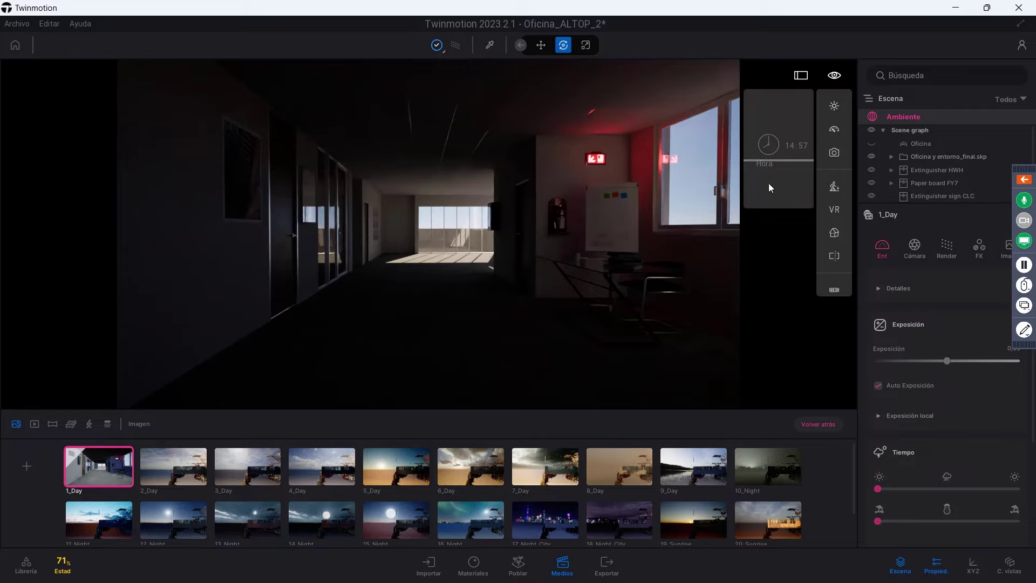
click(834, 79)
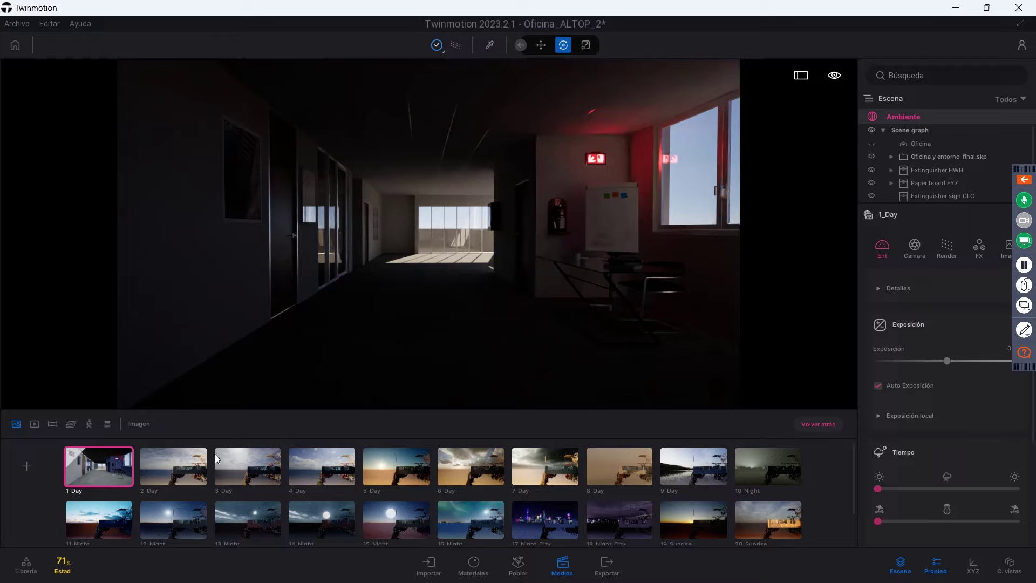
mouse_move(321, 467)
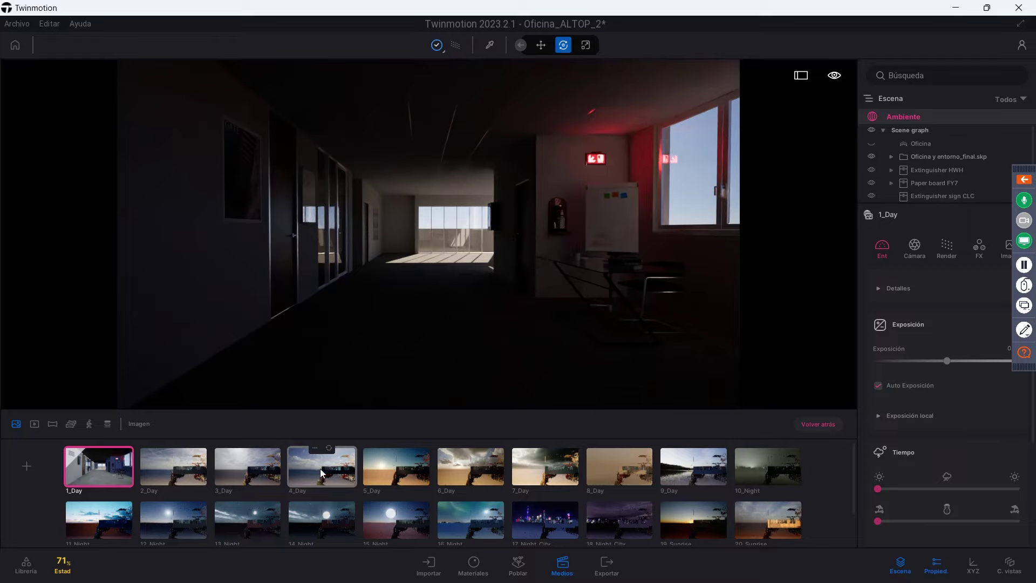
- Rotate the HDRI sky to 204° and set its intensity to 6,79
drag(898, 202, 898, 151)
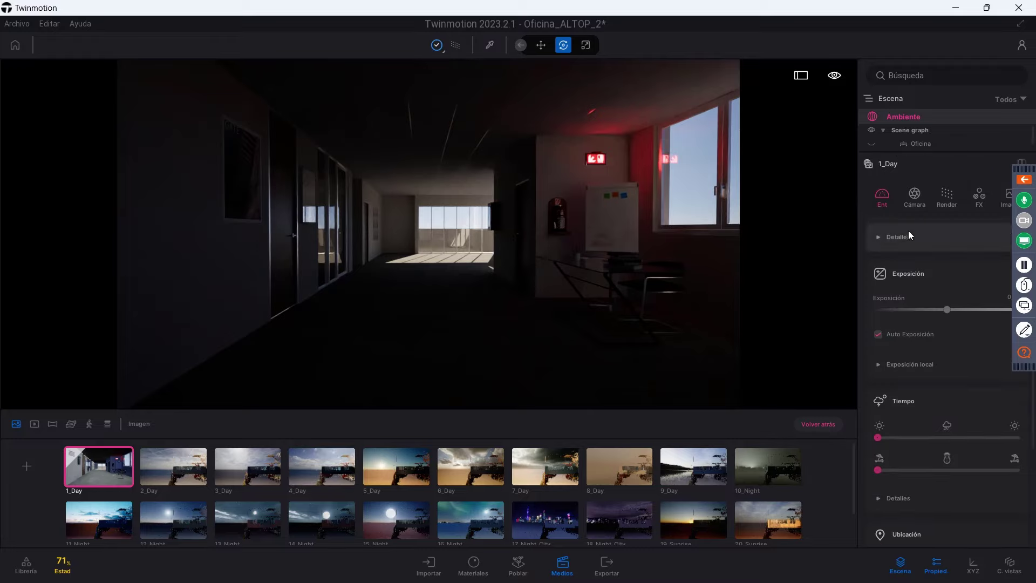
click(906, 273)
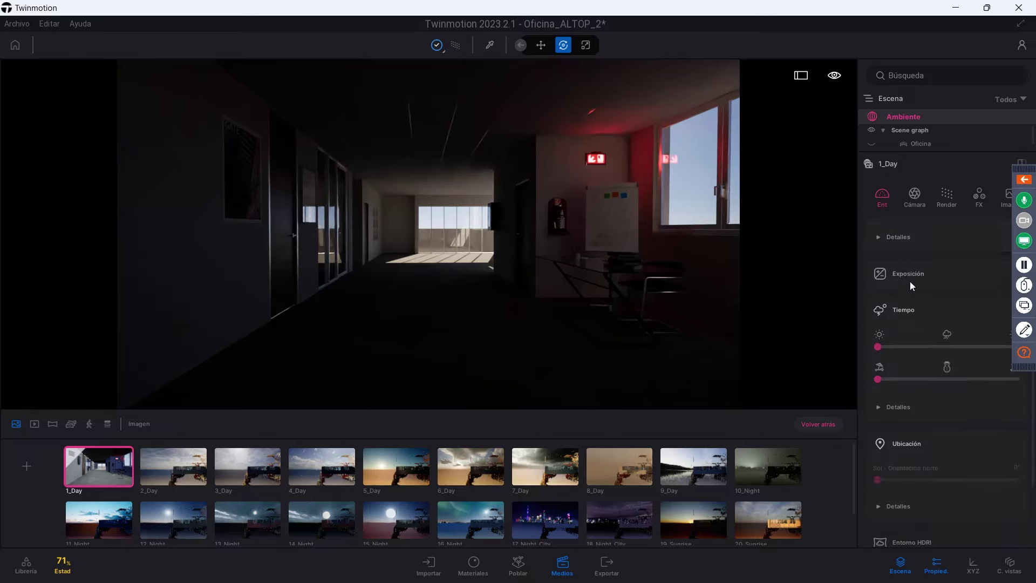
click(905, 312)
click(907, 348)
click(912, 445)
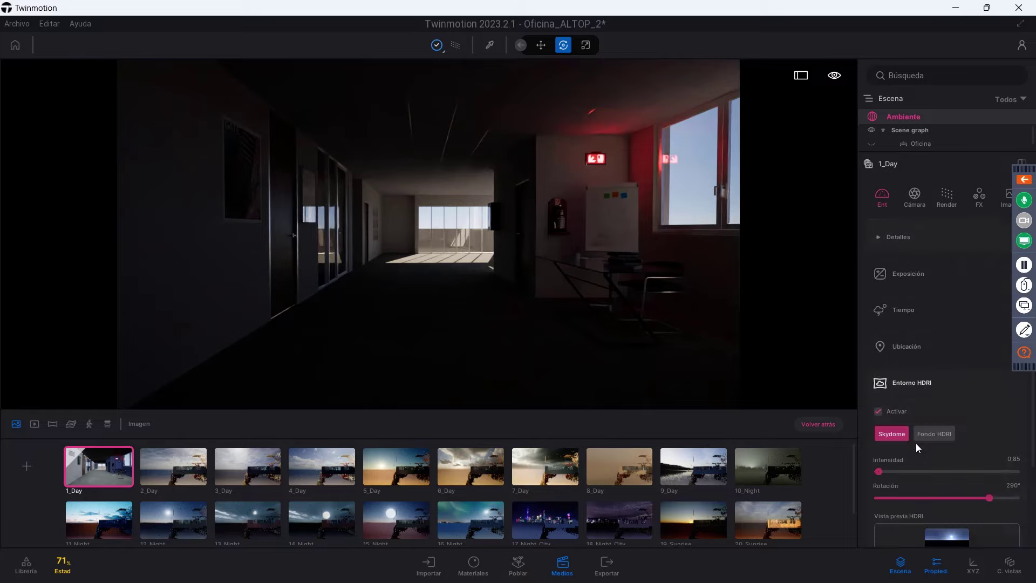
mouse_move(987, 498)
mouse_down()
mouse_move(946, 505)
mouse_move(956, 498)
mouse_up()
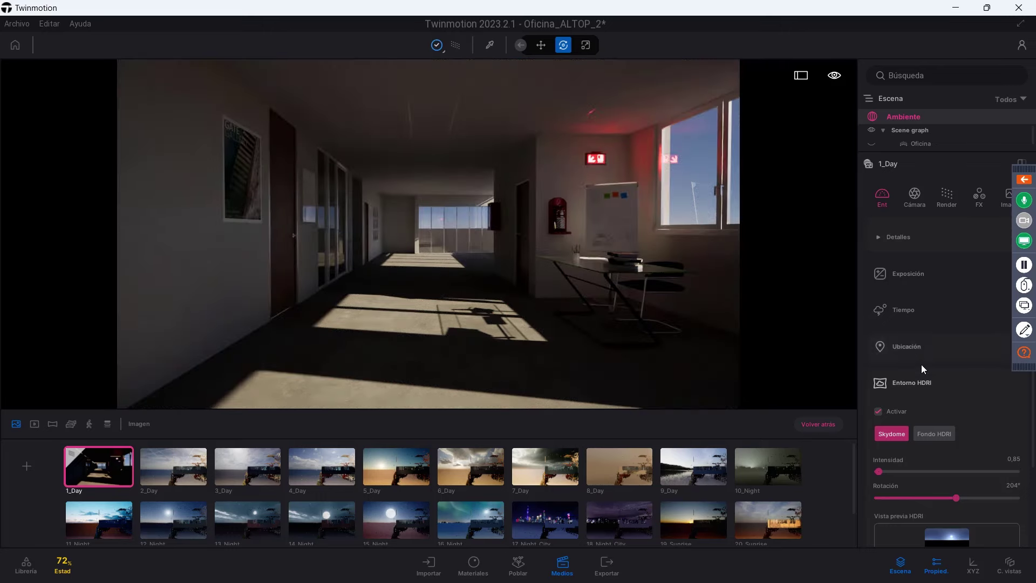
drag(878, 471, 886, 471)
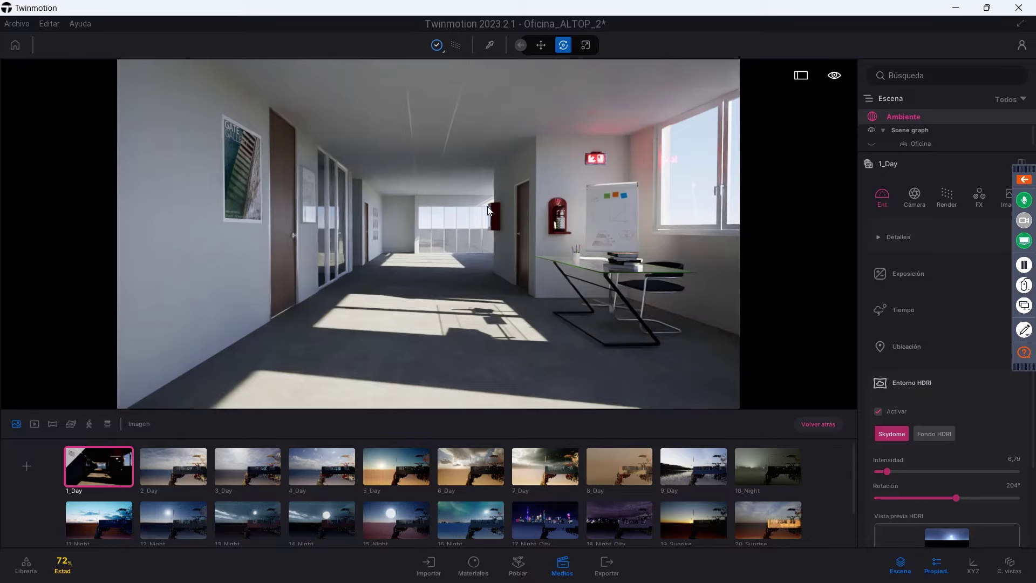
mouse_move(173, 467)
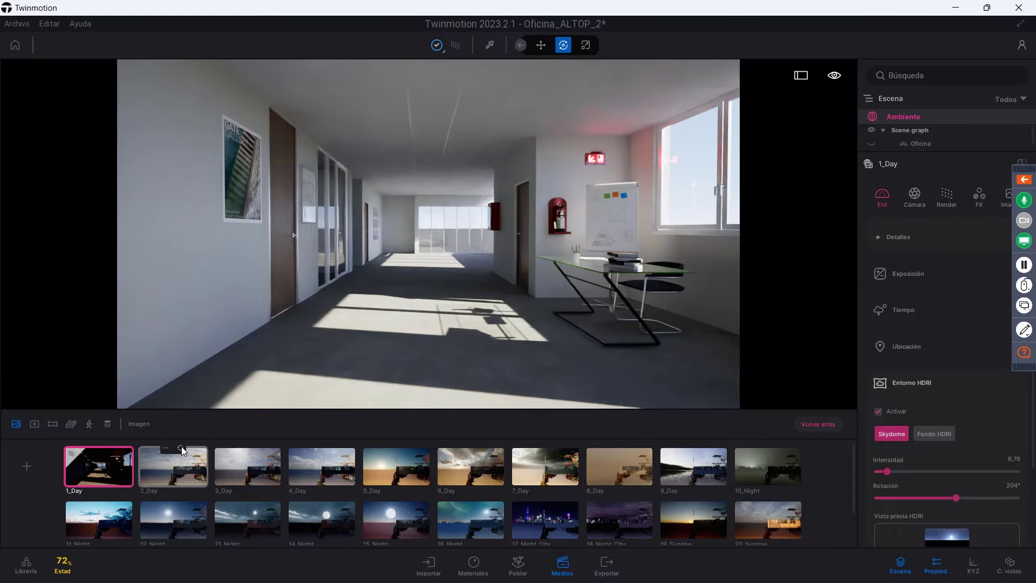
- Path-trace the 2_Day view, rotate its HDRI sky, and end intensity at 12,63
click(181, 445)
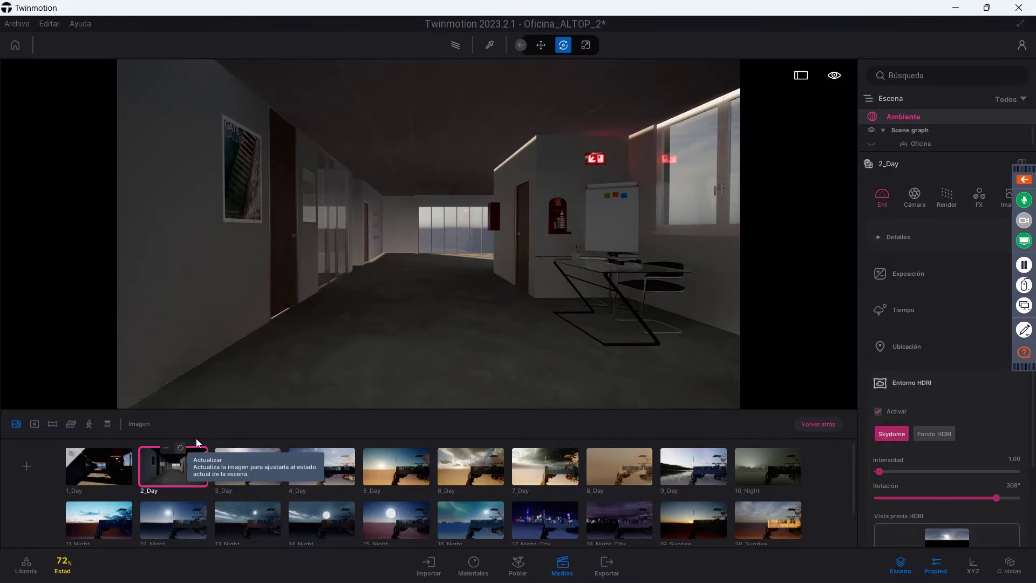
click(455, 51)
click(877, 471)
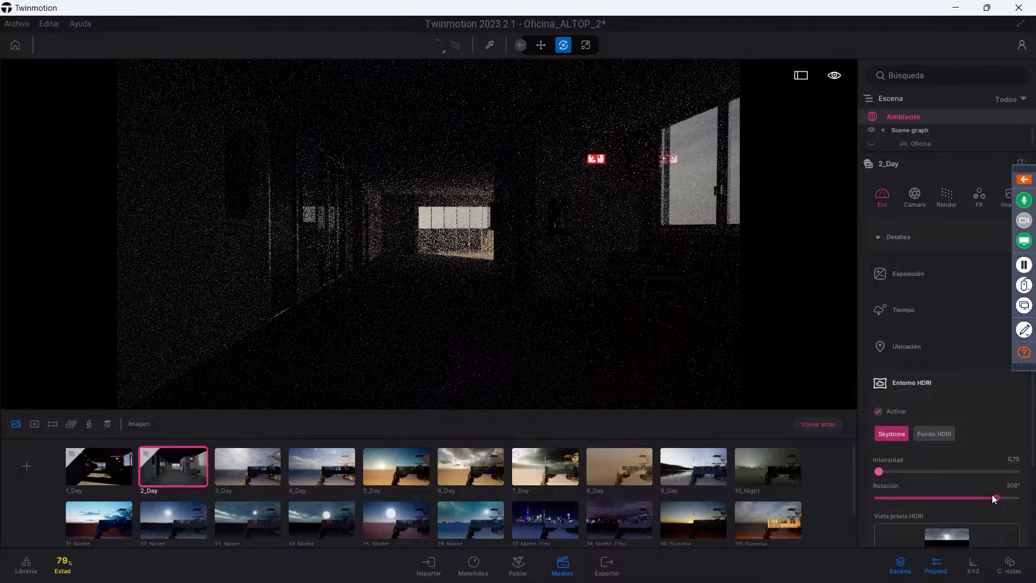
drag(995, 497, 934, 497)
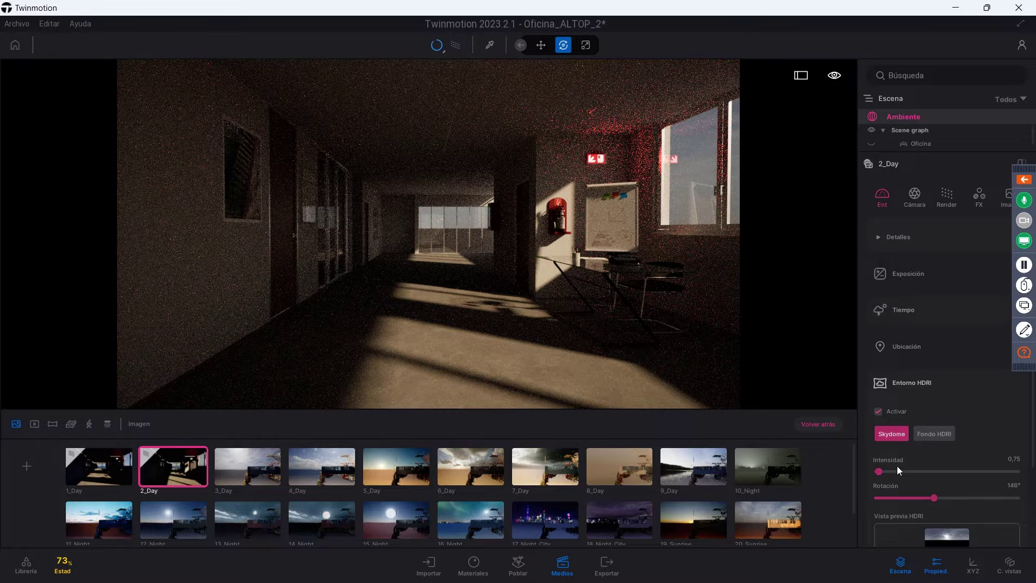
click(880, 472)
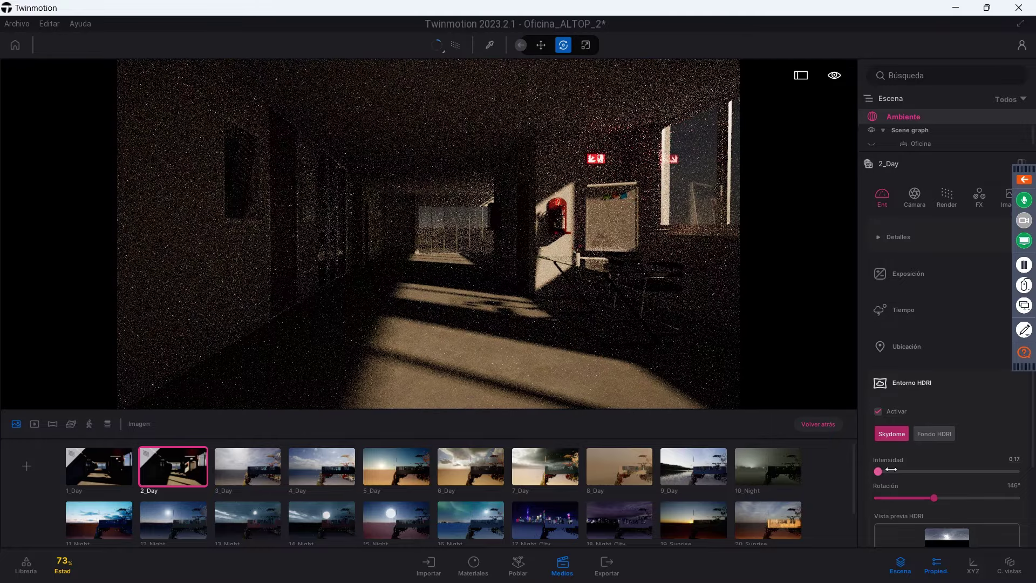
drag(879, 472, 898, 471)
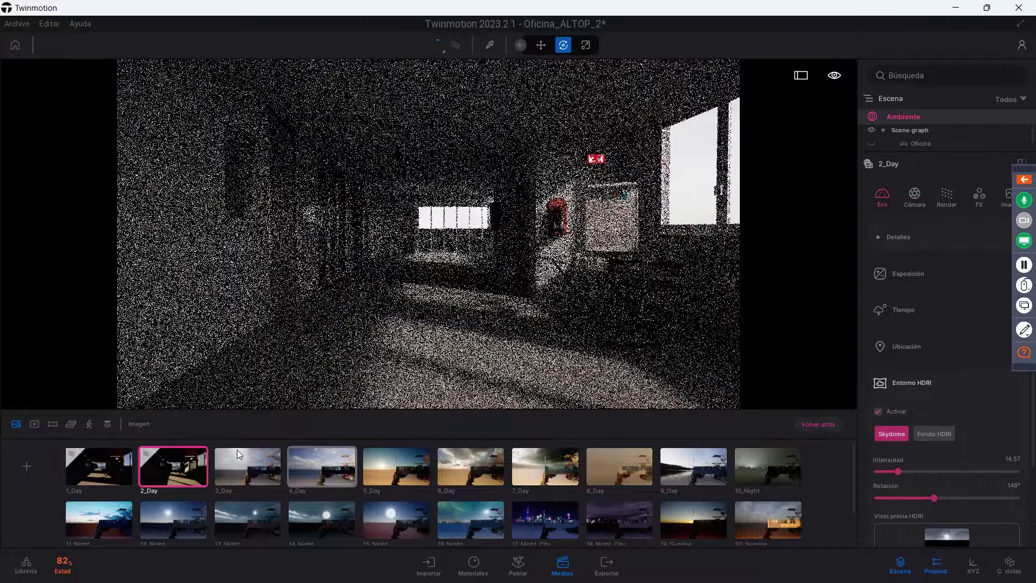
- Path-trace the 6_Day view with HDRI intensity 21,19 and rotation 107°
click(238, 454)
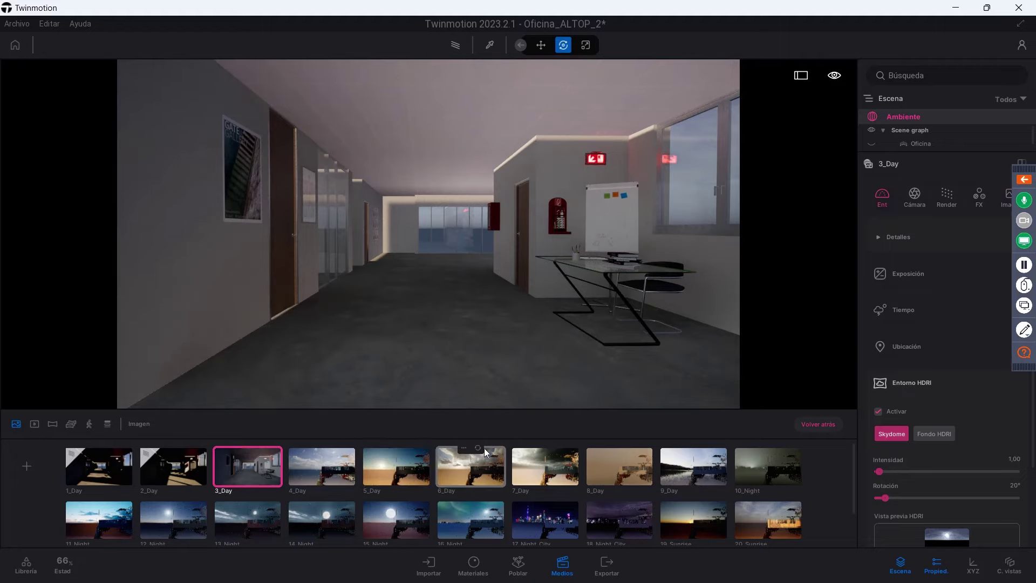
click(481, 447)
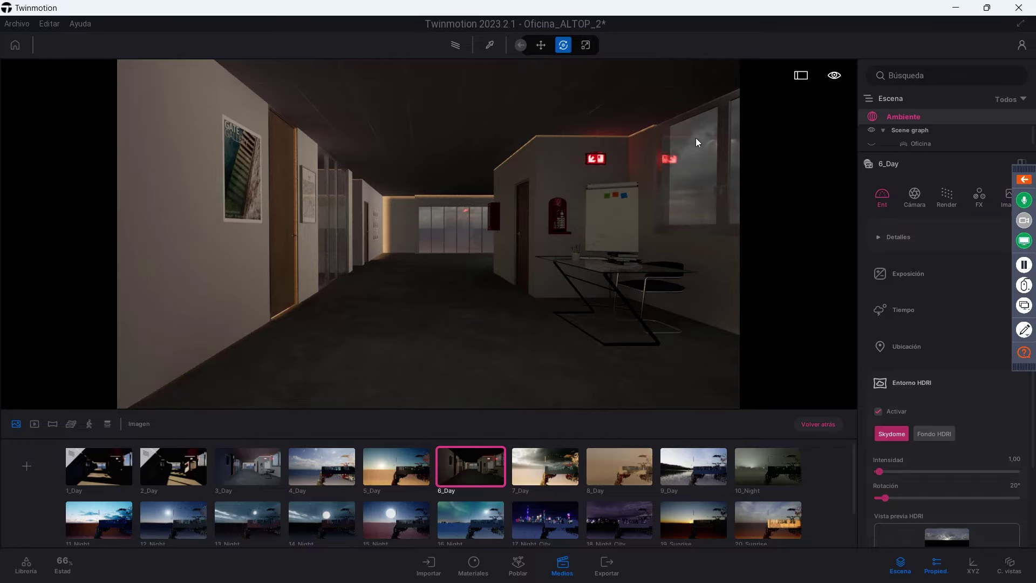
click(879, 471)
click(456, 44)
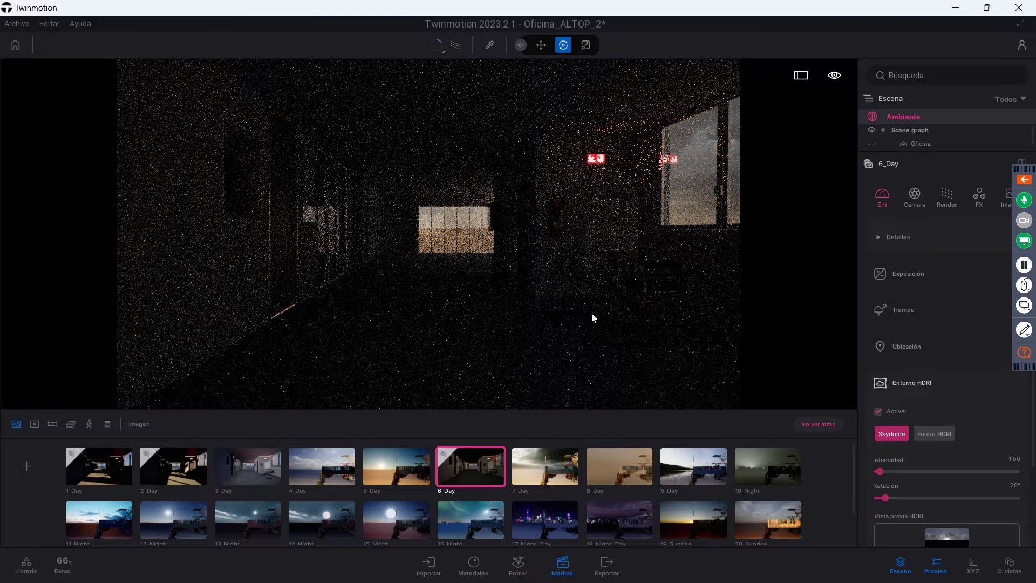
drag(879, 471, 899, 471)
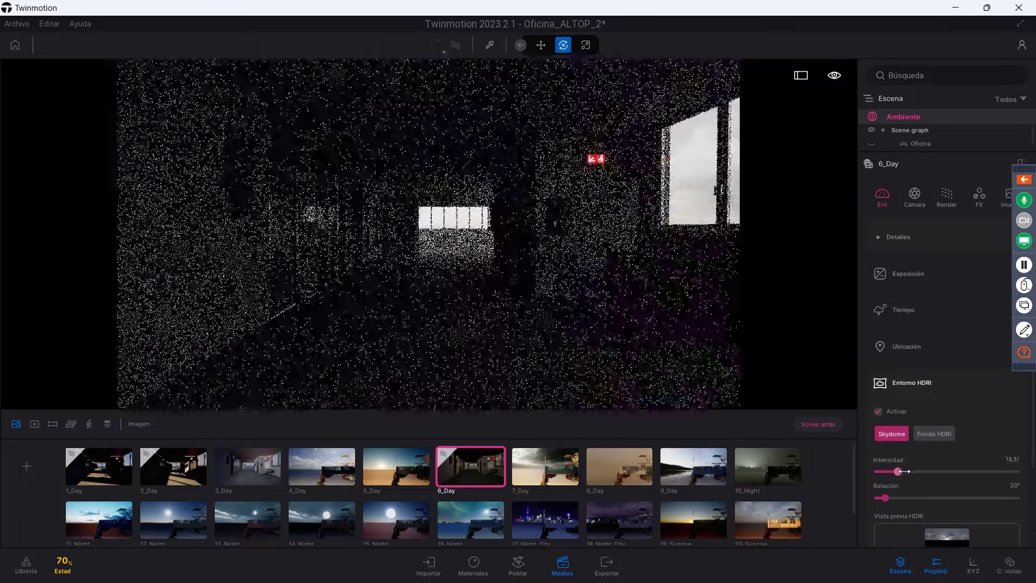
mouse_move(898, 471)
mouse_down()
mouse_move(910, 489)
mouse_move(925, 487)
mouse_up()
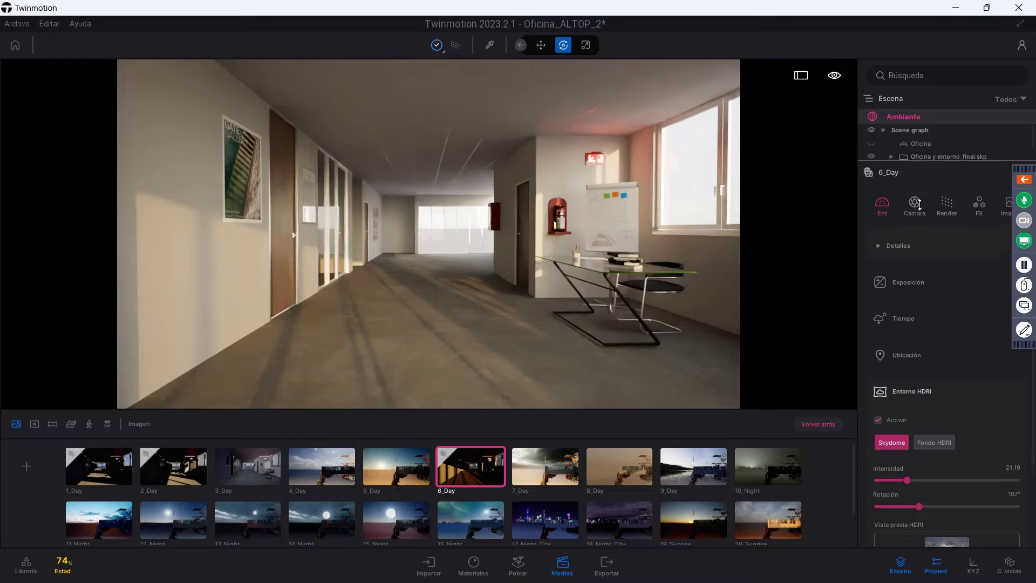
- Hide the Oficina overlay, path-trace at Alta quality, and close the media strip and scene list
click(871, 143)
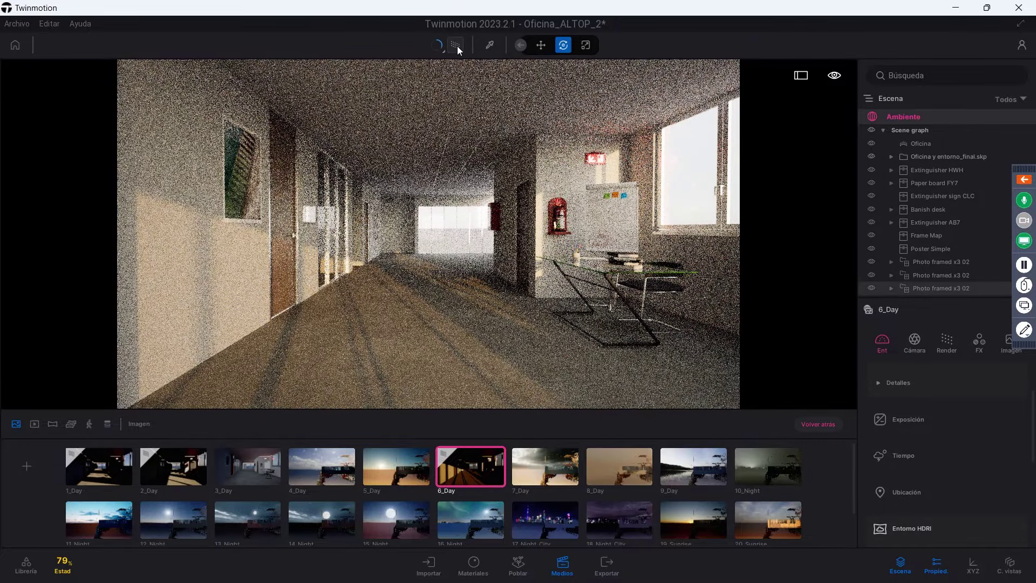
click(458, 47)
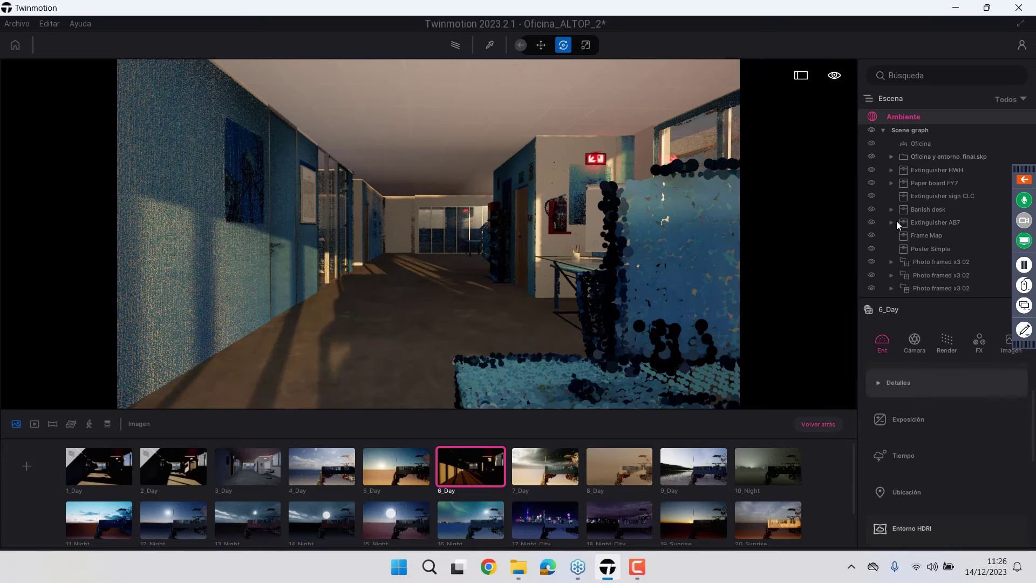
click(870, 143)
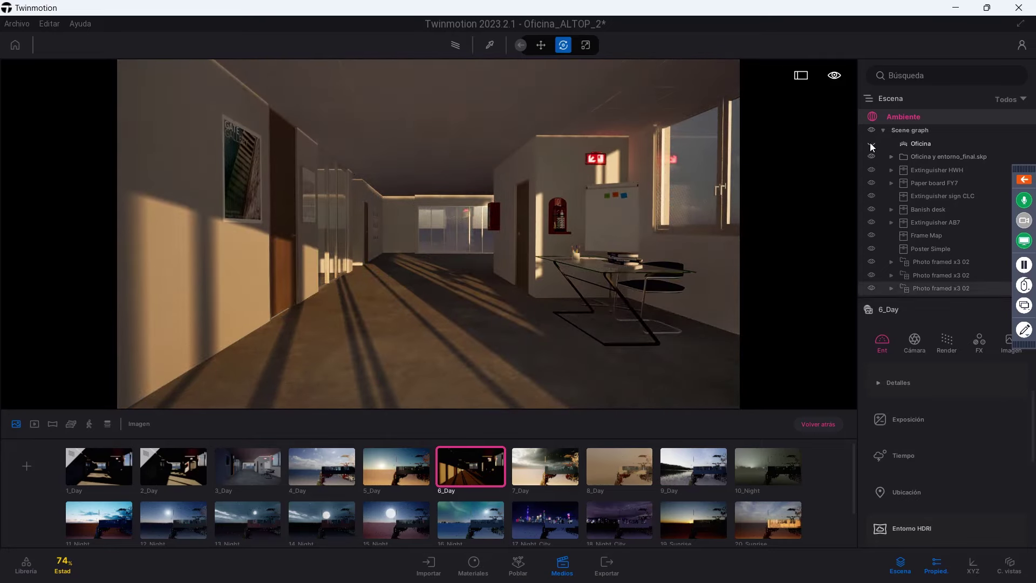
click(456, 47)
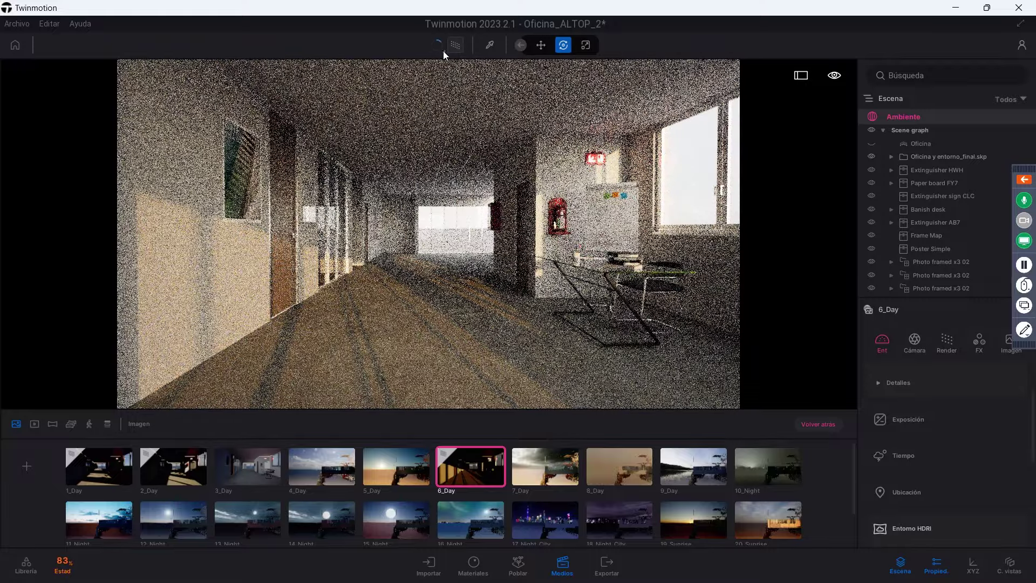
mouse_move(456, 46)
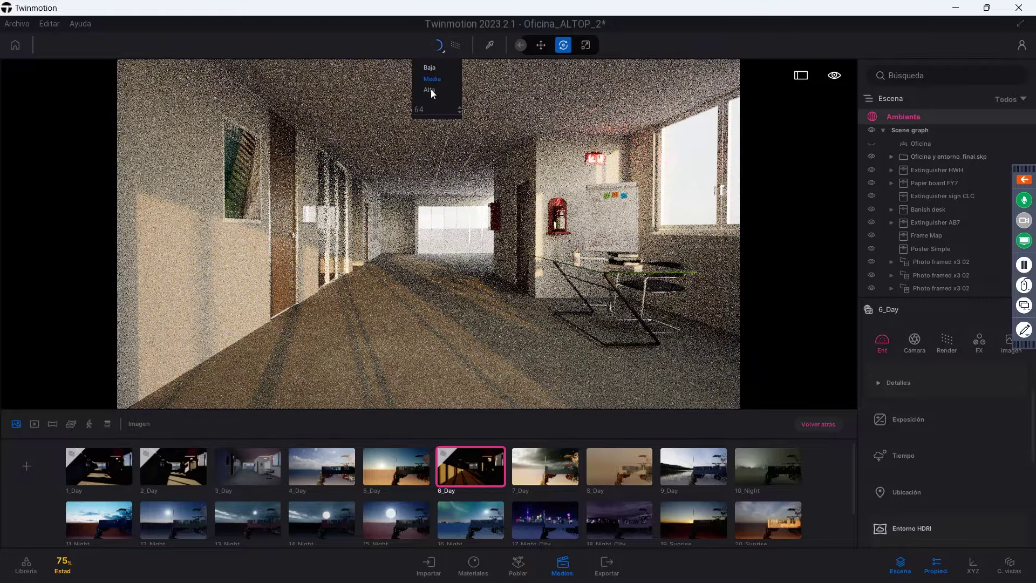
click(430, 89)
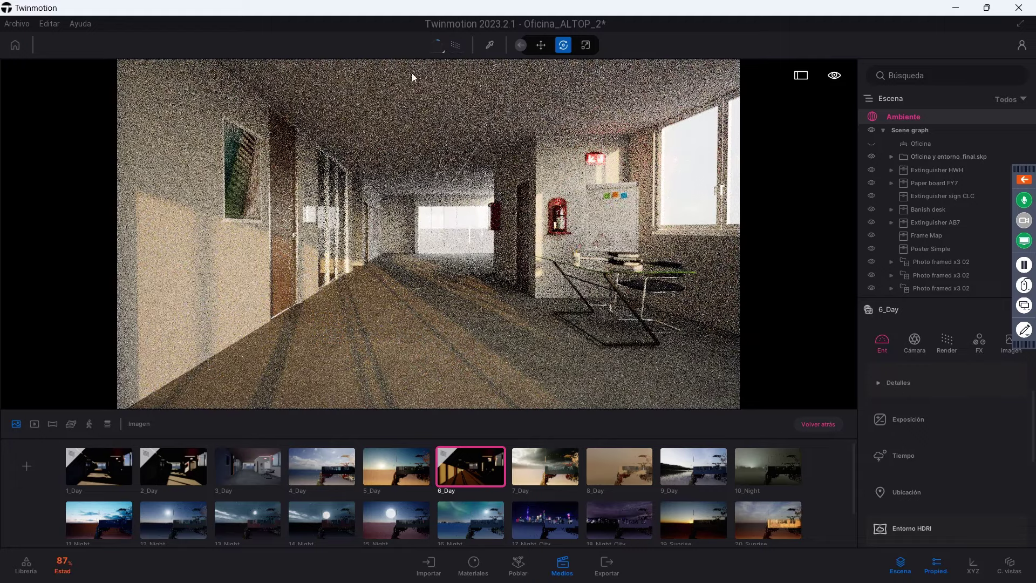
click(572, 569)
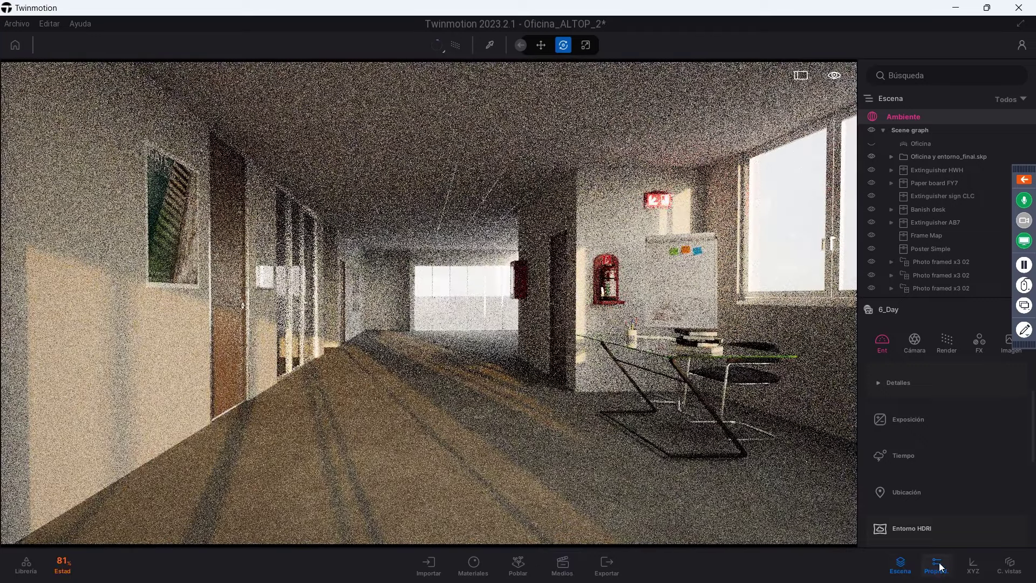
click(900, 566)
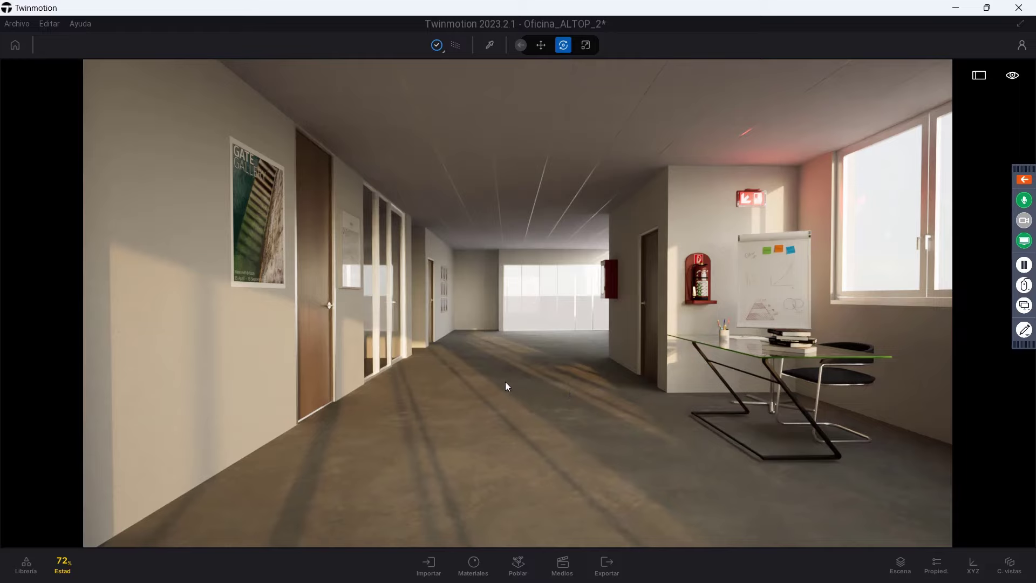
- Turn off Path Tracer for the real-time corridor render and reopen the scene list
click(459, 46)
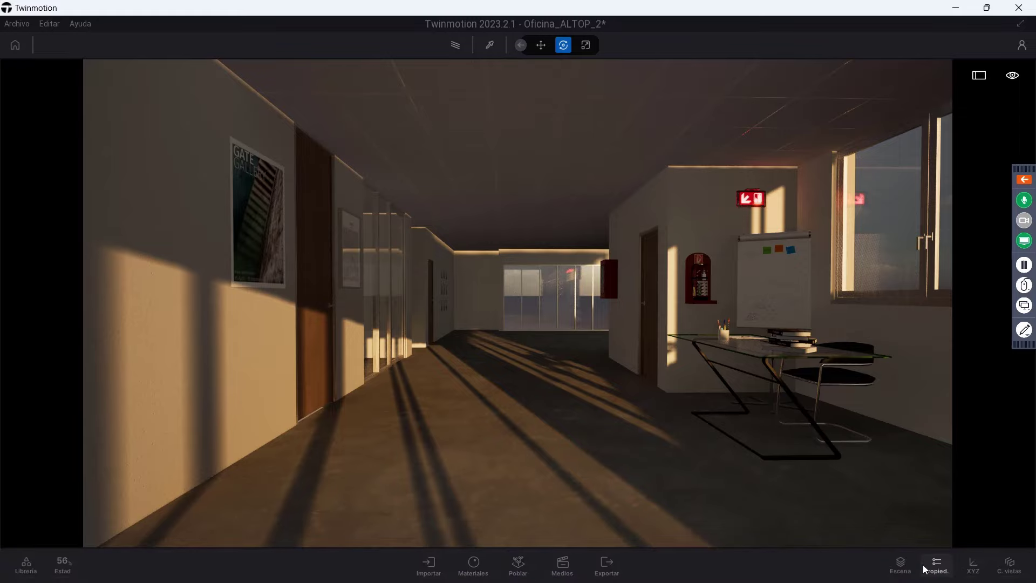
click(900, 564)
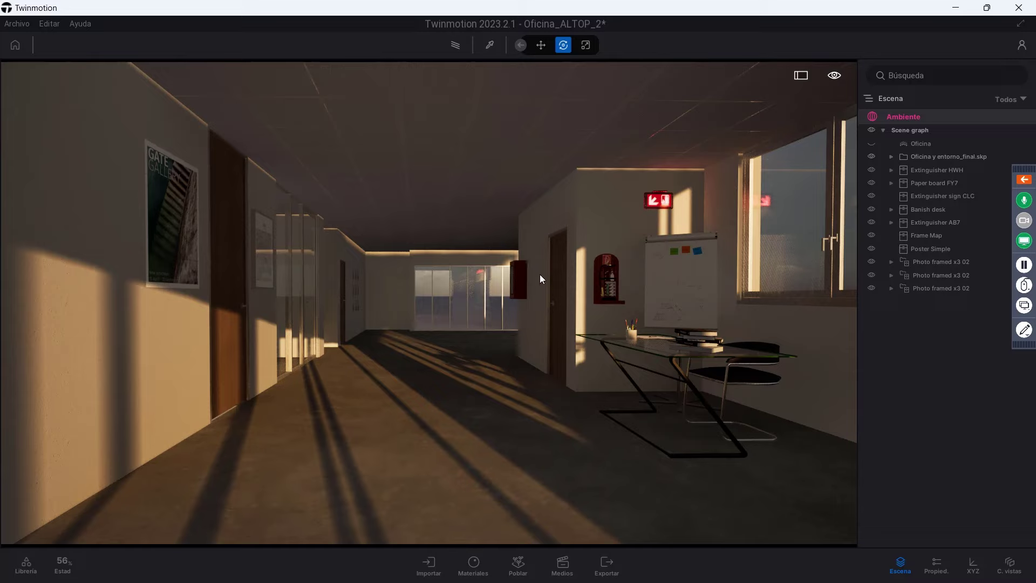
- Compare Lumen and Estándar global illumination for 6_Day, keep Estándar, and path-trace at Alta
click(936, 572)
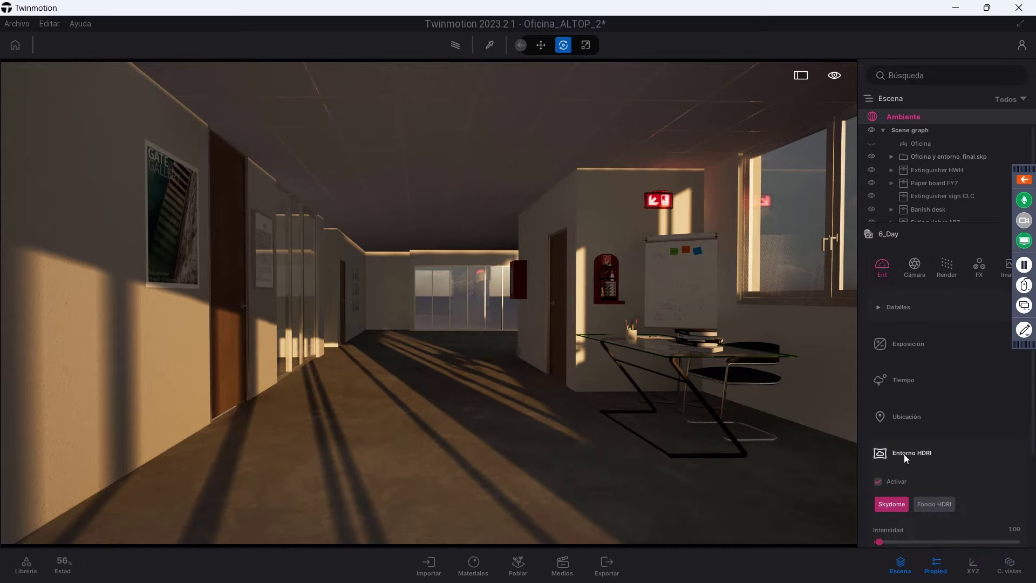
click(939, 266)
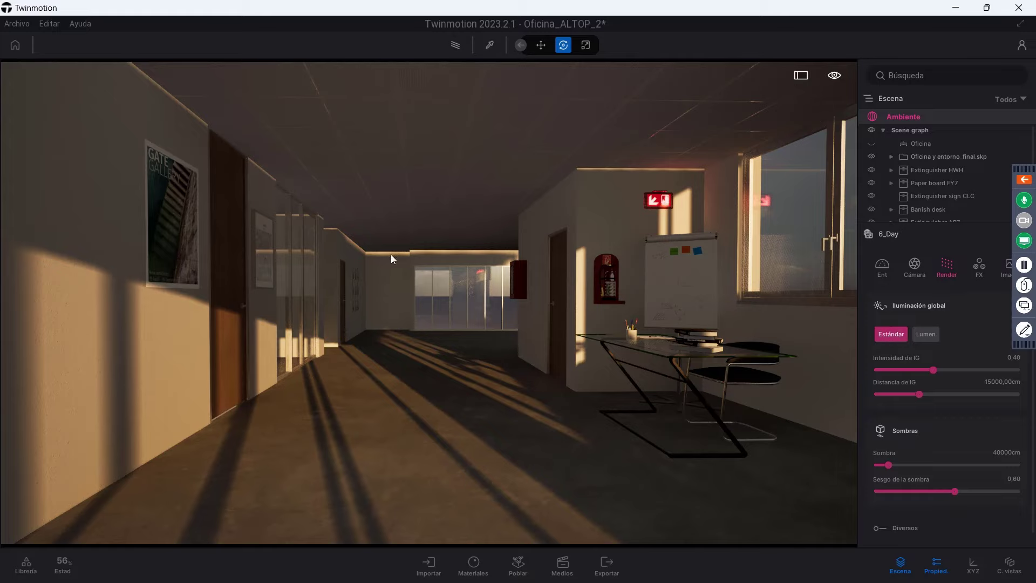
click(931, 335)
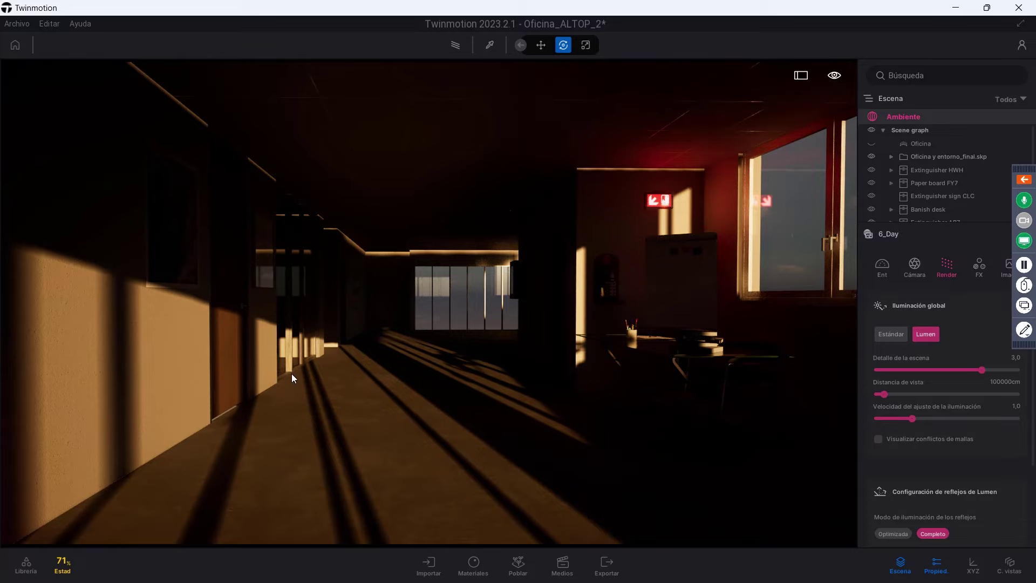
click(890, 334)
click(921, 335)
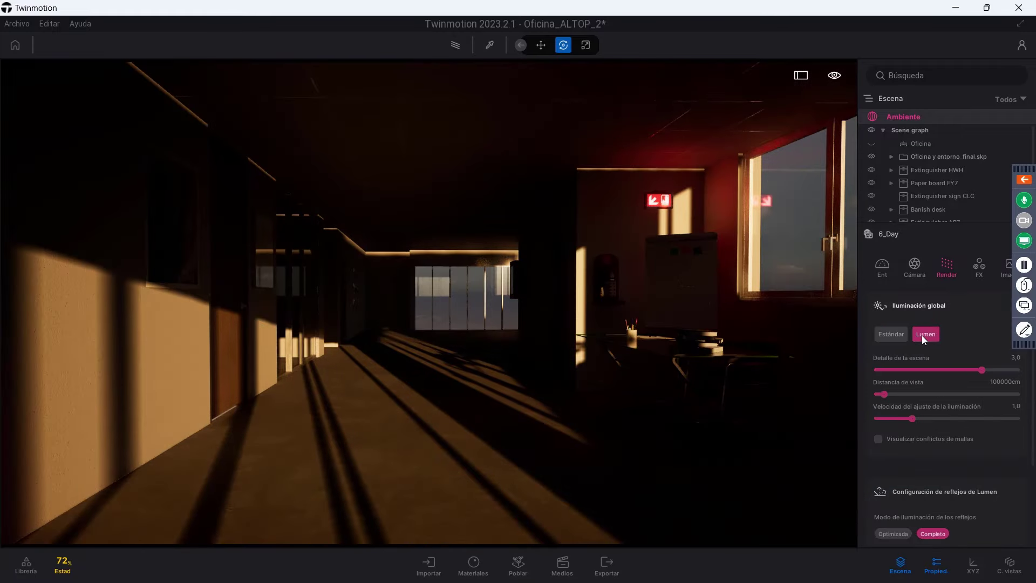
click(881, 333)
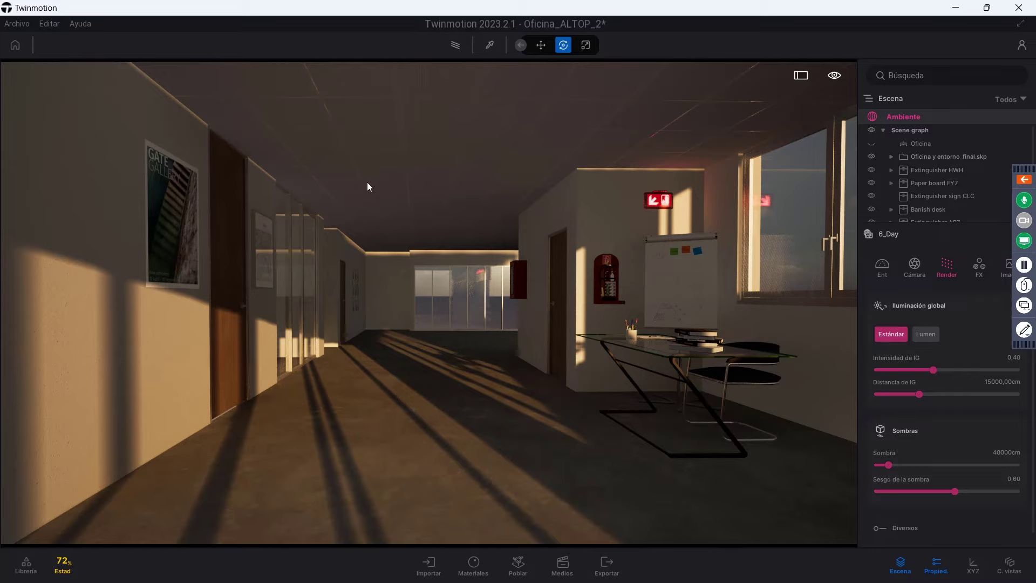
click(929, 338)
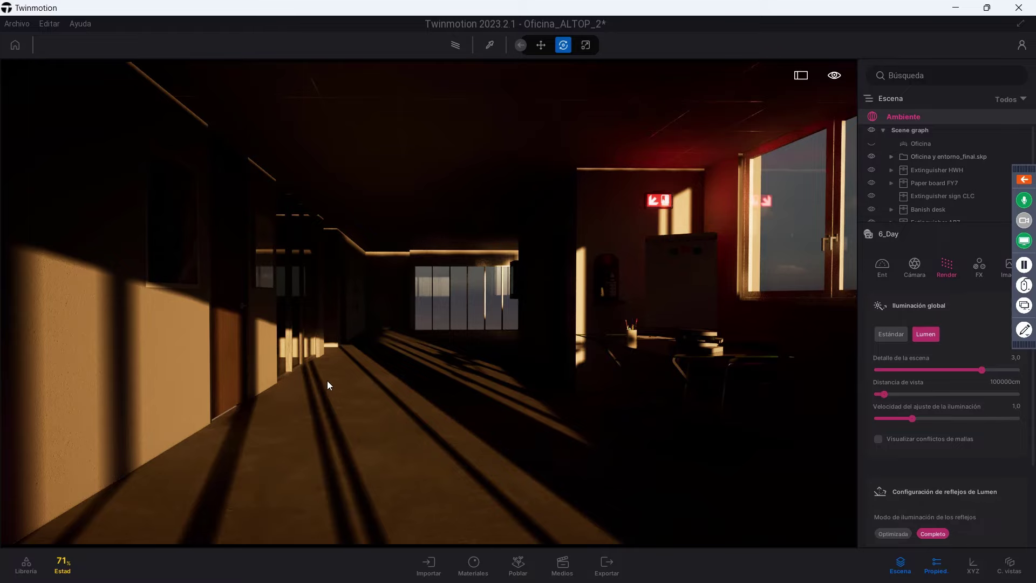
click(897, 337)
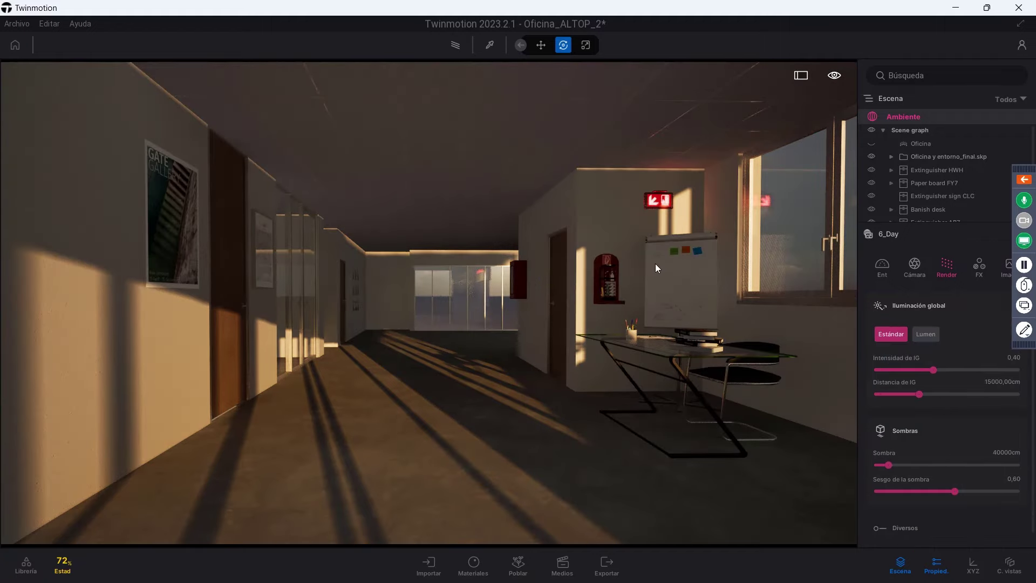
click(459, 51)
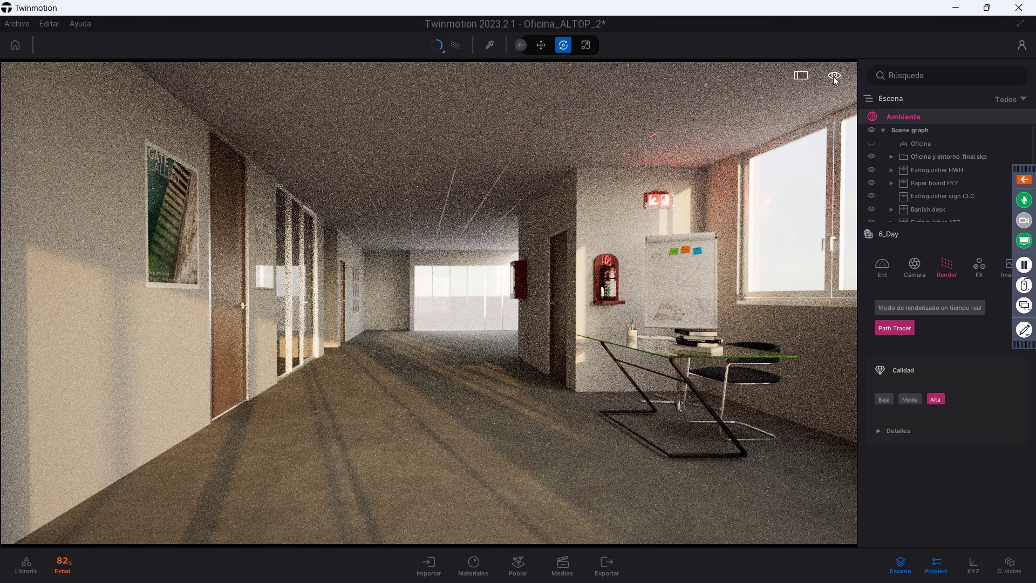
- Return to real-time rendering and select the Banish desk, moving the camera closer
click(457, 47)
drag(683, 368, 689, 343)
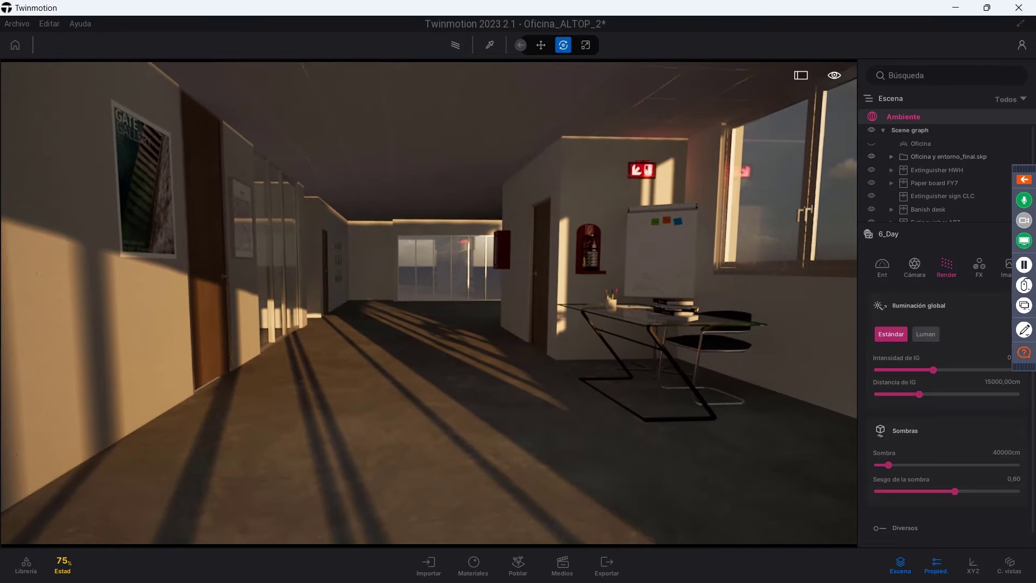
click(648, 327)
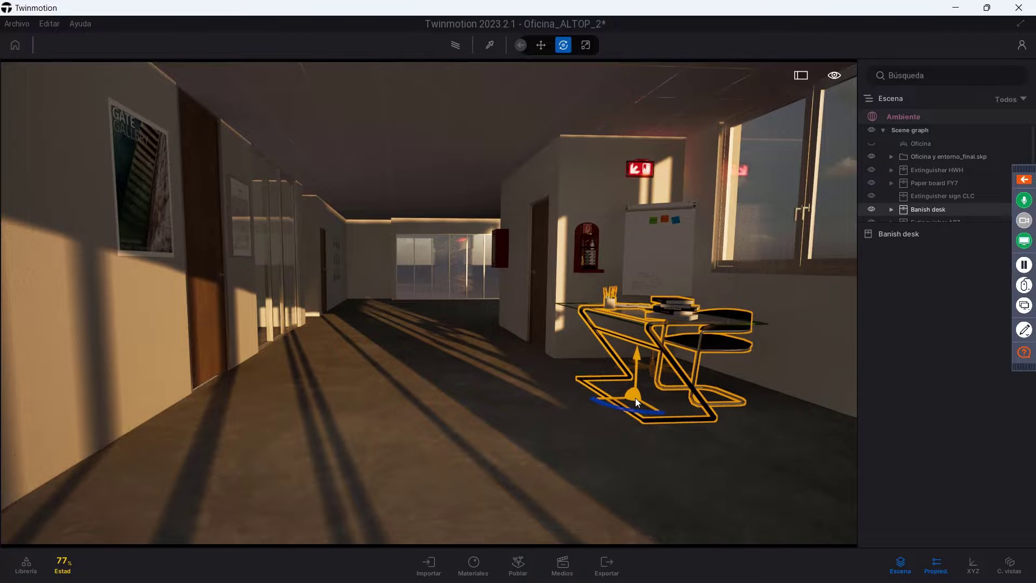
mouse_move(649, 407)
mouse_down()
mouse_move(637, 372)
mouse_move(593, 346)
mouse_move(682, 373)
mouse_up()
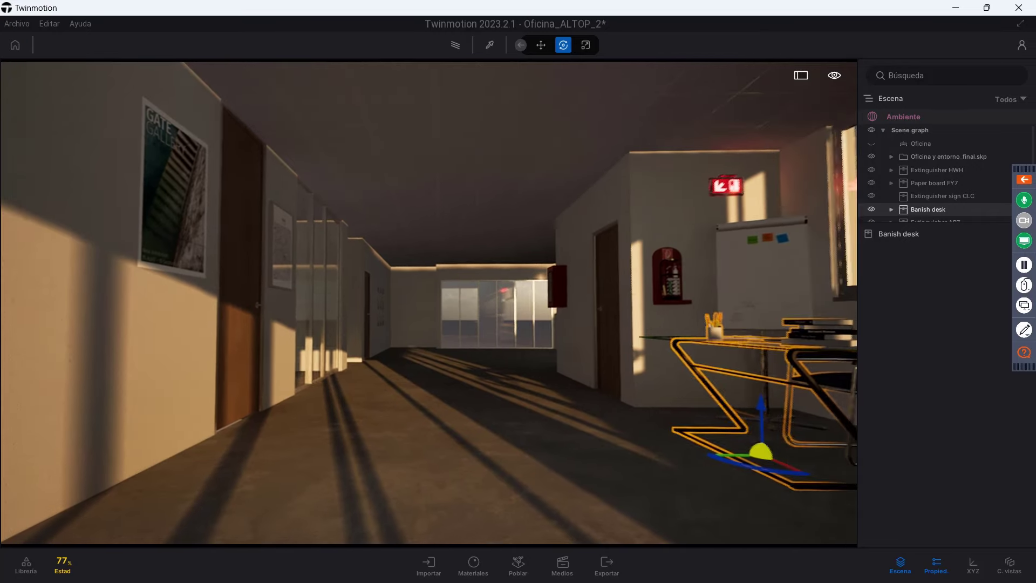
drag(412, 239, 377, 240)
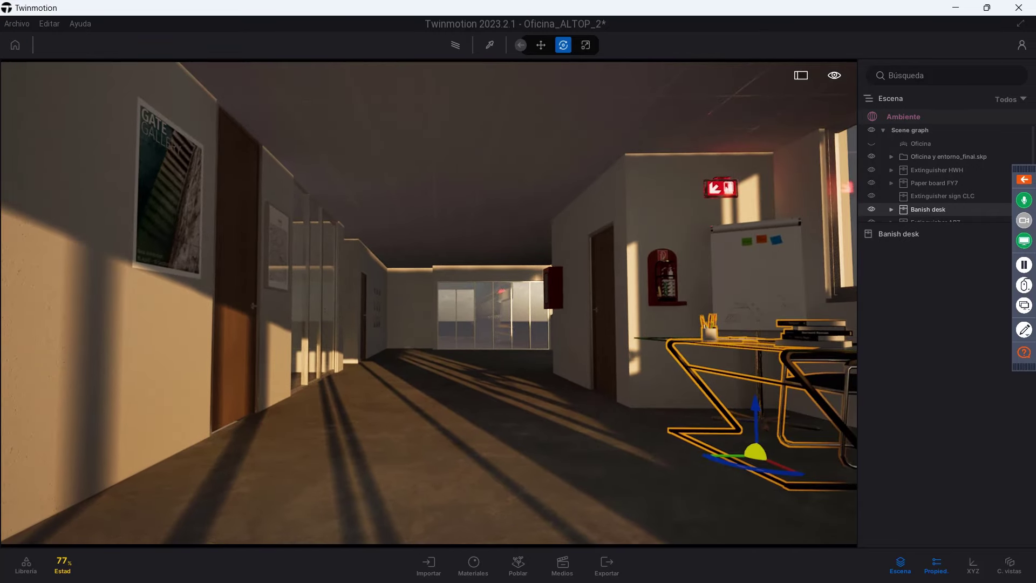
click(835, 76)
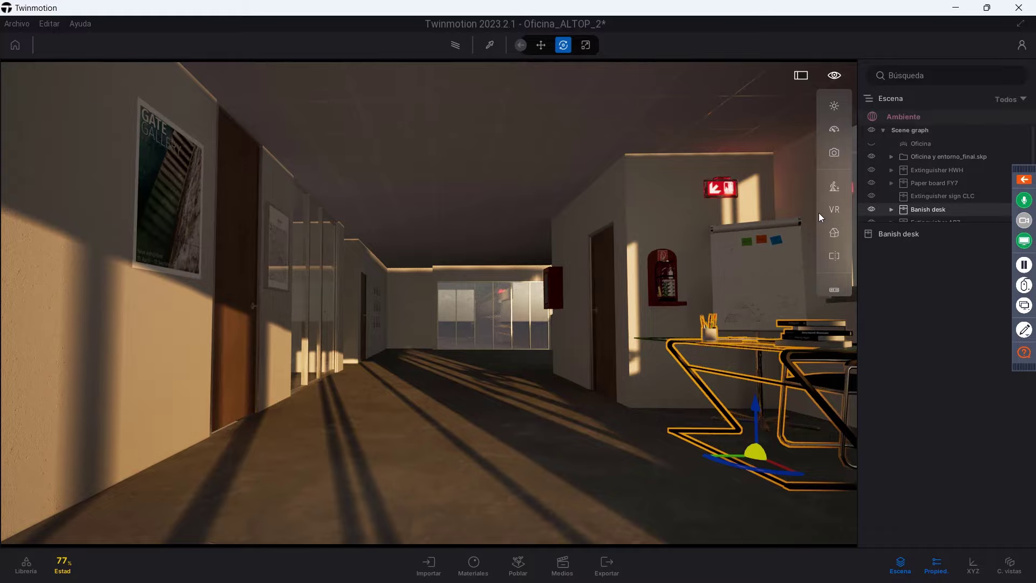
- Frame the Banish desk and settle on a corridor view with the desk close at right
mouse_move(393, 282)
mouse_down()
mouse_move(648, 270)
mouse_move(107, 384)
mouse_up()
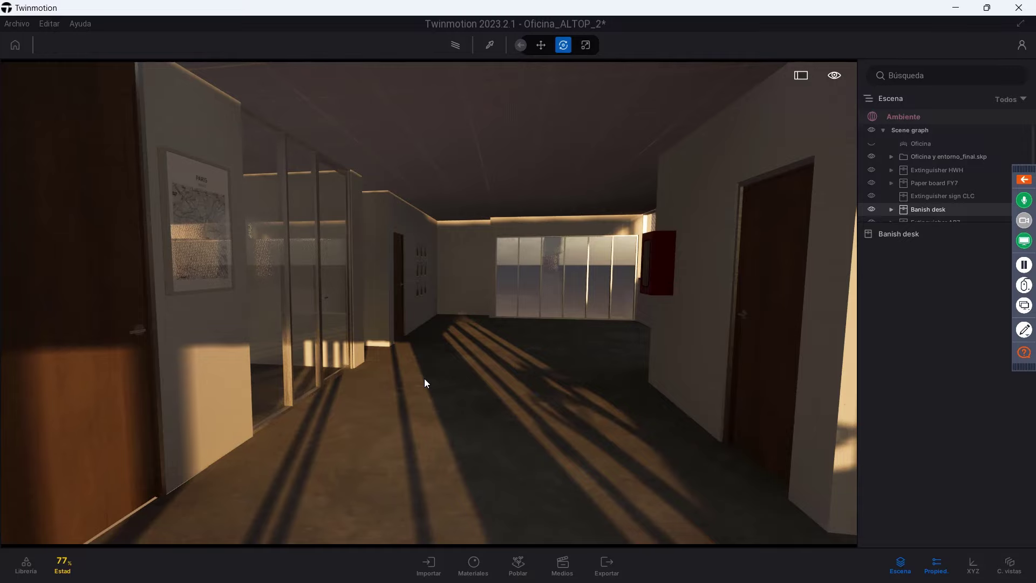
drag(447, 358, 594, 351)
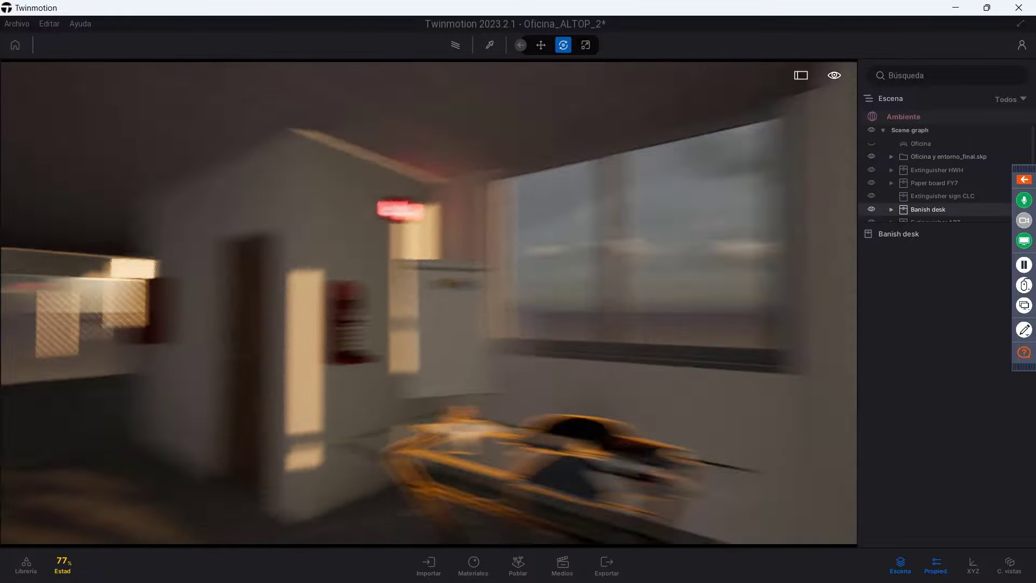
key(f)
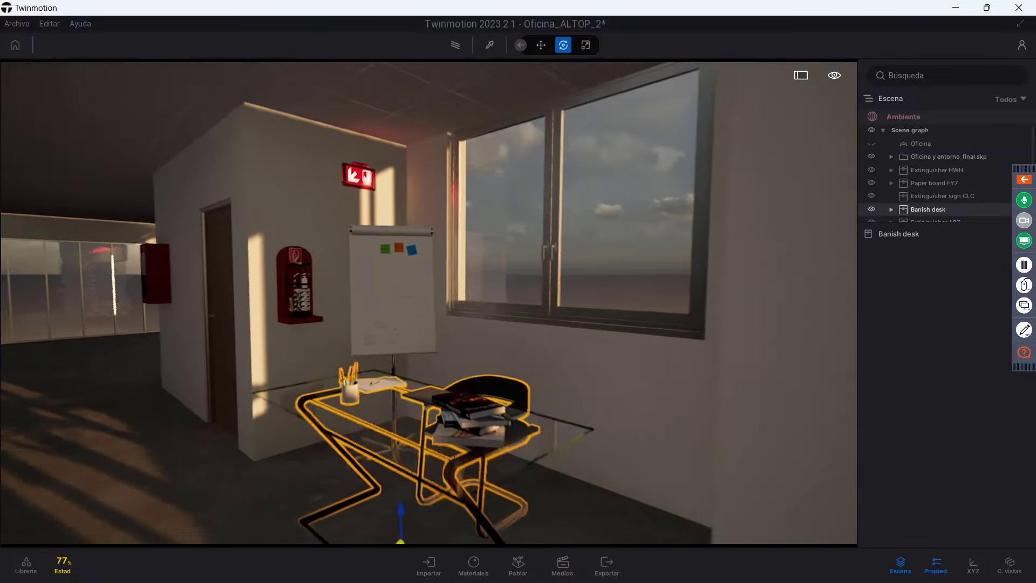
drag(410, 350, 294, 429)
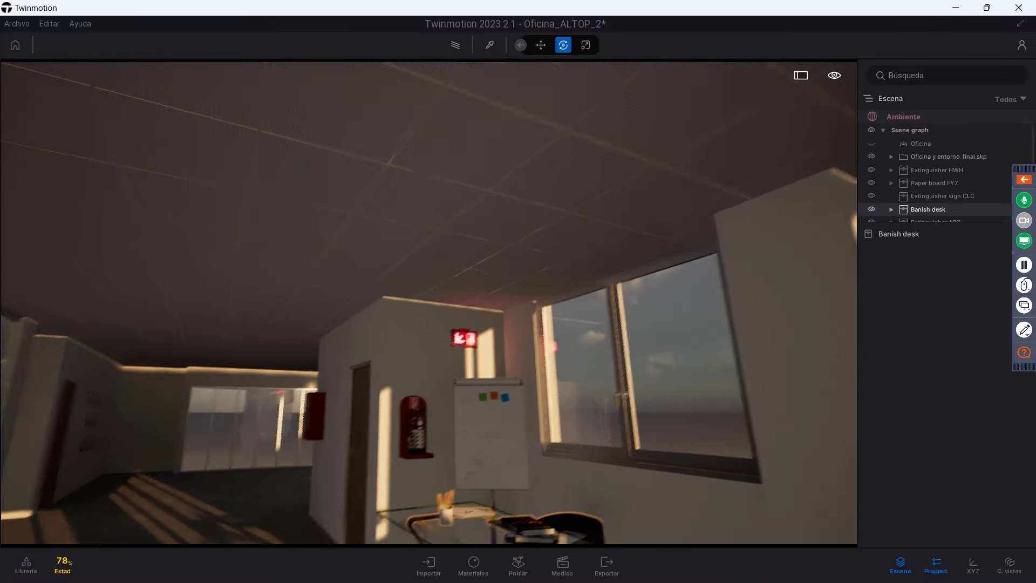
drag(162, 512, 243, 485)
key(Down)
key(Down)
key(Down)
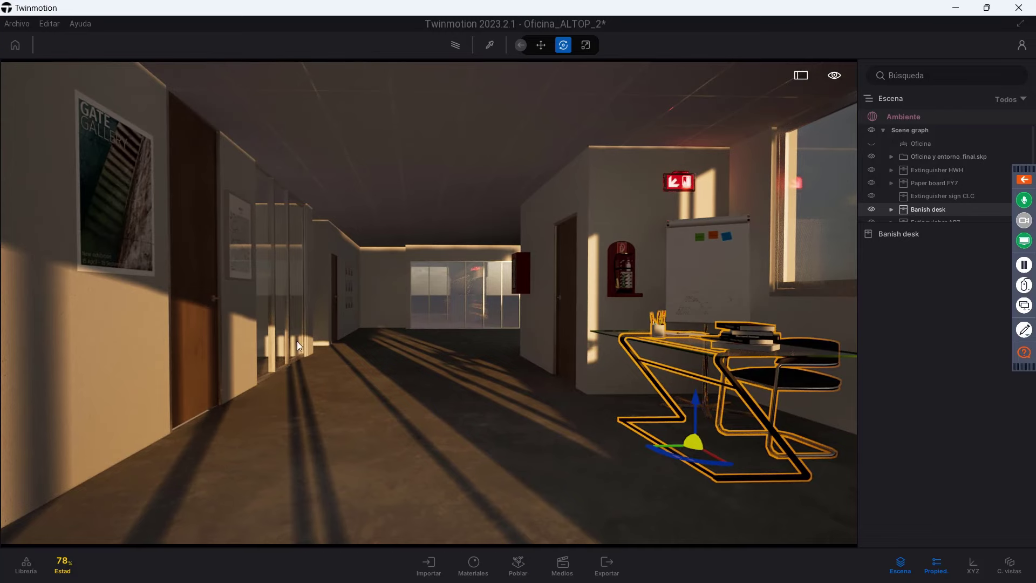
key(Left)
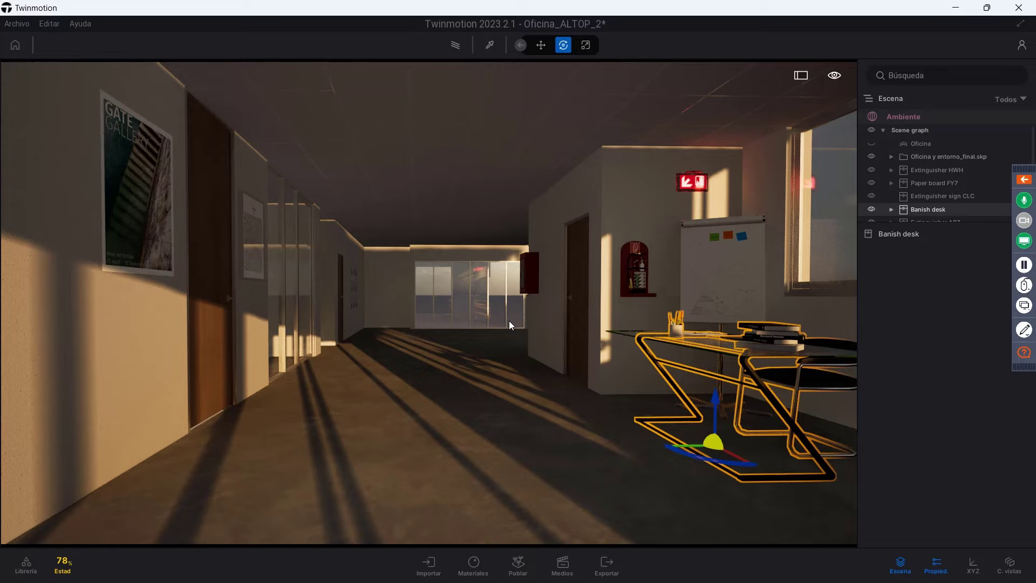
- Create a new presentation, open export options, and raise the Banish desk about 2.69 vertically
click(562, 565)
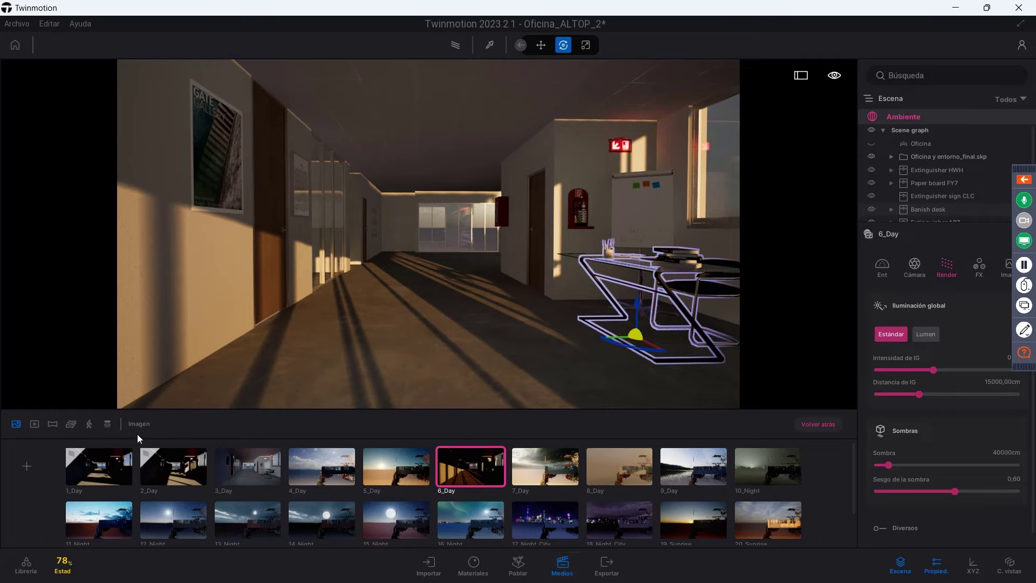
click(86, 423)
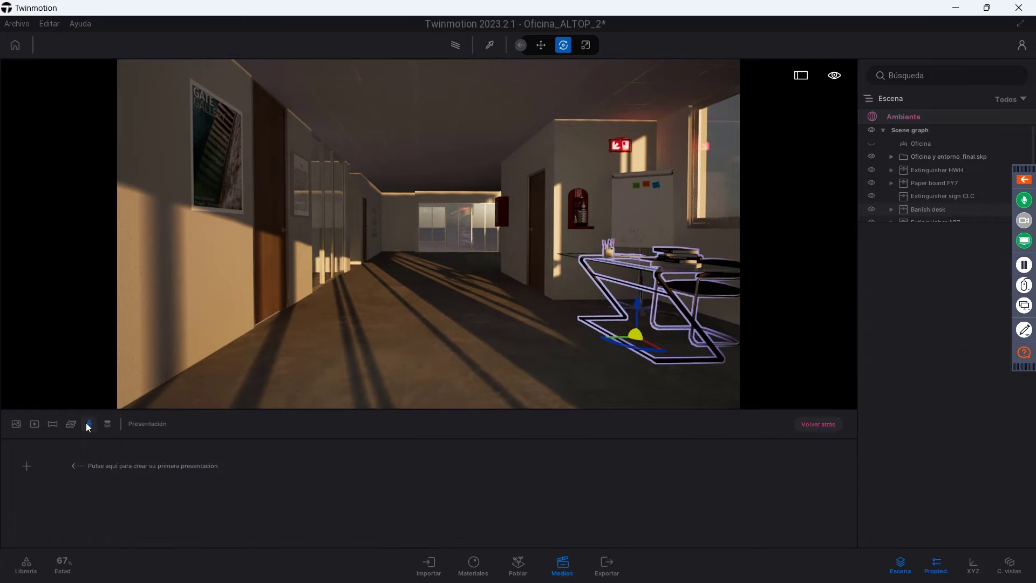
click(33, 469)
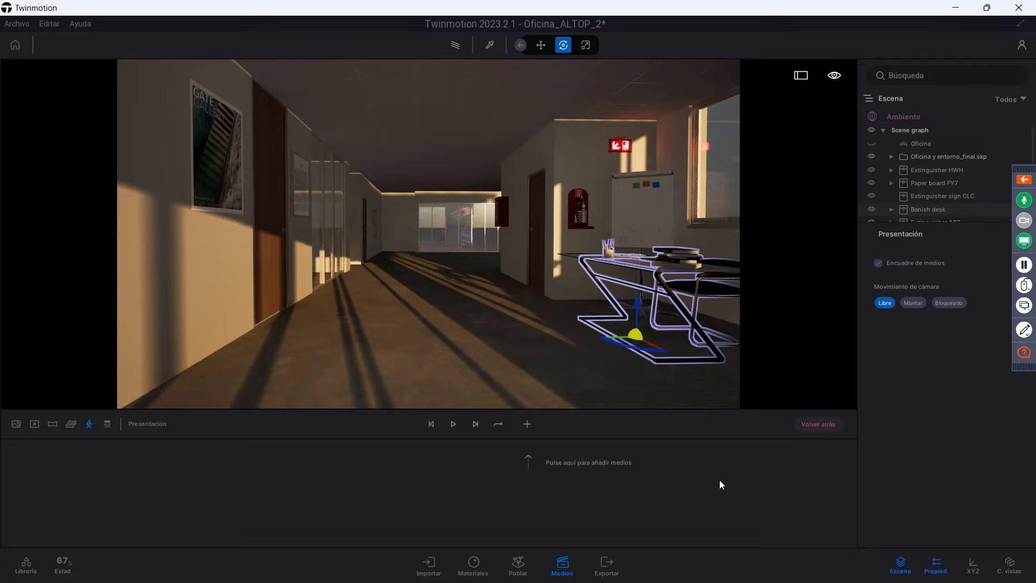
click(605, 564)
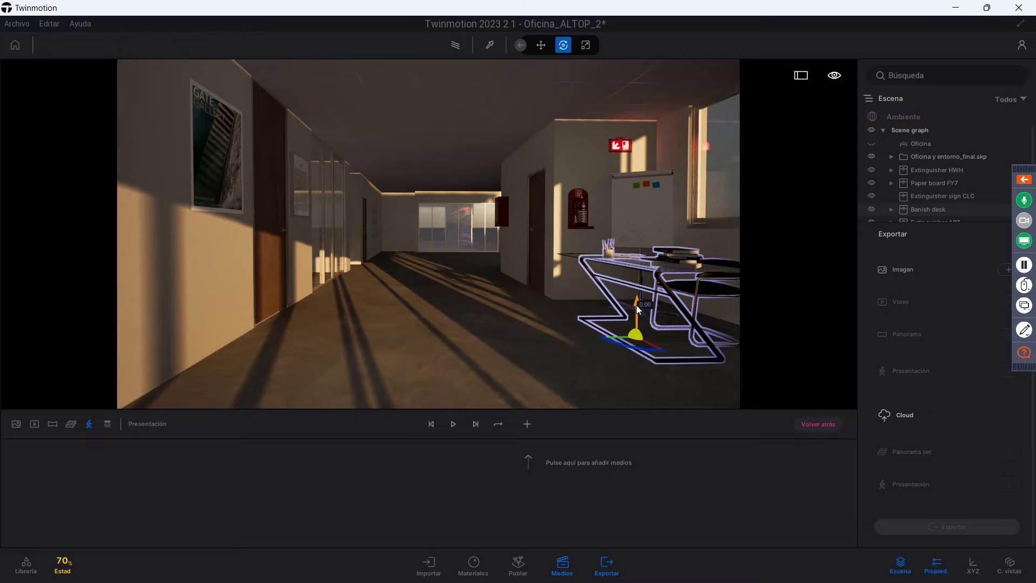
drag(636, 305, 639, 306)
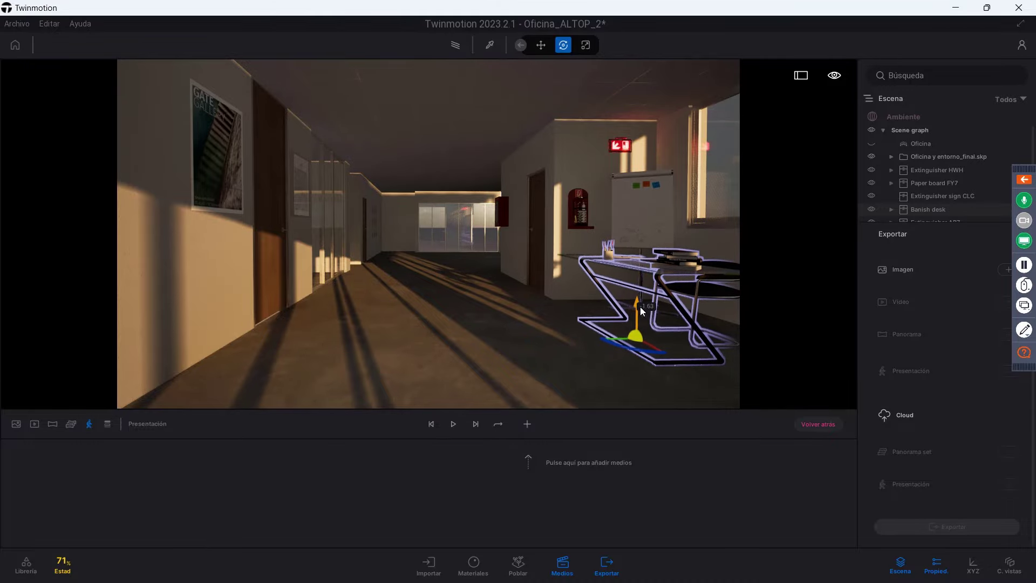
- Path-trace the corridor and close the export, properties and scene panels for a full-window view
click(455, 45)
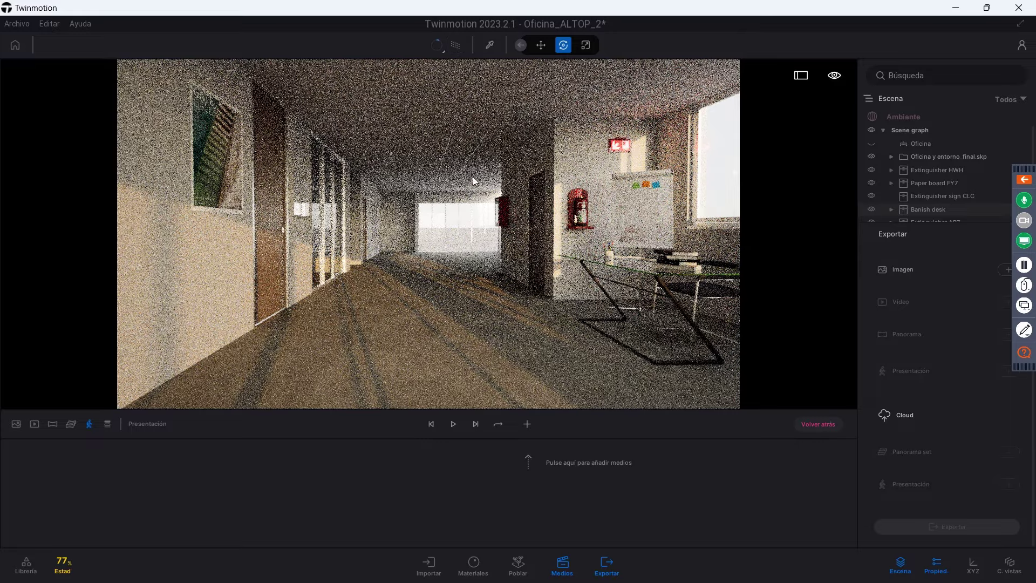
click(604, 566)
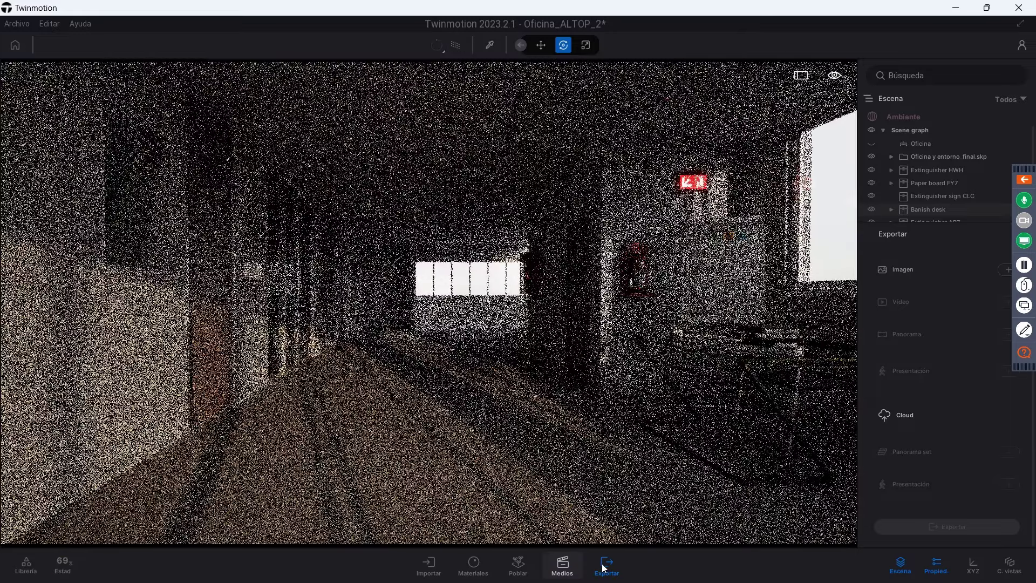
click(605, 568)
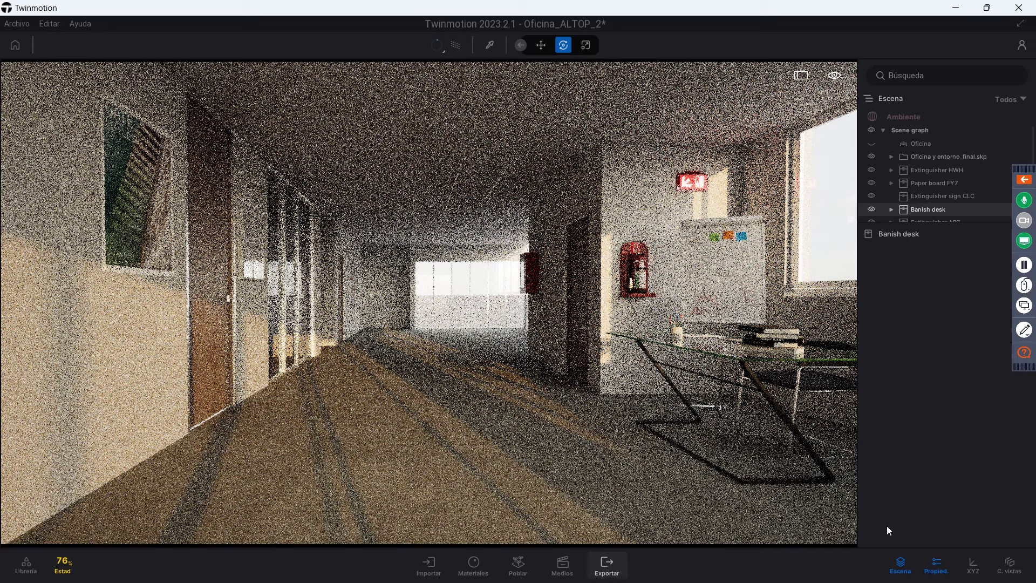
click(936, 567)
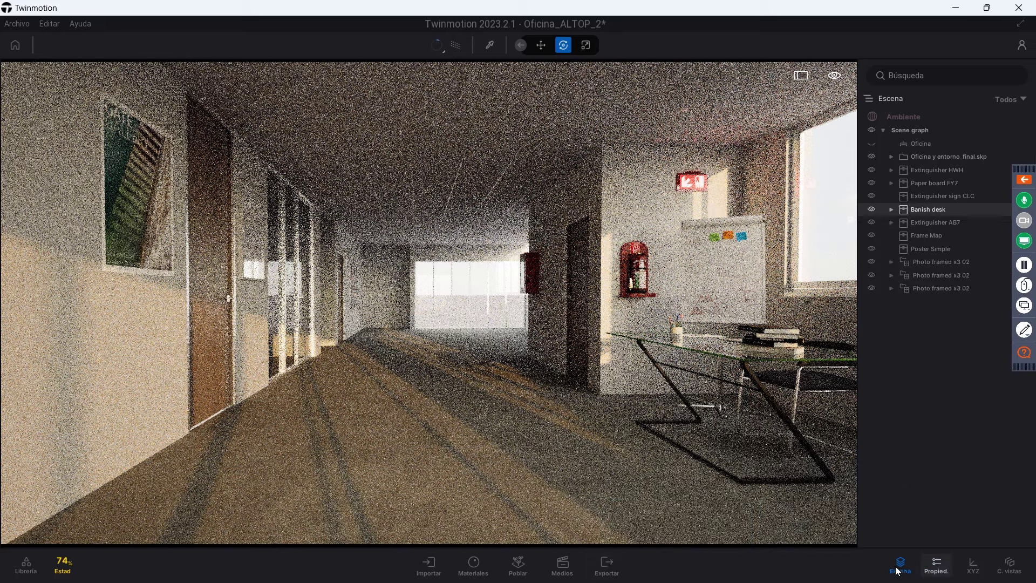
click(900, 565)
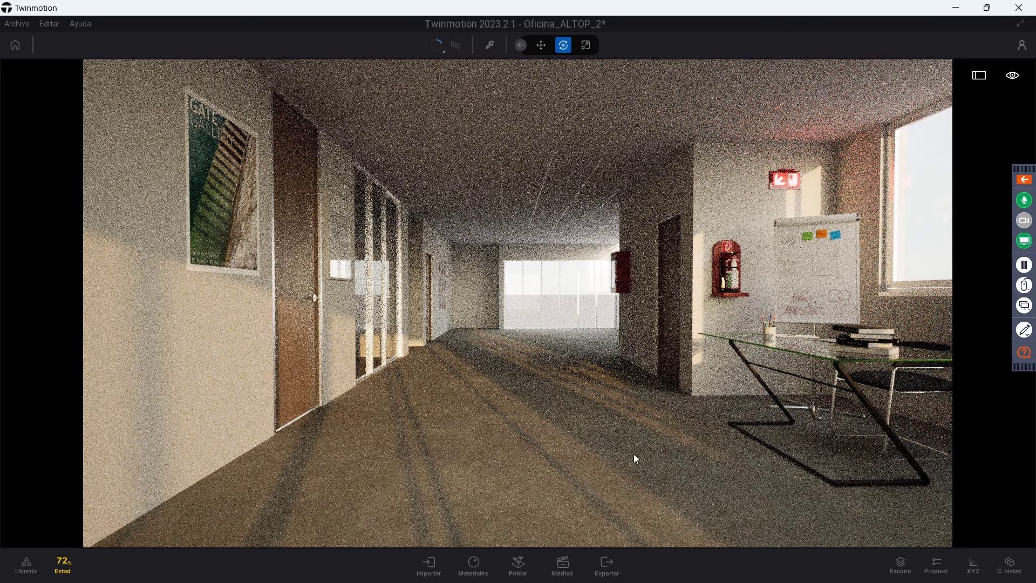
- Show the Imagen thumbnails, 1_Day through 24_Sunrise, in the media strip
click(563, 564)
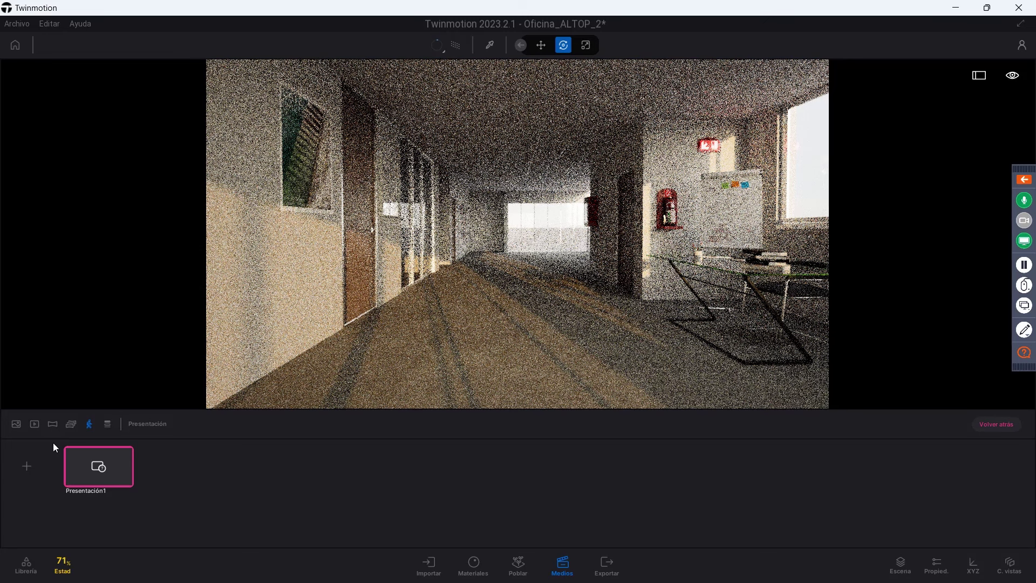
click(20, 424)
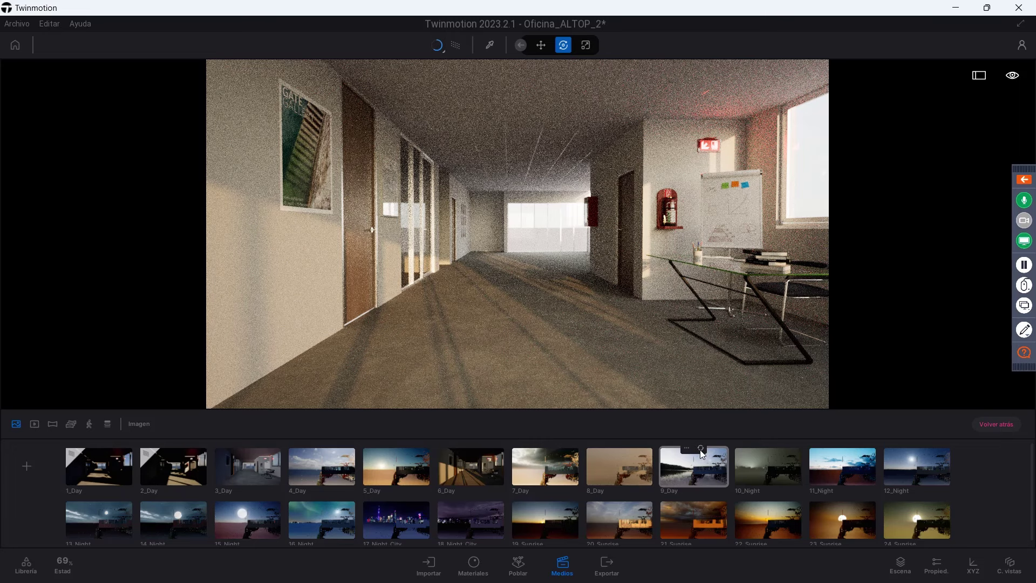
- Select the 9_Day view and raise its real-time HDRI skydome intensity to 13,41
click(700, 451)
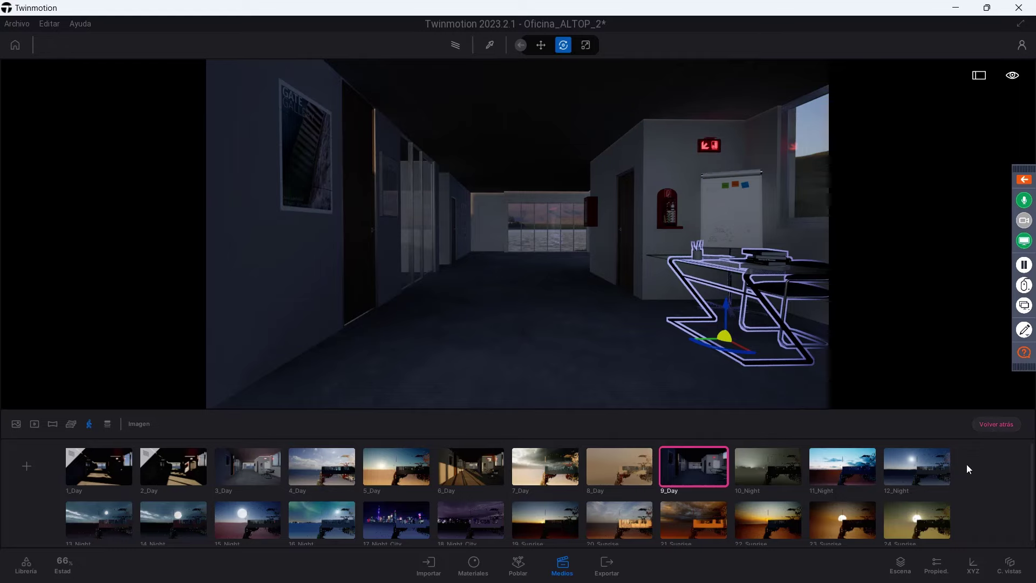
click(936, 566)
scroll(932, 534, down, 1)
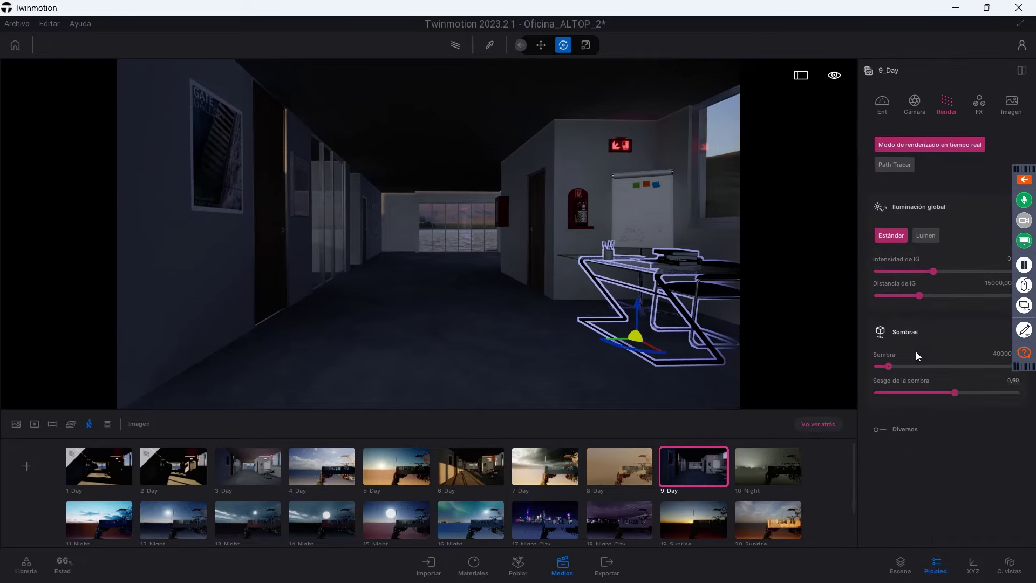
click(880, 108)
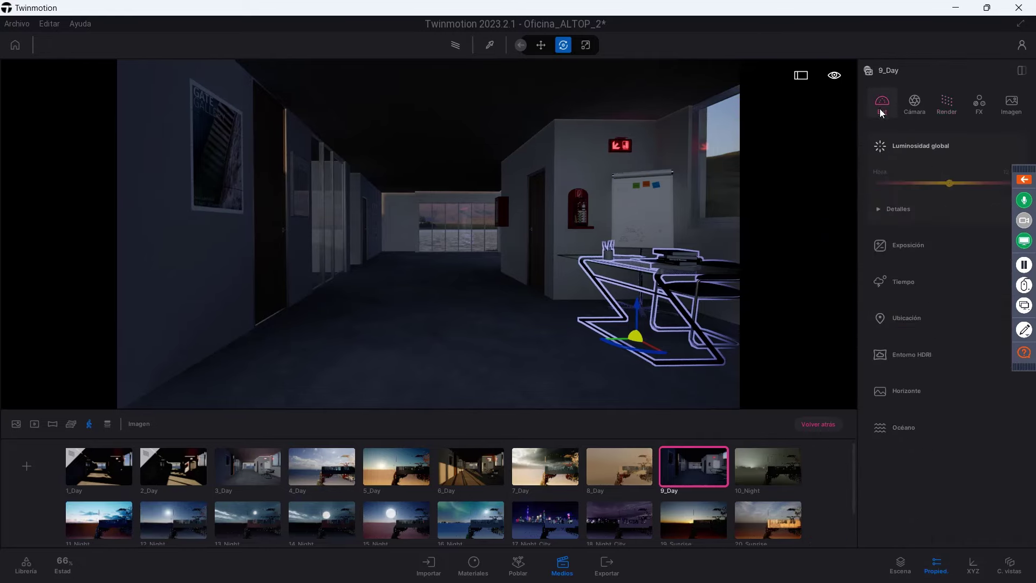
click(905, 353)
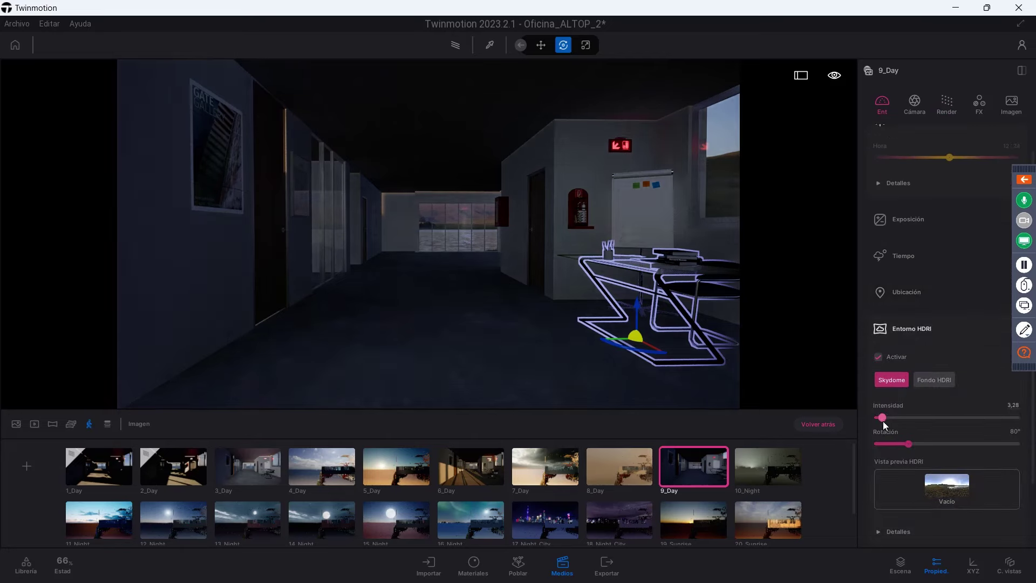
drag(883, 417, 897, 417)
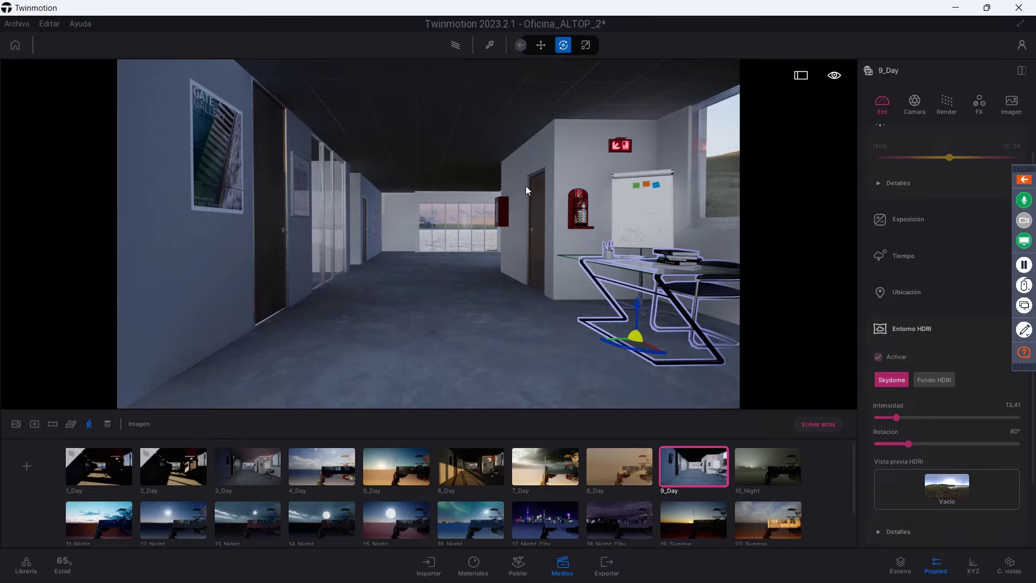
- Set the path-traced skydome intensity to 19,25, then go back to real-time with imports shown
click(449, 44)
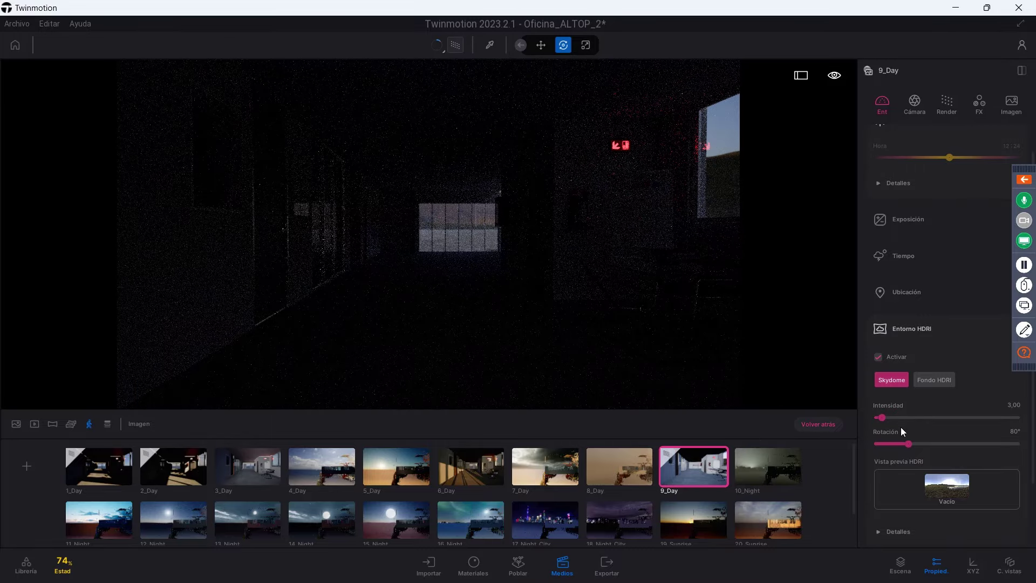
drag(896, 417, 889, 417)
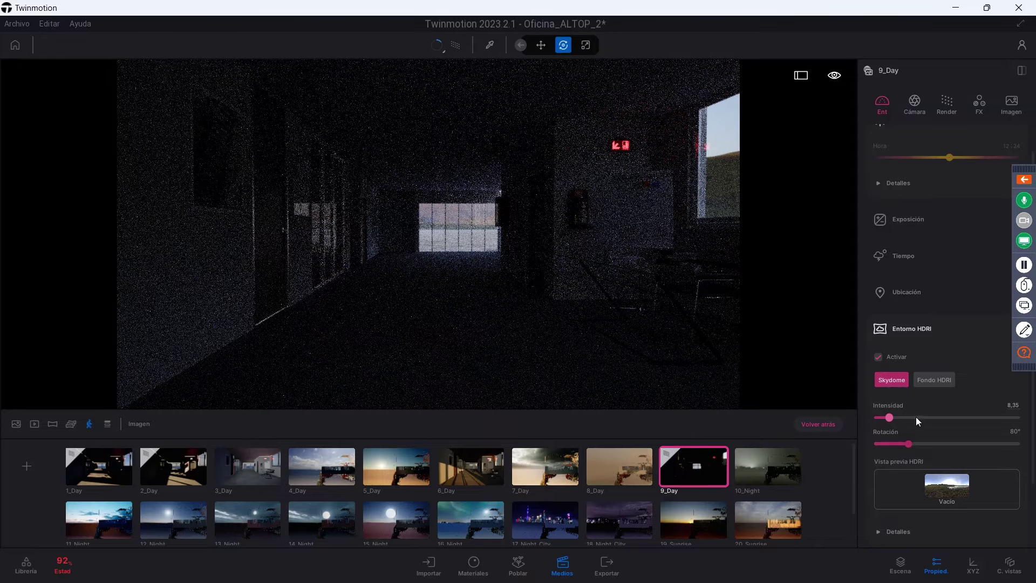
drag(890, 417, 904, 417)
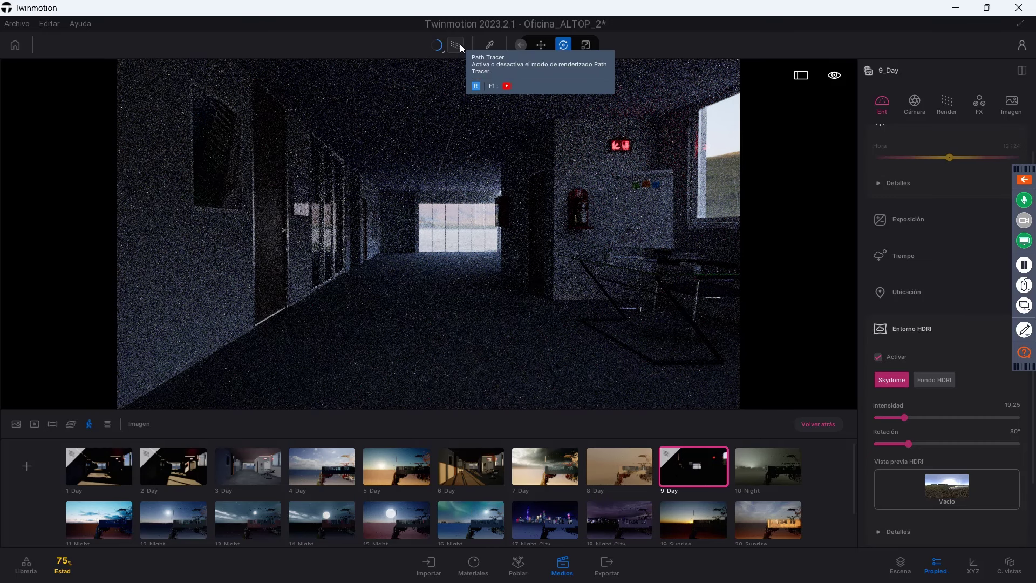
click(457, 45)
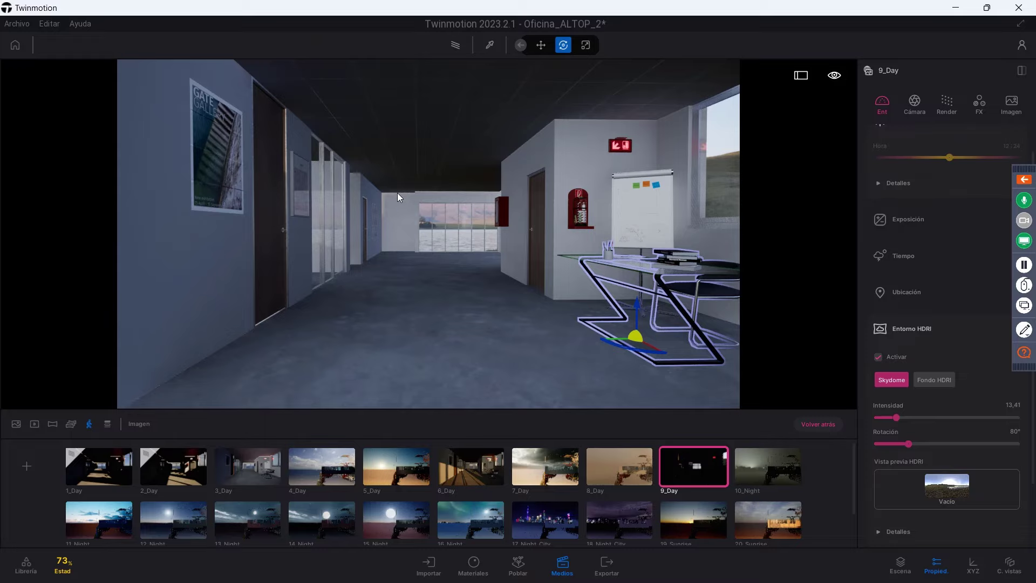
click(437, 558)
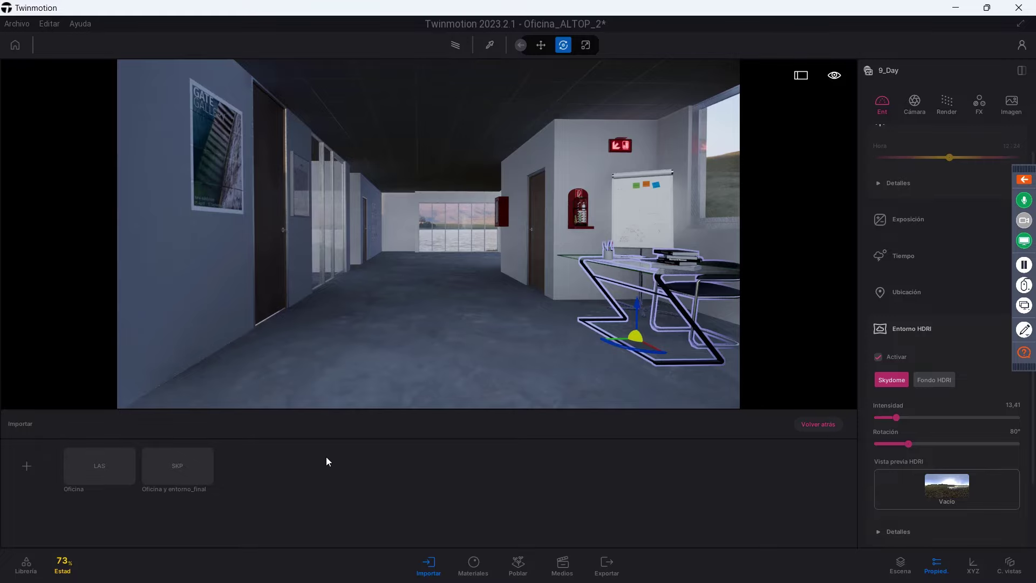
- In path tracing, raise exposure from 3 to 5 and enable local exposure with less highlight reduction
click(457, 44)
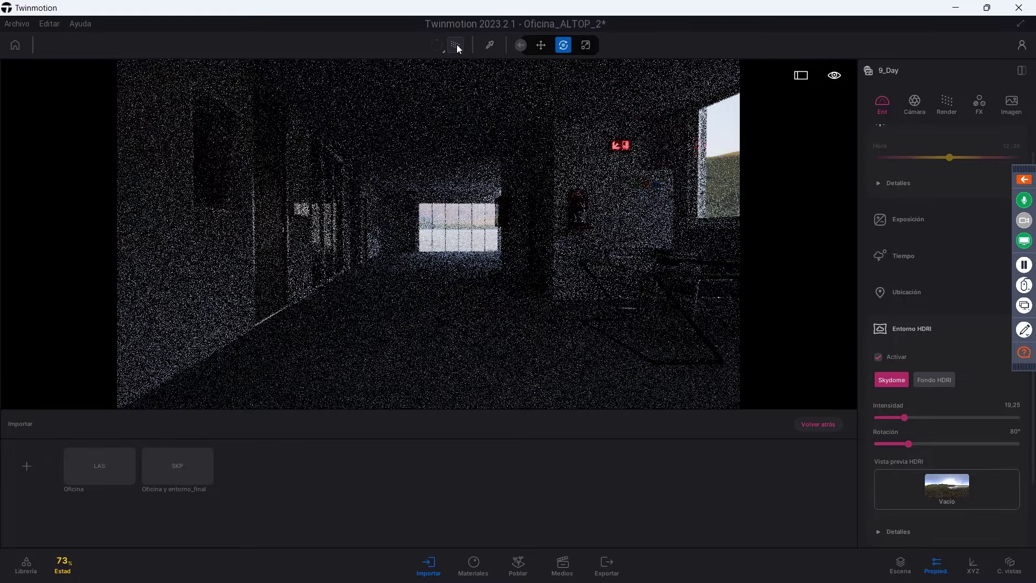
click(909, 221)
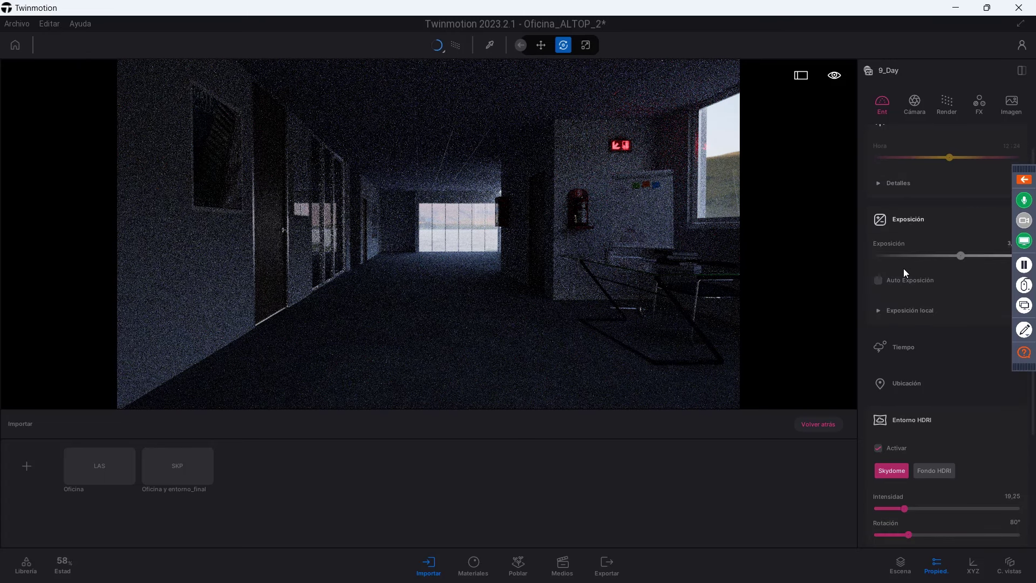
drag(961, 257, 972, 255)
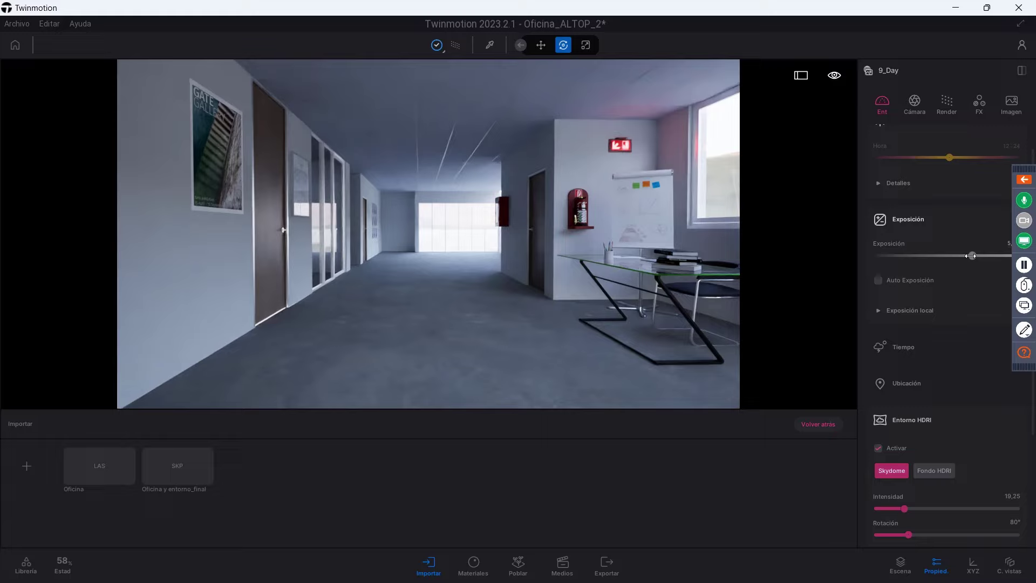
click(888, 307)
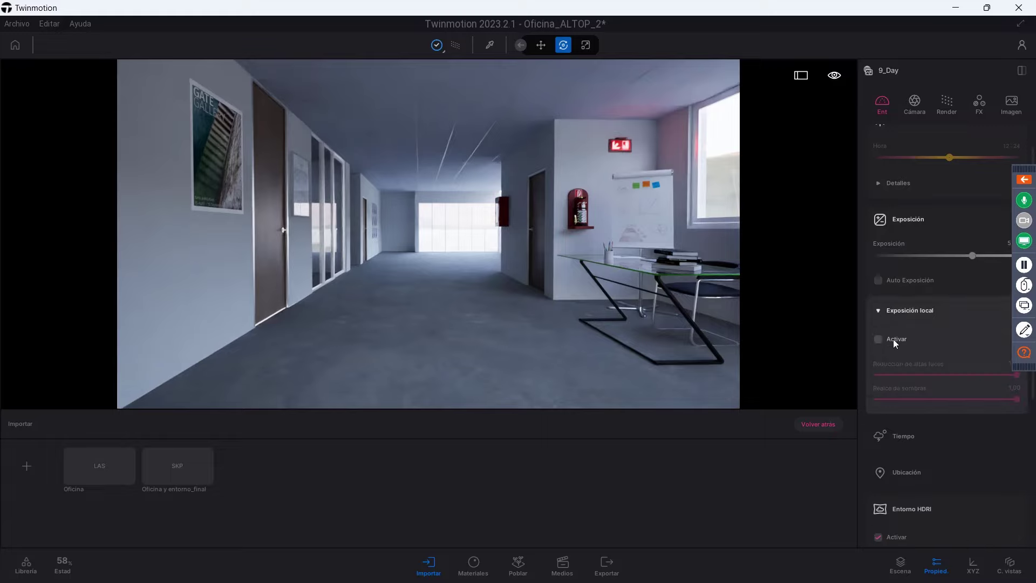
click(878, 338)
mouse_move(1017, 374)
mouse_down()
mouse_move(951, 374)
mouse_move(1017, 375)
mouse_move(982, 399)
mouse_move(943, 399)
mouse_up()
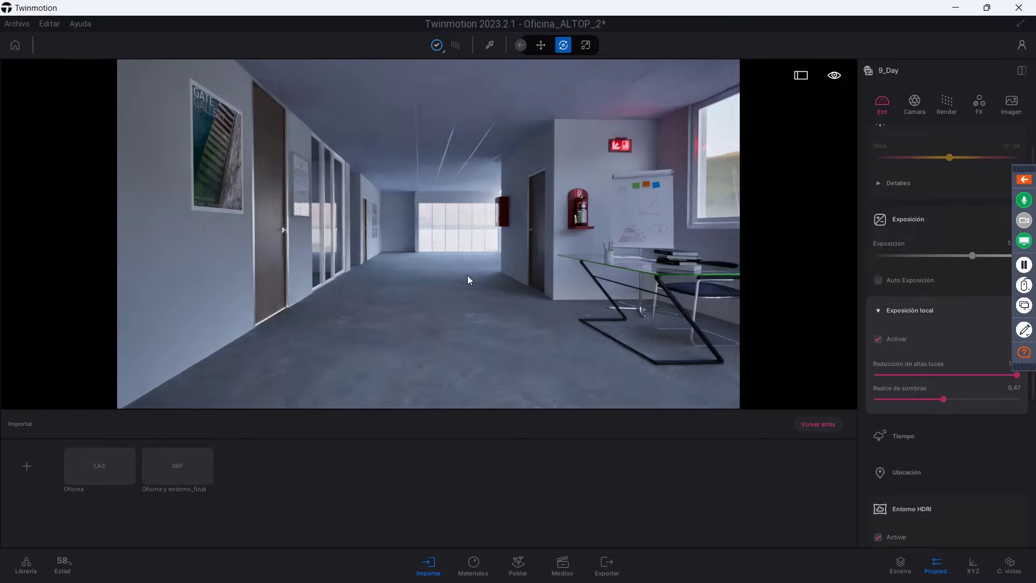
click(895, 225)
- Rotate the skydome to 264° and set its intensity to 18,86, then return to real-time
click(902, 413)
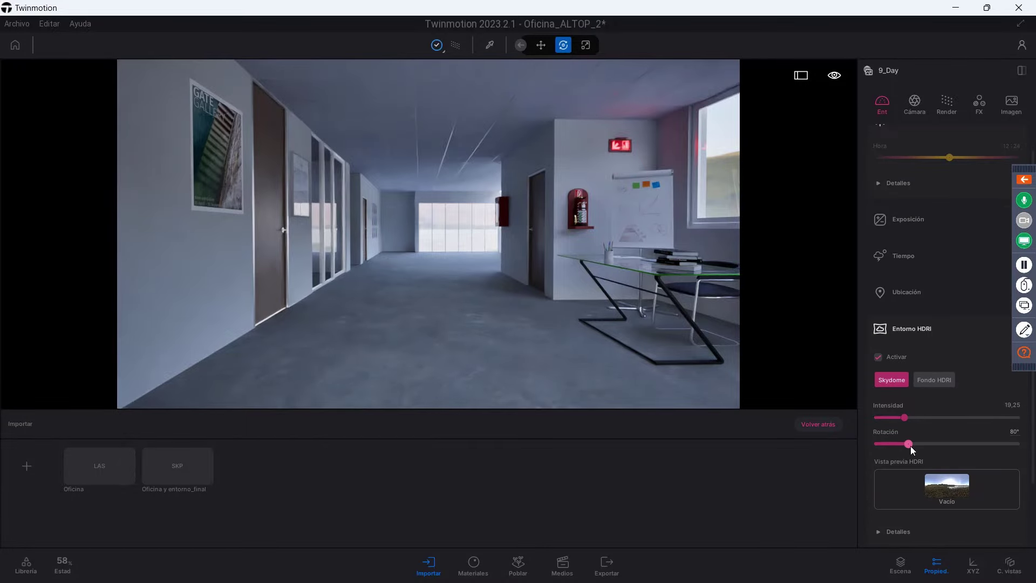
drag(910, 444, 979, 456)
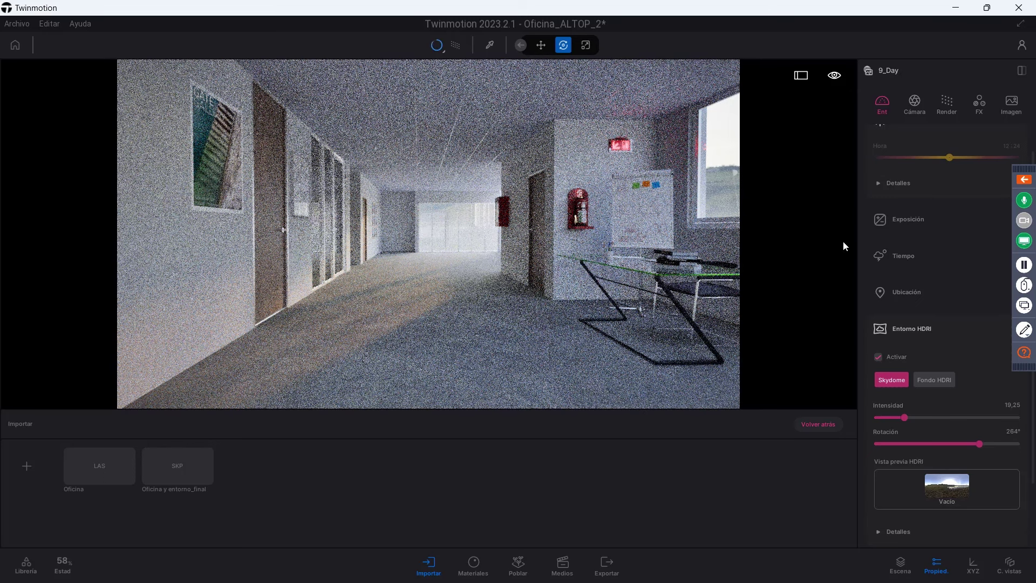
click(906, 419)
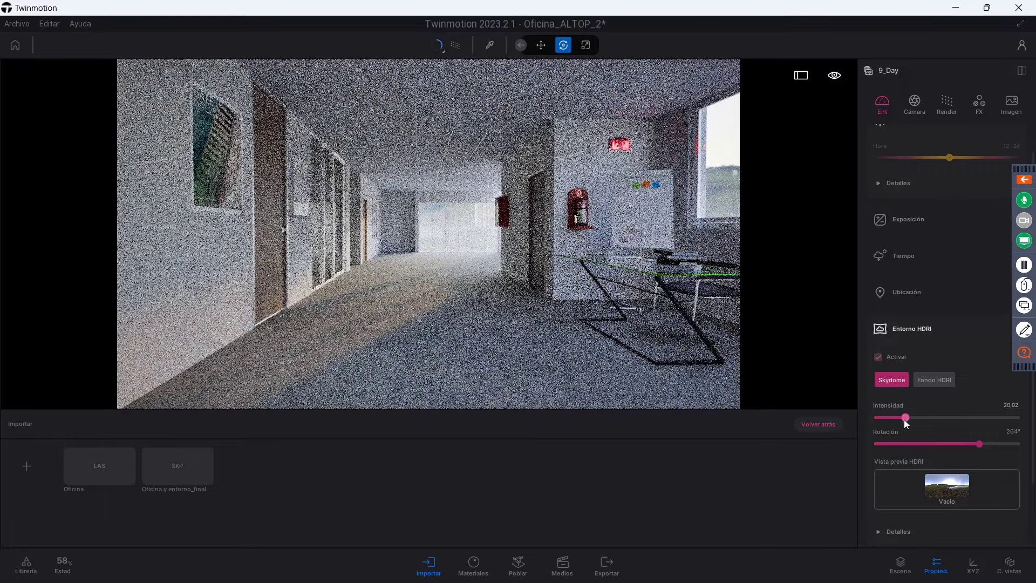
click(904, 419)
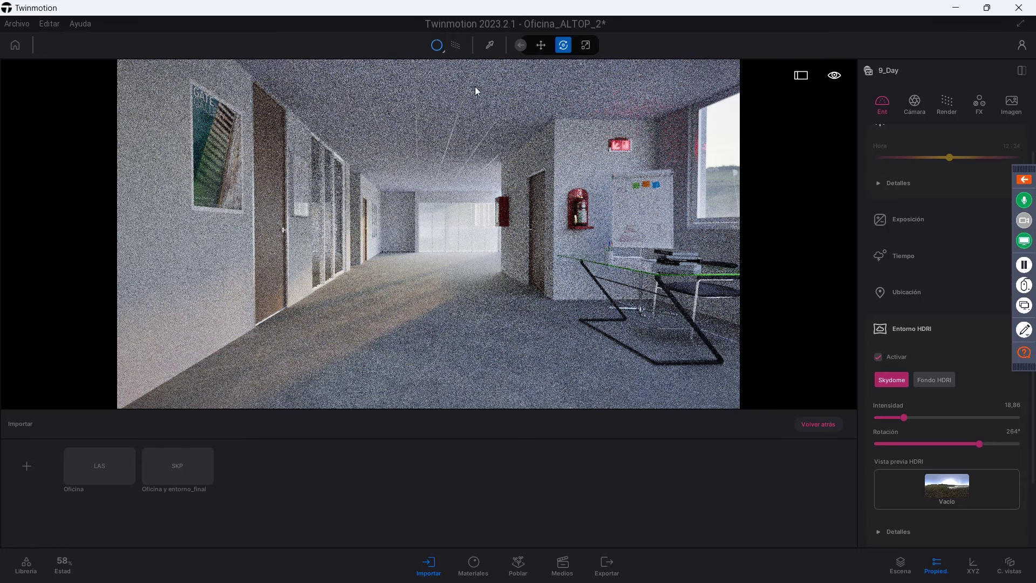
click(455, 45)
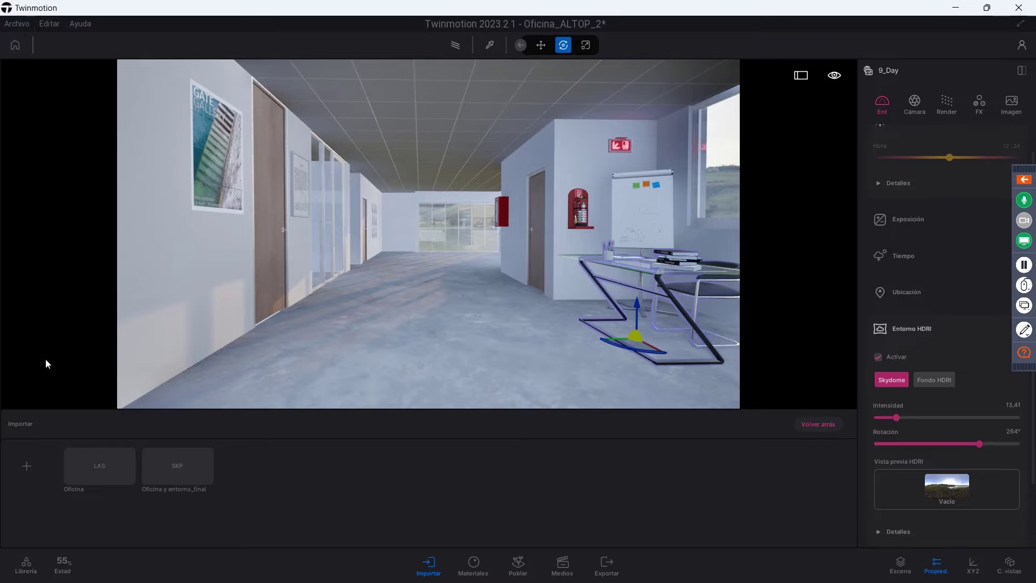
- Drag a Note from the library's Herramientas > Notas onto the desk area
click(22, 568)
click(50, 97)
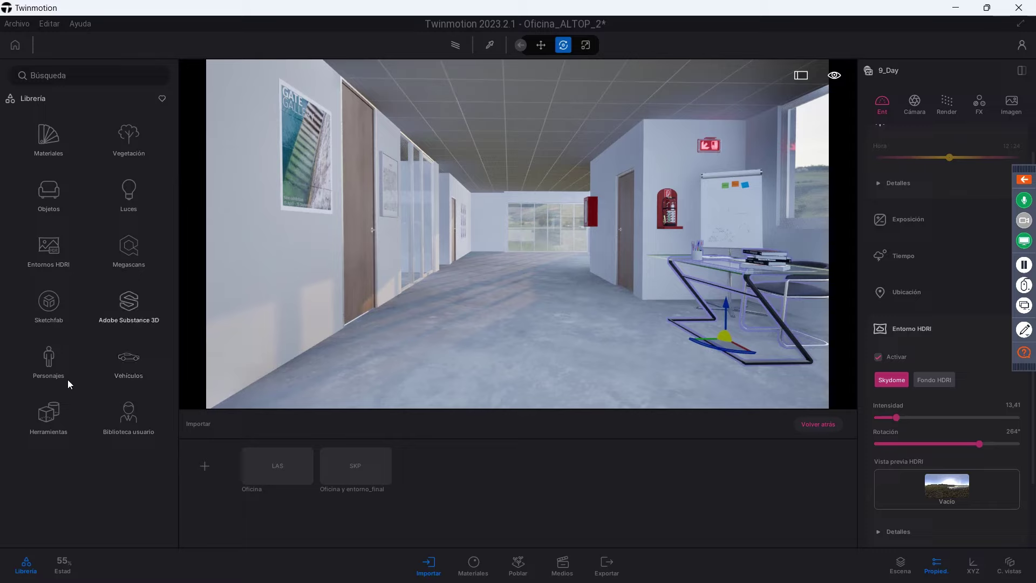
click(56, 401)
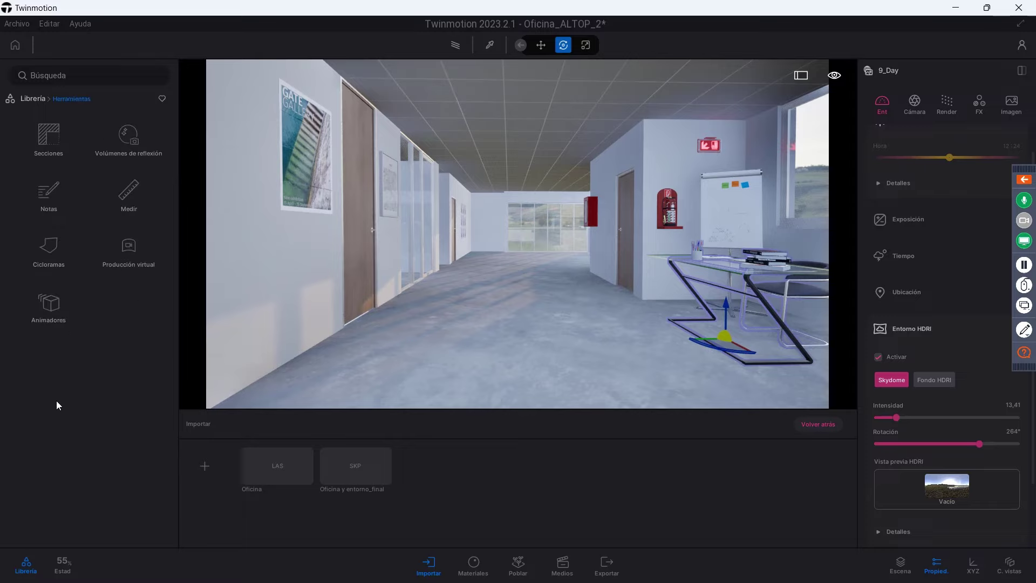
click(51, 201)
mouse_move(48, 123)
mouse_down()
mouse_move(779, 231)
mouse_move(719, 268)
mouse_up()
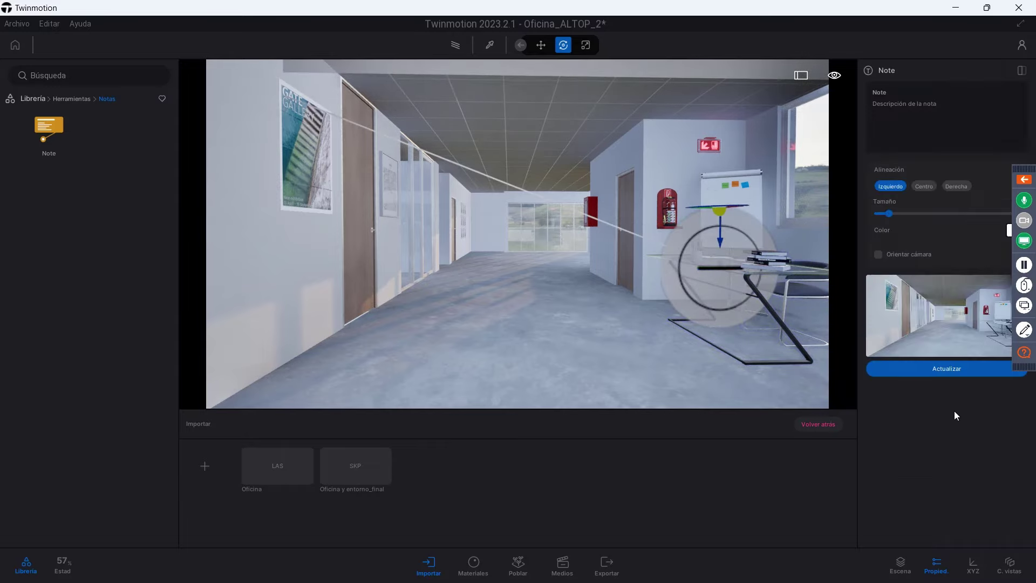
drag(889, 220, 878, 214)
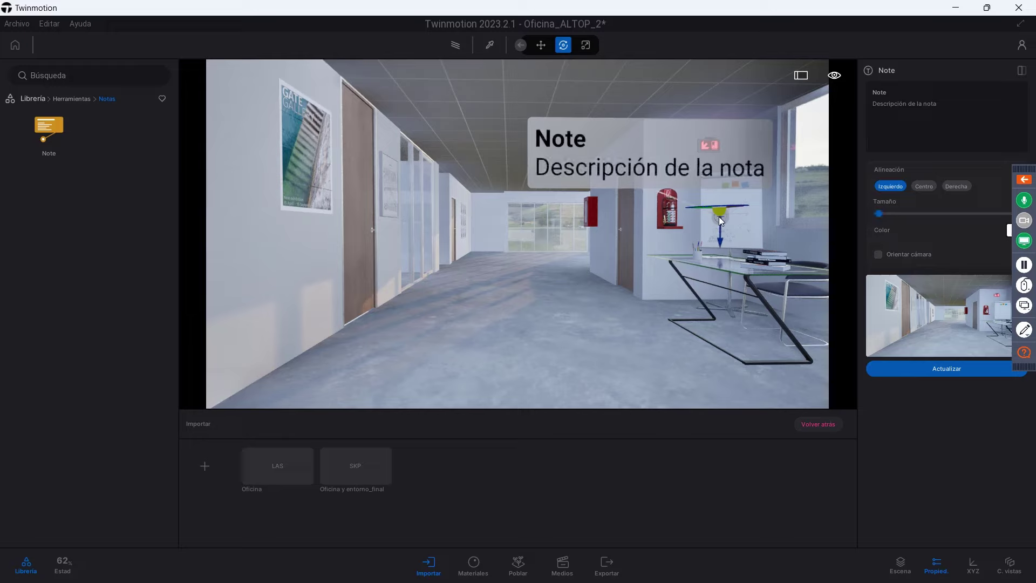
drag(719, 216, 704, 258)
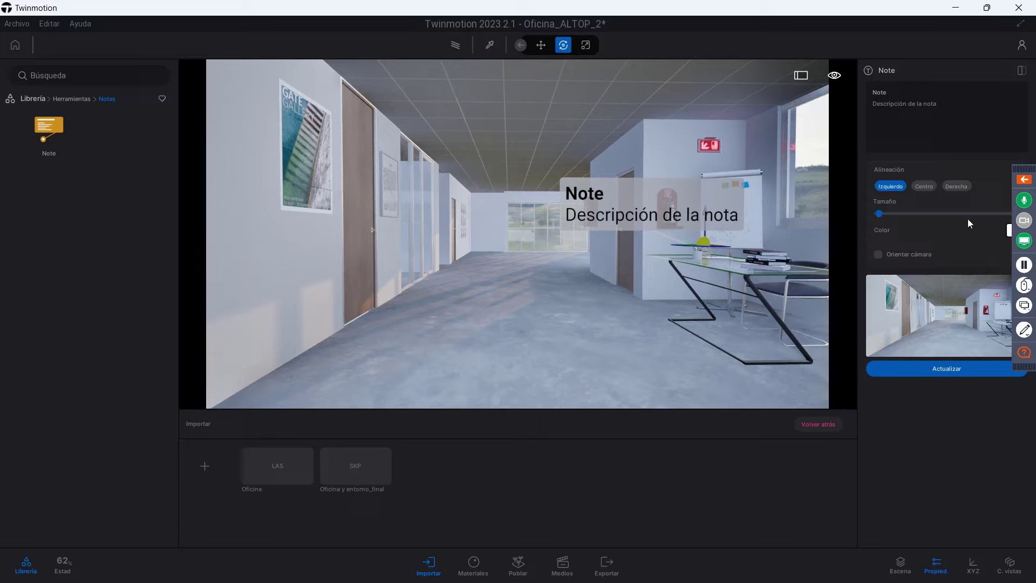
- Replace the note's description text with 'Mesa escritorio'
drag(936, 104, 823, 96)
text(Mesa)
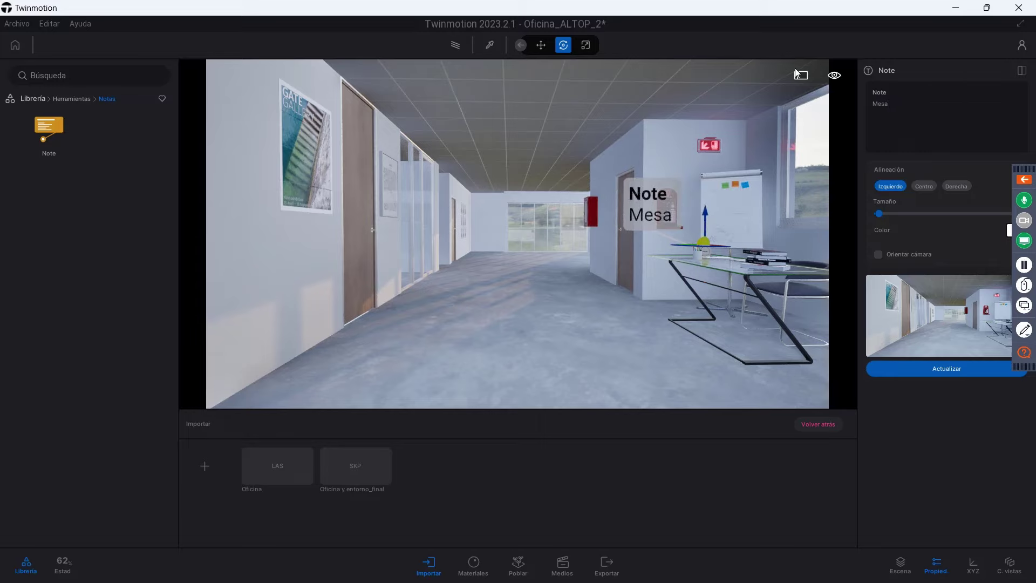
text( escrit)
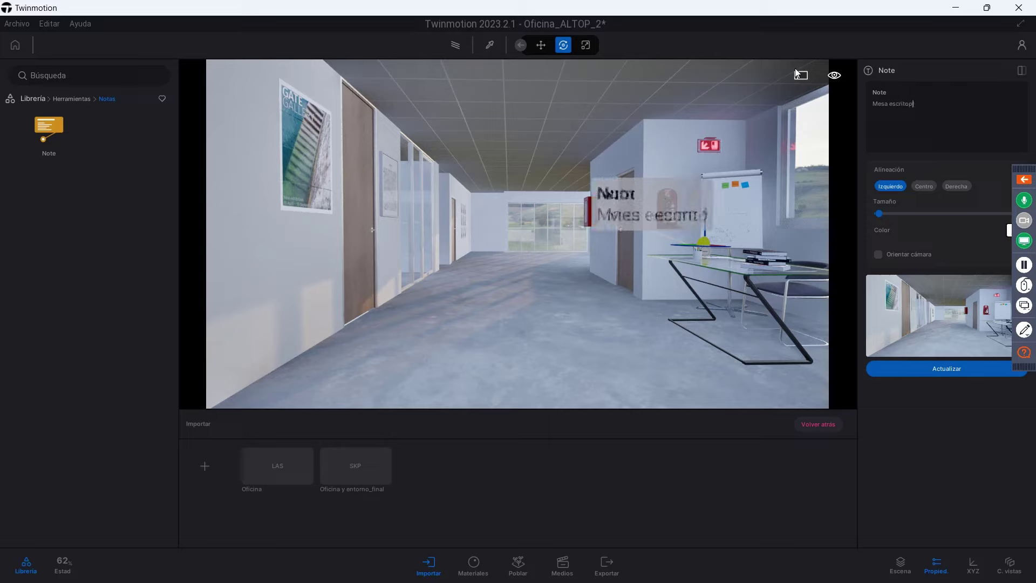
text(op)
key(BackSpace)
text(rio)
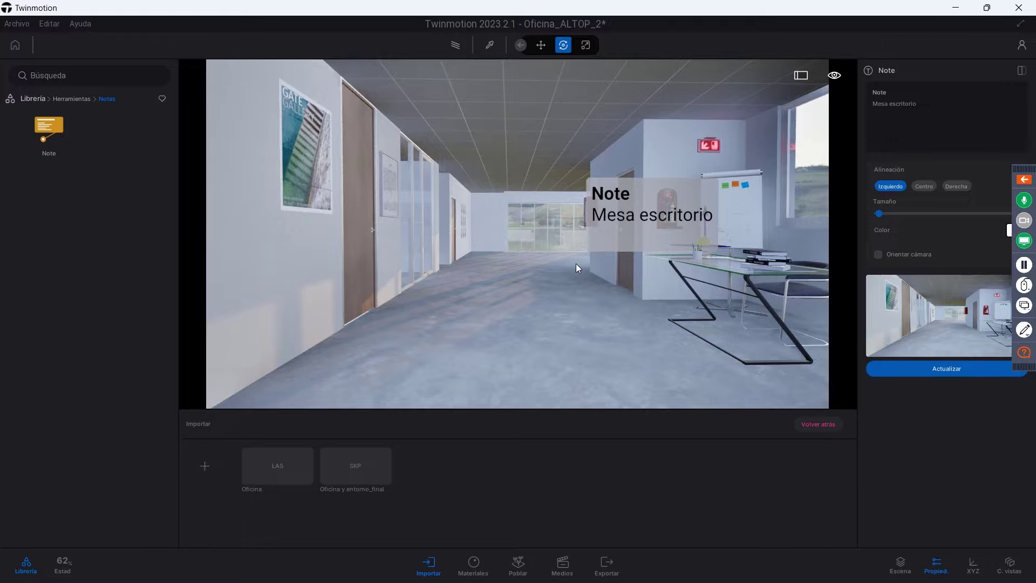
- Navigate the viewport to frame the desk and its note
mouse_move(575, 264)
mouse_down()
mouse_move(486, 259)
mouse_move(512, 209)
mouse_up()
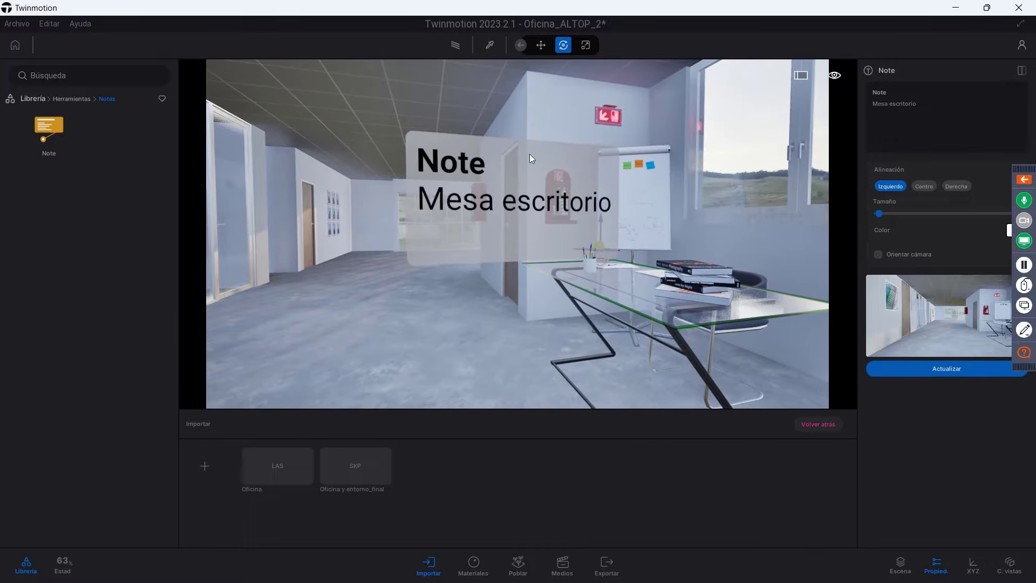
drag(634, 283, 643, 308)
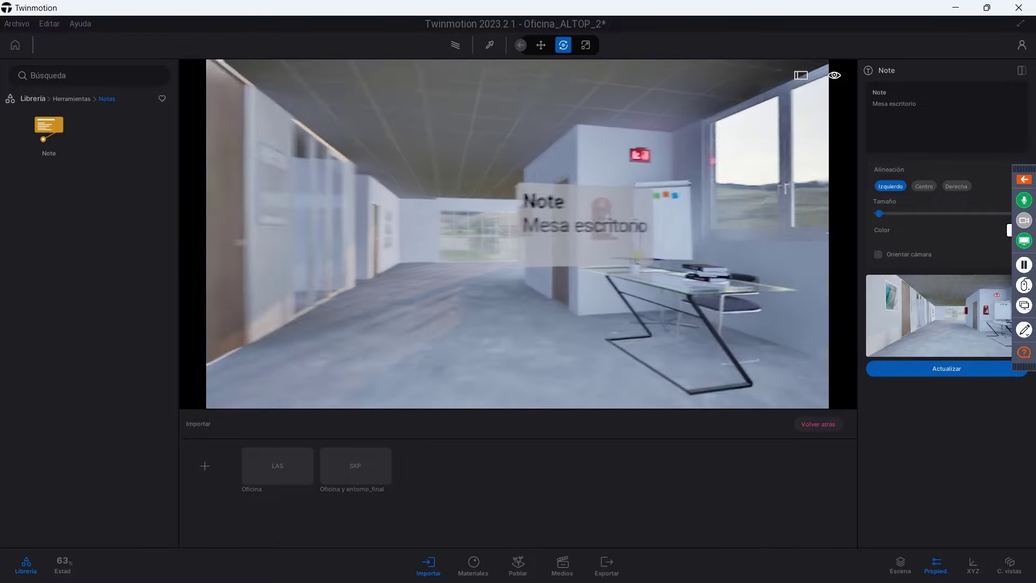
drag(559, 225, 543, 230)
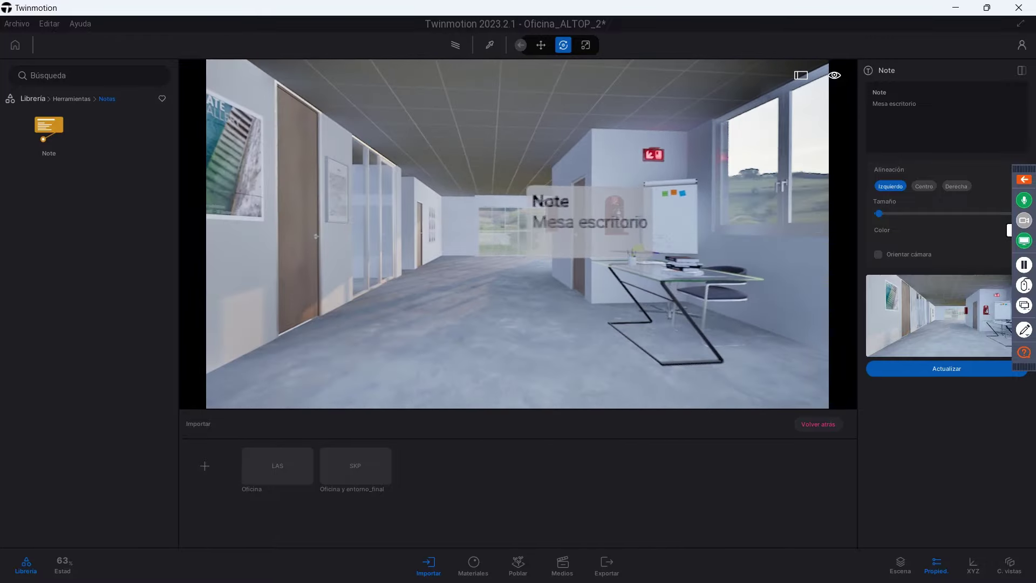
scroll(543, 230, up, 2)
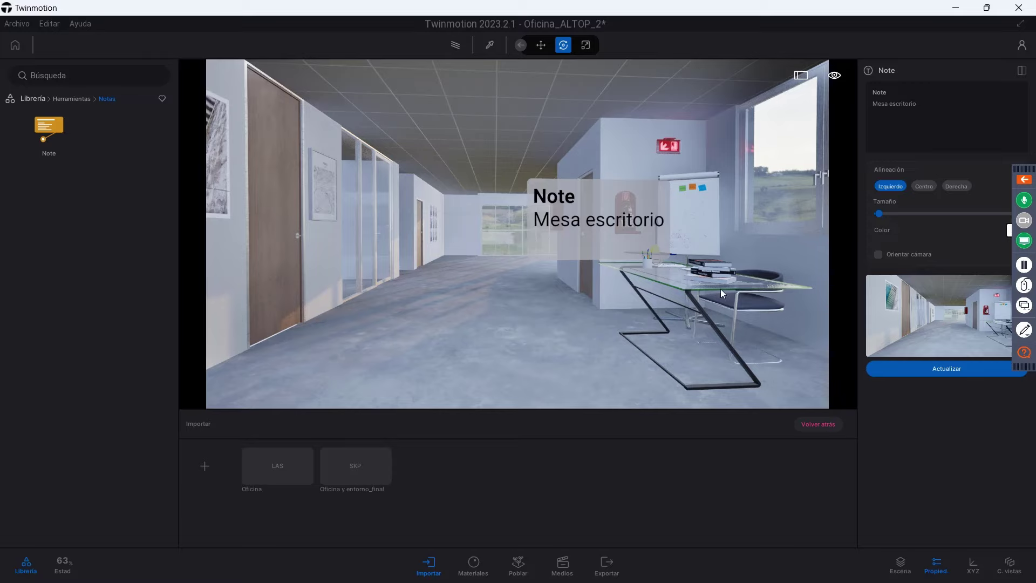
- Set the note's alignment to Centro and enable Orientar cámara, then close its properties
click(701, 279)
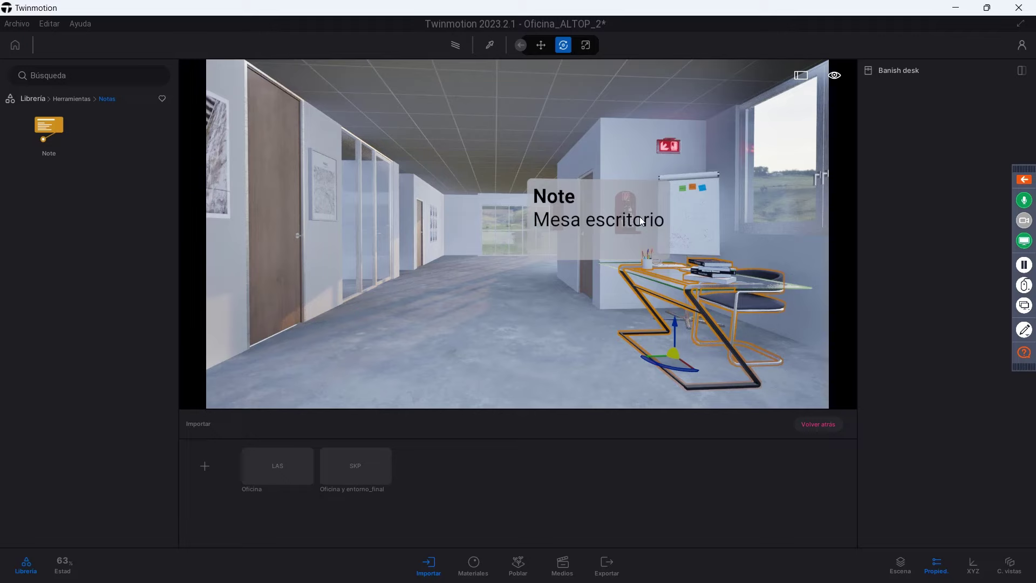
click(621, 218)
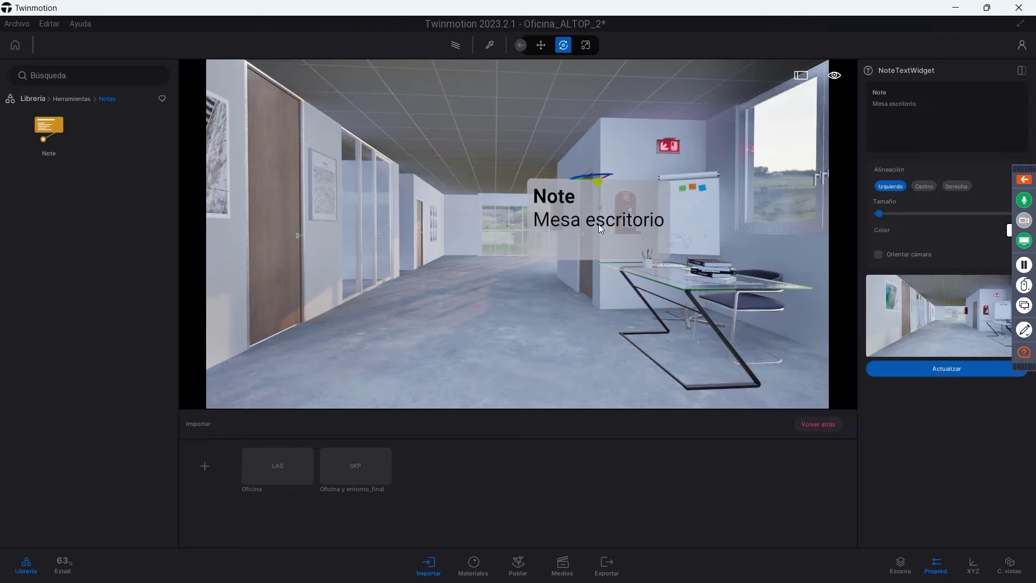
click(923, 187)
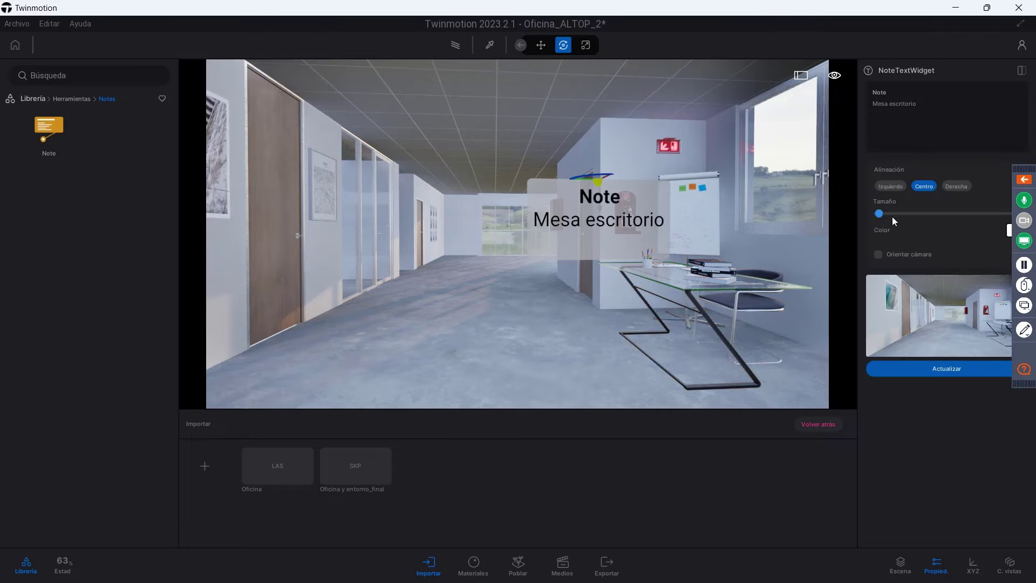
click(877, 255)
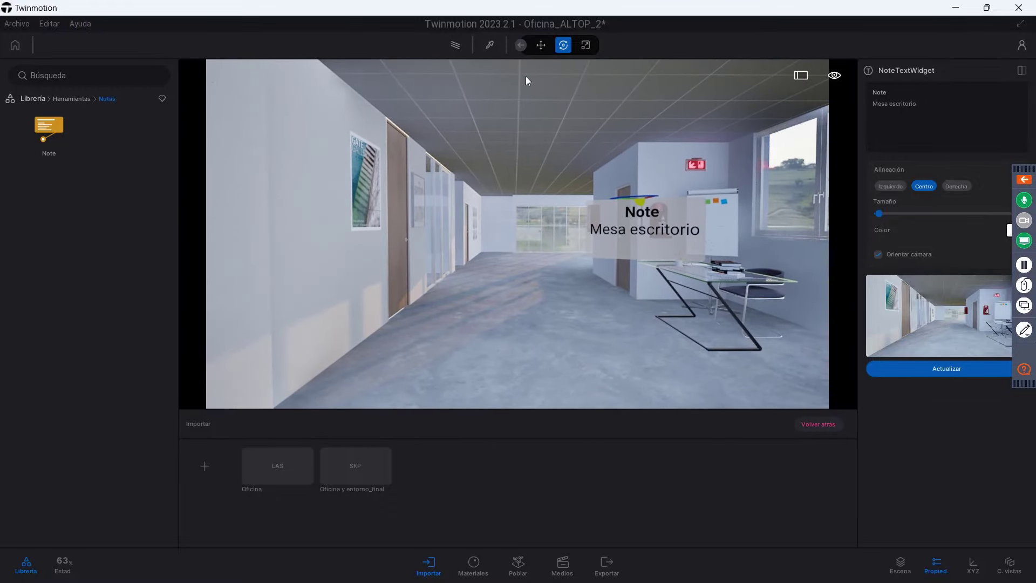
click(458, 47)
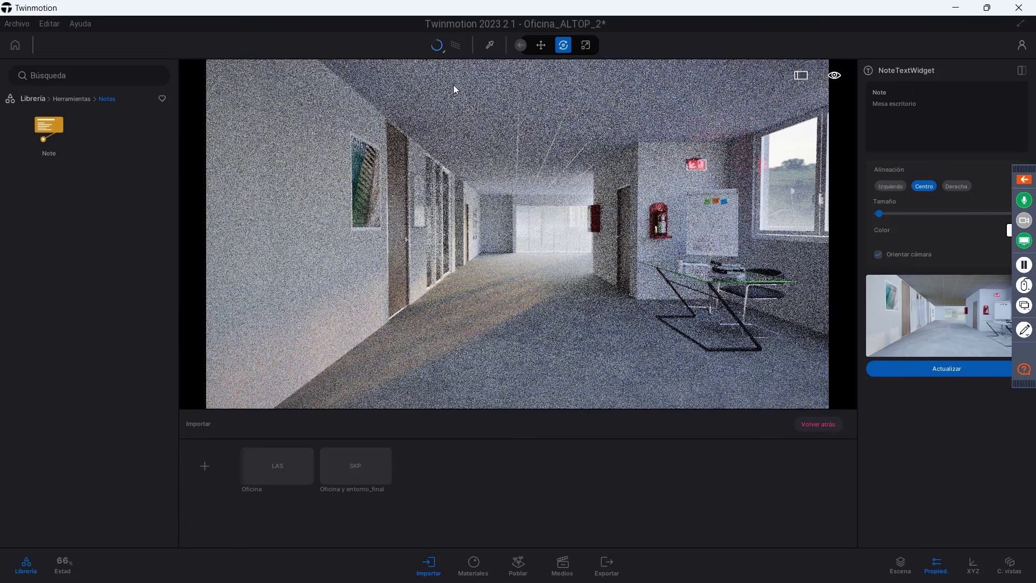
click(459, 47)
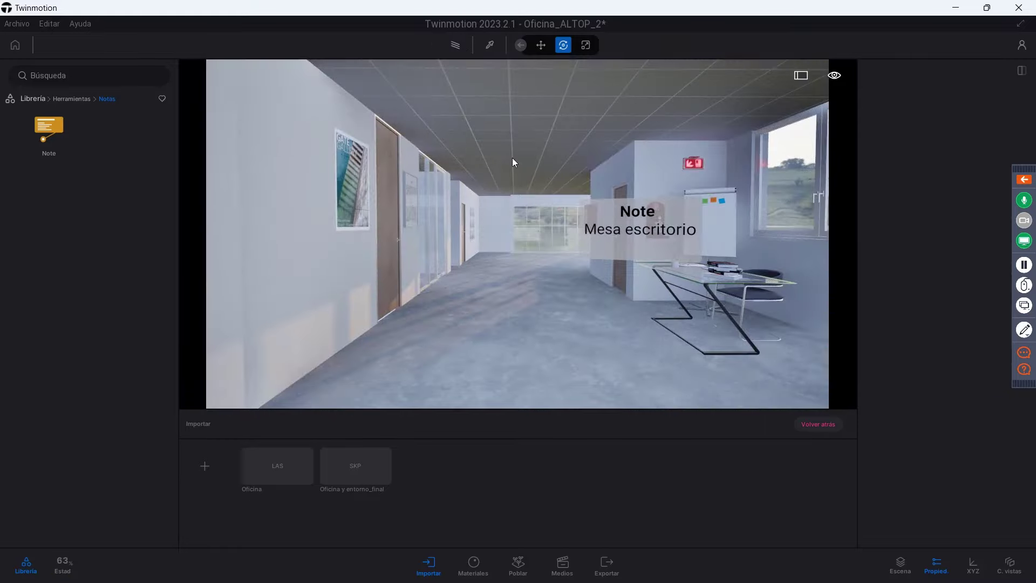
mouse_move(513, 162)
mouse_down()
mouse_move(534, 130)
mouse_move(507, 140)
mouse_move(521, 141)
mouse_up()
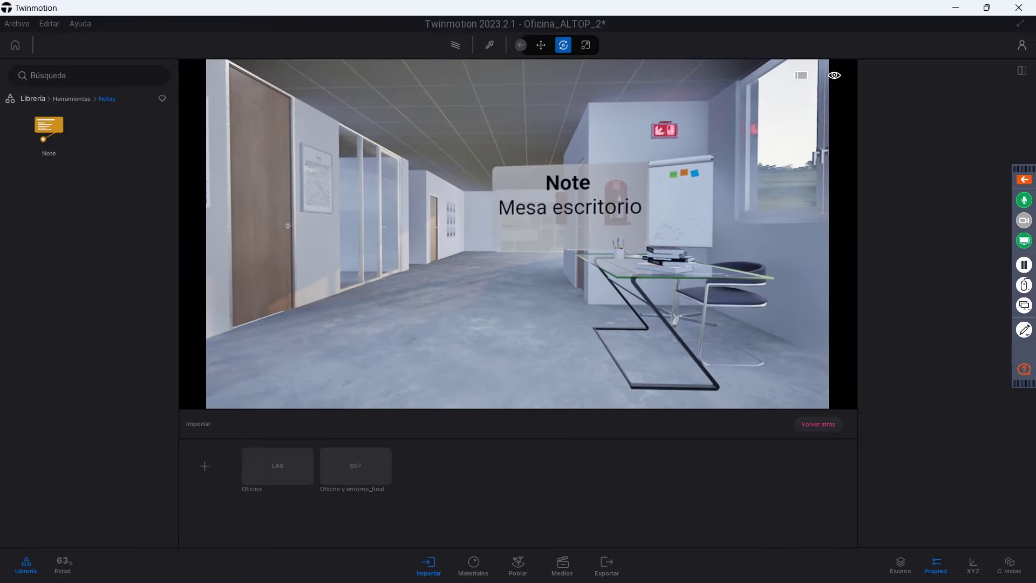
- Path-trace the corridor at Alta quality with the import and library panels closed
click(455, 45)
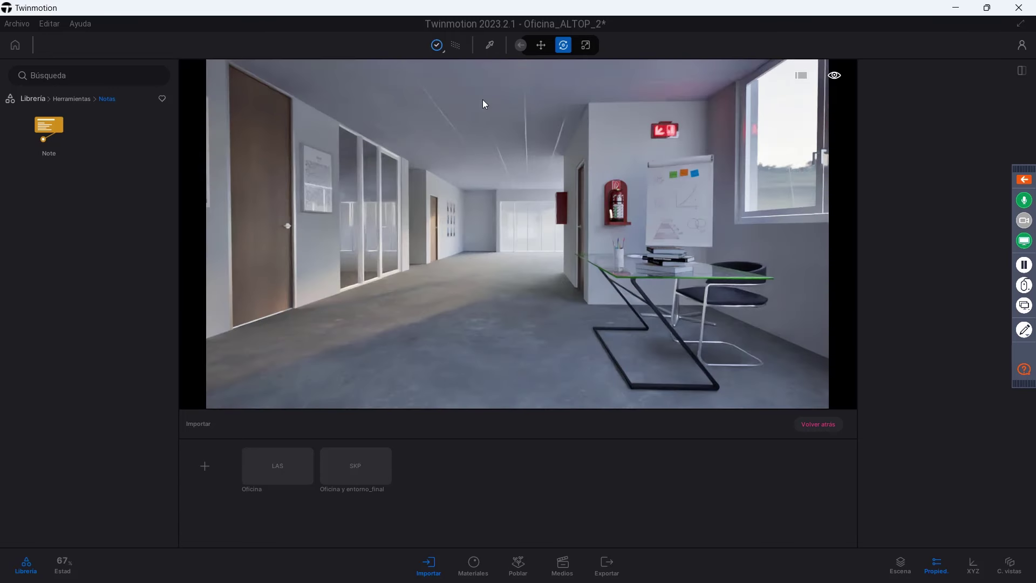
click(443, 53)
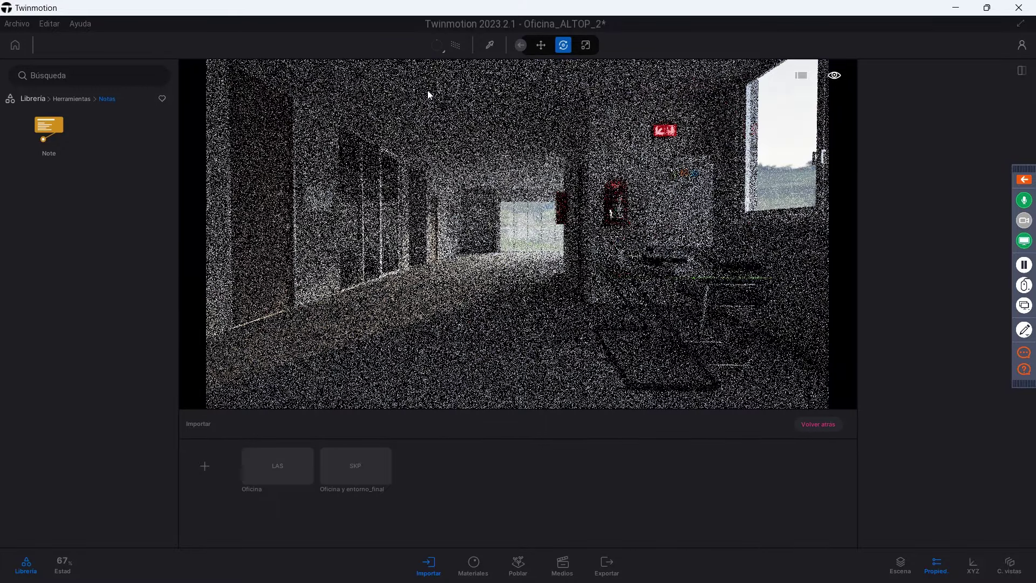
click(430, 91)
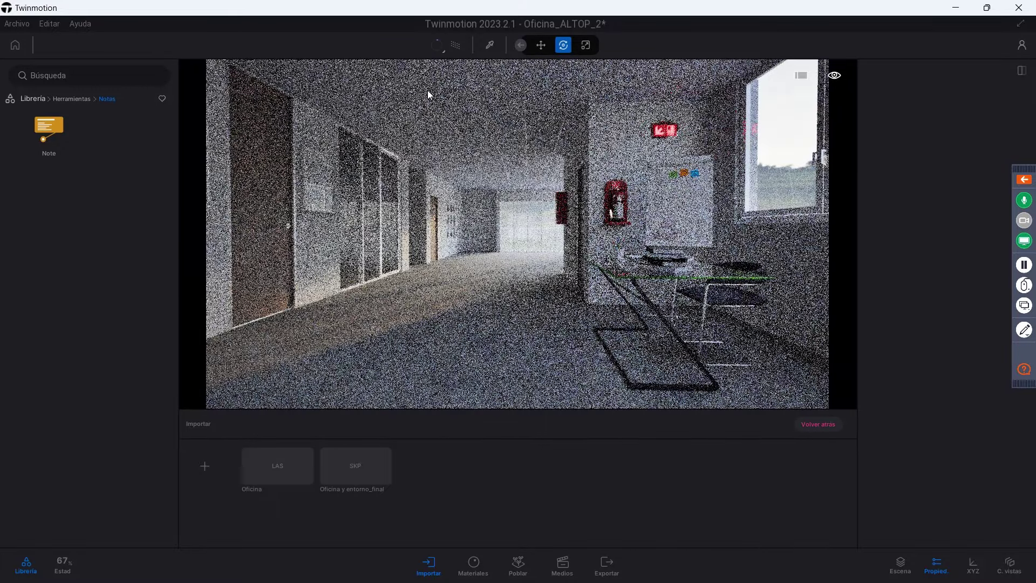
click(428, 561)
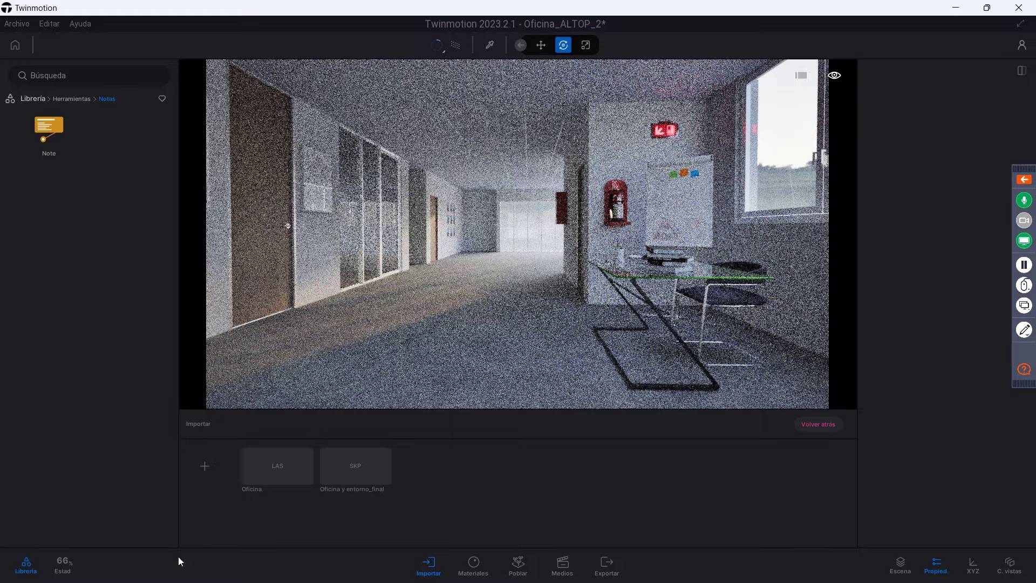
click(29, 567)
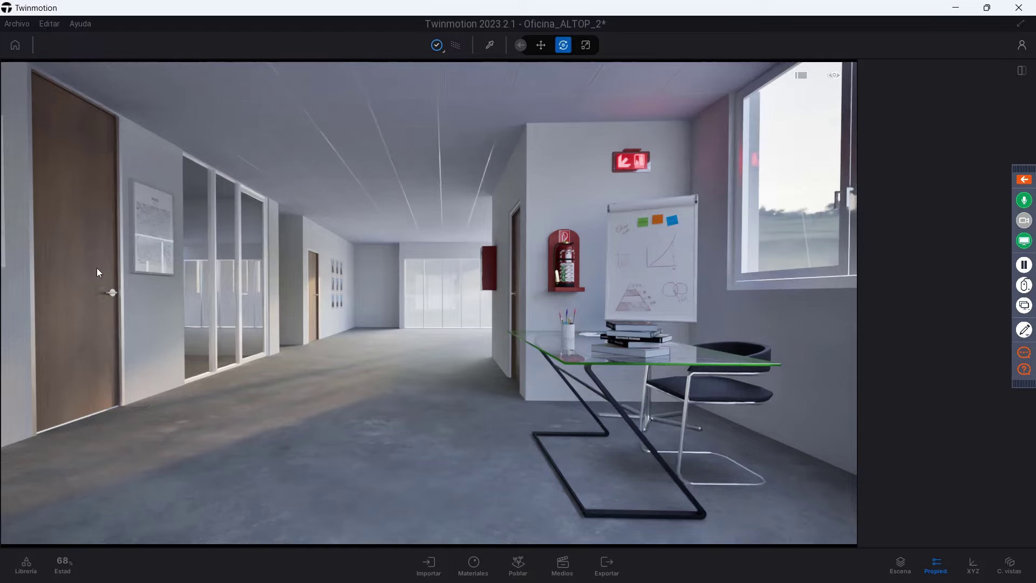
- Reopen the library in real-time view, select the desk note, and briefly browse Adobe Substance 3D
click(25, 568)
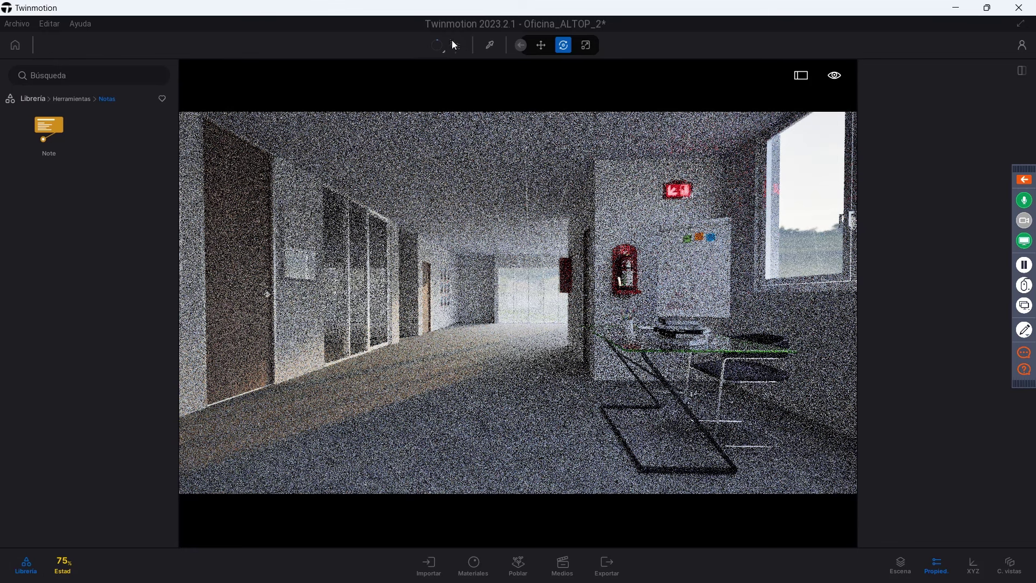
click(452, 46)
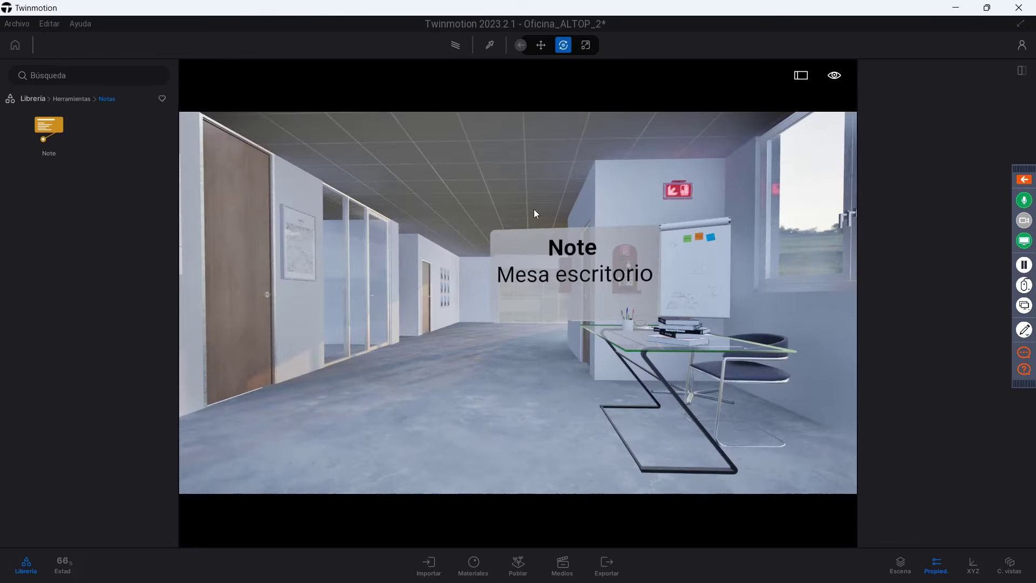
click(566, 264)
click(34, 99)
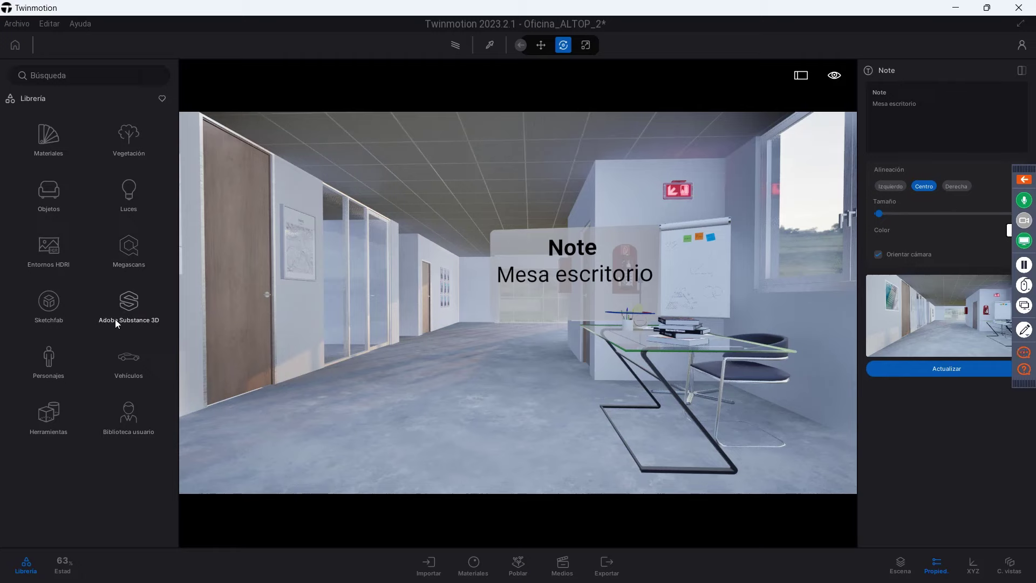
click(126, 306)
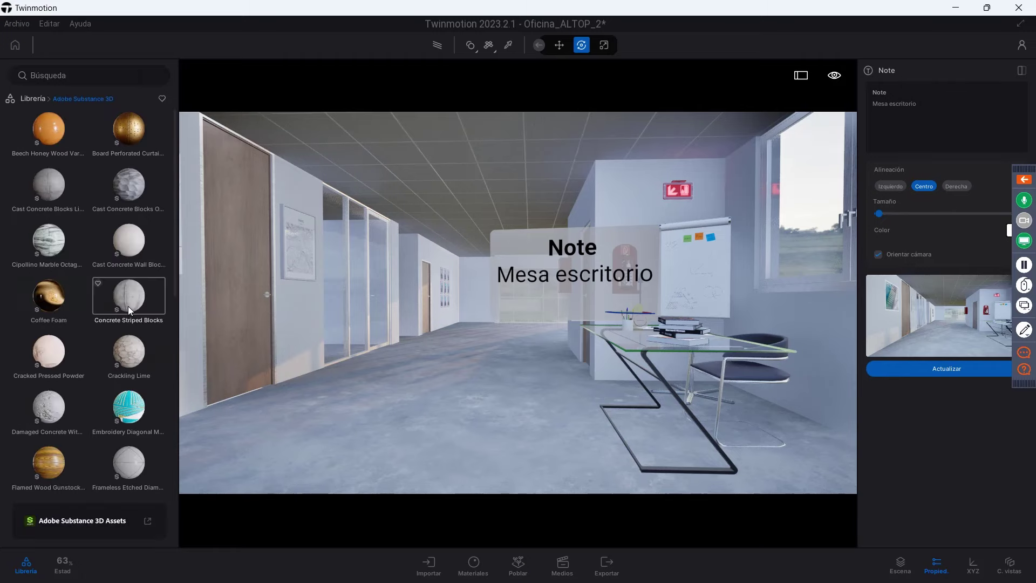
click(37, 99)
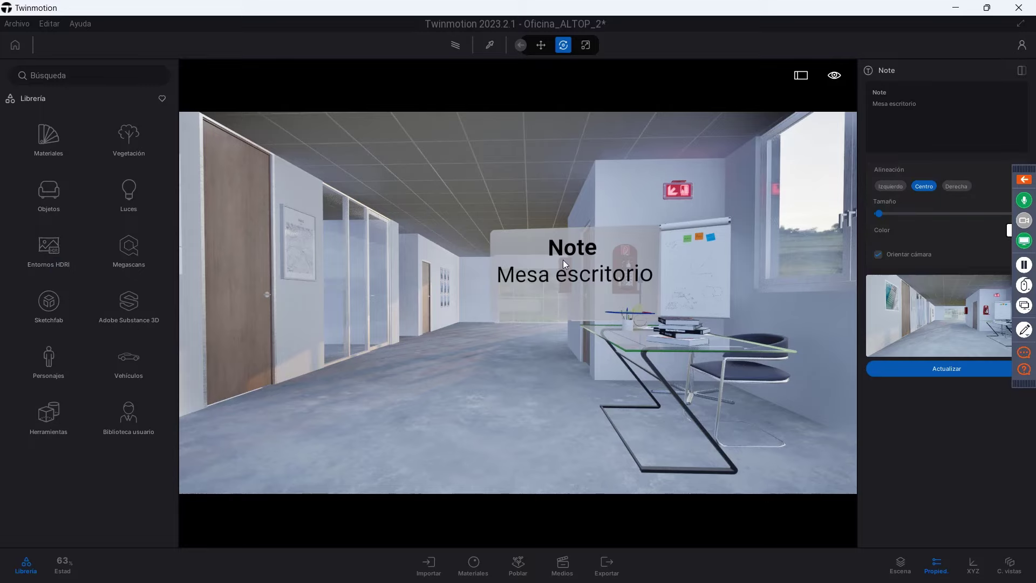
click(1021, 46)
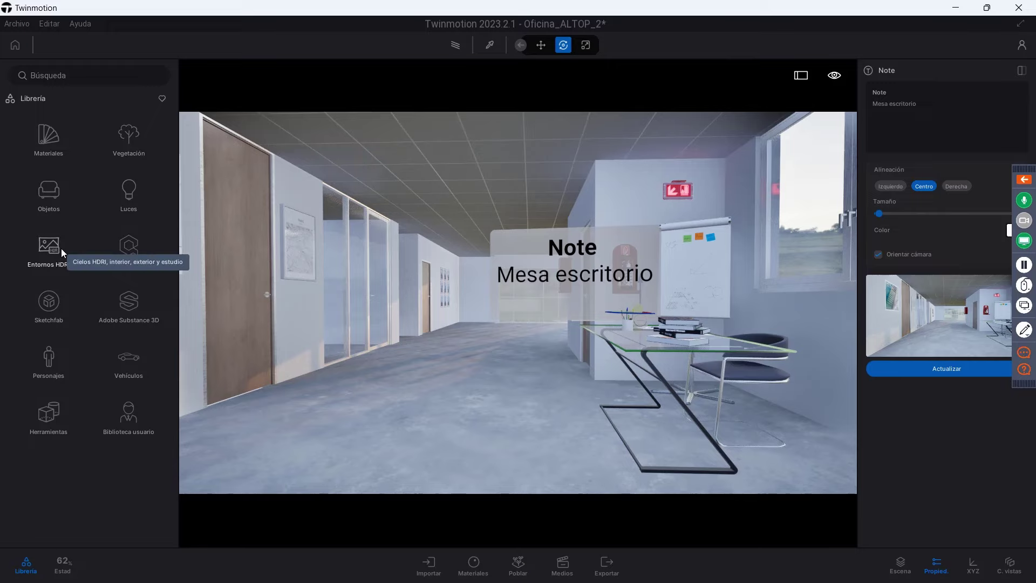
- Scroll through the Objetos > Hogar > Salón > Mesas tables, then return to the library's top level
click(52, 198)
click(50, 143)
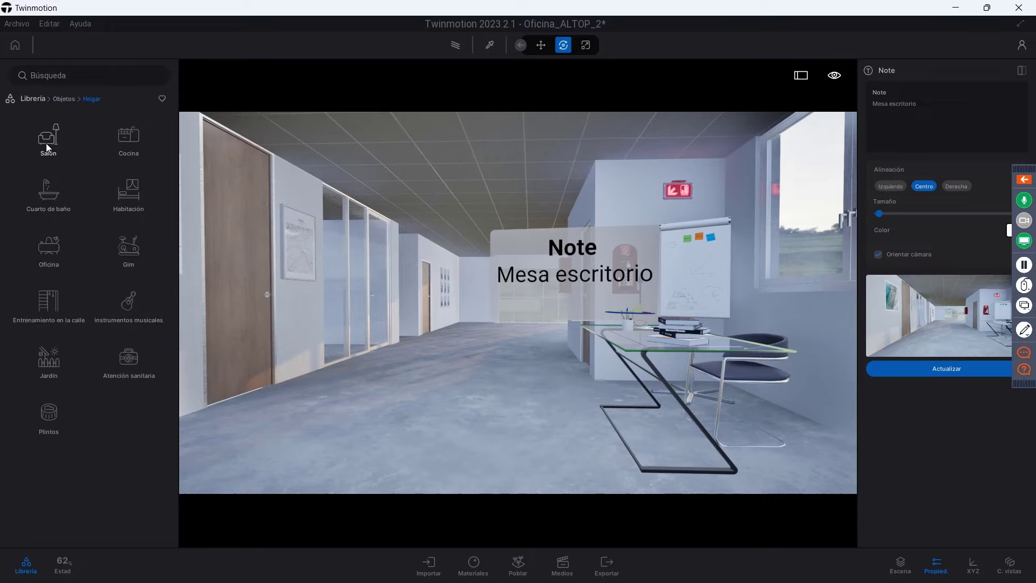
click(47, 144)
click(54, 299)
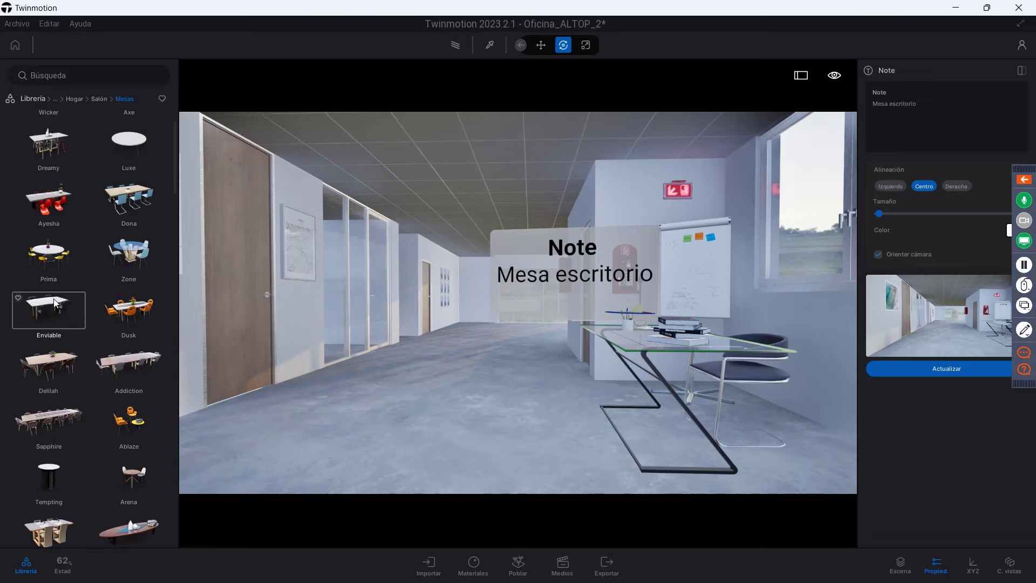
scroll(55, 303, down, 5)
scroll(66, 341, down, 5)
scroll(92, 378, down, 3)
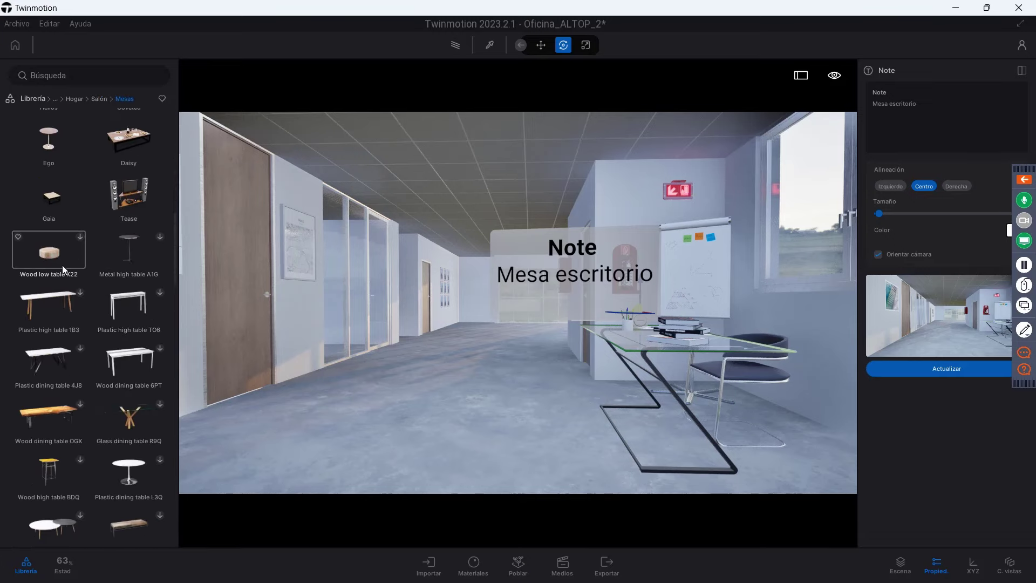
scroll(83, 254, down, 1)
scroll(106, 290, down, 1)
scroll(108, 371, down, 1)
scroll(111, 344, down, 2)
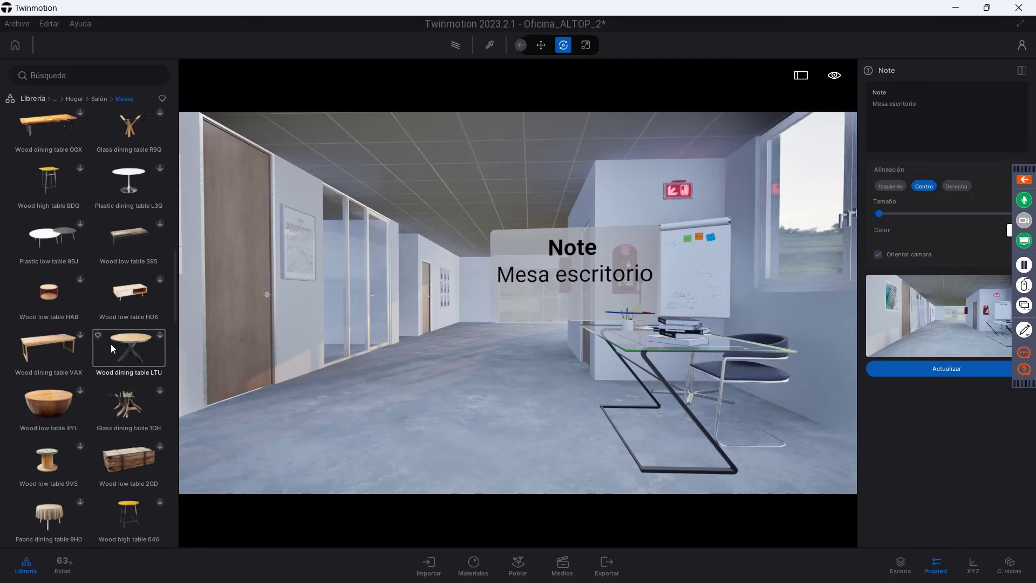
scroll(111, 344, down, 2)
scroll(111, 345, down, 2)
scroll(112, 344, down, 1)
scroll(111, 344, down, 2)
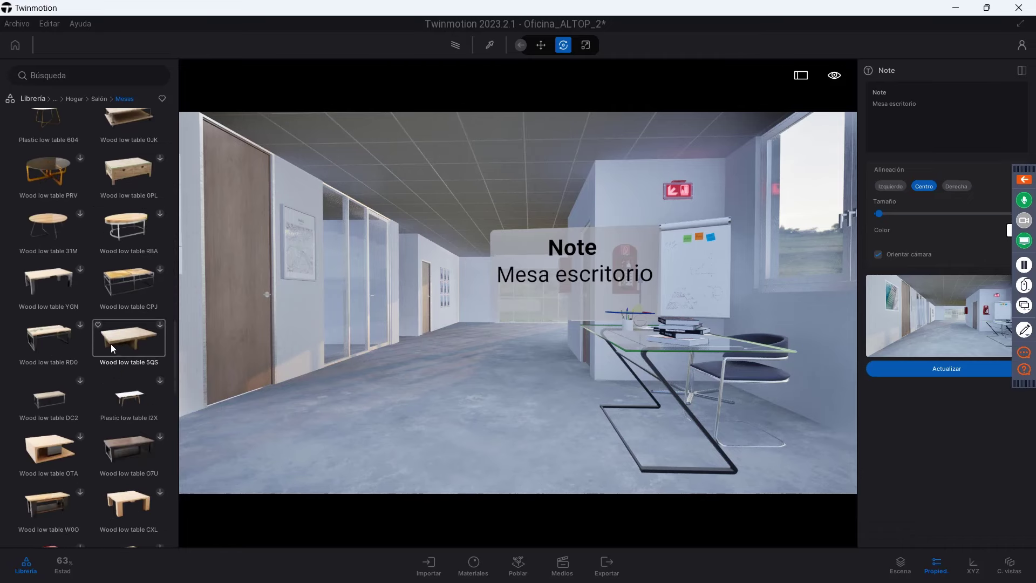
scroll(111, 344, down, 2)
scroll(43, 338, down, 2)
scroll(54, 334, down, 2)
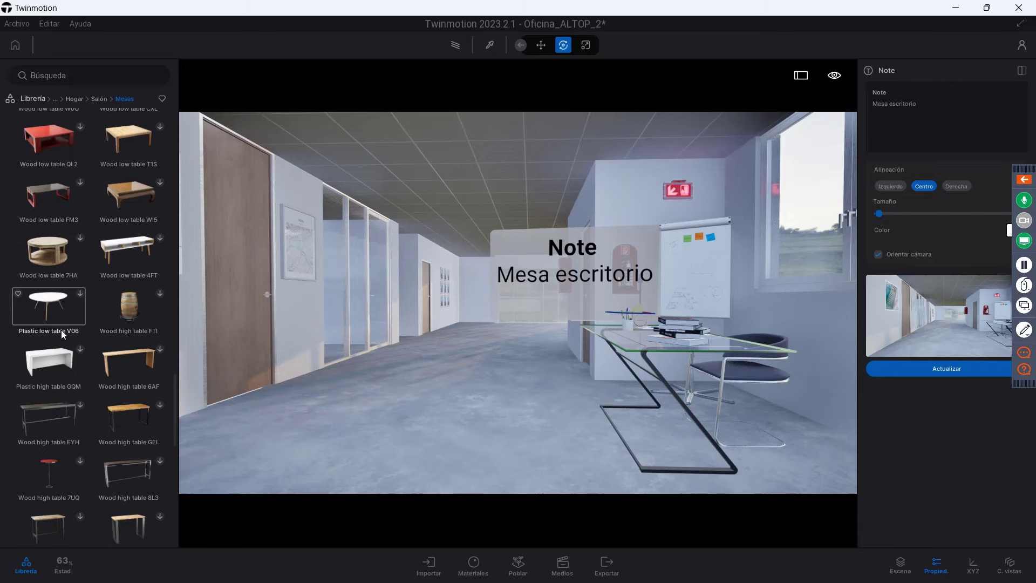
scroll(61, 329, down, 2)
scroll(60, 329, down, 1)
scroll(60, 329, down, 2)
scroll(61, 329, down, 2)
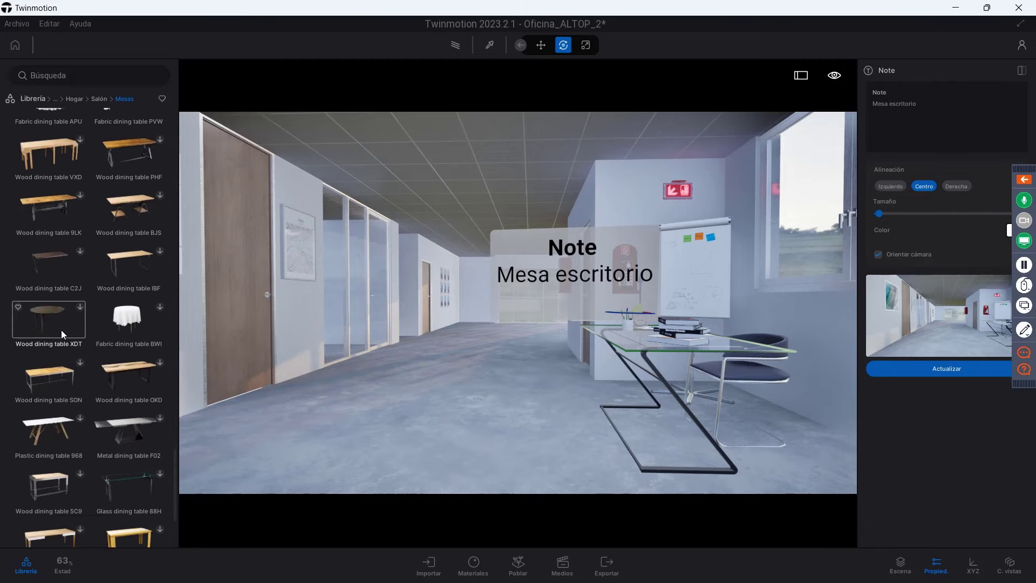
scroll(96, 432, down, 2)
scroll(96, 432, up, 2)
scroll(96, 433, up, 2)
scroll(96, 433, up, 2)
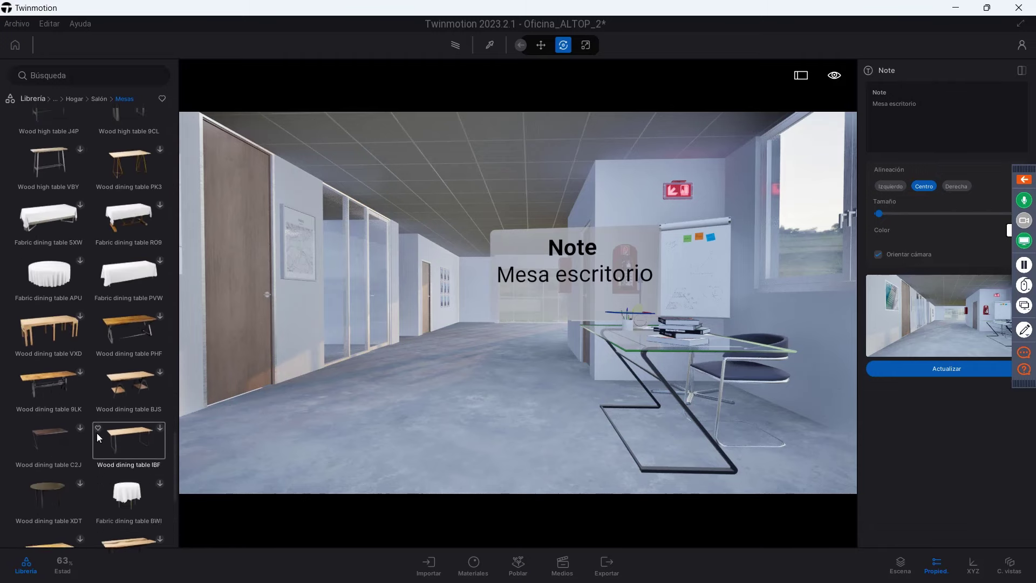
scroll(96, 433, up, 2)
scroll(96, 432, up, 3)
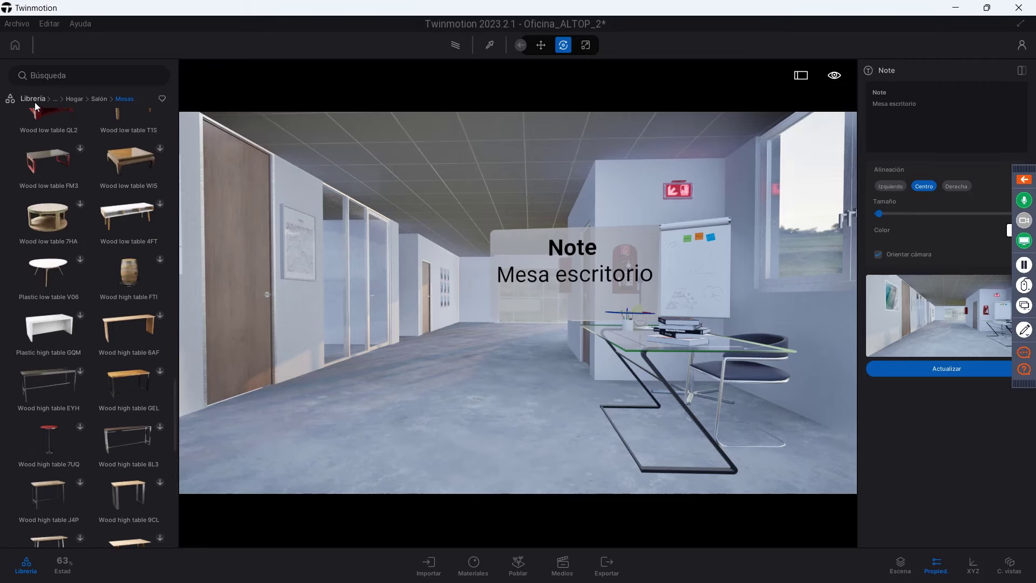
scroll(50, 229, up, 2)
scroll(49, 229, down, 2)
scroll(50, 229, down, 1)
scroll(50, 229, down, 2)
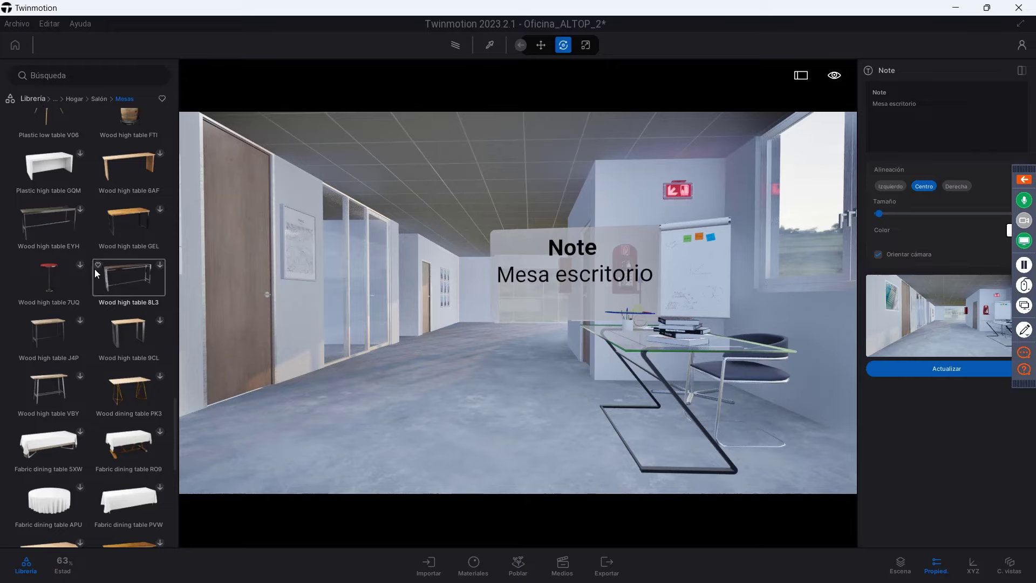
scroll(104, 341, down, 2)
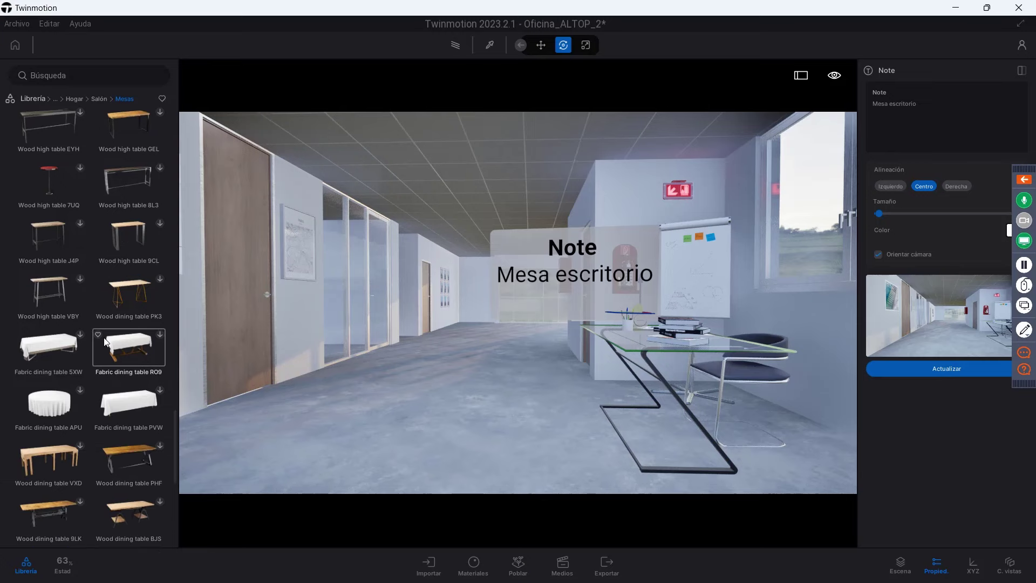
scroll(108, 313, down, 3)
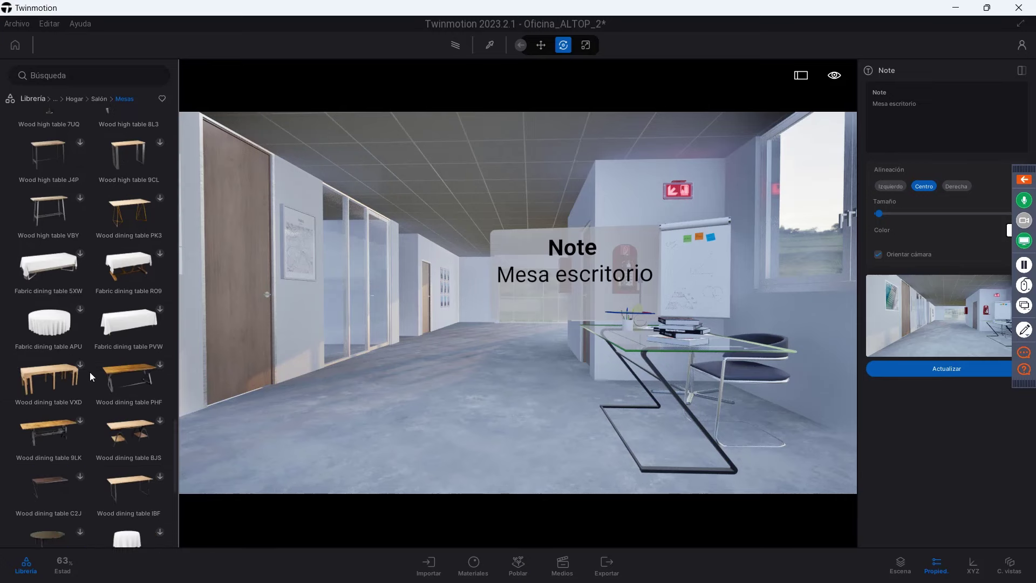
scroll(84, 394, down, 1)
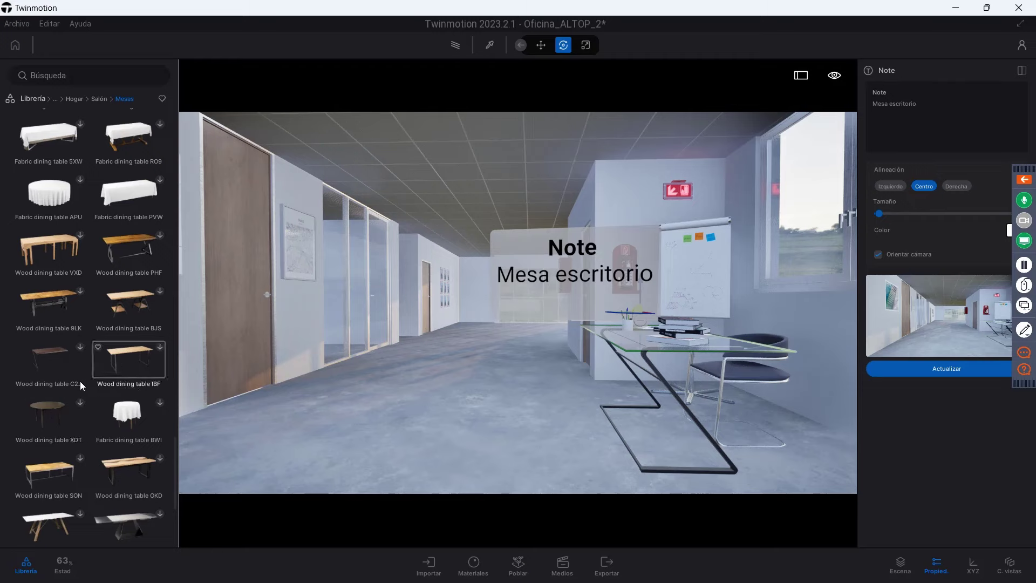
scroll(79, 381, down, 1)
scroll(70, 454, down, 1)
scroll(51, 438, down, 1)
scroll(51, 439, down, 1)
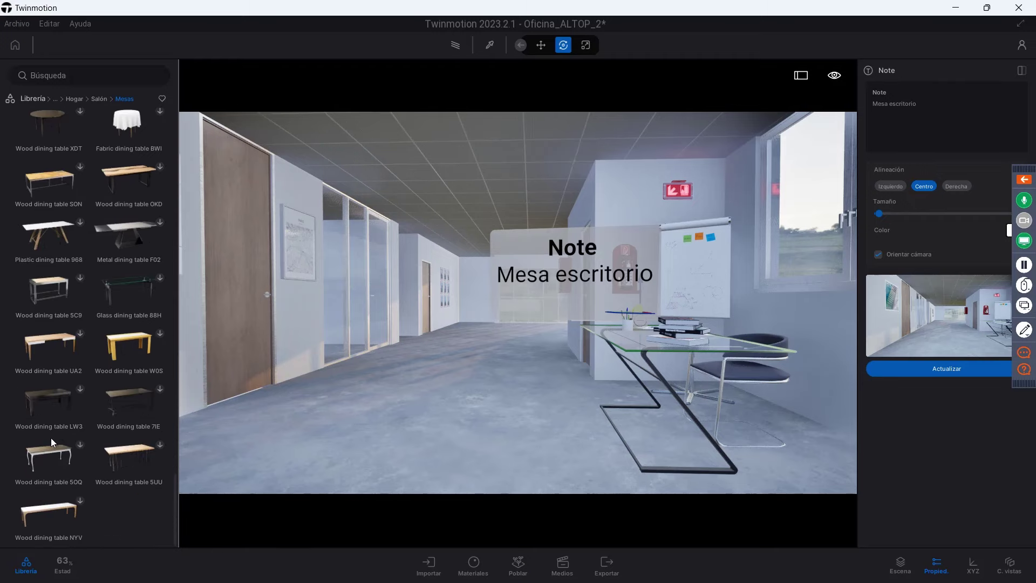
scroll(50, 438, down, 1)
scroll(98, 351, down, 2)
scroll(115, 312, down, 2)
scroll(115, 313, down, 2)
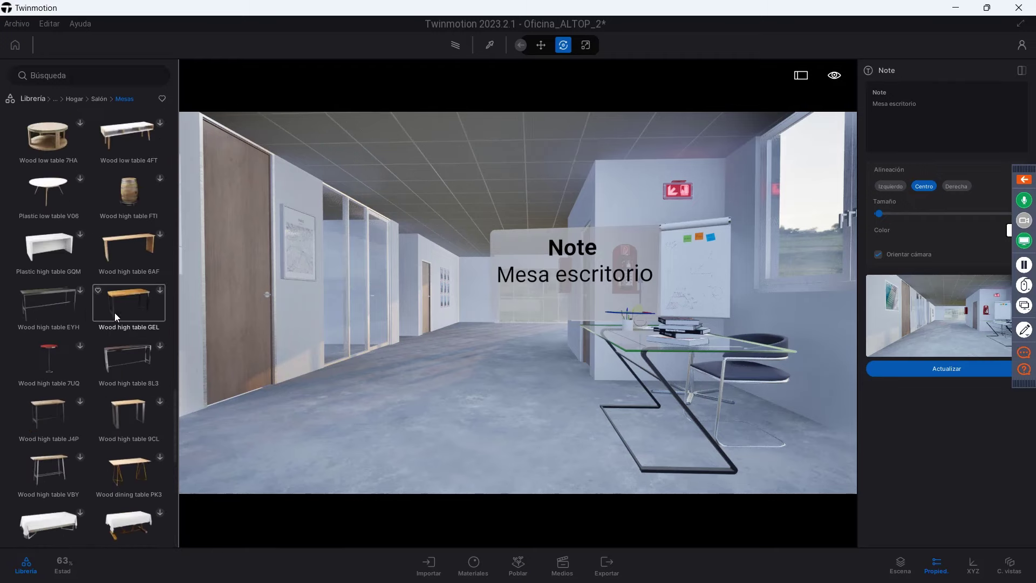
scroll(114, 312, down, 2)
scroll(115, 312, up, 2)
scroll(117, 251, up, 2)
scroll(118, 251, up, 2)
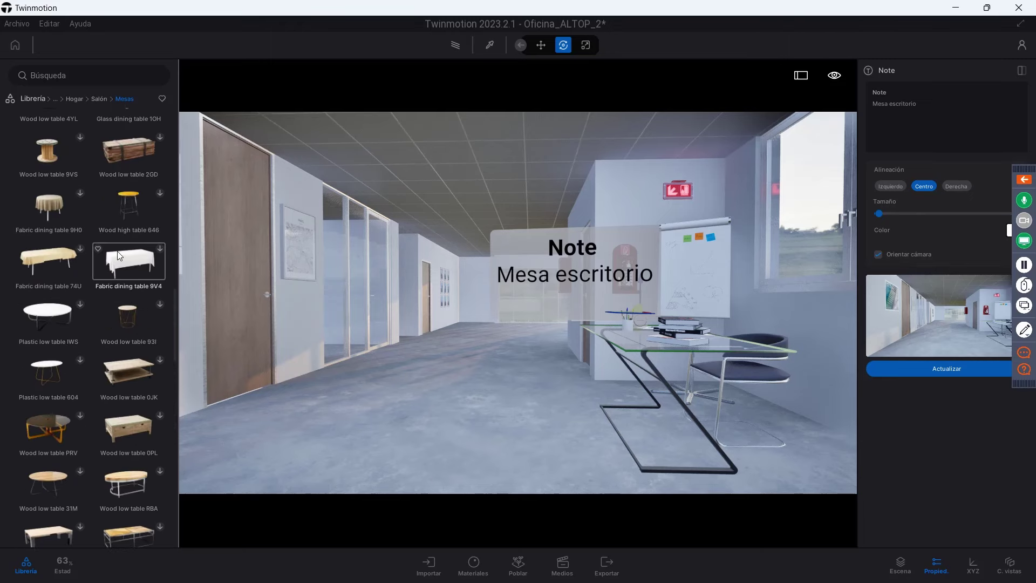
scroll(118, 251, up, 2)
scroll(73, 280, up, 3)
scroll(73, 280, up, 3)
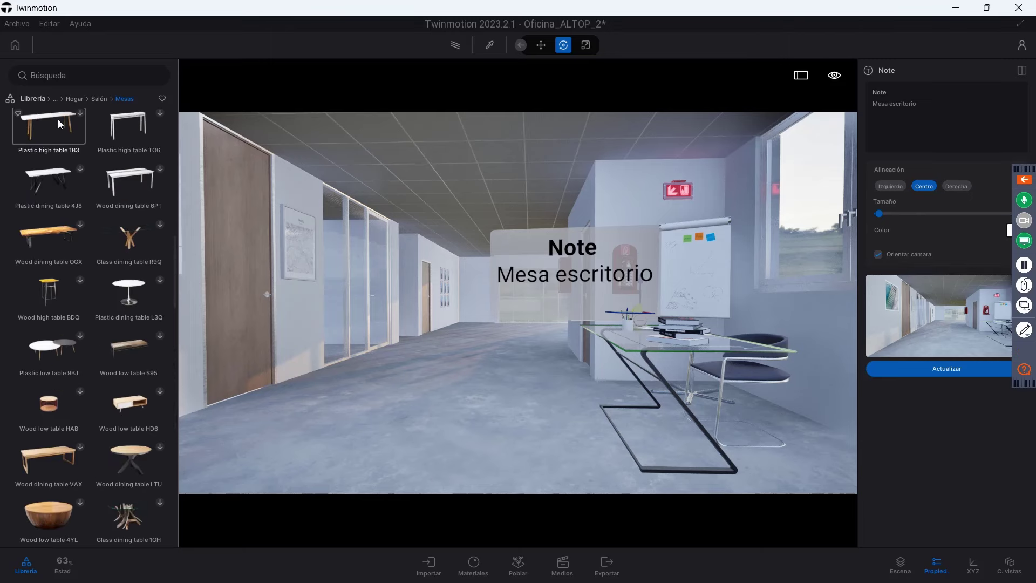
click(35, 100)
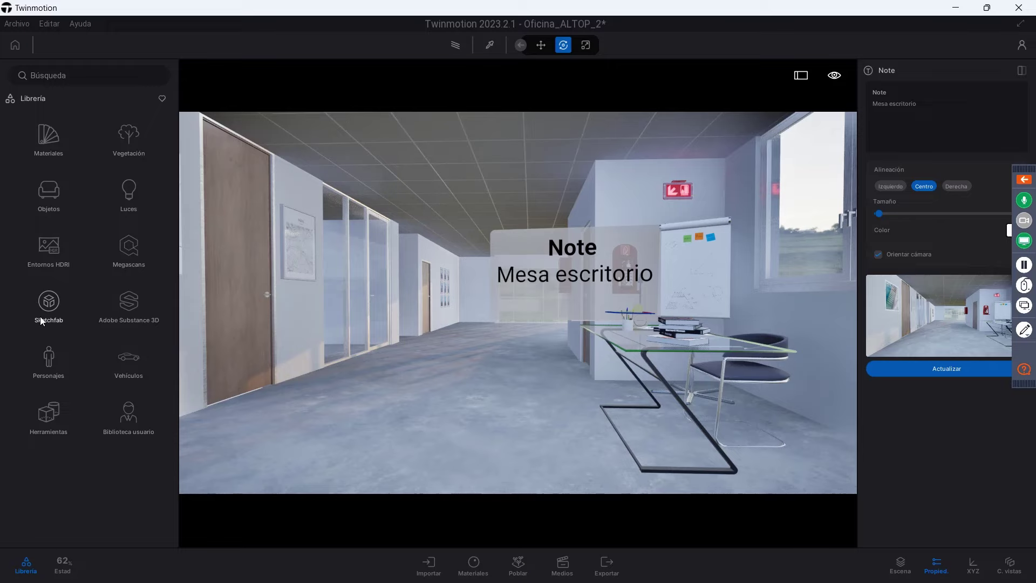
- Hide the Mesa escritorio note via the Escena list and walk the camera toward the glass door
click(43, 312)
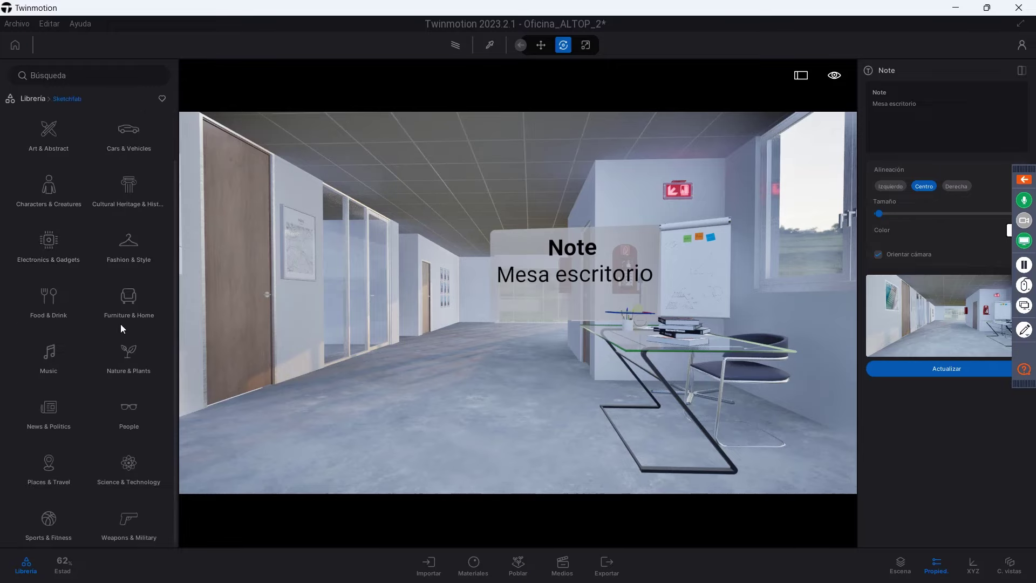
click(28, 98)
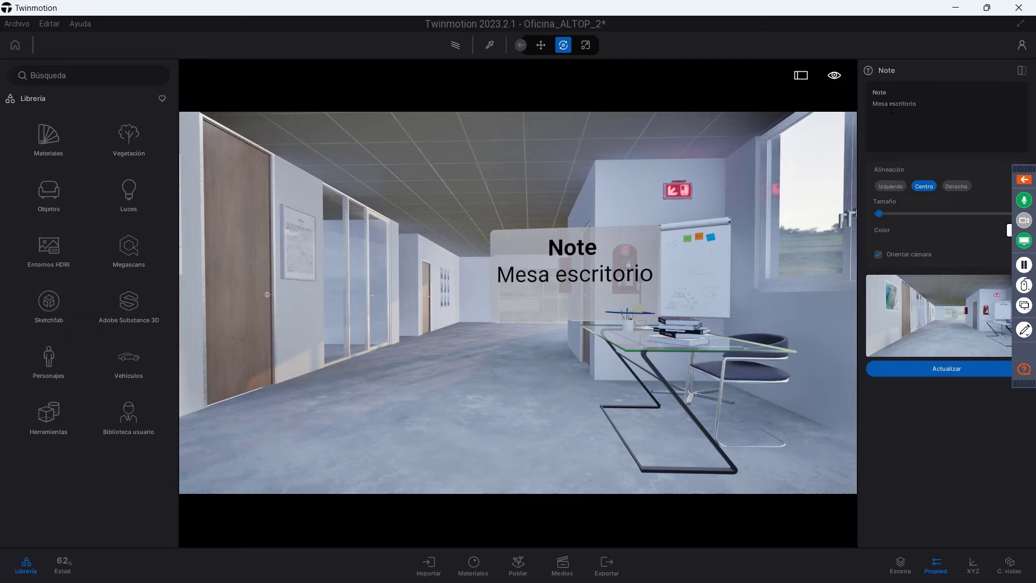
click(899, 564)
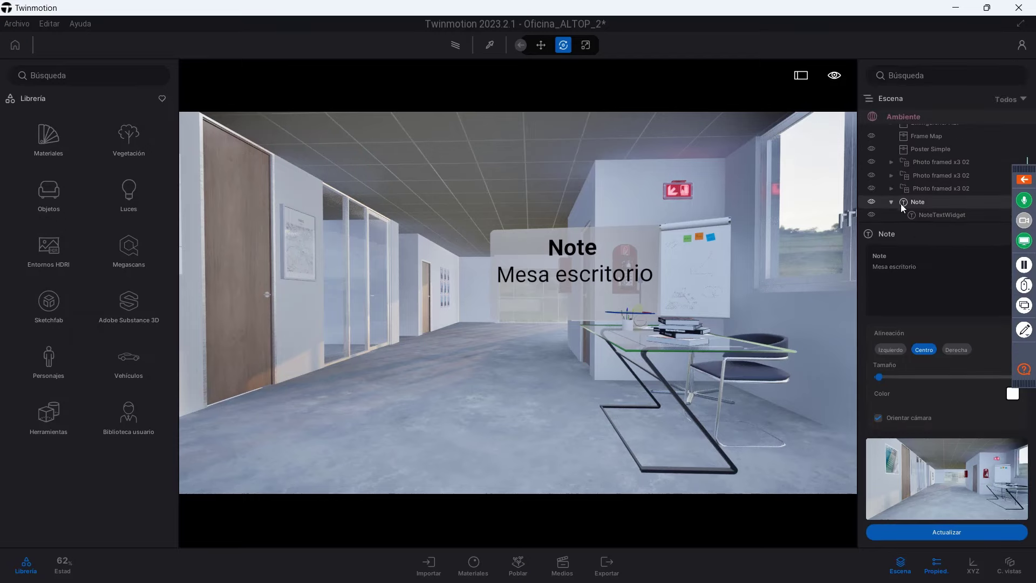
click(870, 201)
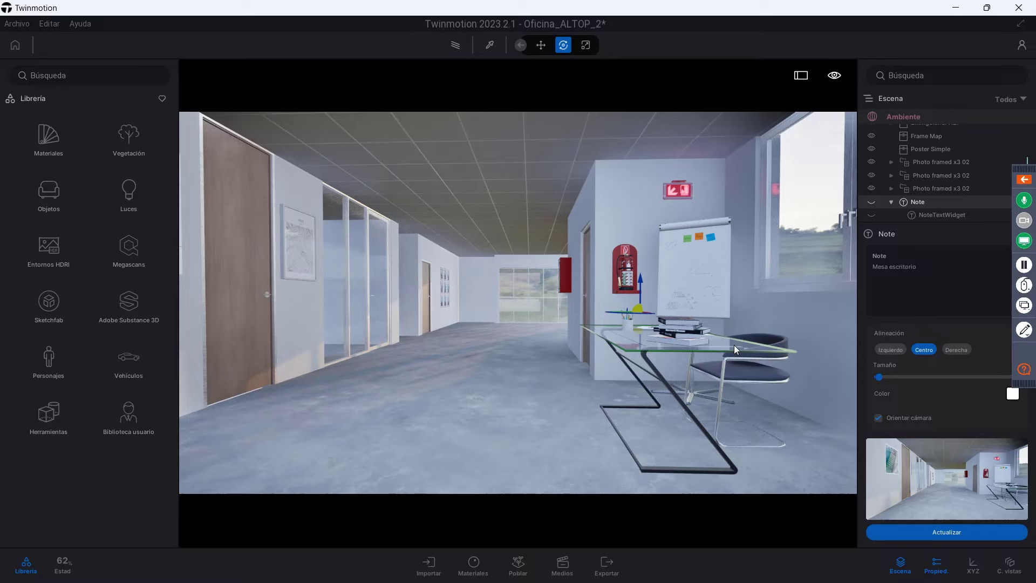
click(904, 118)
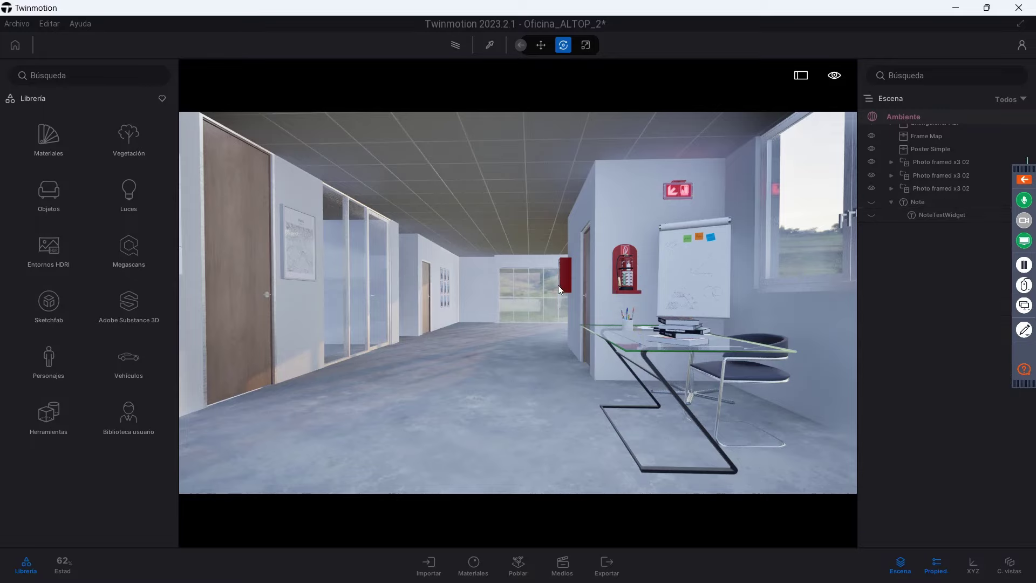
mouse_move(551, 297)
mouse_down()
mouse_move(674, 302)
mouse_move(625, 109)
mouse_up()
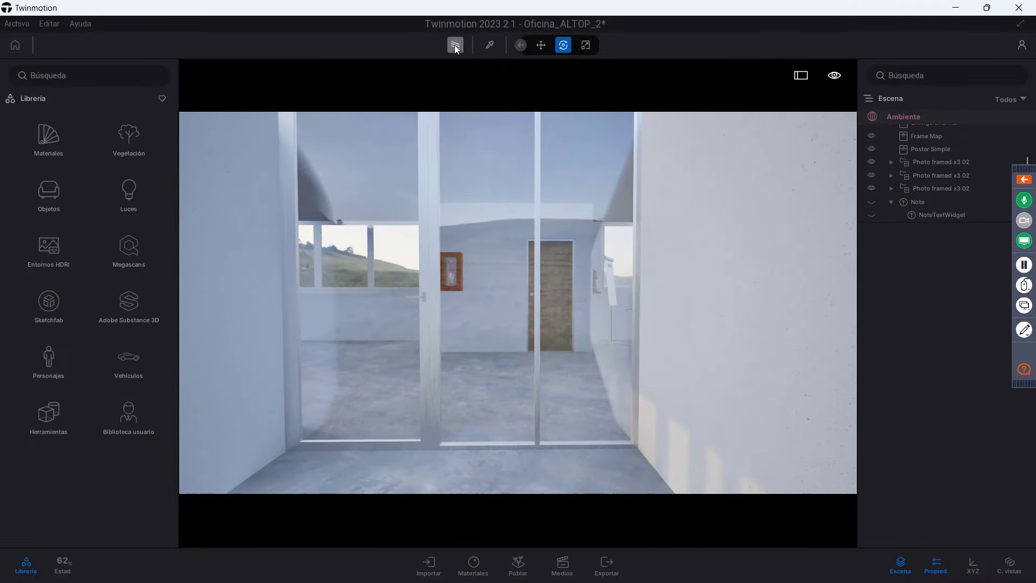
- Move the camera up to the glass doors and render them with the path tracer
click(455, 44)
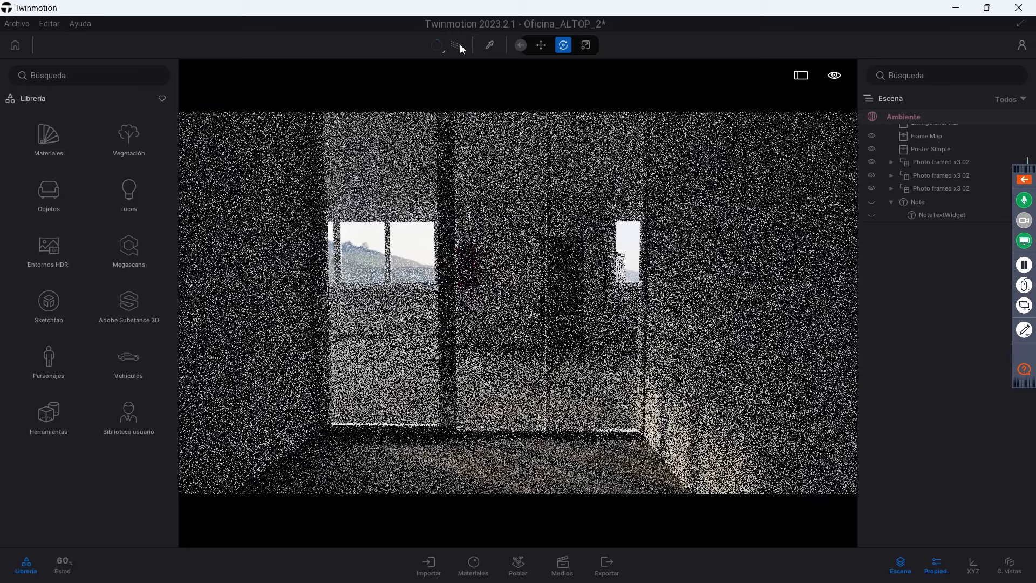
click(461, 47)
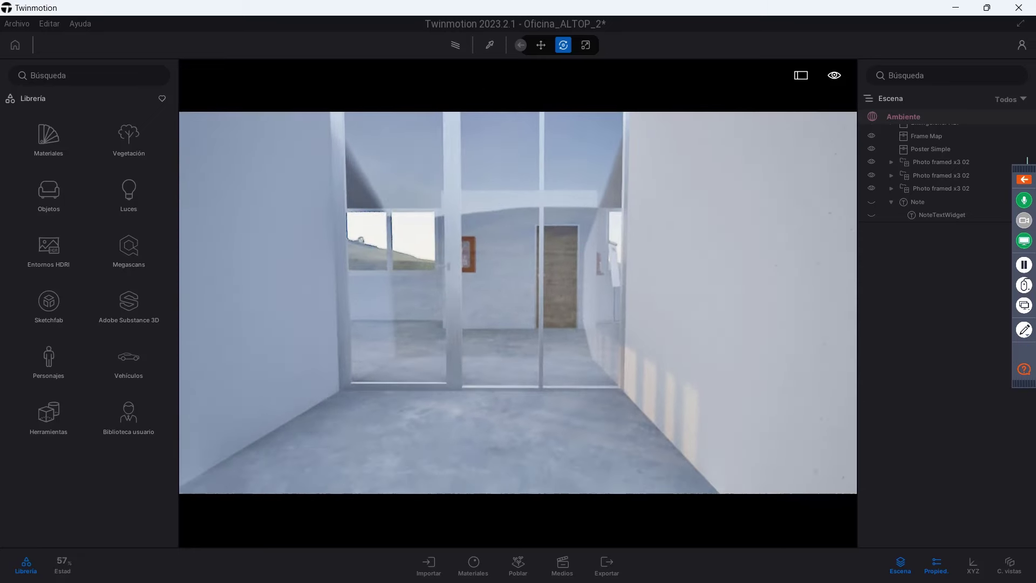
key(Up)
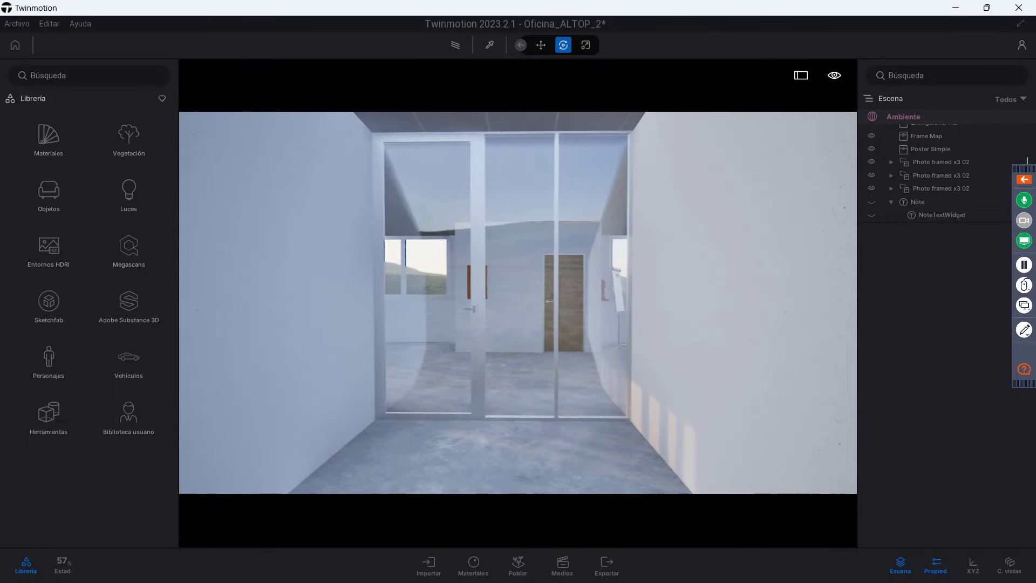
click(455, 46)
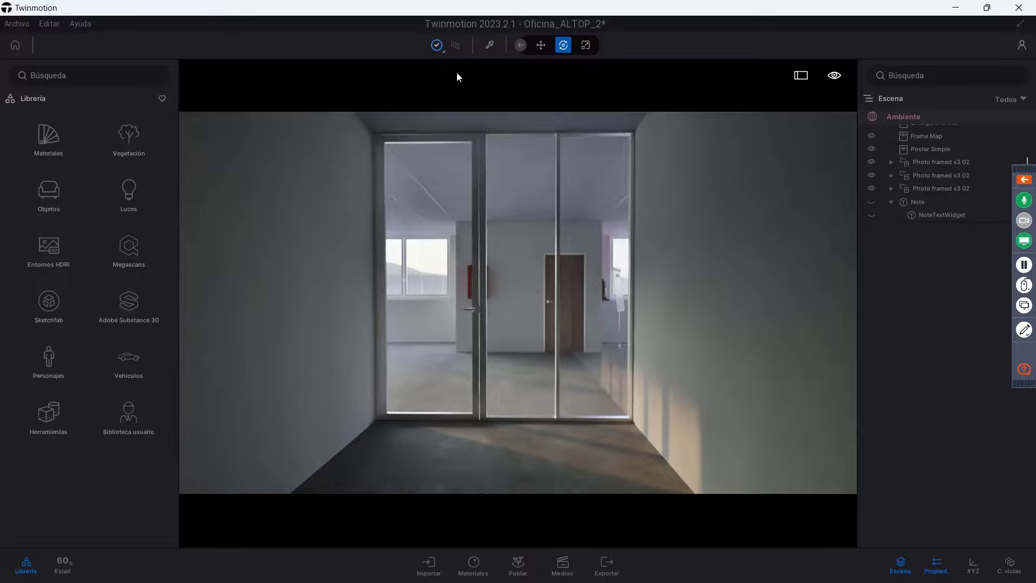
- Move back to the corridor beside the desk and path-trace that view
click(461, 44)
drag(444, 240, 448, 215)
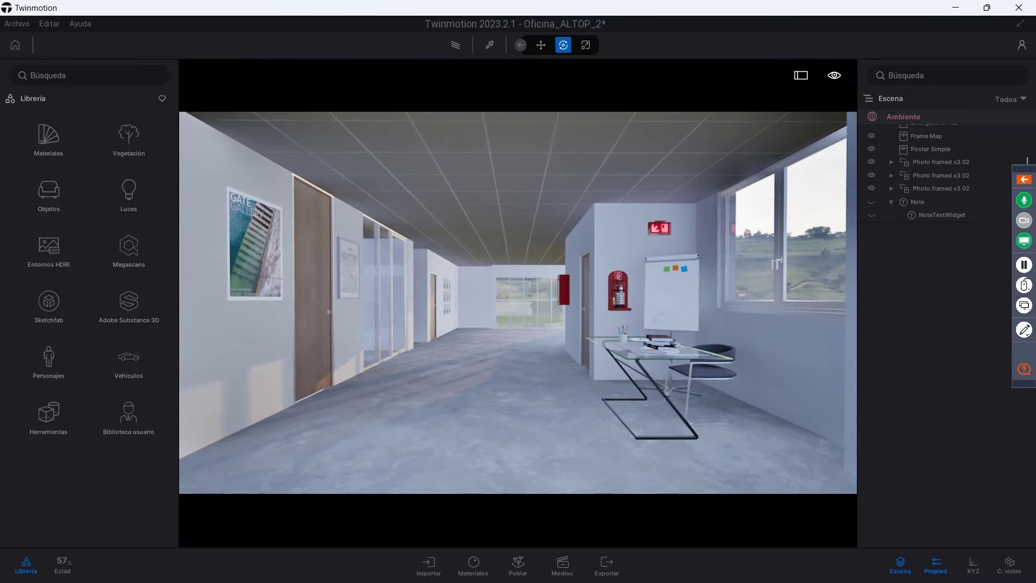
click(451, 44)
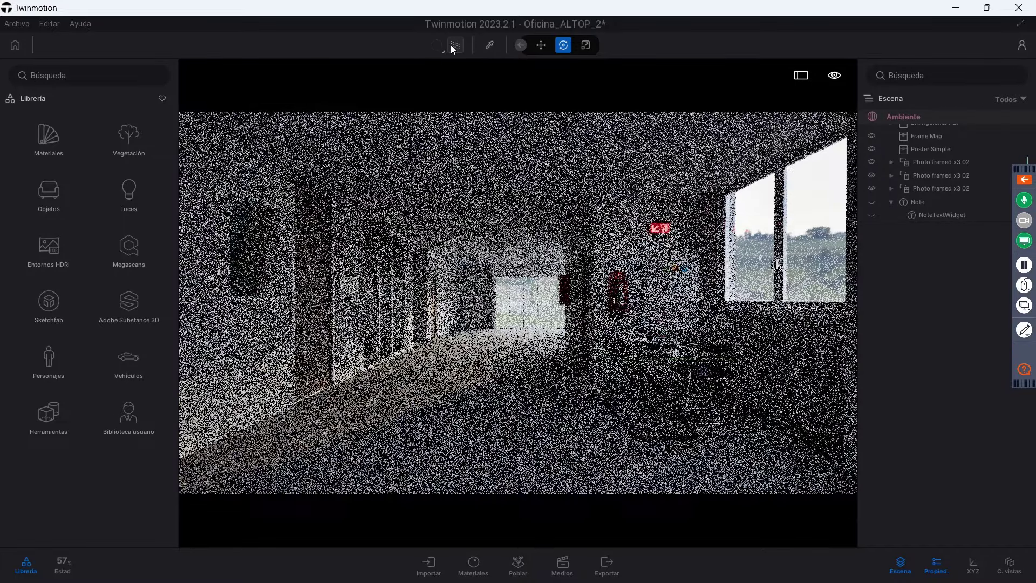